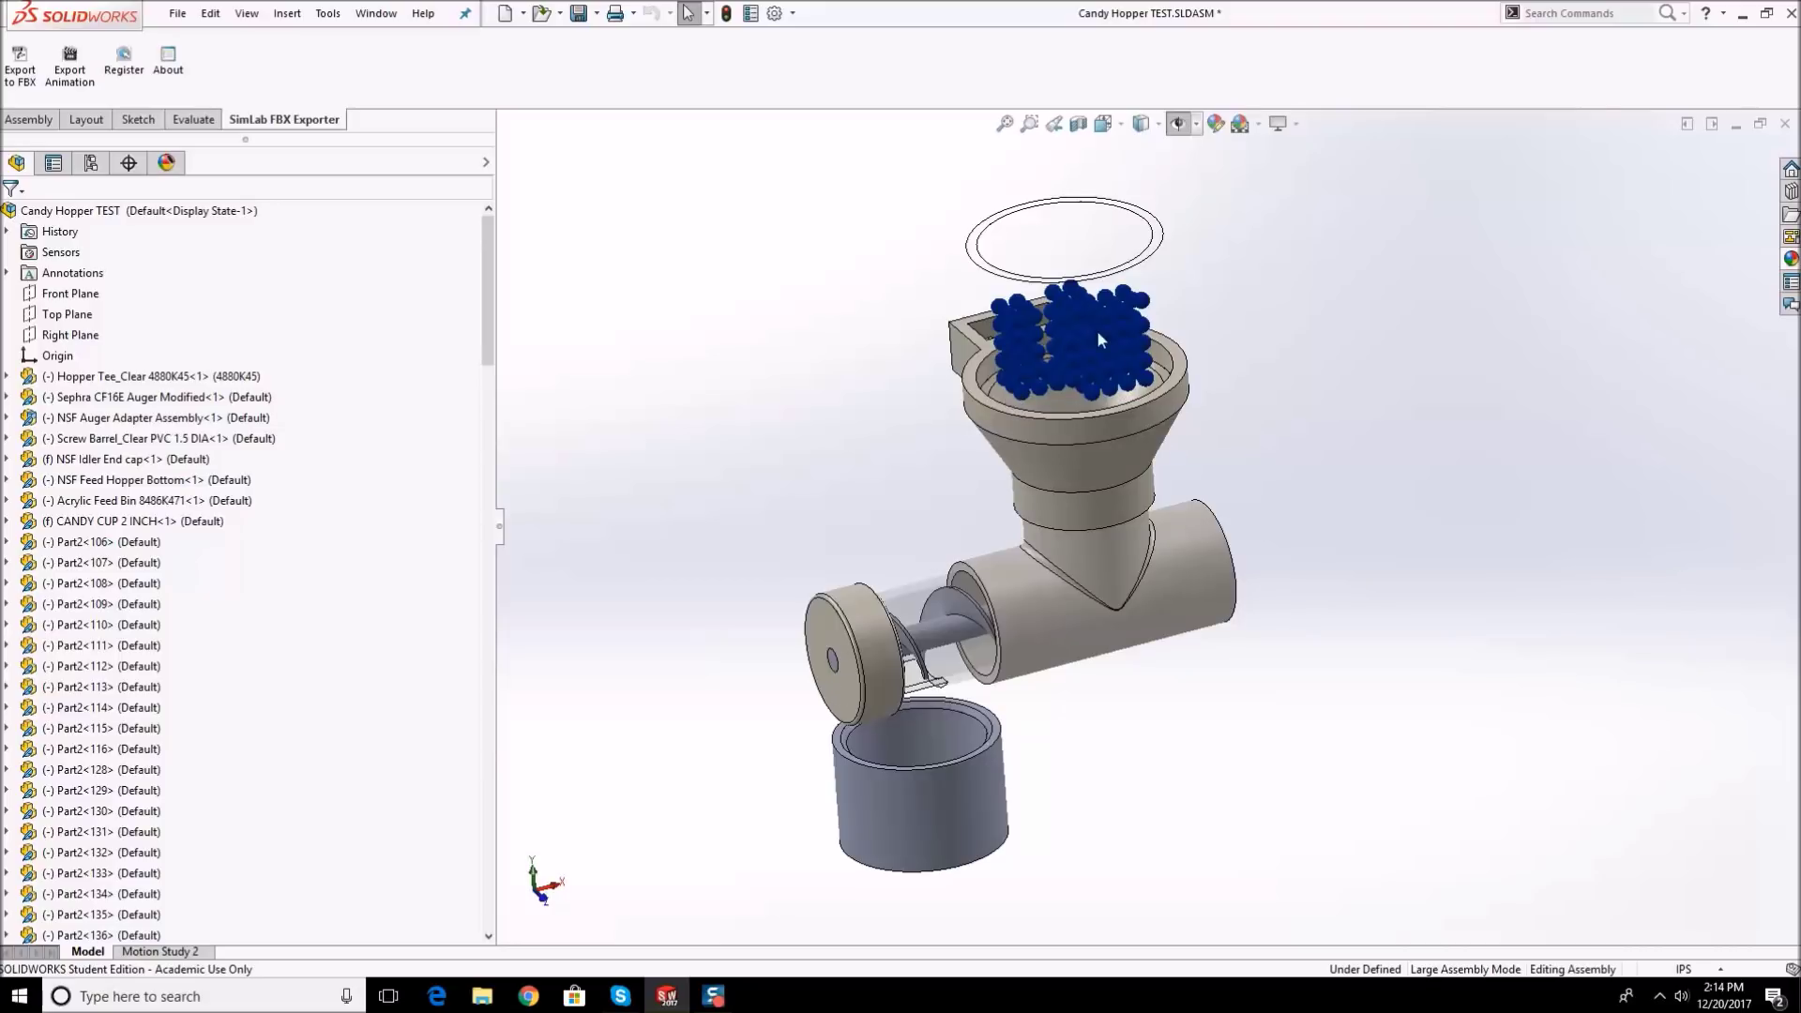
scroll(1115, 349, "down", 2)
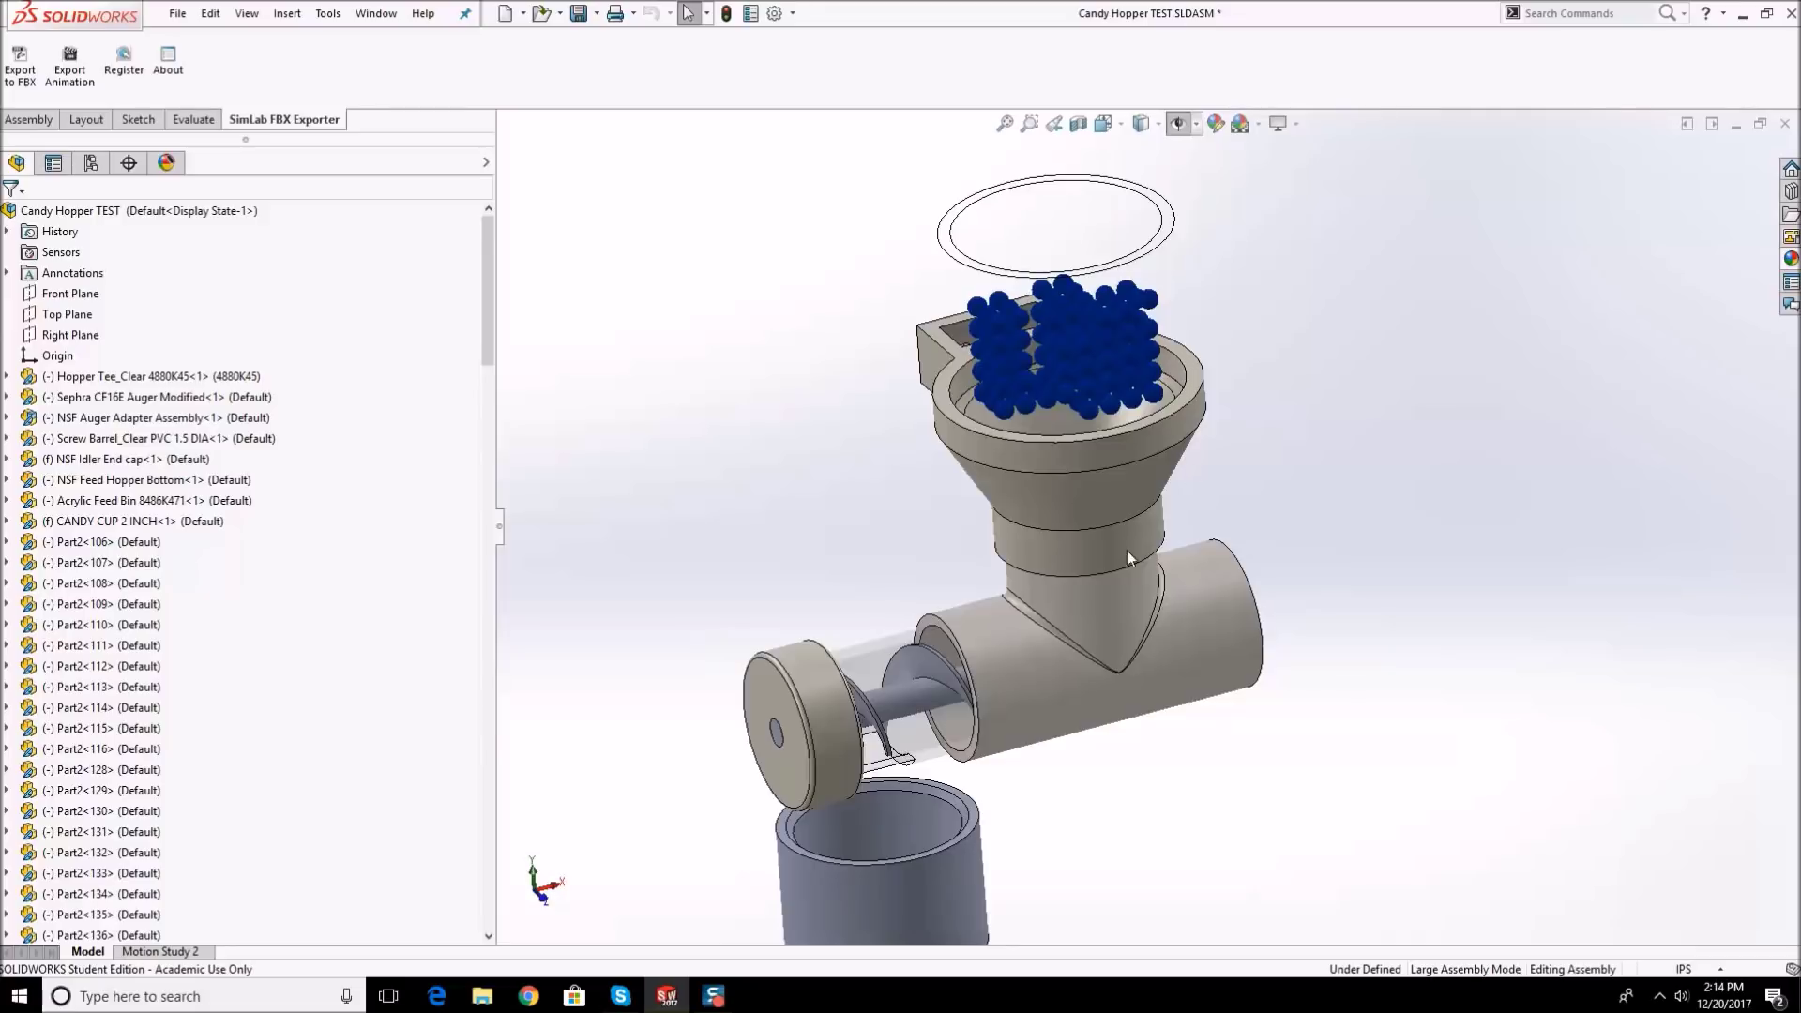
scroll(1156, 606, "up", 3)
right_click(1173, 623)
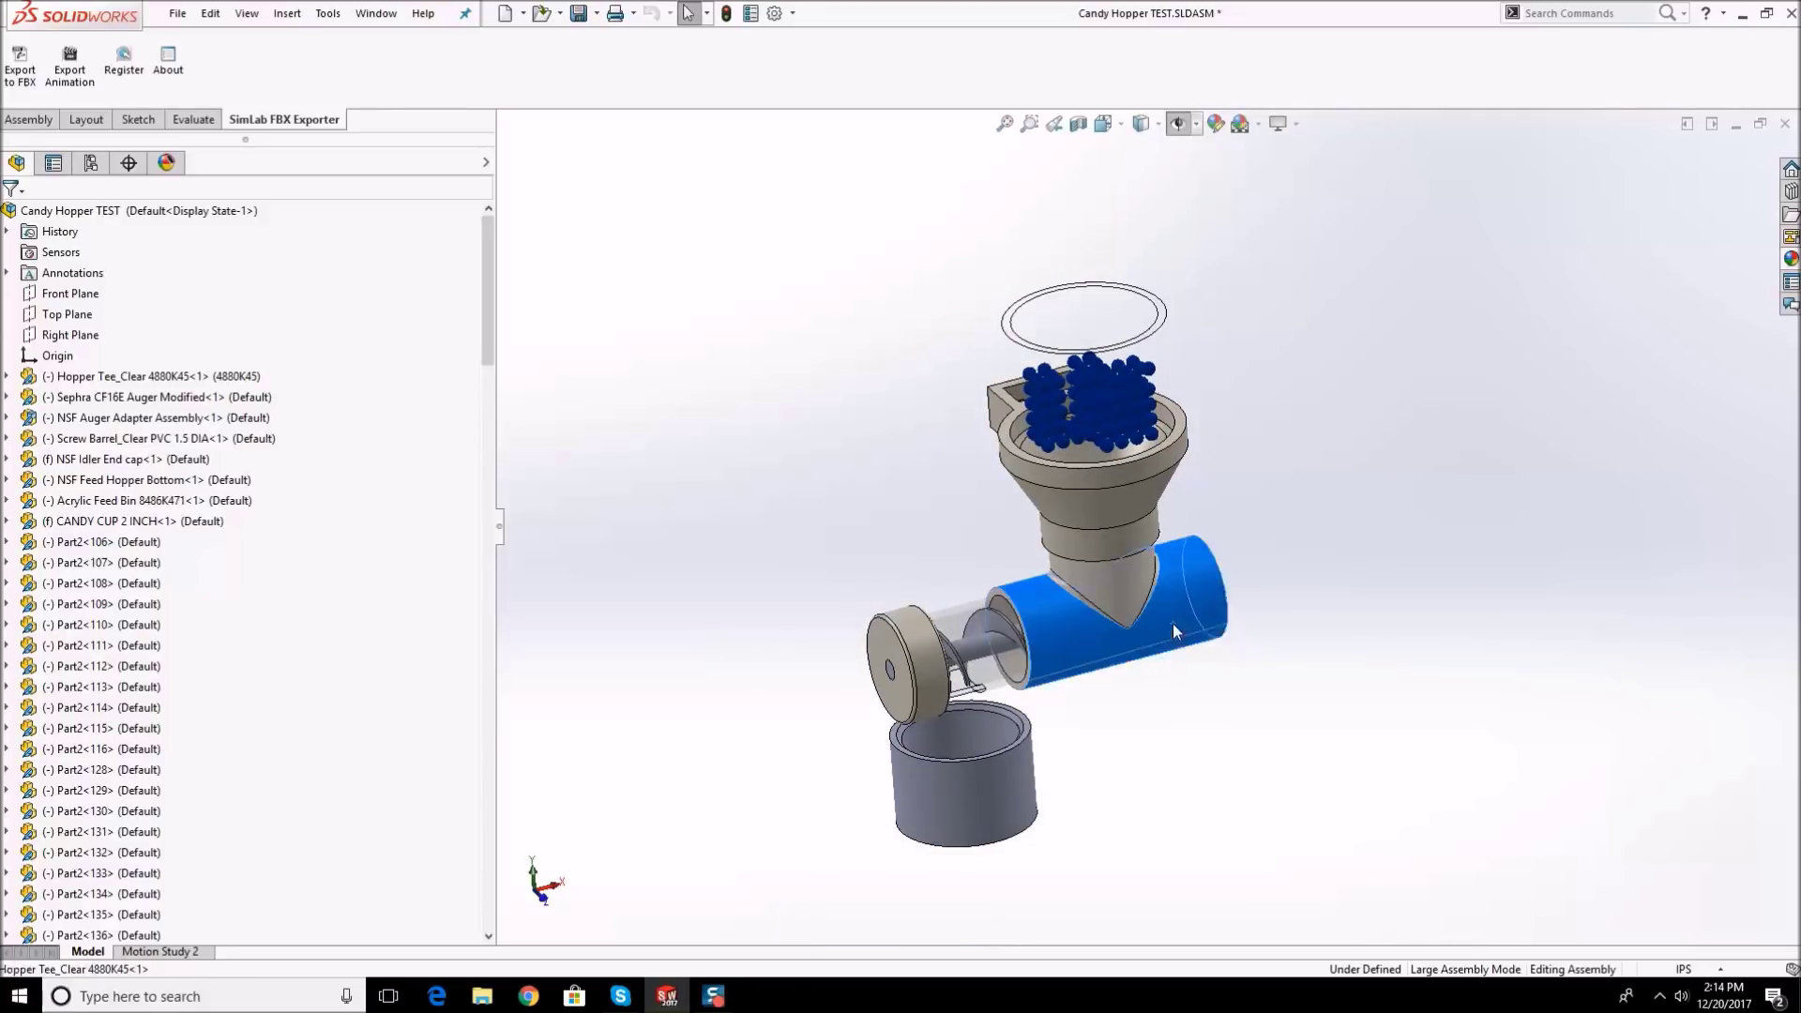
left_click(1306, 307)
middle_click_drag(1219, 432, 1162, 546)
key("ctrl+z")
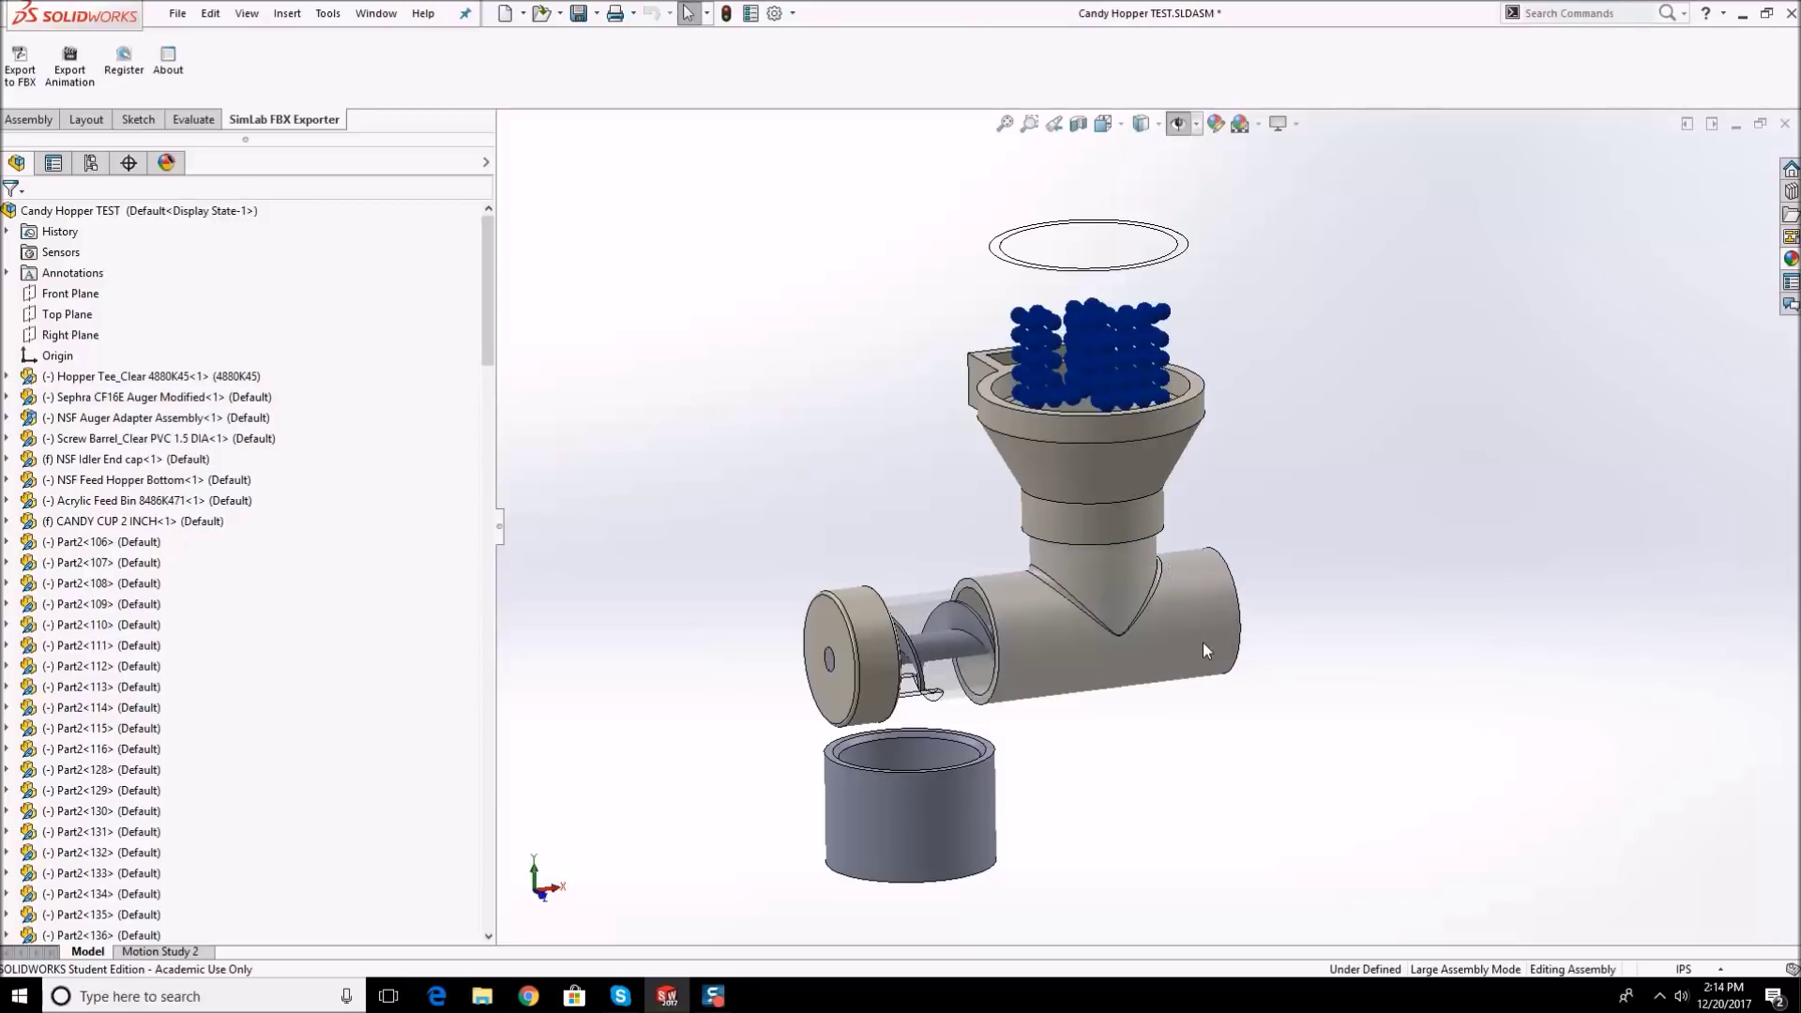
- Make the Hopper Tee_Clear 4880K45 component transparent
left_click(1118, 561)
right_click(1118, 561)
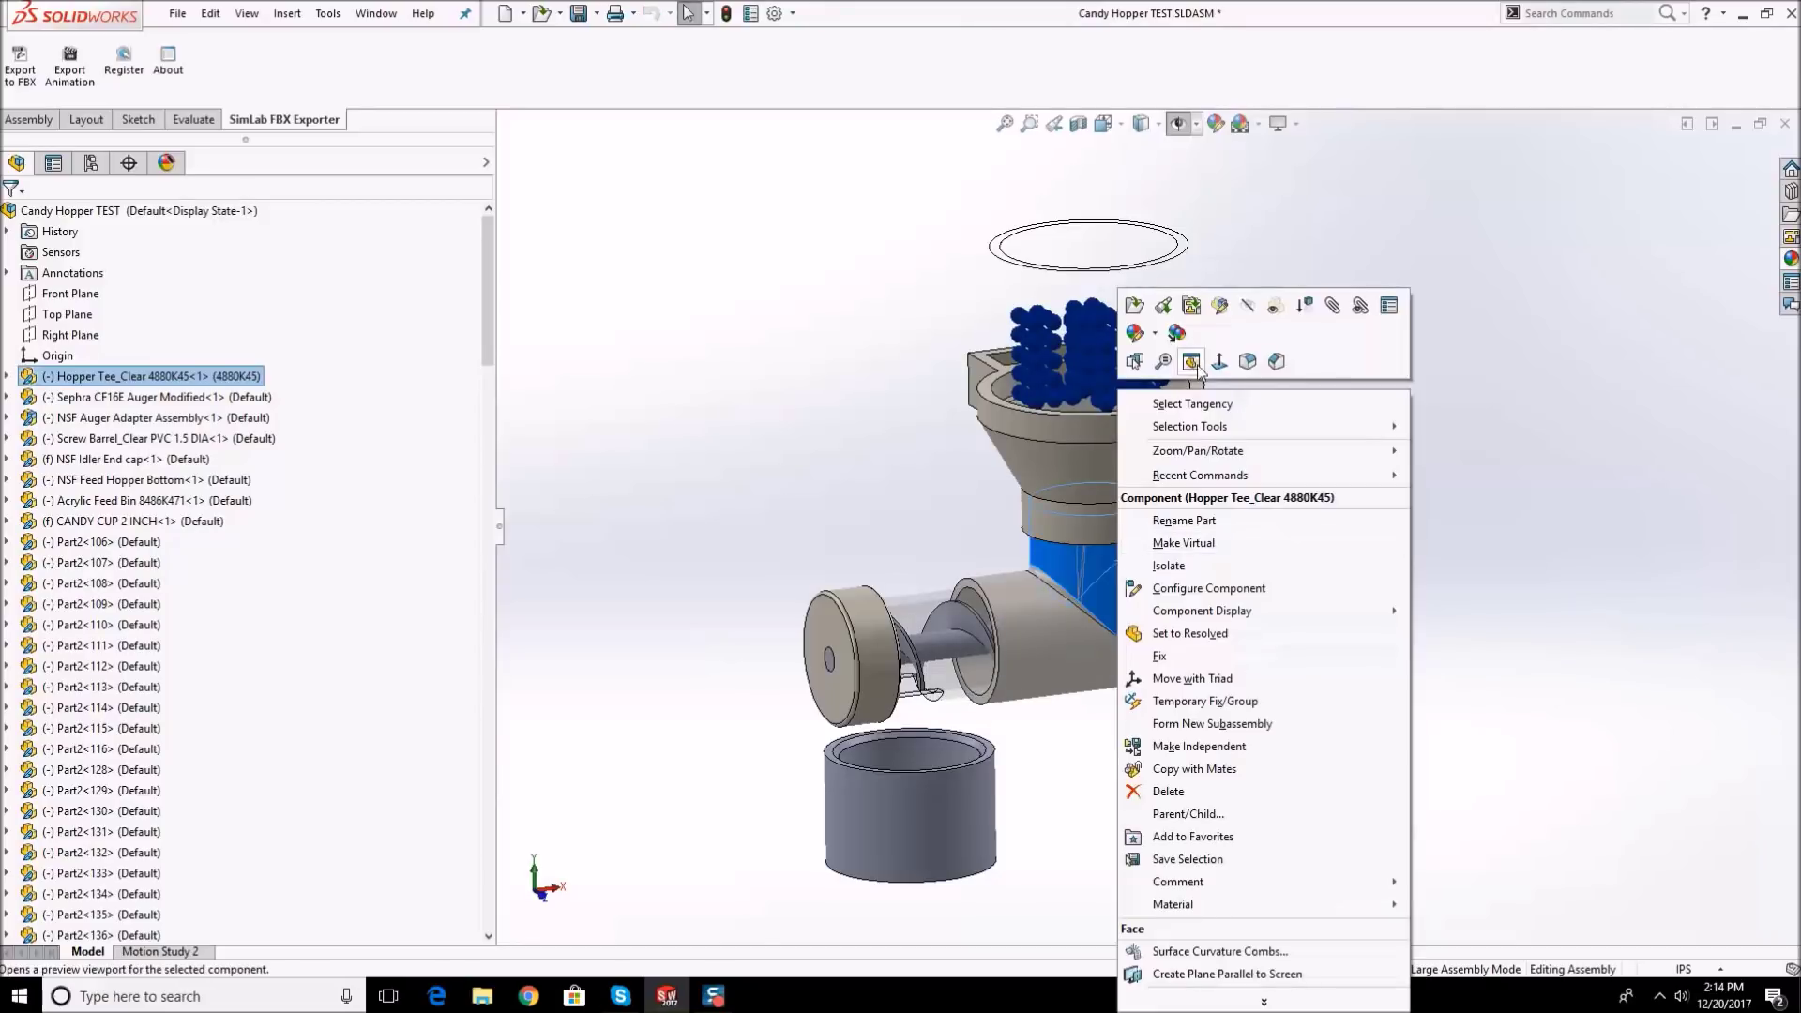
left_click(1274, 306)
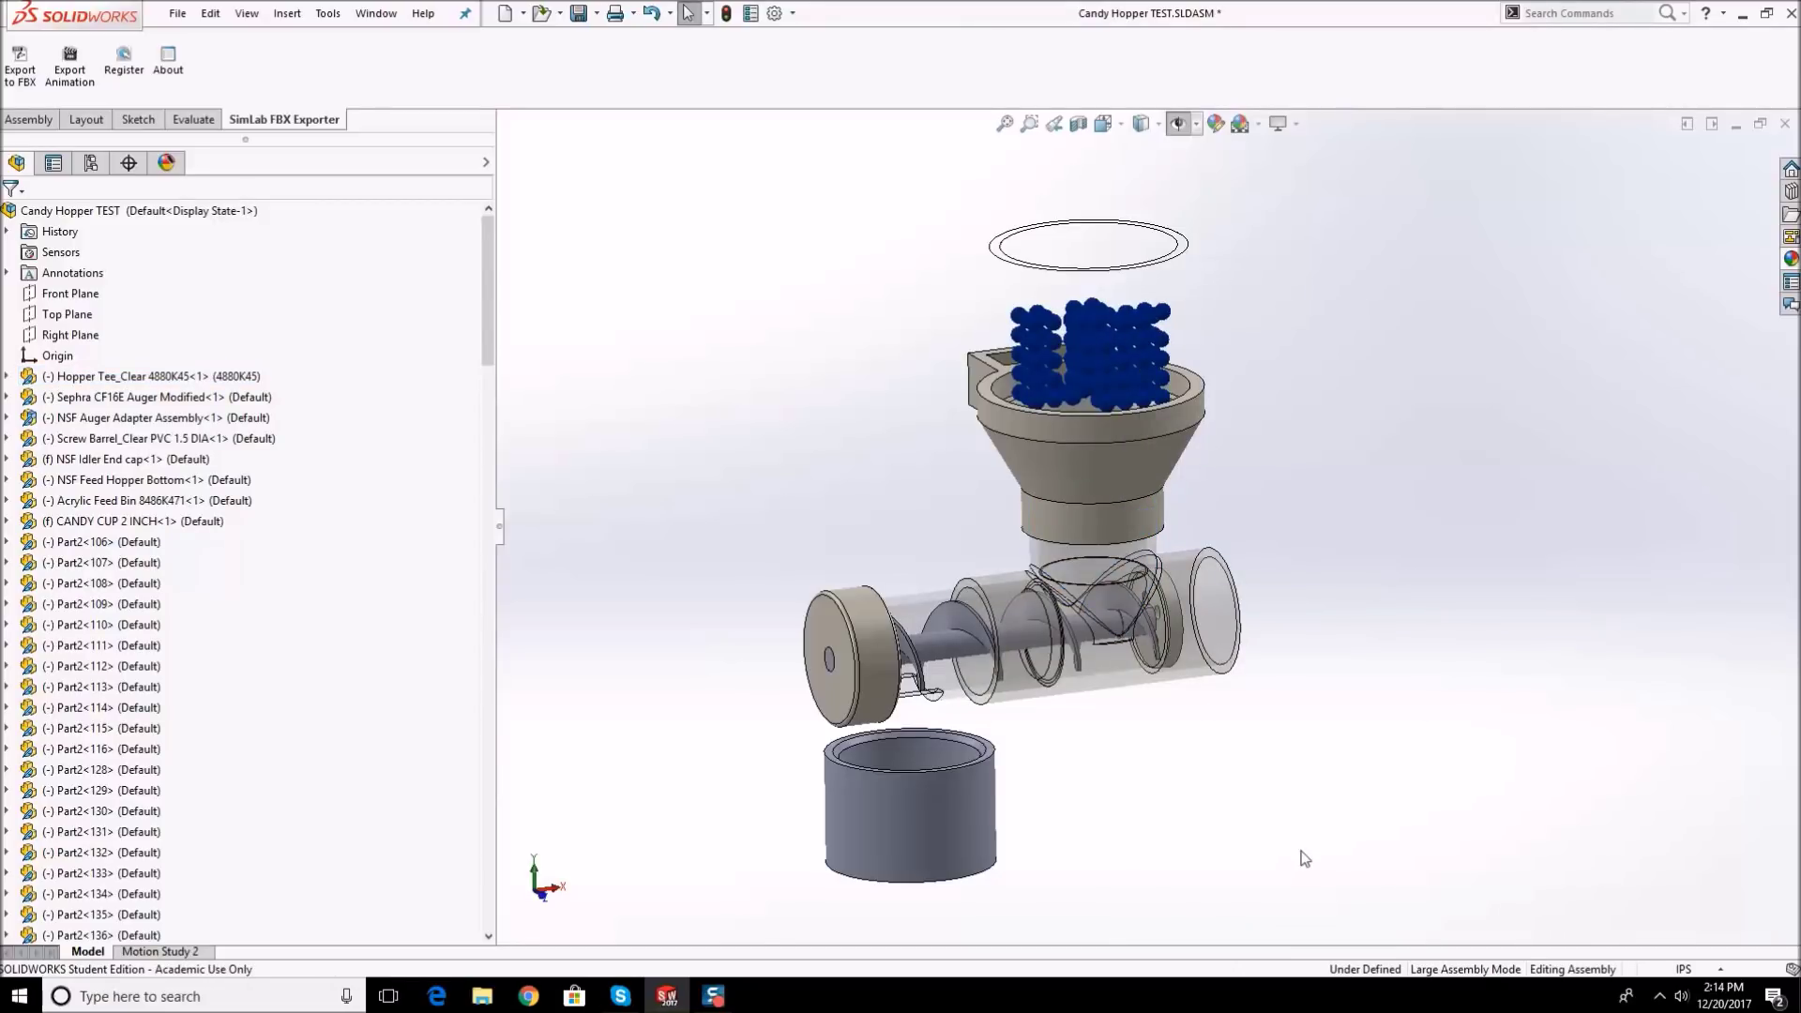
- Examine the auger through the transparent tee and the candy spheres sitting in the feed hopper
scroll(1168, 630, "down", 2)
scroll(1124, 594, "down", 3)
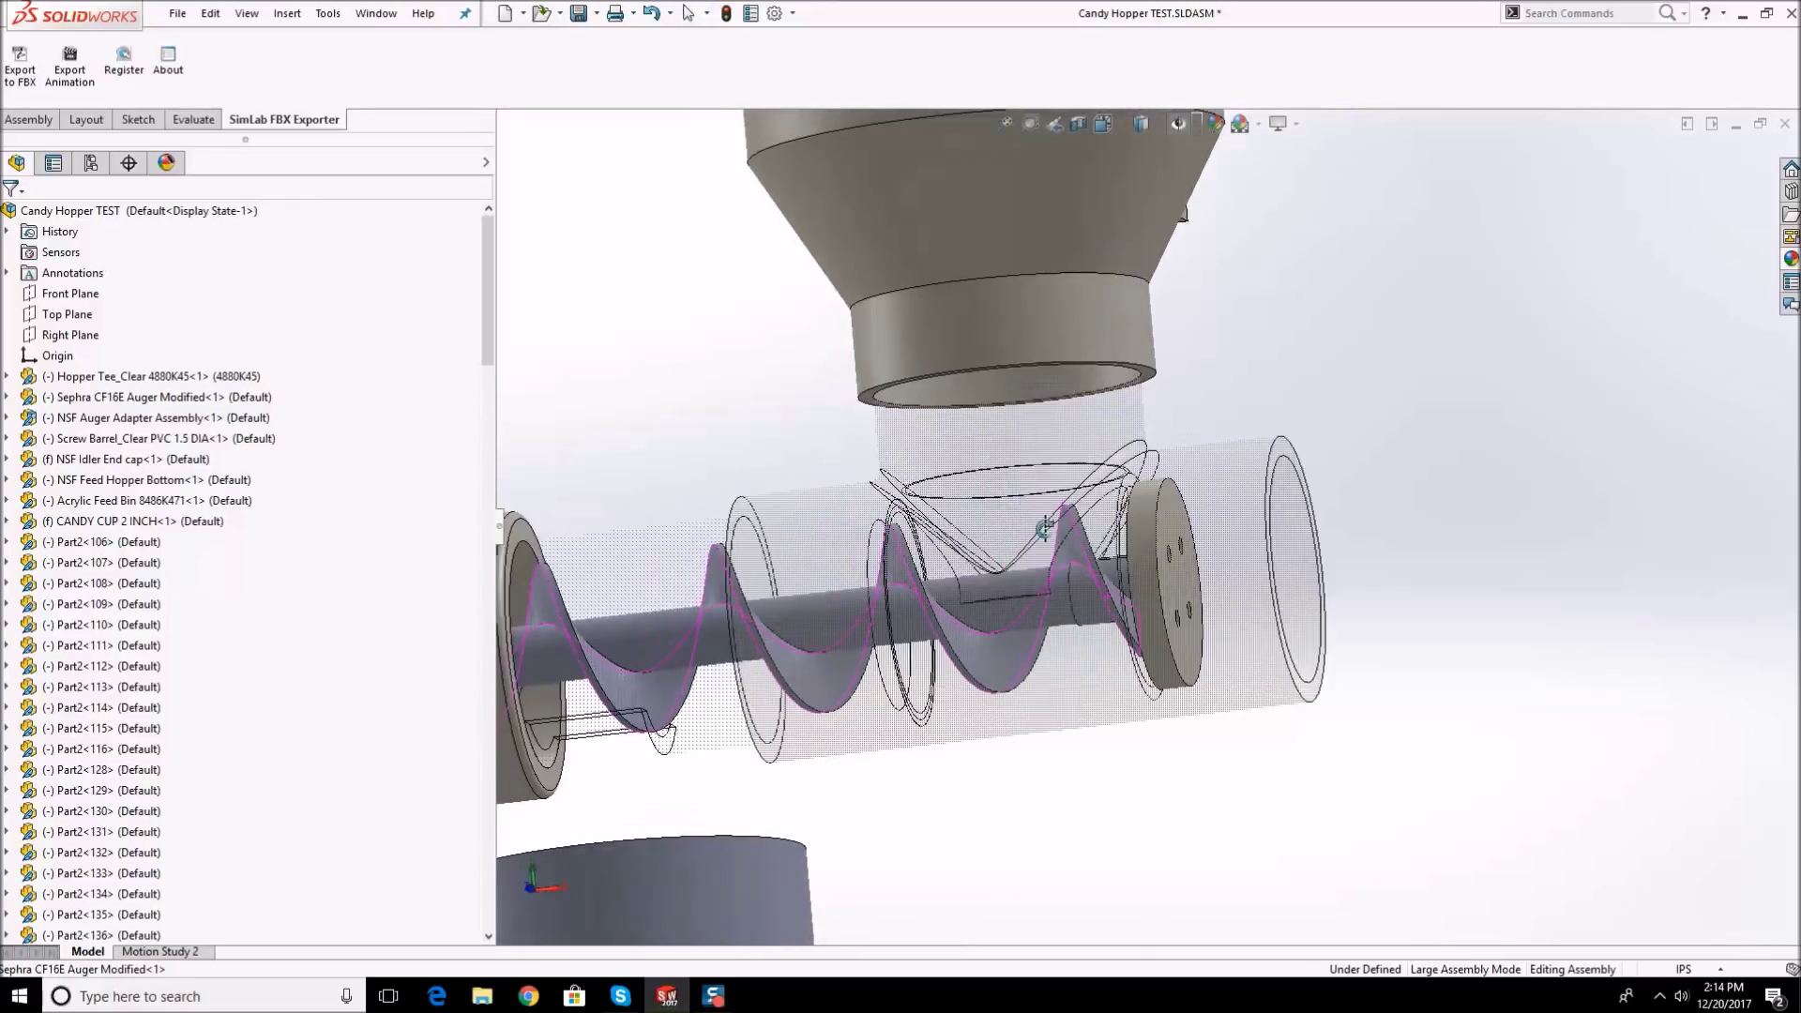
scroll(1058, 543, "up", 3)
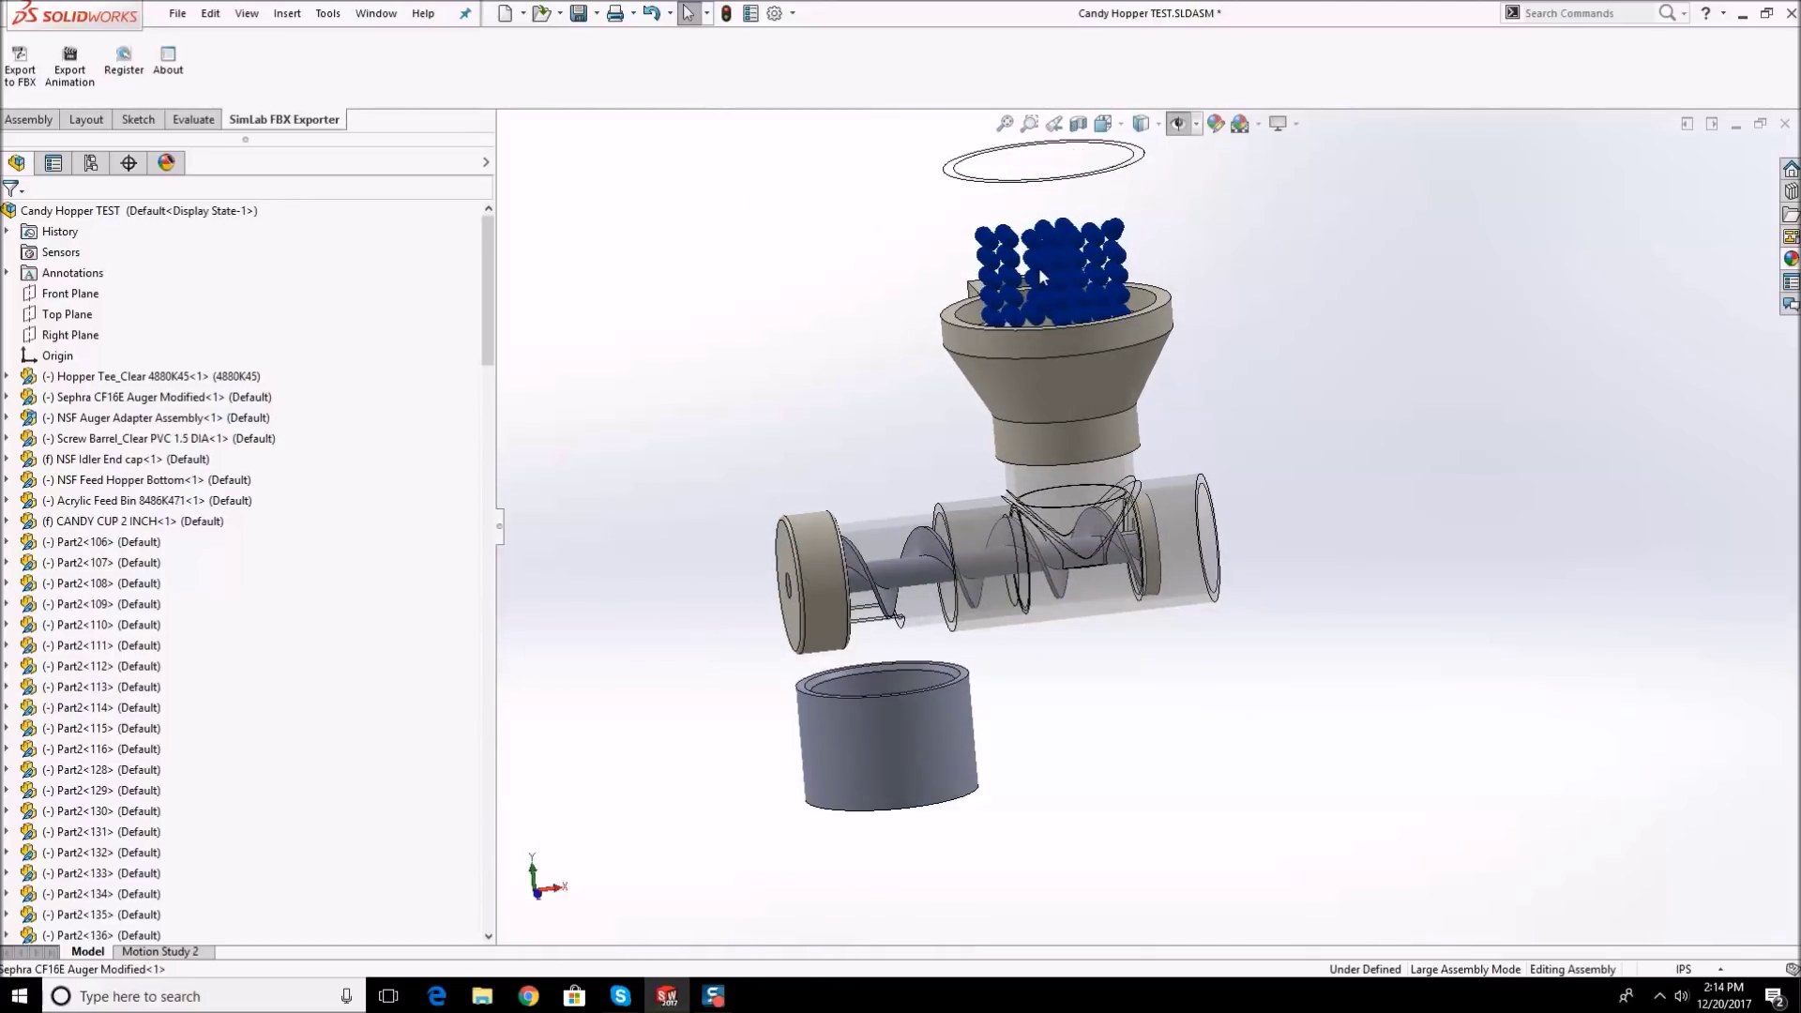
scroll(1026, 301, "down", 3)
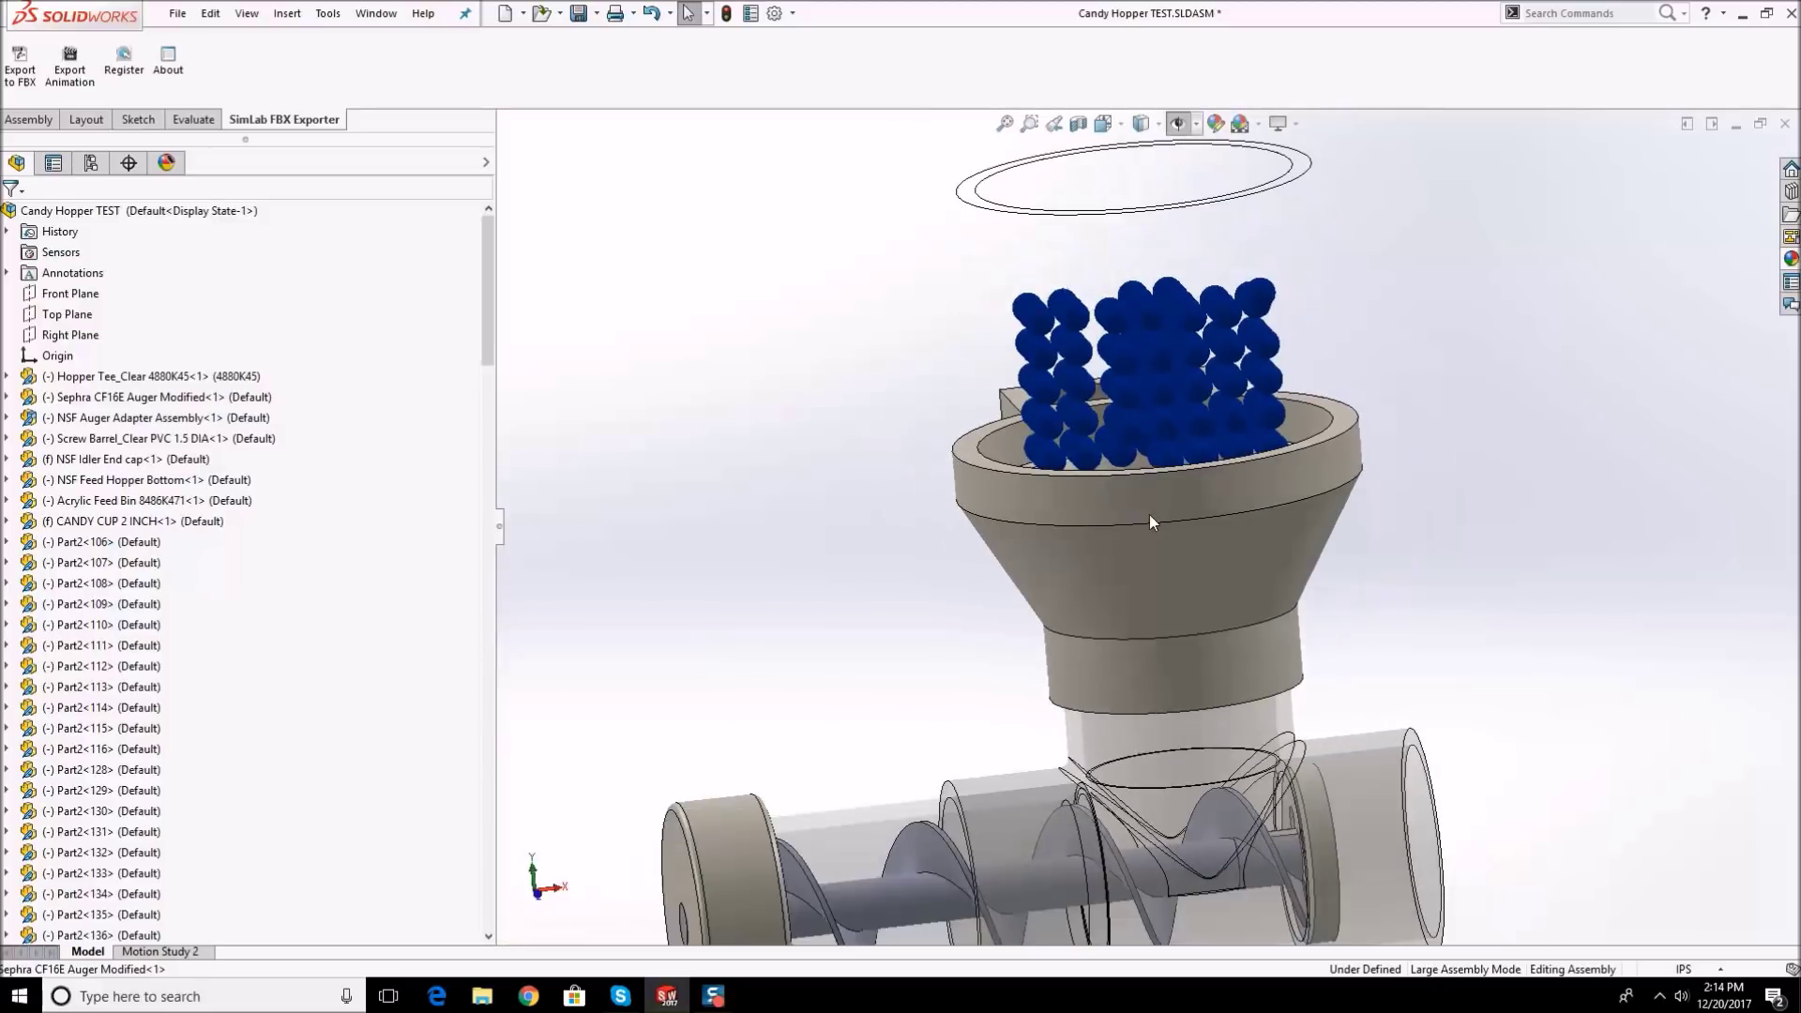
scroll(1258, 698, "up", 2)
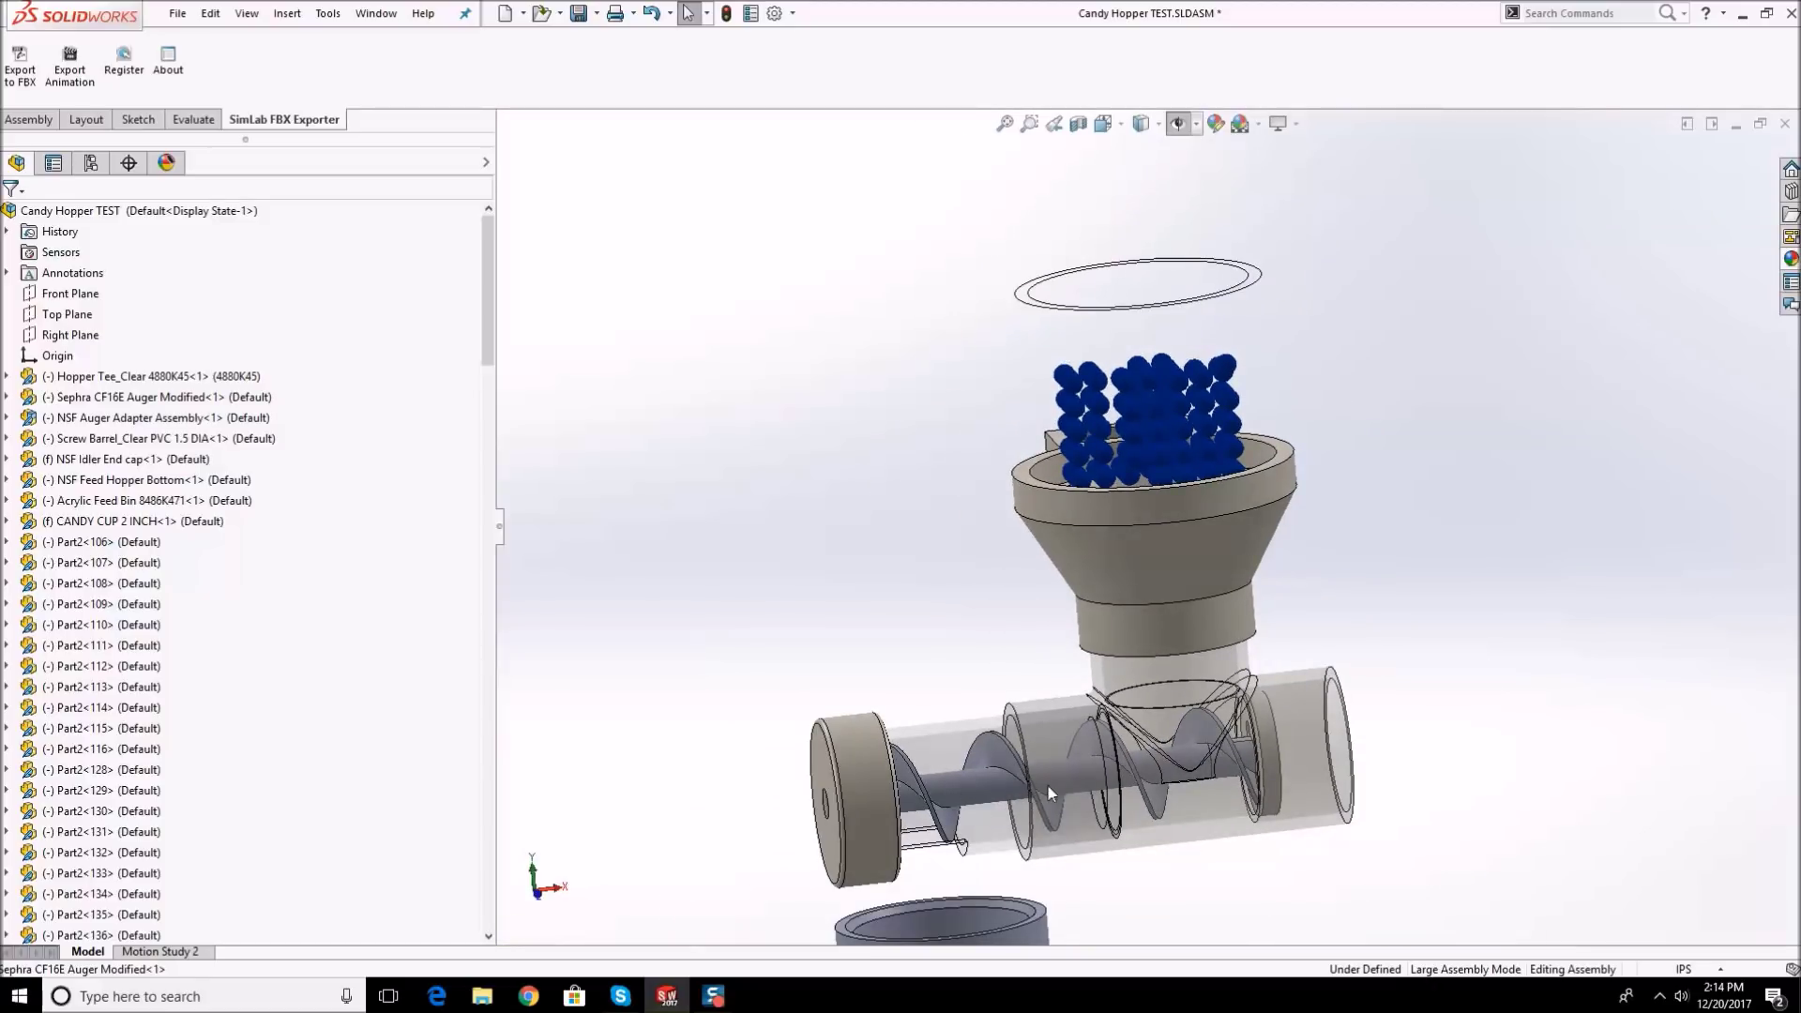
scroll(856, 775, "up", 1)
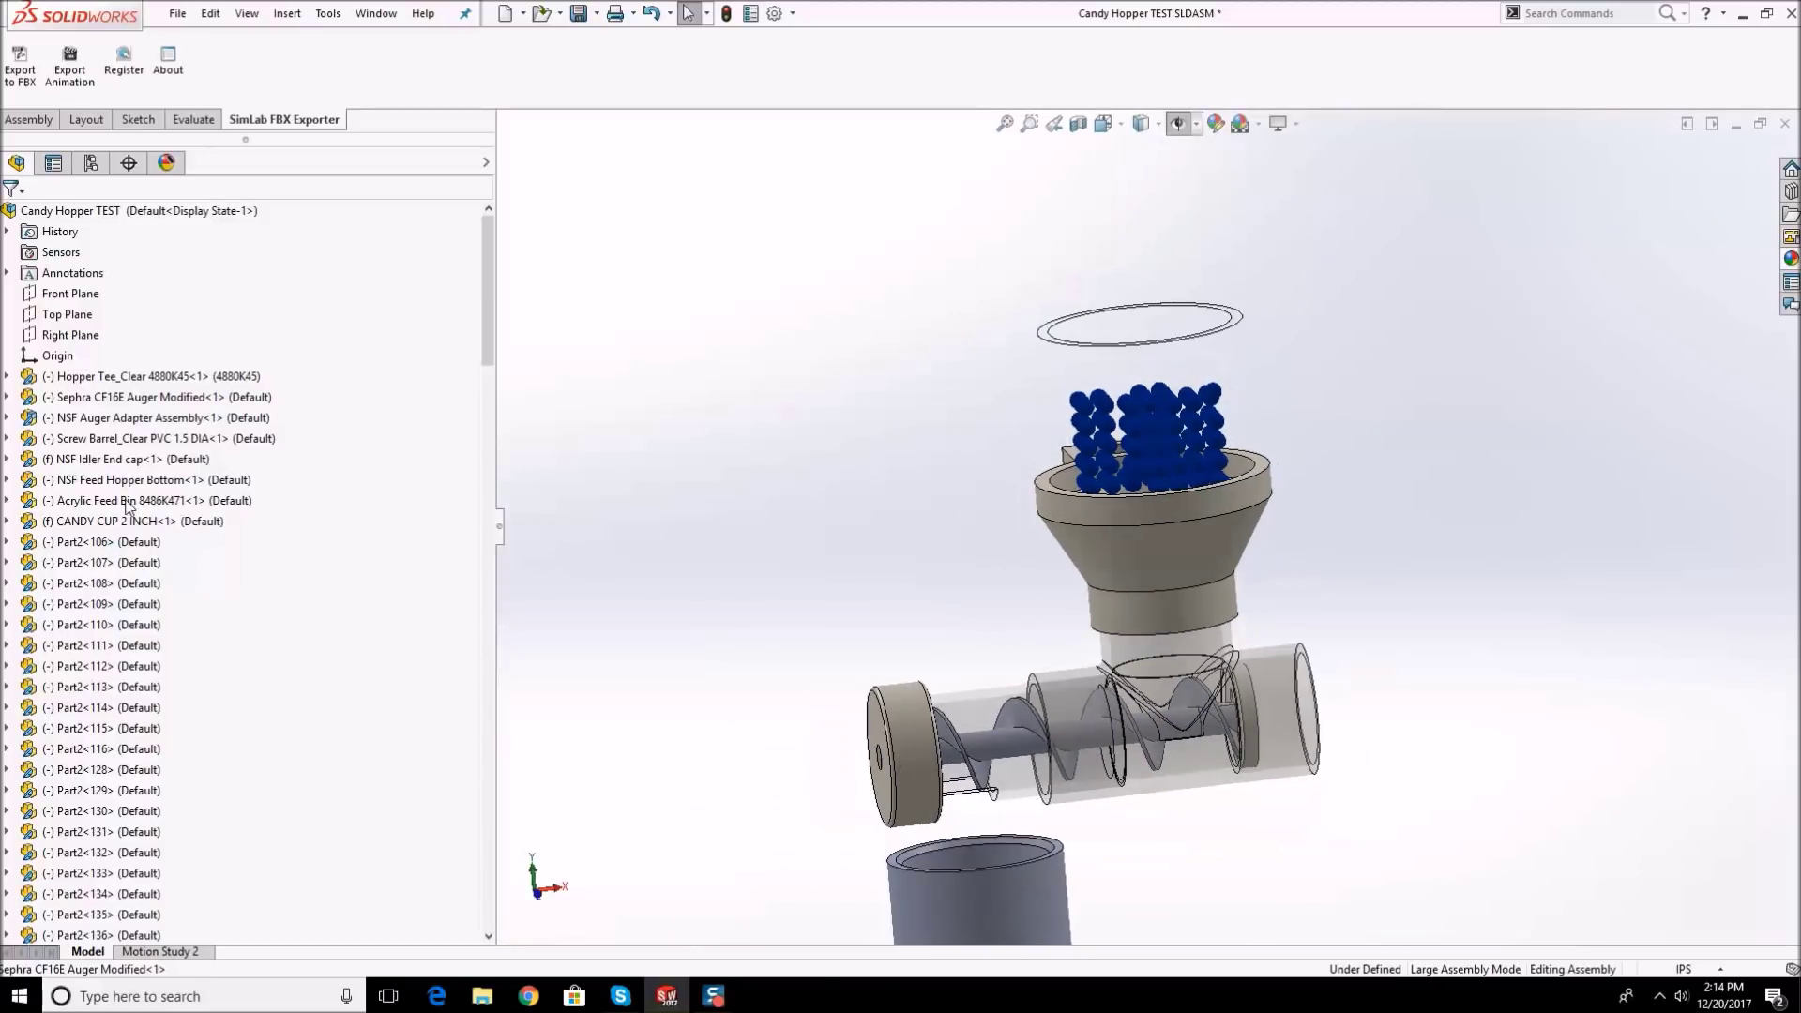
middle_click_drag(957, 488, 1133, 448)
scroll(1062, 458, "down", 5)
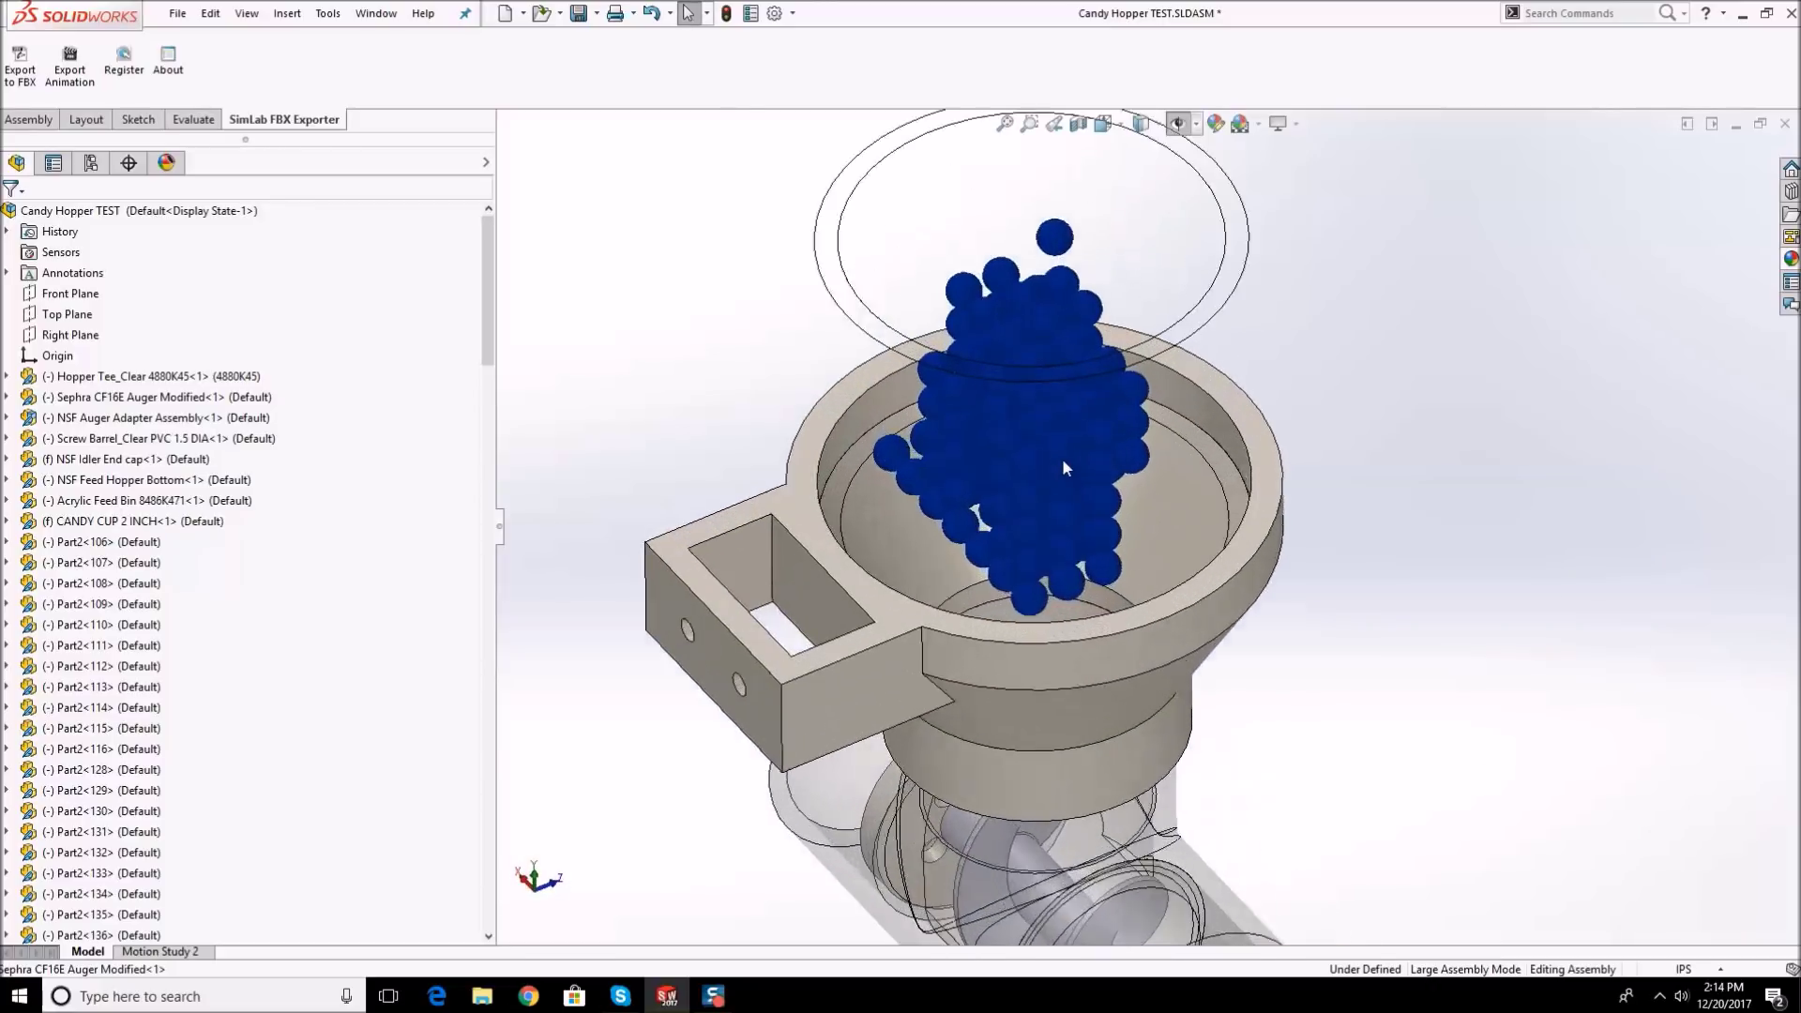
scroll(1040, 325, "up", 3)
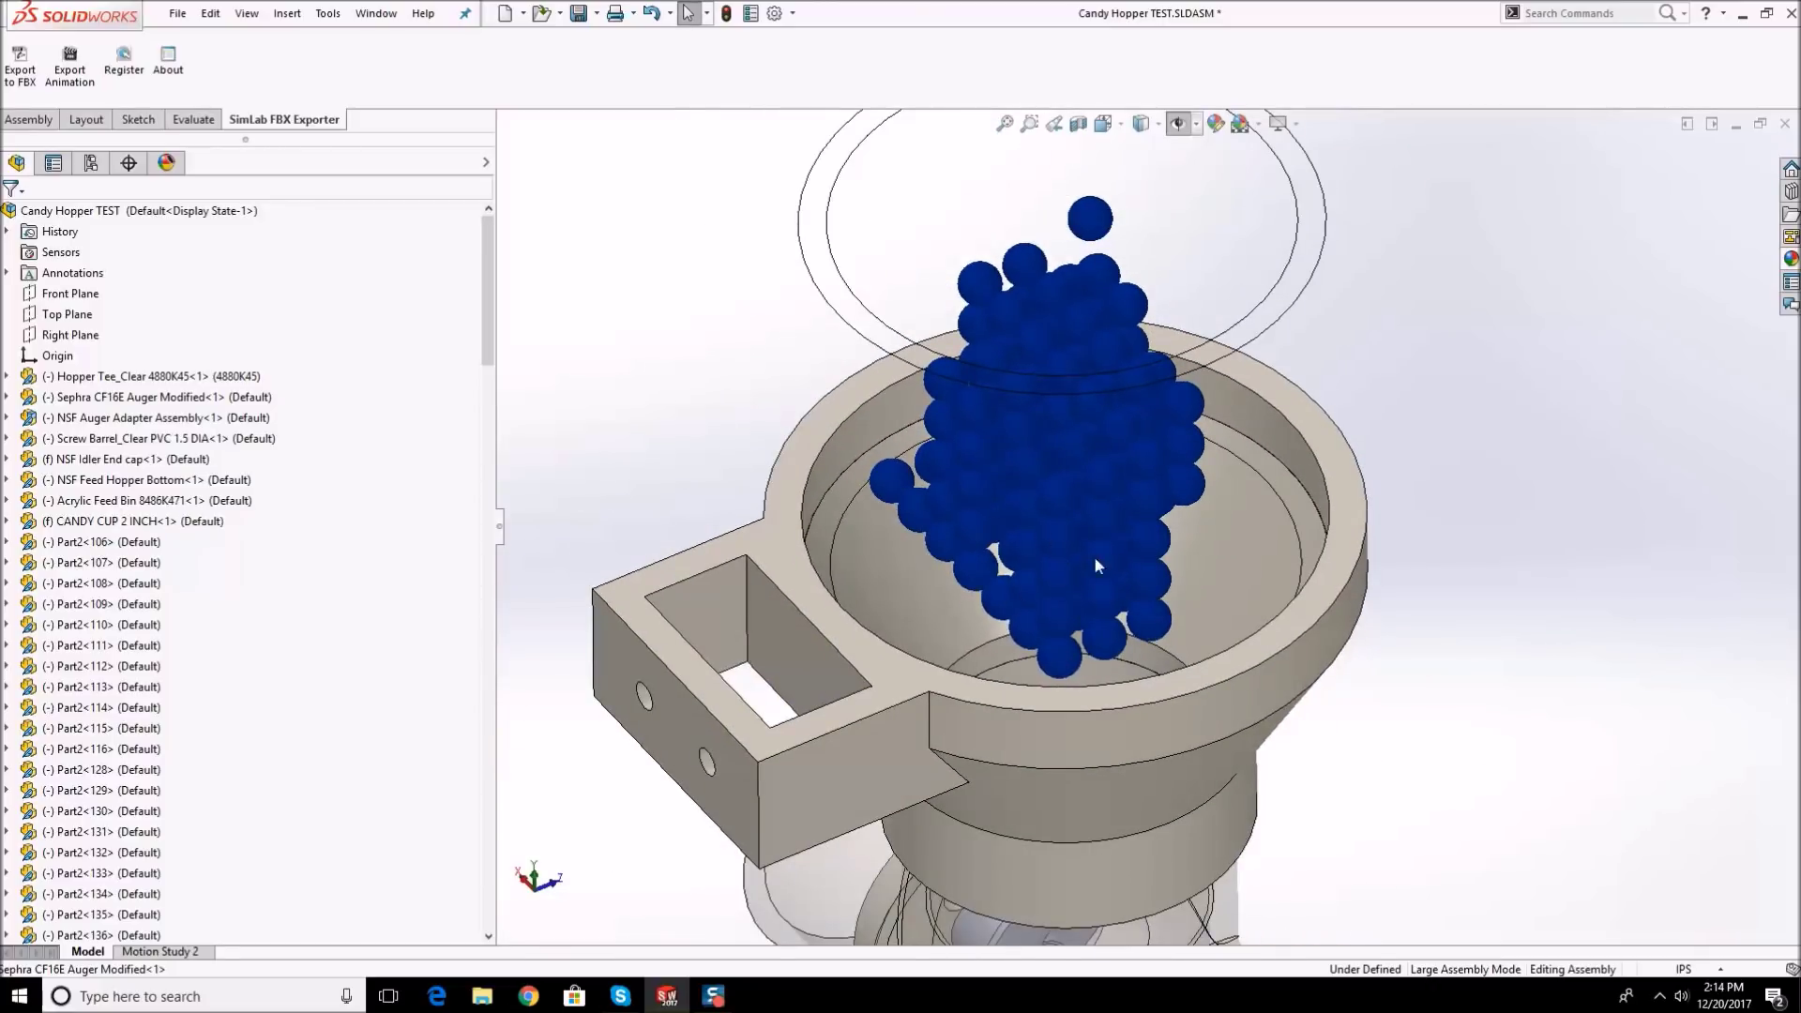
- Shift the loose candy sphere above the pile slightly and pick another sphere in the pile
left_click(28, 119)
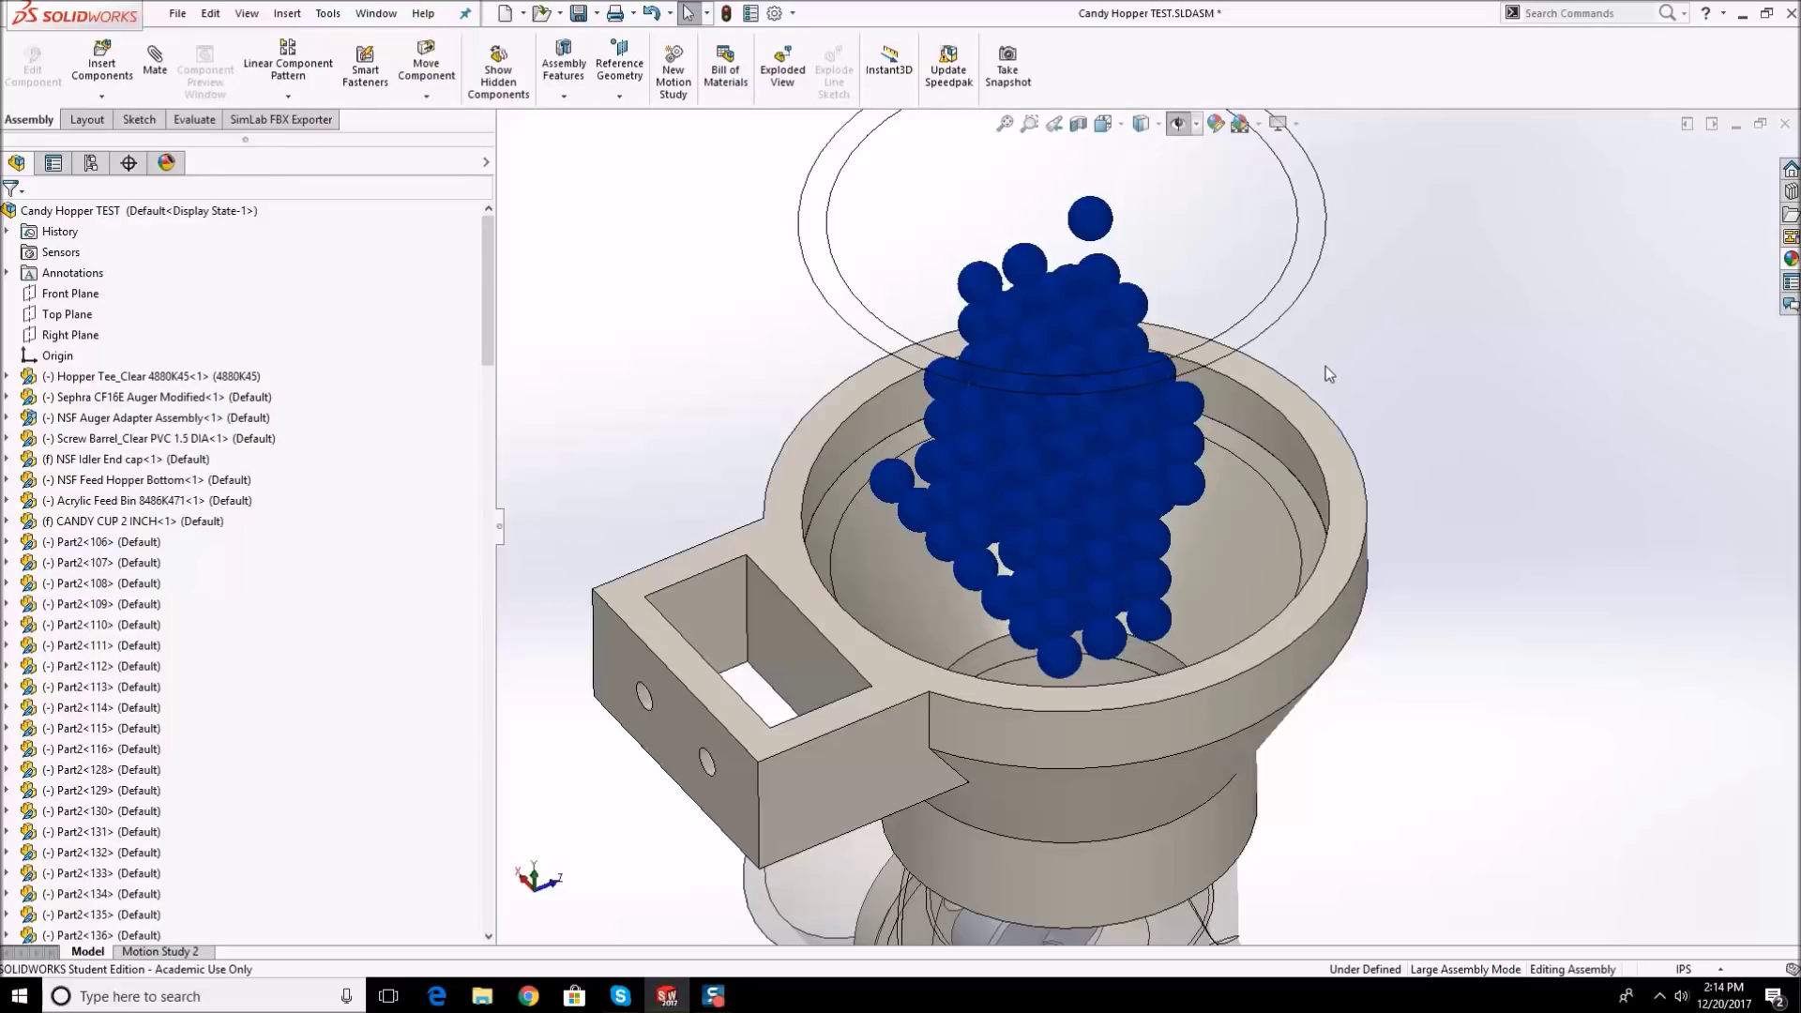
left_click(1105, 218)
left_click_drag(1055, 281, 1101, 217)
left_click(1244, 327)
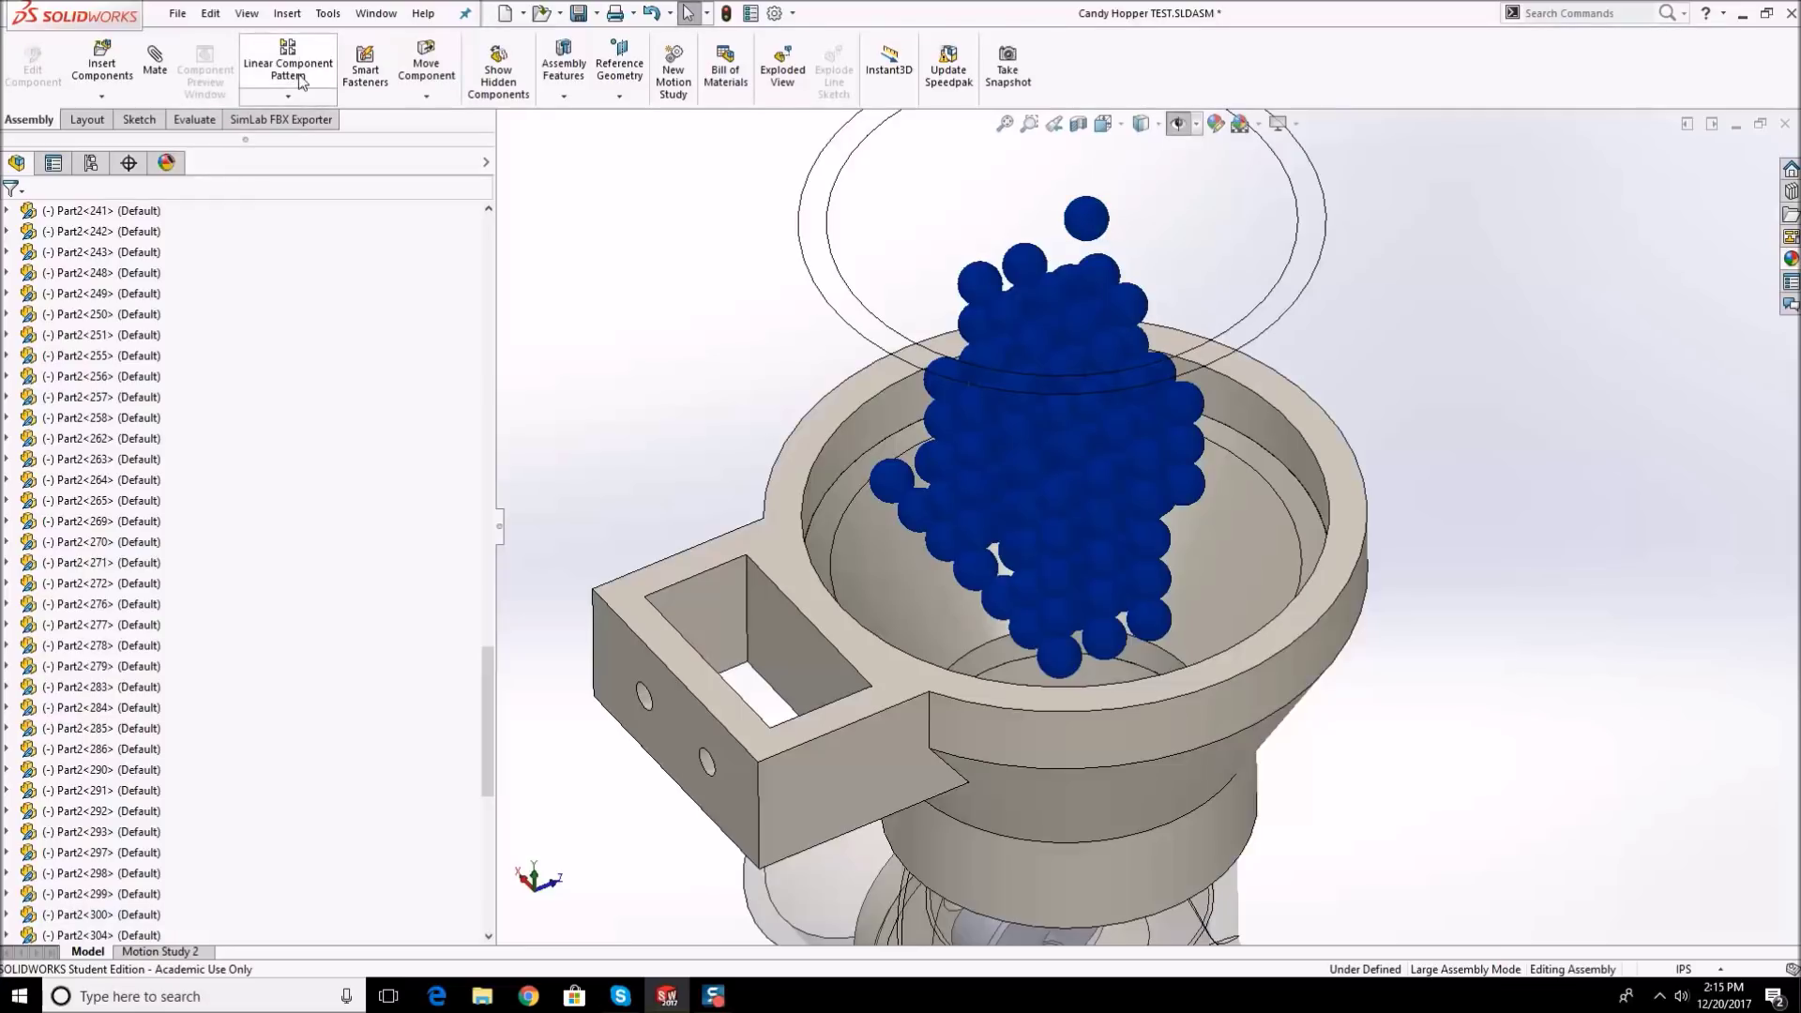
left_click_drag(1135, 587, 1147, 576)
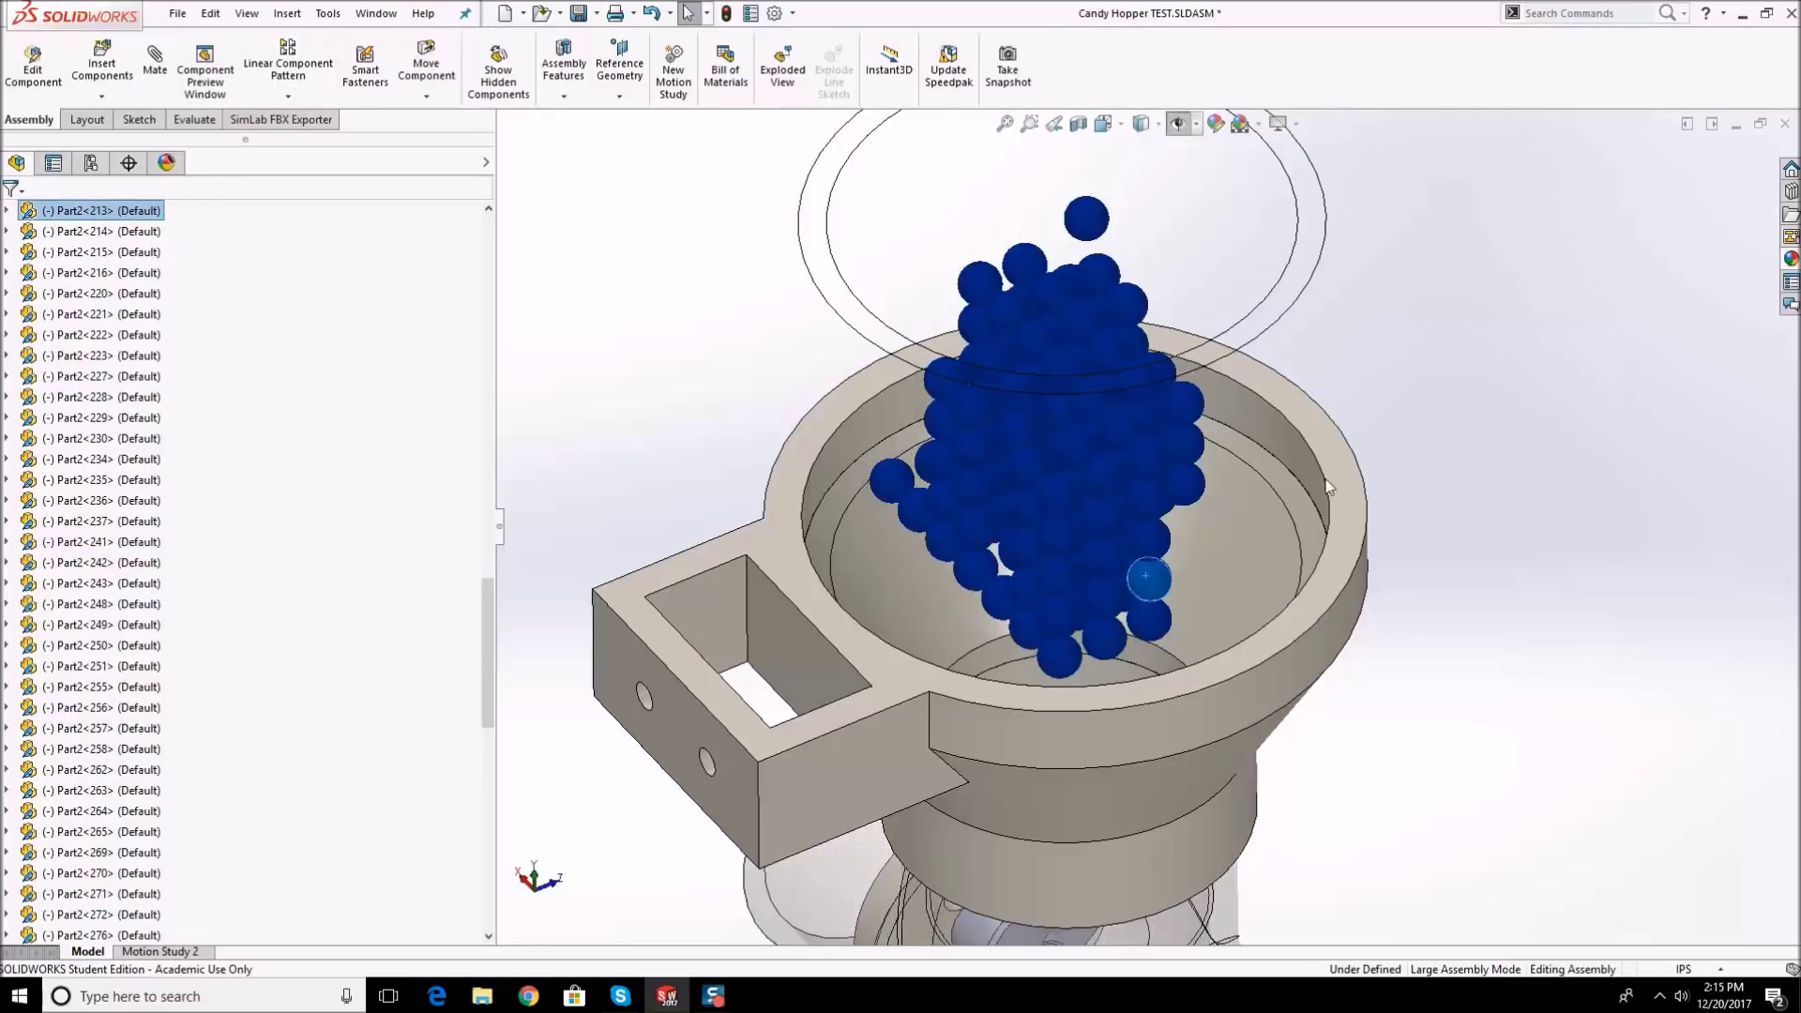
left_click(1365, 431)
- Examine the Part2 candy sphere instances in the component tree and the component options of the topmost sphere
middle_click_drag(1171, 580, 1107, 600)
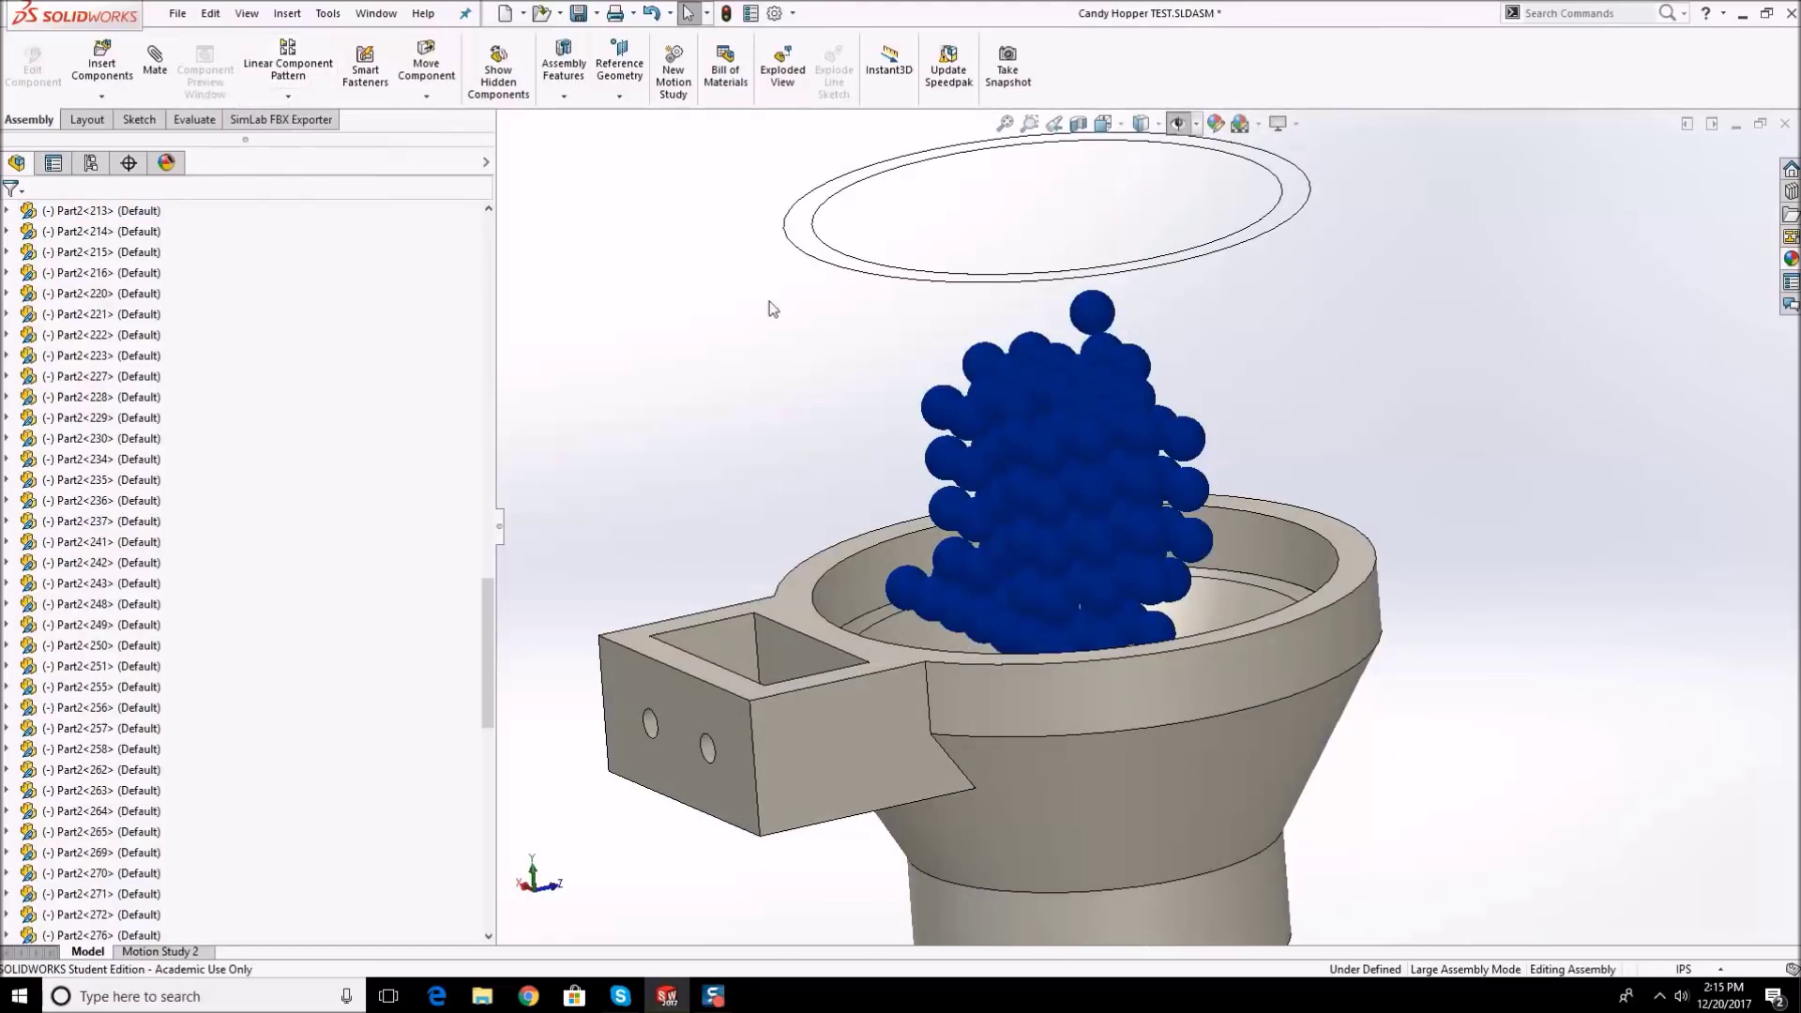
scroll(131, 901, "down", 15)
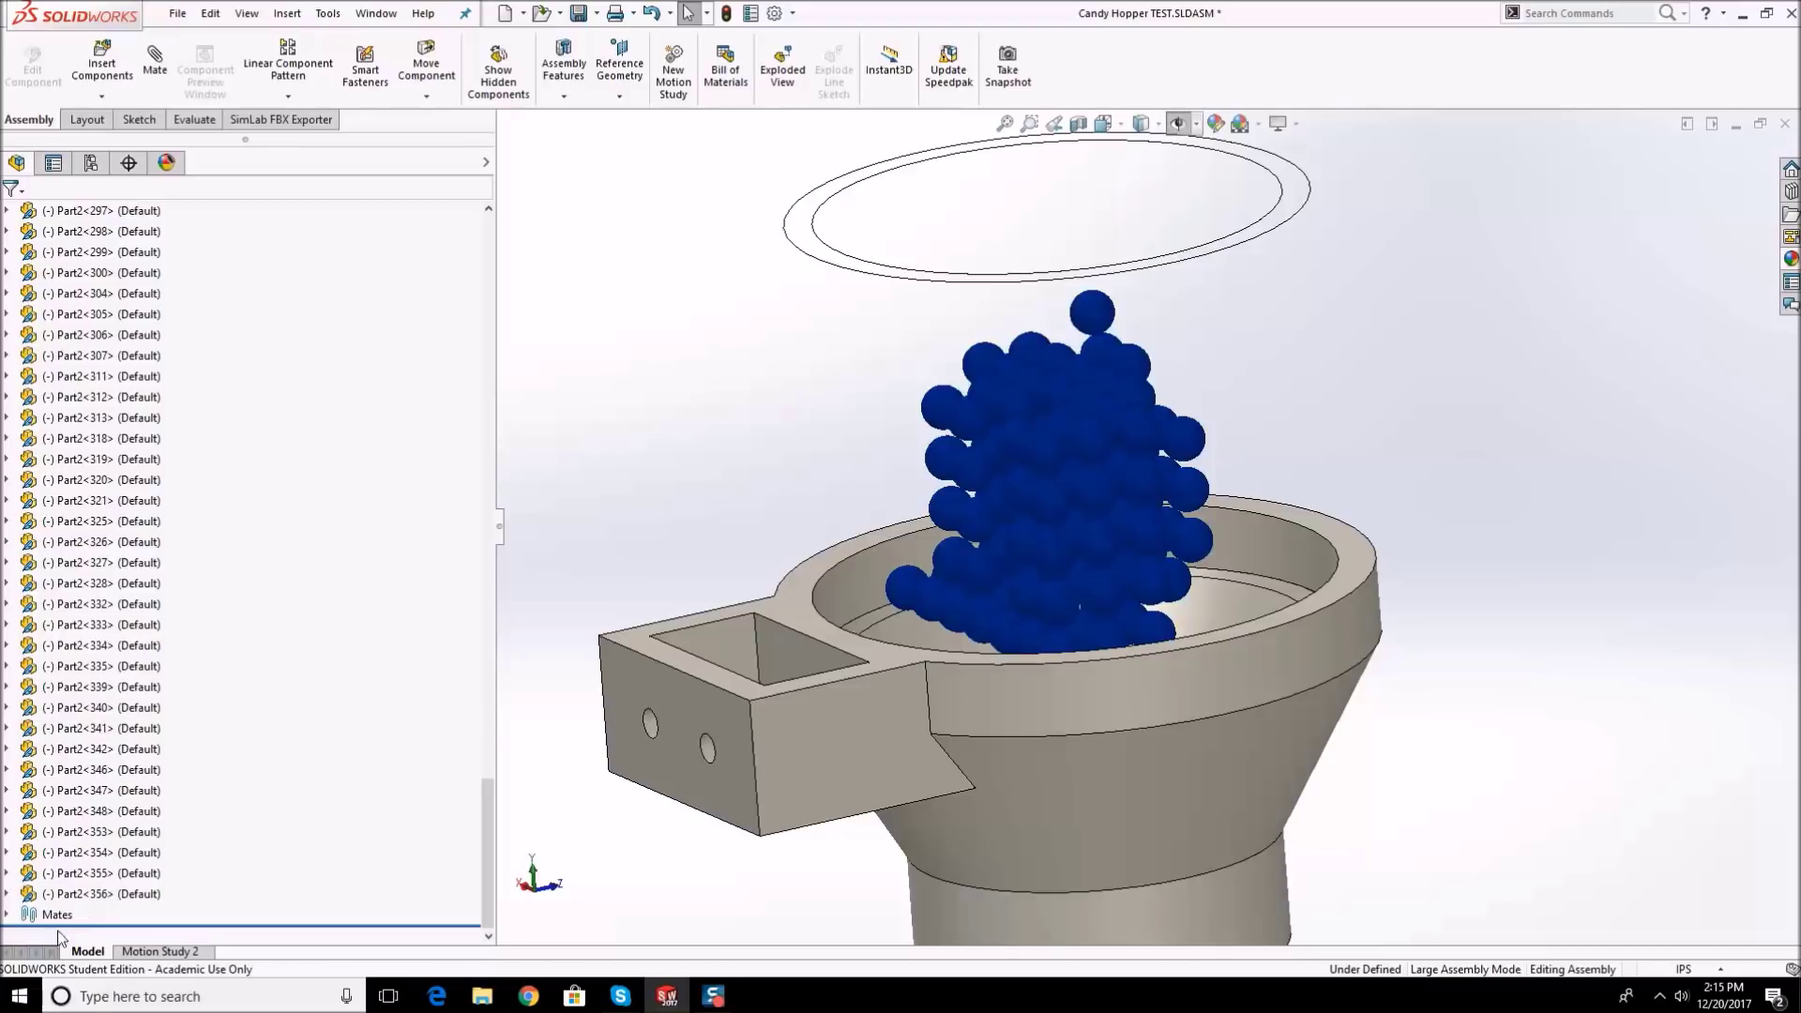
scroll(259, 531, "up", 7)
scroll(259, 531, "up", 6)
scroll(1107, 451, "up", 3)
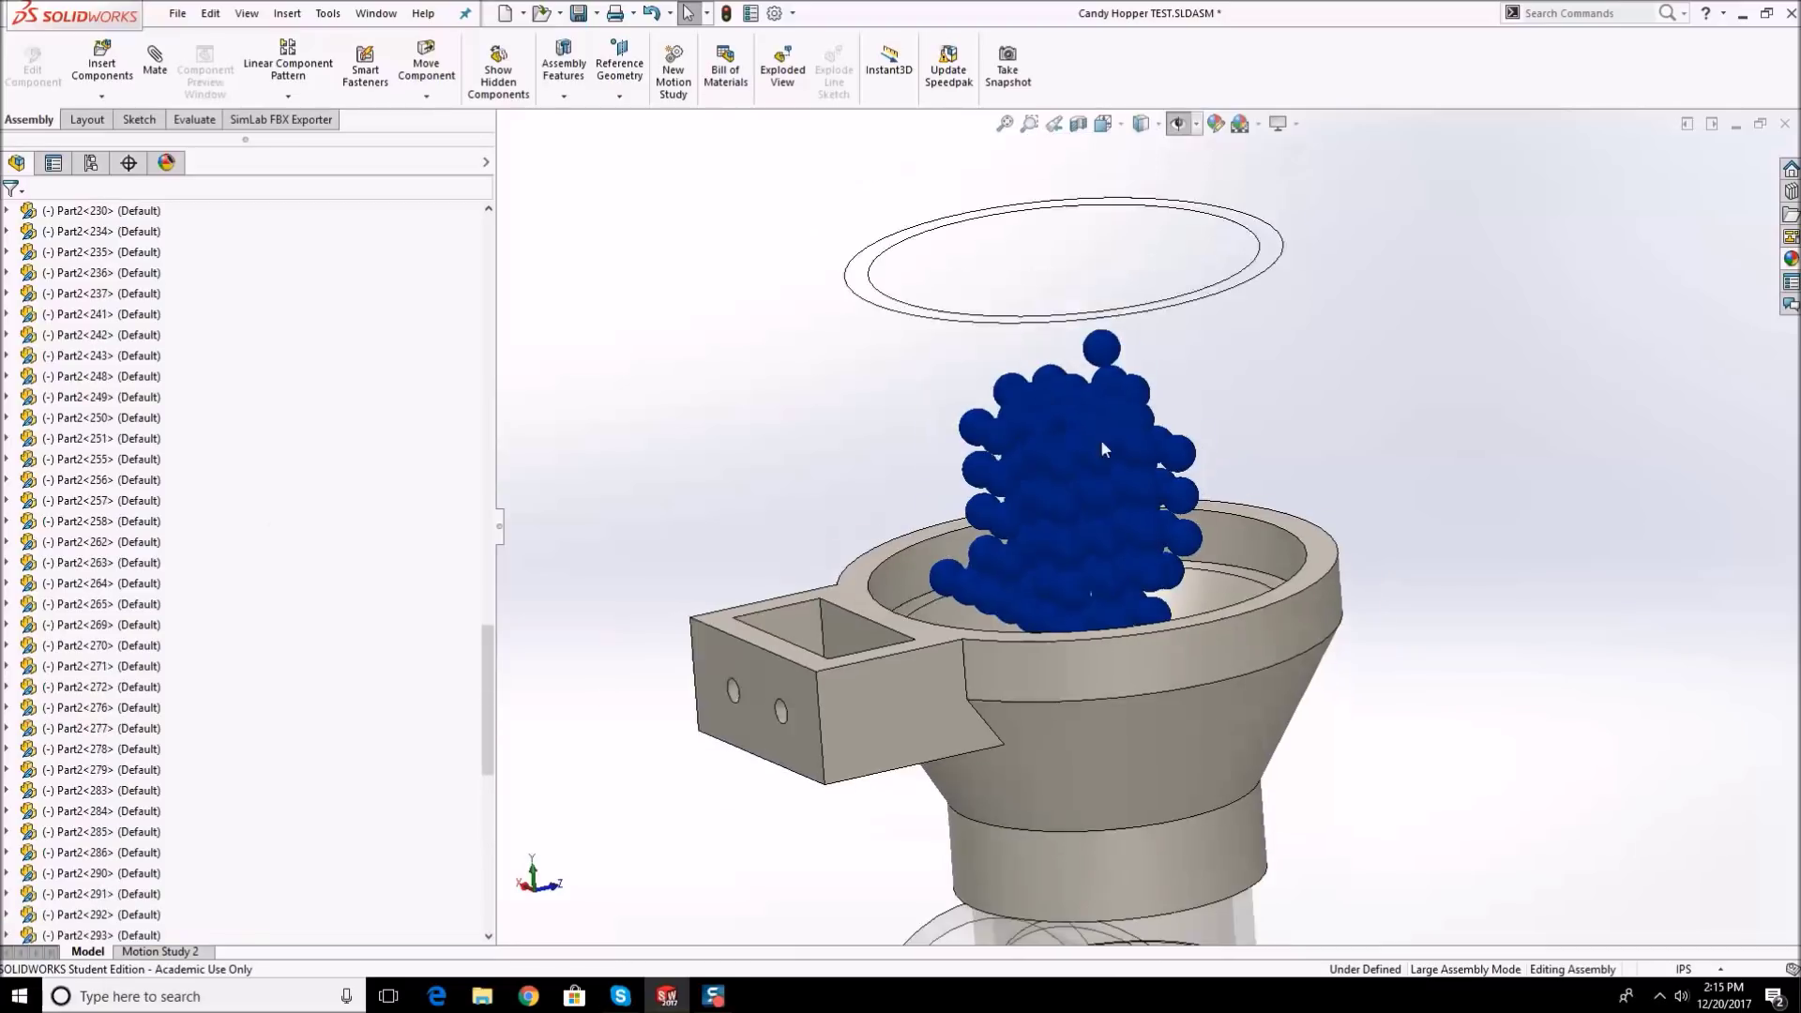
right_click(1112, 378)
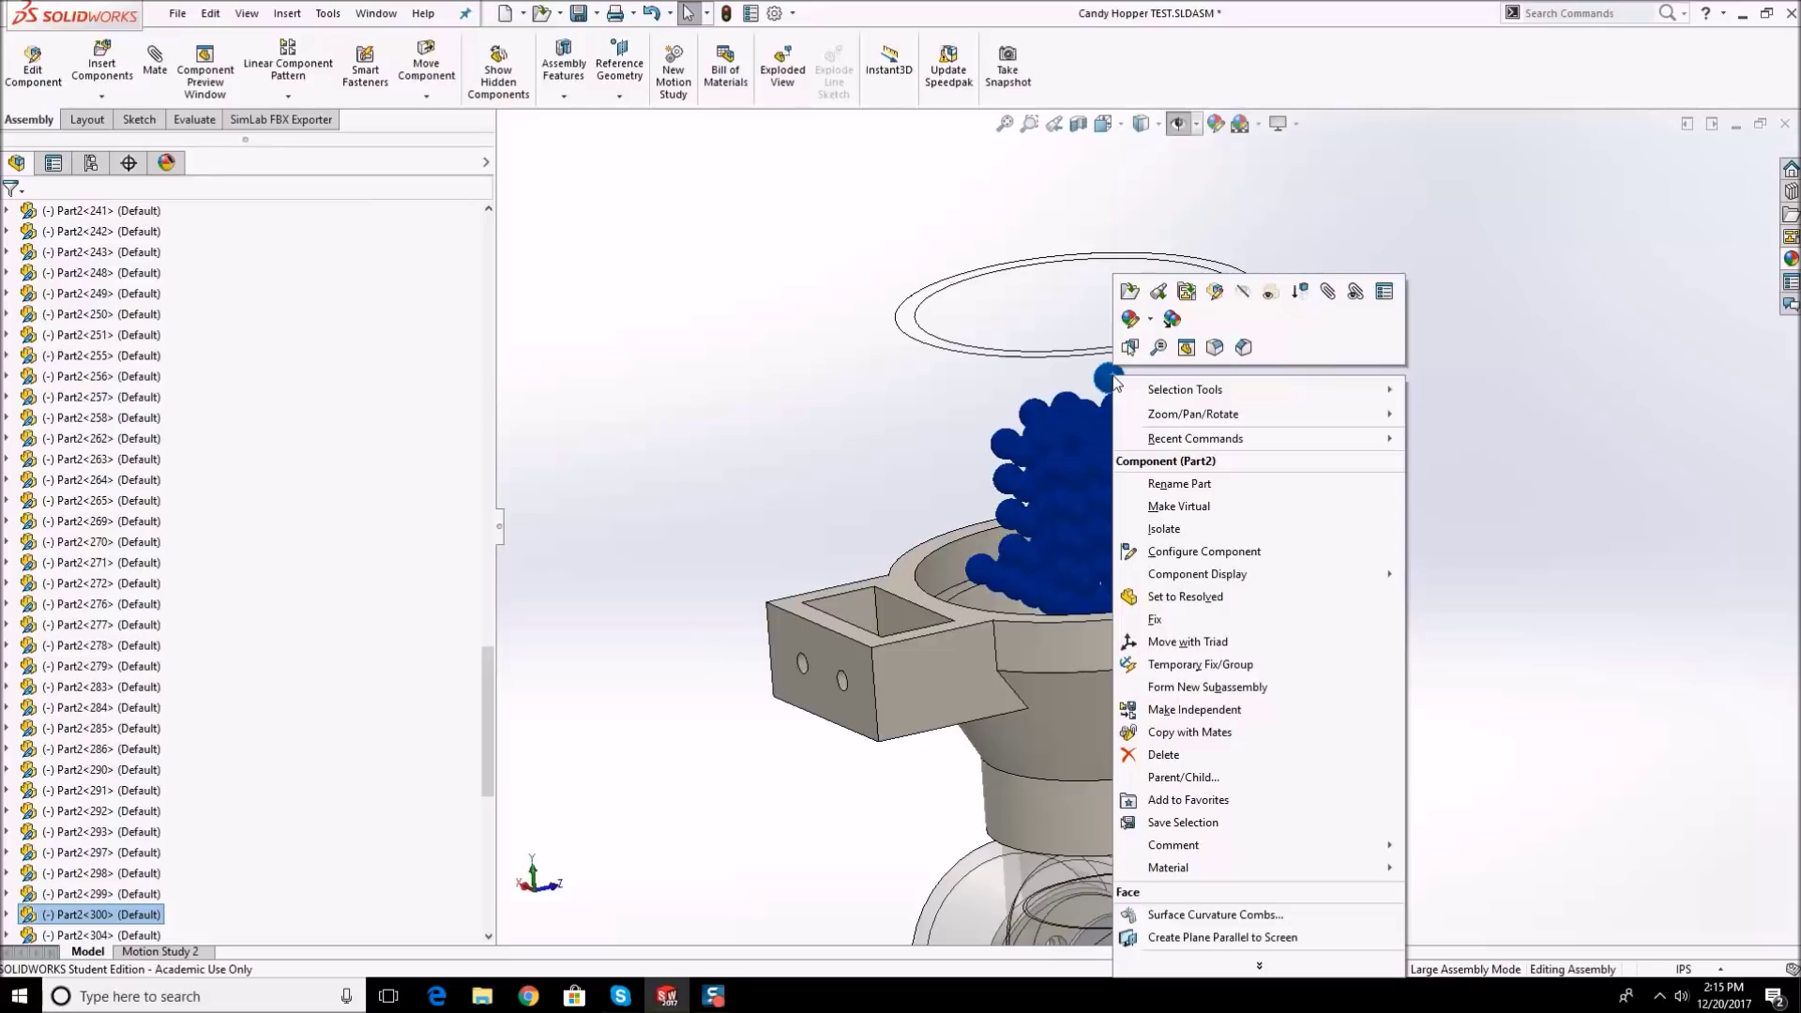
left_click(1139, 373)
left_click(1146, 357)
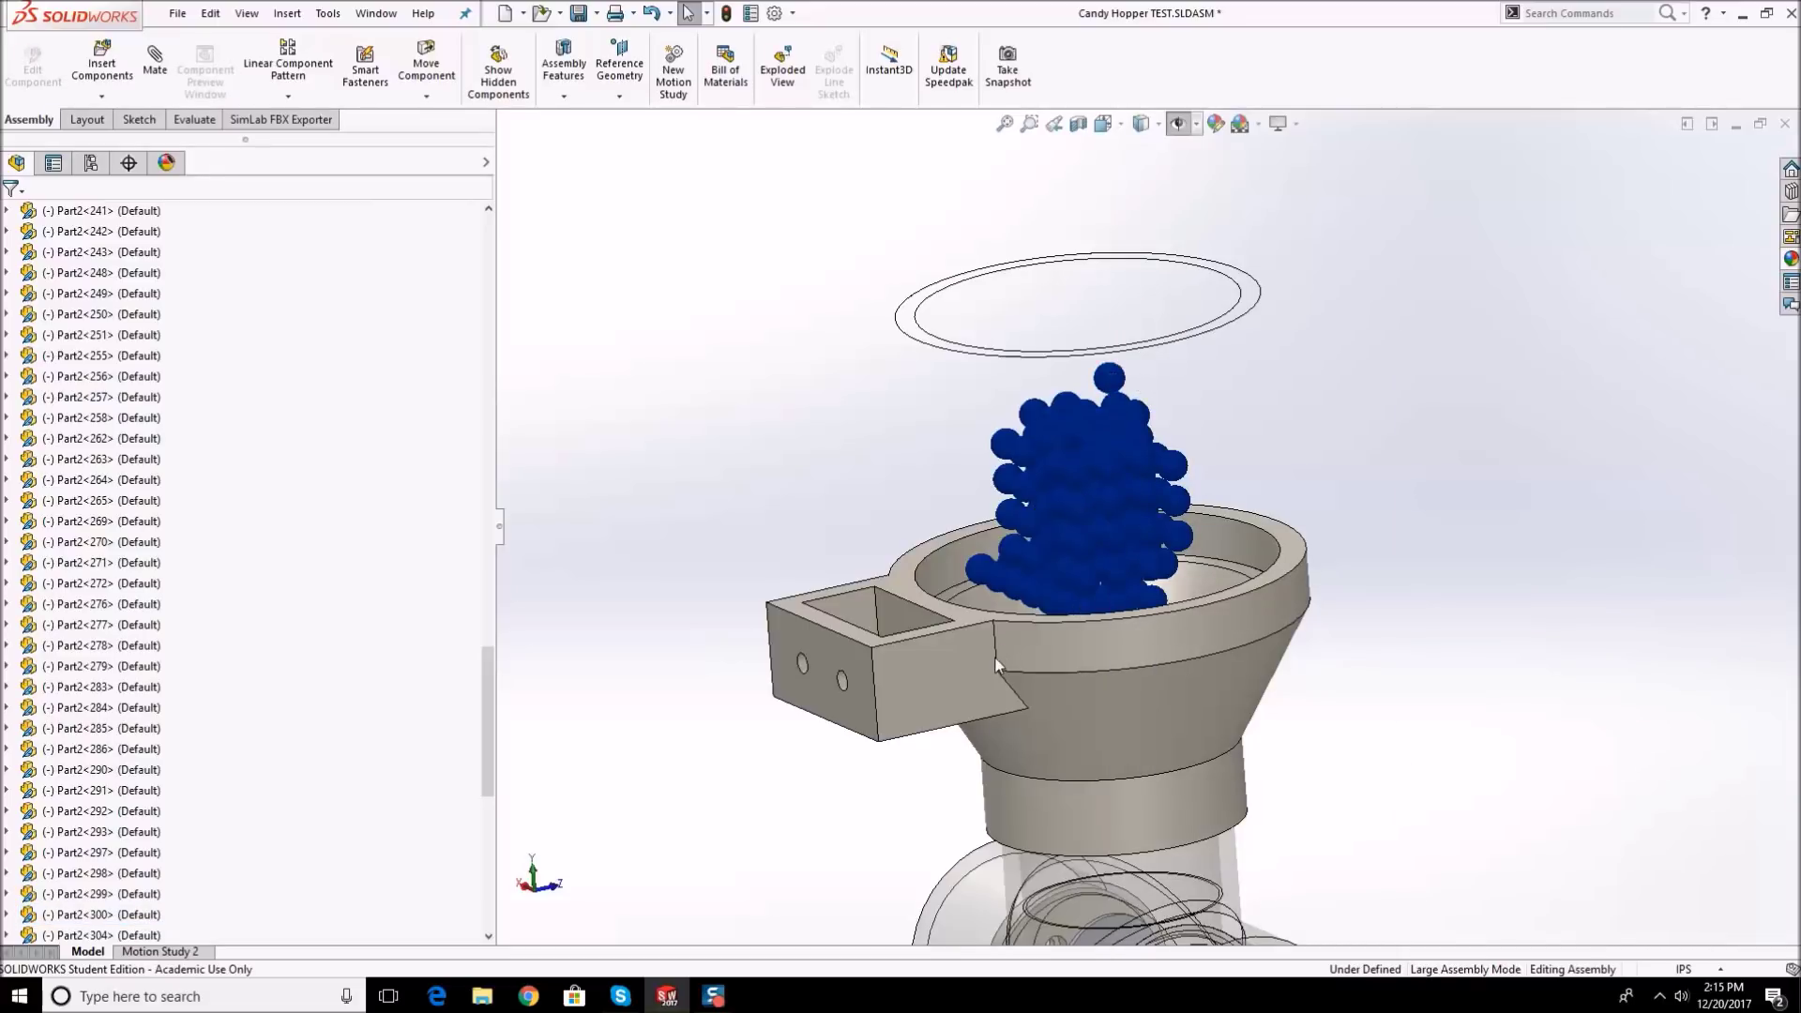
- Examine the path from the candy pile through the hopper bottom and tee, picking the hopper cone and a sphere
scroll(1015, 570, "up", 8)
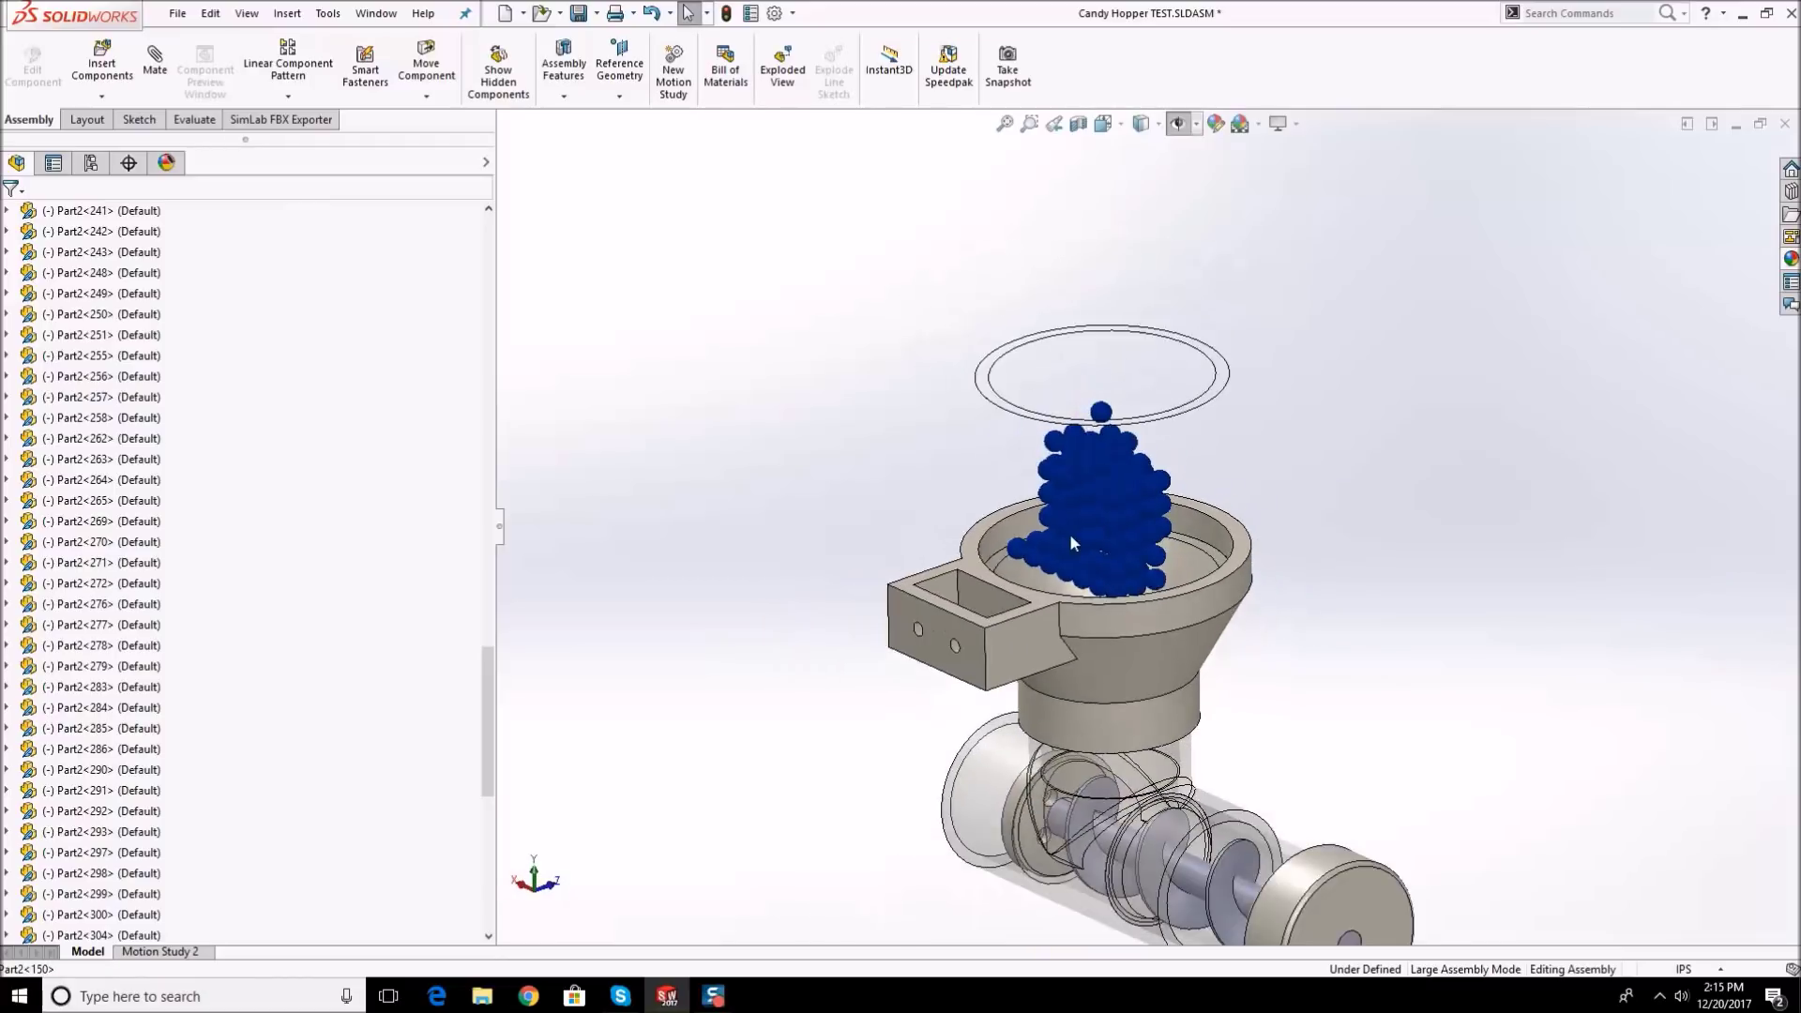
scroll(1204, 725, "down", 3)
middle_click_drag(1232, 719, 1178, 668)
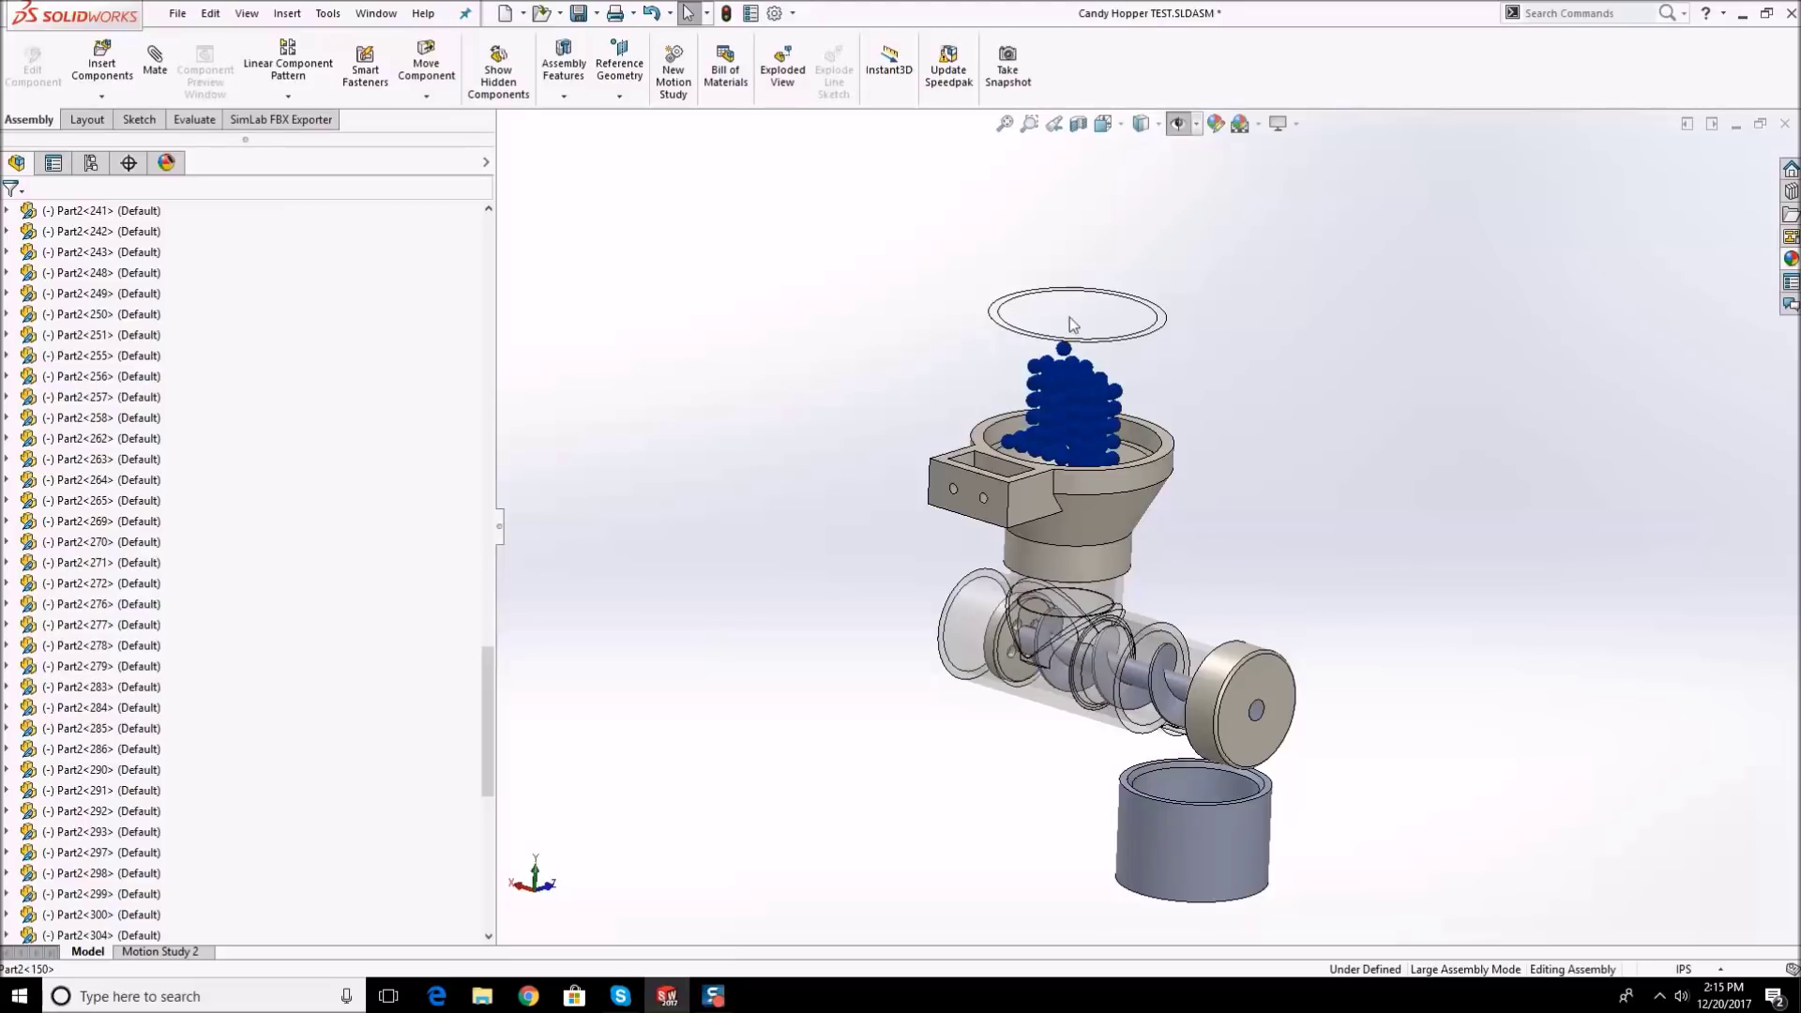
scroll(1122, 563, "down", 2)
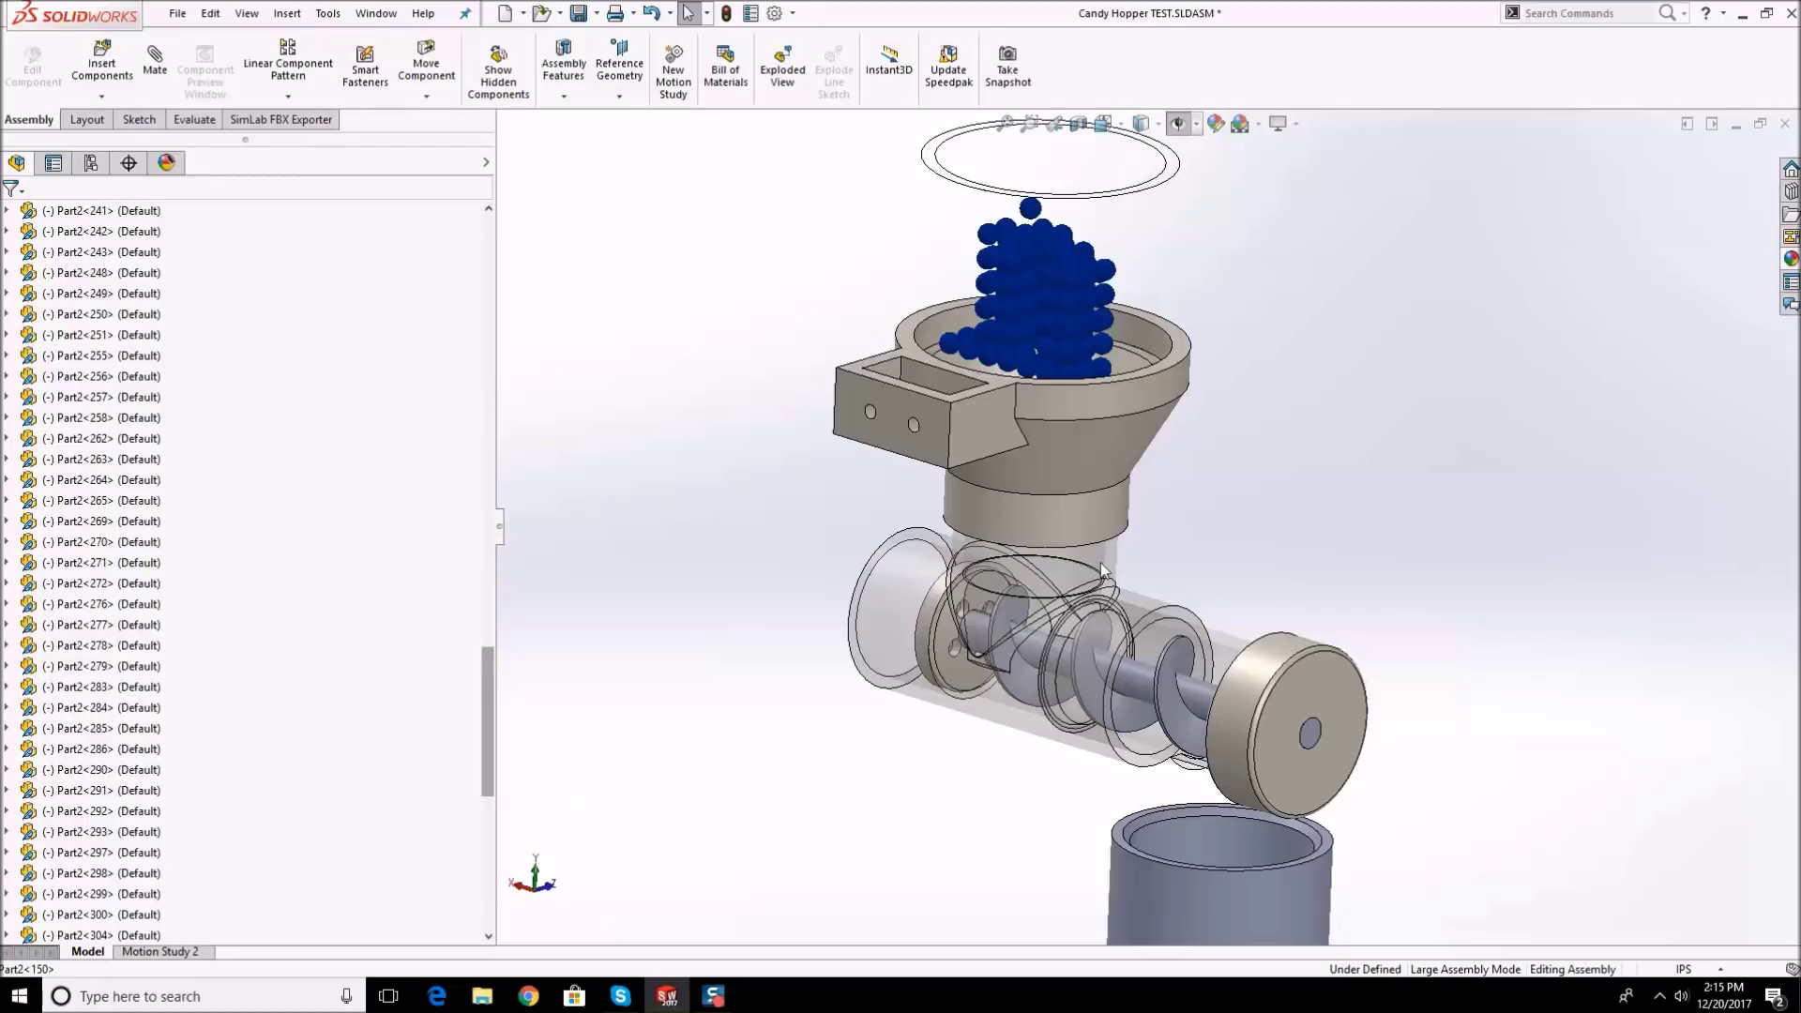
middle_click_drag(1176, 683, 1231, 664)
left_click(1073, 461)
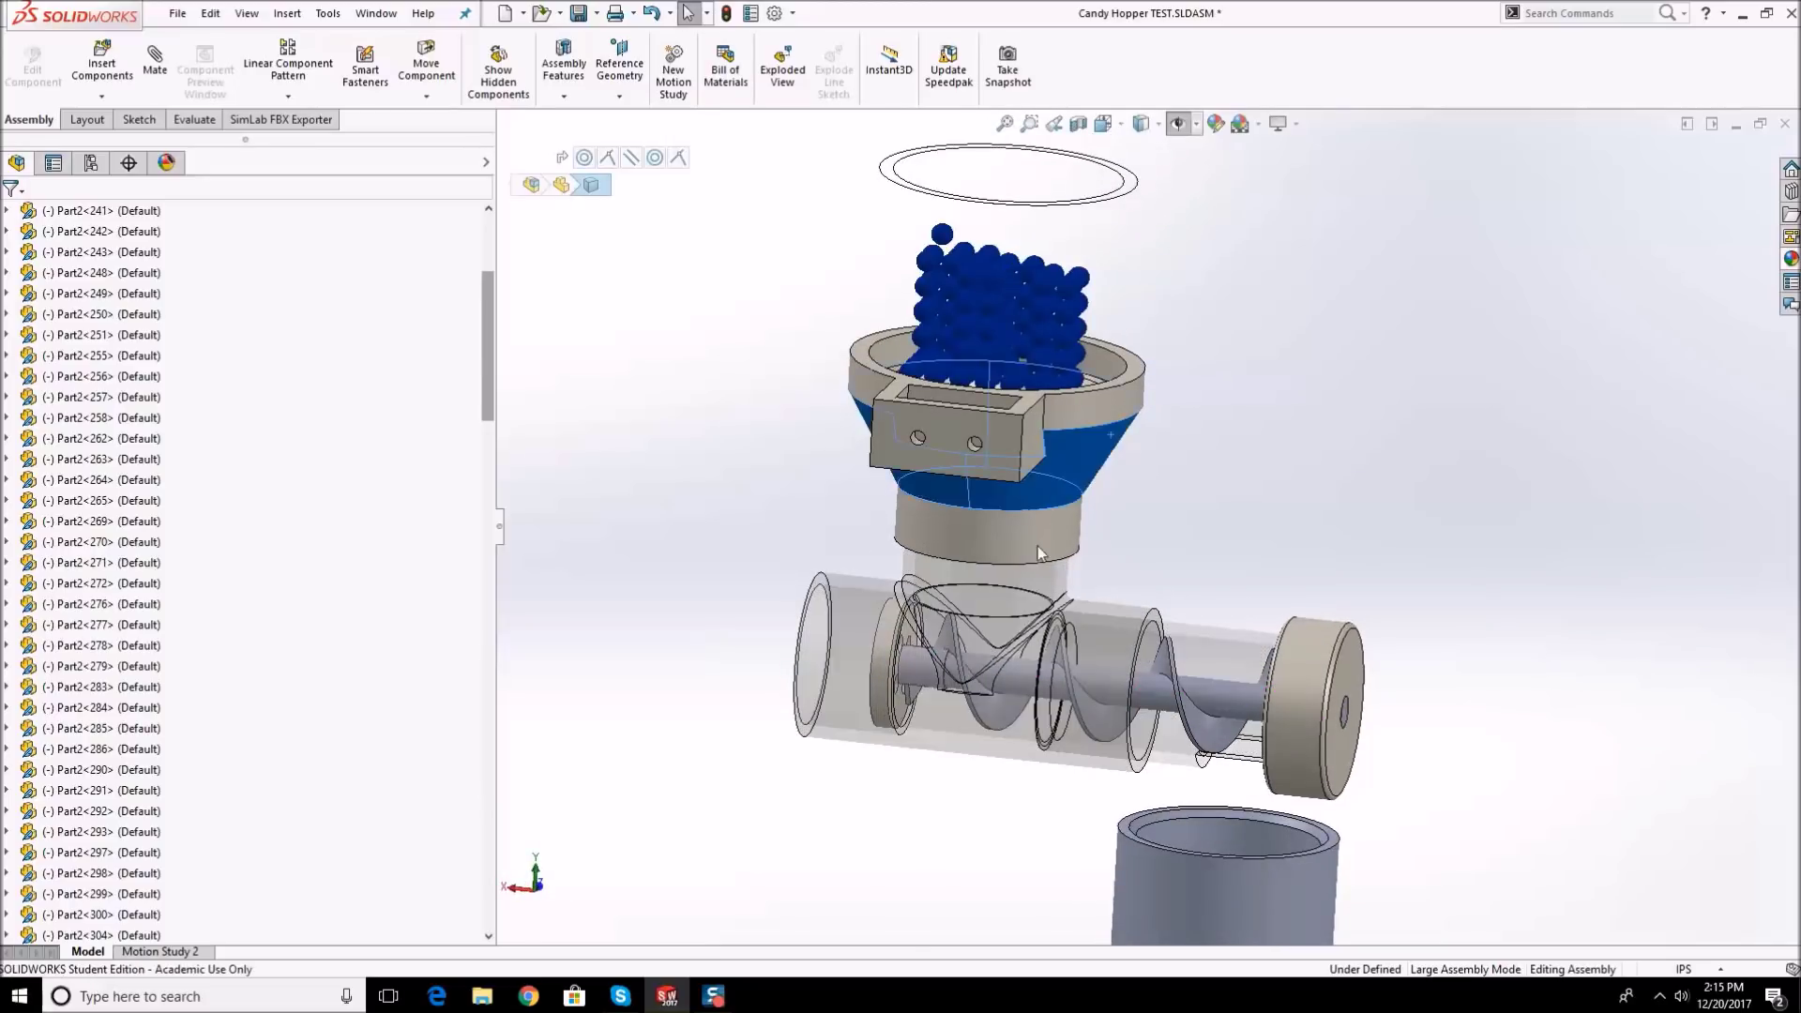
left_click(1348, 437)
scroll(1004, 296, "down", 3)
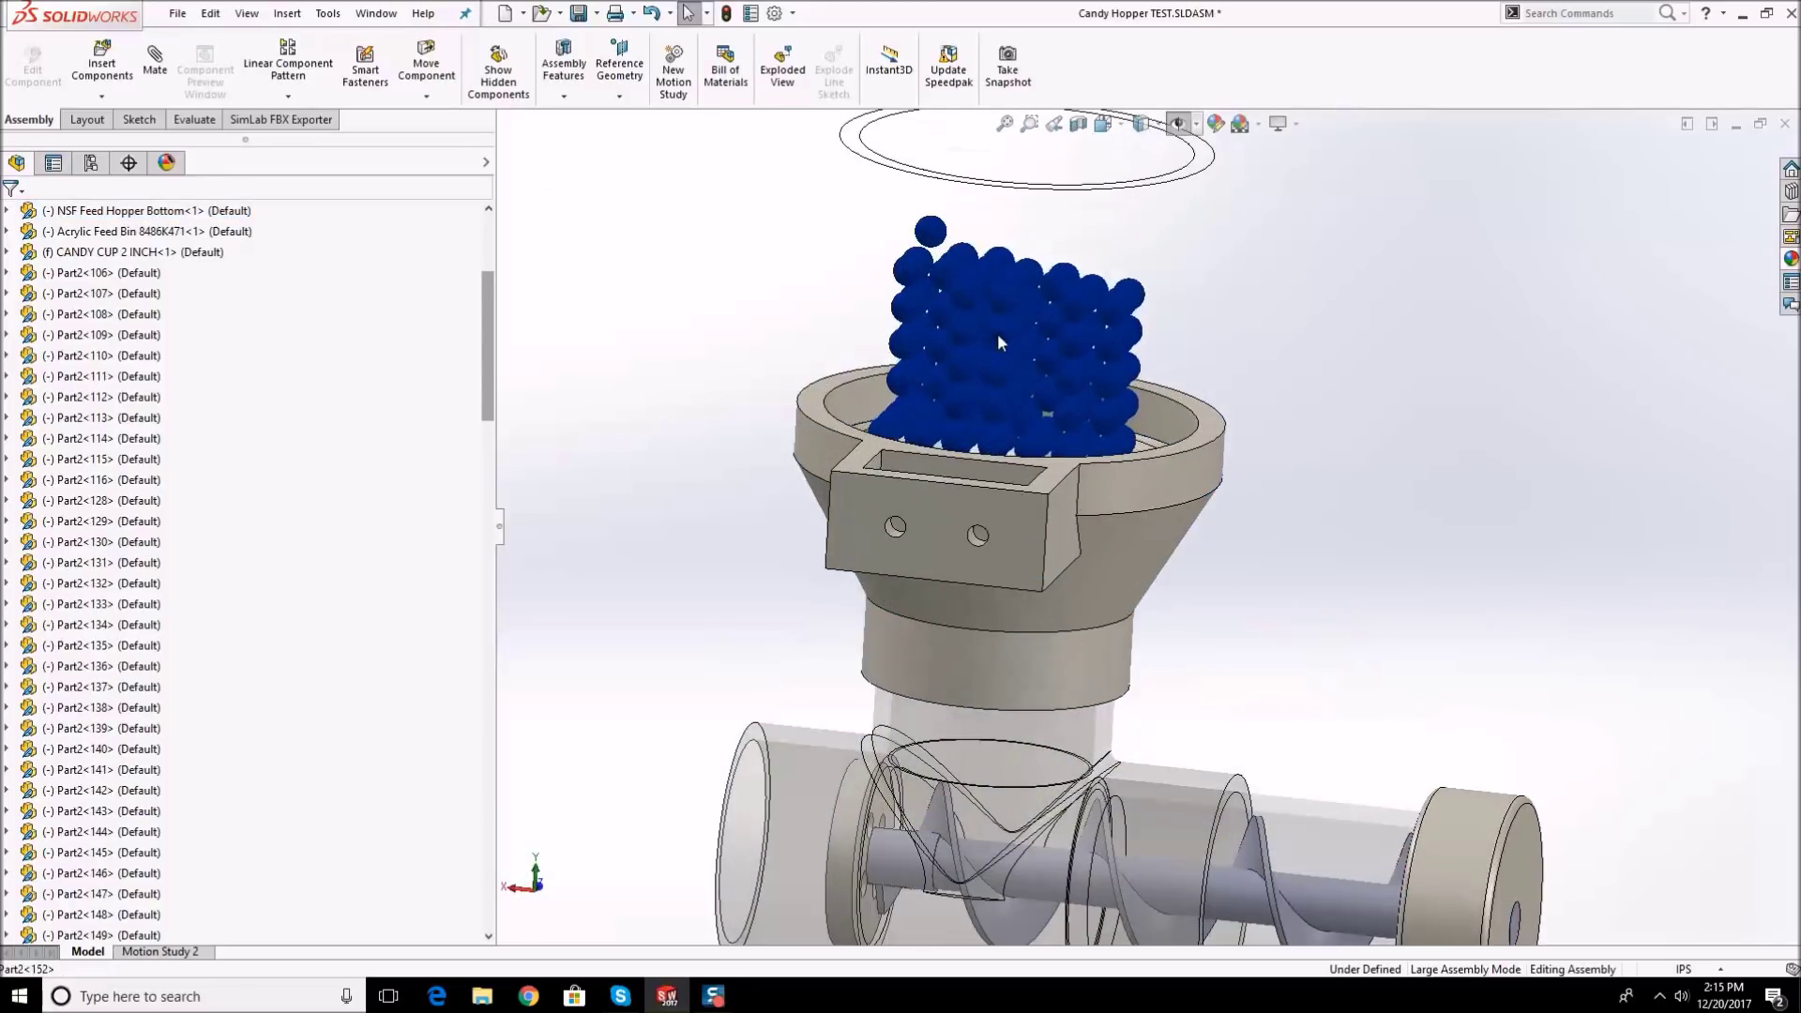
left_click(991, 322)
left_click(1259, 550)
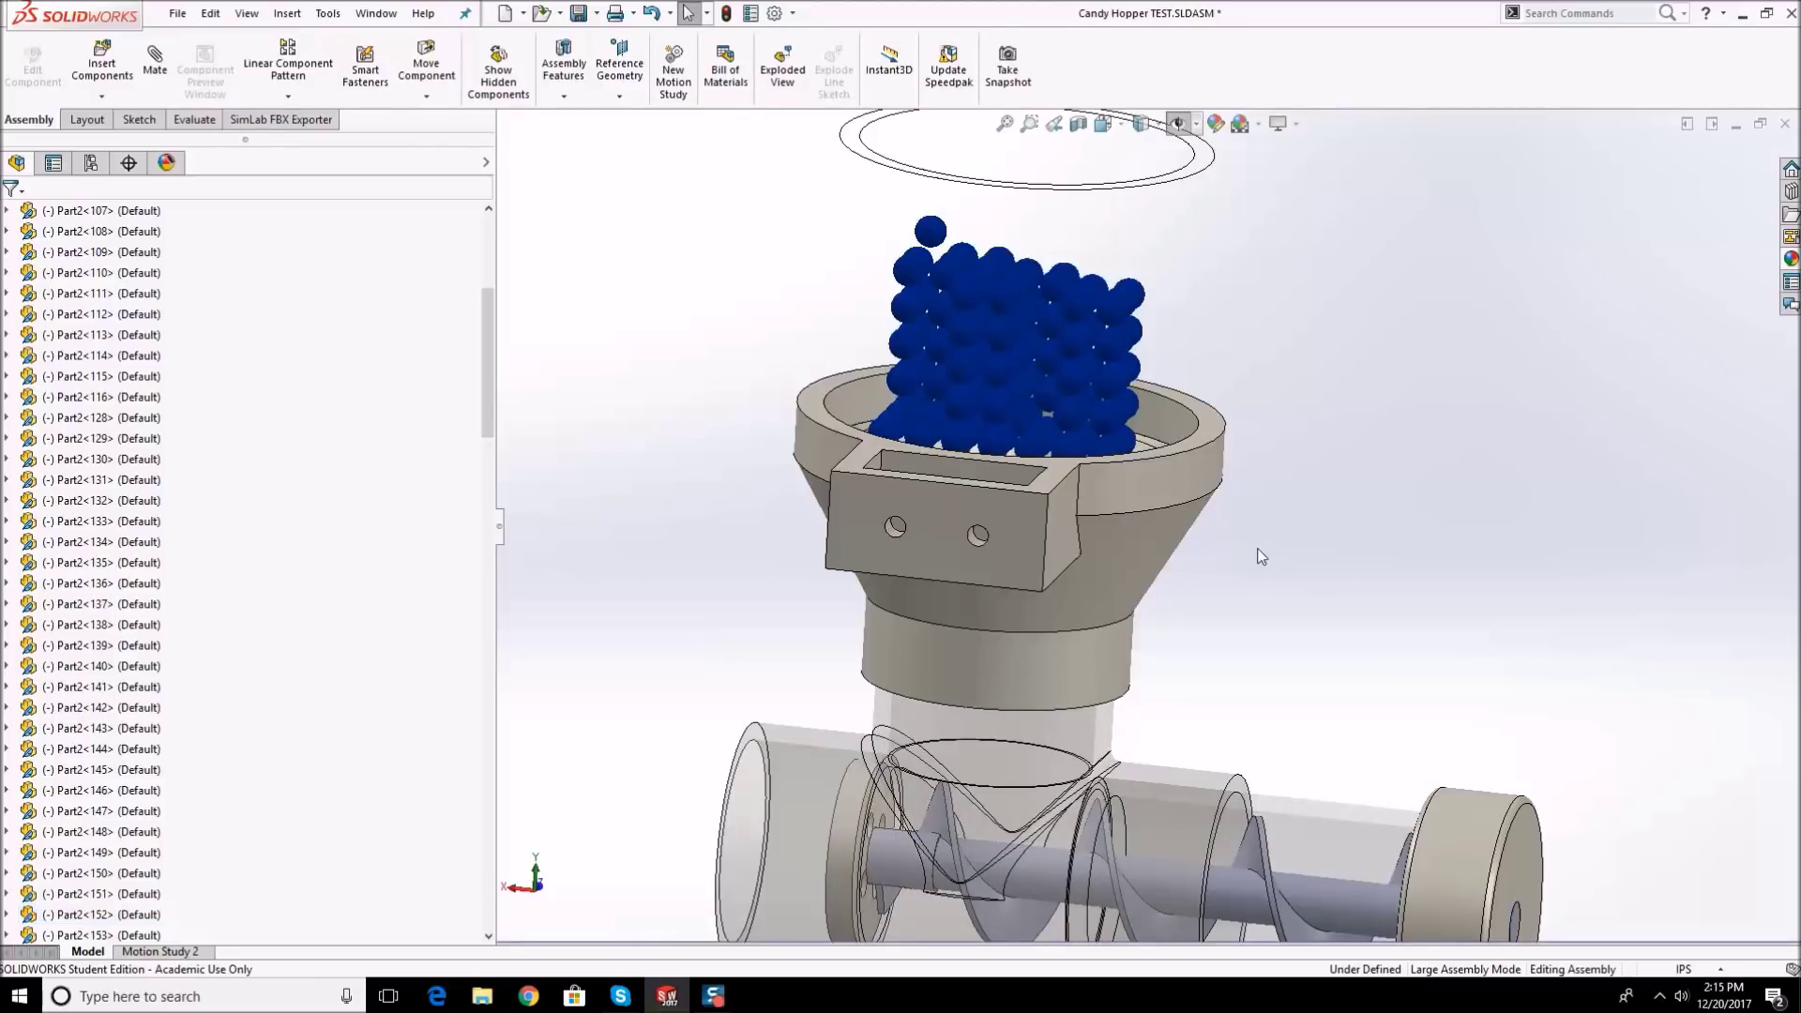
- Examine the screw barrel, end cap and candy cup below the outlet from several angles and distances
scroll(1311, 646, "up", 2)
scroll(1361, 887, "down", 5)
middle_click_drag(1201, 750, 1118, 614)
left_click_drag(1107, 648, 1181, 529)
scroll(1182, 526, "up", 5)
middle_click_drag(1182, 527, 1166, 814)
left_click_drag(1165, 723, 1179, 865)
left_click(1178, 866)
scroll(1107, 600, "down", 2)
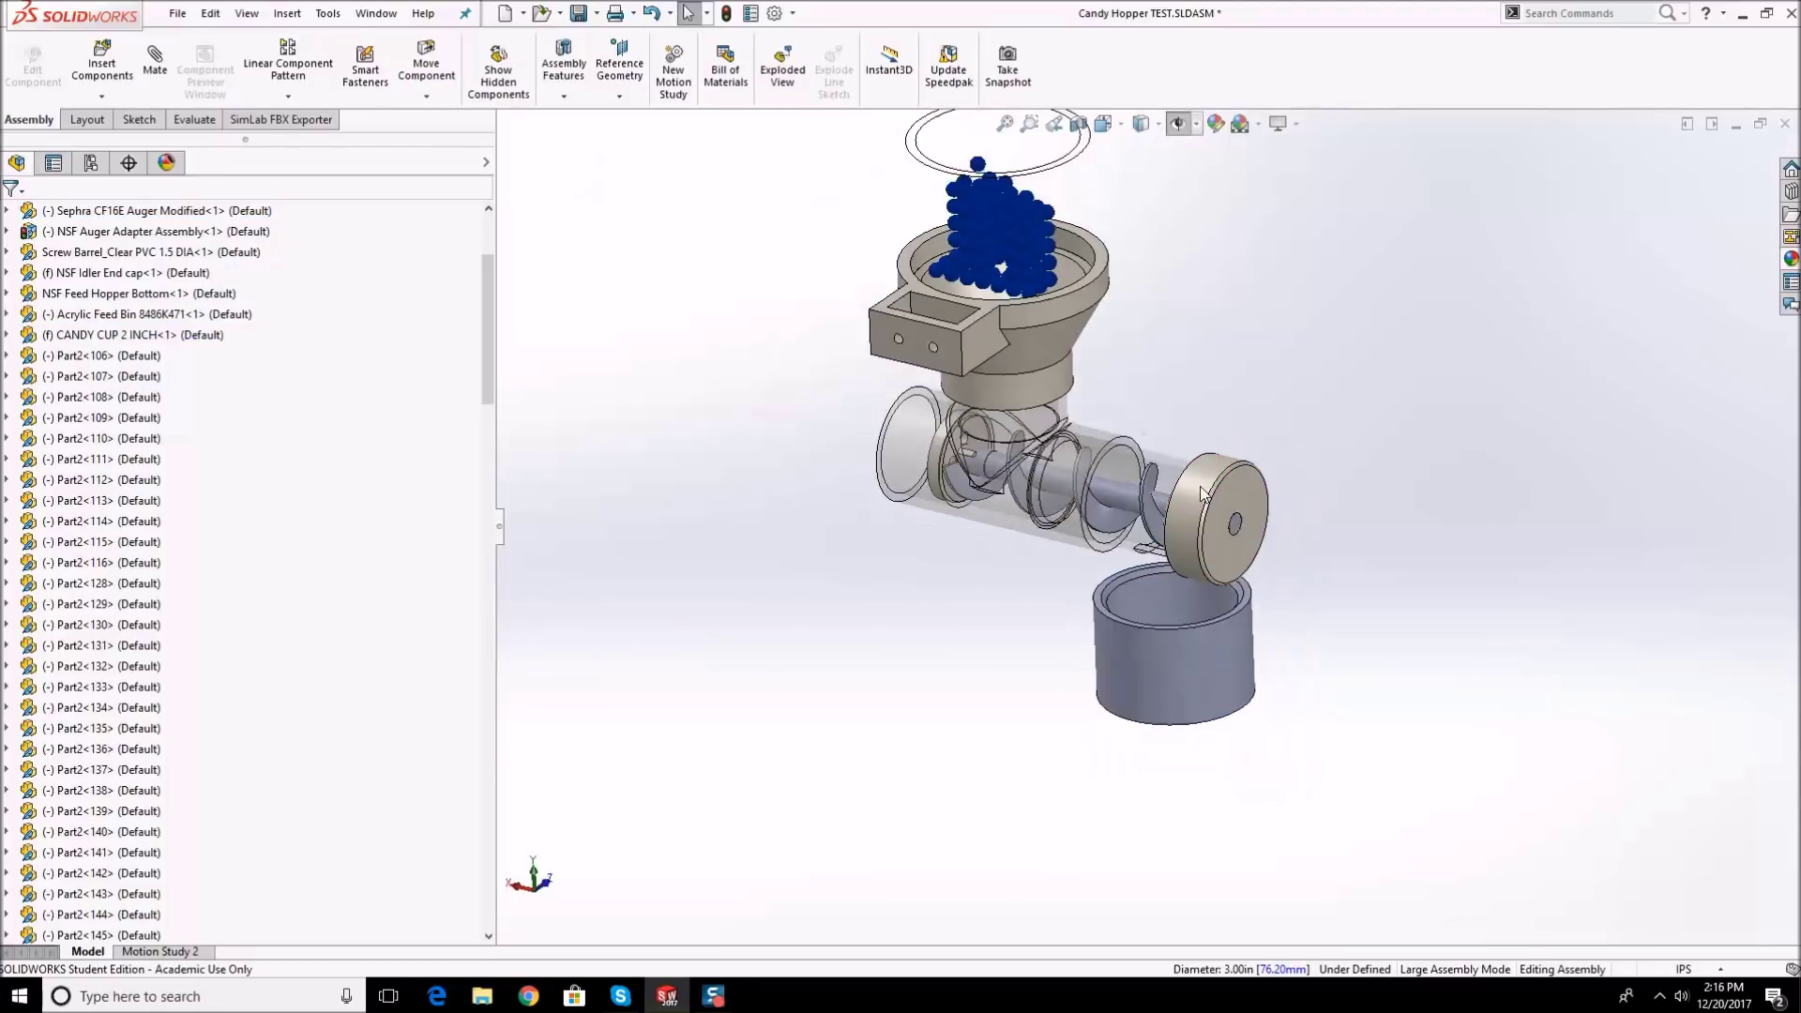
scroll(1234, 448, "up", 2)
scroll(1234, 455, "up", 4)
middle_click_drag(1235, 454, 1192, 291)
scroll(1293, 455, "down", 2)
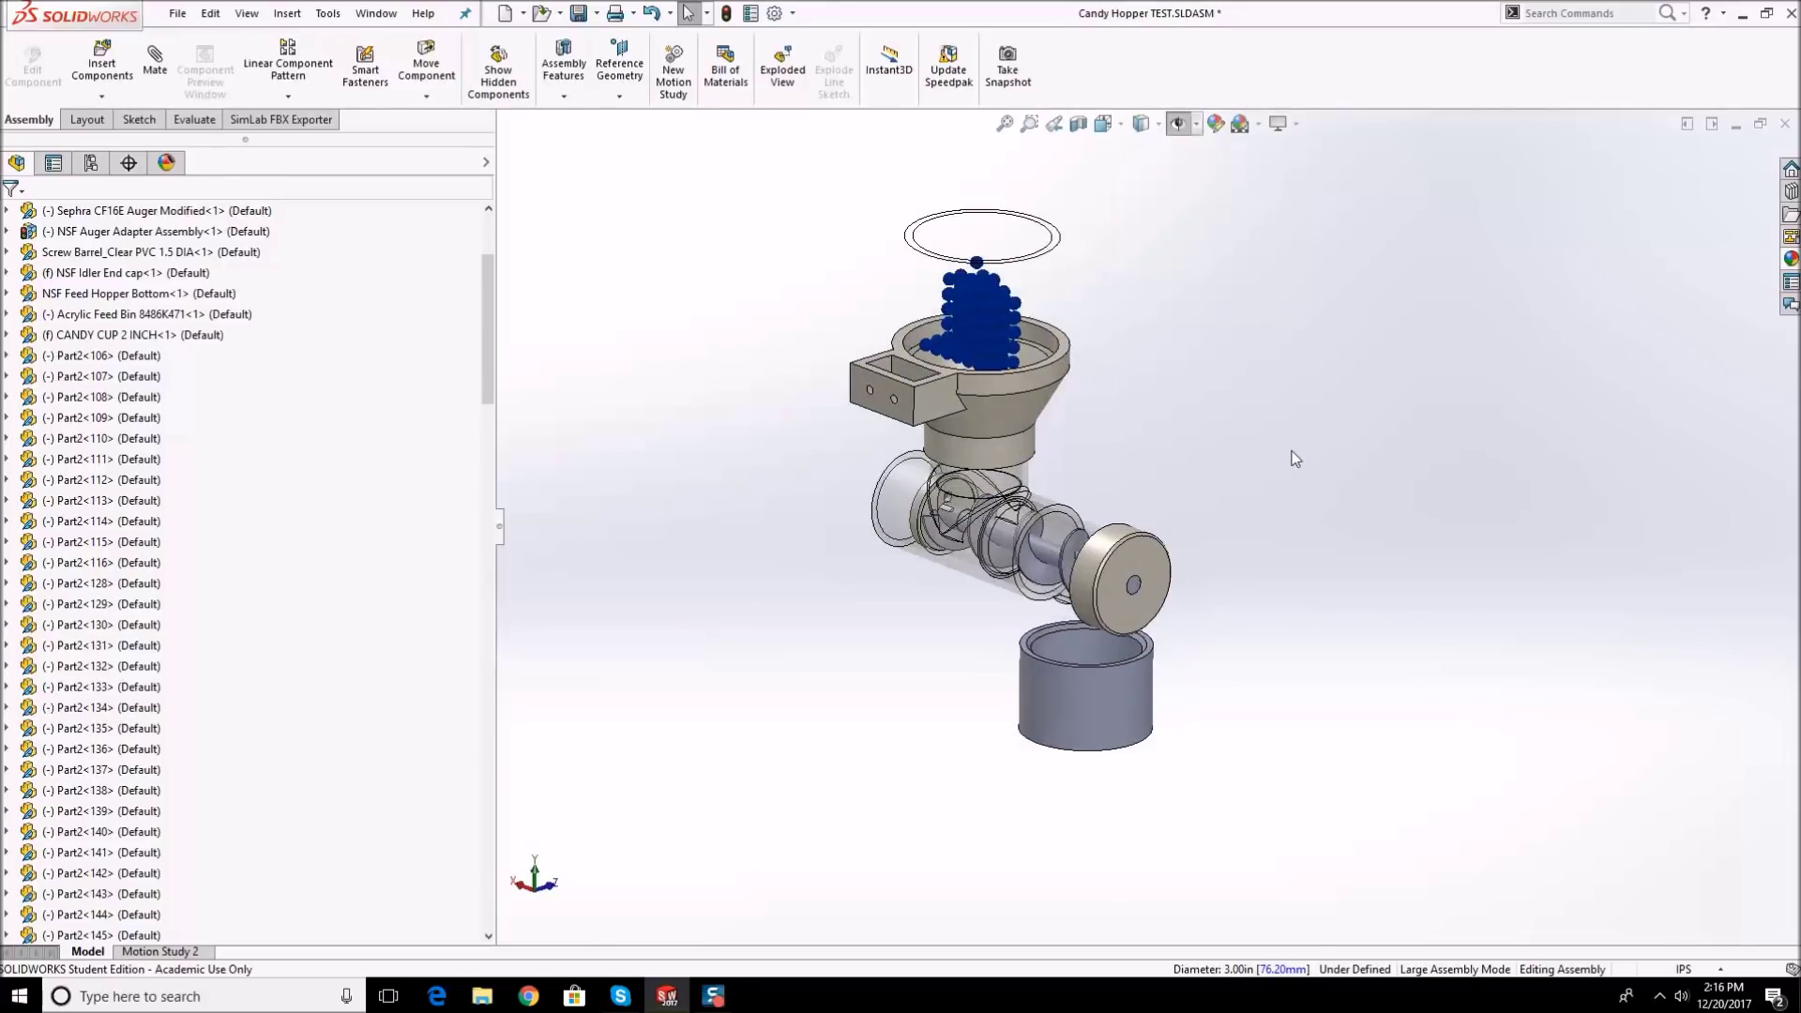
middle_click_drag(1075, 470, 1130, 494)
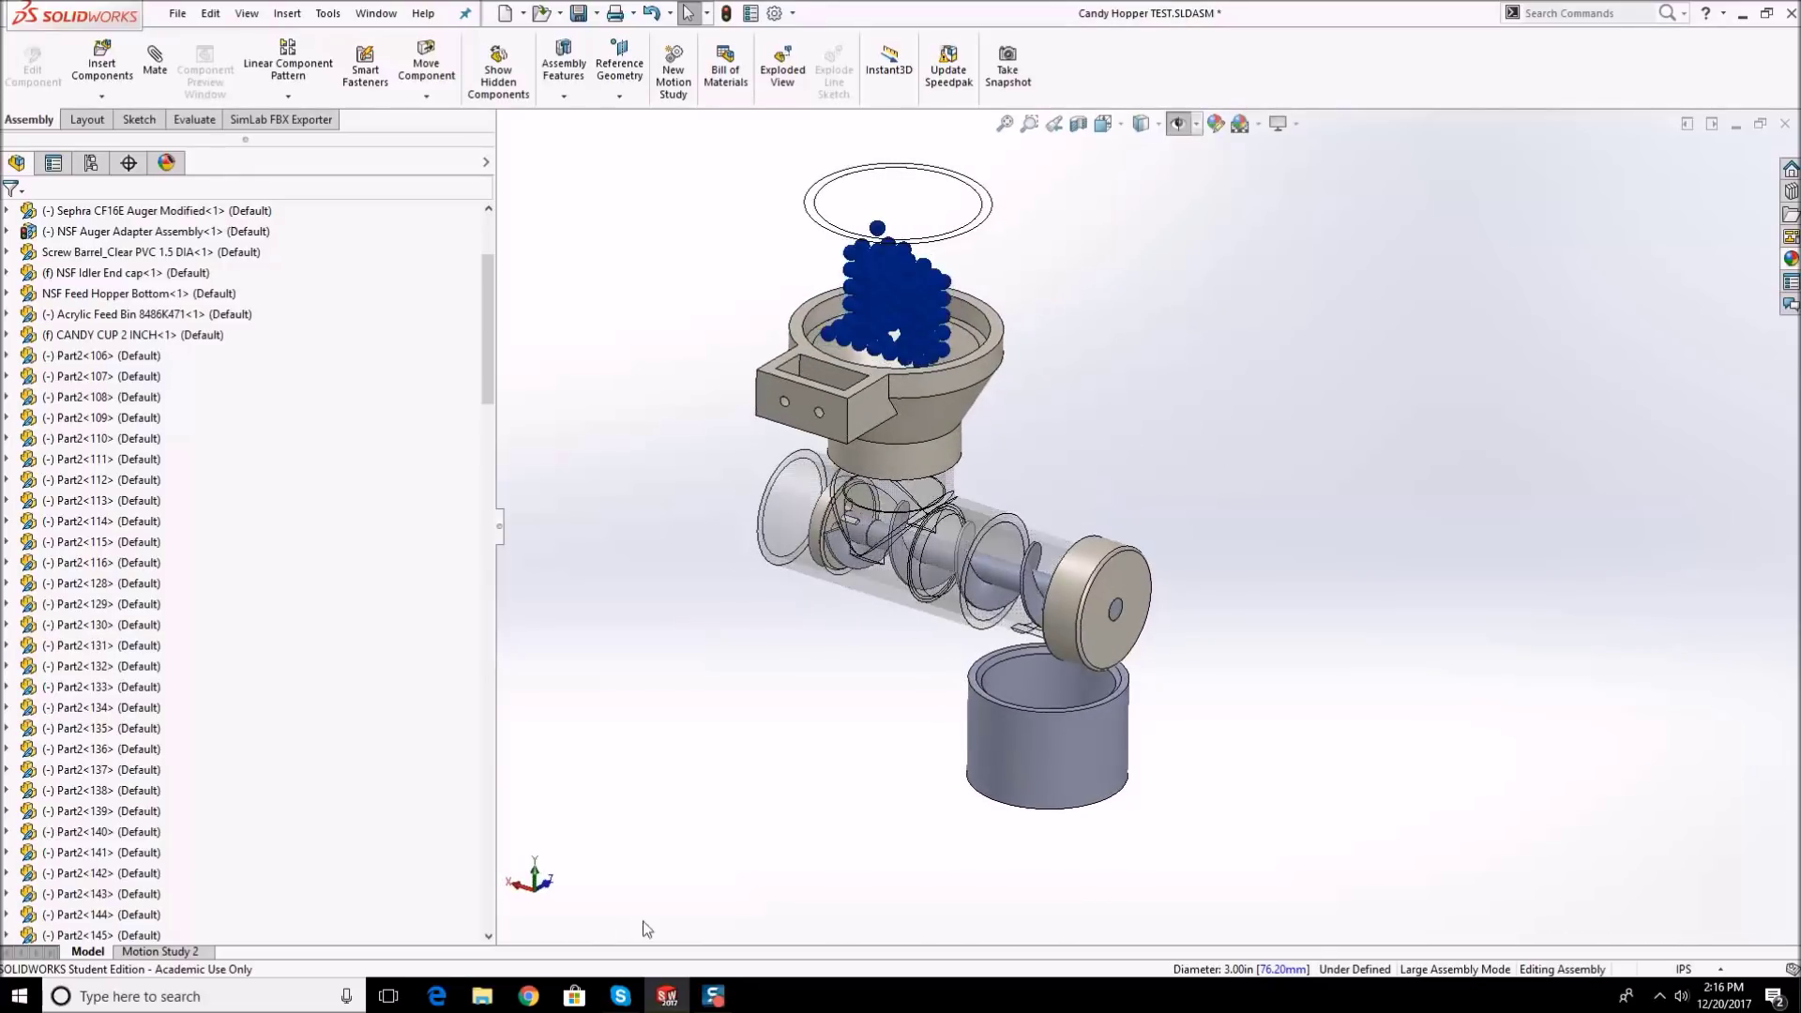
- Open Motion Study 2, widen its component tree, and set the study type to Basic Motion
left_click(159, 951)
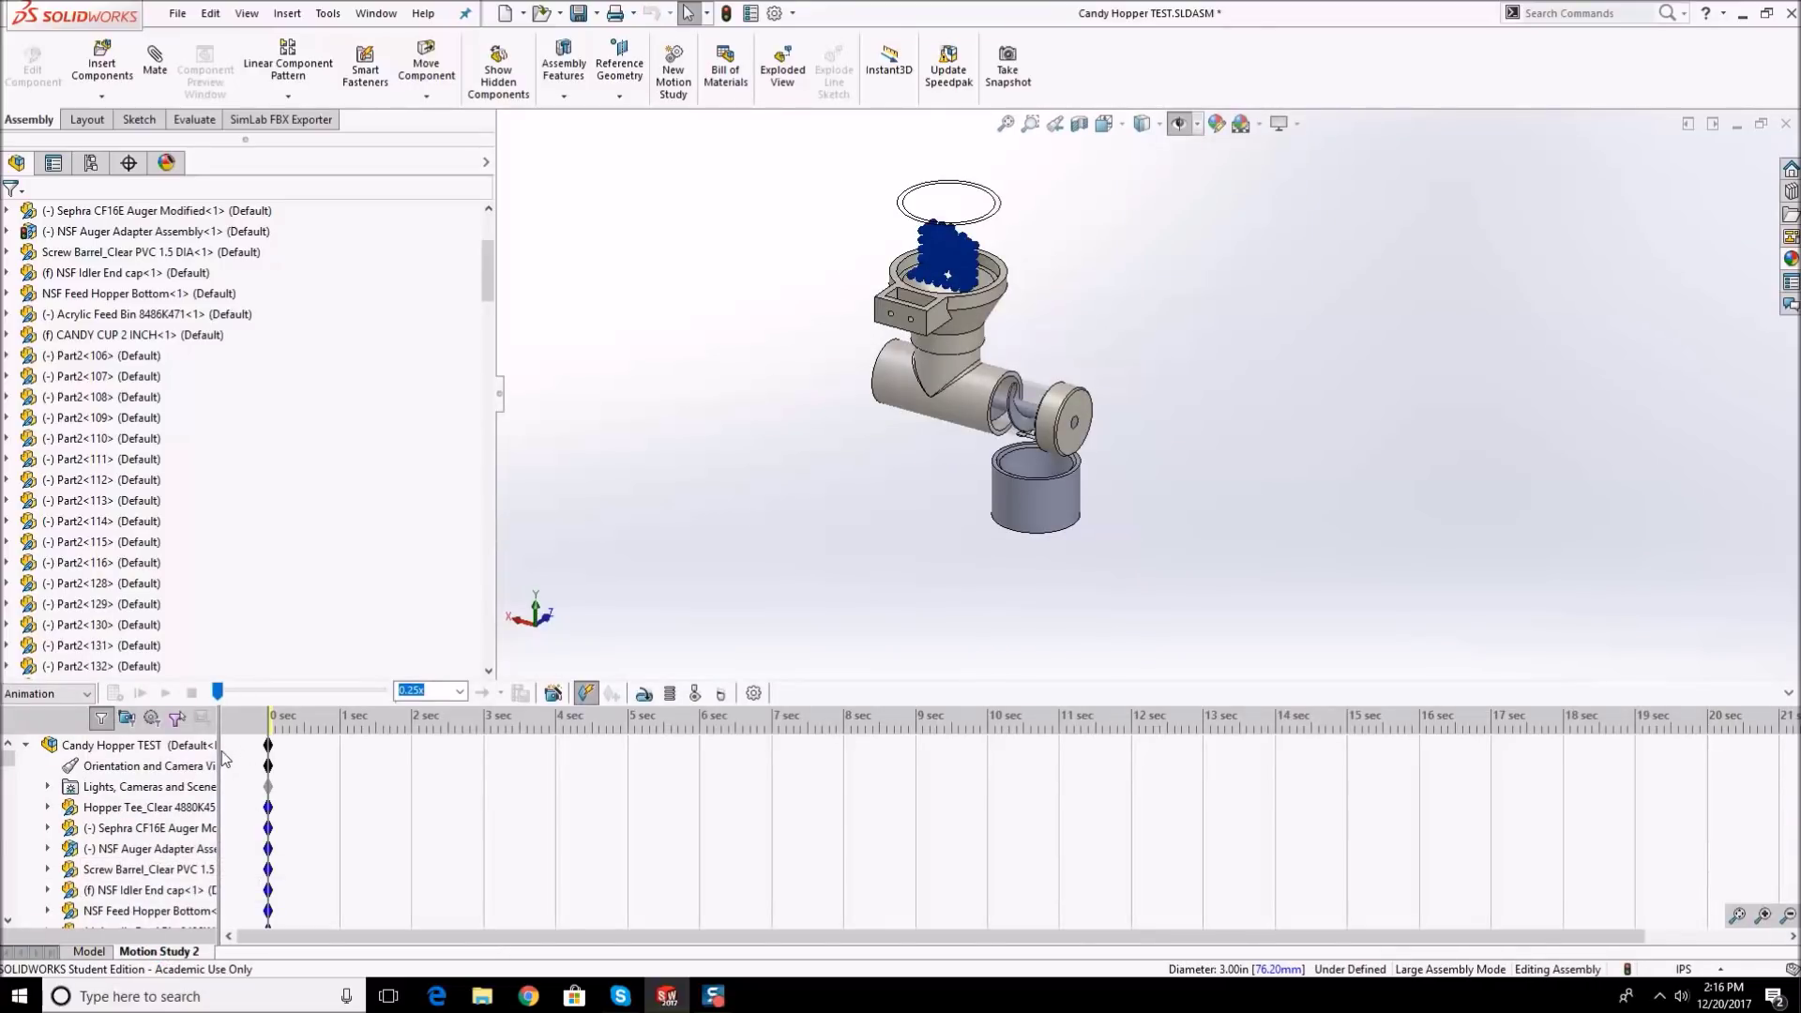
left_click_drag(311, 755, 313, 748)
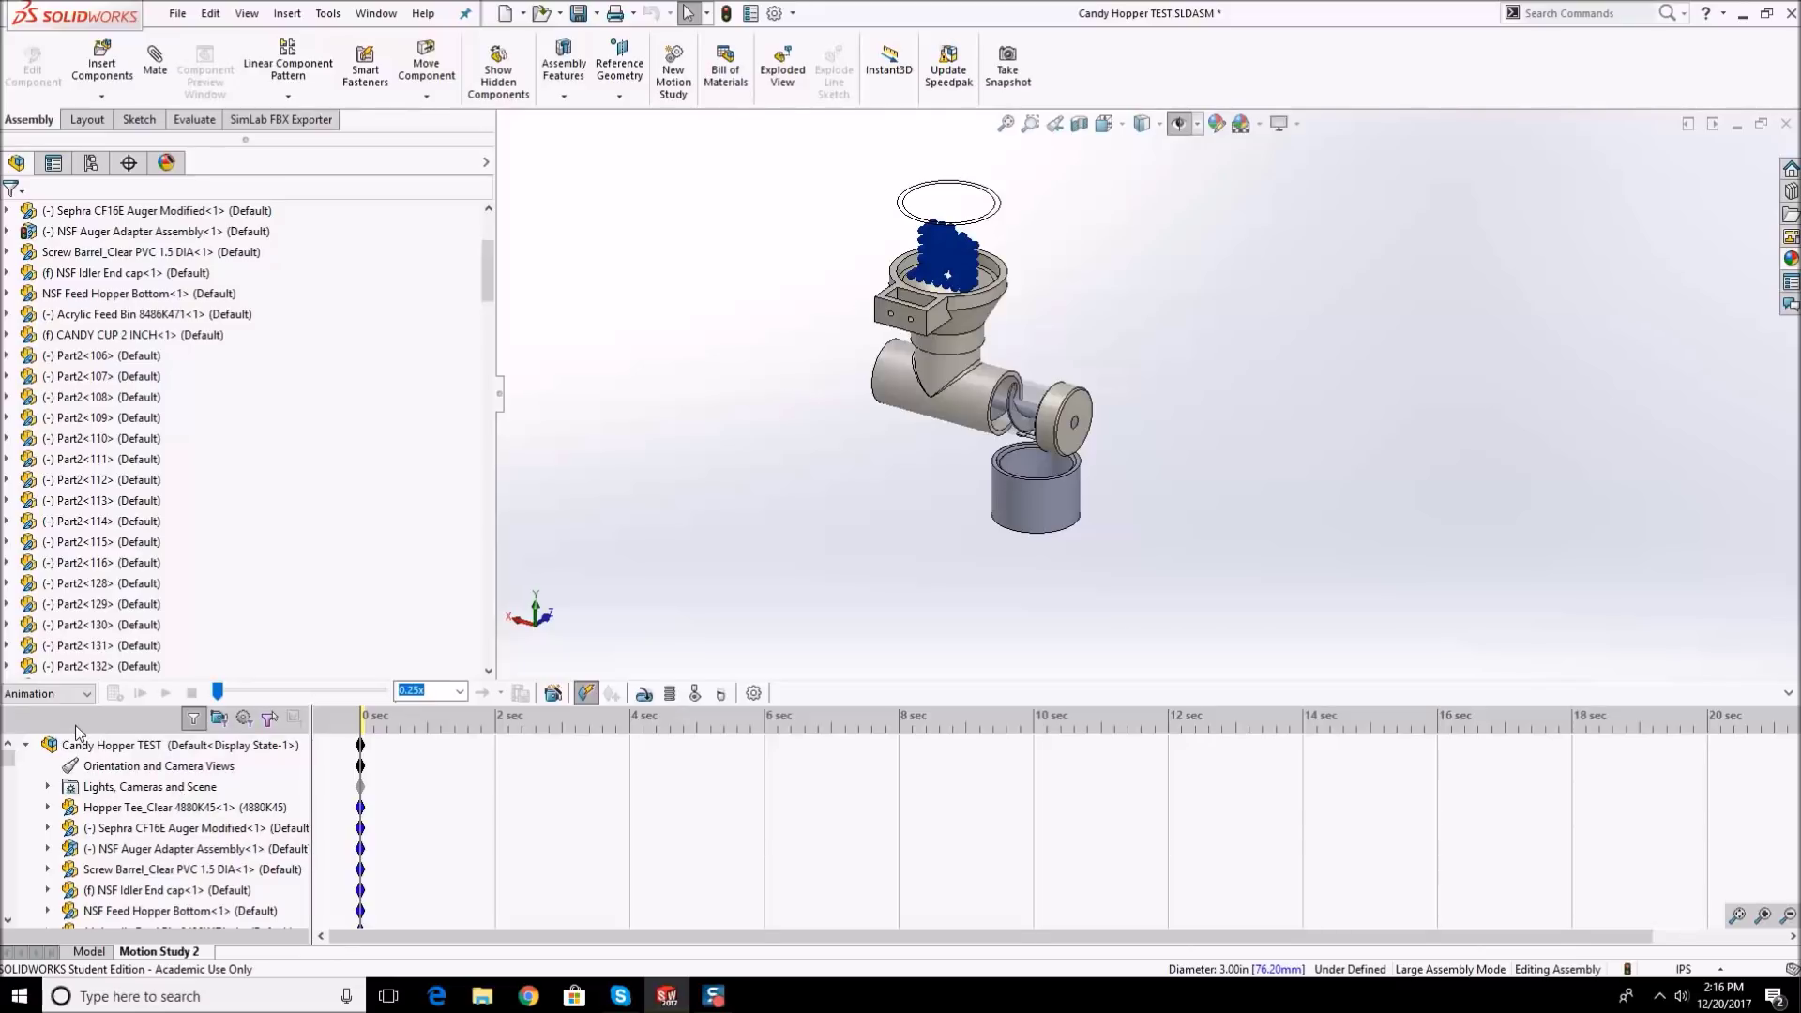
left_click(57, 694)
left_click(52, 733)
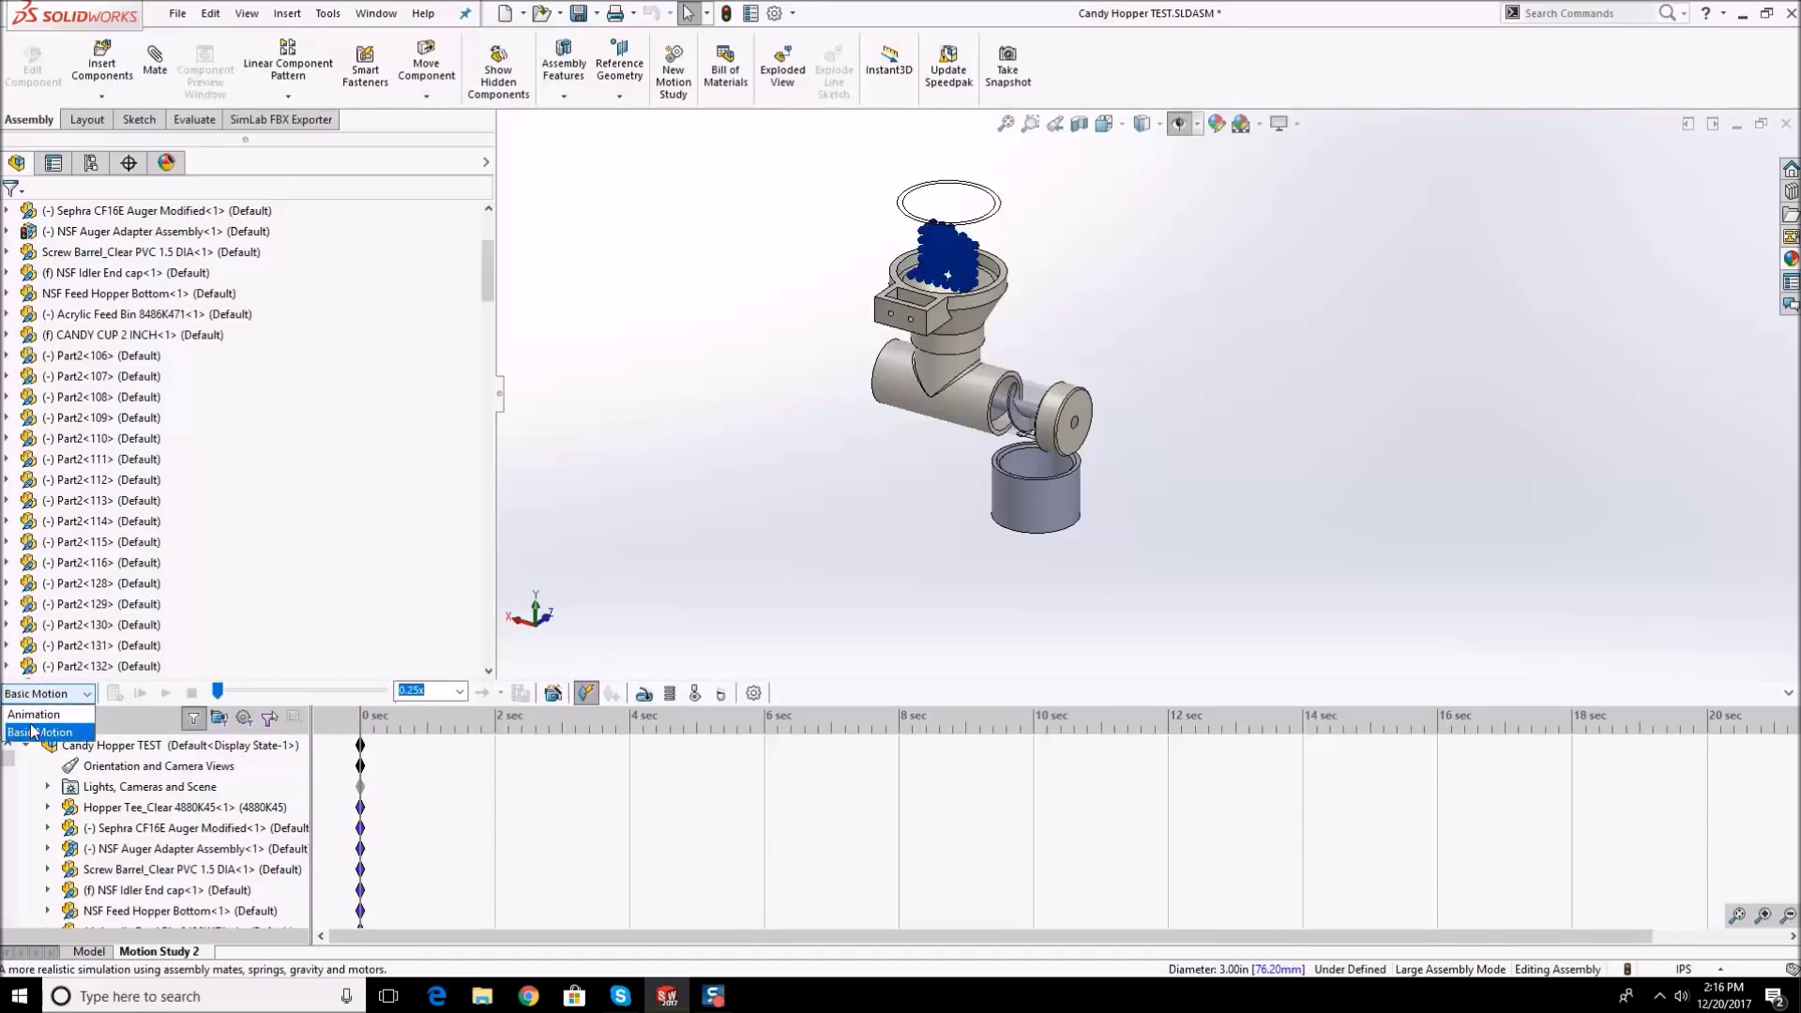
left_click(47, 693)
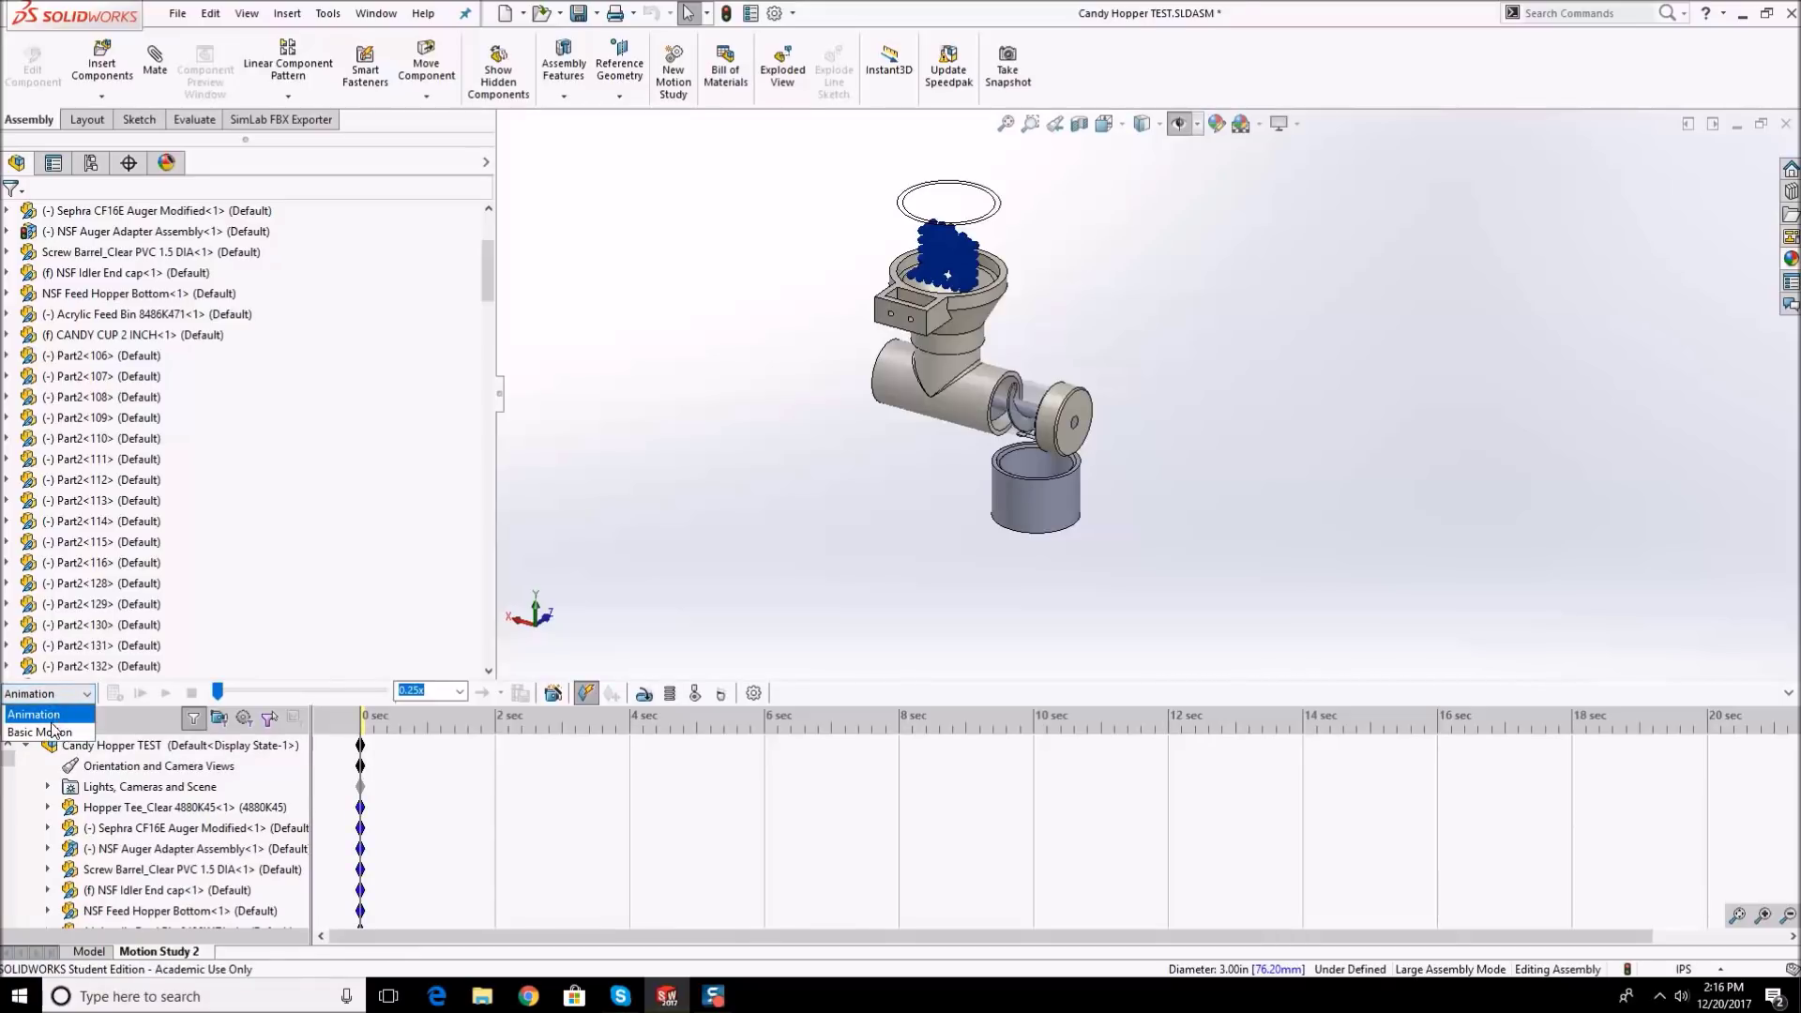
left_click(53, 731)
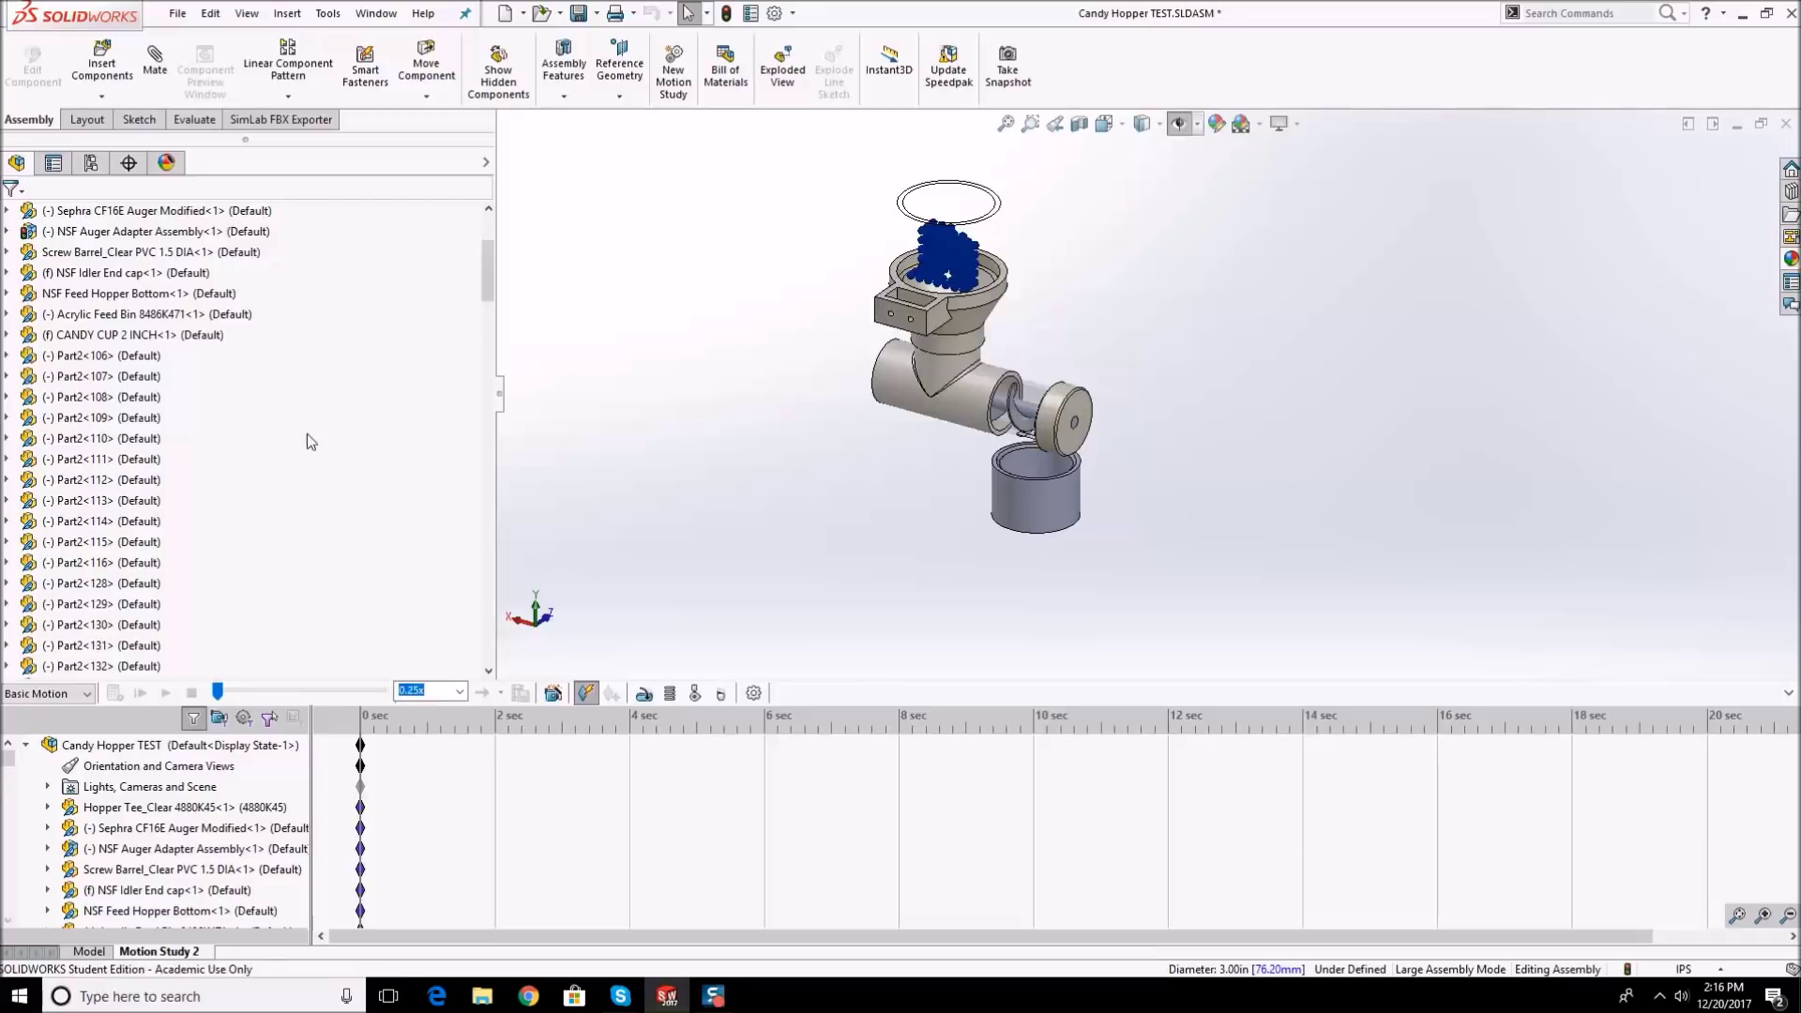
scroll(1055, 351, "down", 3)
middle_click_drag(1015, 311, 1027, 302)
mouse_move(915, 394)
middle_mouse_down()
mouse_move(880, 424)
mouse_move(938, 375)
middle_mouse_up()
scroll(1032, 337, "down", 5)
scroll(1107, 347, "up", 7)
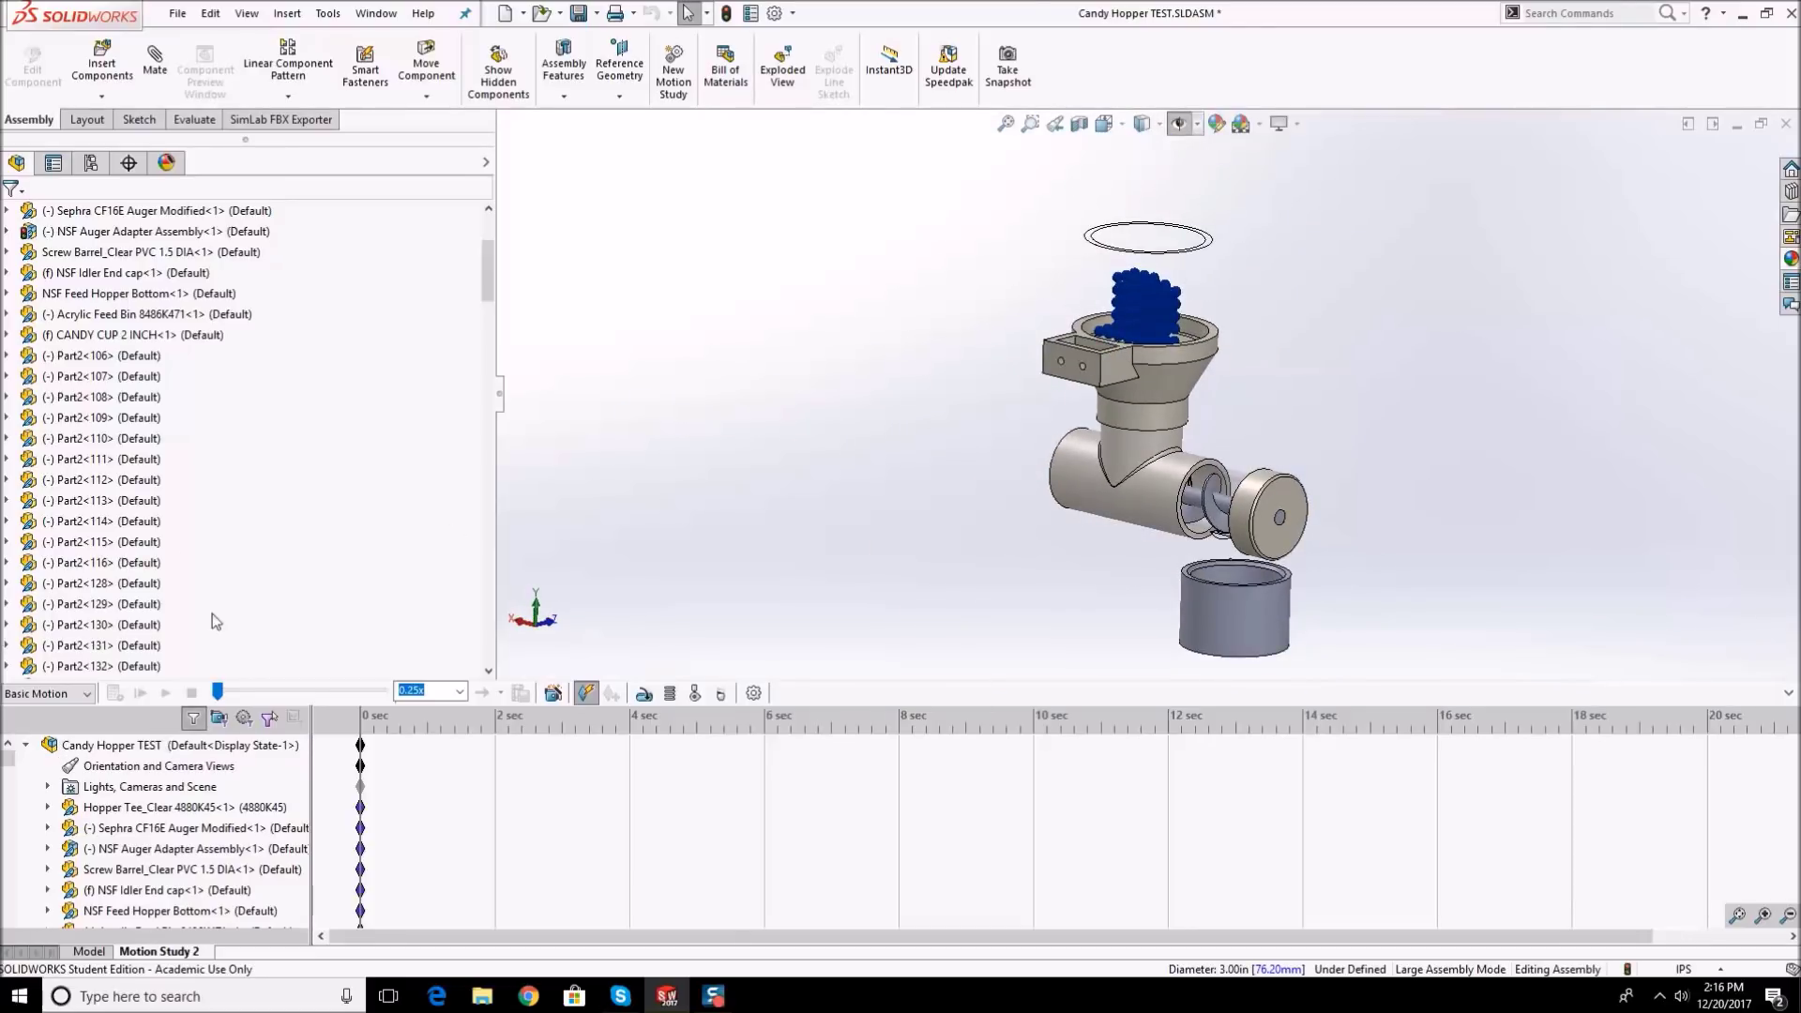
- Examine the list of available SOLIDWORKS add-ins and close it without applying changes
scroll(1250, 463, "down", 2)
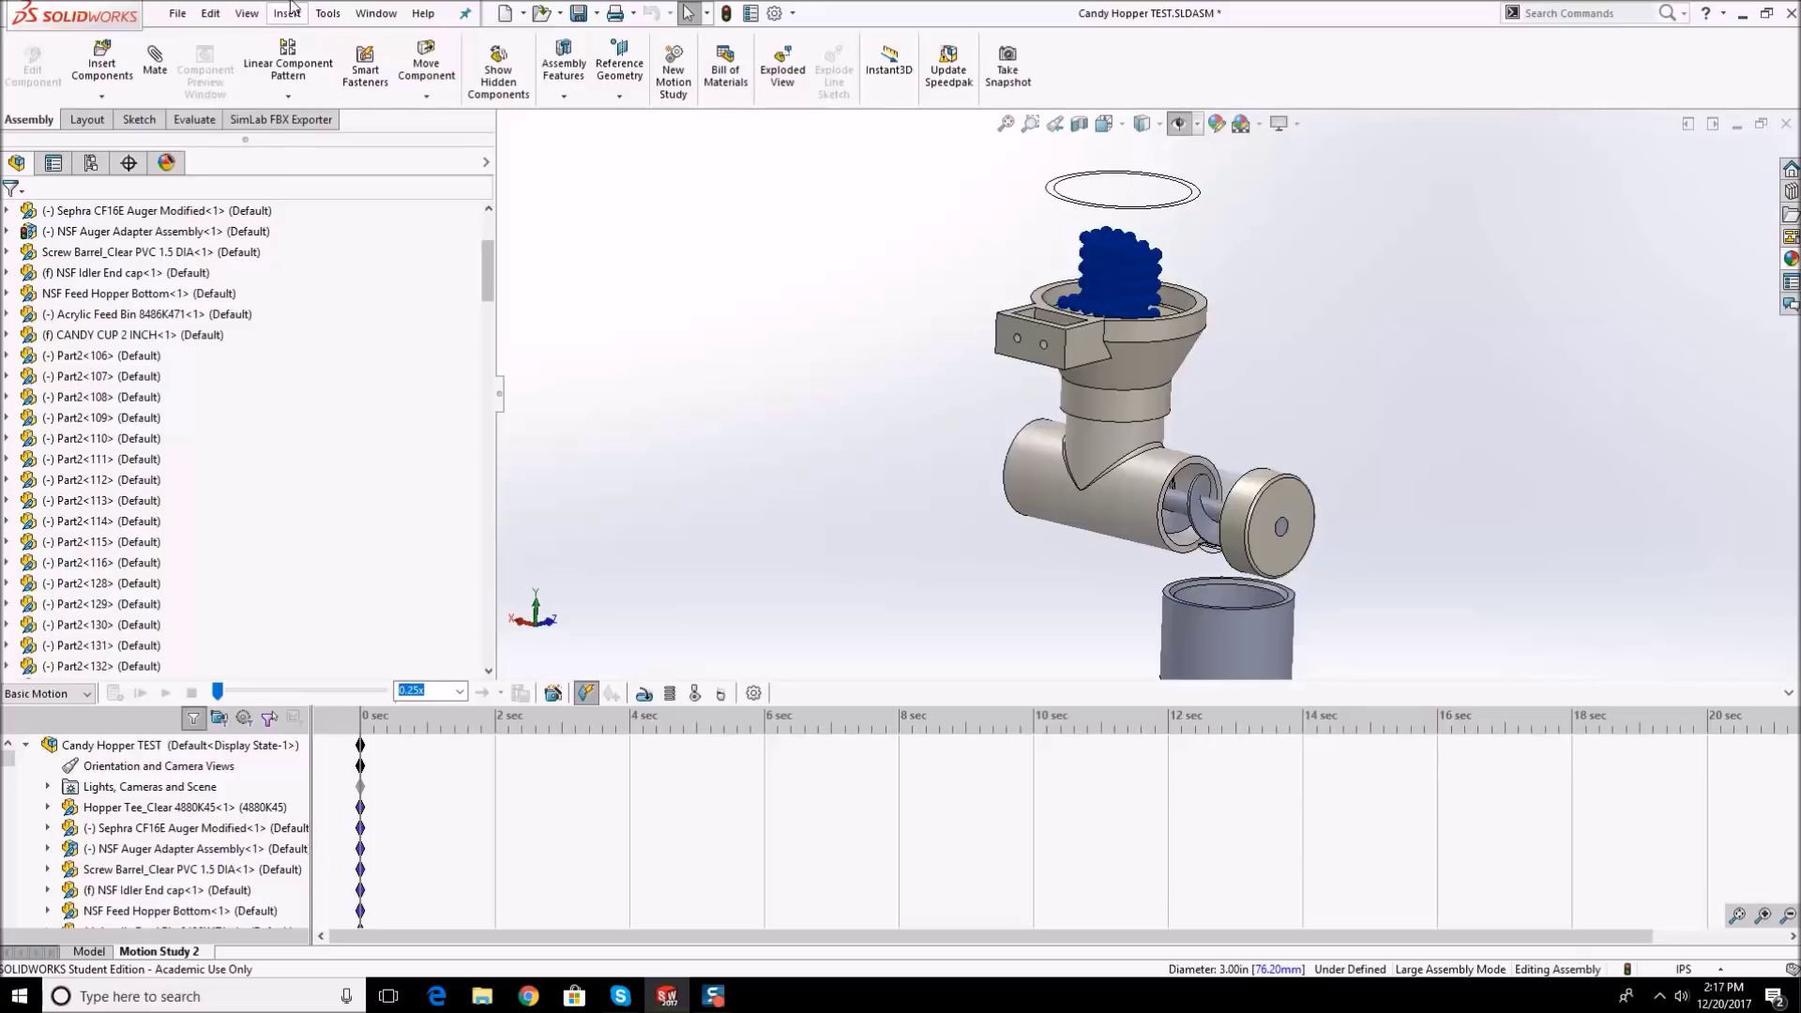
left_click(327, 13)
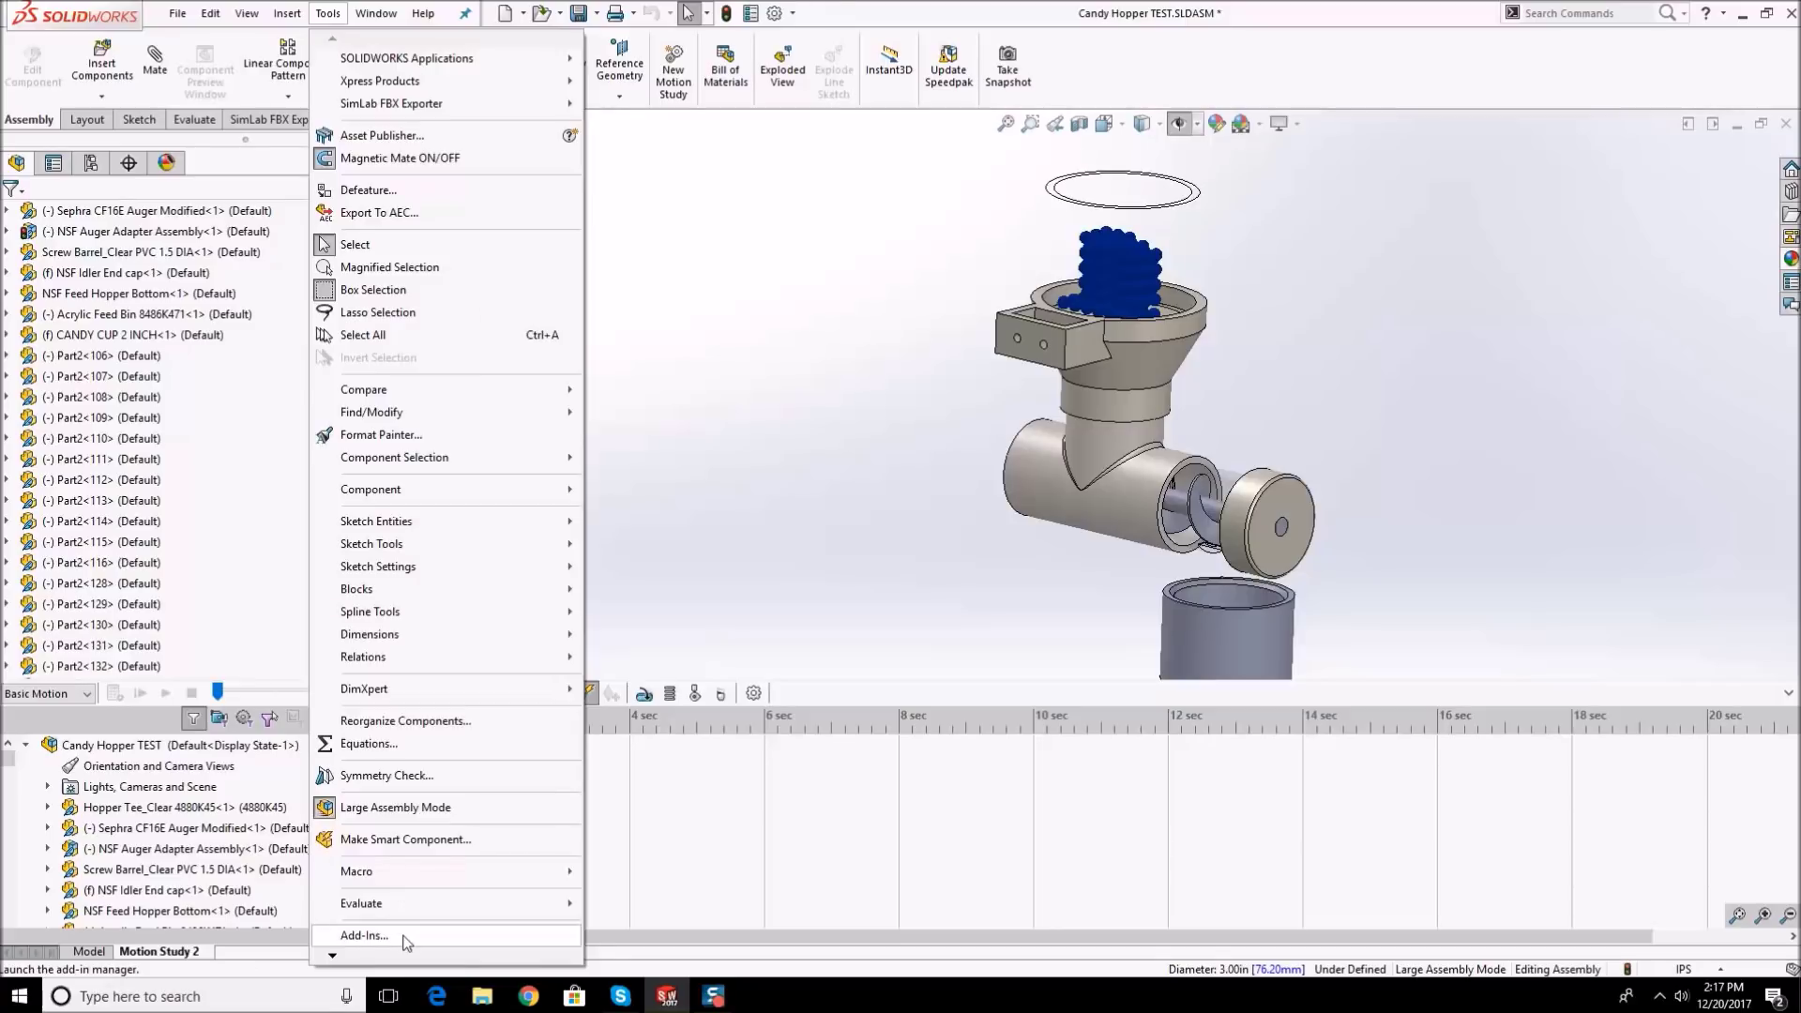
left_click(375, 935)
left_click(527, 379)
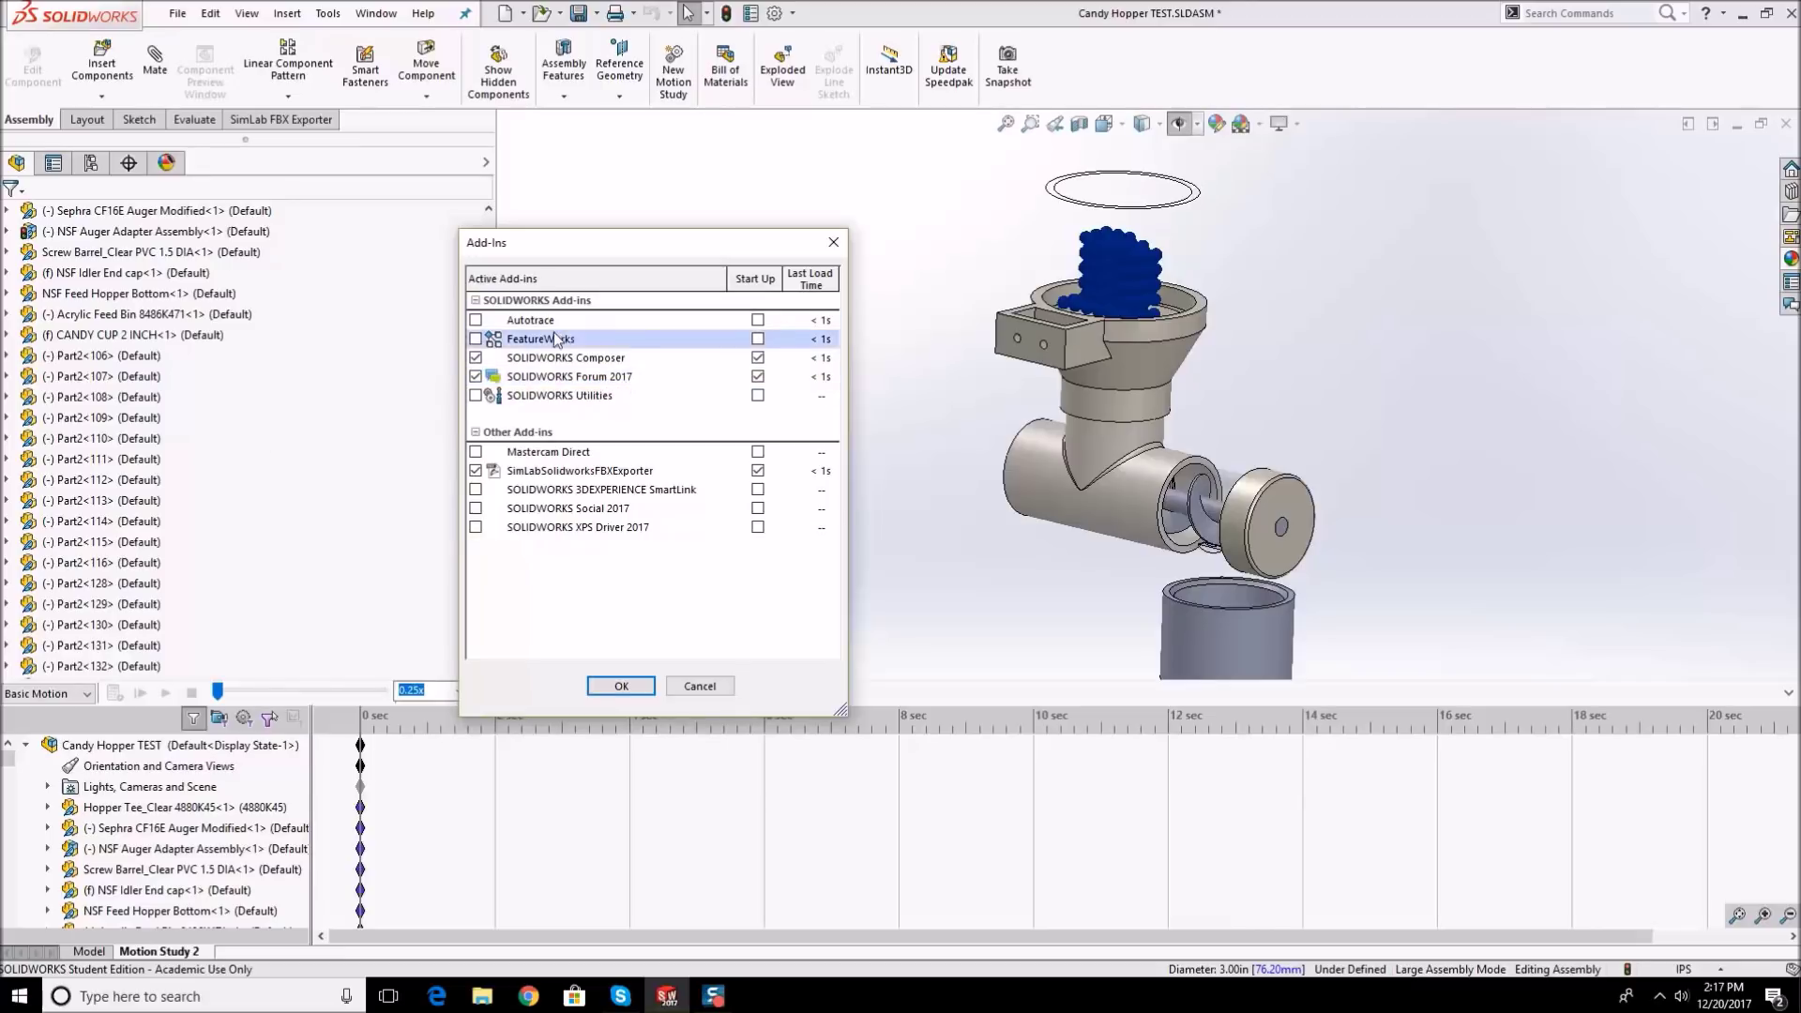
left_click(702, 688)
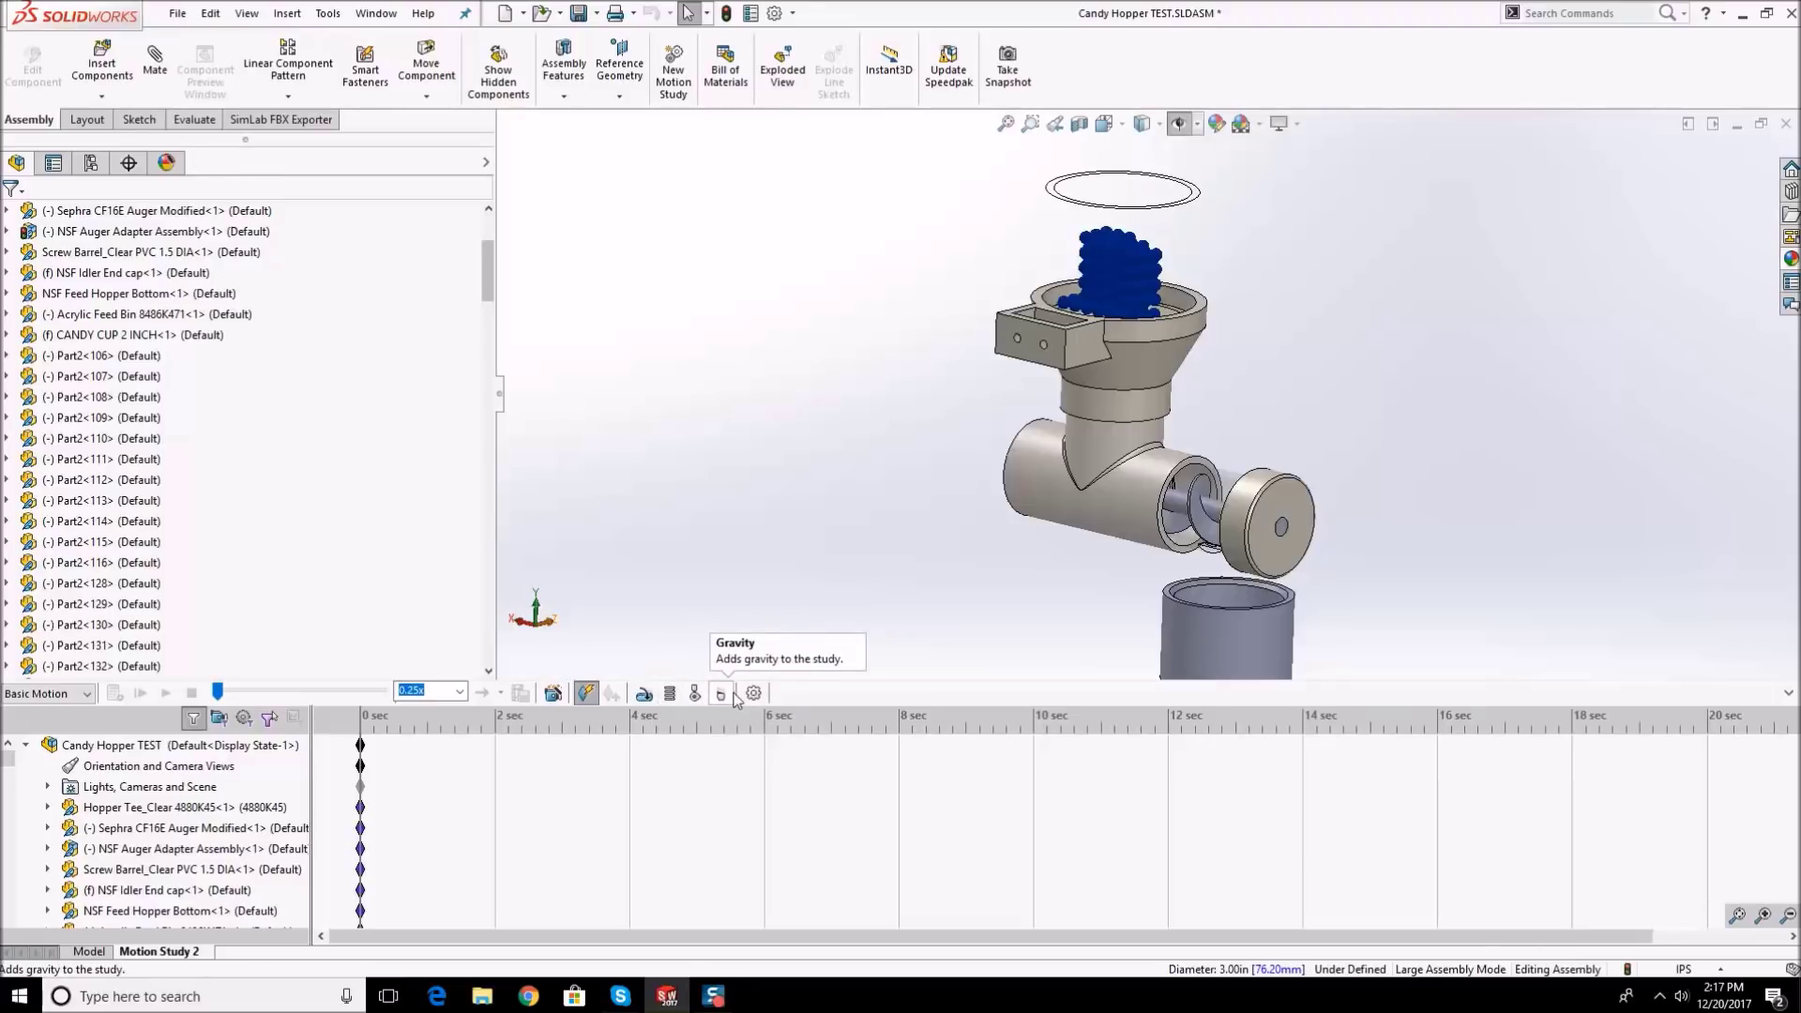
- Add a constant-speed rotary motor at 100 RPM to the shaft face of the Sephra CF16E Auger
left_click(647, 696)
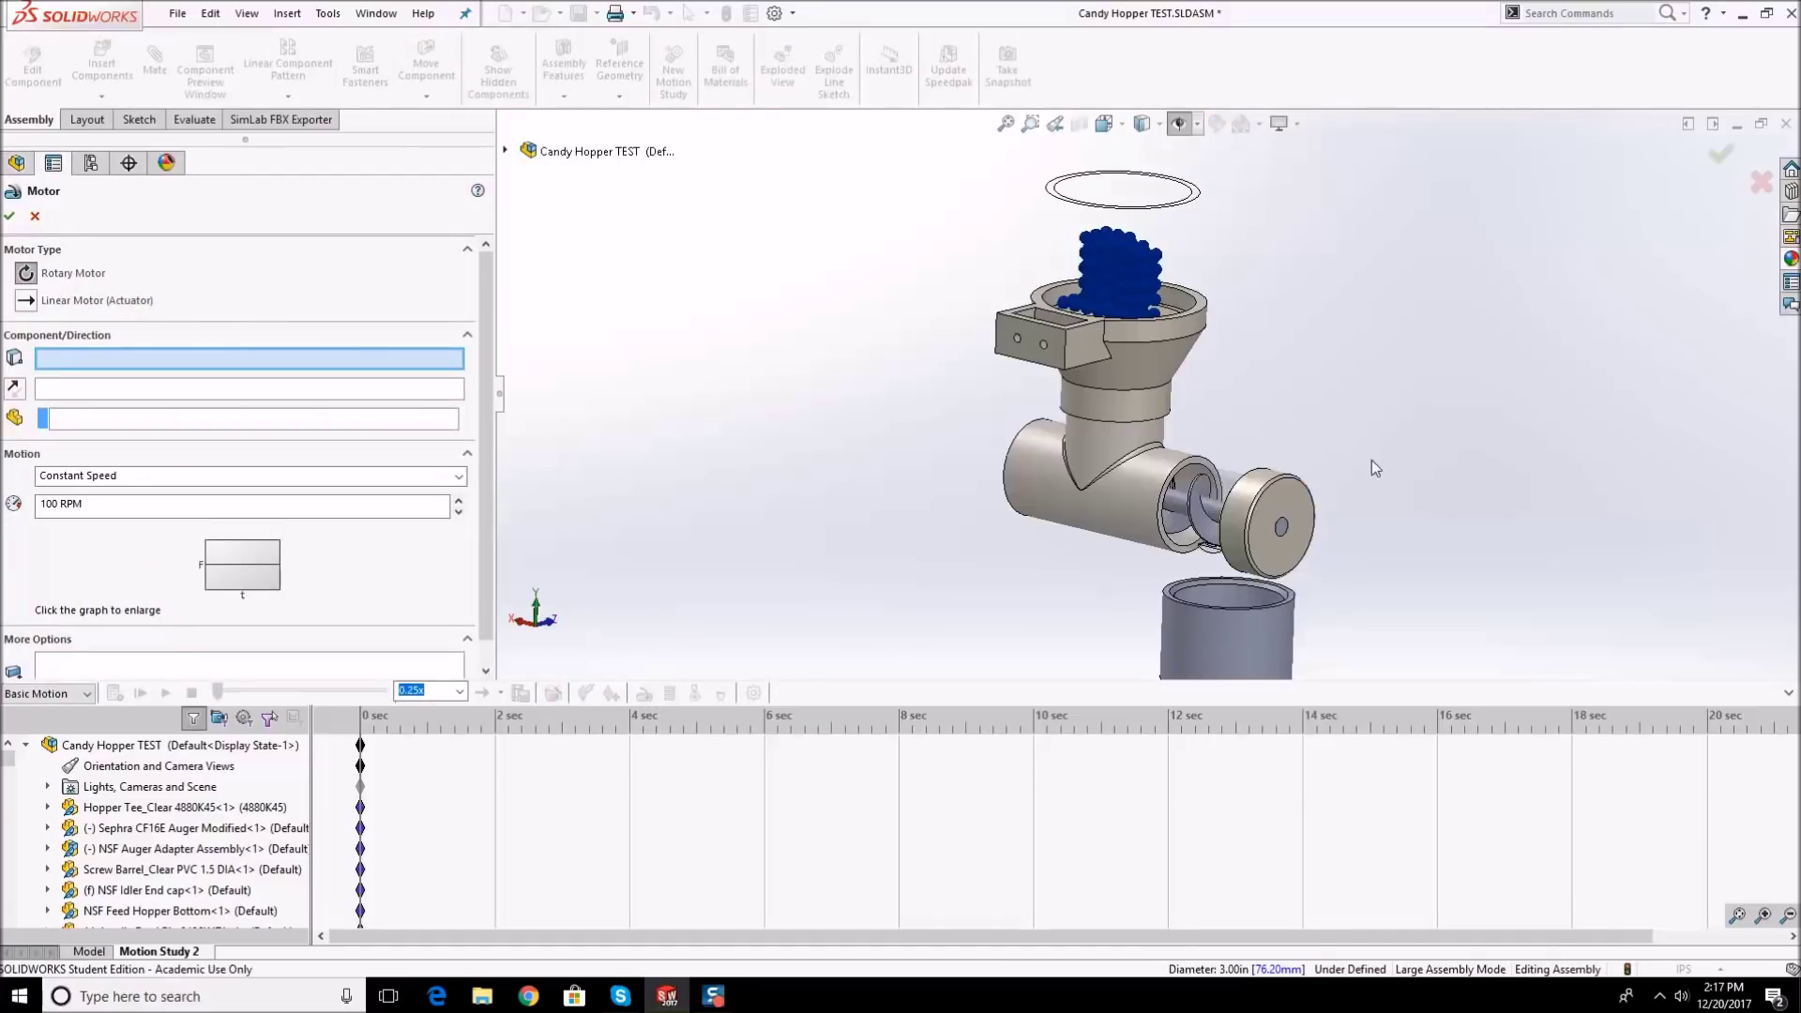
scroll(1376, 468, "down", 3)
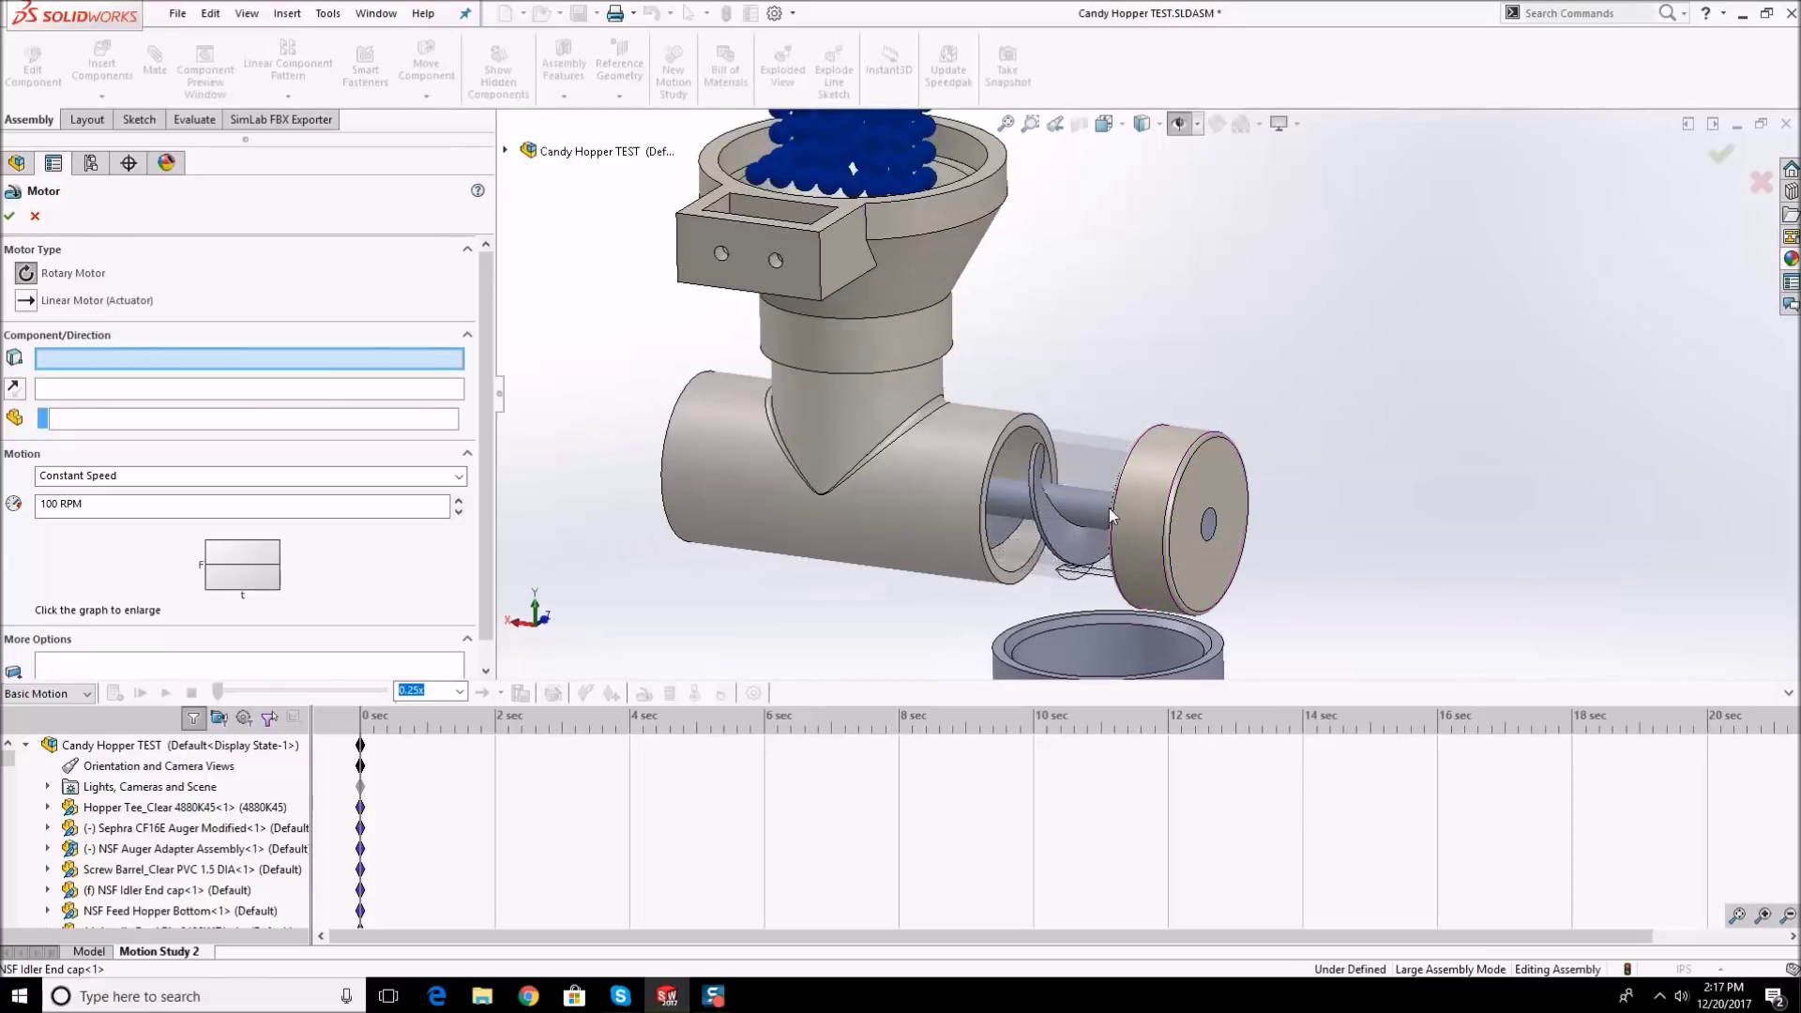
scroll(1111, 515, "down", 3)
scroll(1079, 498, "down", 2)
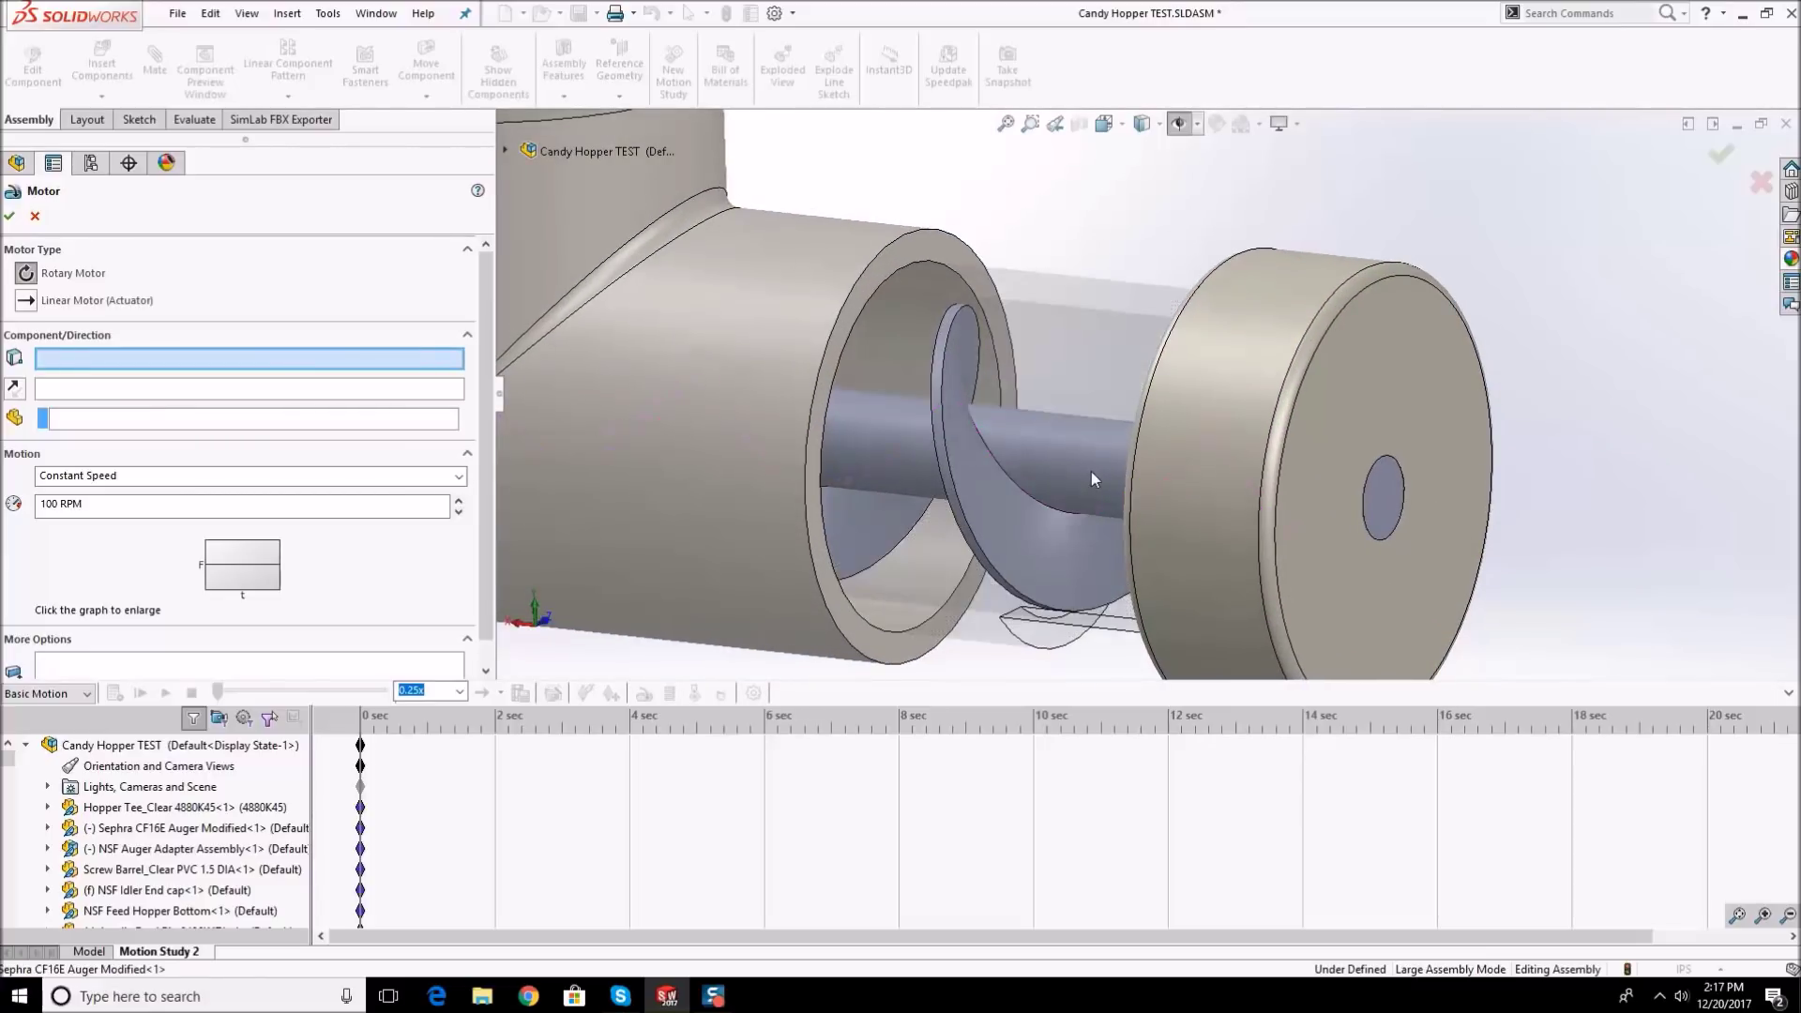
left_click(1090, 471)
scroll(1090, 471, "up", 4)
scroll(1021, 503, "down", 2)
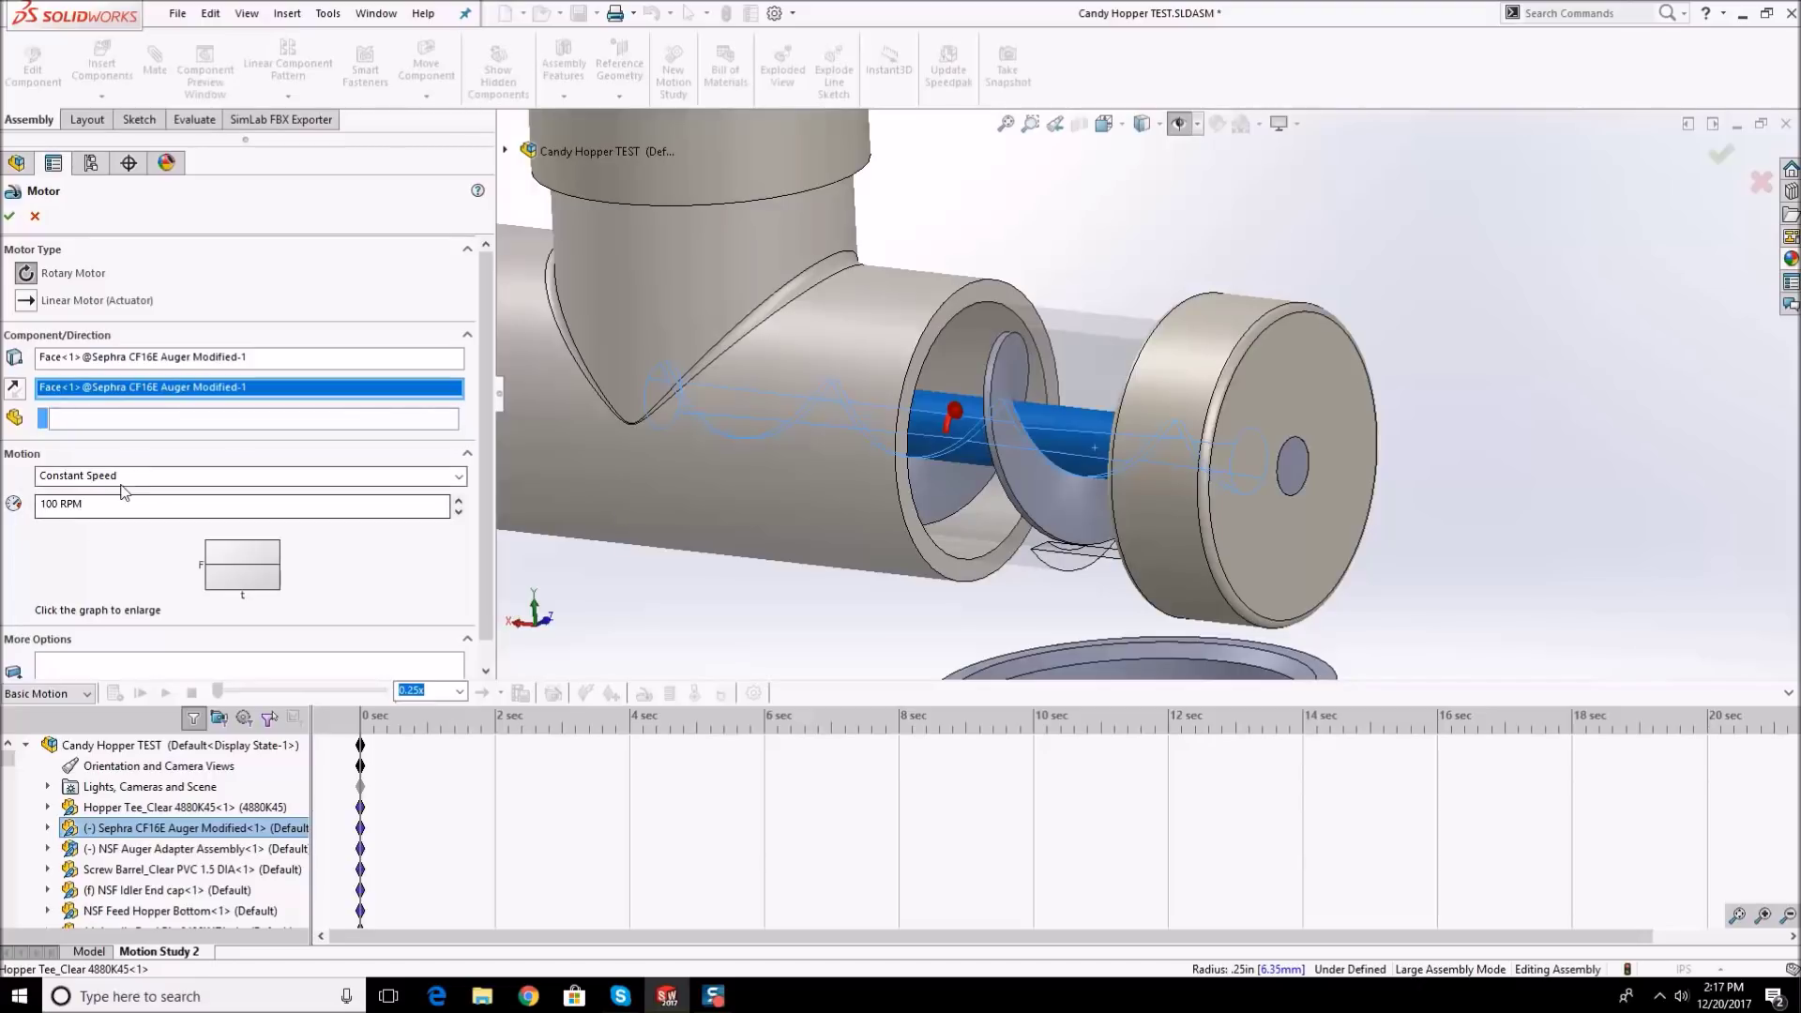
left_click(10, 220)
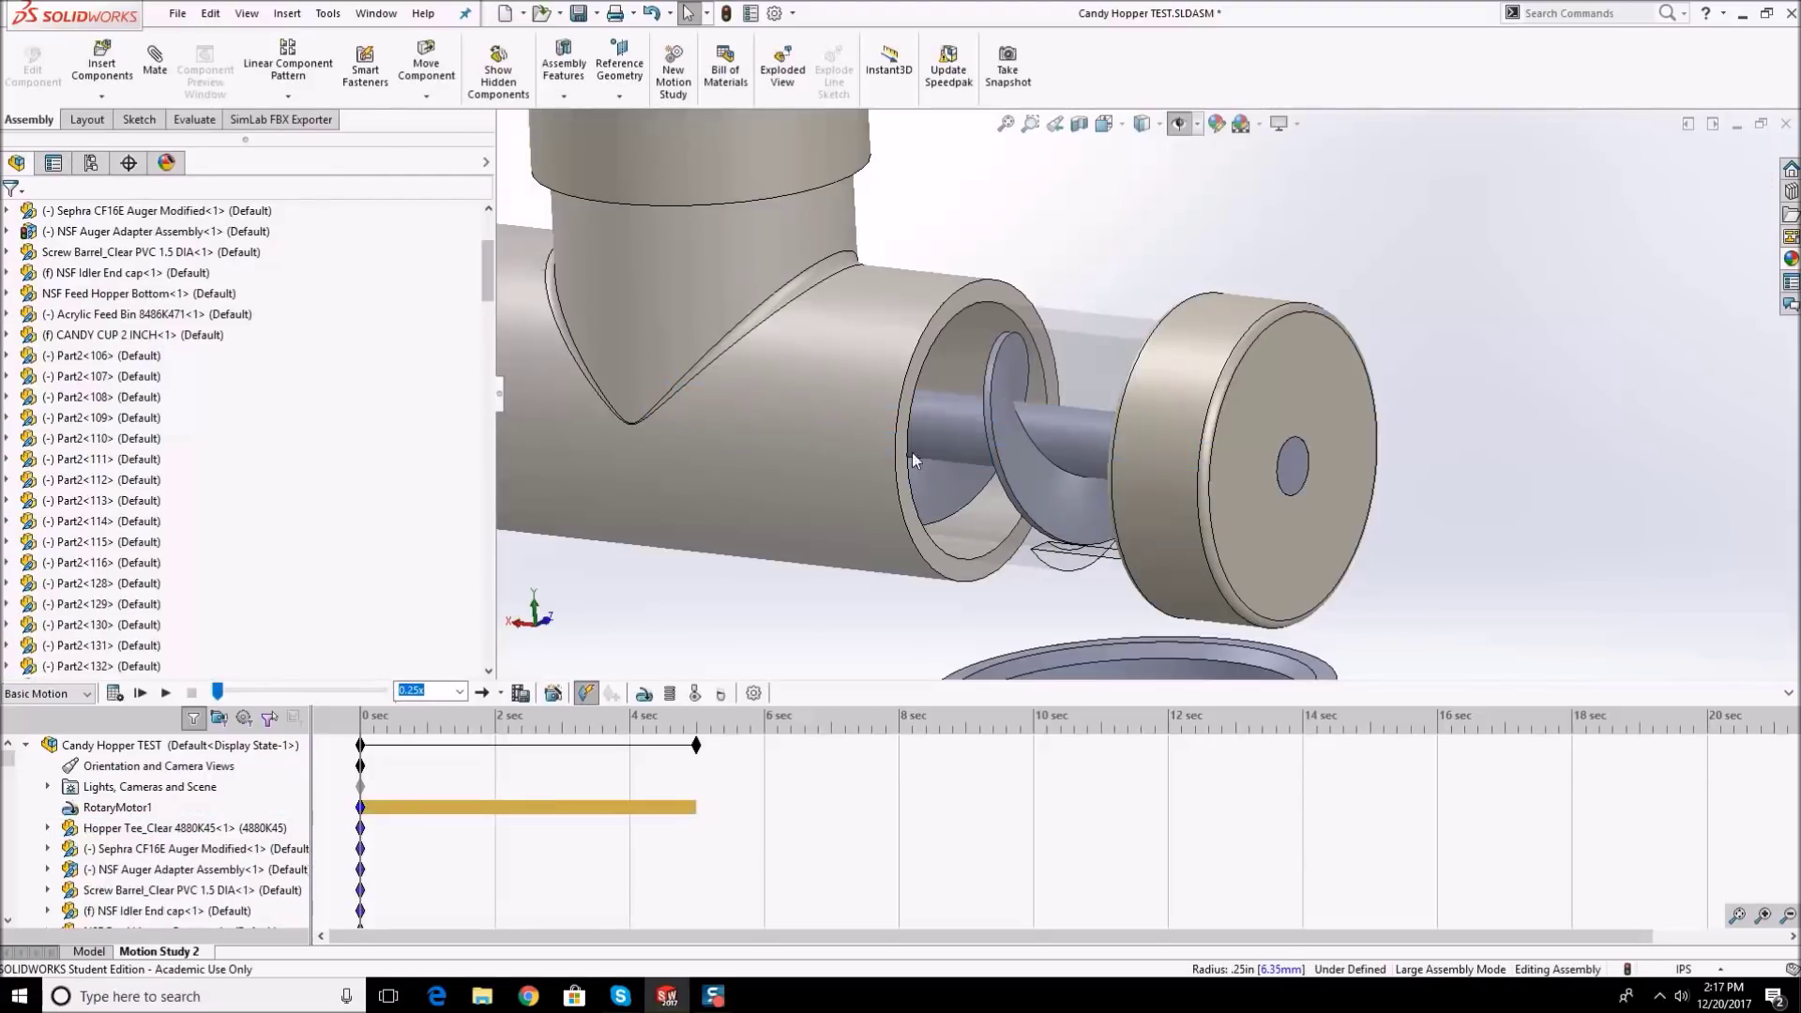
- Extend the motion study's duration to 8 seconds by moving its end key point
scroll(901, 507, "up", 3)
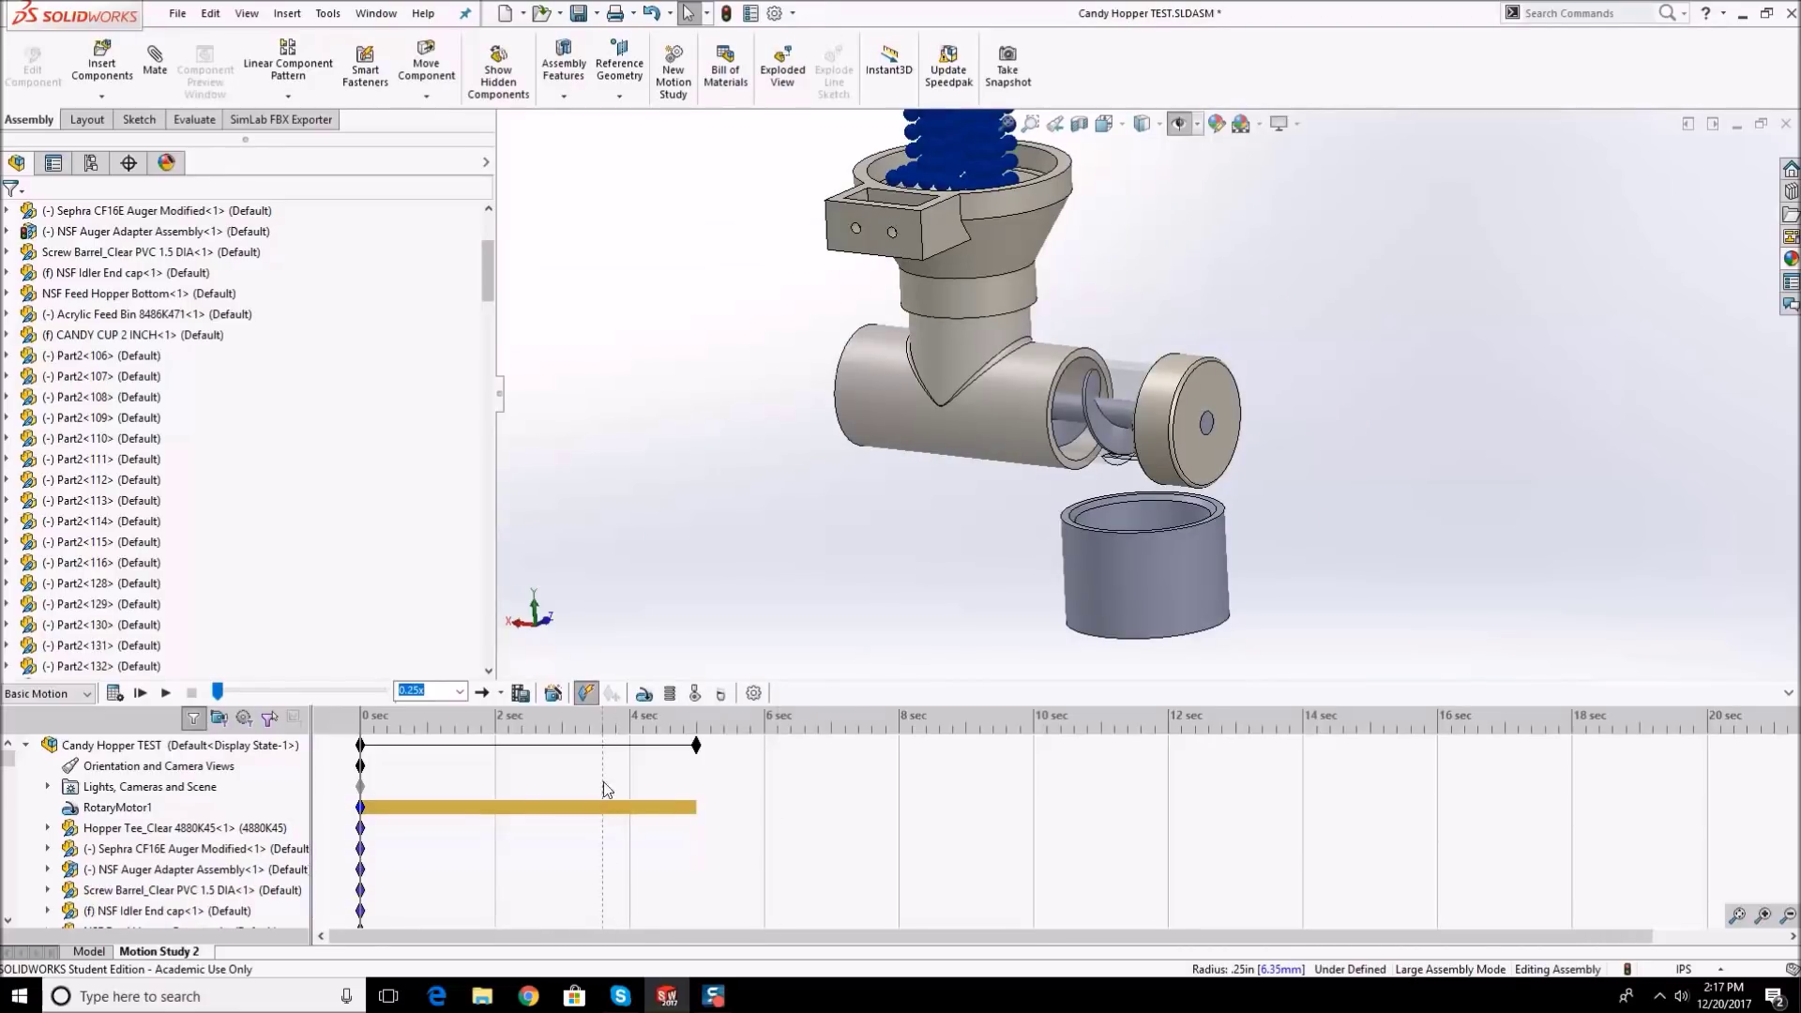
right_click(698, 748)
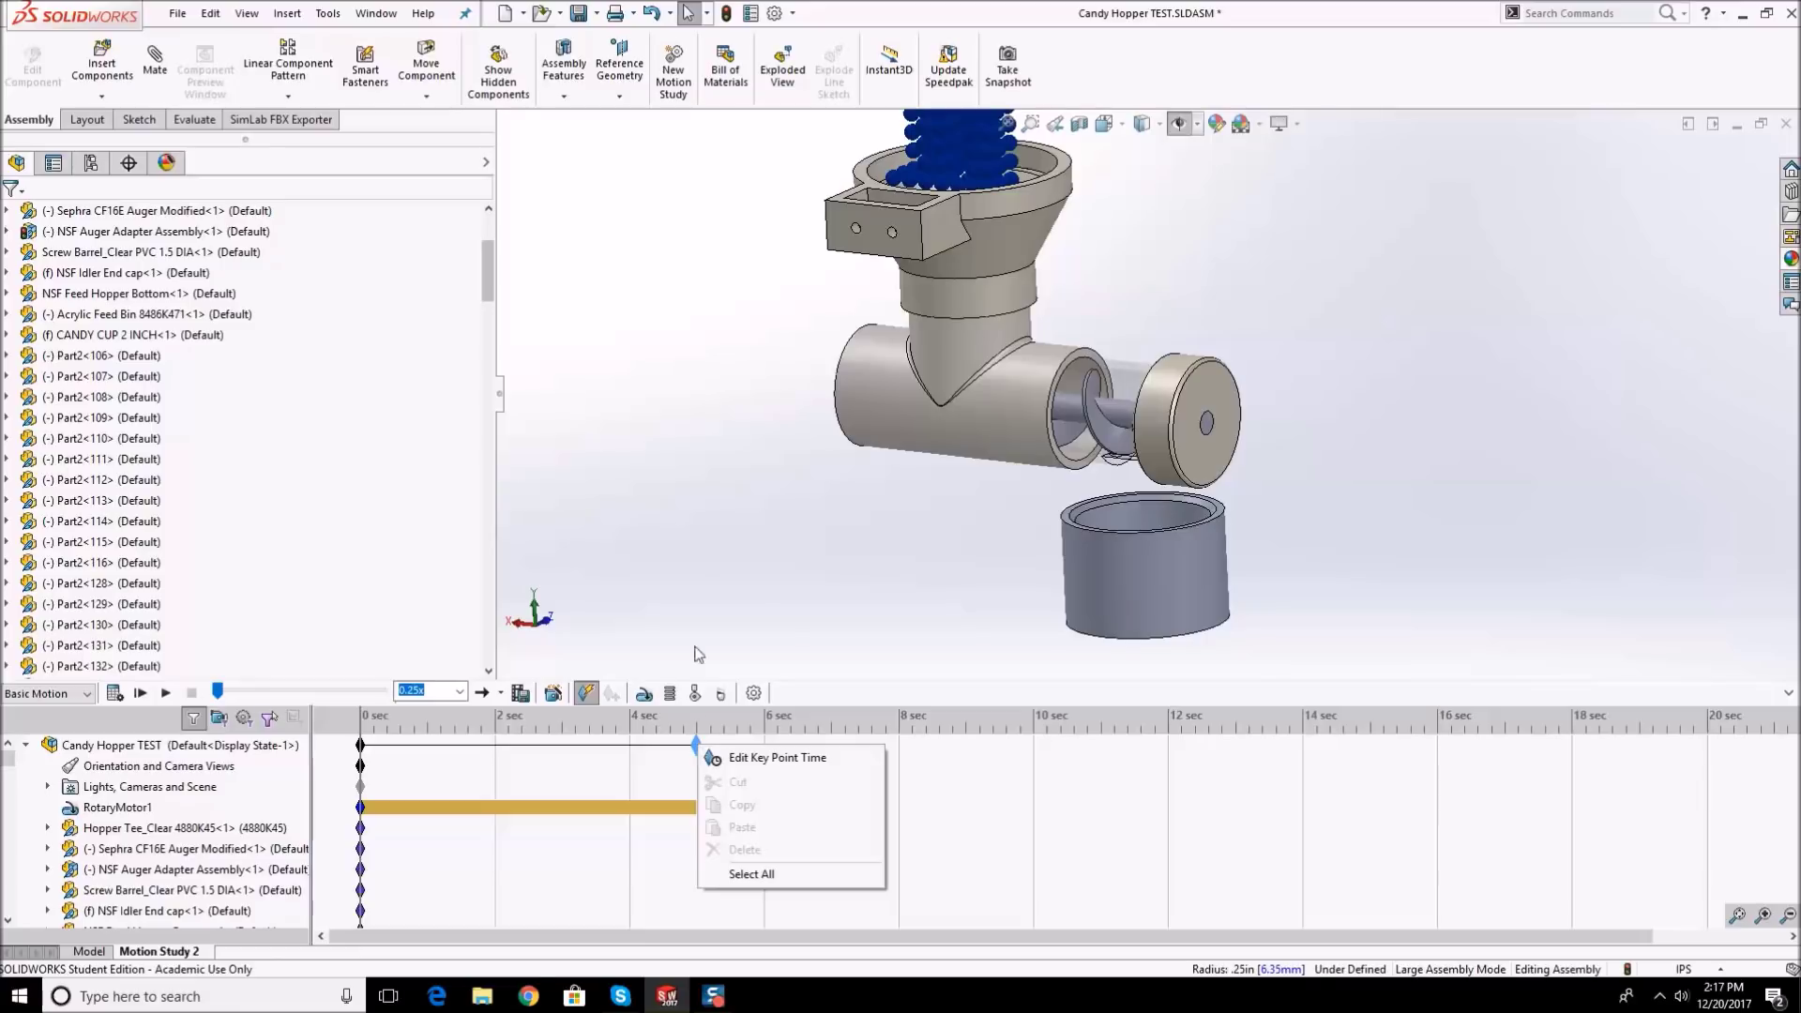
left_click(697, 576)
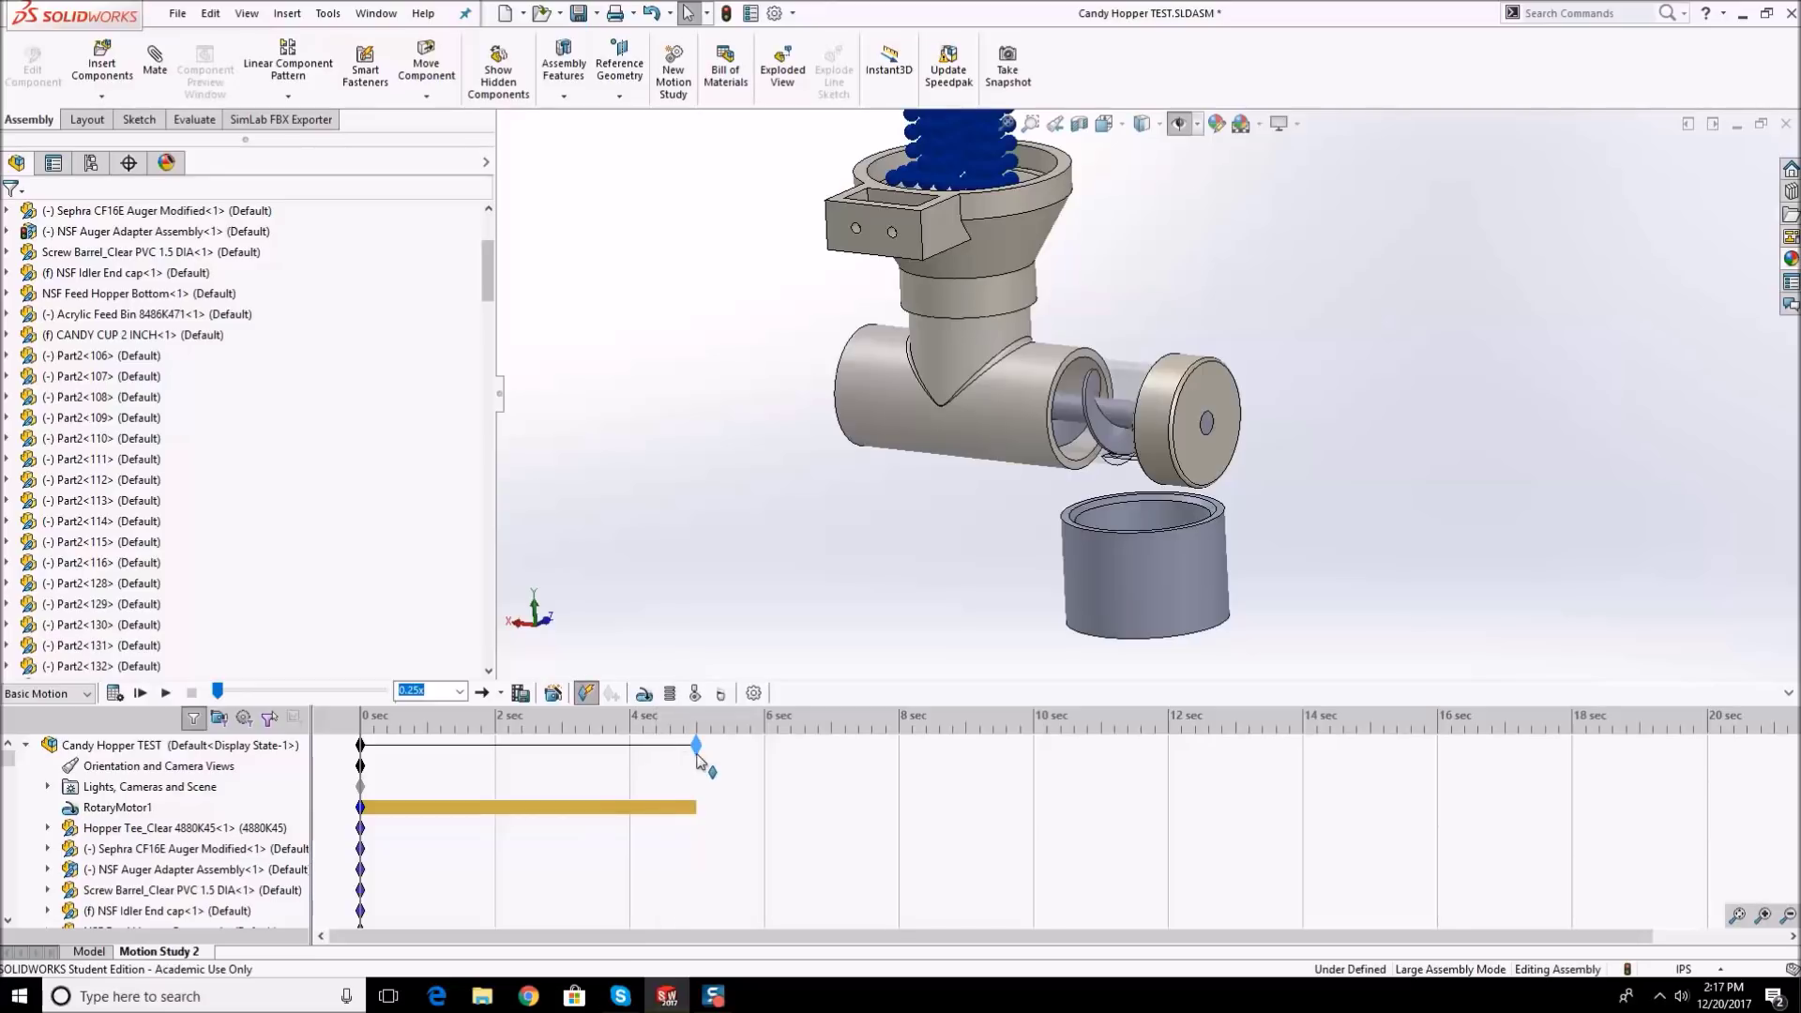
left_click_drag(697, 746, 893, 746)
- Define gravity for the study along the Y axis with a strength of 386.09 in/s^2
scroll(1107, 420, "down", 3)
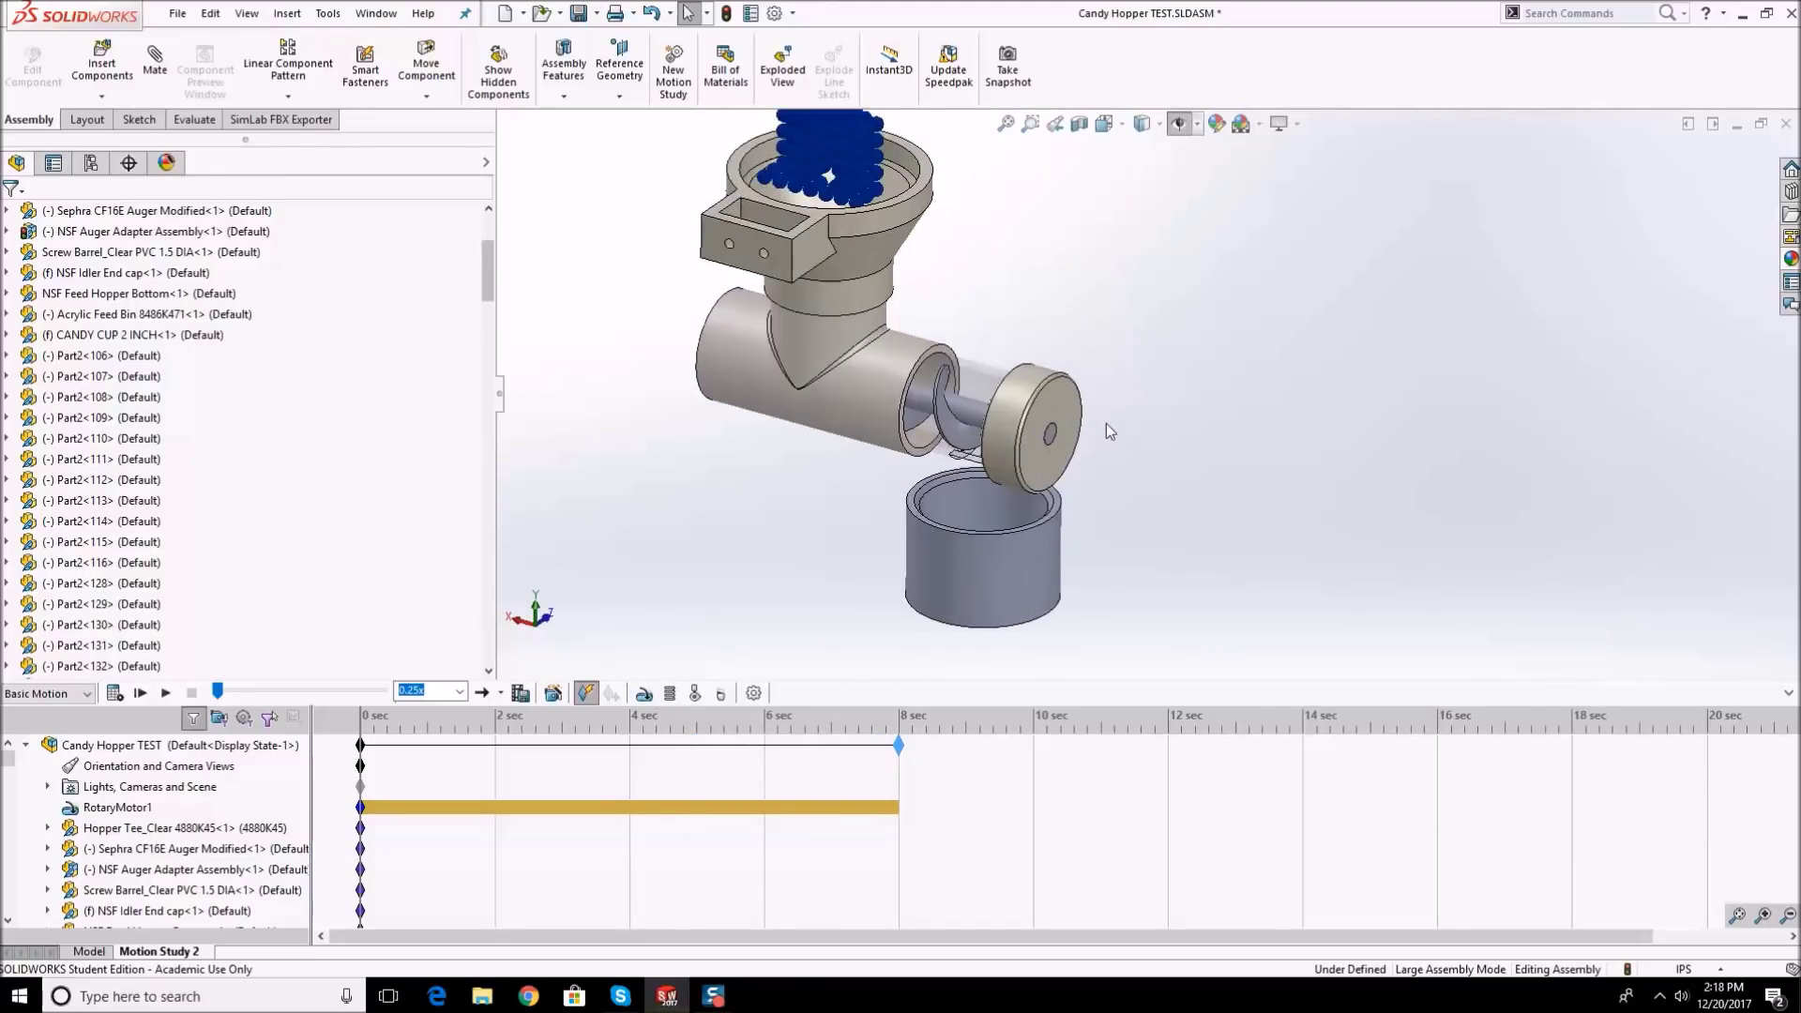
middle_click_drag(924, 435, 937, 400)
scroll(938, 400, "up", 3)
scroll(1053, 296, "down", 3)
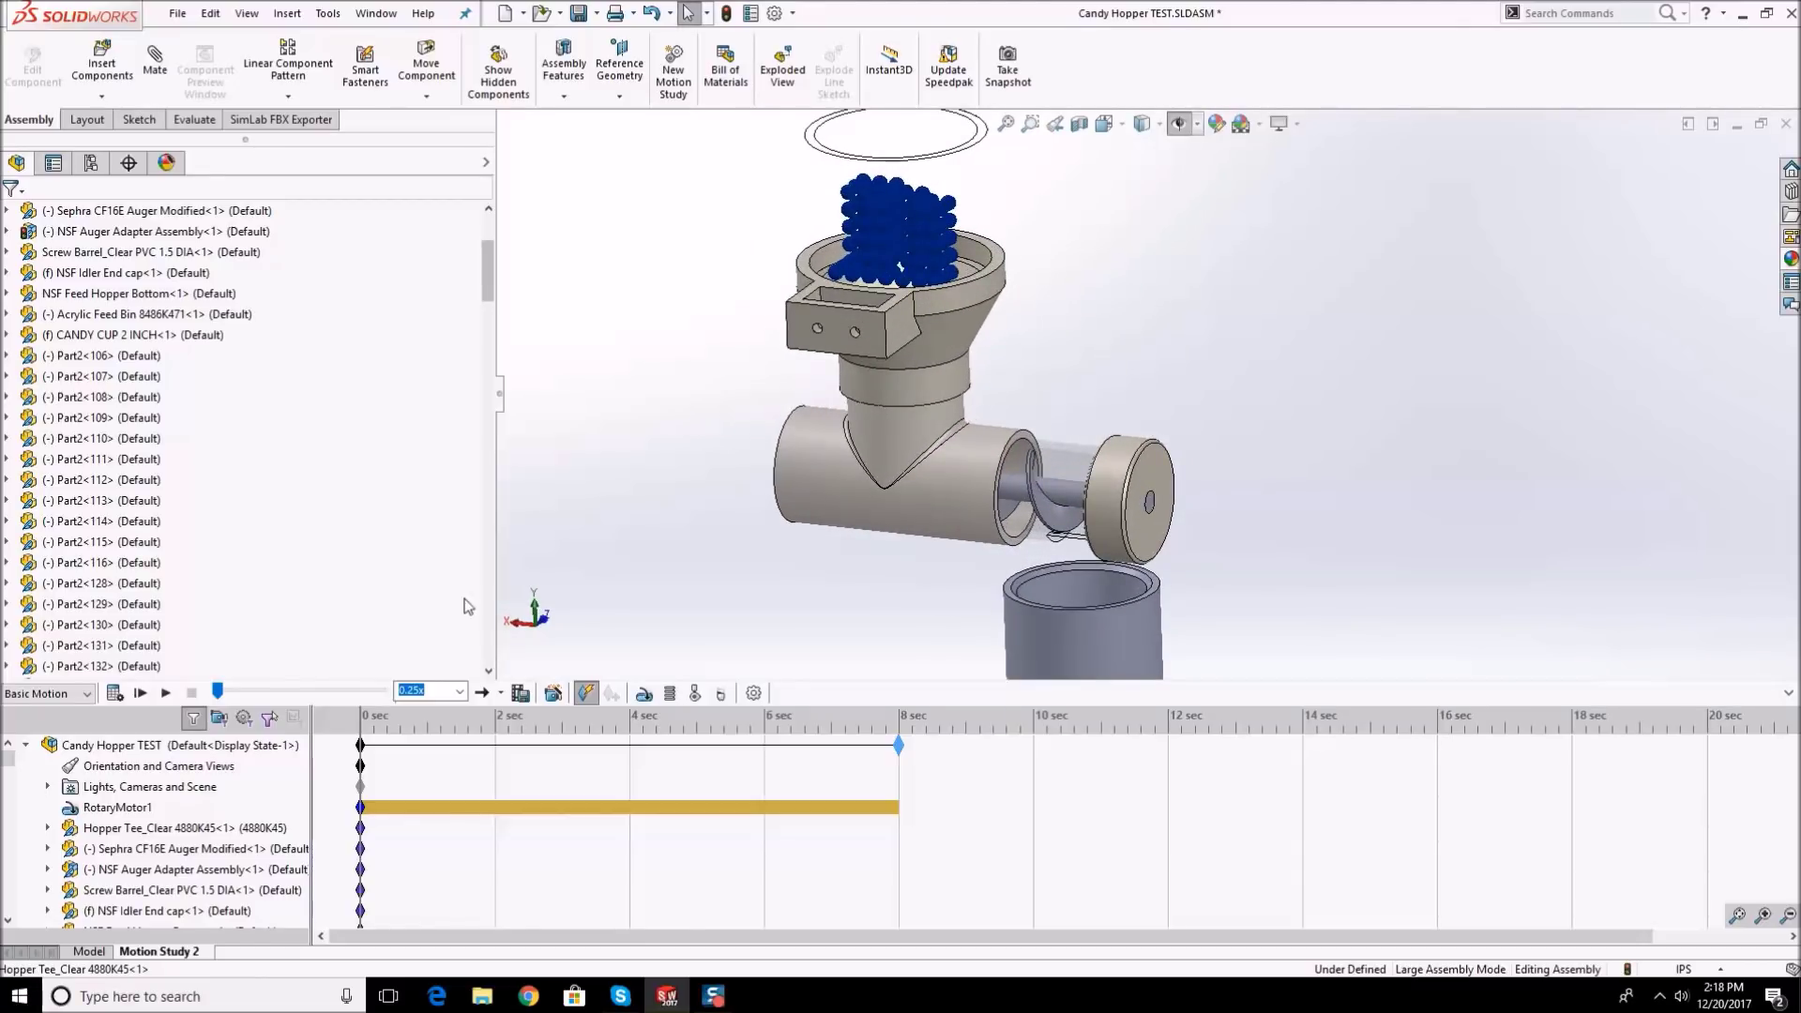
left_click(695, 693)
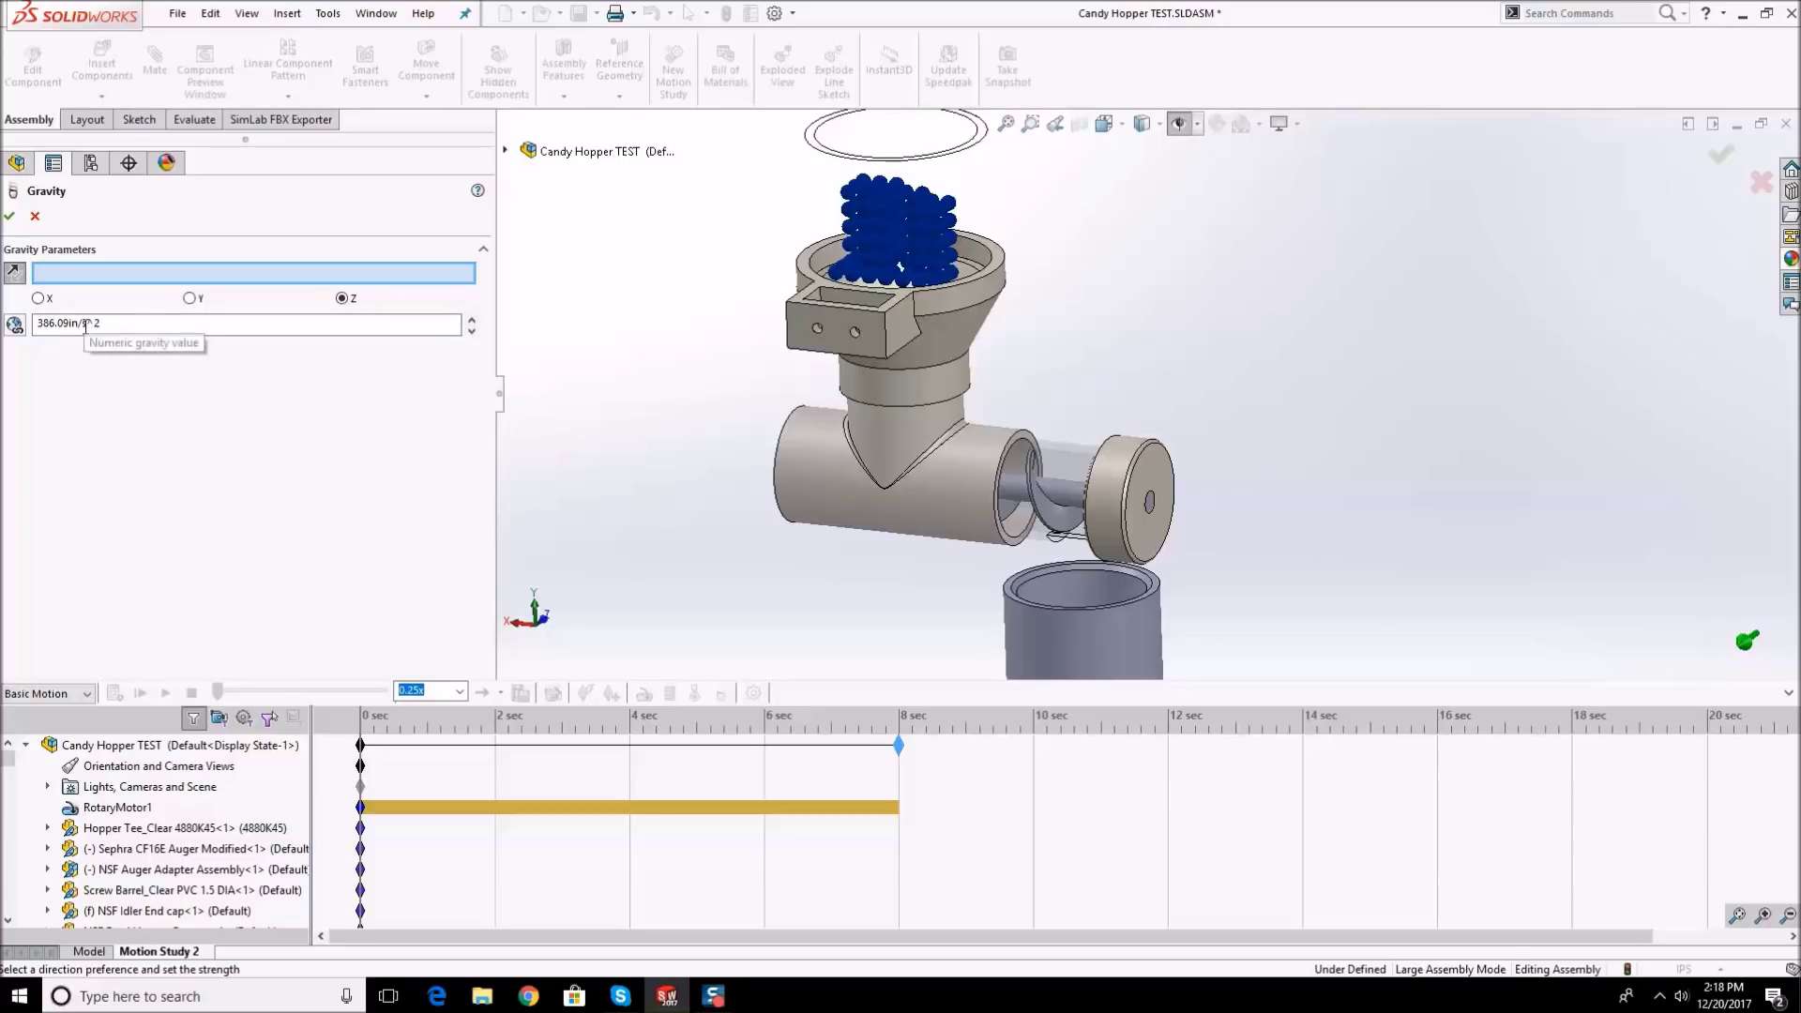
left_click(53, 322)
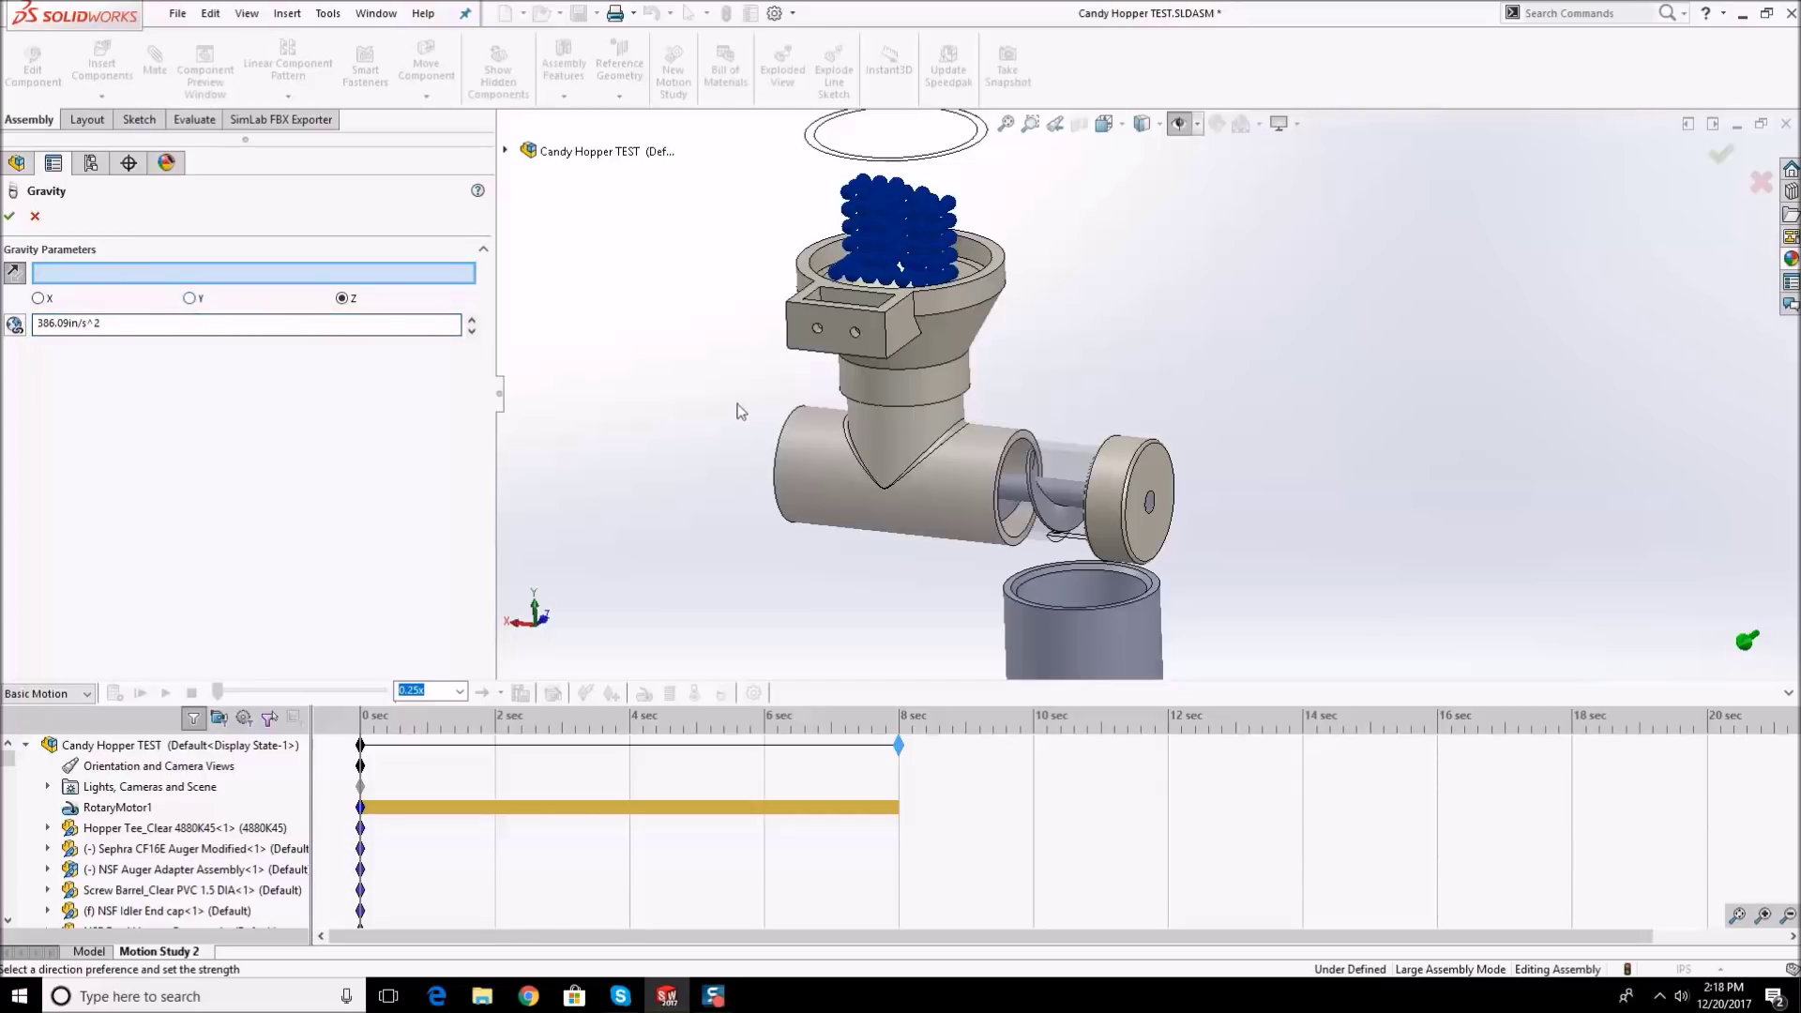
scroll(1140, 408, "up", 5)
scroll(1201, 493, "down", 1)
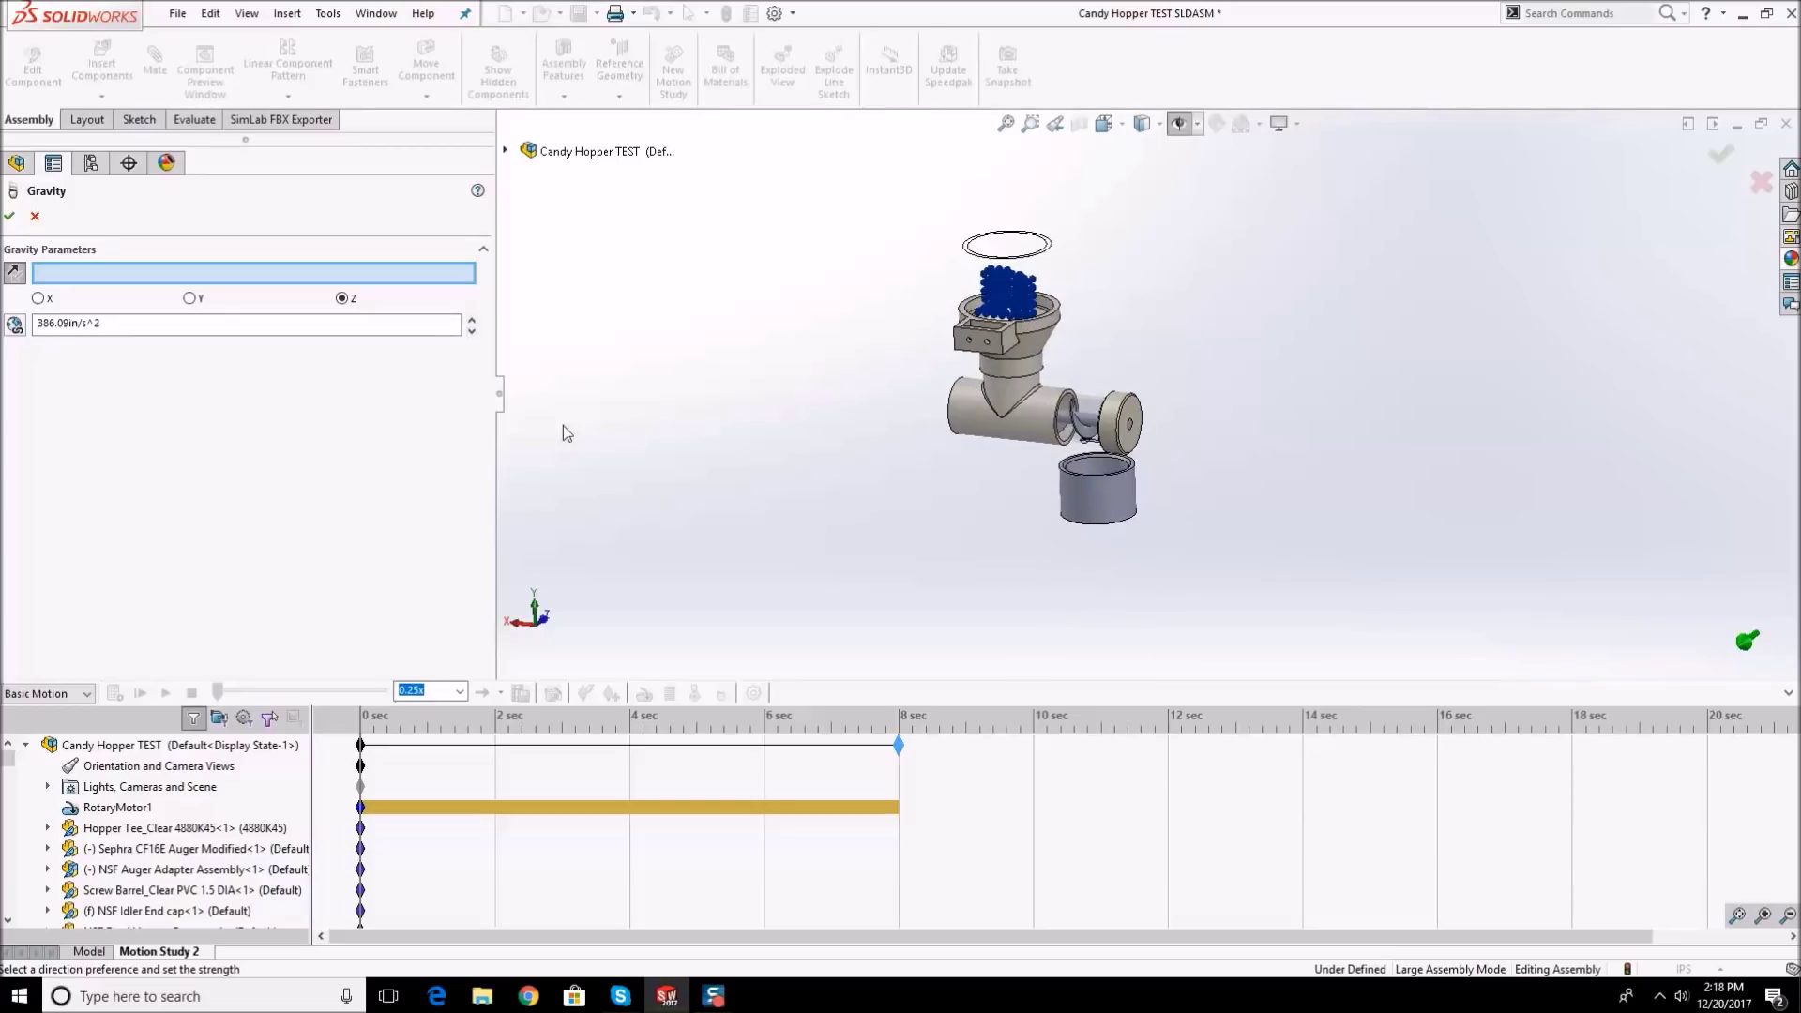
left_click(191, 298)
scroll(1329, 439, "down", 1)
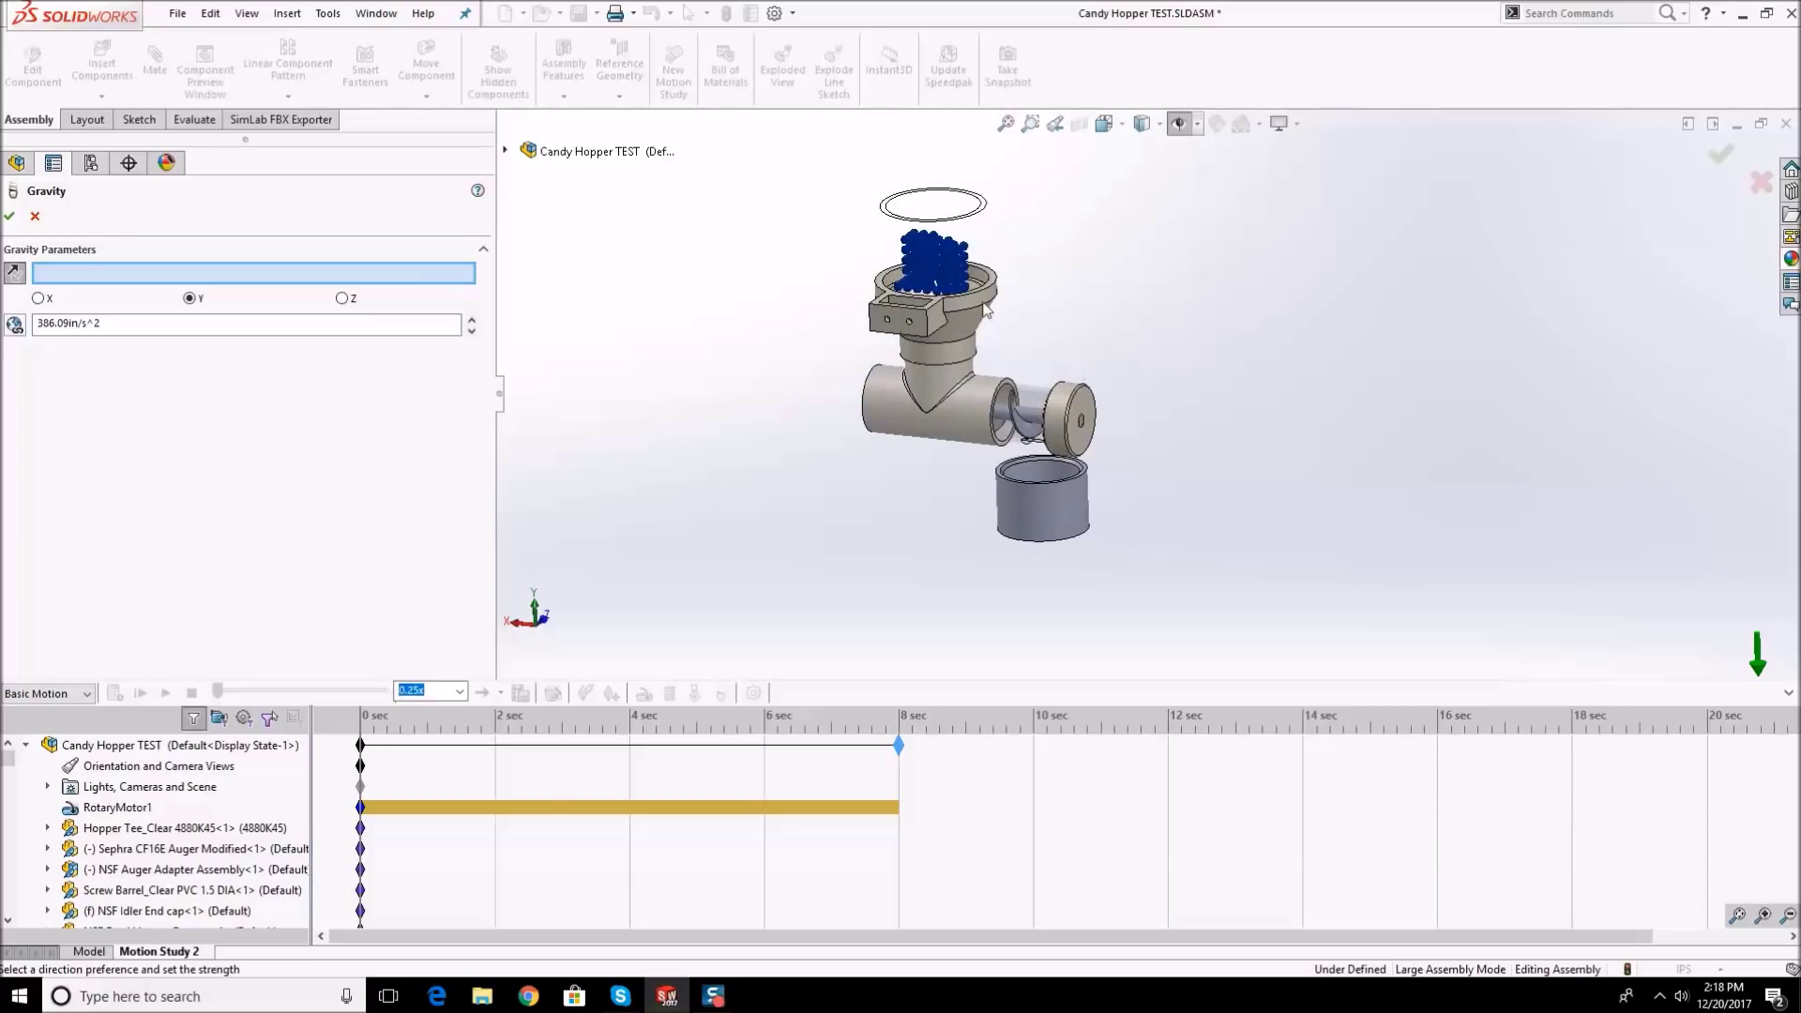
- Flip the gravity direction upward for comparison, restore it to downward, and accept the gravity definition
left_click(14, 272)
scroll(1103, 297, "up", 2)
scroll(989, 310, "down", 3)
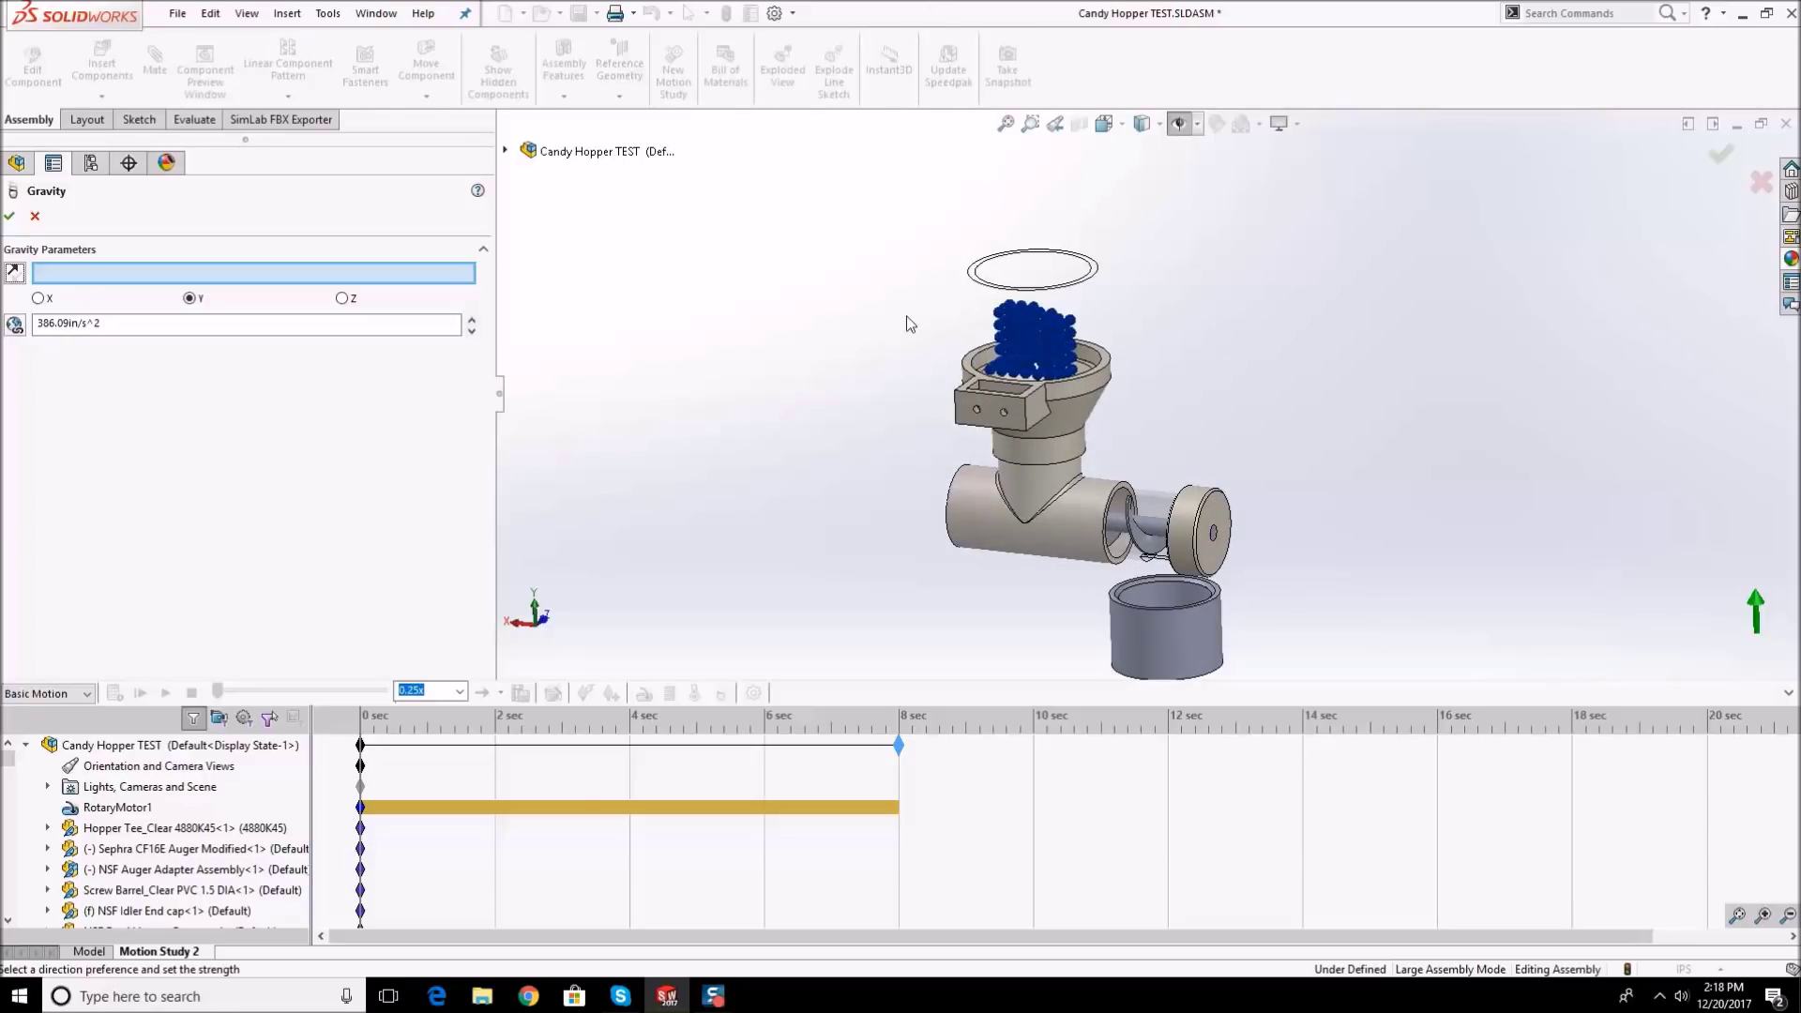
left_click(14, 273)
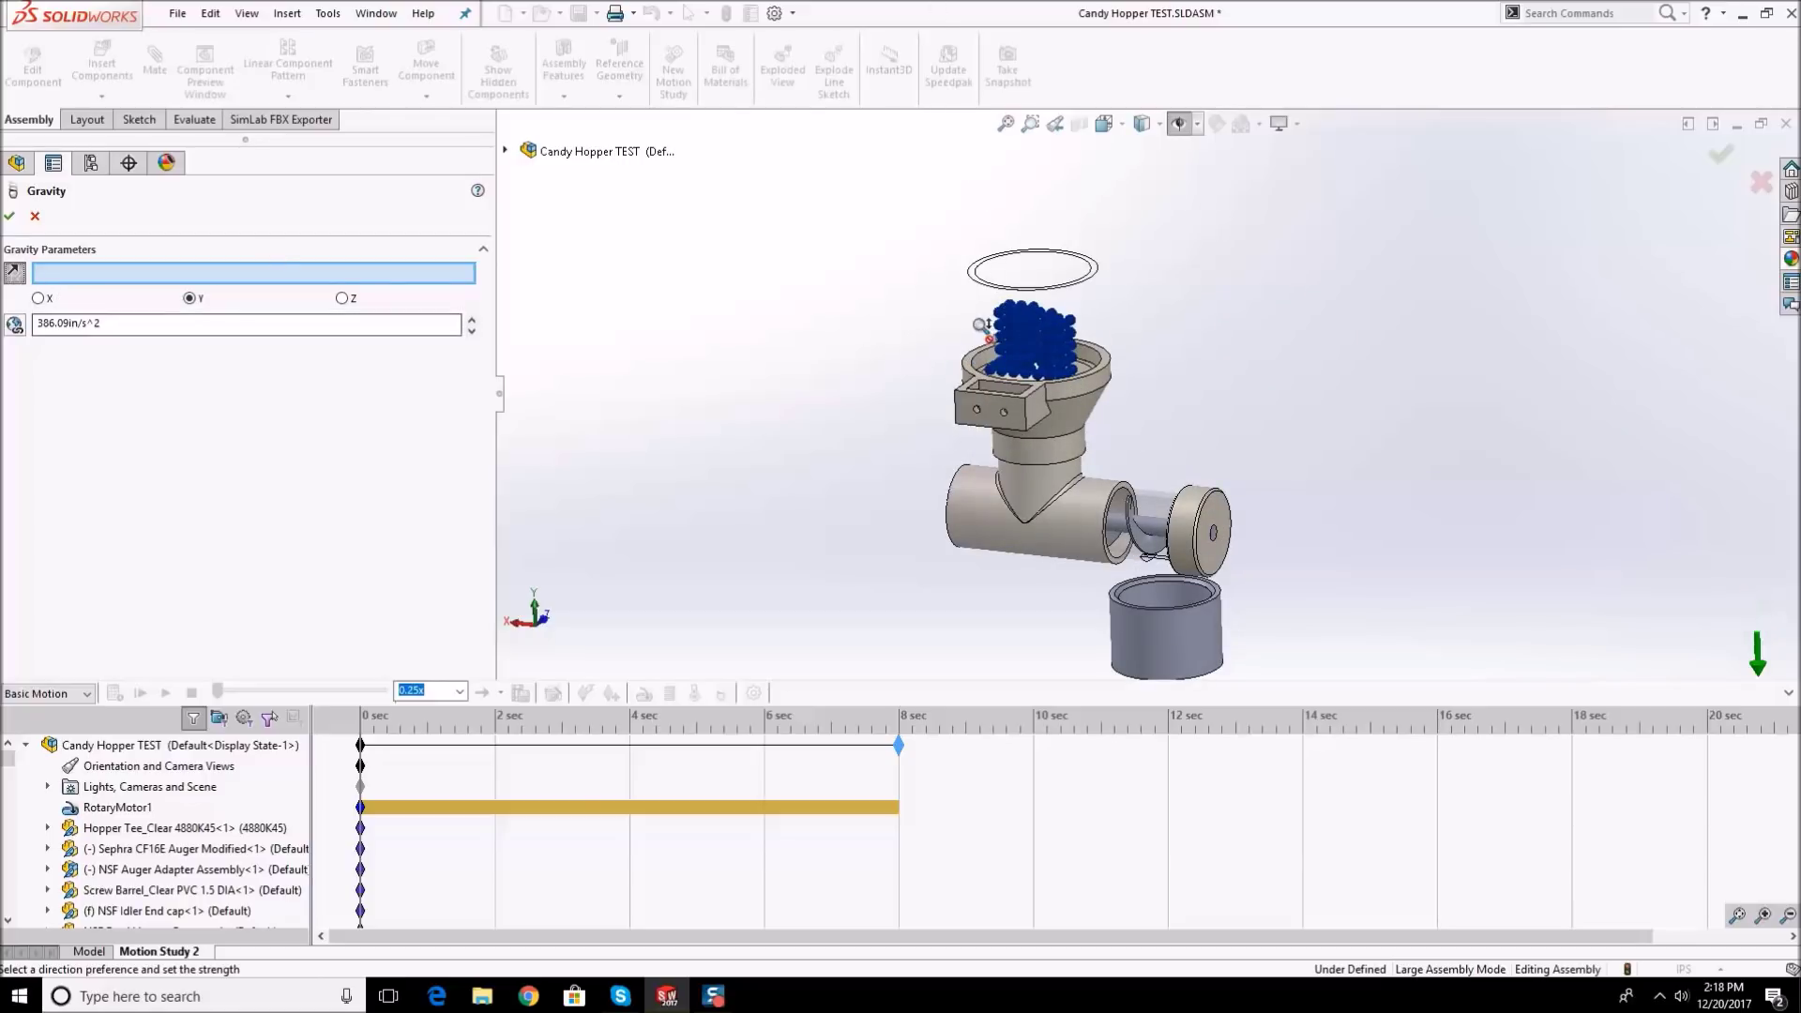
scroll(1145, 413, "up", 2)
scroll(1536, 491, "down", 2)
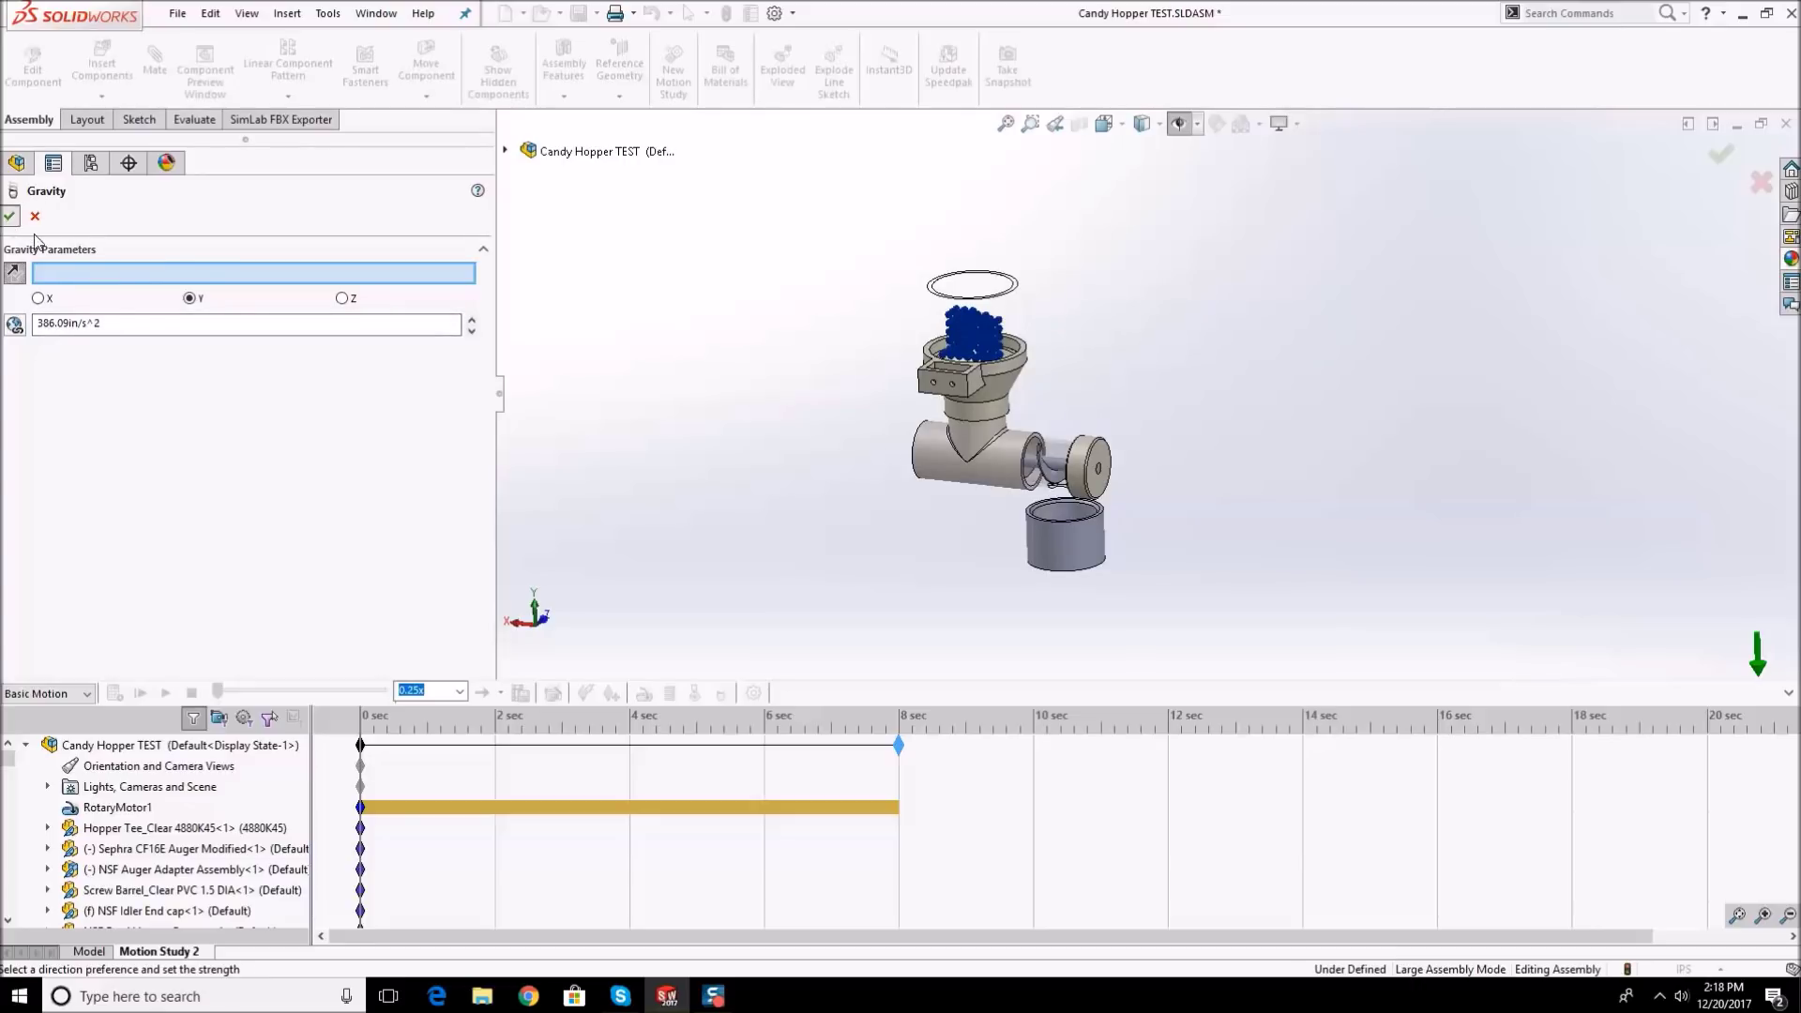
left_click(10, 216)
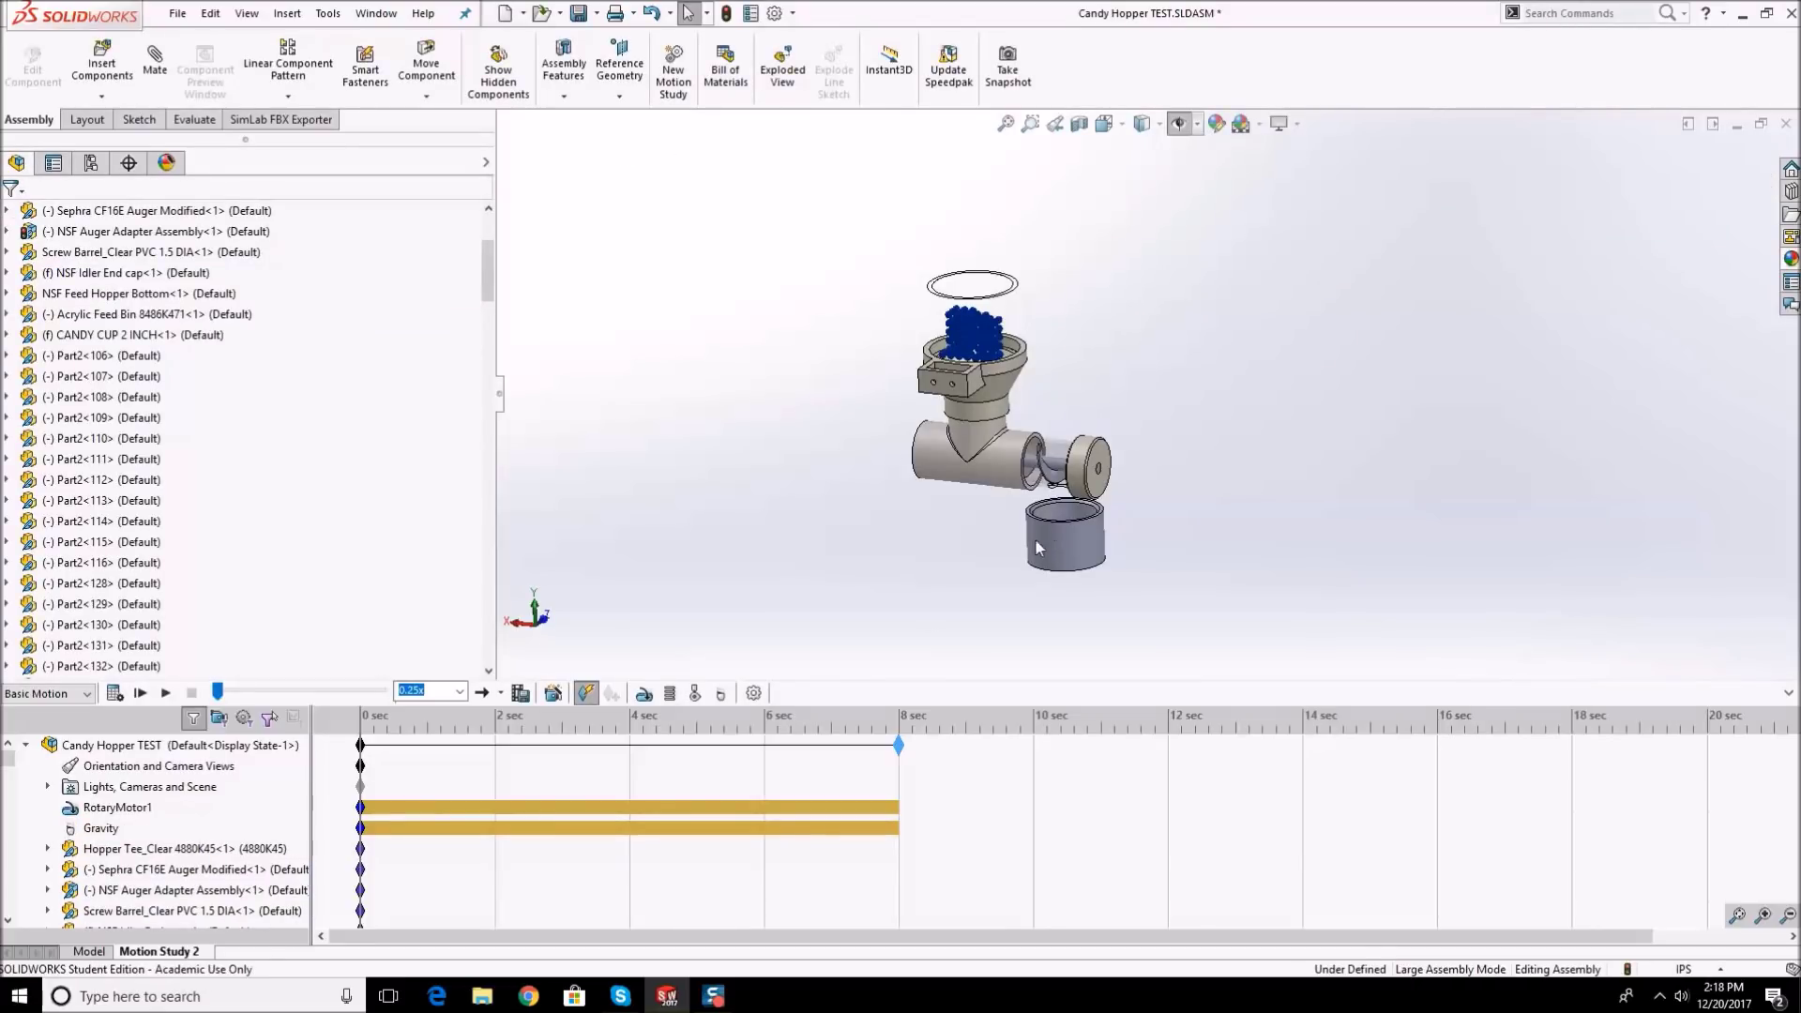
- Calculate the motion study with the motor and gravity, and stop the calculation just before 2 seconds
scroll(1009, 498, "down", 2)
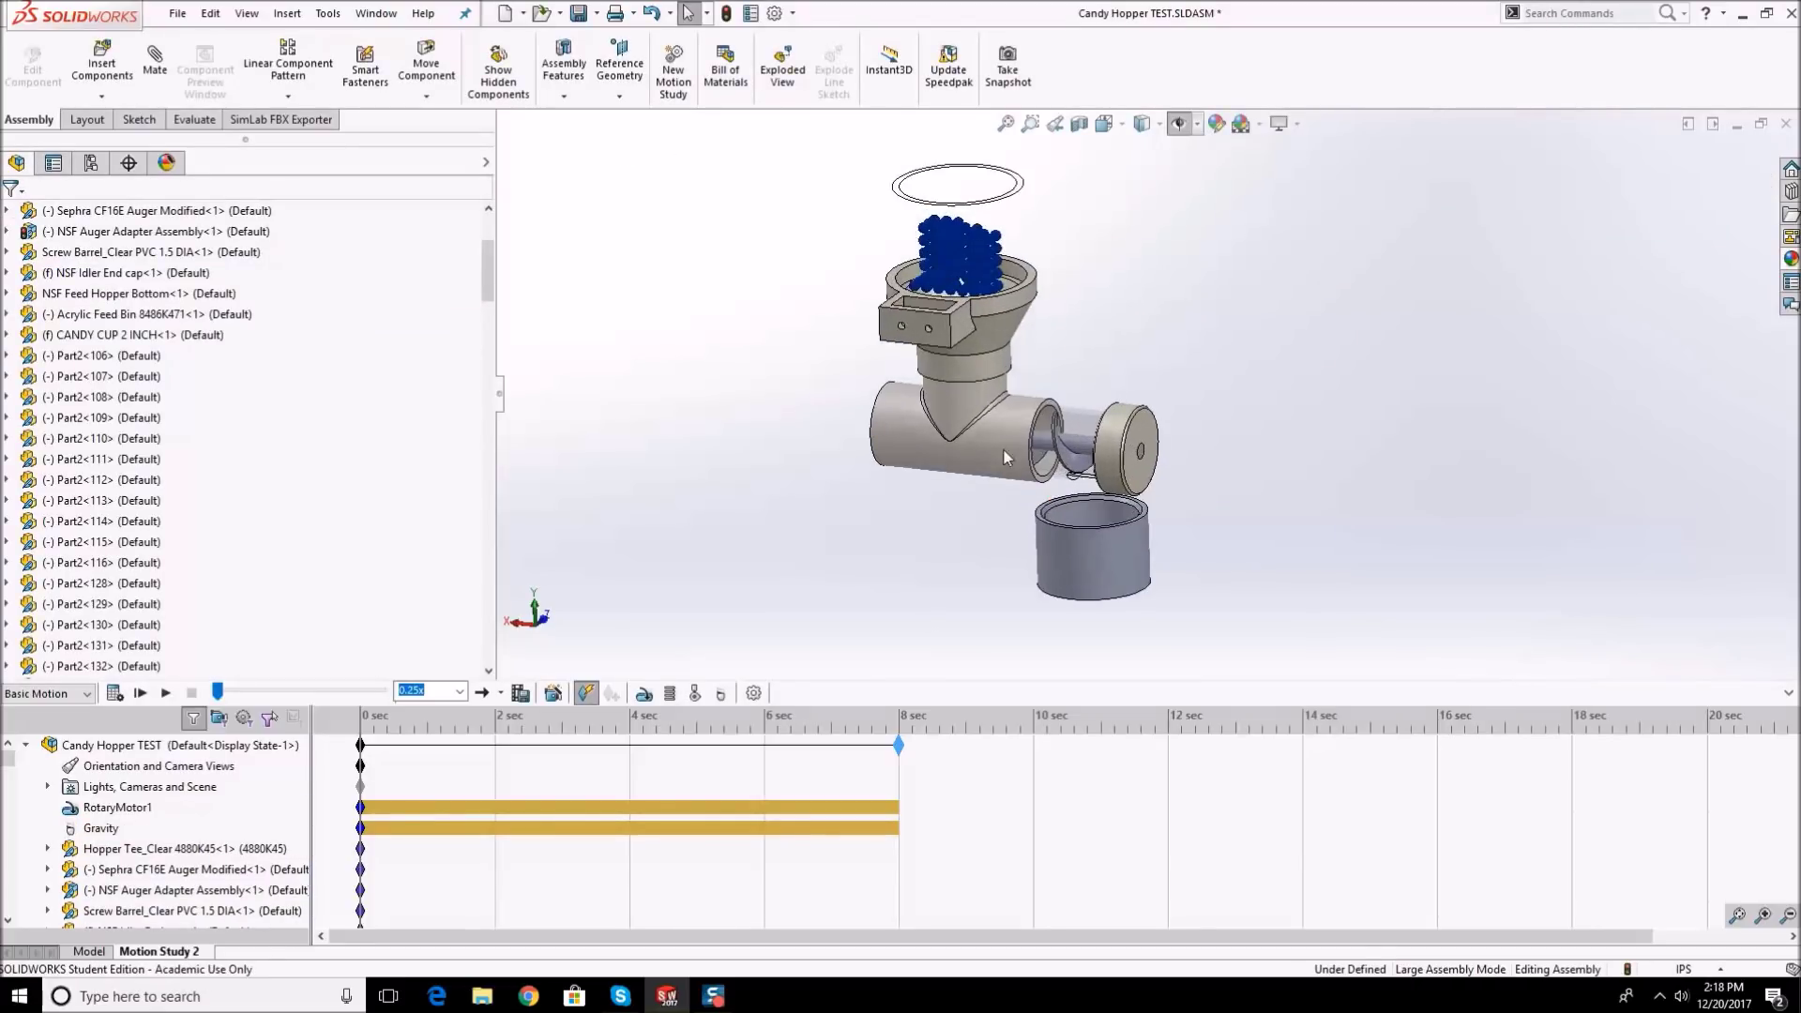
scroll(1050, 305, "down", 2)
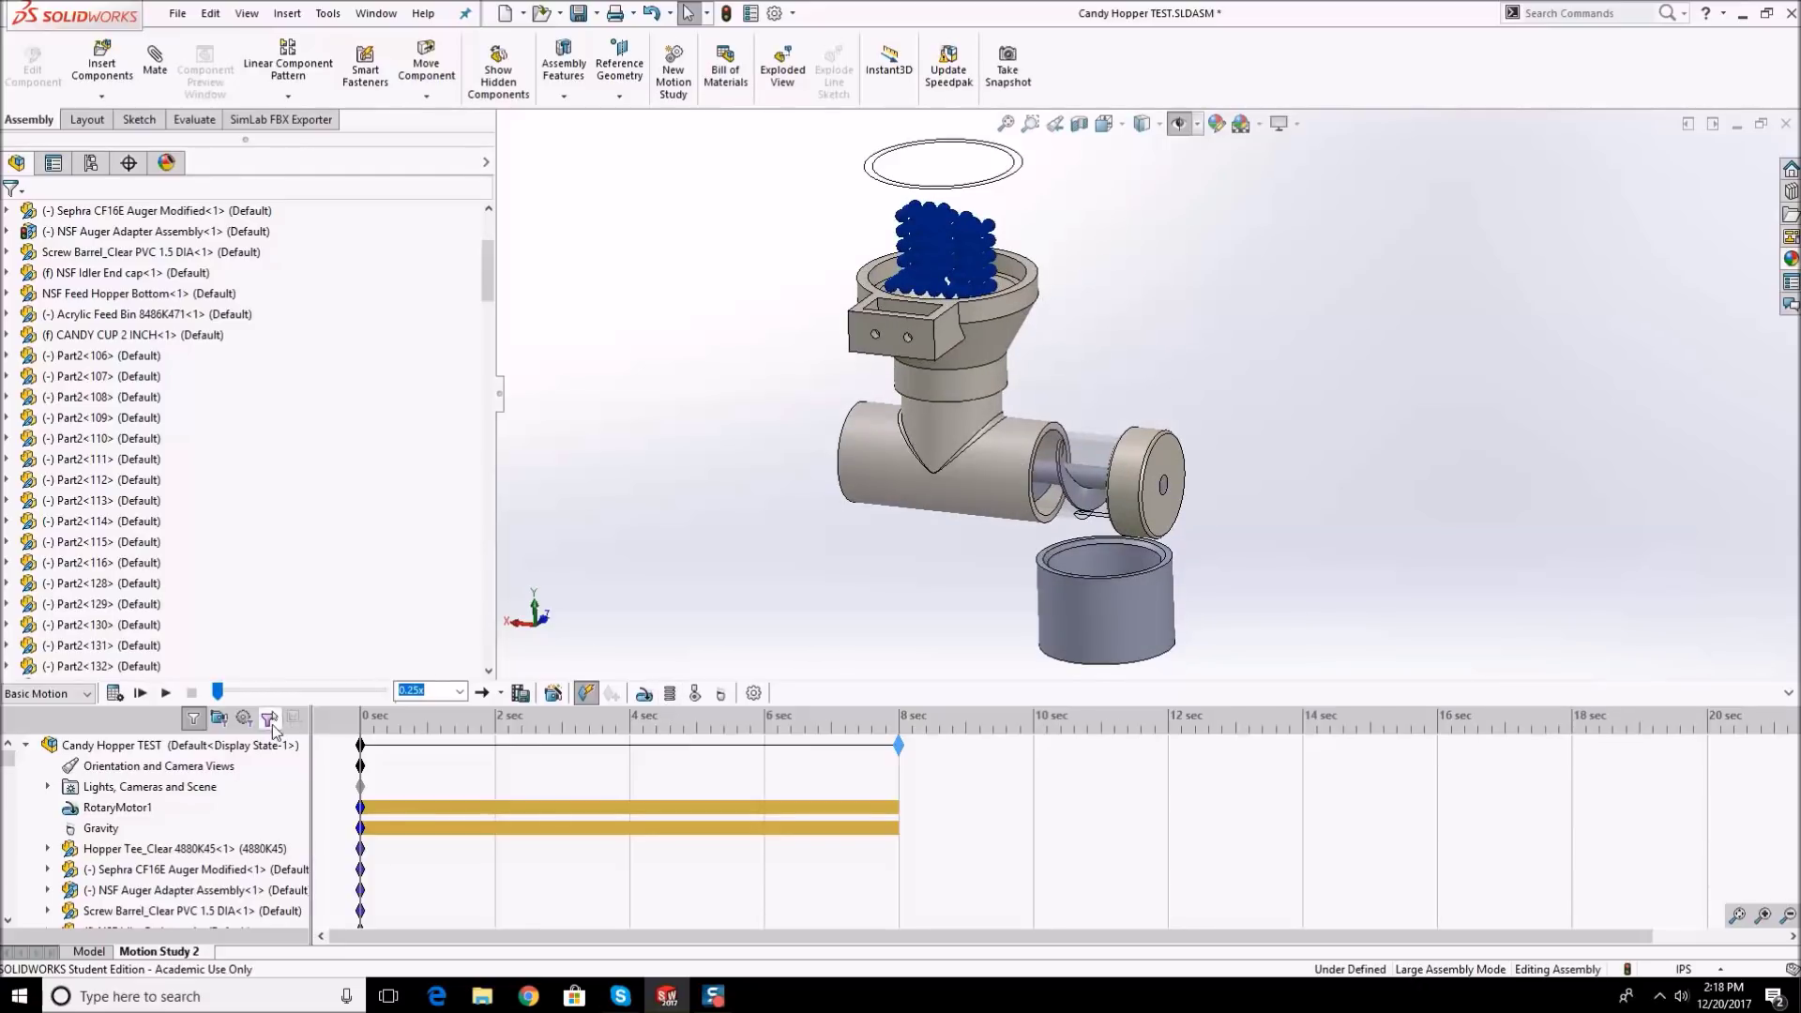
left_click(115, 694)
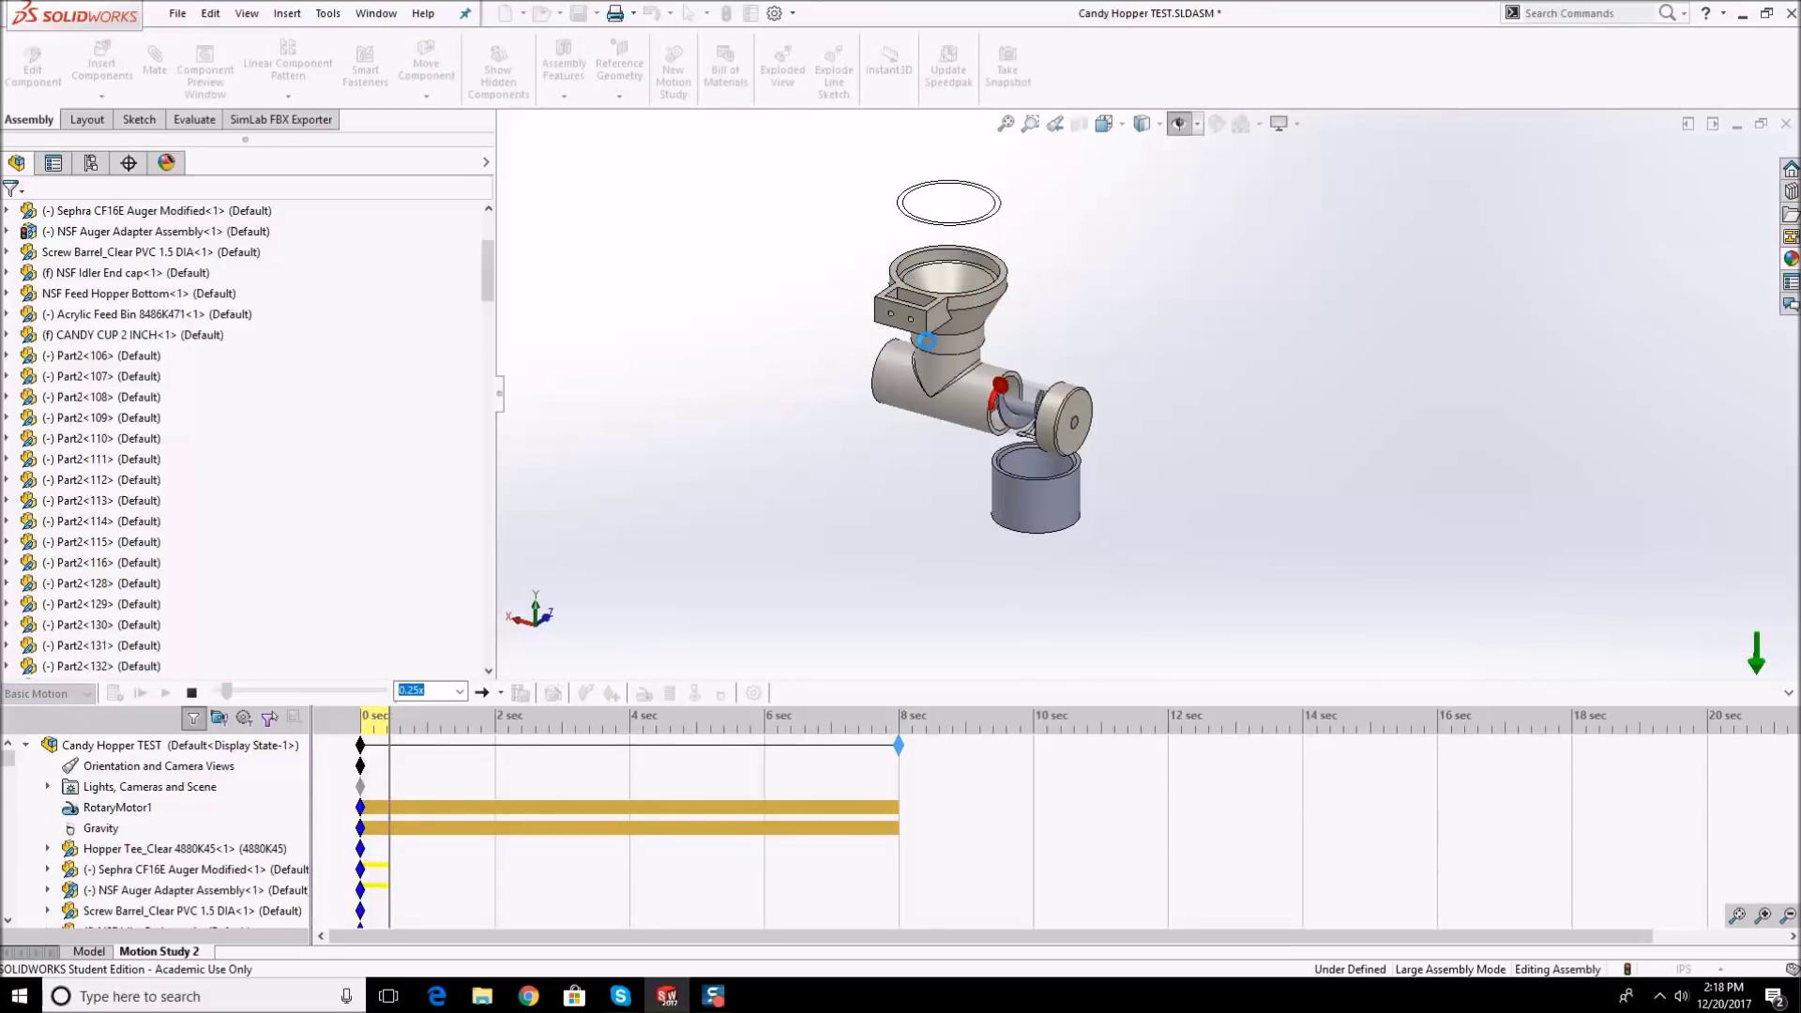
scroll(980, 421, "down", 3)
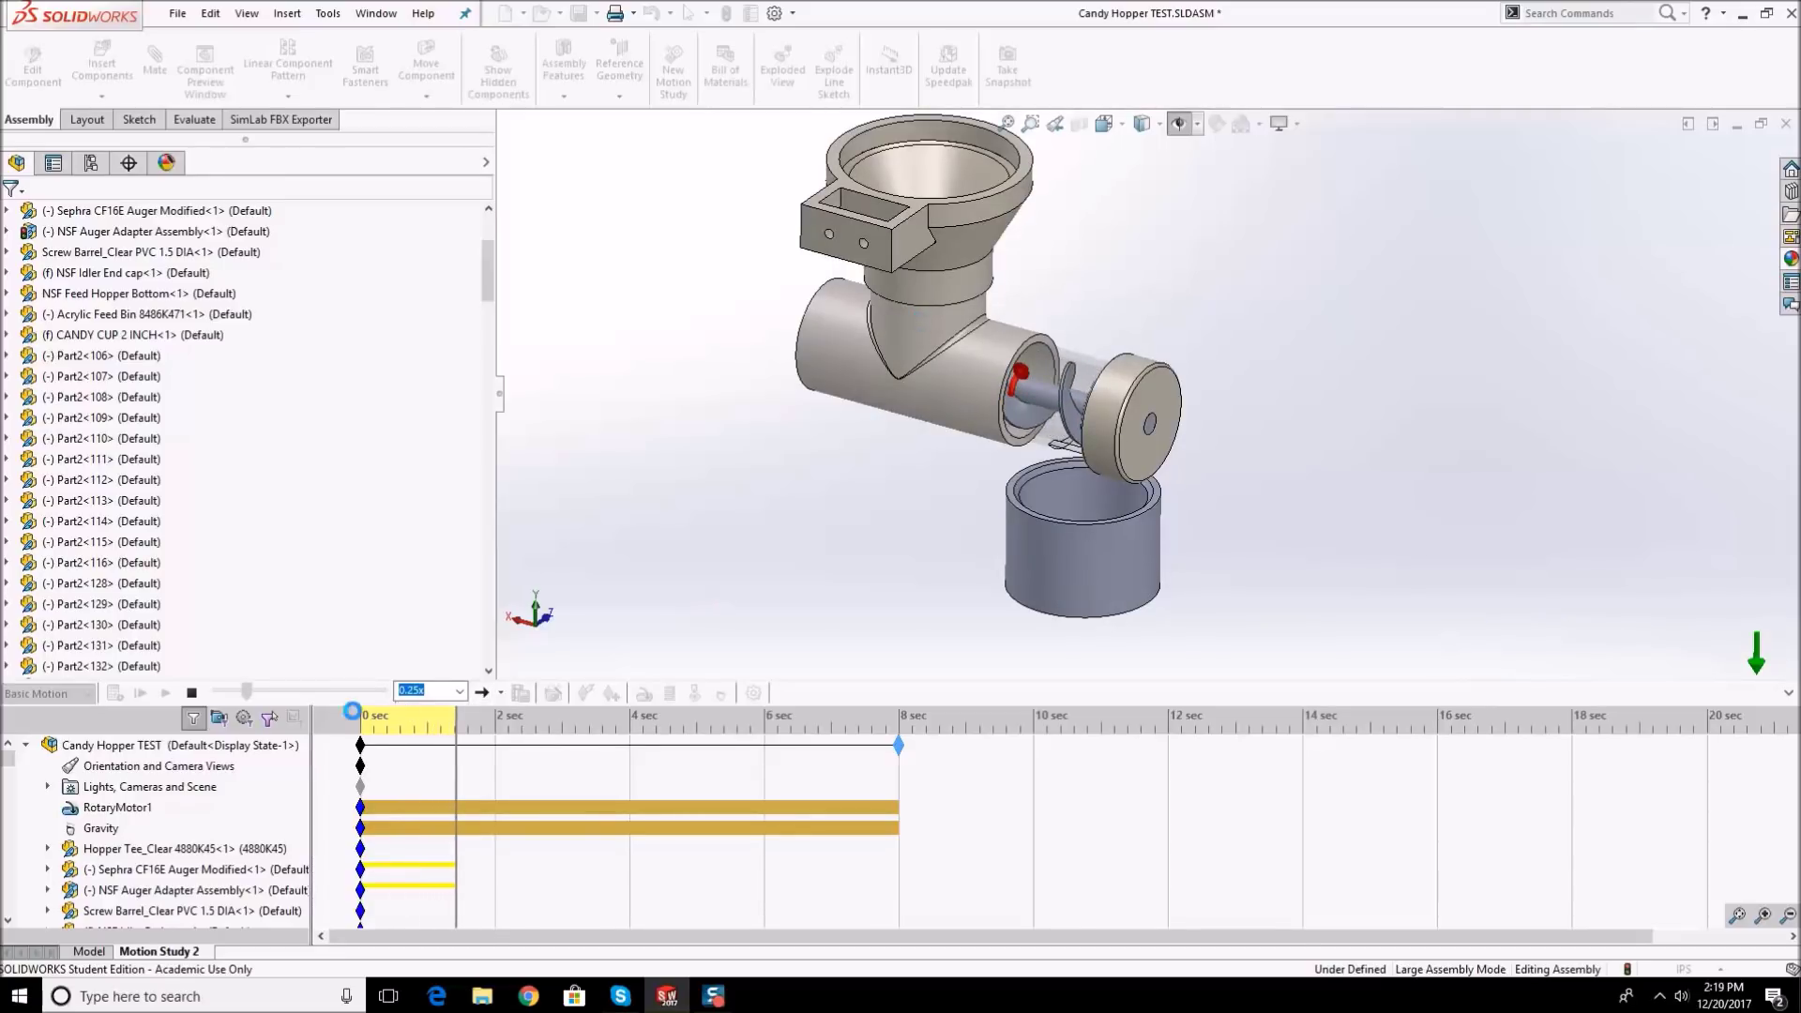
left_click(189, 694)
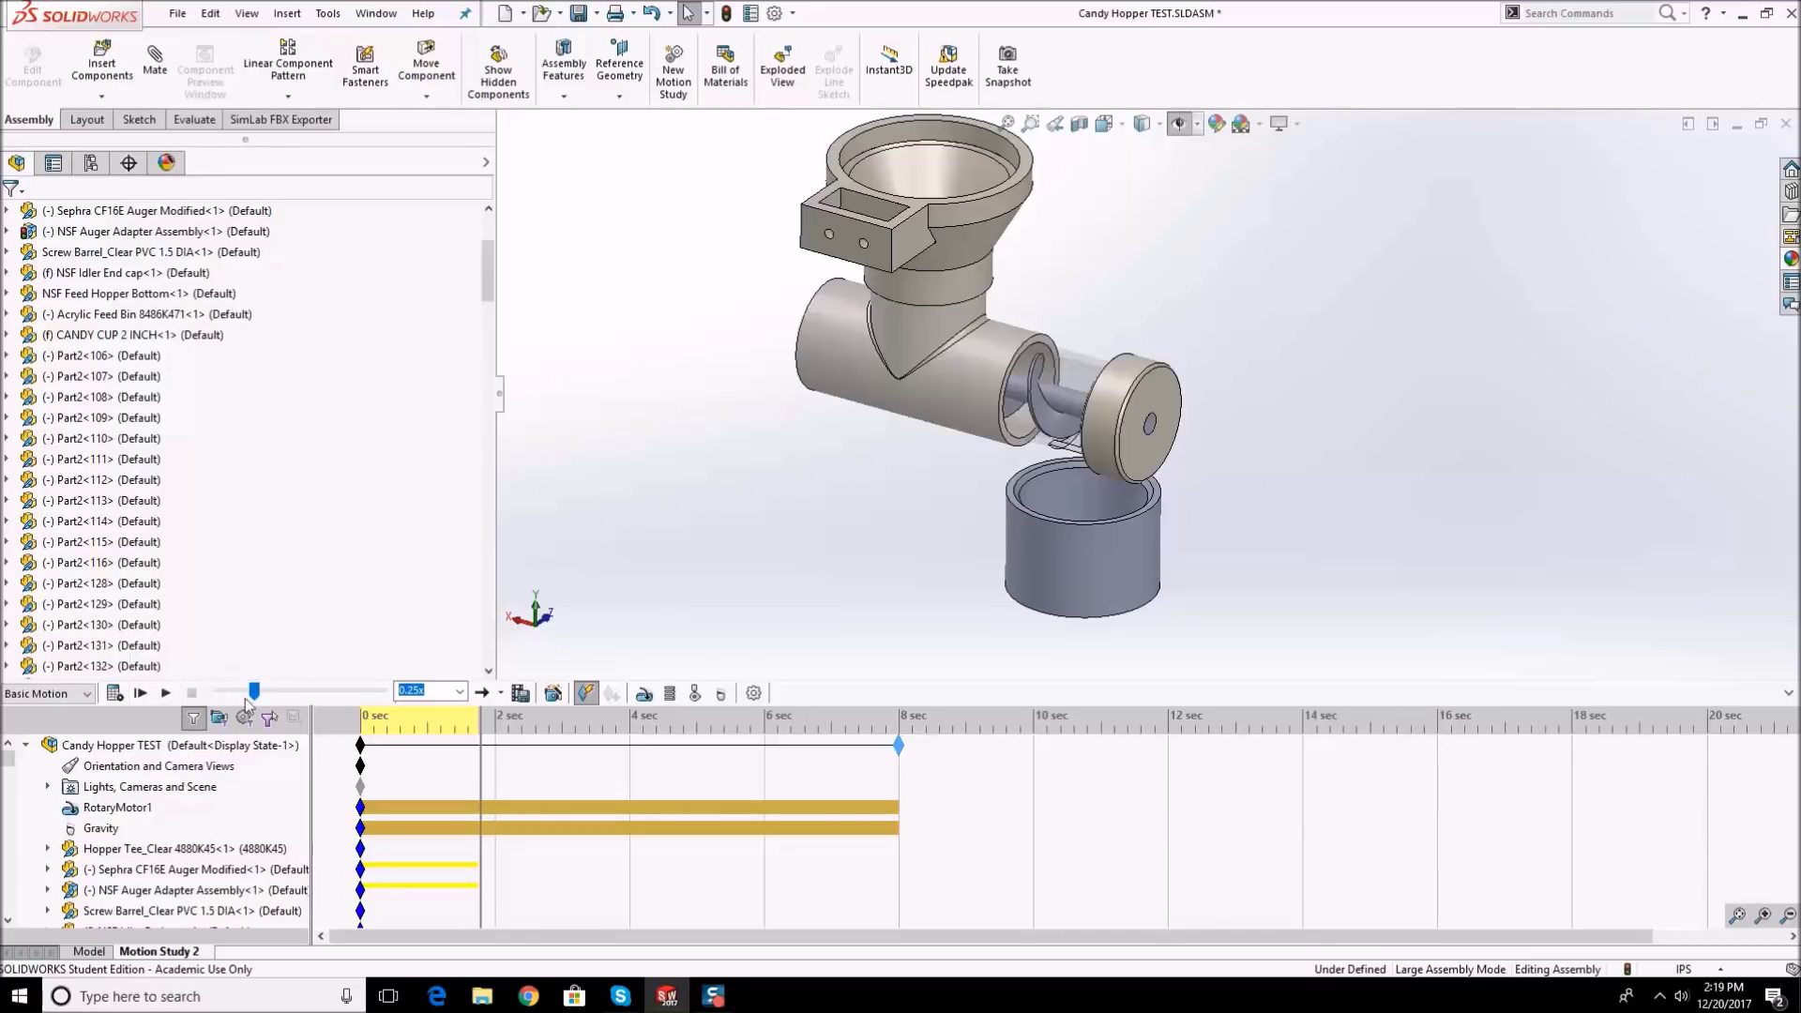
- Set the playback speed to 0.1x and play the calculated motion from the start
left_click(459, 691)
left_click(406, 709)
left_click(140, 692)
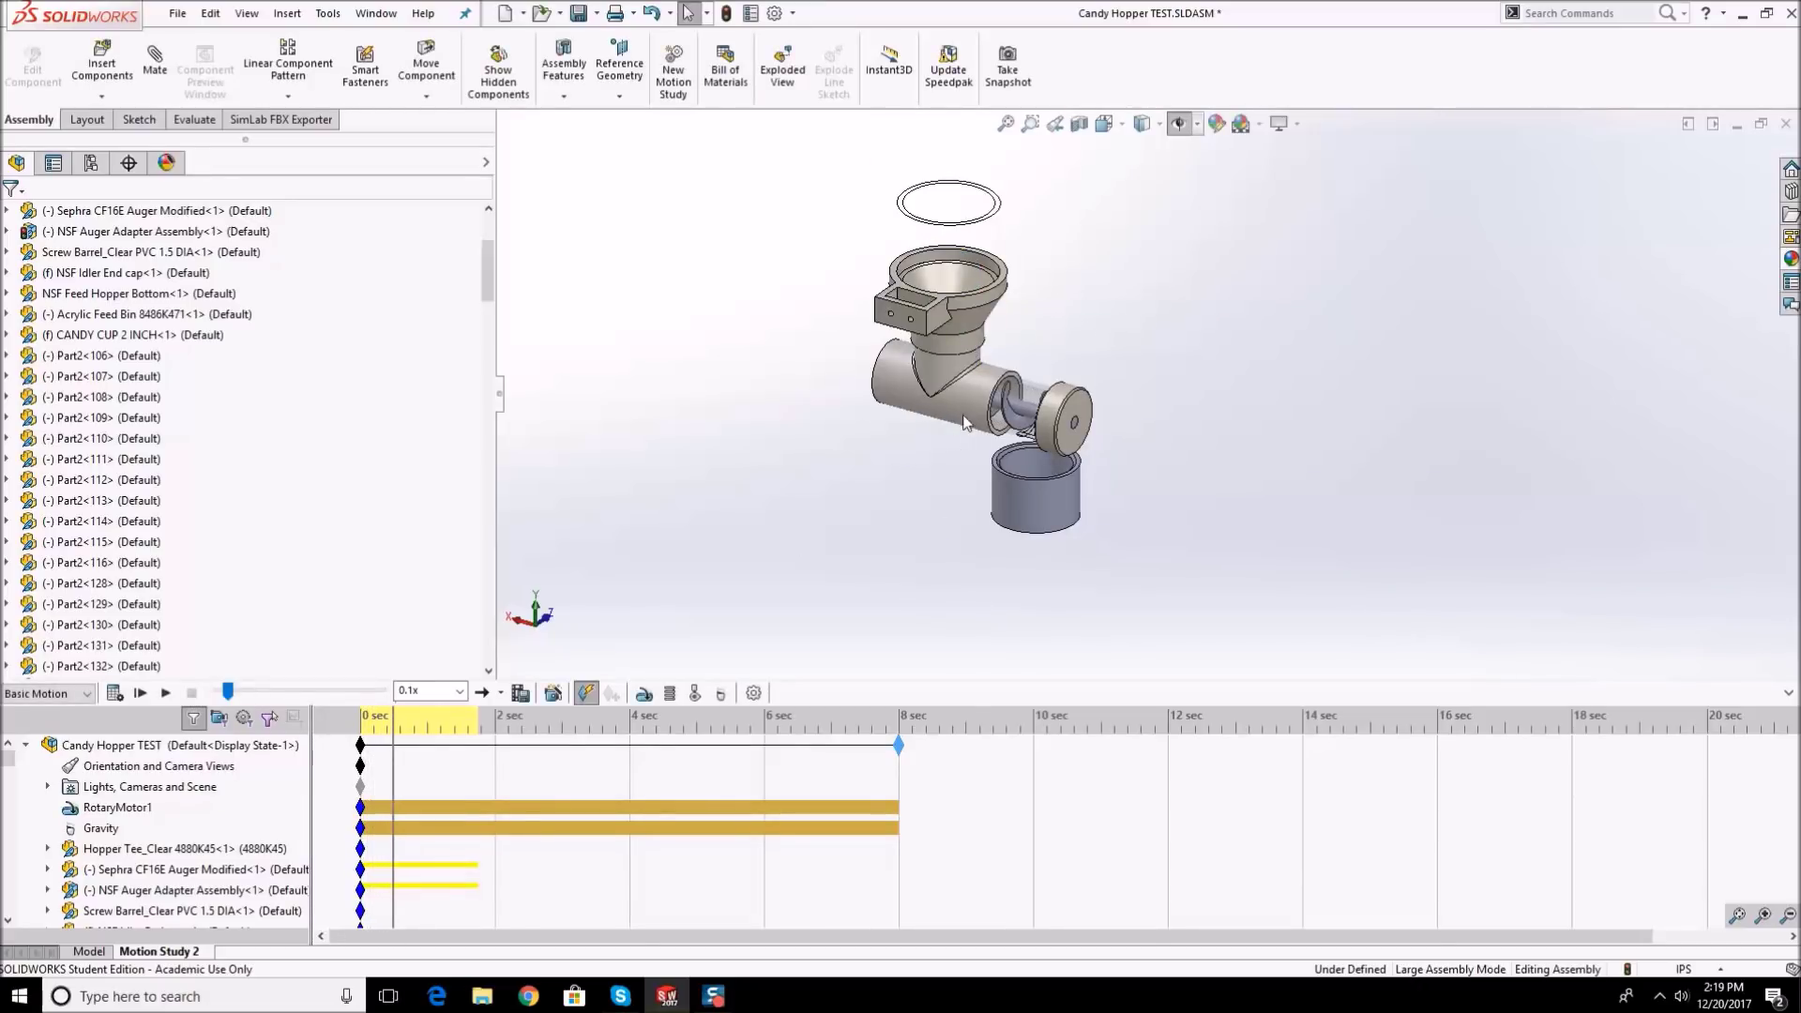
scroll(963, 422, "down", 4)
scroll(1002, 299, "up", 2)
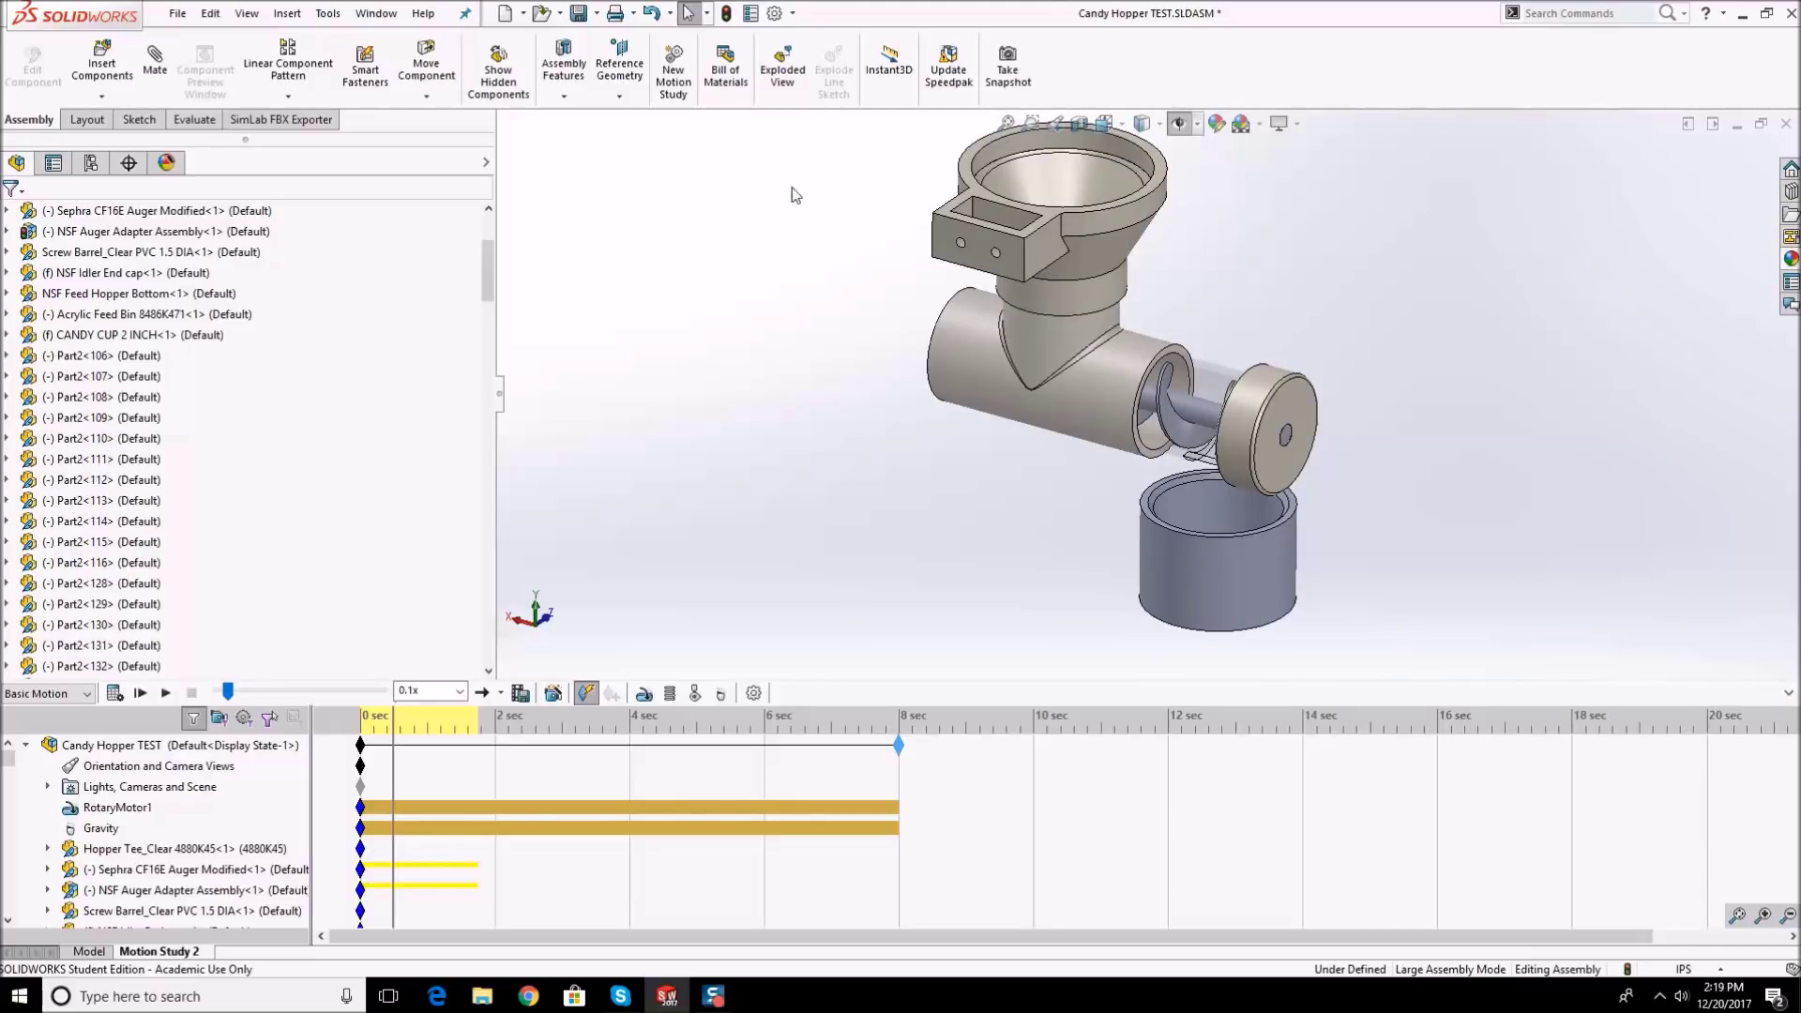
- Hide the Hopper Tee_Clear component at the current study time to expose the auger inside
scroll(1130, 347, "up", 3)
scroll(1090, 402, "down", 3)
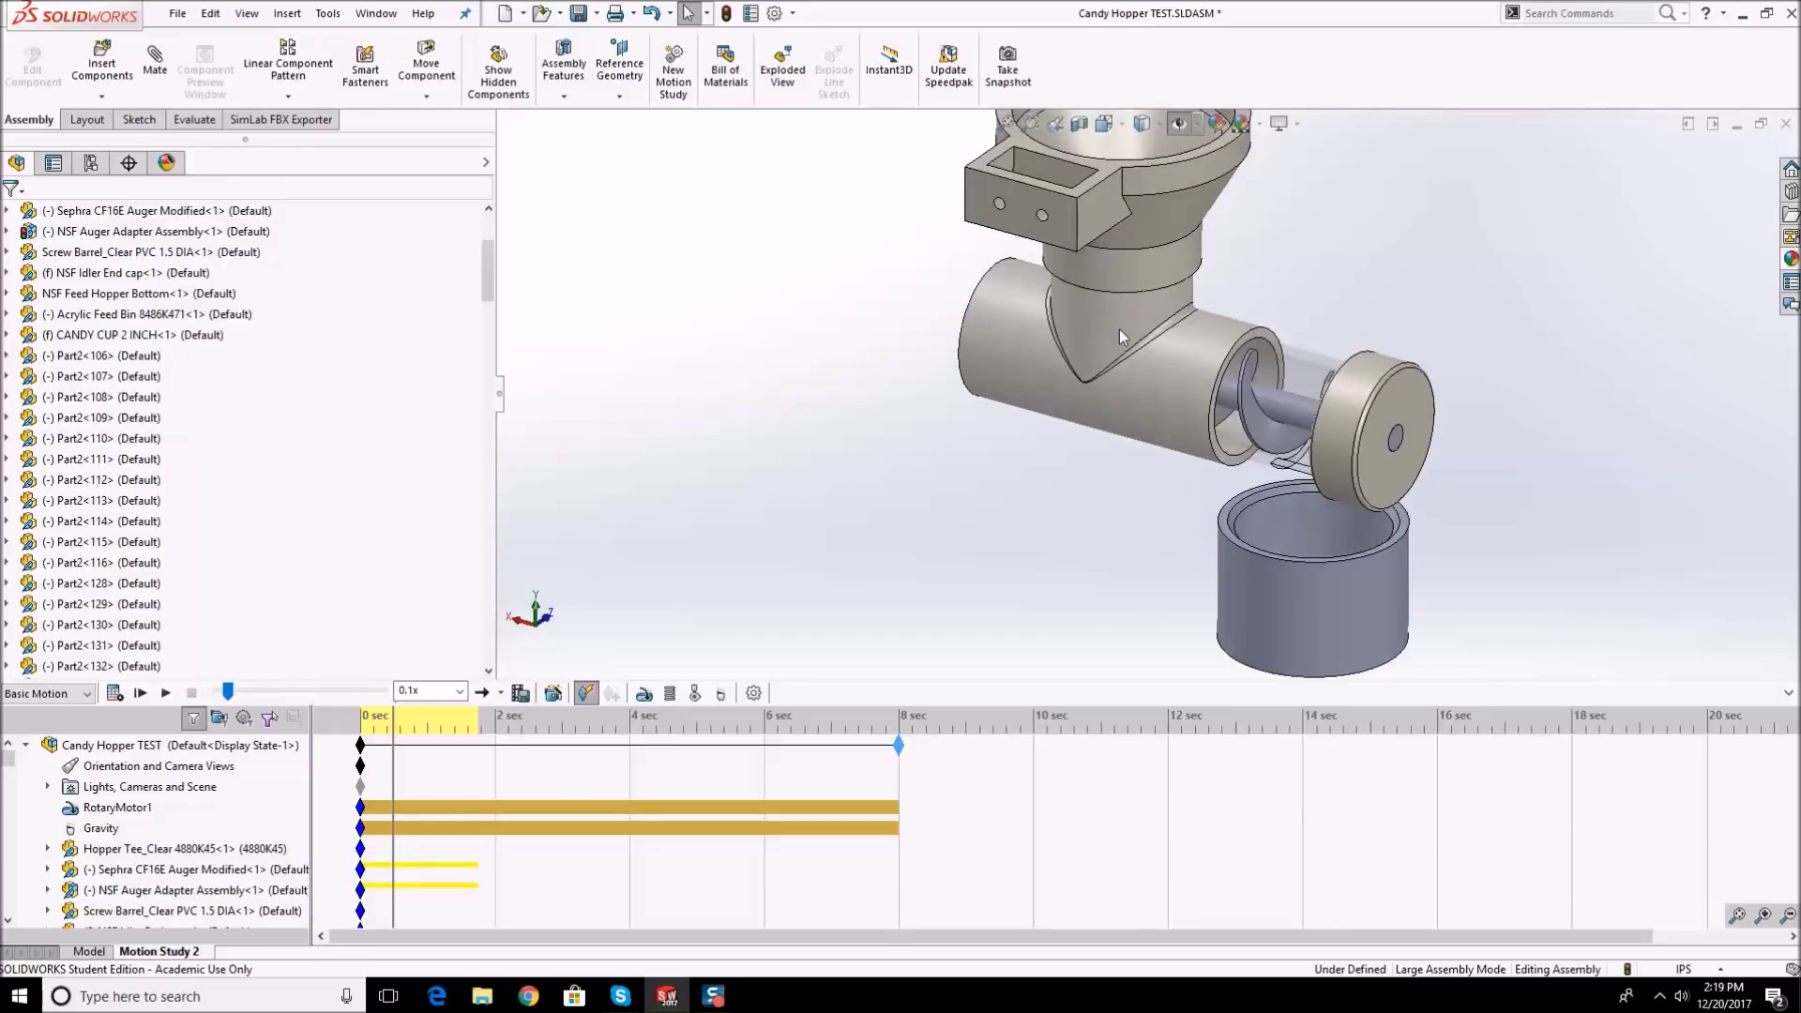
right_click(1135, 323)
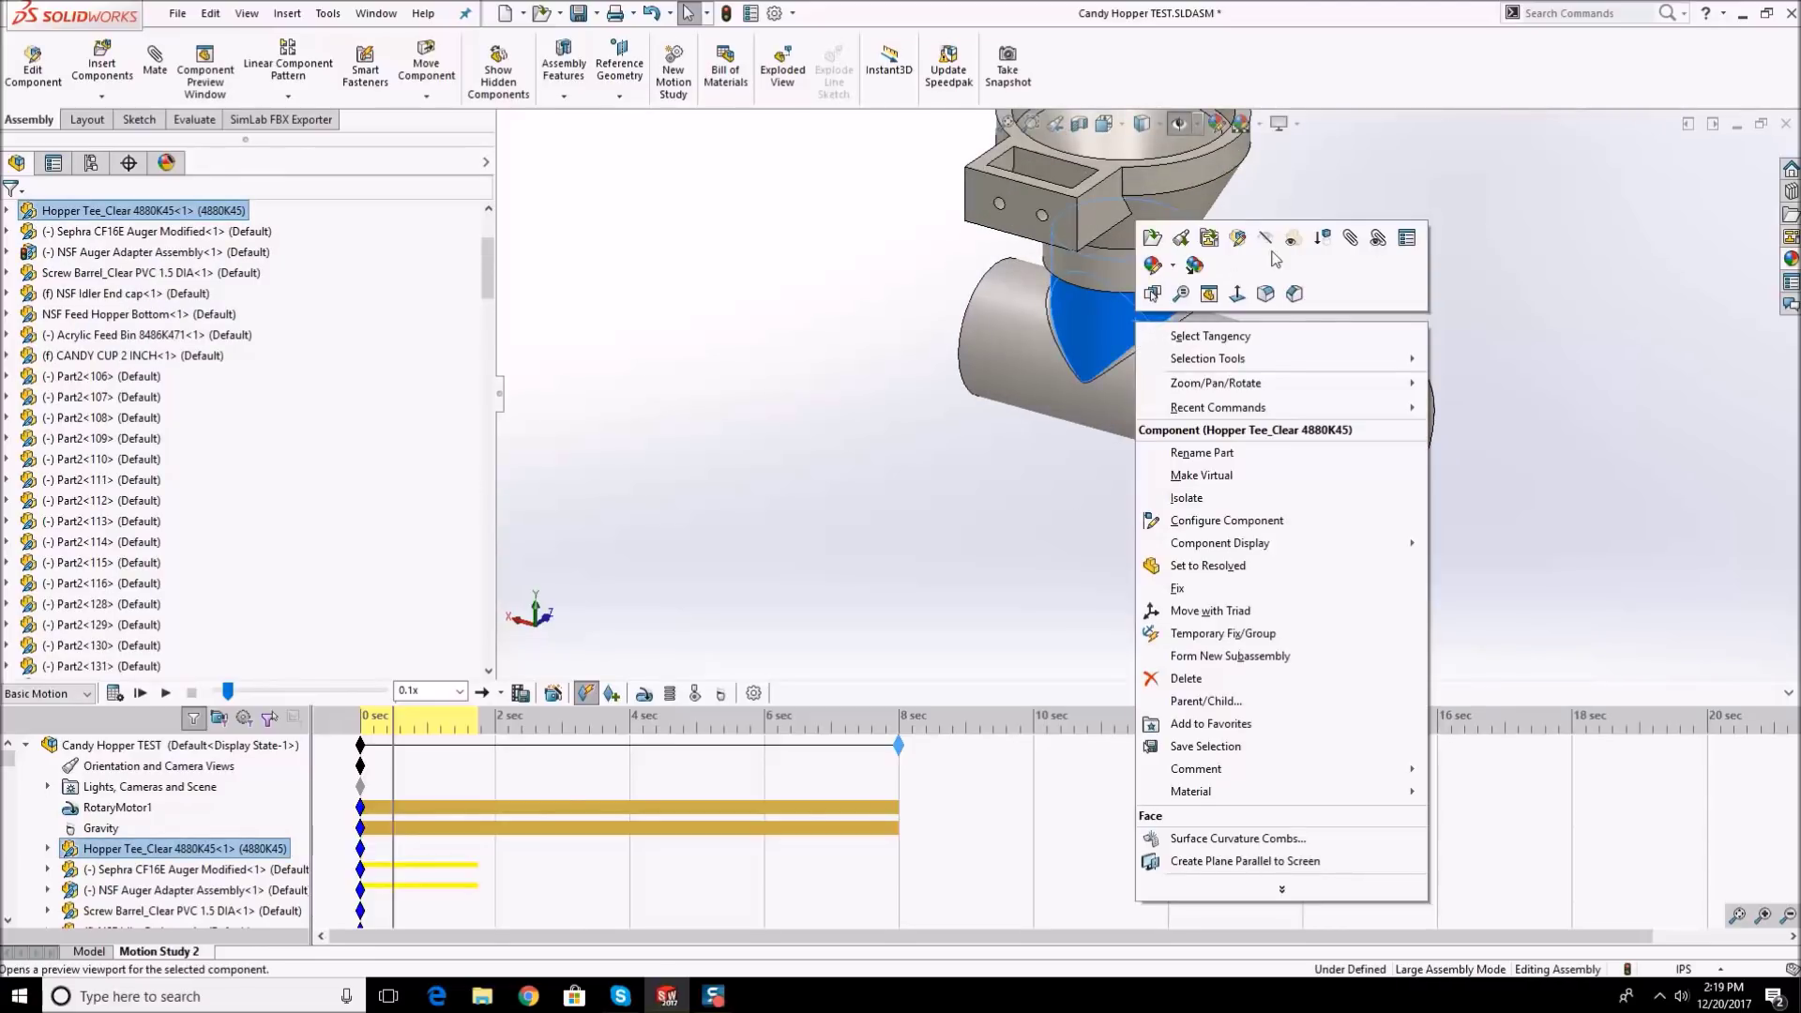
left_click(1299, 253)
left_click(1299, 254)
scroll(1337, 236, "up", 3)
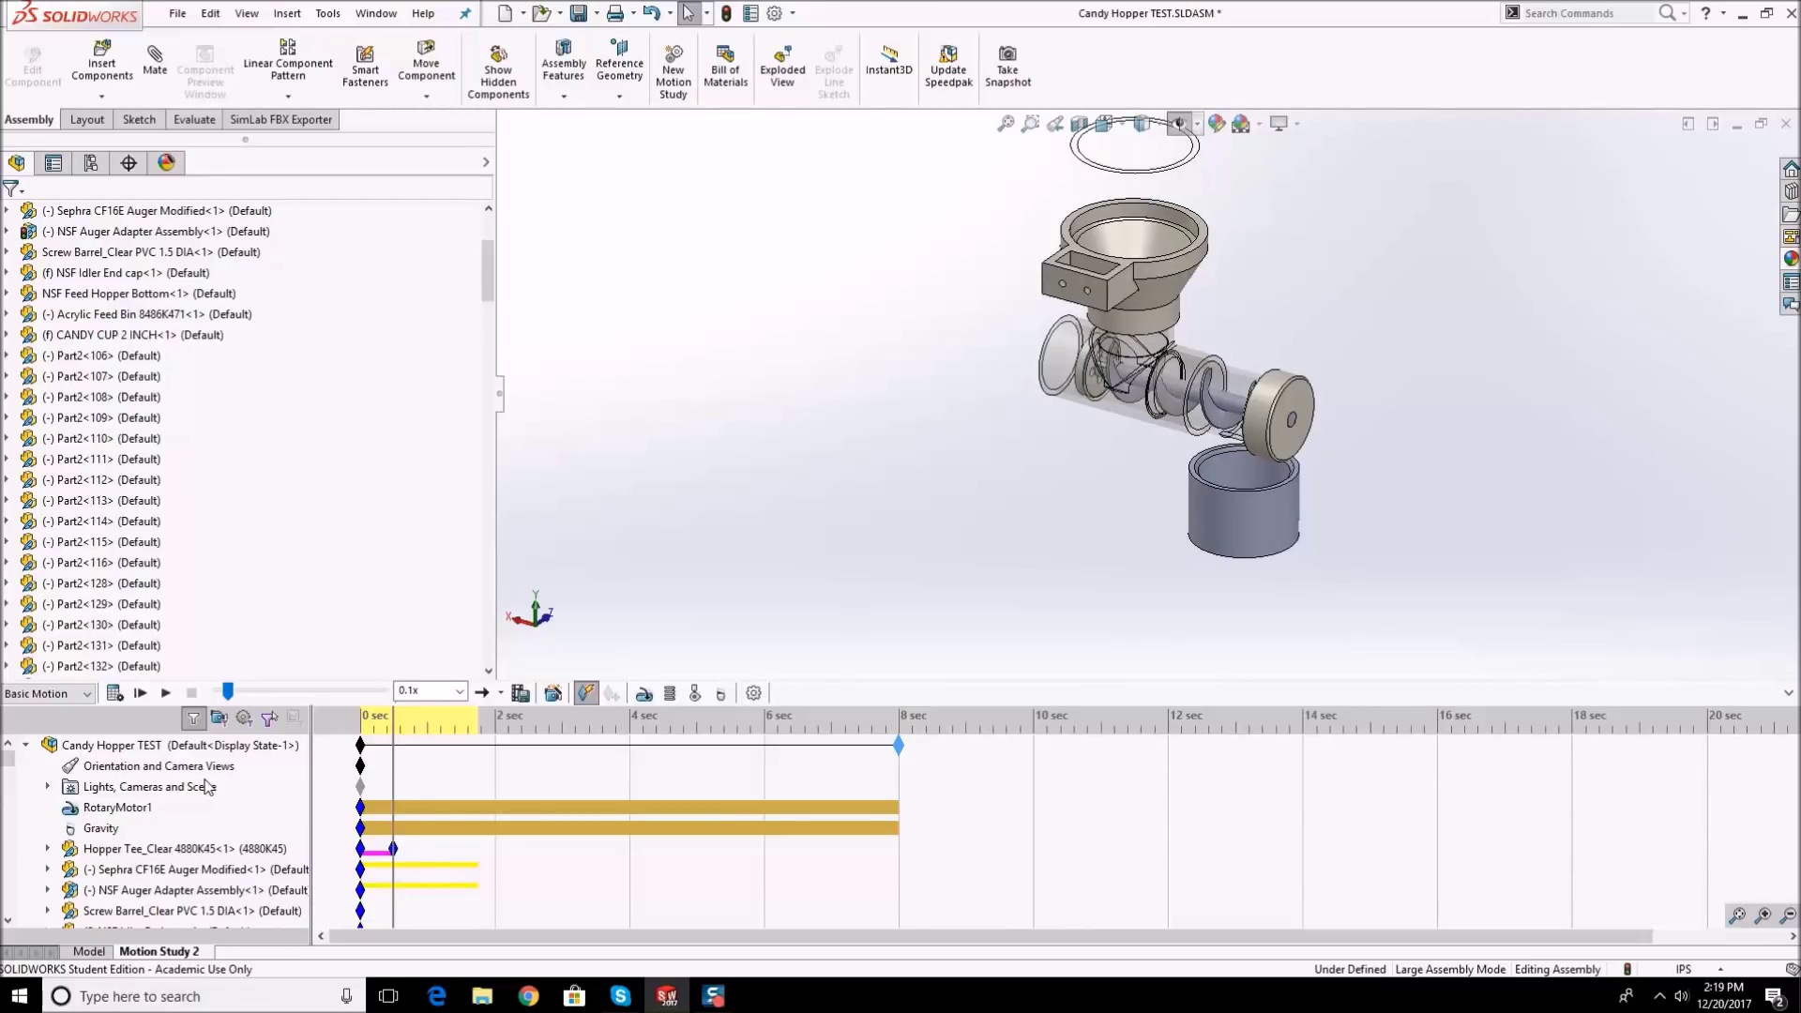
- Return the motion study time to 0 seconds
left_click_drag(232, 691, 218, 691)
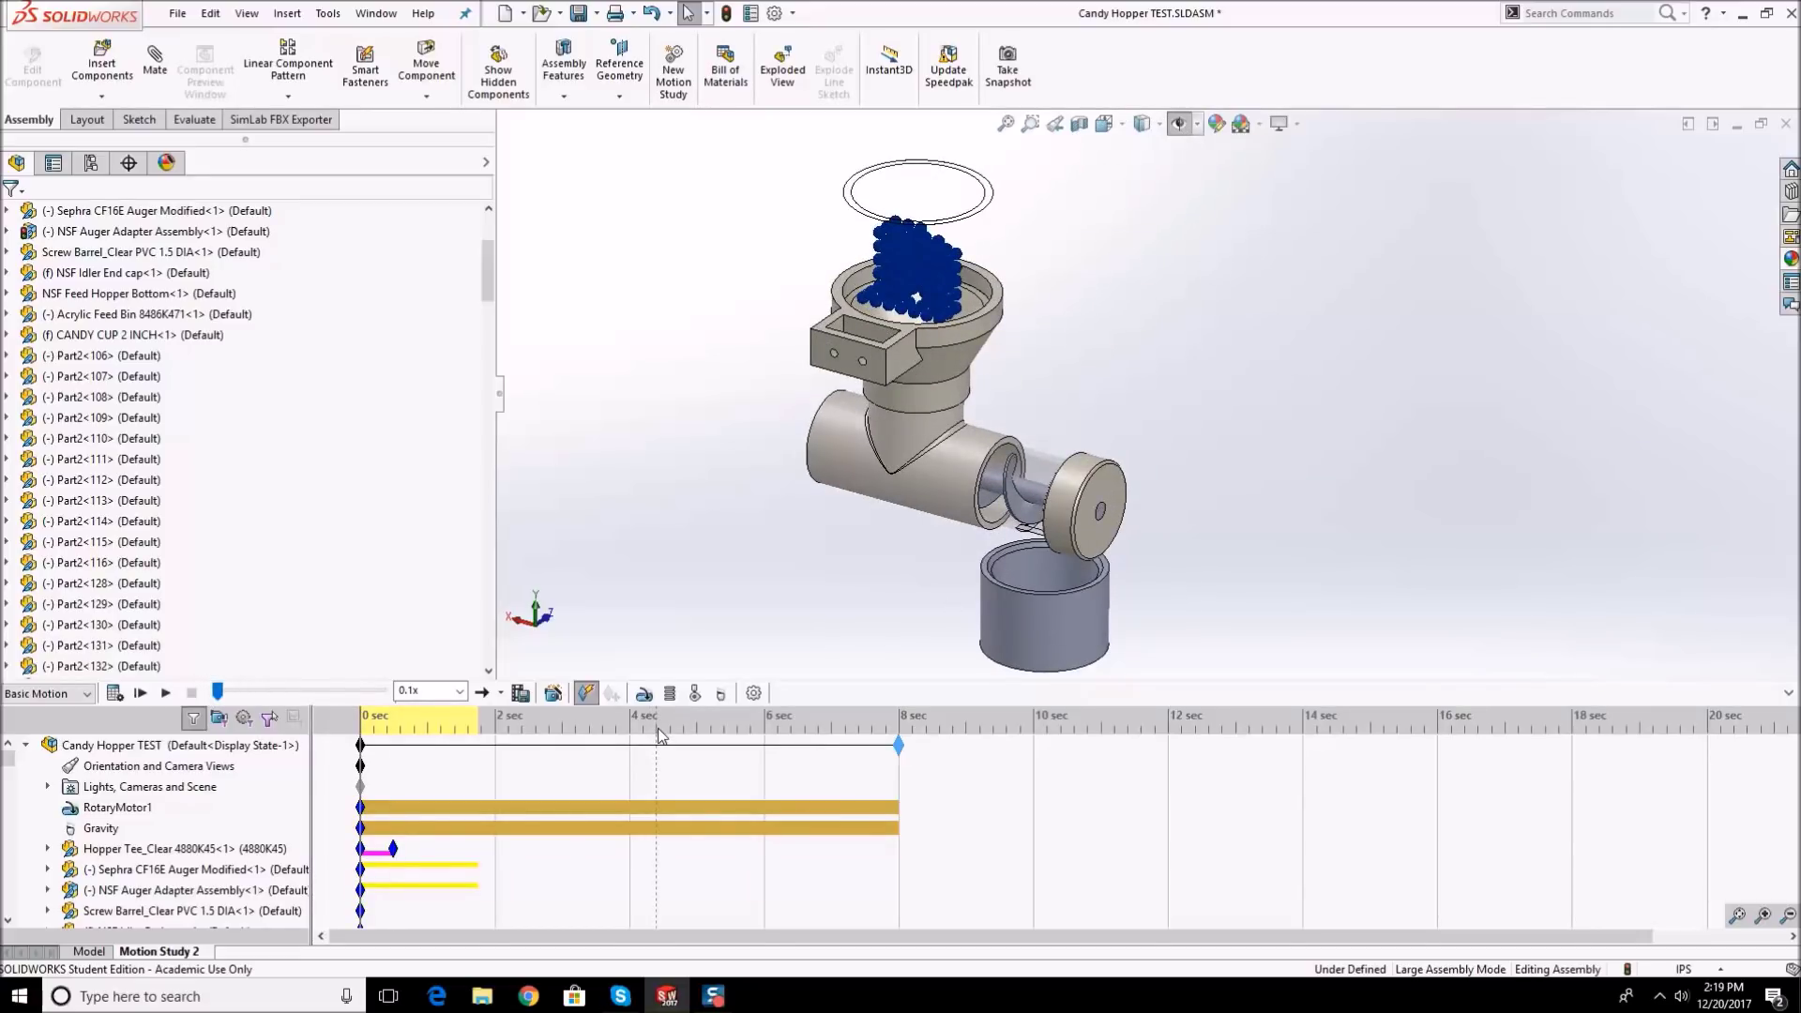
left_click(697, 694)
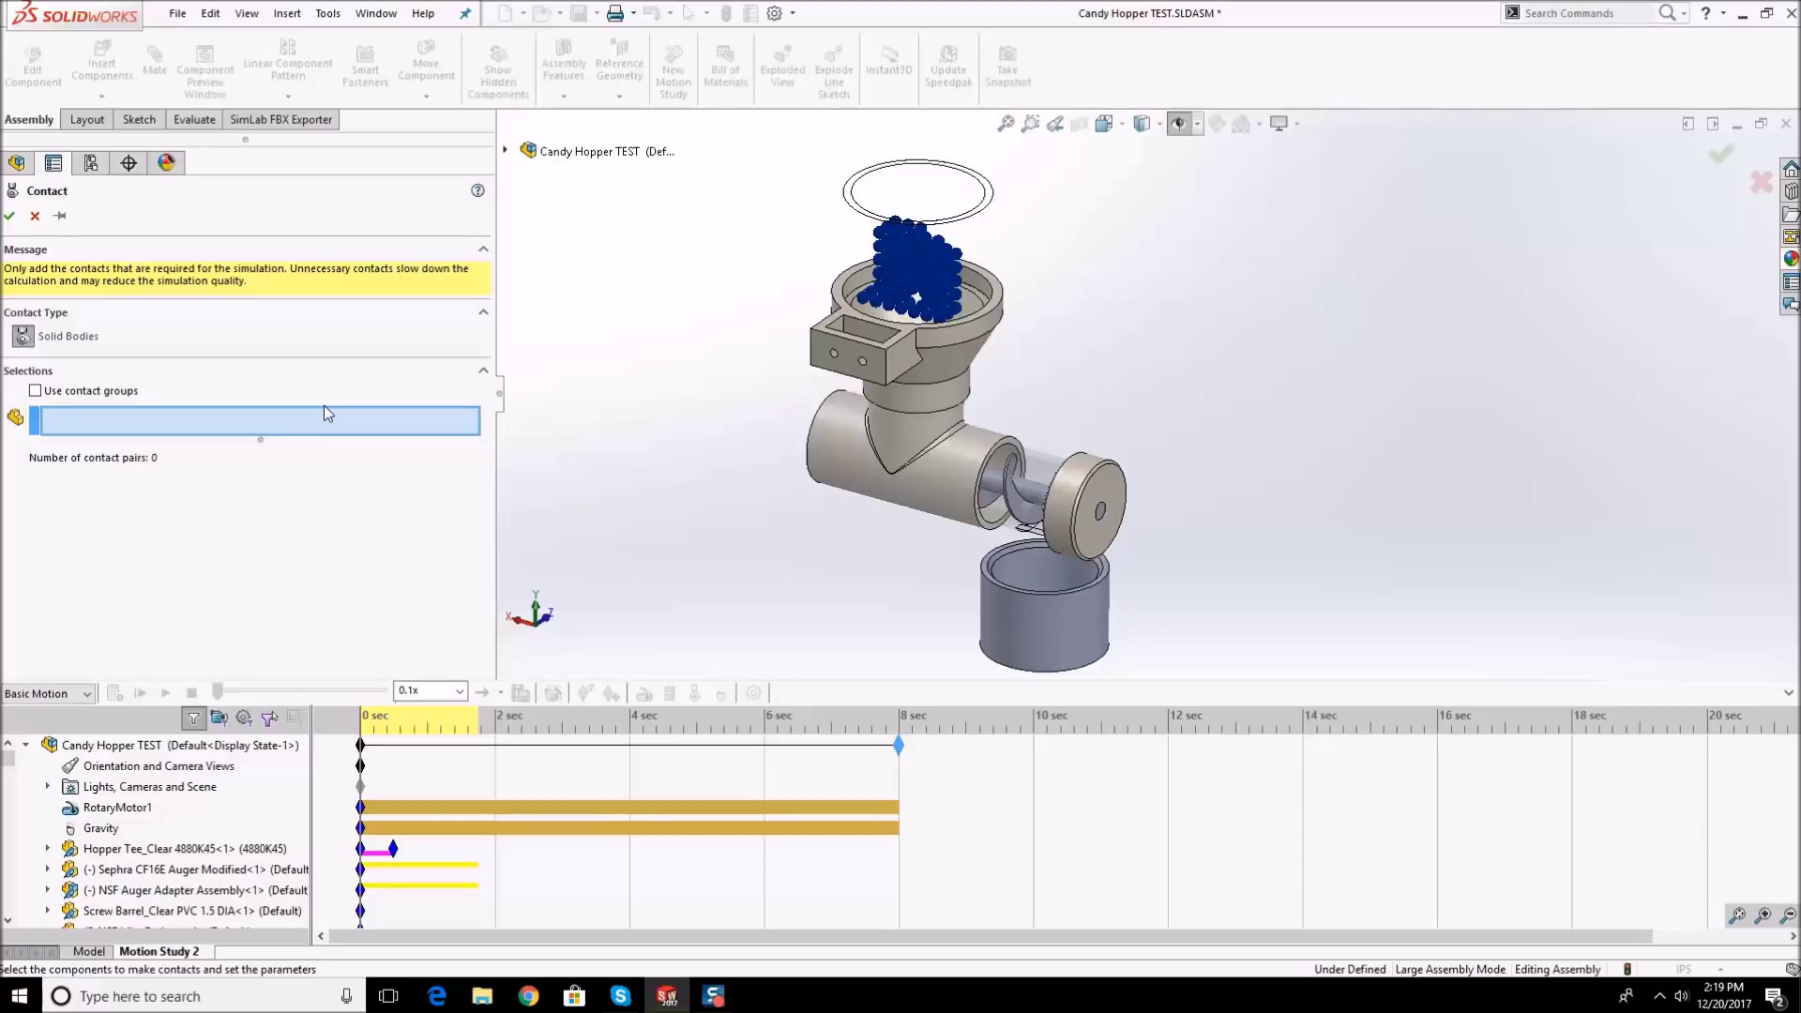
left_click(80, 395)
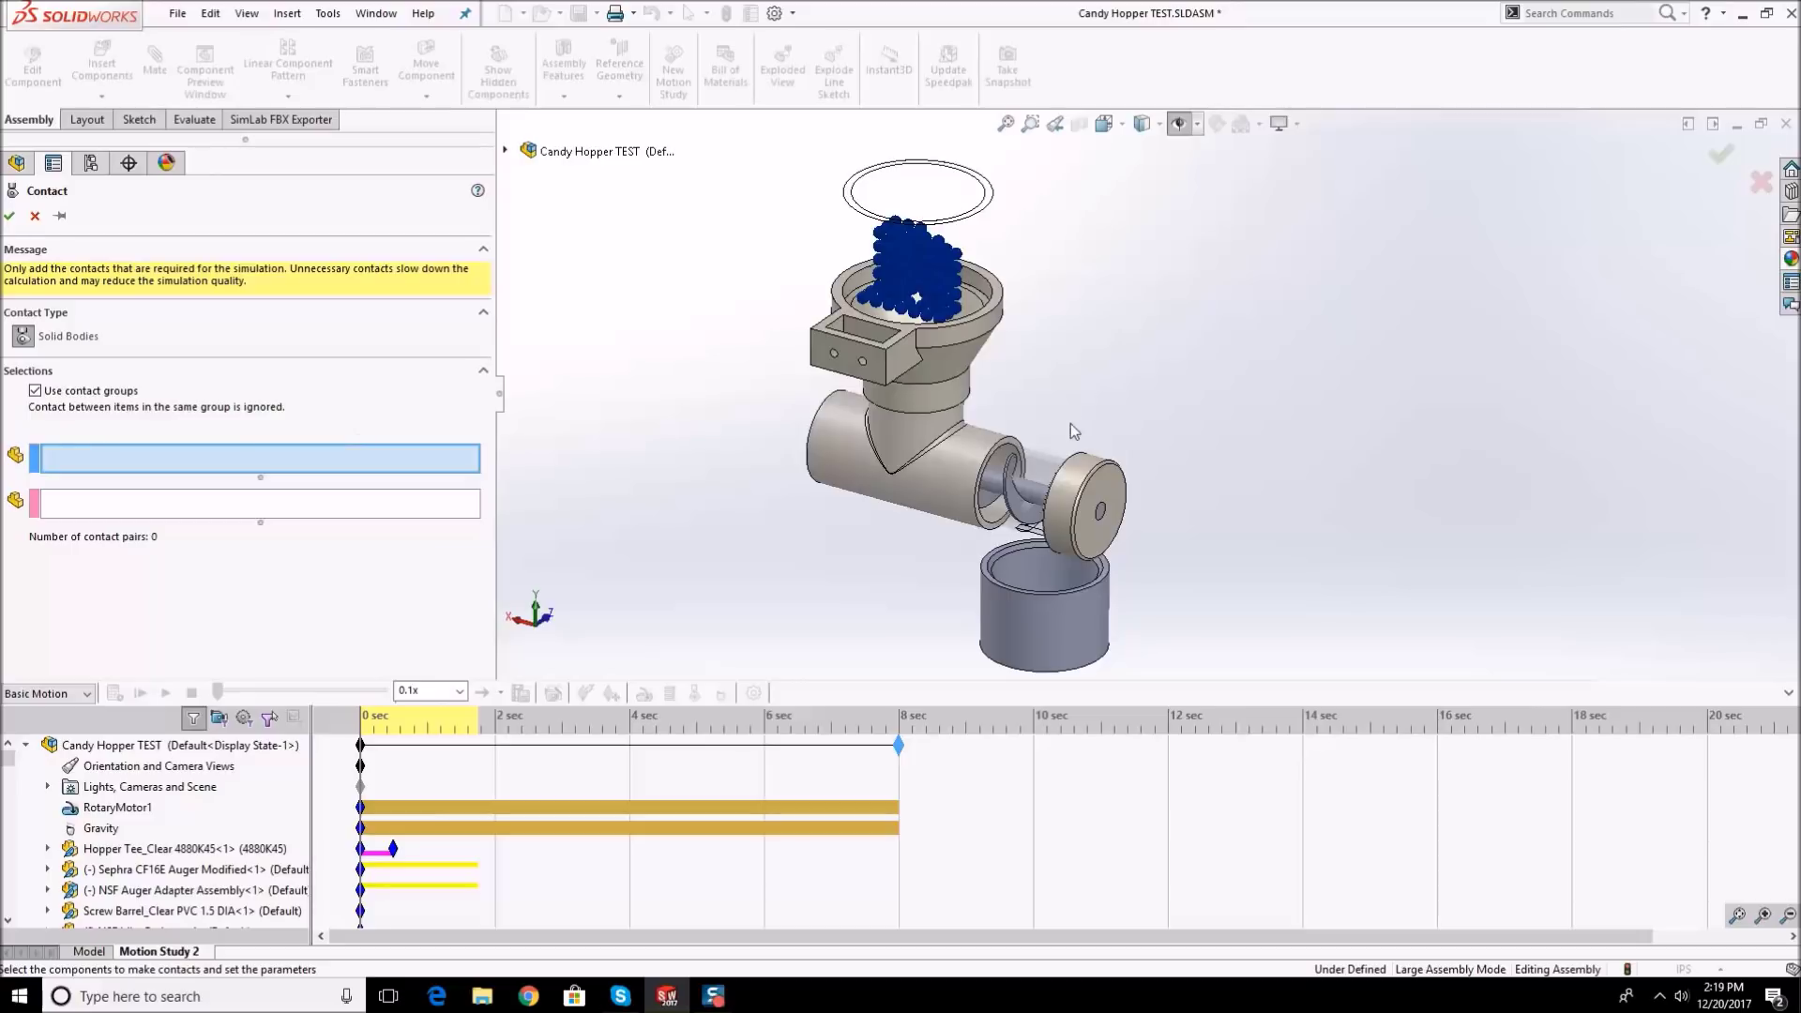
scroll(995, 495, "down", 2)
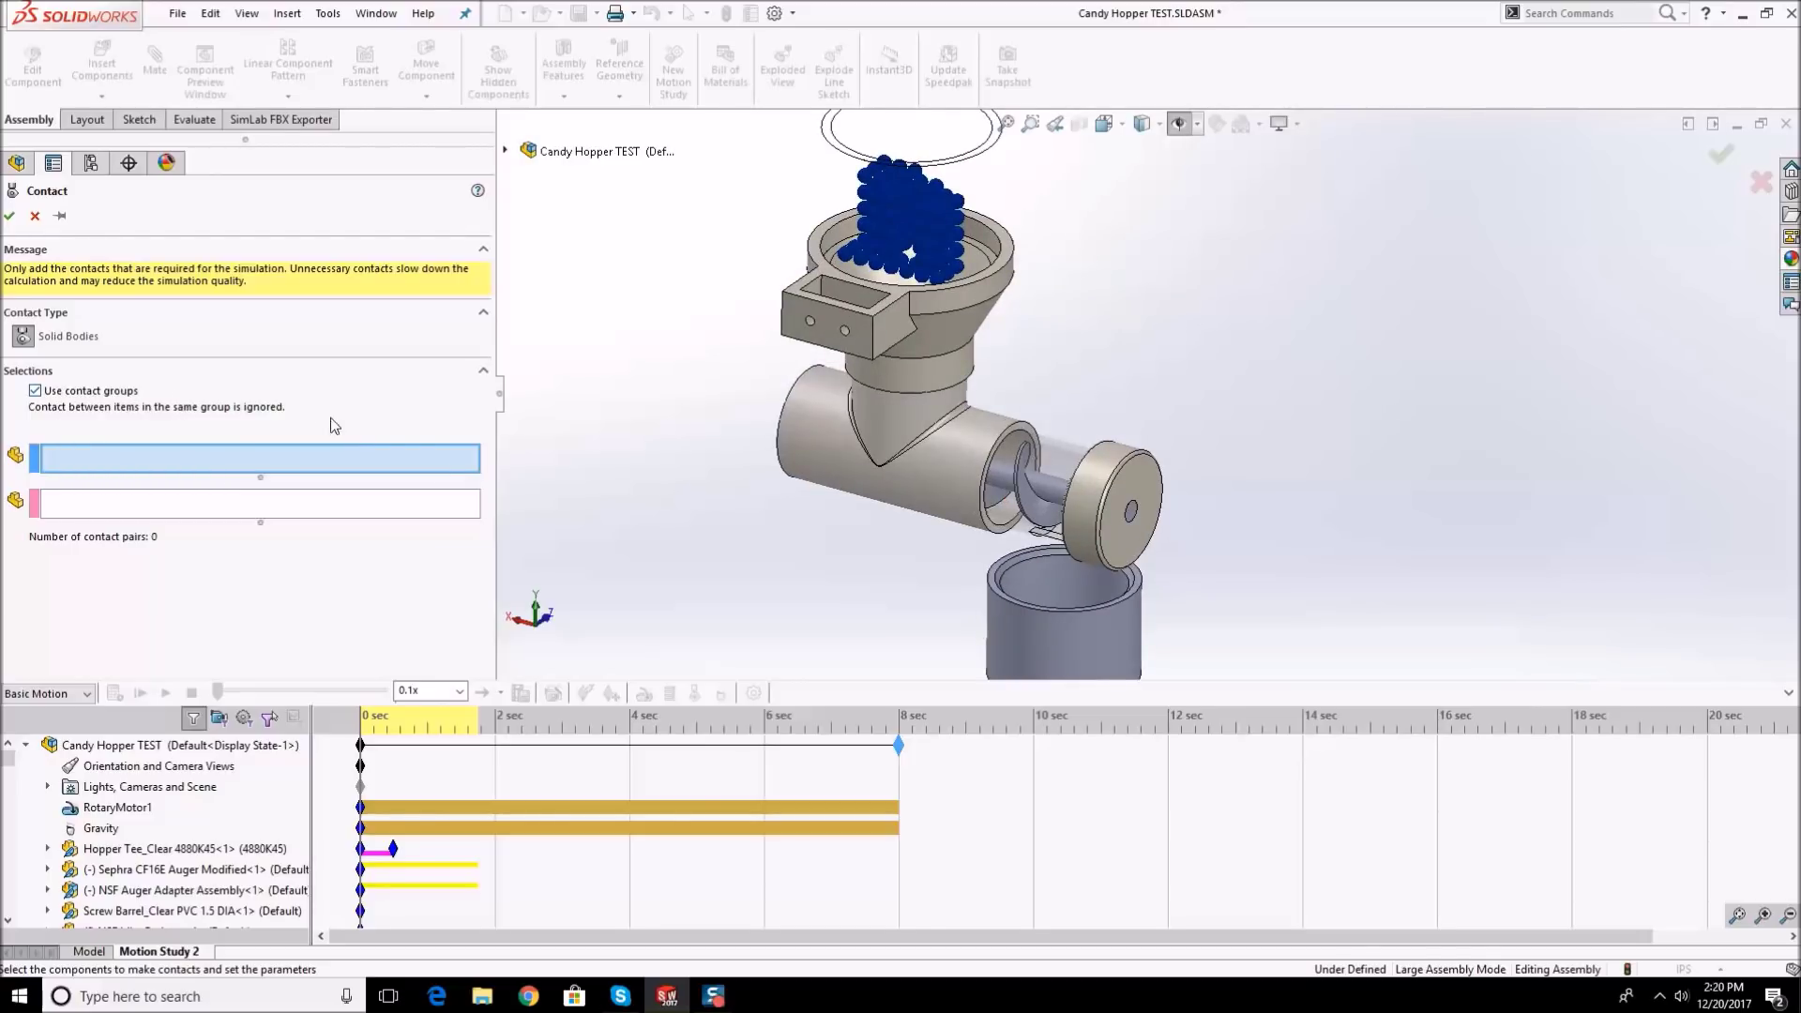
scroll(963, 473, "down", 2)
left_click(963, 473)
left_click(922, 369)
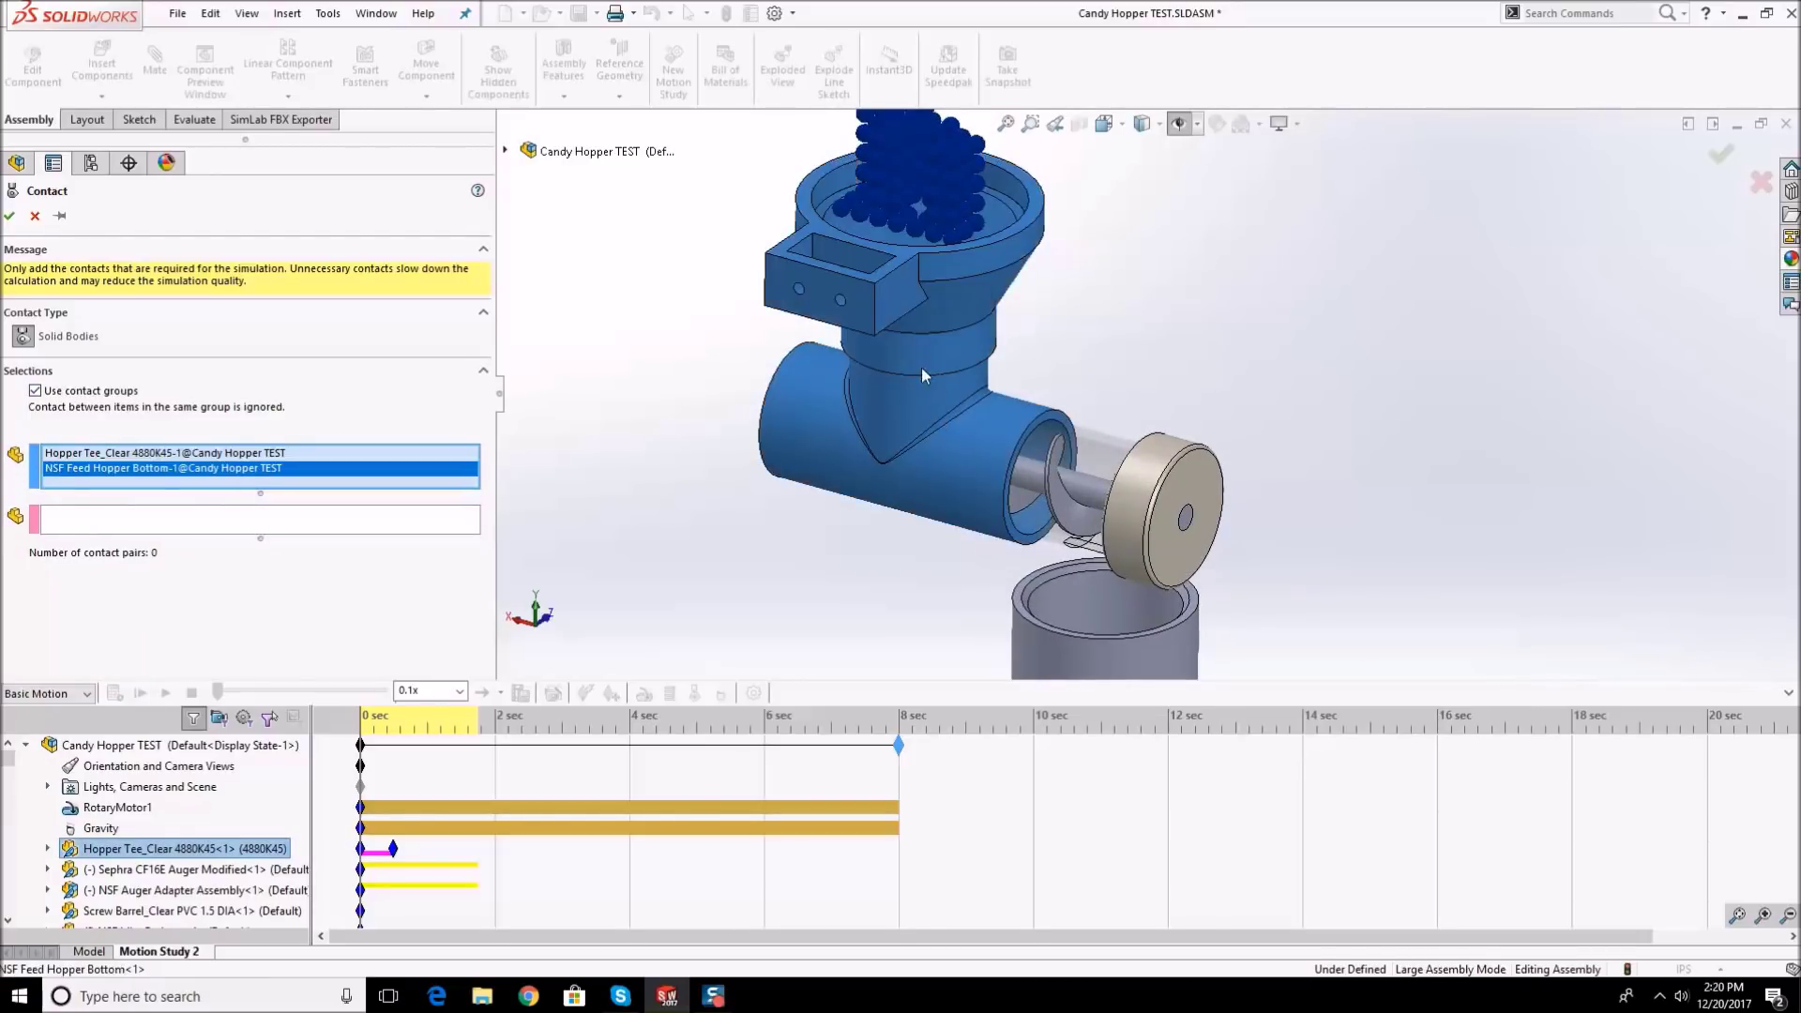
middle_click_drag(1086, 498, 1084, 375)
left_click(1133, 542)
left_click(1123, 636)
scroll(1084, 357, "down", 3)
left_click(1083, 338)
left_click(1083, 324)
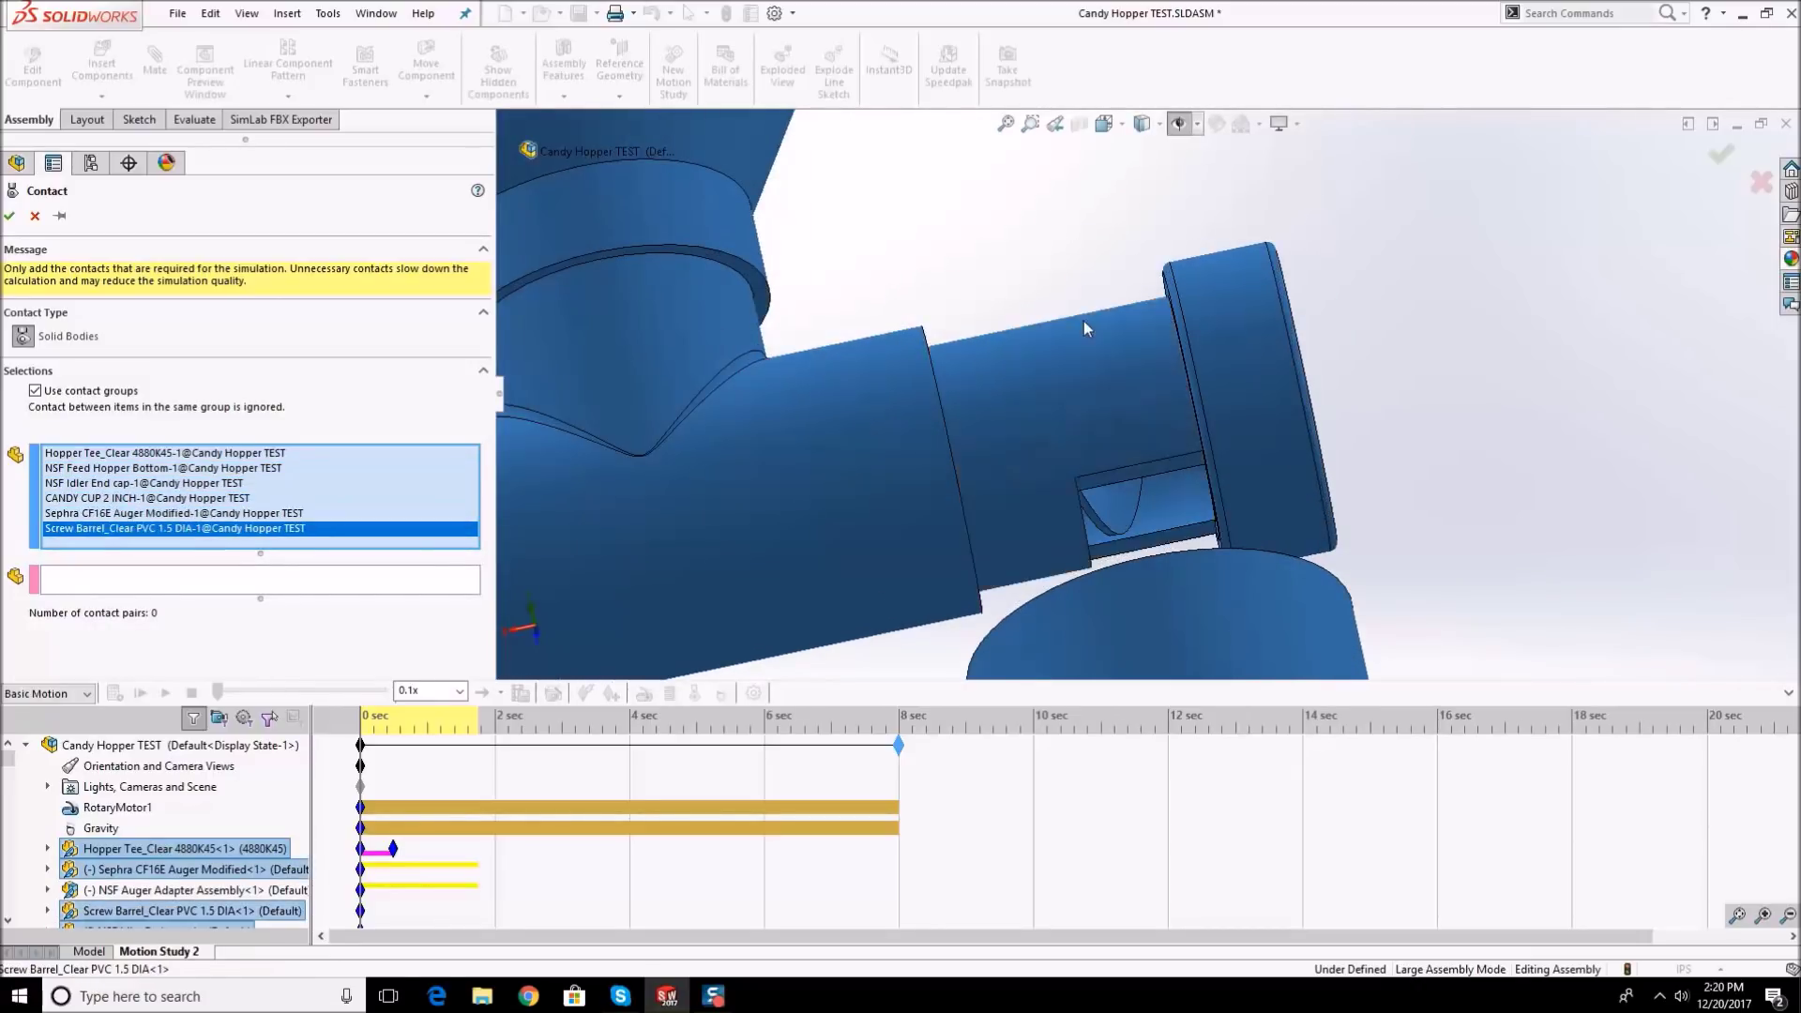
scroll(1084, 321, "up", 5)
middle_click_drag(916, 508, 768, 471)
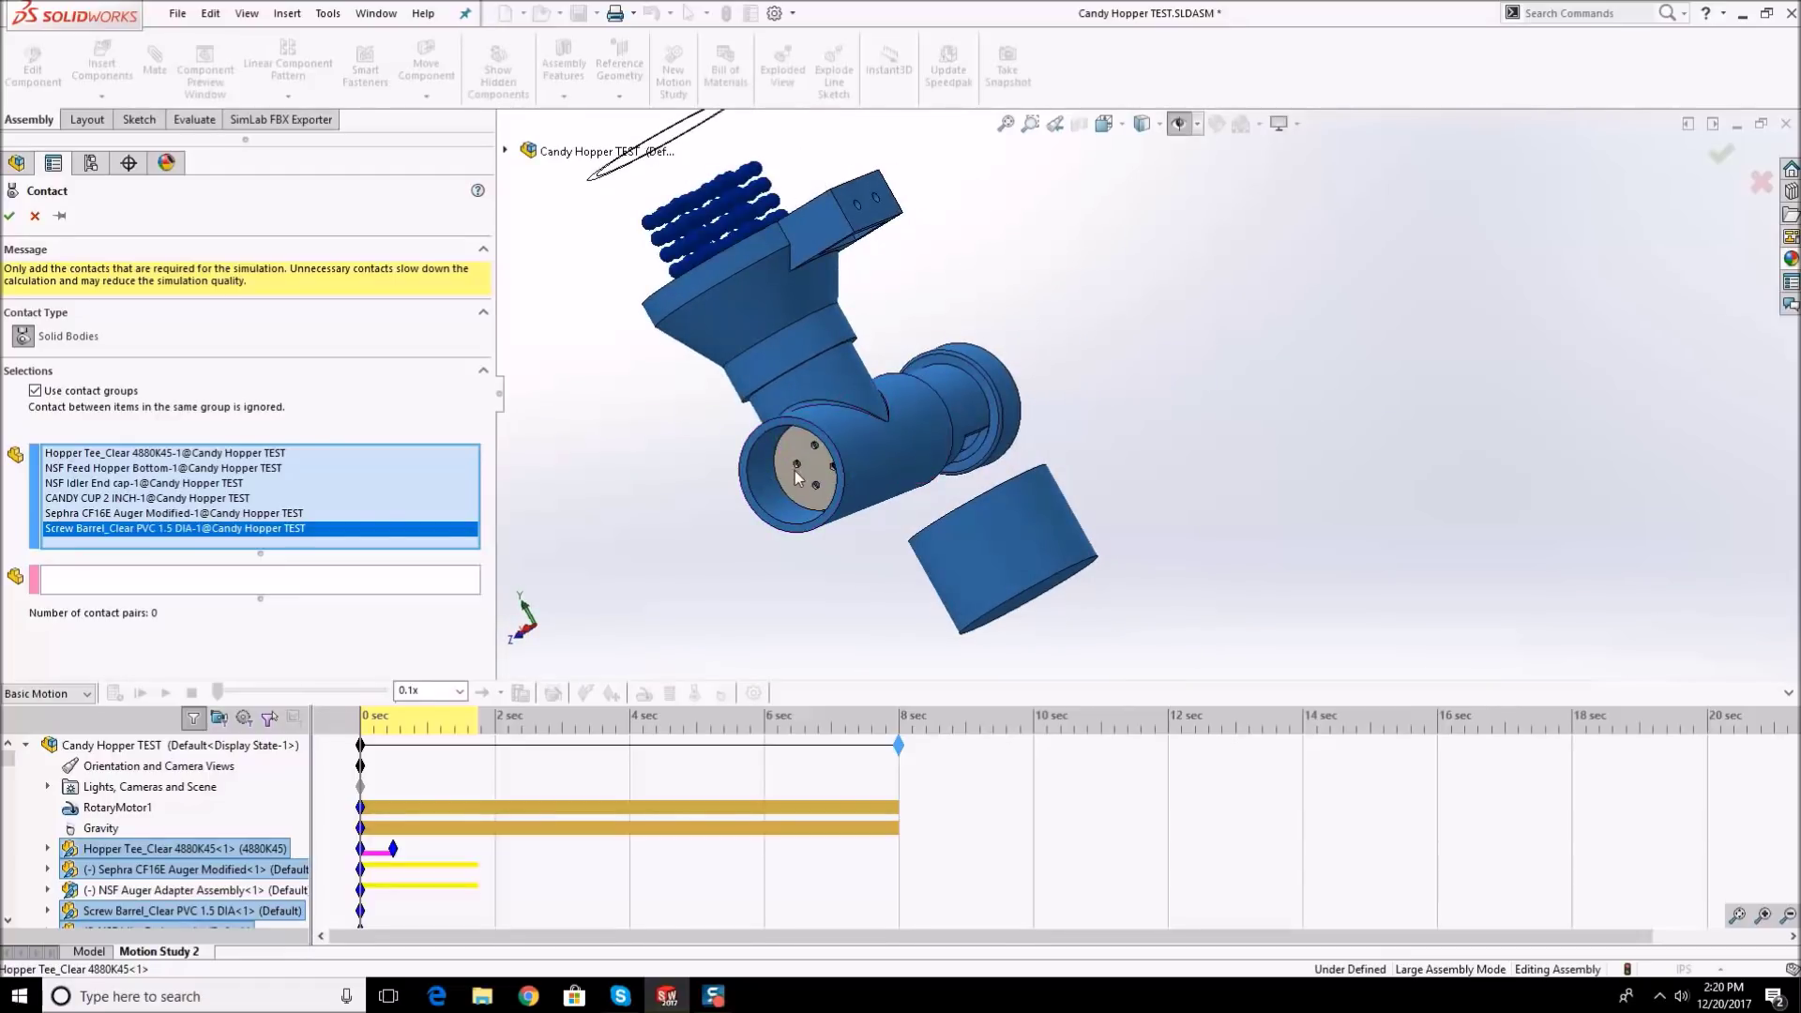
left_click(795, 476)
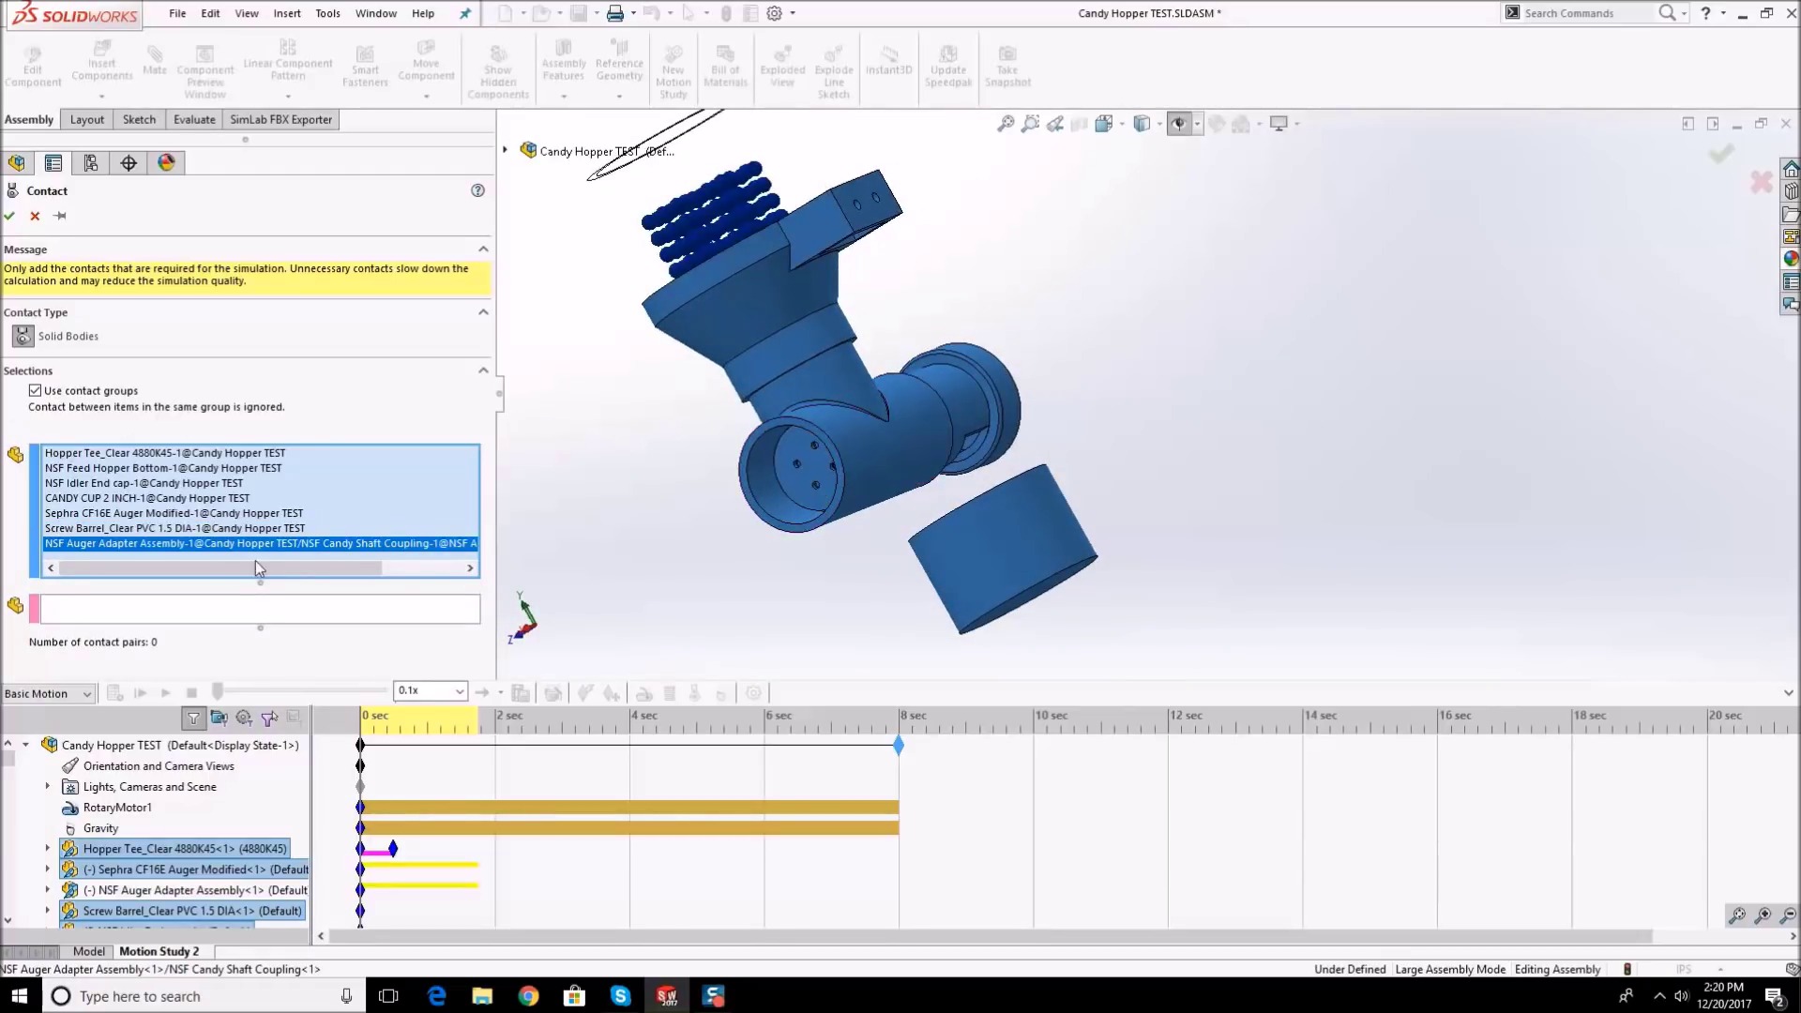
middle_click_drag(929, 526, 945, 685)
left_click(124, 615)
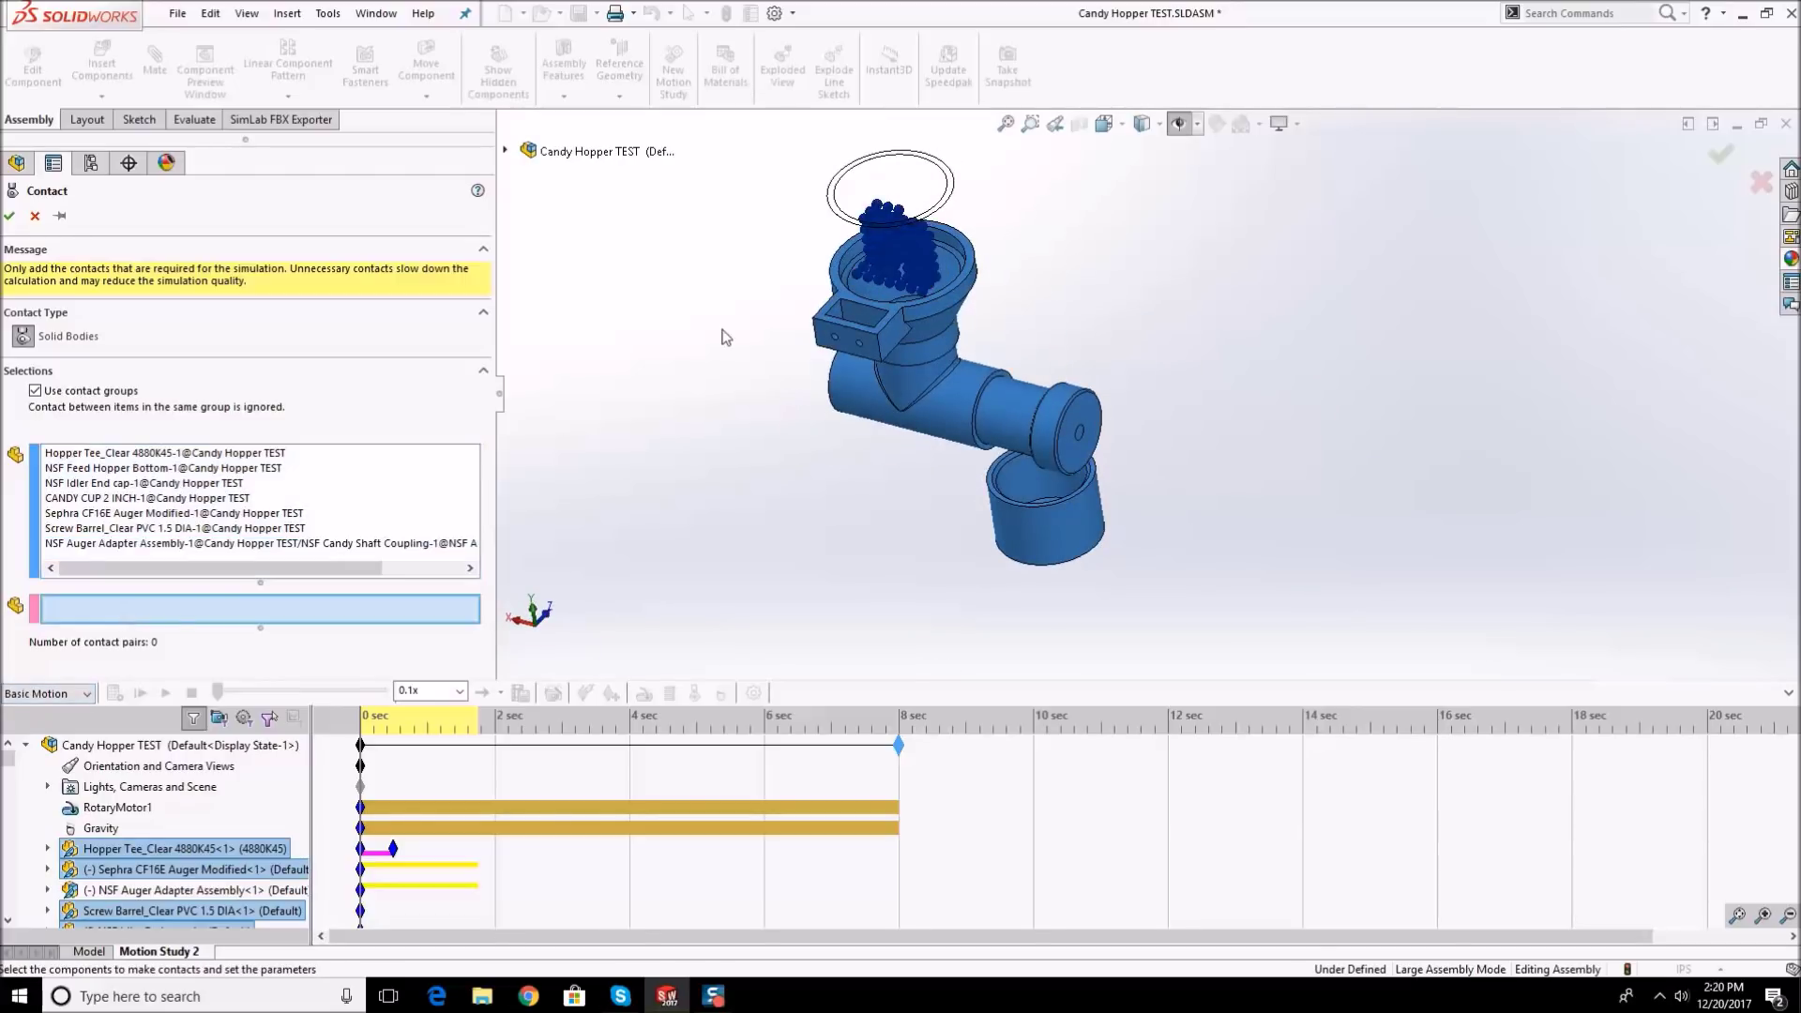
scroll(874, 179, "down", 2)
scroll(941, 273, "down", 2)
scroll(941, 273, "up", 2)
left_click_drag(880, 277, 1141, 476)
middle_click_drag(1139, 469, 1109, 317)
left_click_drag(871, 201, 1269, 551)
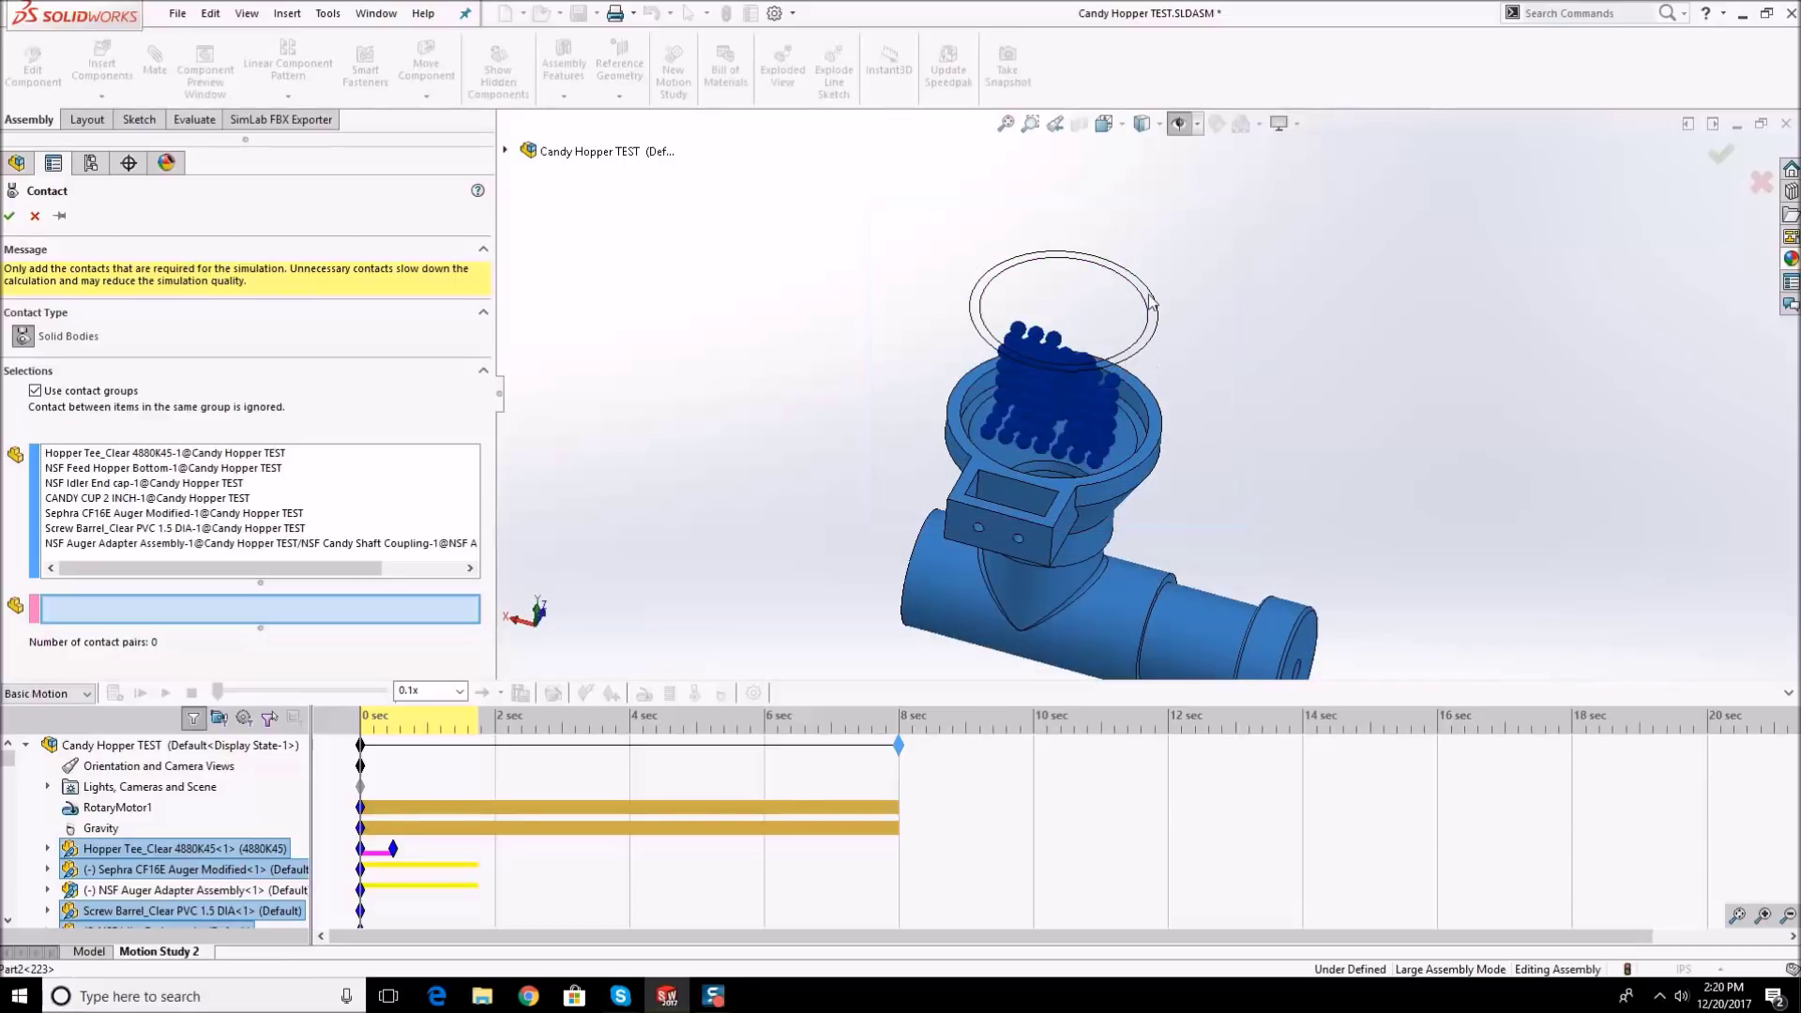
middle_click_drag(1152, 301, 1152, 504)
left_click_drag(920, 189, 1167, 448)
middle_click_drag(1137, 351, 1070, 258)
scroll(1079, 271, "up", 2)
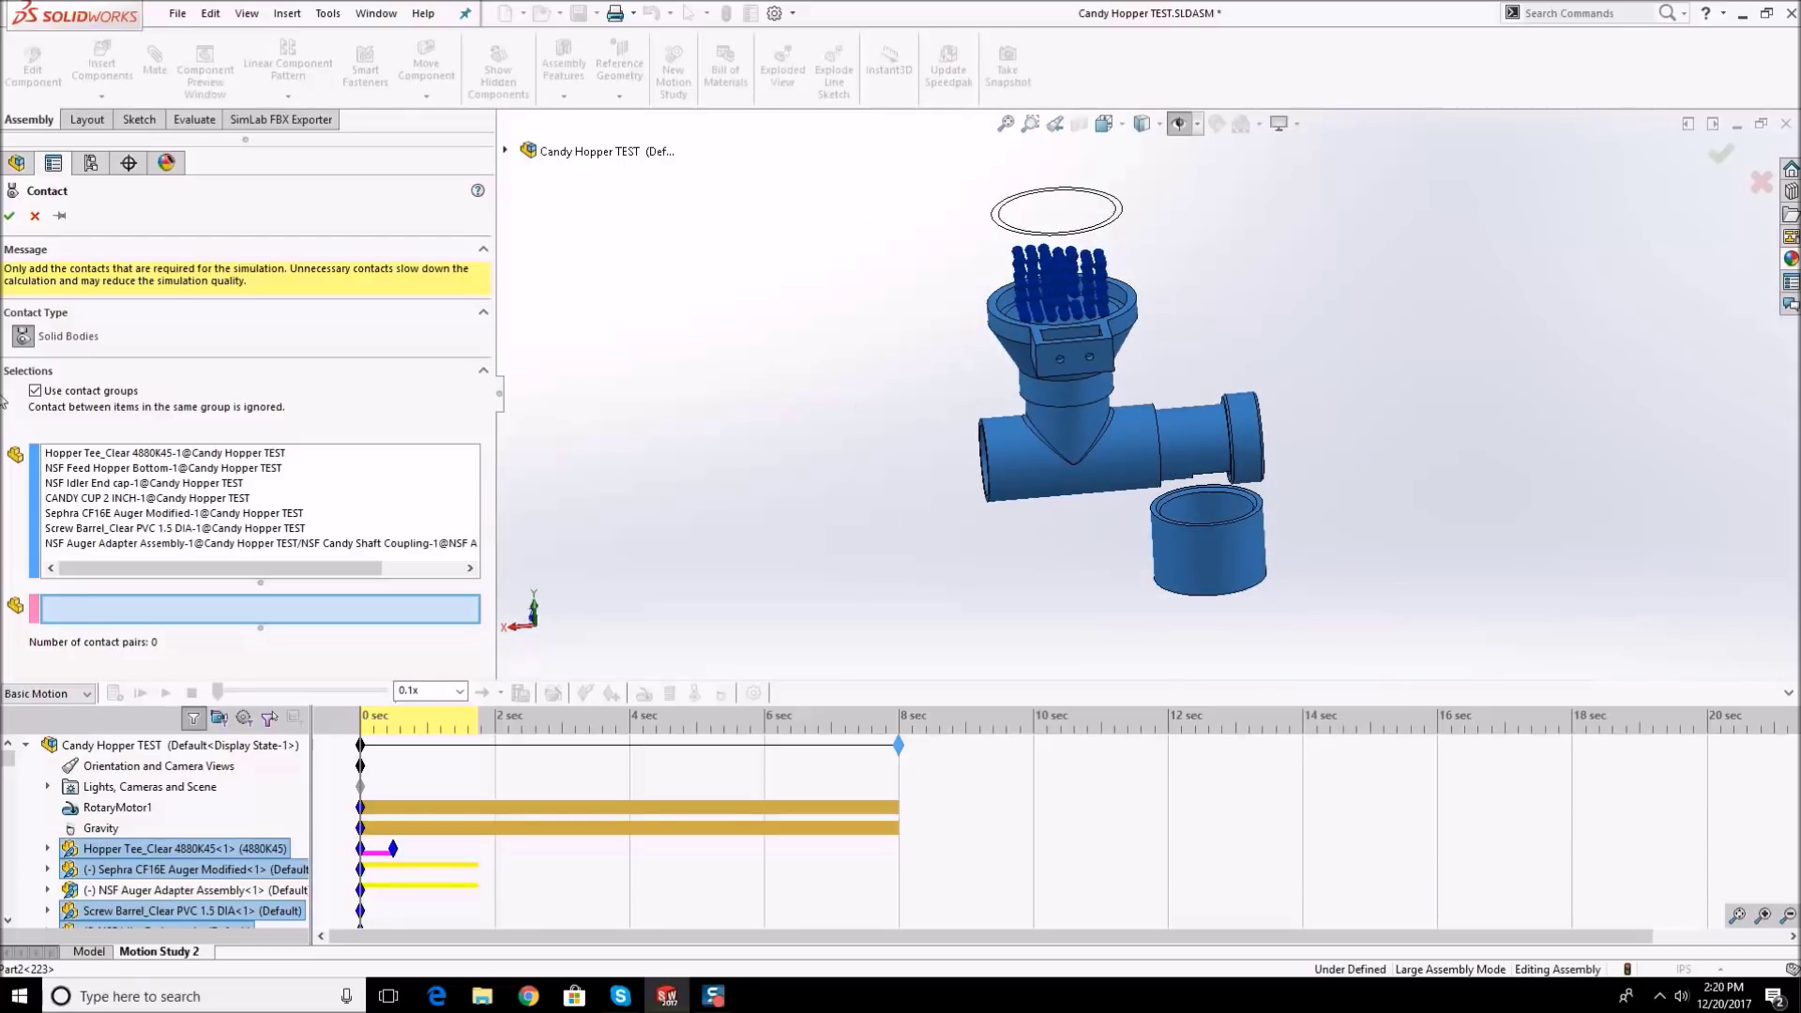
scroll(1067, 372, "down", 2)
key("Escape")
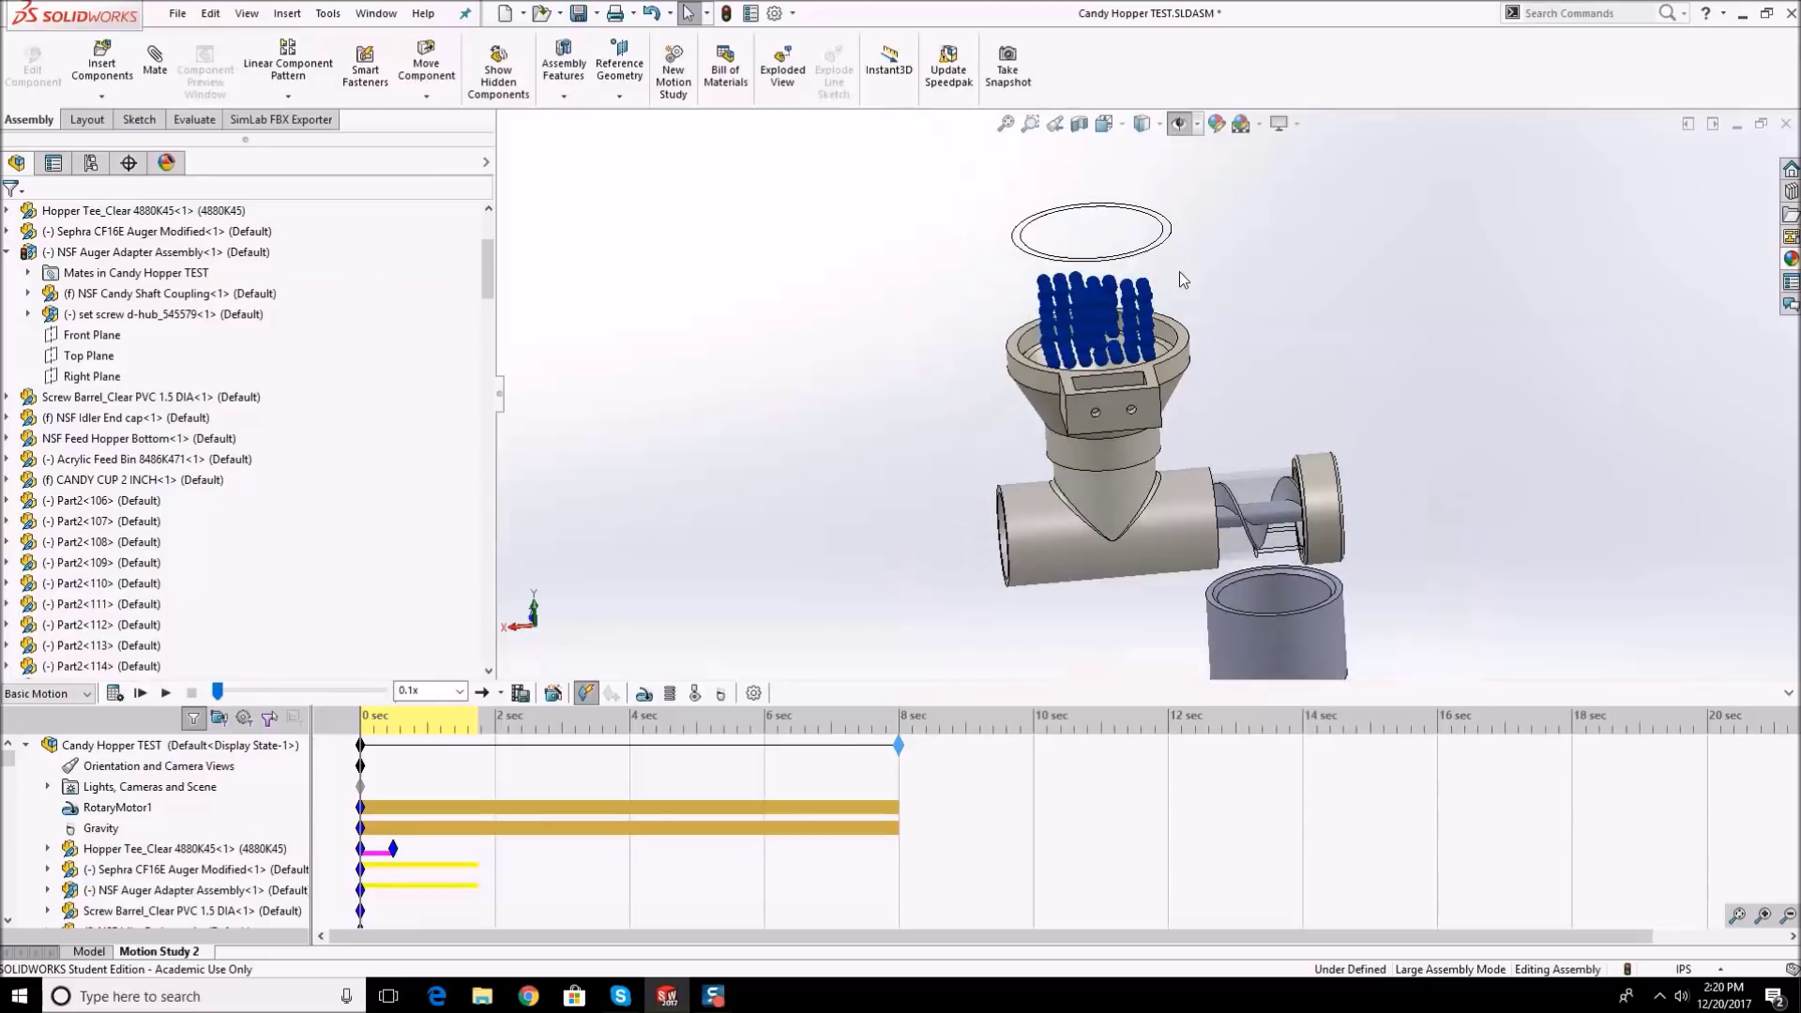
- Hide the Acrylic Feed Bin component above the hopper so the candy spheres can be selected
right_click(1163, 256)
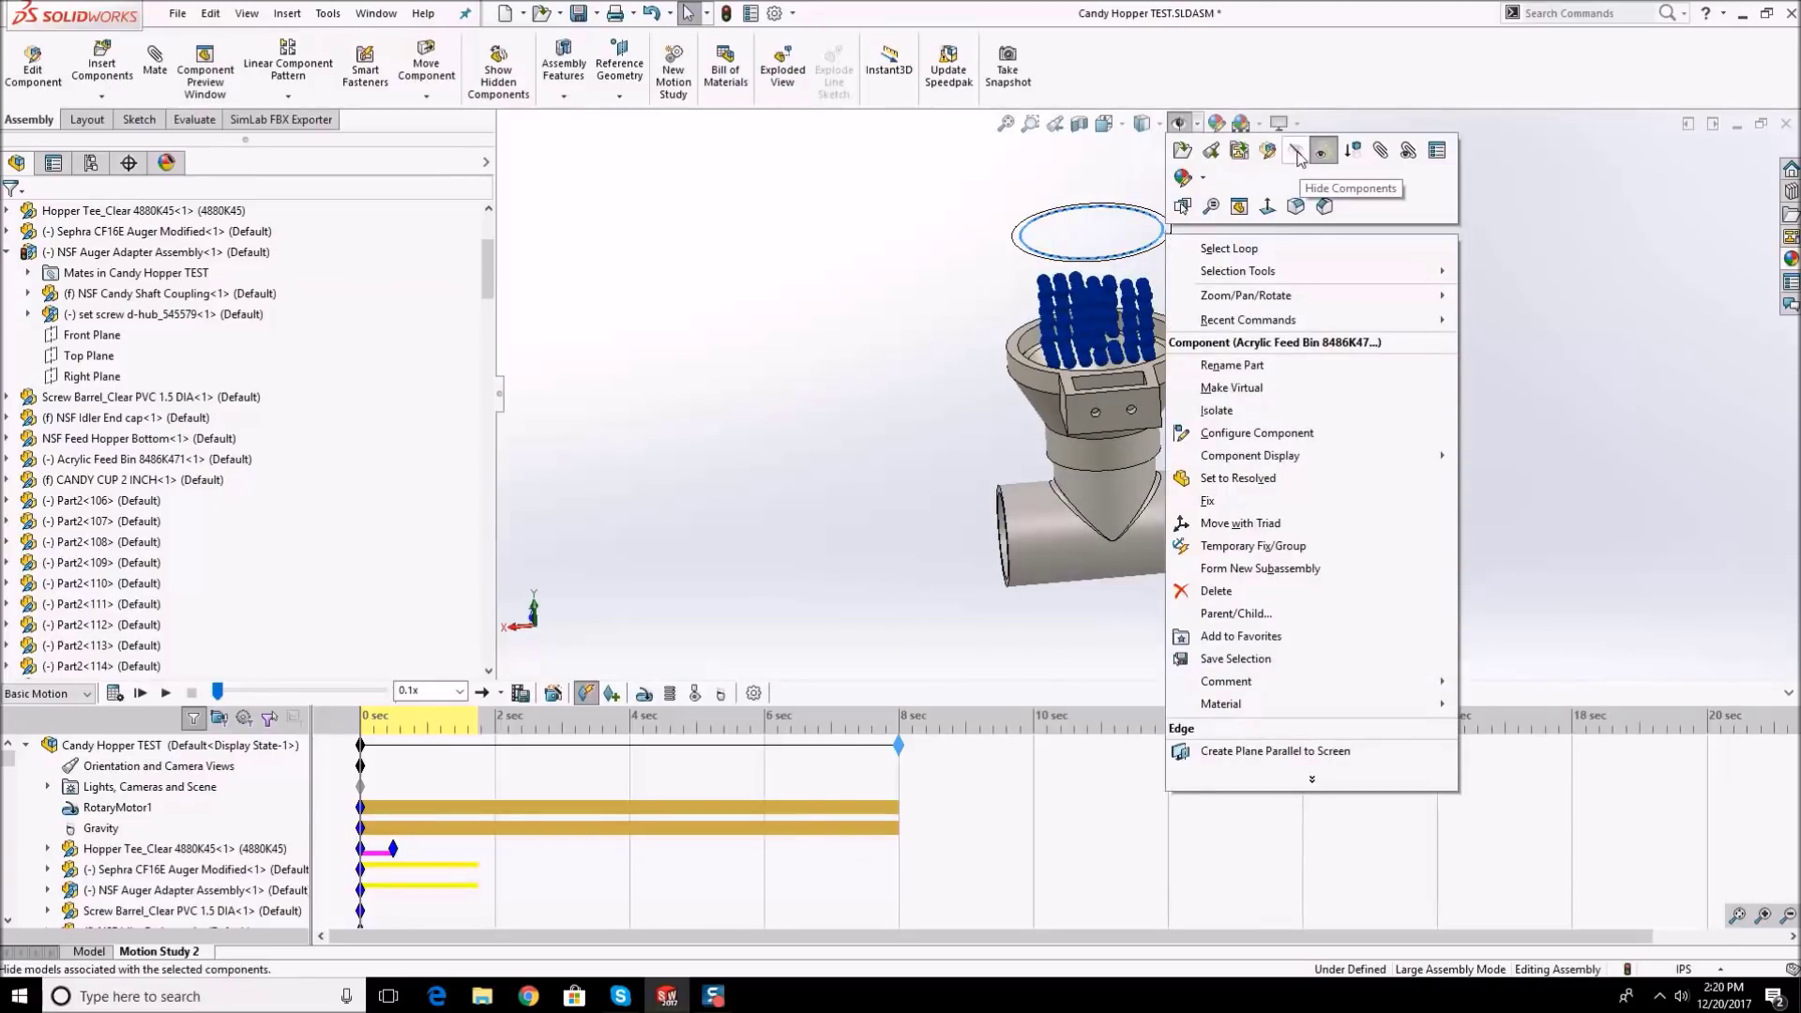
key("Escape")
left_click(1190, 273)
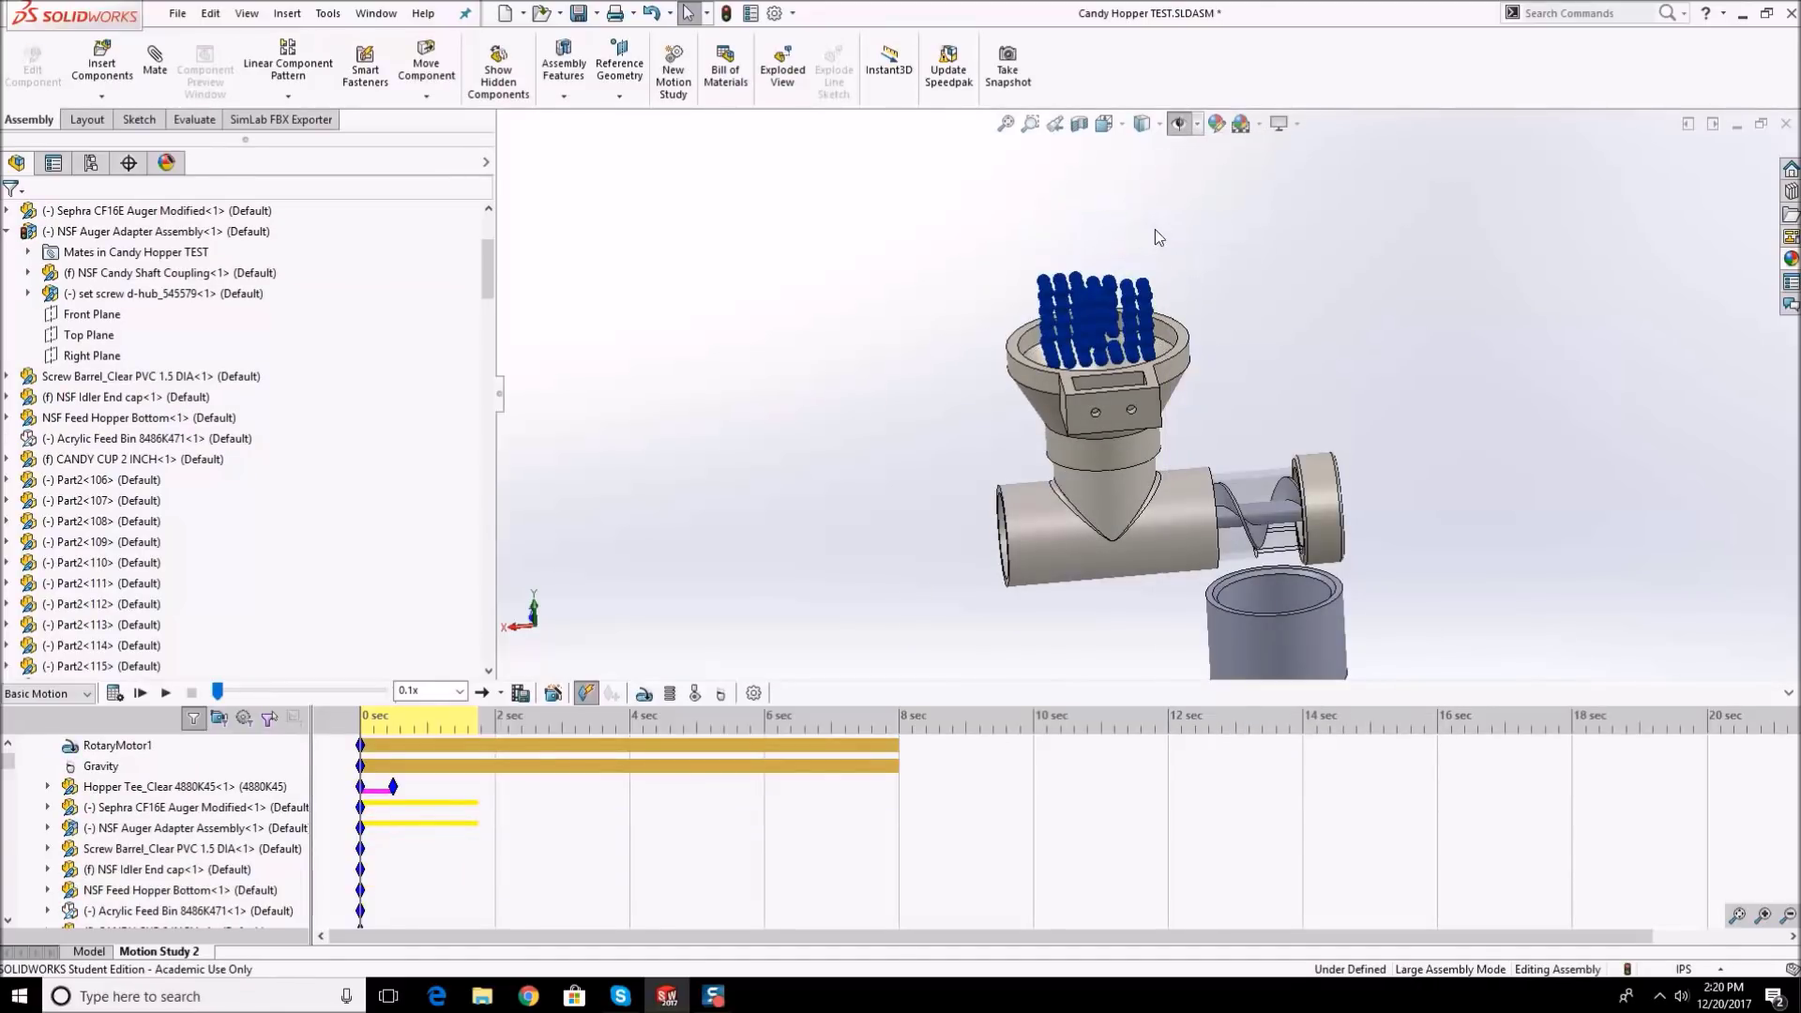
- Start a solid body contact with contact groups and select all the Part2 candy spheres as the first group
scroll(1153, 316, "up", 1)
middle_click_drag(1155, 325, 1107, 339)
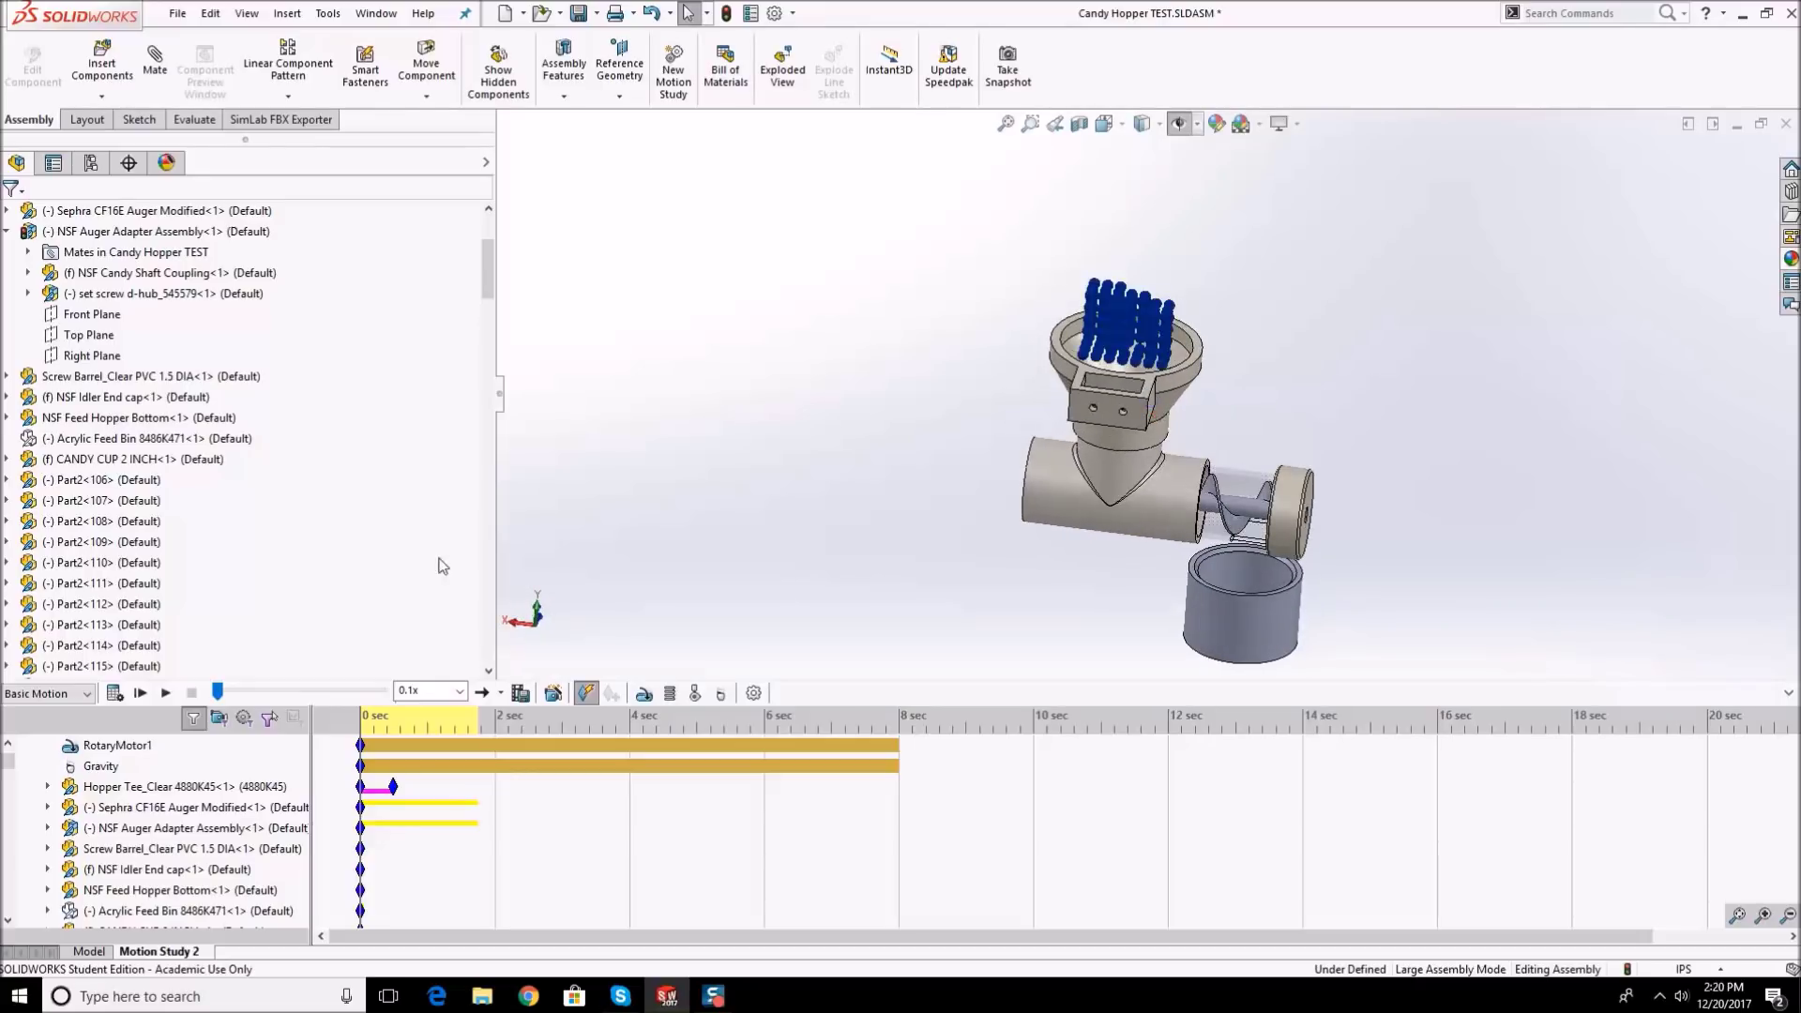
left_click(689, 696)
left_click(35, 390)
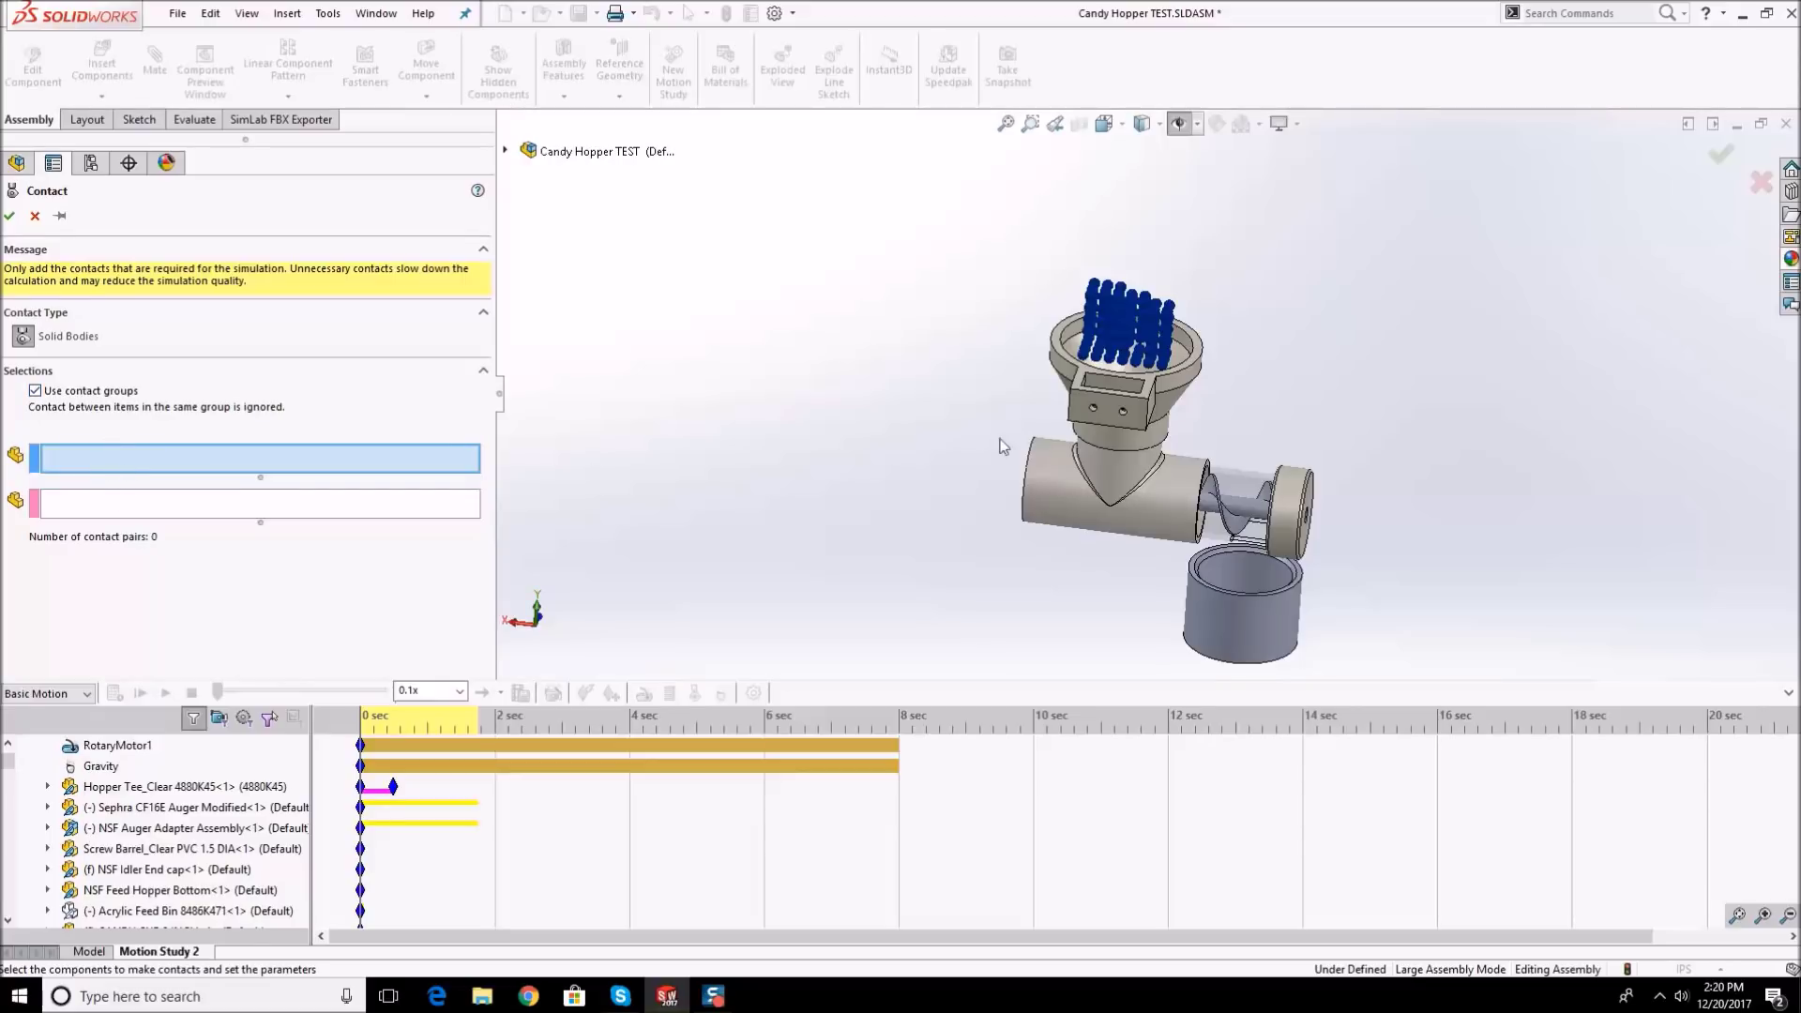
scroll(1165, 355, "down", 2)
left_click_drag(982, 212, 1265, 403)
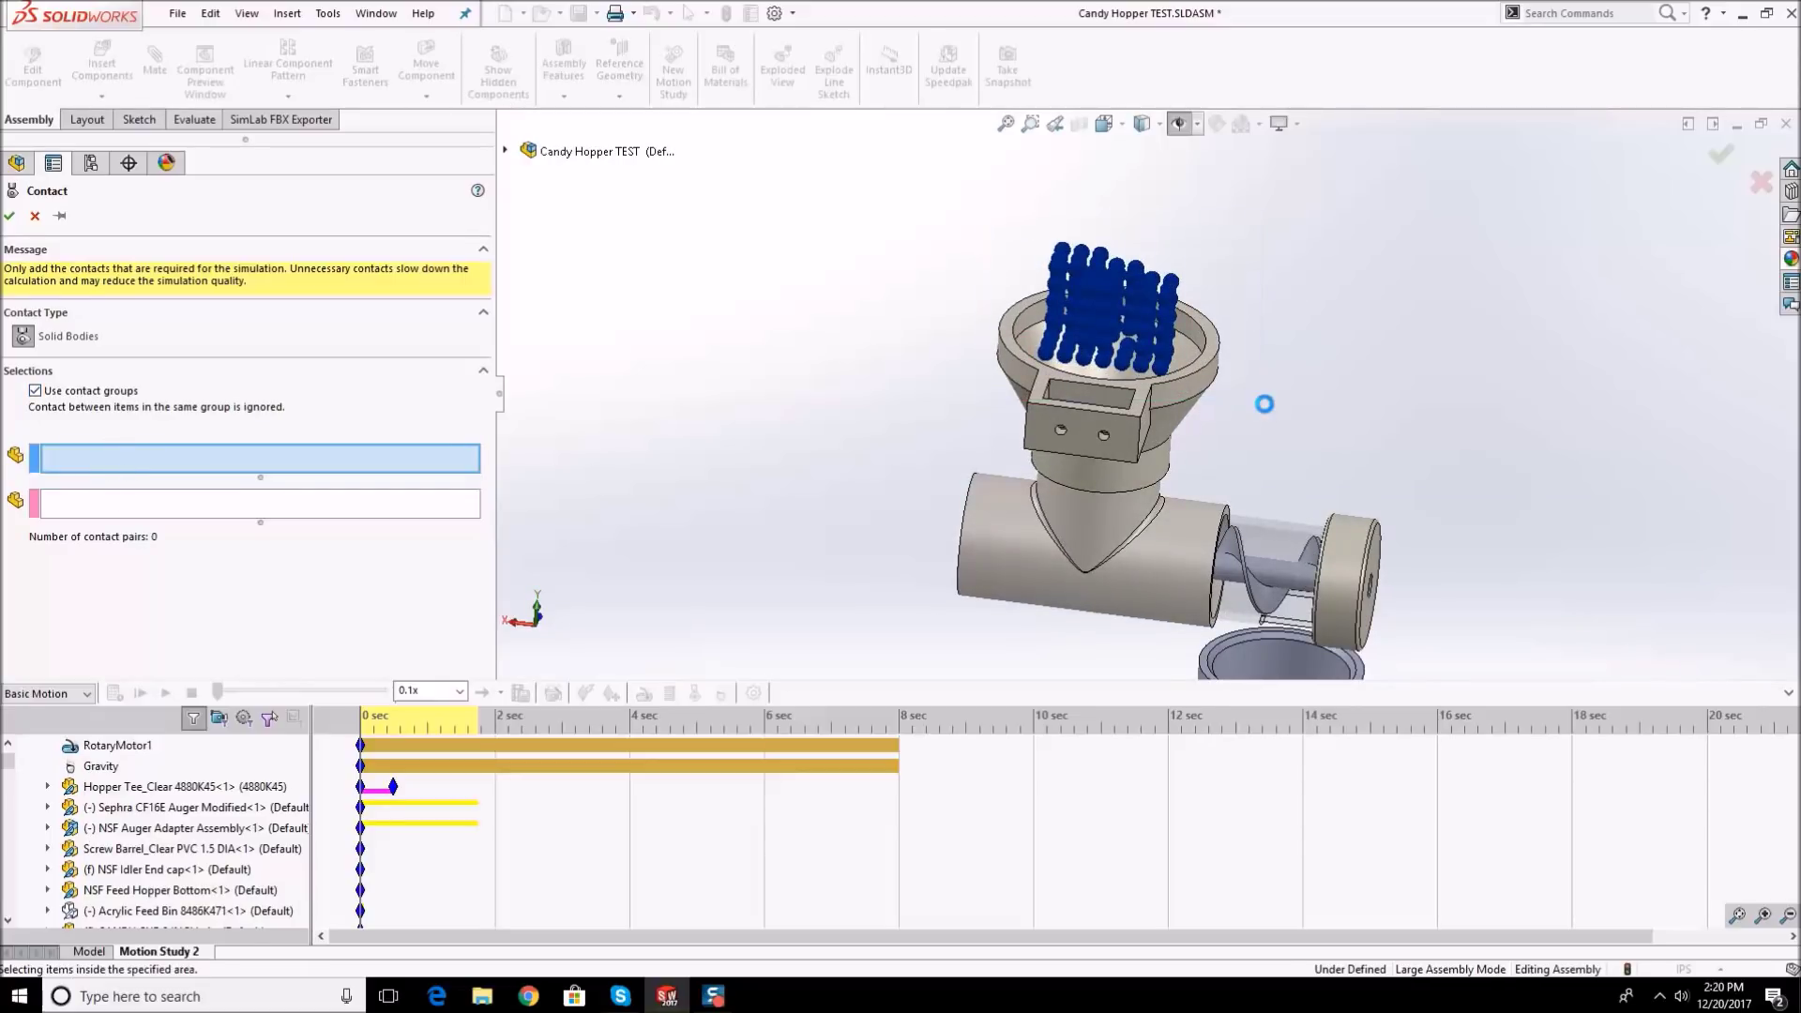
middle_click_drag(1223, 334, 350, 557)
left_click_drag(454, 485, 465, 697)
scroll(487, 581, "down", 3)
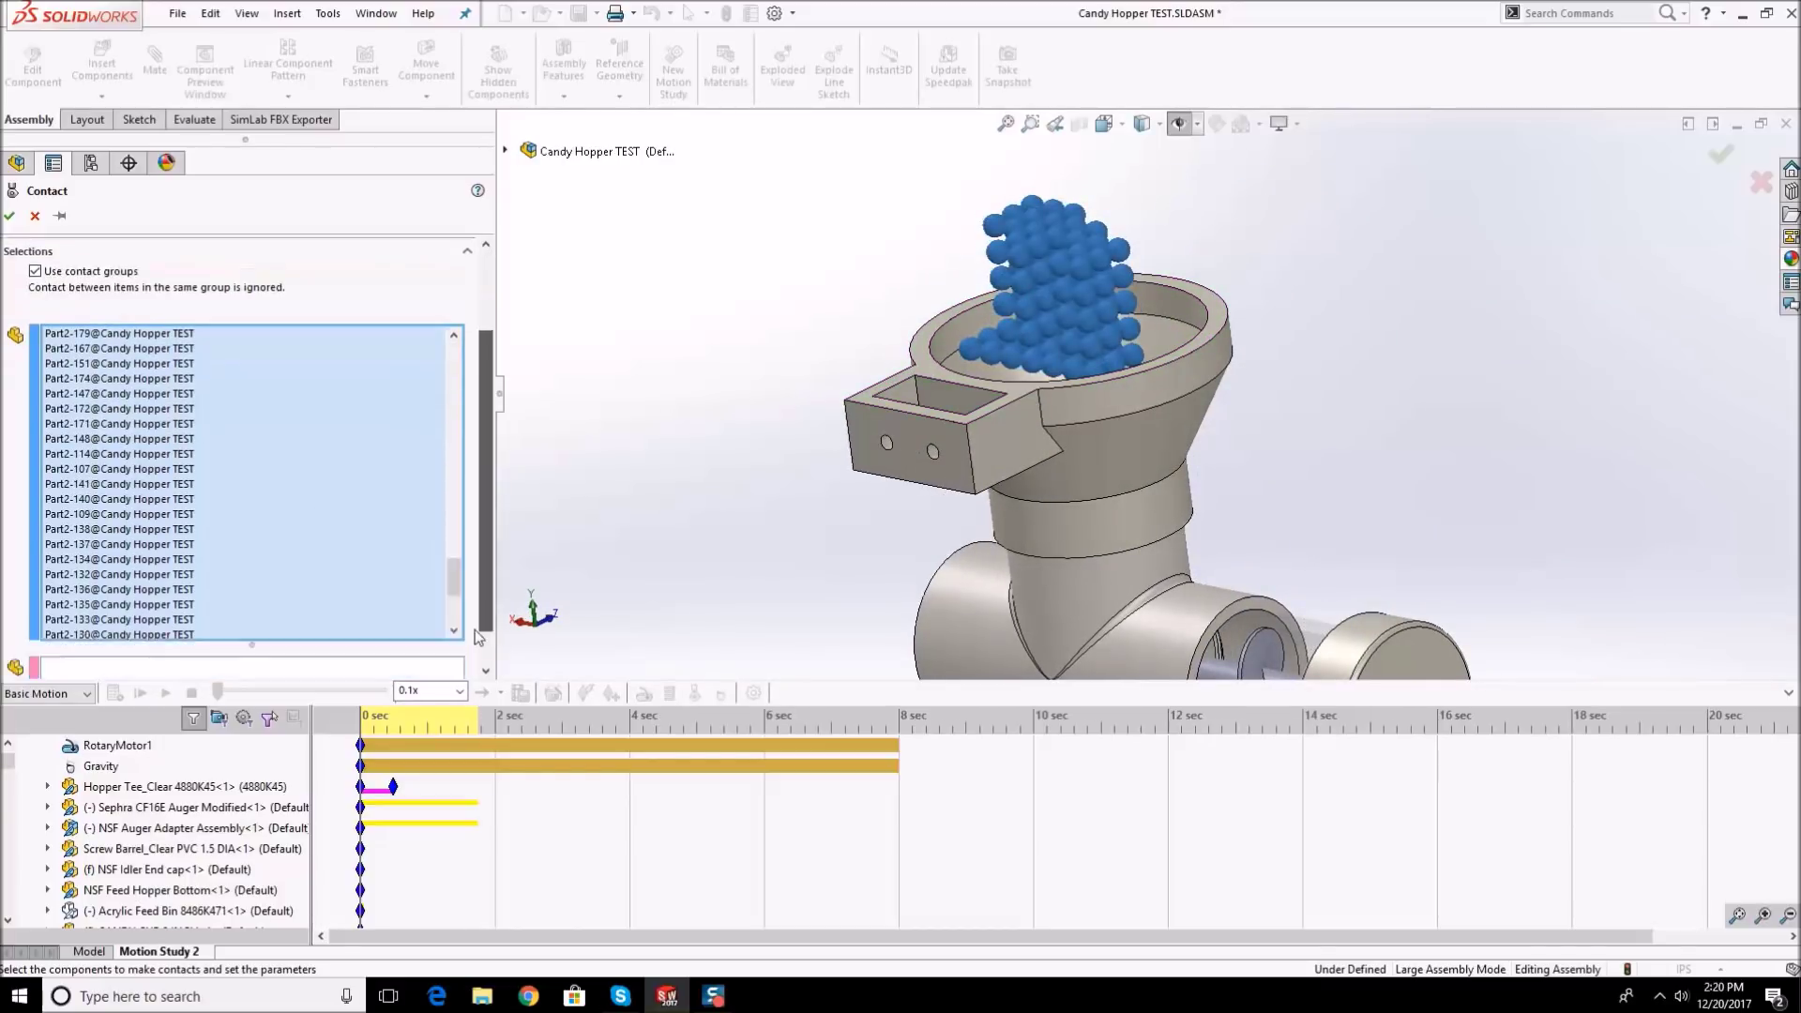
- Add the NSF Feed Hopper Bottom, Hopper Tee_Clear, Sephra CF16E Auger and NSF Idler End cap to the second contact group
left_click(211, 635)
left_click(926, 453)
scroll(974, 449, "up", 2)
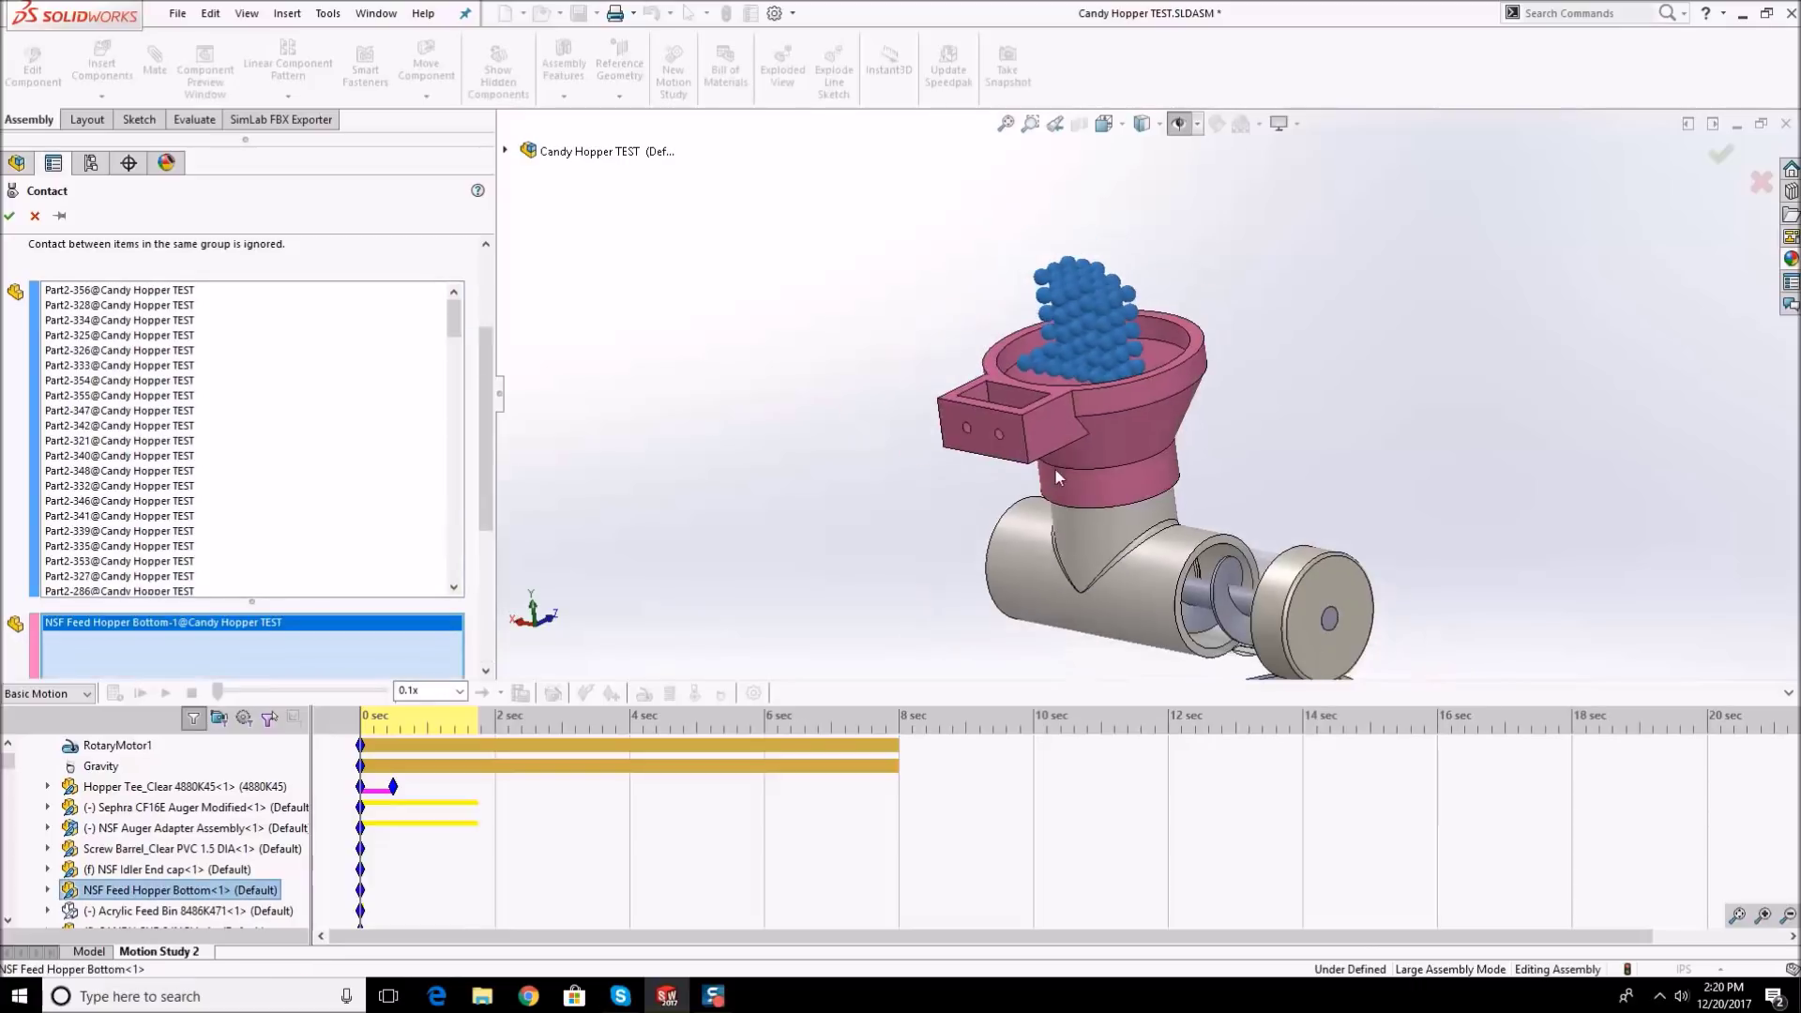
left_click(1240, 618)
left_click(1228, 618)
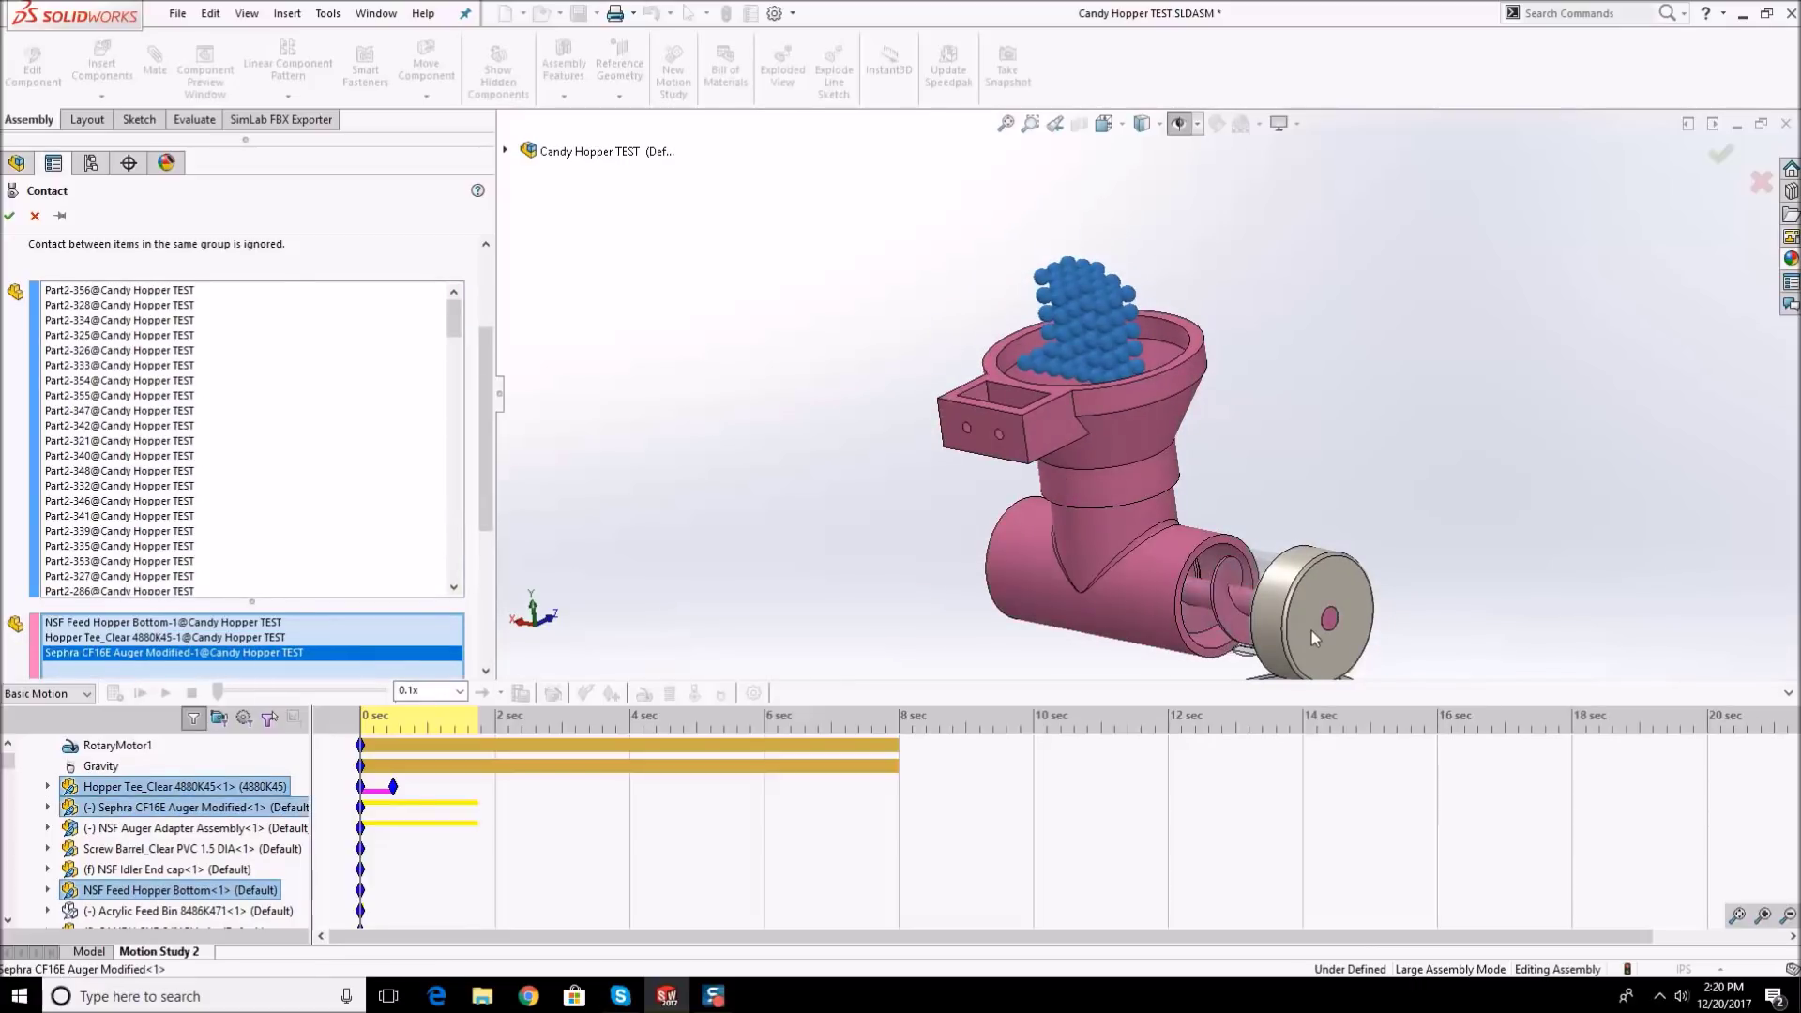
left_click(1312, 630)
- Add the candy cup, Screw Barrel_Clear PVC and NSF Candy Shaft Coupling to the second contact group and accept the contact
scroll(1357, 470, "up", 3)
middle_click_drag(1357, 470, 1426, 433)
scroll(1266, 553, "down", 4)
left_click(1192, 649)
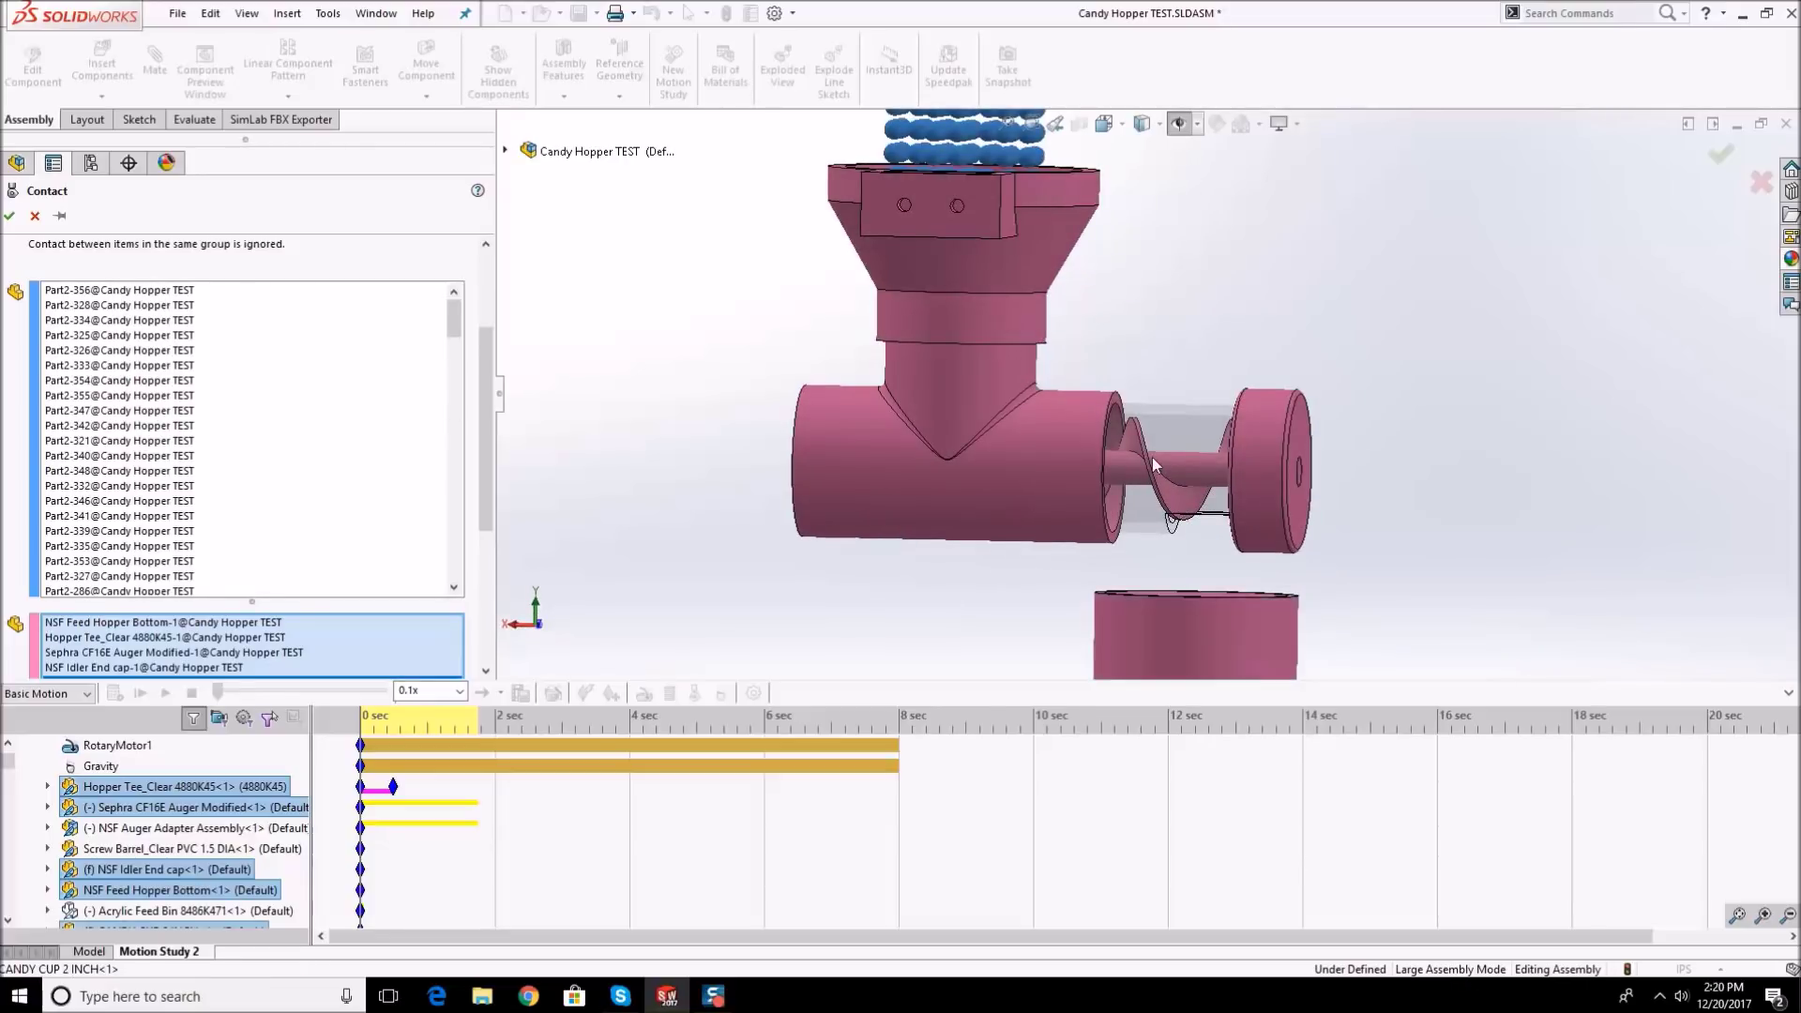
left_click(1178, 415)
middle_click_drag(1179, 414, 1004, 459)
scroll(1004, 465, "up", 3)
scroll(1140, 343, "down", 3)
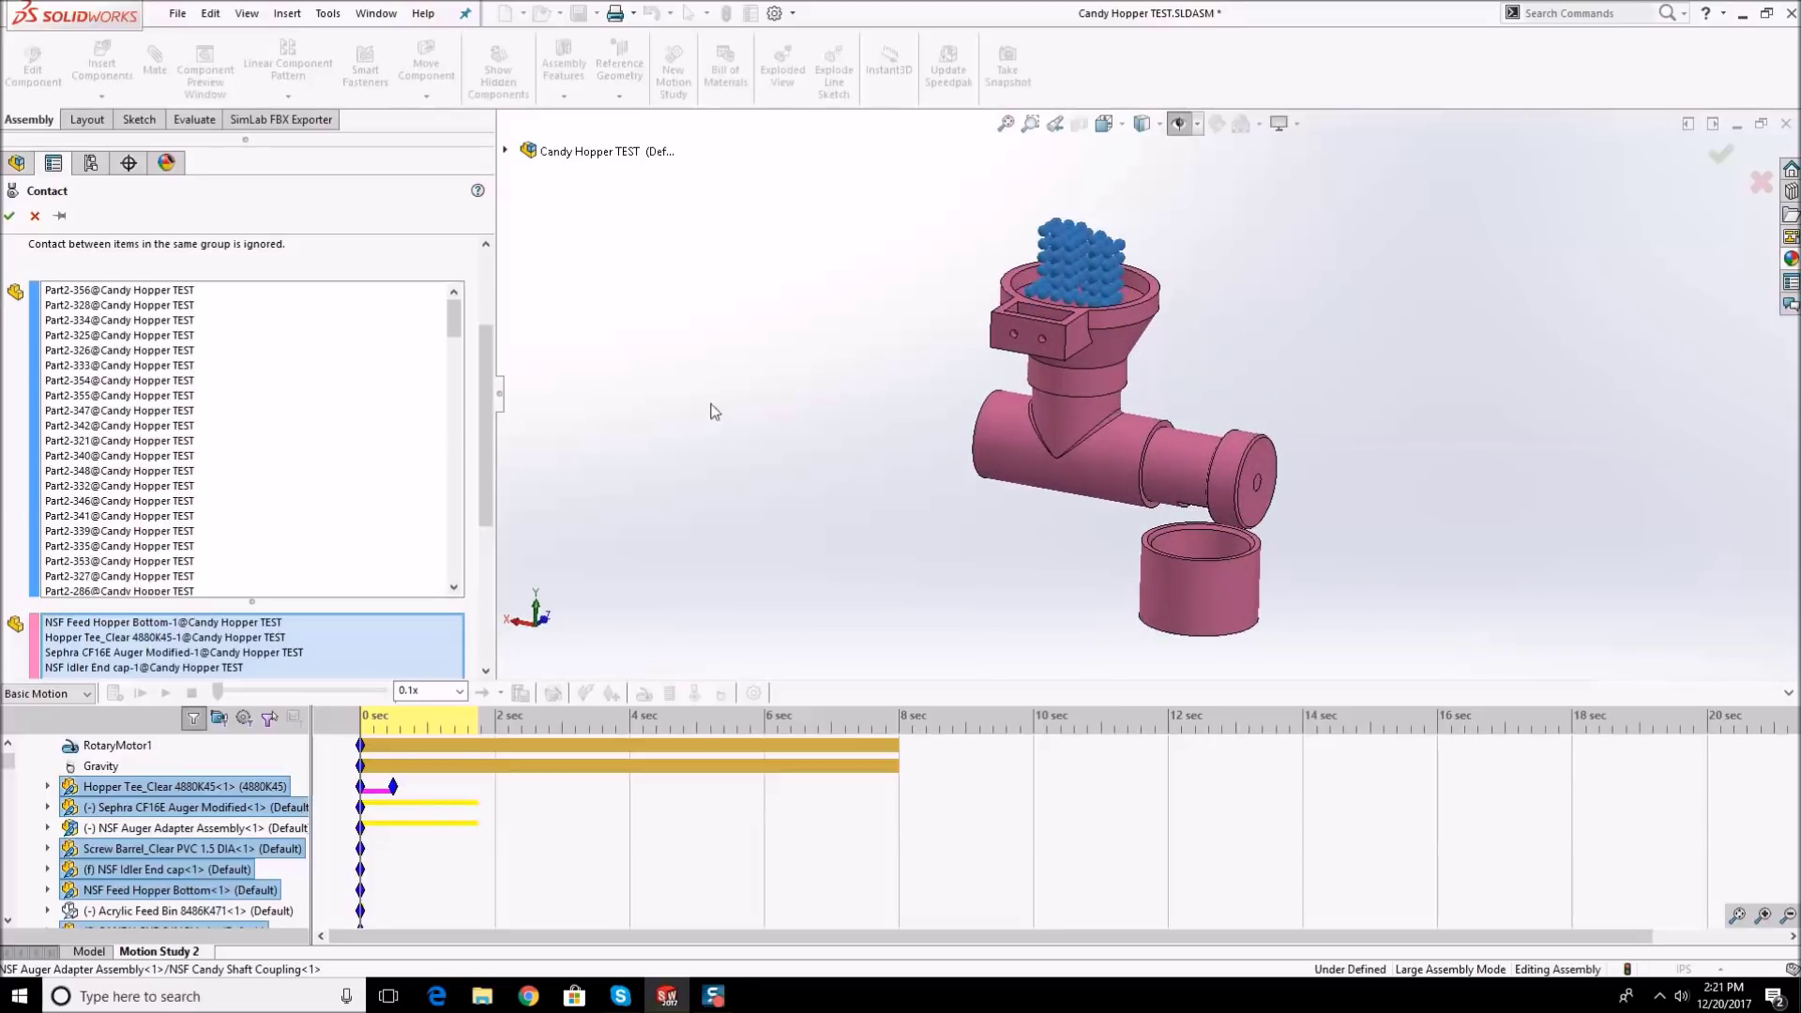
left_click(9, 217)
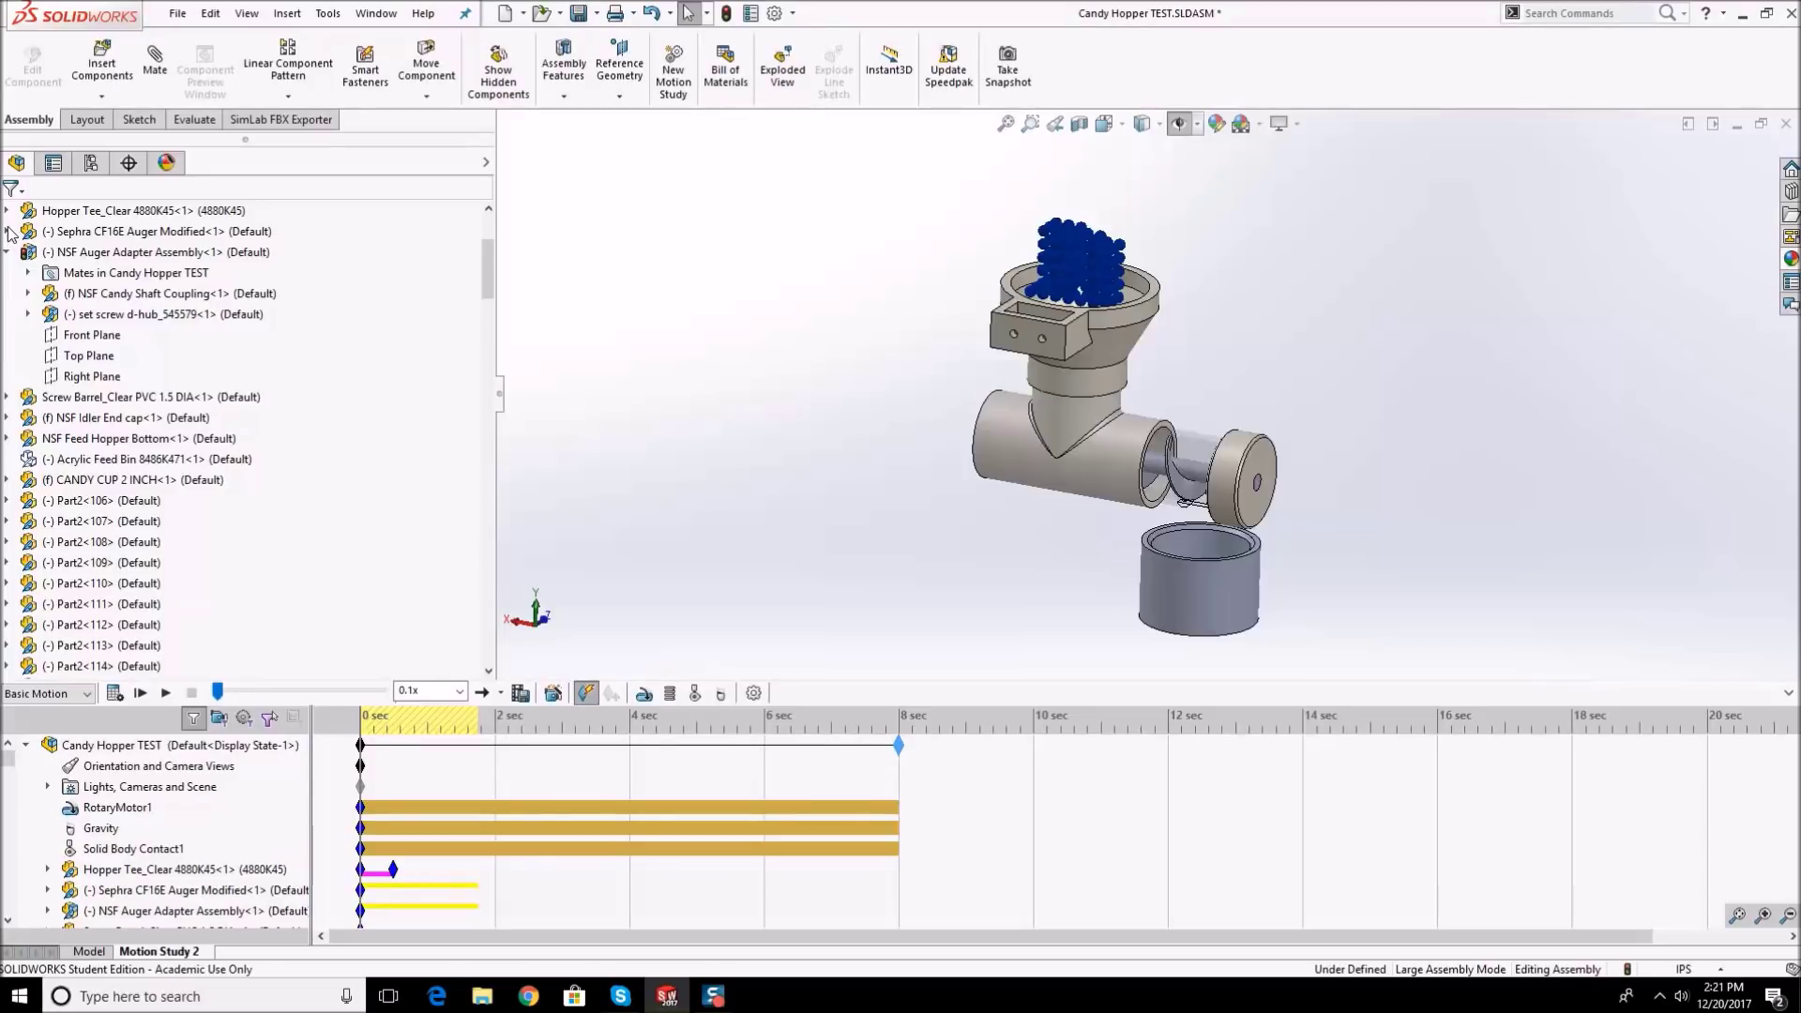
- Show the Acrylic Feed Bin again and make both it and the Hopper Tee_Clear transparent
scroll(1255, 308, "down", 2)
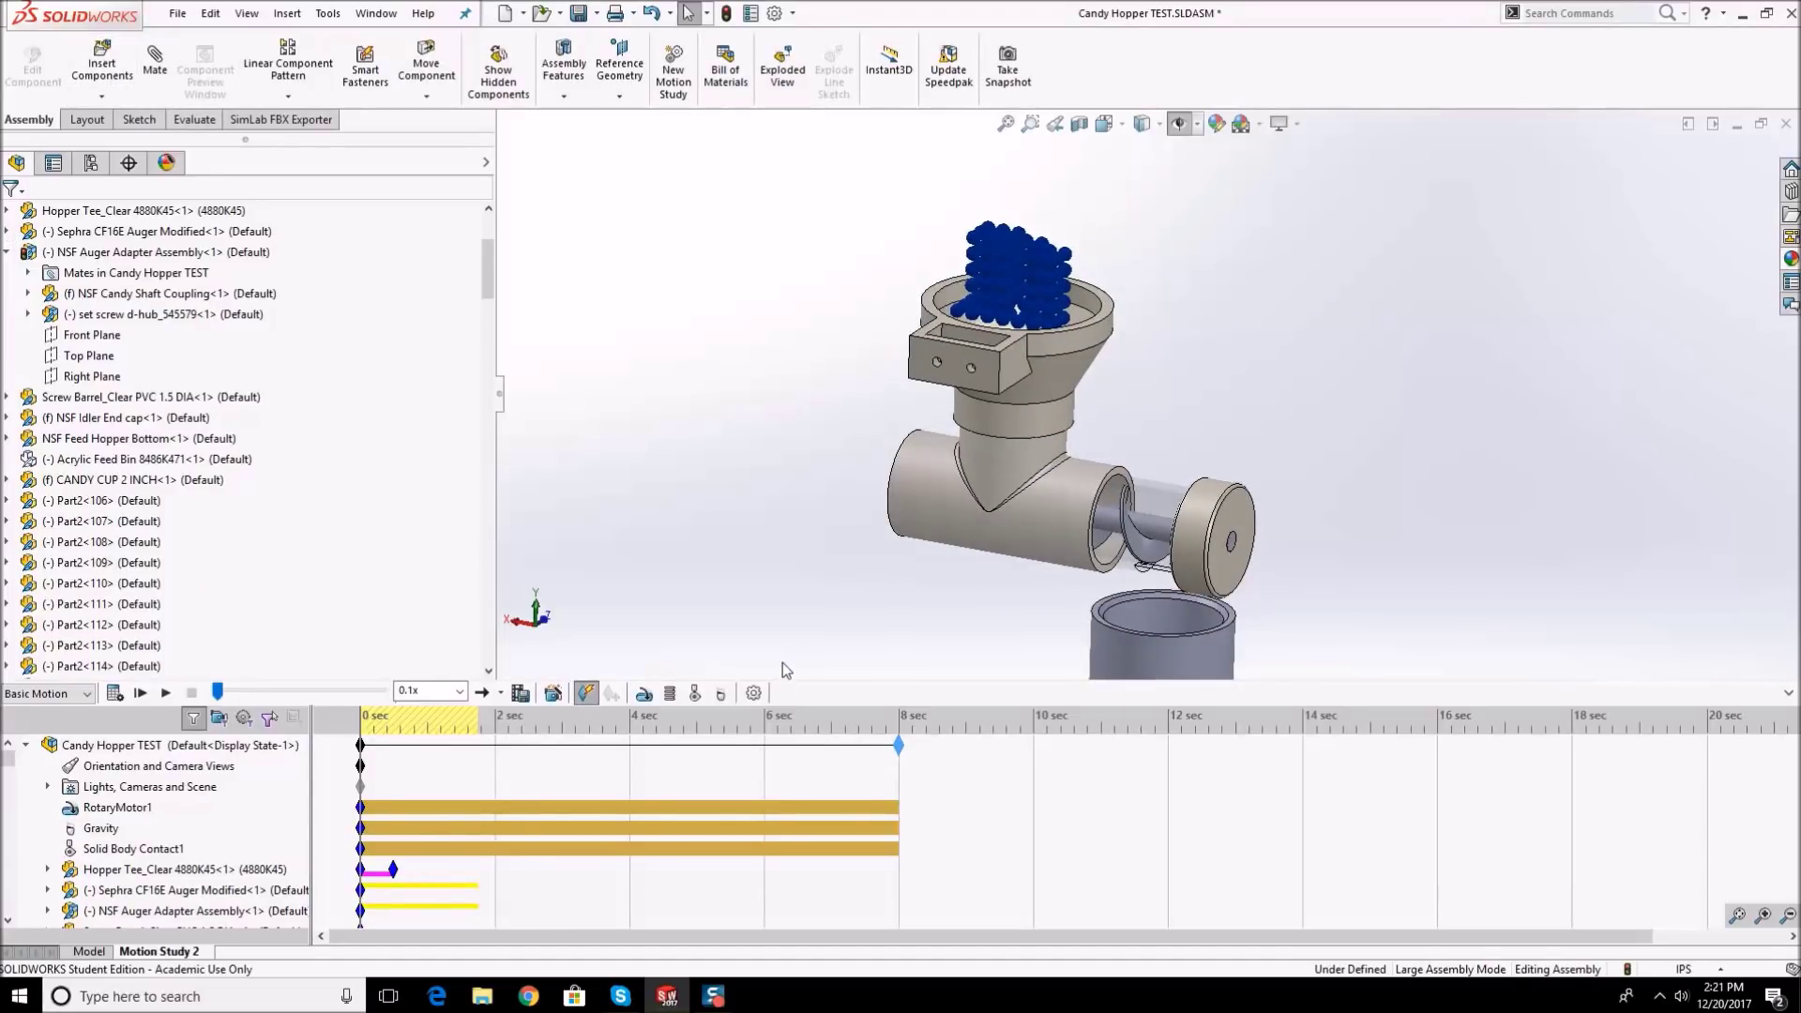
right_click(54, 478)
left_click(183, 405)
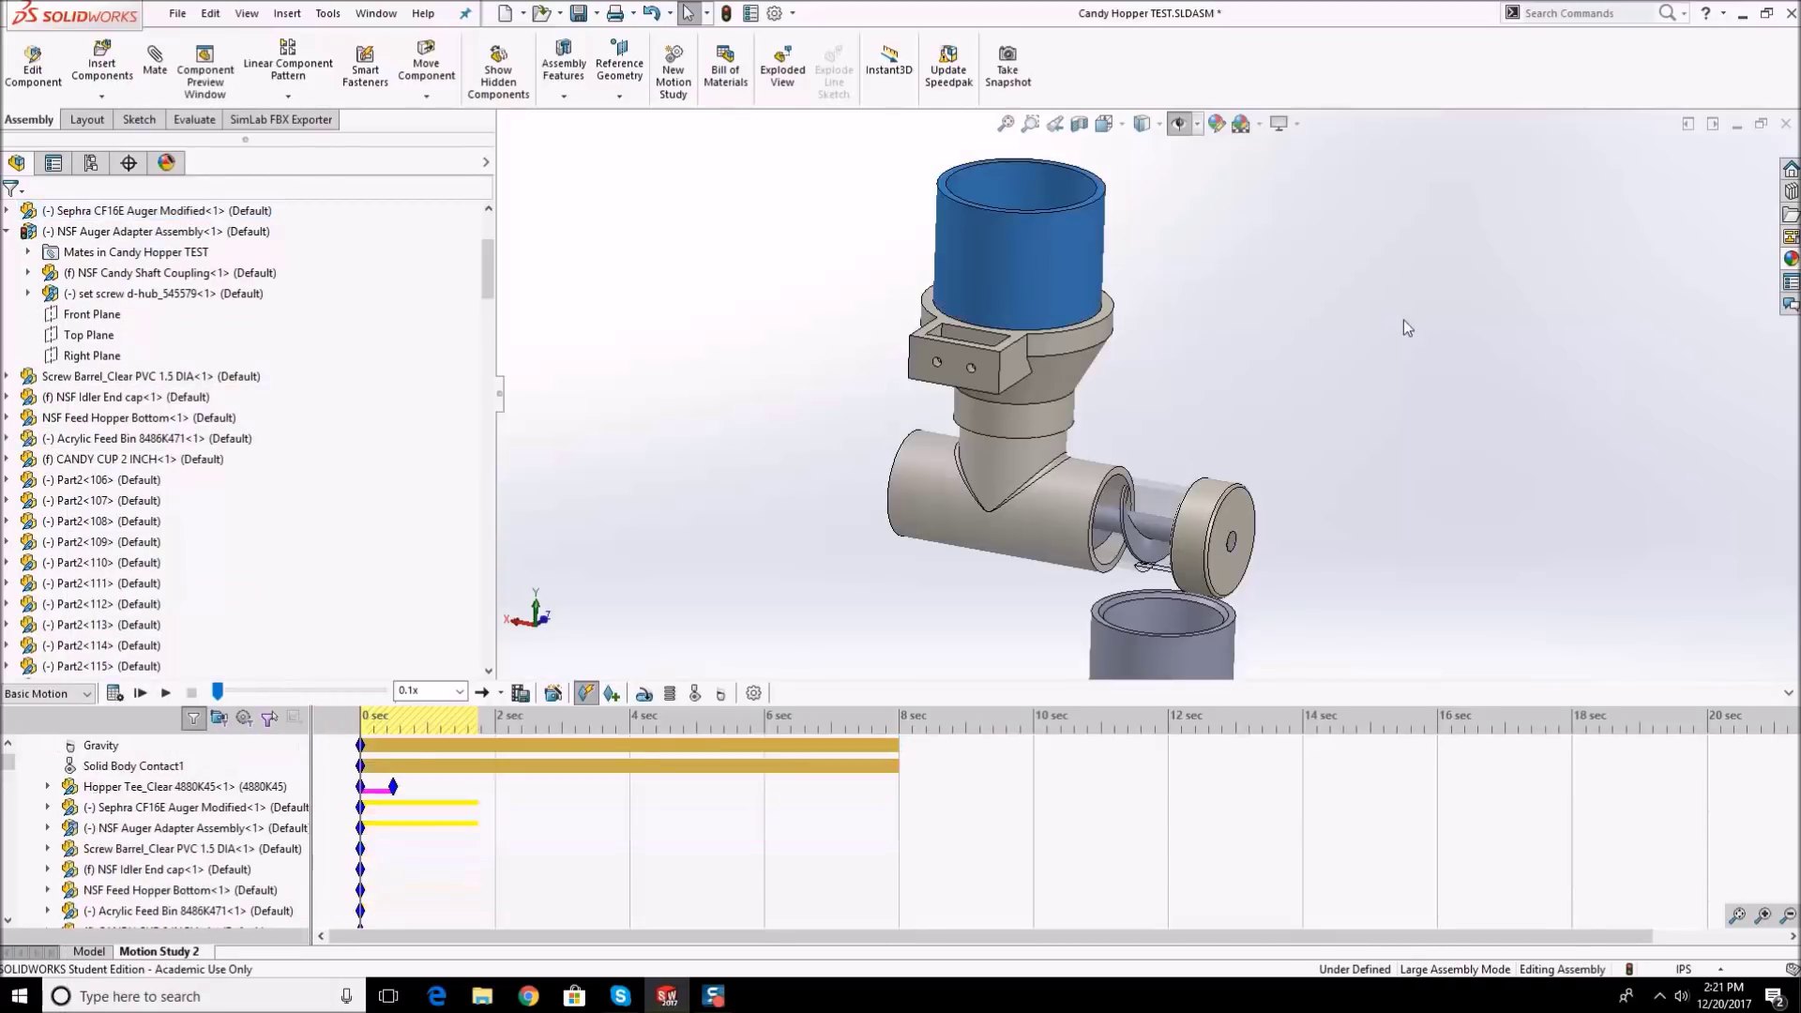
right_click(1104, 221)
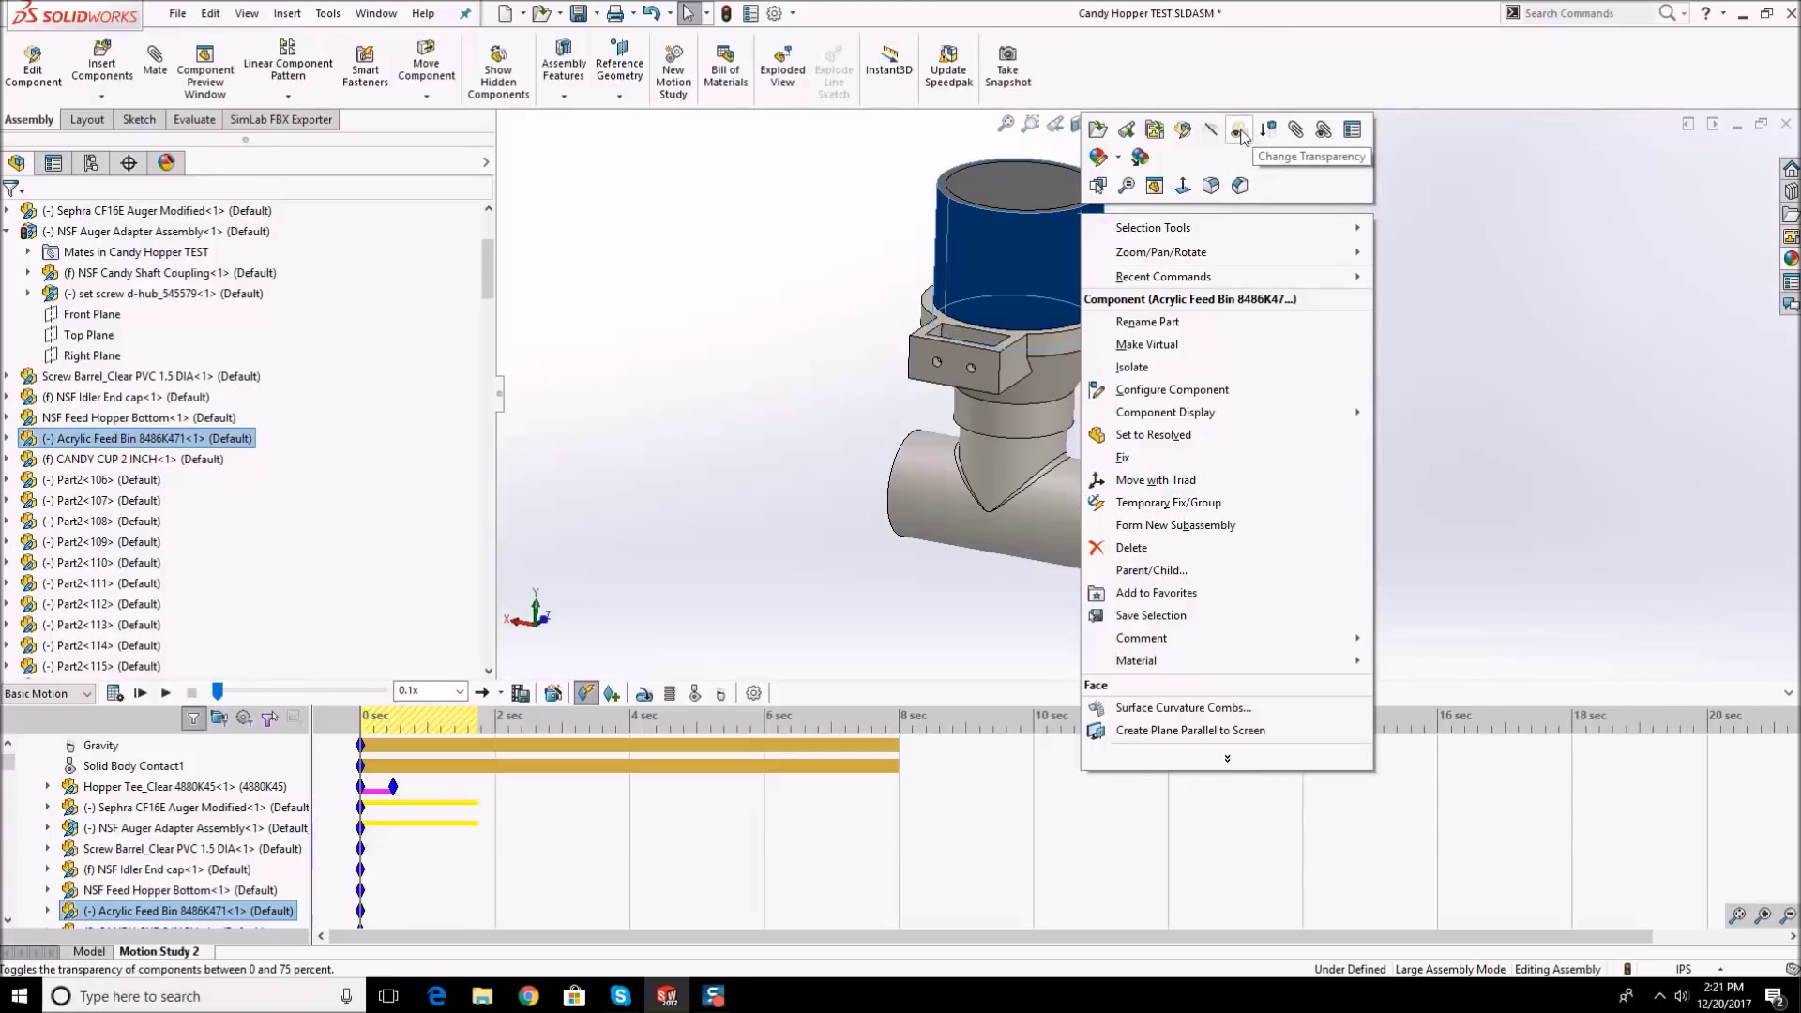
left_click(1240, 131)
right_click(1005, 520)
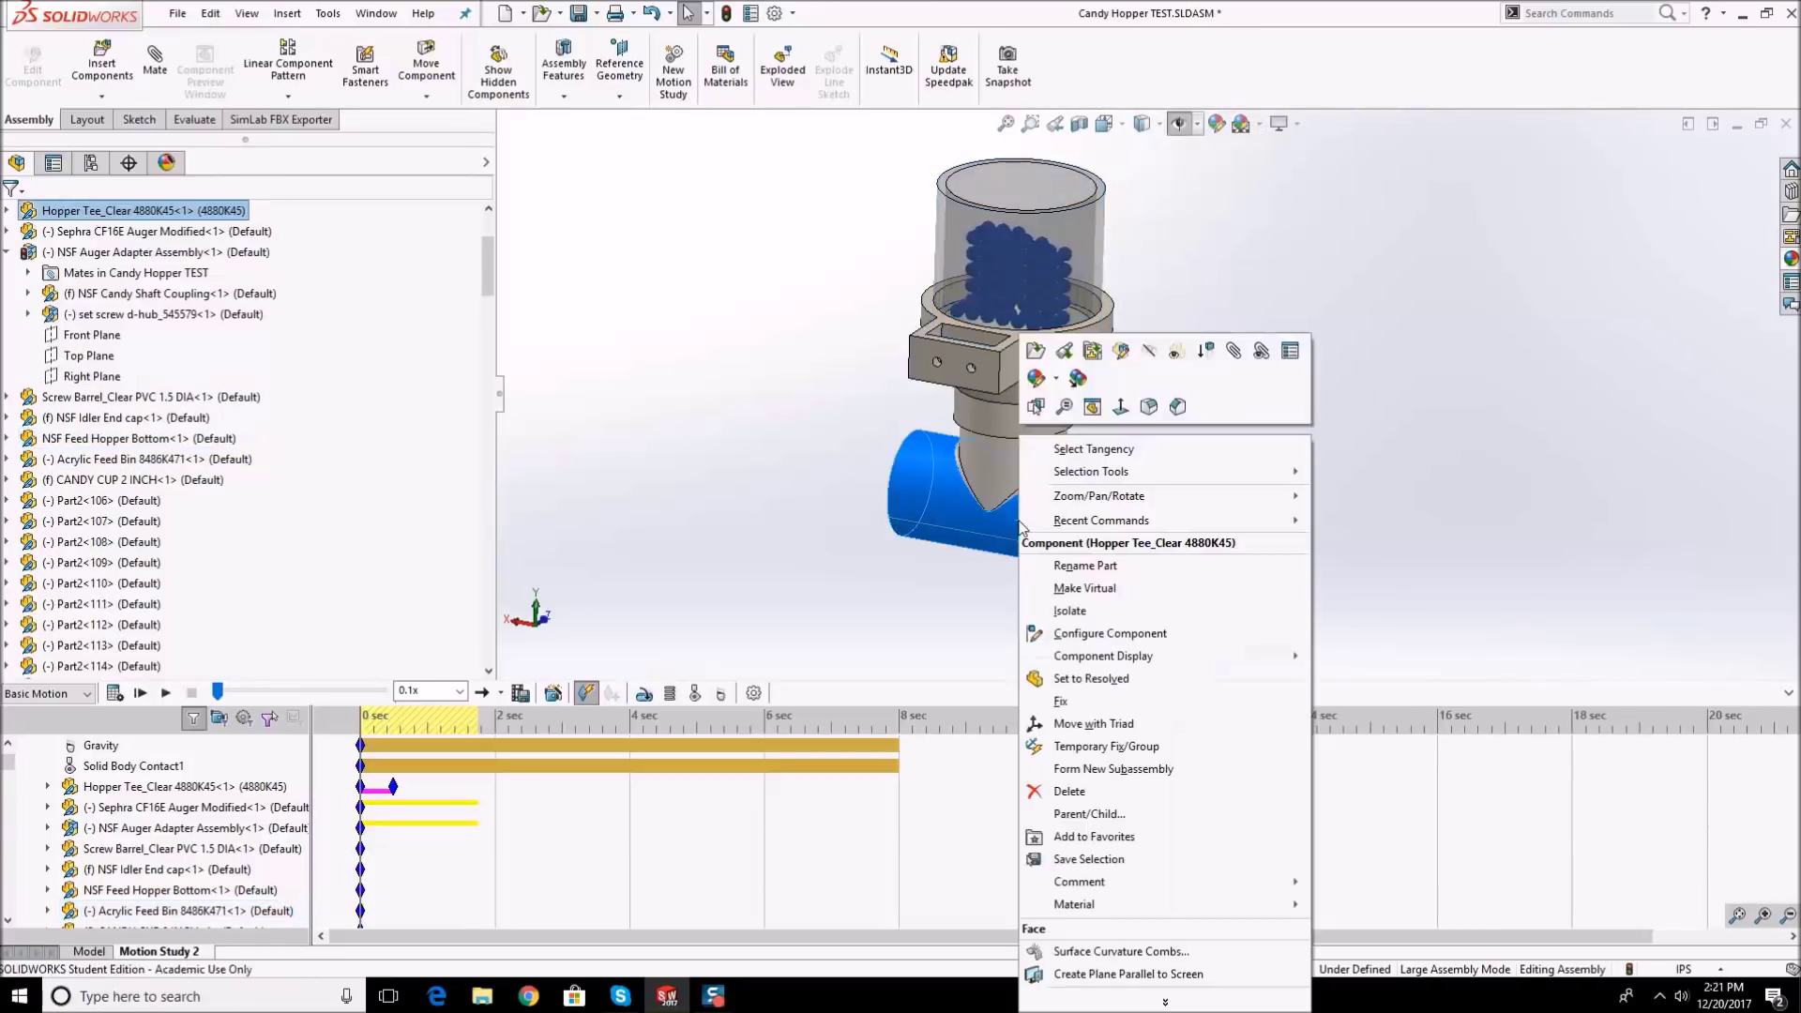
left_click(1203, 352)
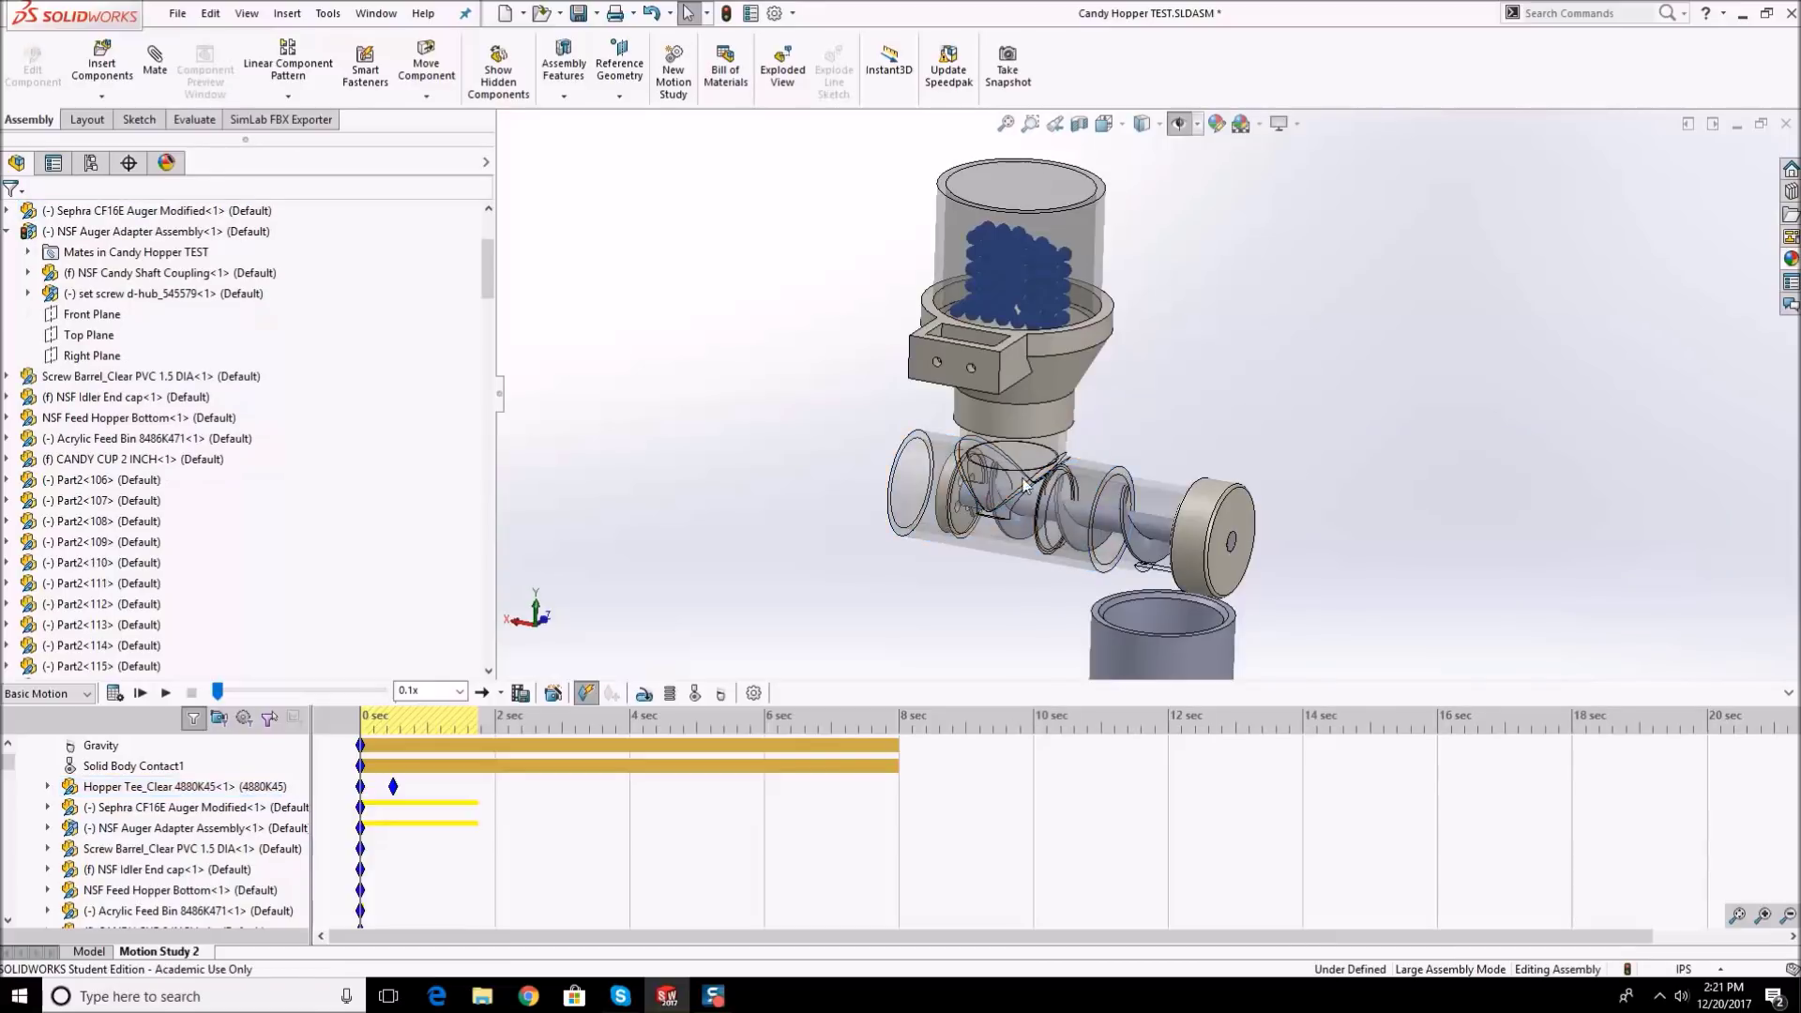
- Calculate the motion study with the frame rate adjusted to 160 frames per second, and stop the calculation just before 3 seconds
left_click(114, 693)
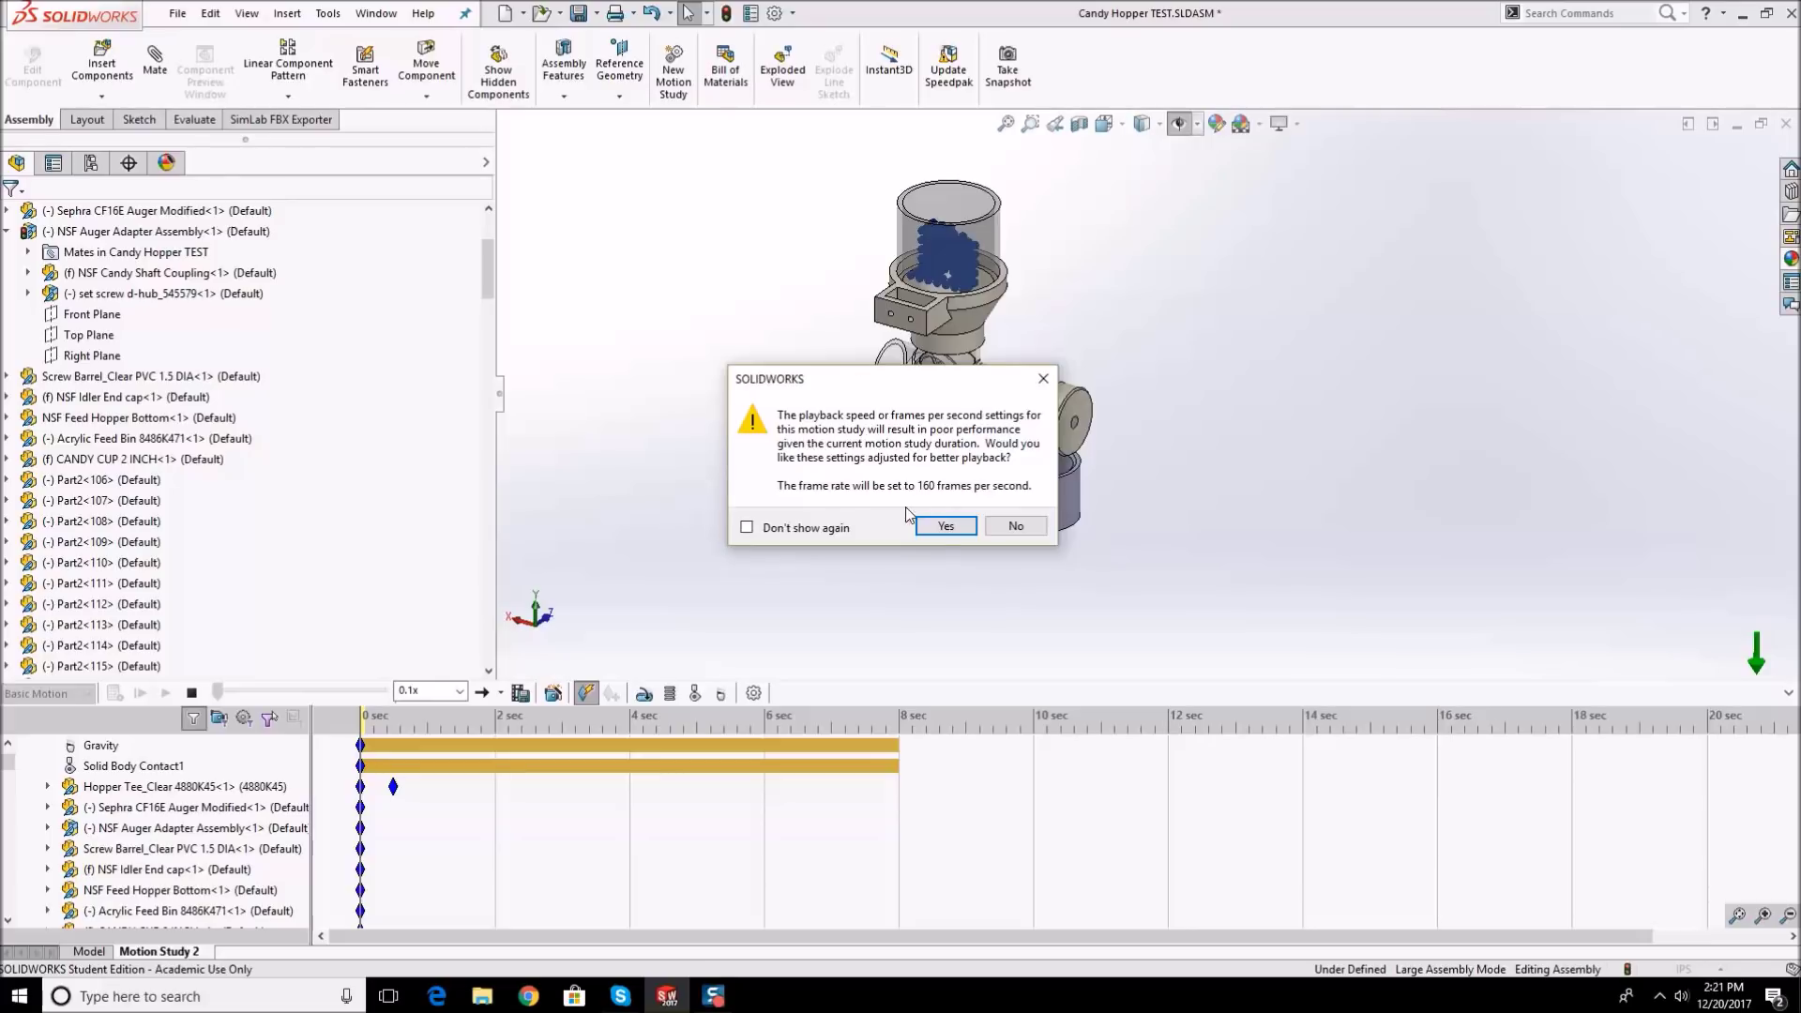
left_click(946, 526)
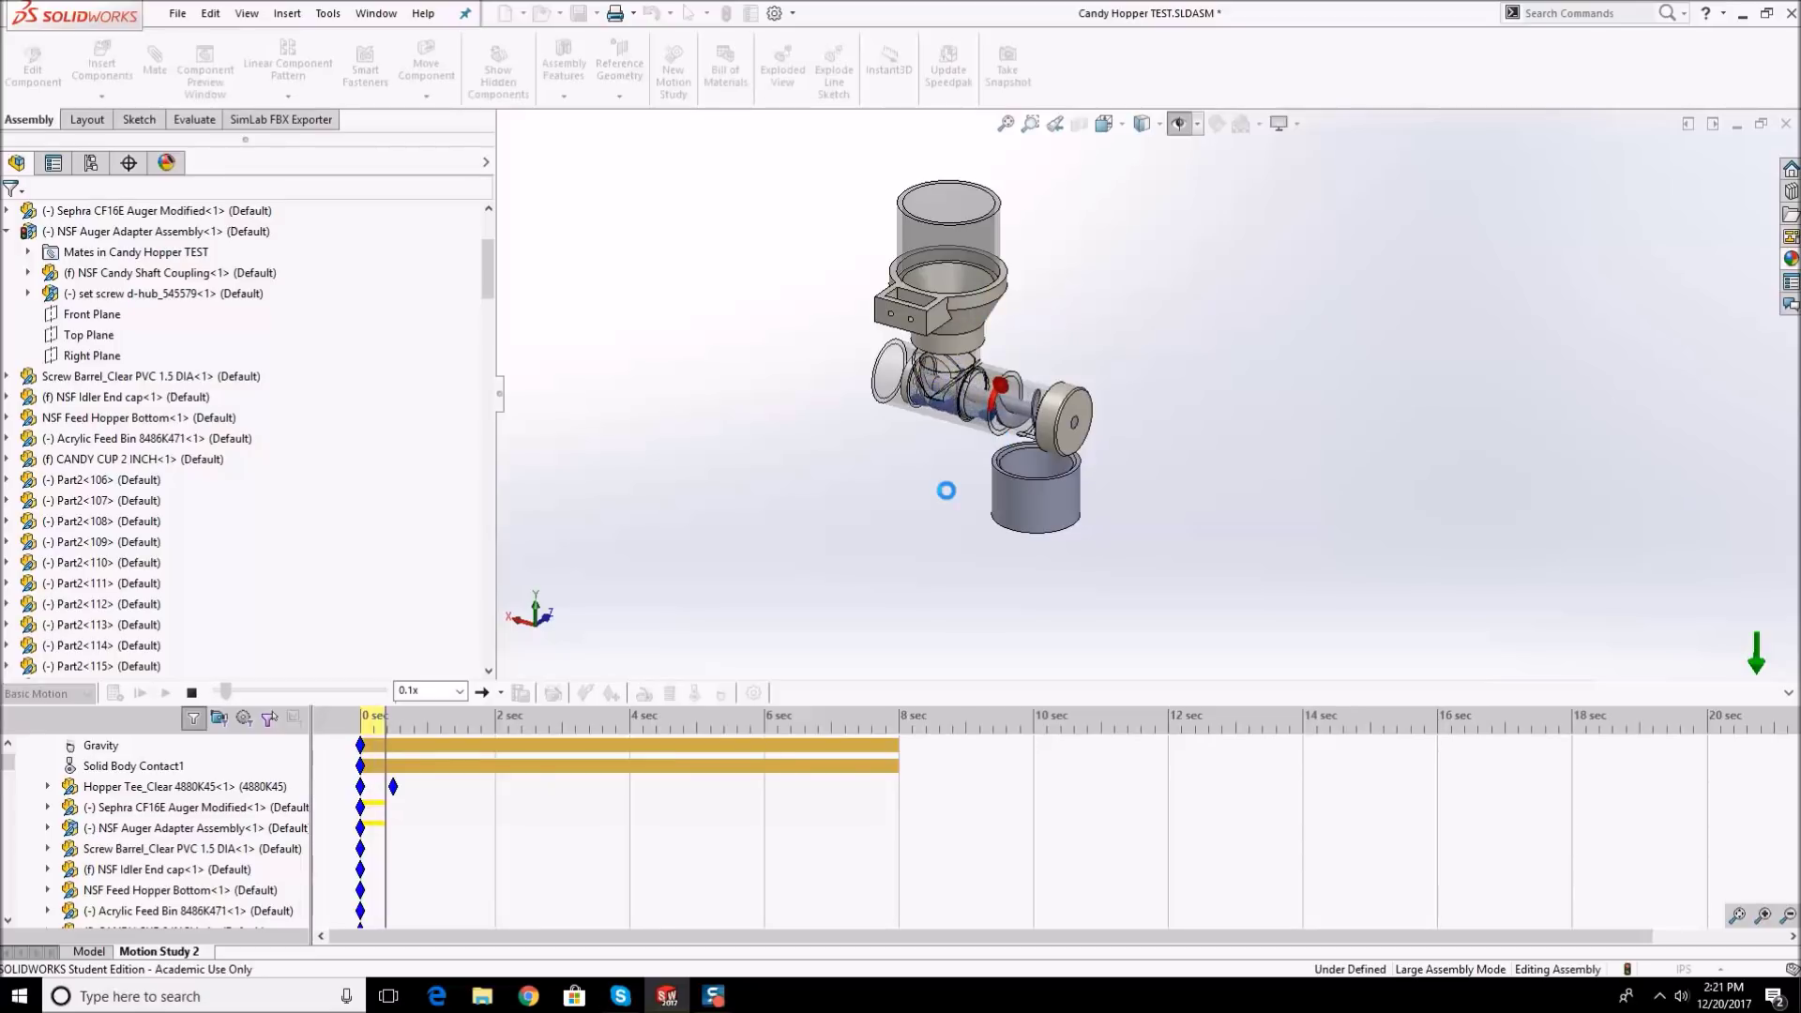
scroll(985, 411, "down", 1)
scroll(983, 407, "down", 3)
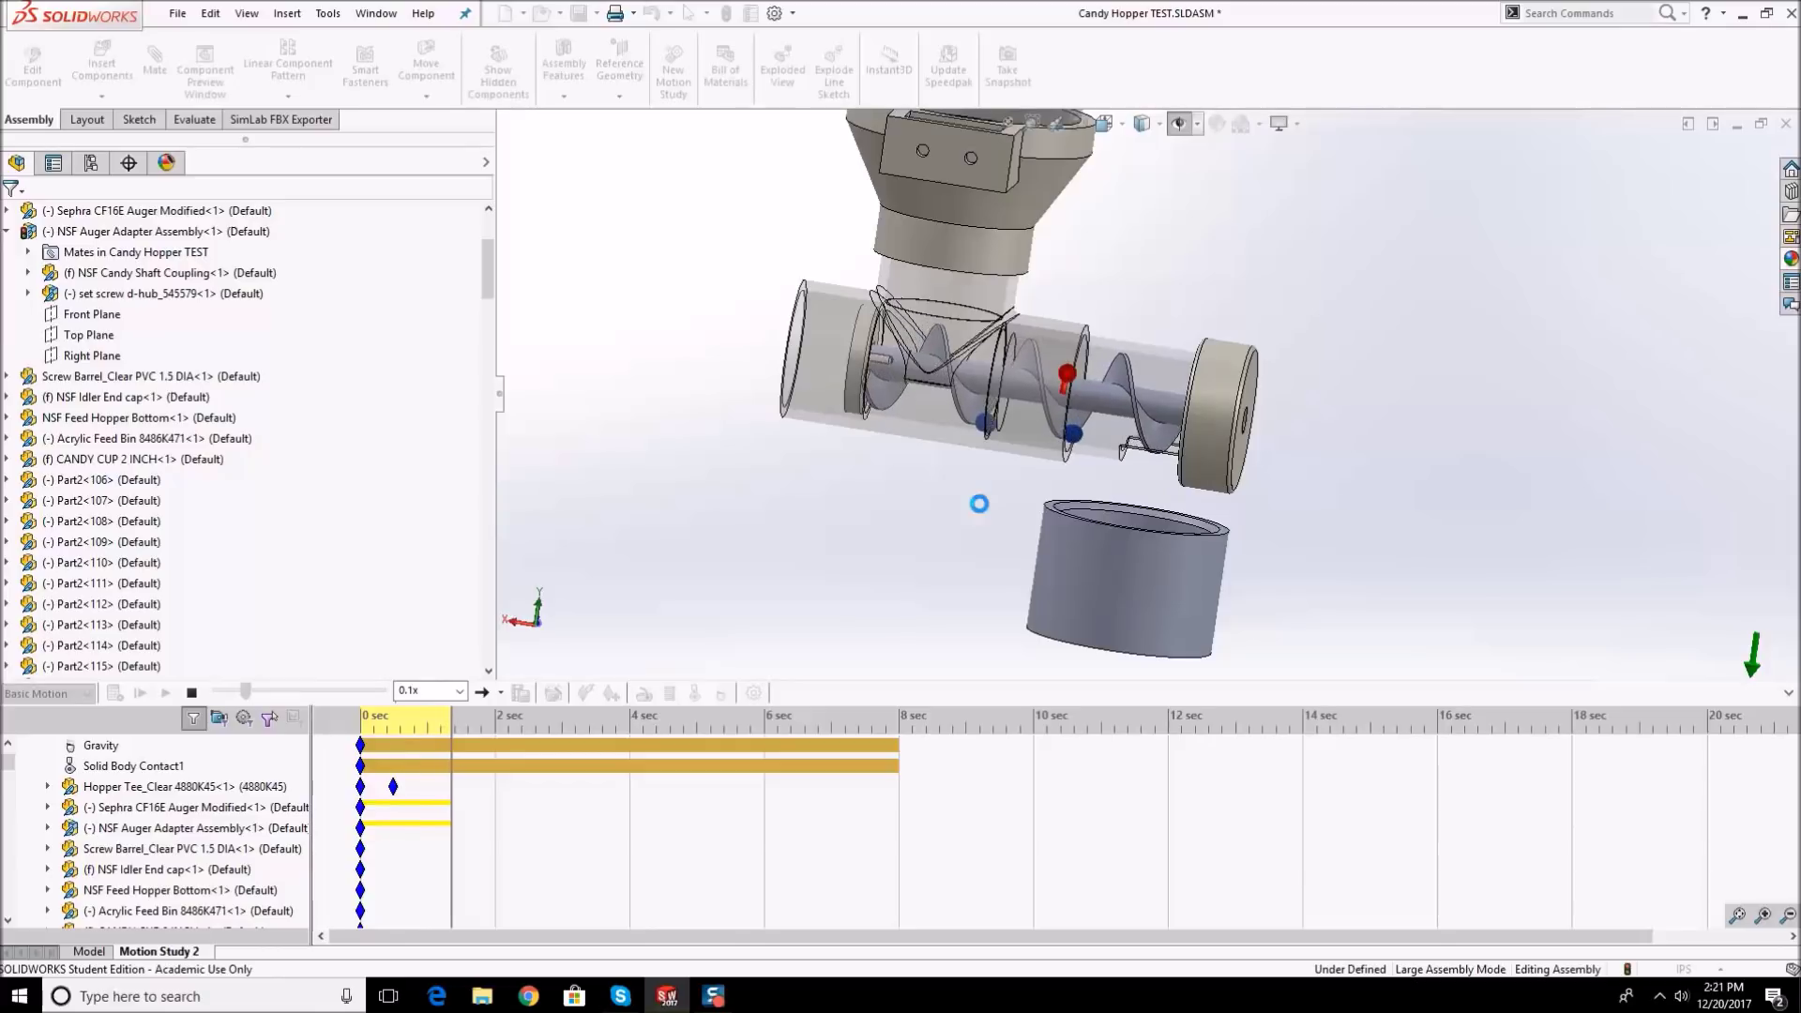
scroll(979, 504, "down", 4)
scroll(1053, 428, "down", 2)
middle_click_drag(1163, 413, 1045, 419)
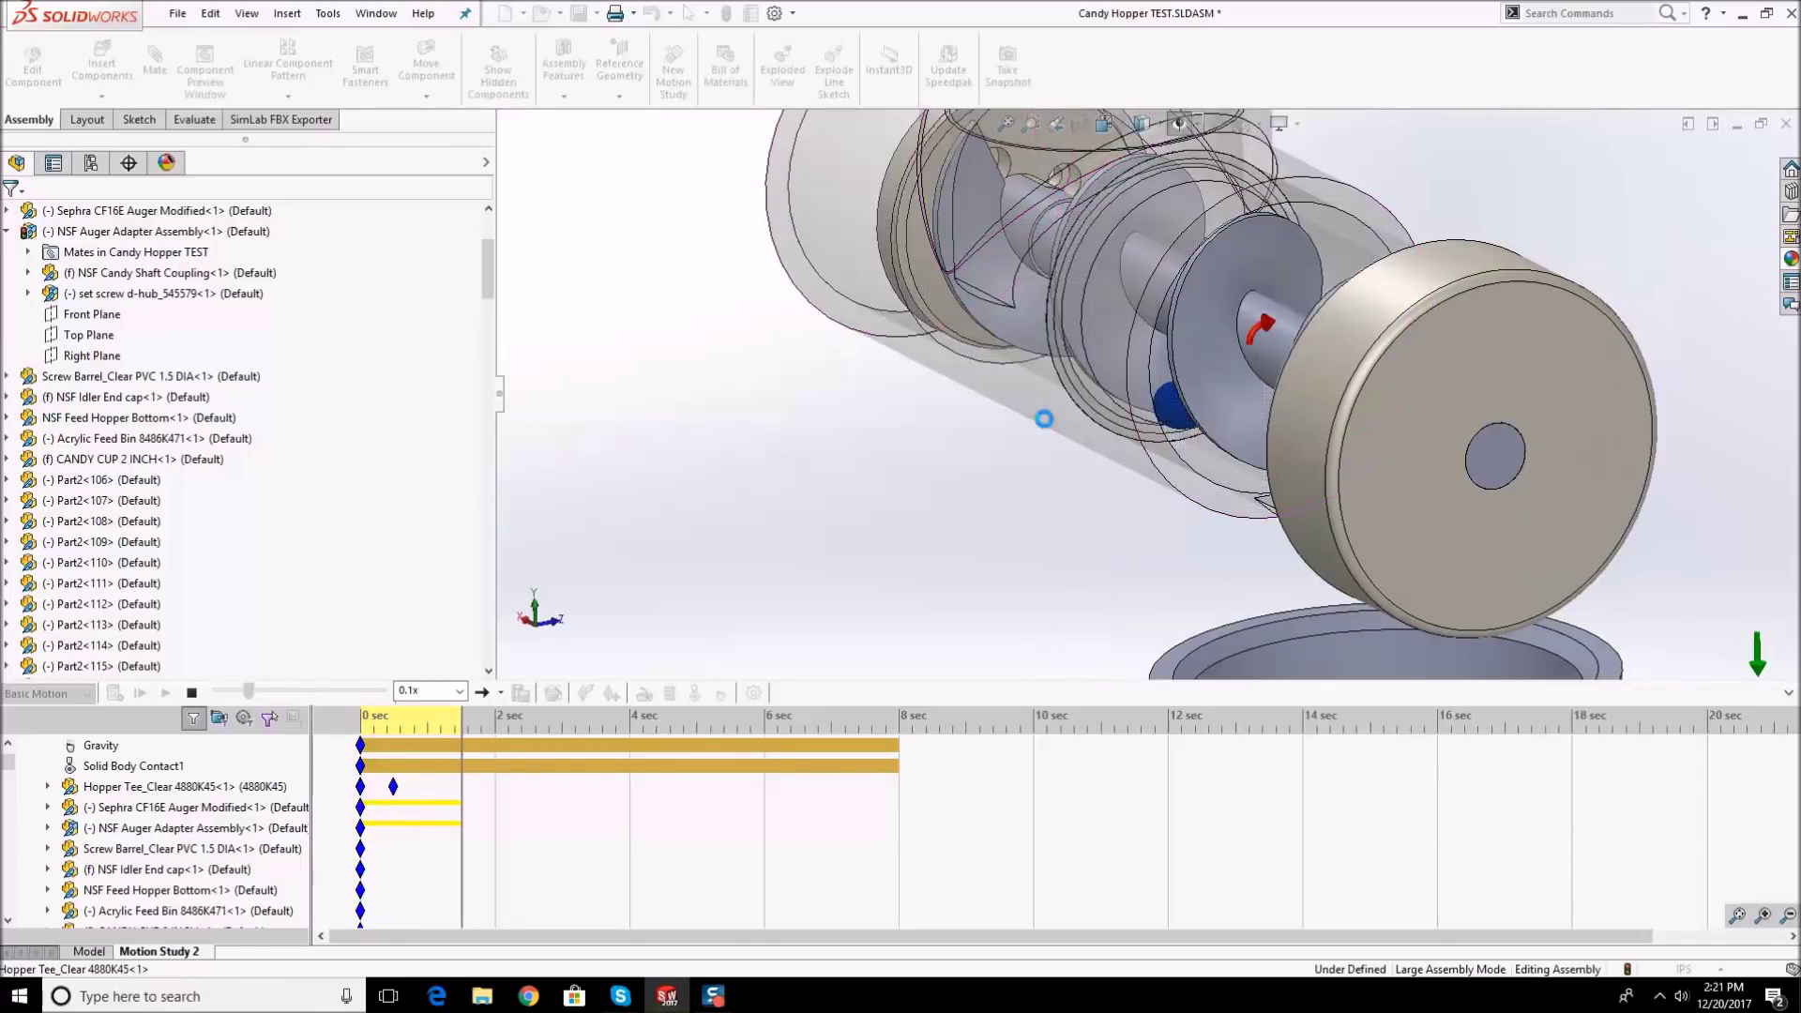
middle_click_drag(1168, 366, 1233, 365)
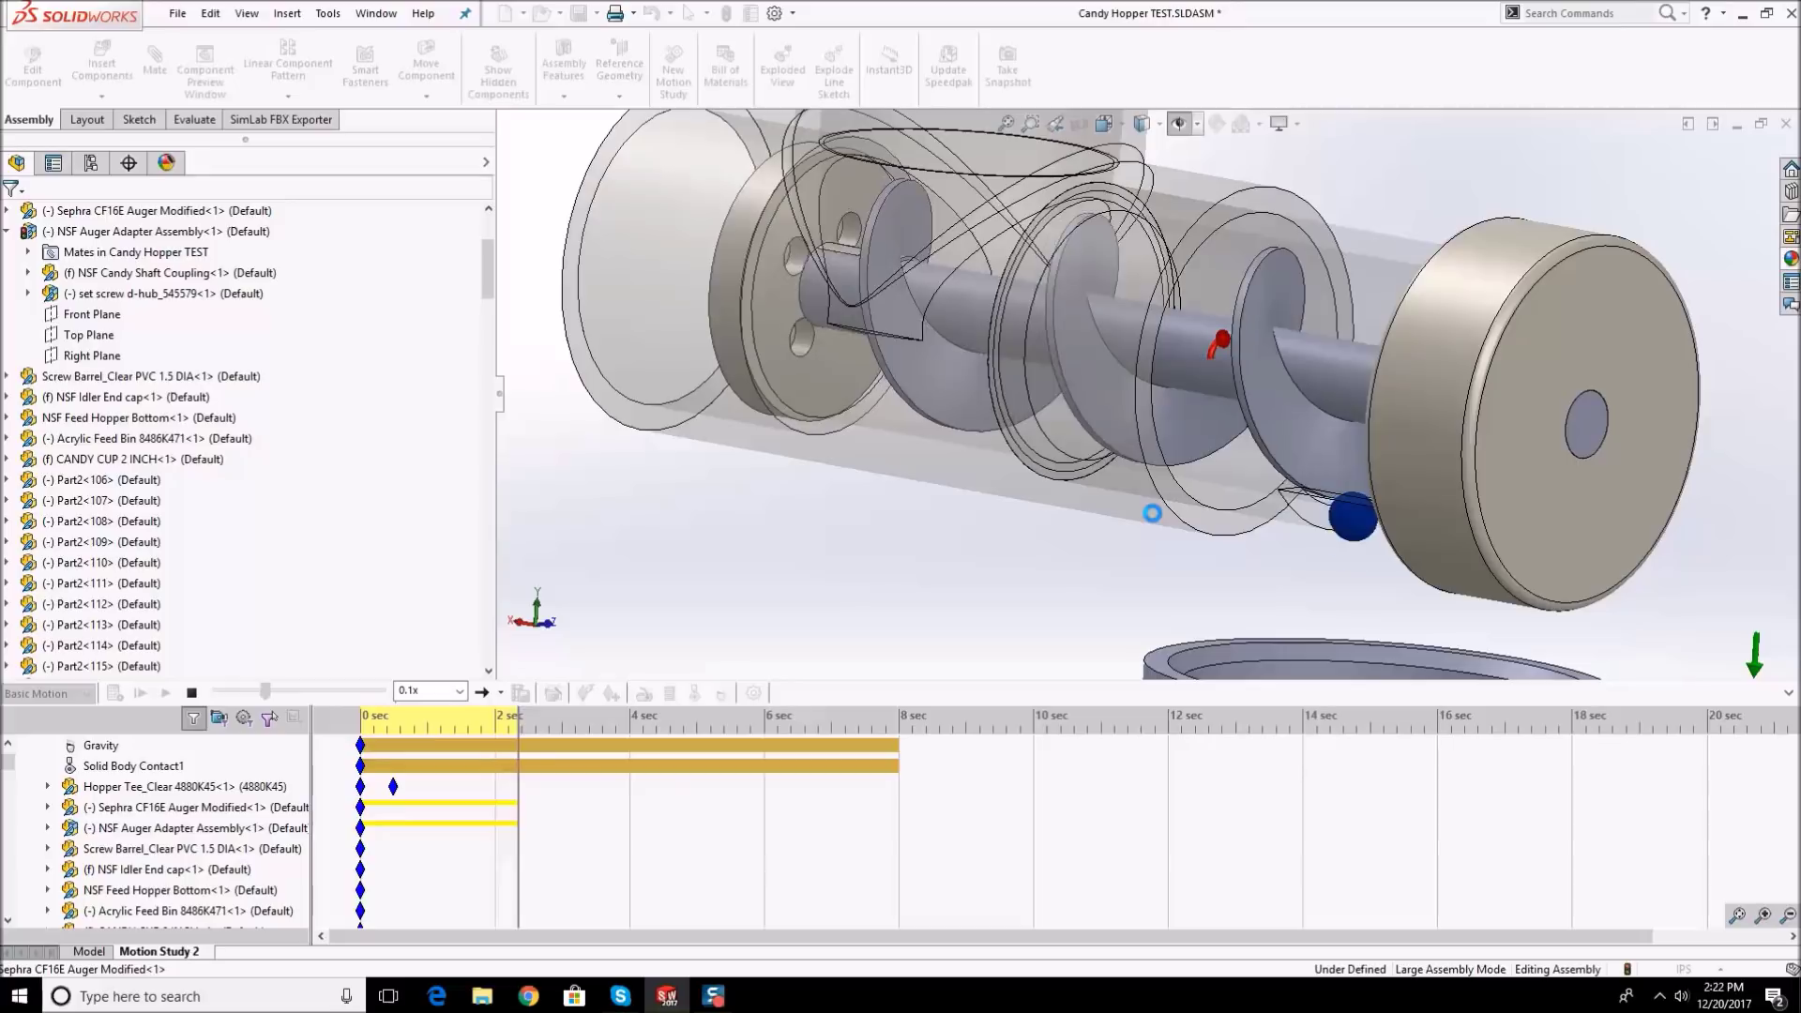
scroll(1079, 502, "down", 5)
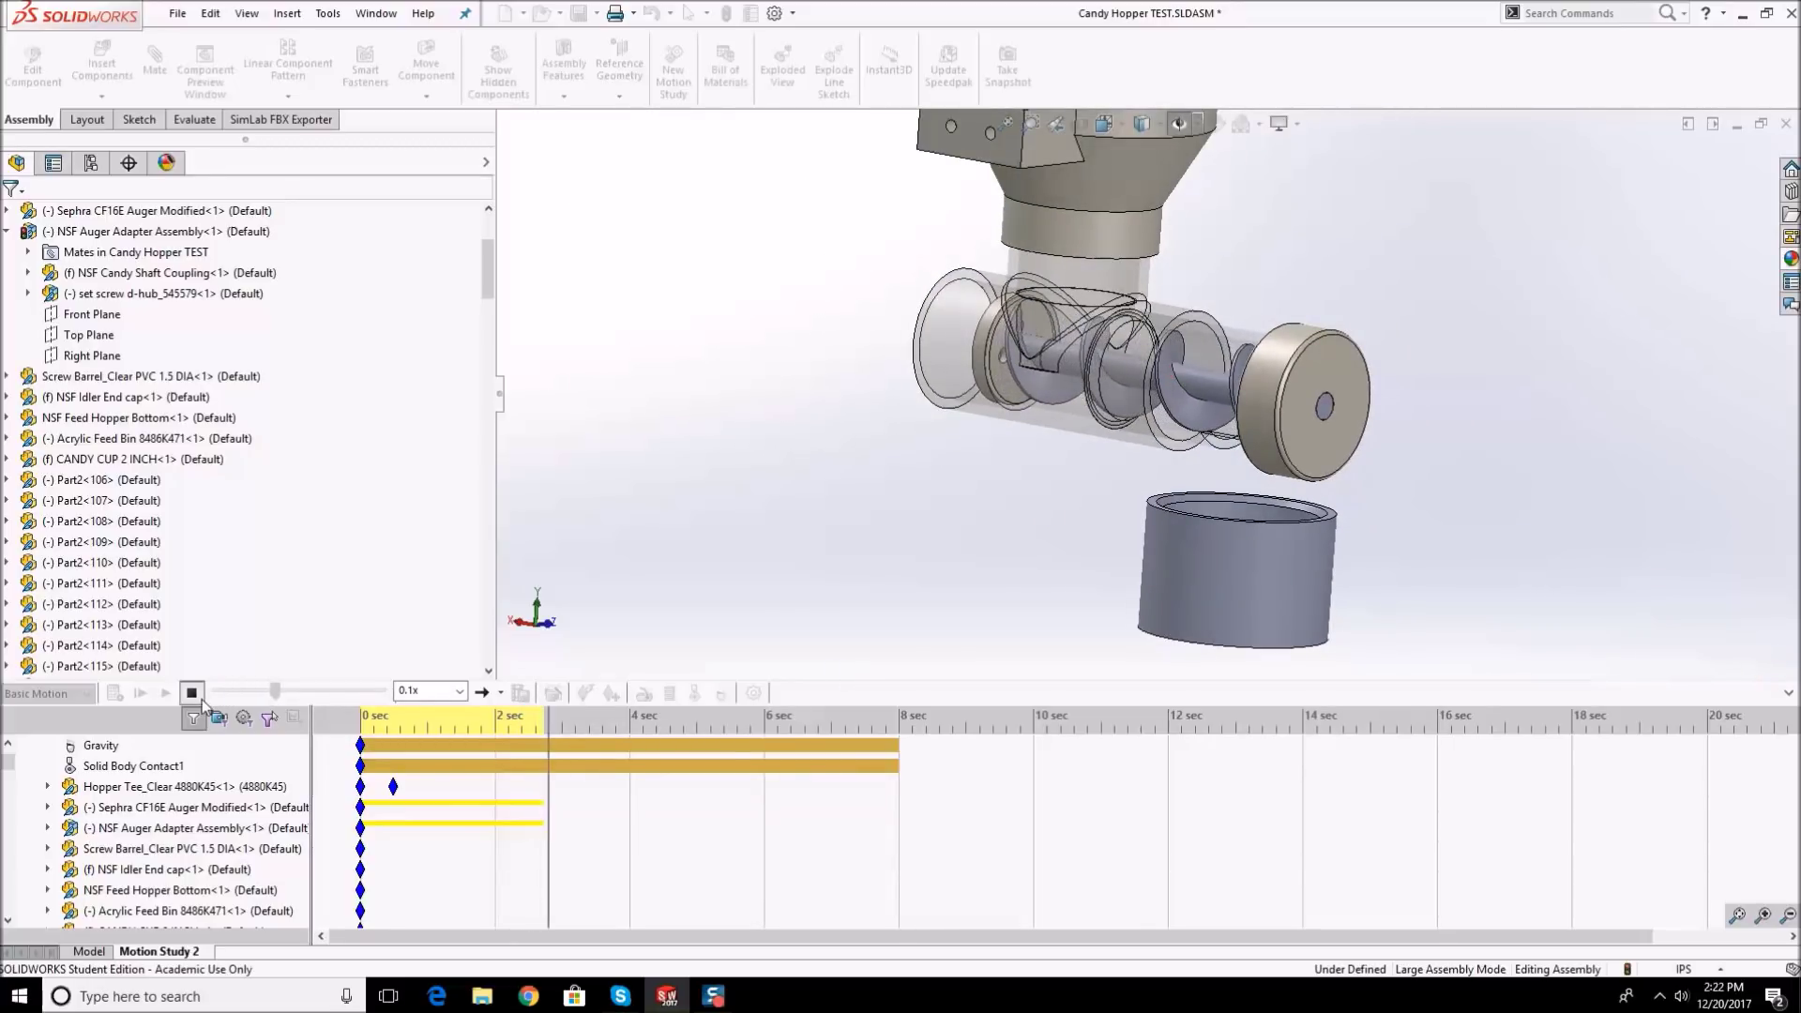
- Check the Basic Motion study properties and rewind the motion study to 0 seconds
left_click(753, 694)
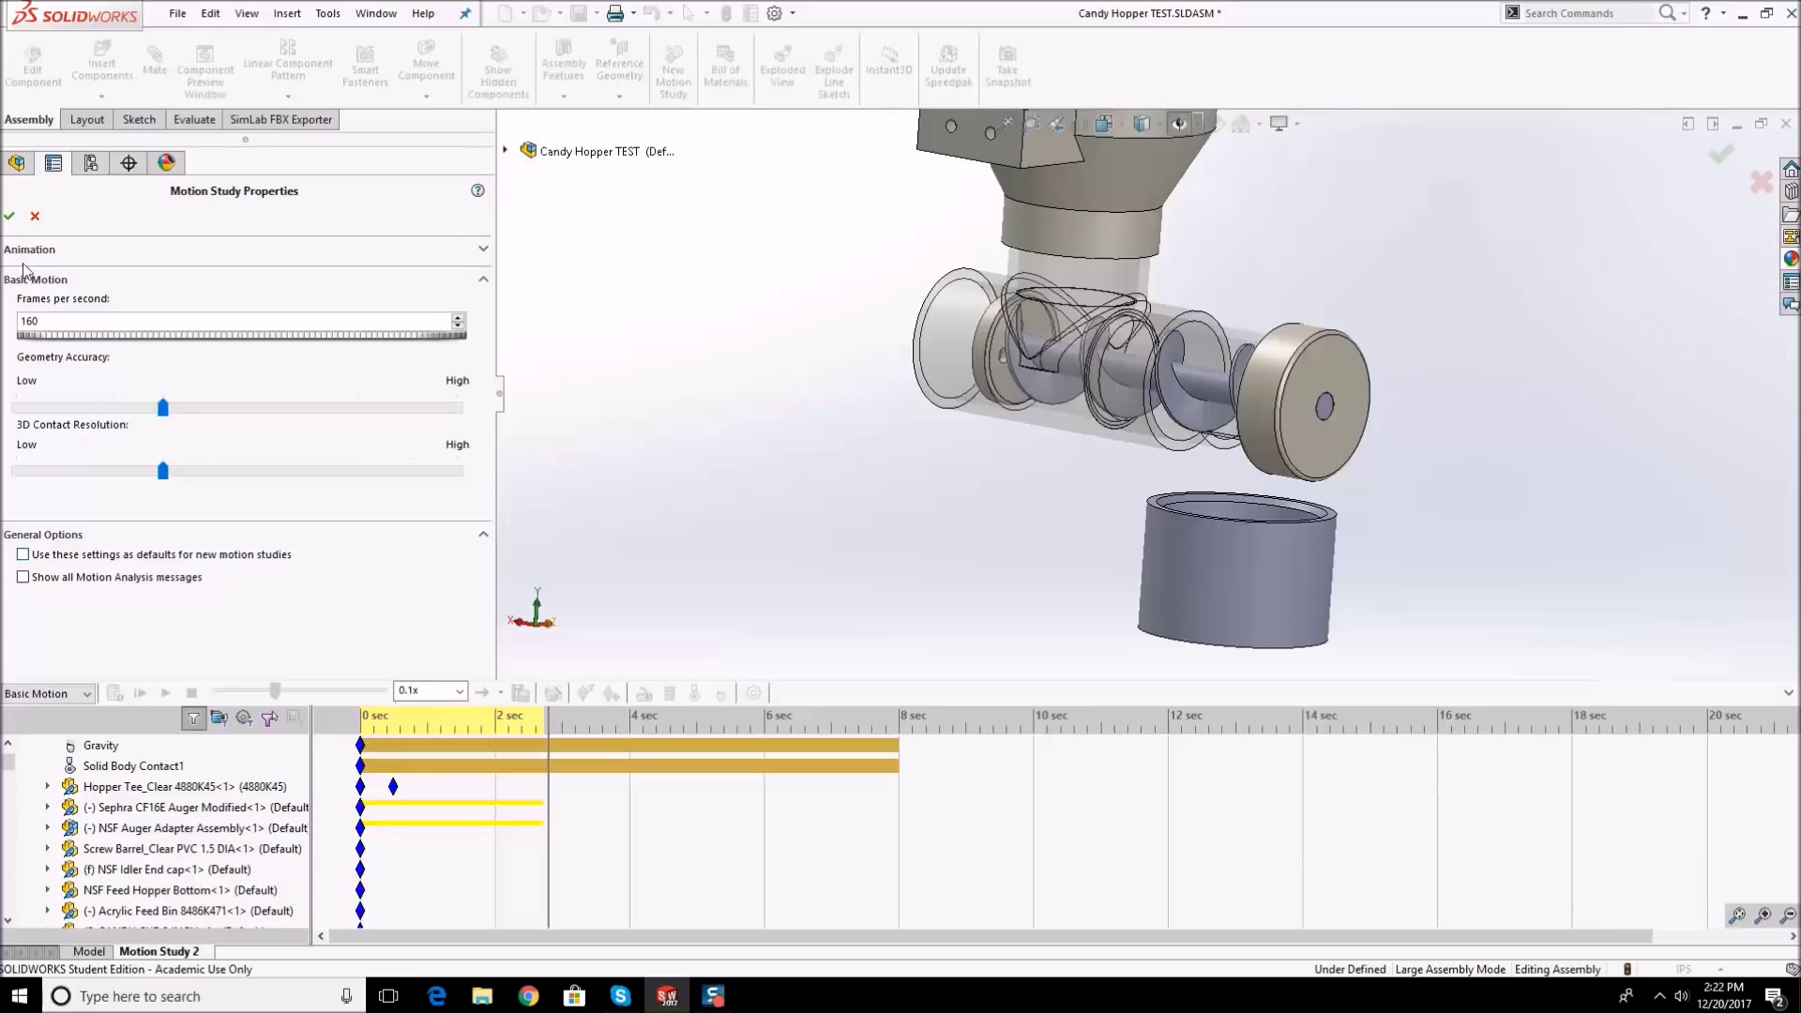
left_click(9, 217)
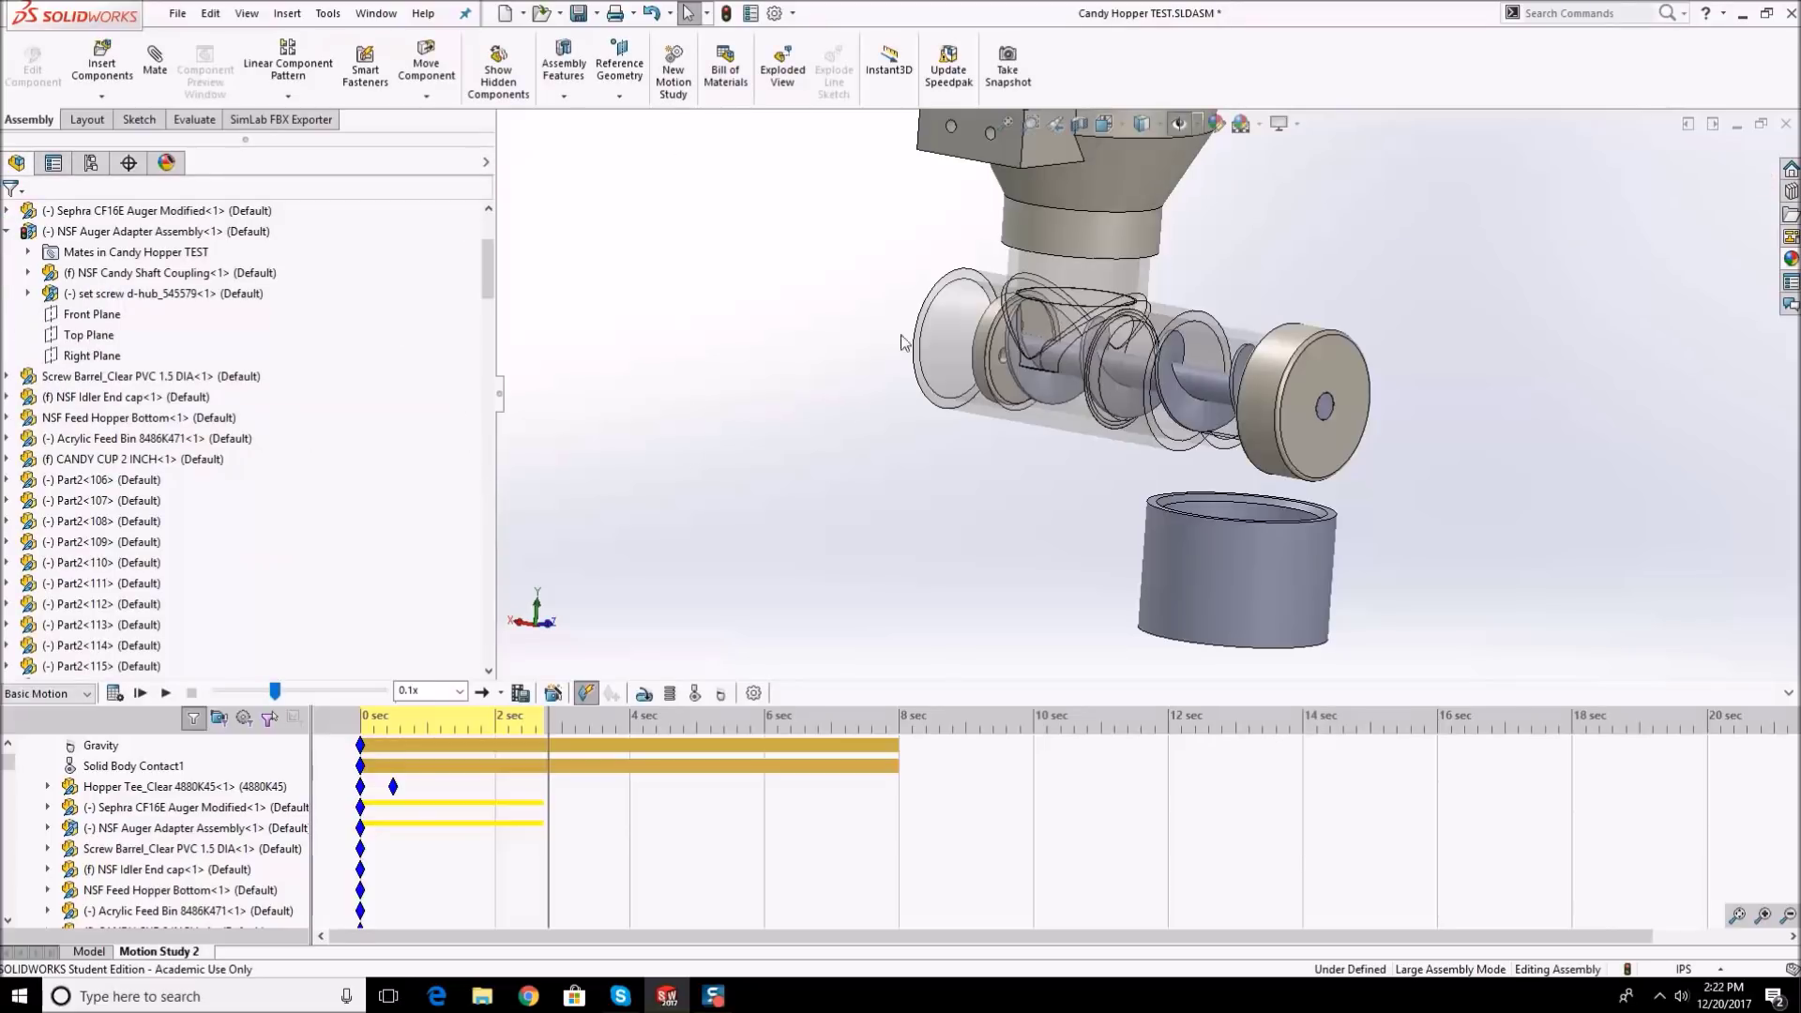
scroll(901, 344, "up", 6)
mouse_move(270, 694)
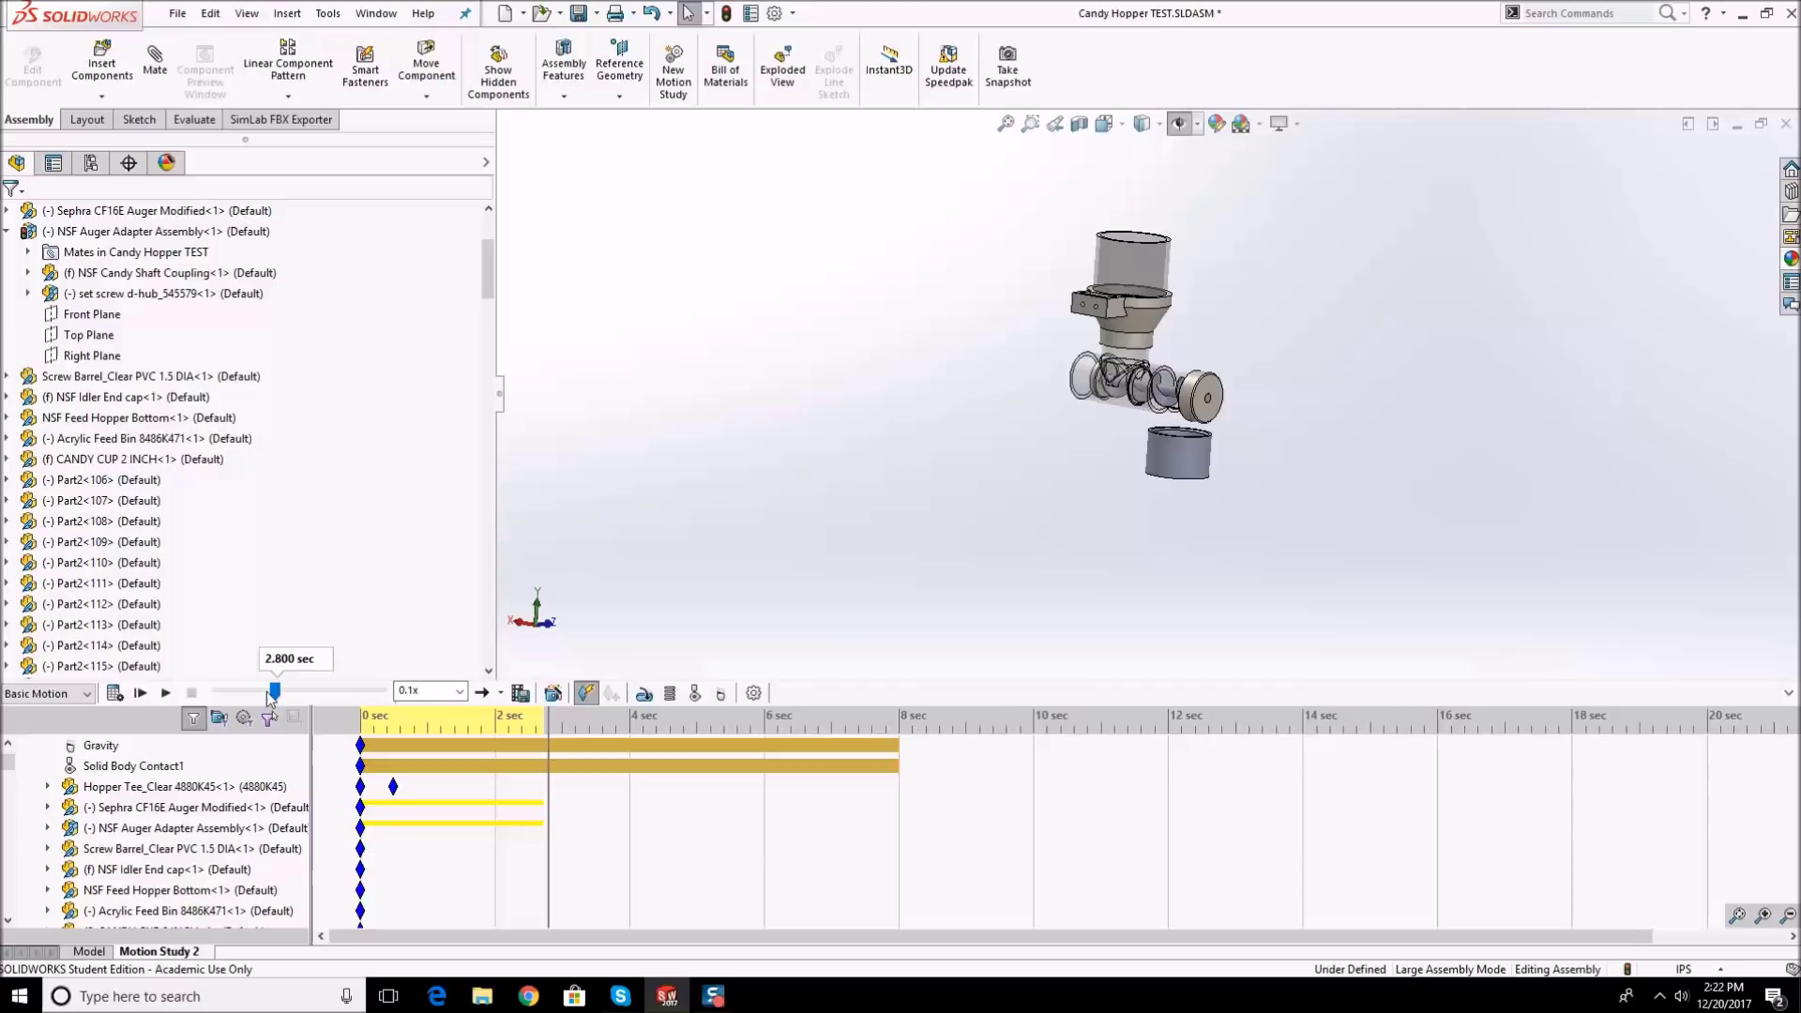
left_click_drag(275, 694, 216, 692)
scroll(966, 437, "down", 2)
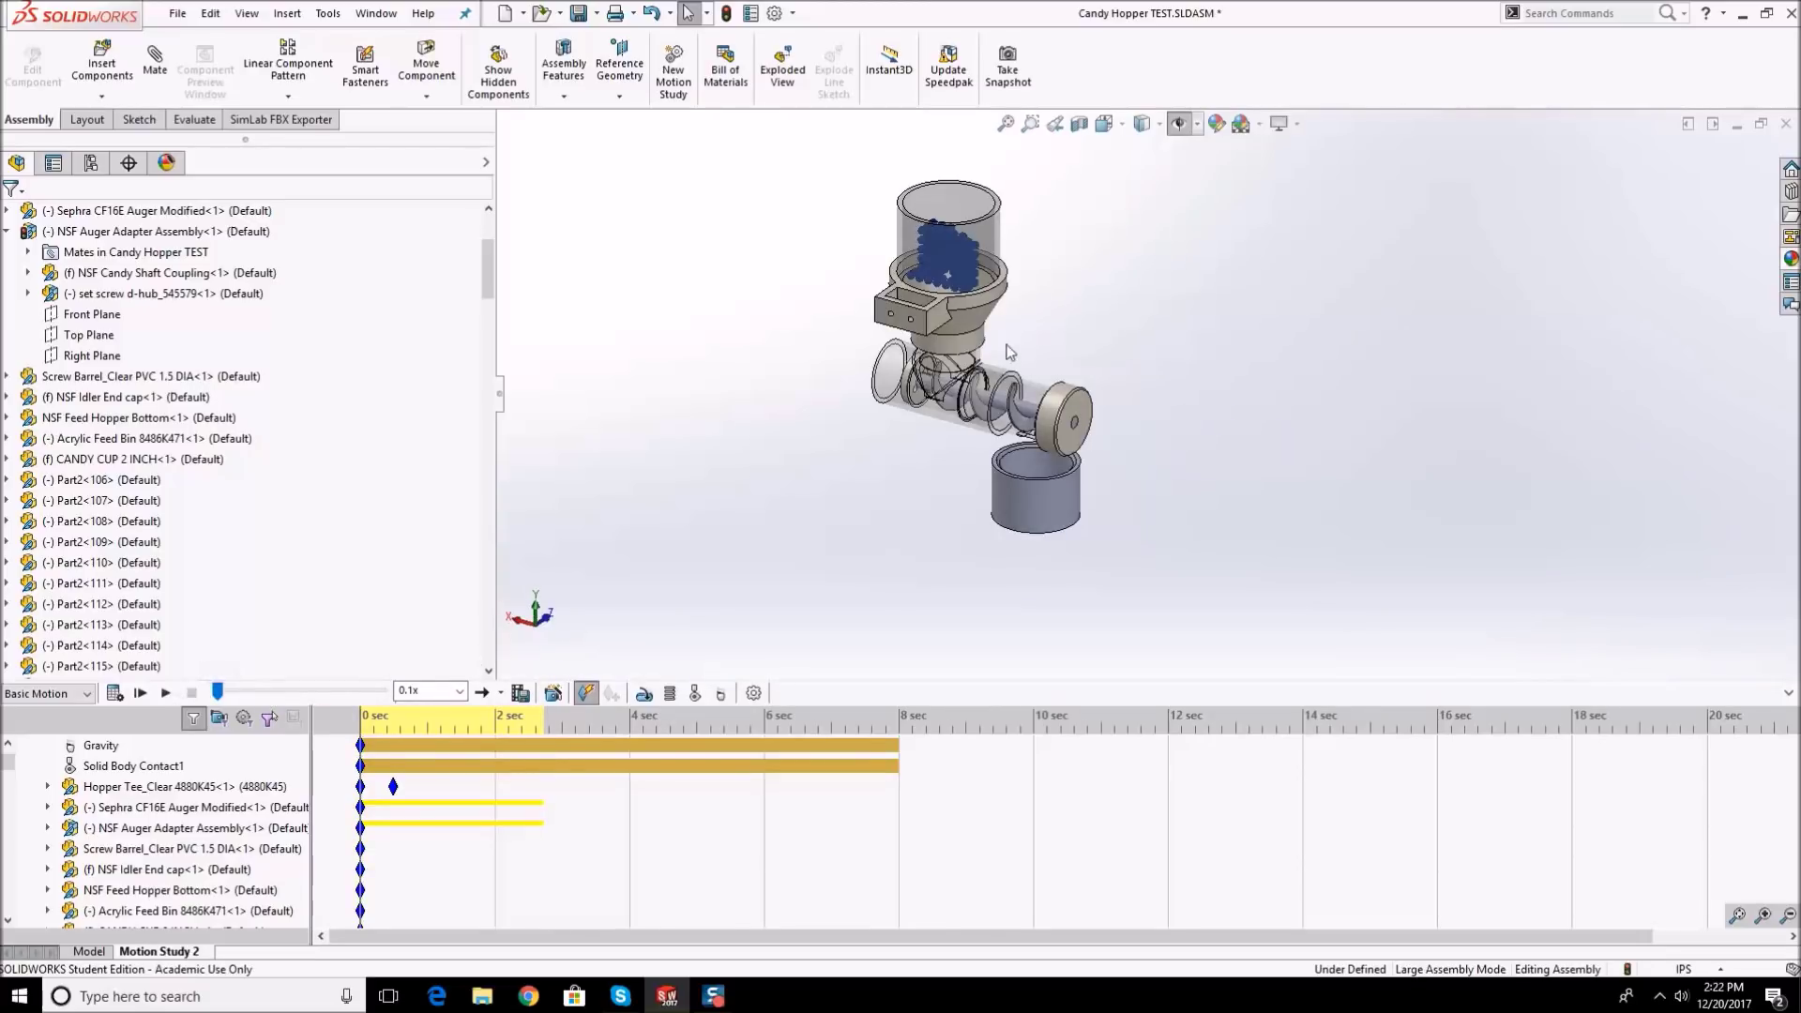
scroll(1016, 272, "down", 3)
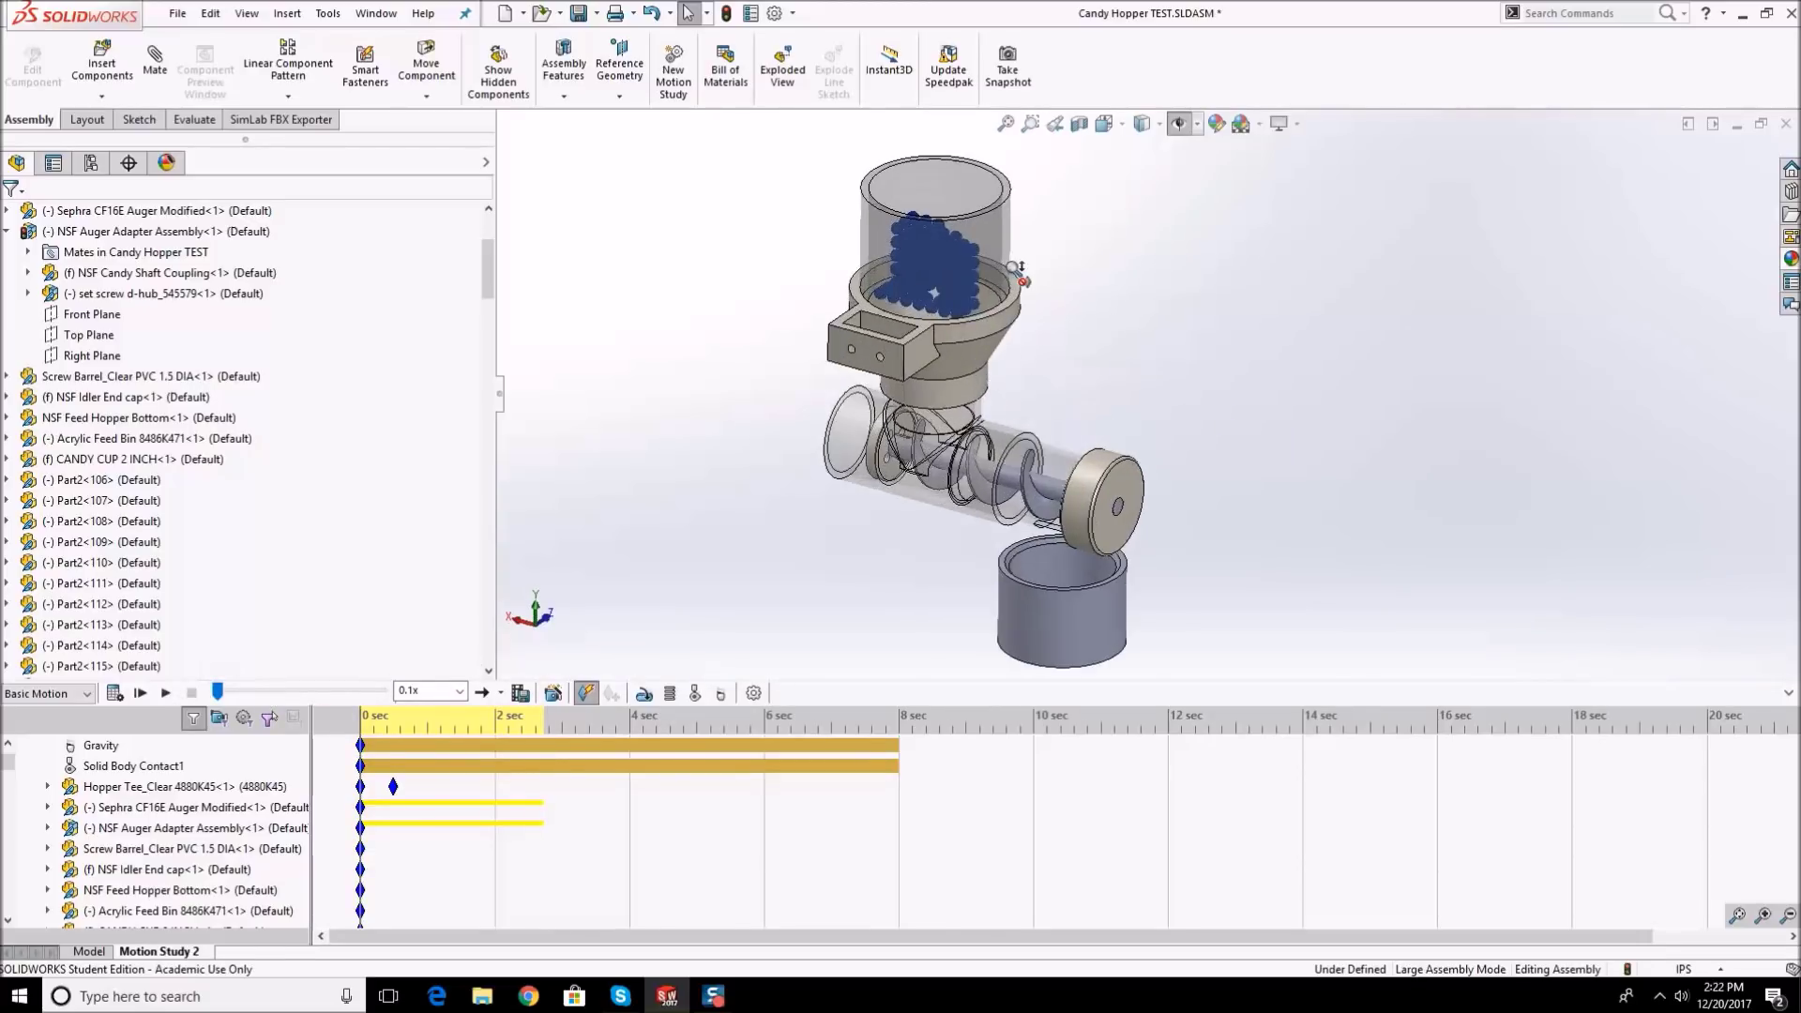
- Edit the existing solid body contact in the motion study and turn off its use of contact groups
left_click(693, 699)
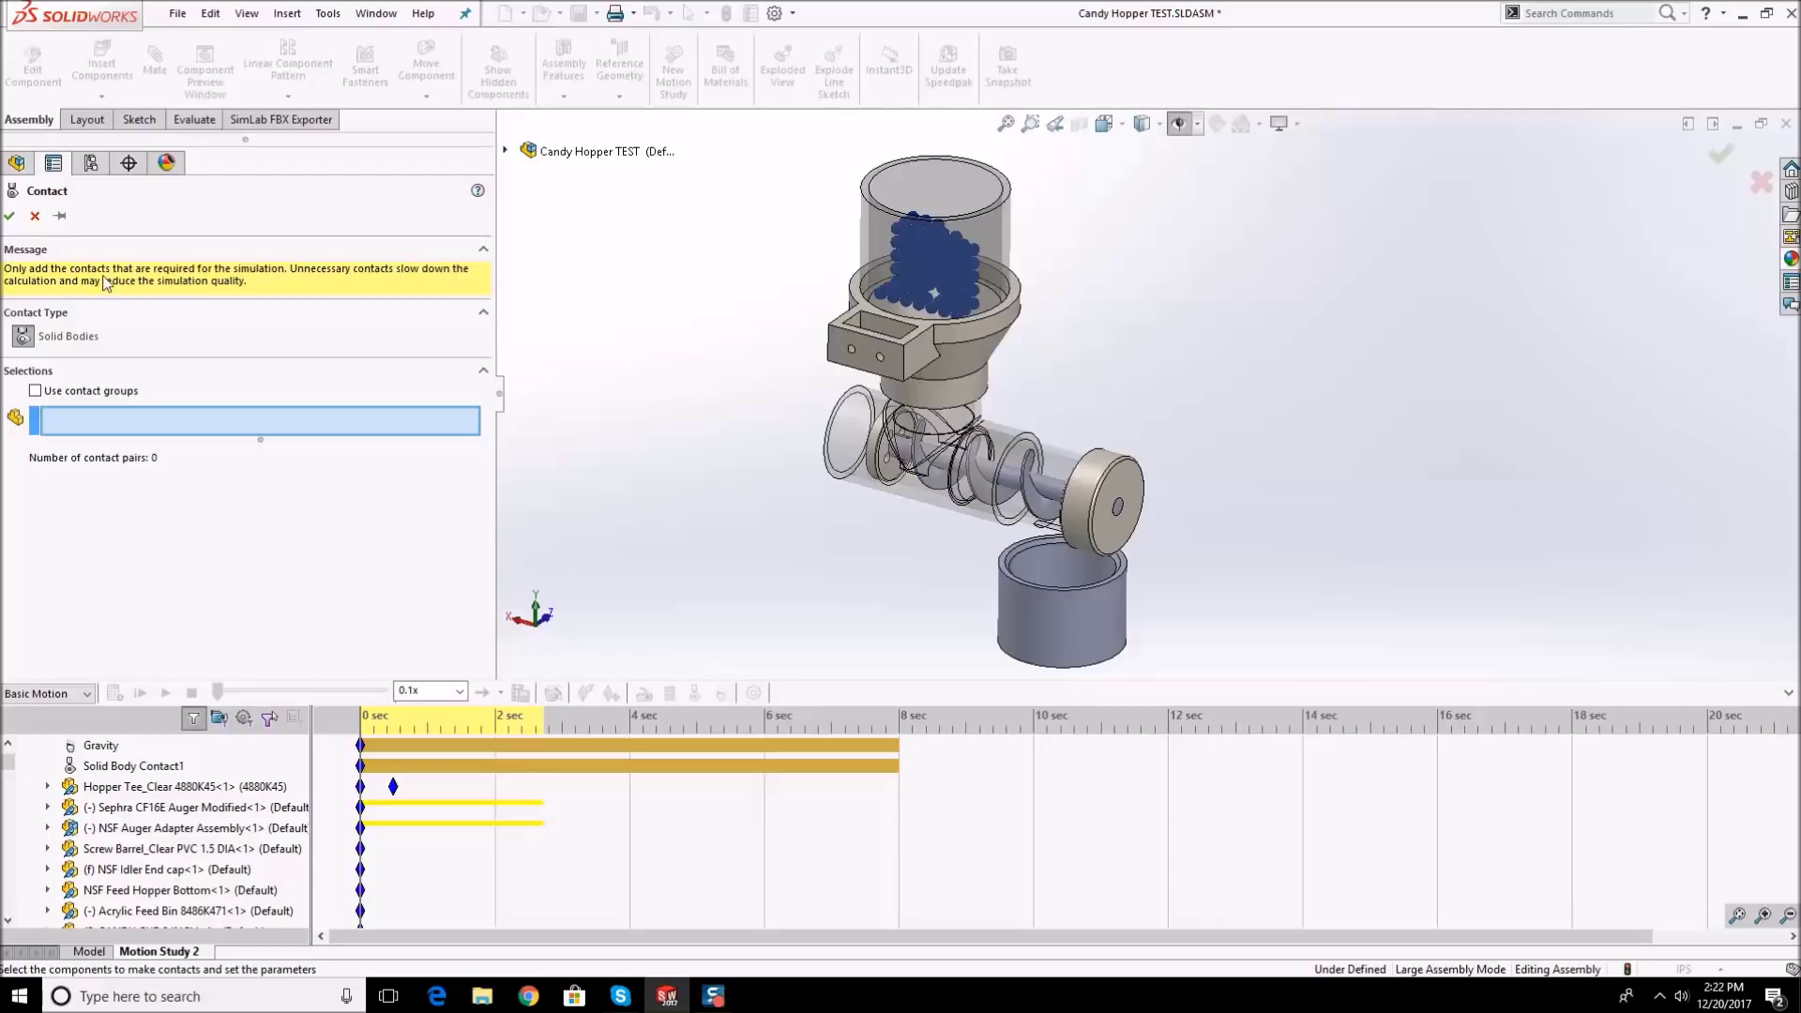
left_click(36, 214)
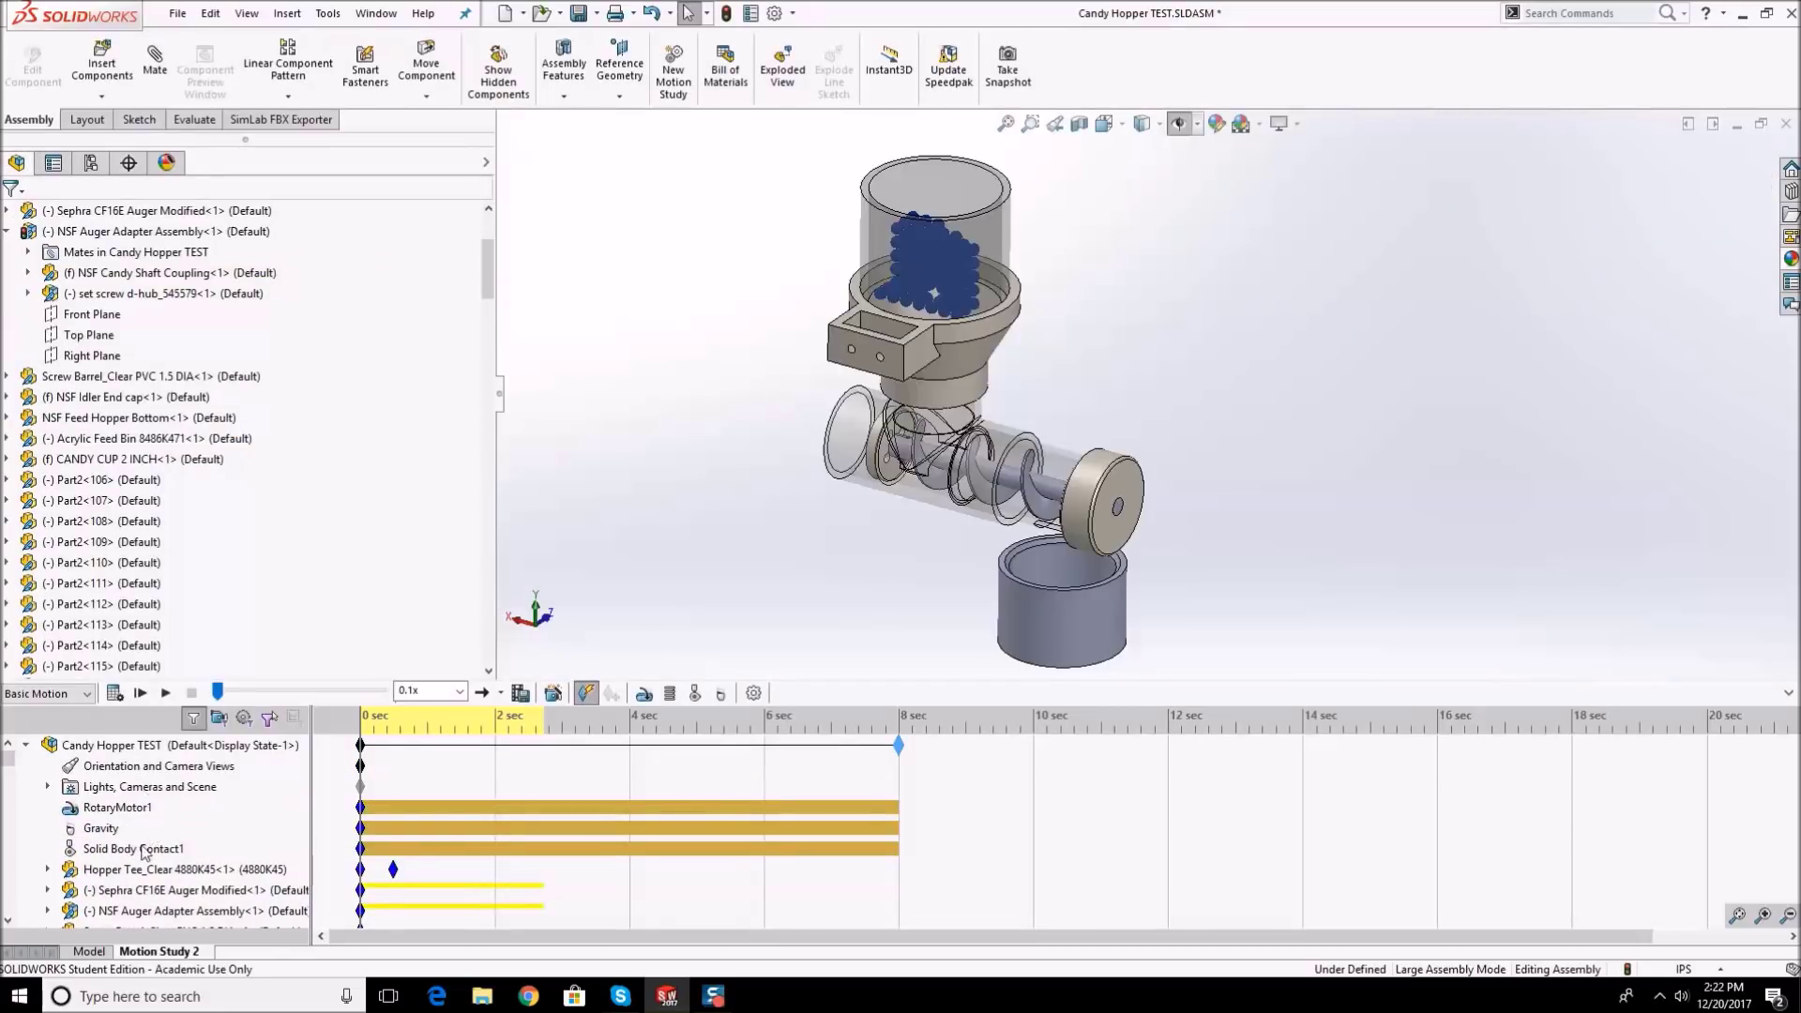
right_click(126, 849)
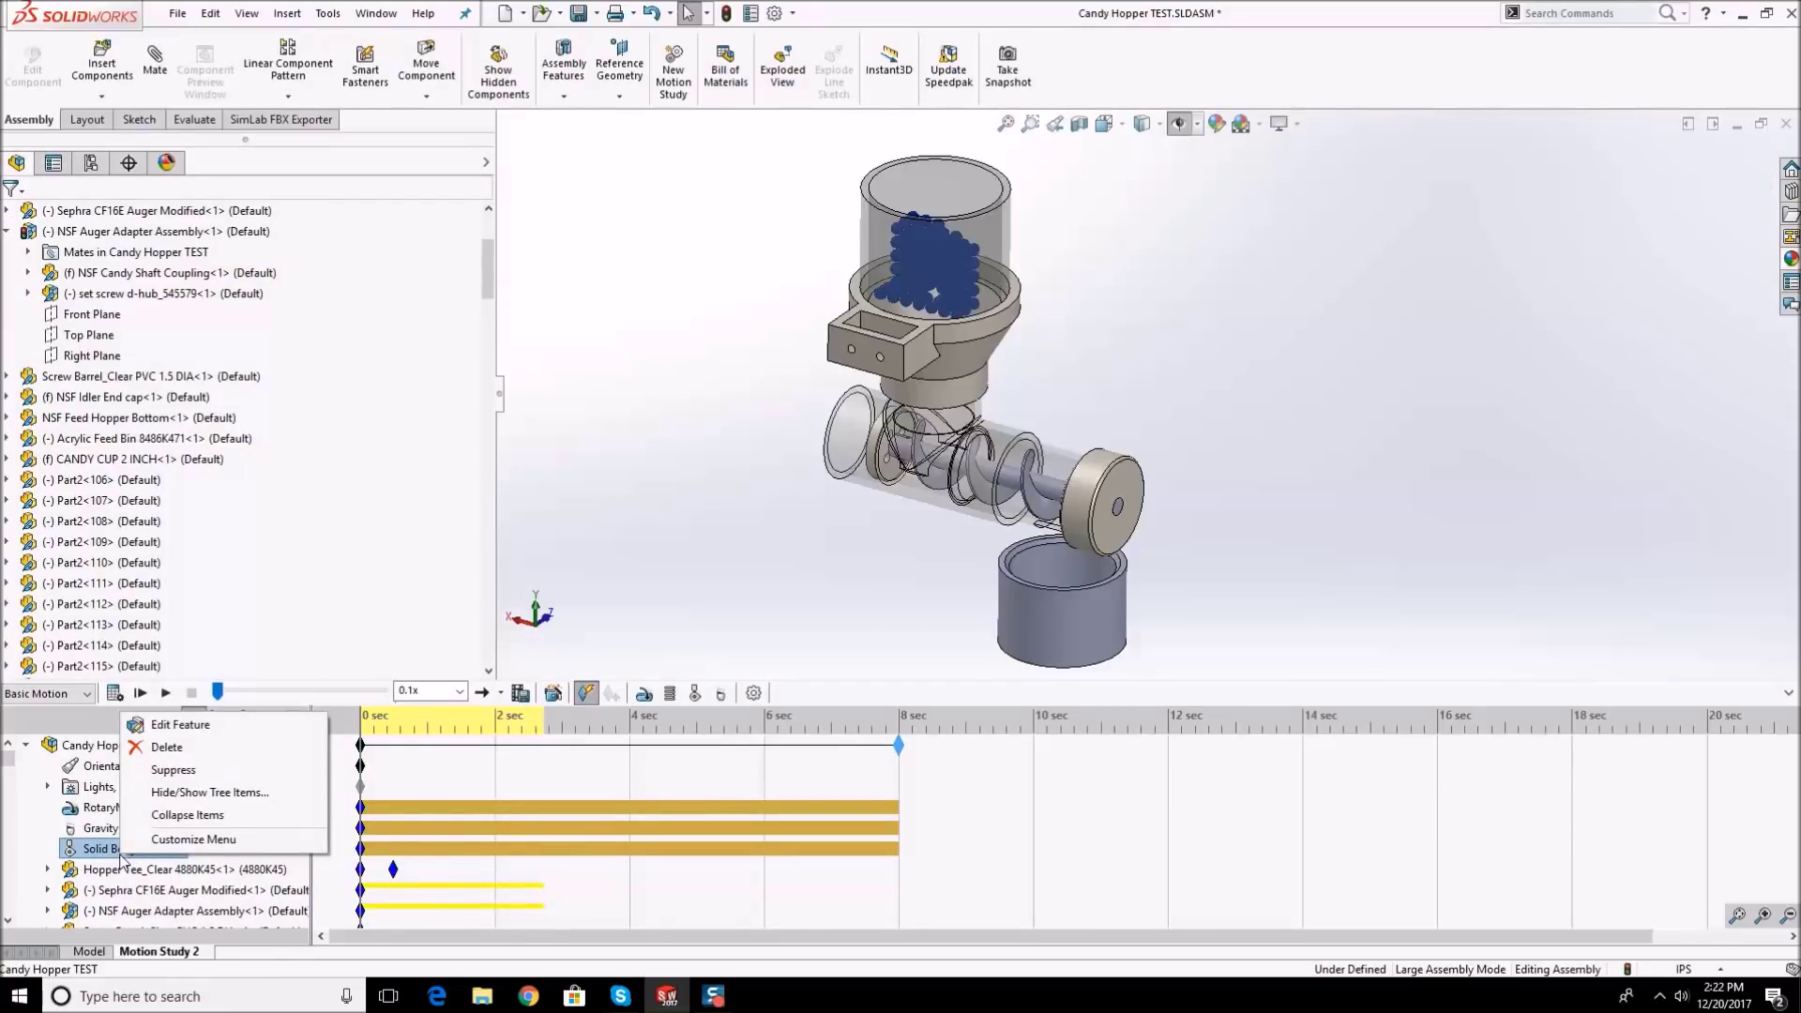
left_click(180, 724)
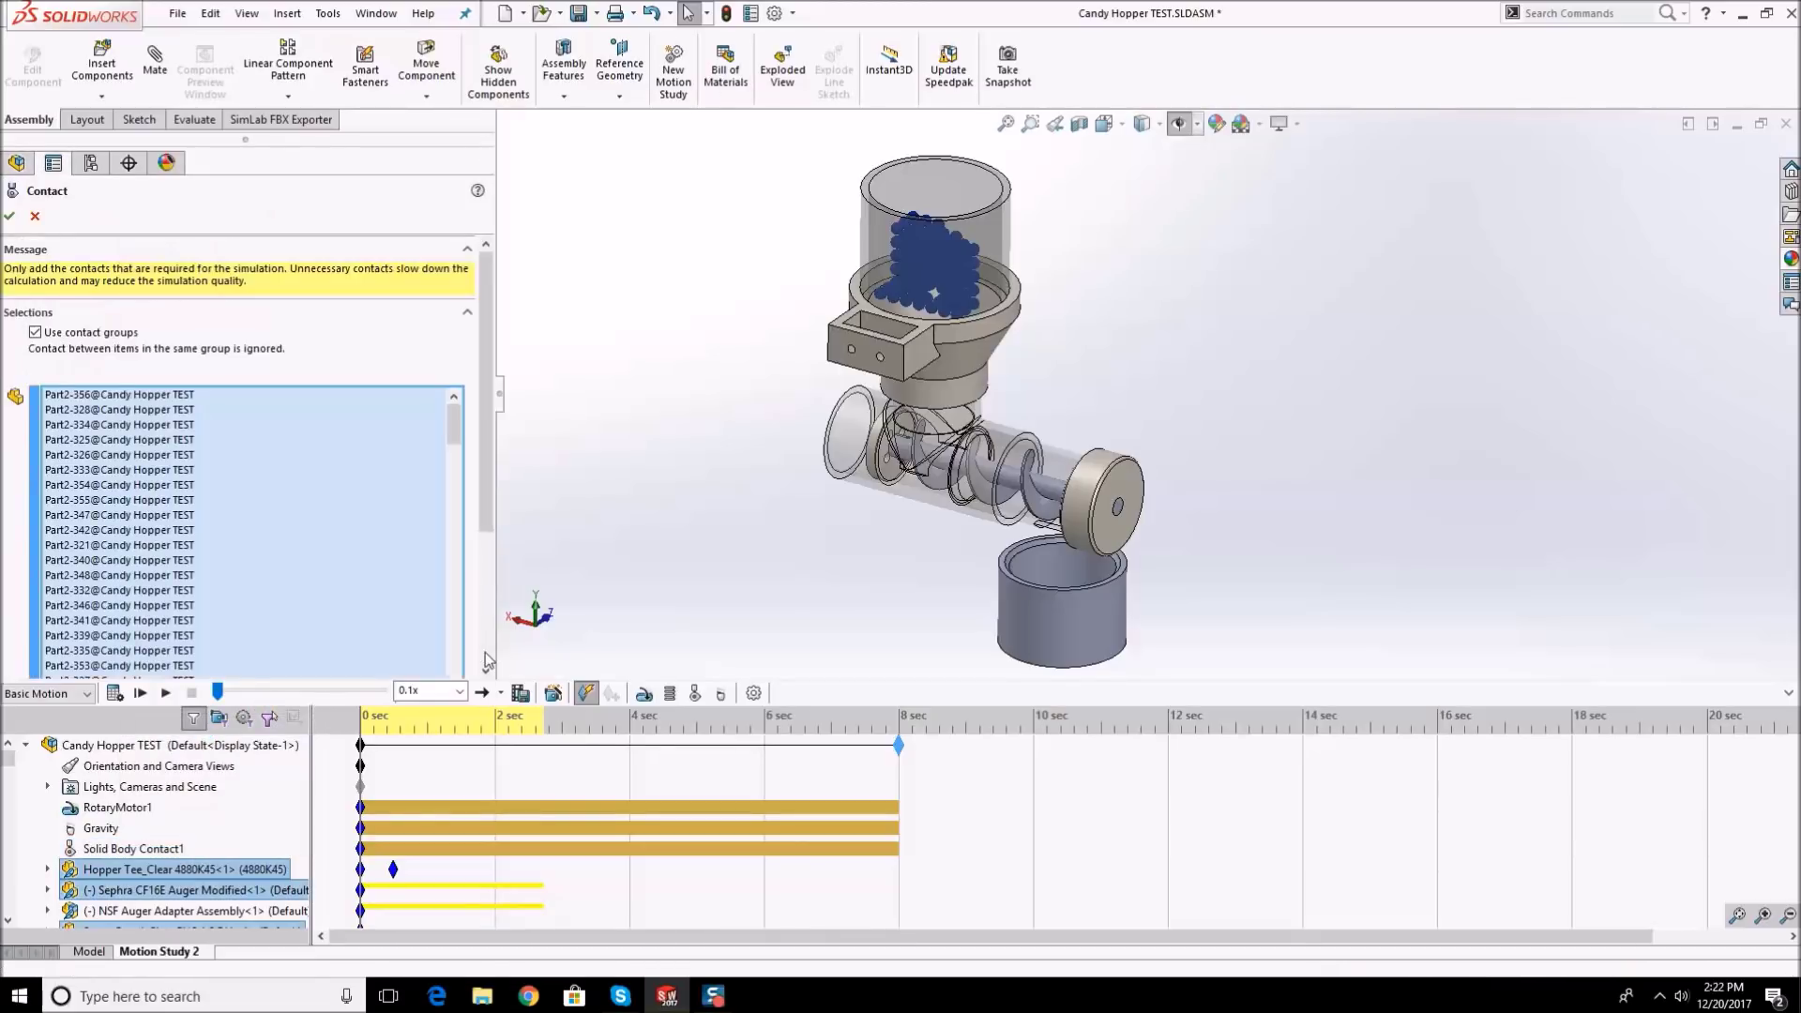
left_click(35, 333)
scroll(807, 410, "up", 3)
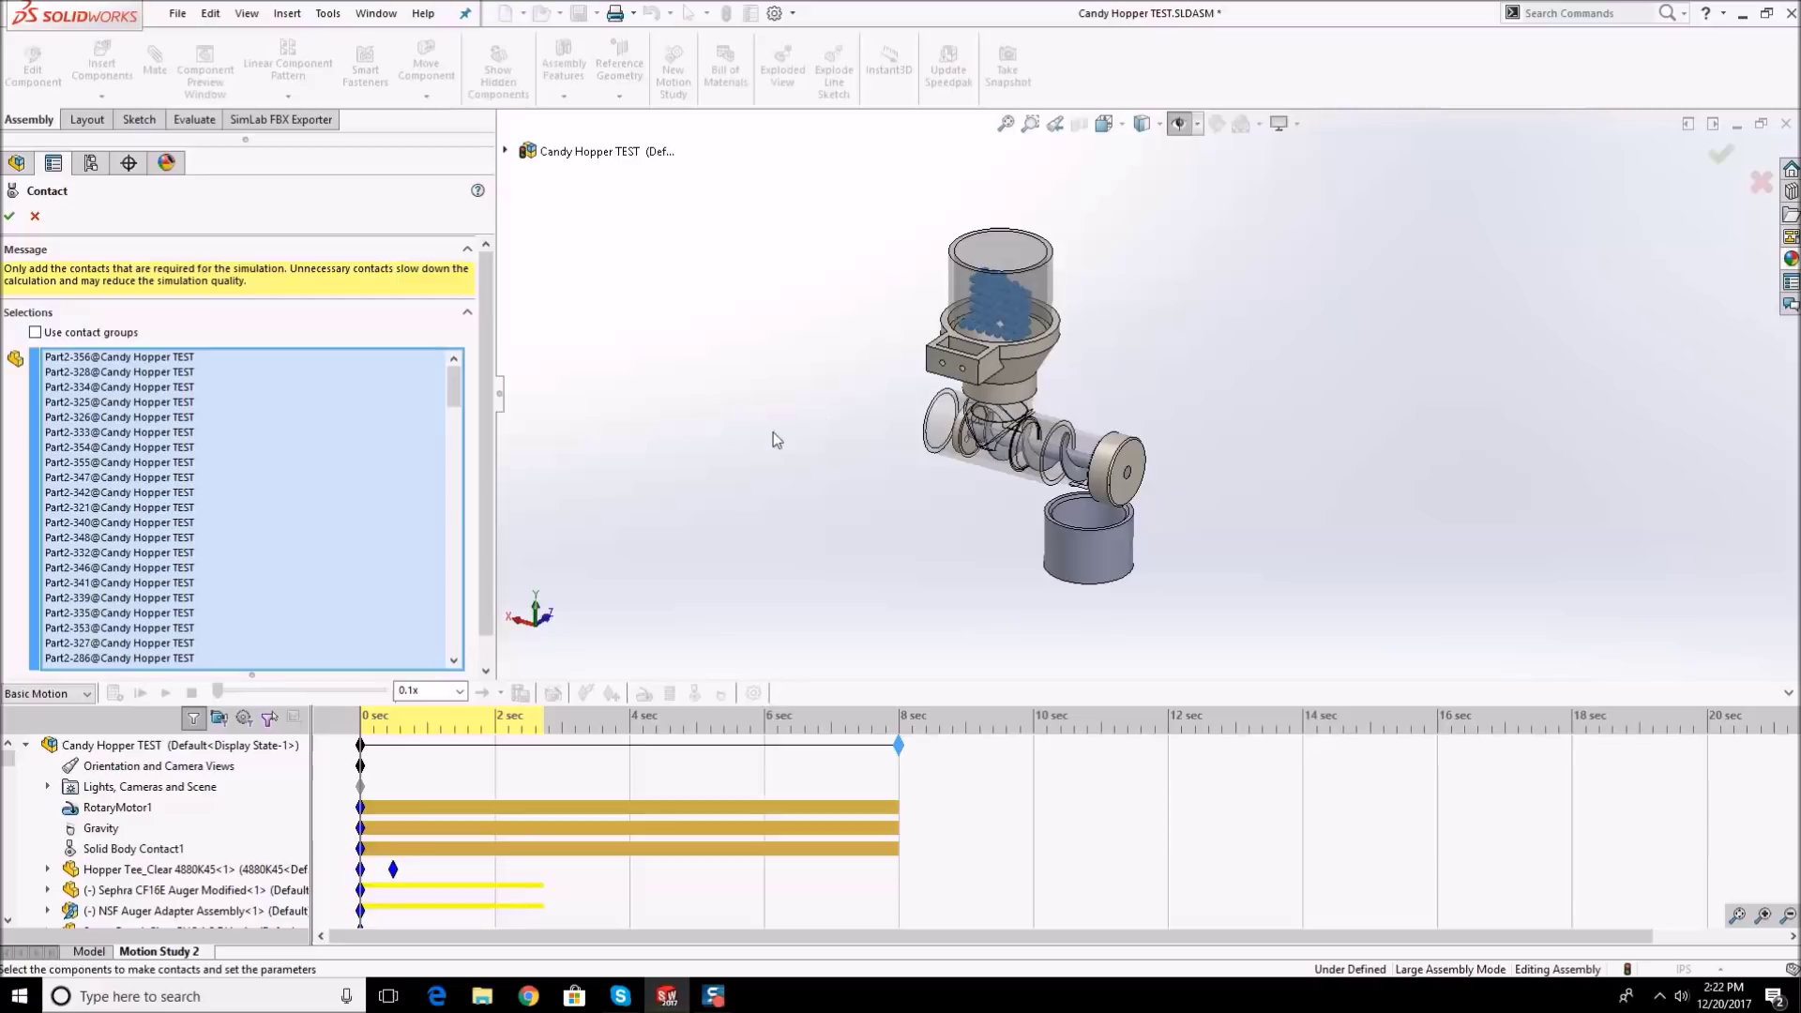
- Add the NSF Candy Shaft Coupling, NSF Feed Hopper Bottom and Hopper Tee_Clear to the contact's component selection
scroll(453, 398, "down", 2)
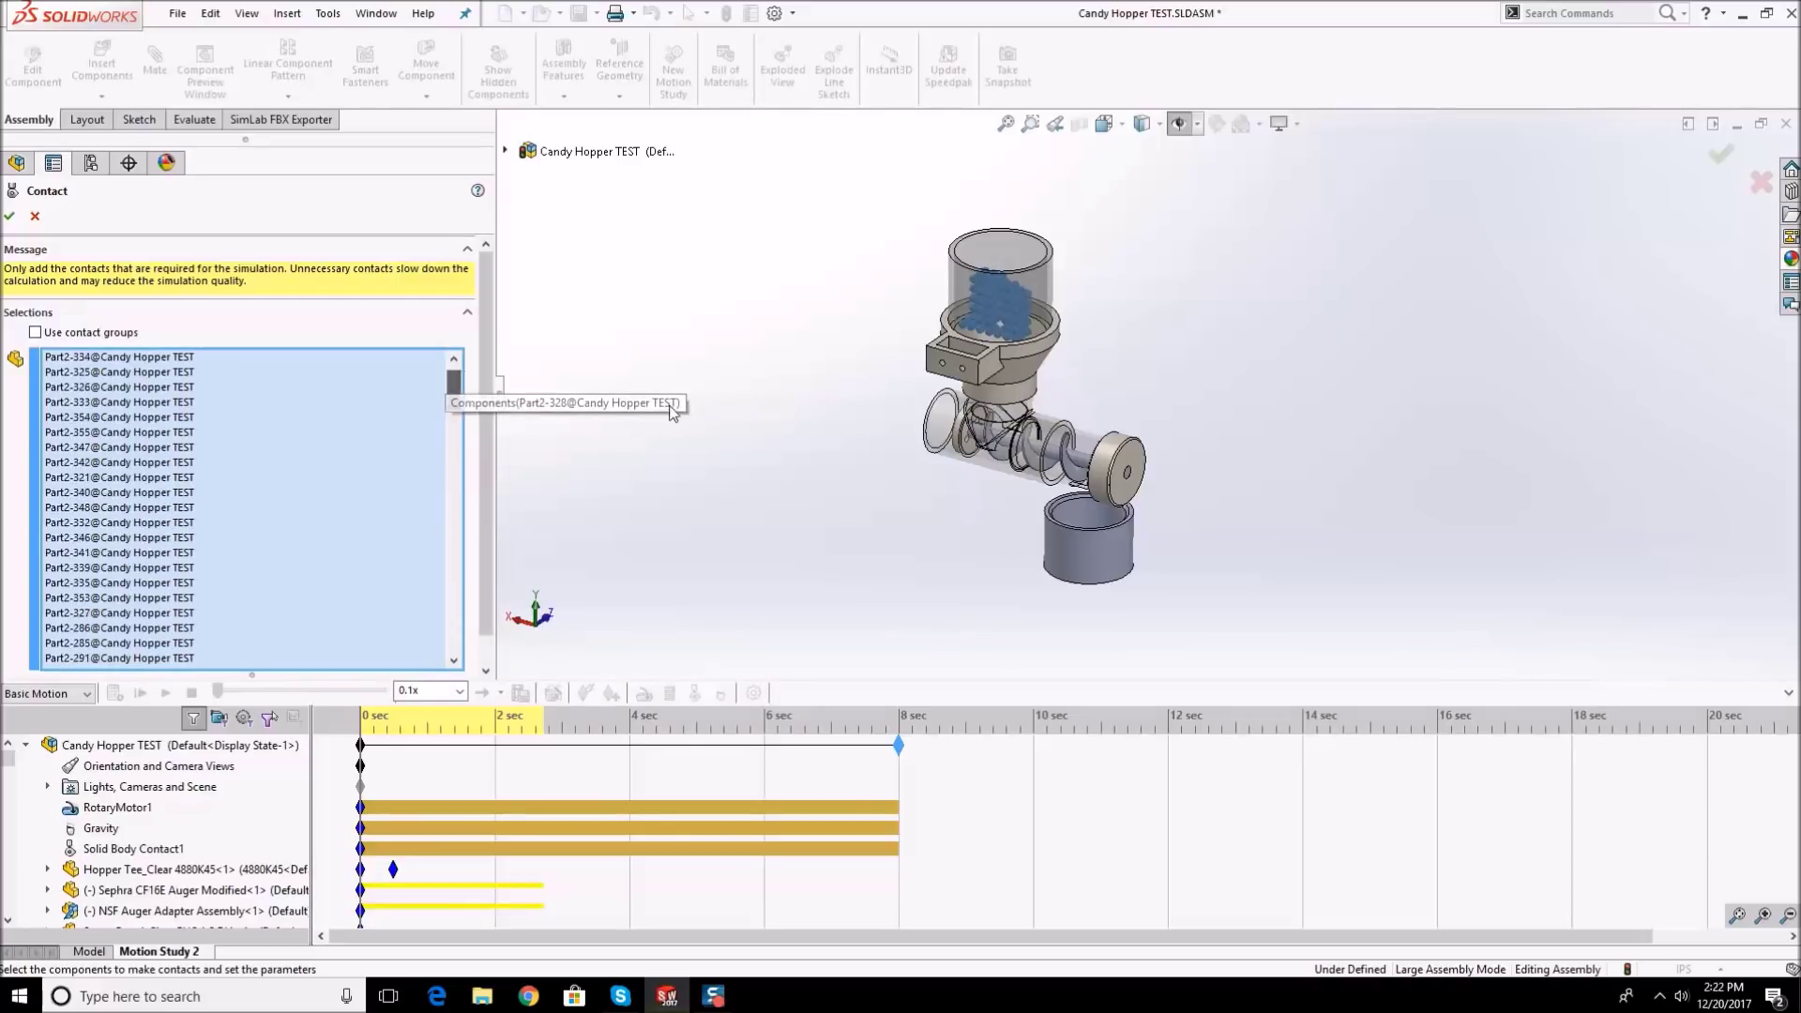
scroll(1135, 418, "down", 2)
scroll(1135, 419, "down", 2)
middle_click_drag(722, 458, 708, 466)
left_click(736, 441)
left_click(779, 336)
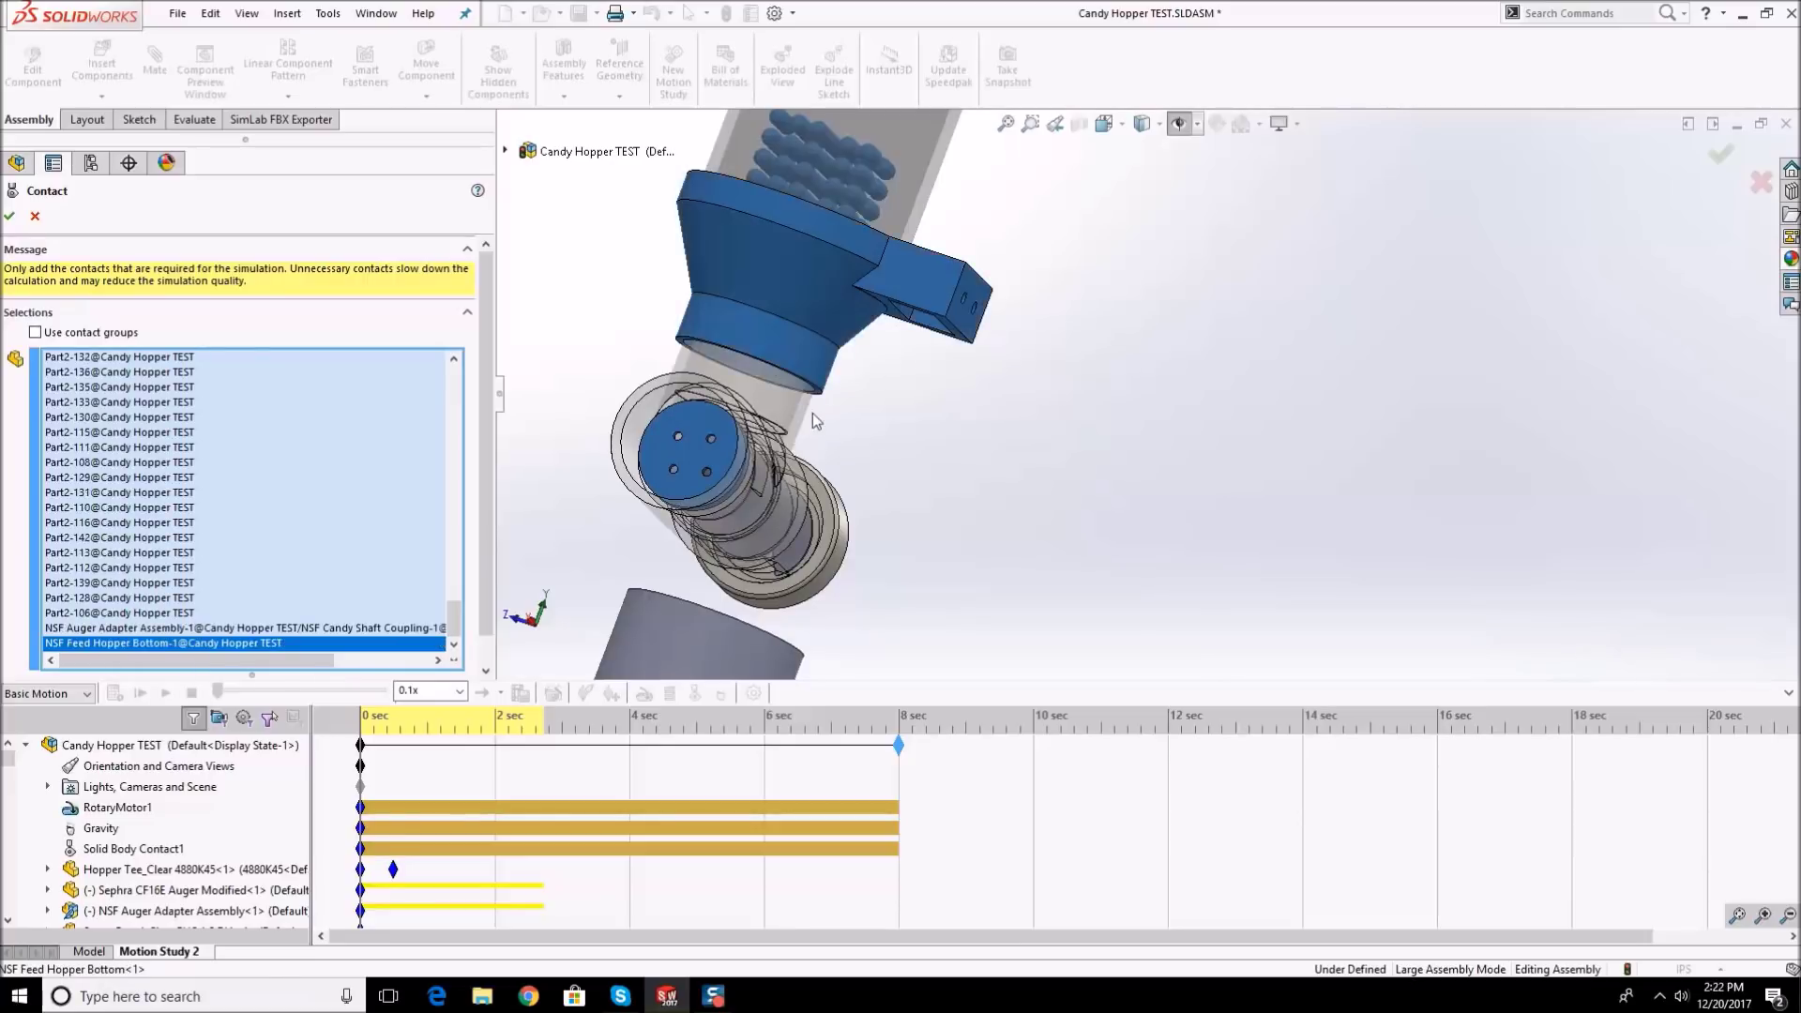
left_click(796, 408)
- Add the CANDY CUP 2 INCH and the Sephra CF16E Auger Modified to the contact's component selection
left_click(853, 549)
scroll(786, 498, "down", 3)
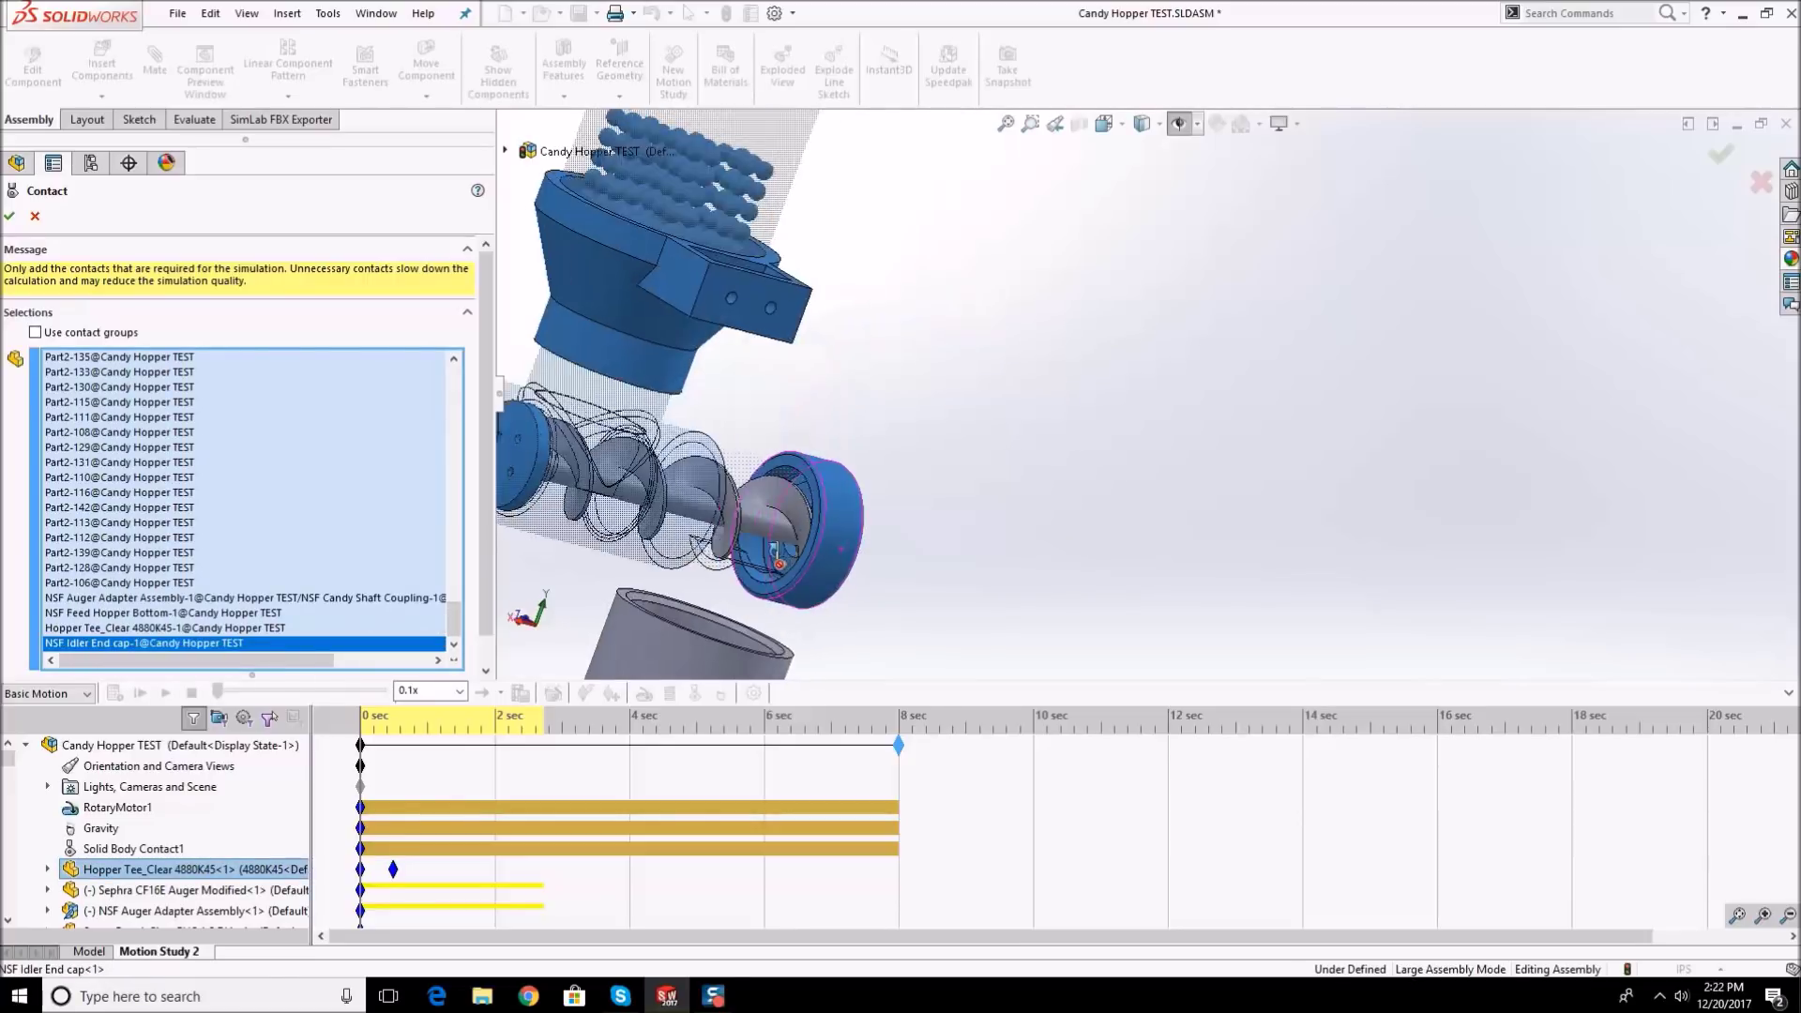
middle_click_drag(813, 475, 863, 458)
left_click(868, 458)
scroll(875, 460, "down", 3)
left_click(925, 584)
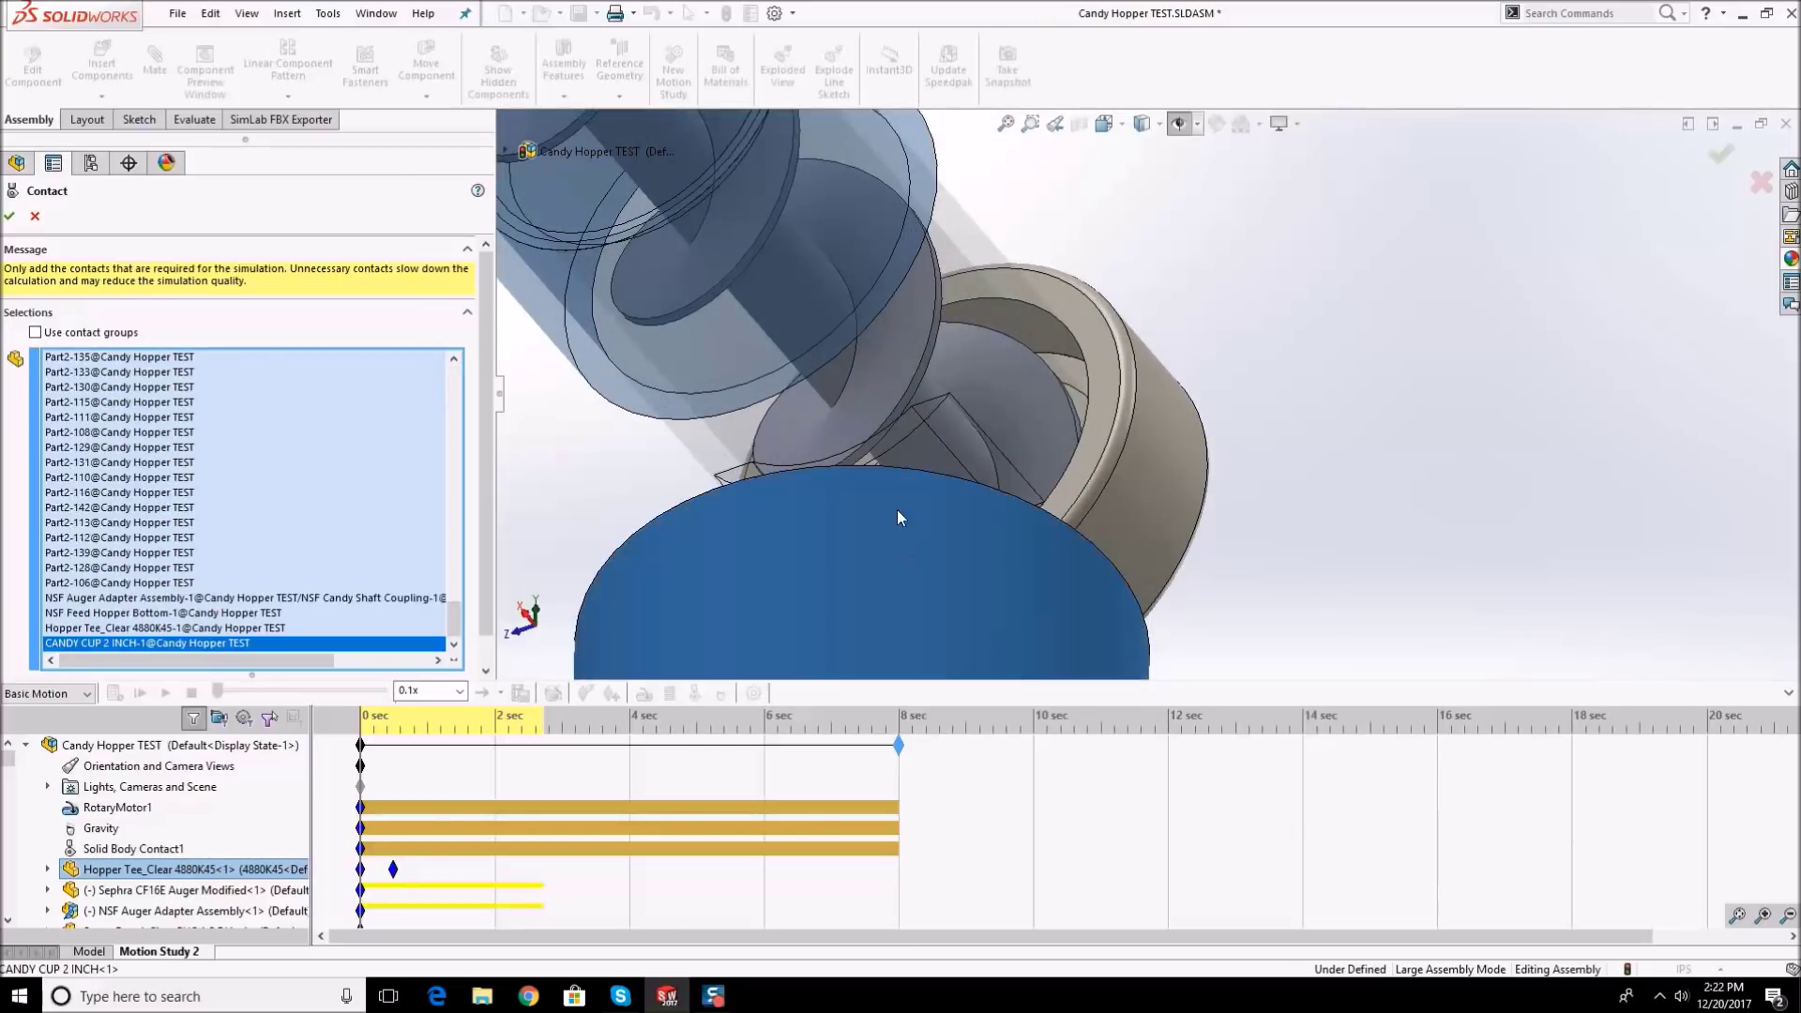
left_click(923, 459)
- Add the Screw Barrel_Clear PVC 1.5 DIA and the NSF Idler End cap to the contact's component selection
scroll(927, 467, "up", 3)
mouse_move(1057, 370)
middle_mouse_down()
mouse_move(1096, 323)
mouse_move(1070, 352)
middle_mouse_up()
left_click(1128, 354)
left_click(1166, 504)
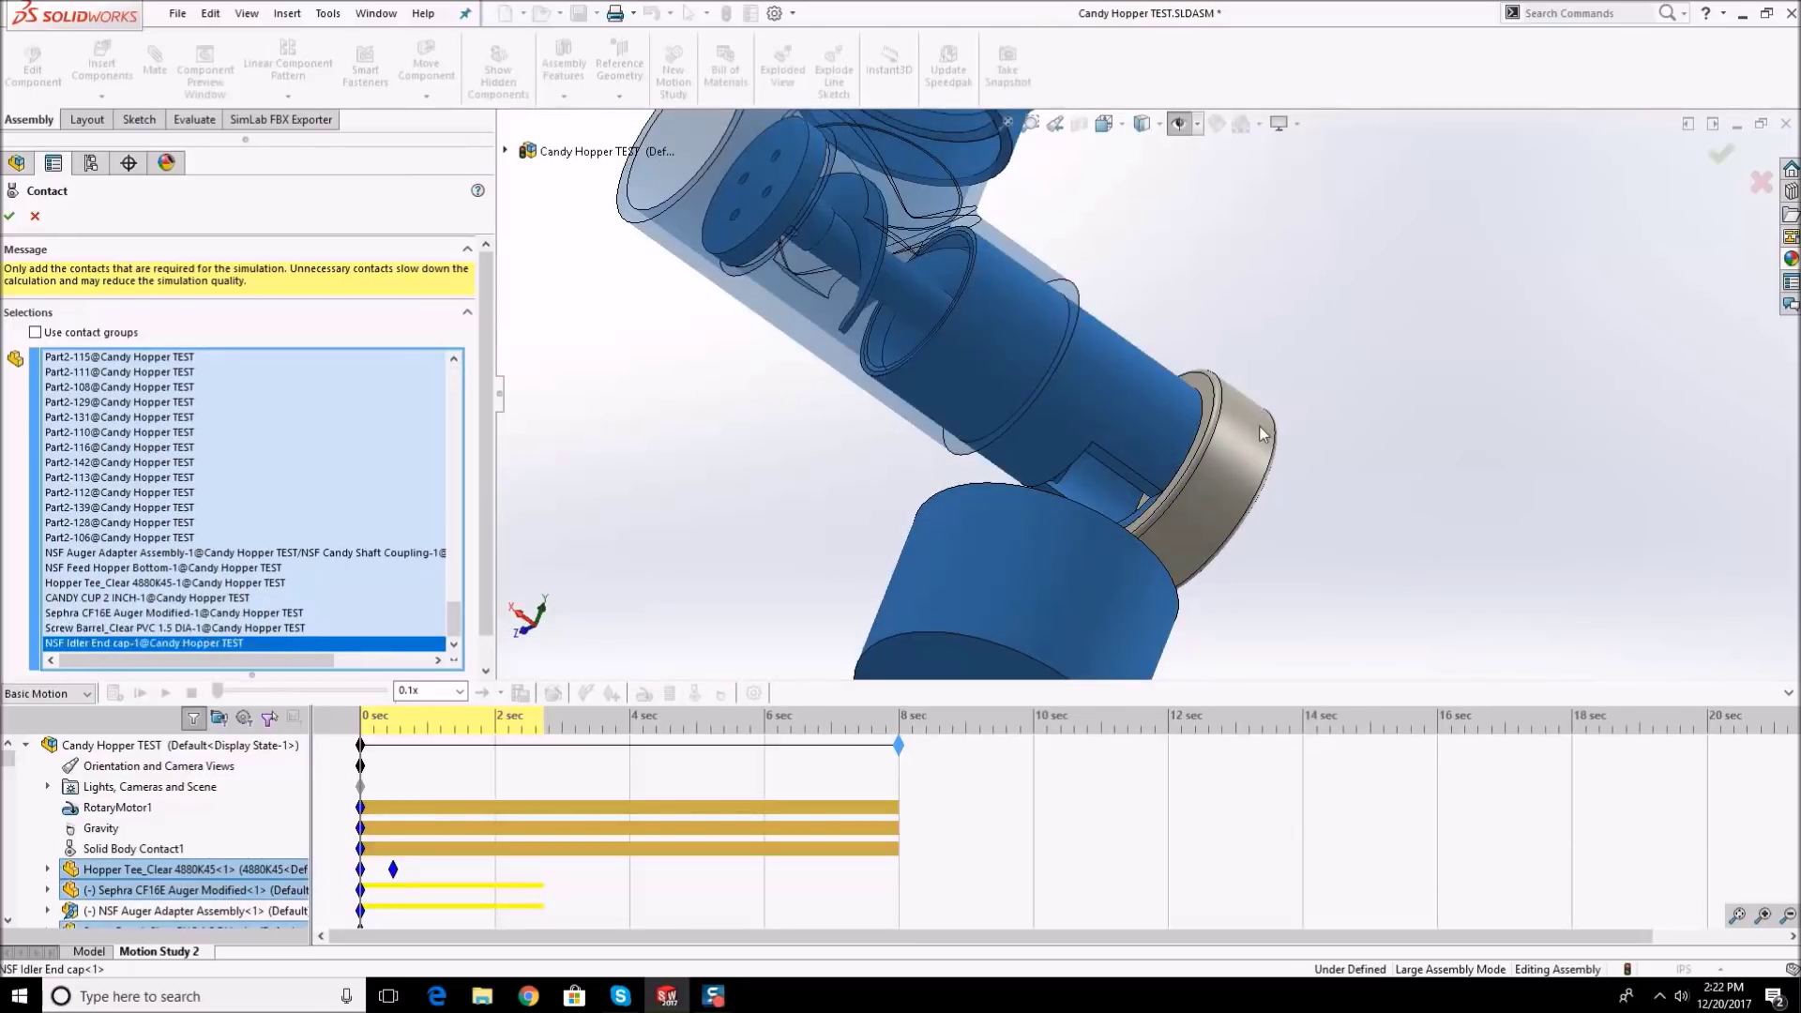
scroll(1166, 504, "up", 2)
scroll(1093, 333, "up", 3)
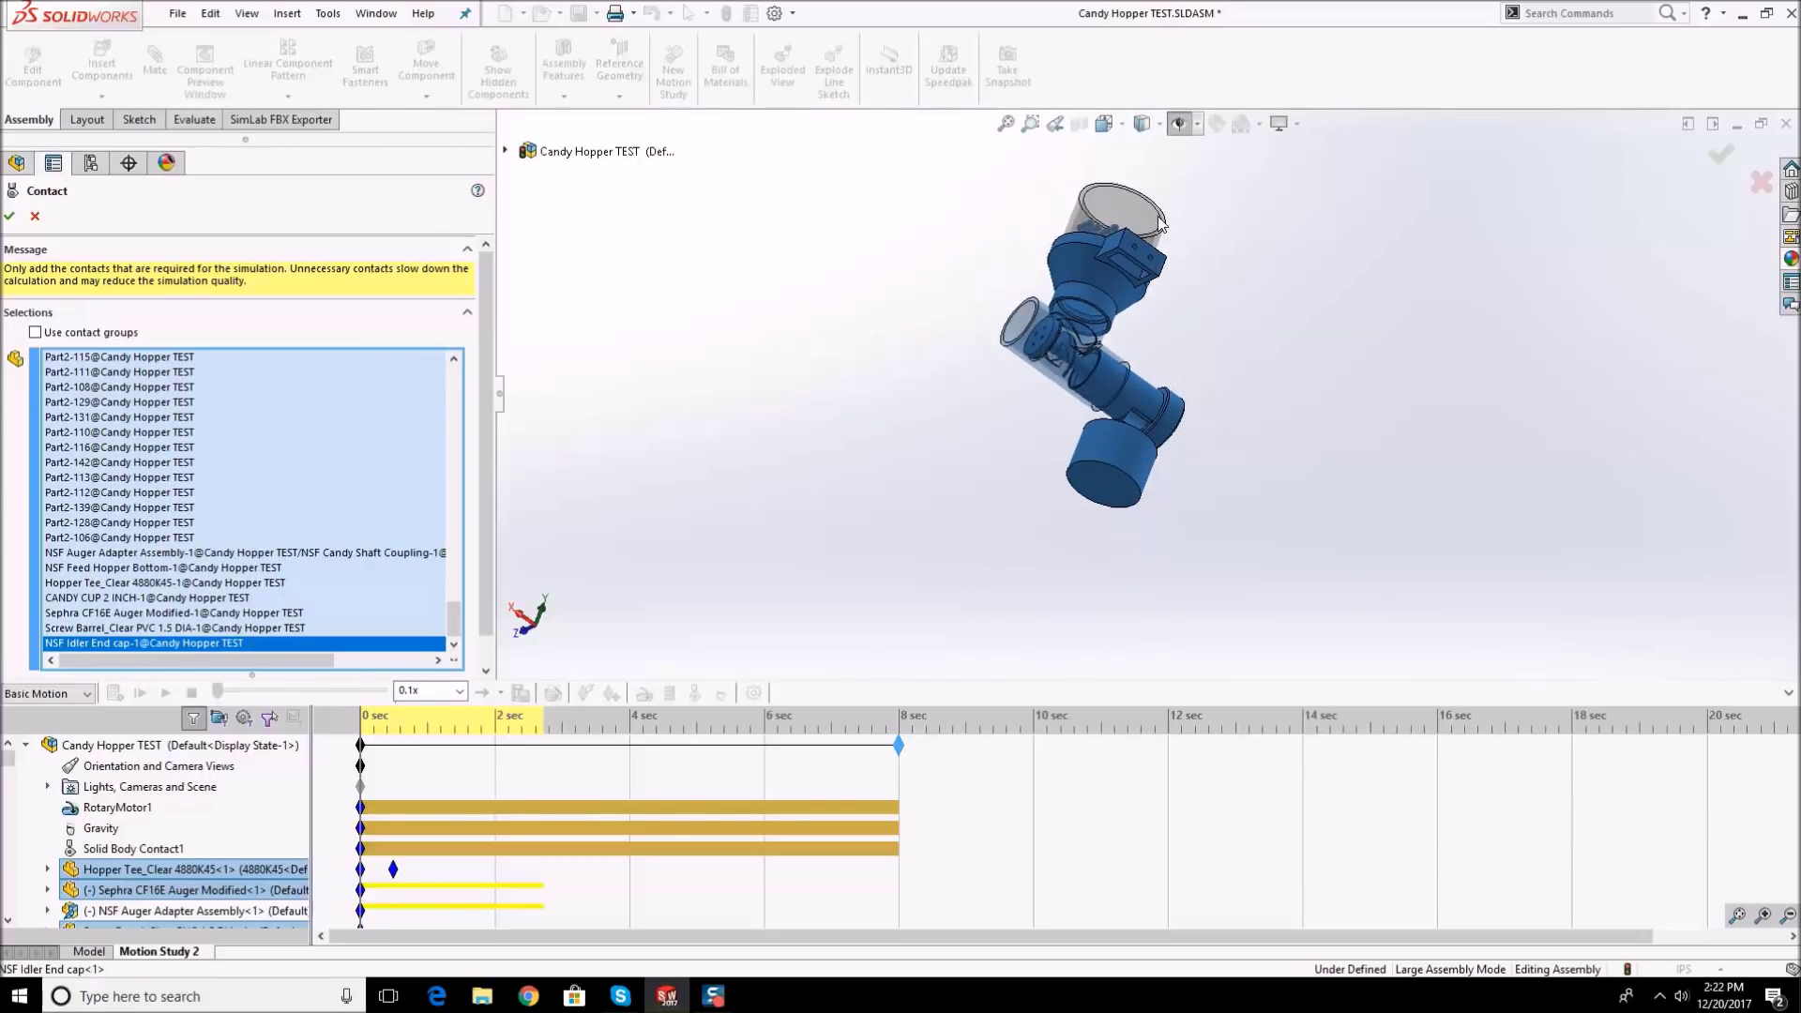
- Add the Acrylic Feed Bin to the contact's component selection and accept the edited contact
left_click(1153, 245)
scroll(1070, 277, "down", 5)
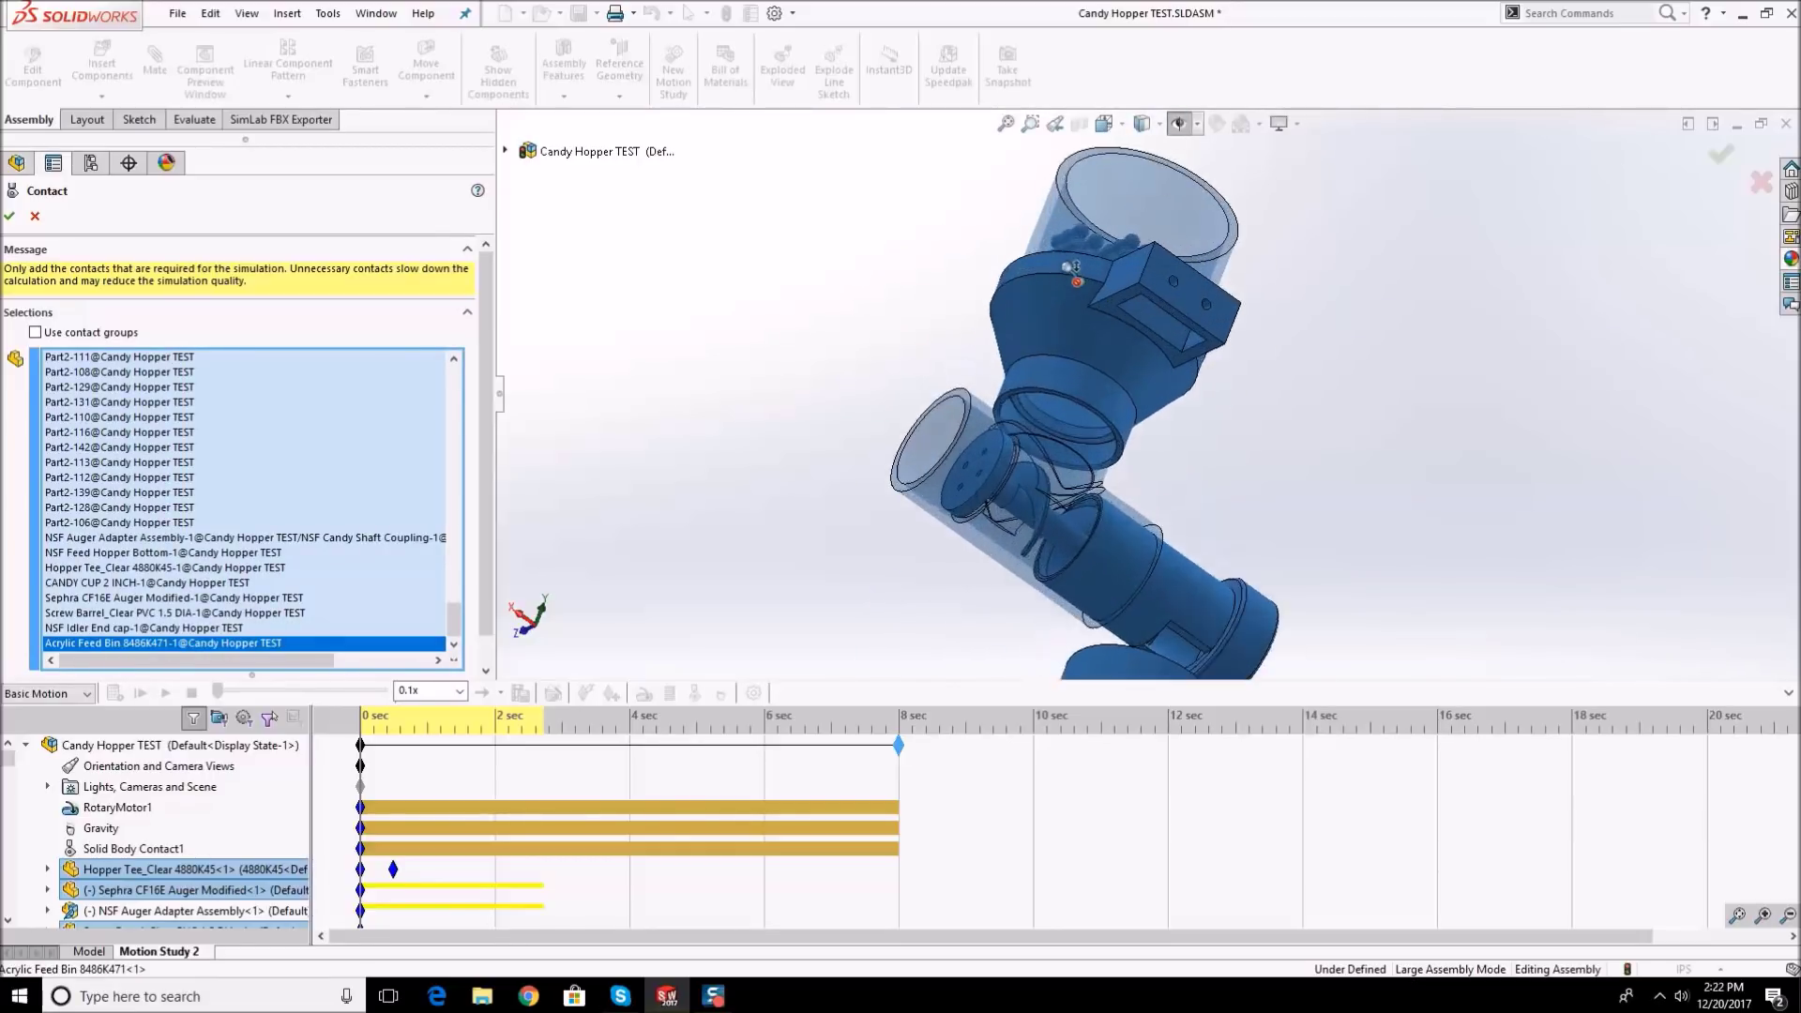
middle_click_drag(1098, 401, 1313, 337)
scroll(1318, 339, "up", 3)
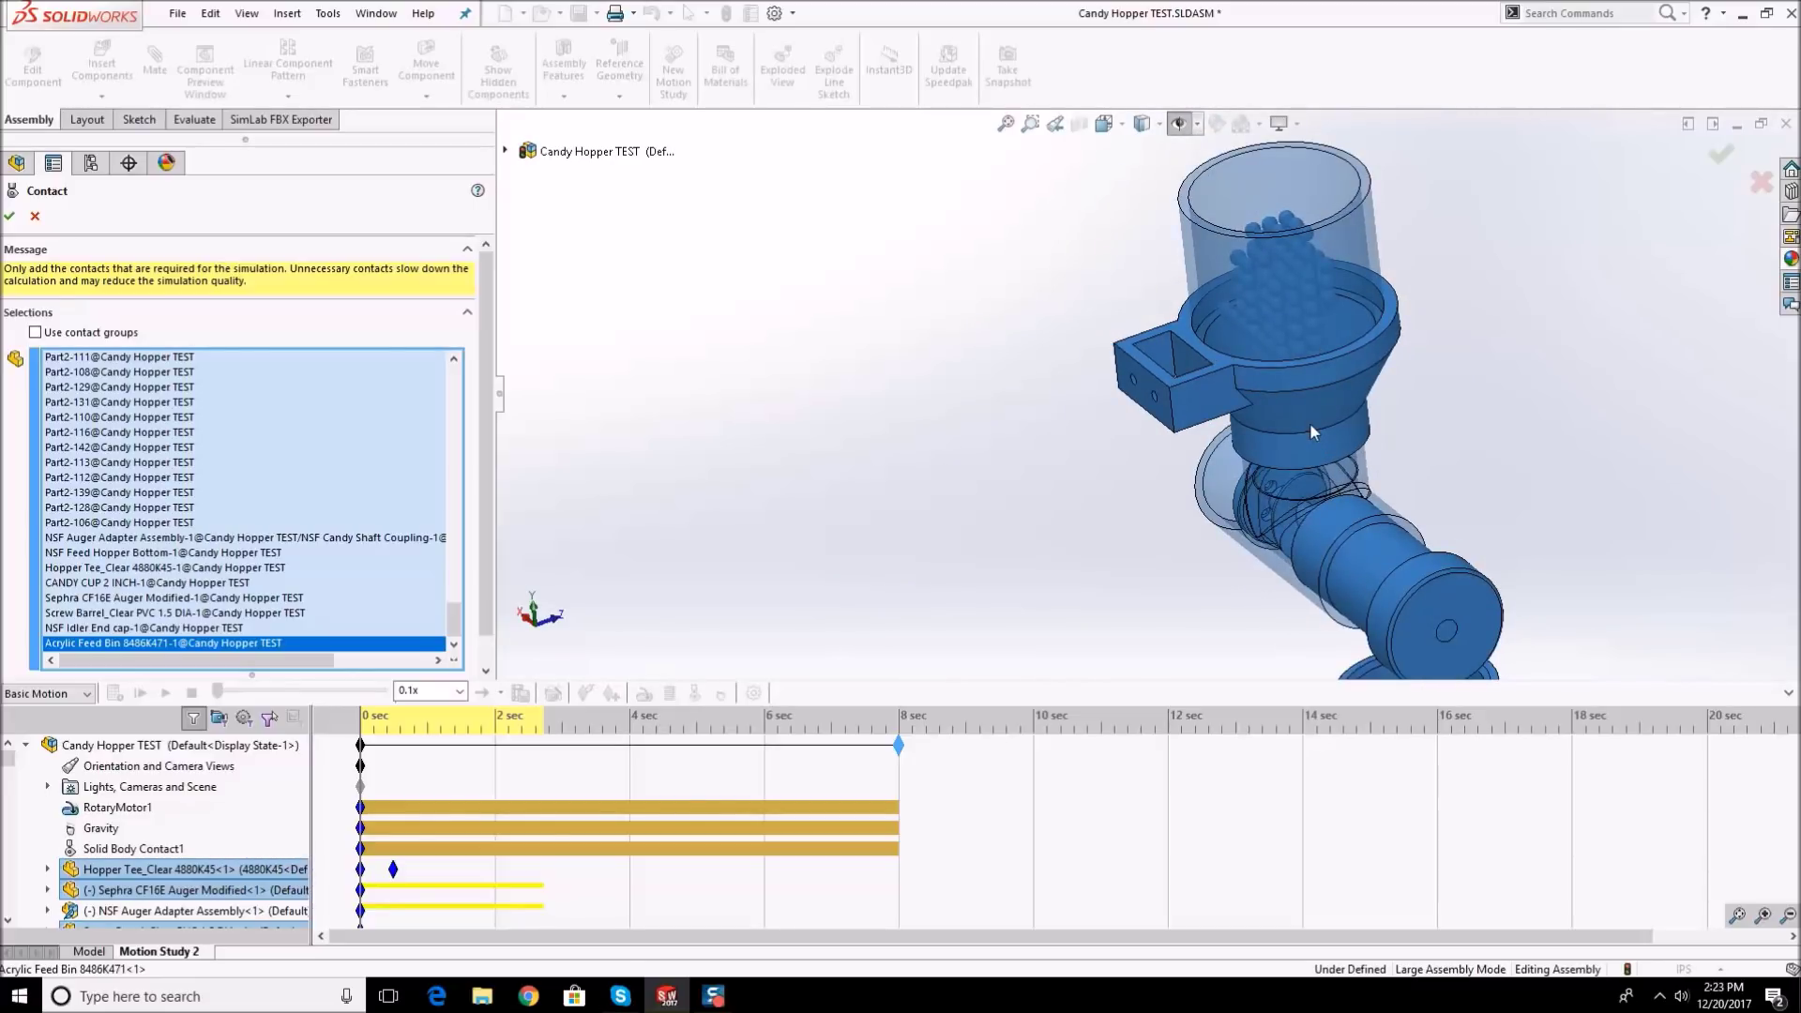
mouse_move(1358, 364)
middle_mouse_down()
mouse_move(1403, 414)
mouse_move(1390, 396)
middle_mouse_up()
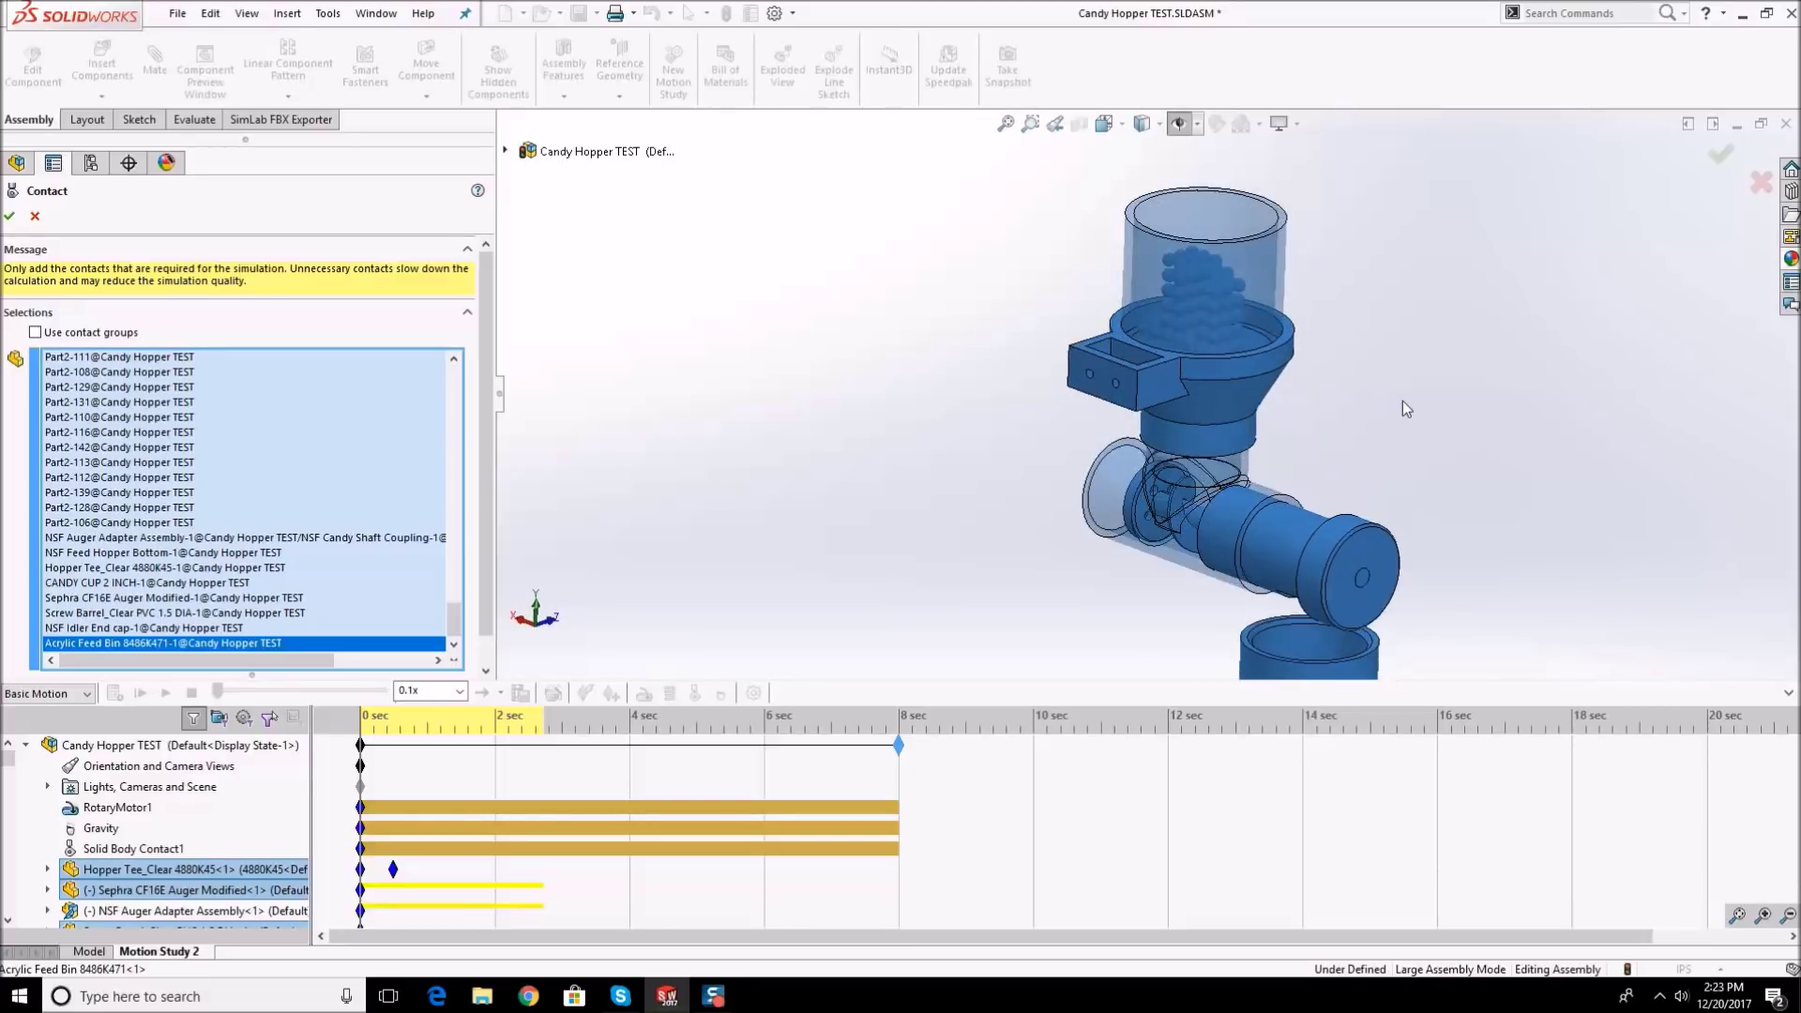
left_click(9, 217)
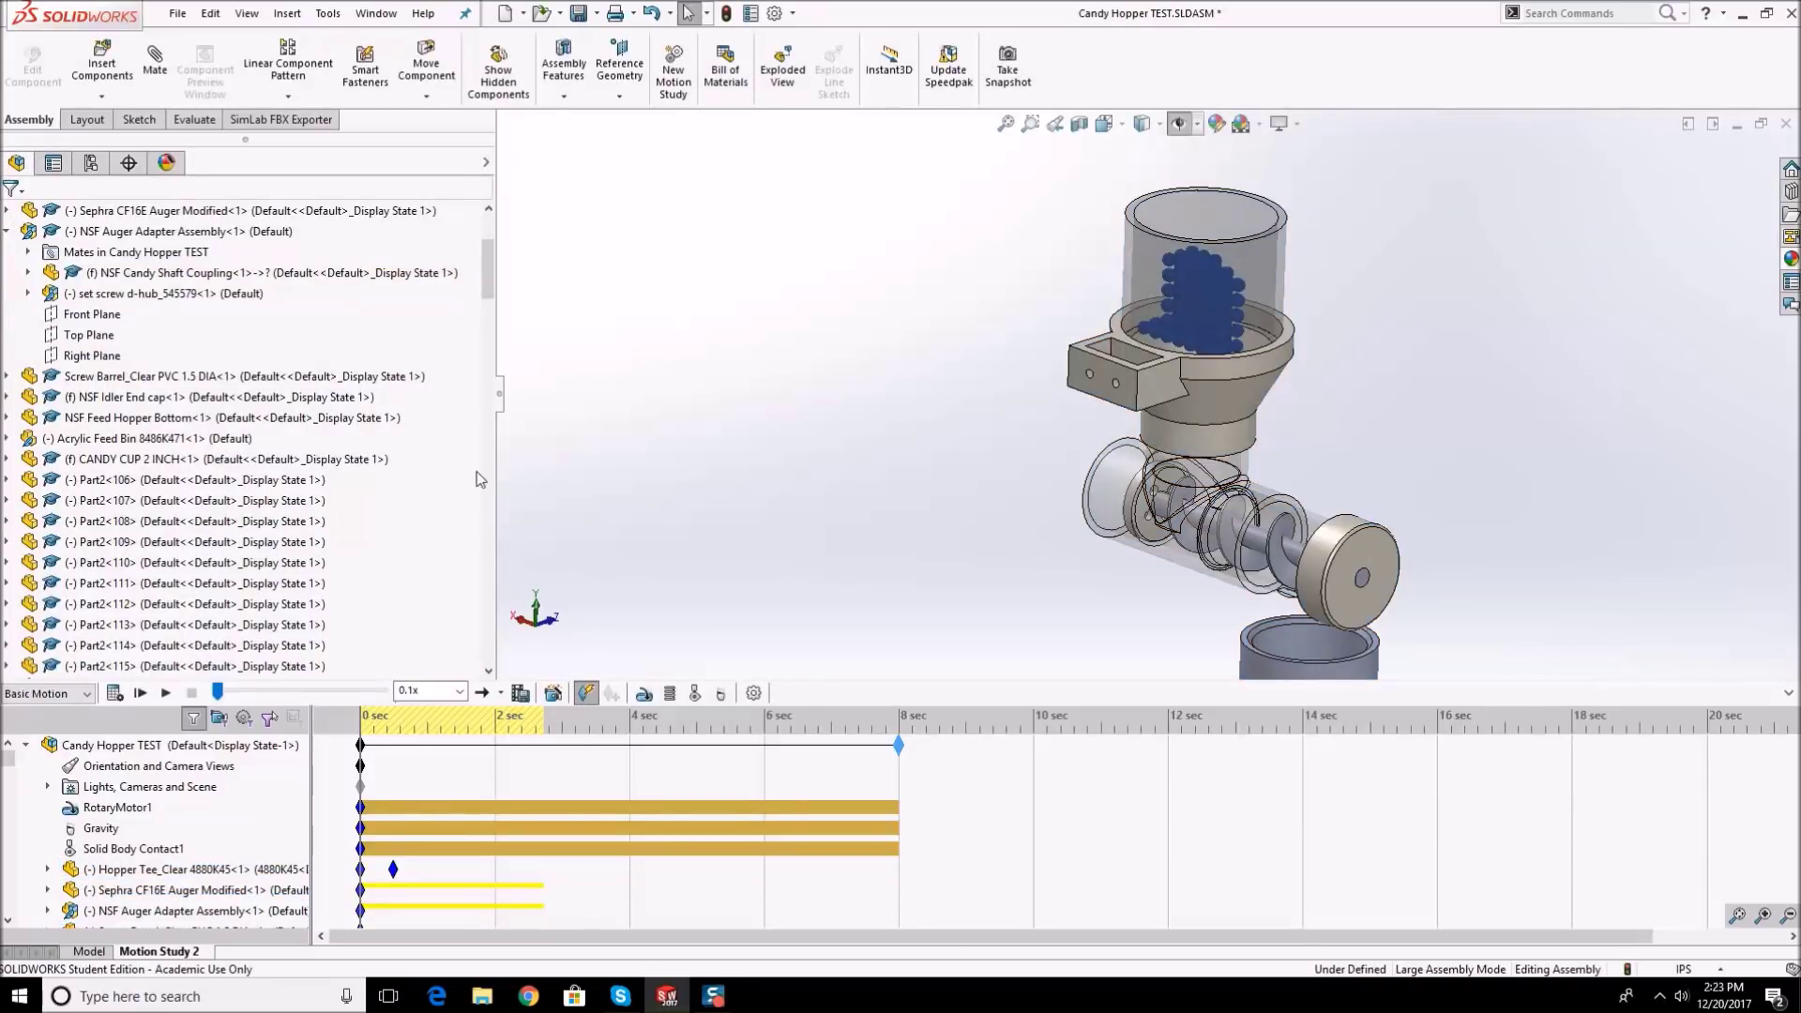
- Orient the assembly to the Back view and make the CANDY CUP 2 INCH transparent
scroll(910, 533, "up", 2)
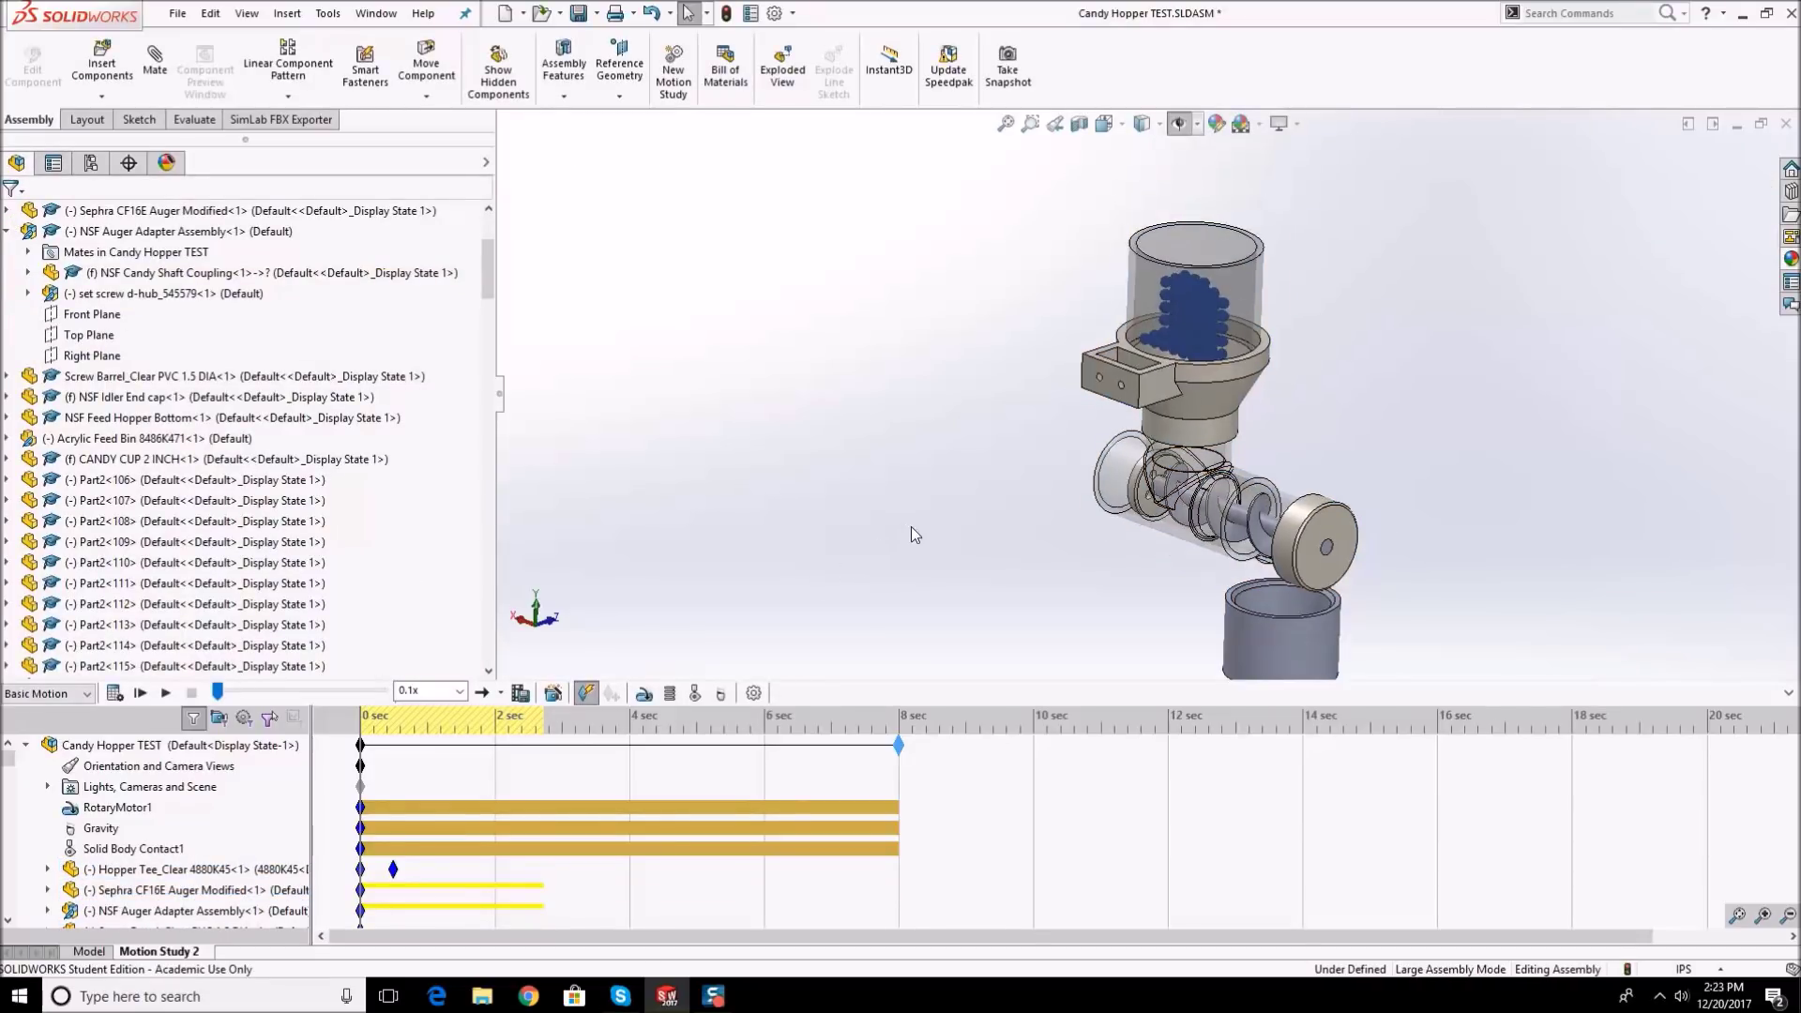
key("space")
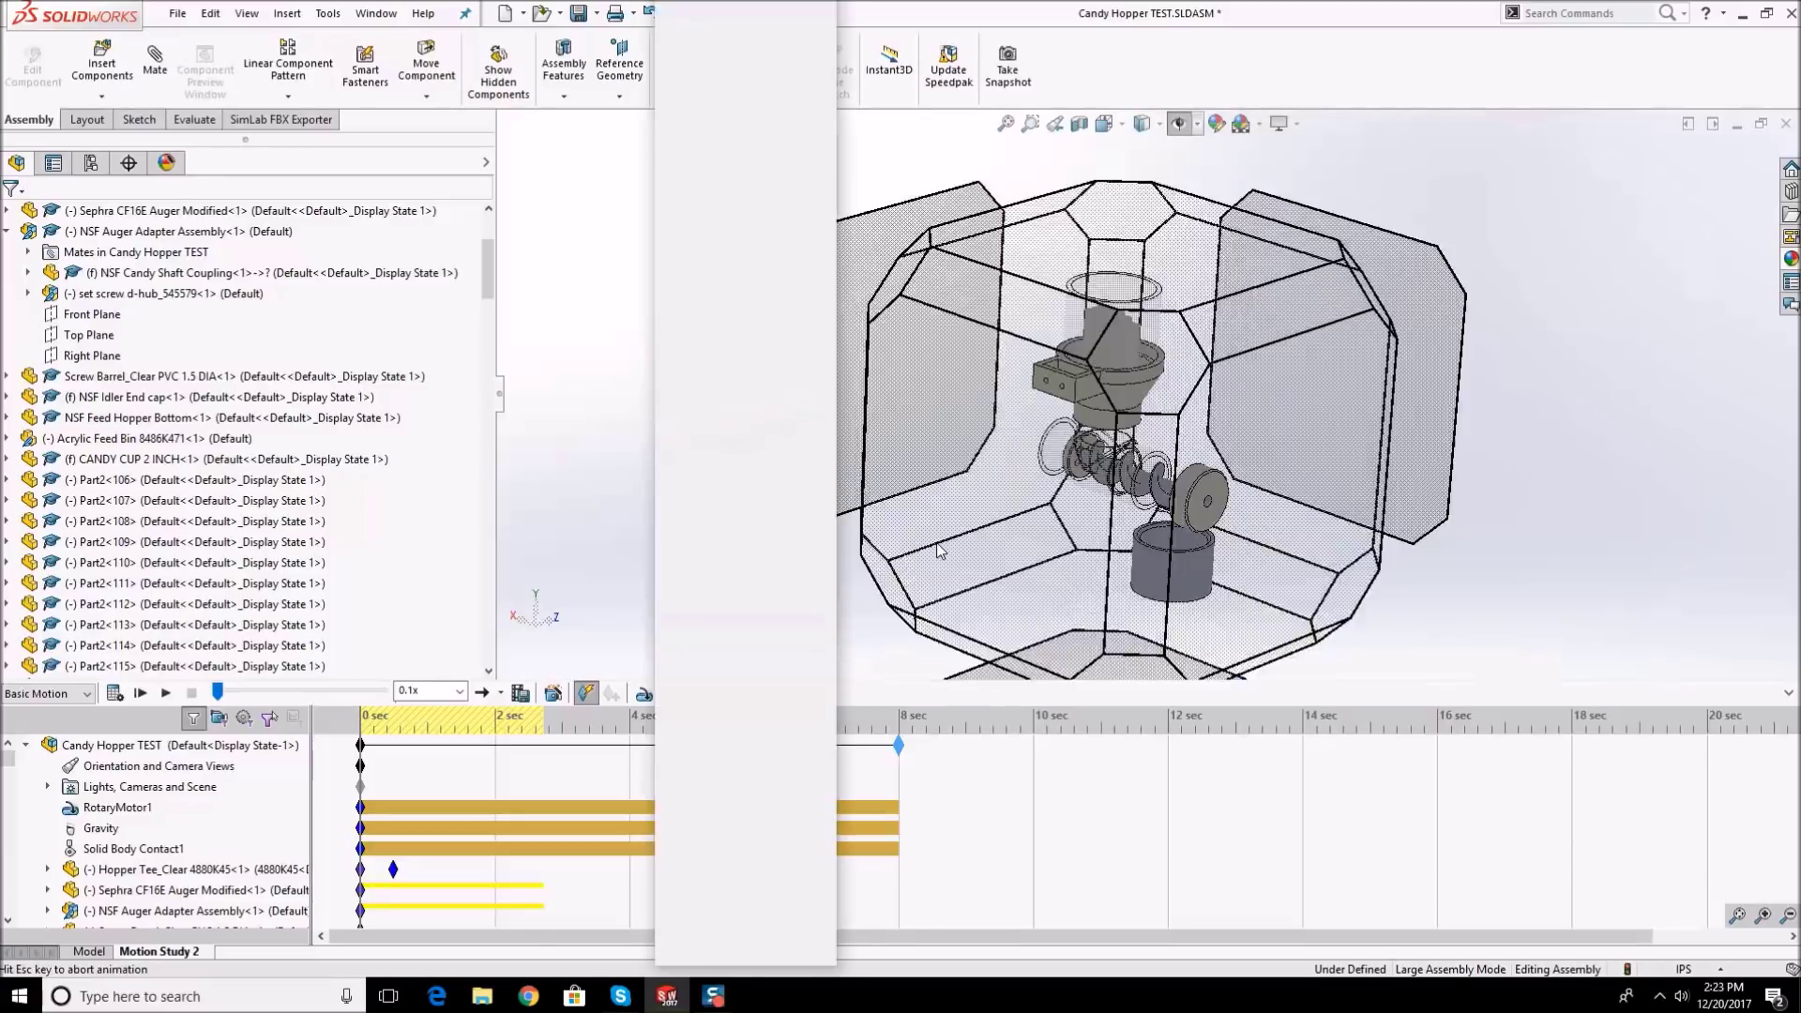
left_click(1002, 408)
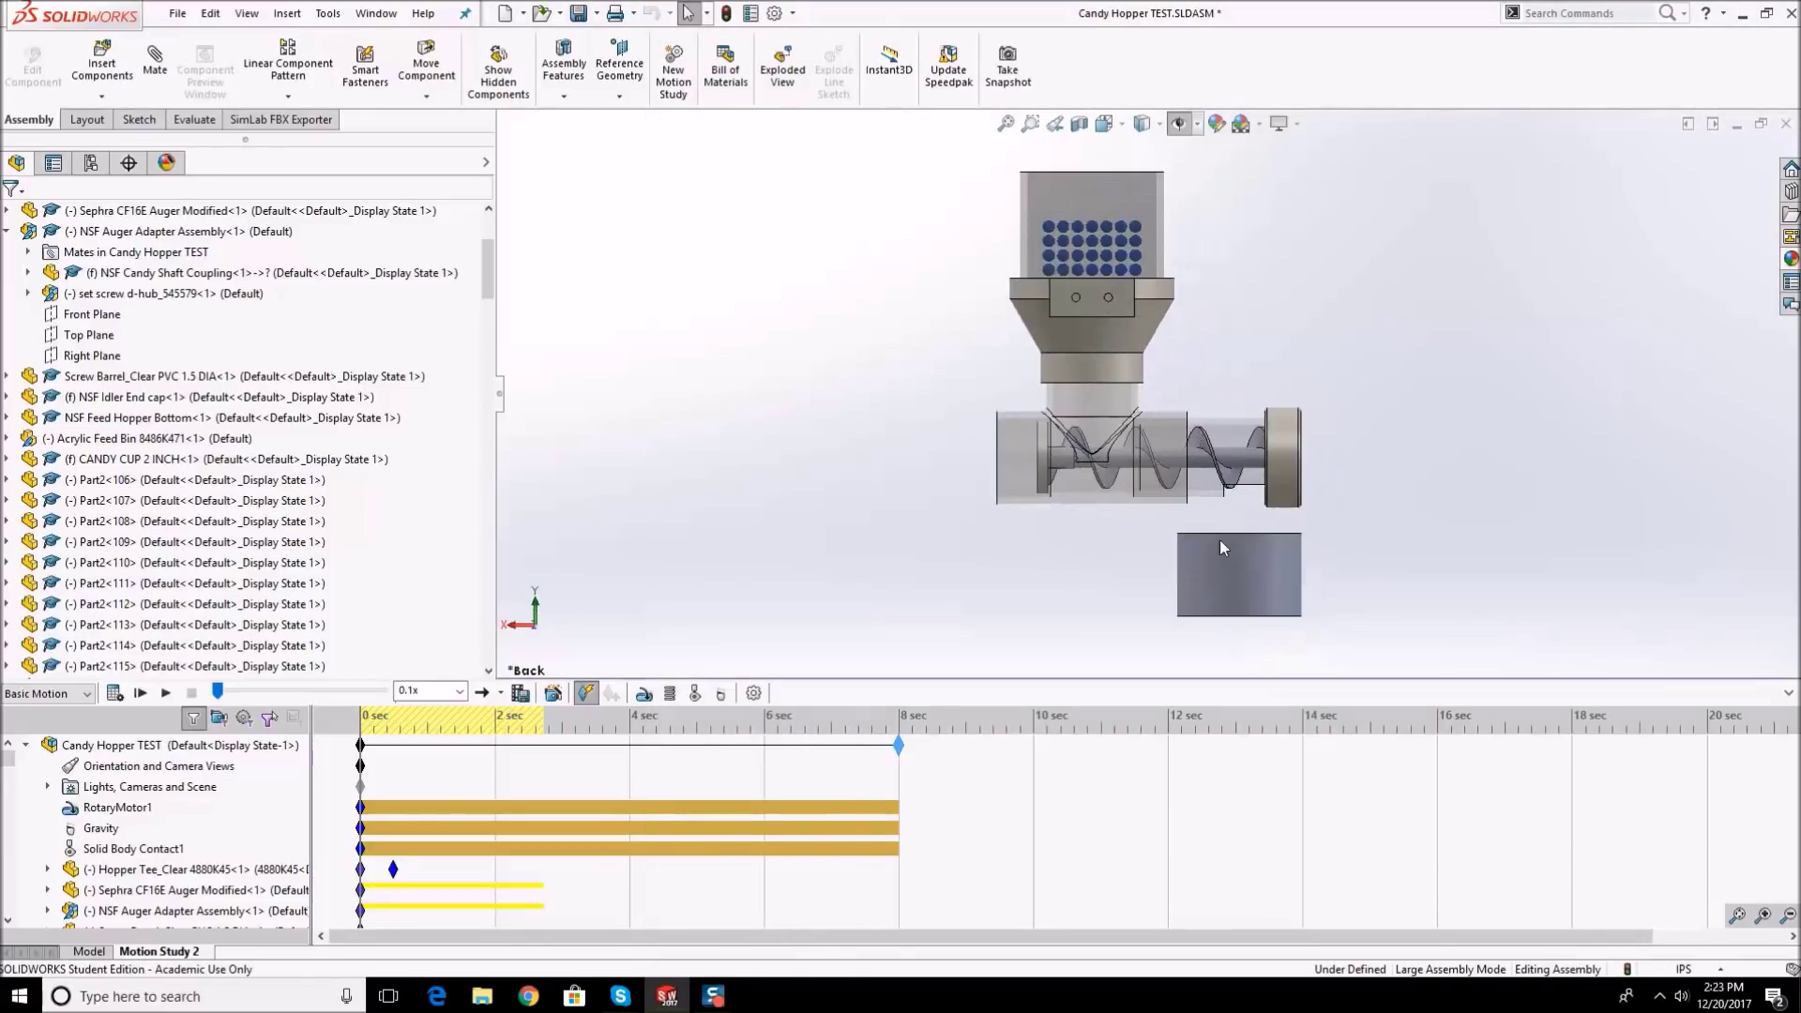
right_click(1237, 542)
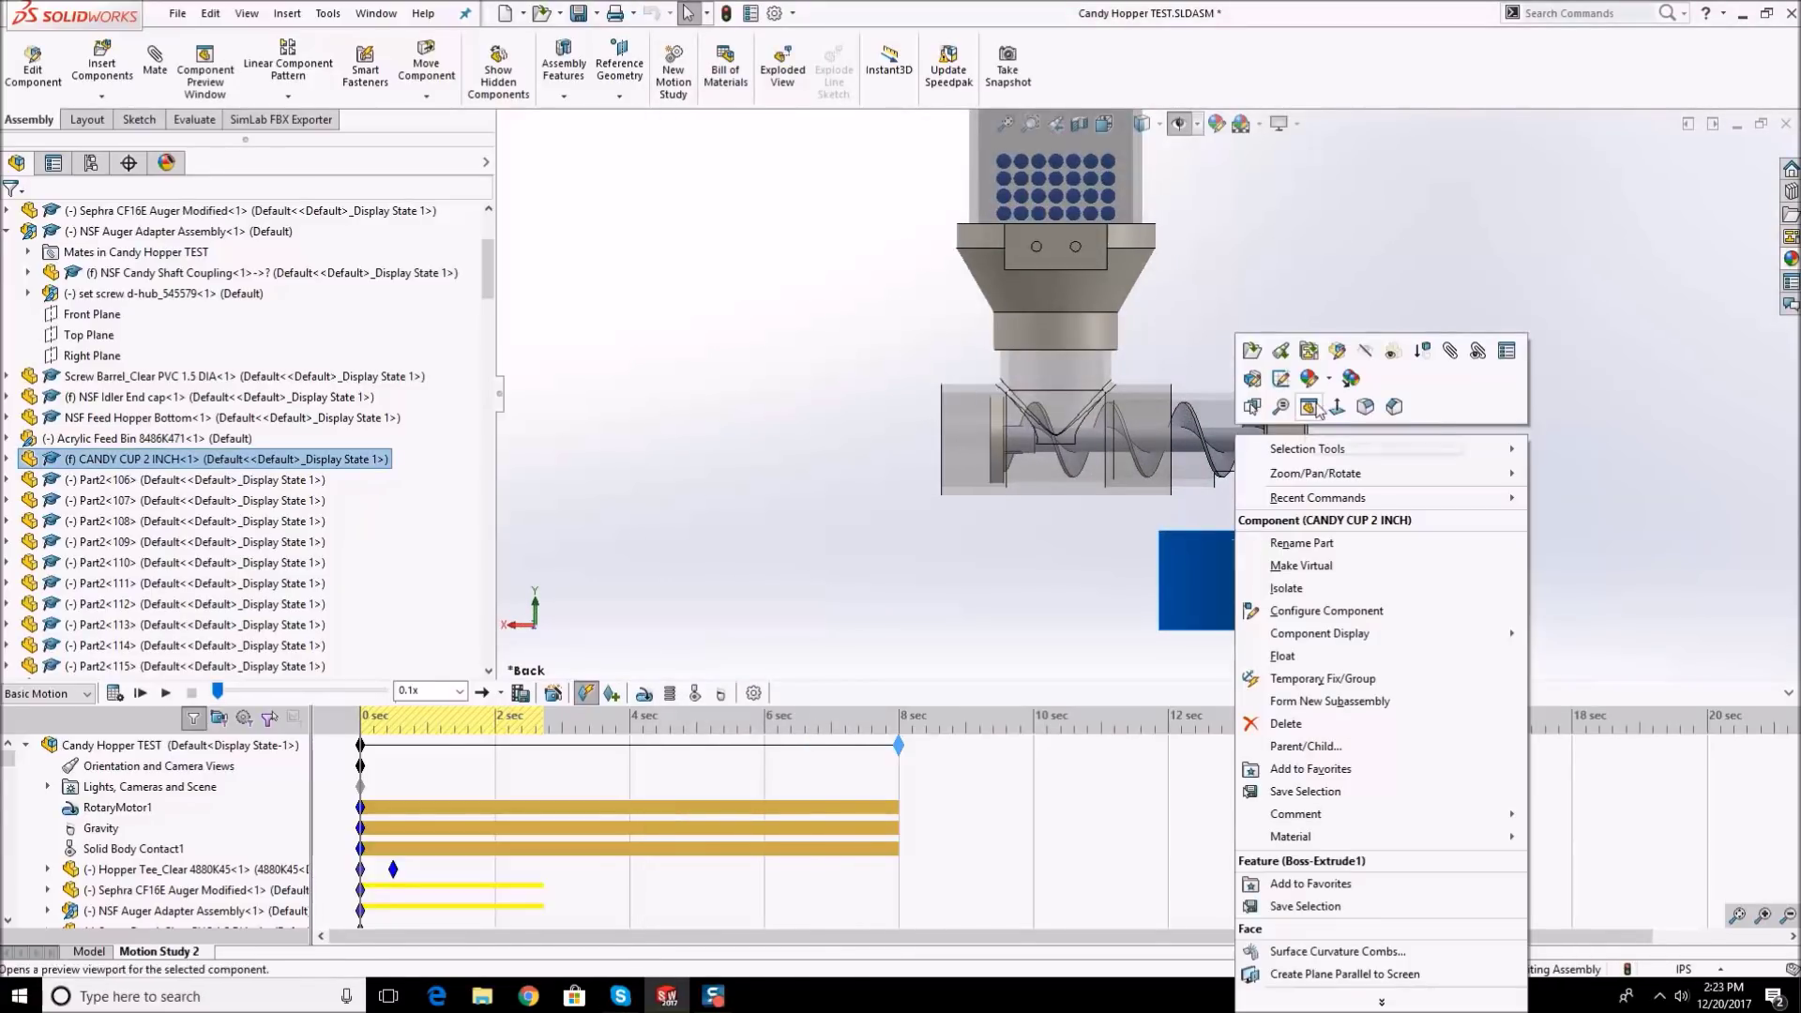
left_click(1394, 352)
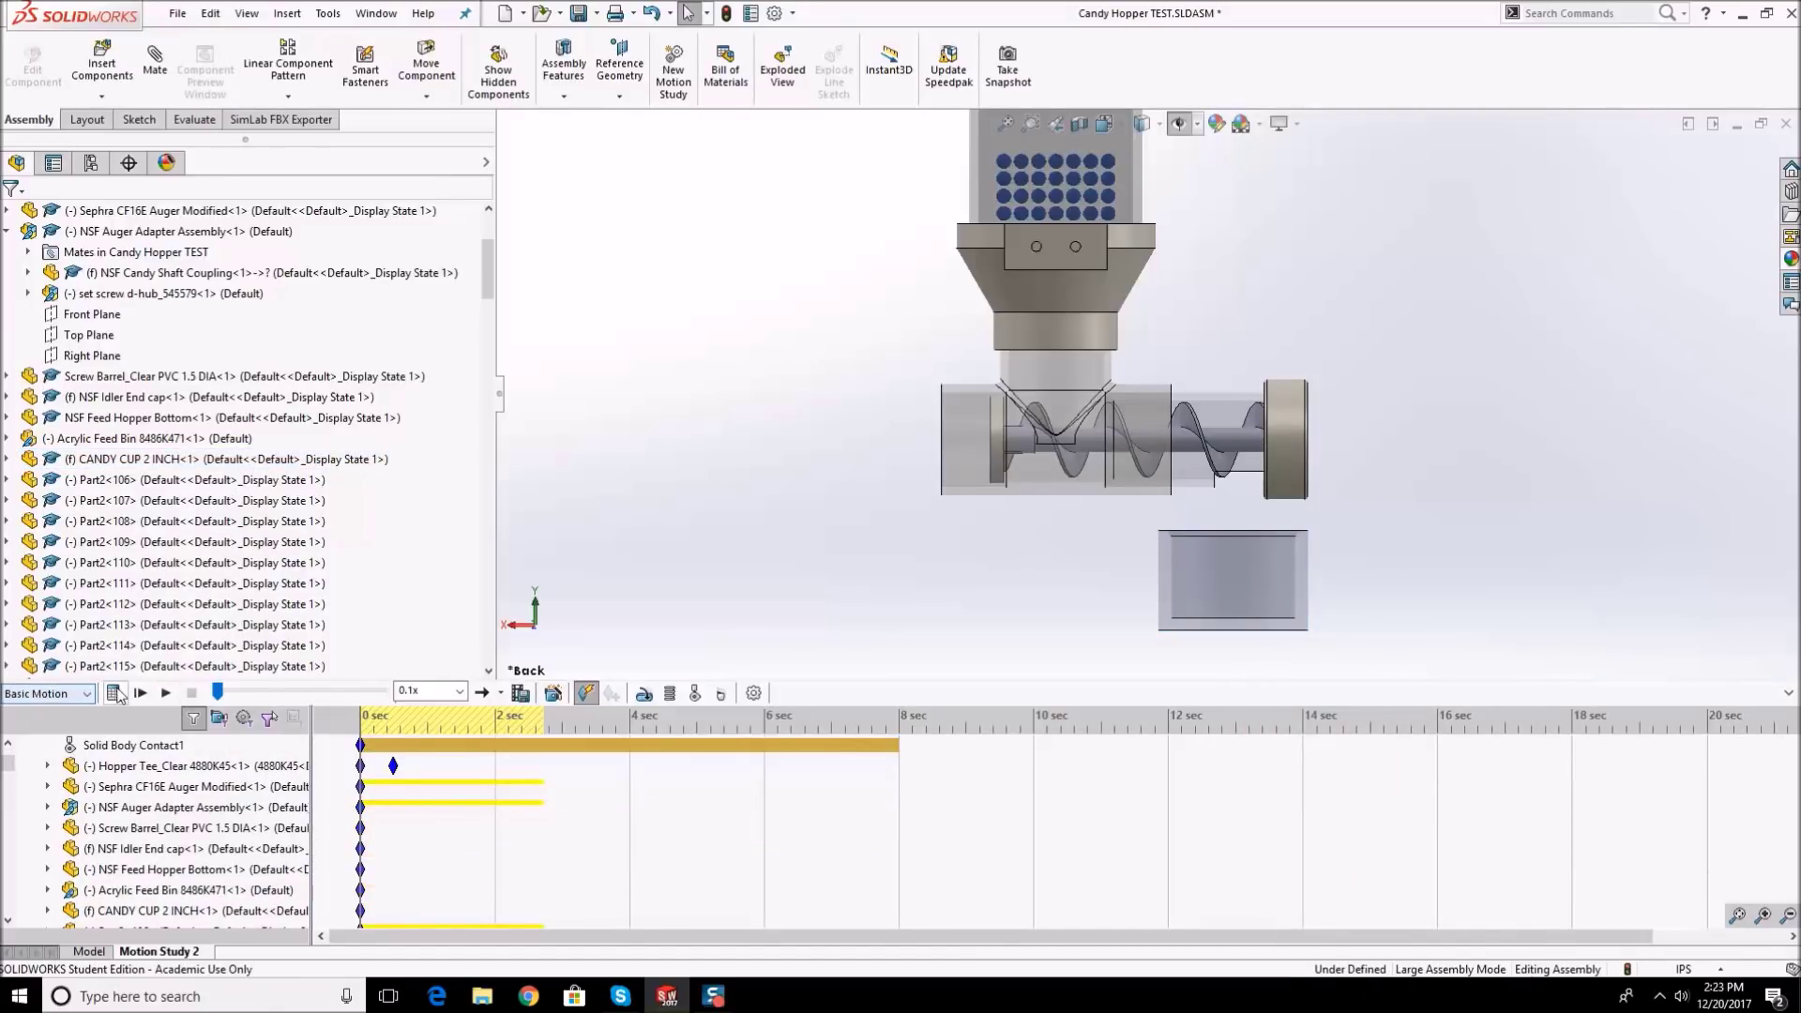
- Calculate the motion study for a fraction of a second, inspect the spheres around the auger and return to 0 seconds
left_click(115, 694)
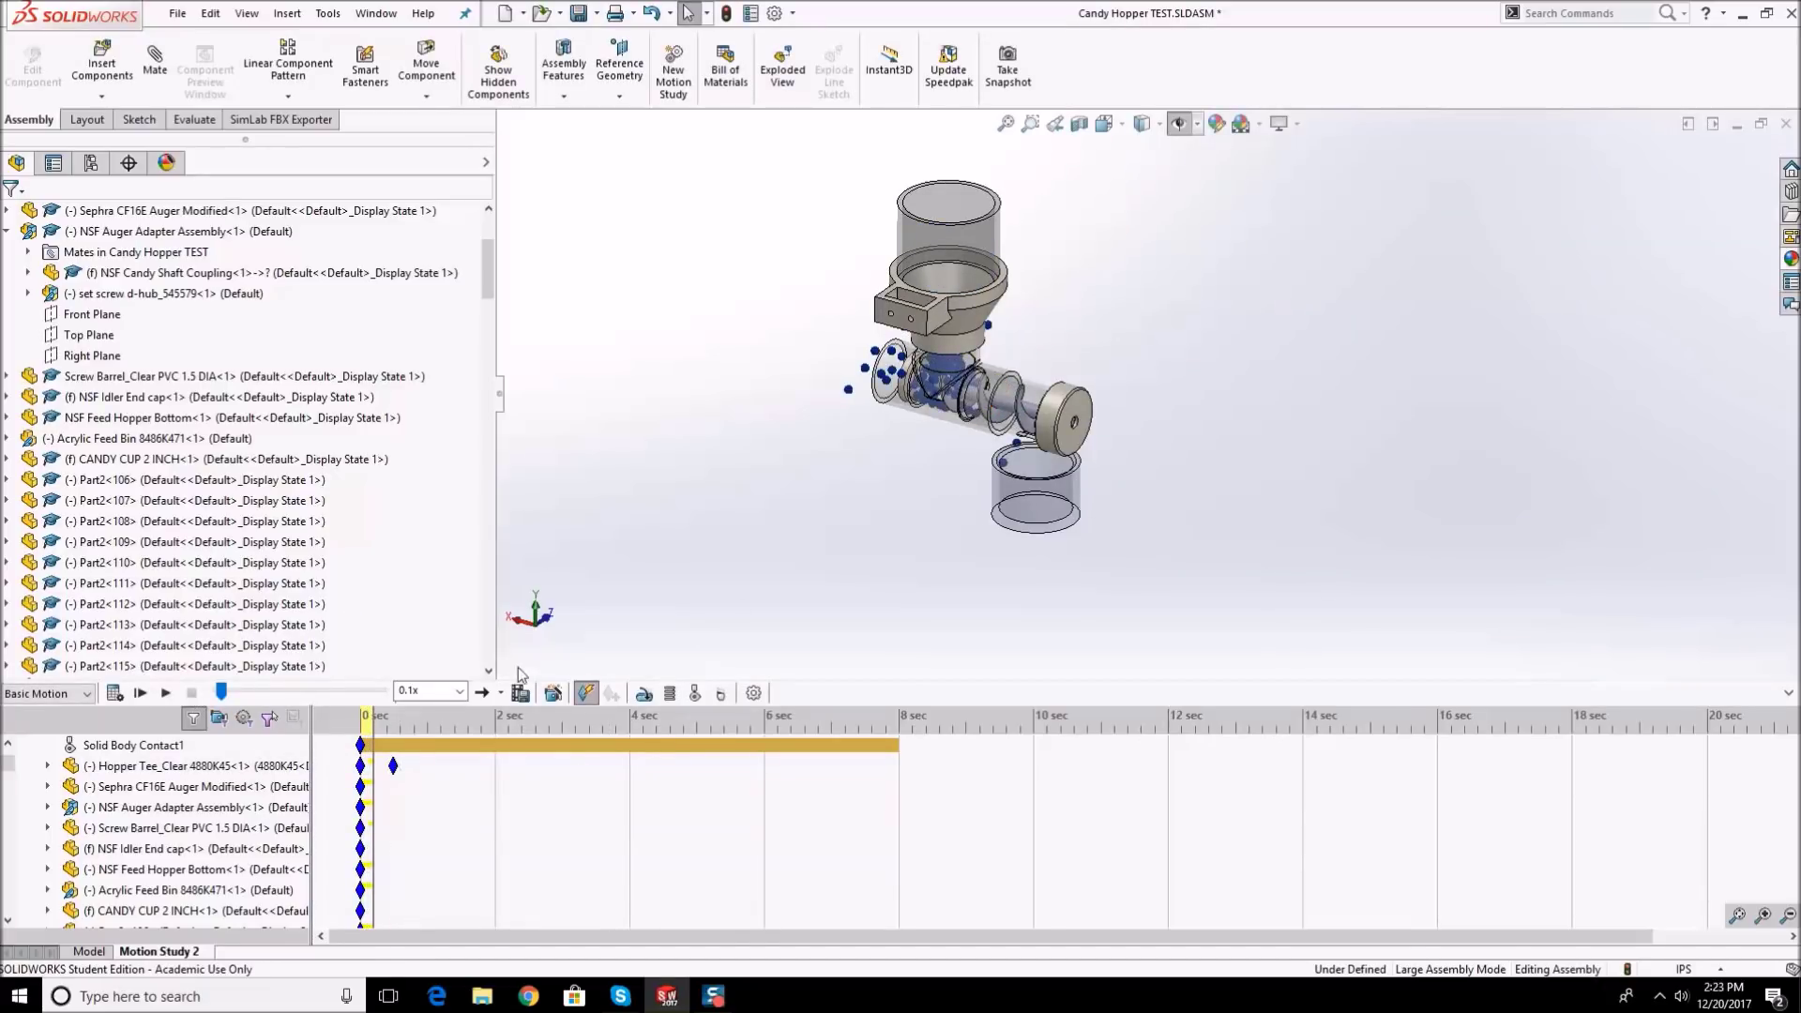
scroll(976, 413, "down", 4)
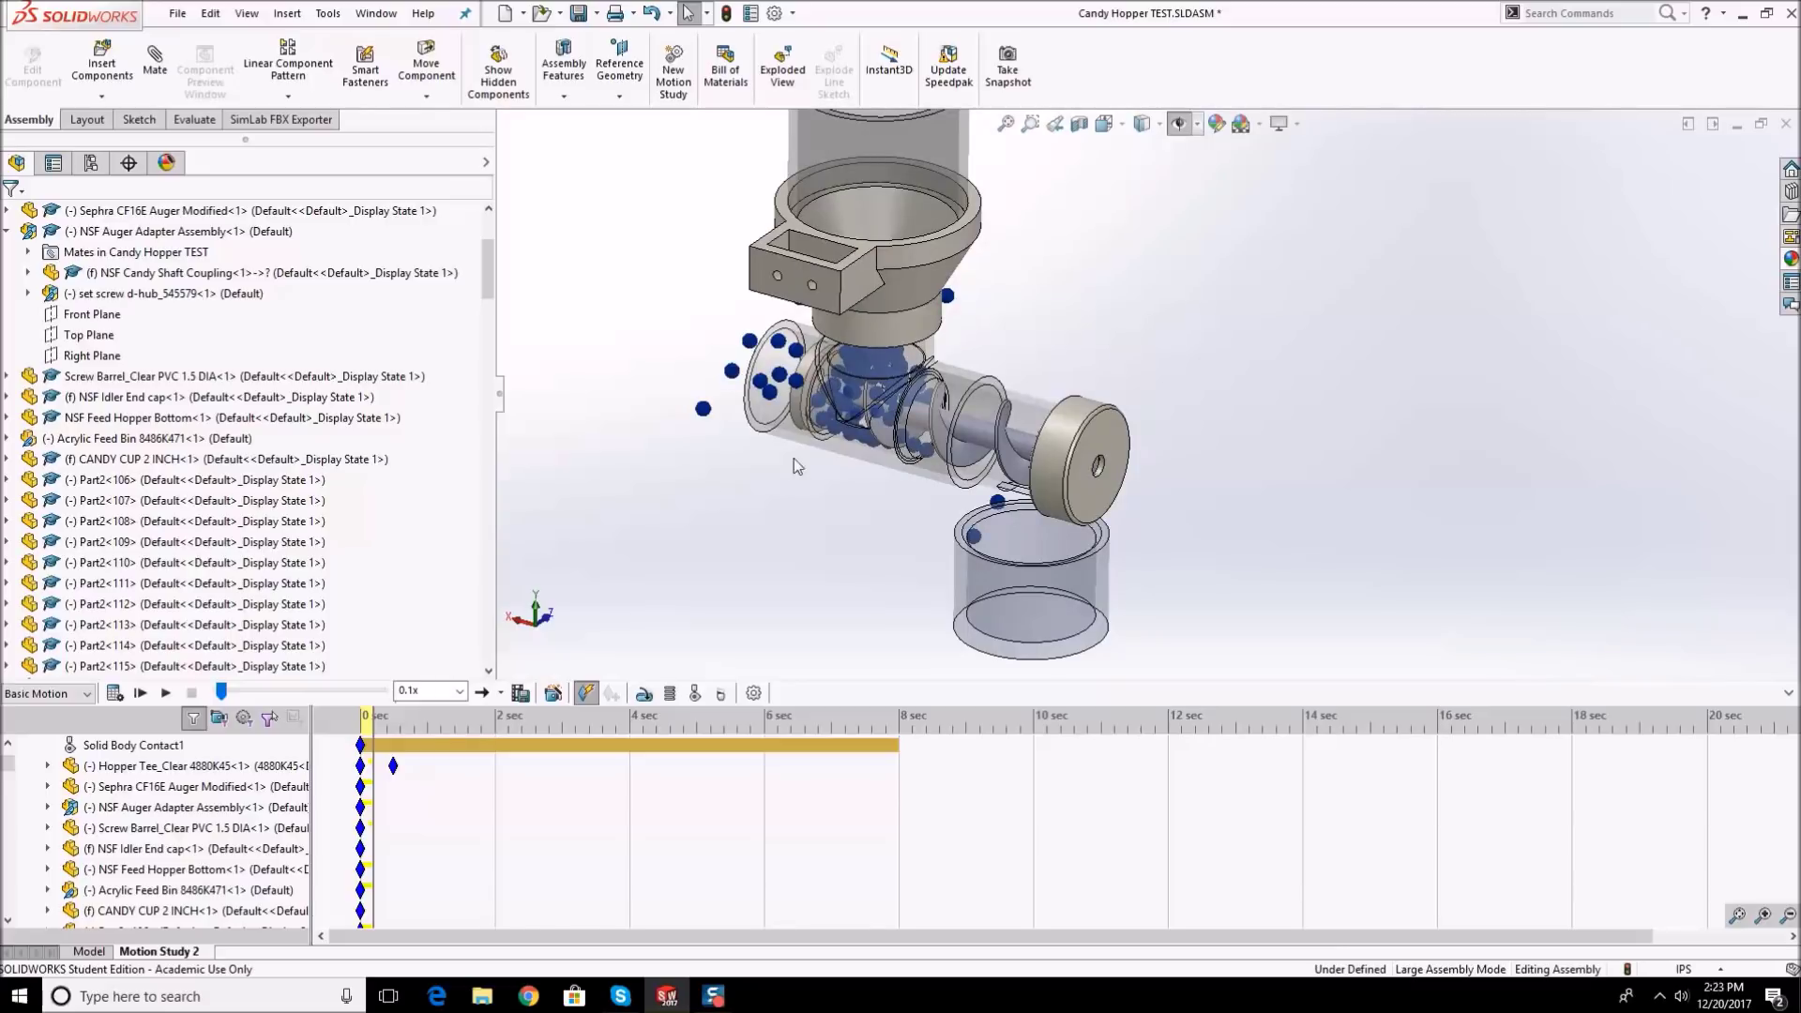
left_click(369, 720)
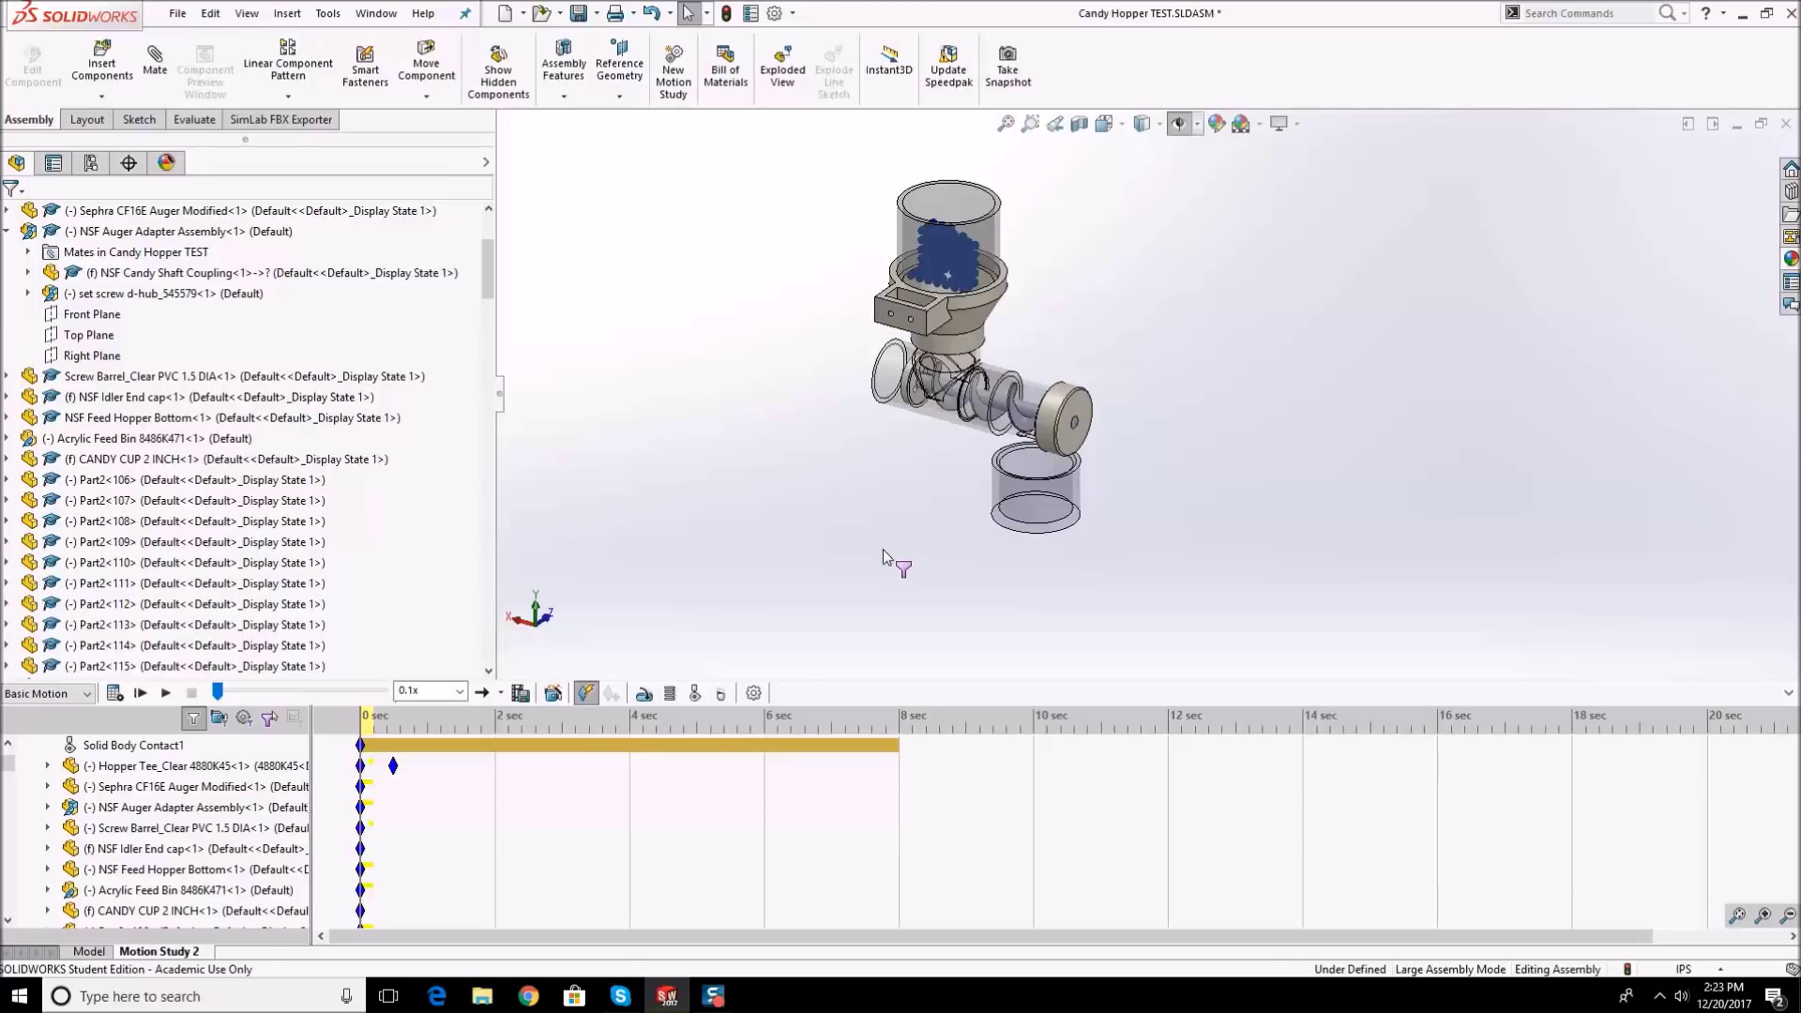
scroll(881, 549, "up", 3)
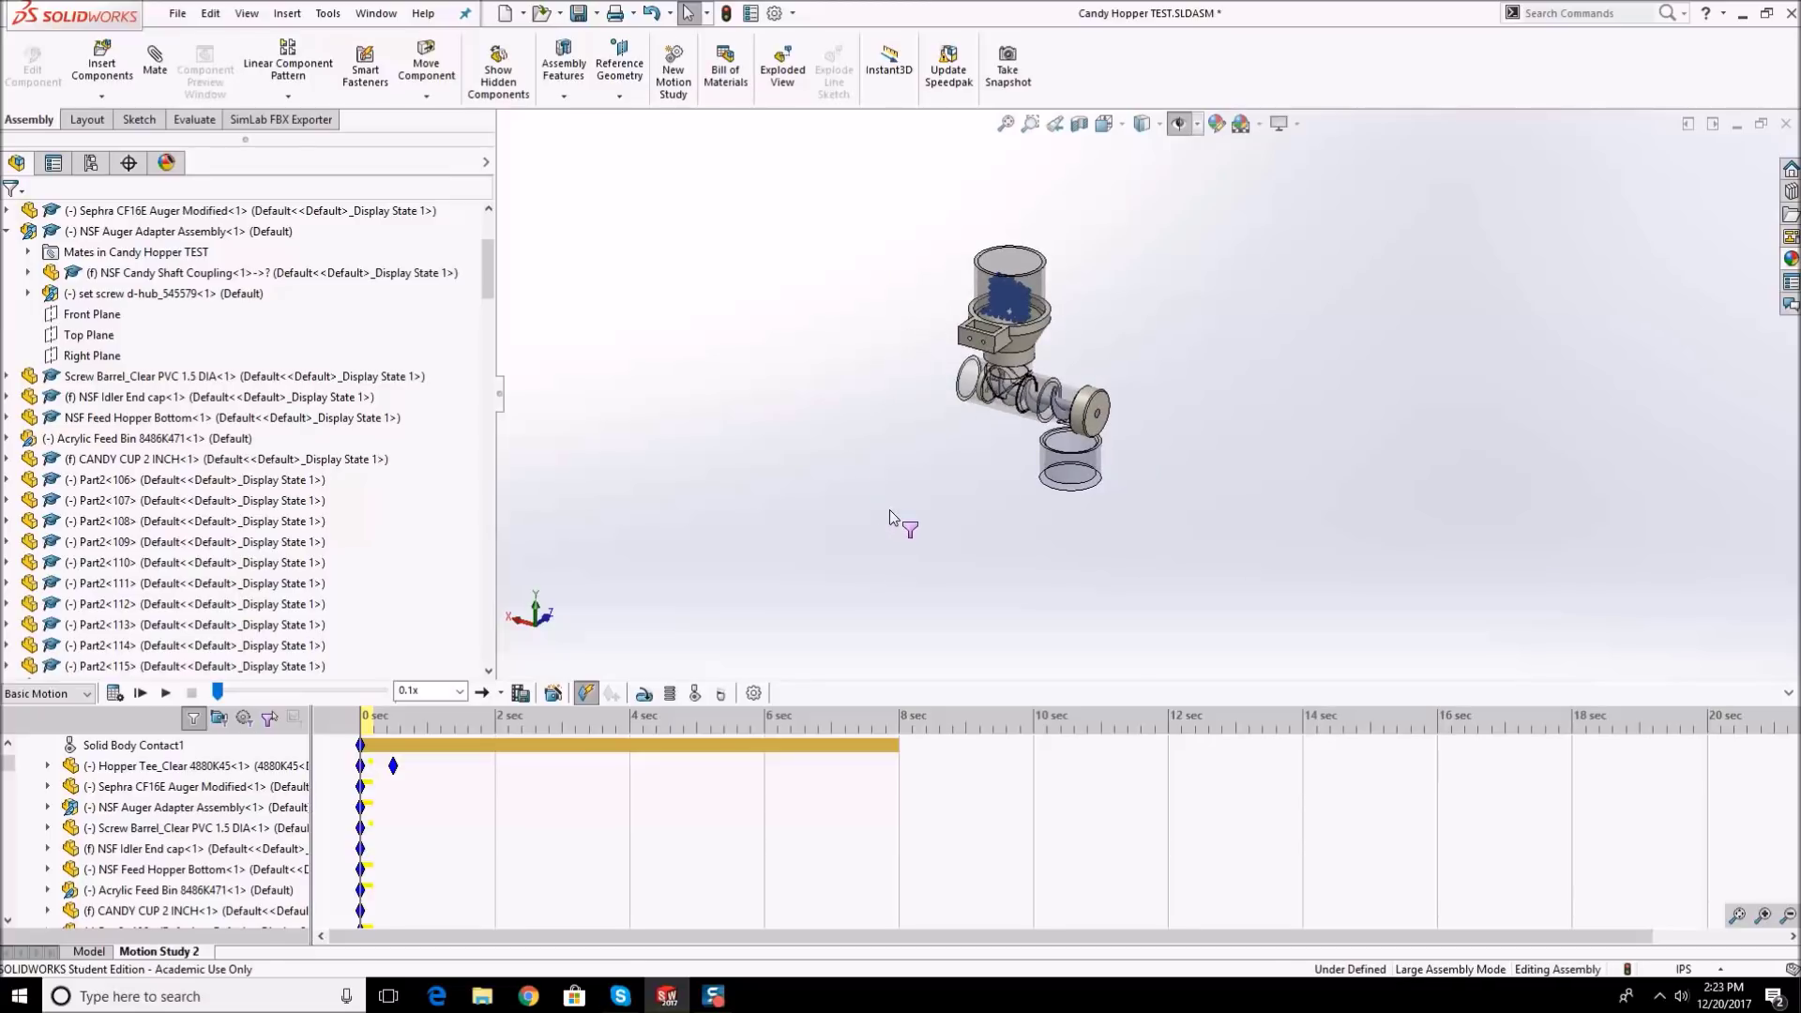
- Turn off the vertex selection filter in the graphics area
right_click(829, 391)
left_click(924, 366)
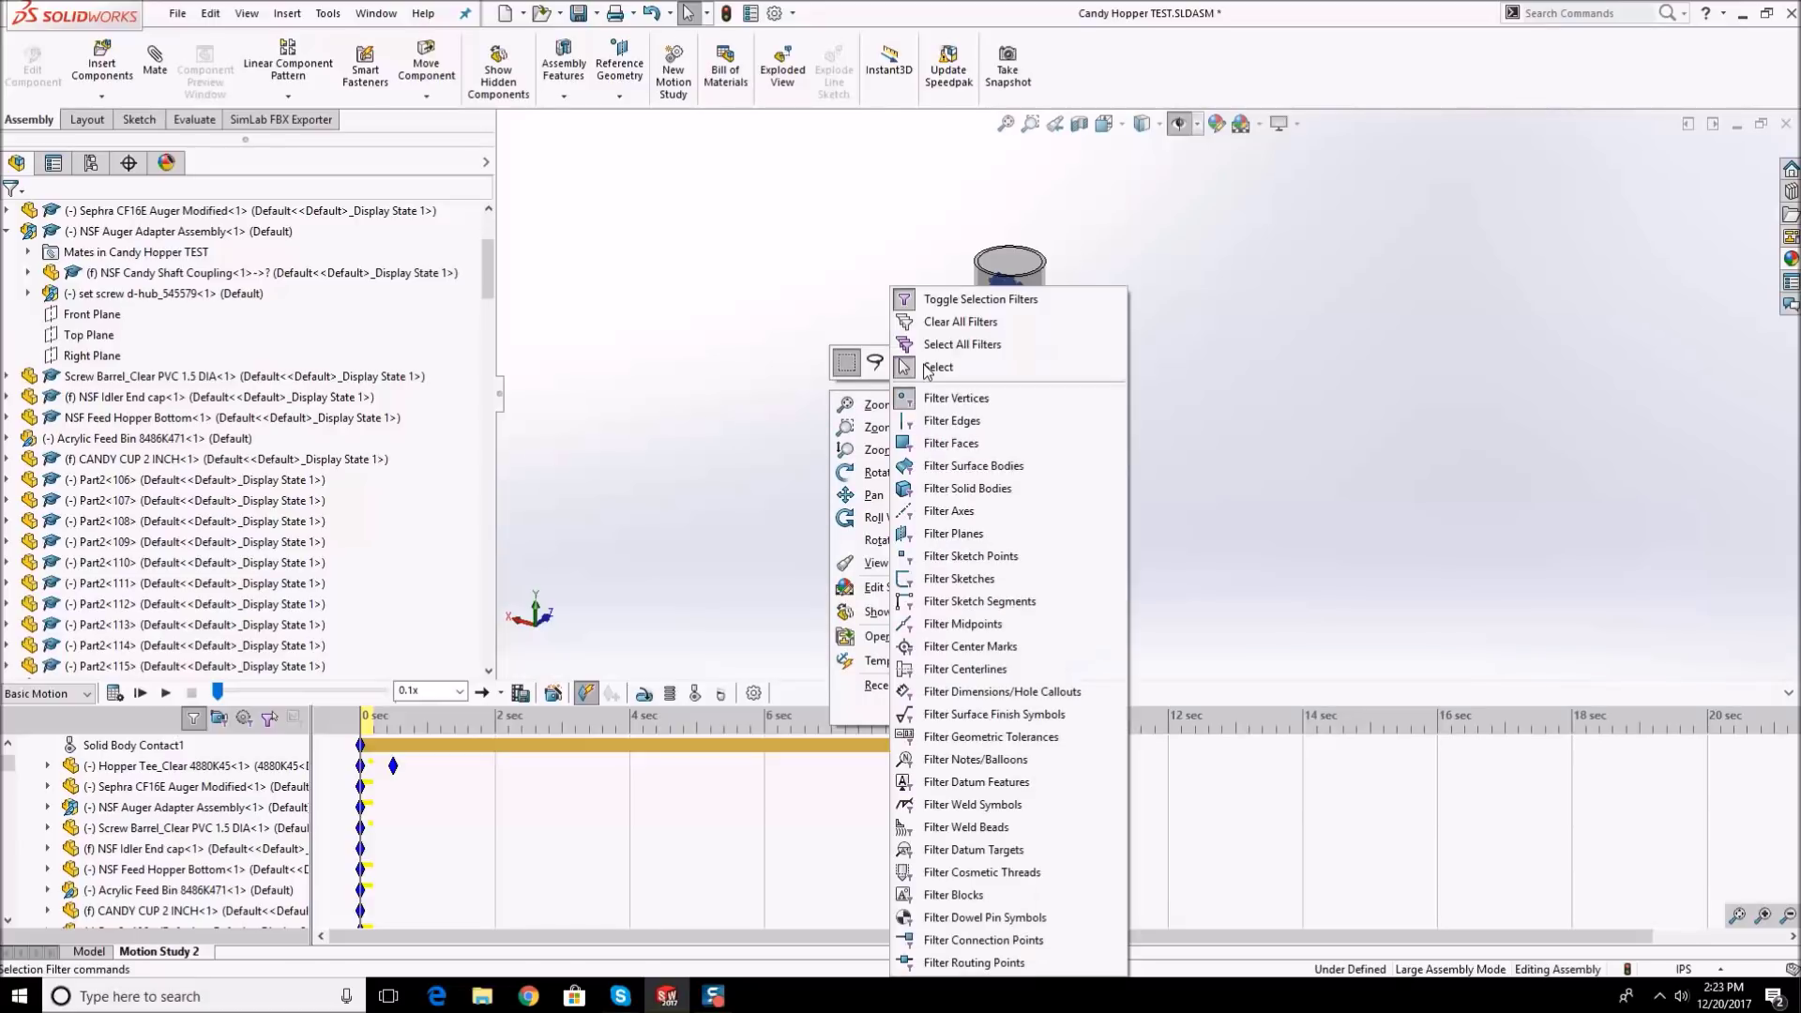
left_click(932, 402)
scroll(932, 404, "down", 2)
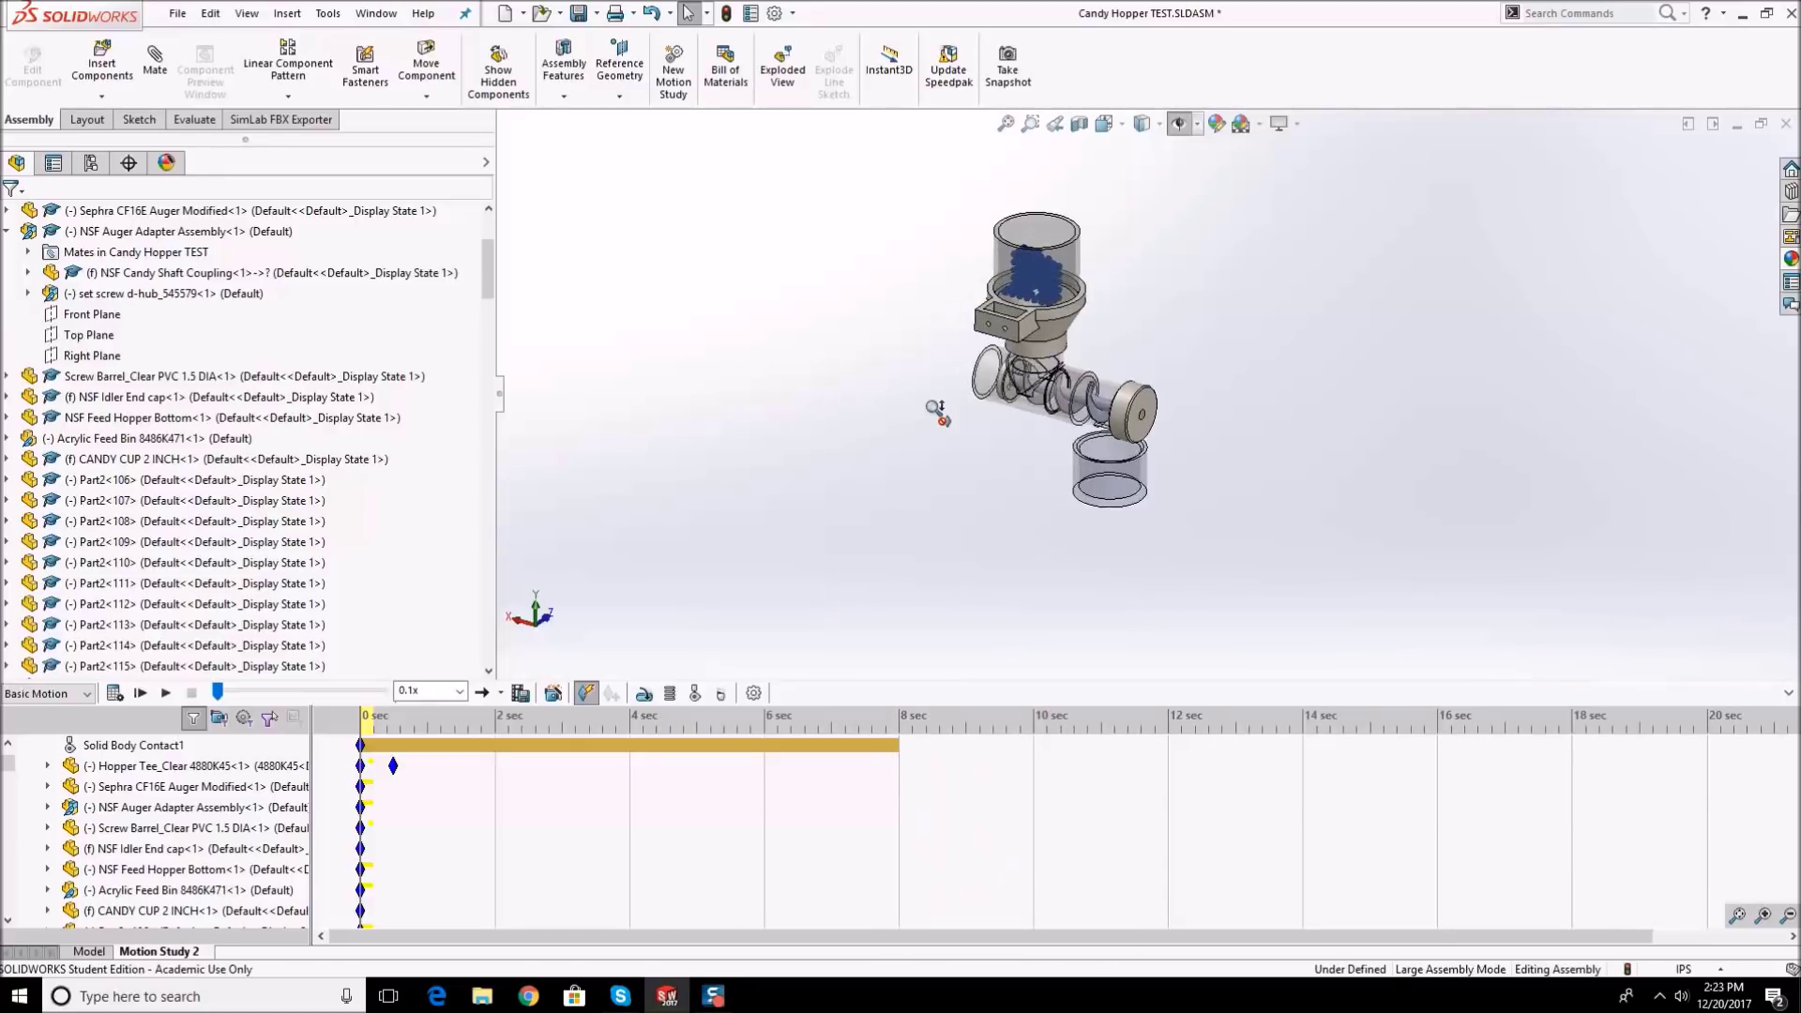
- Orient the assembly to the Back view and make the NSF Feed Hopper Bottom transparent
key("space")
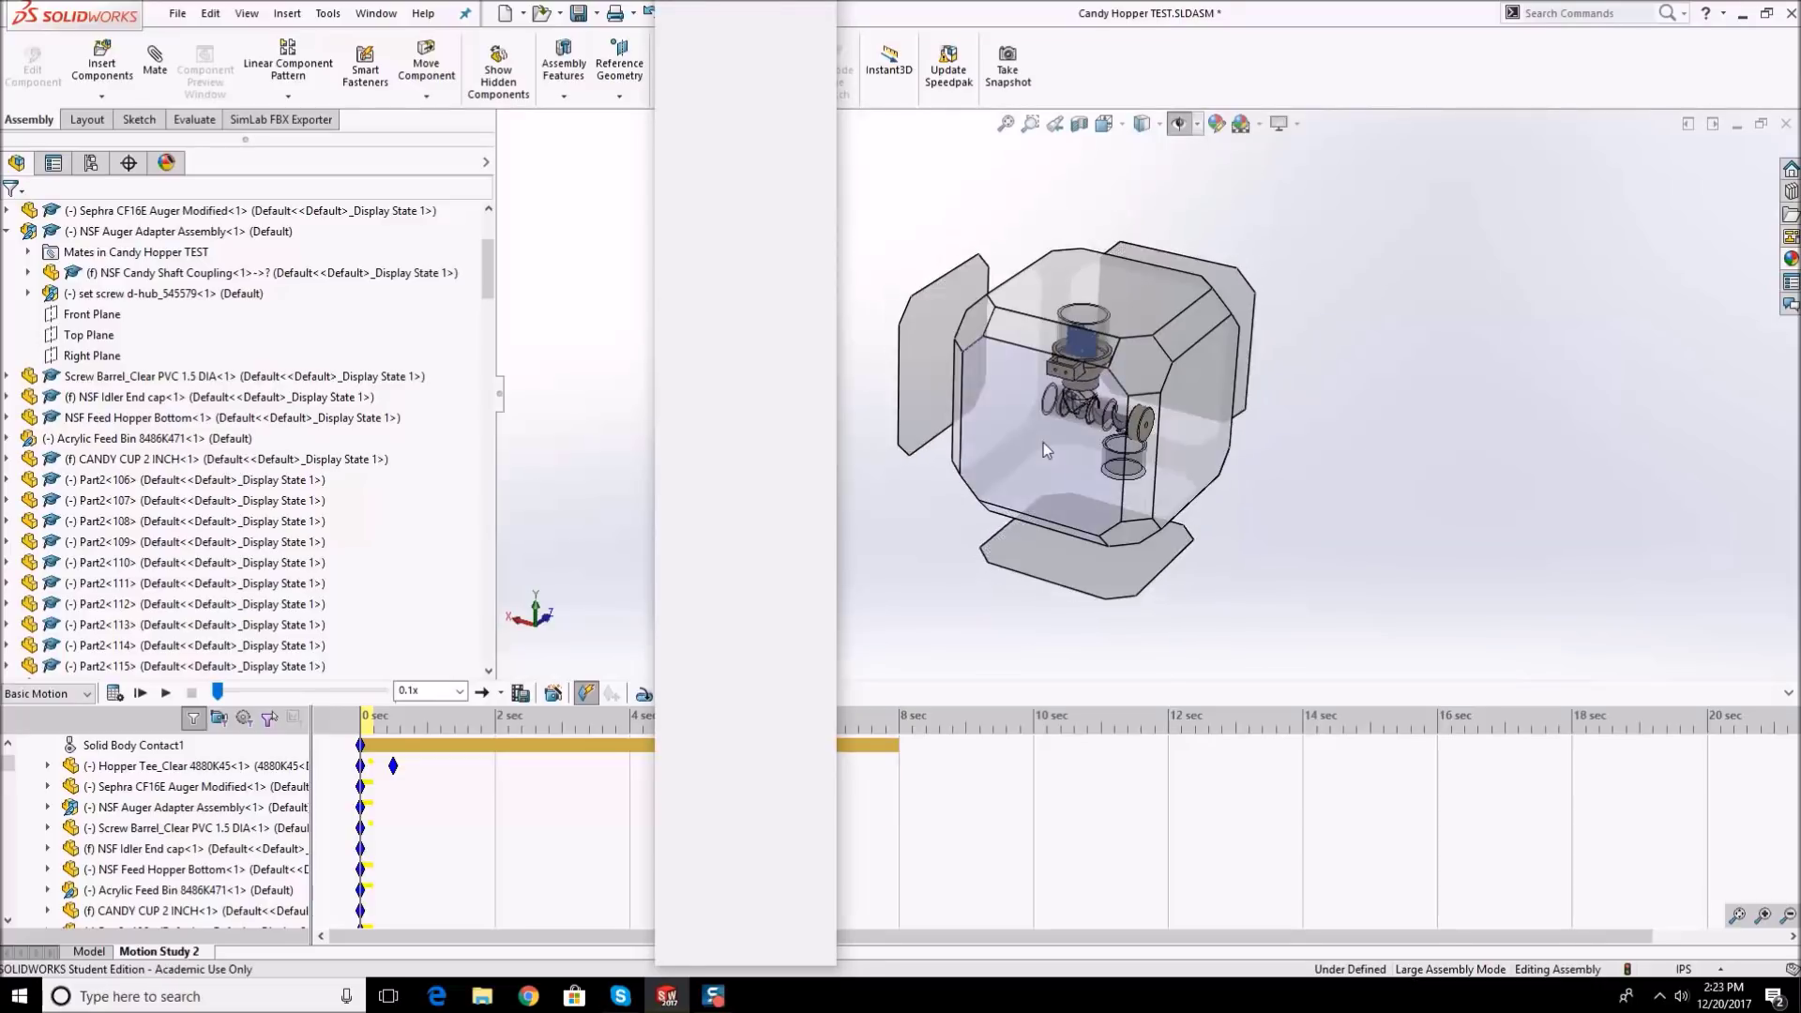
left_click(1084, 465)
scroll(1339, 568, "down", 1)
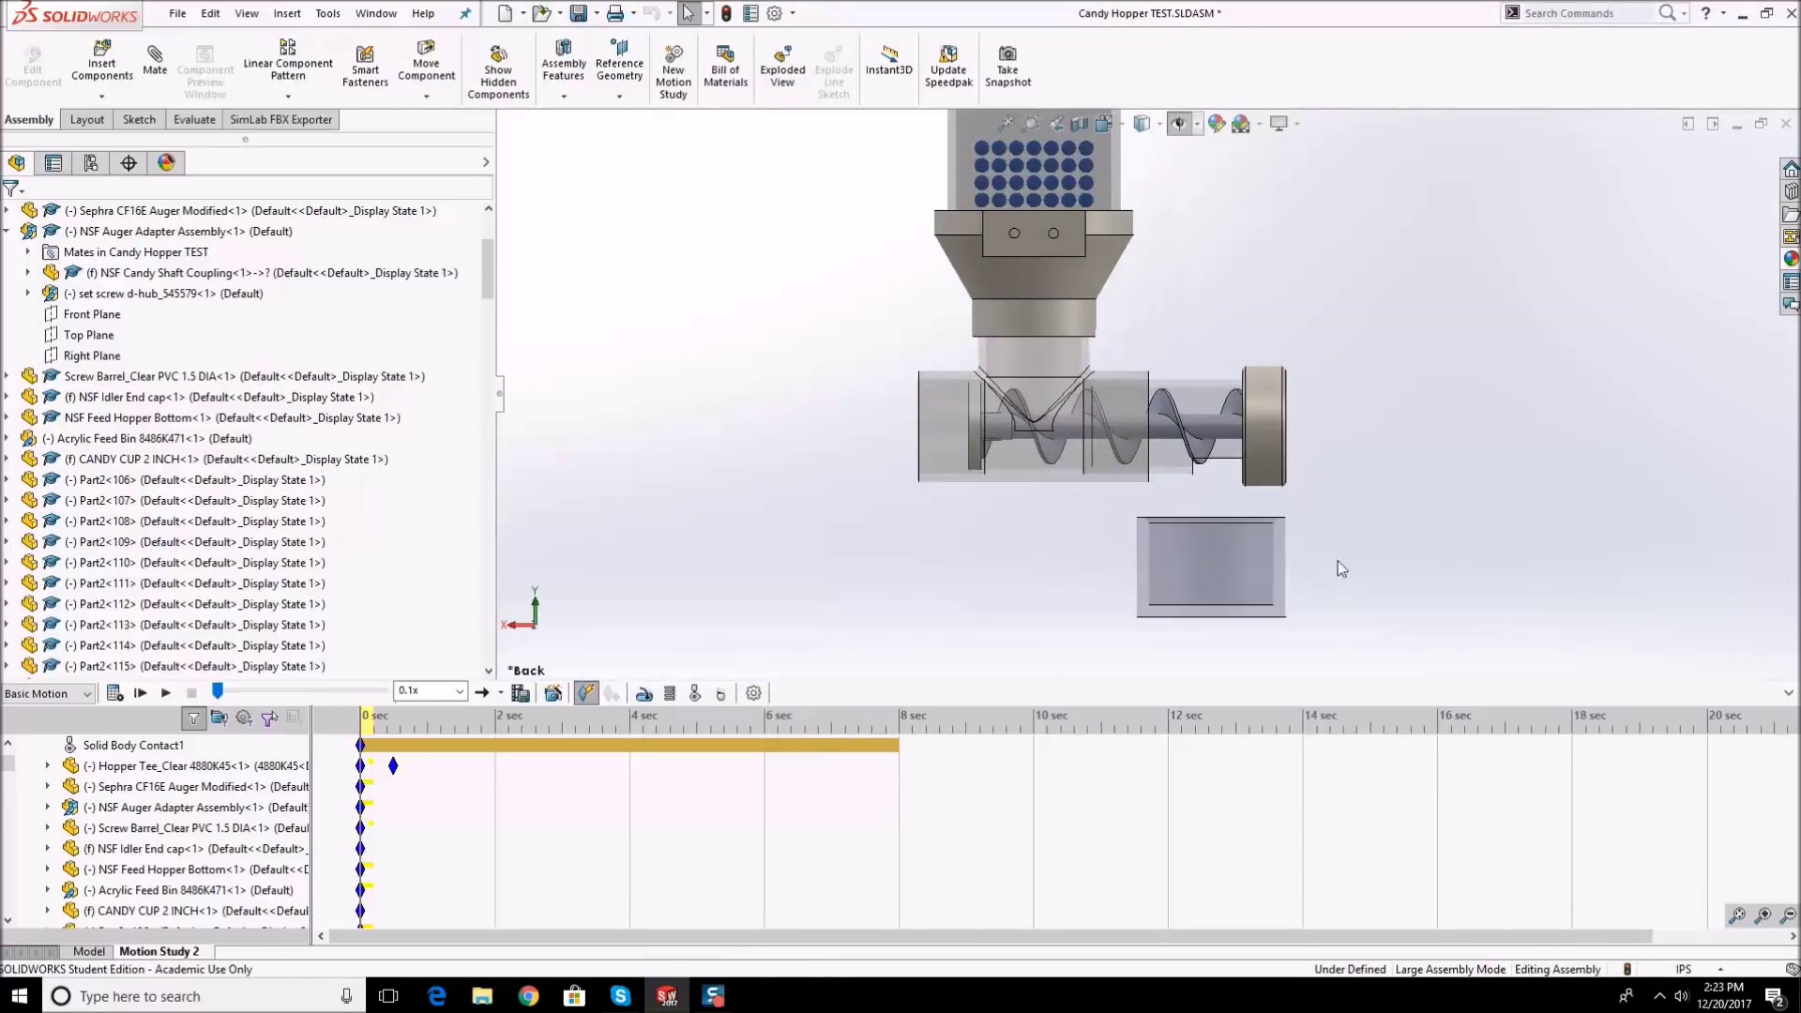
scroll(1482, 385, "up", 2)
scroll(1519, 348, "down", 1)
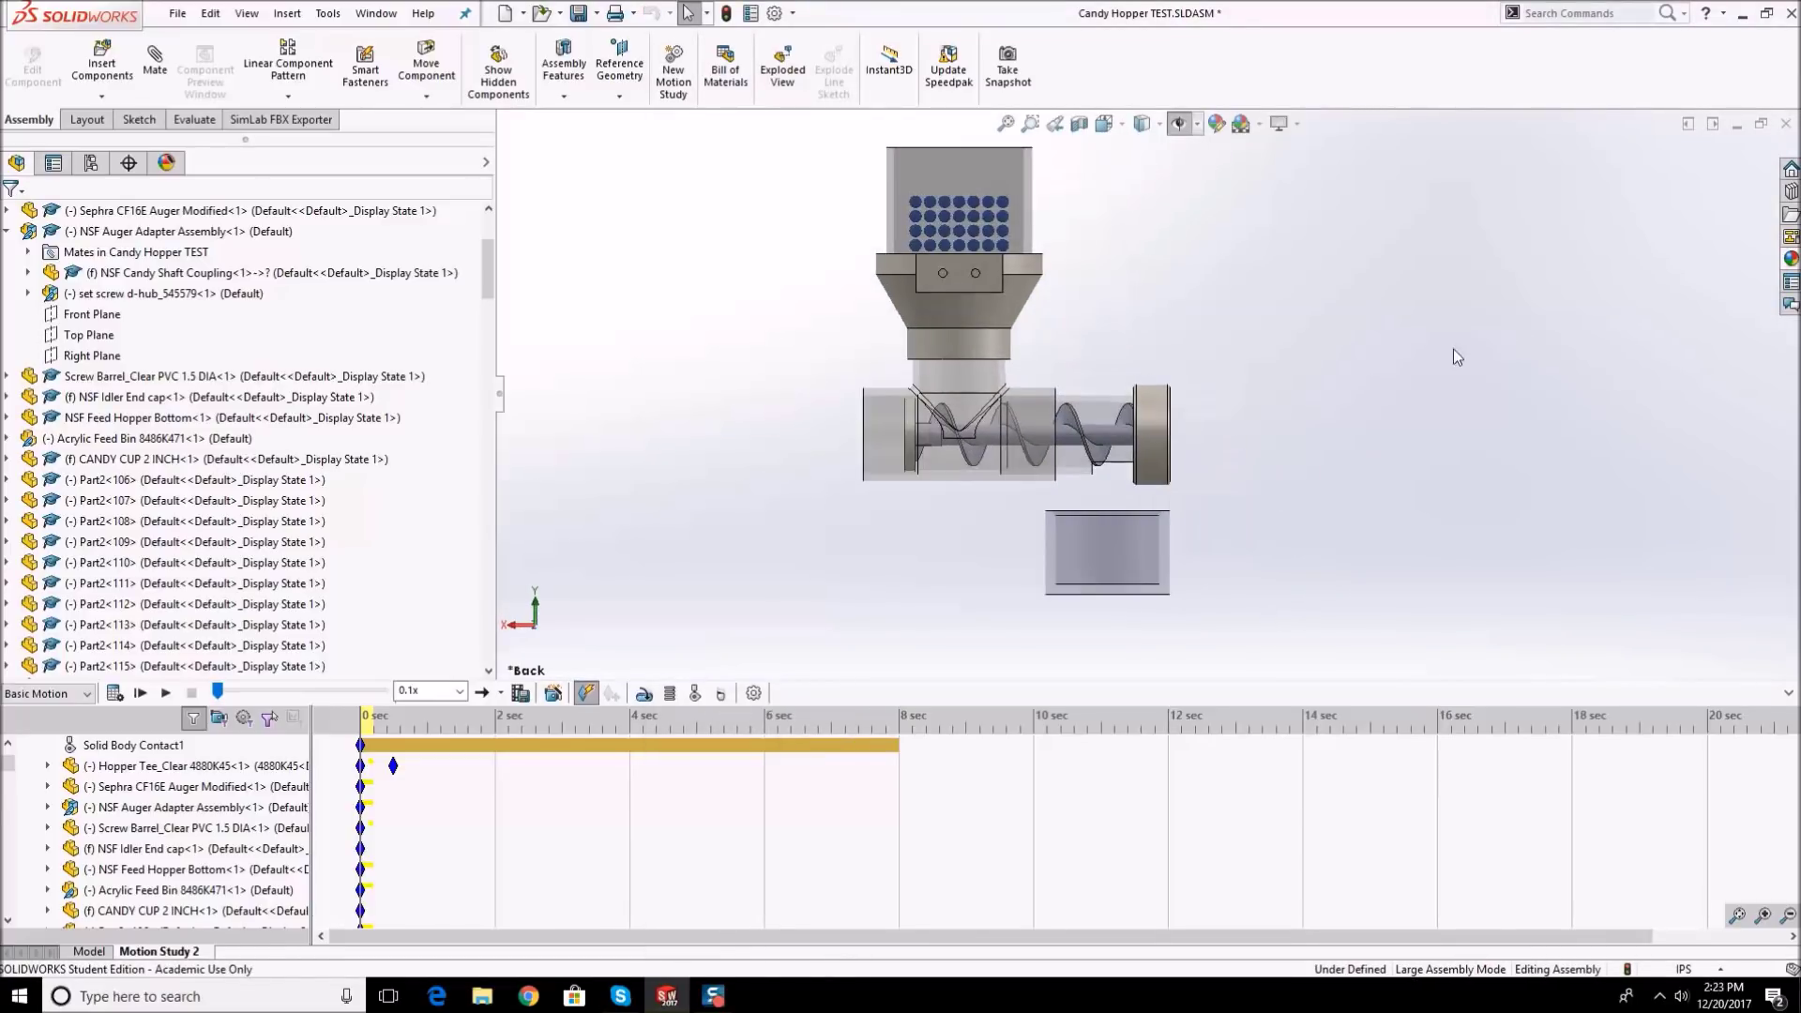
right_click(1022, 292)
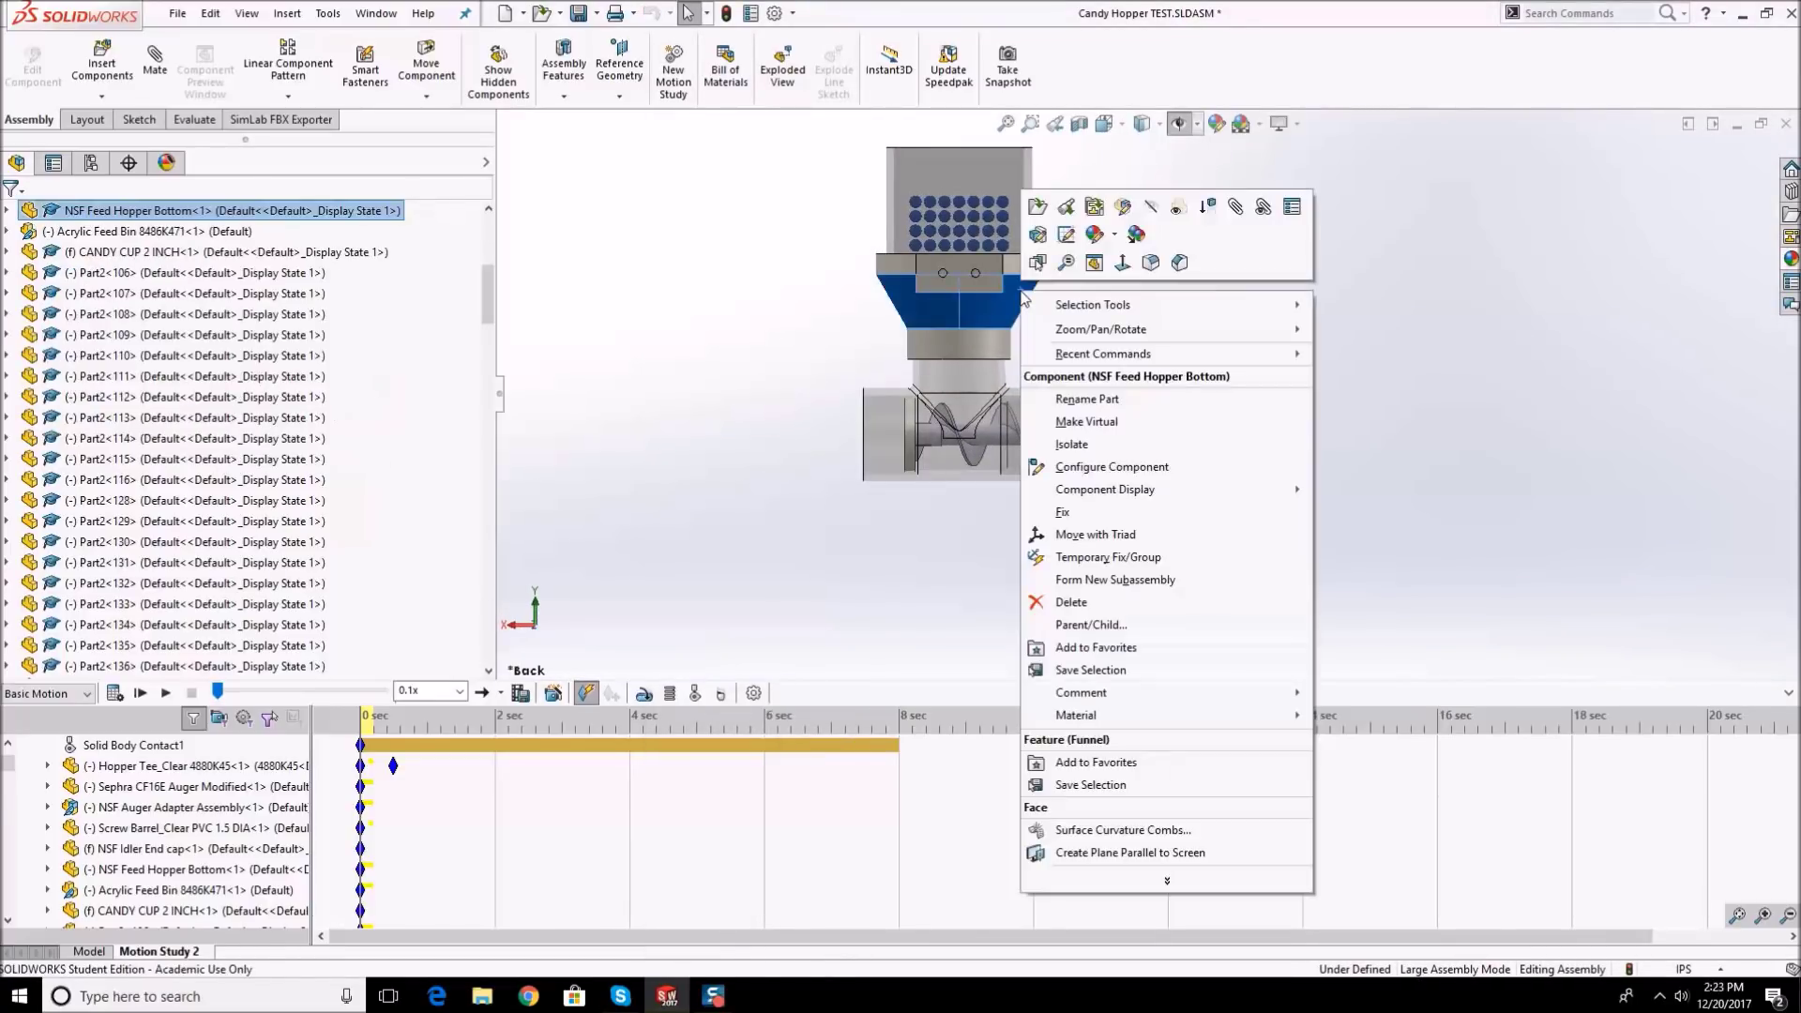
left_click(1151, 207)
scroll(1093, 328, "down", 1)
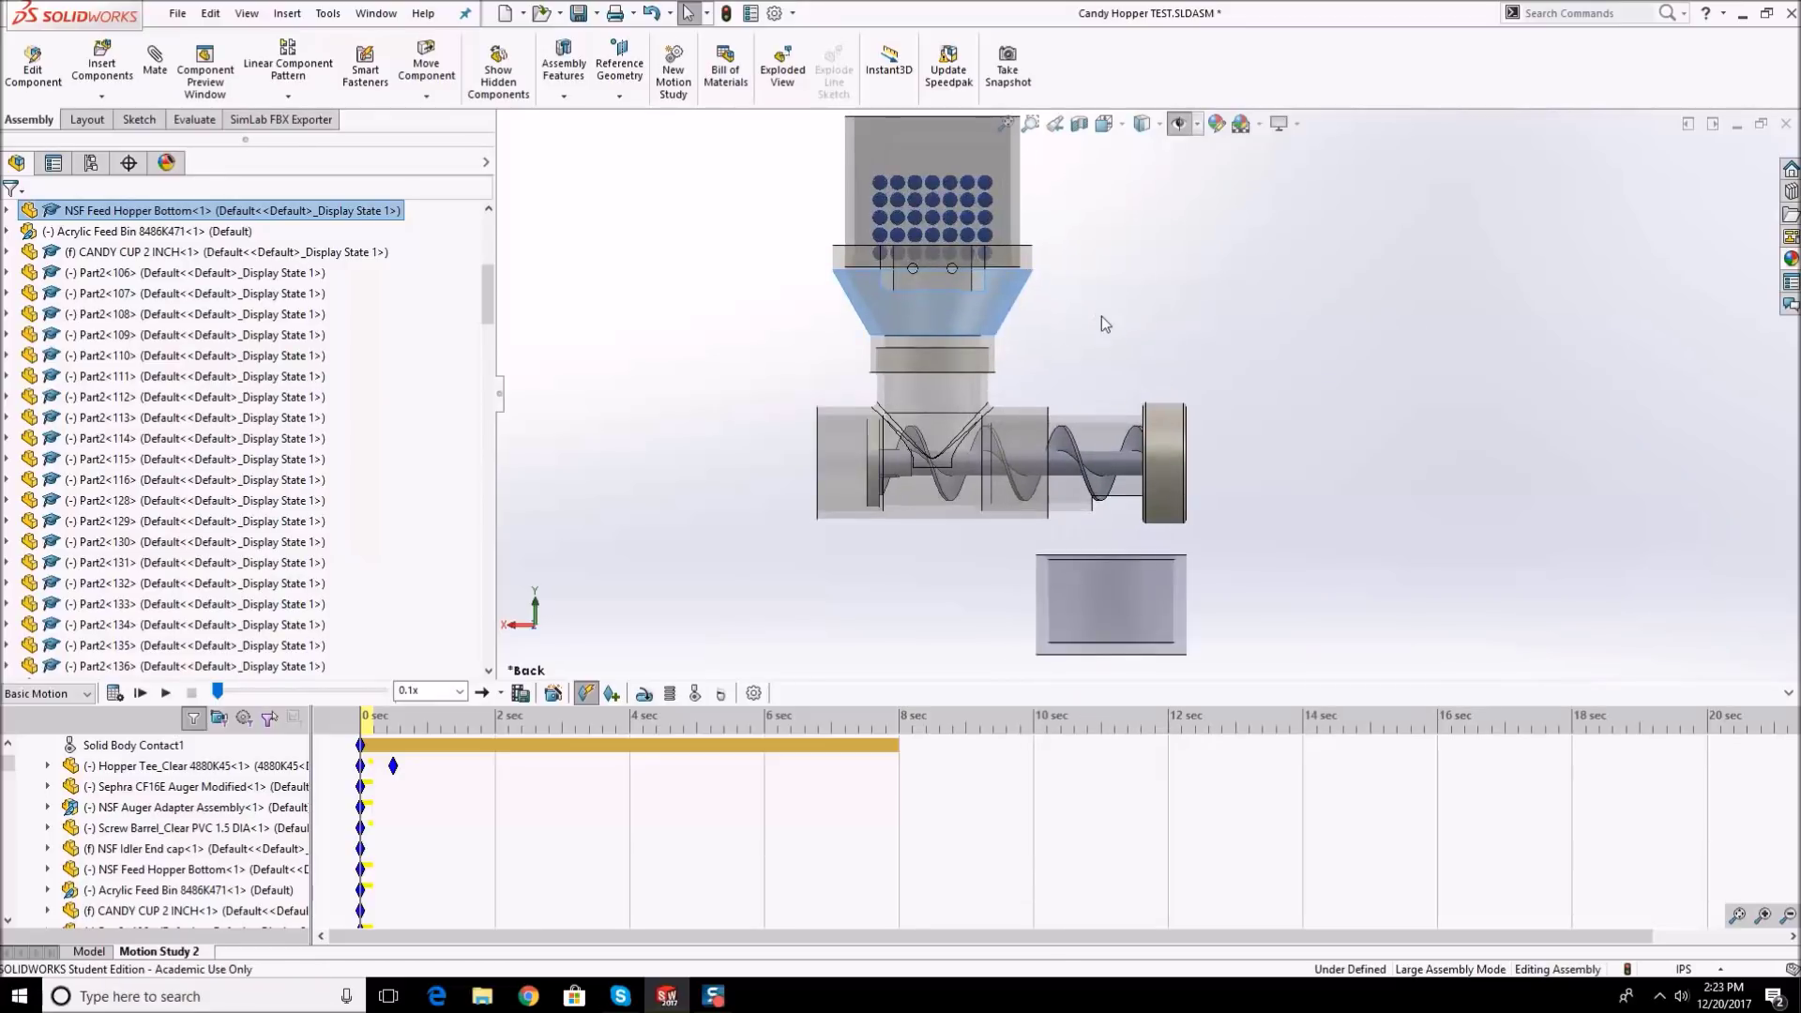
- Replace the Orientation and Camera Views key at 0 seconds with the current Back view
scroll(228, 830, "up", 2)
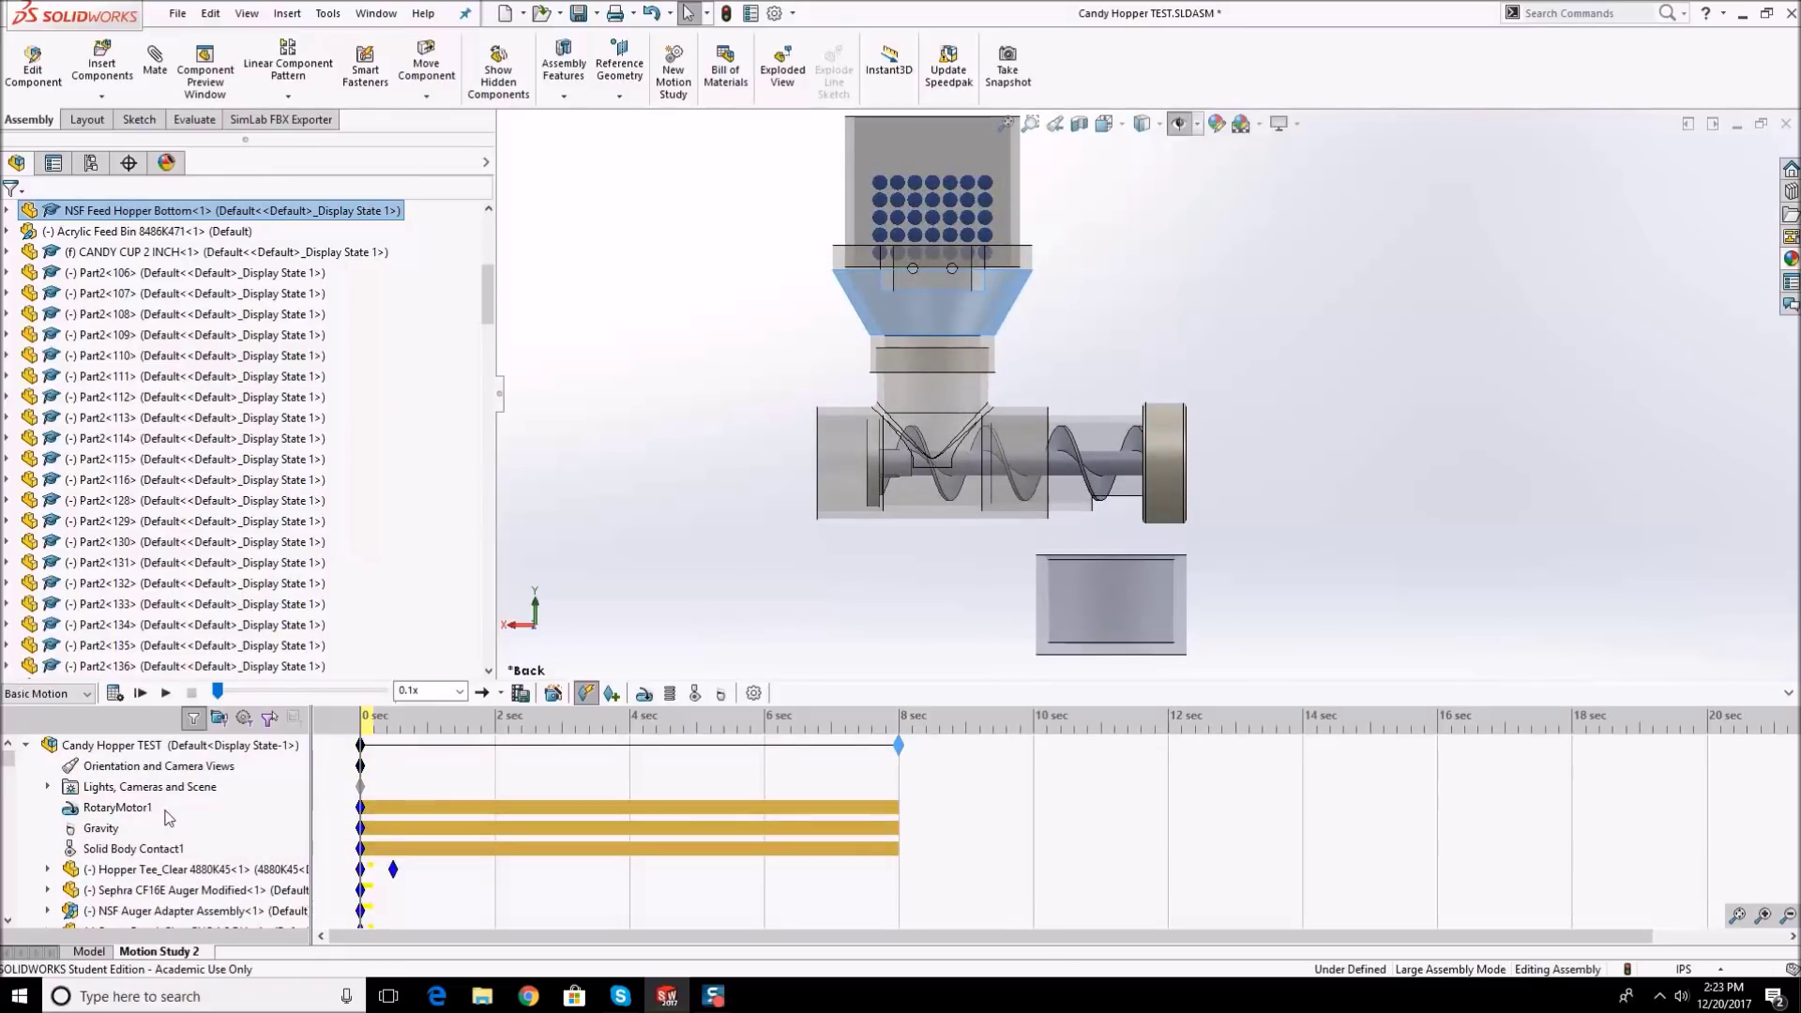
right_click(360, 765)
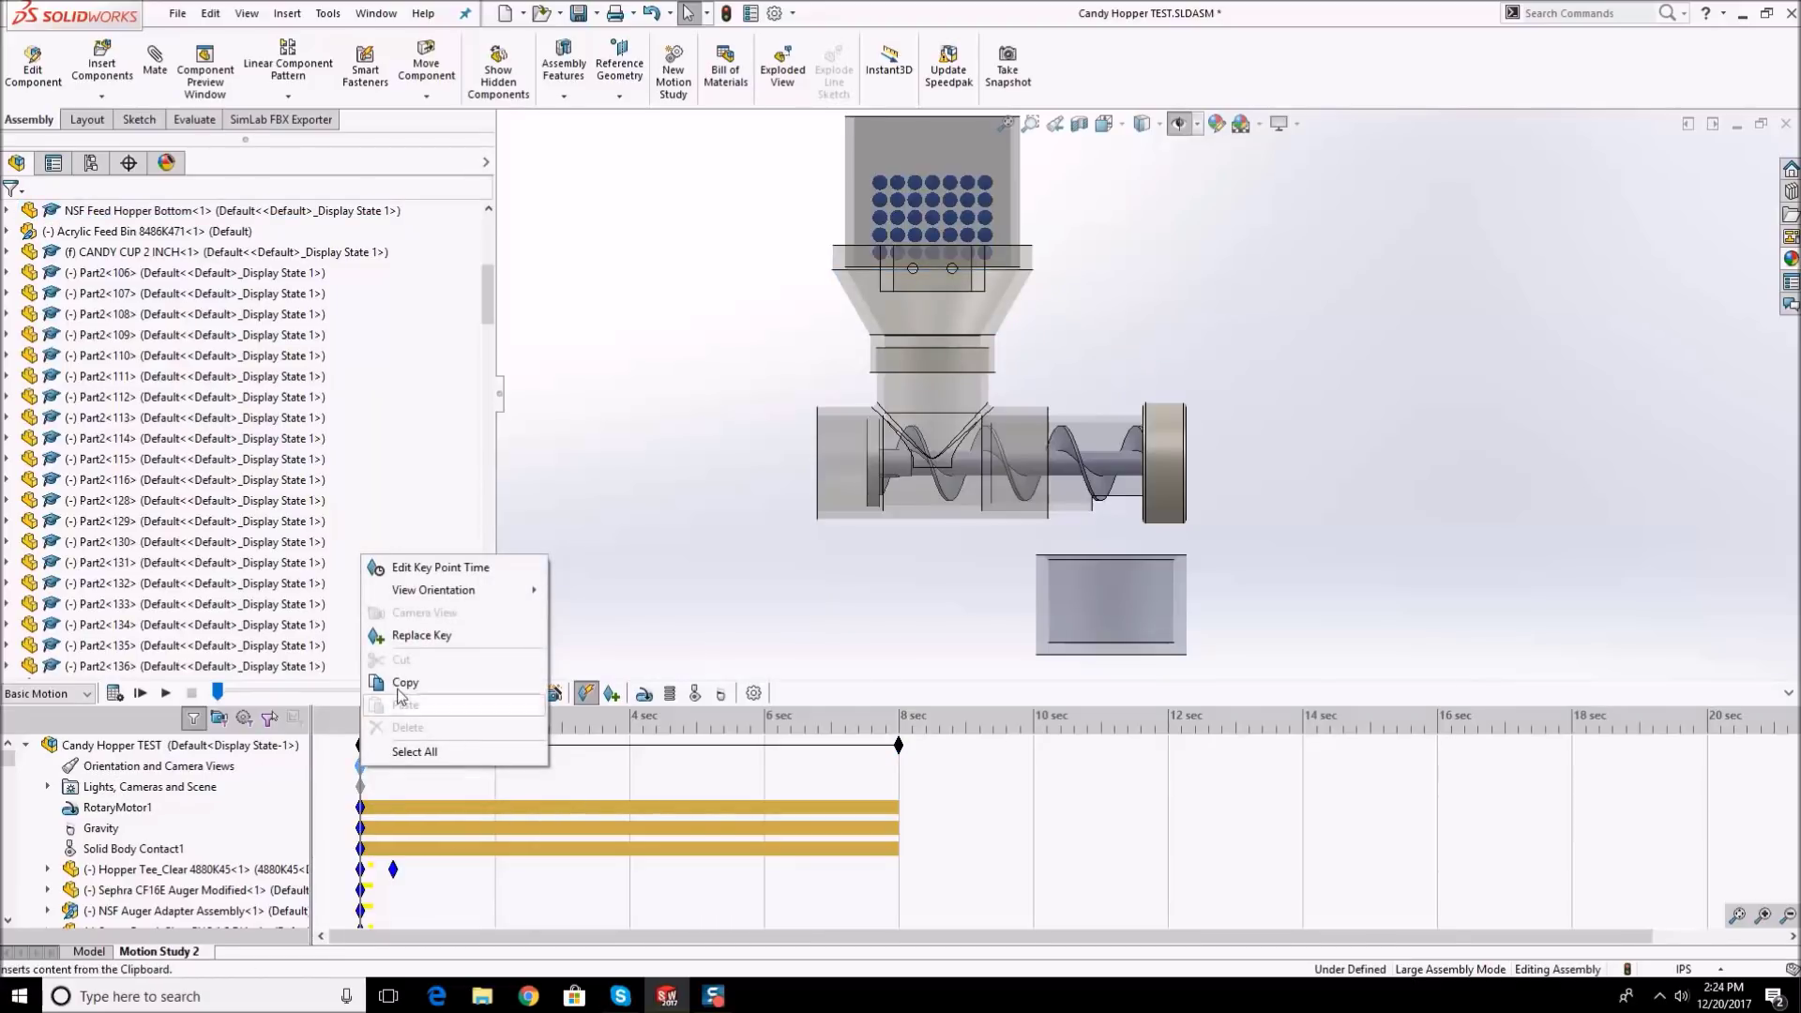
left_click(428, 638)
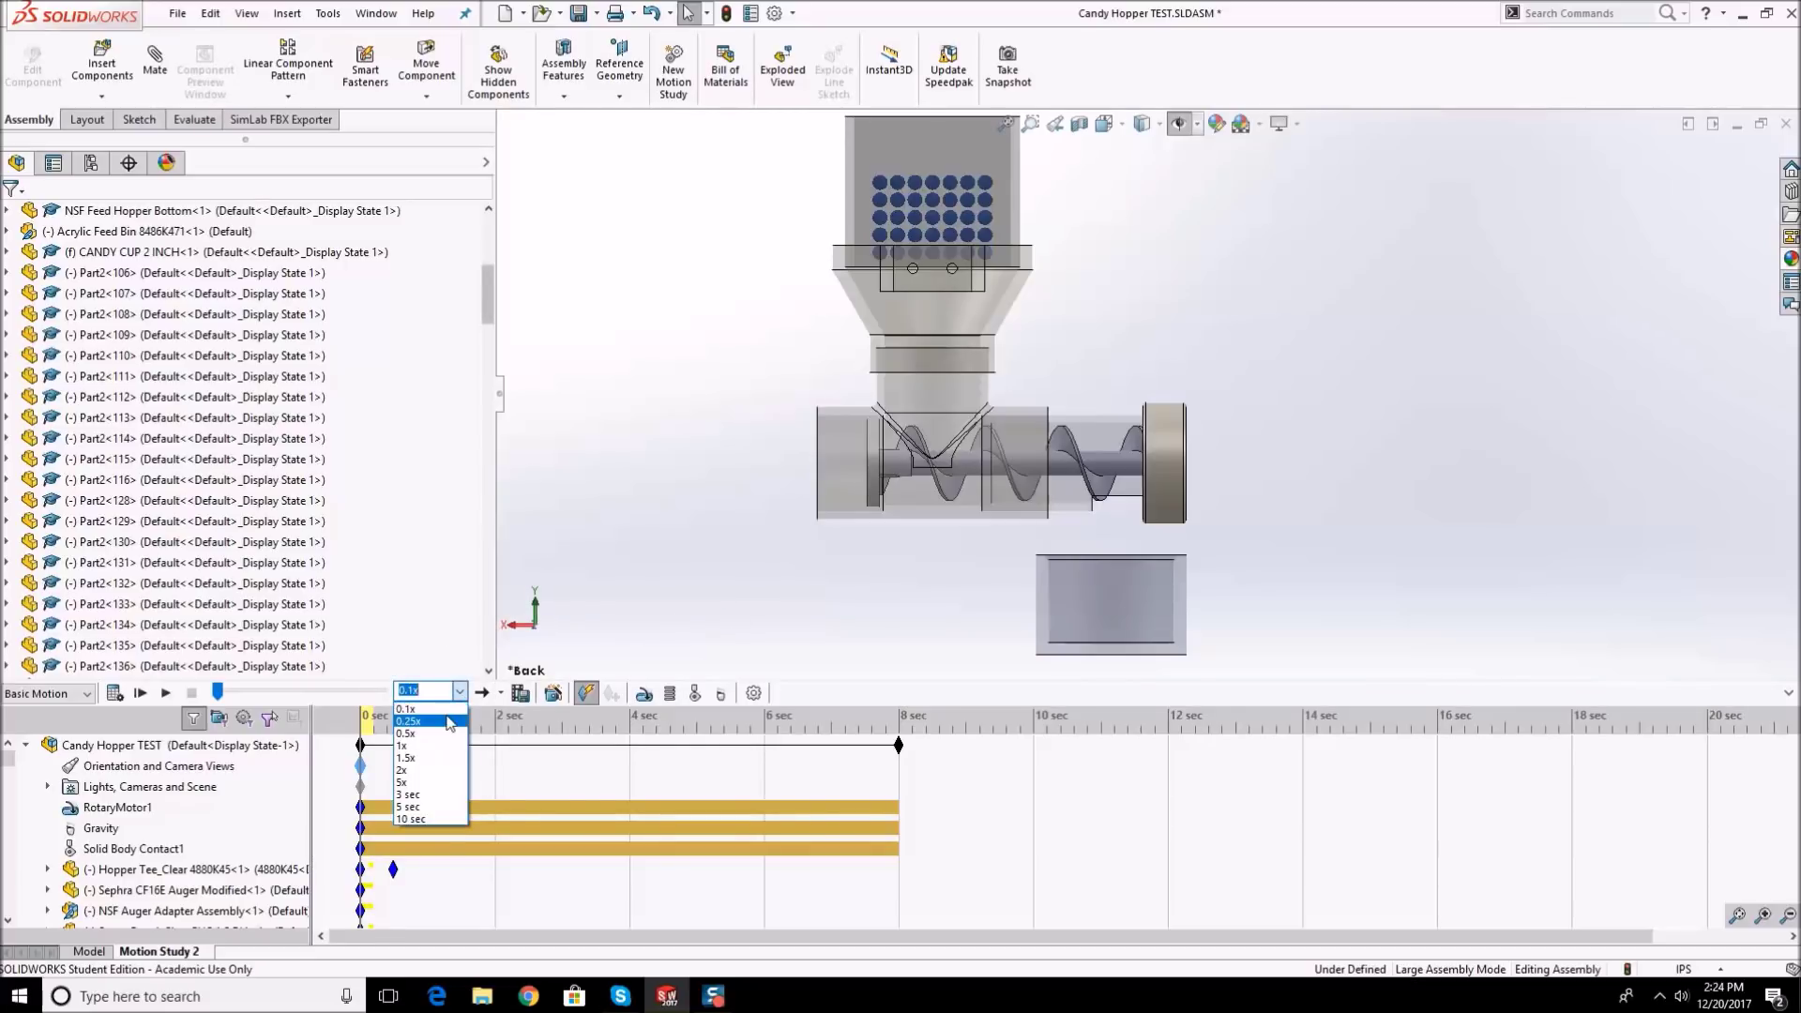
- Set the playback speed to 0.25x and calculate the motion study for about 2 seconds
left_click(449, 722)
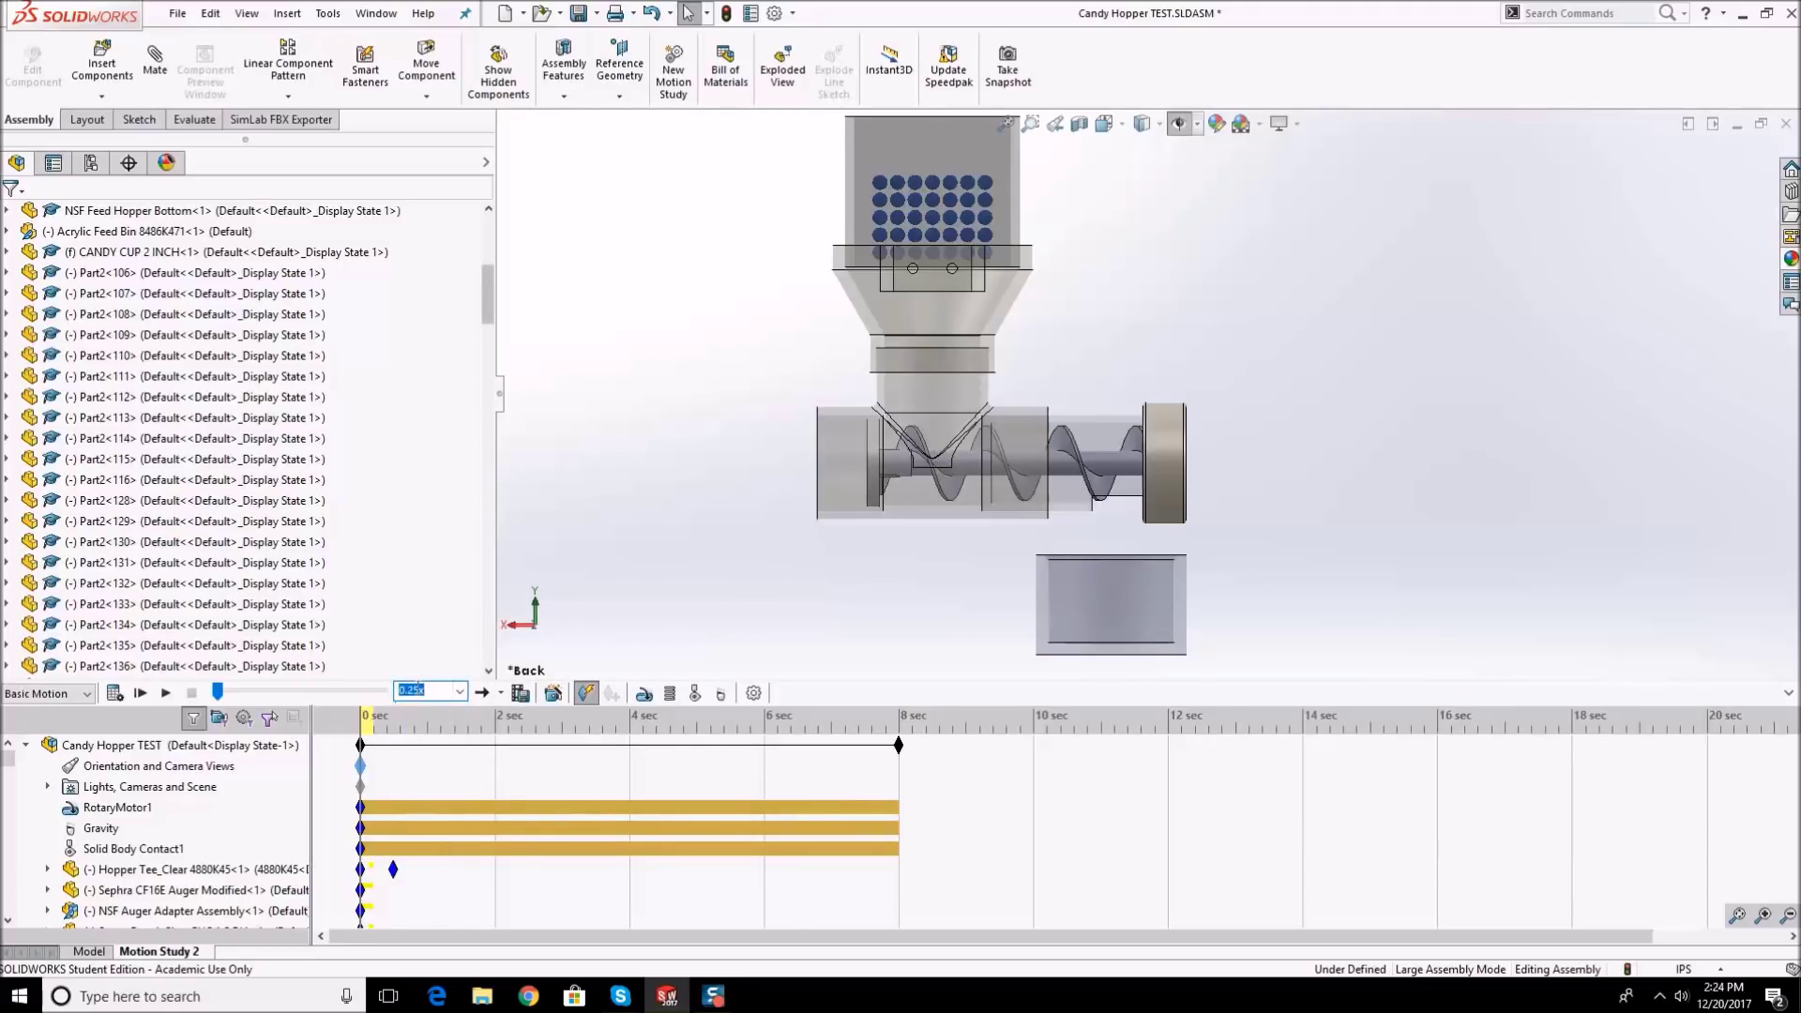
scroll(1476, 405, "up", 1)
scroll(1478, 397, "down", 1)
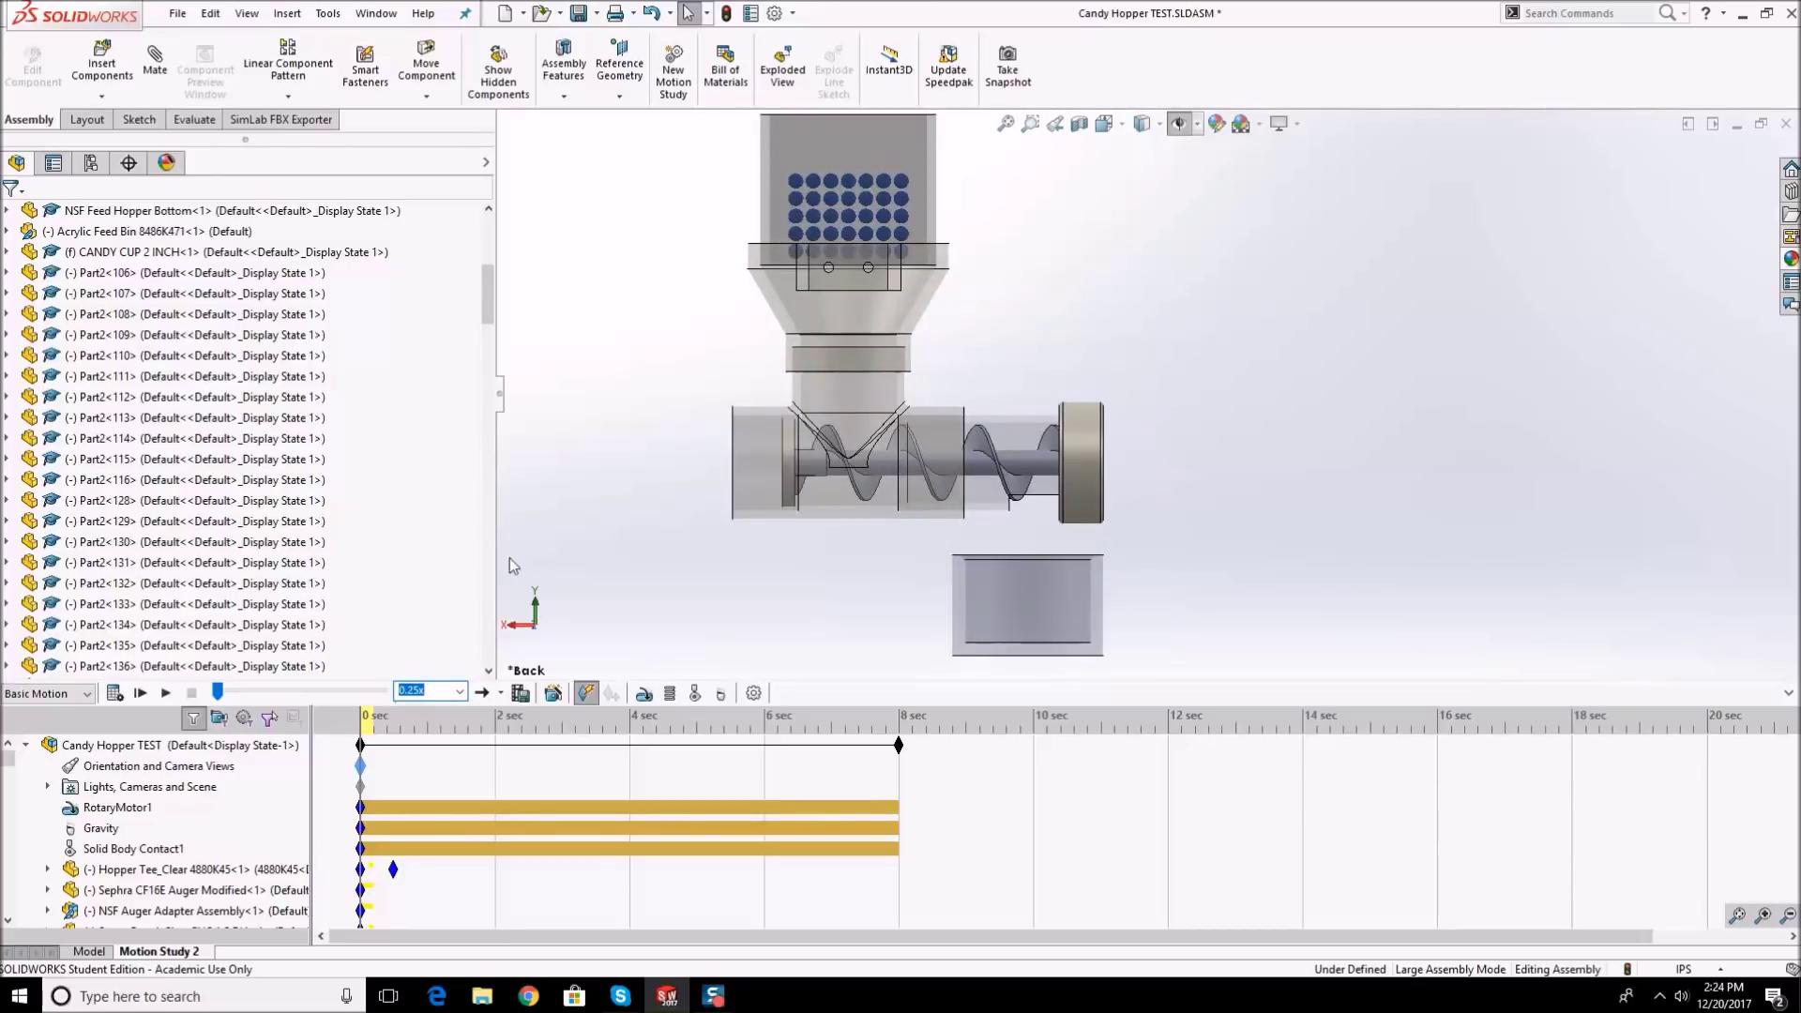
left_click(114, 695)
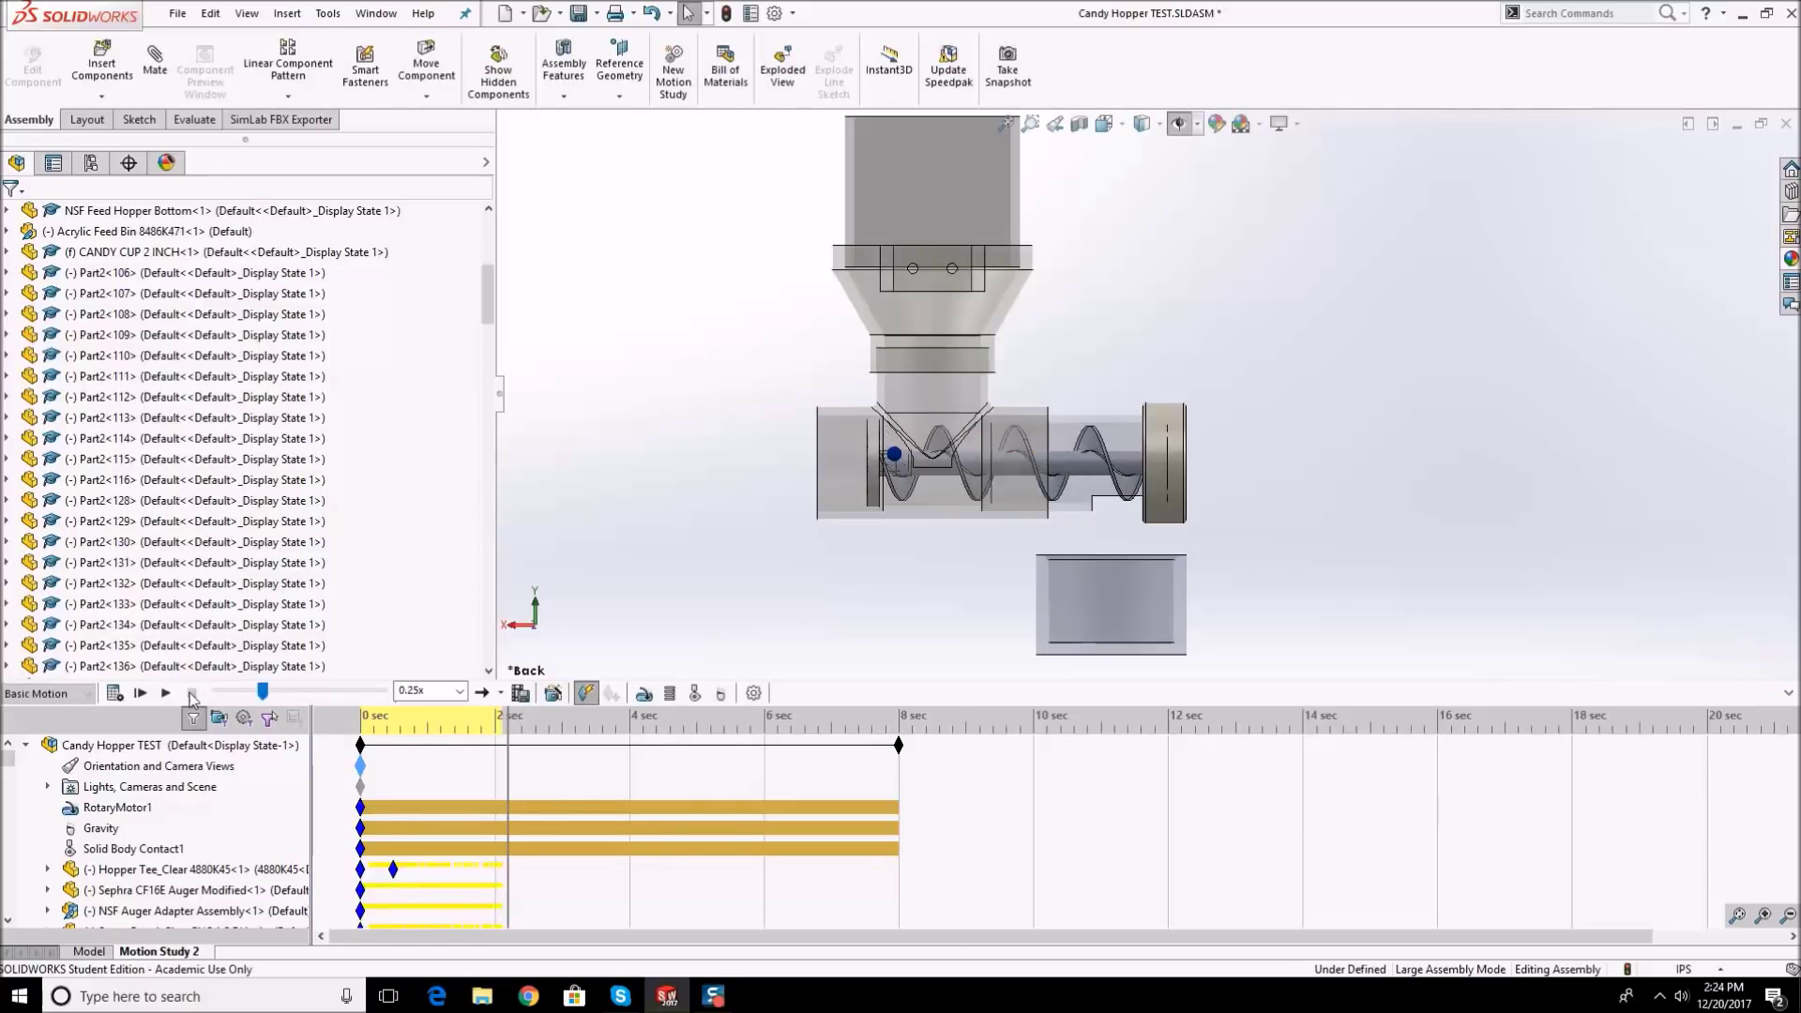
- Replay the calculated motion from the start, stop it to check the hopper and spheres, and return to 0 seconds
middle_click_drag(822, 477, 1149, 384)
left_click(142, 695)
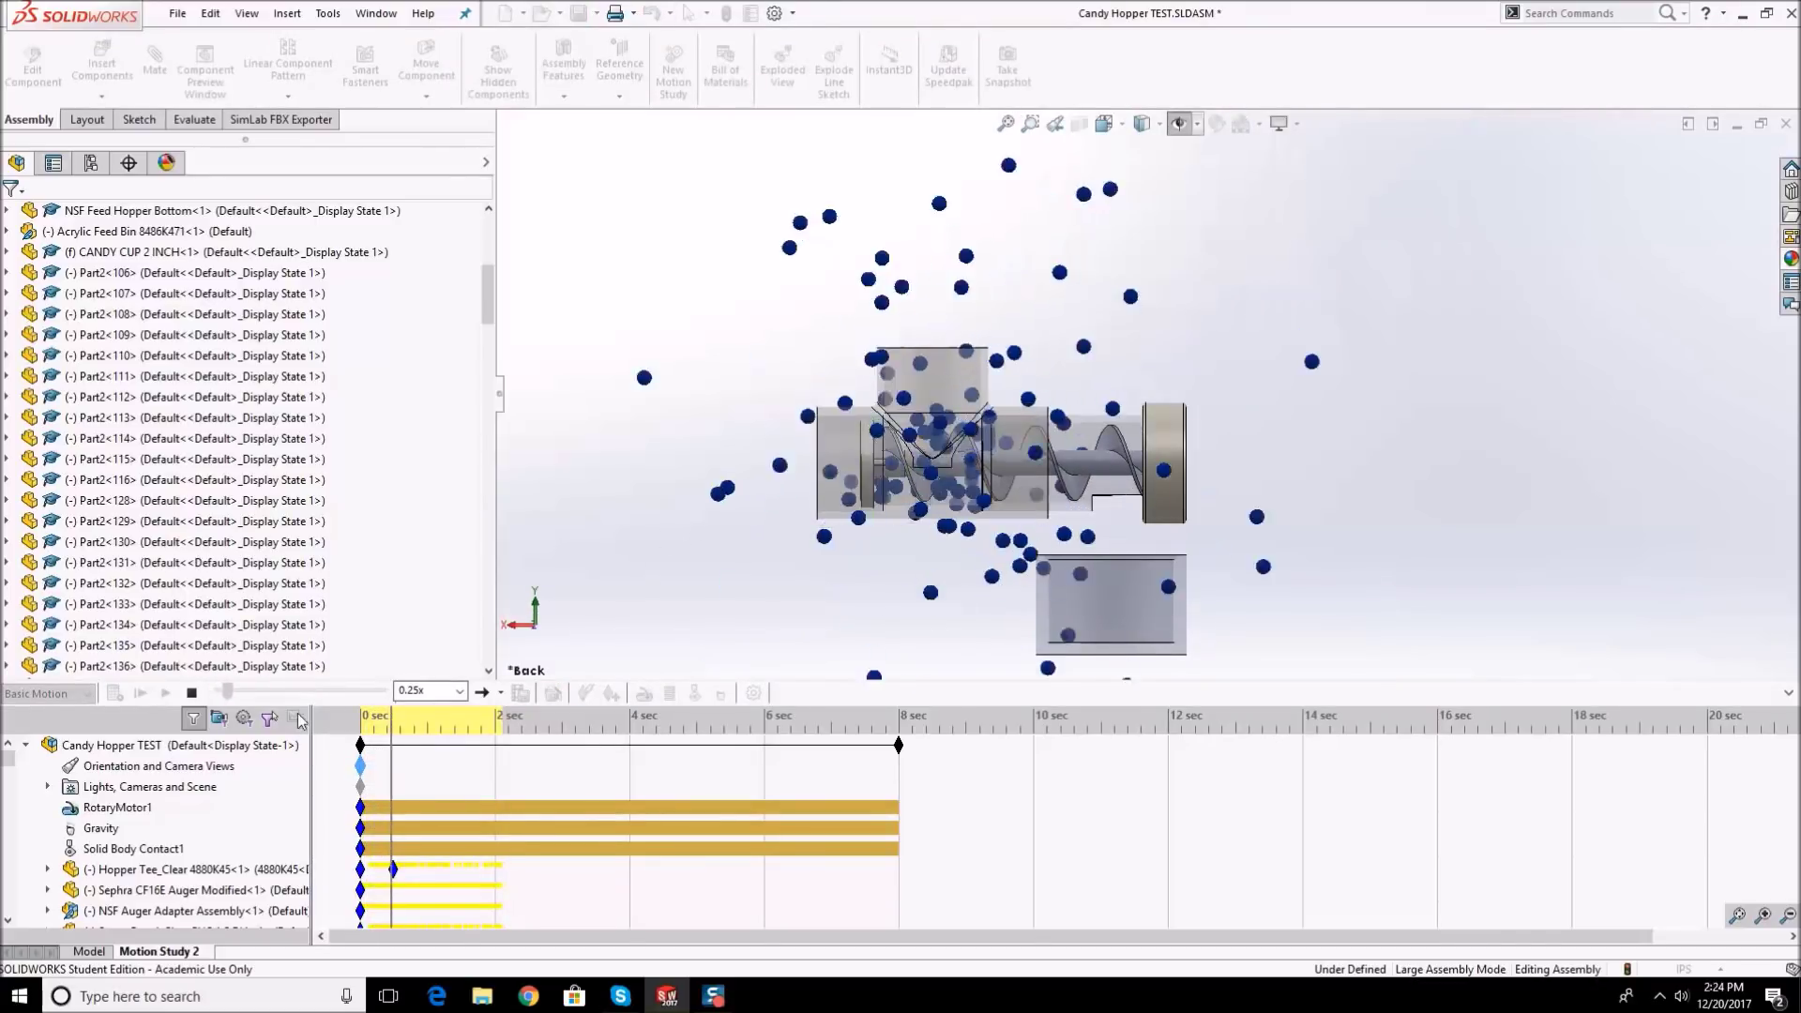
left_click(192, 693)
scroll(914, 495, "up", 5)
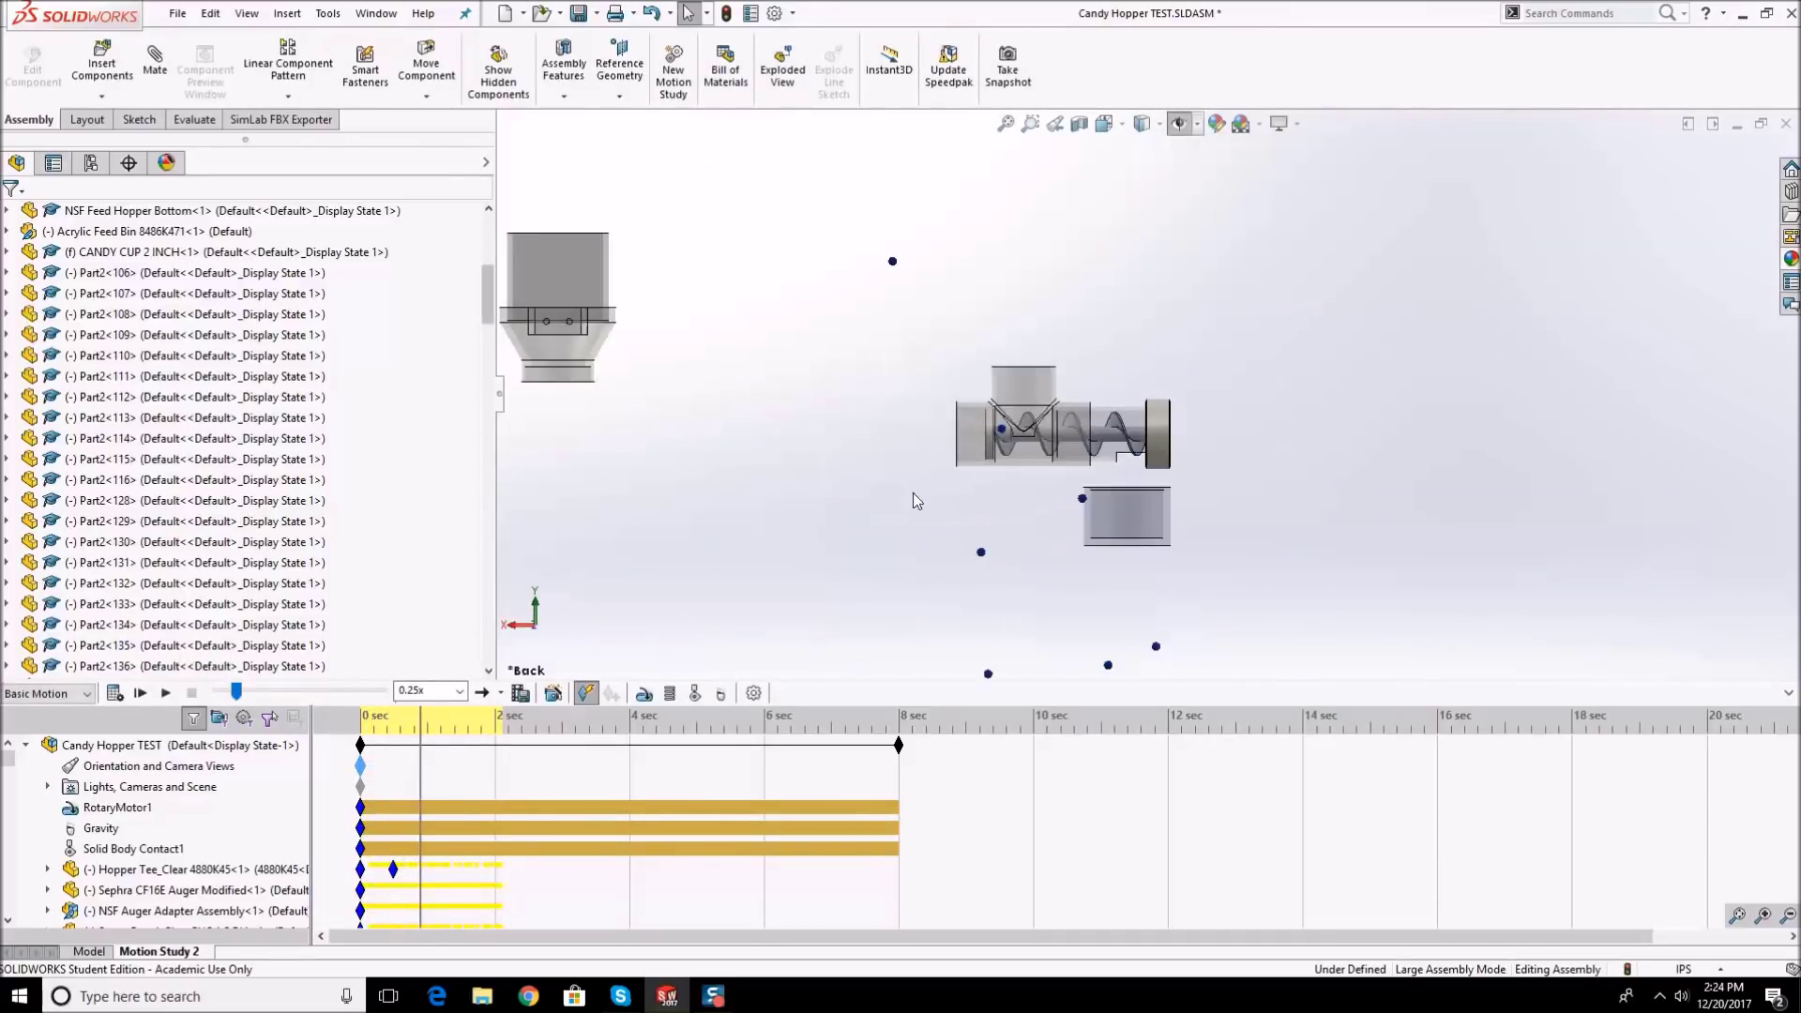
left_click_drag(241, 695, 218, 693)
- Edit Solid Body Contact1, check that the feed bin, hopper, auger and cup are among its selected components, and accept it
scroll(1150, 370, "up", 2)
middle_click_drag(1117, 331, 997, 355)
left_click(1076, 311)
scroll(985, 328, "down", 5)
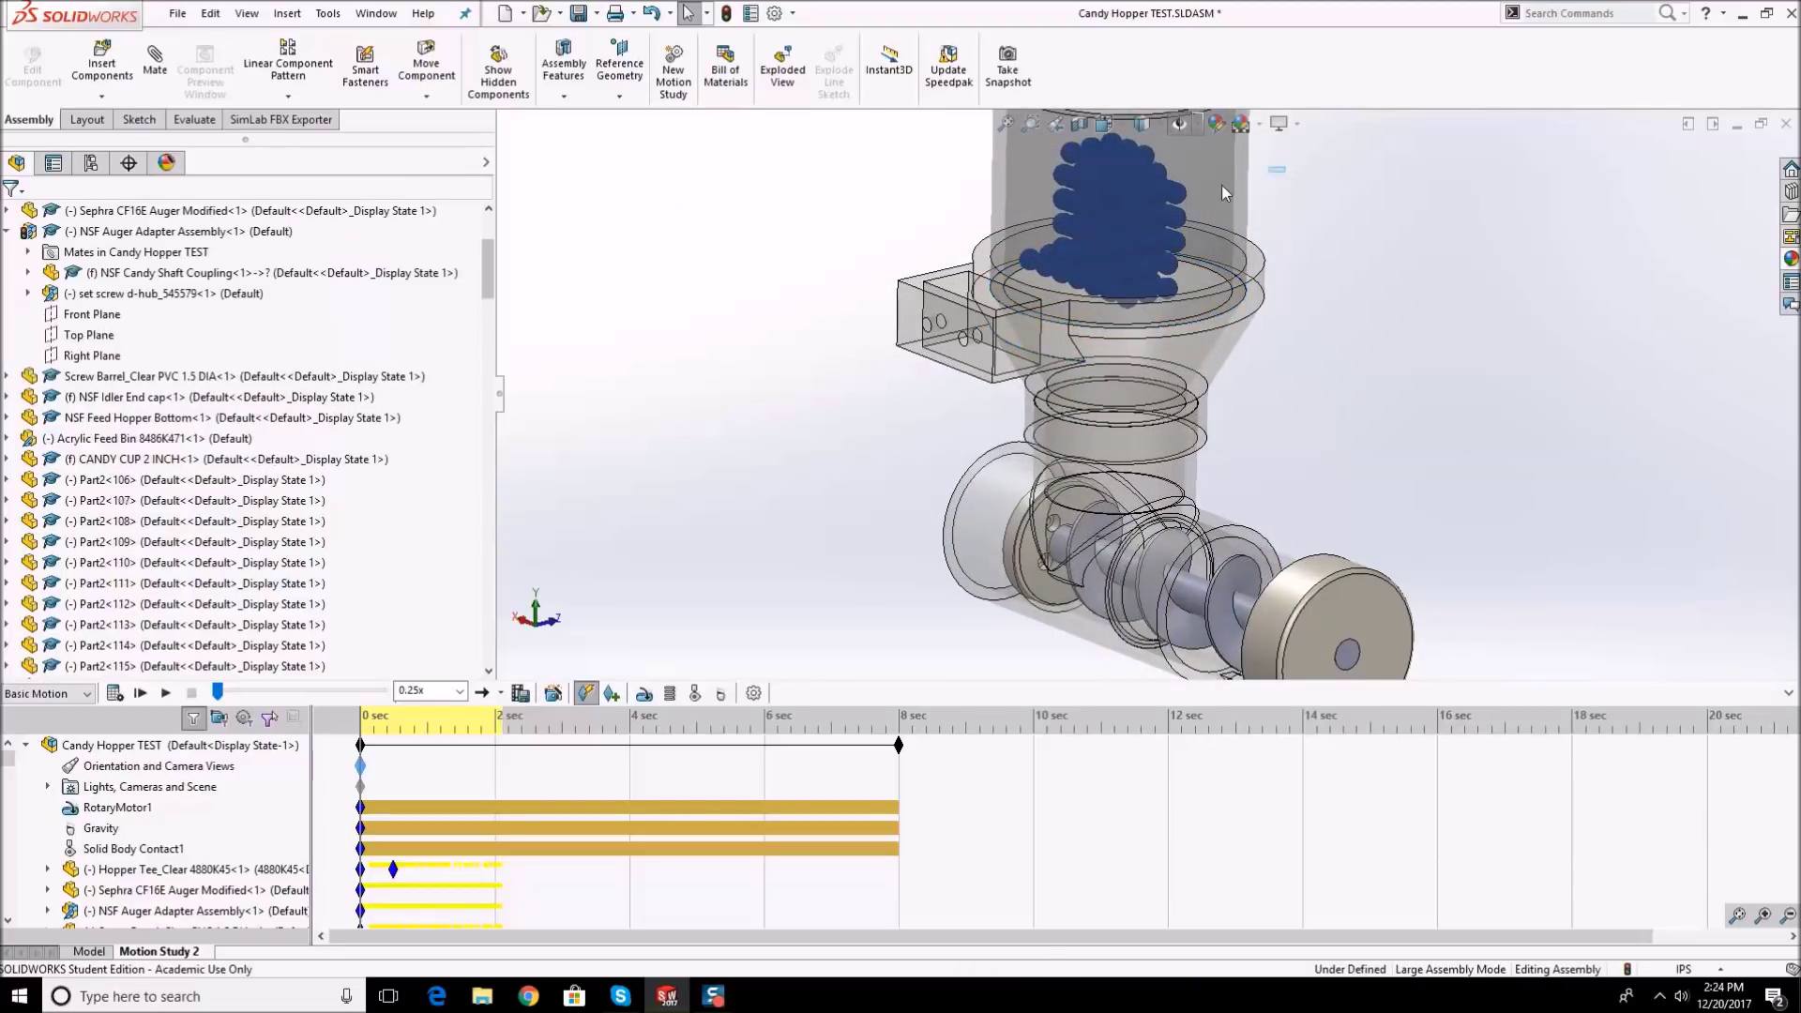
scroll(1107, 404, "up", 4)
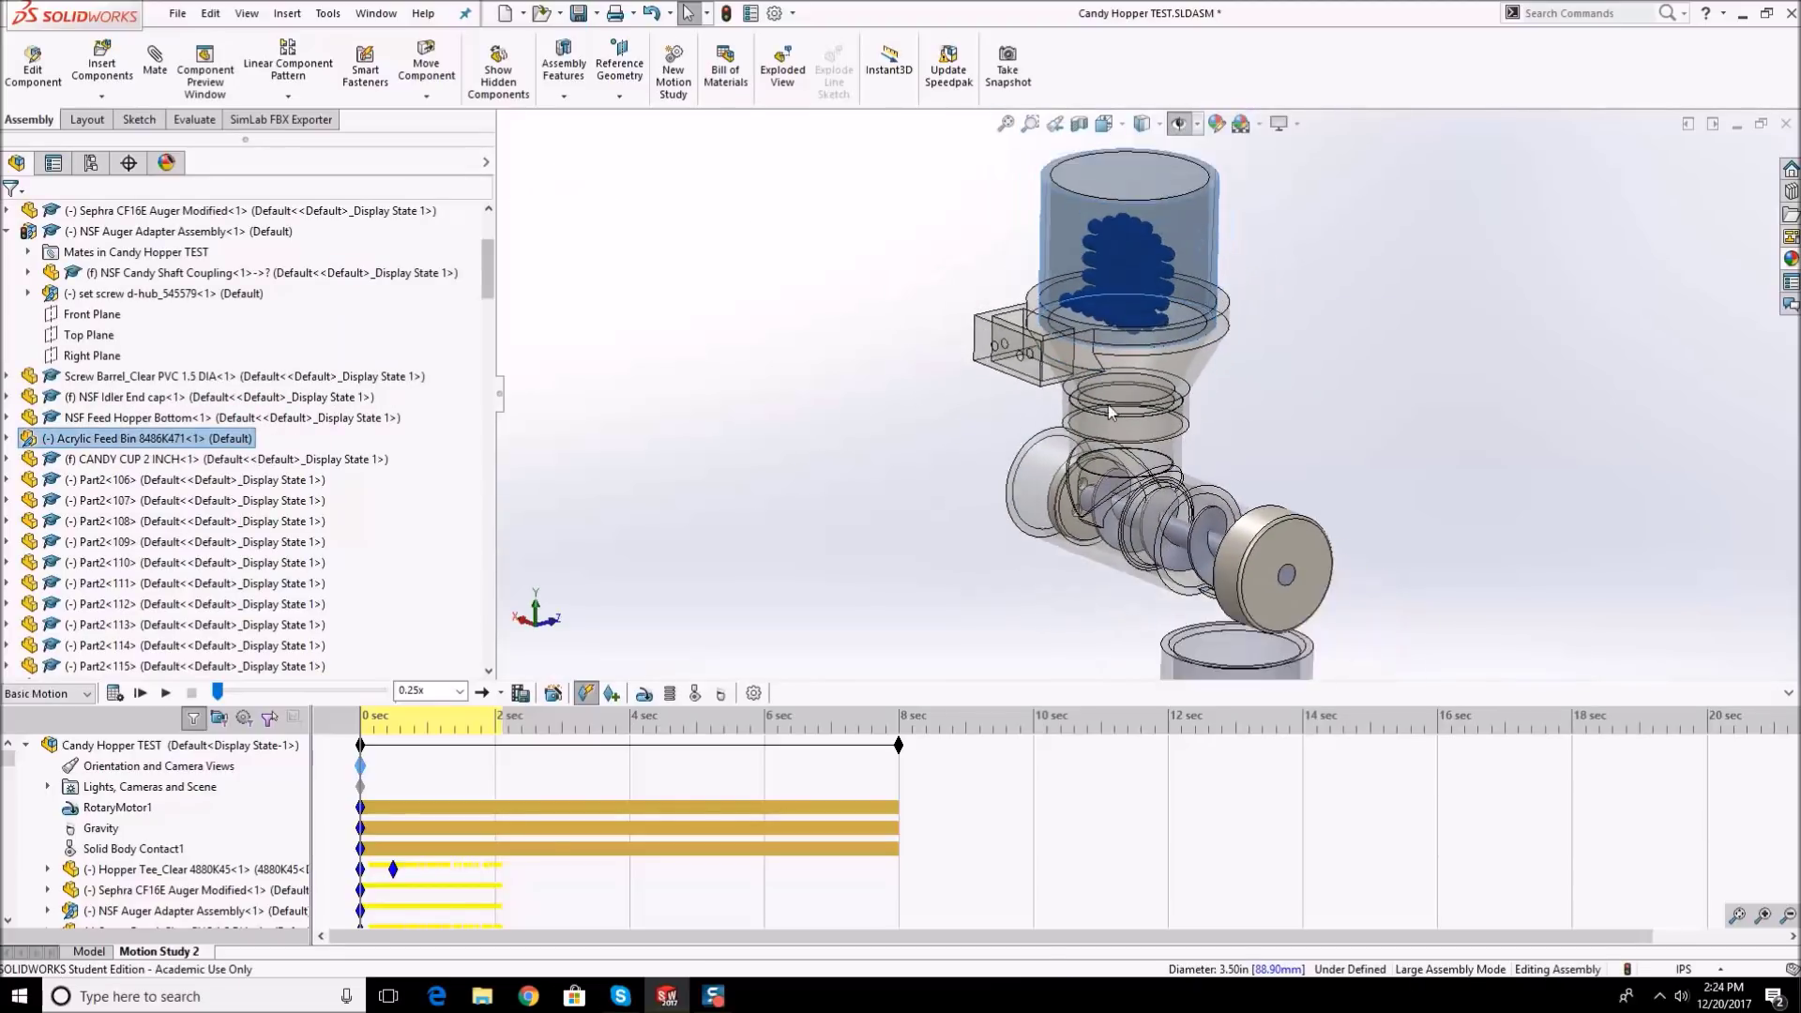
right_click(117, 849)
left_click(164, 715)
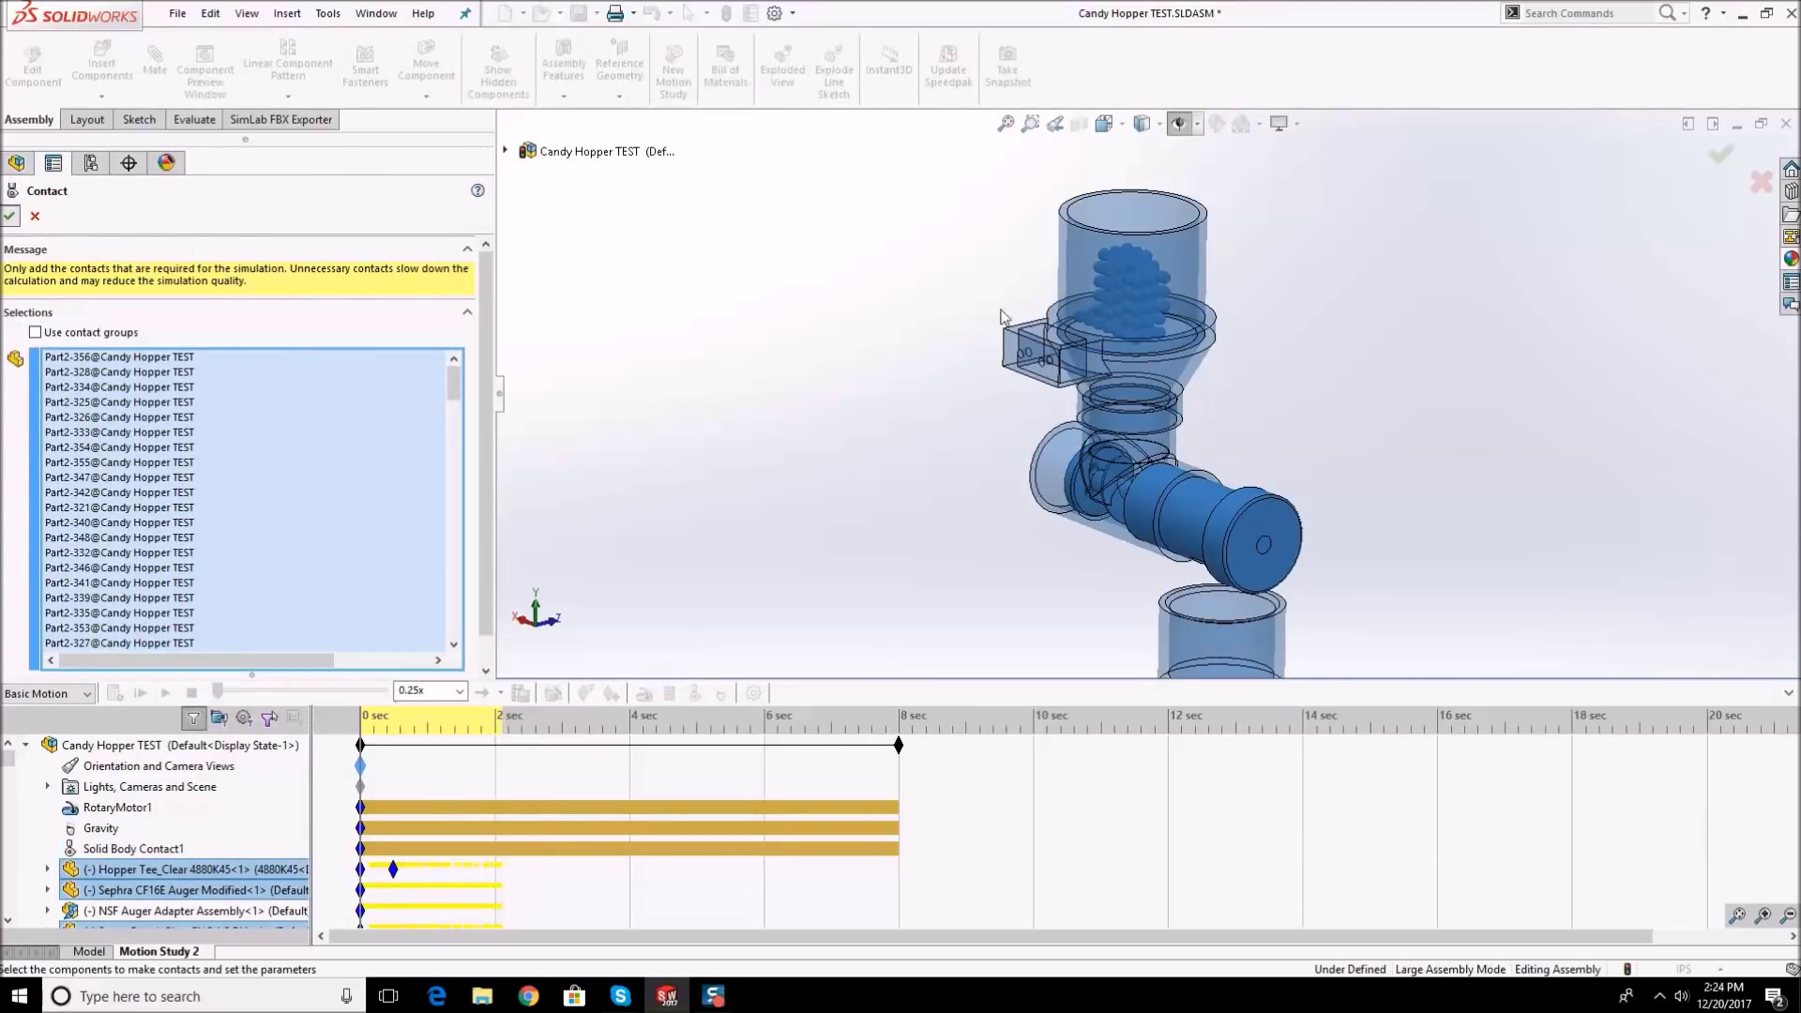
key("Return")
scroll(1004, 338, "up", 2)
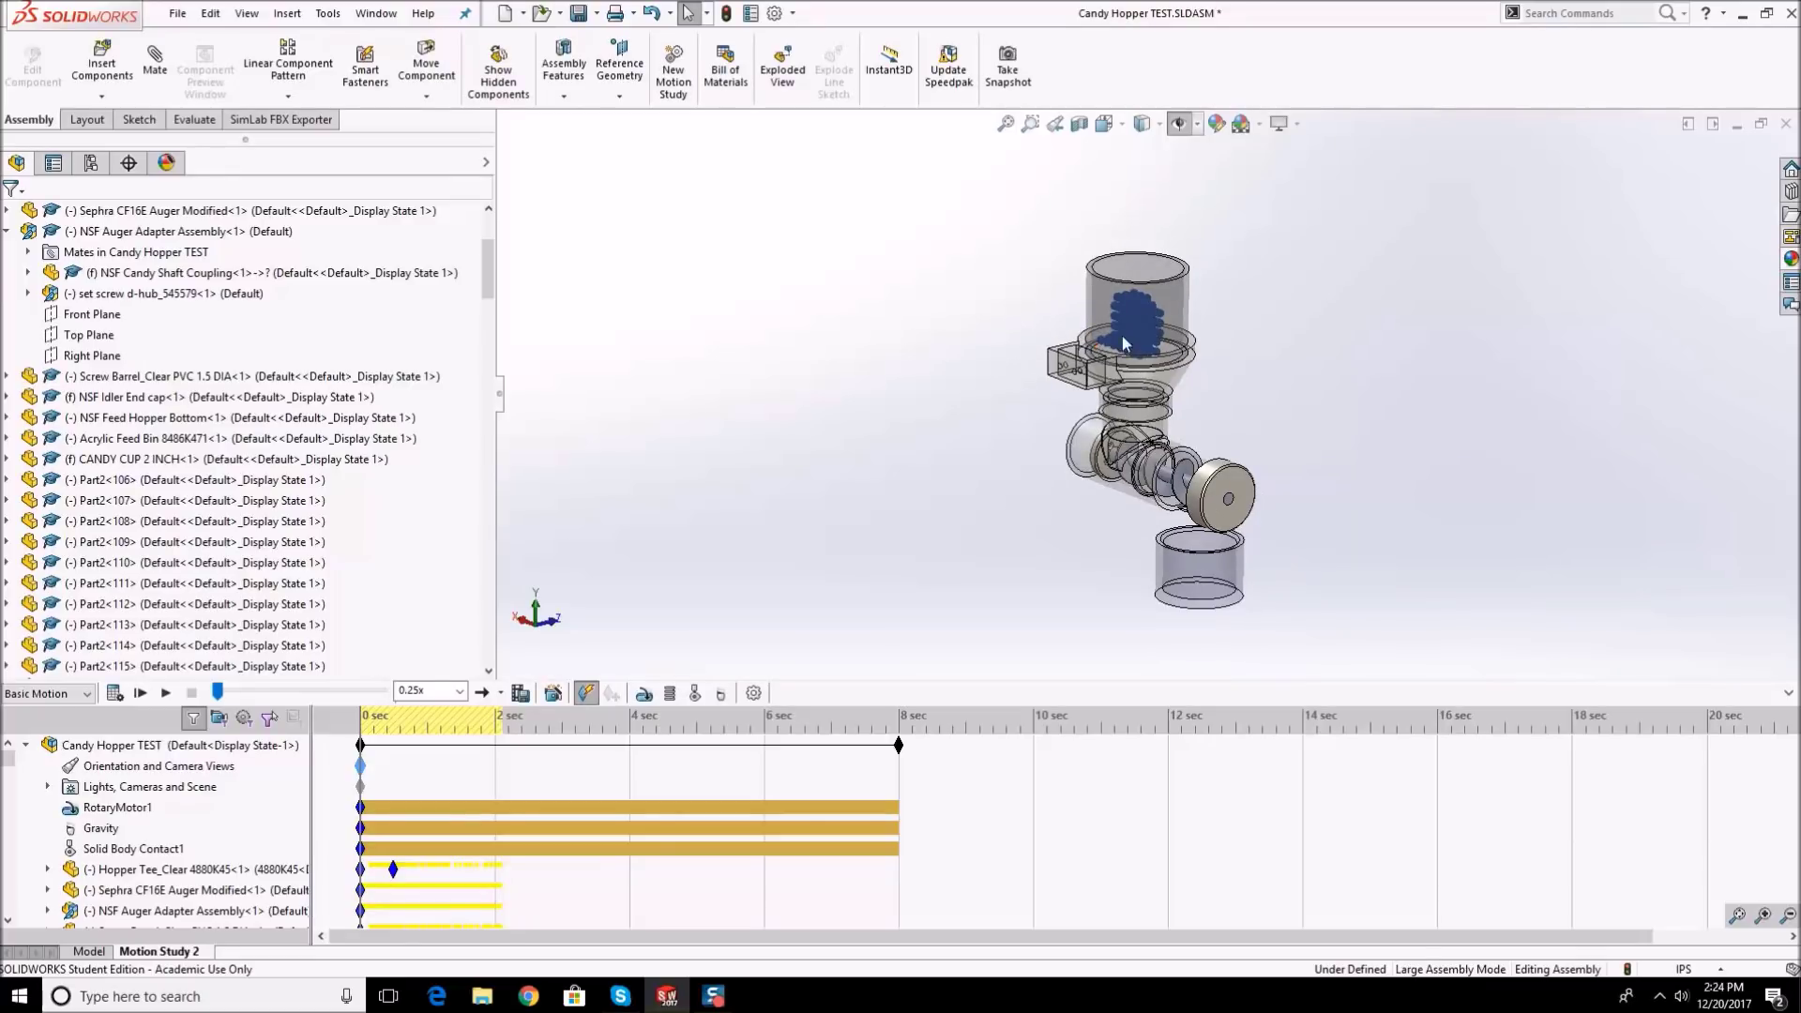
scroll(1124, 345, "down", 1)
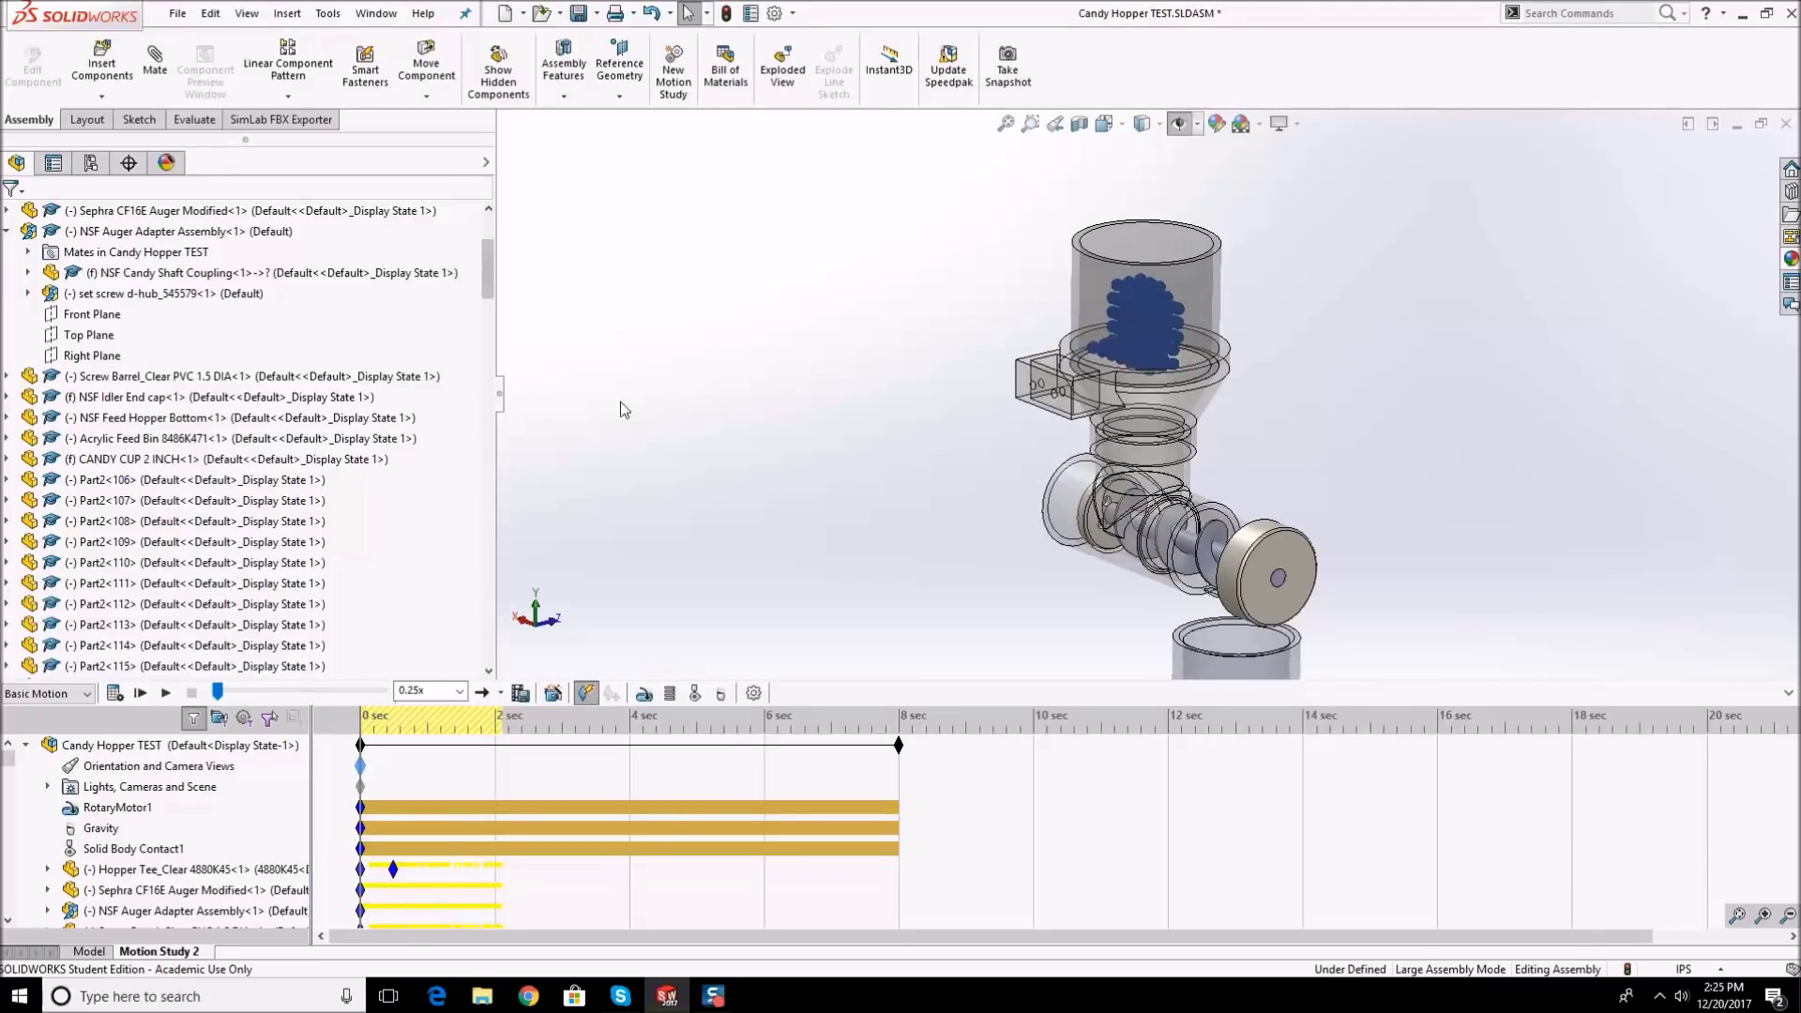
- Raise the 3D Contact Resolution in the motion study properties and recalculate the study for about 3 seconds
left_click(553, 695)
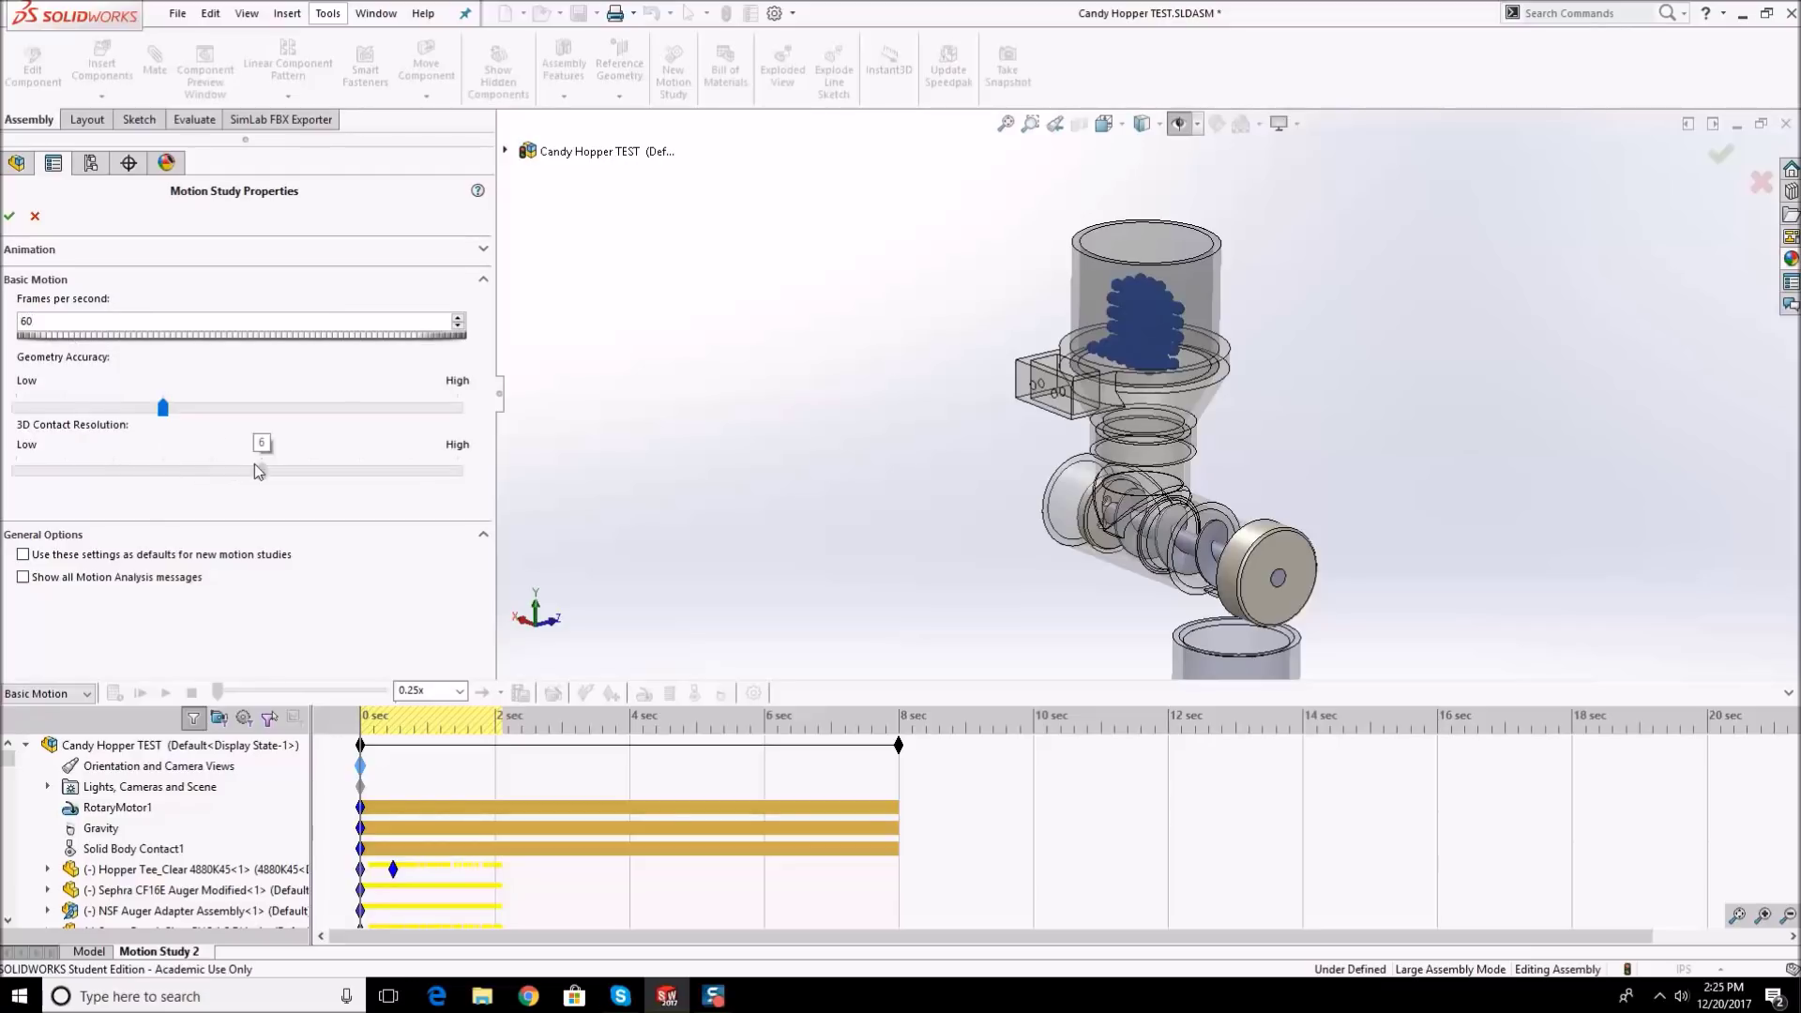
left_click(11, 215)
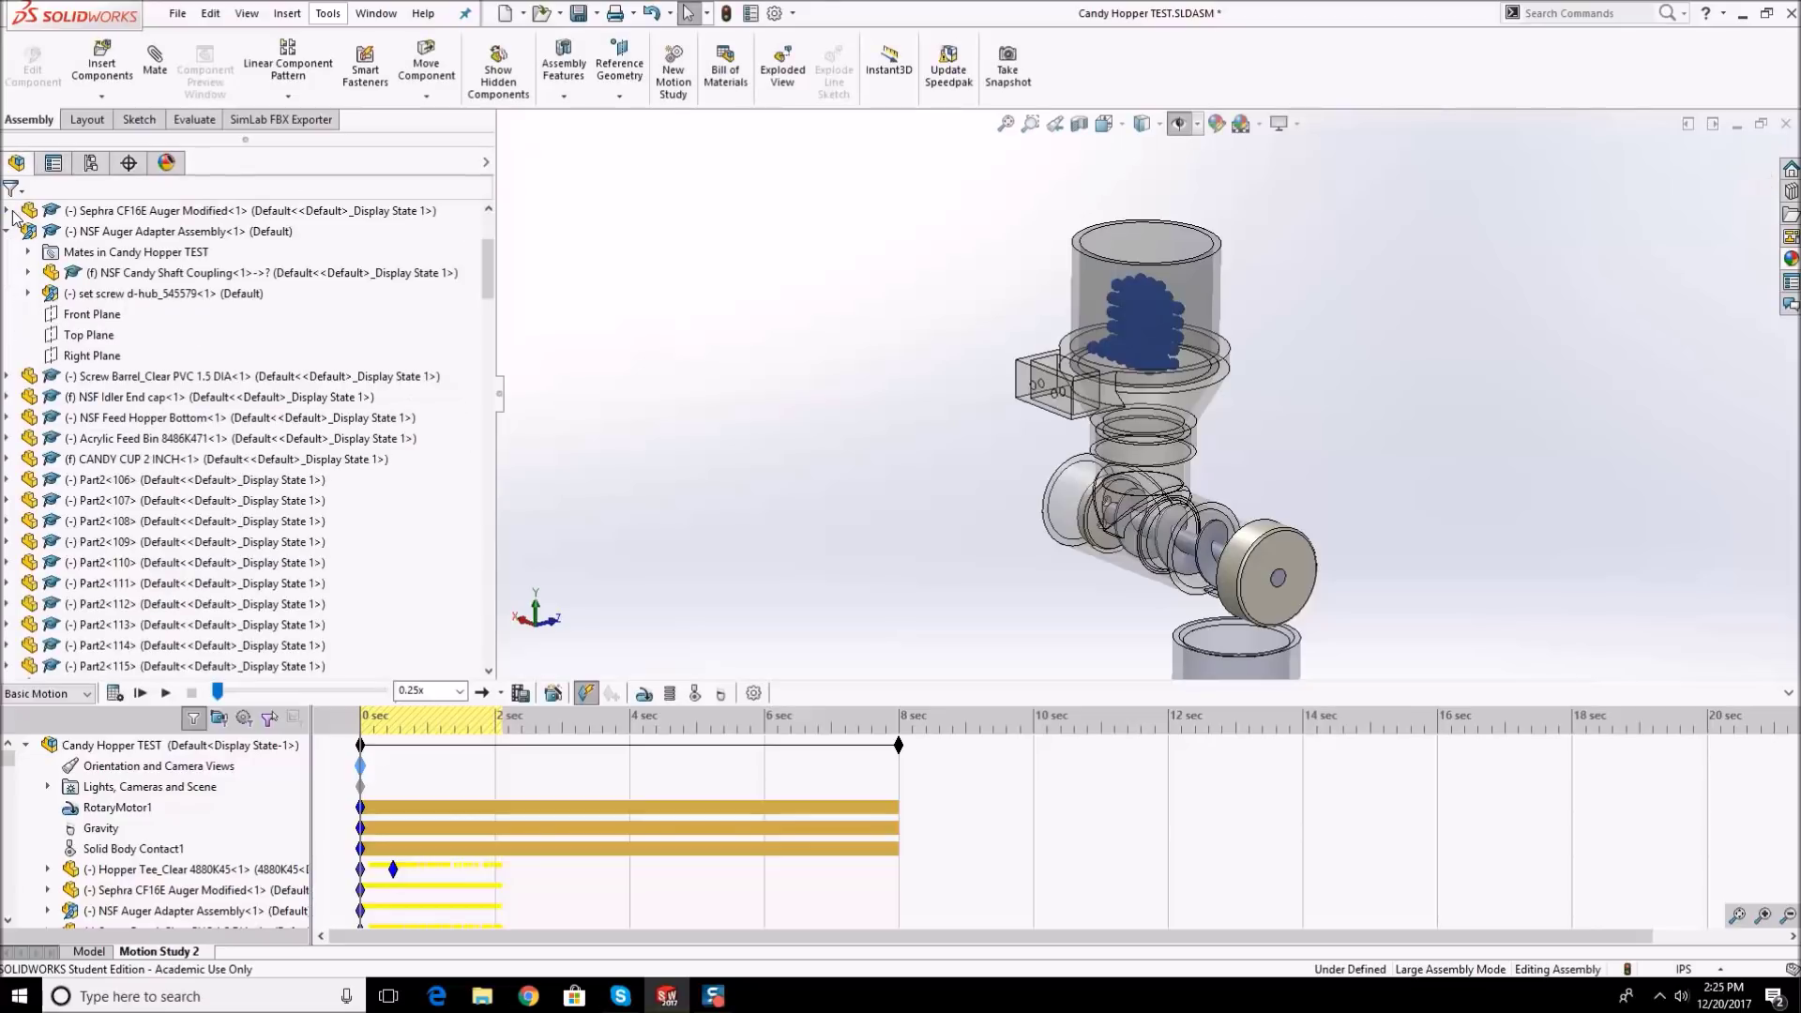
left_click(115, 693)
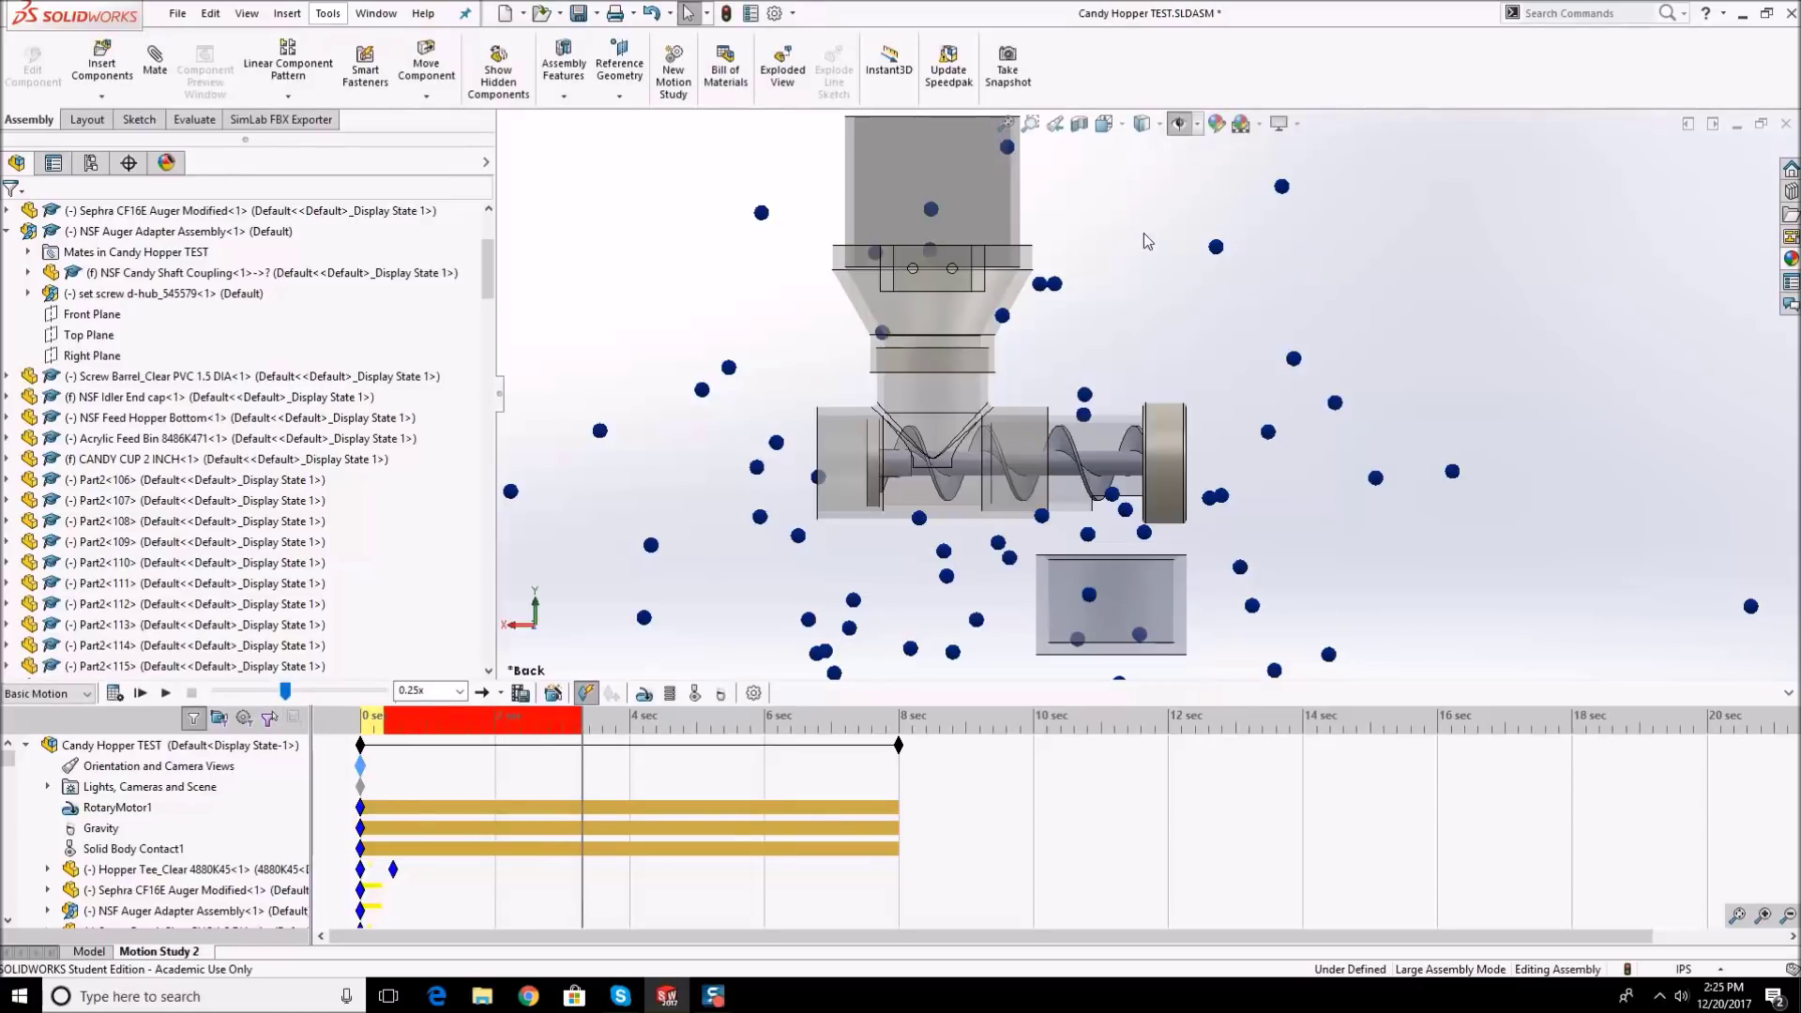
- Examine the distribution of the spheres around the hopper, auger and cup in the calculated result
scroll(1126, 357, "up", 8)
scroll(1428, 426, "down", 6)
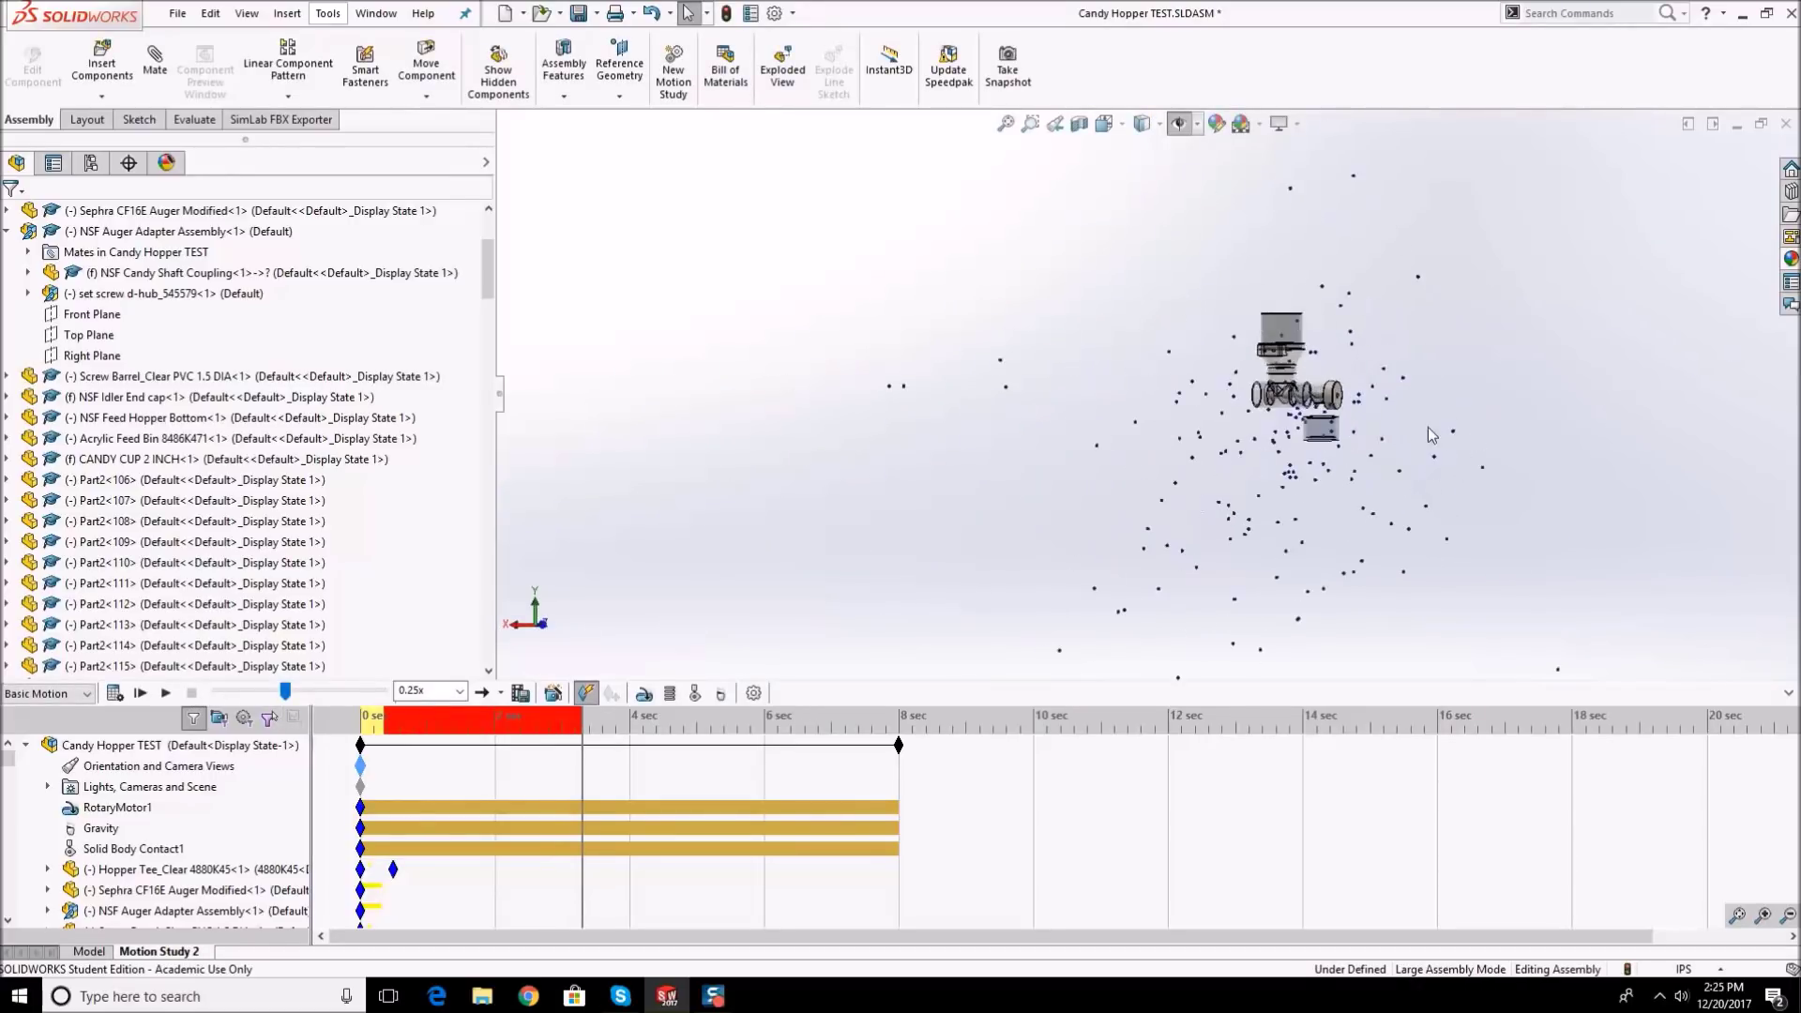
scroll(975, 385, "up", 4)
middle_click_drag(978, 385, 1234, 291)
scroll(1234, 291, "down", 1)
scroll(1163, 225, "down", 3)
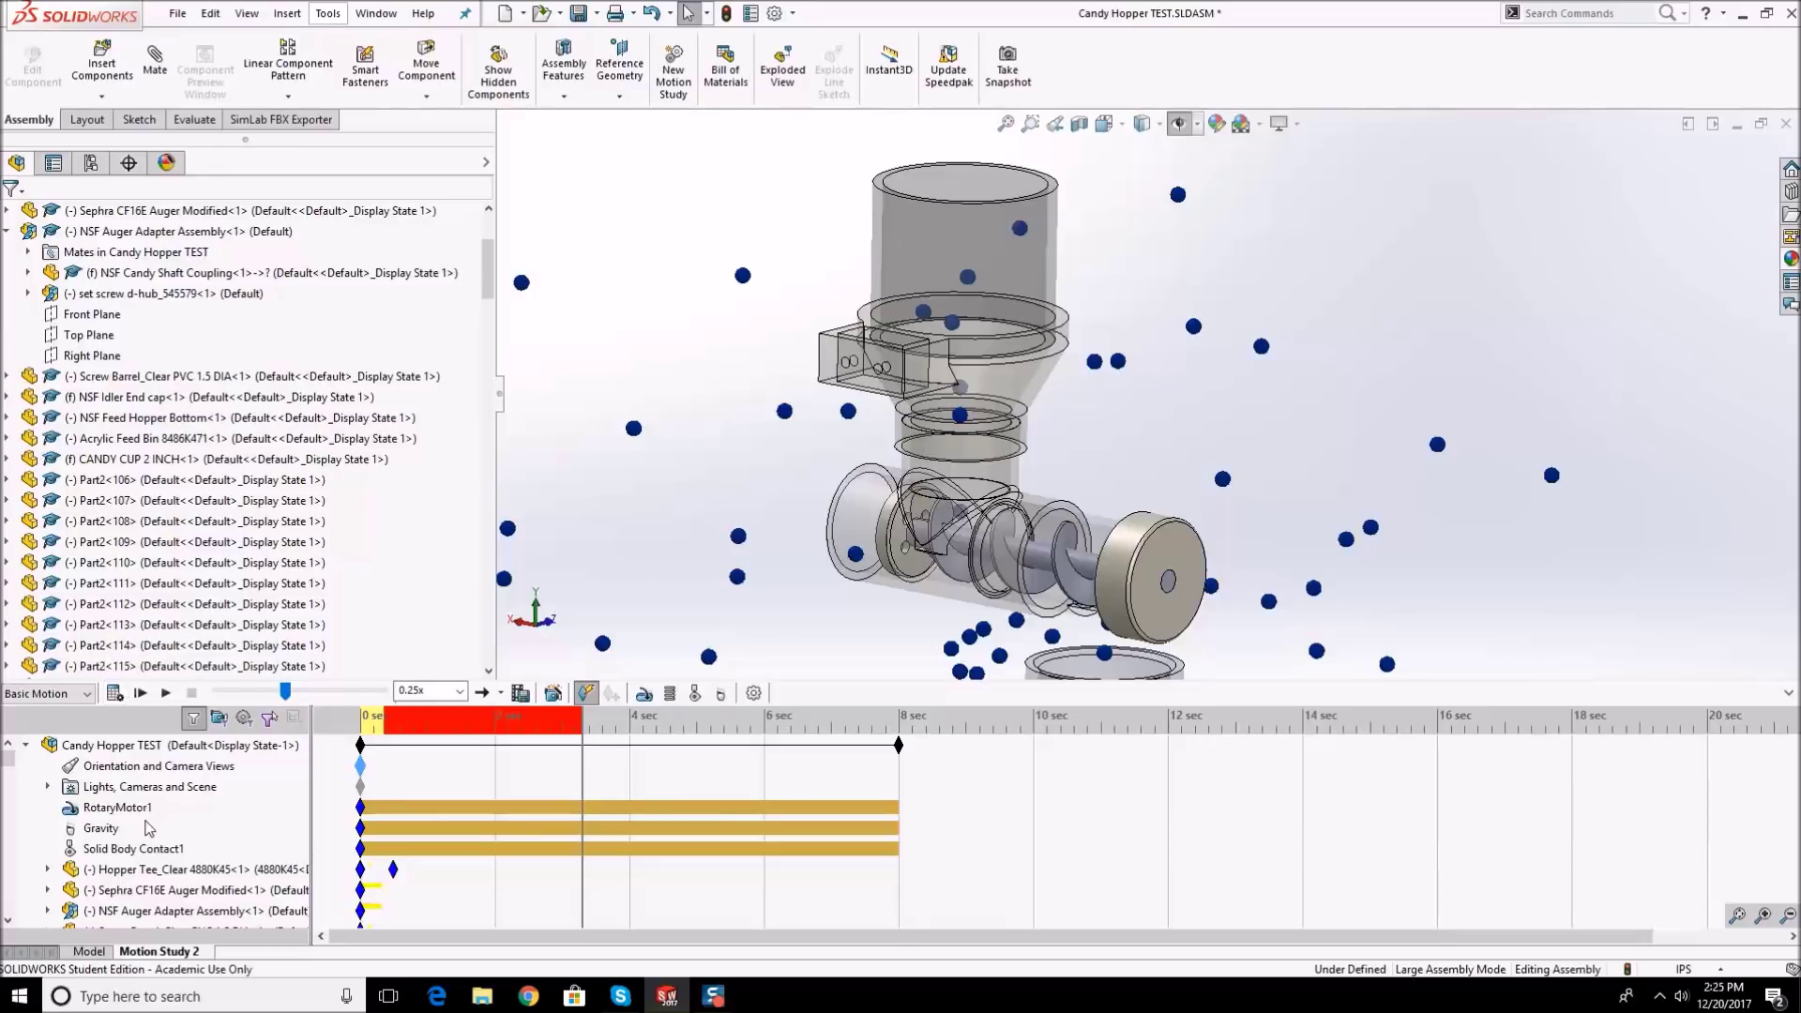
- Check the RotaryMotor1, Gravity and Solid Body Contact1 elements of the study and return the time to 0 seconds
left_click(115, 808)
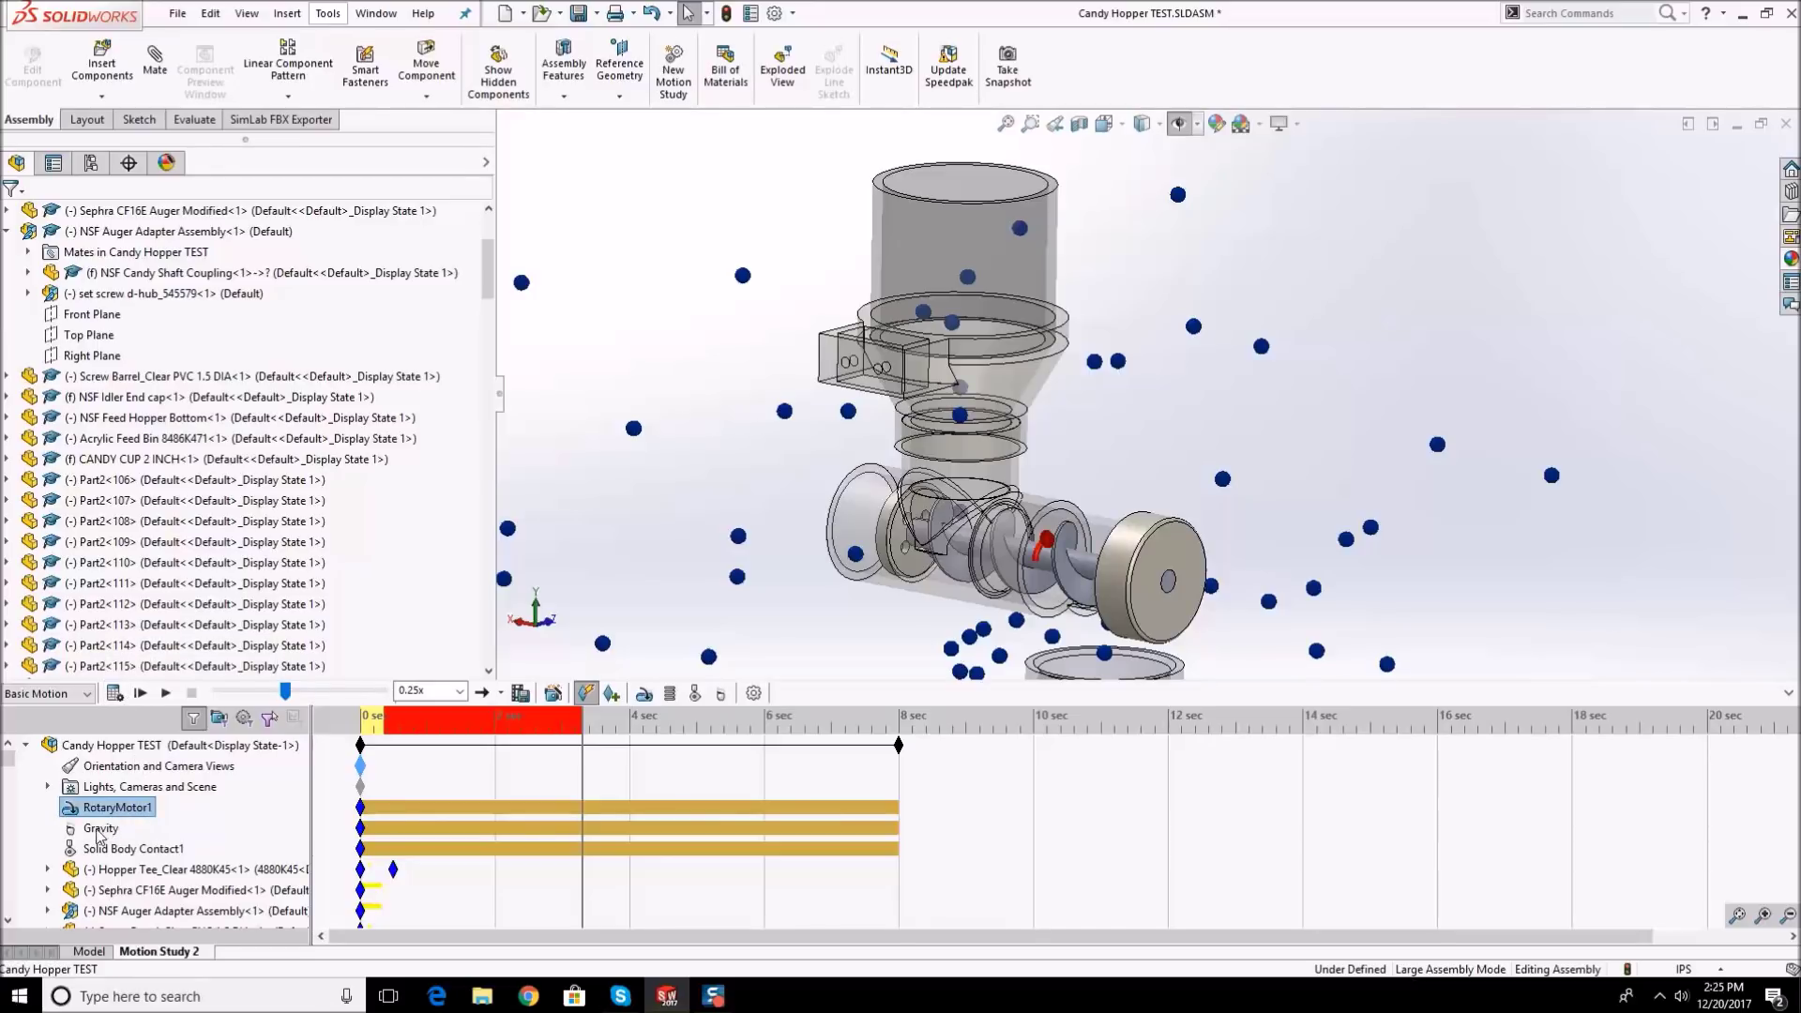
left_click(101, 829)
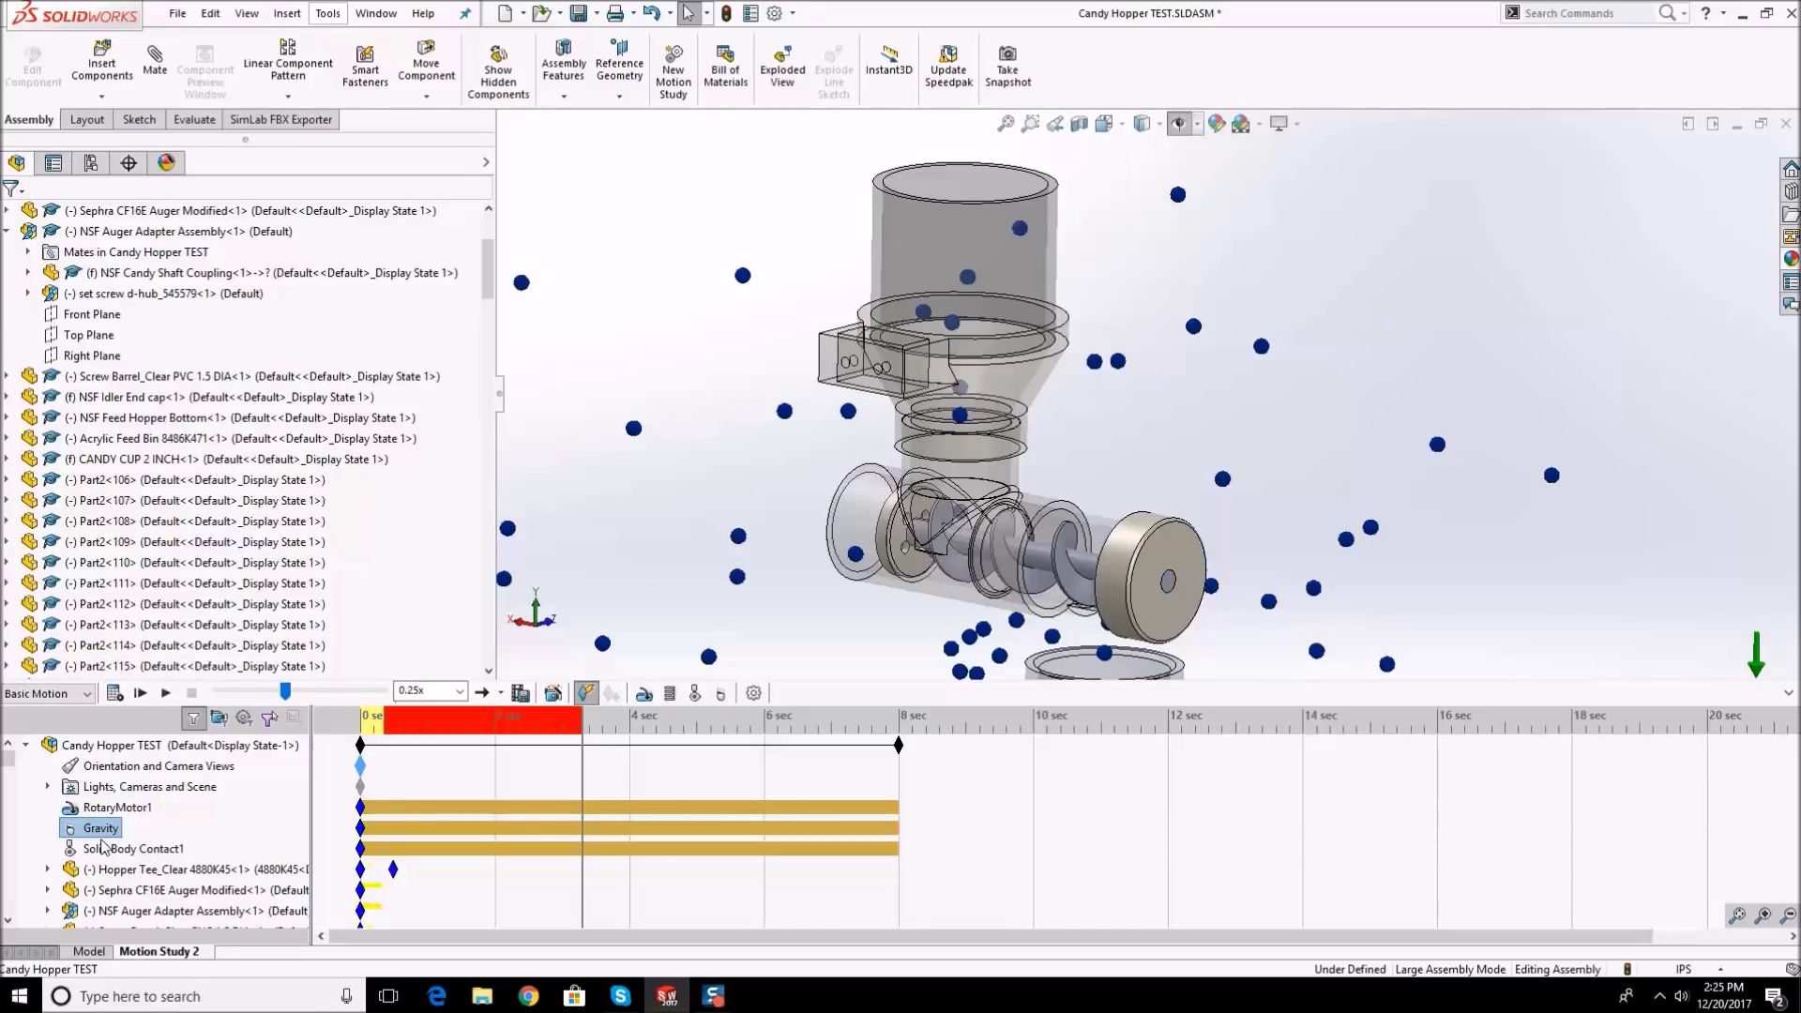
left_click(103, 848)
right_click(99, 852)
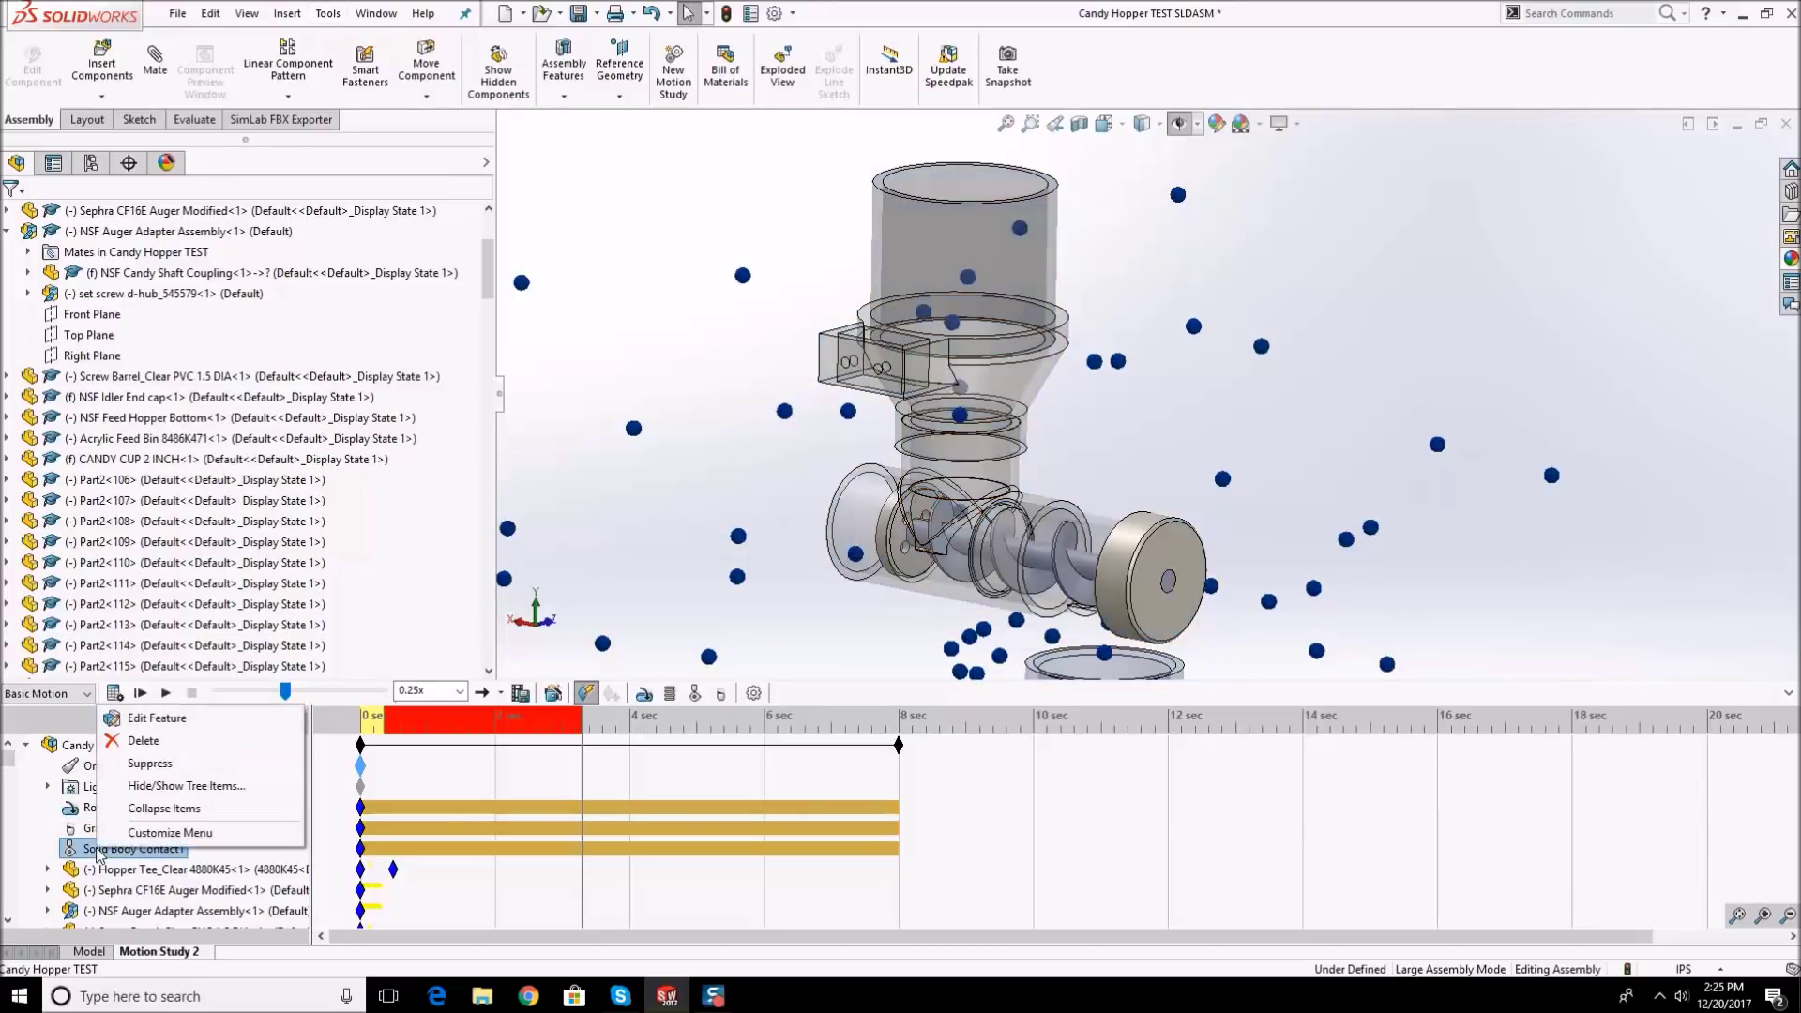
left_click(697, 530)
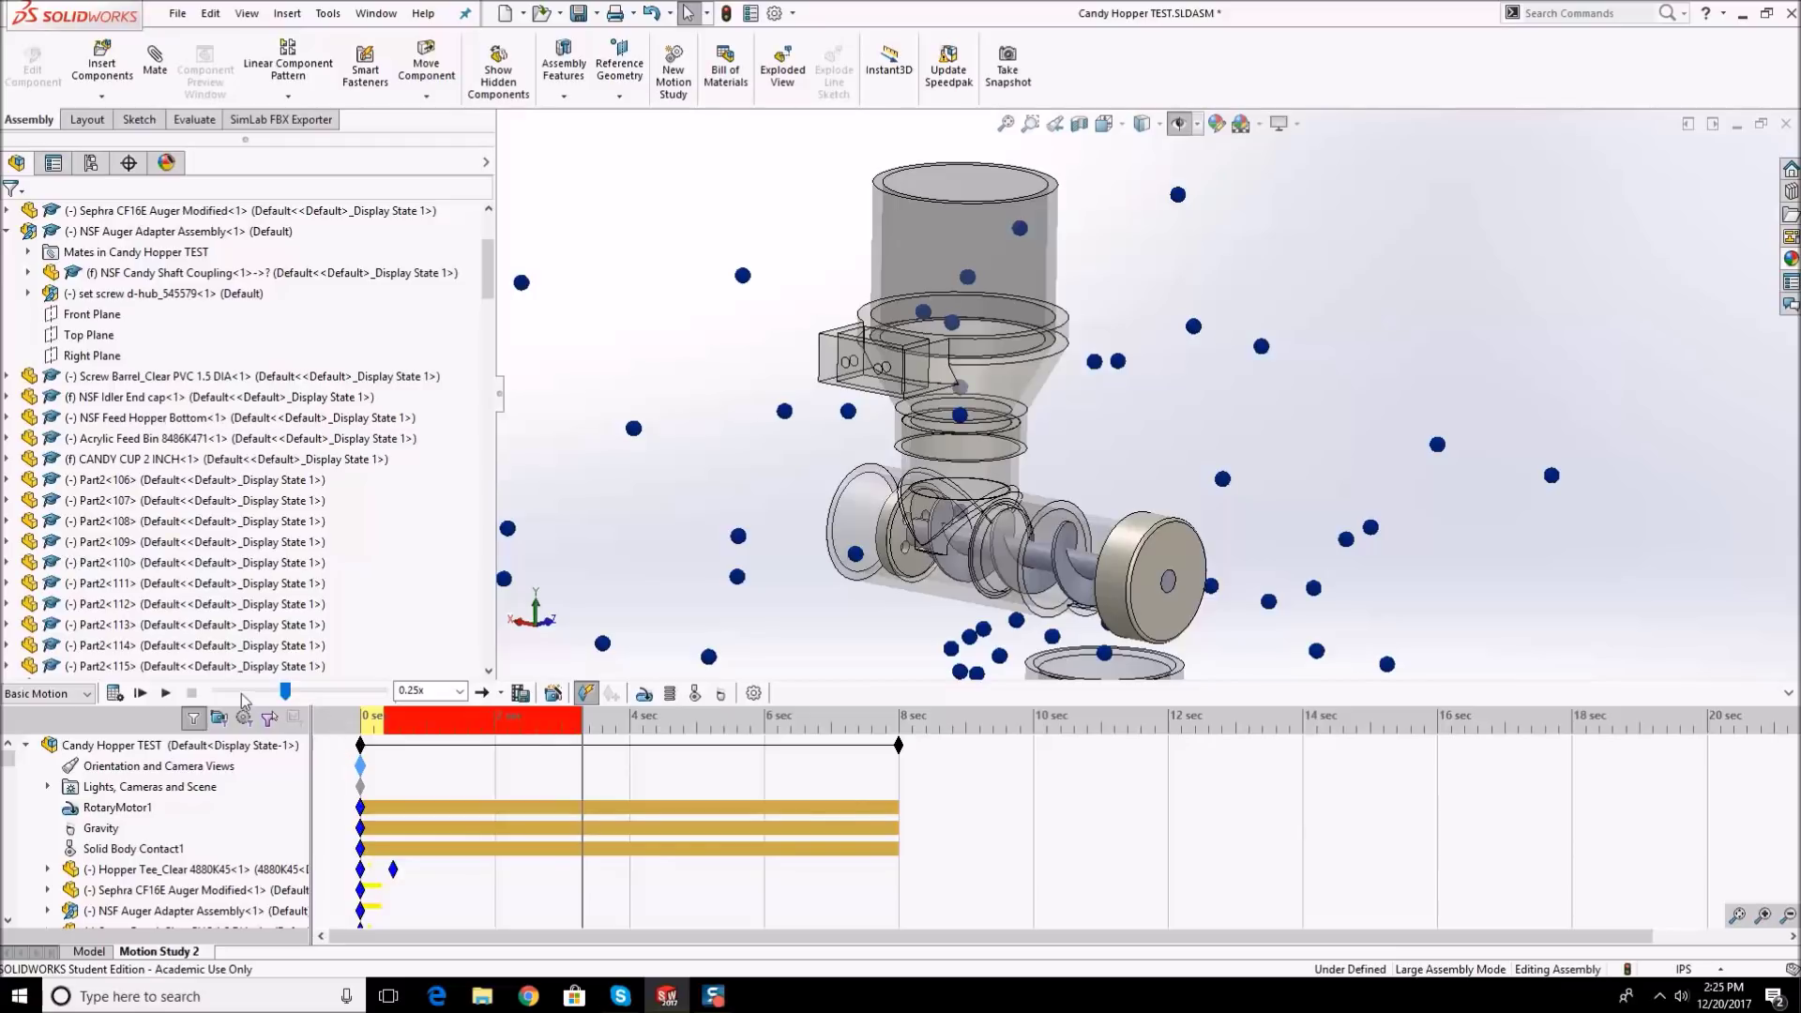
left_click_drag(286, 693, 222, 693)
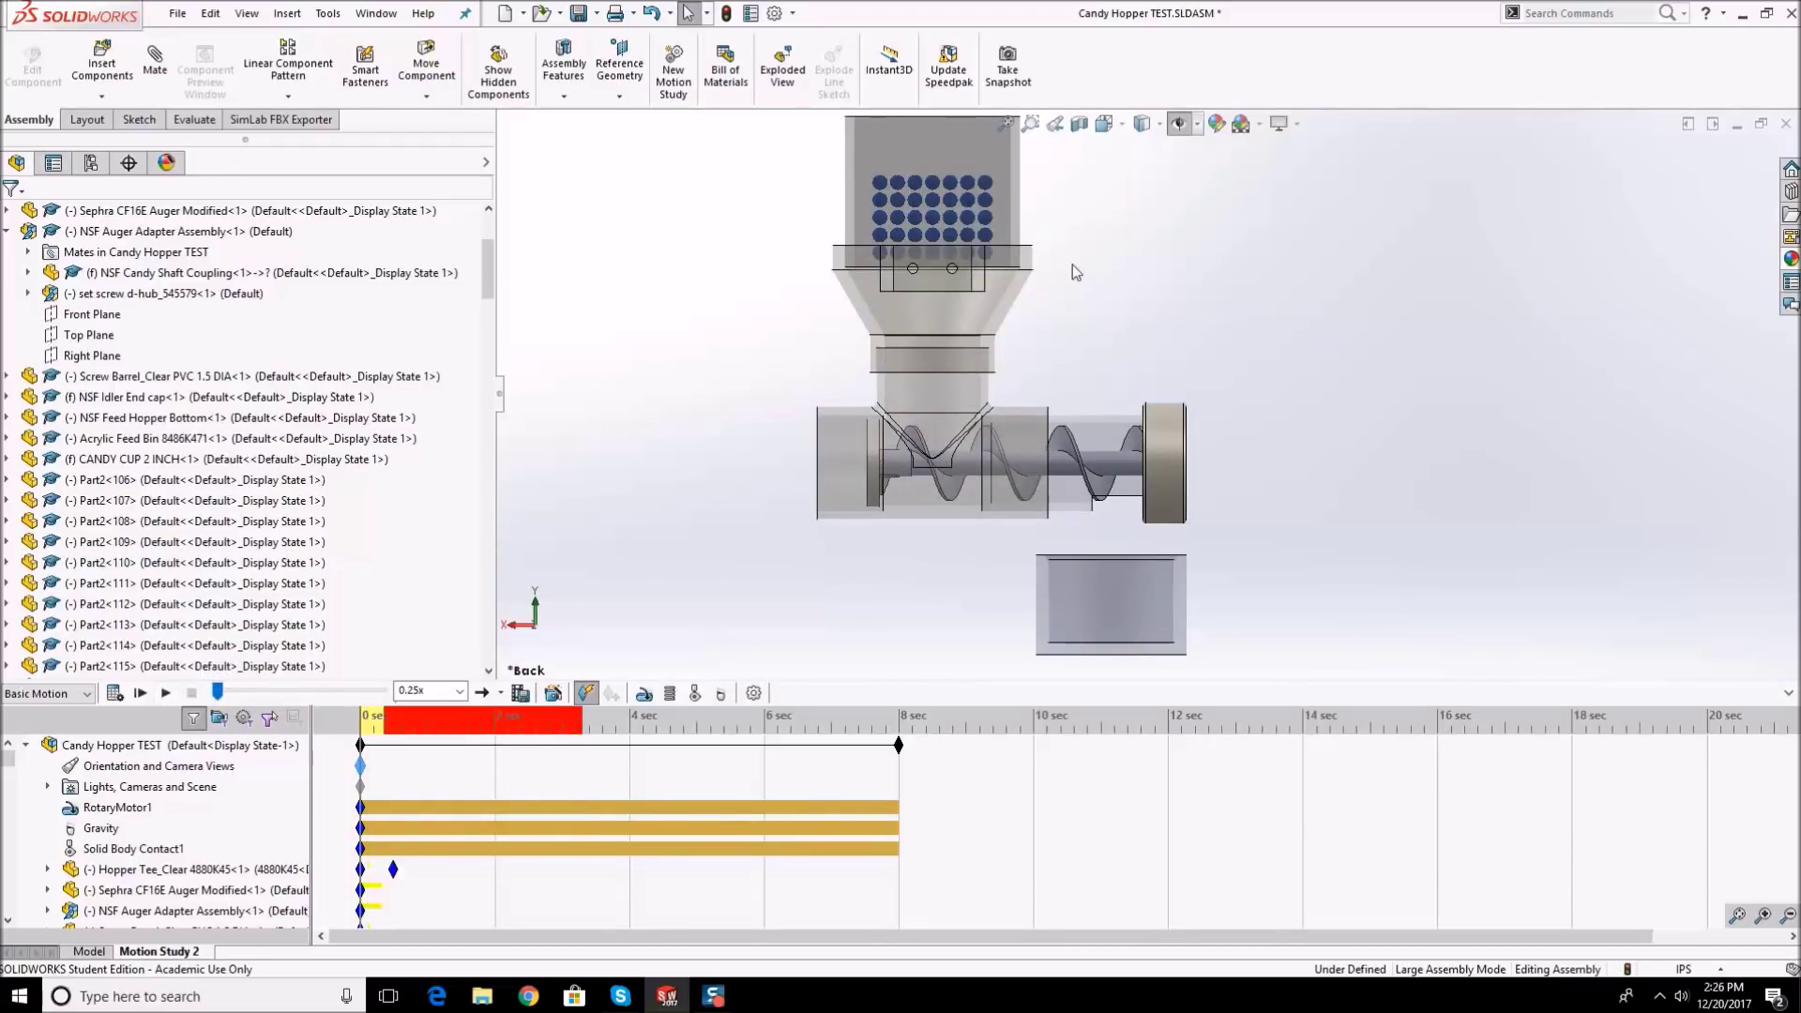
- Set both 3D Contact Resolution and Geometry Accuracy to High in the motion study properties
left_click(753, 695)
left_click_drag(357, 479, 458, 471)
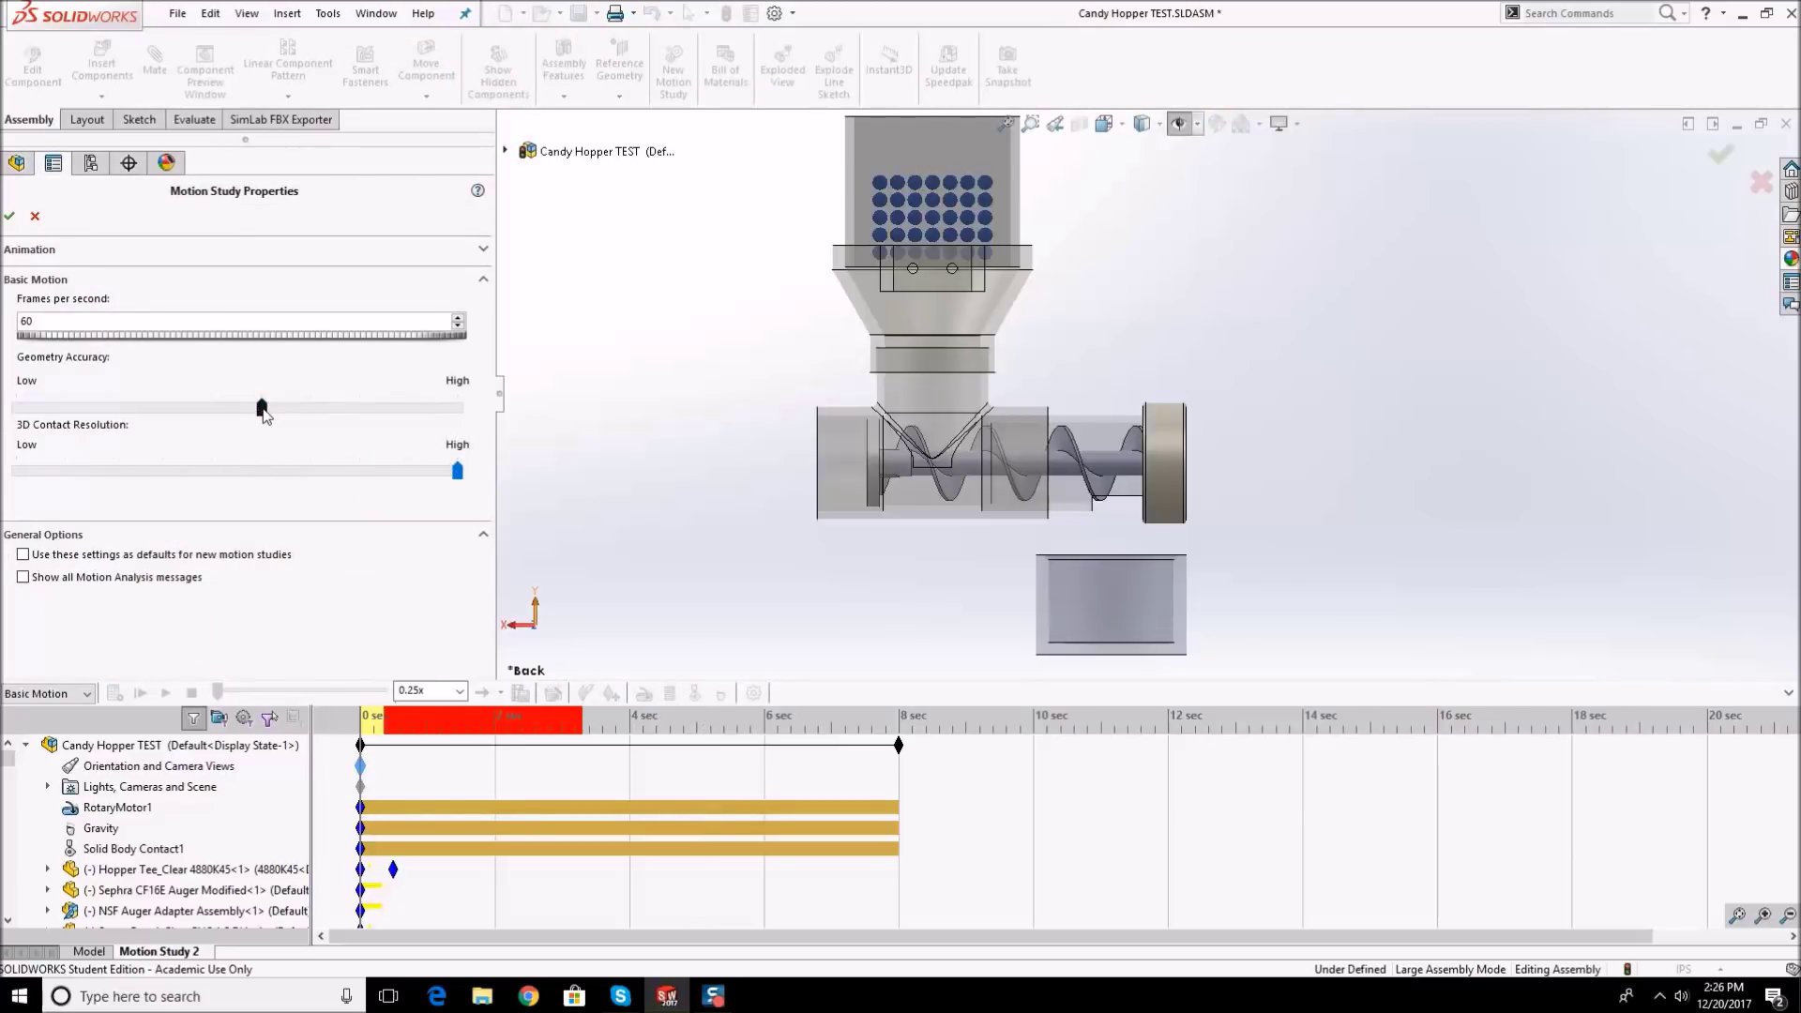
left_click_drag(434, 401, 461, 411)
left_click(32, 215)
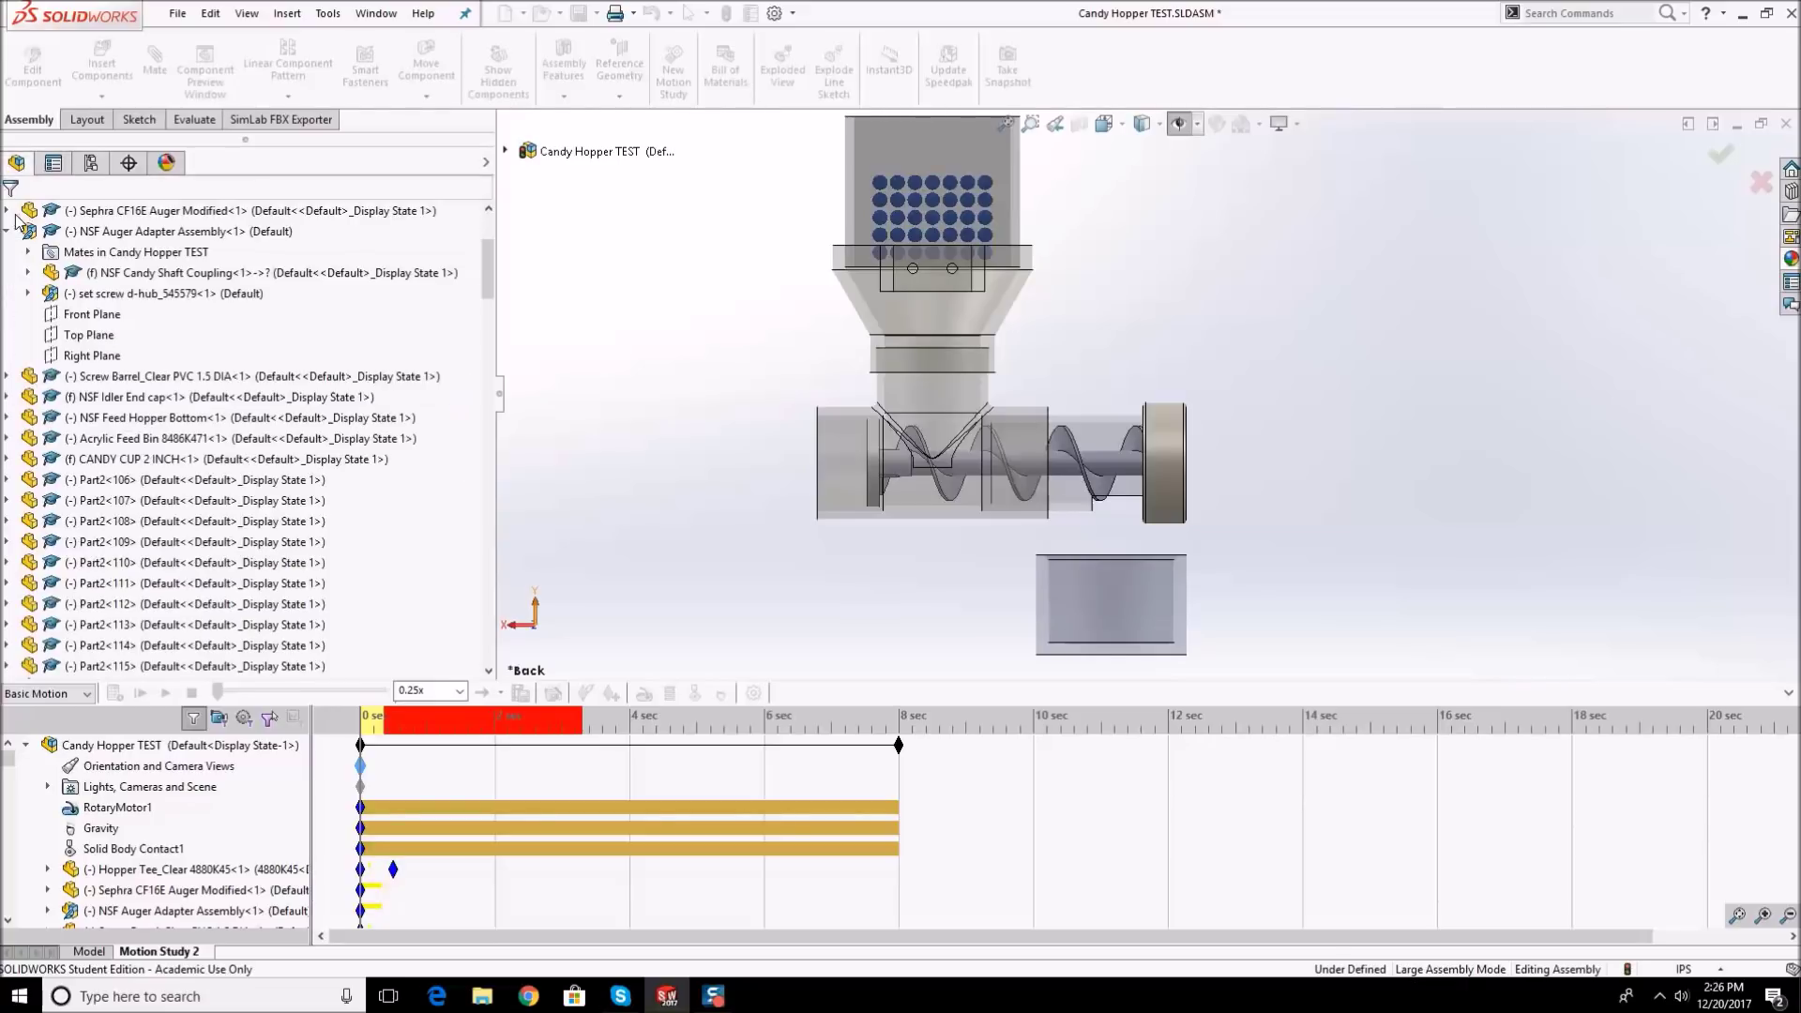
- Recalculate the full 8-second motion study with playback speed 0.5x and replay part of it from the start
left_click(460, 691)
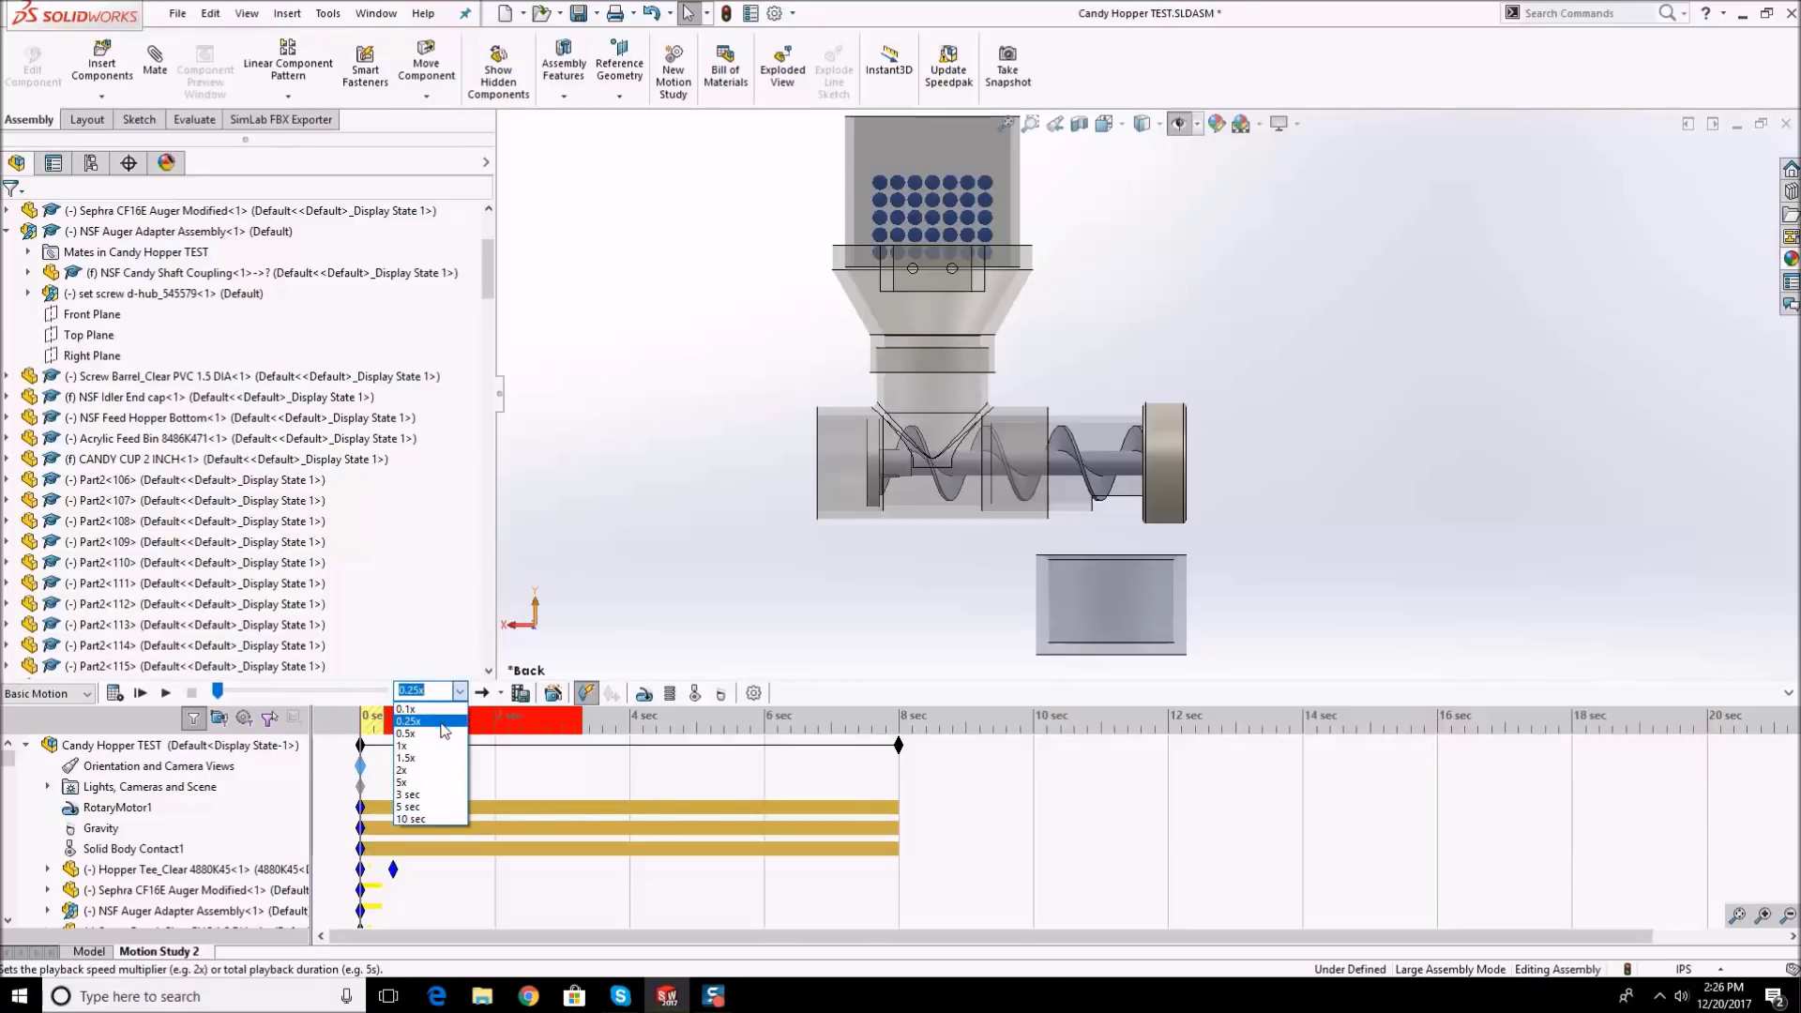
left_click(441, 733)
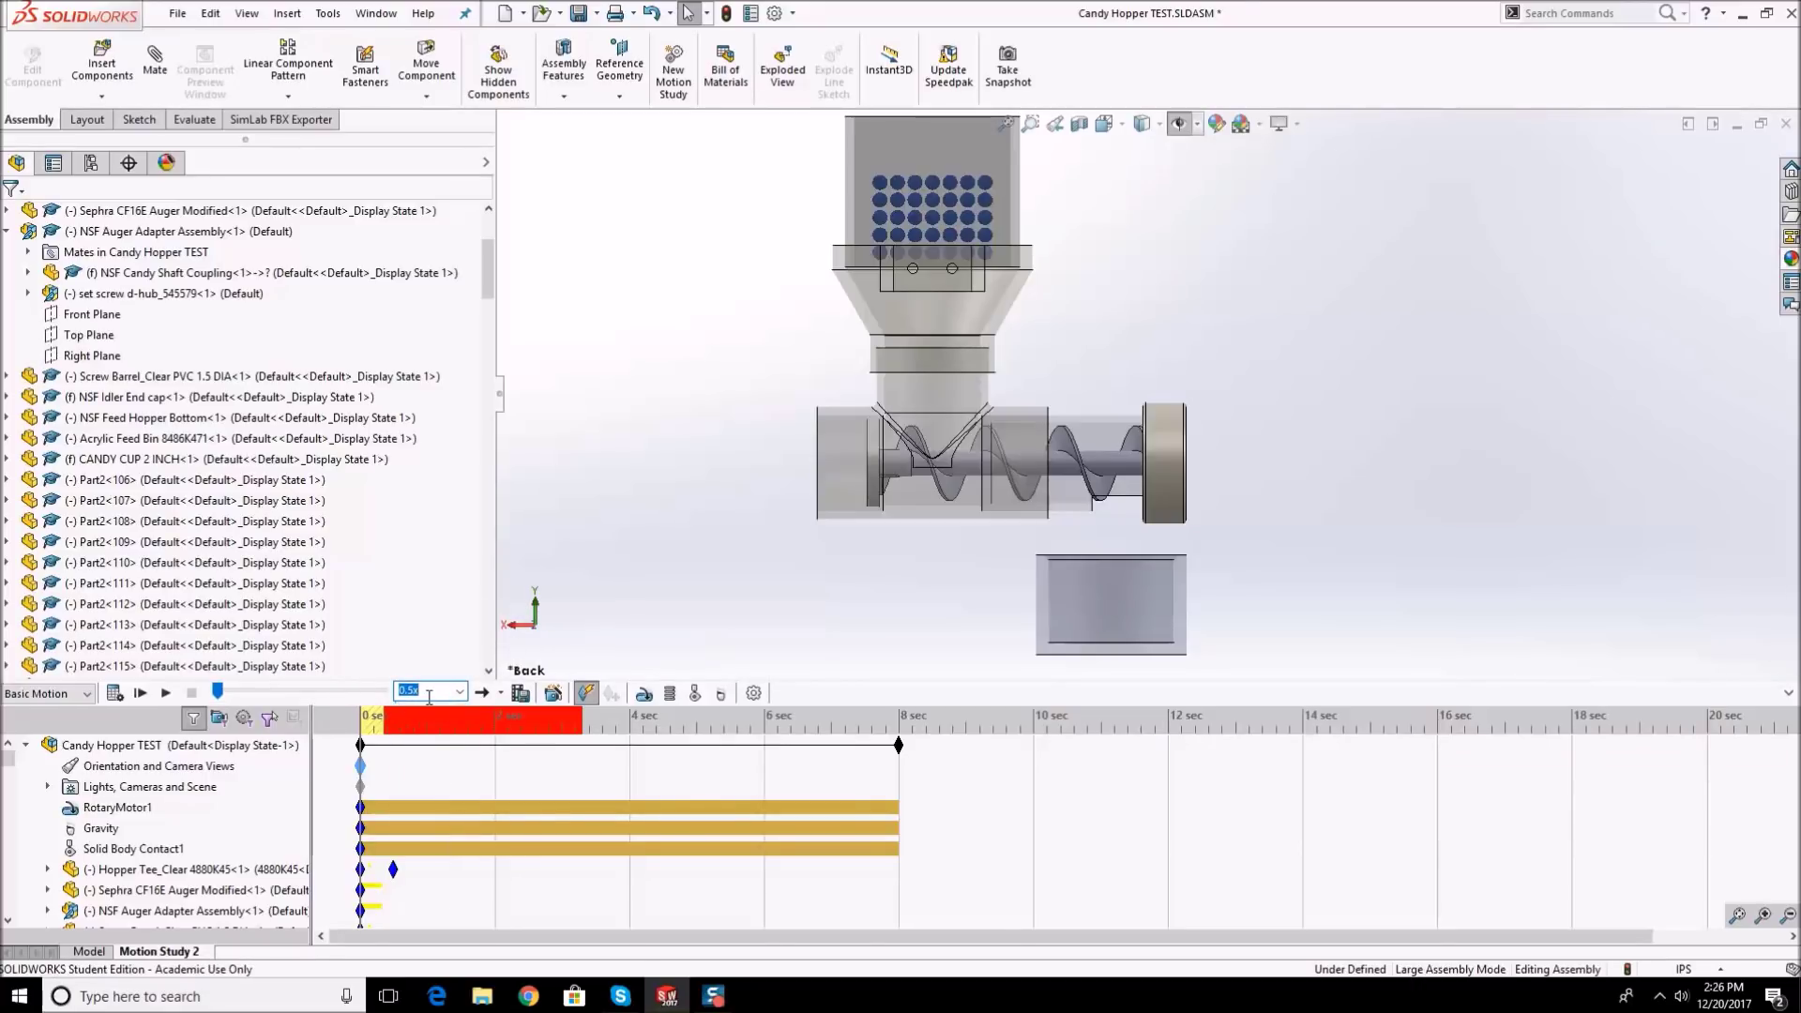
left_click(117, 695)
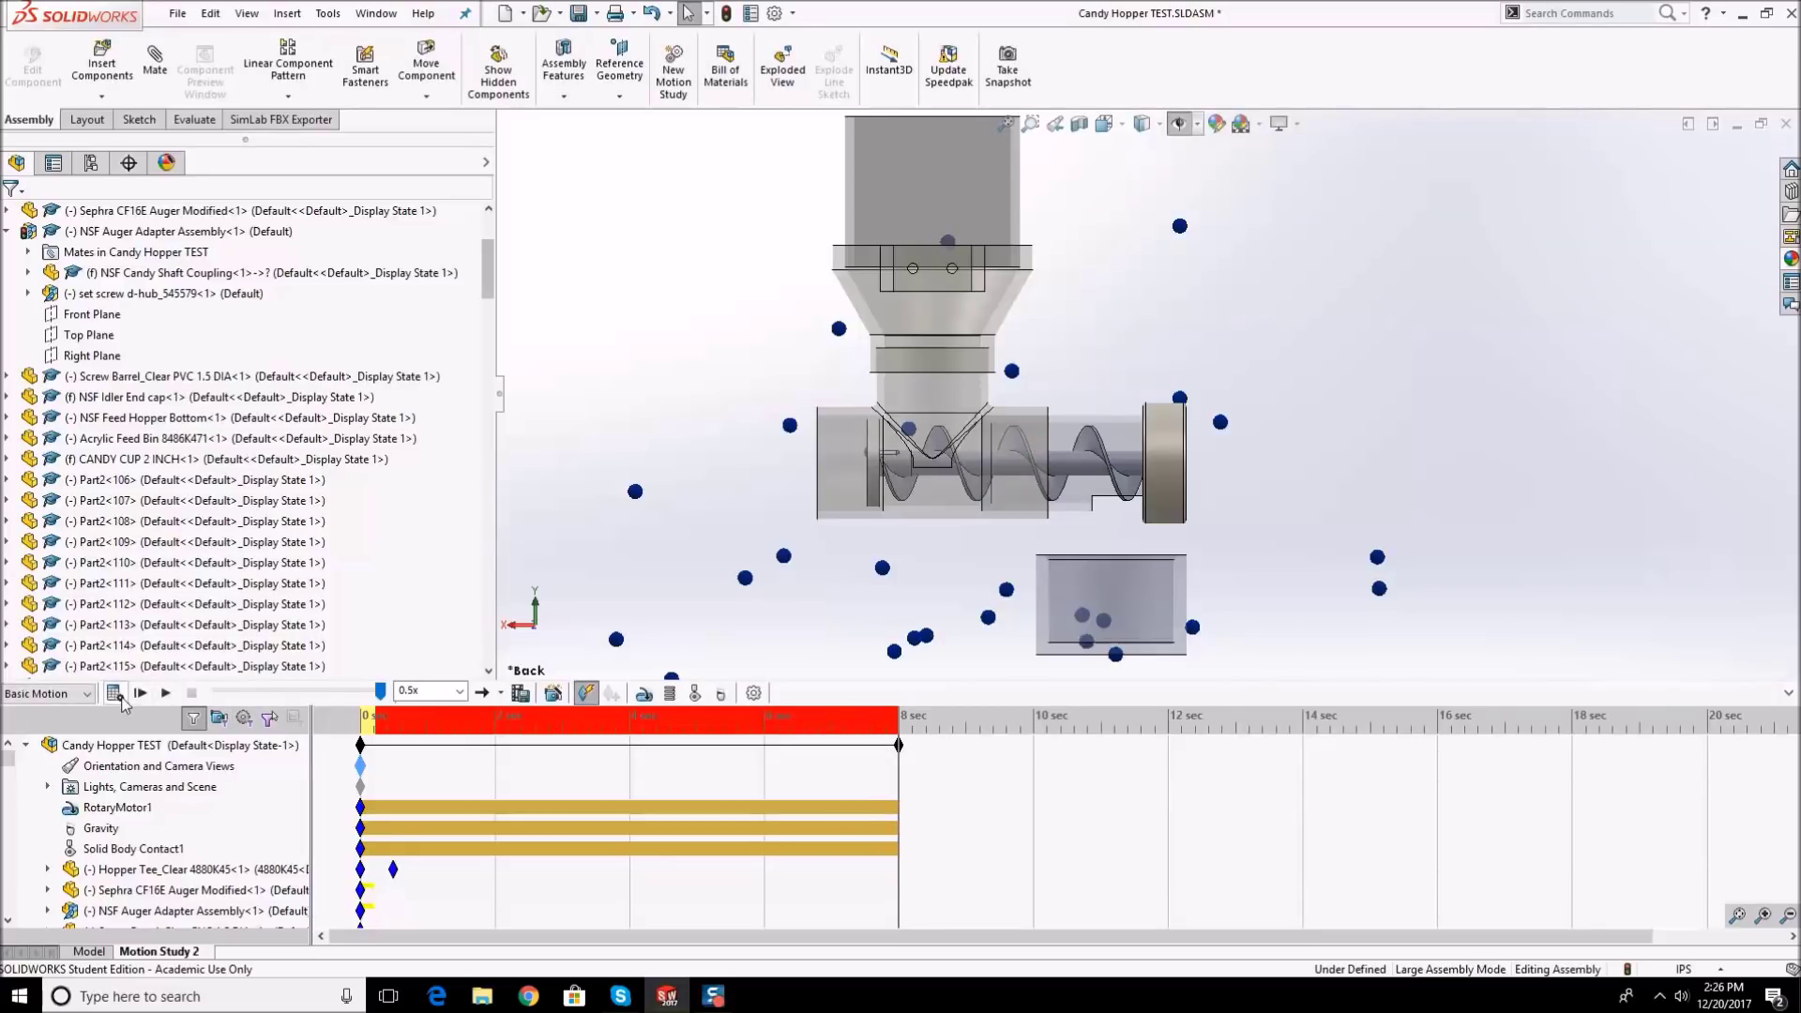
left_click(139, 693)
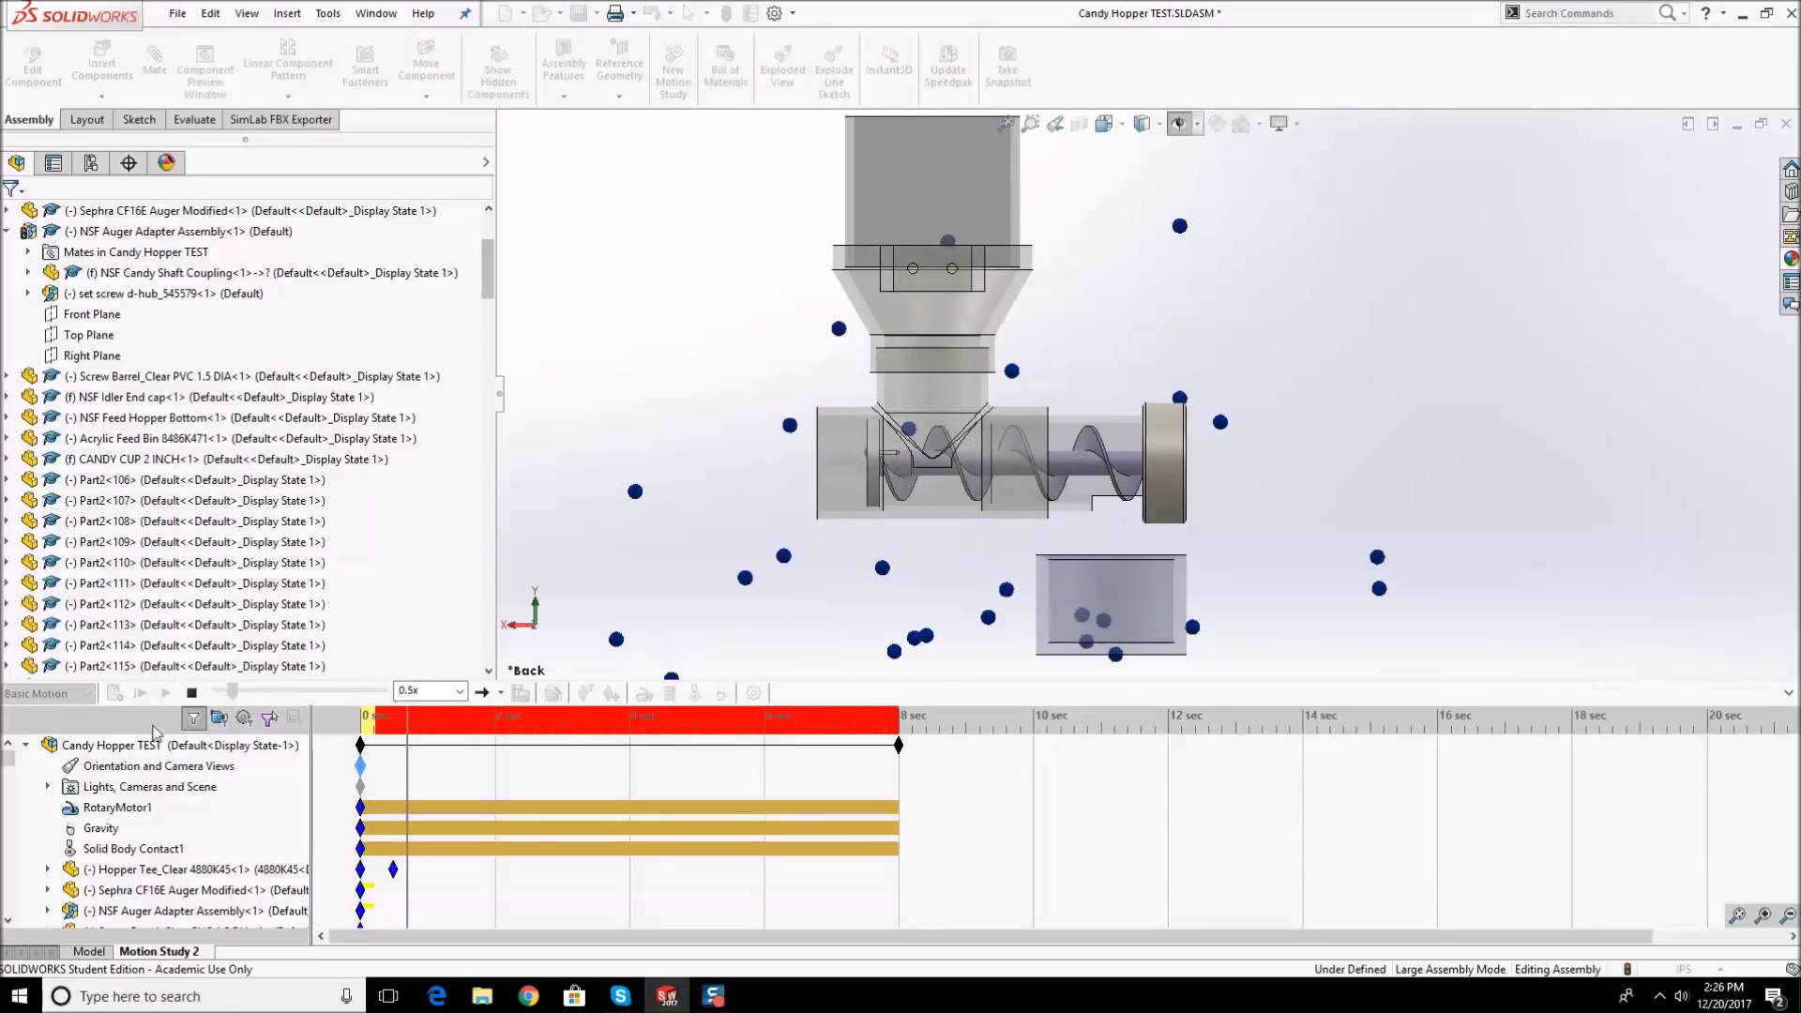
left_click(188, 693)
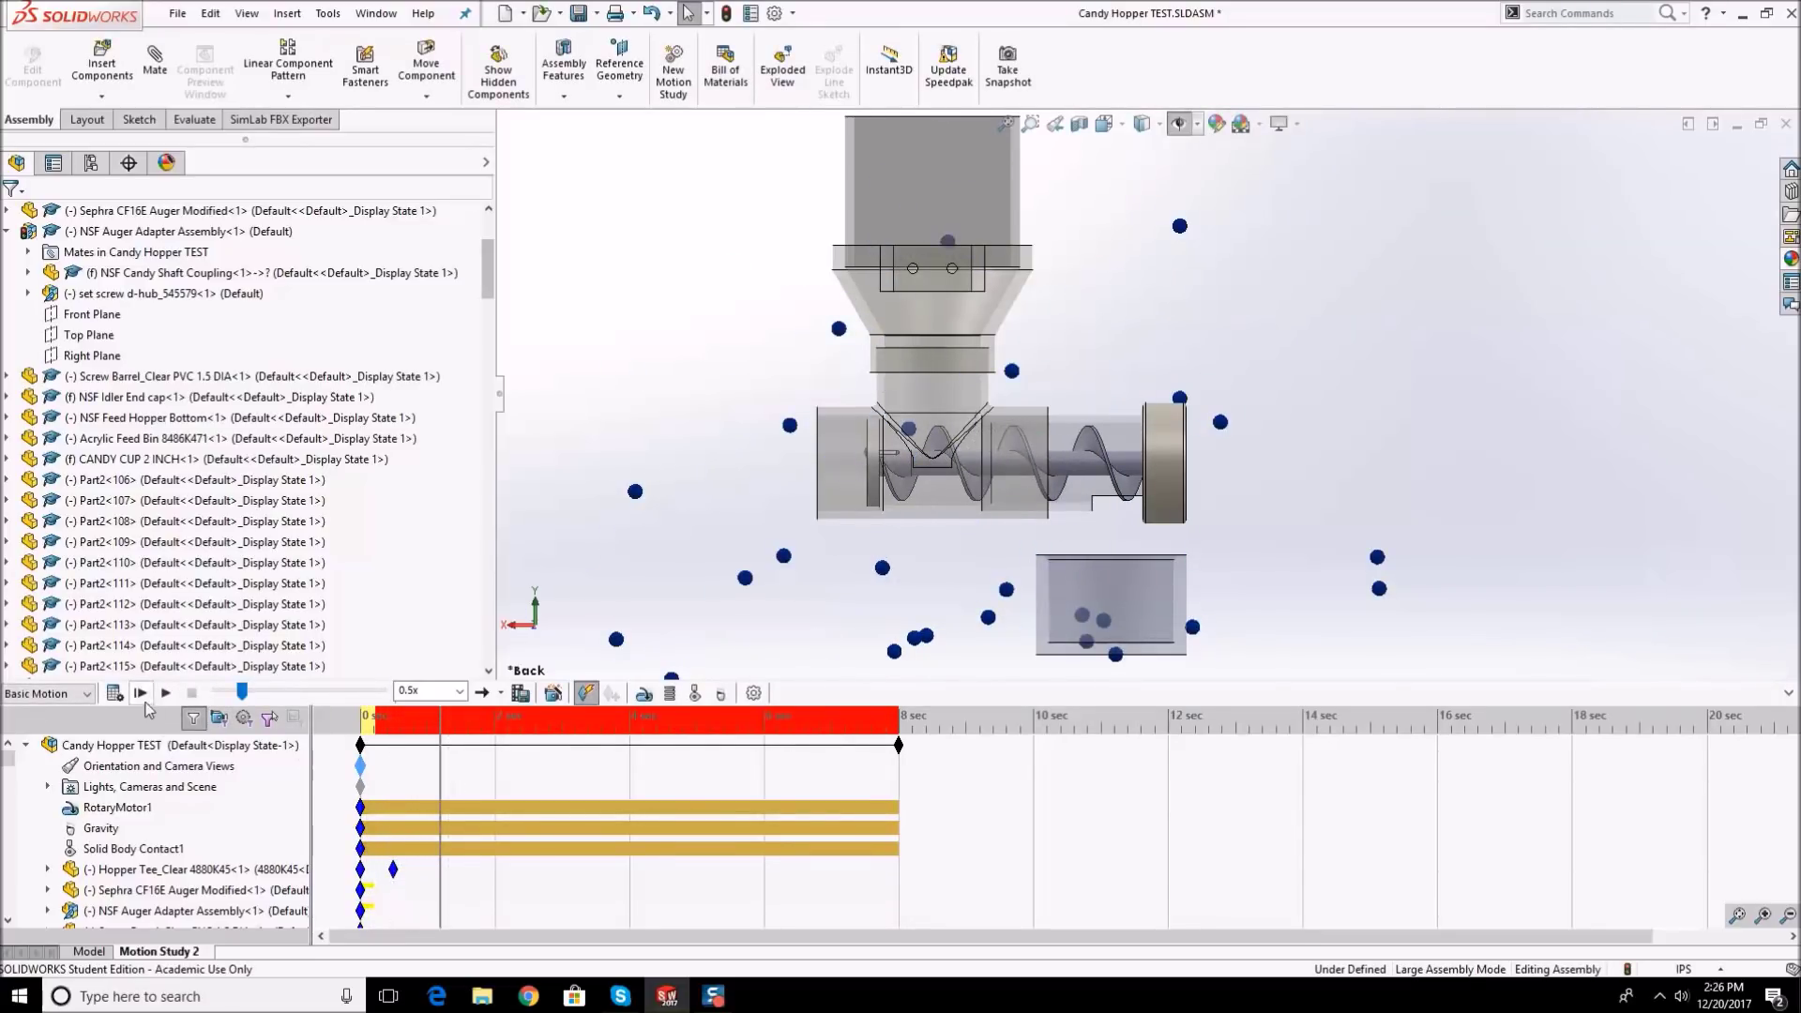
- Set the playback speed to 0.1x and replay the start of the motion study several times to examine the spheres' movement
left_click(459, 691)
left_click(418, 713)
left_click(140, 694)
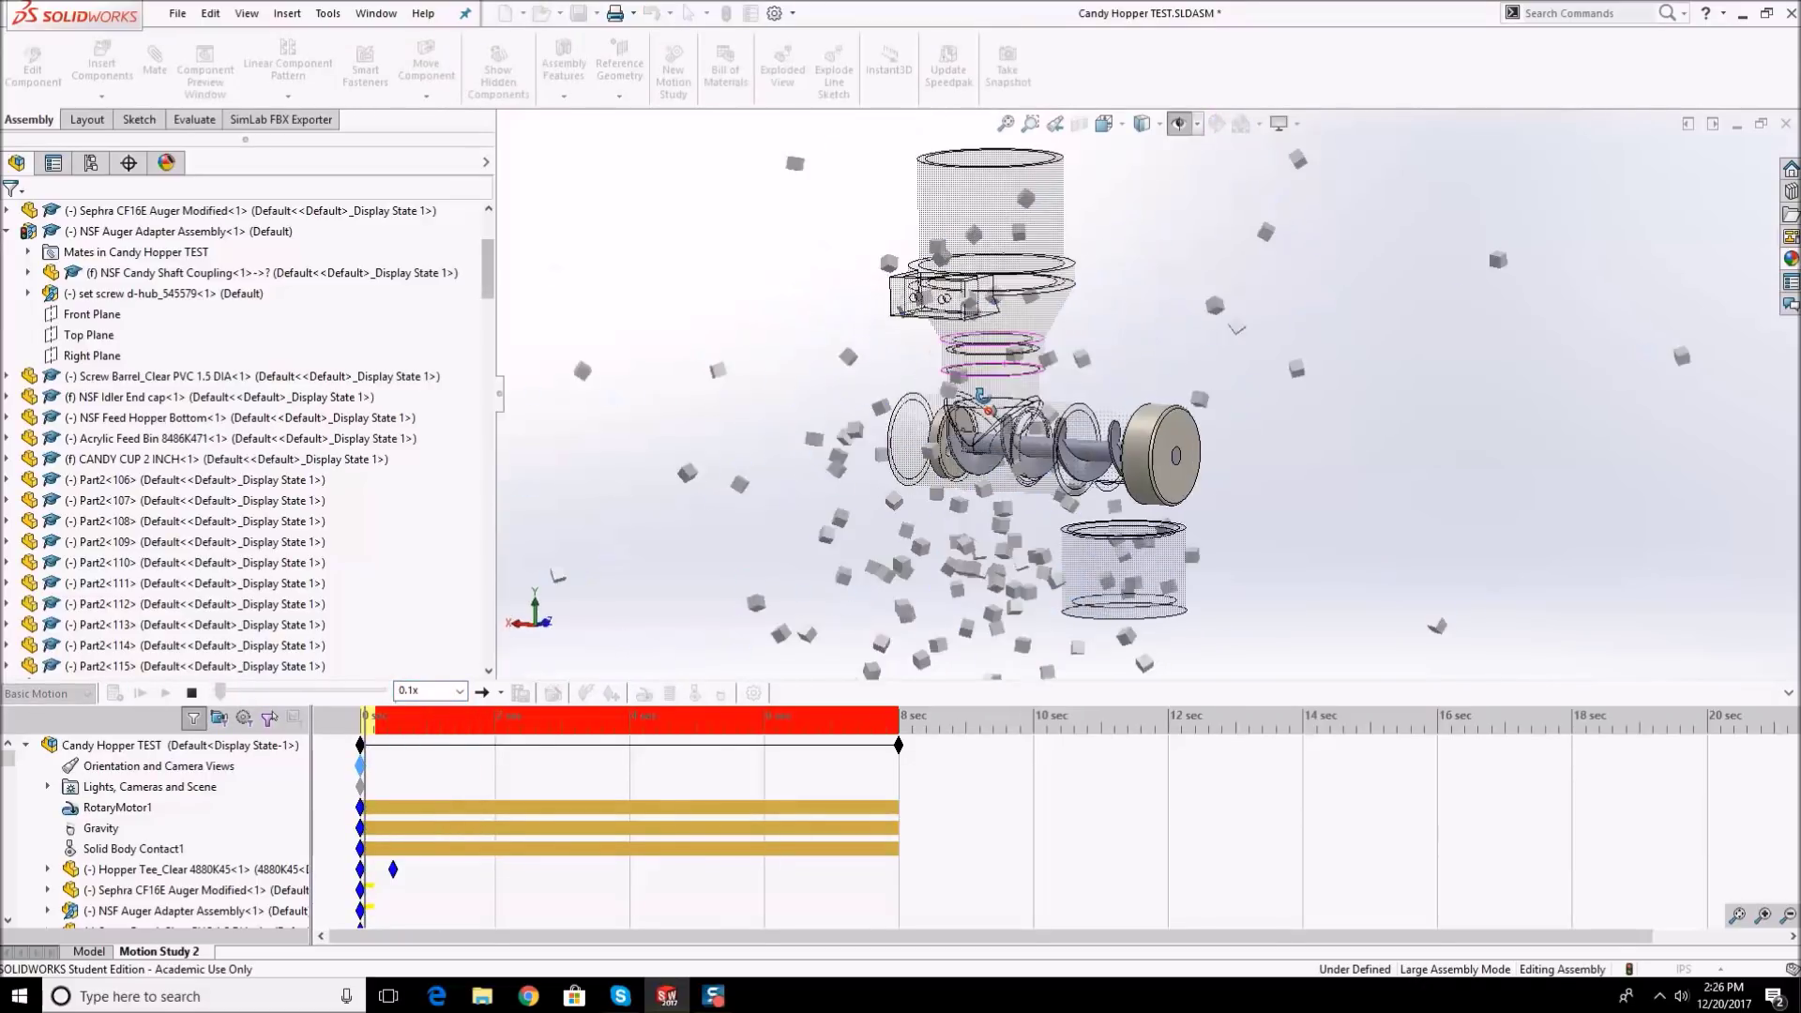
left_click(191, 693)
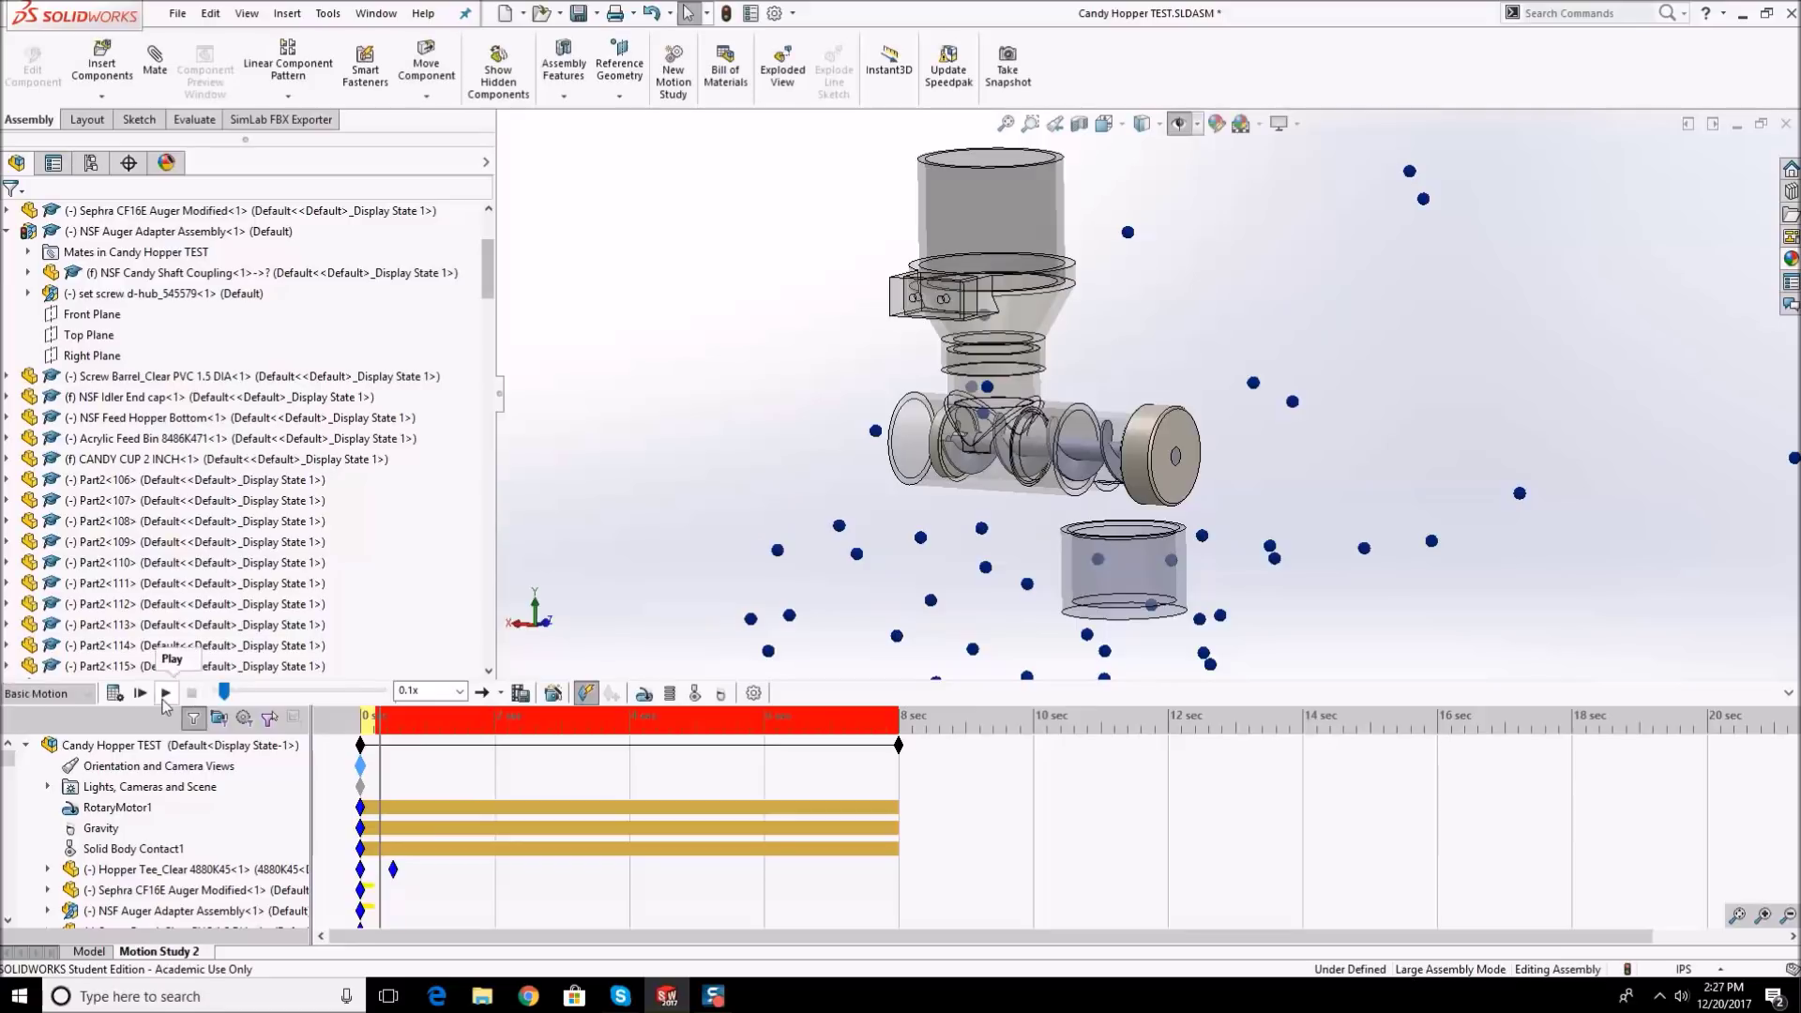
left_click(143, 697)
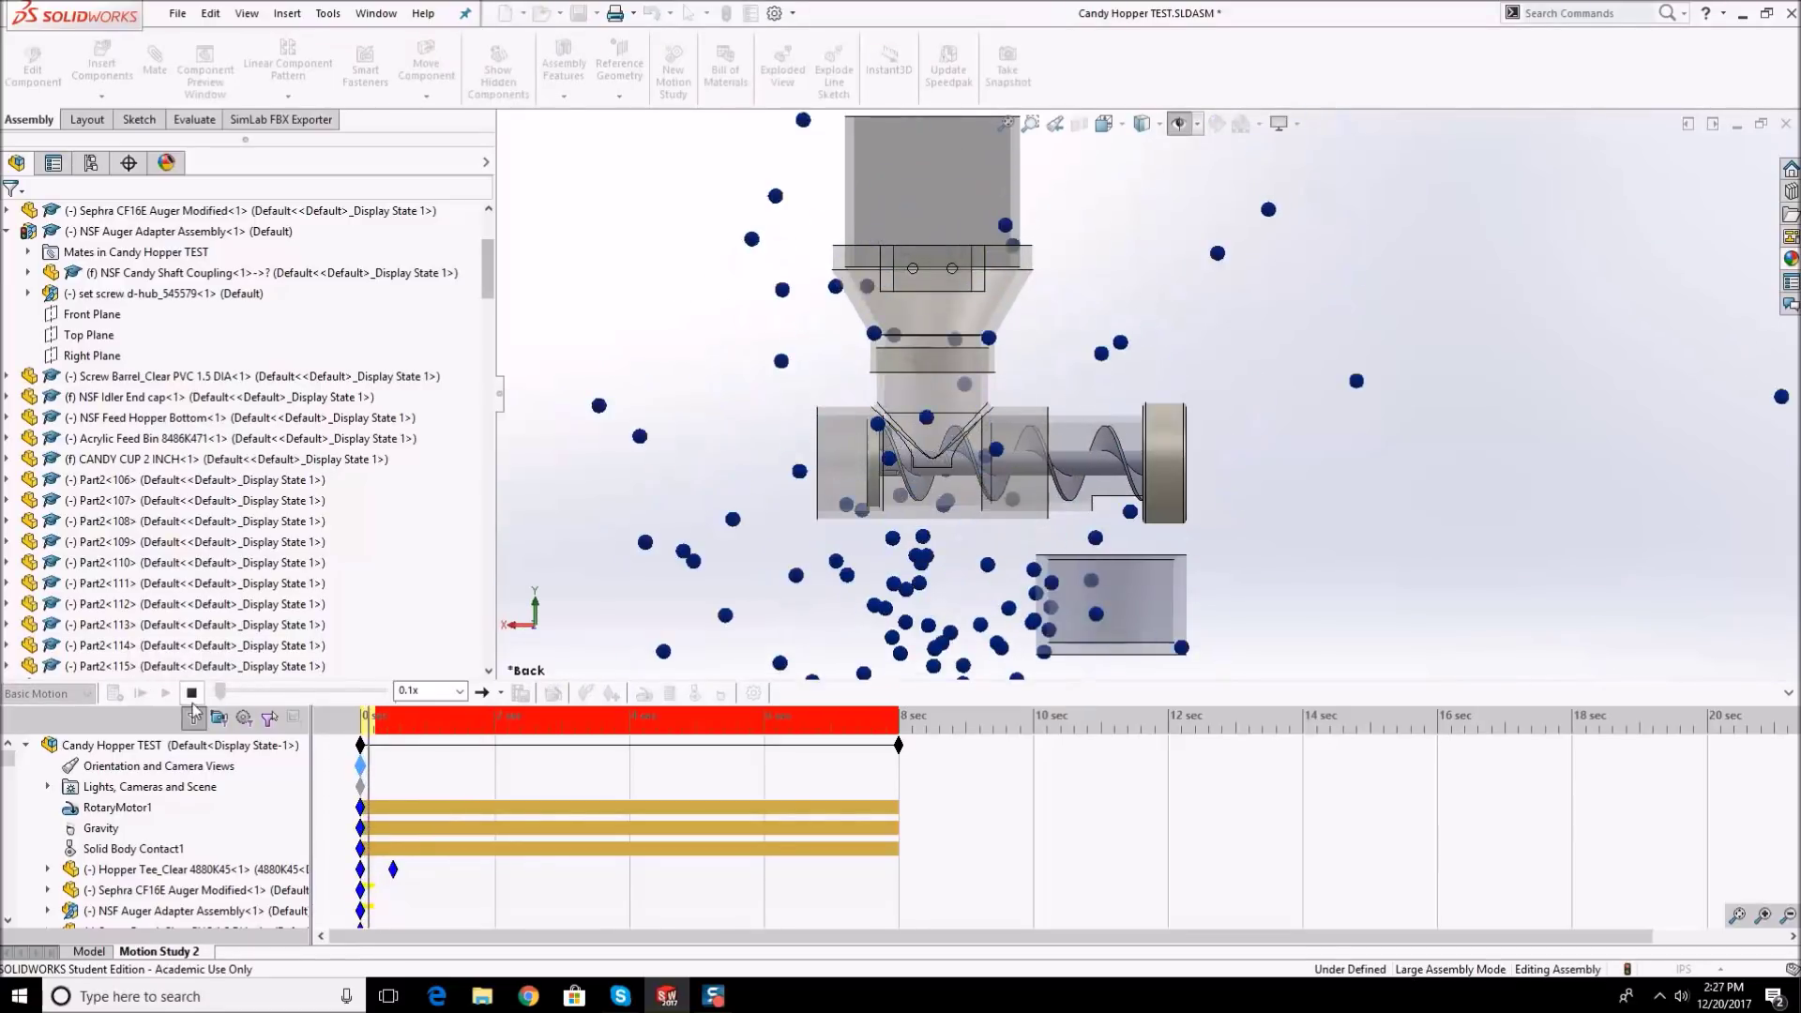
left_click(191, 694)
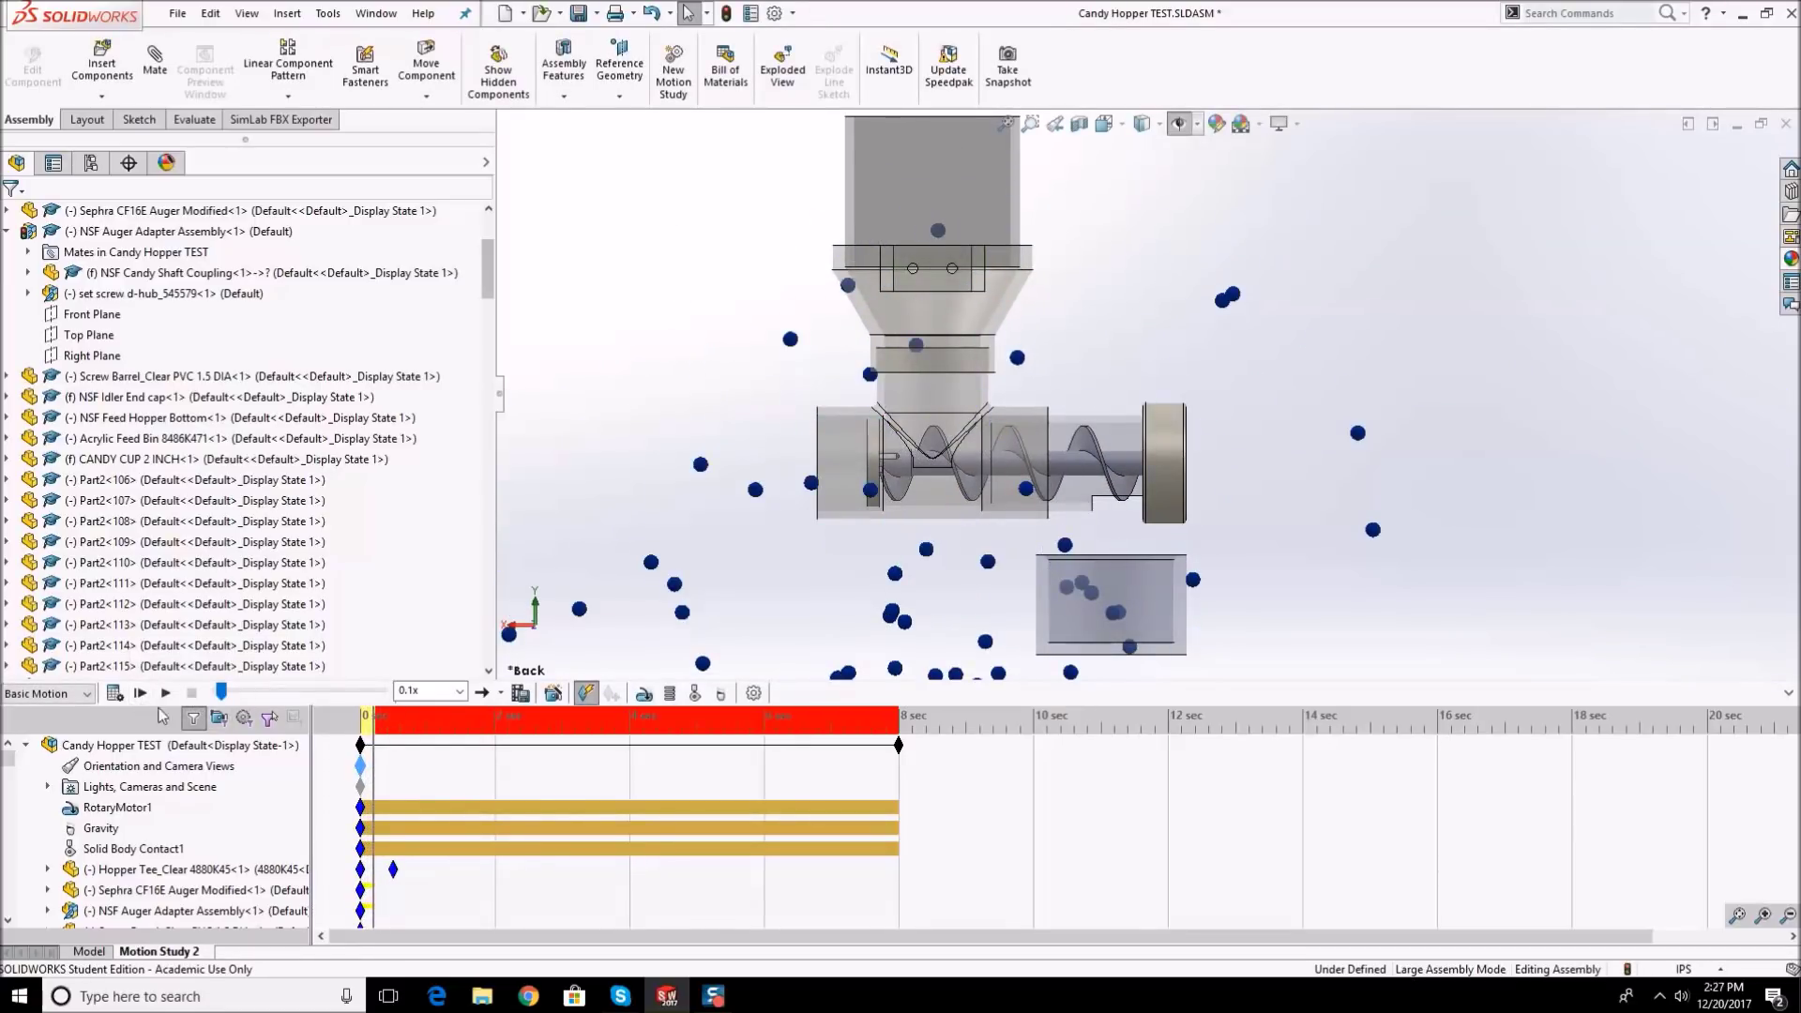
left_click(165, 693)
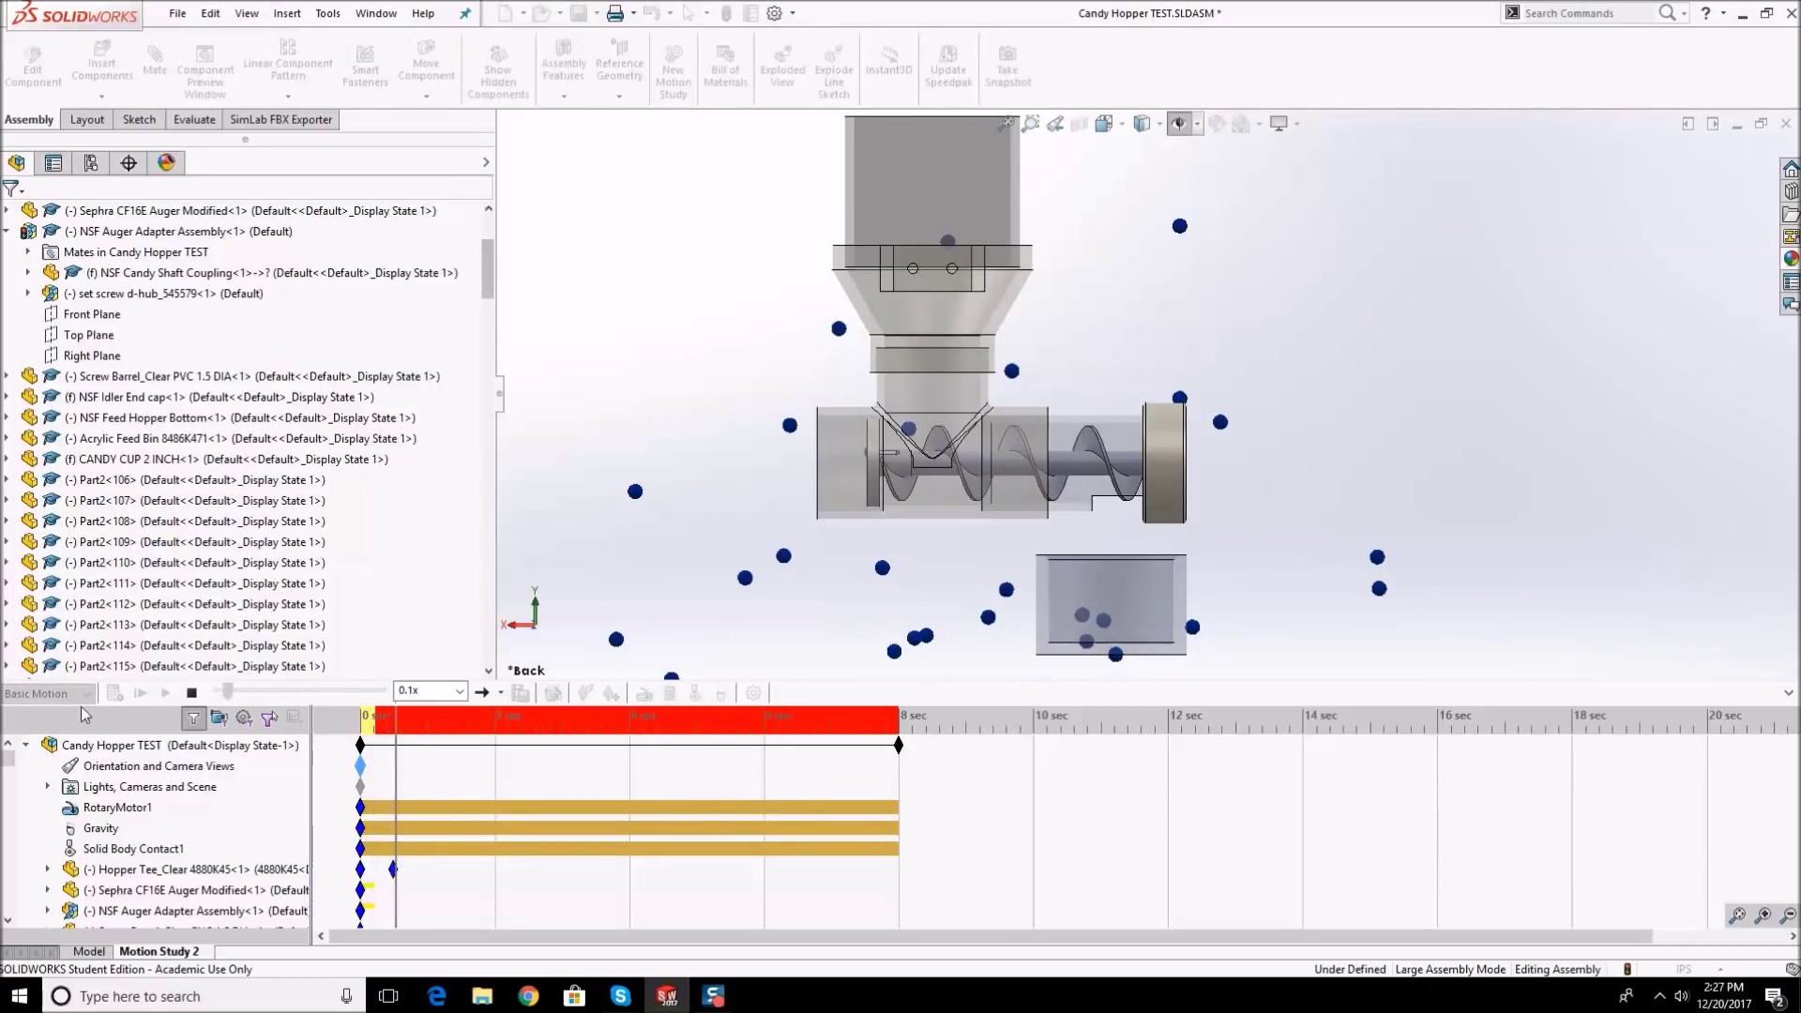
left_click(191, 693)
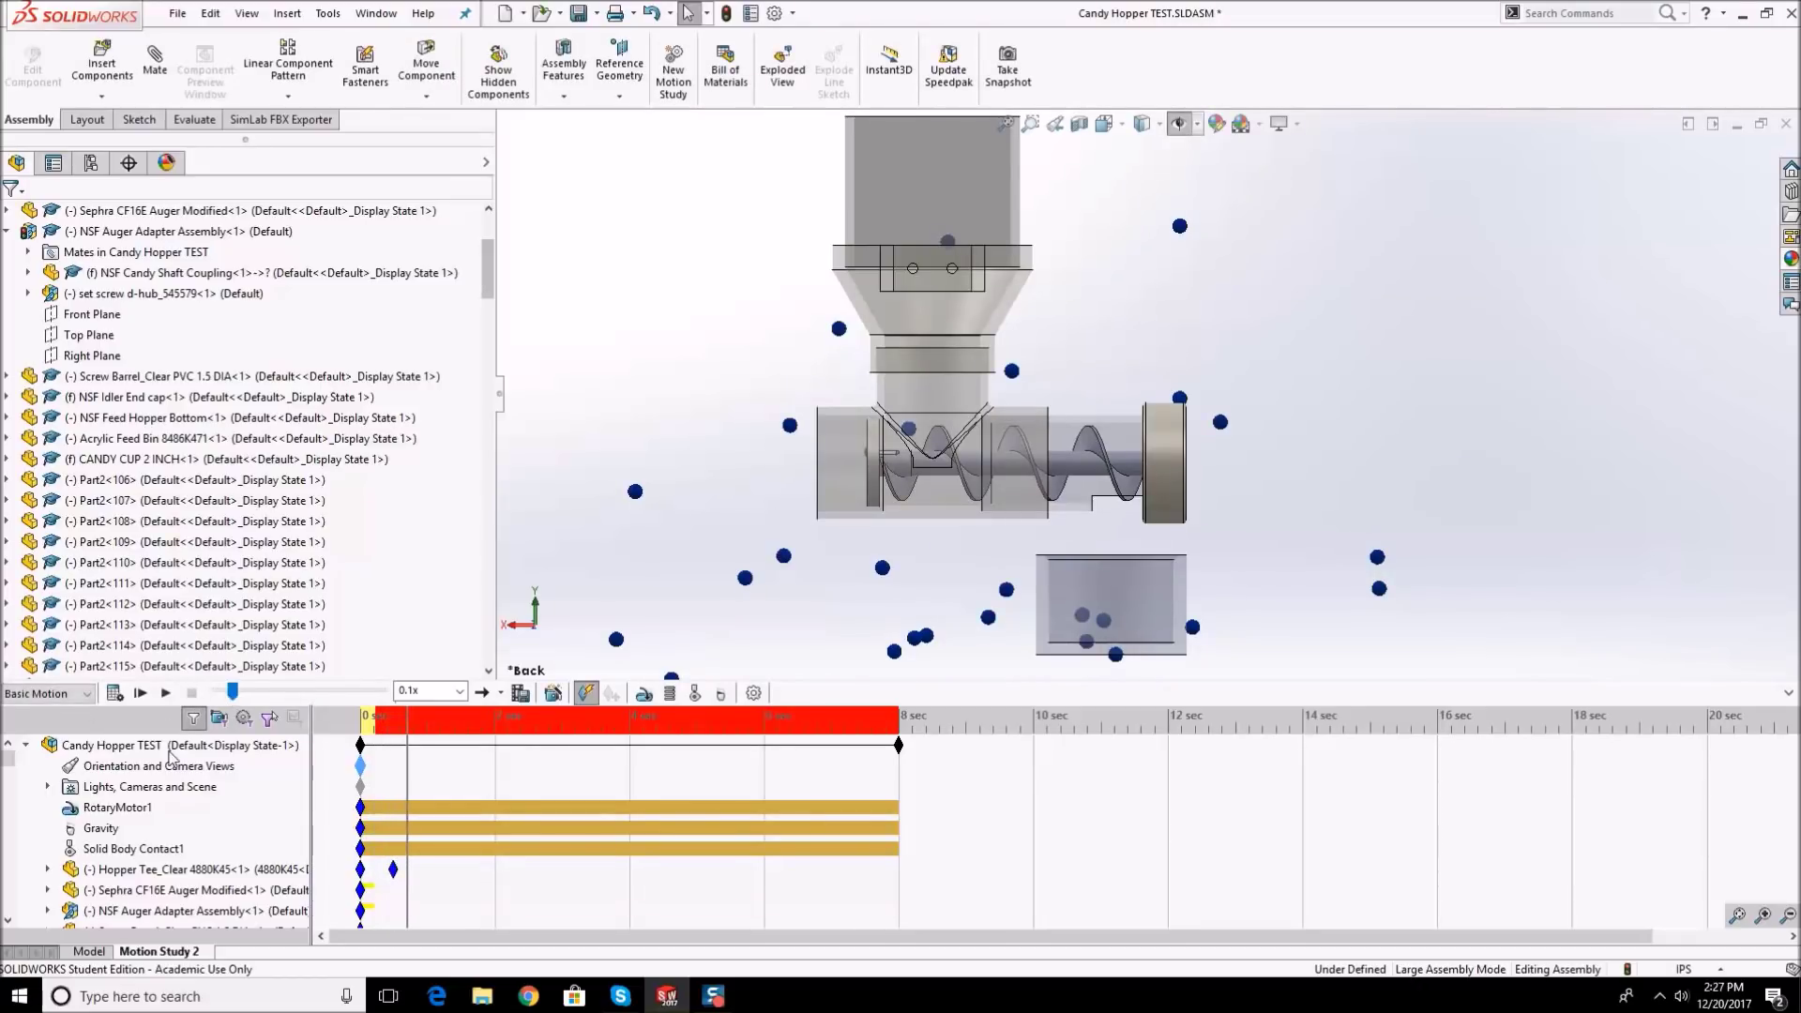
- Review the components selected in Solid Body Contact1 and leave its definition without changes
right_click(138, 849)
left_click(193, 715)
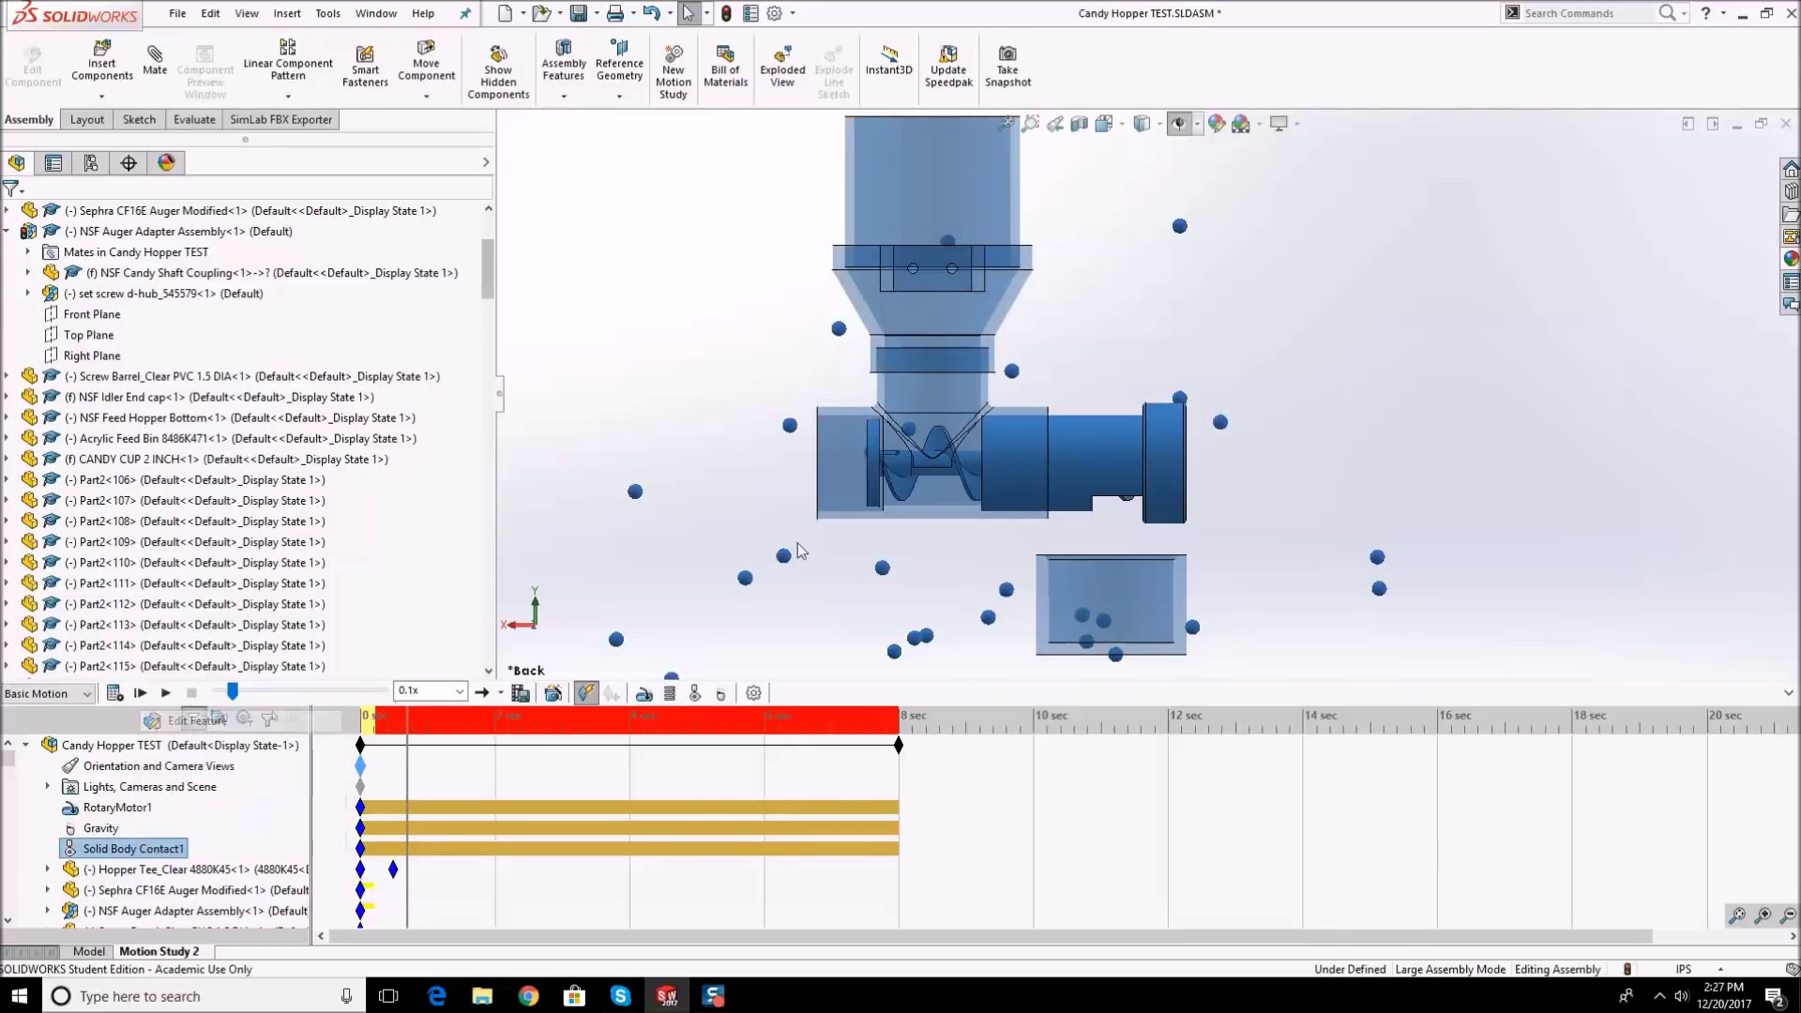
left_click_drag(455, 382, 500, 638)
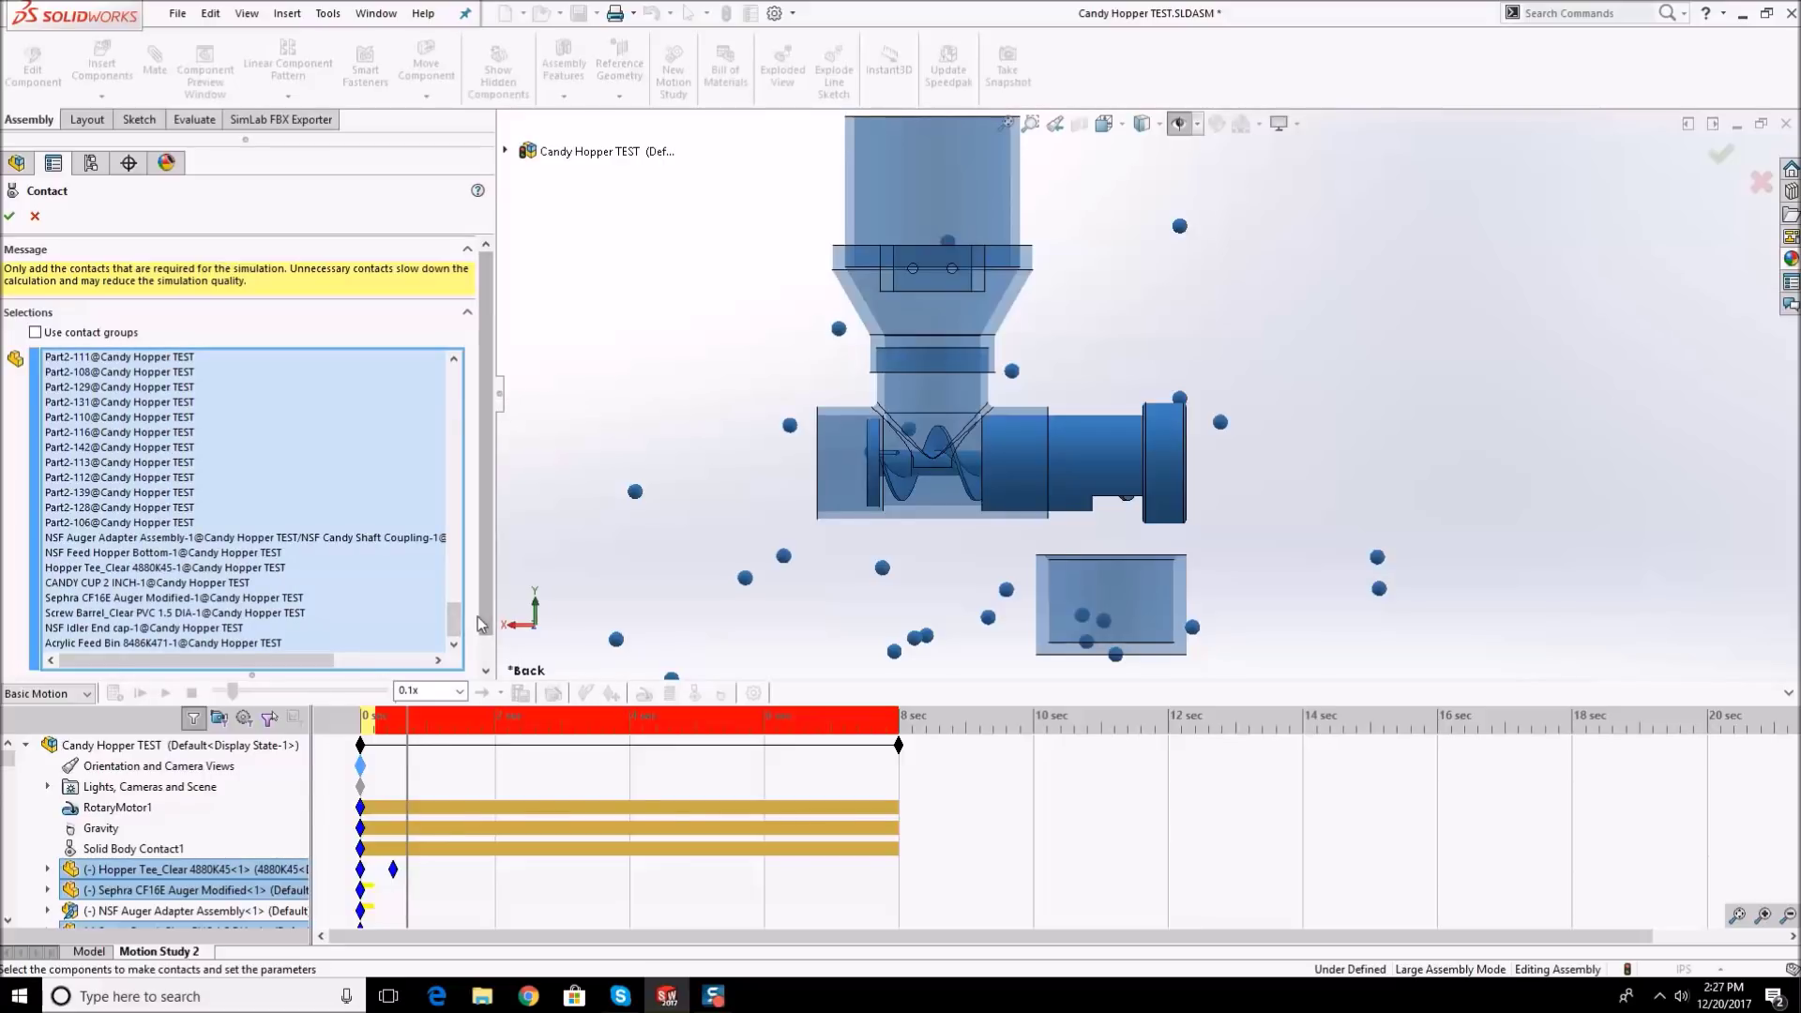
left_click(32, 217)
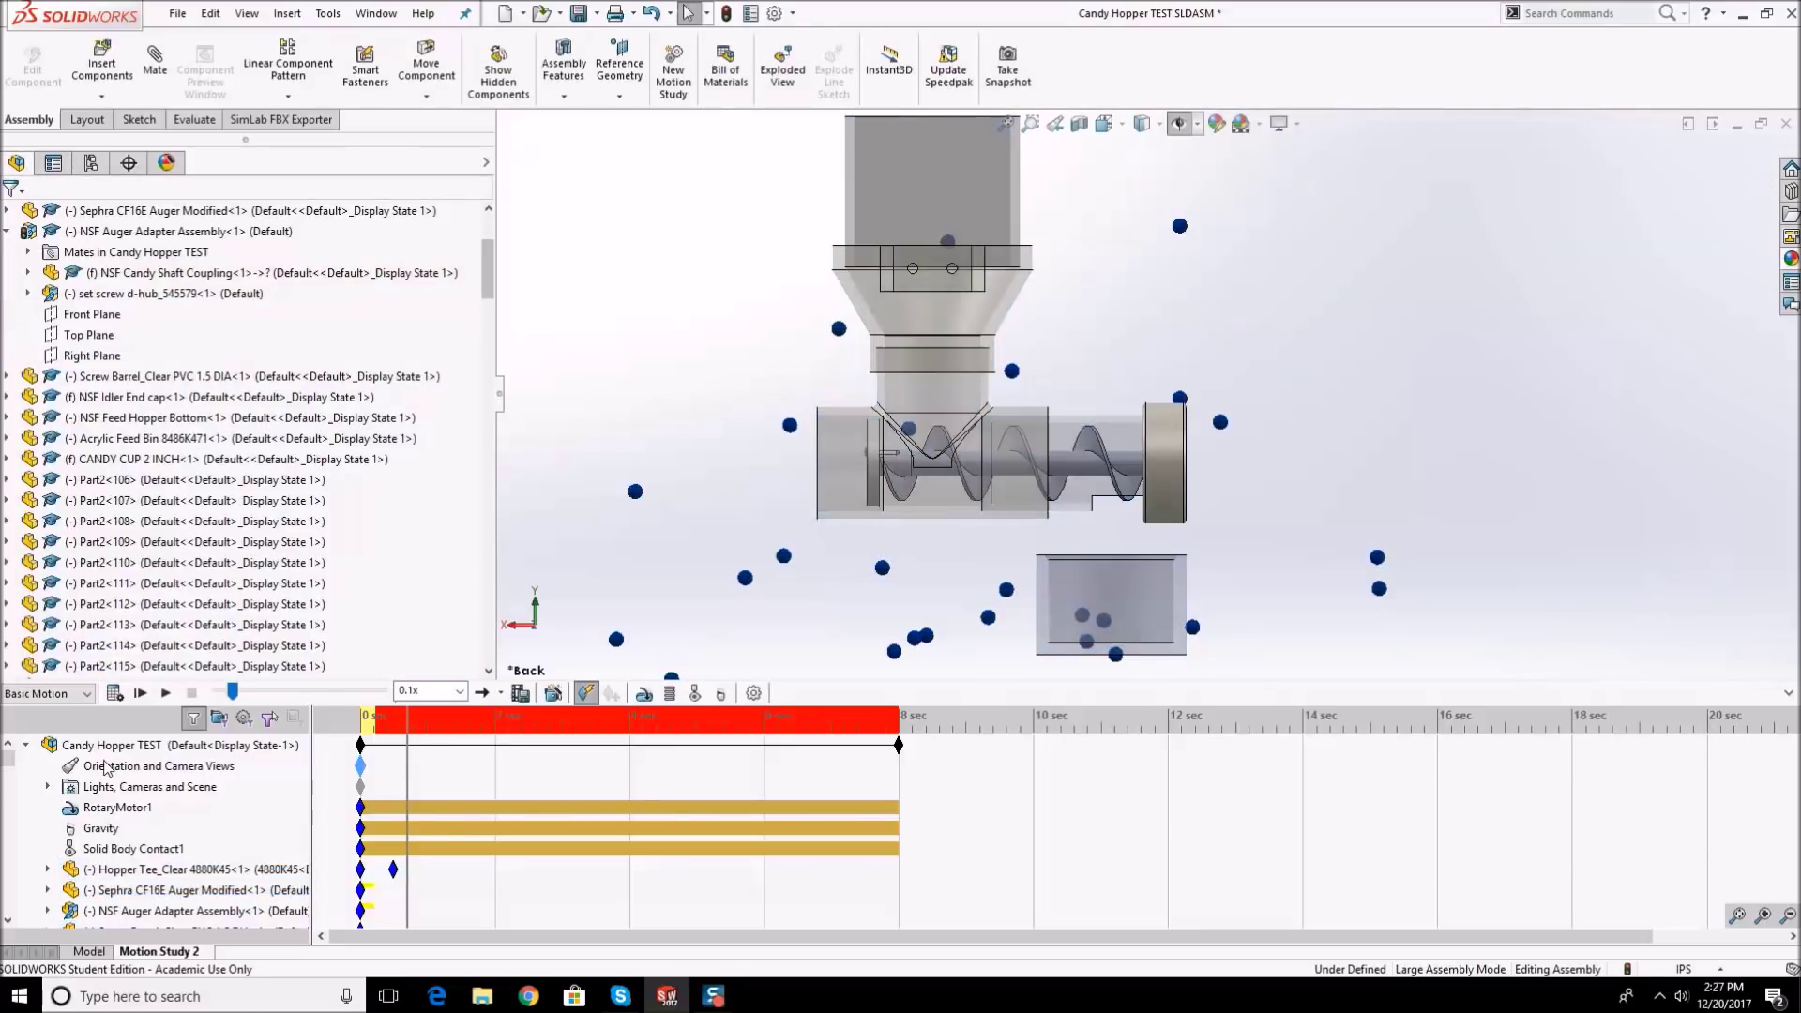
- Delete Solid Body Contact1 from the motion study and return the time to 0 seconds
right_click(113, 849)
left_click(197, 742)
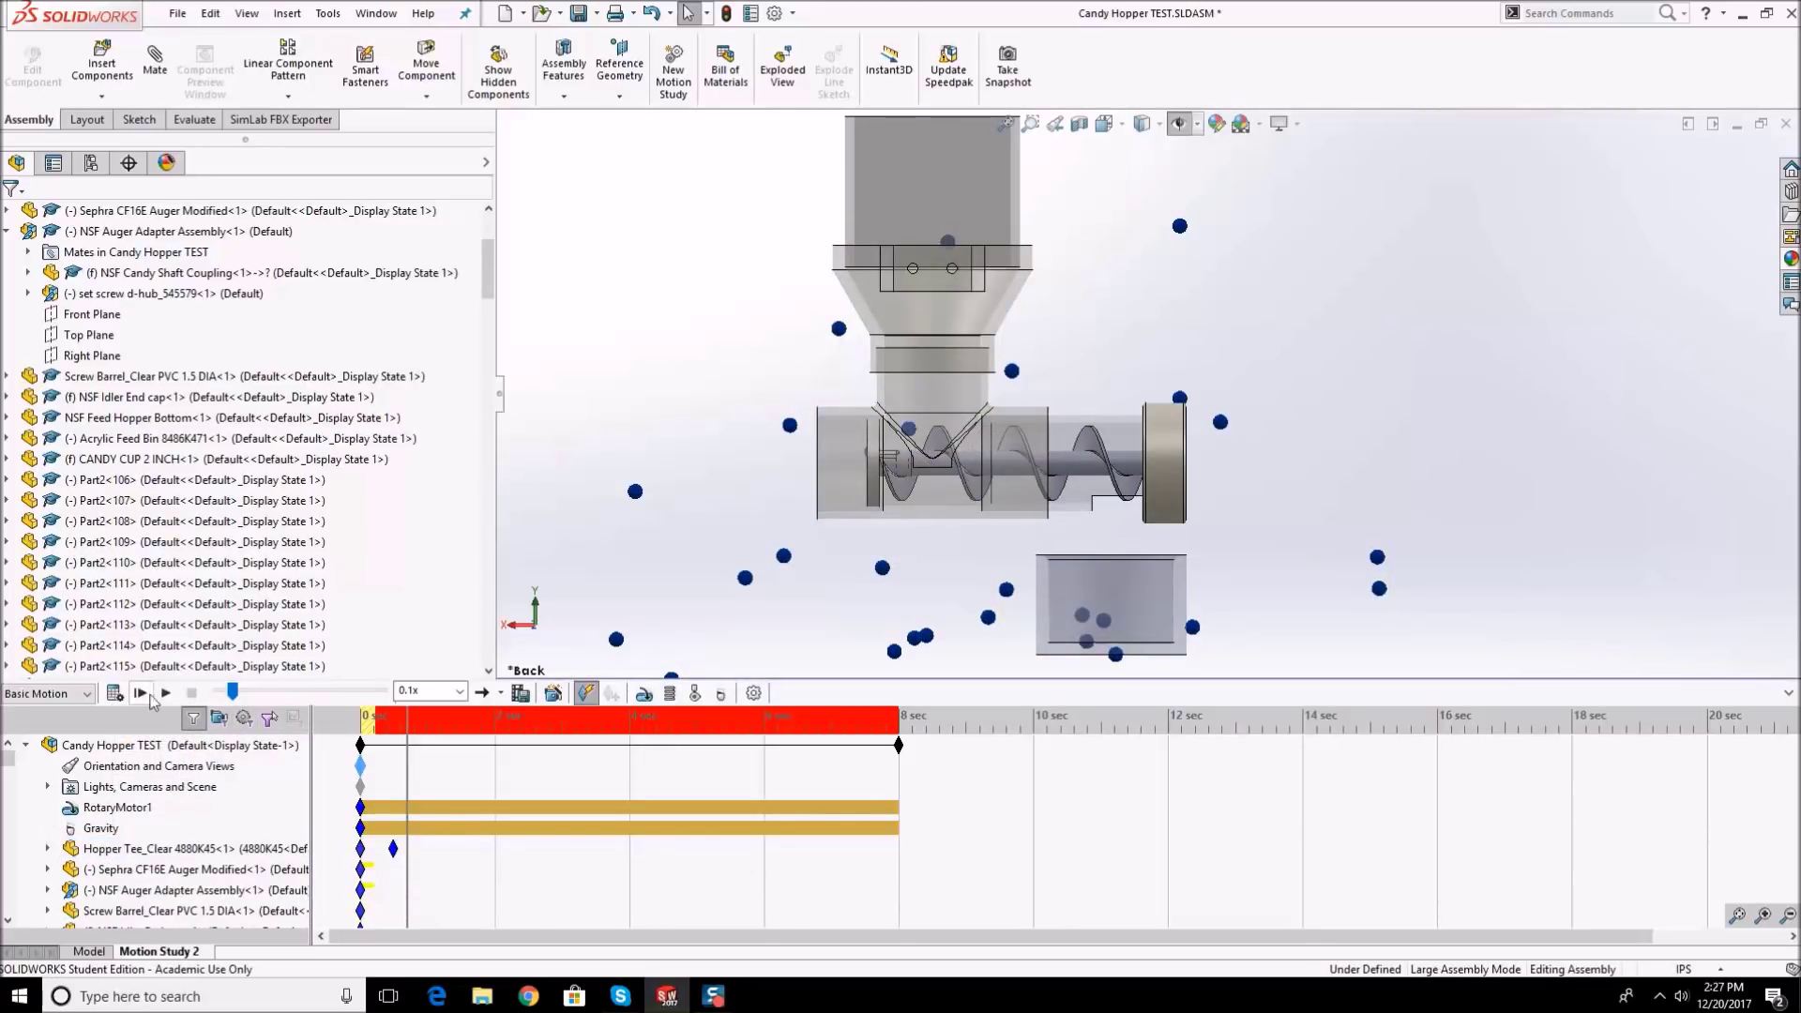
left_click(195, 692)
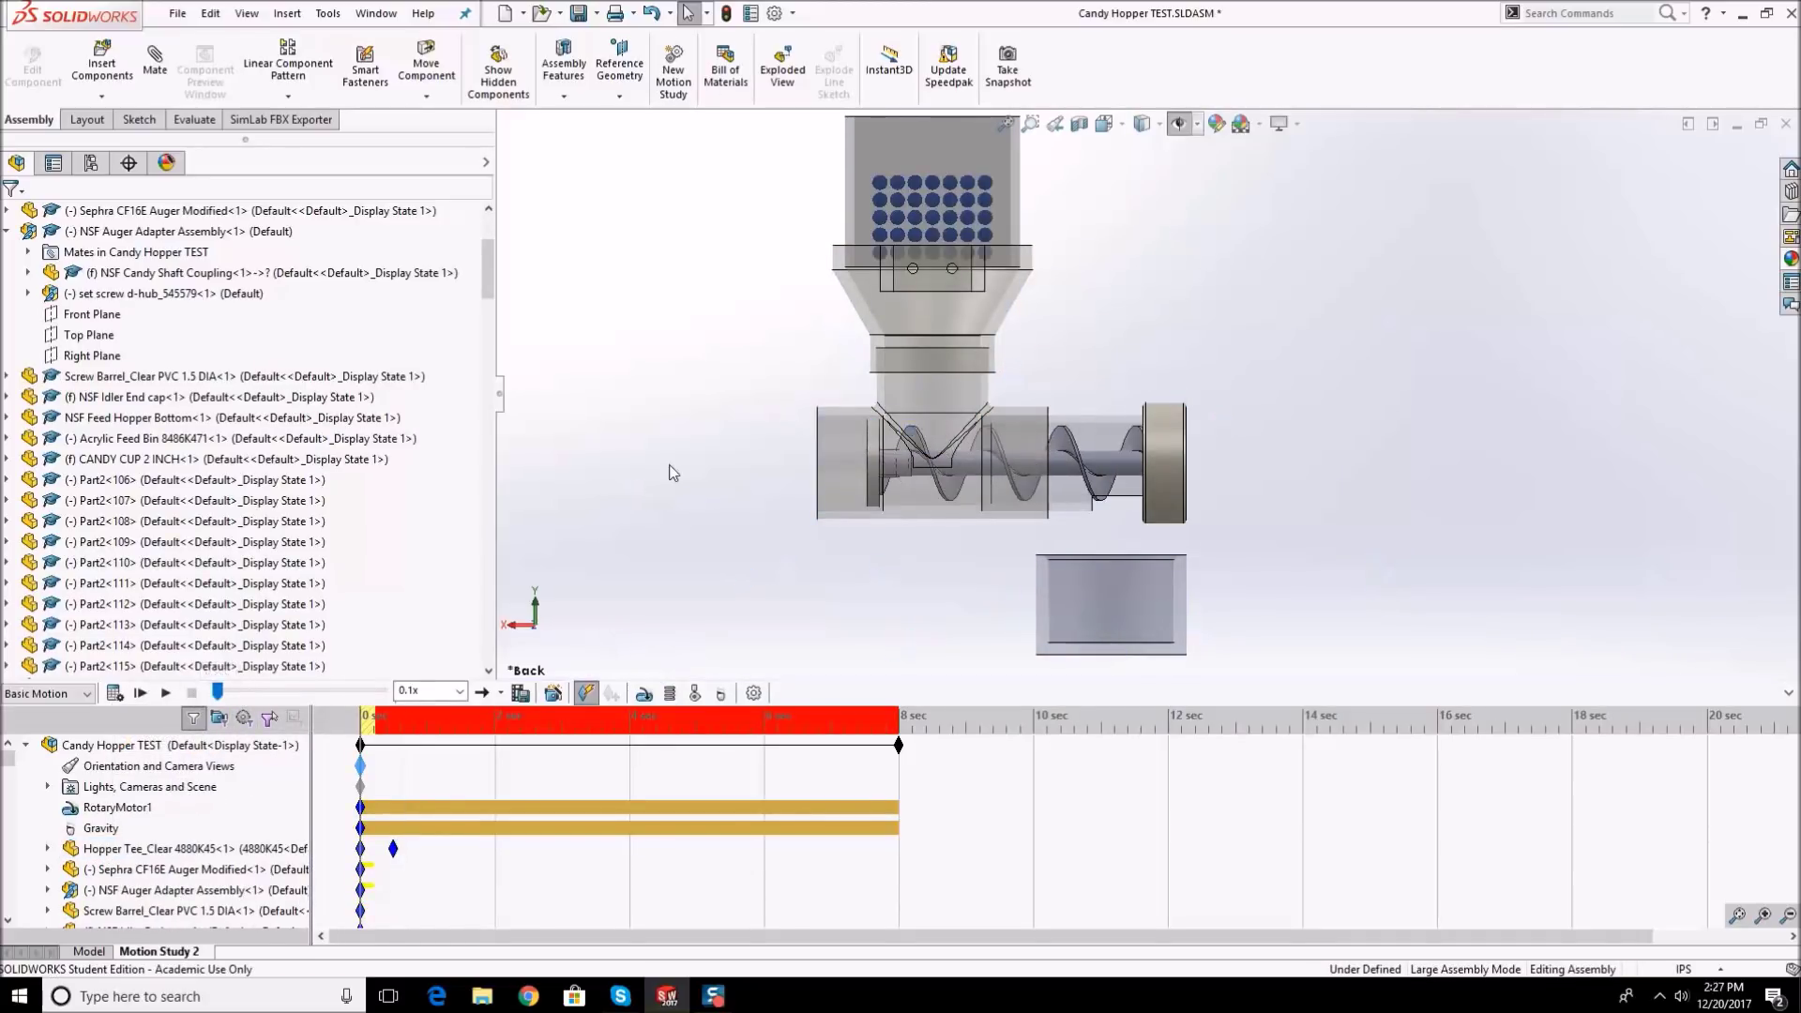
- Start a solid body contact and select the NSF Feed Hopper Bottom, Acrylic Feed Bin, Hopper Tee and all the Part2 spheres
scroll(1089, 328, "down", 3)
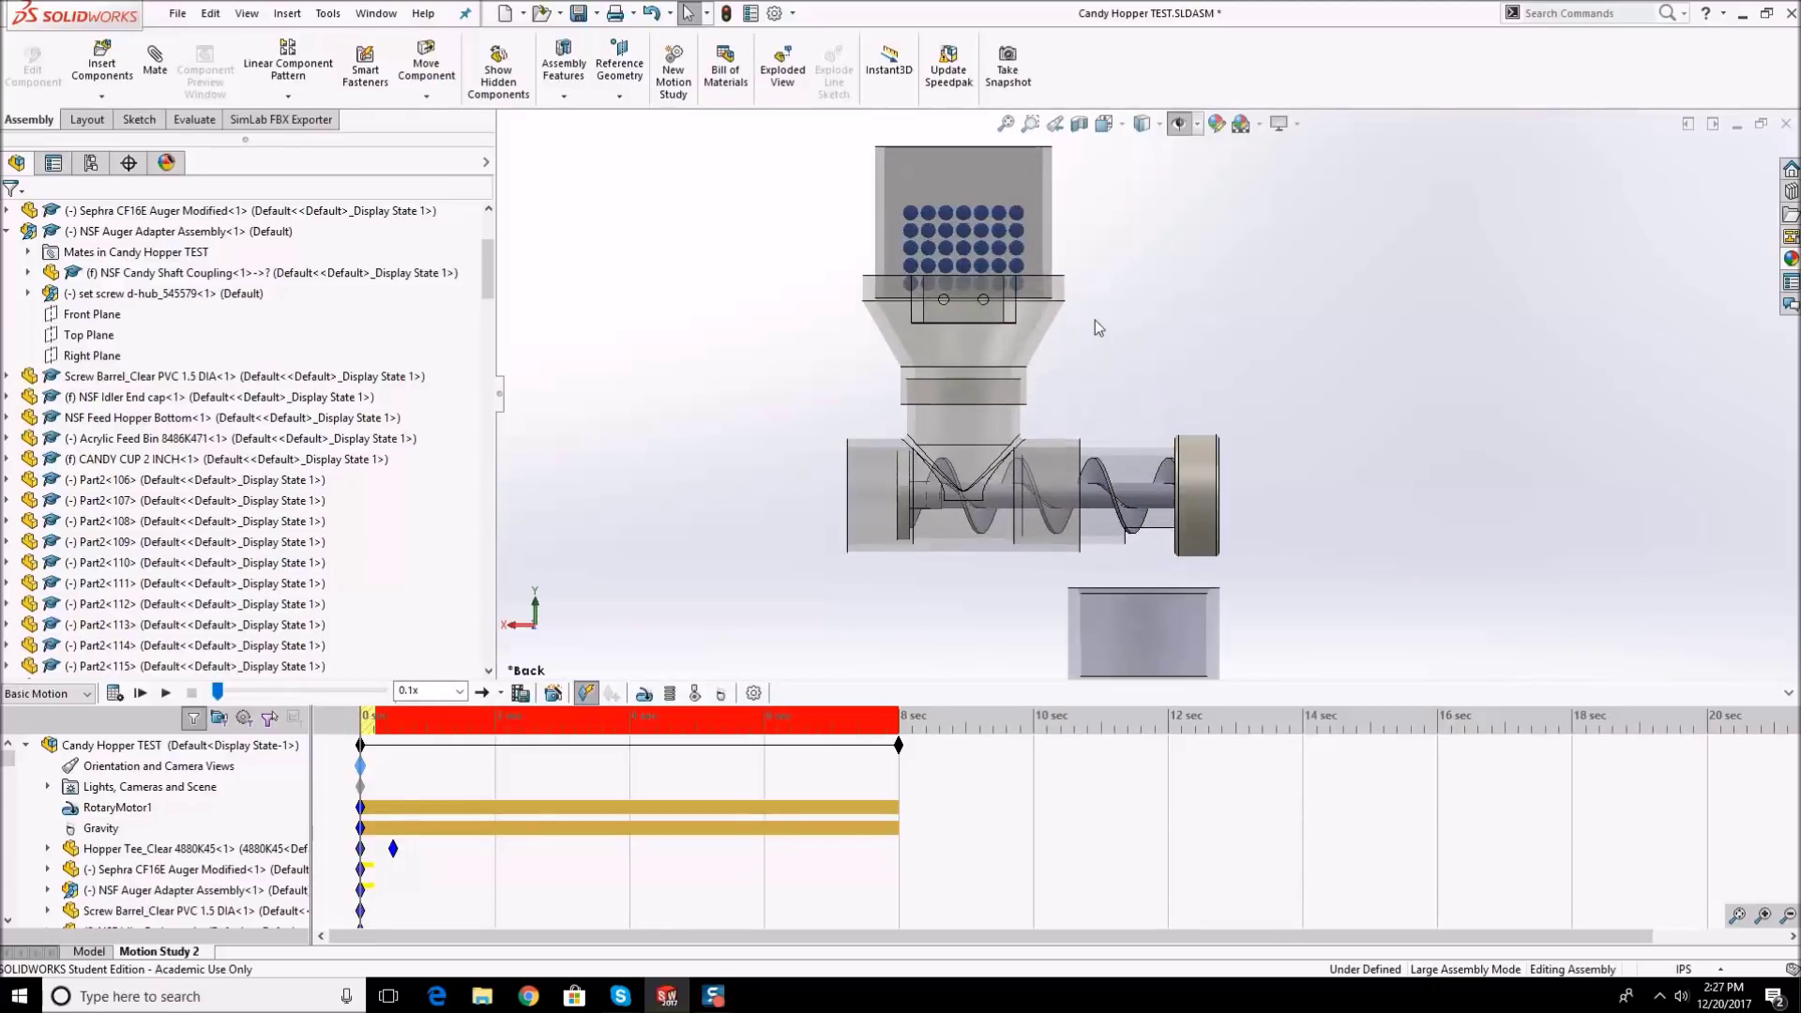
left_click(696, 694)
scroll(1168, 272, "down", 3)
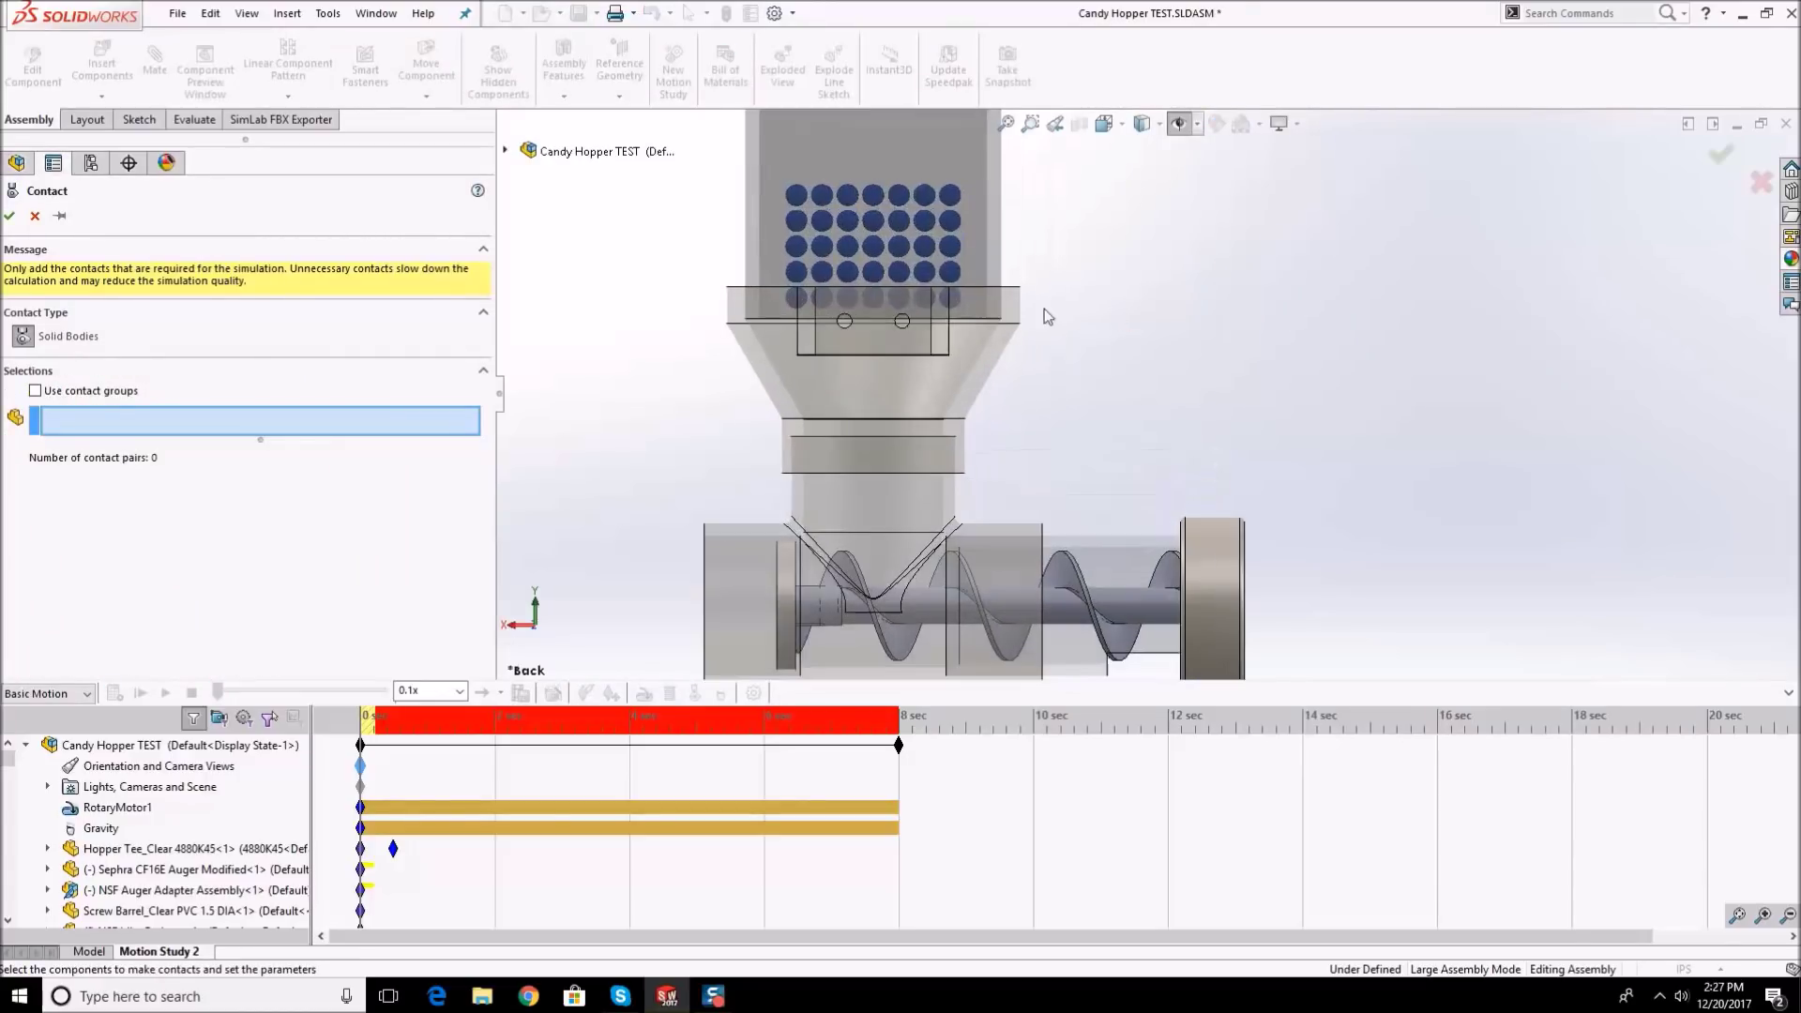
left_click(985, 378)
left_click(999, 248)
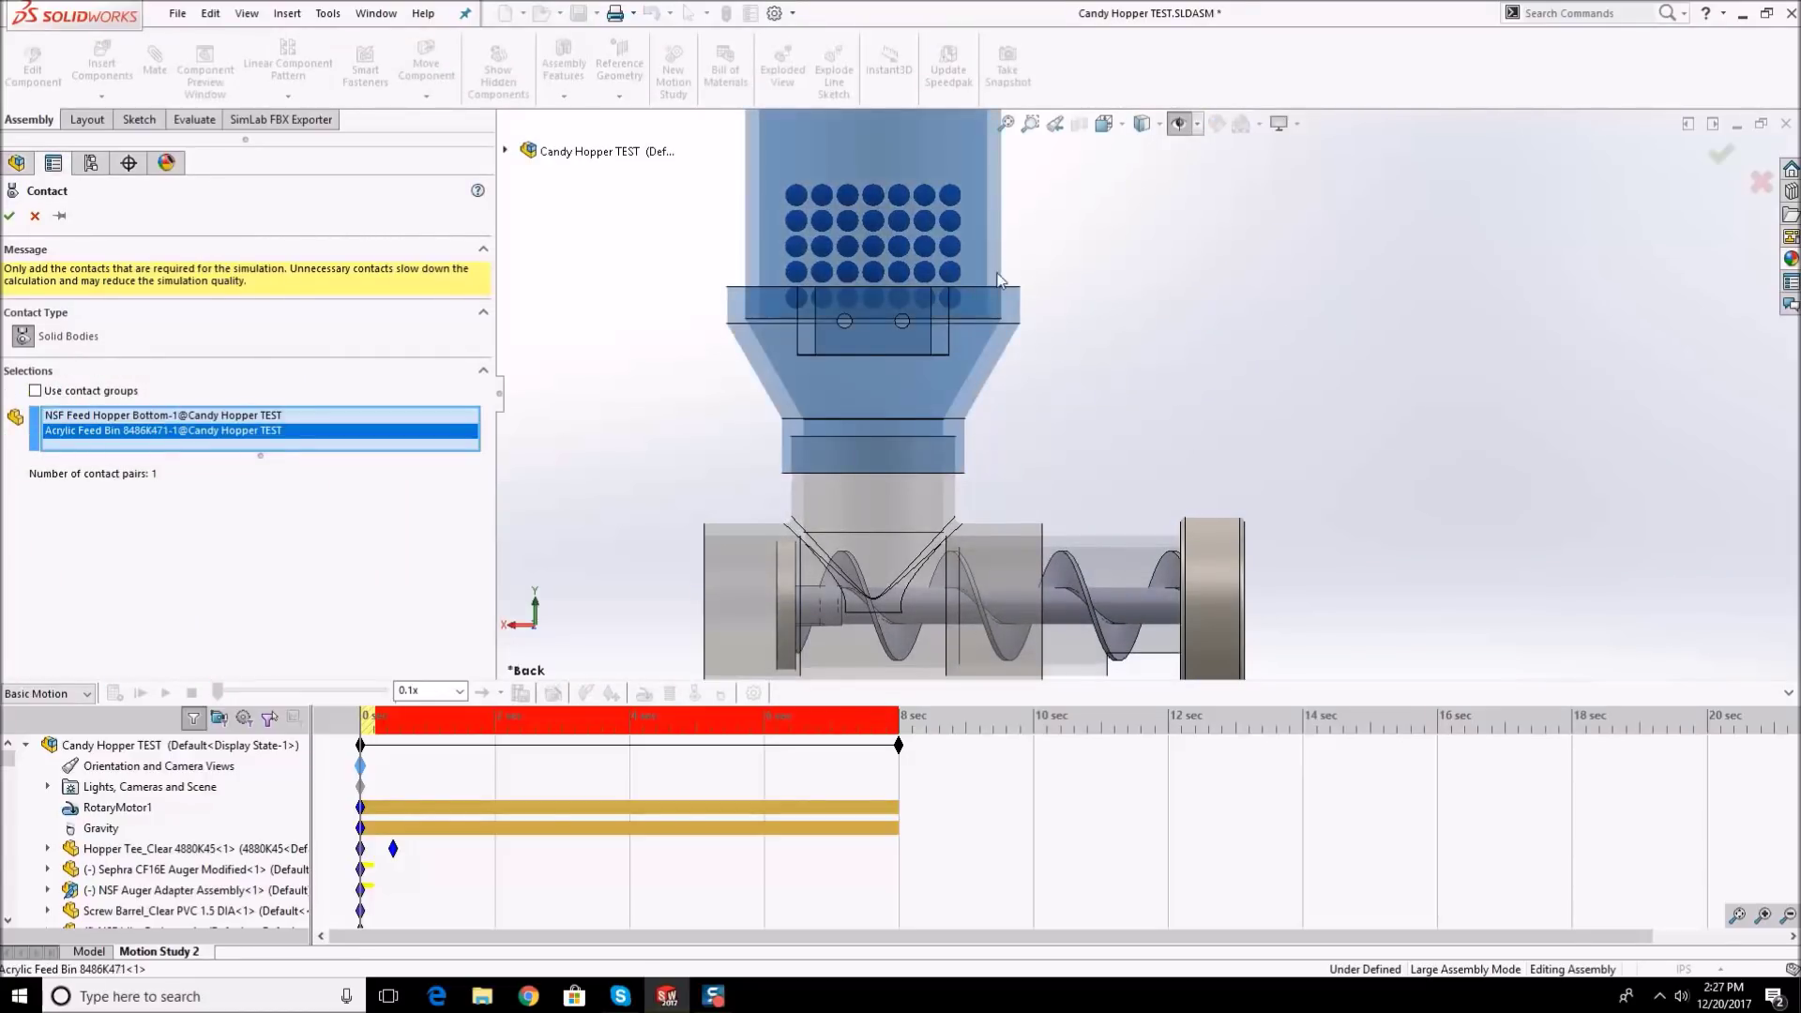
left_click(949, 509)
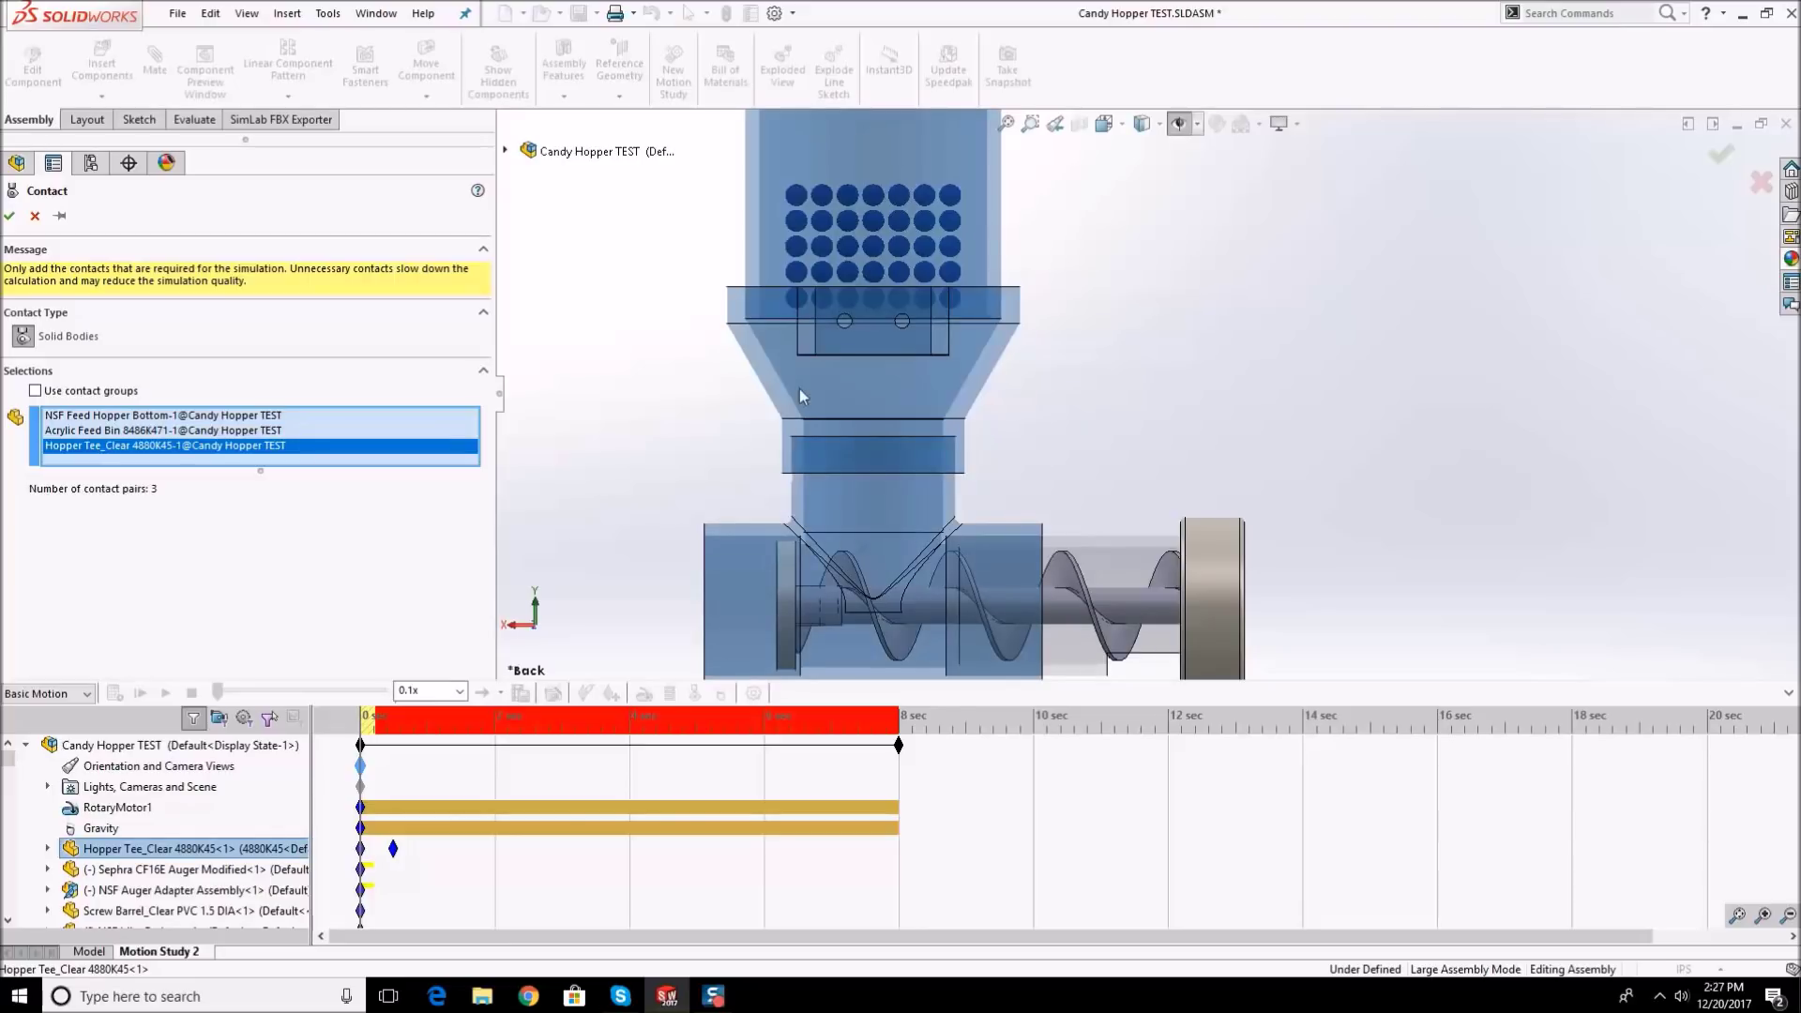
scroll(1153, 395, "up", 3)
left_click_drag(864, 236, 1131, 375)
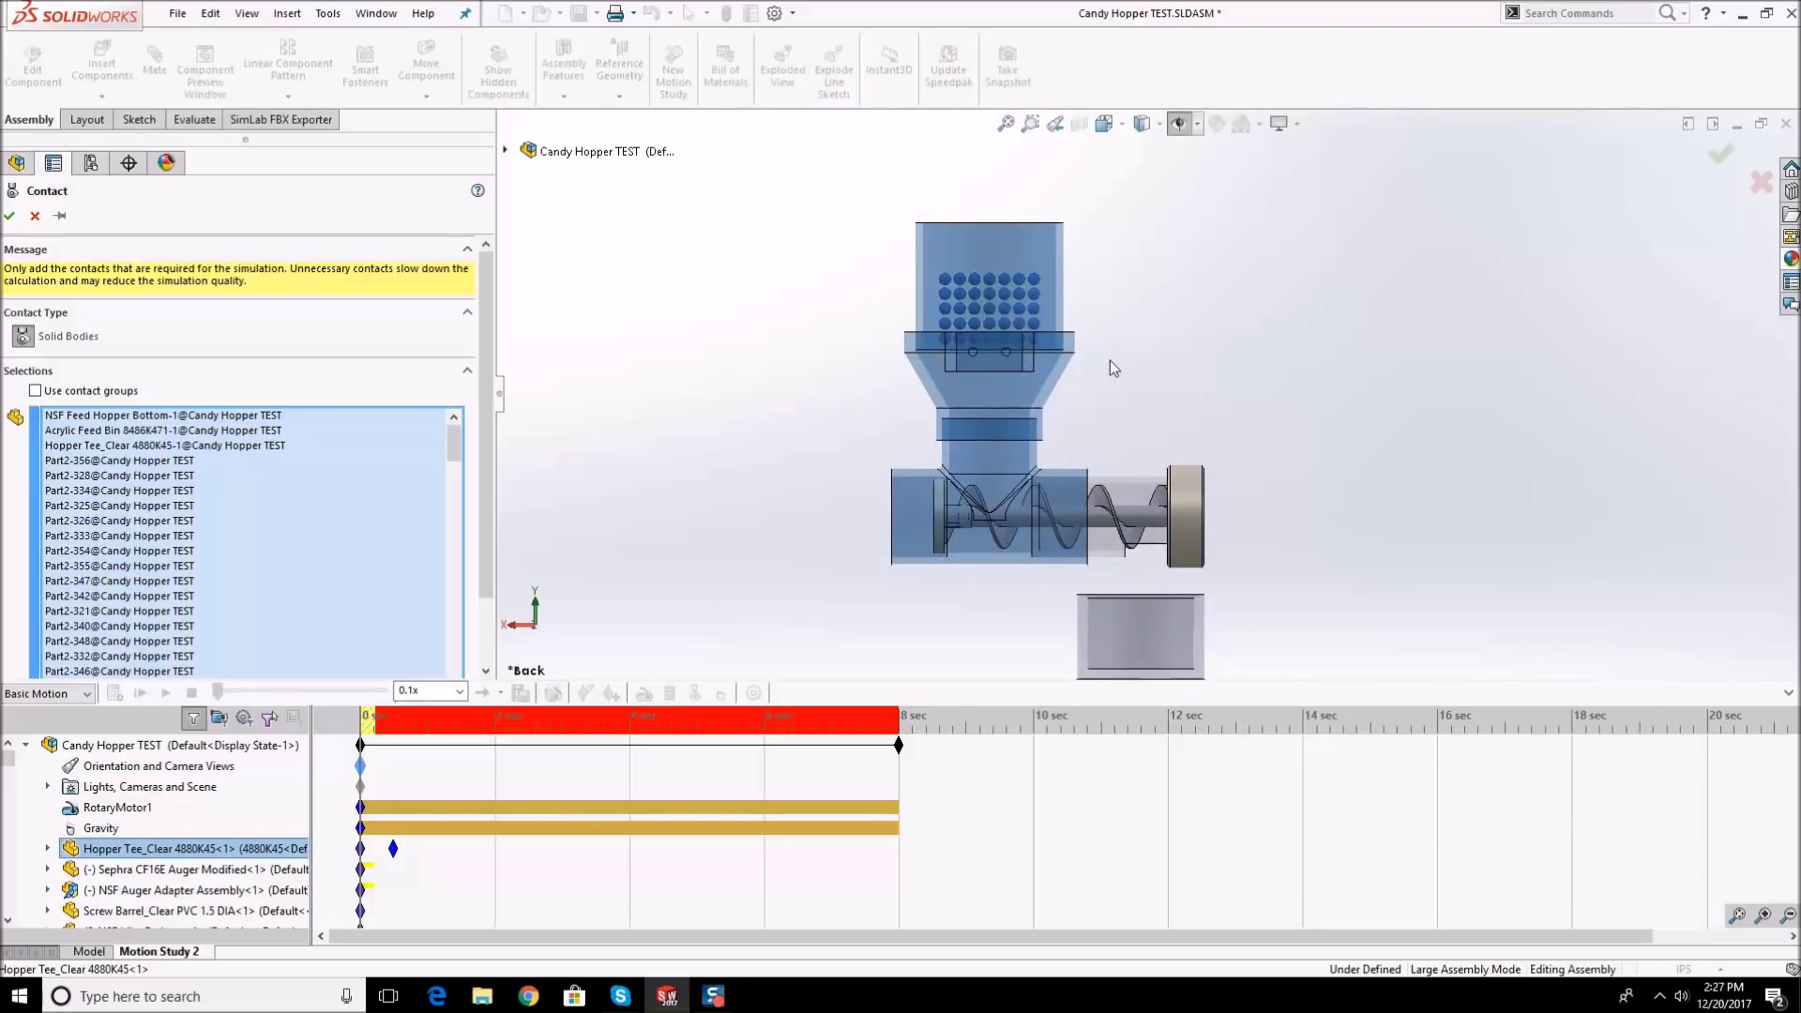
- Accept the new solid body contact, then calculate the first part of the motion study and stop it after about 1.3 seconds
key("ctrl+7")
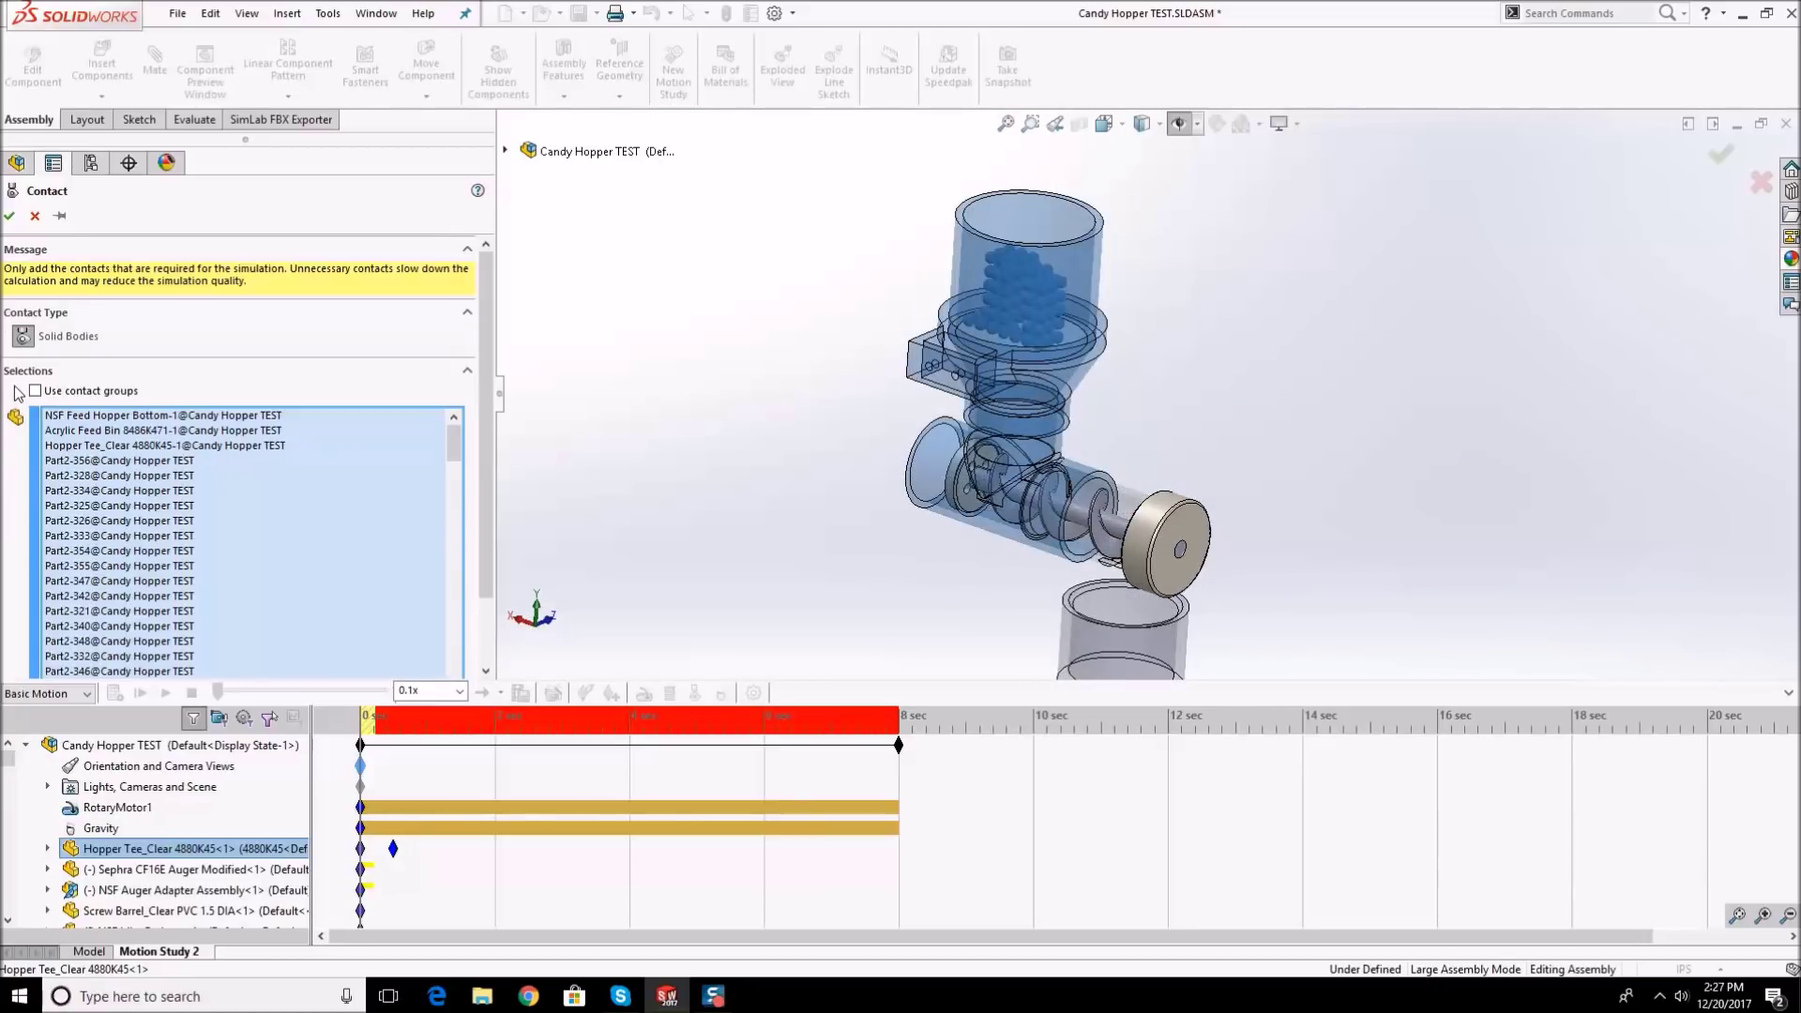
left_click(9, 217)
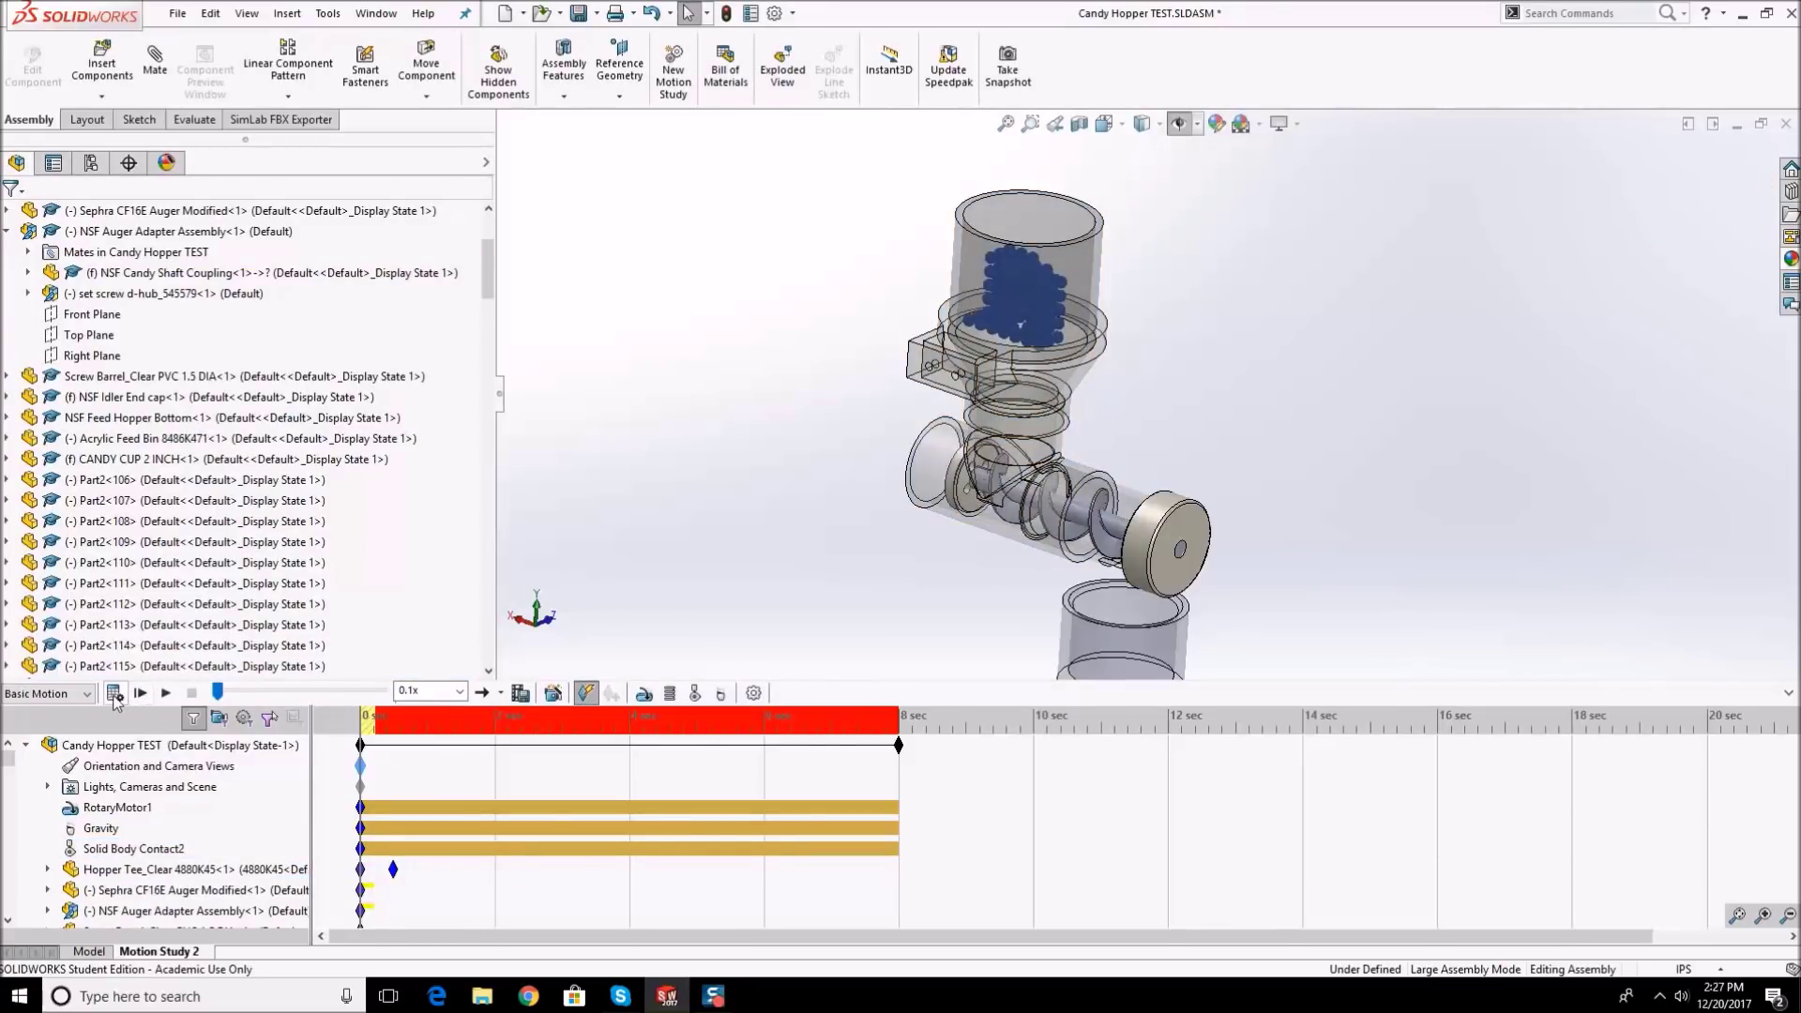
left_click(114, 695)
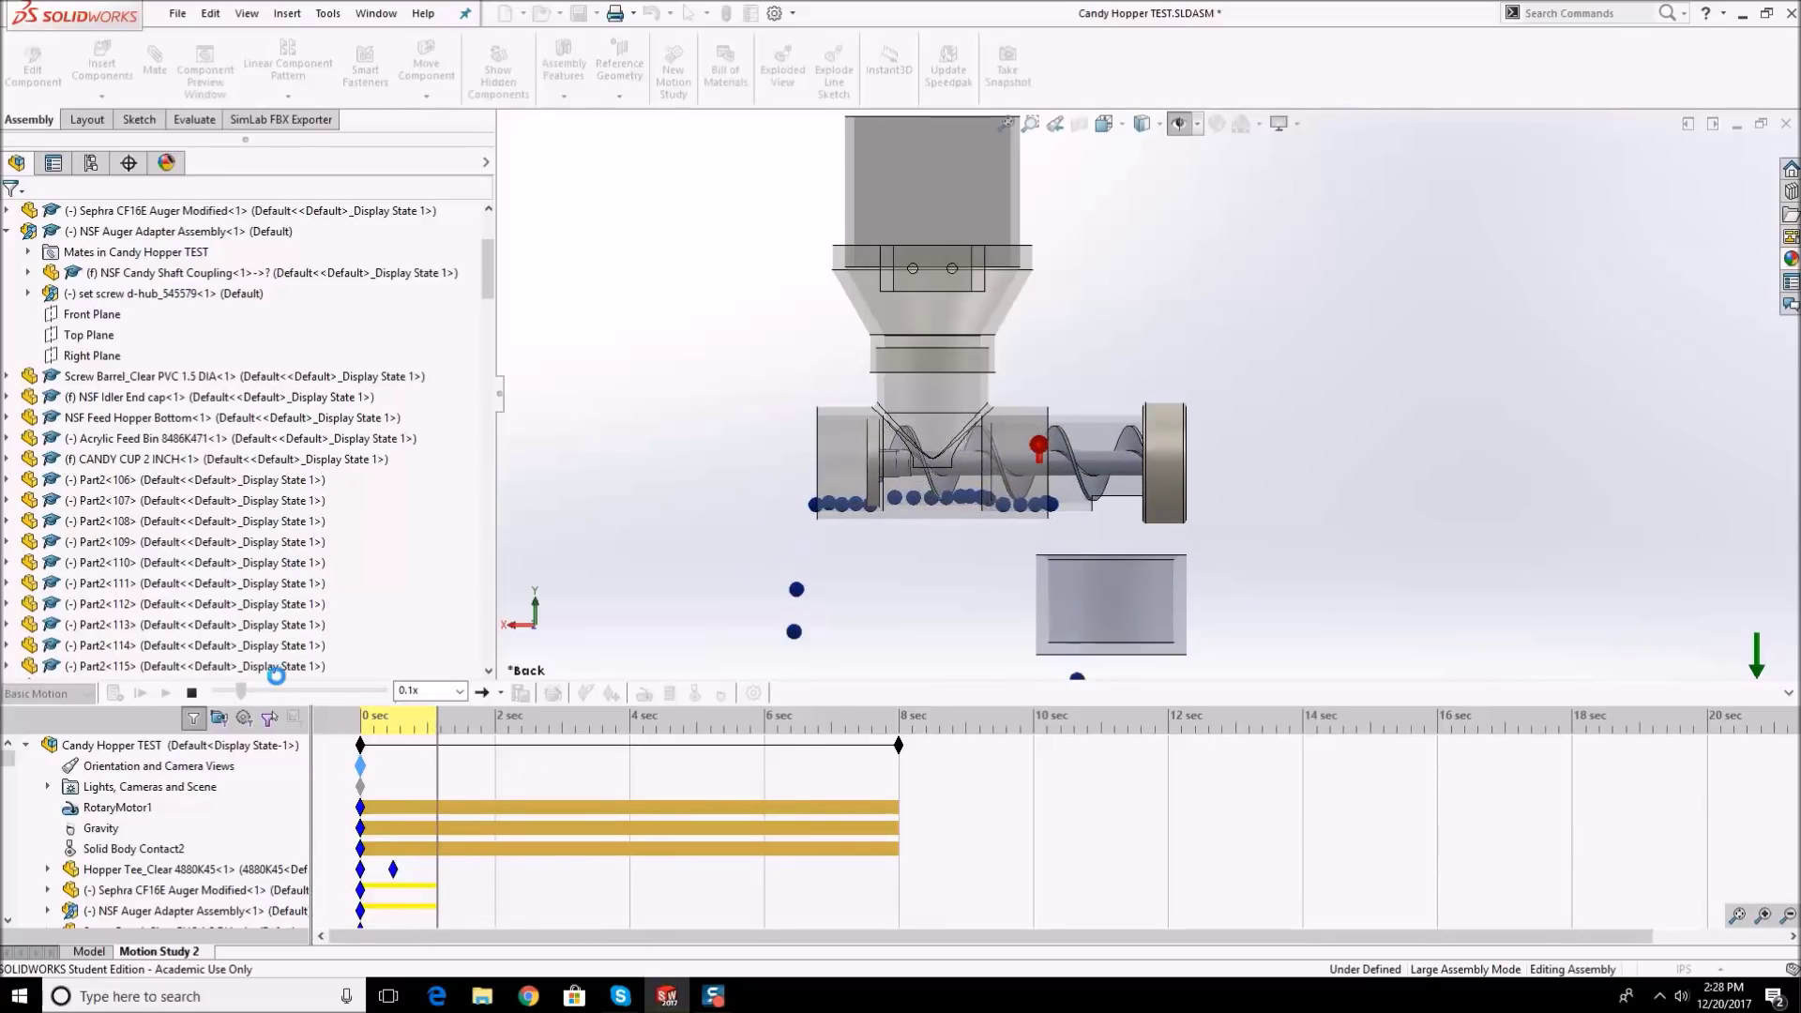
left_click(192, 693)
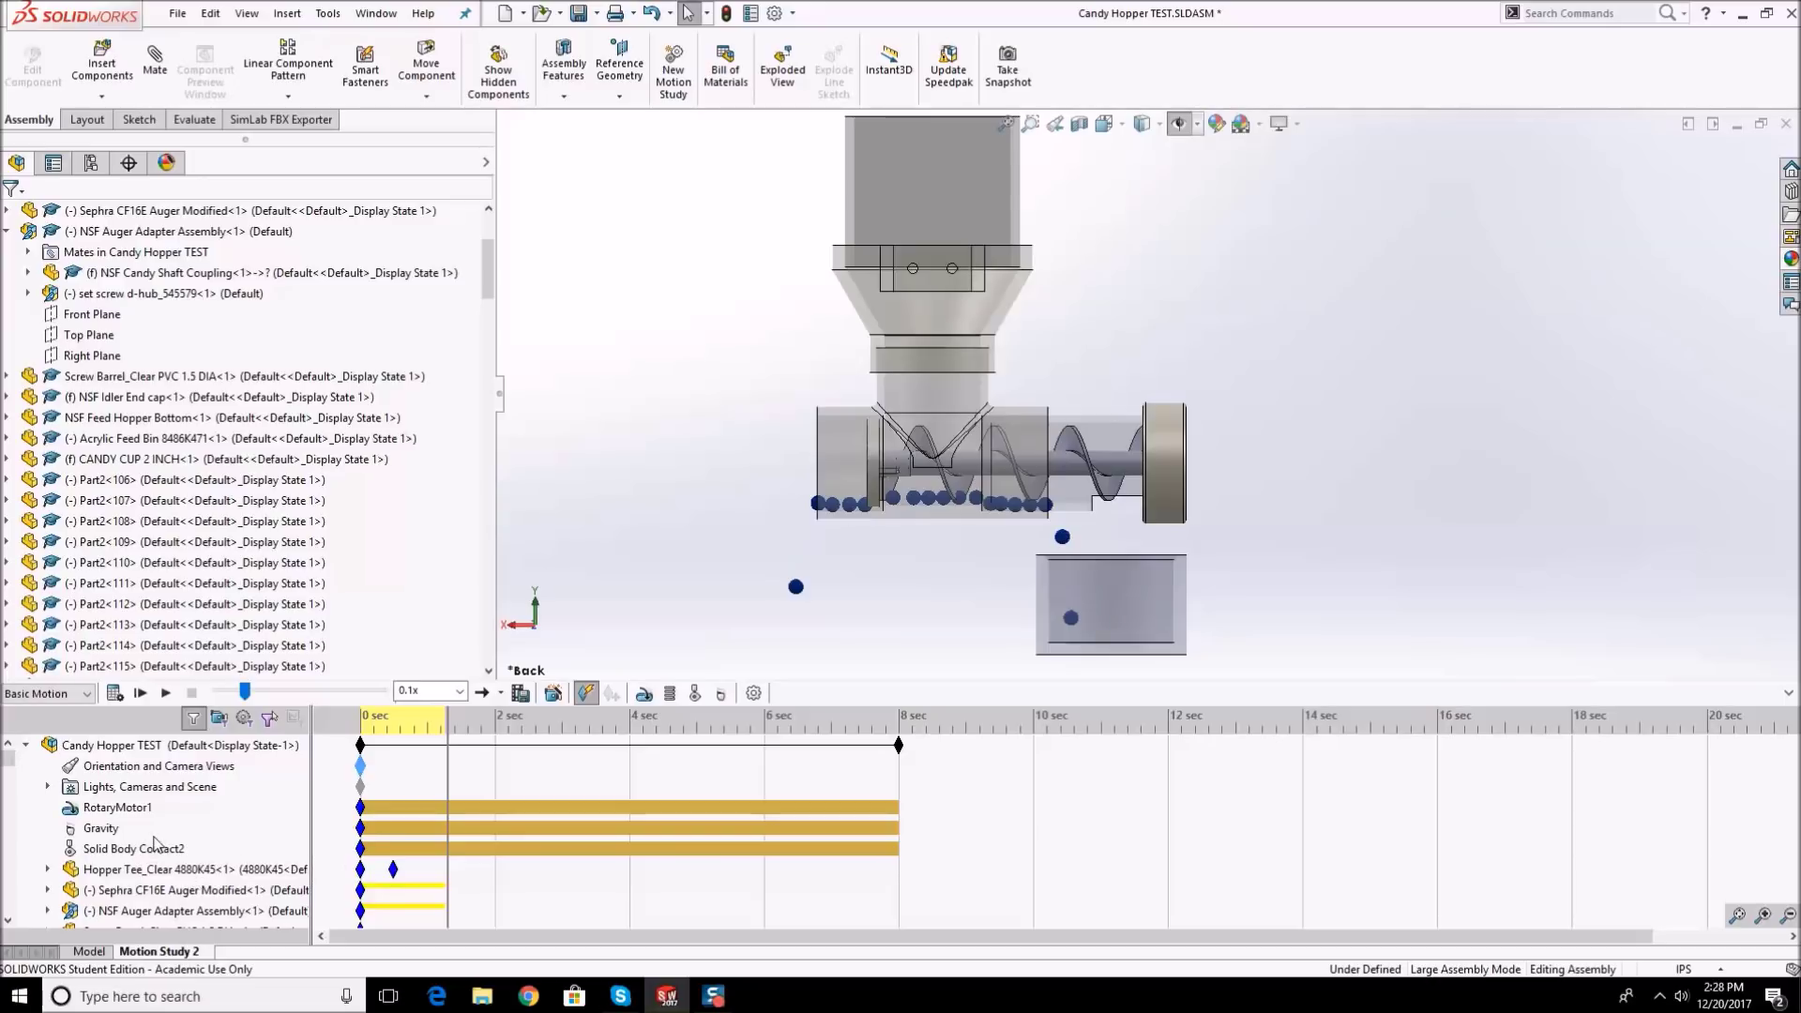
- Add the NSF Candy Shaft Coupling, Sephra auger, NSF Idler End cap and CANDY CUP 2 INCH to Solid Body Contact2
right_click(148, 851)
left_click(188, 713)
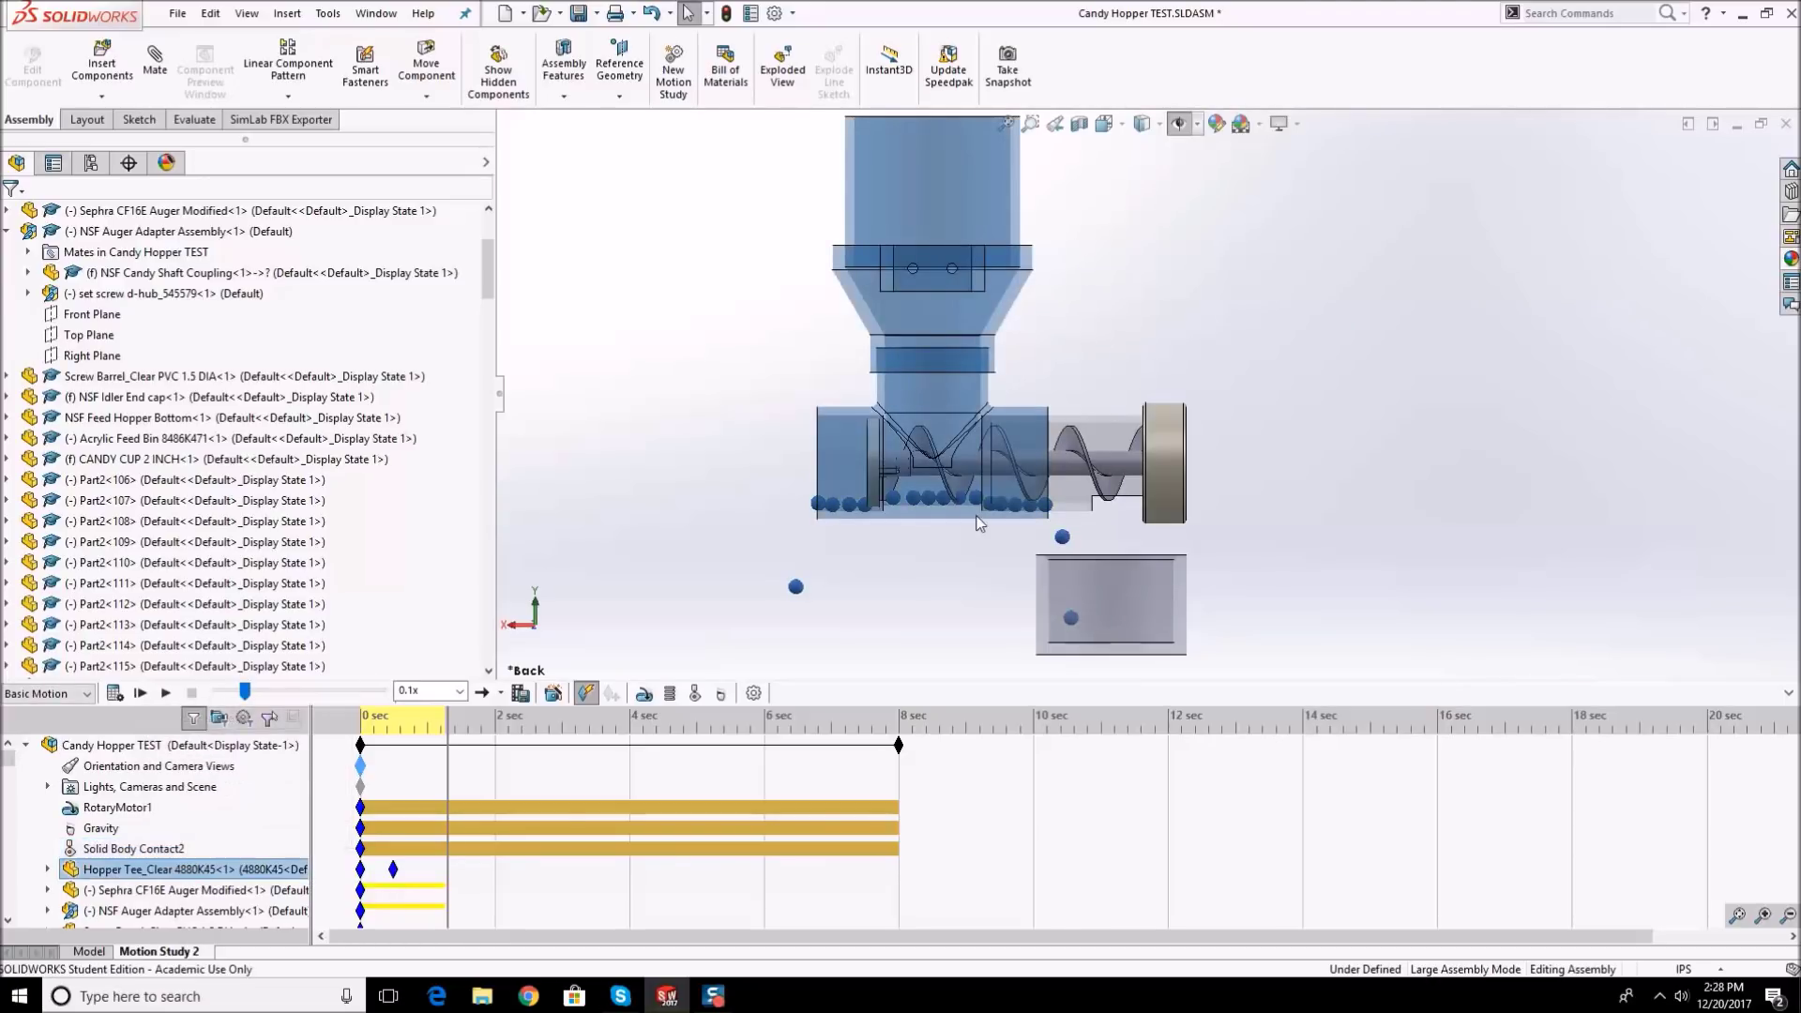
middle_click_drag(1162, 398, 1121, 413)
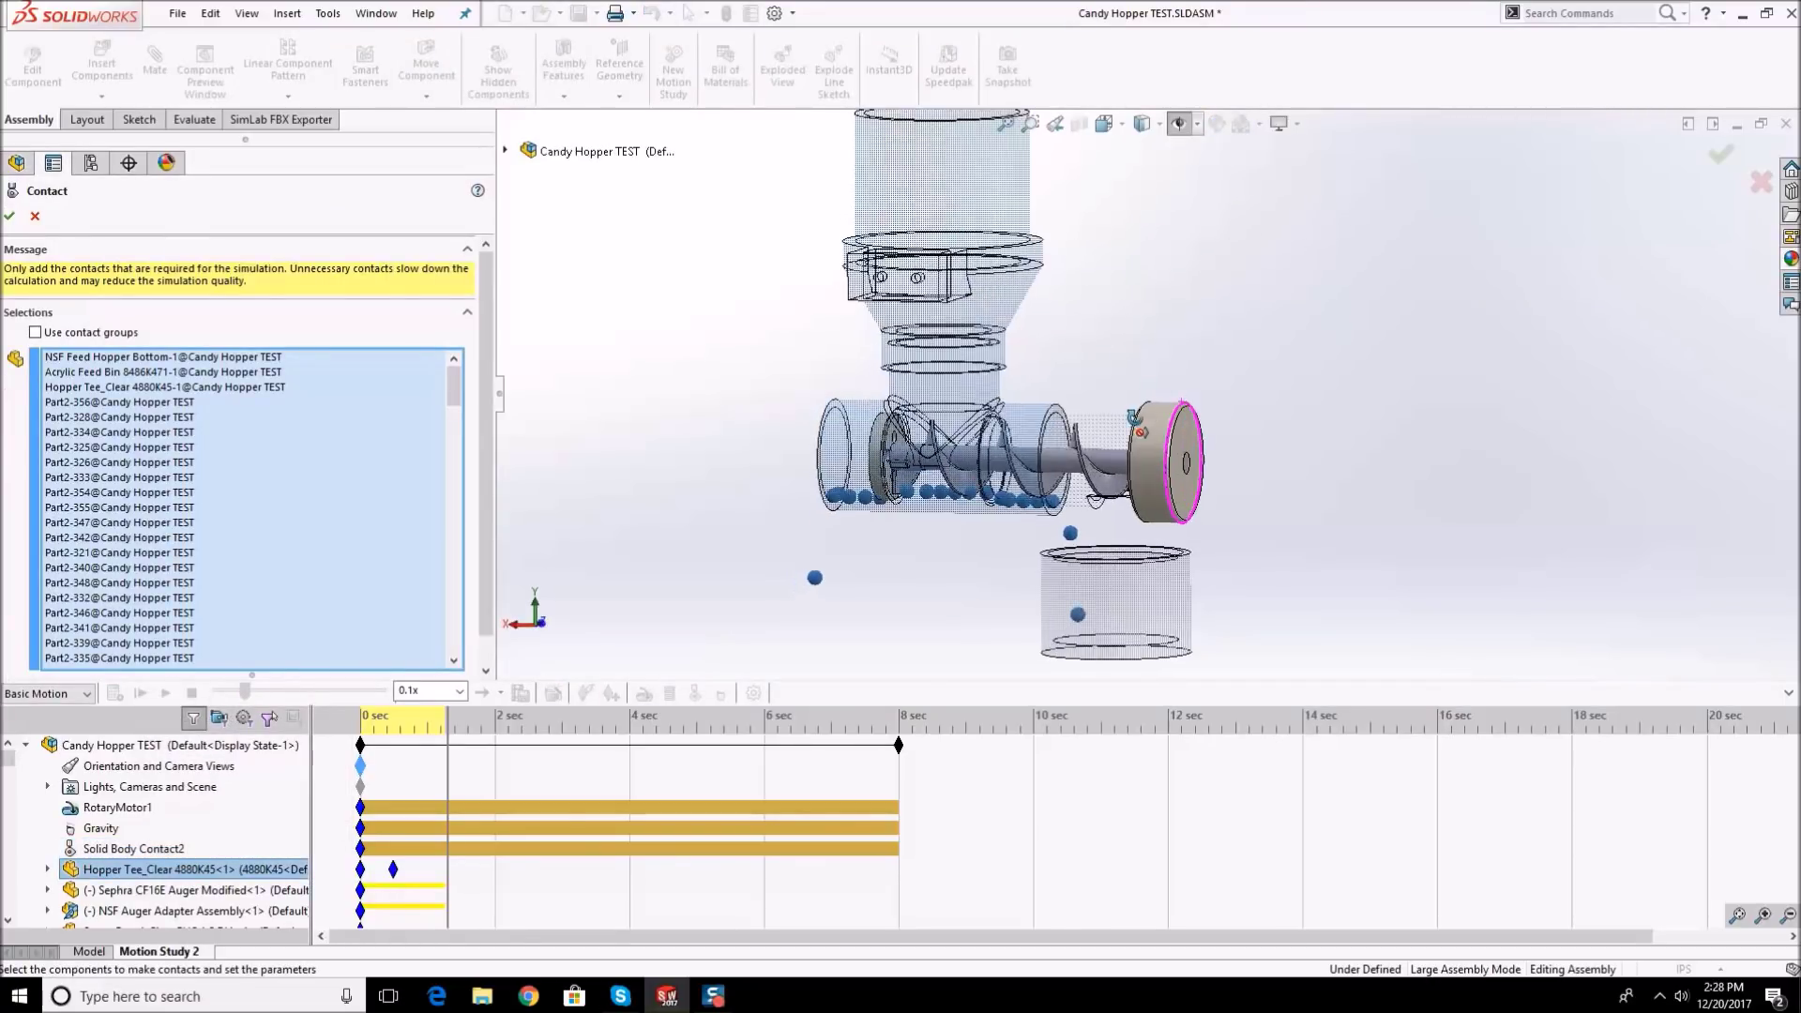
scroll(848, 410, "down", 3)
middle_click_drag(835, 470, 1084, 572)
left_click(837, 498)
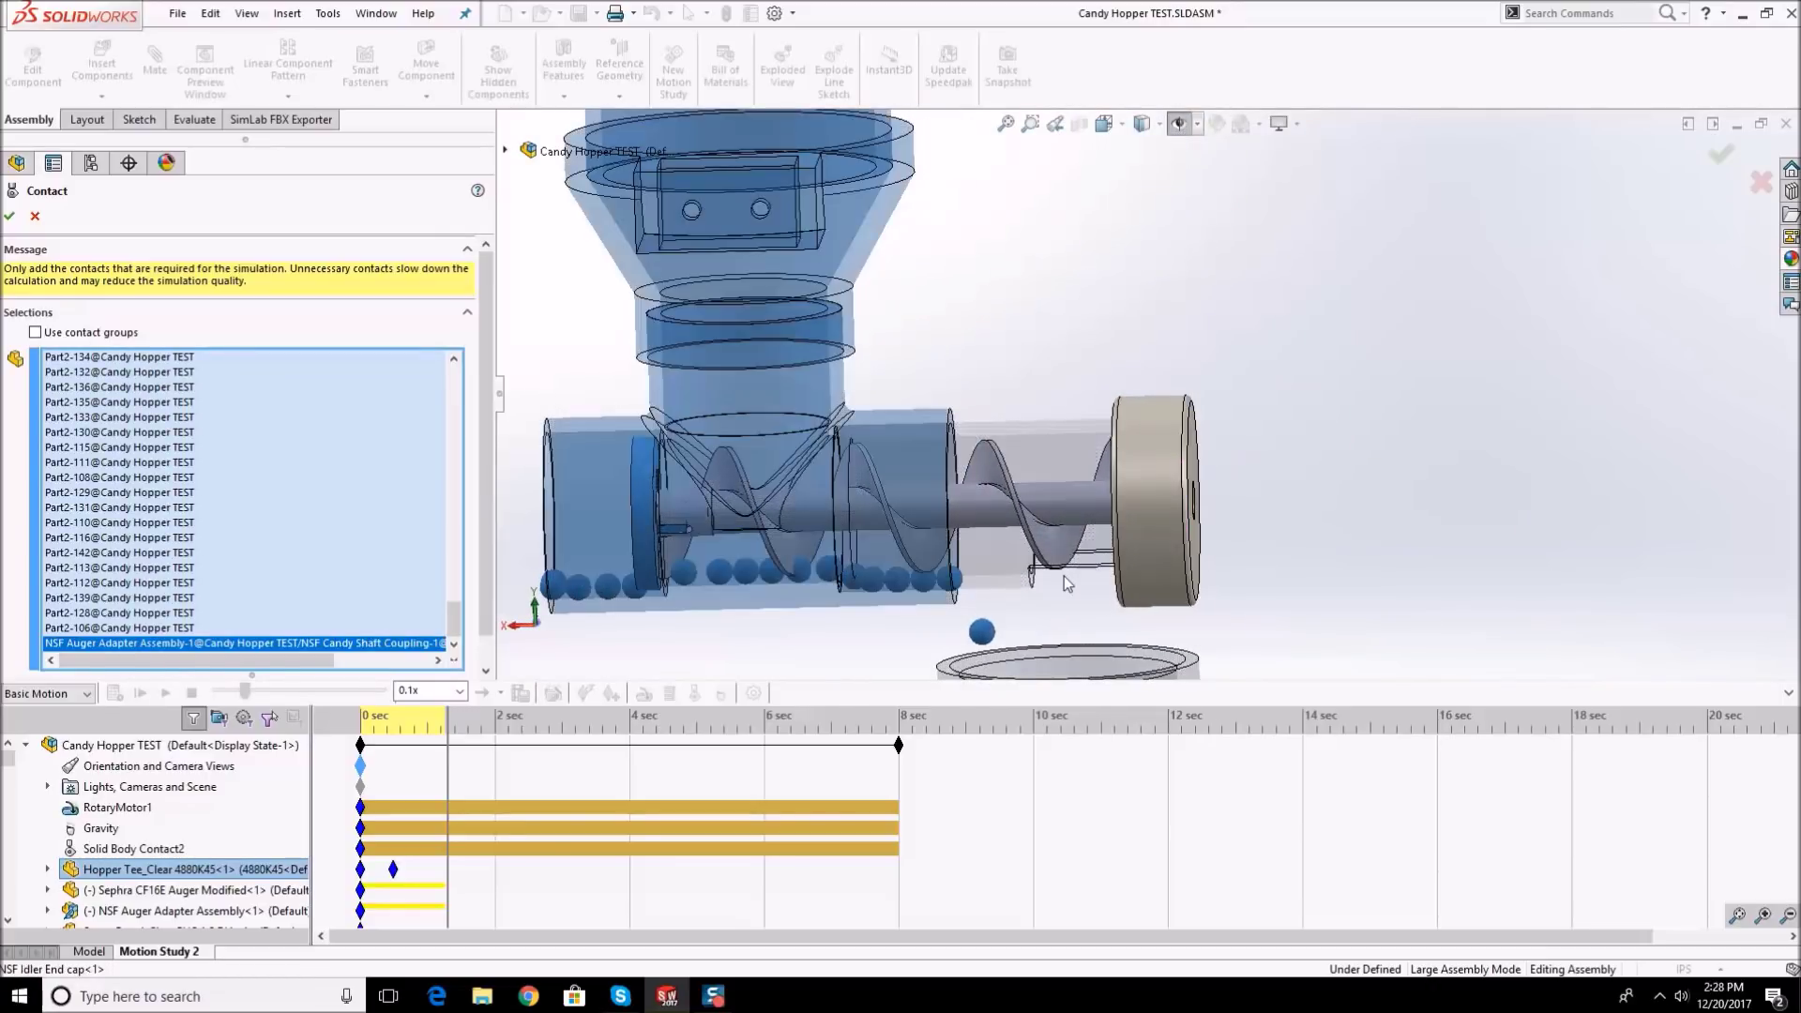
scroll(1045, 574, "down", 2)
middle_click_drag(1079, 352, 1053, 437)
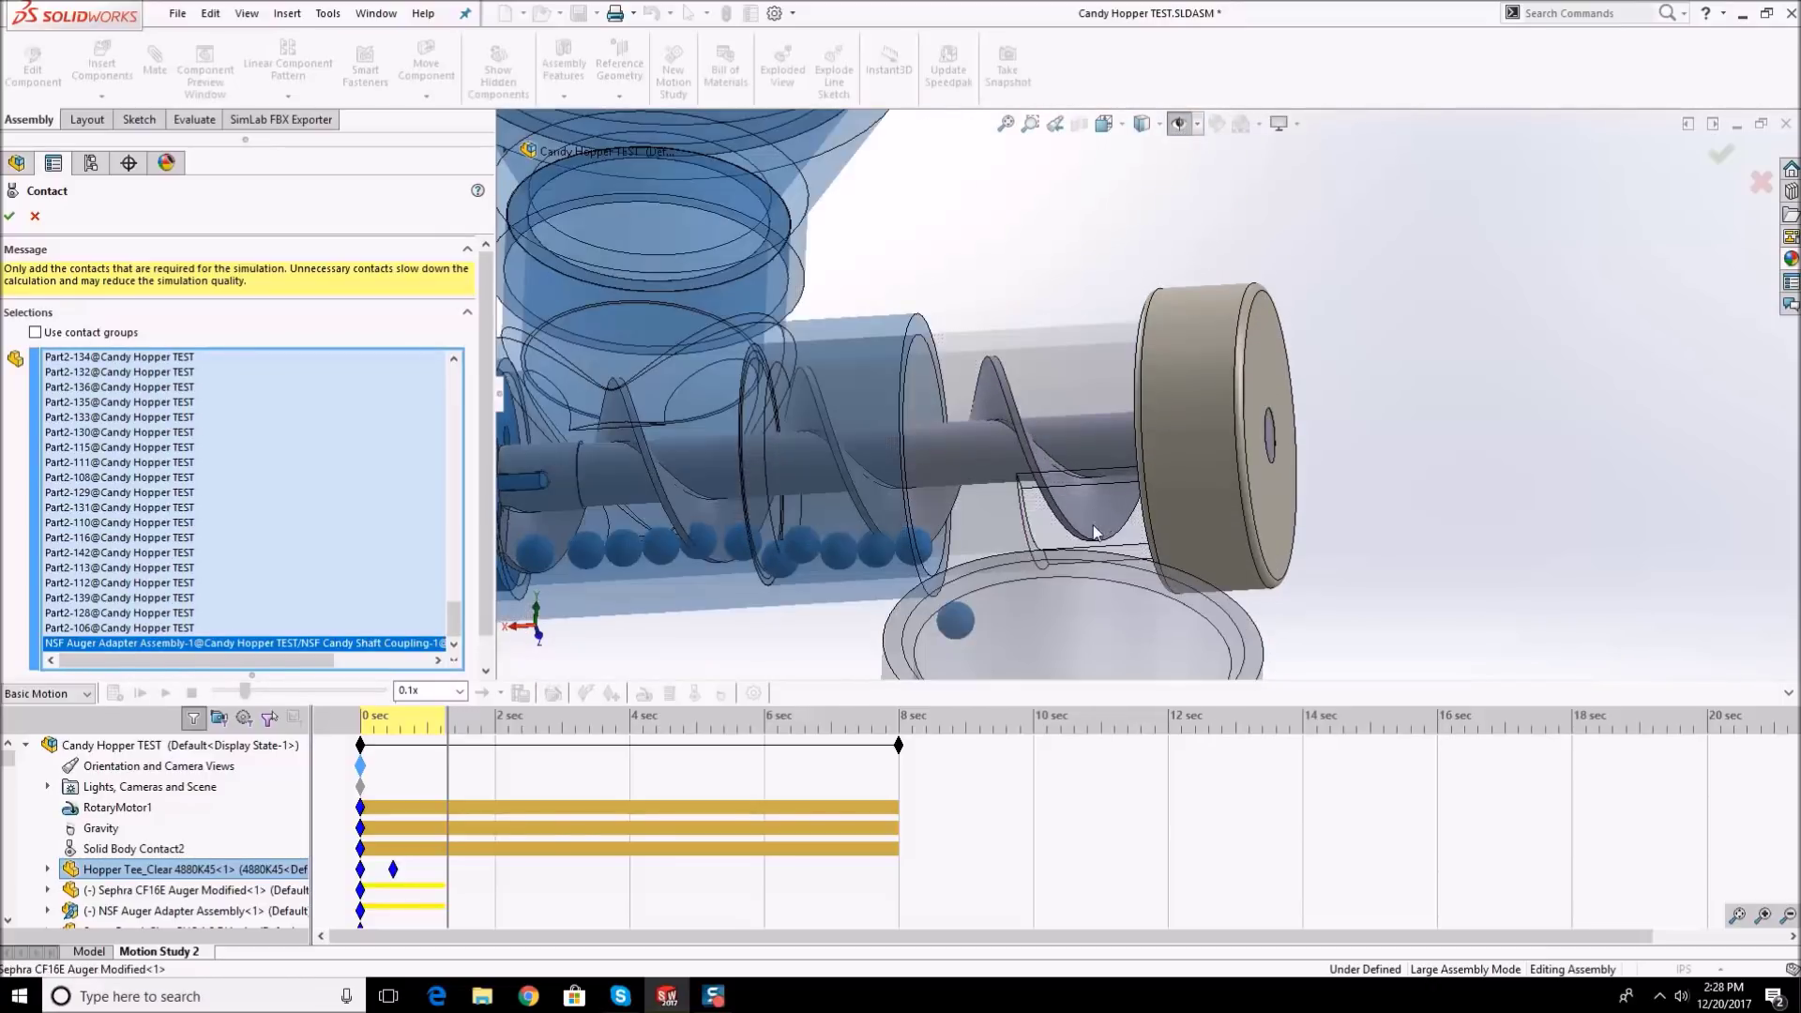
left_click(1095, 530)
left_click(1180, 480)
left_click(1091, 601)
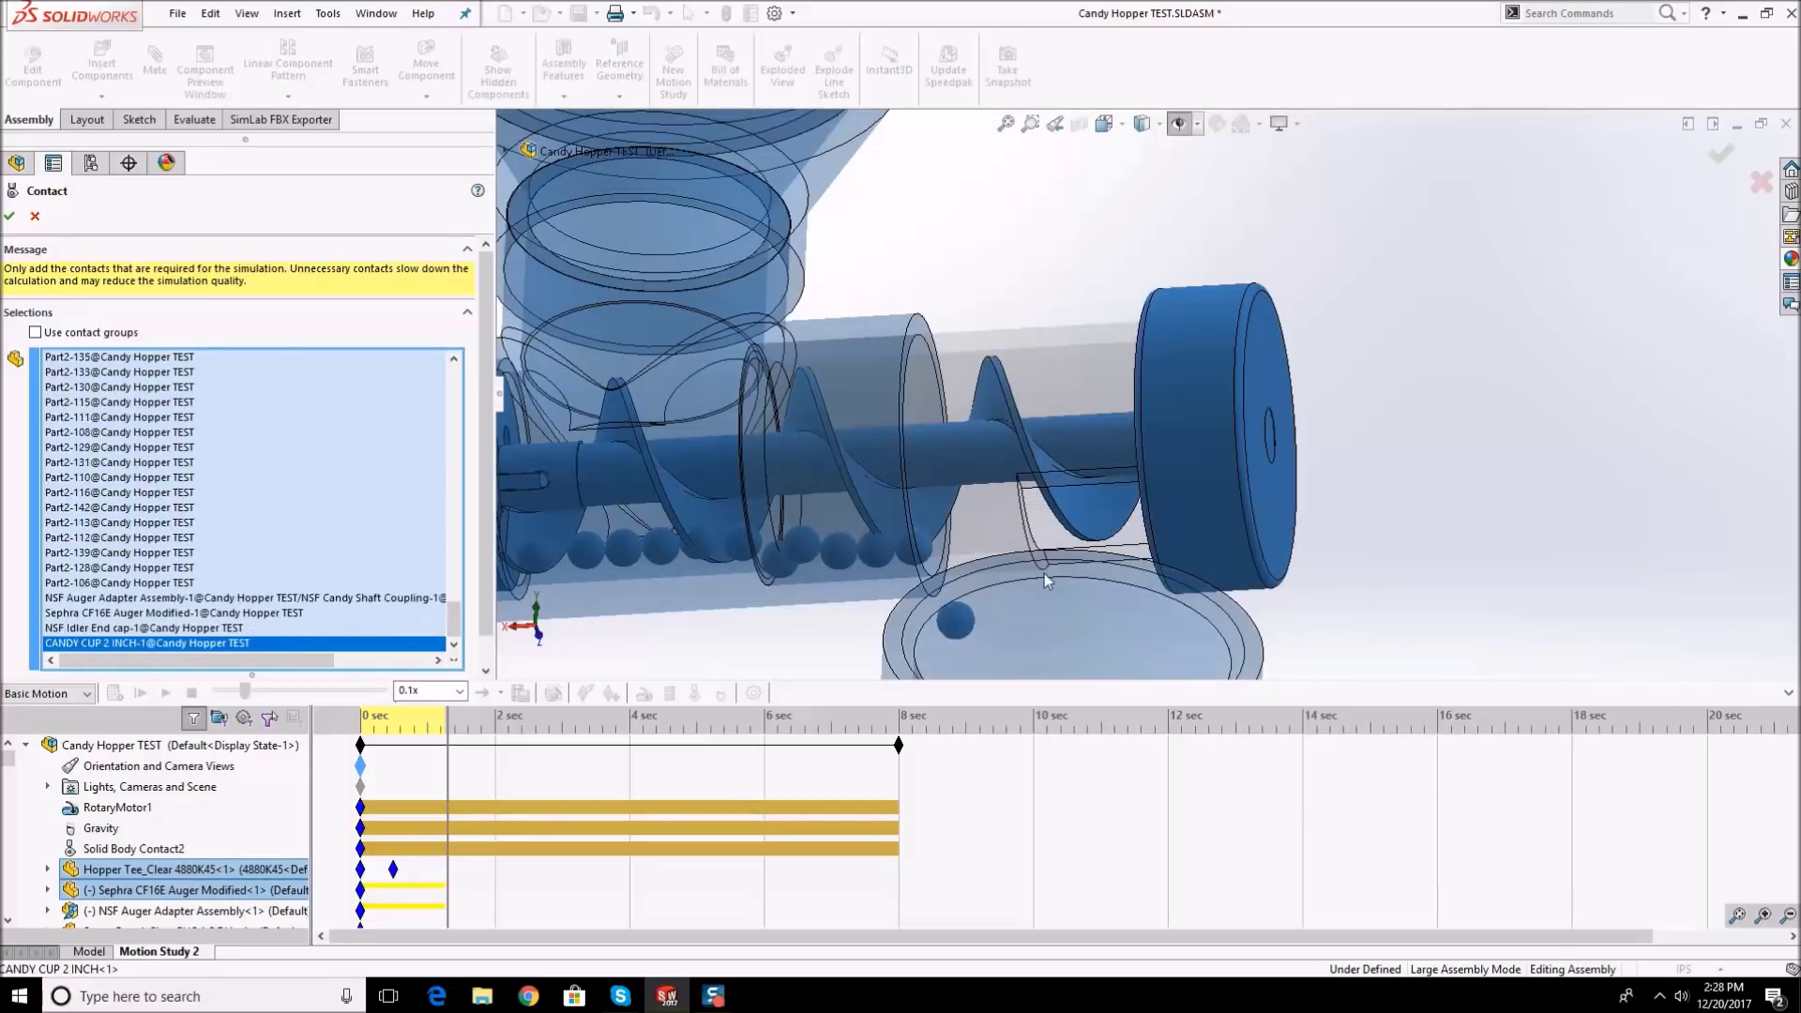
left_click(10, 217)
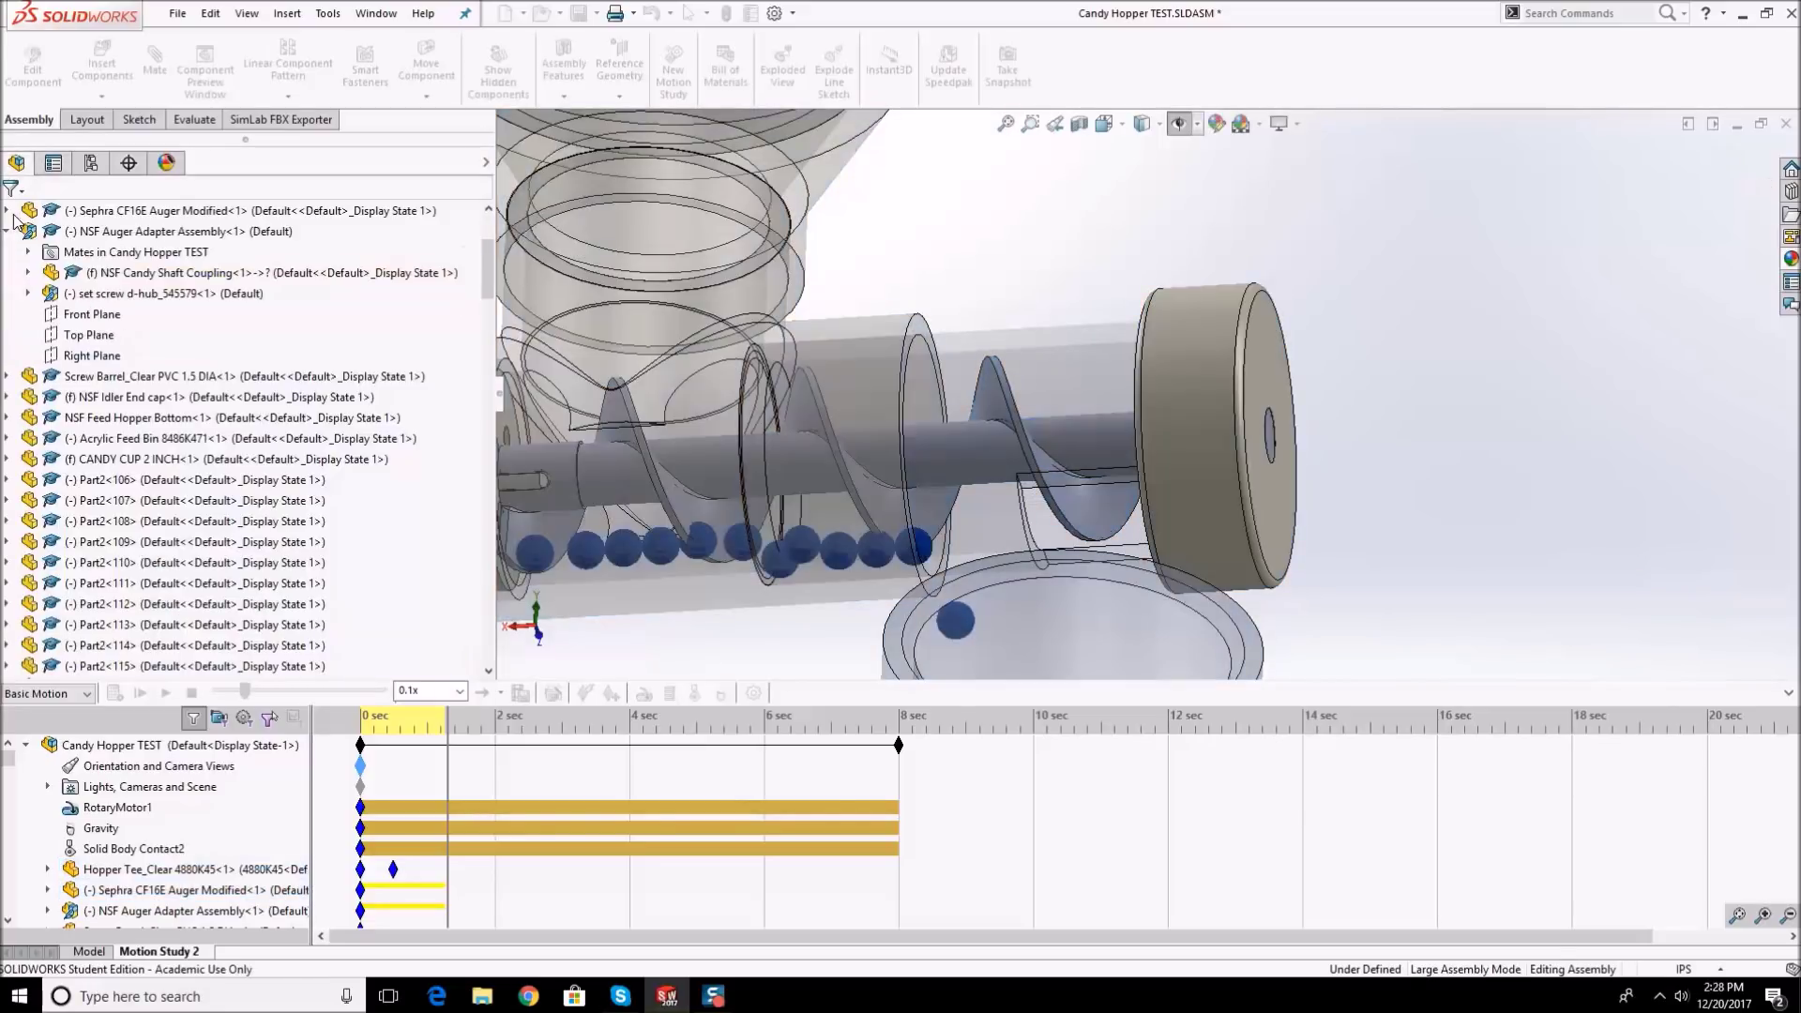
- Recalculate the first second of the motion study with the extended contact and return the time to 0 seconds
left_click(116, 692)
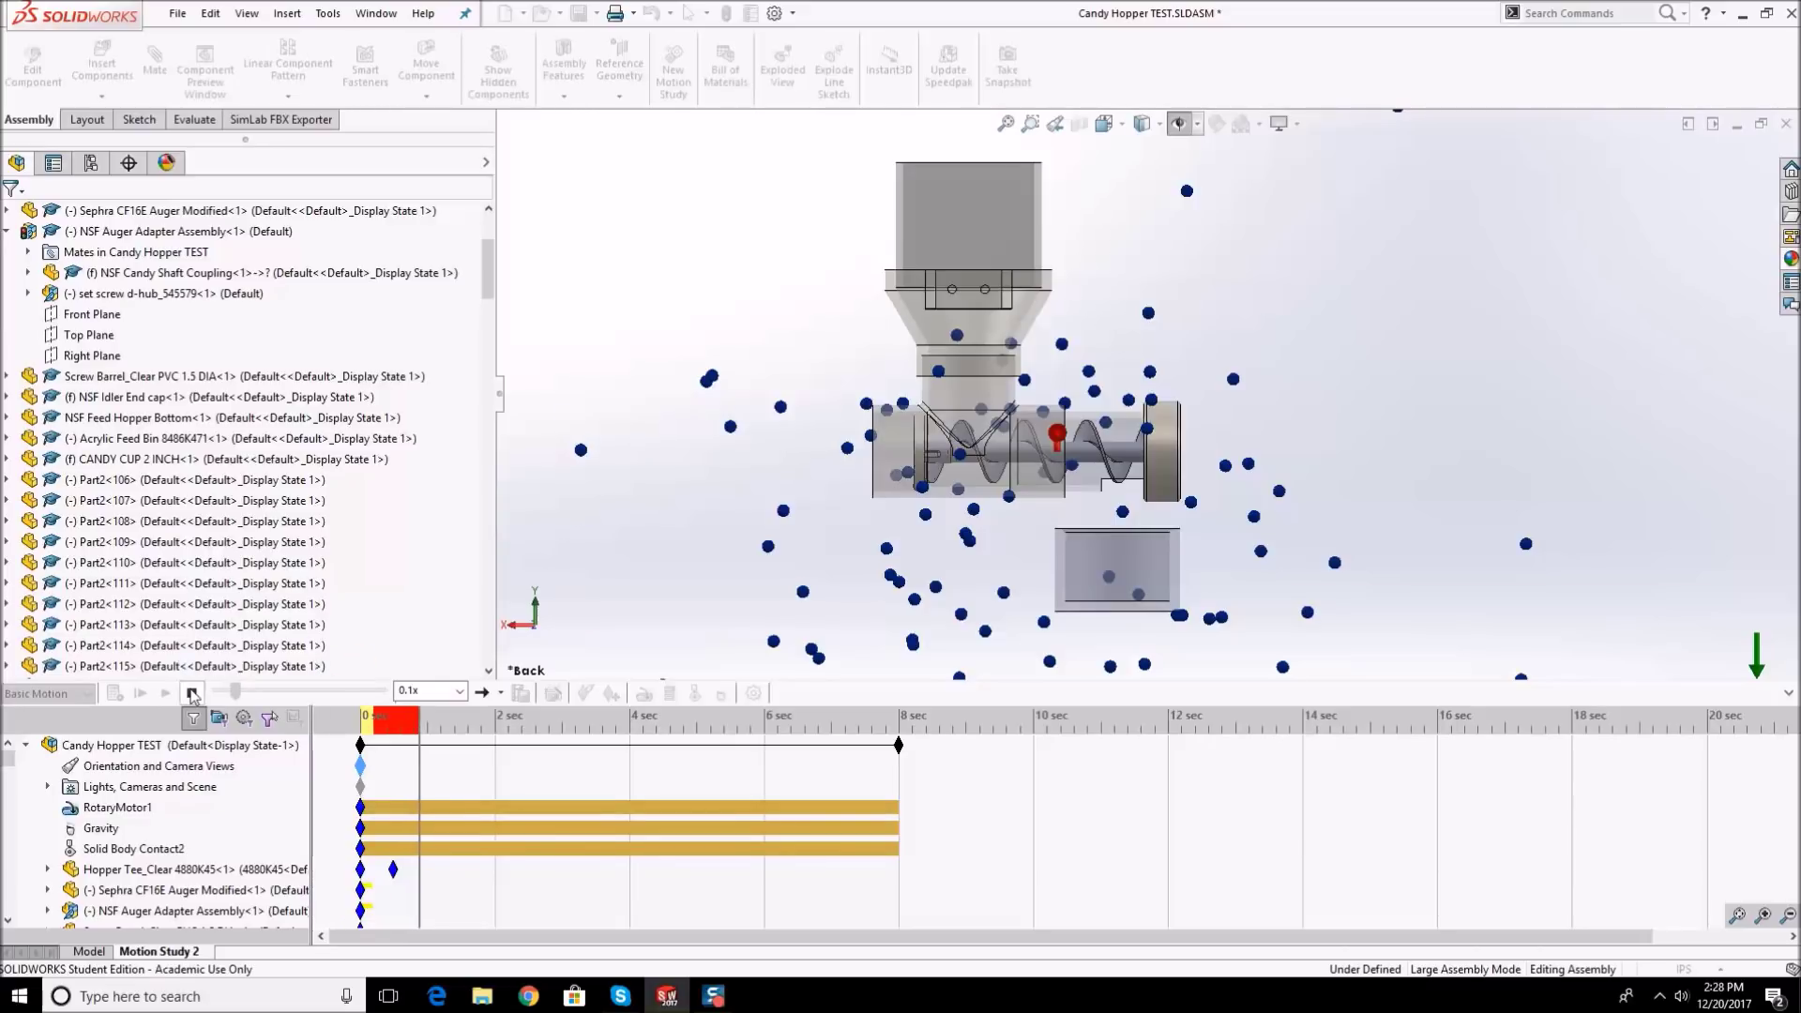
left_click(192, 695)
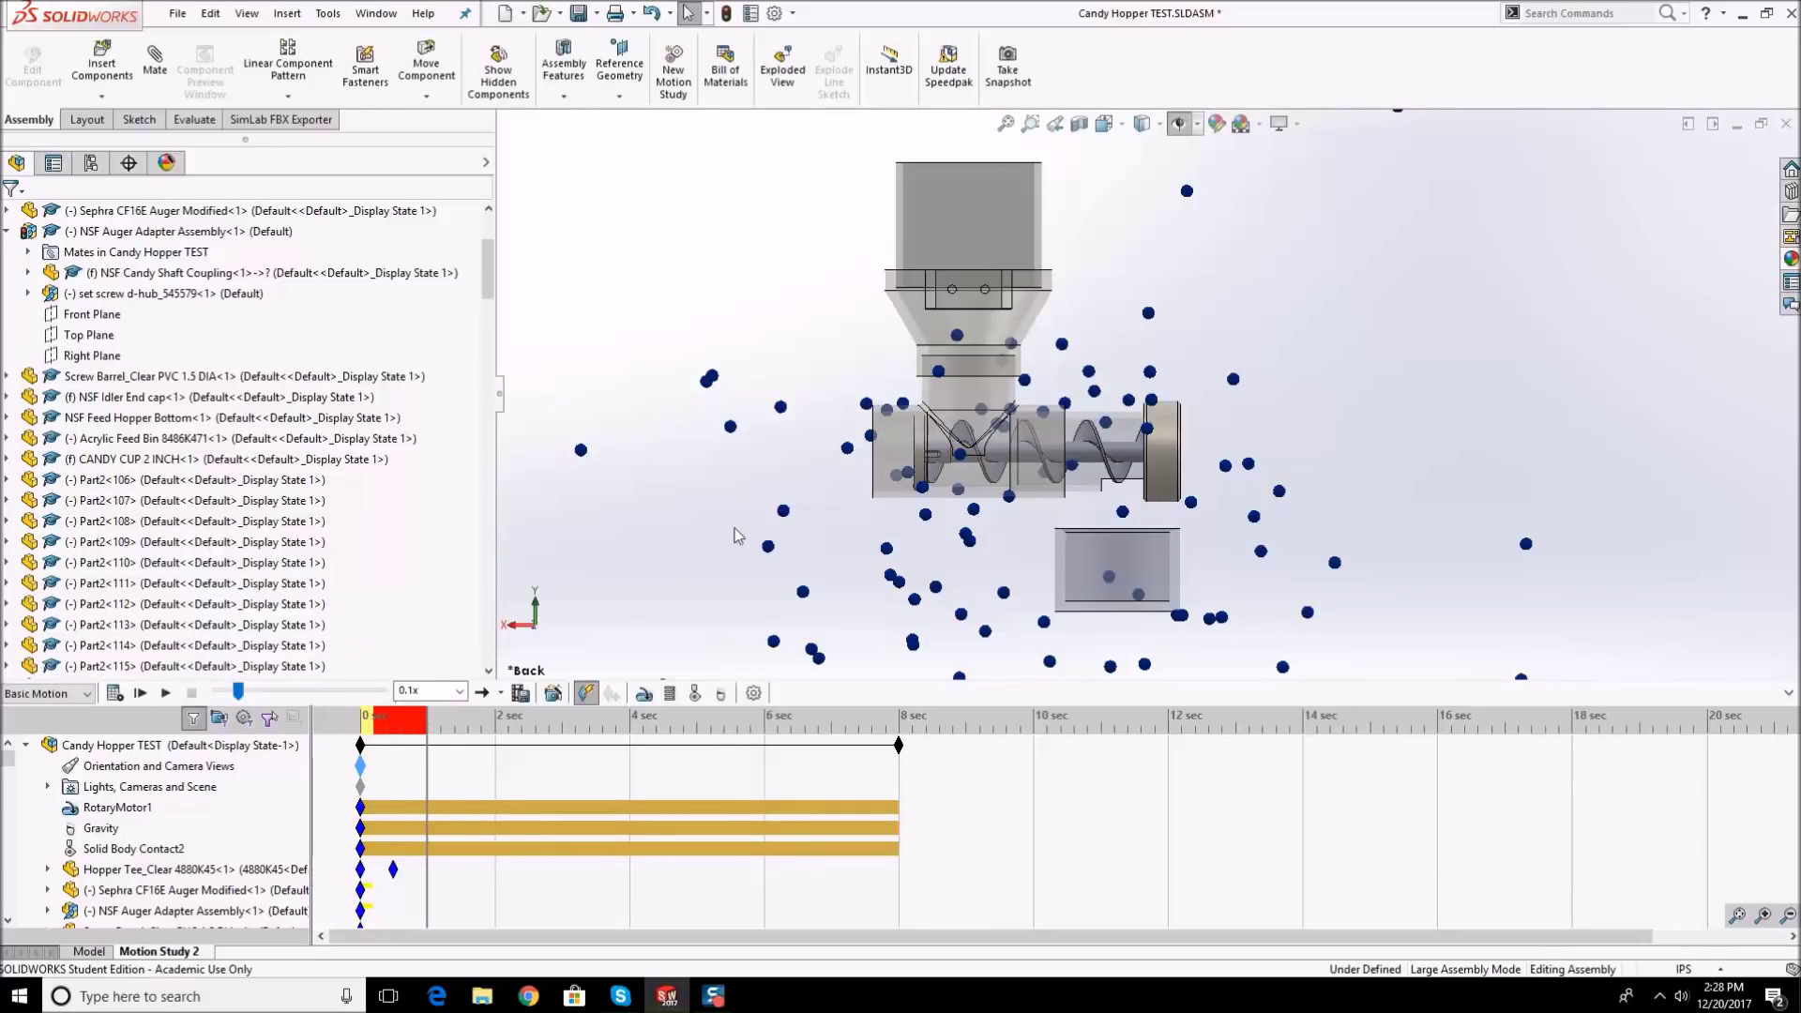
left_click_drag(235, 692, 216, 692)
- Review the component list of Solid Body Contact2 down to the added auger and cup parts, leaving the definition unchanged
scroll(1312, 352, "down", 3)
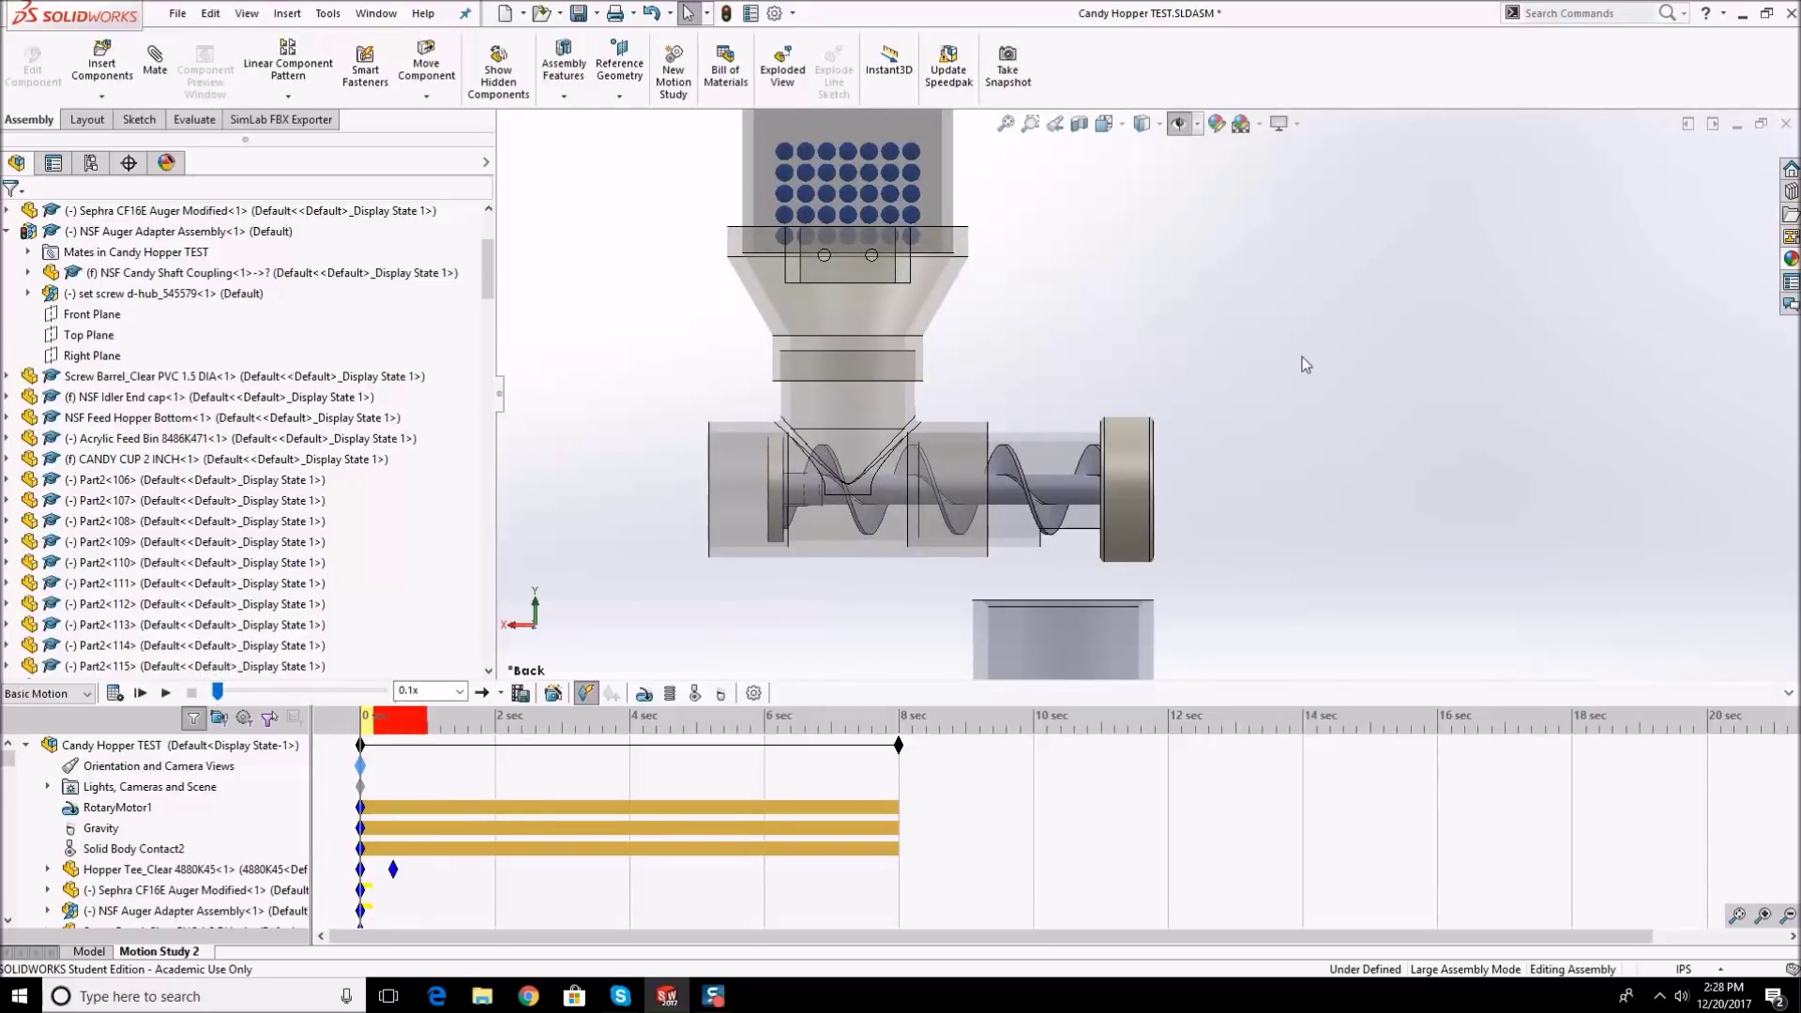
right_click(103, 849)
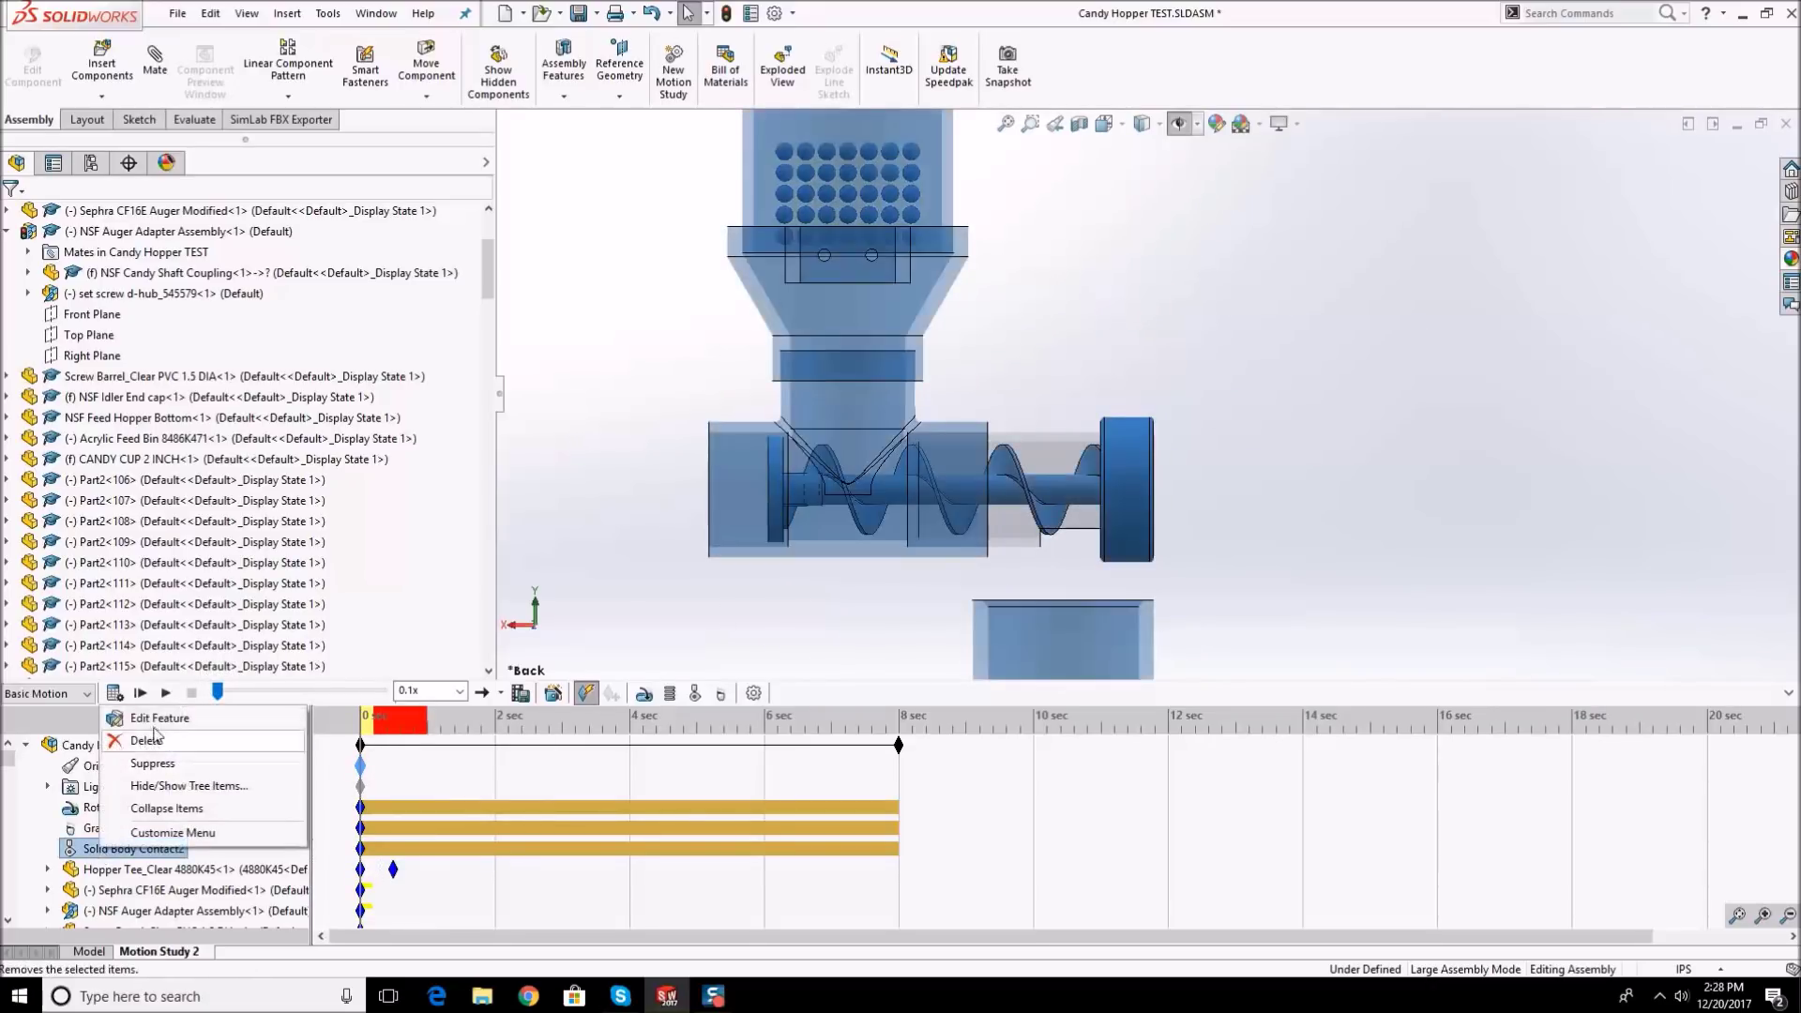
left_click(132, 729)
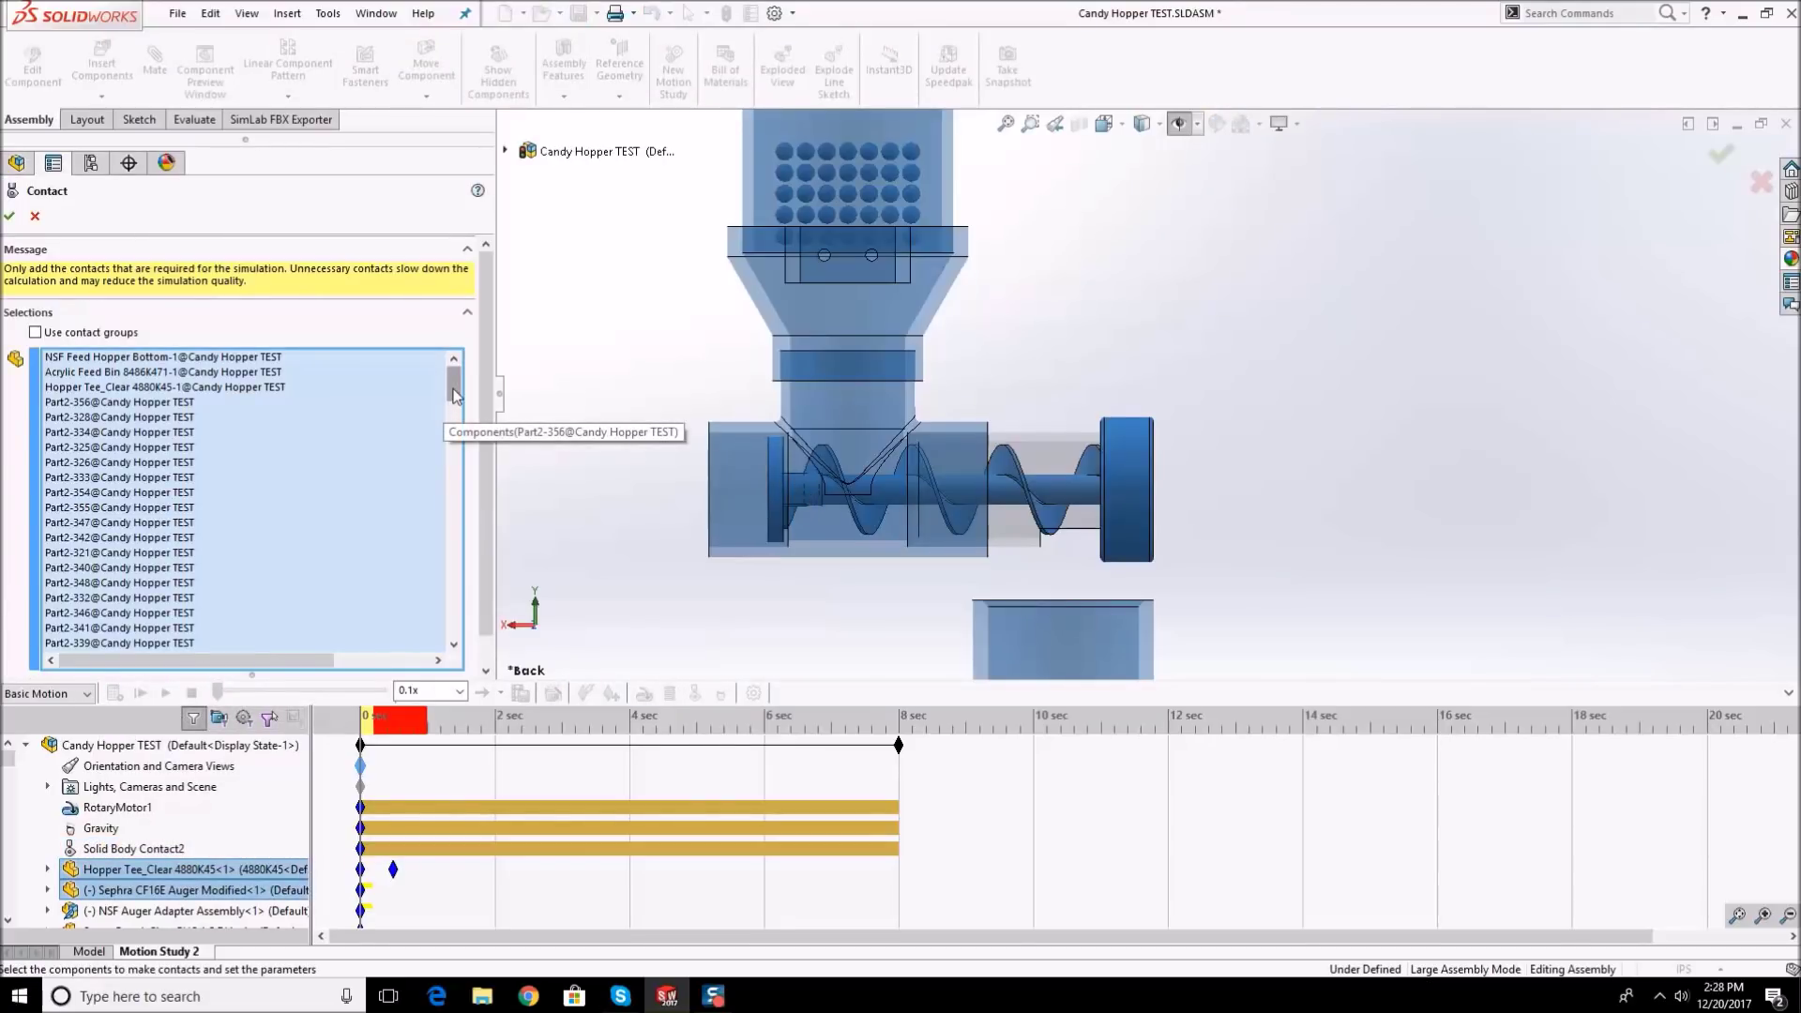
left_click_drag(454, 394, 454, 620)
left_click(160, 599)
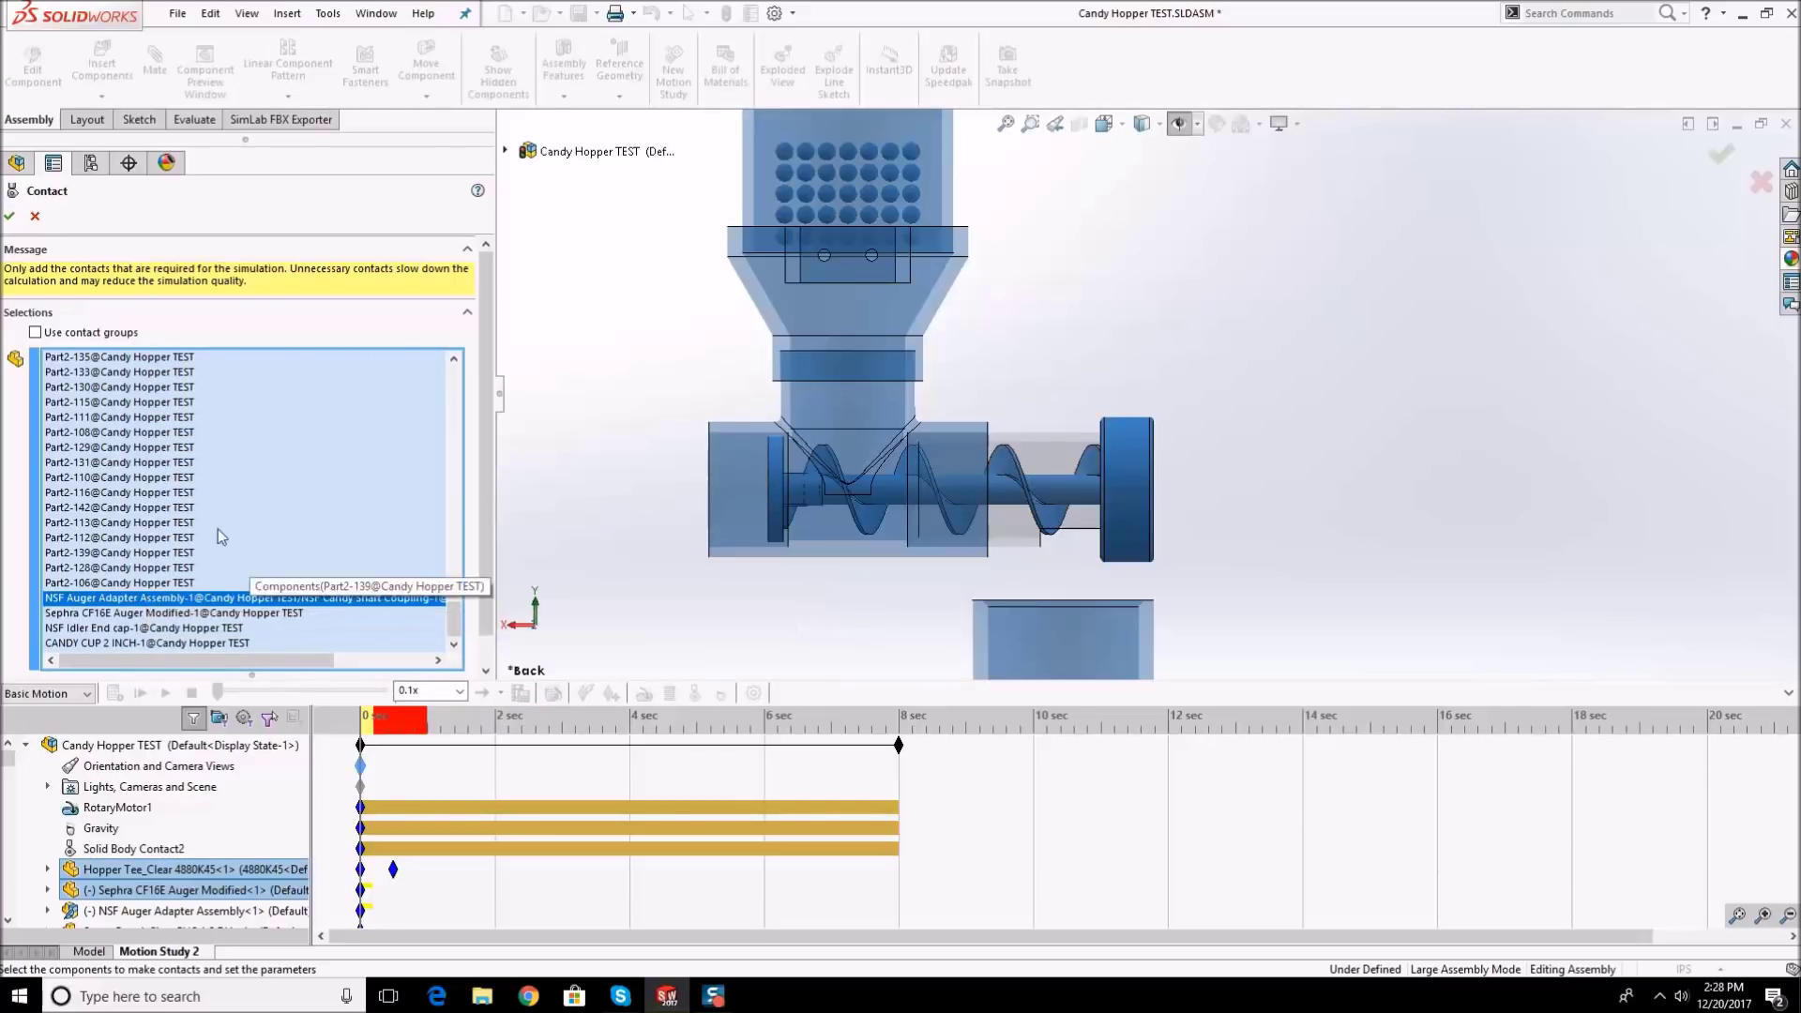
left_click(34, 216)
- Delete Solid Body Contact2 from the motion study
right_click(134, 854)
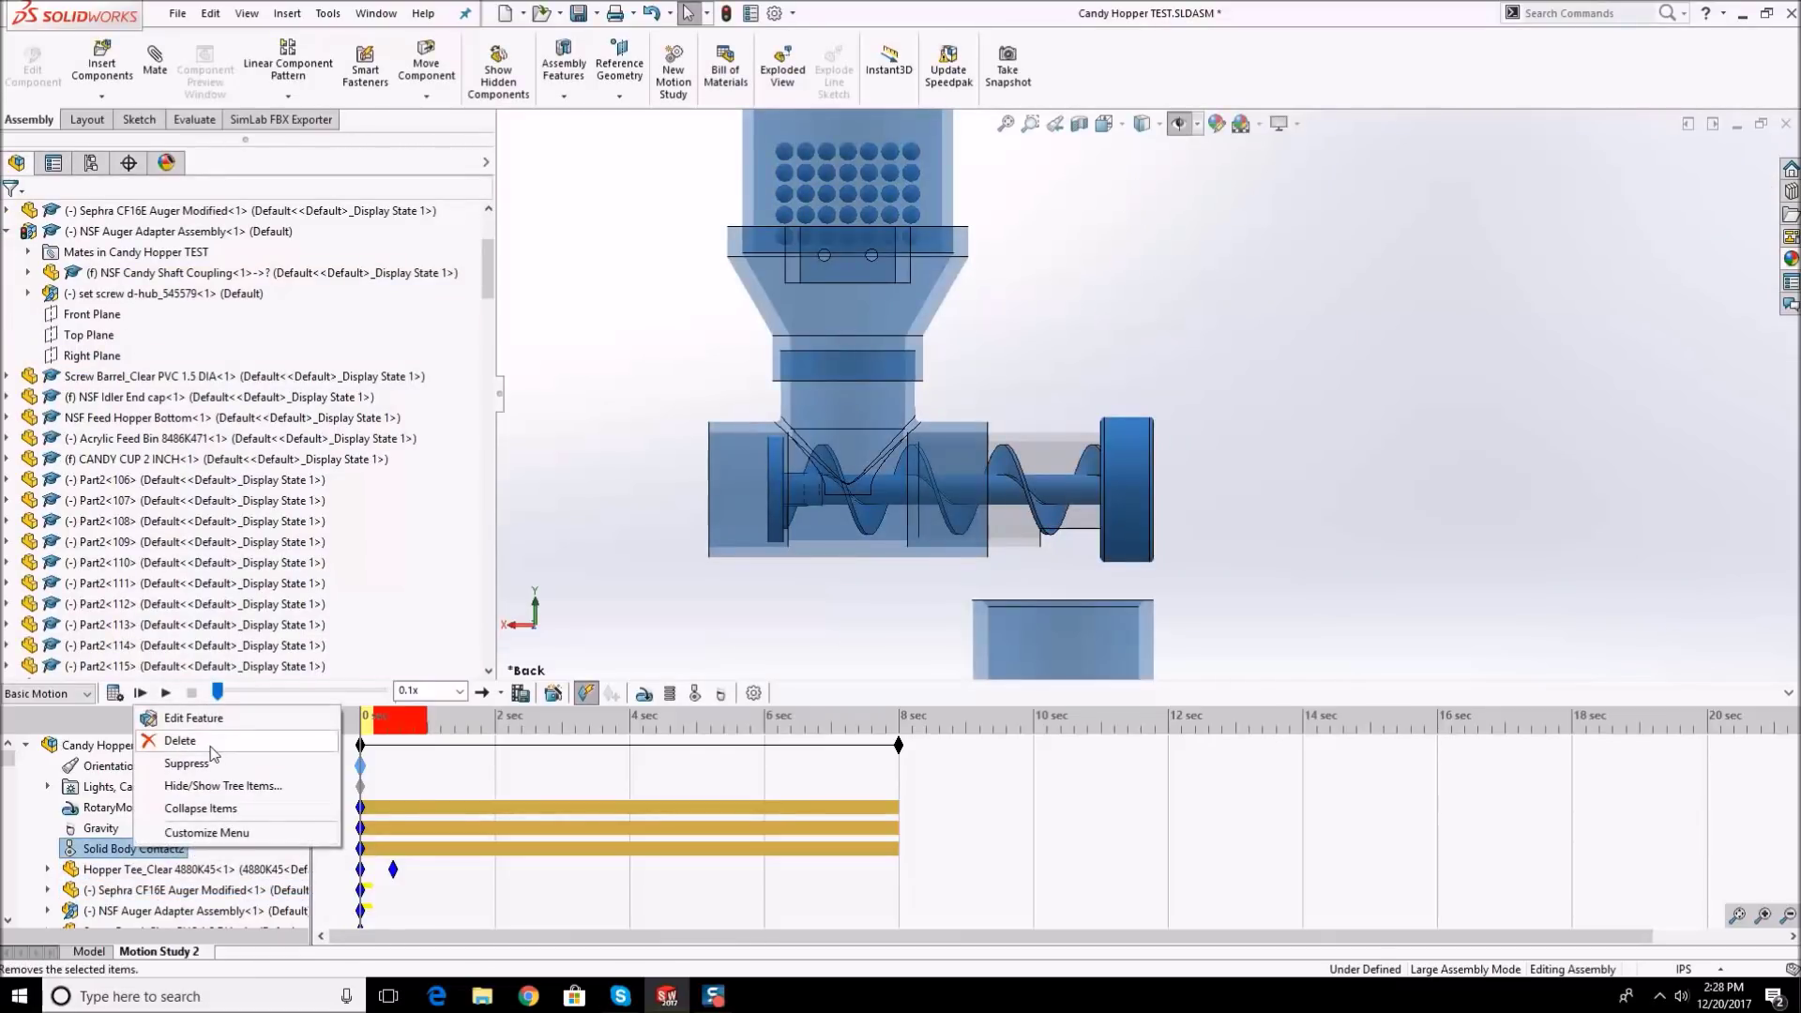
key("Escape")
key("Delete")
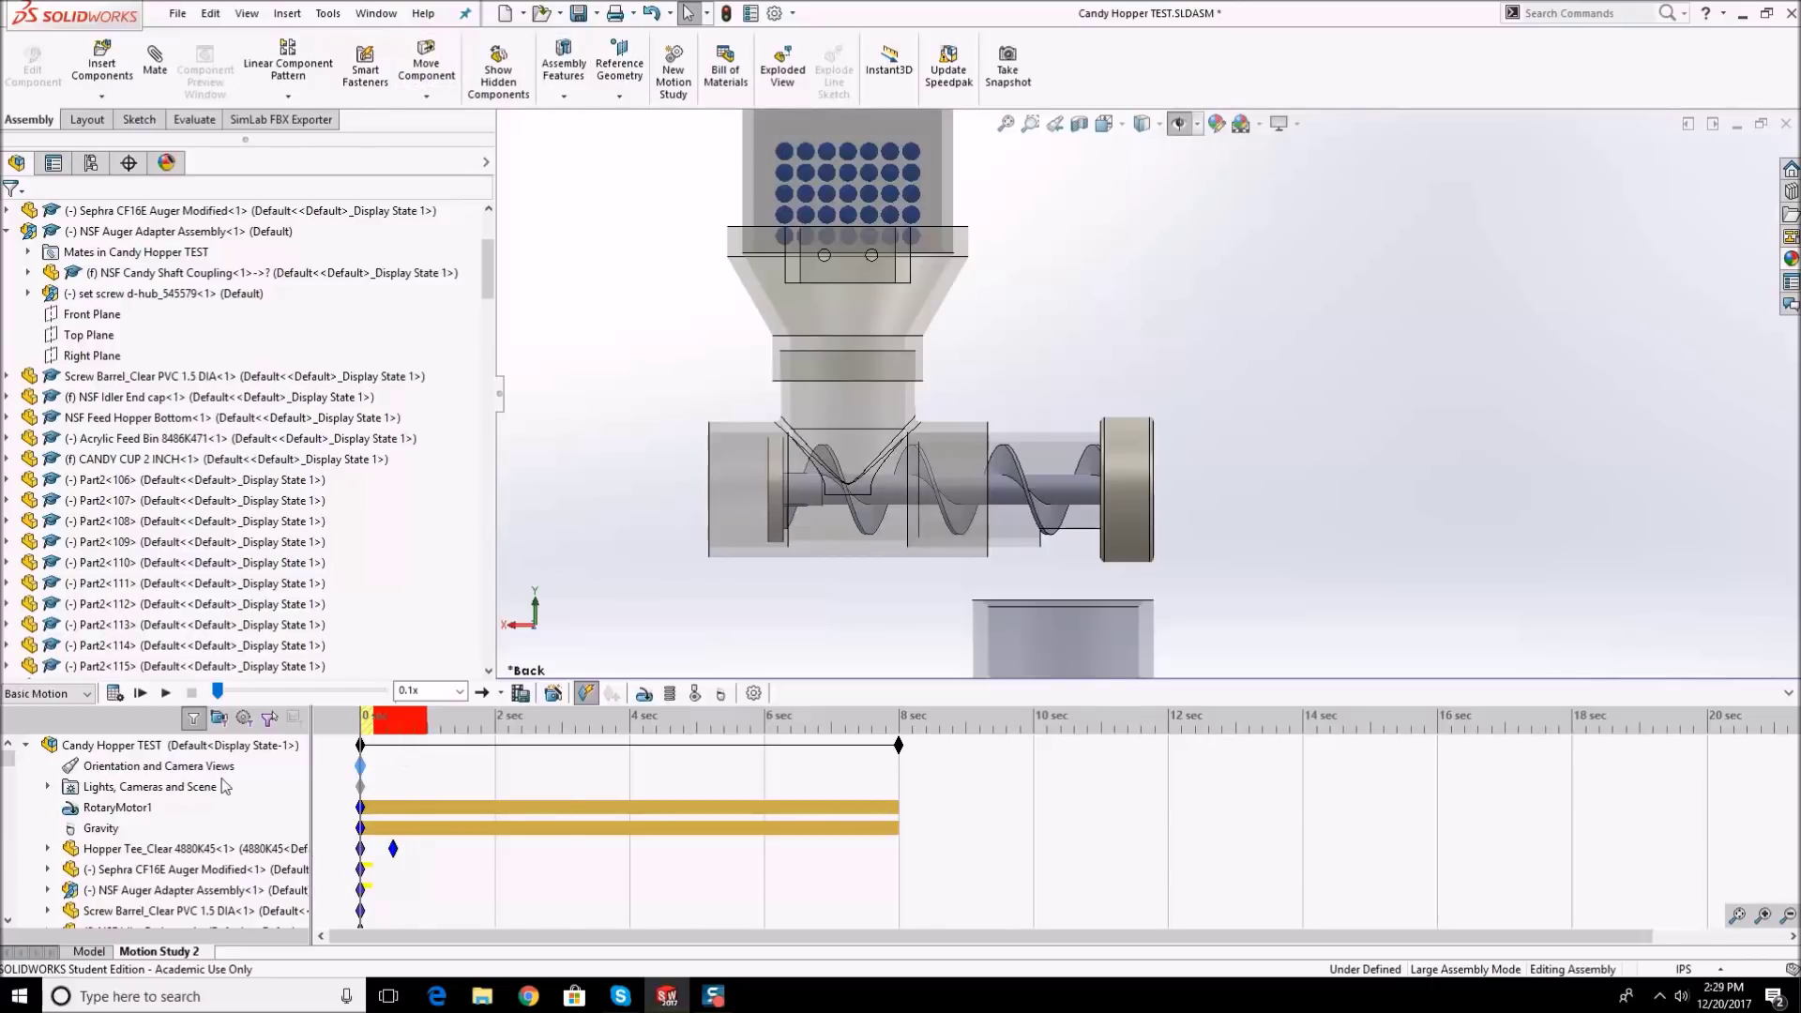
- Start a new solid body contact and select the NSF Feed Hopper Bottom, Hopper Tee_Clear and Acrylic Feed Bin
left_click(691, 696)
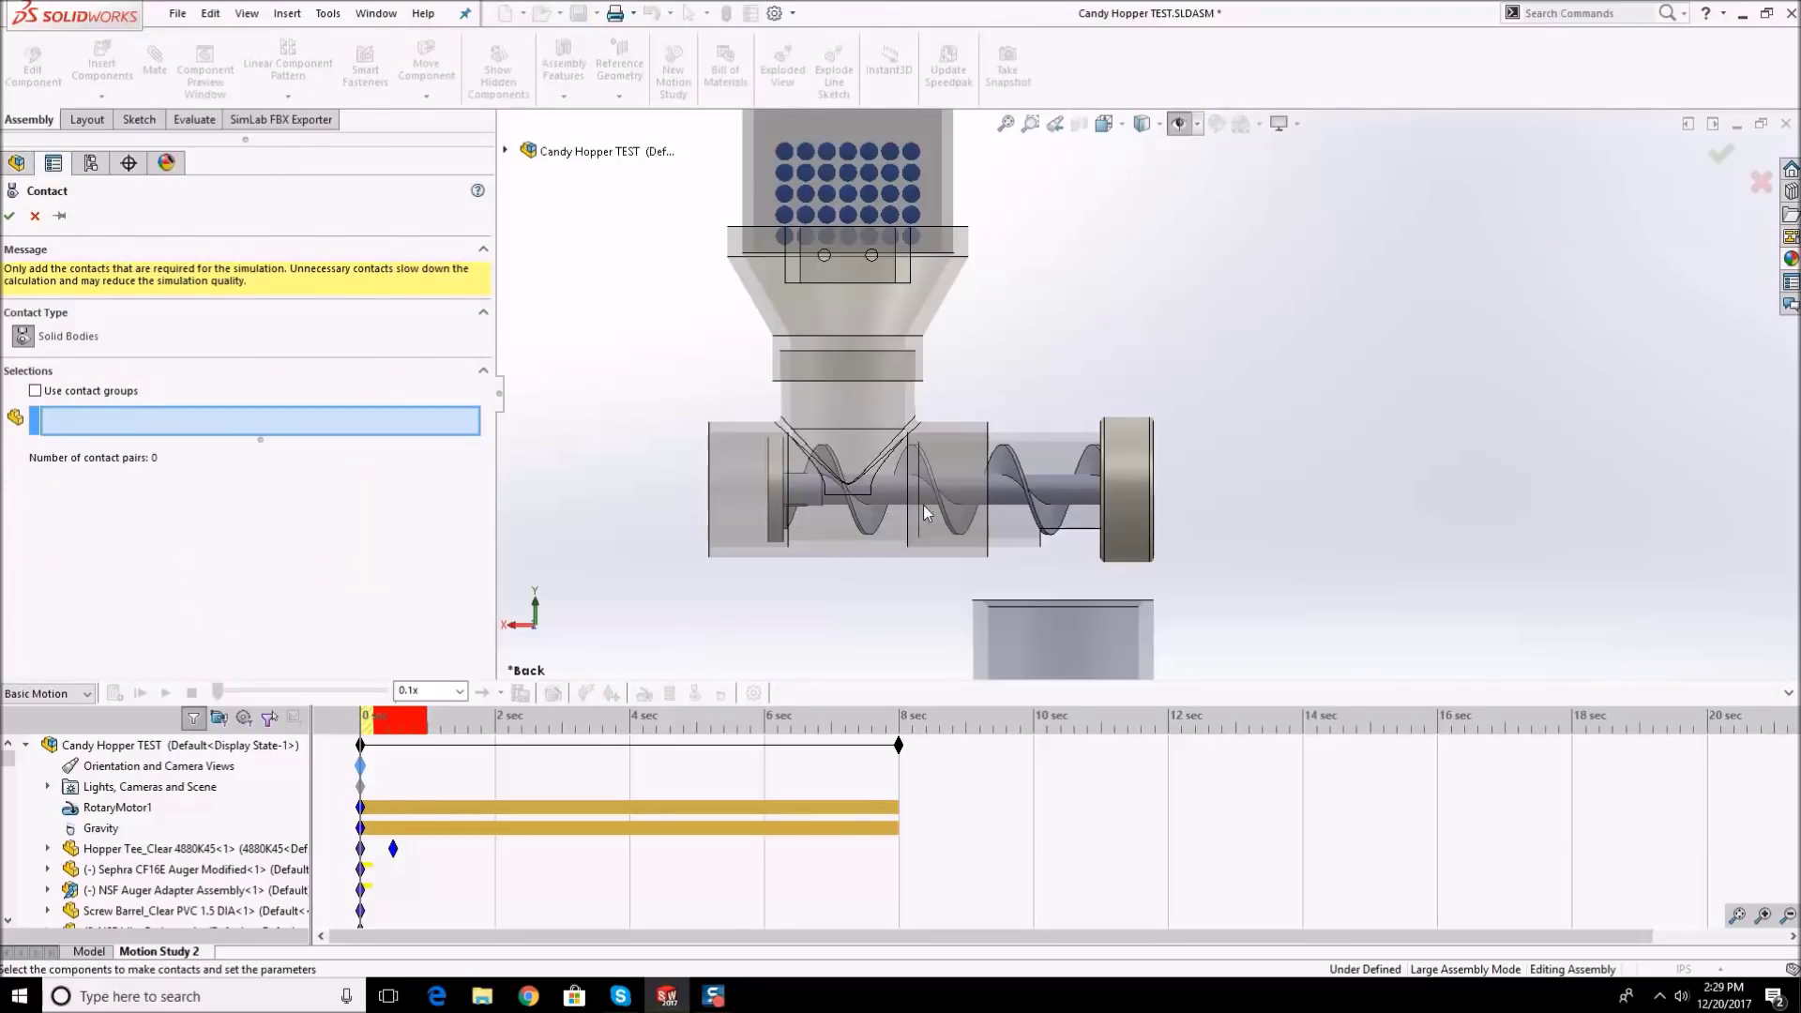
scroll(863, 484, "up", 2)
left_click(976, 308)
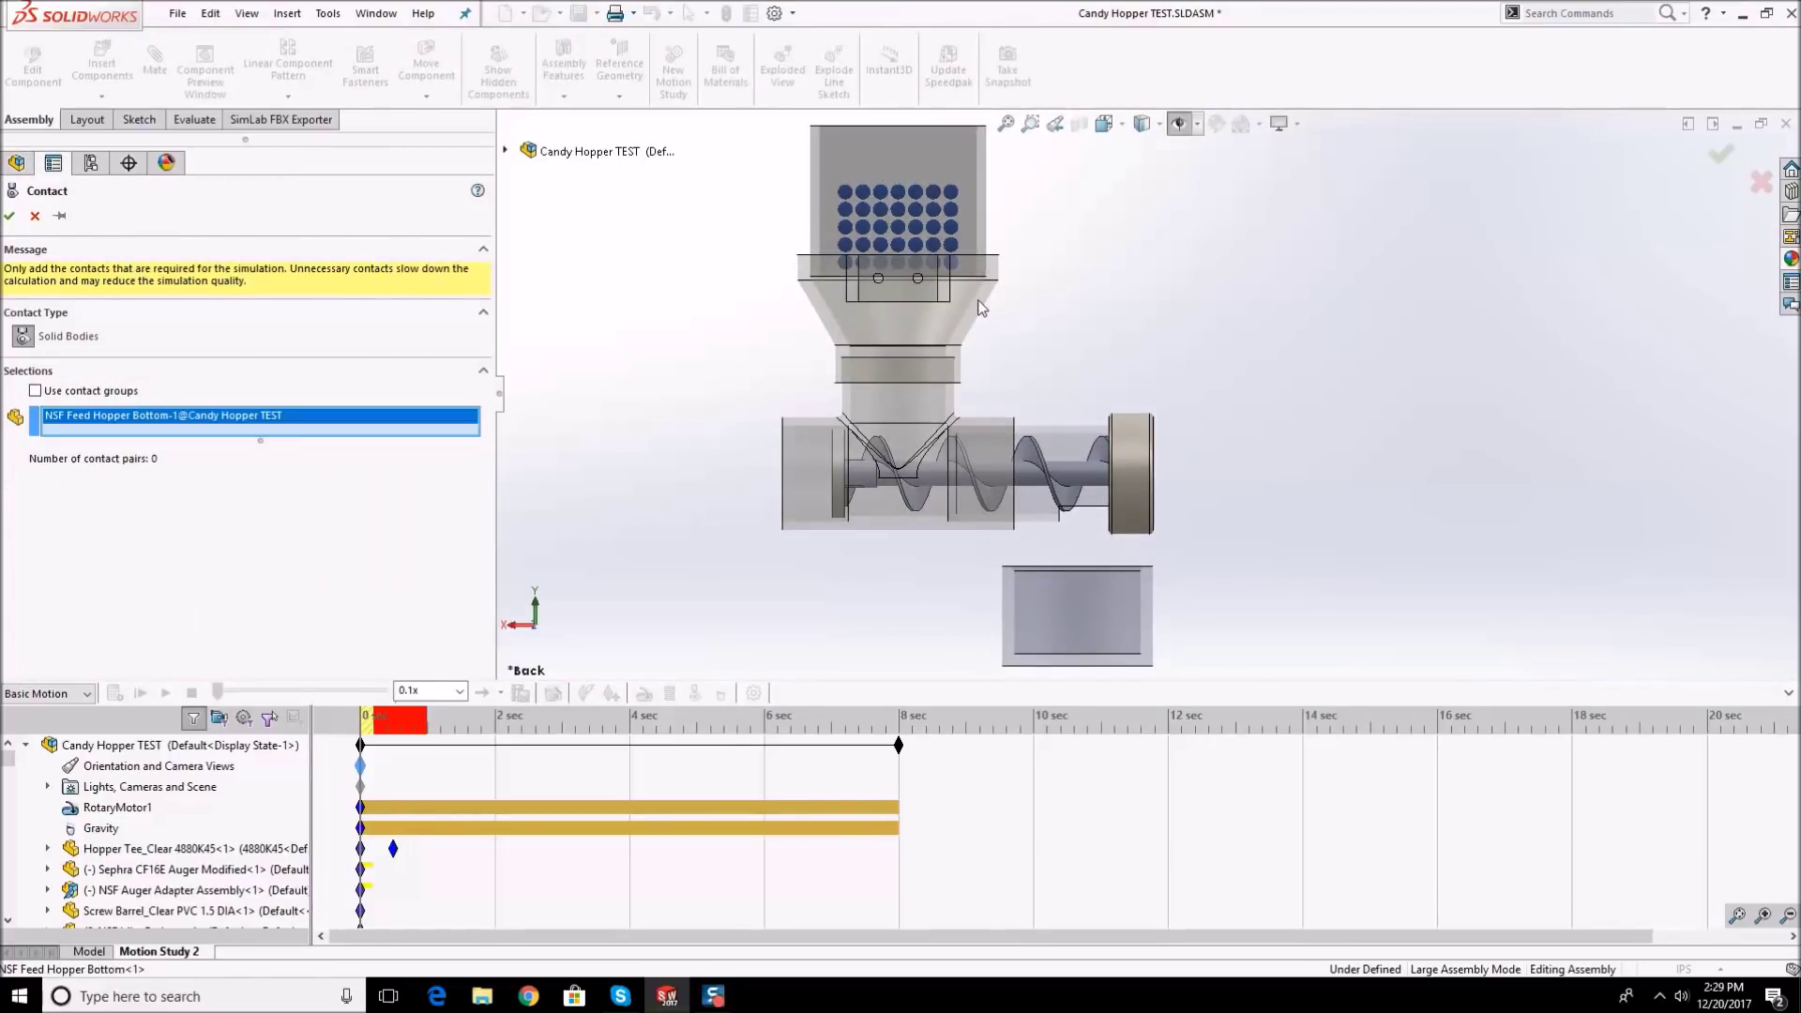
left_click(950, 398)
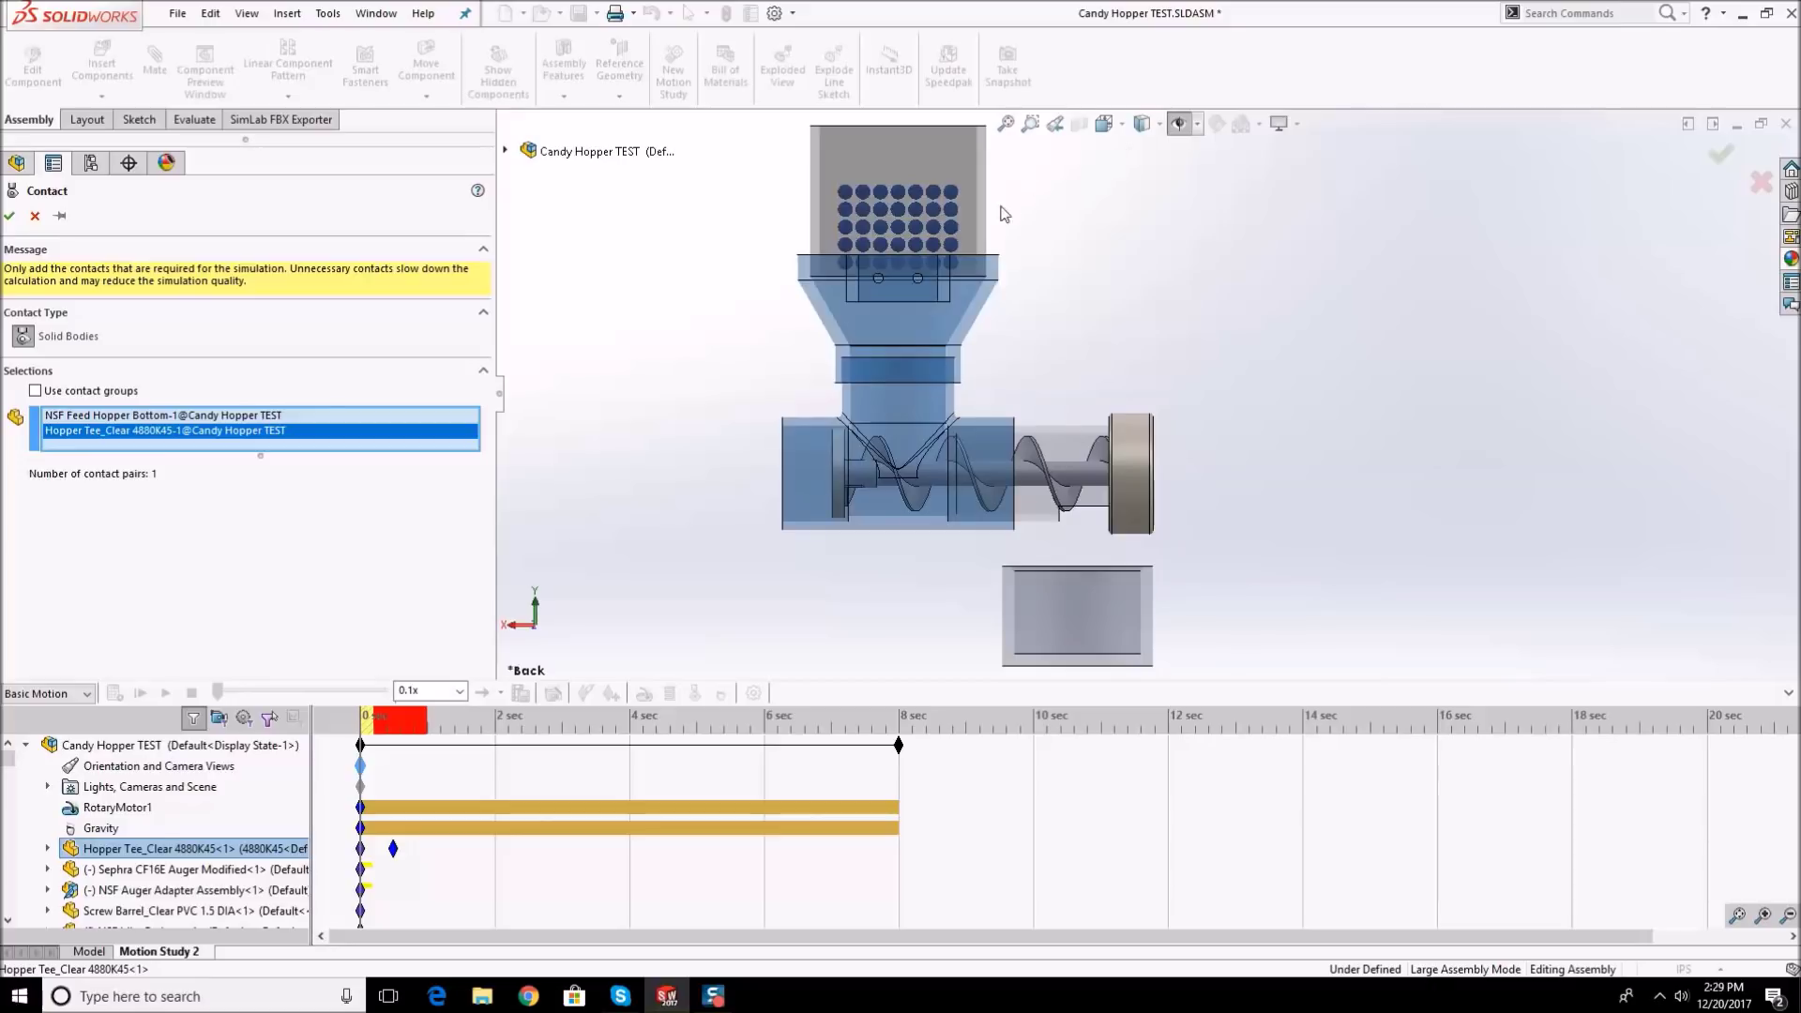
left_click(985, 239)
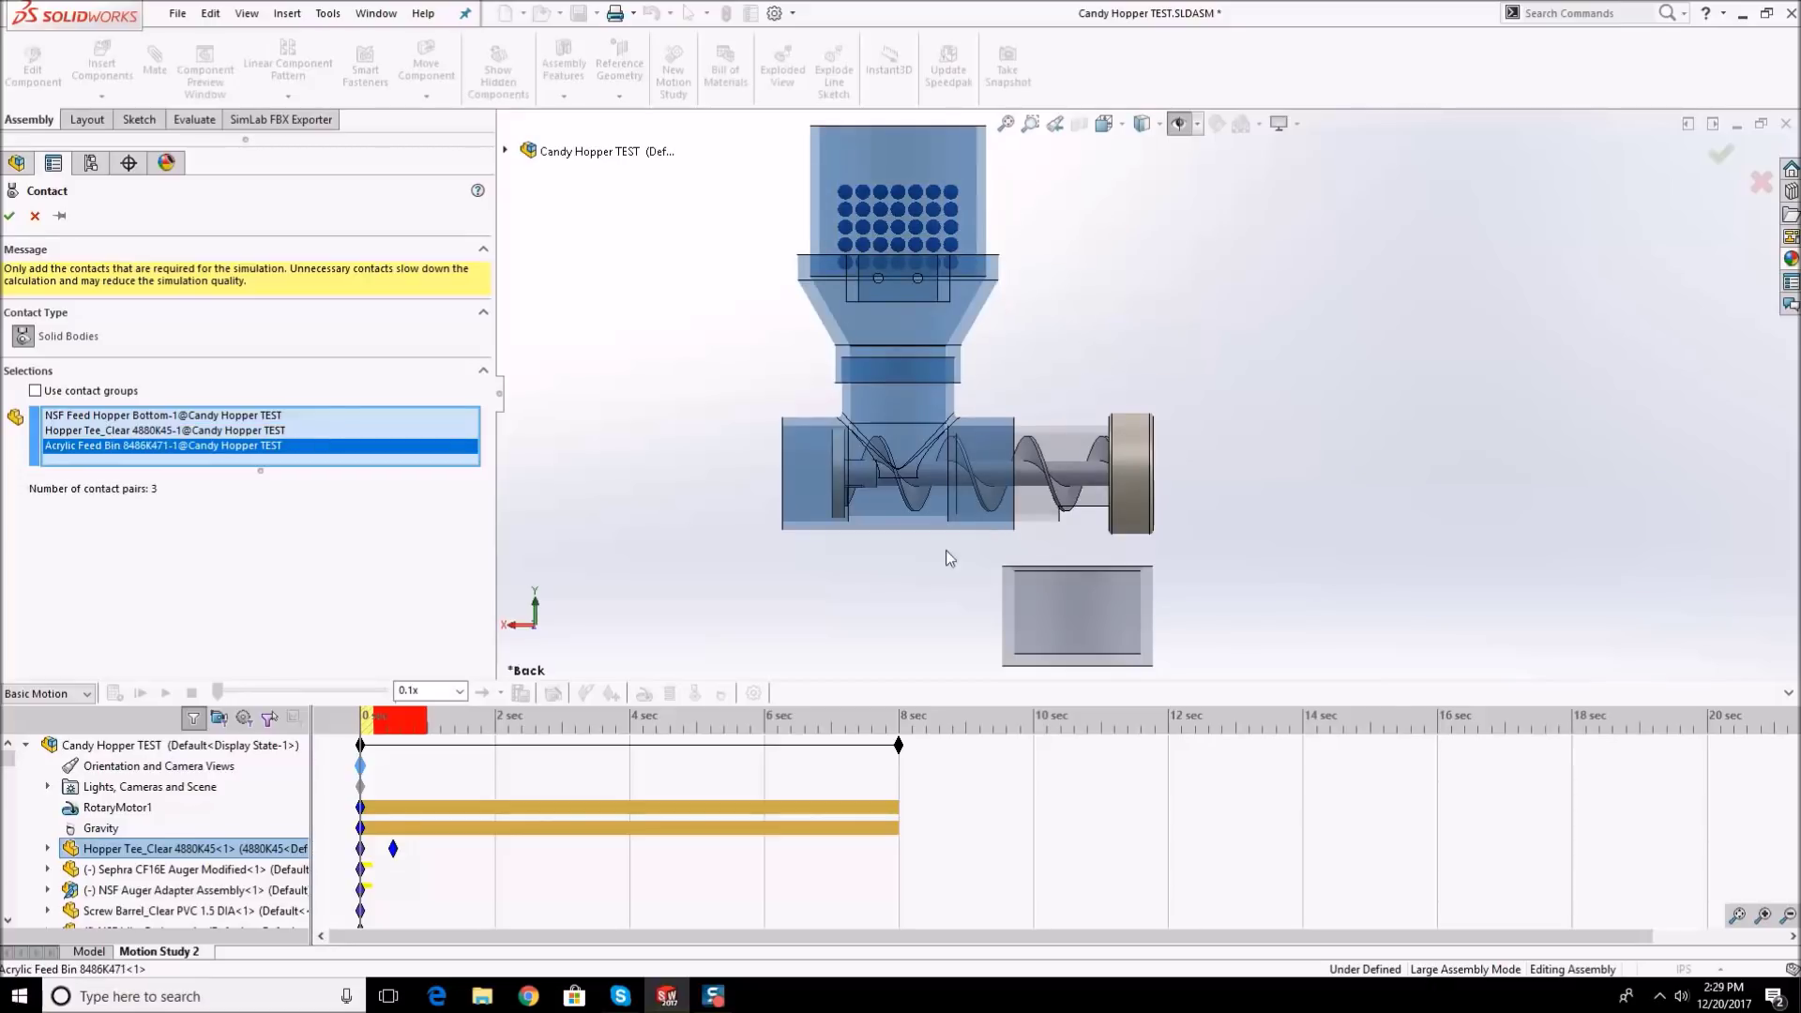
- Add the NSF Candy Shaft Coupling, NSF Idler End cap, CANDY CUP 2 INCH, Sephra auger and Screw Barrel to the contact selection
scroll(1003, 531, "up", 1)
middle_click_drag(1003, 531, 1117, 525)
left_click(918, 471)
middle_click_drag(1015, 483, 868, 477)
scroll(1141, 481, "down", 3)
left_click(1124, 449)
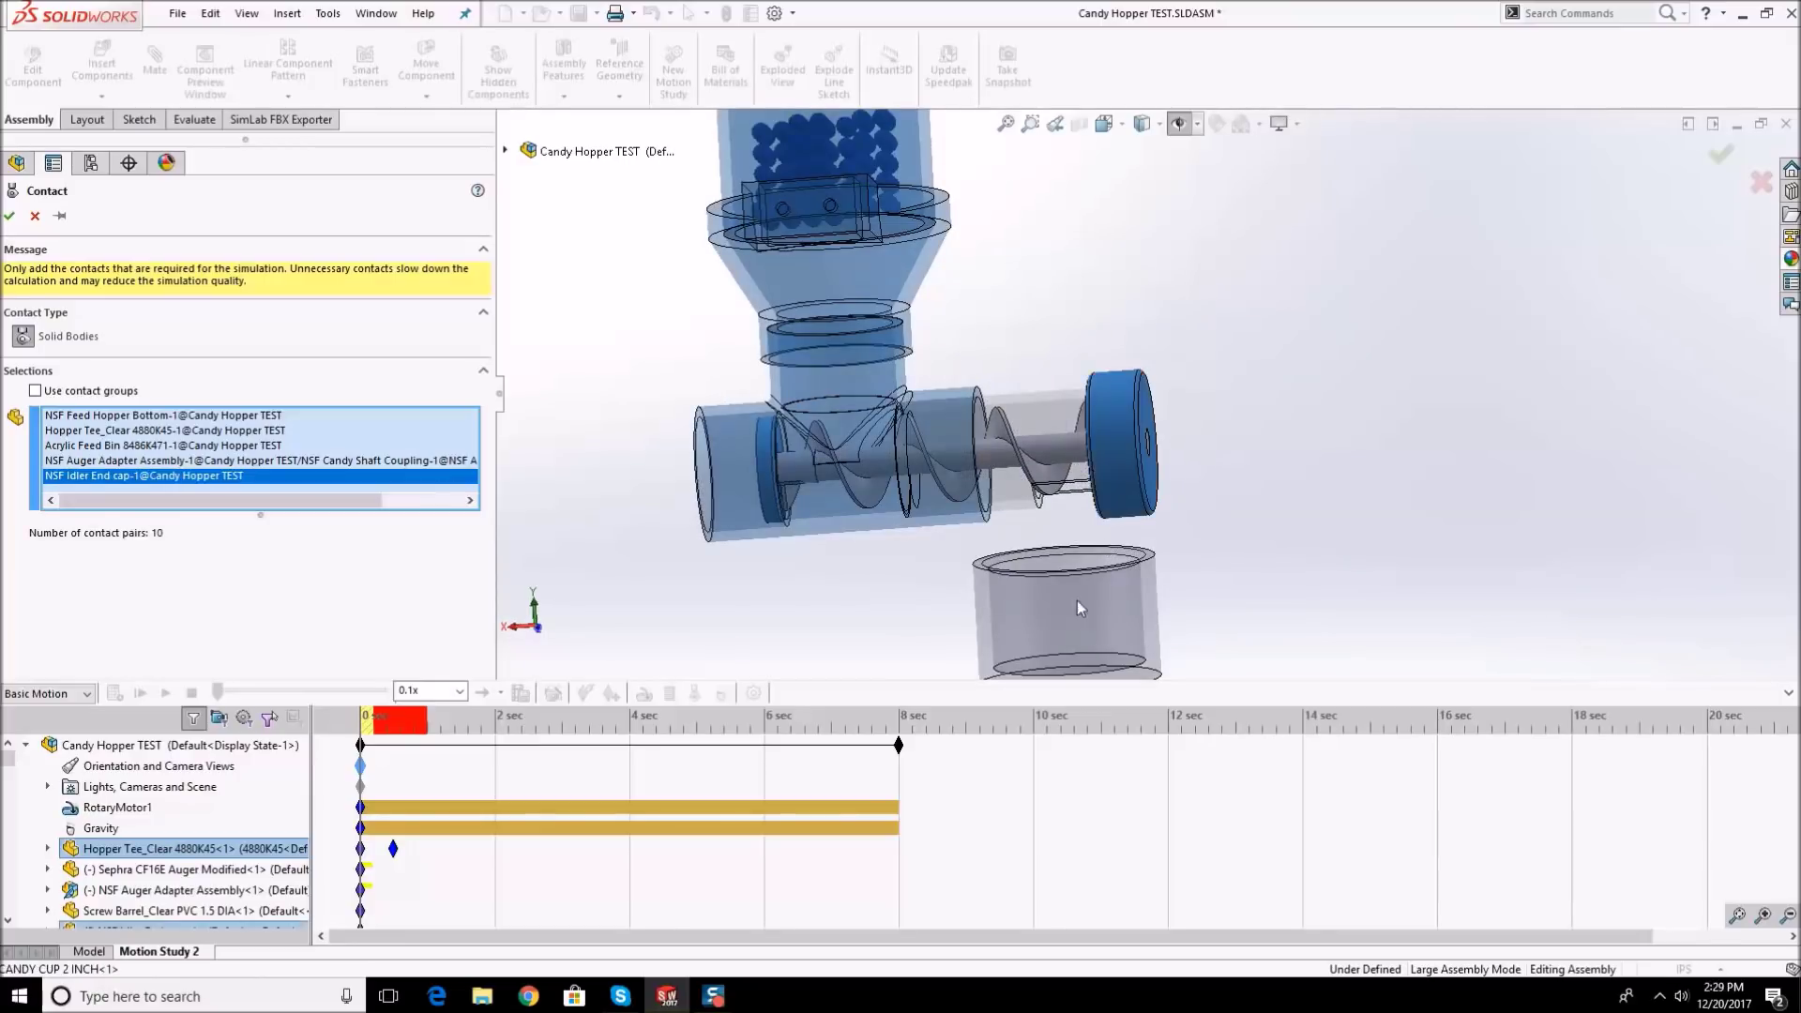
left_click(1091, 623)
scroll(1036, 500, "down", 2)
left_click(1060, 496)
left_click(1056, 392)
- Add all the candy spheres in the feed bin to the selection and create the solid body contact
scroll(1055, 383, "up", 5)
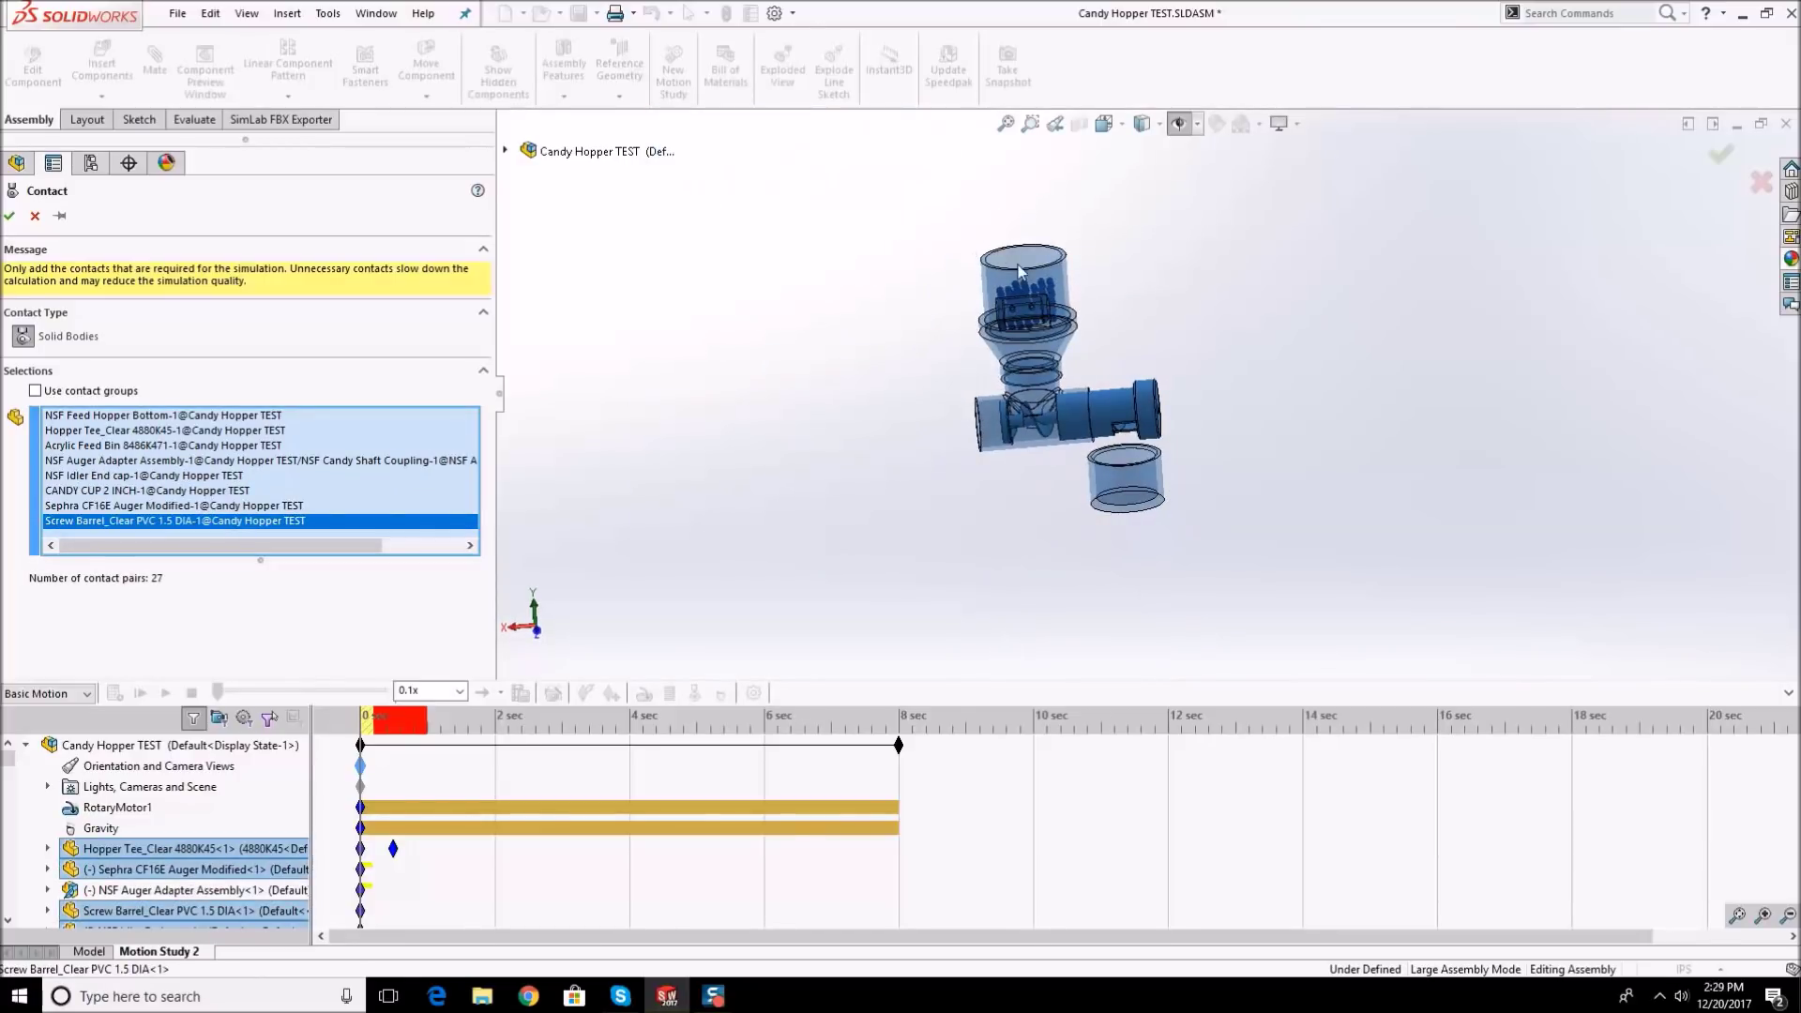
scroll(983, 291, "down", 3)
scroll(980, 289, "down", 2)
left_click_drag(922, 281, 1415, 506)
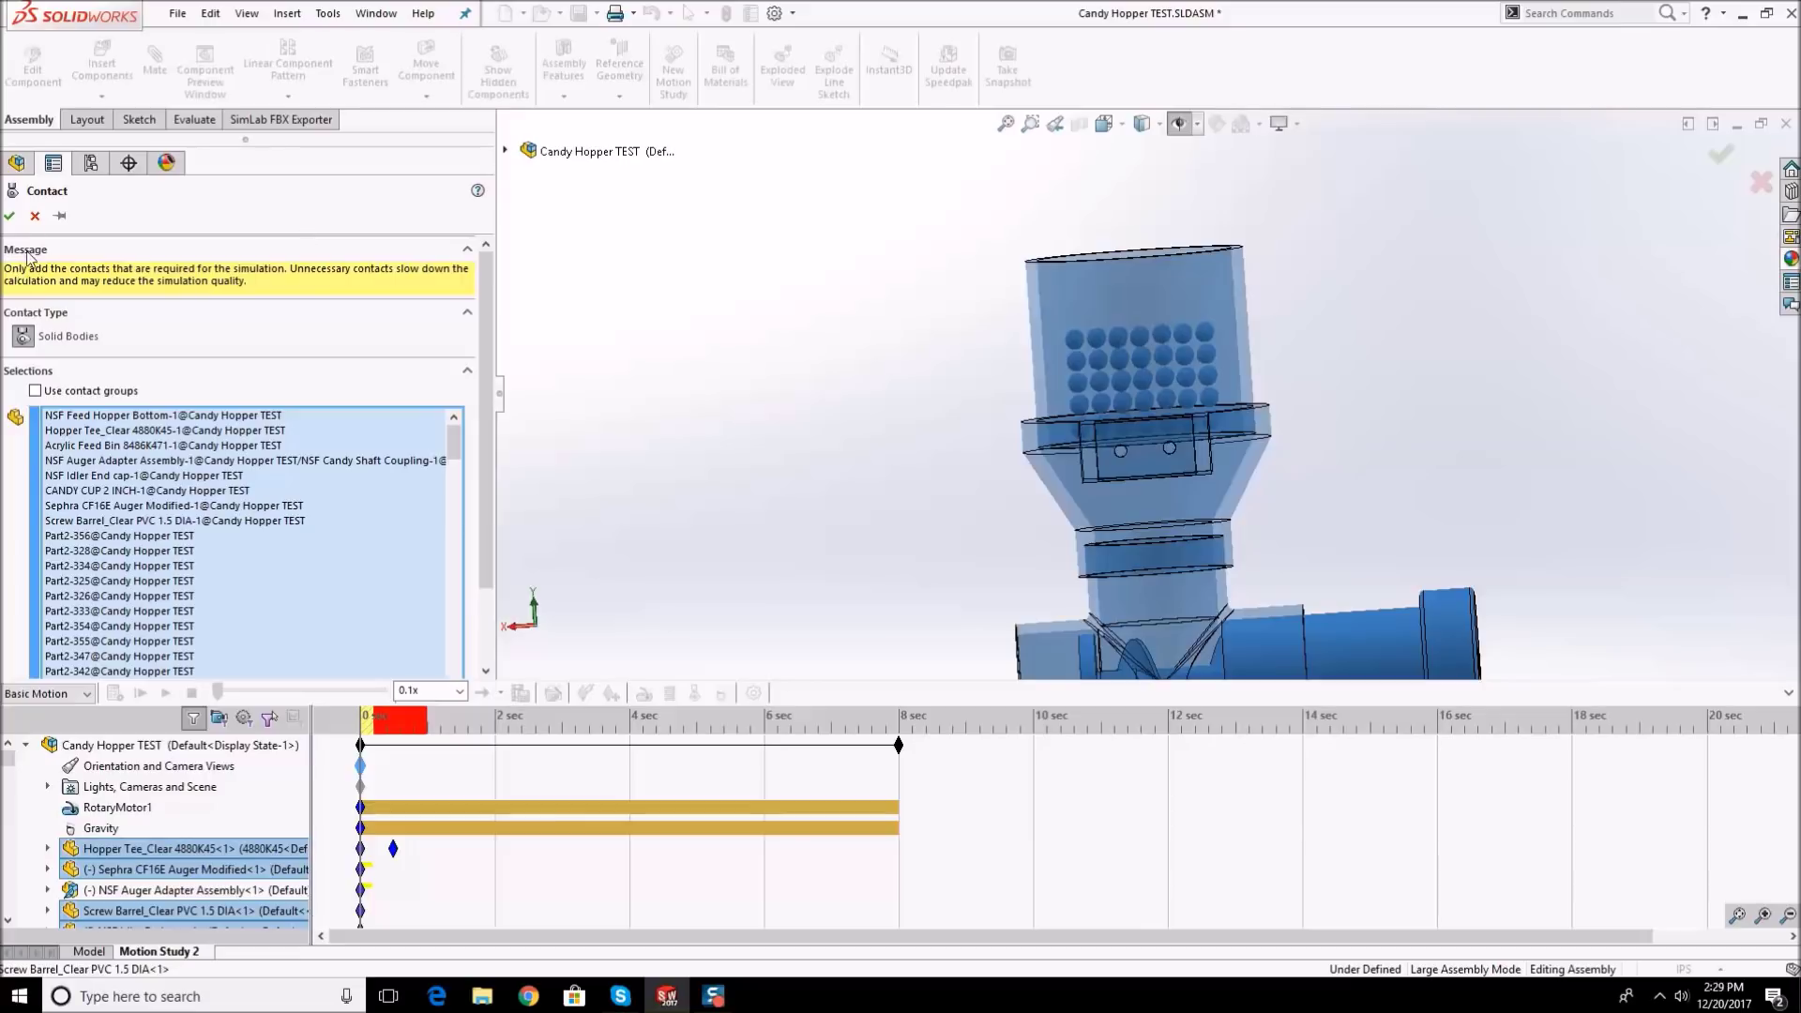
left_click(16, 221)
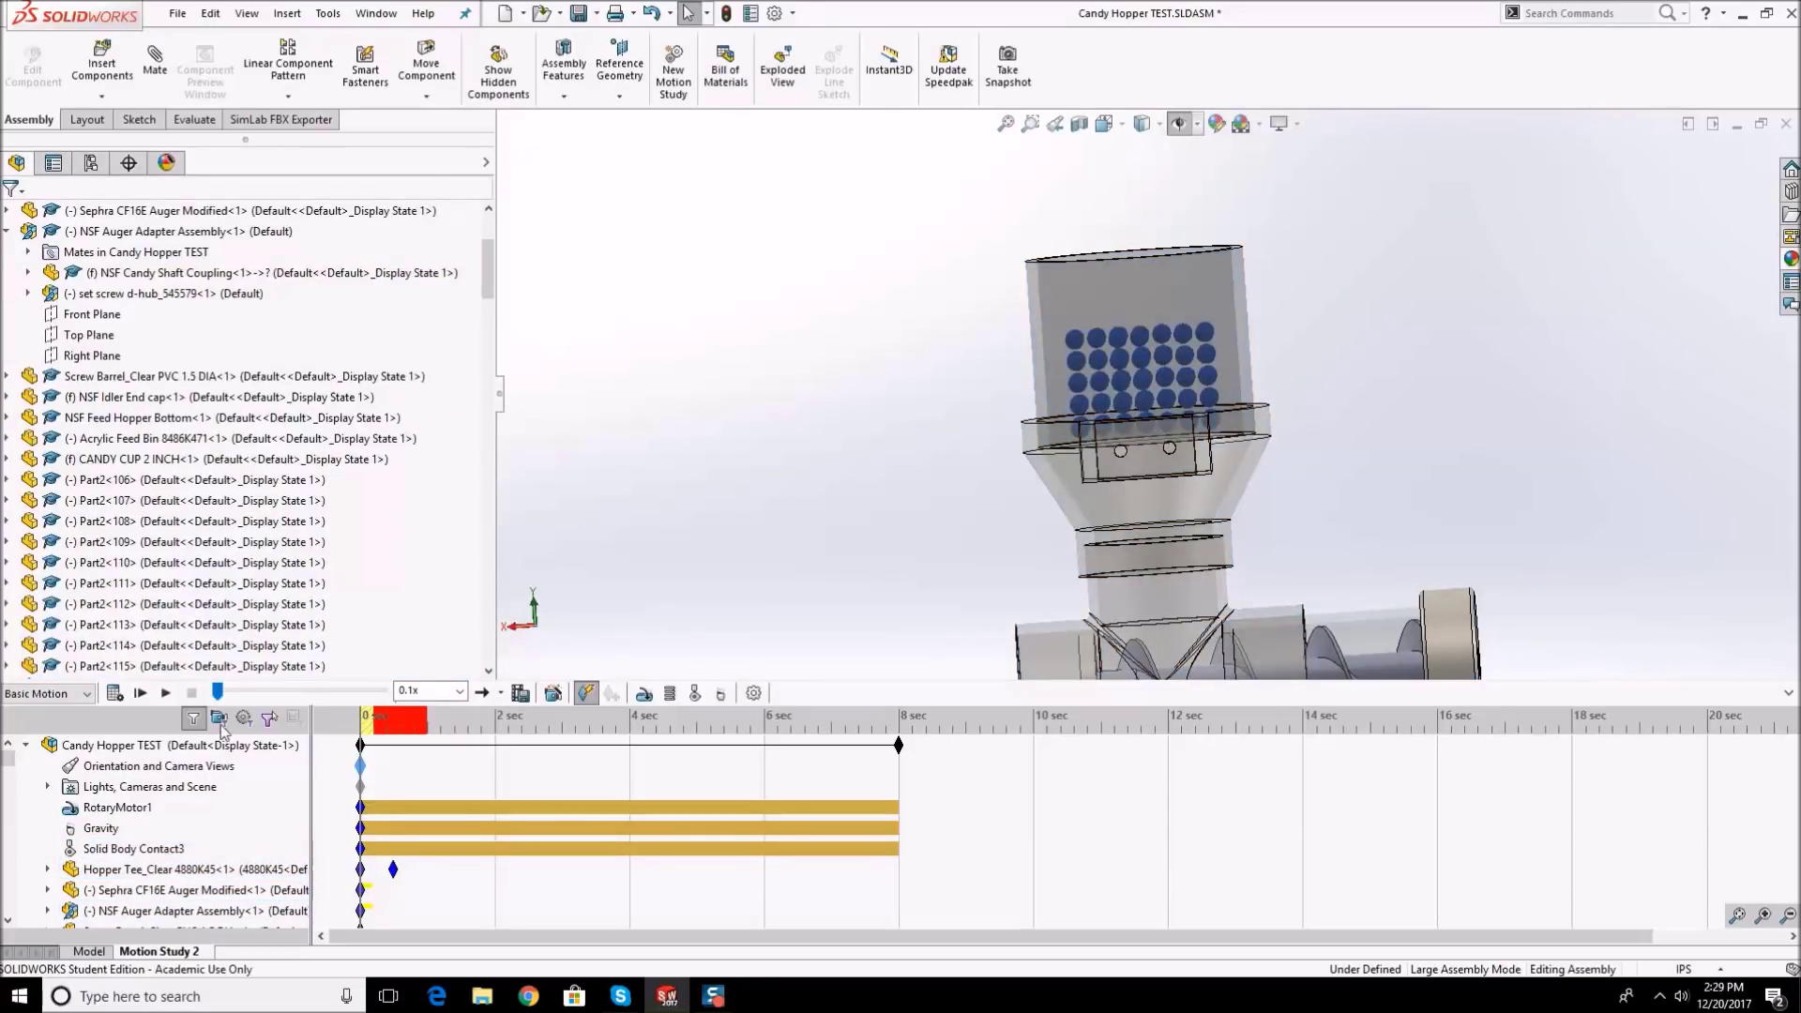
- Calculate about the first half second of the motion study with the new contact, then look through the component tree
left_click(118, 696)
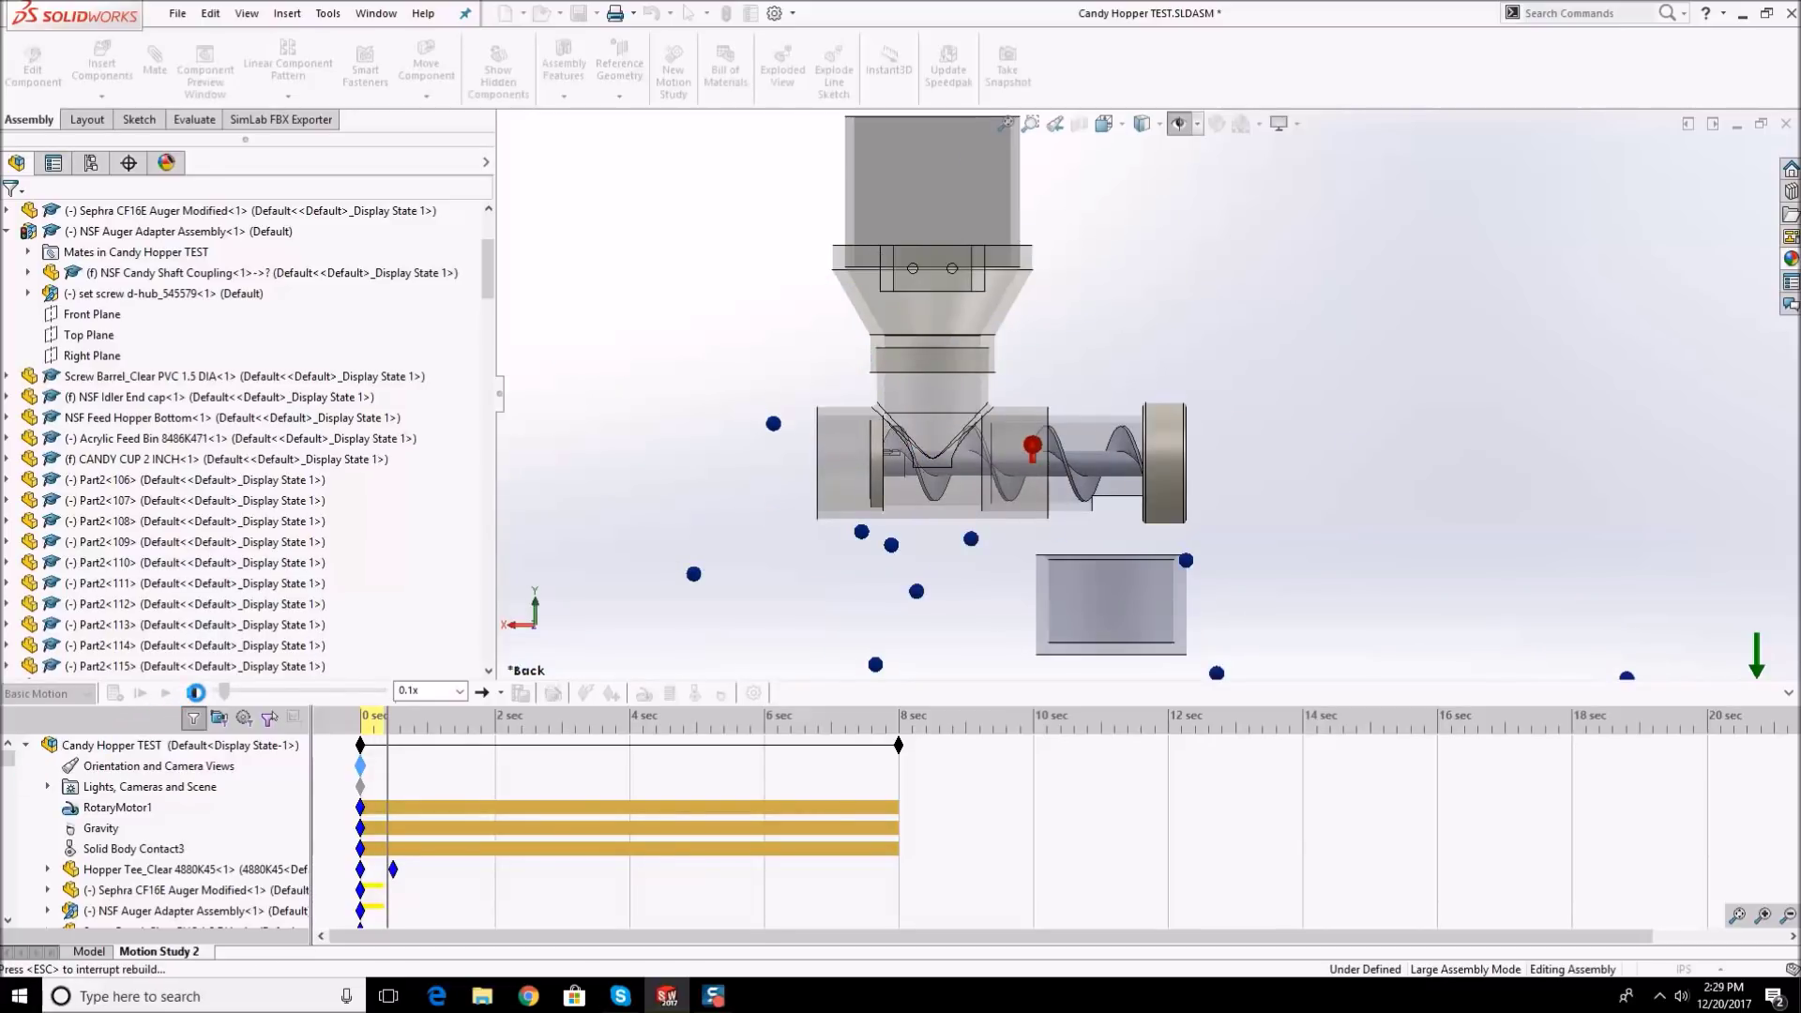
left_click(188, 694)
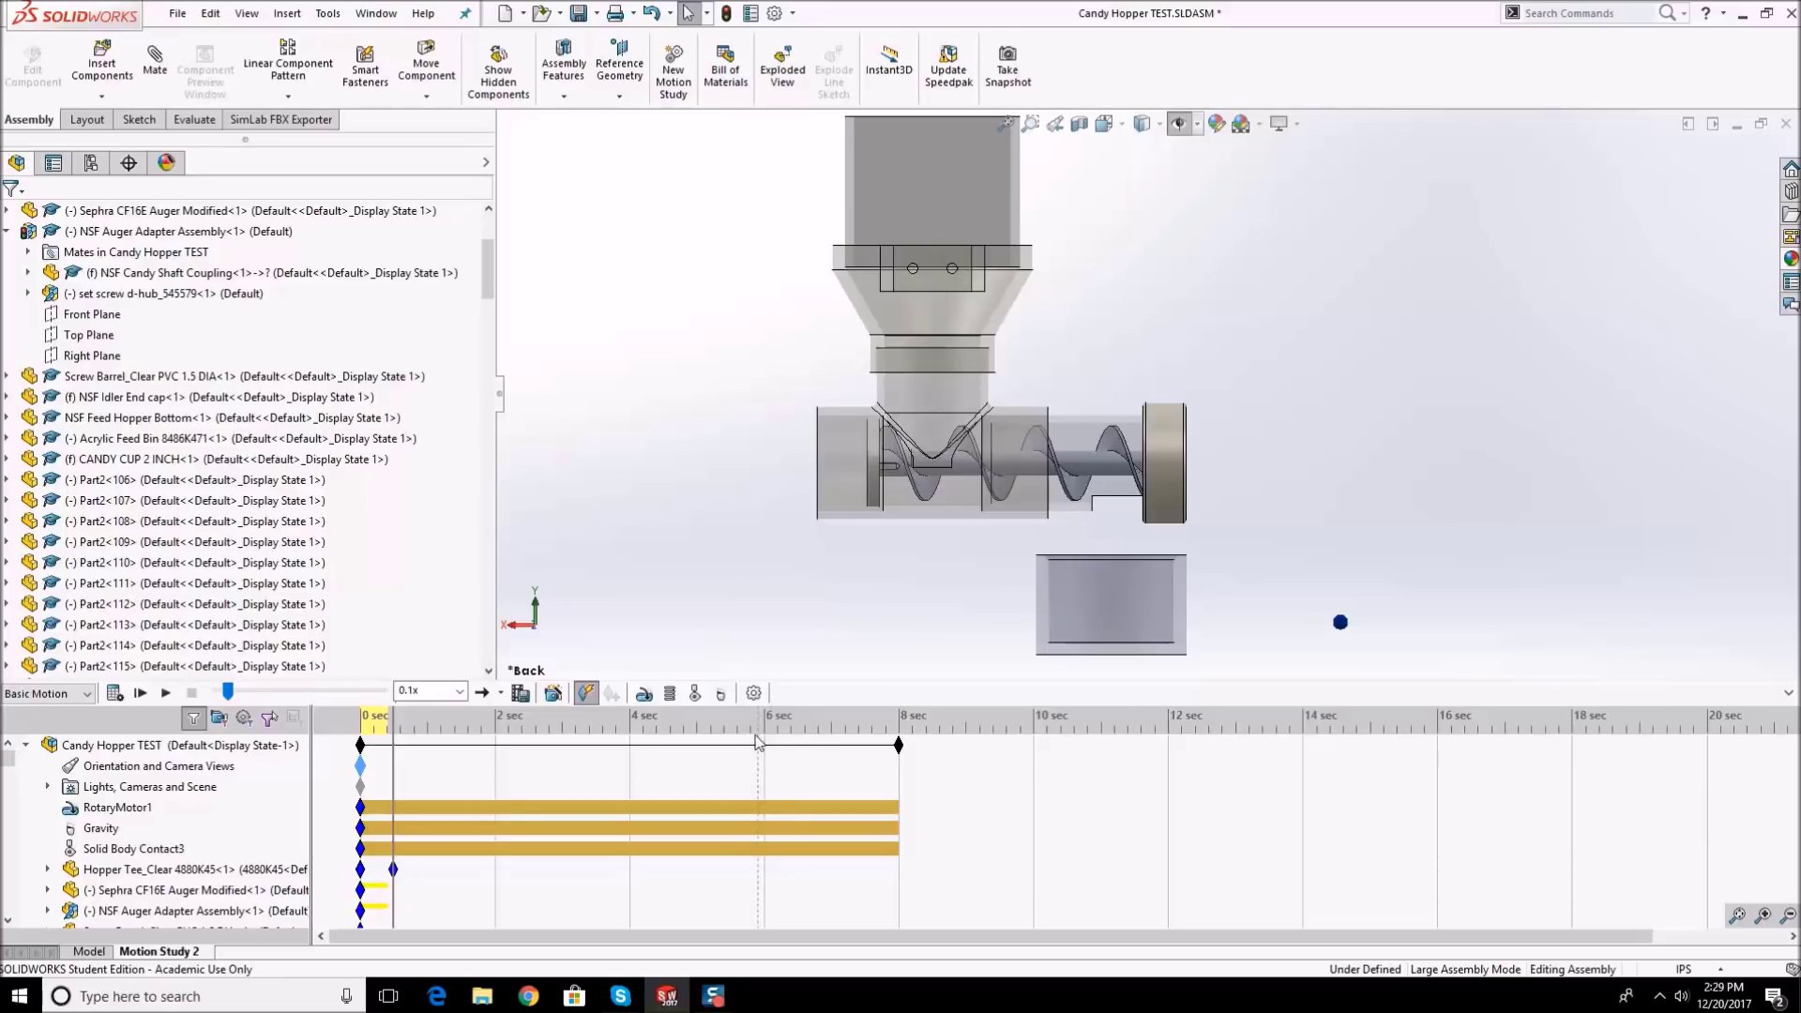
scroll(140, 657, "down", 5)
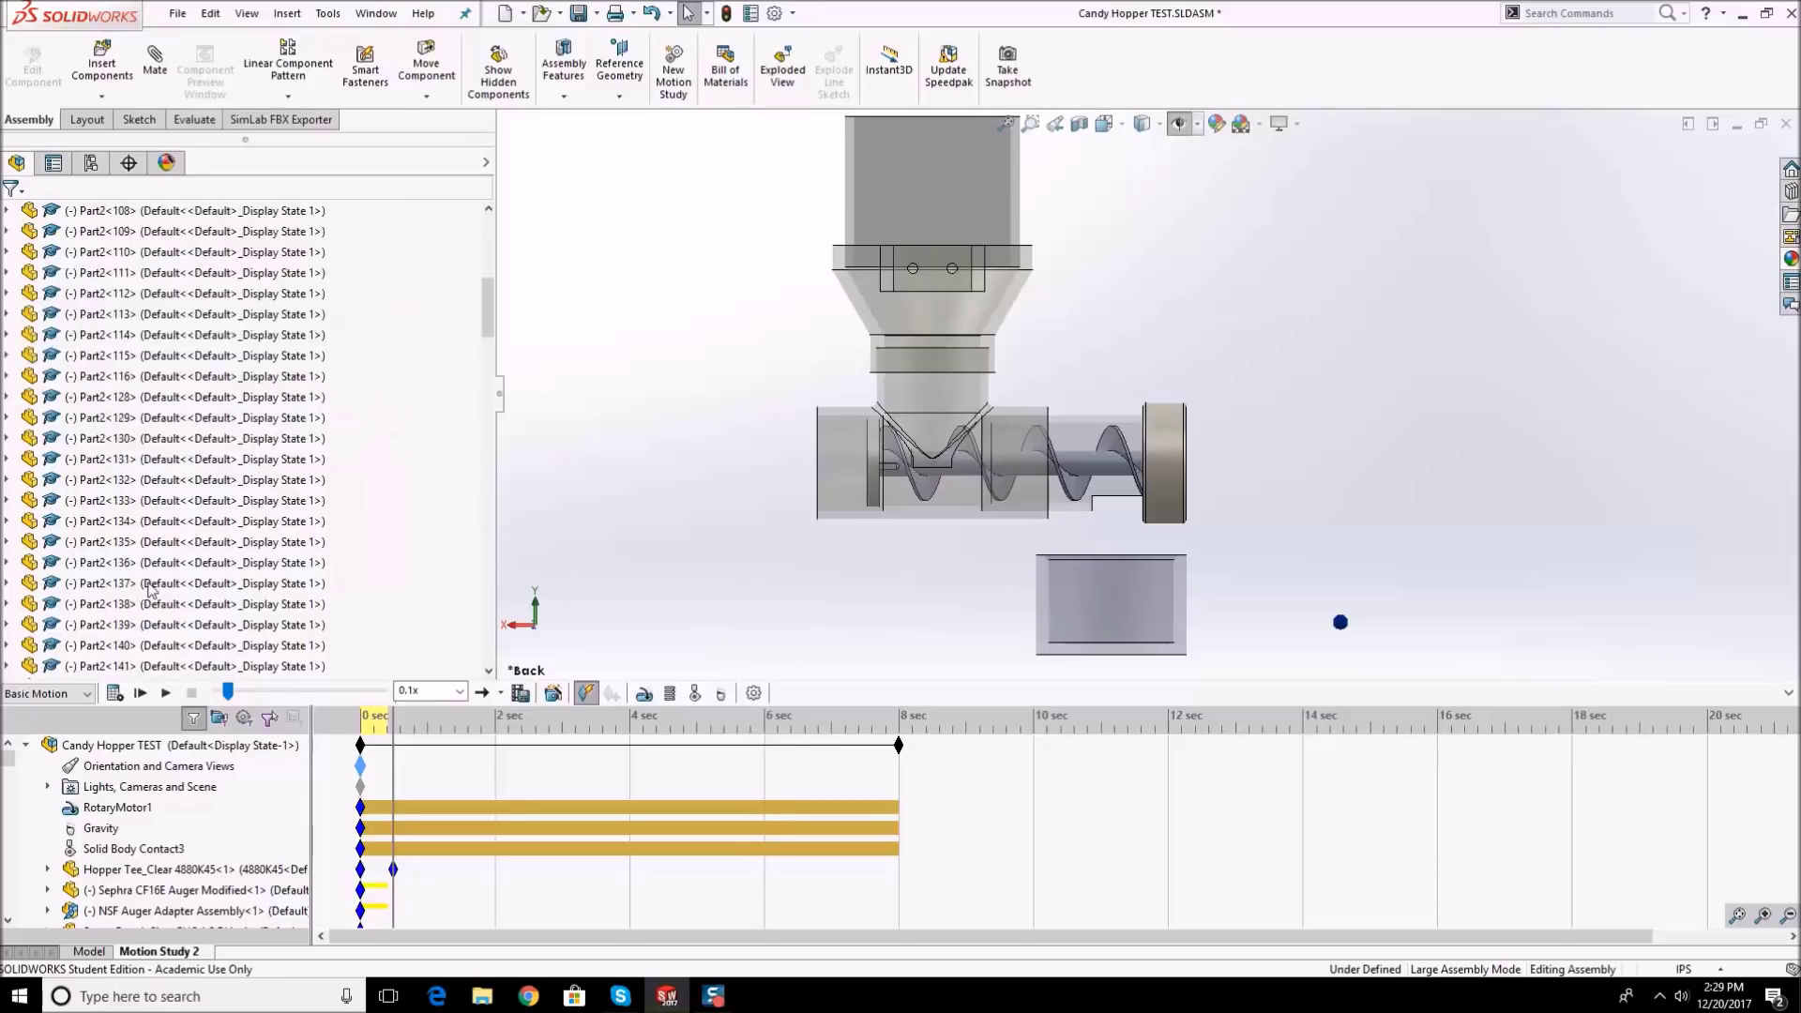
scroll(152, 589, "up", 8)
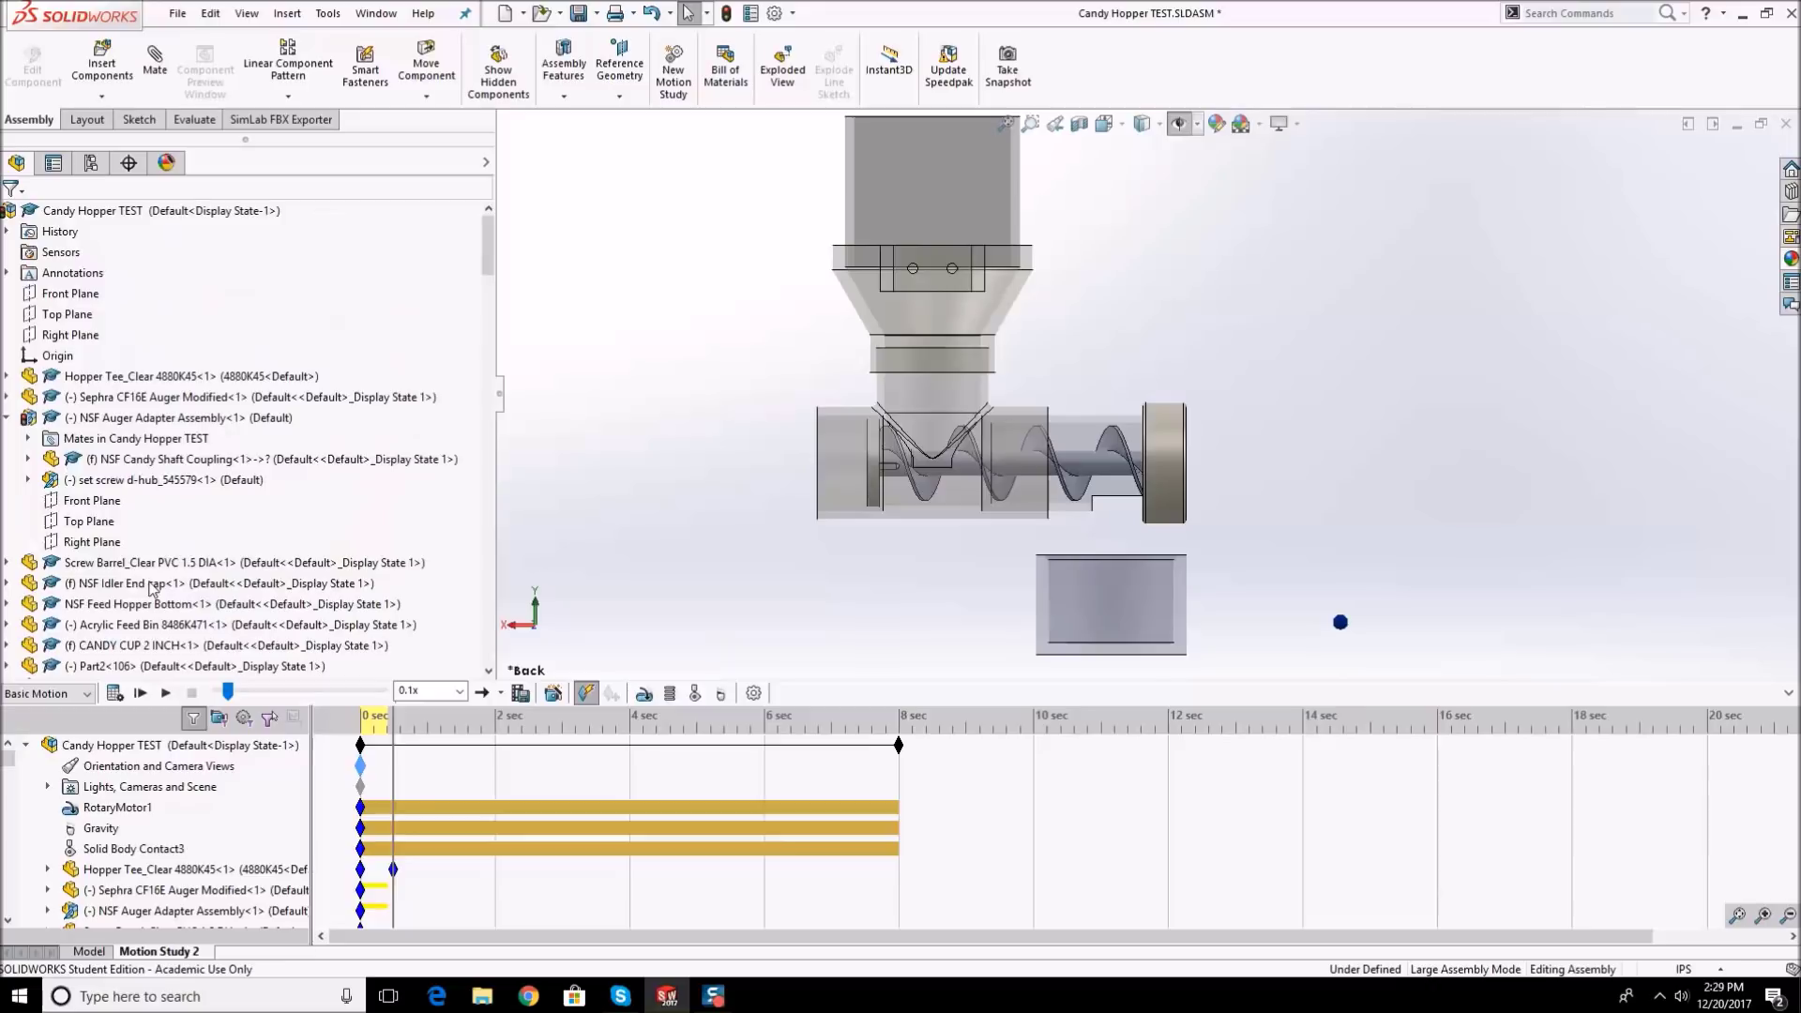
- Set the Basic Motion geometry accuracy and 3D contact resolution to their lowest level, 1
left_click(754, 693)
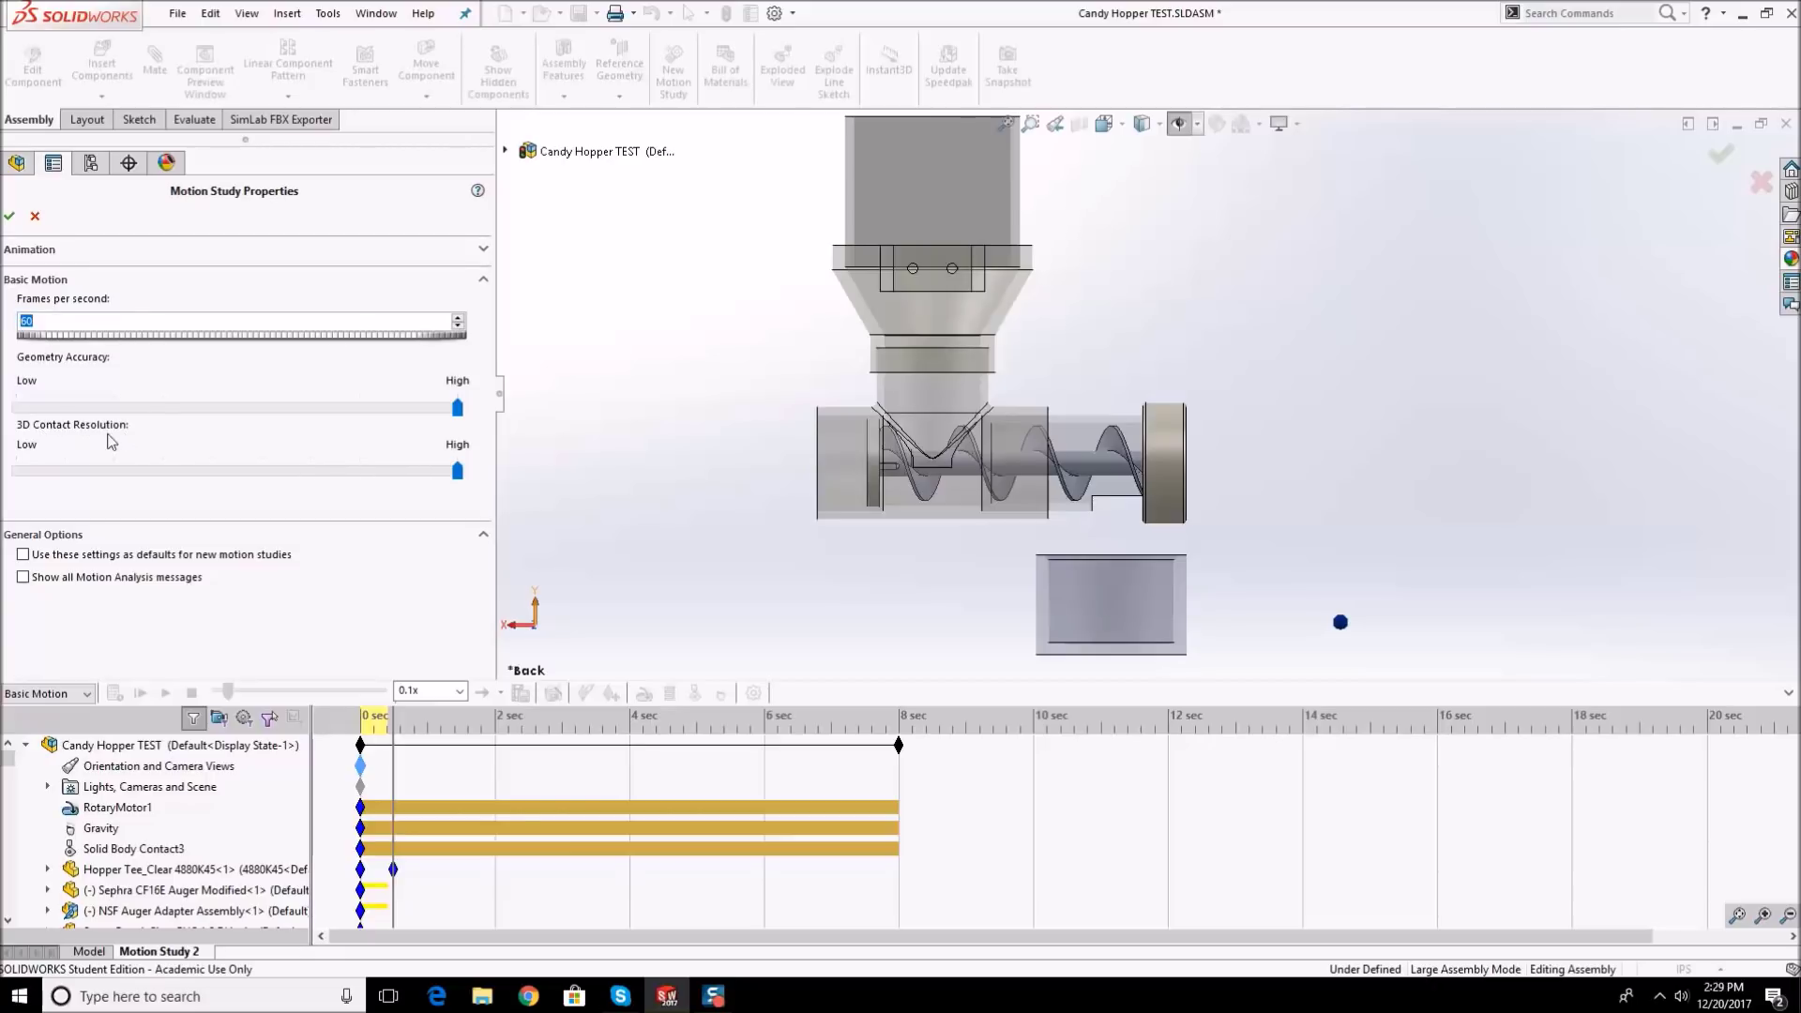
left_click_drag(458, 471, 64, 470)
left_click_drag(65, 474, 12, 455)
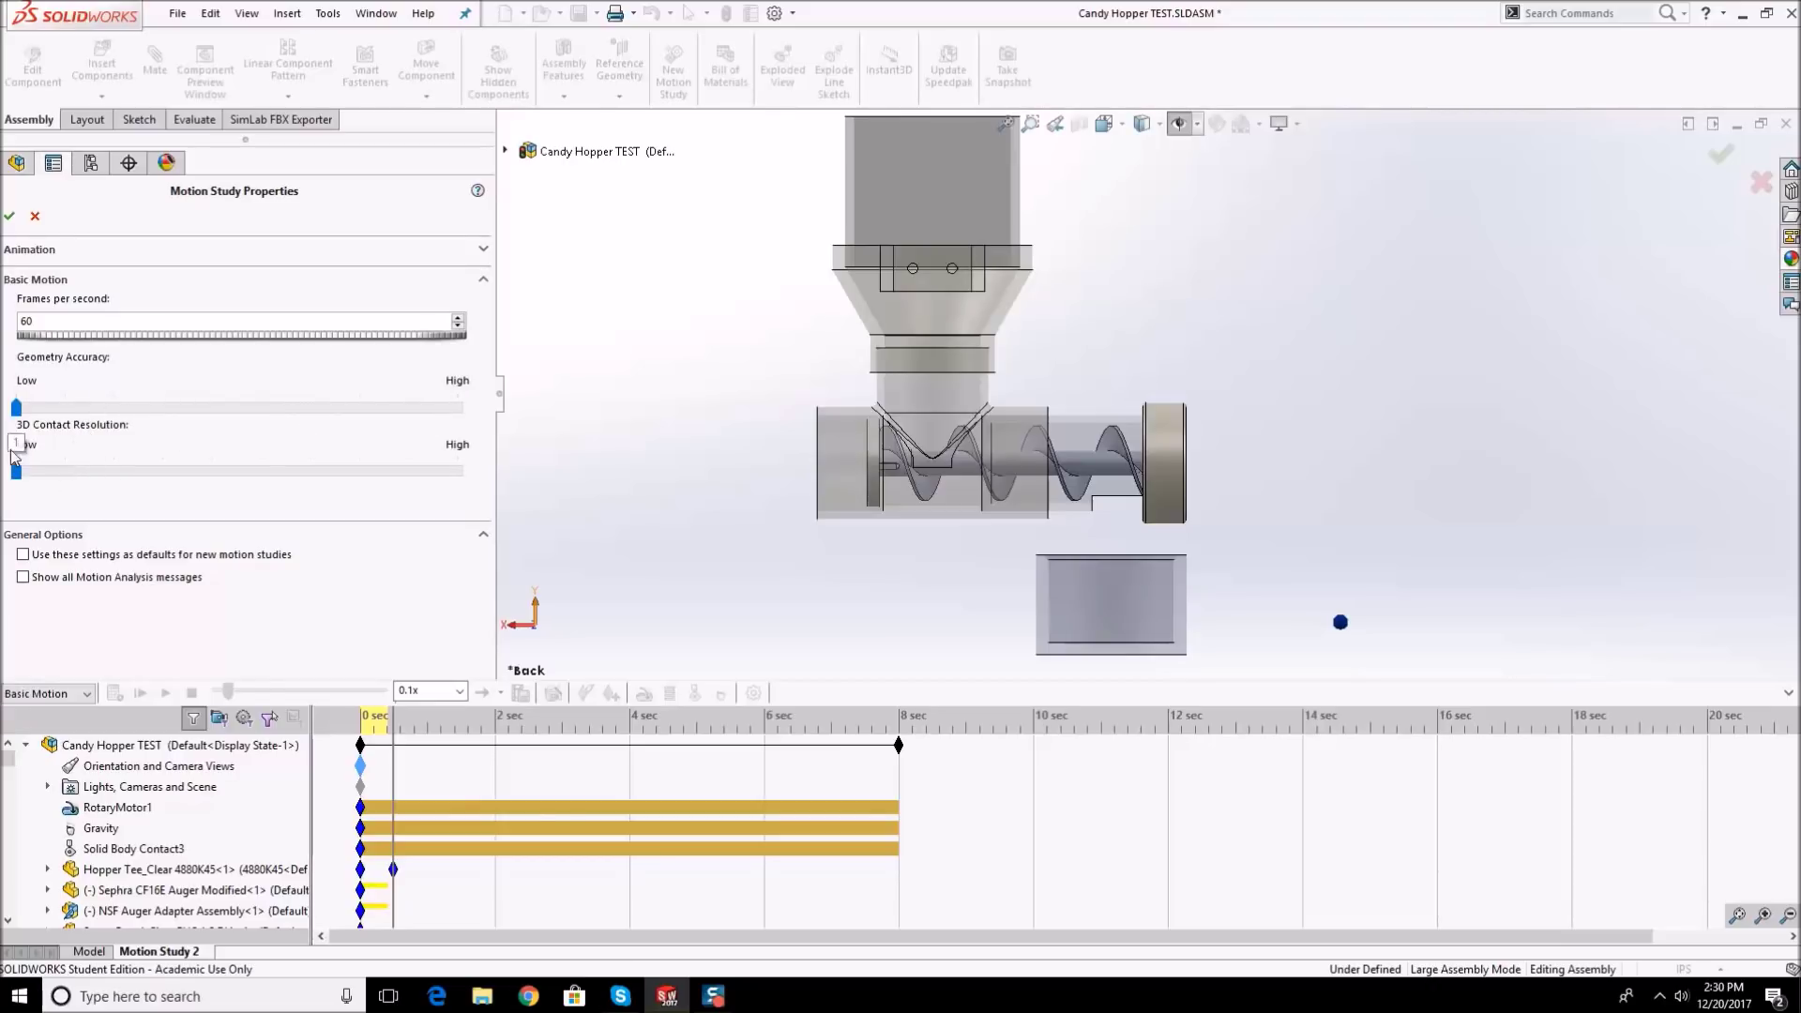
left_click(9, 218)
- Recalculate about the first 3 seconds of the motion study and replay the beginning of the result
left_click(115, 693)
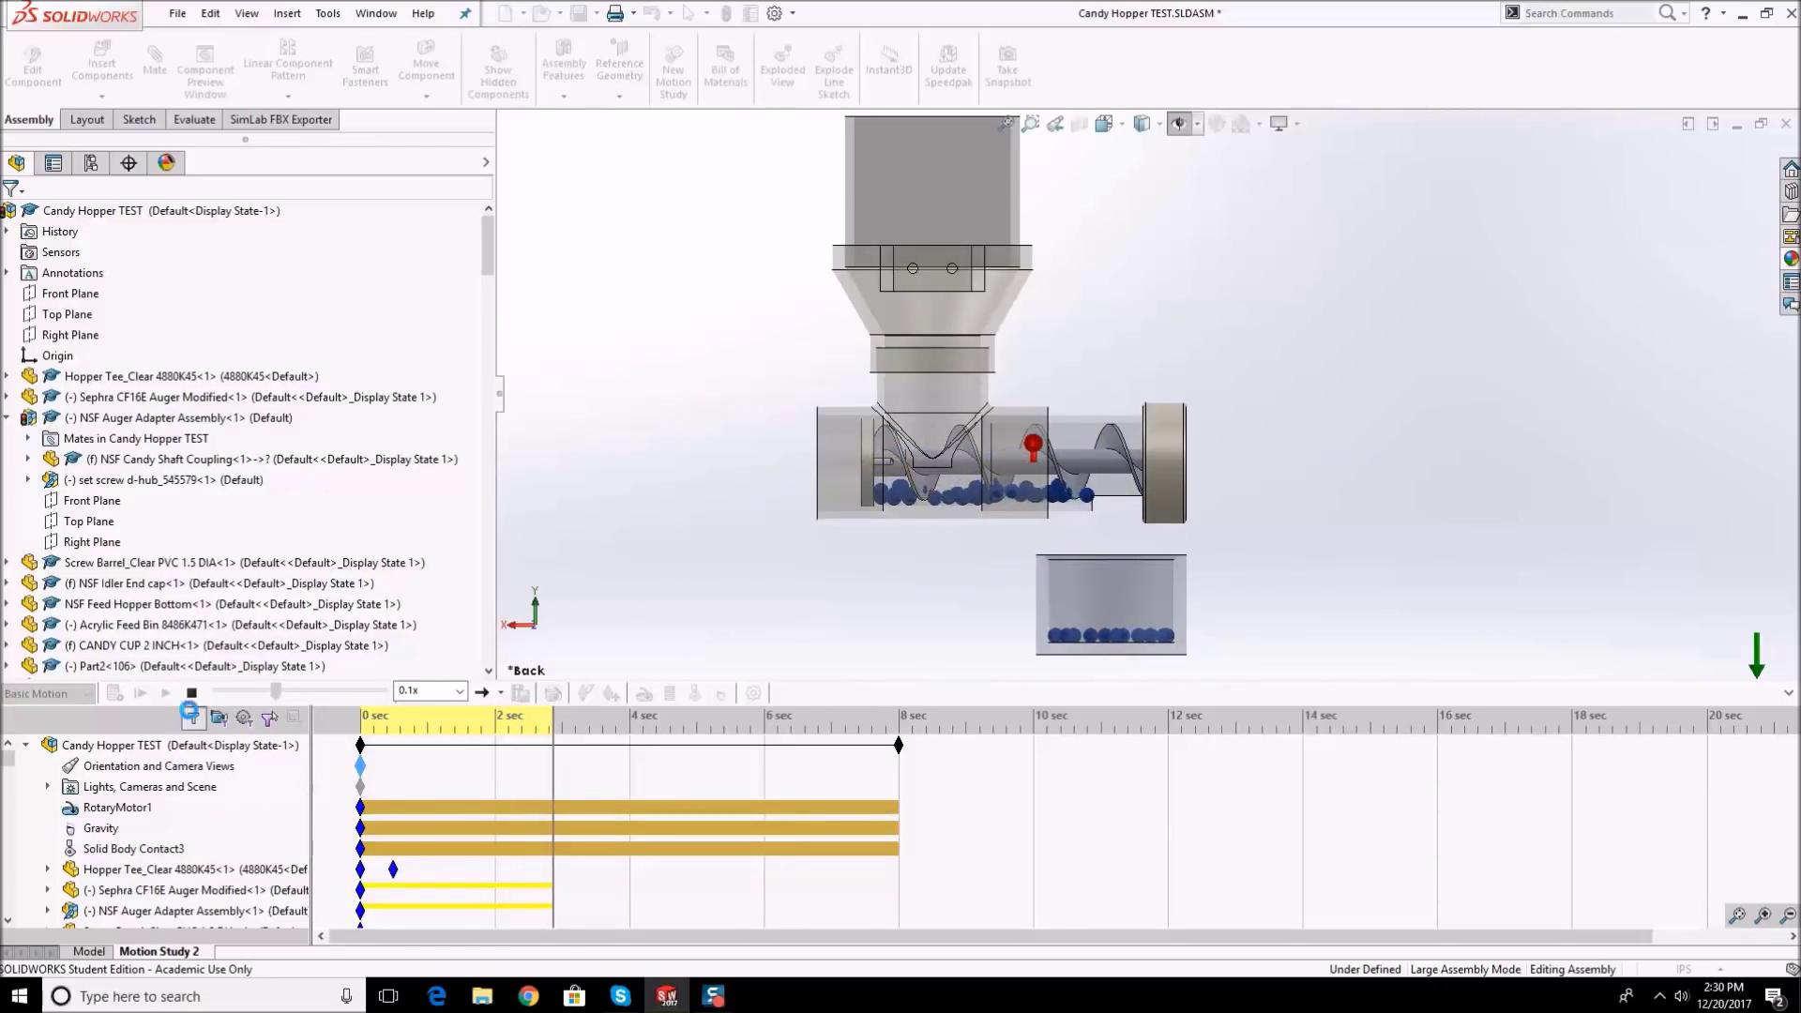
left_click(139, 696)
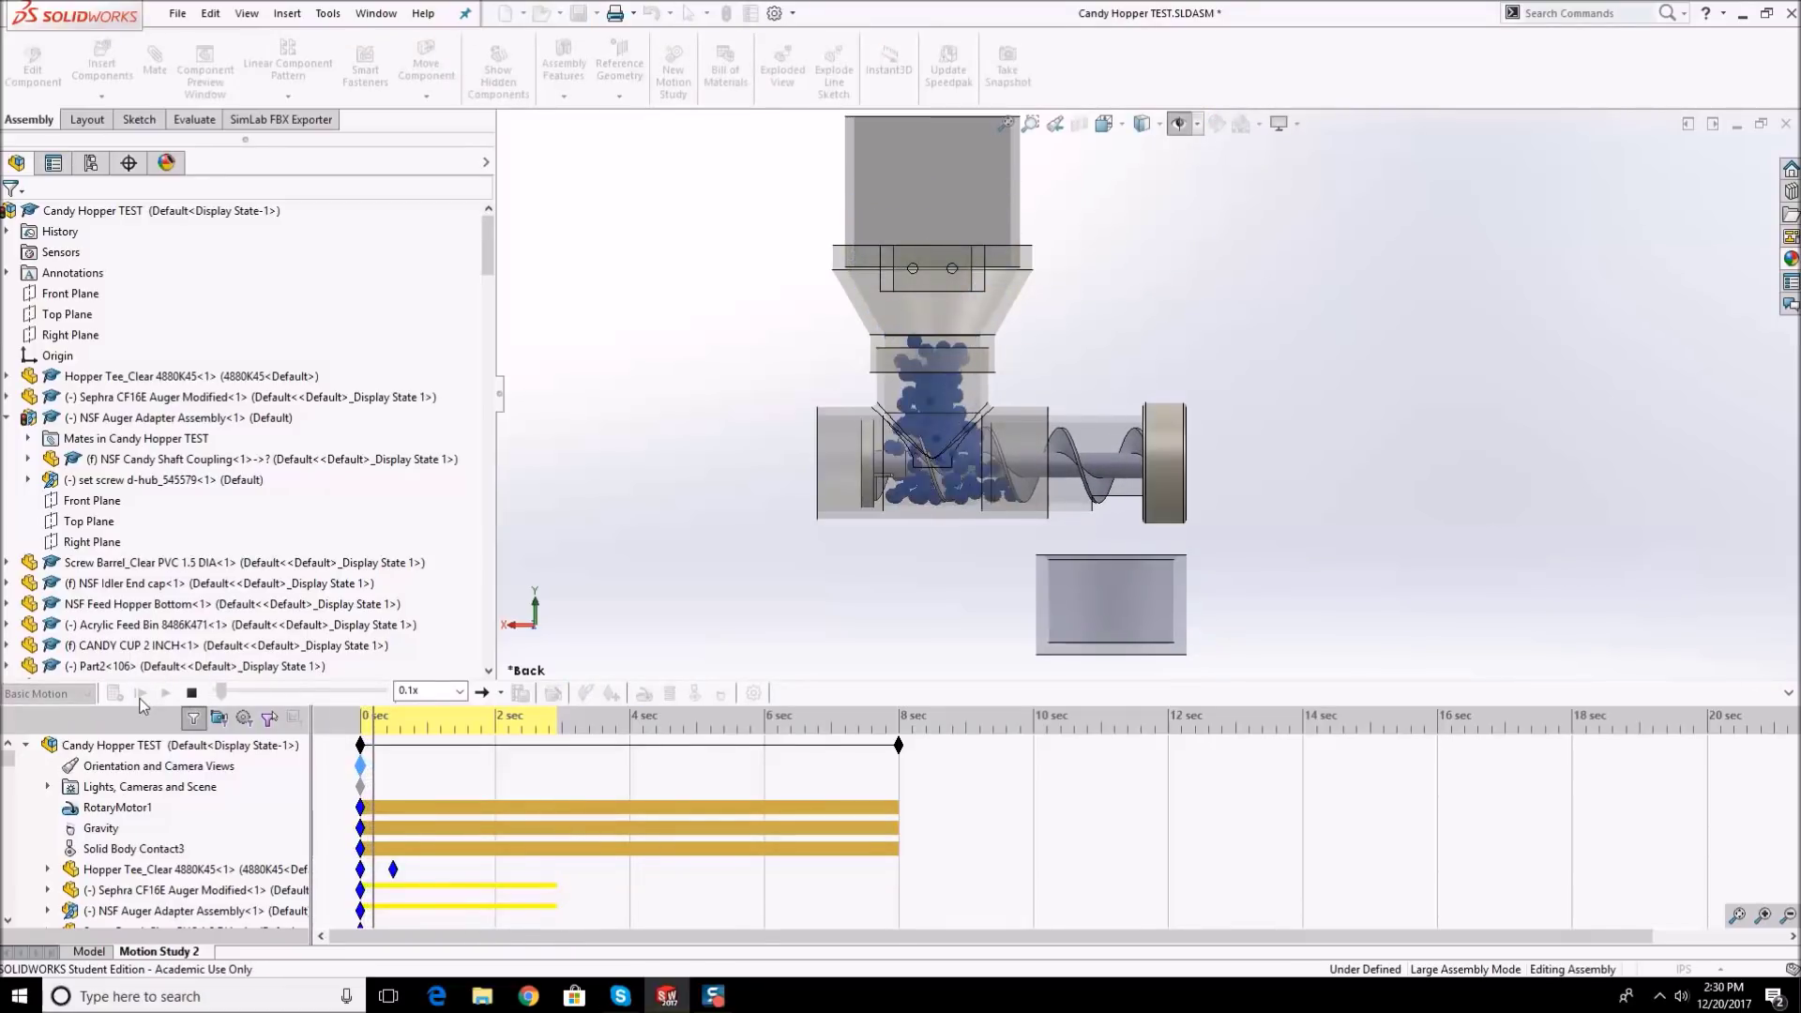
left_click(192, 693)
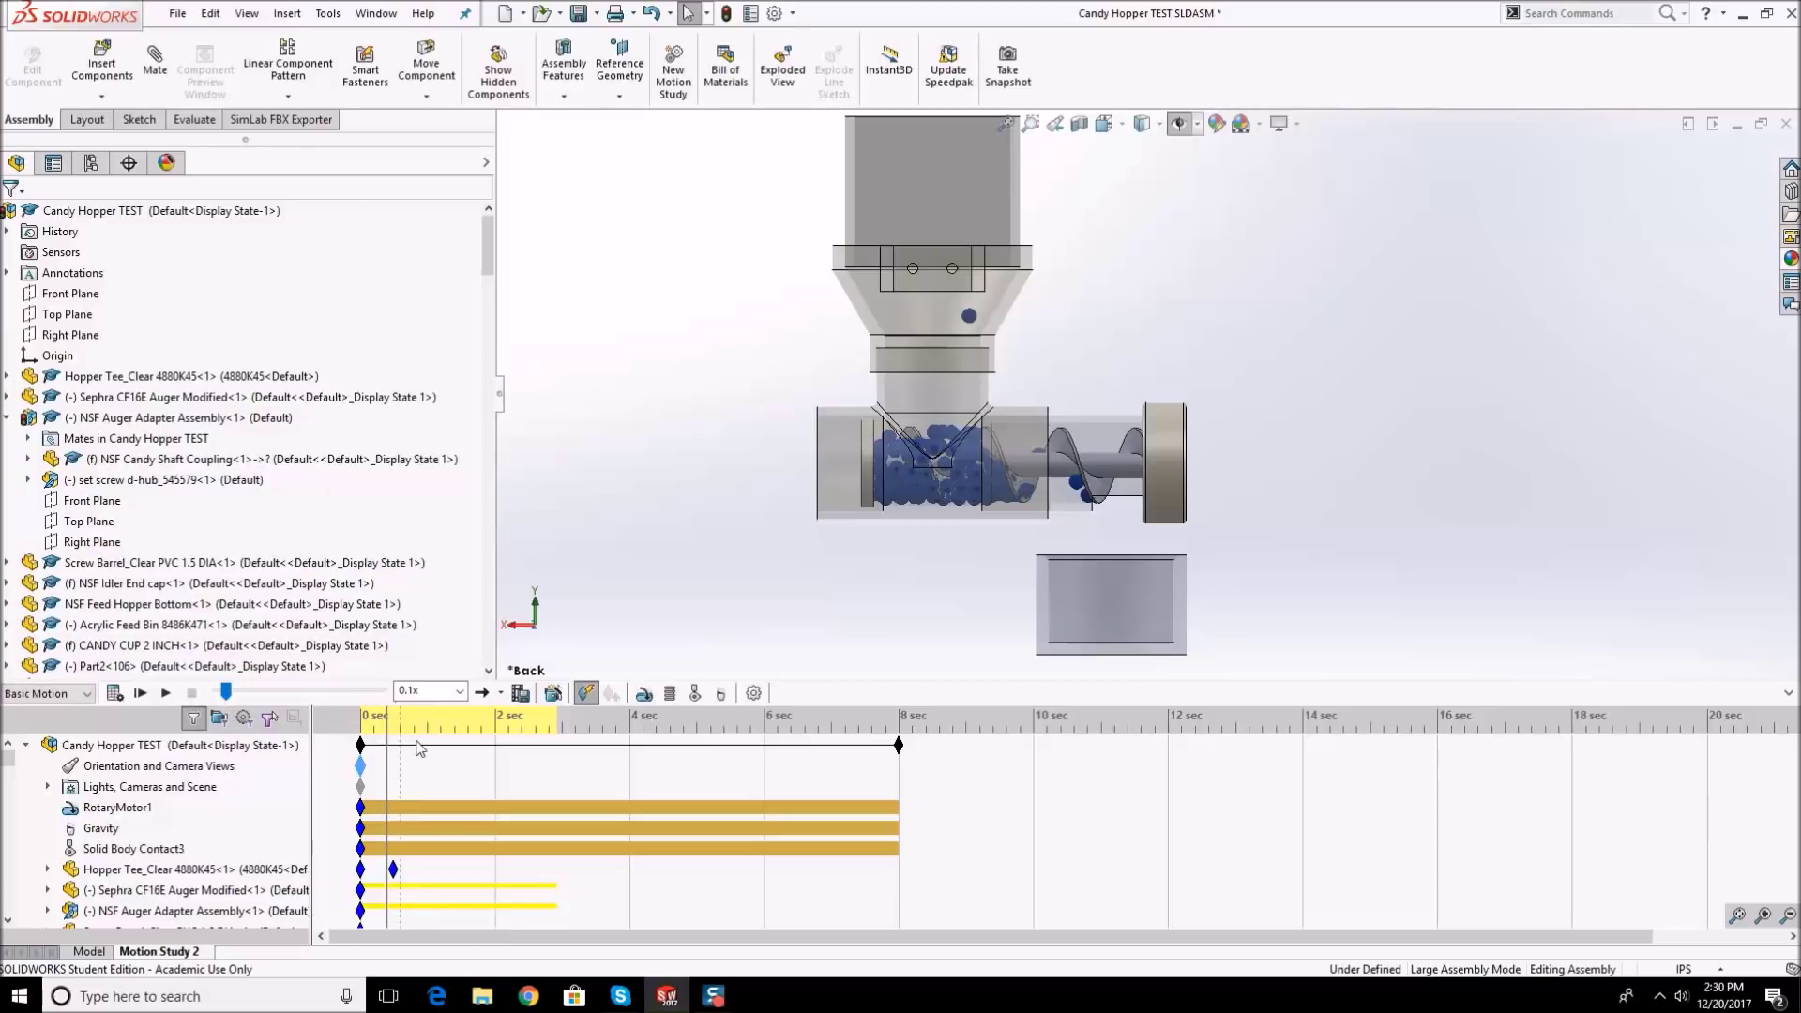
- Raise the 3D contact resolution to about a third of its range and recalculate about the first second of the motion study
left_click(755, 692)
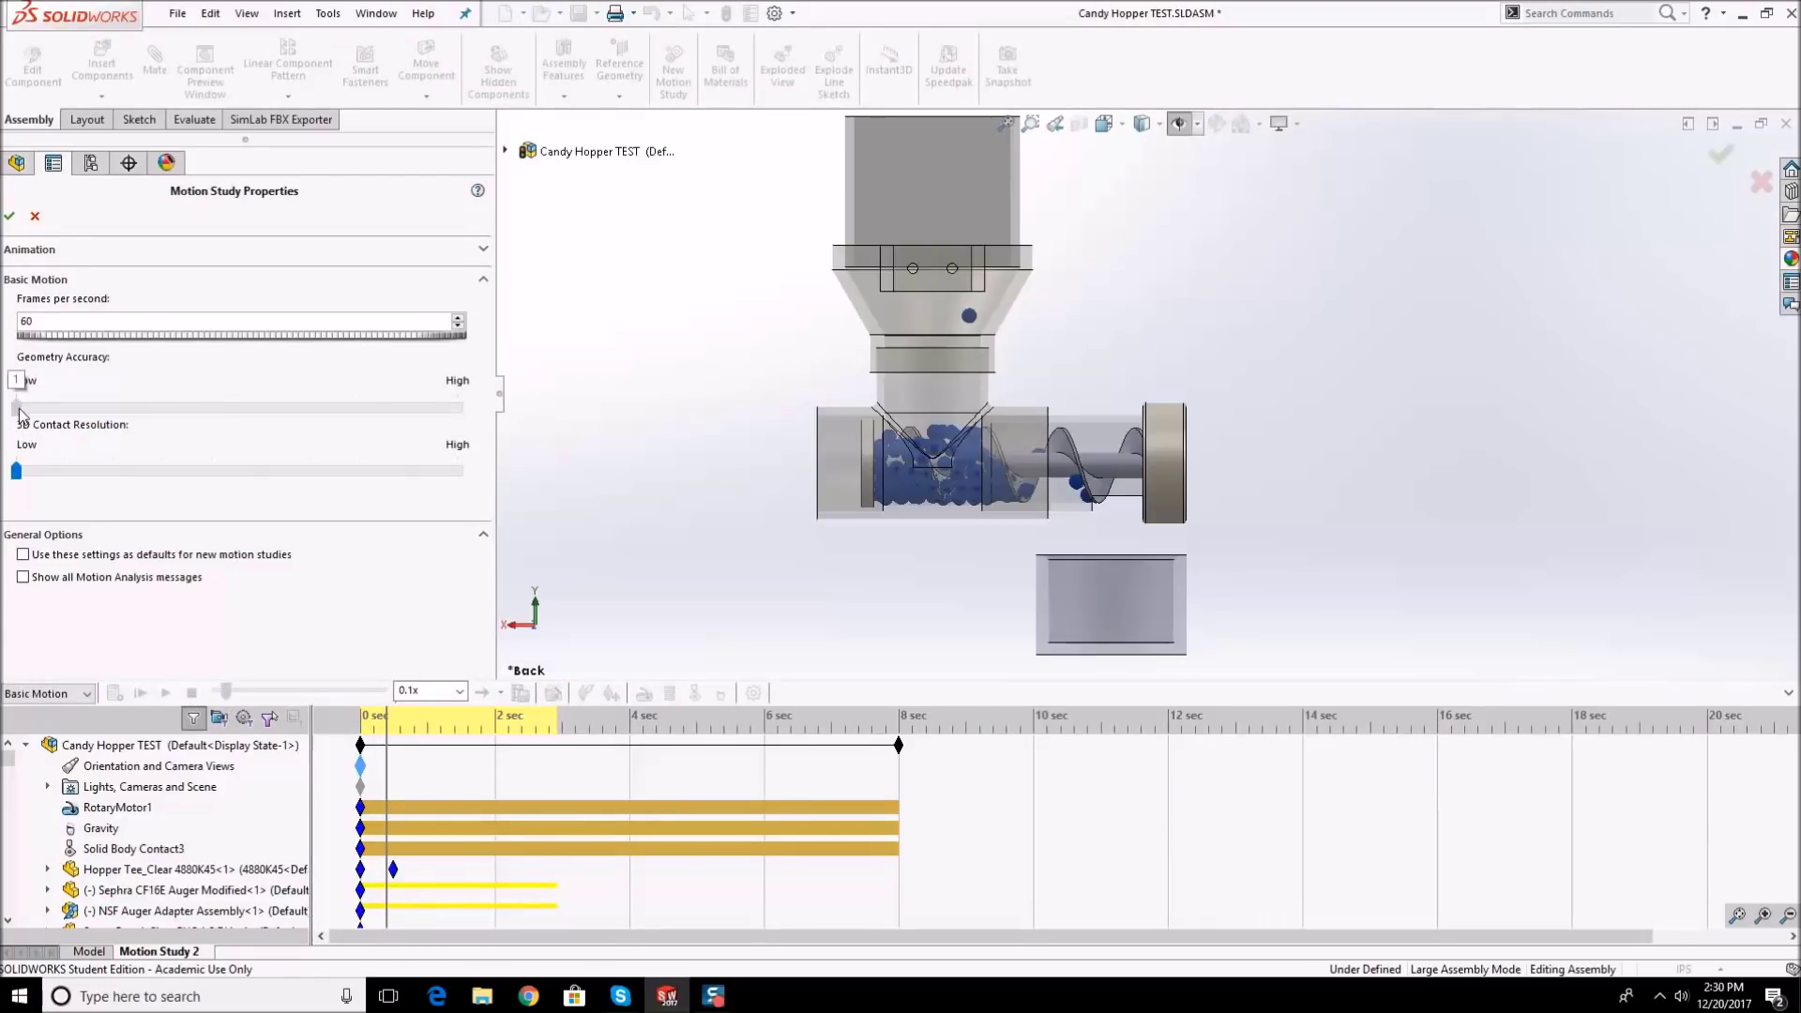
left_click_drag(17, 485, 147, 472)
left_click(10, 216)
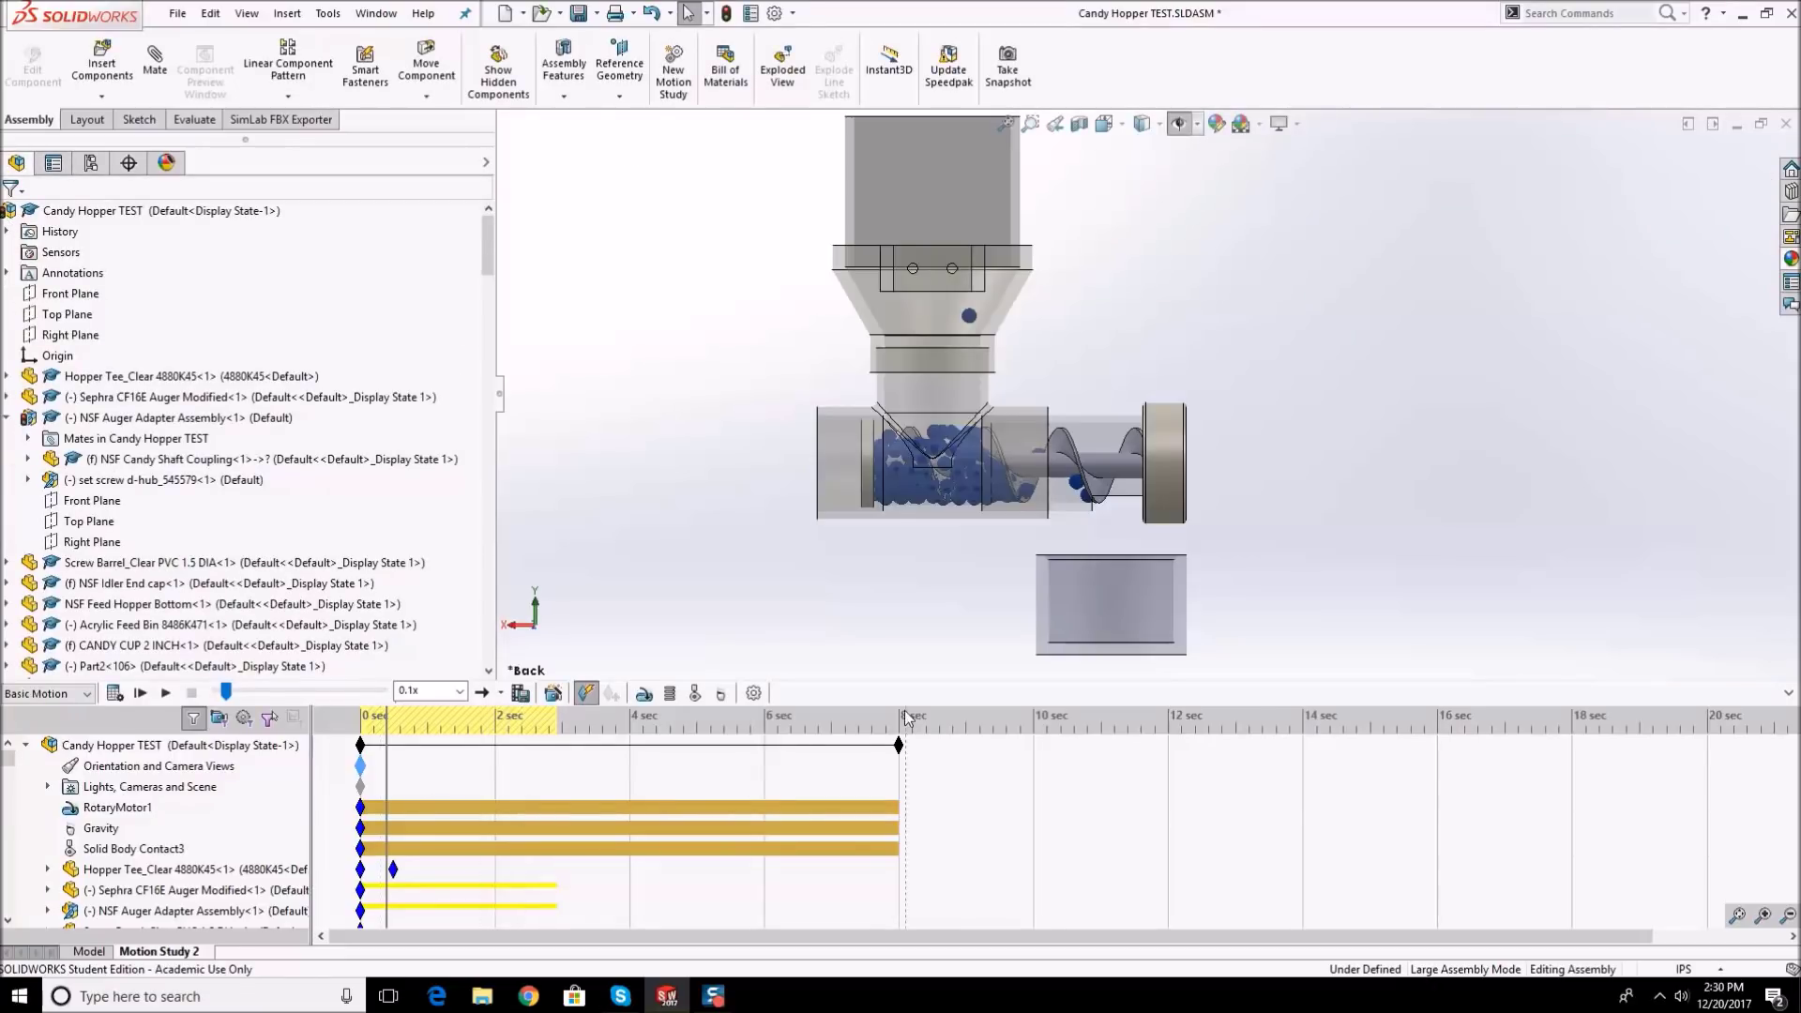
left_click(752, 692)
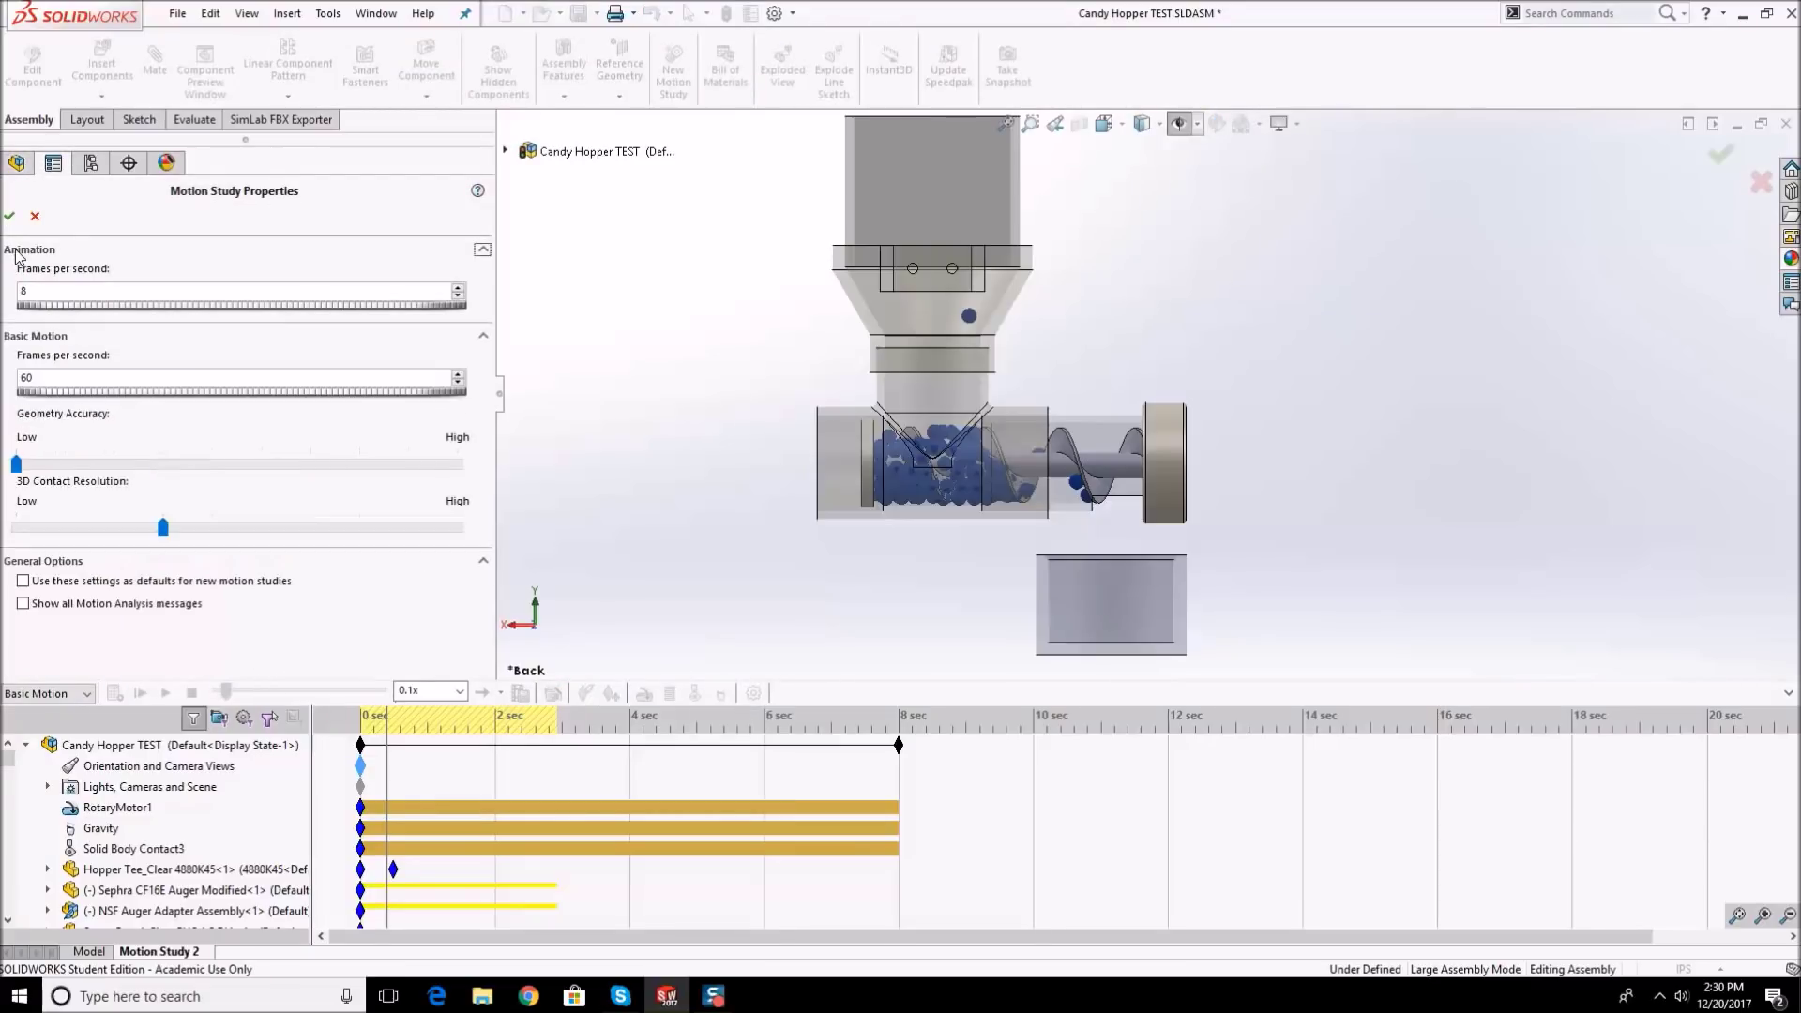
left_click(58, 255)
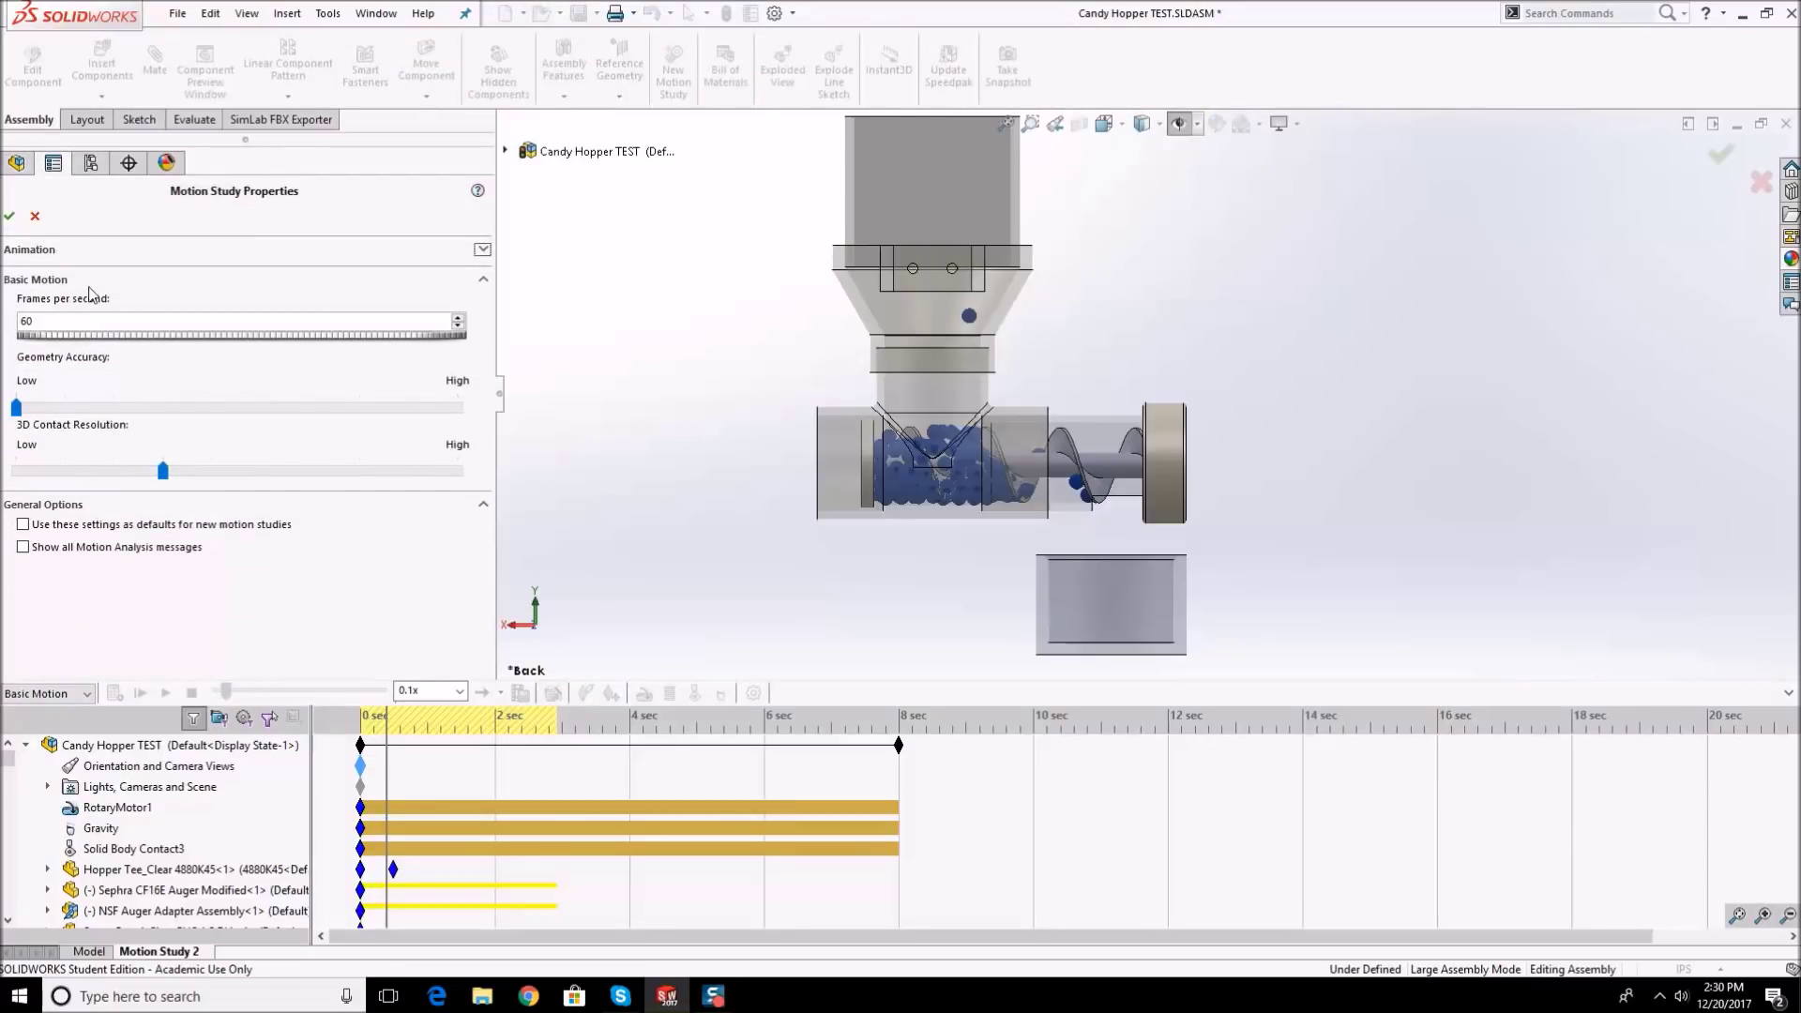
left_click(10, 217)
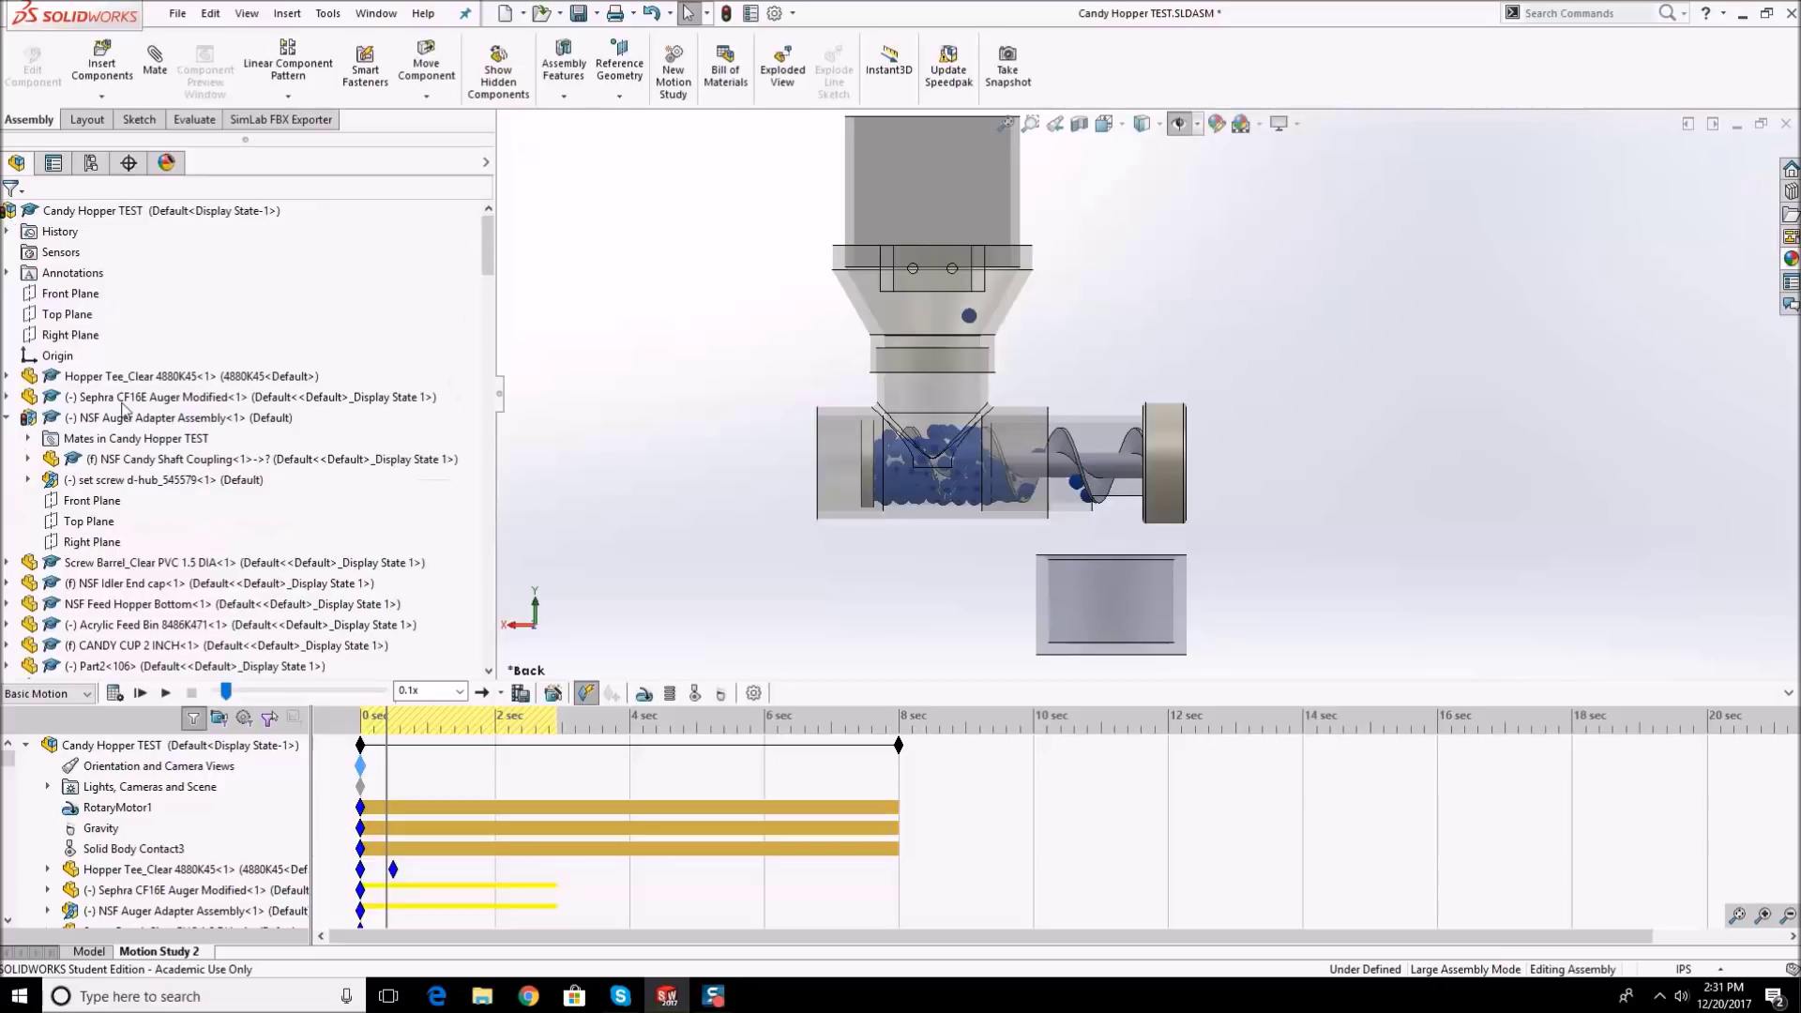
left_click(115, 693)
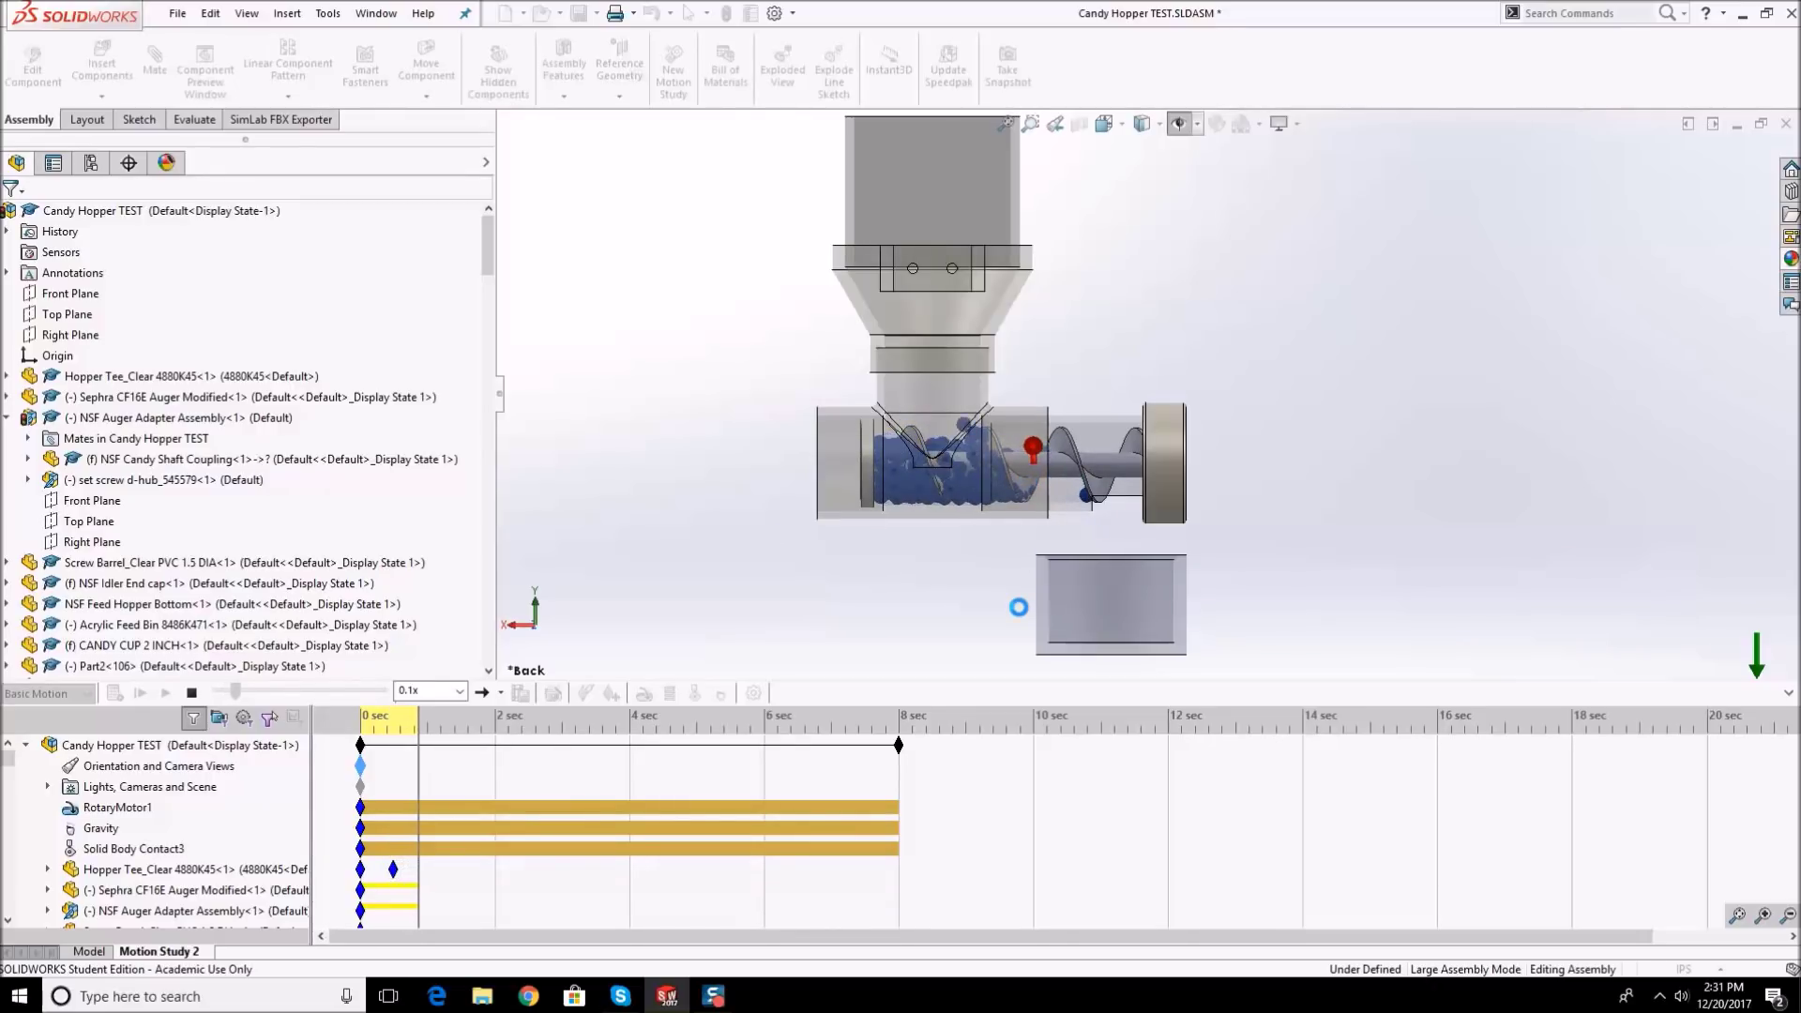
left_click(192, 693)
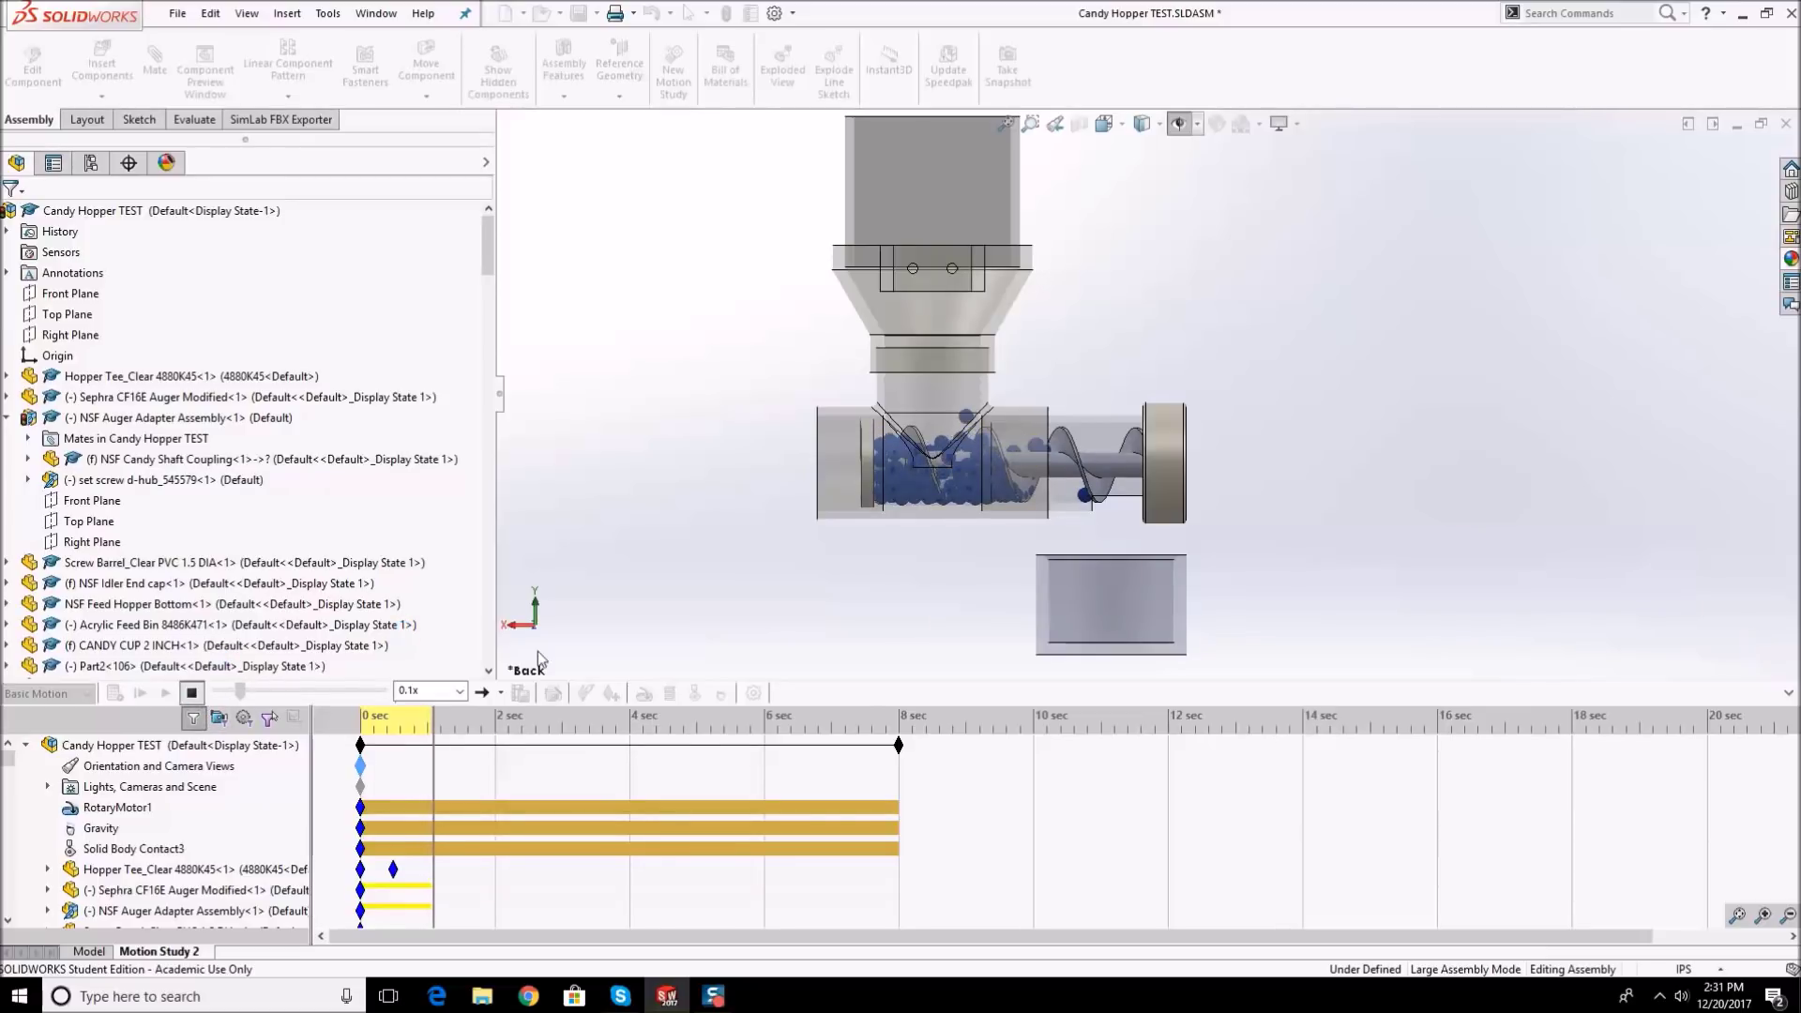
- Set the geometry accuracy to 3 and recalculate the motion study to just under 2 seconds
left_click(753, 693)
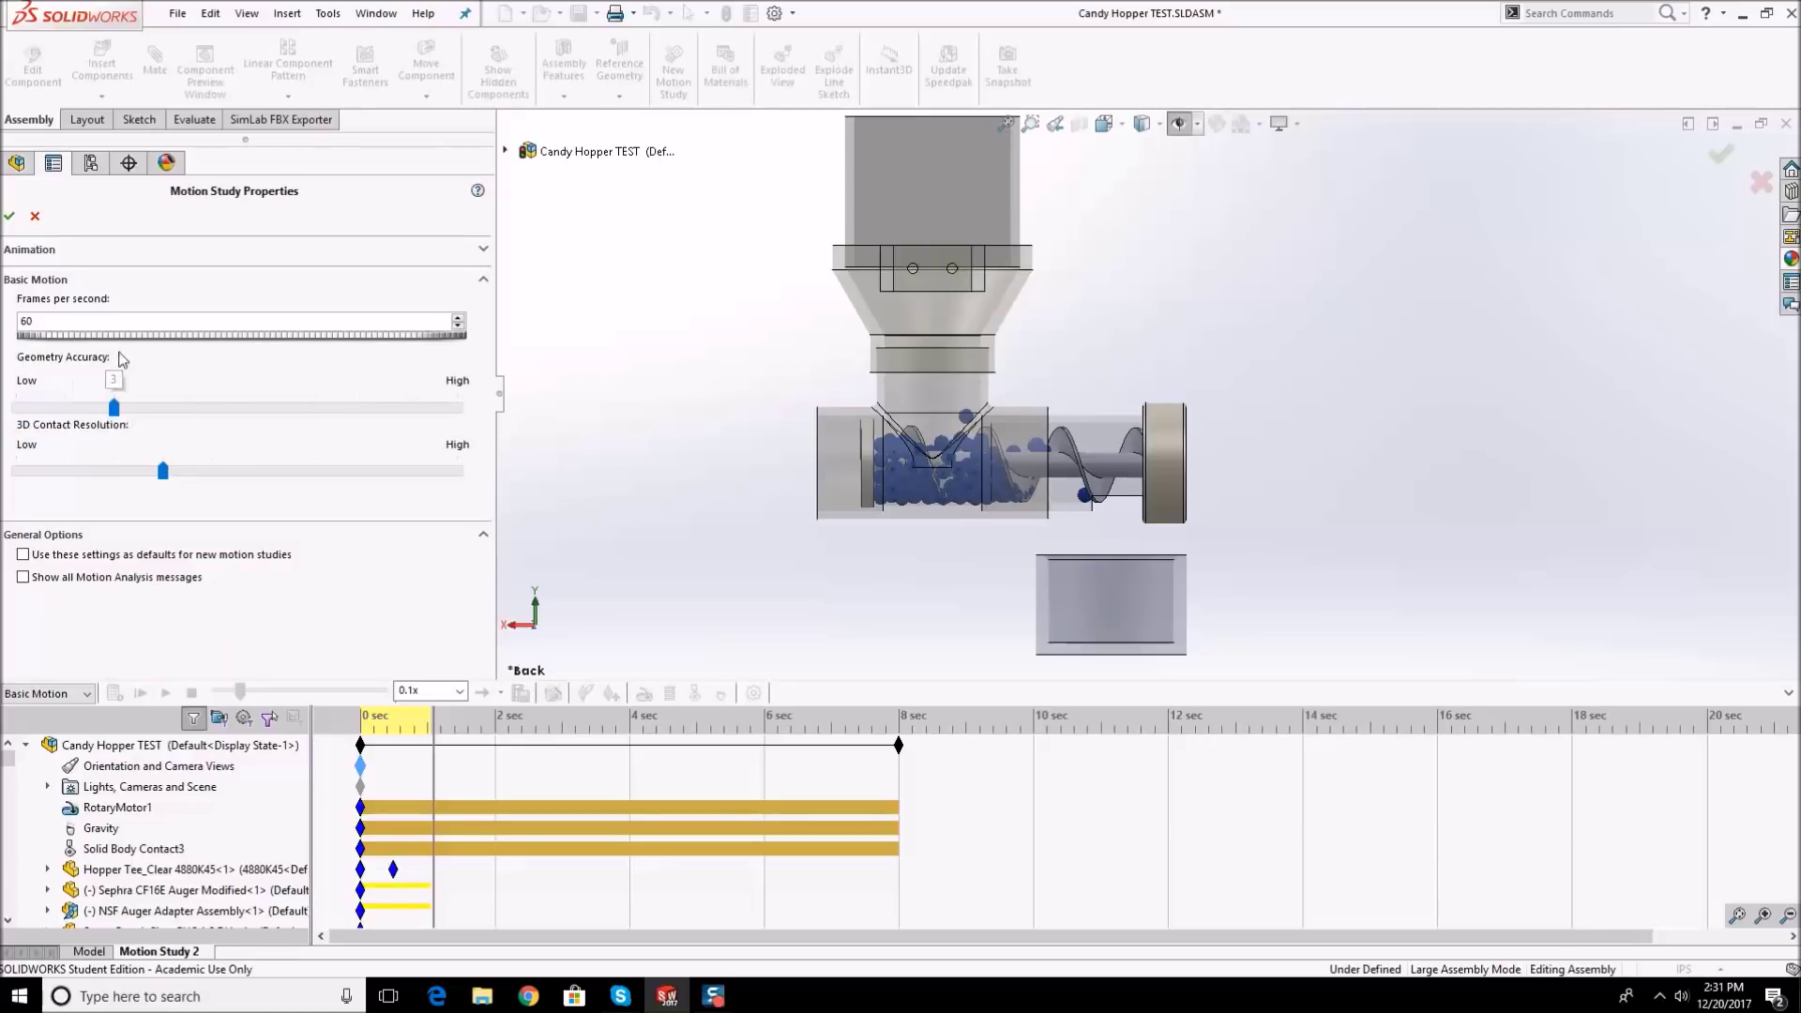
left_click(9, 216)
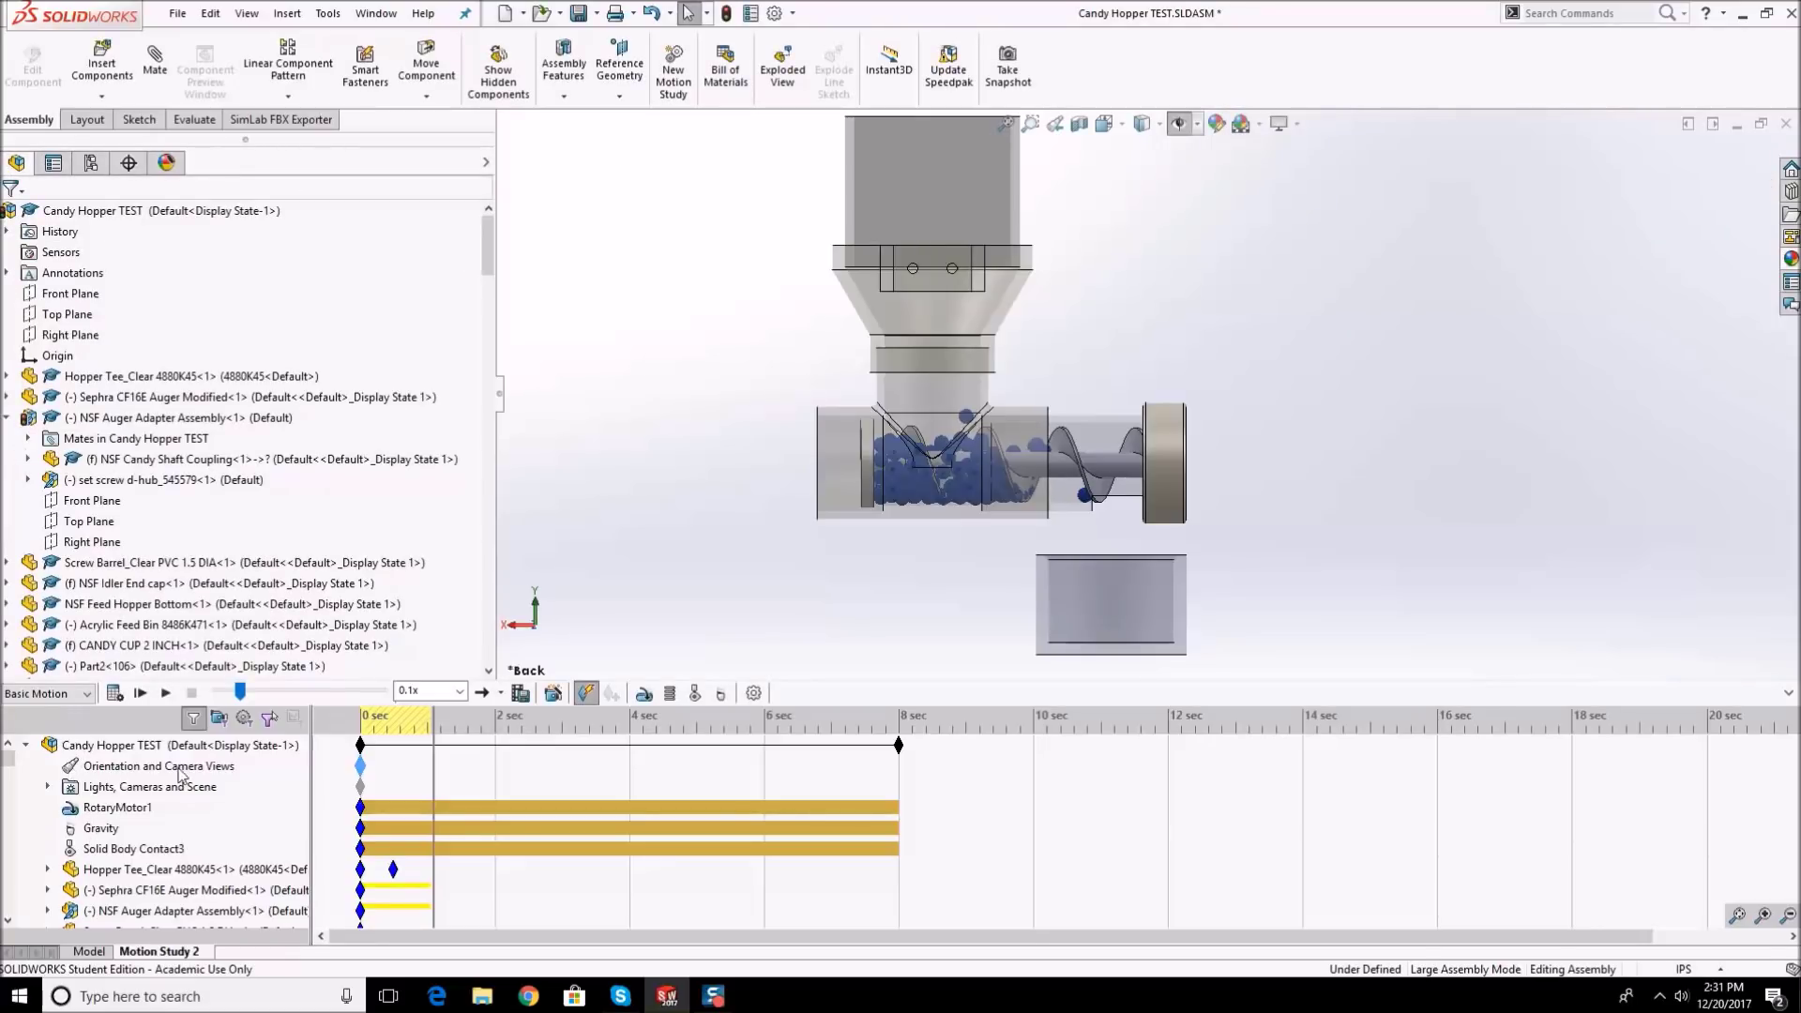
left_click(115, 693)
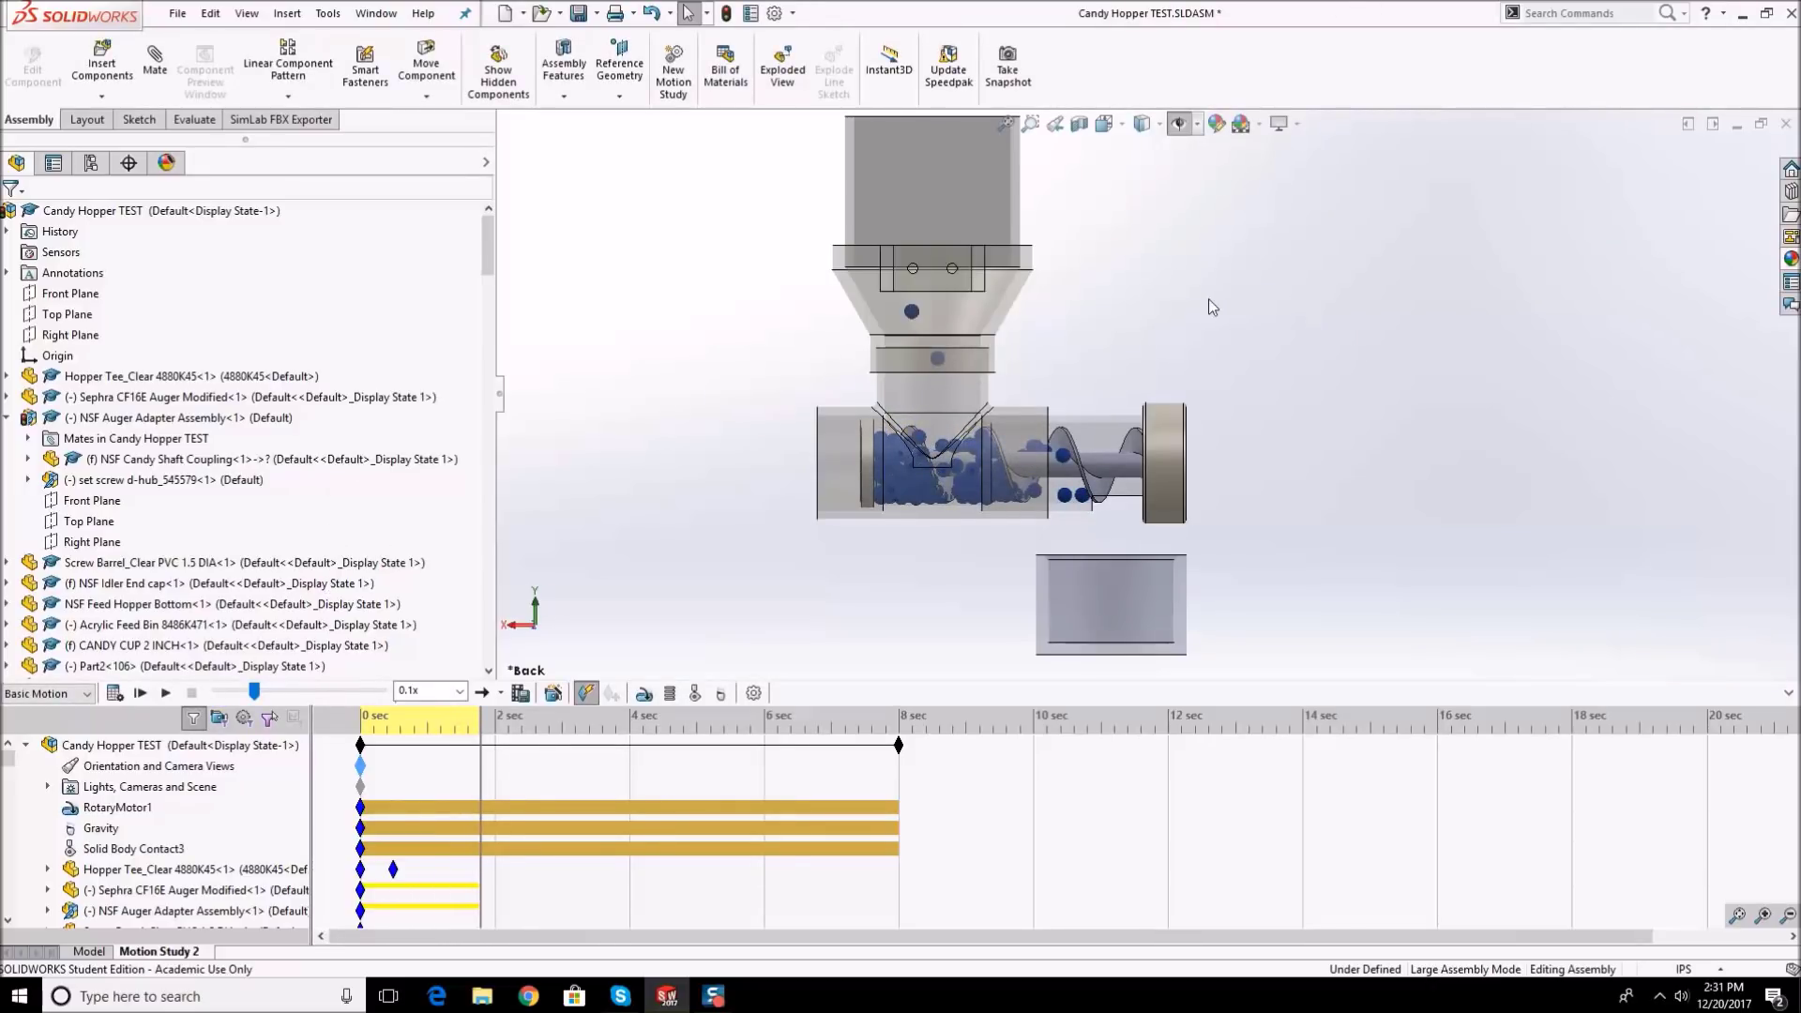
scroll(1208, 299, "down", 2)
scroll(1197, 250, "up", 2)
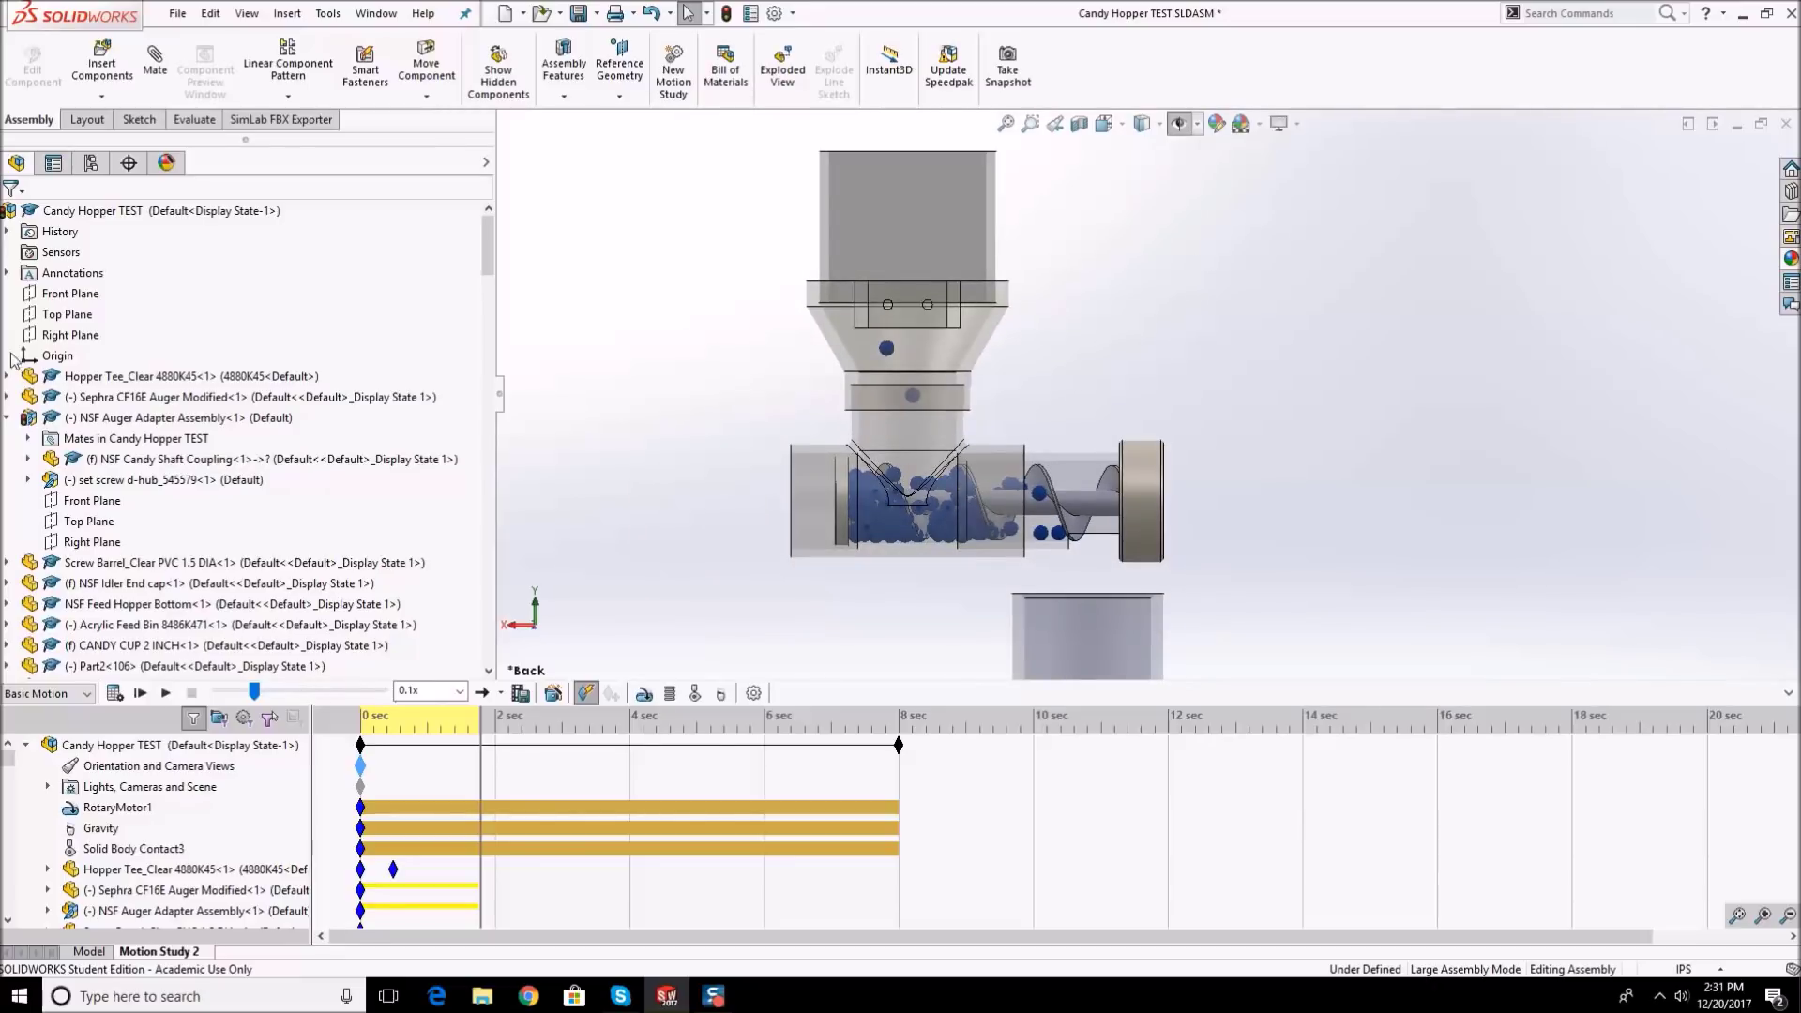
- Change the strength of the Y-direction gravity and recalculate the motion study
right_click(109, 835)
left_click(162, 842)
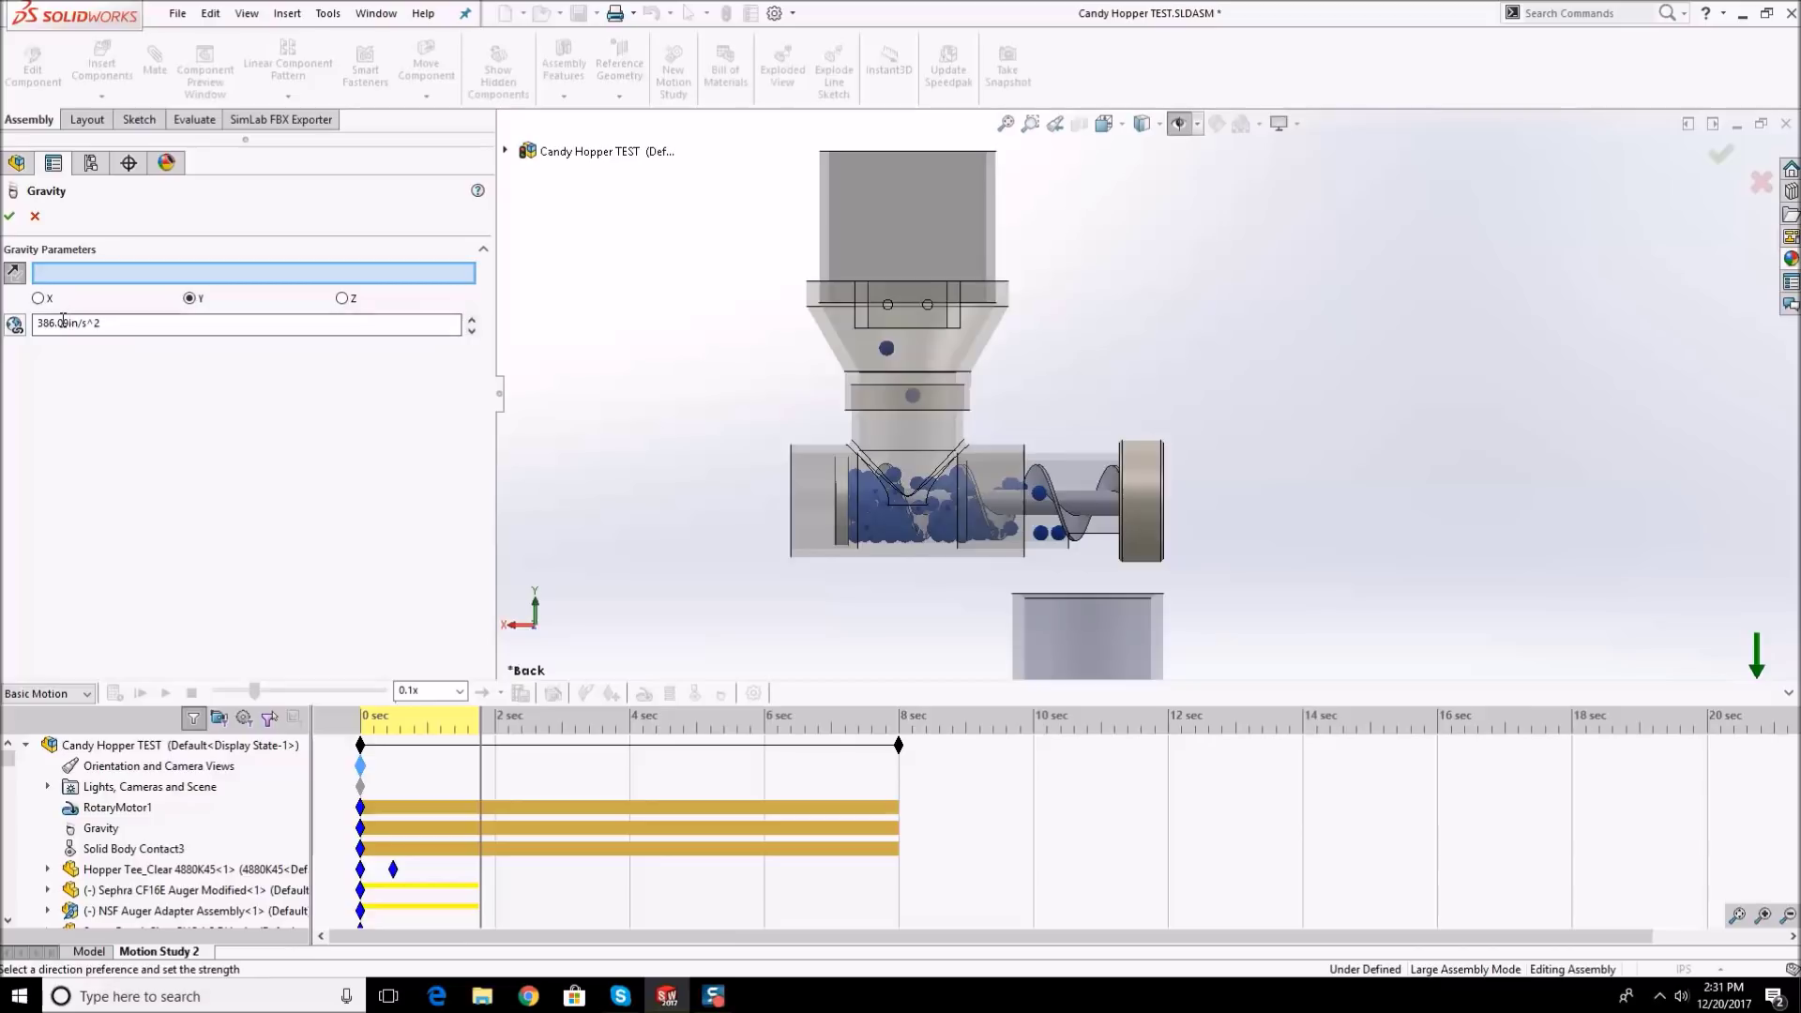
left_click_drag(53, 324, 5, 326)
left_click(7, 216)
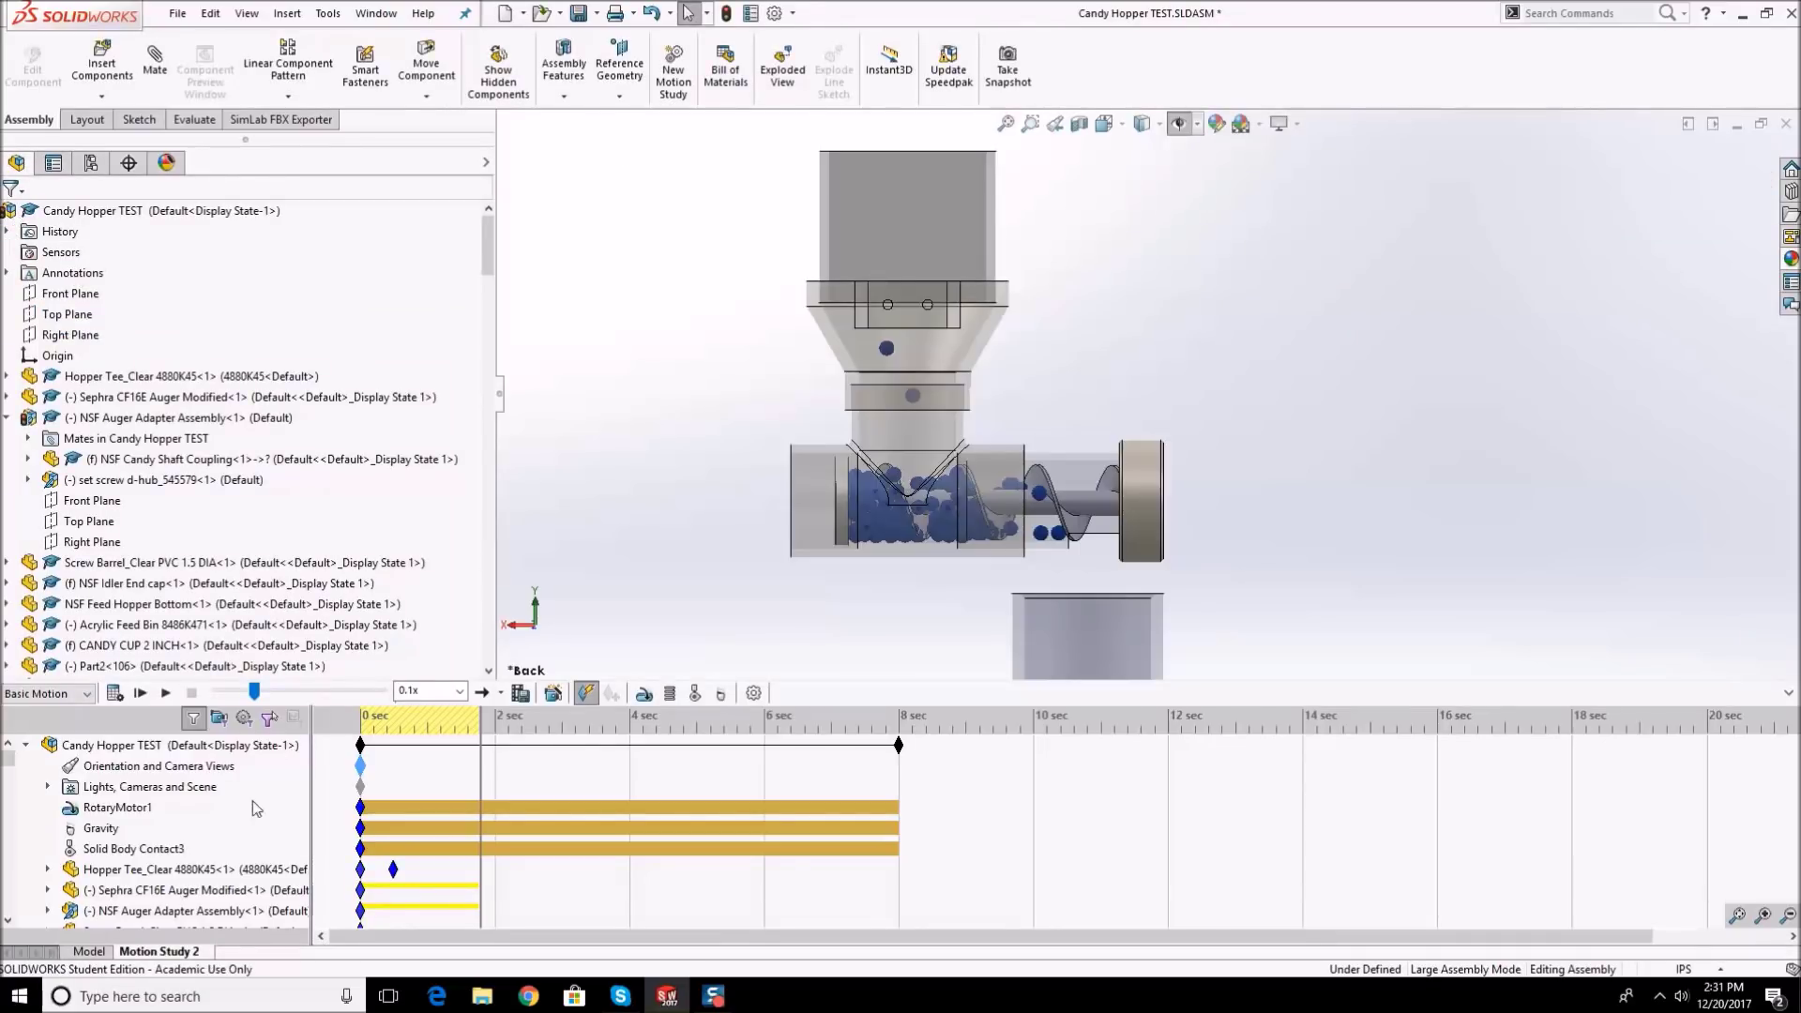
left_click(114, 693)
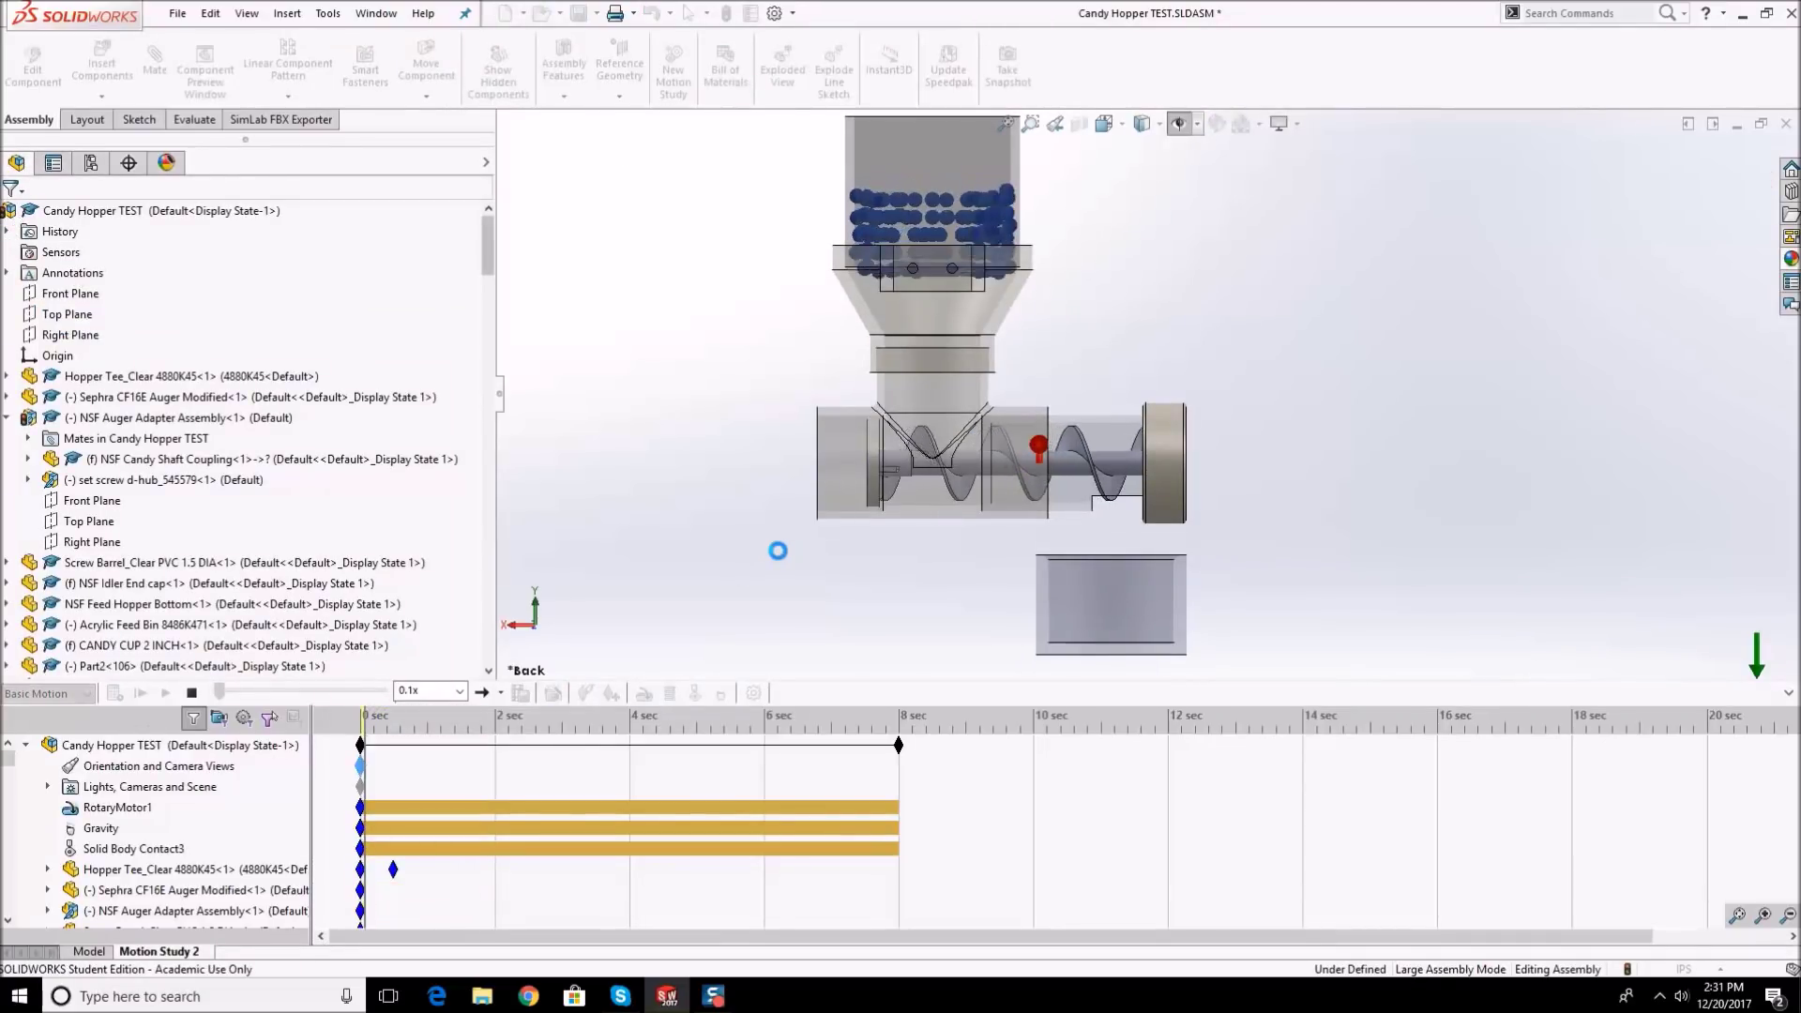
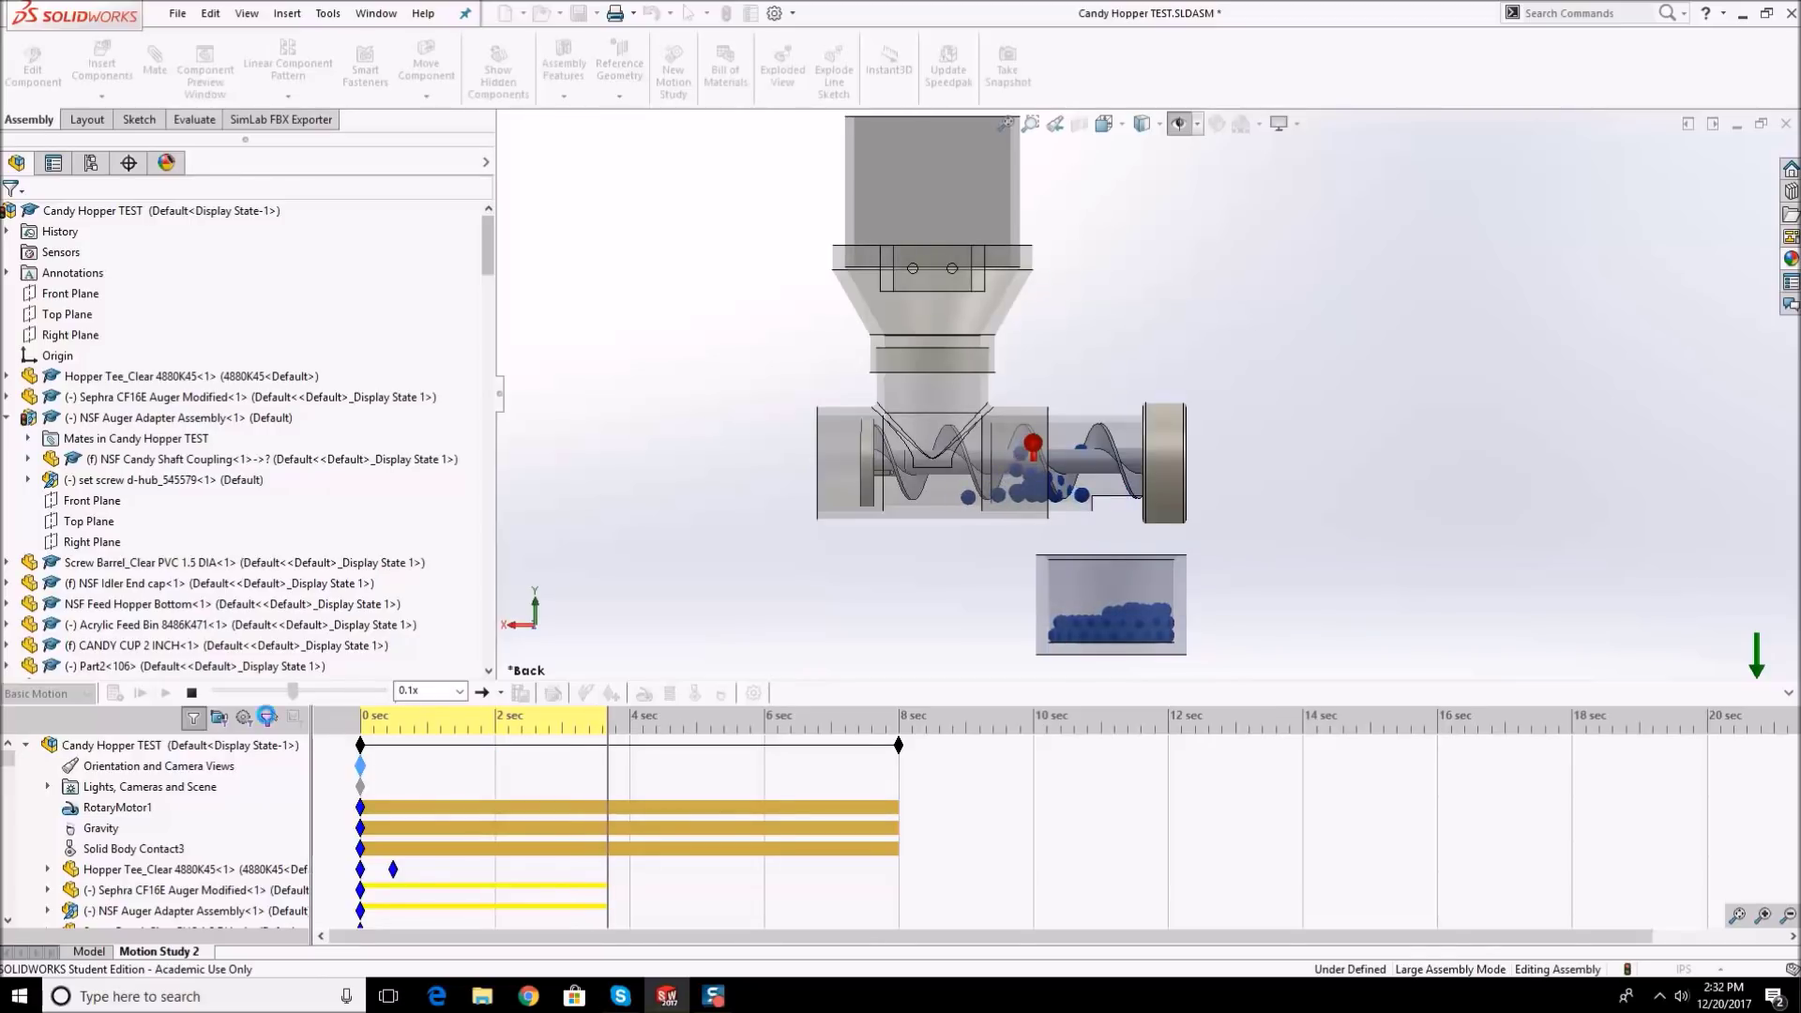
- Stop the running calculation and play the start of the motion study to check how the candy moves
left_click(192, 693)
left_click(141, 693)
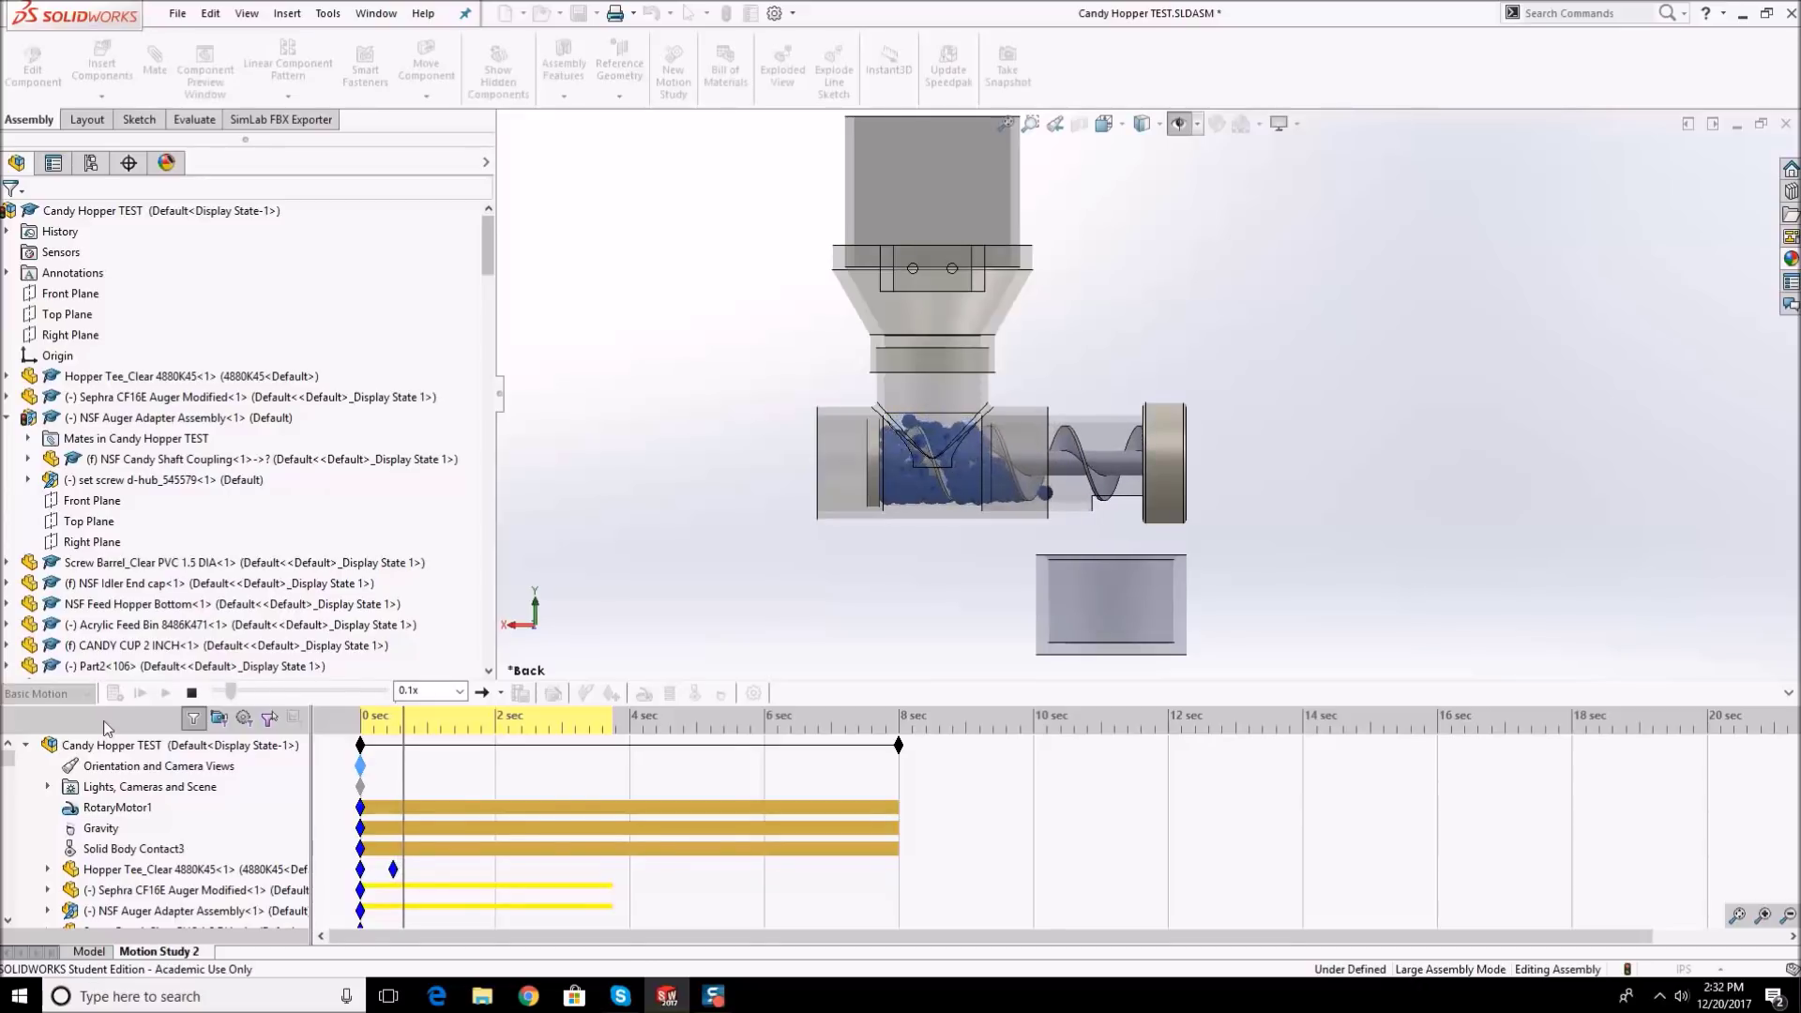
left_click(194, 693)
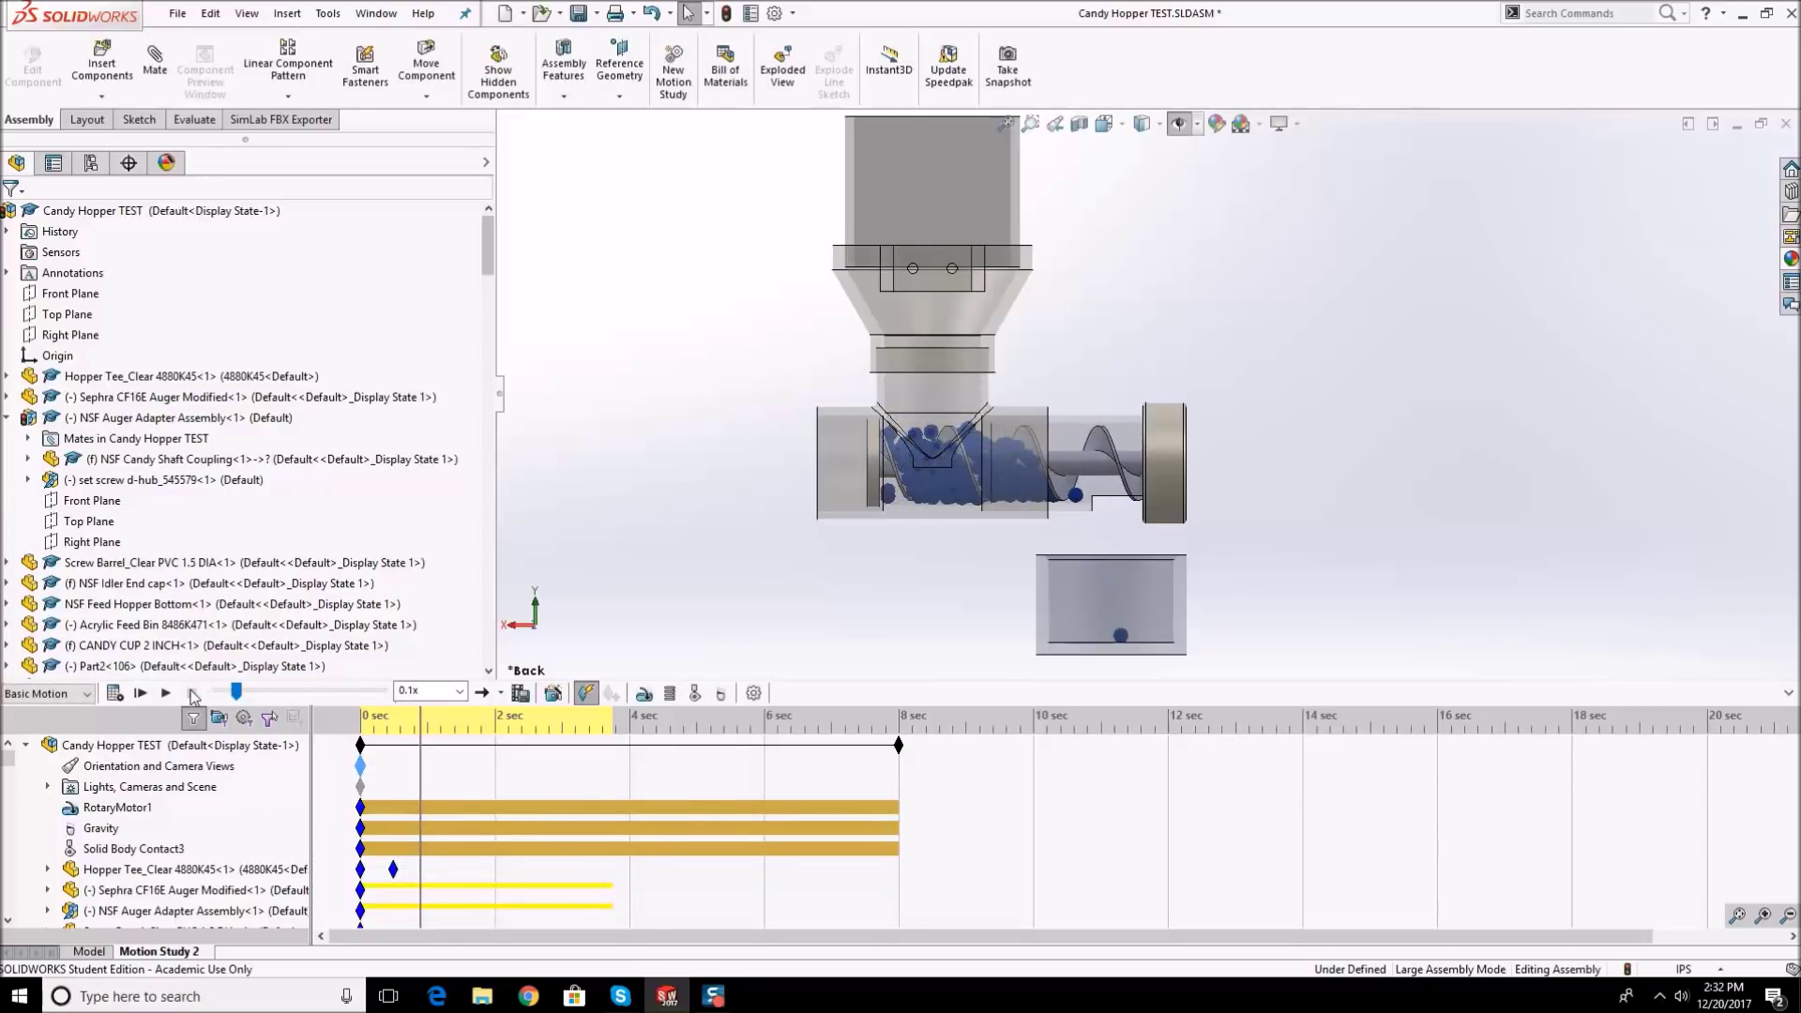
- Change the constant speed of RotaryMotor1, which drives the auger
right_click(80, 811)
left_click(131, 628)
left_click(64, 418)
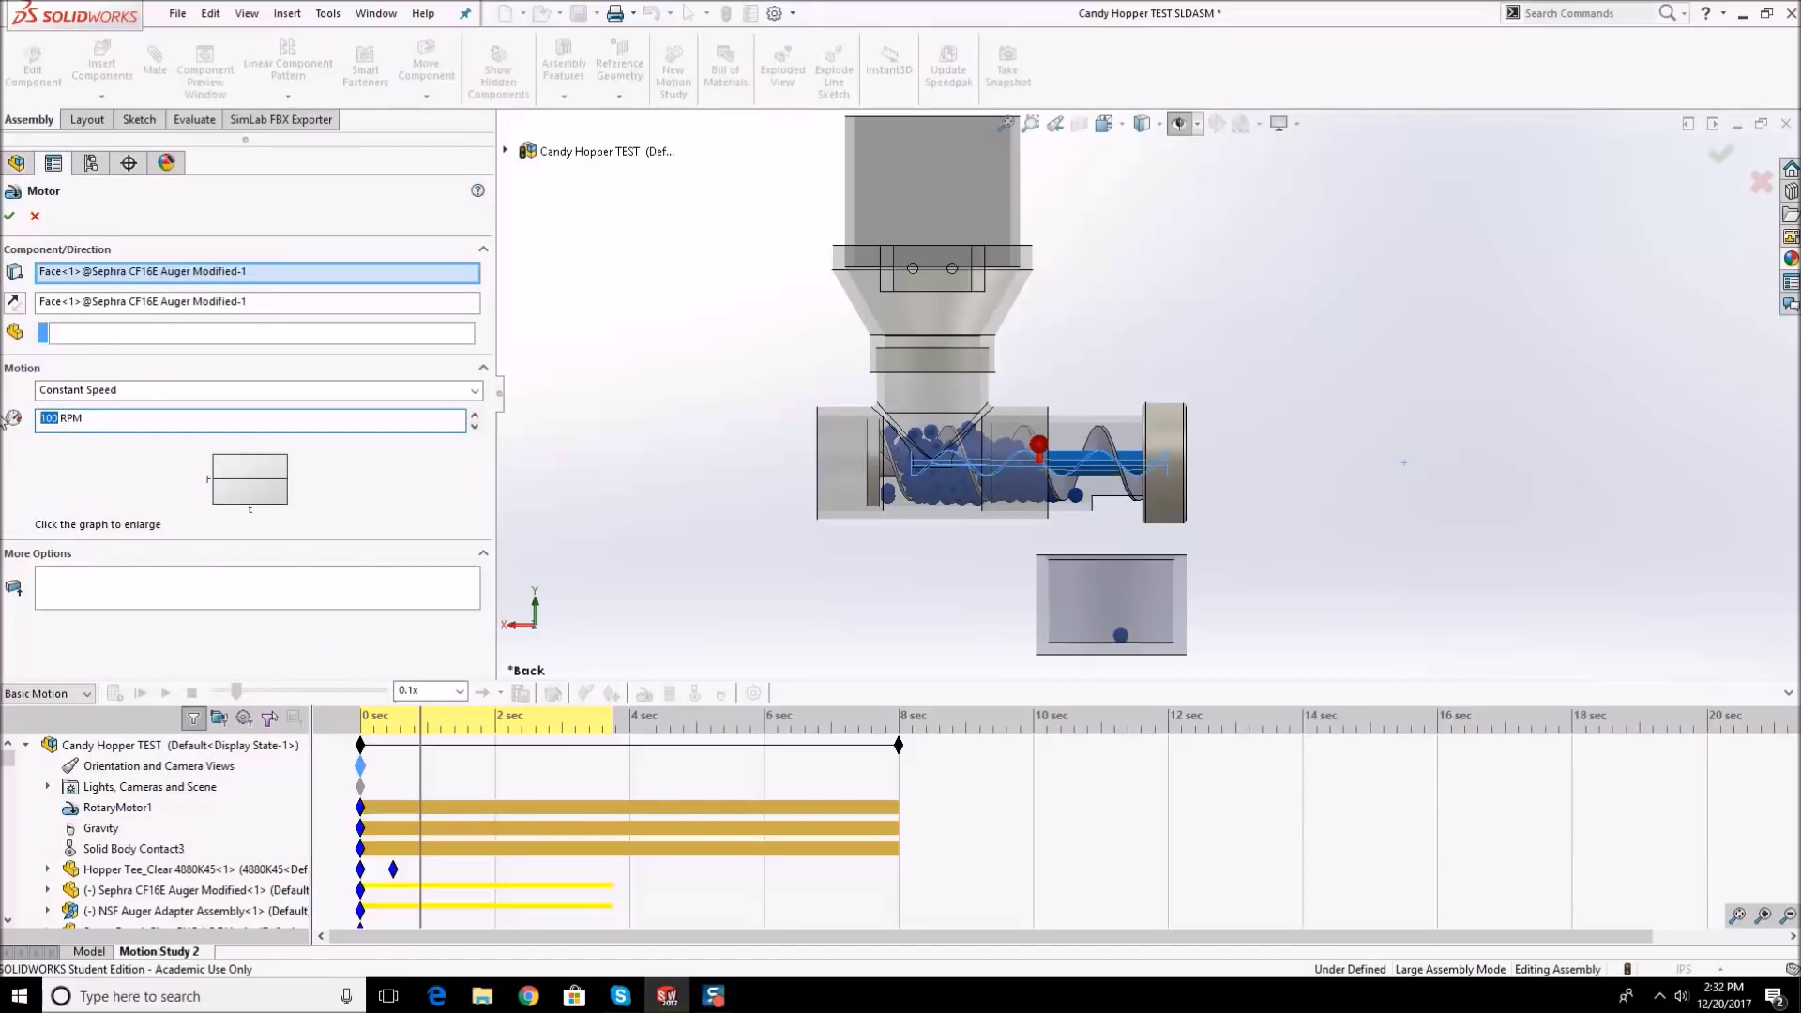
left_click(9, 219)
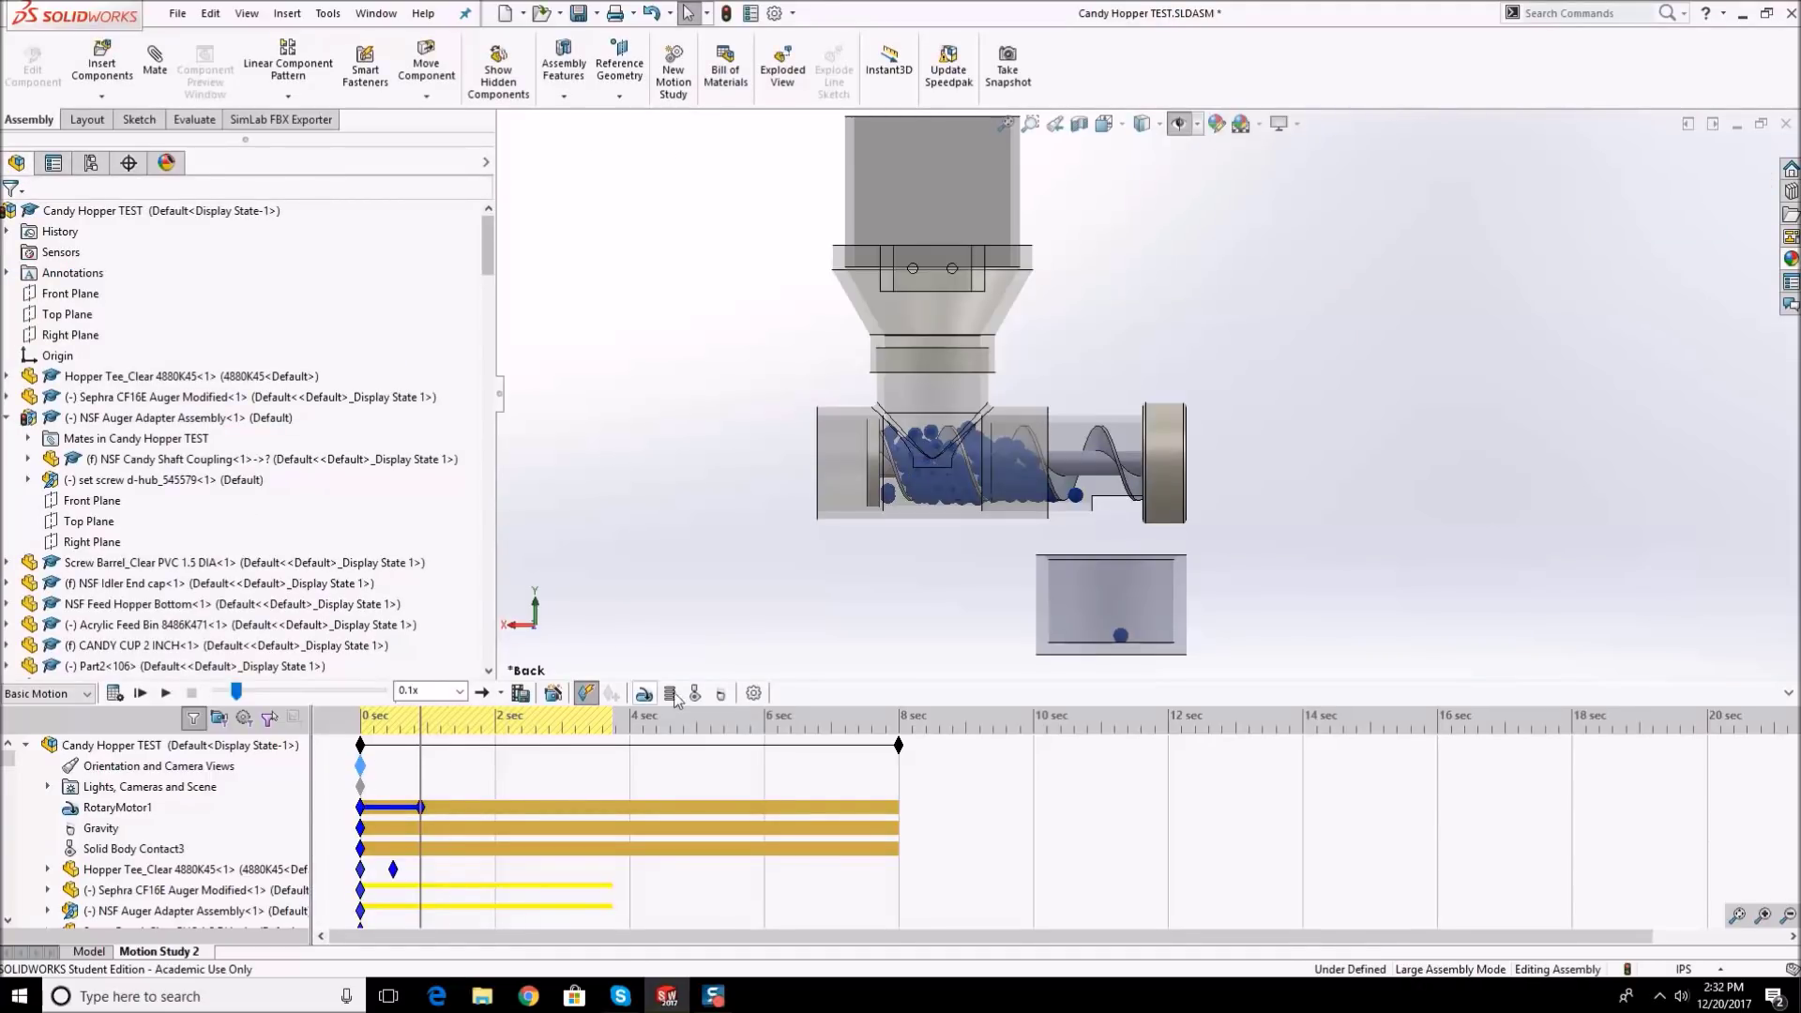
- Review the Basic Motion settings for frames per second, geometry accuracy and 3D contact resolution in the motion study properties
left_click(752, 694)
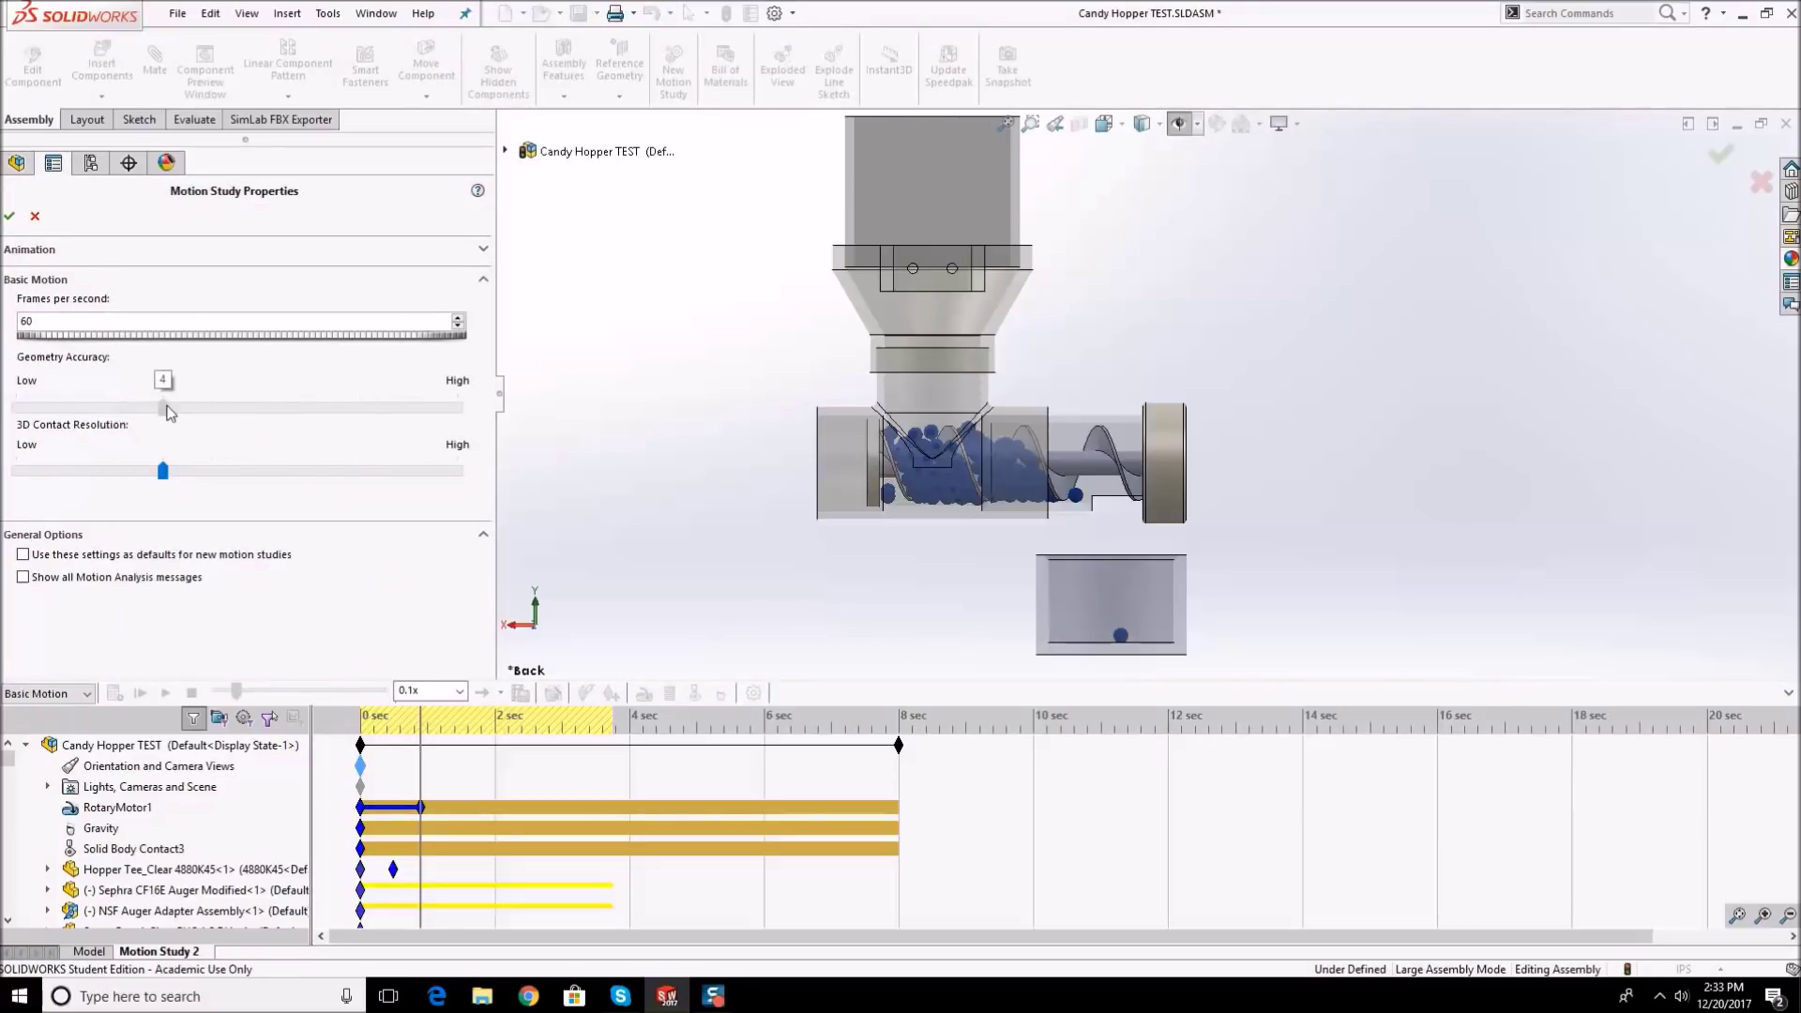
left_click(8, 216)
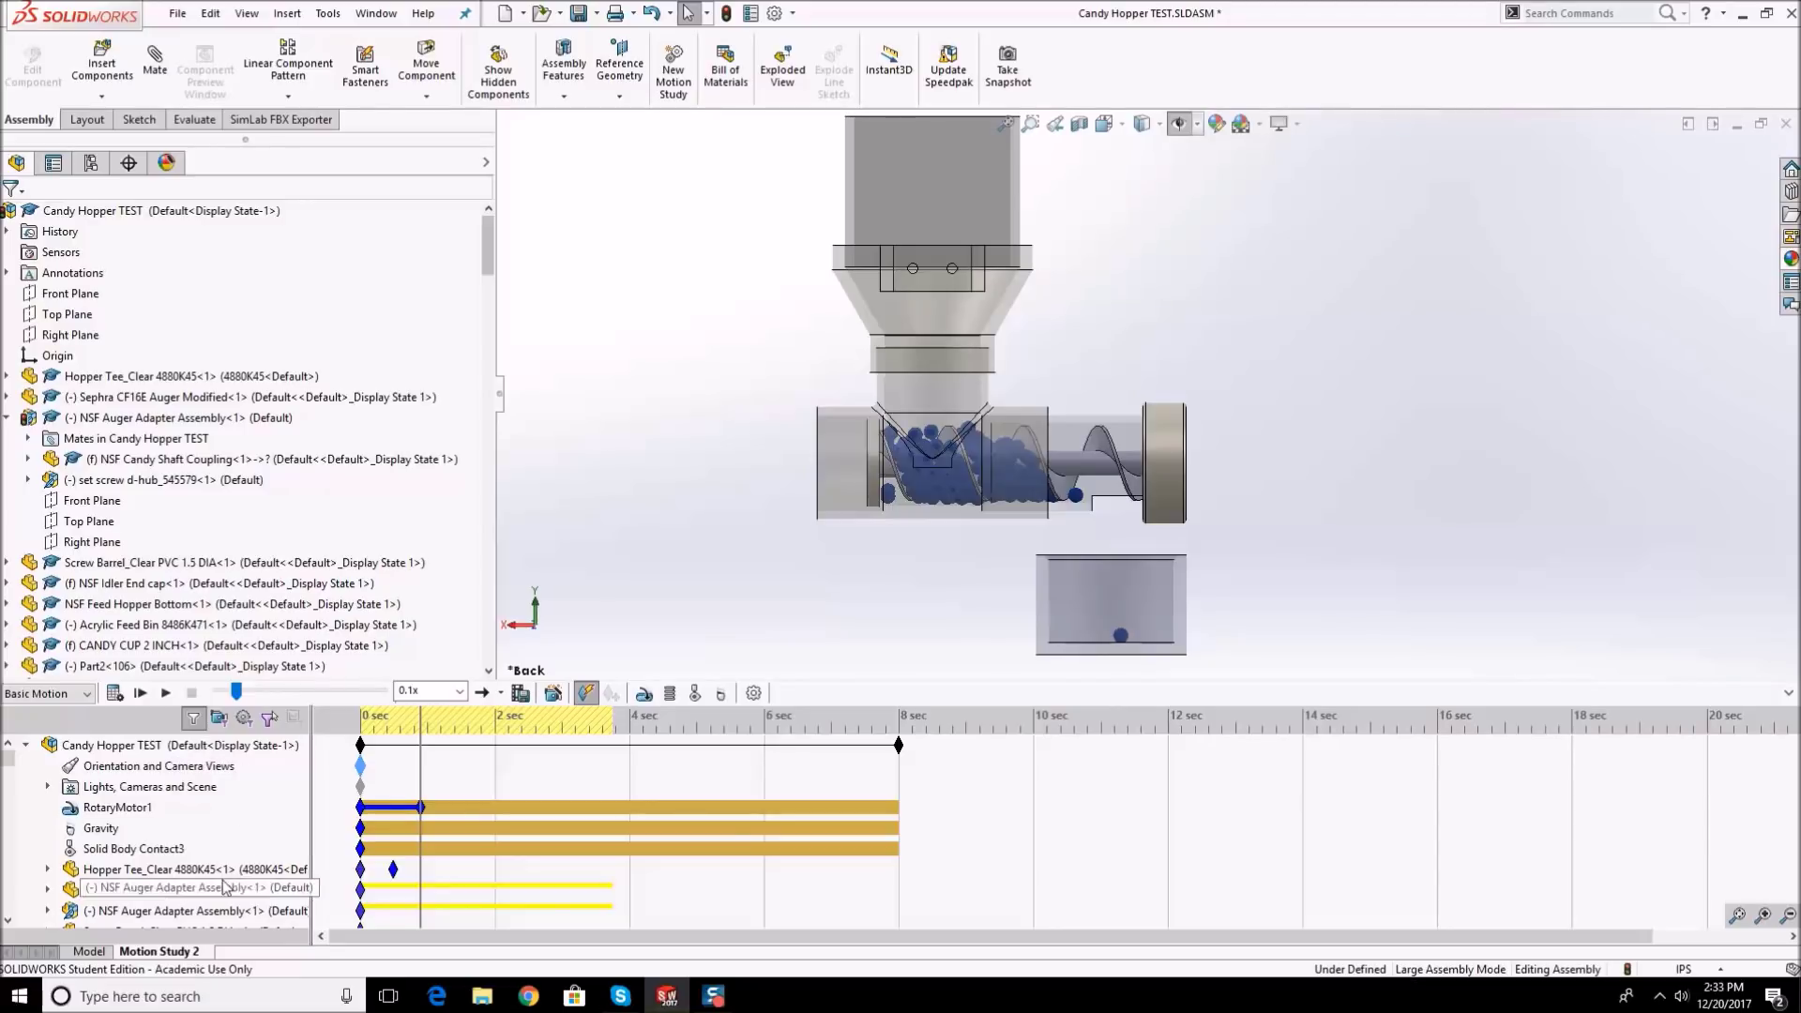
left_click(756, 695)
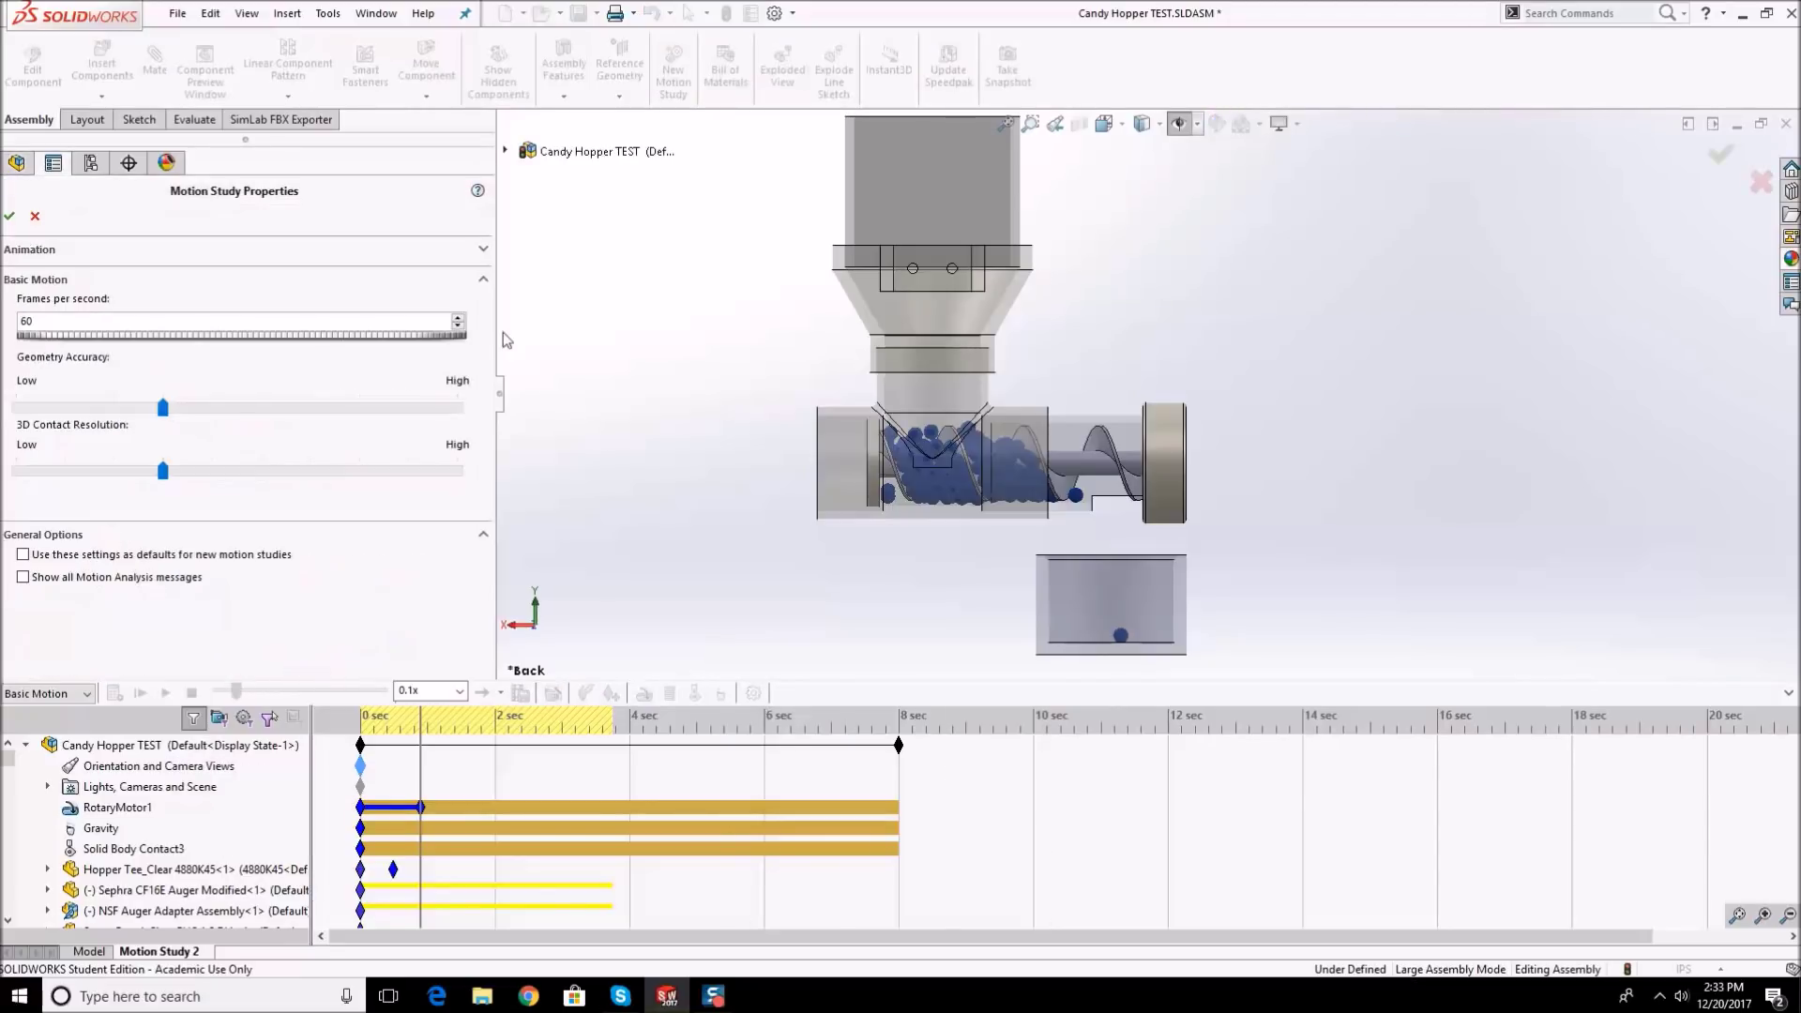
left_click(10, 217)
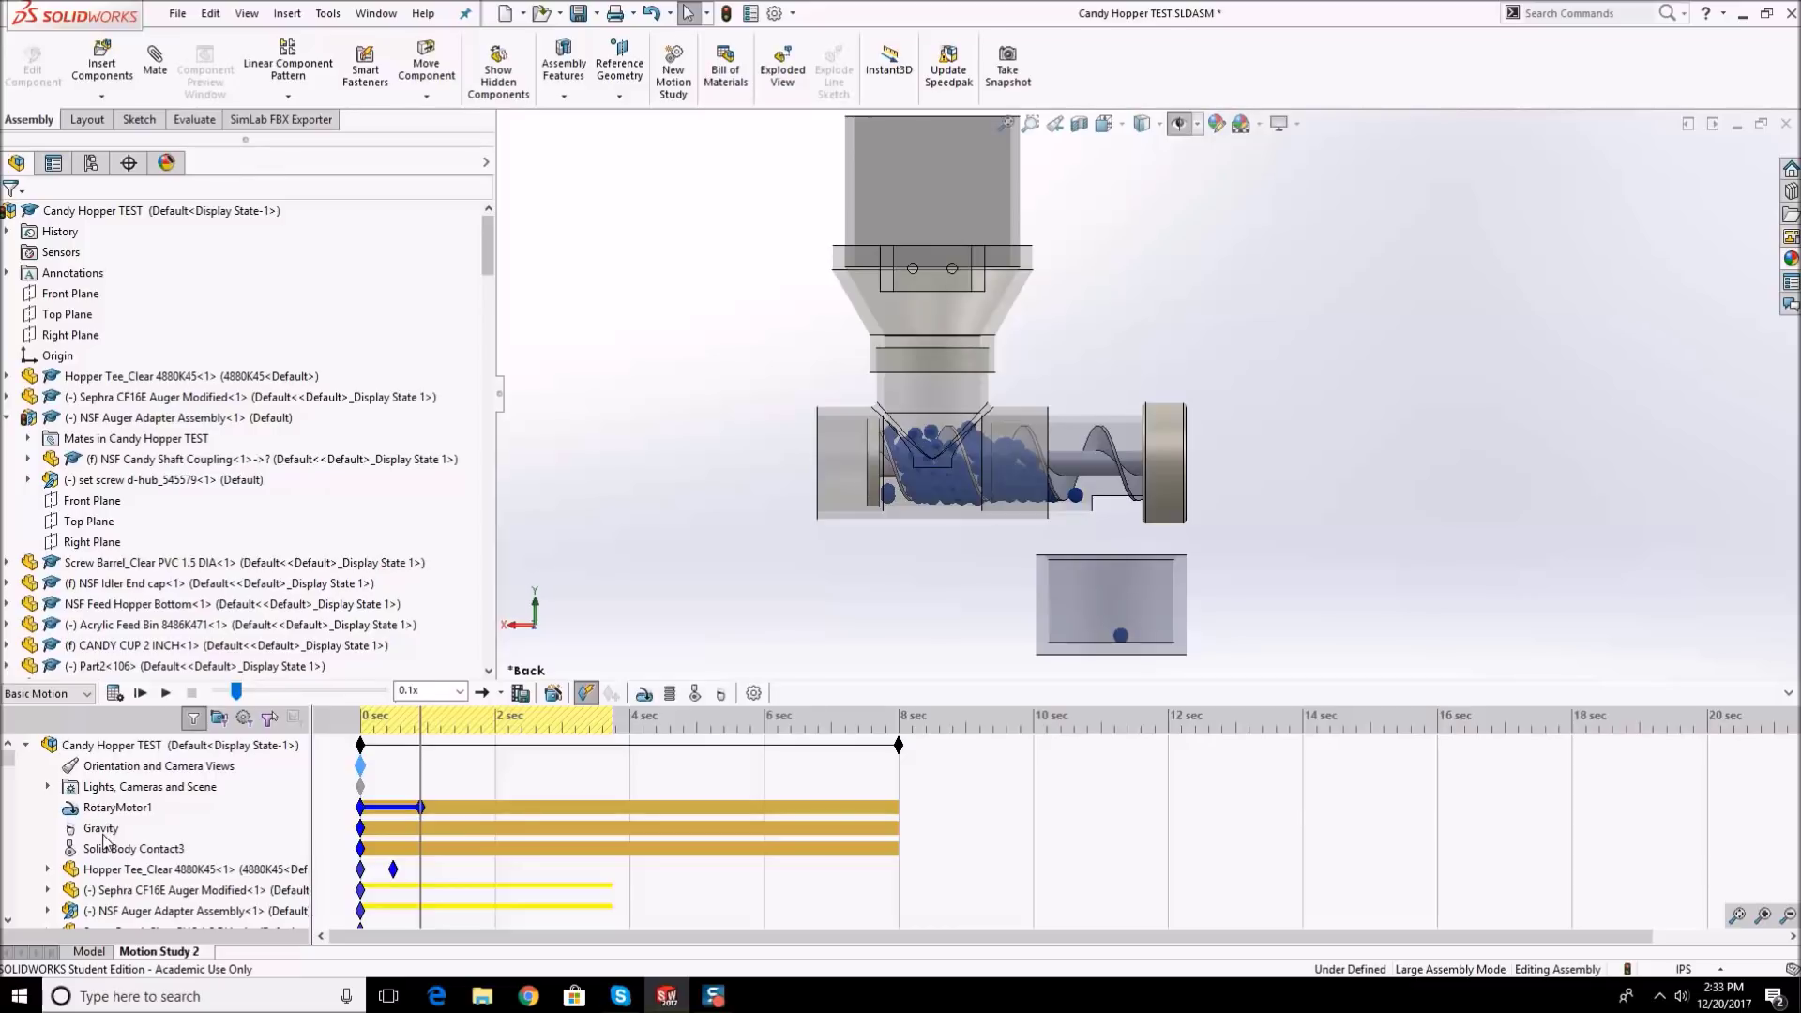
- Calculate the motion study until candy has dropped into the cup, stop it, and set the playback speed to 1x
left_click(113, 693)
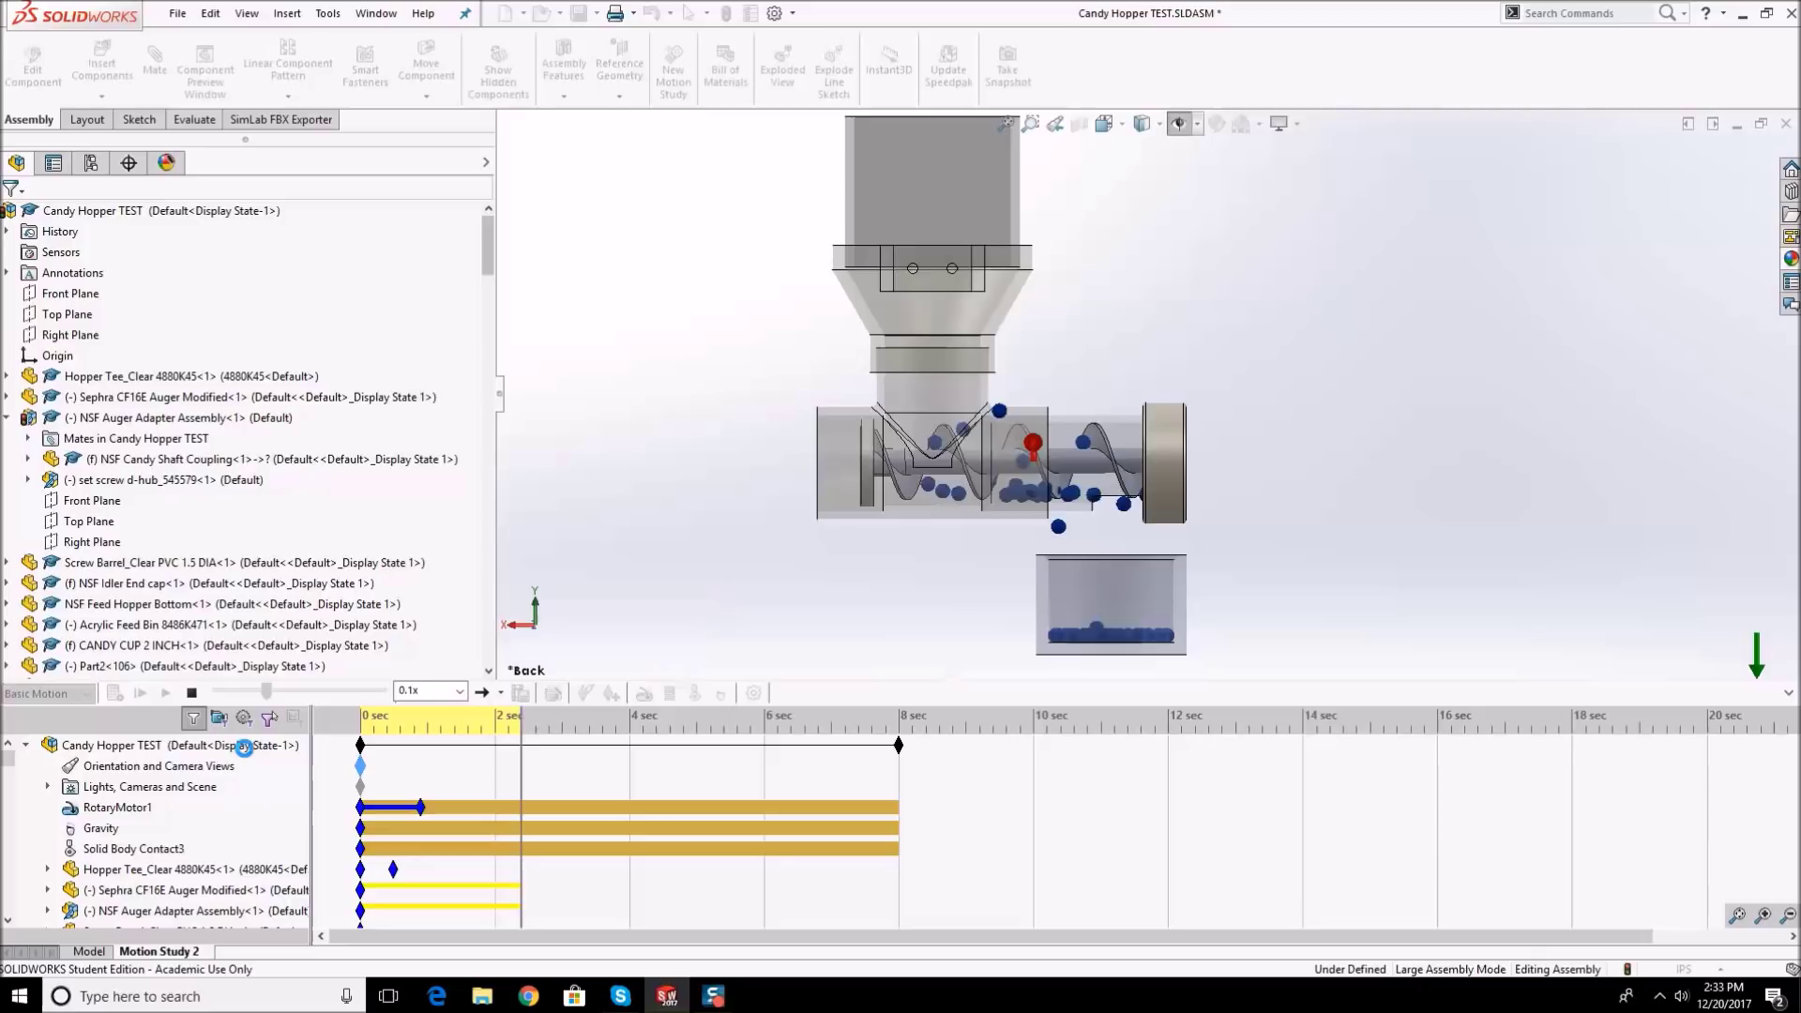
left_click(192, 693)
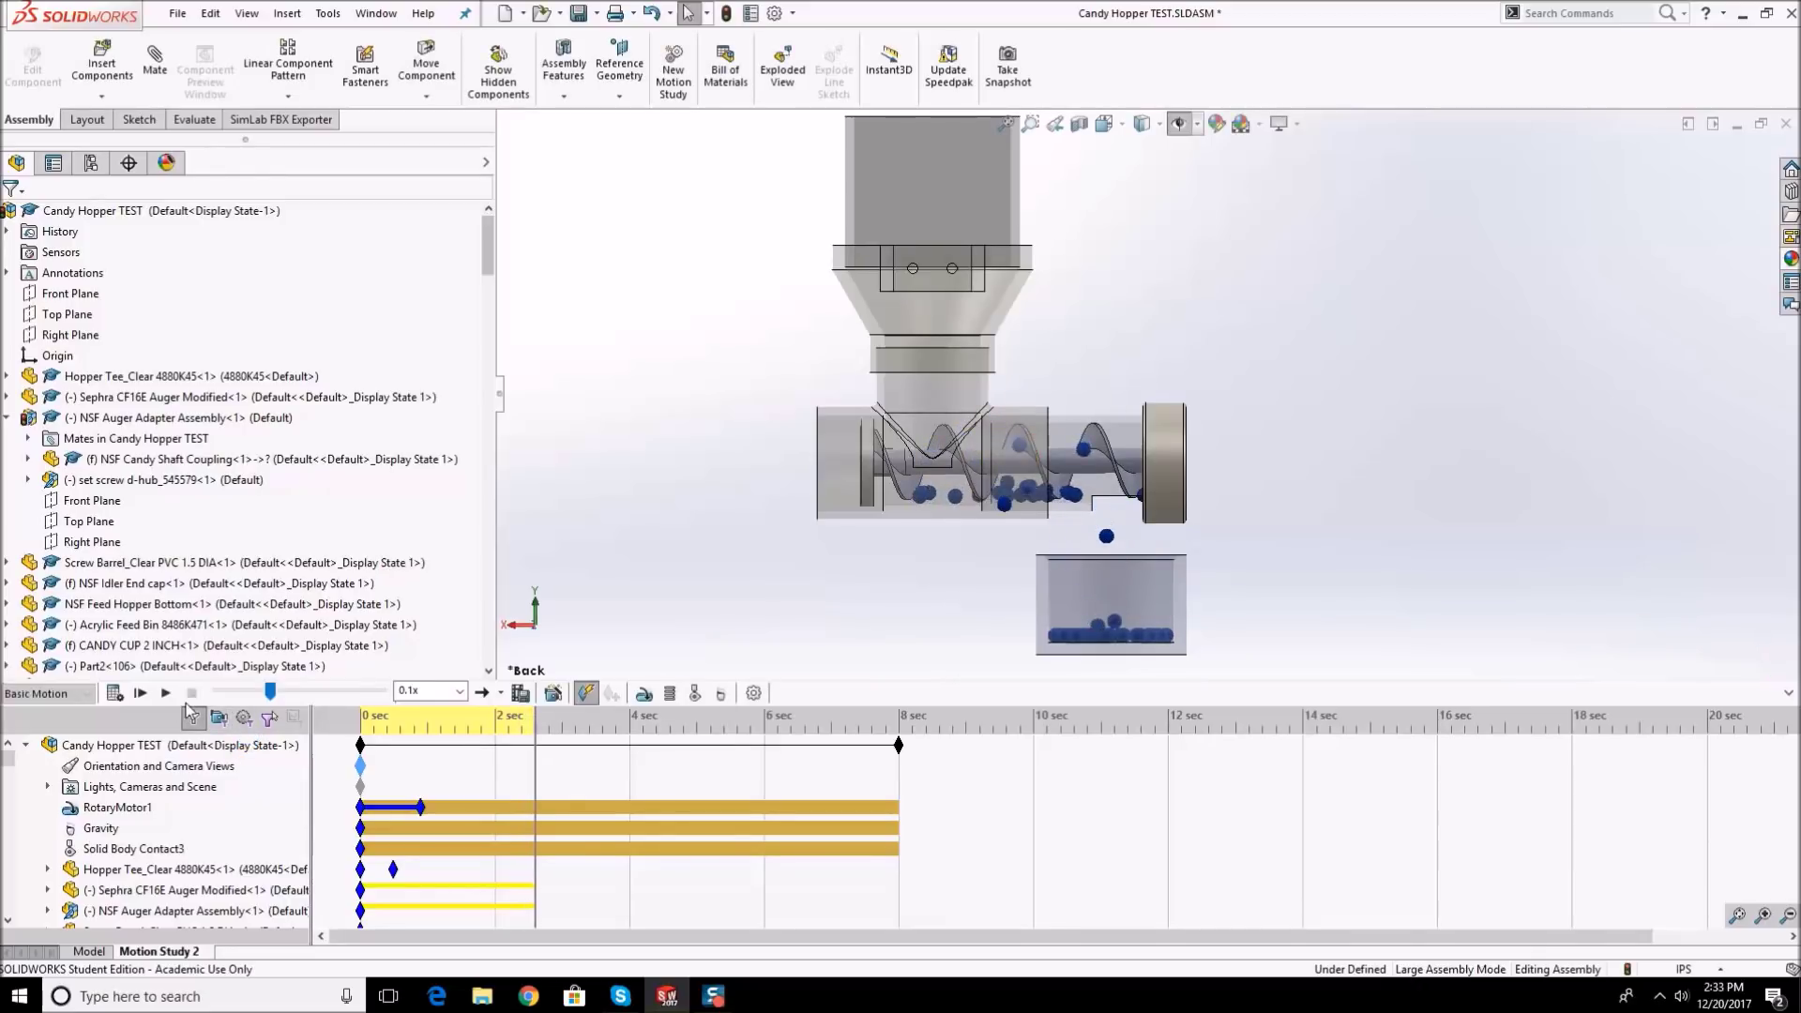
left_click(458, 692)
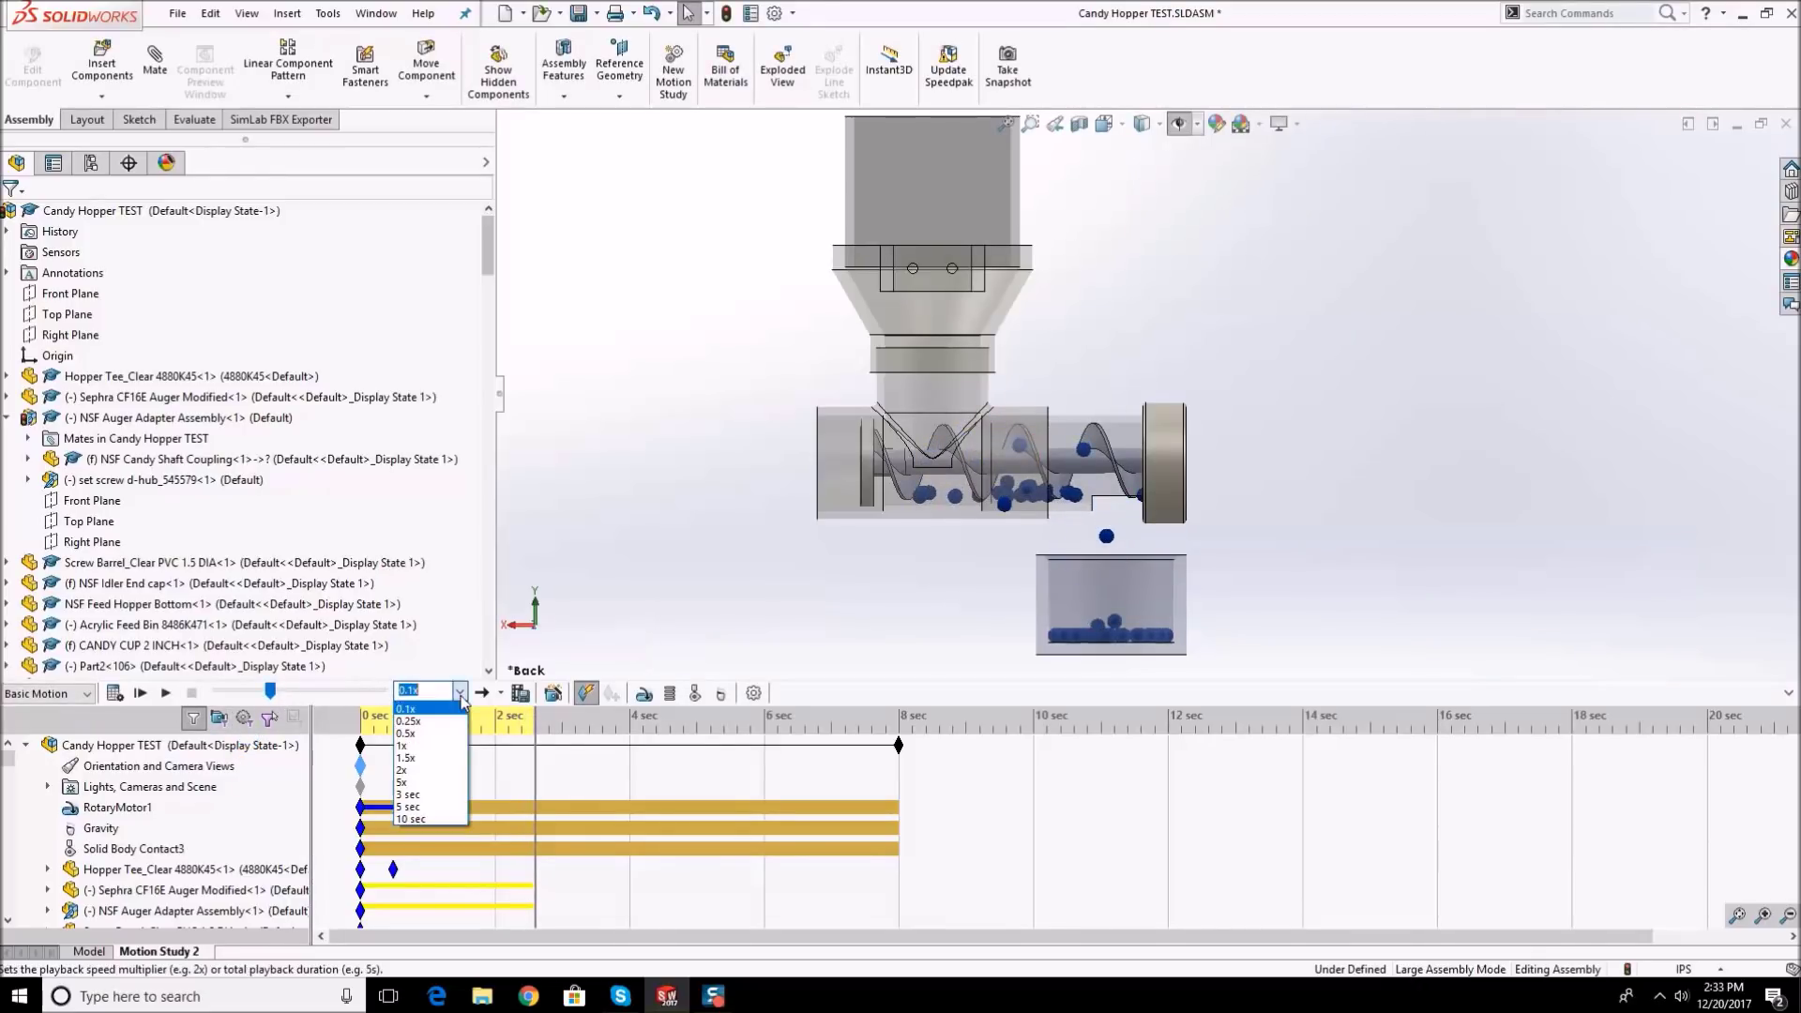
left_click(436, 755)
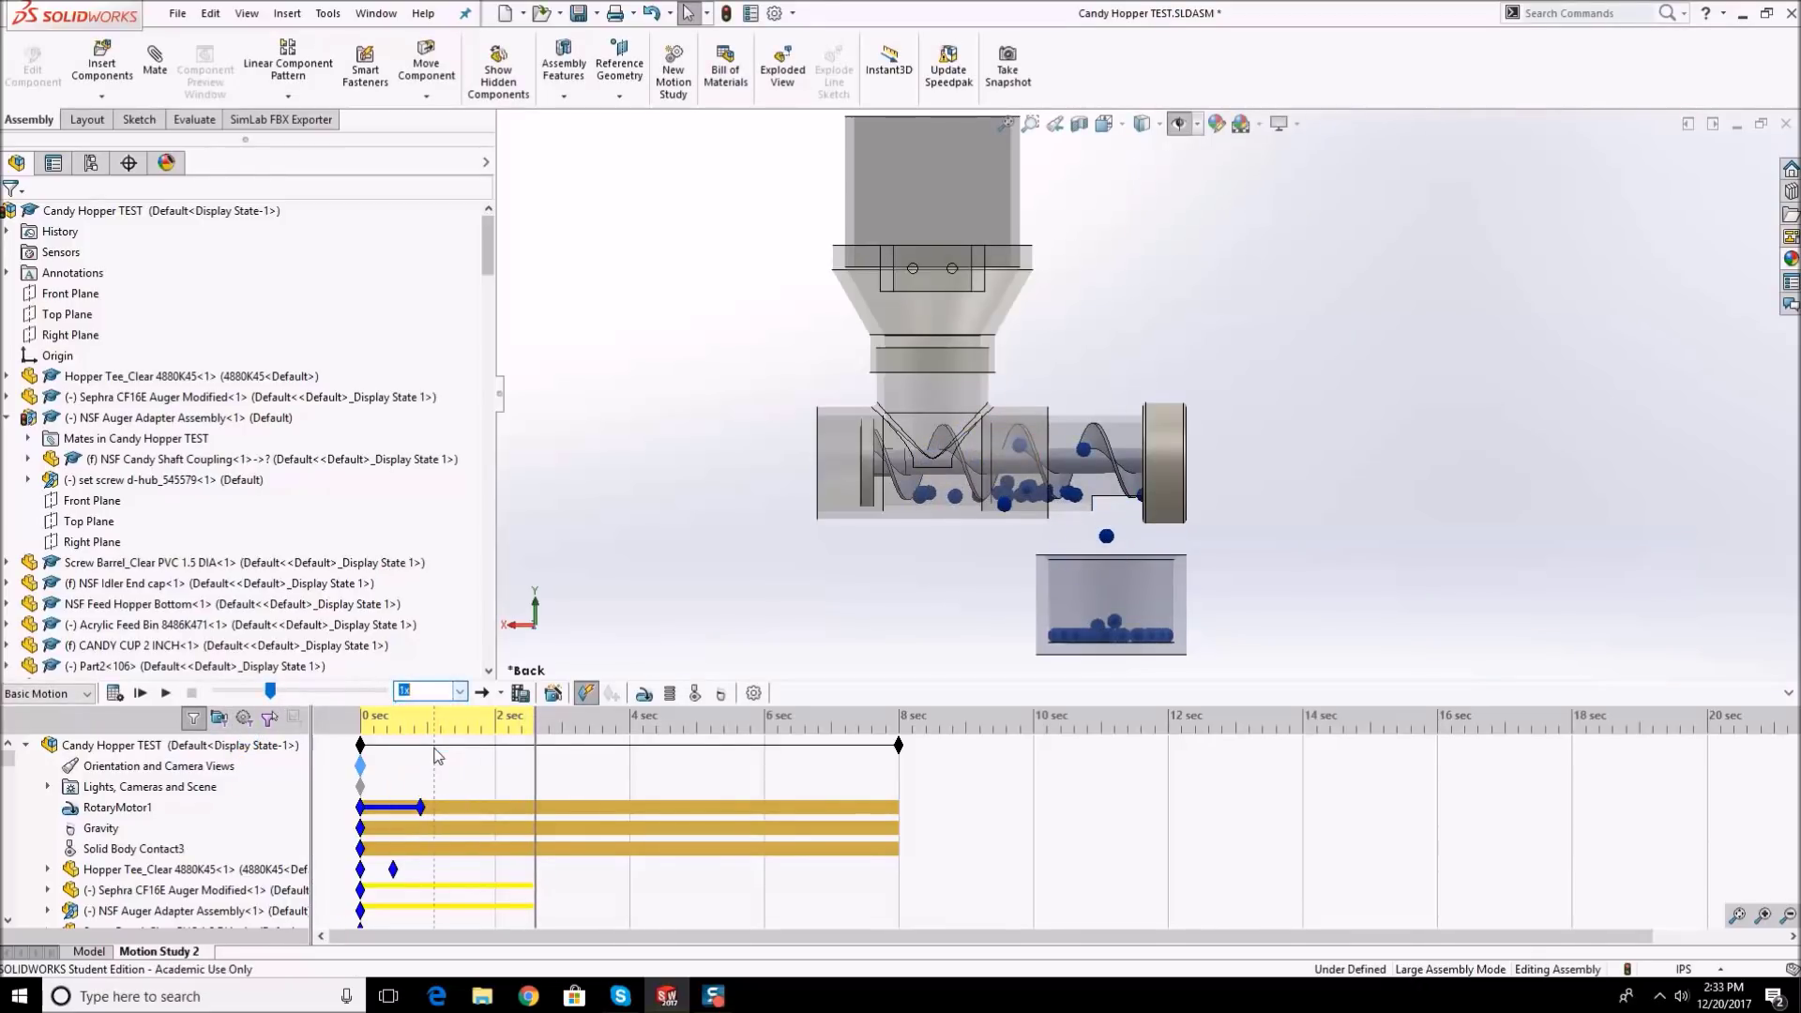
- Set the study's 3D contact resolution to 8 under the Basic Motion properties
left_click(753, 693)
left_click_drag(165, 474, 360, 474)
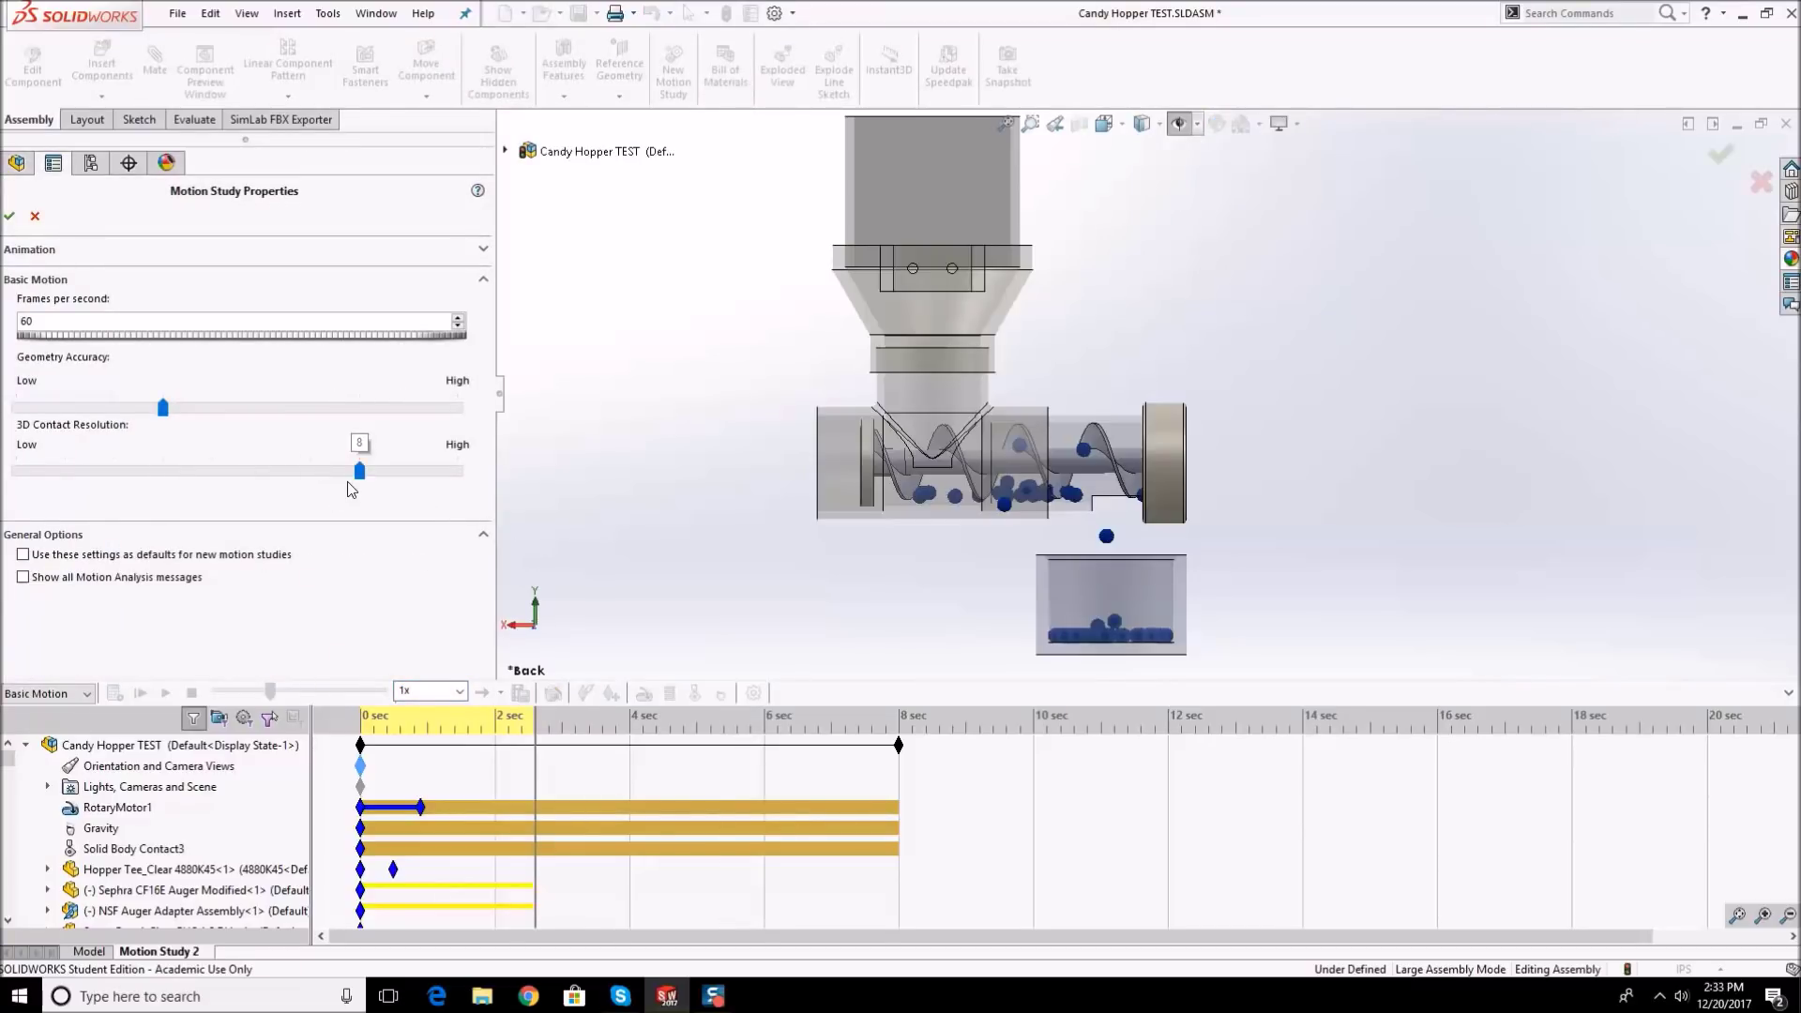
left_click(10, 216)
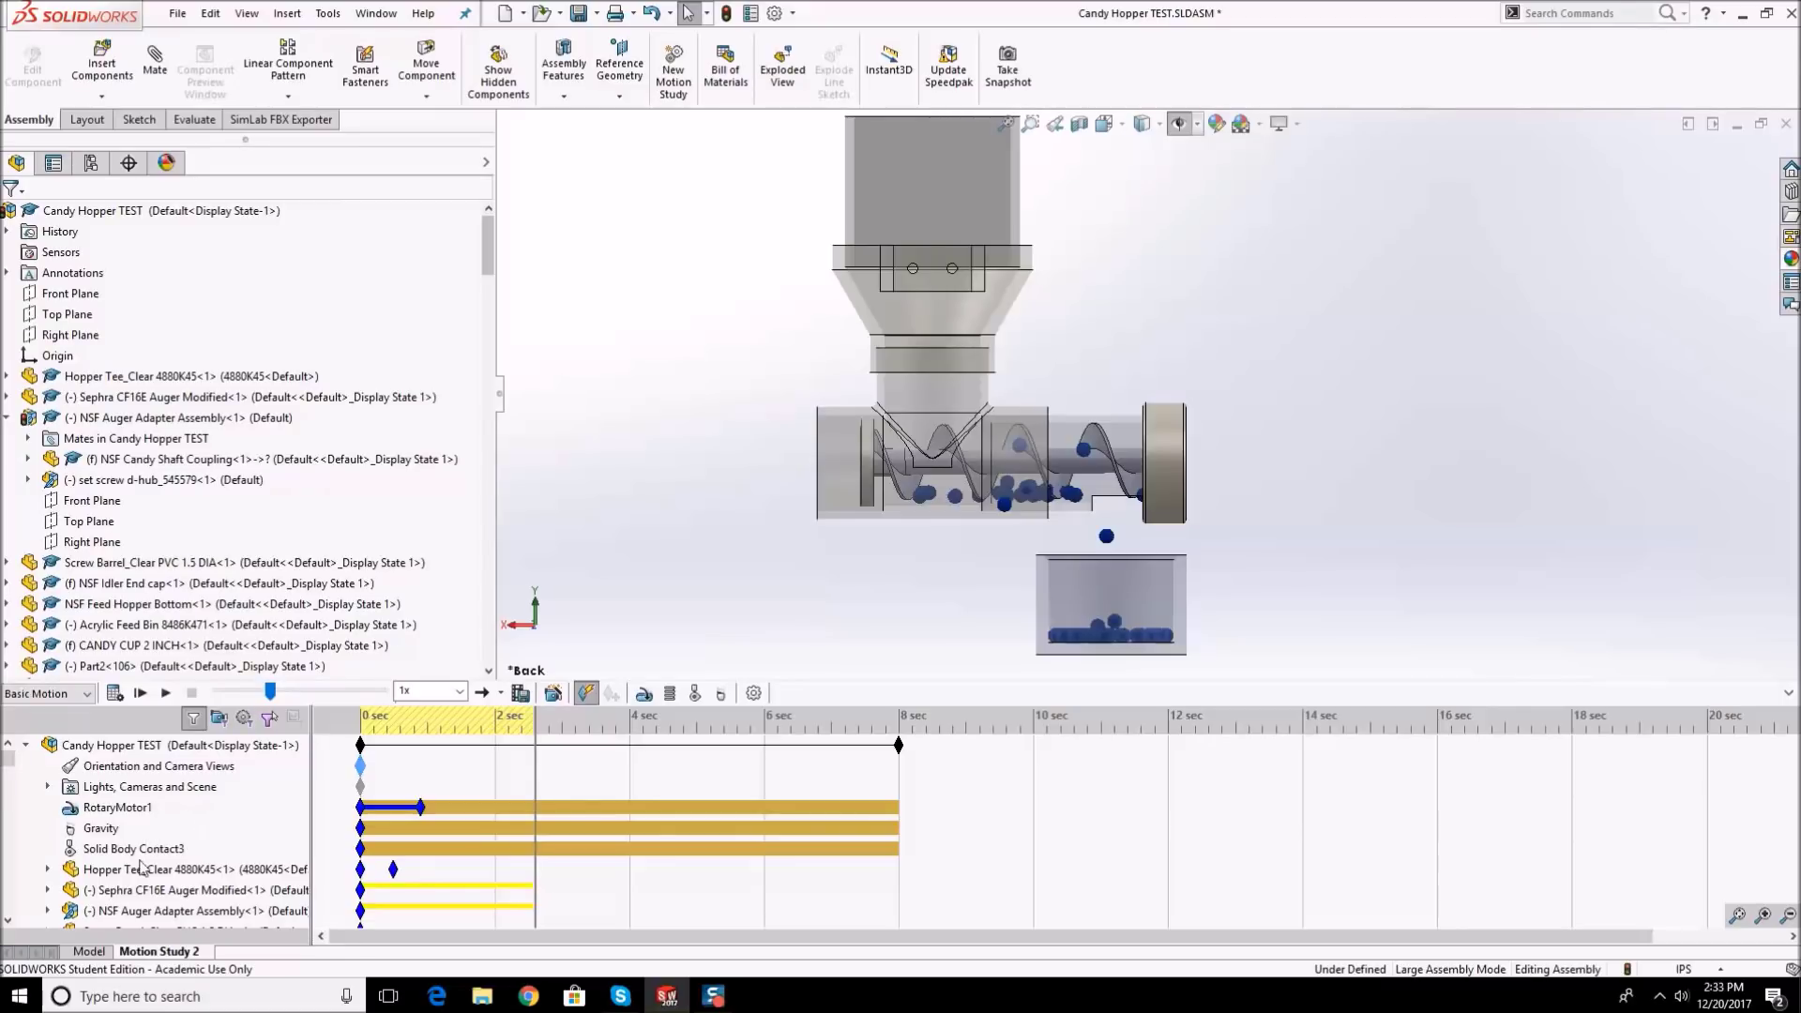
- Set the gravity strength to 70.09 in/s^2 and recalculate the motion study, stopping it partway
right_click(100, 834)
left_click(131, 839)
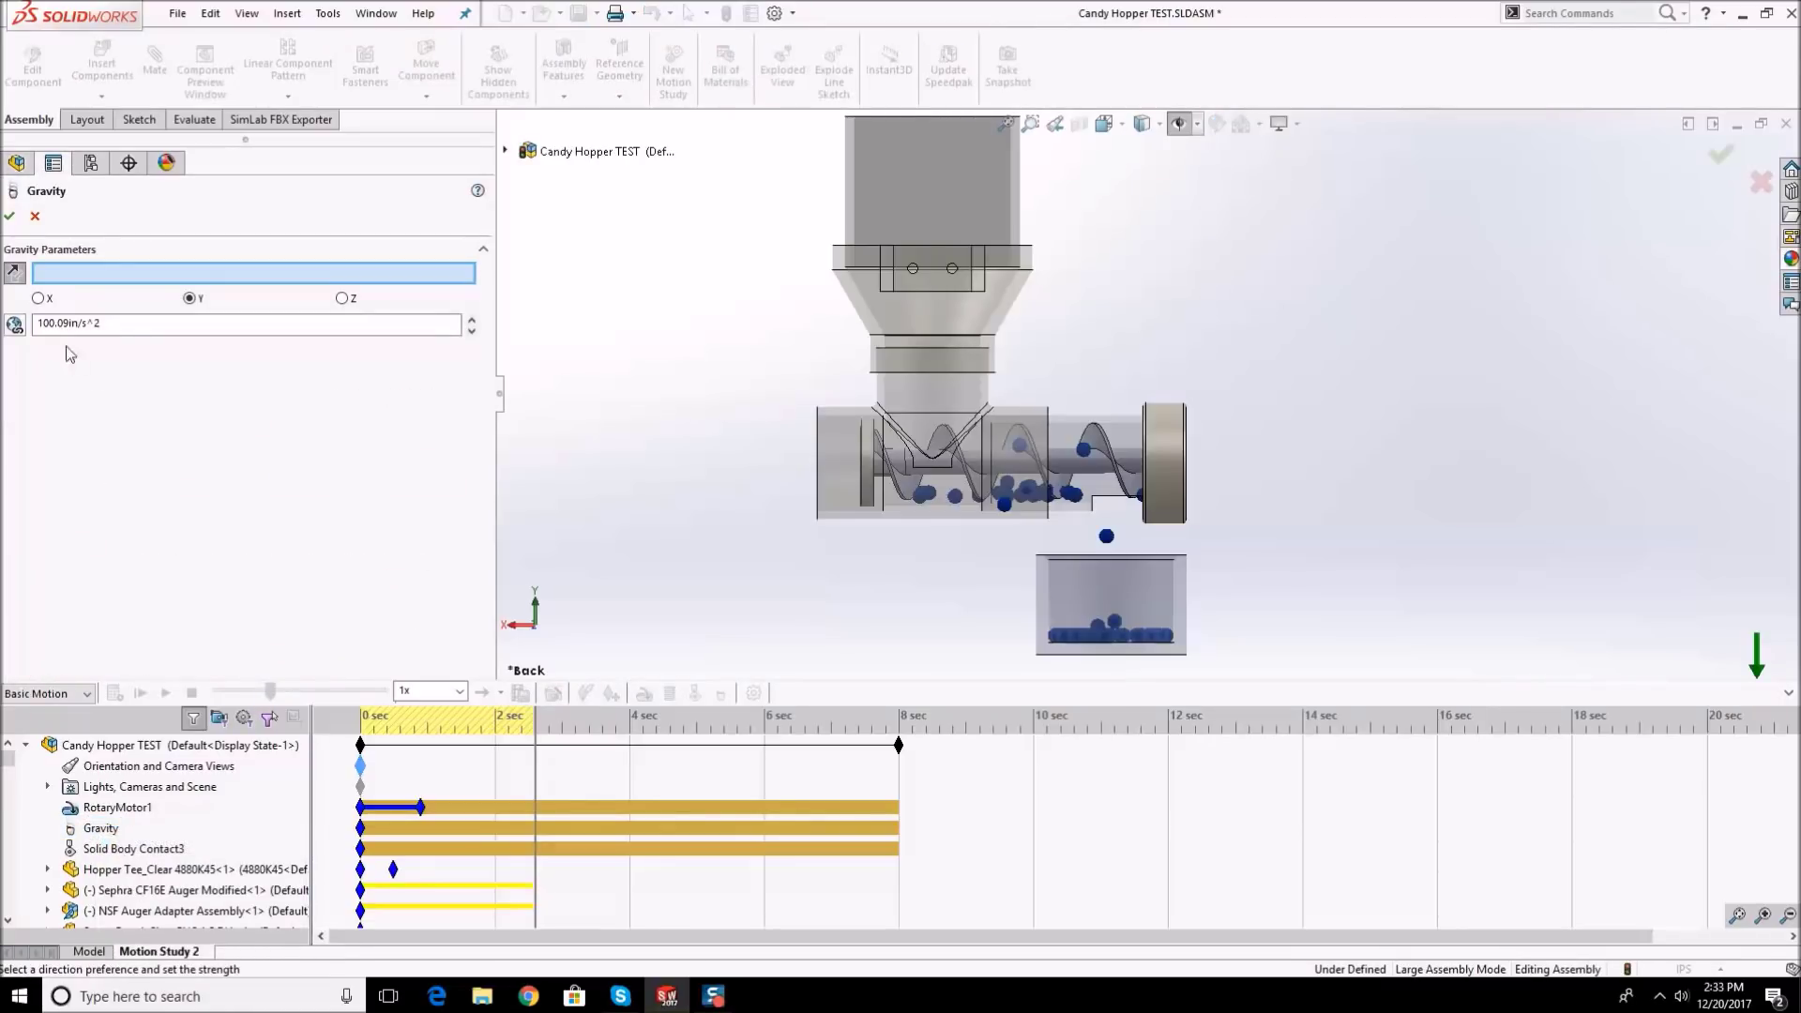
left_click_drag(50, 323, 2, 324)
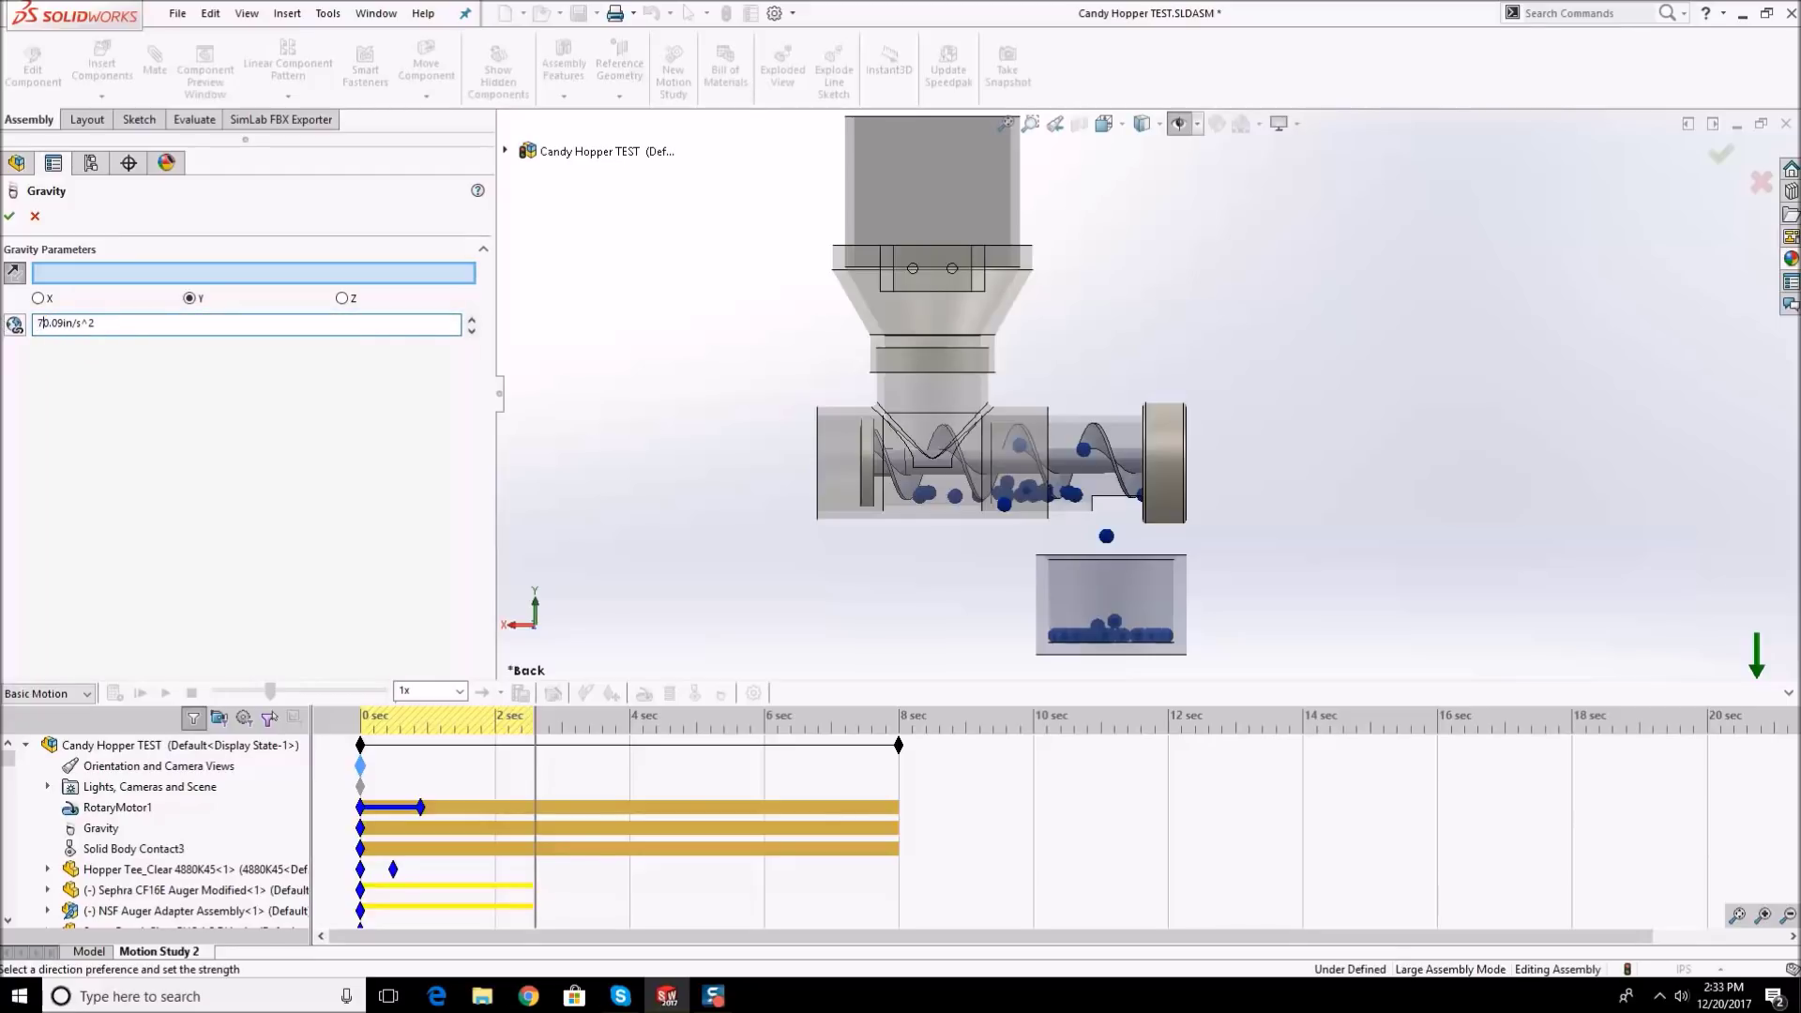
type("7")
left_click(12, 216)
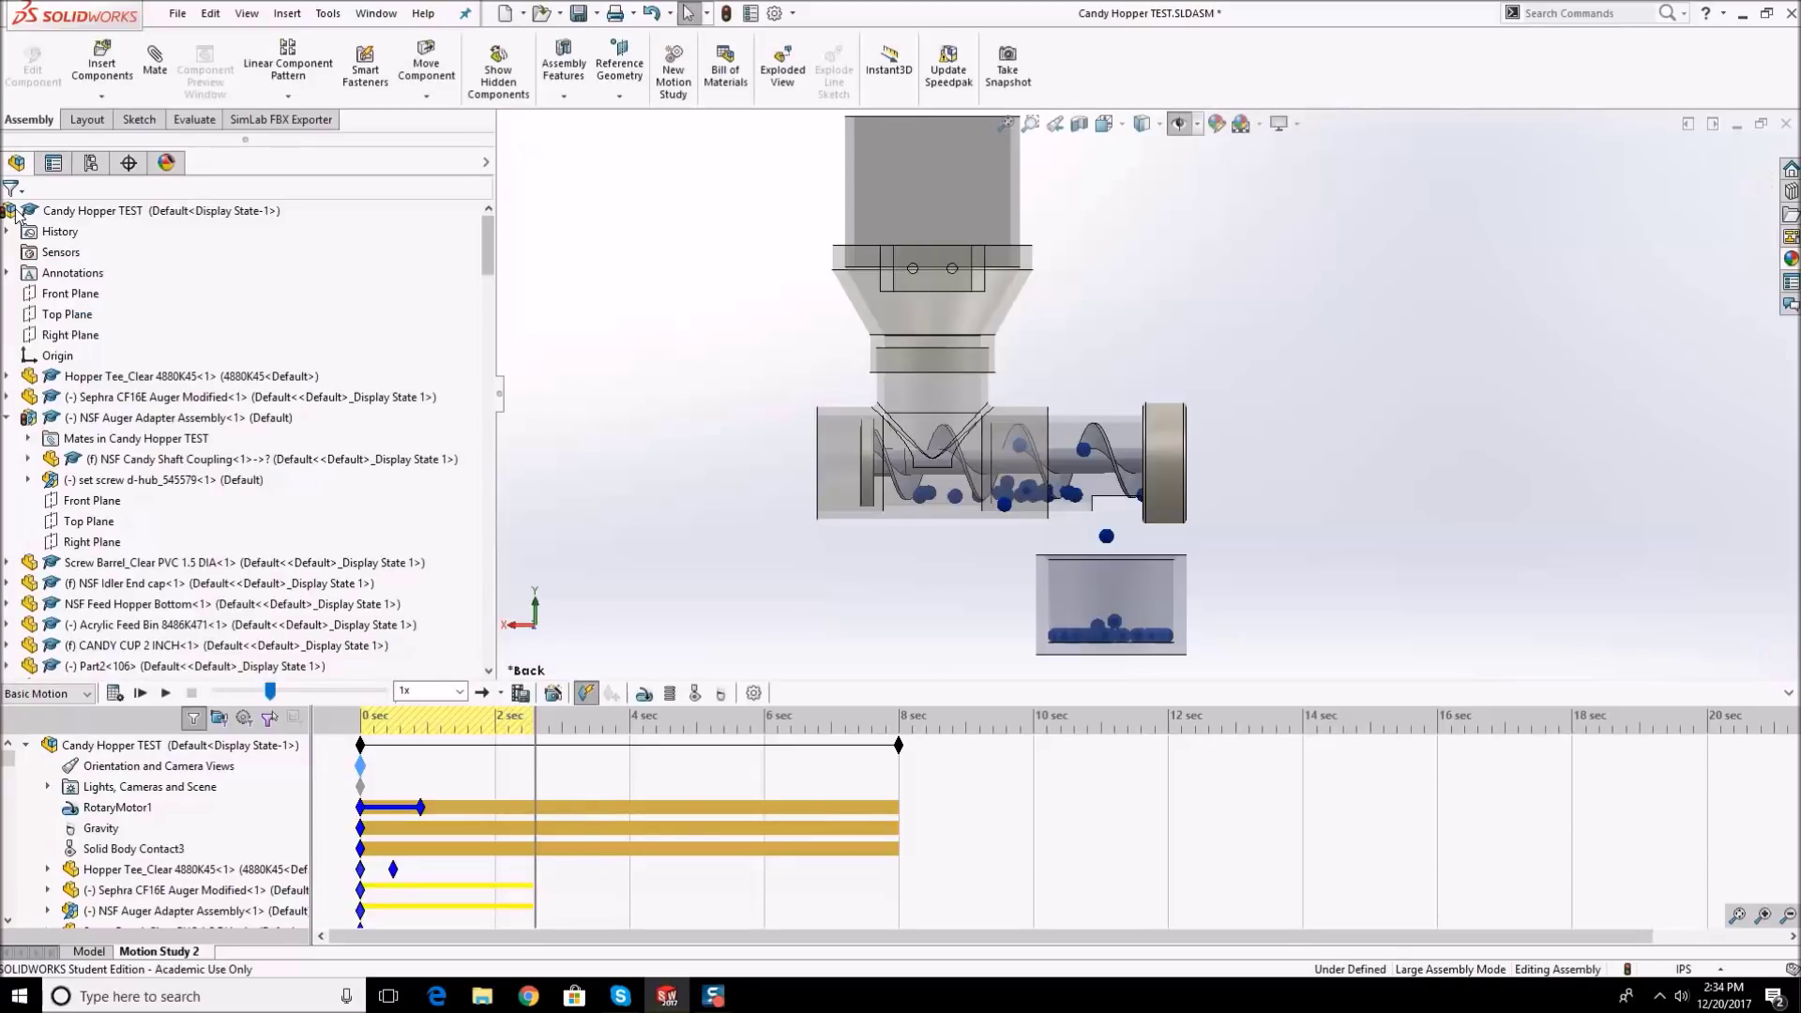
left_click(112, 695)
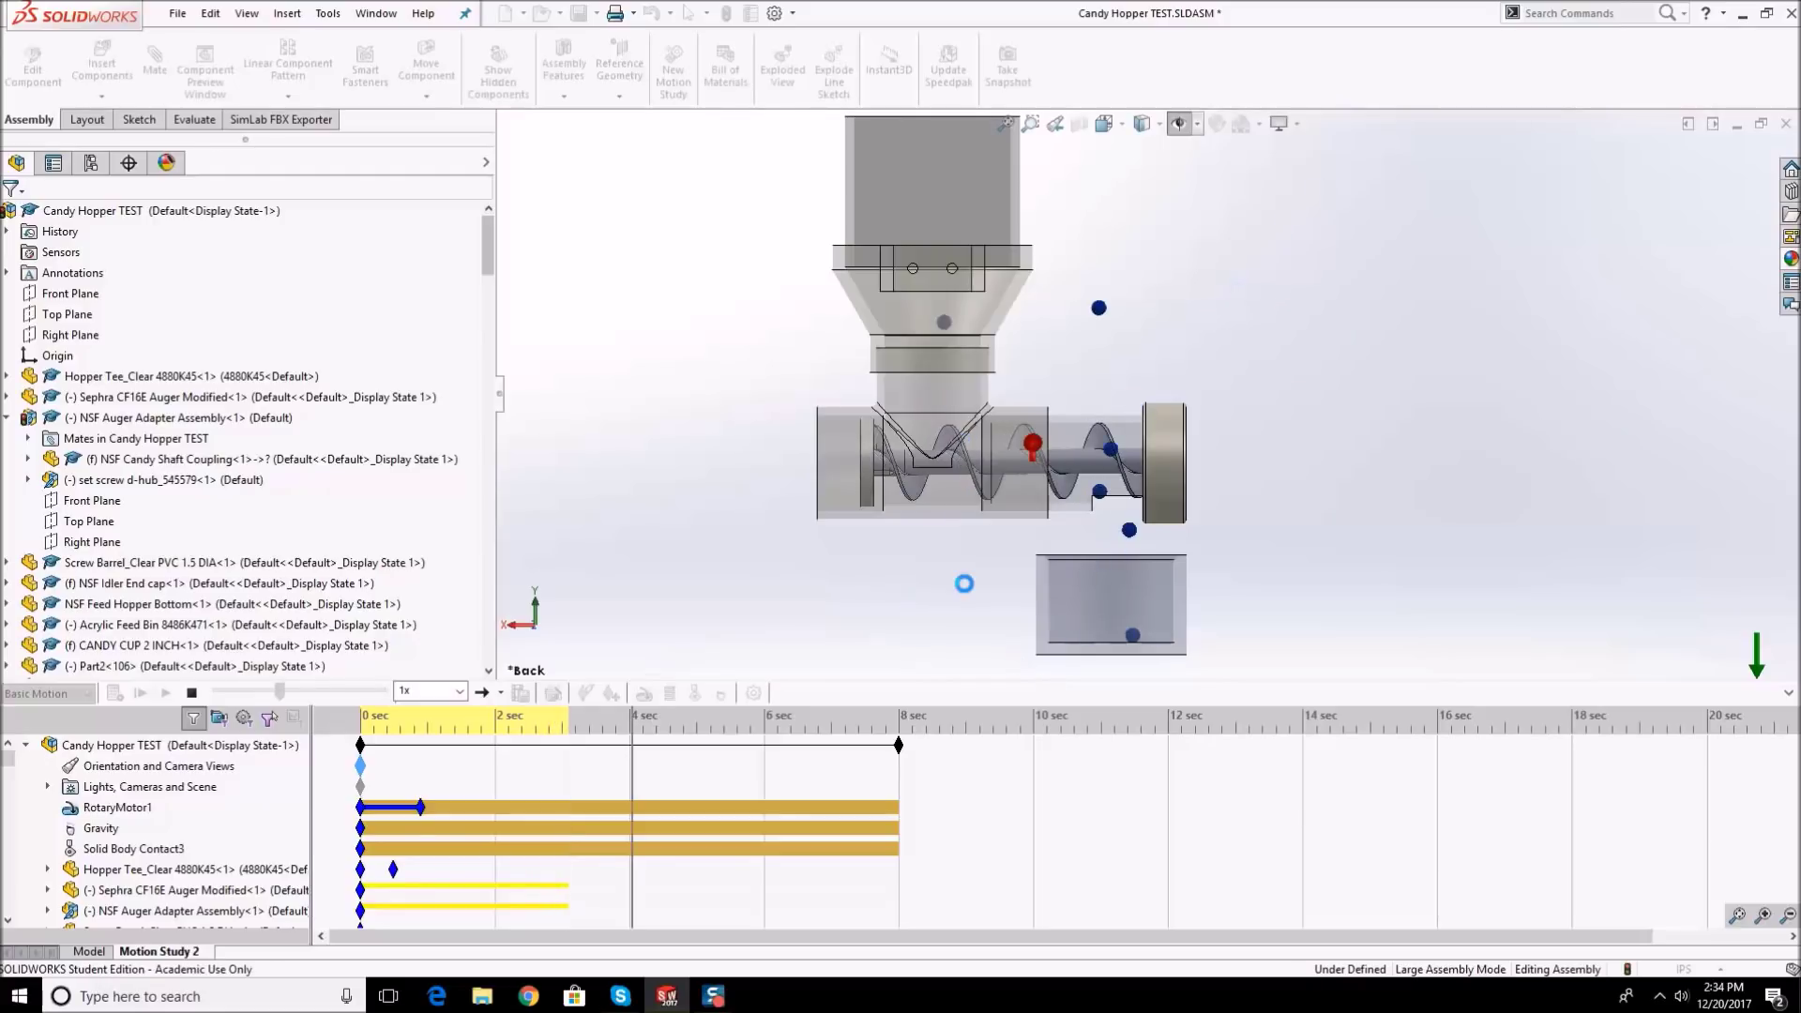
left_click(192, 693)
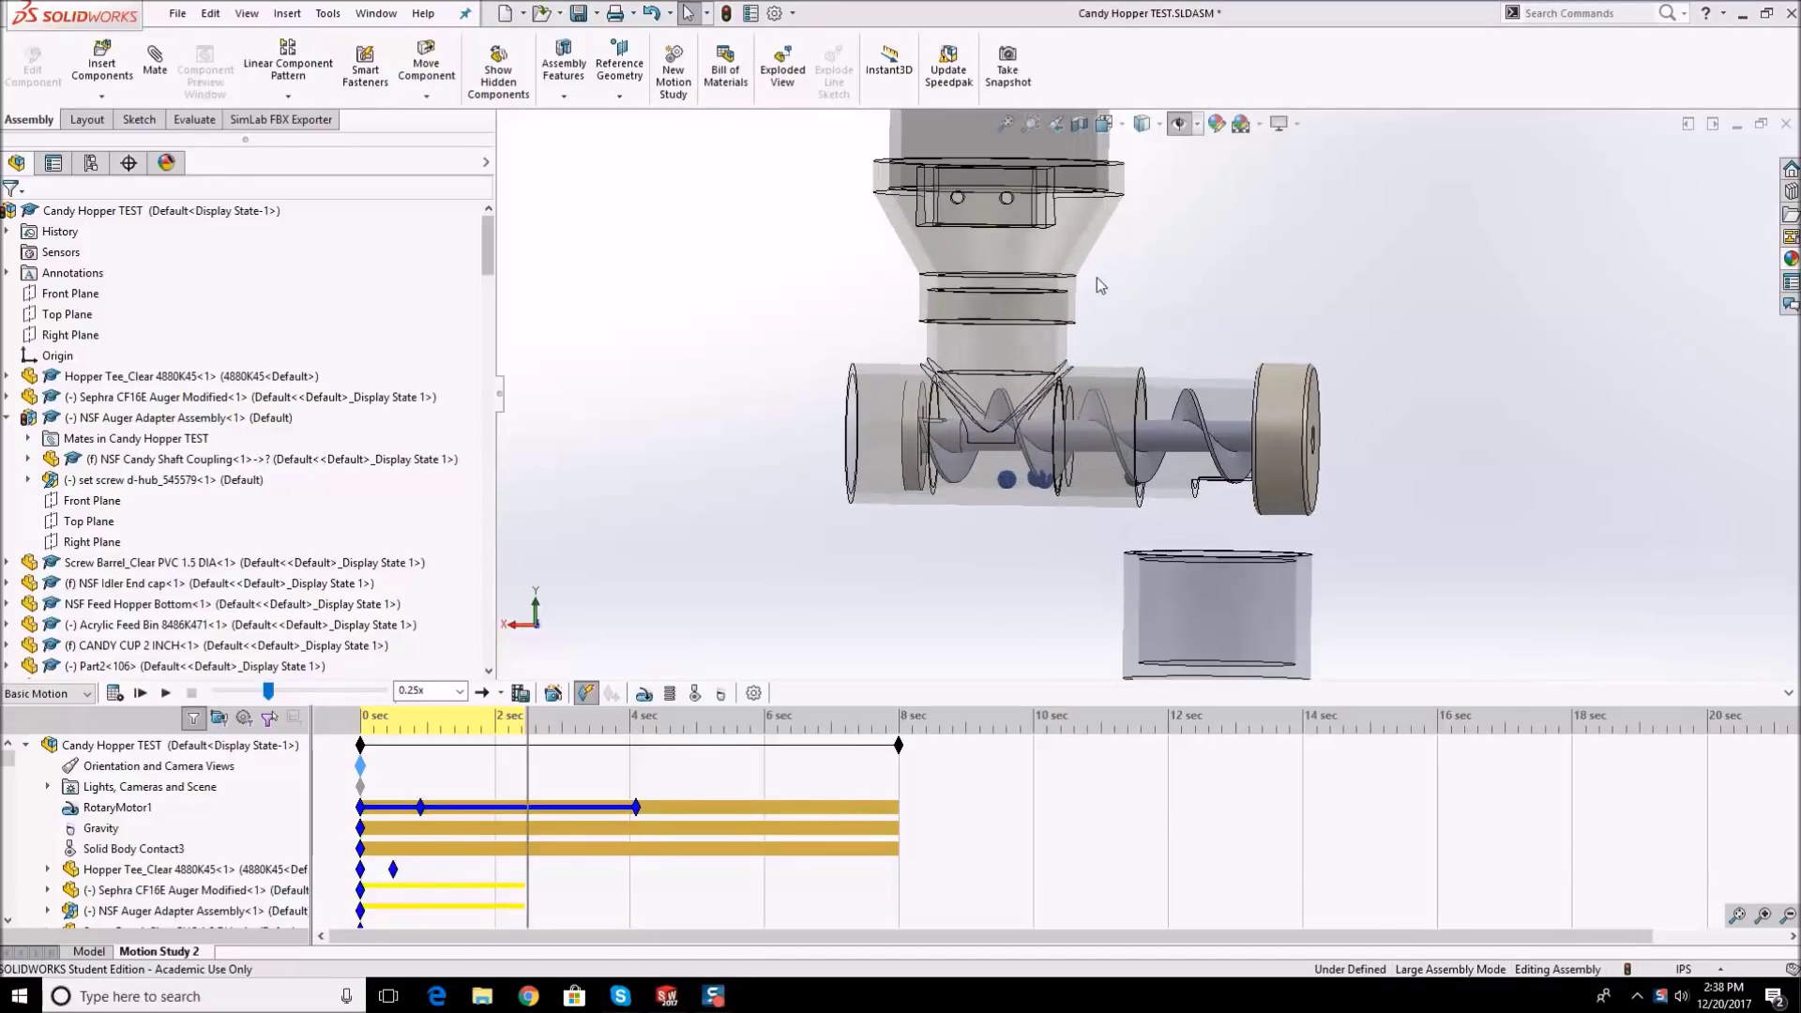
- Move the motion study playback back to 0 seconds and dismiss the unsaved document notification
scroll(1072, 225, "down", 3)
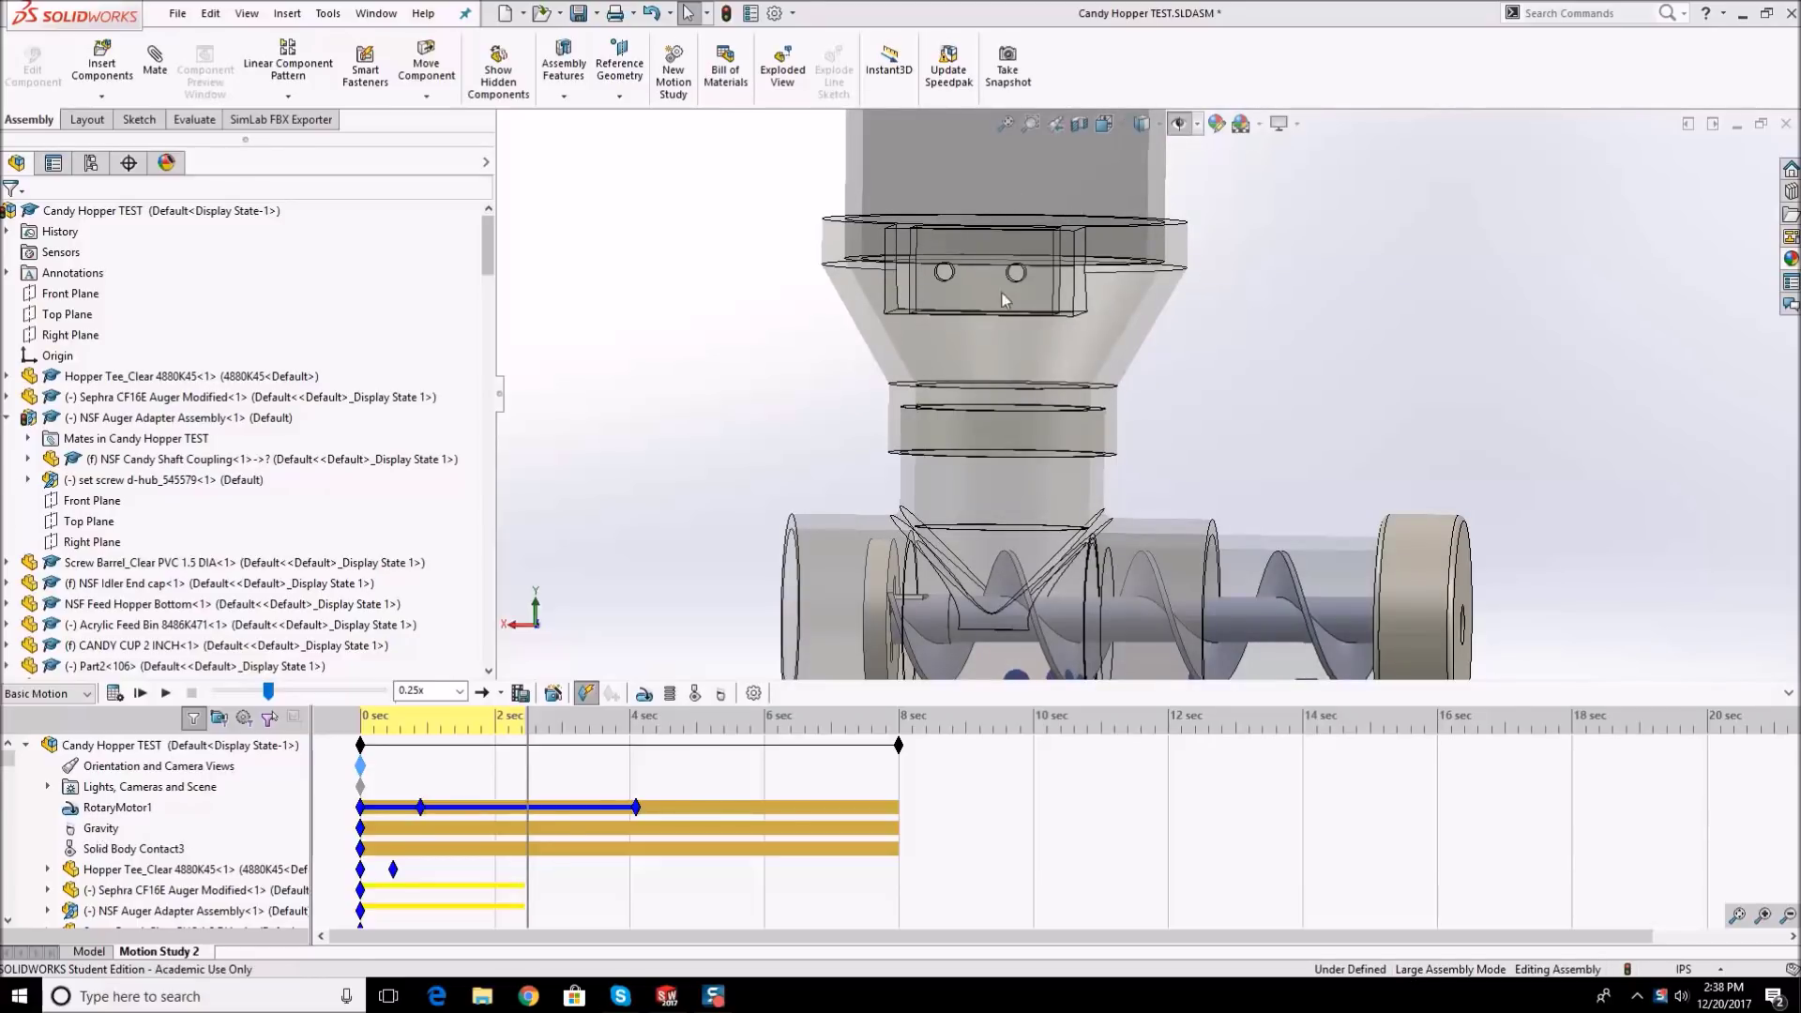
scroll(1073, 350, "up", 2)
scroll(1049, 398, "up", 3)
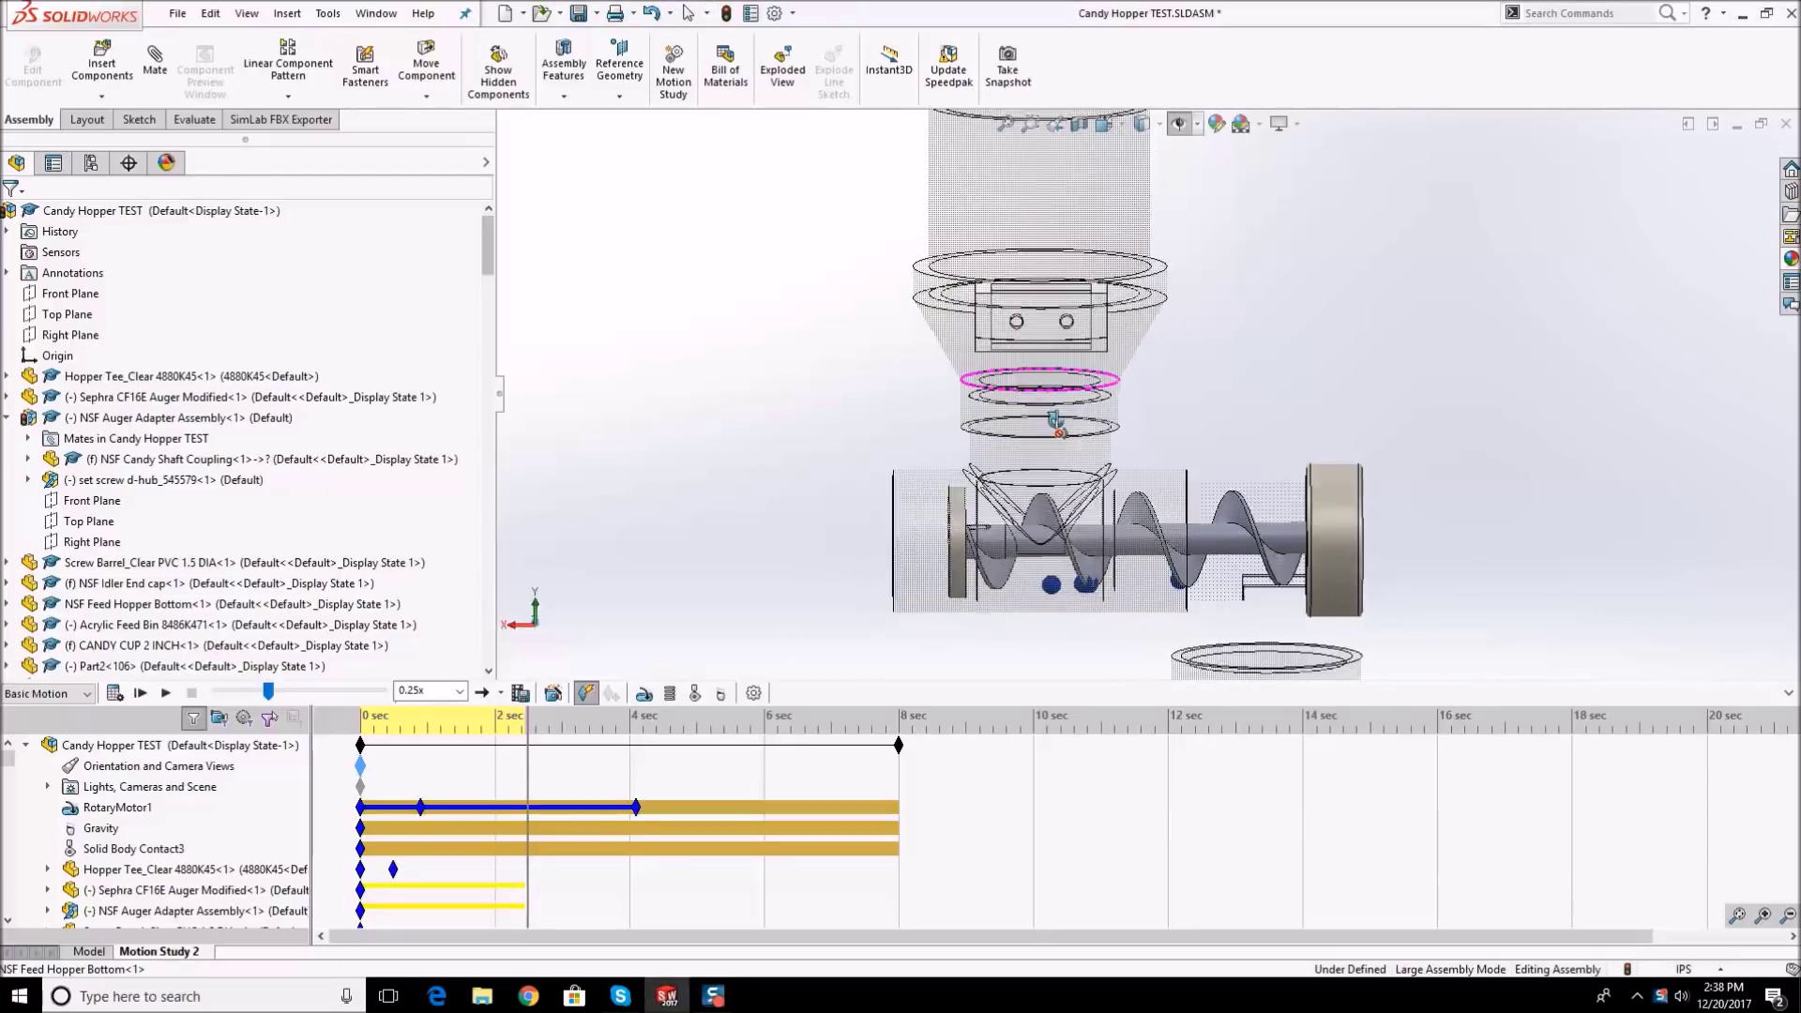
left_click(275, 692)
left_click_drag(303, 694, 218, 693)
scroll(962, 235, "down", 3)
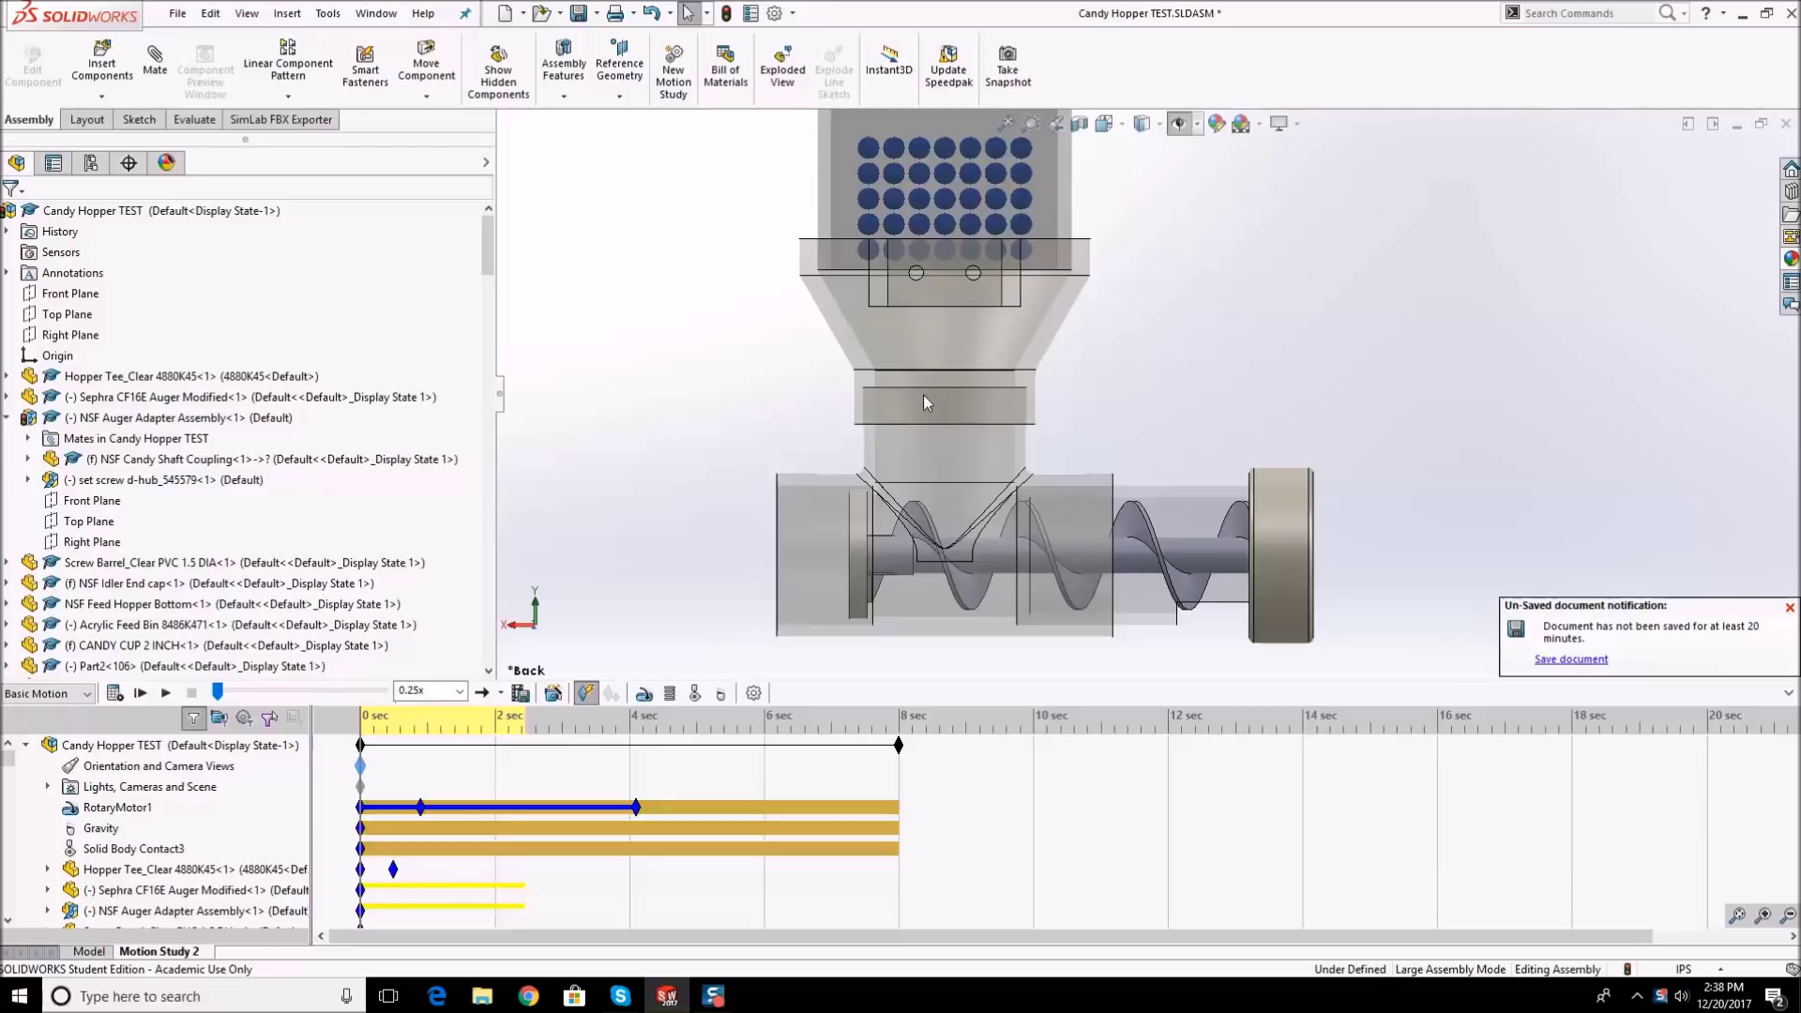
left_click(1789, 608)
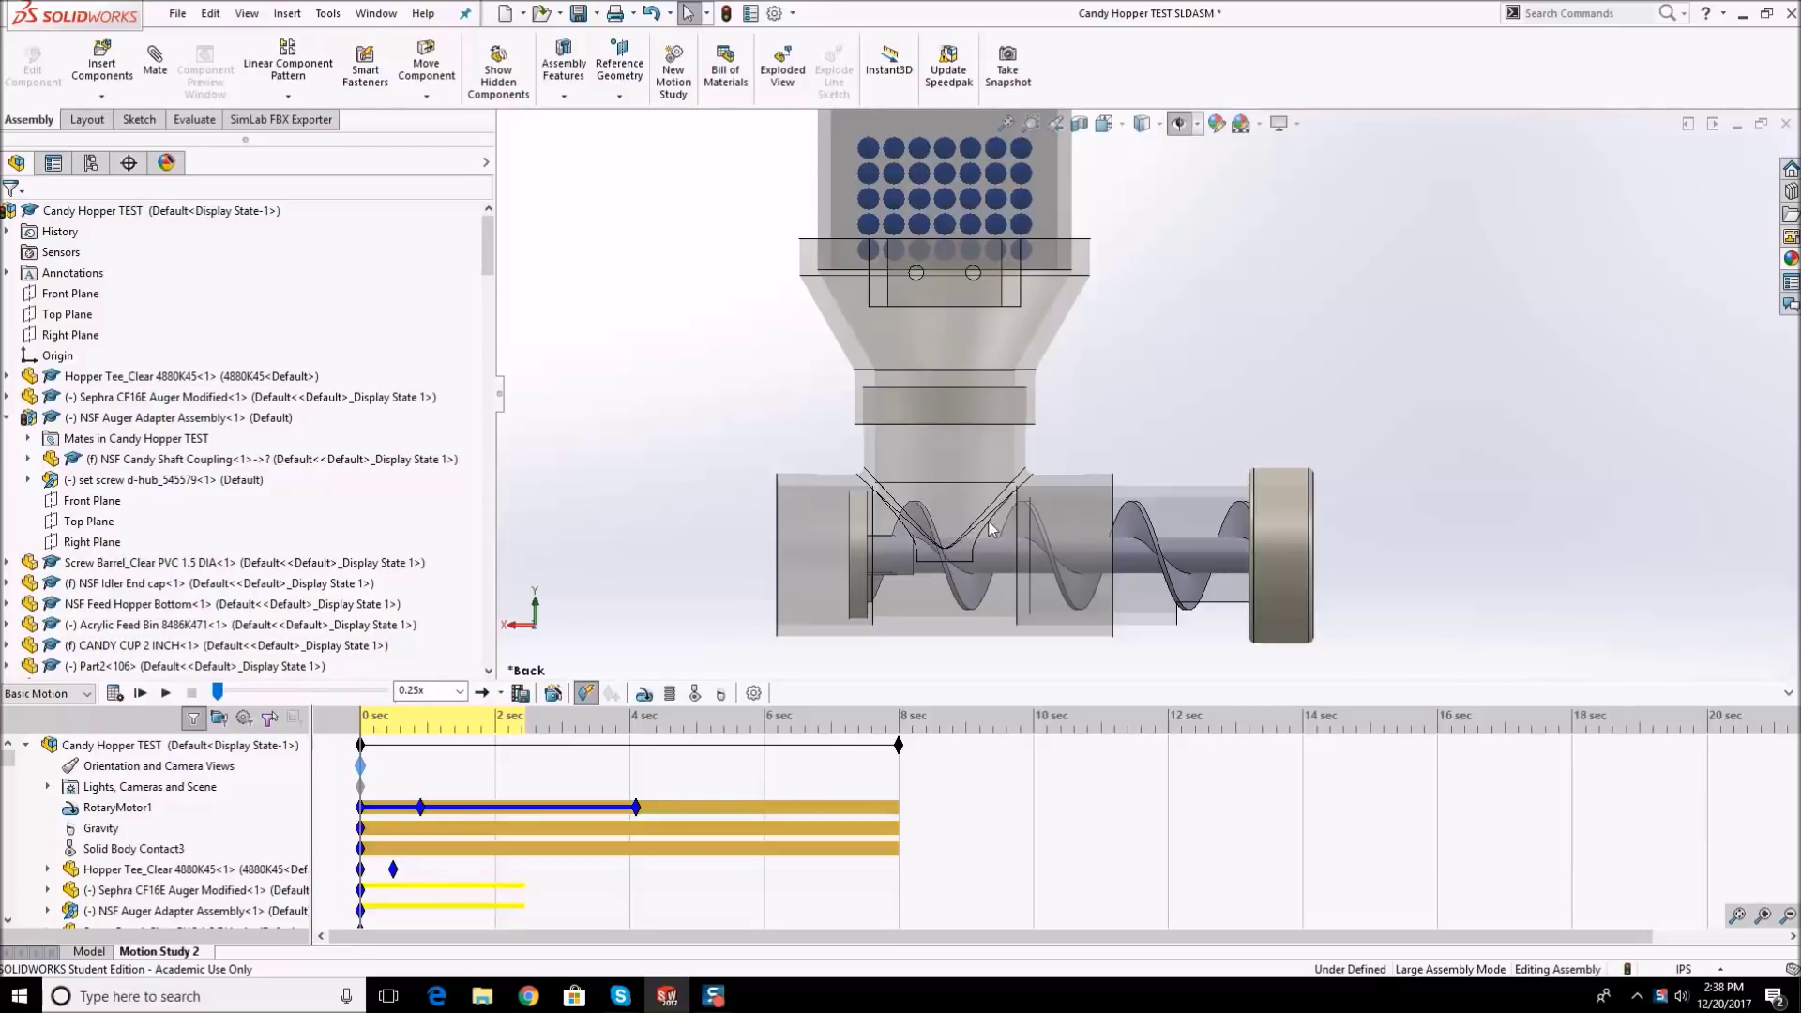
- Examine the auger flights, the barrel and its outlet opening above the cup from several views
scroll(1153, 568, "down", 3)
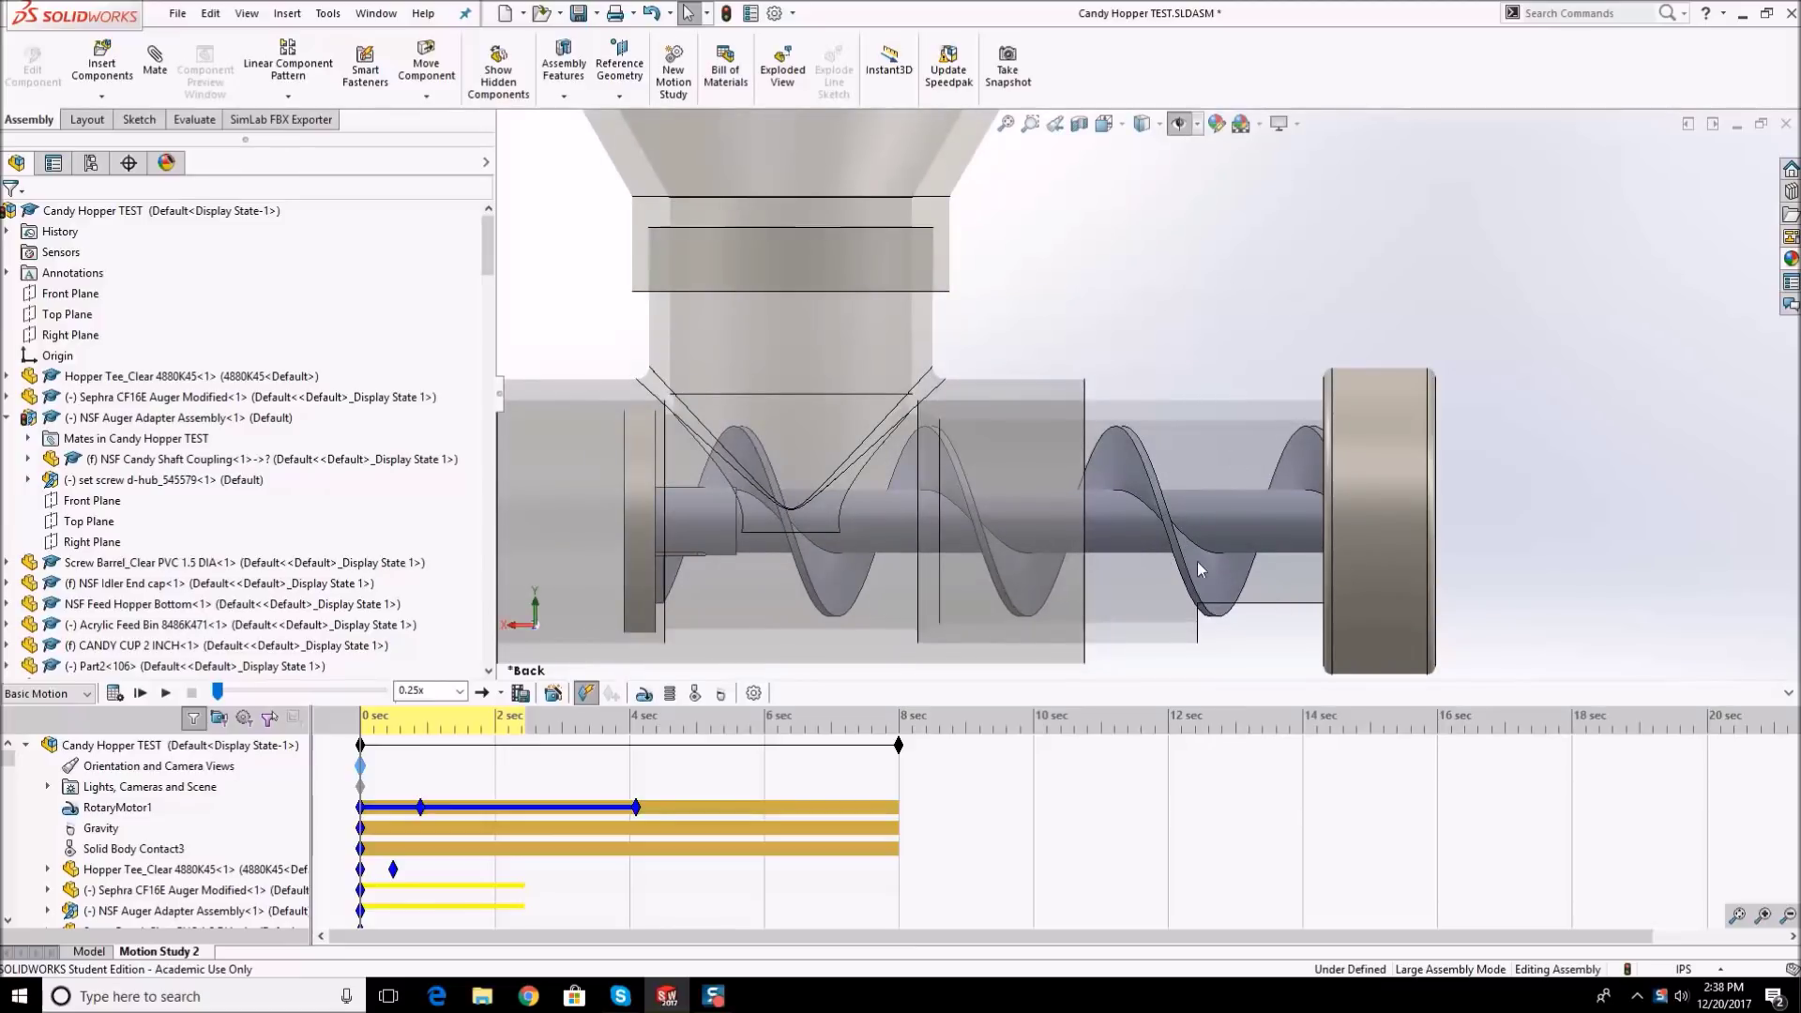
scroll(1238, 567, "up", 2)
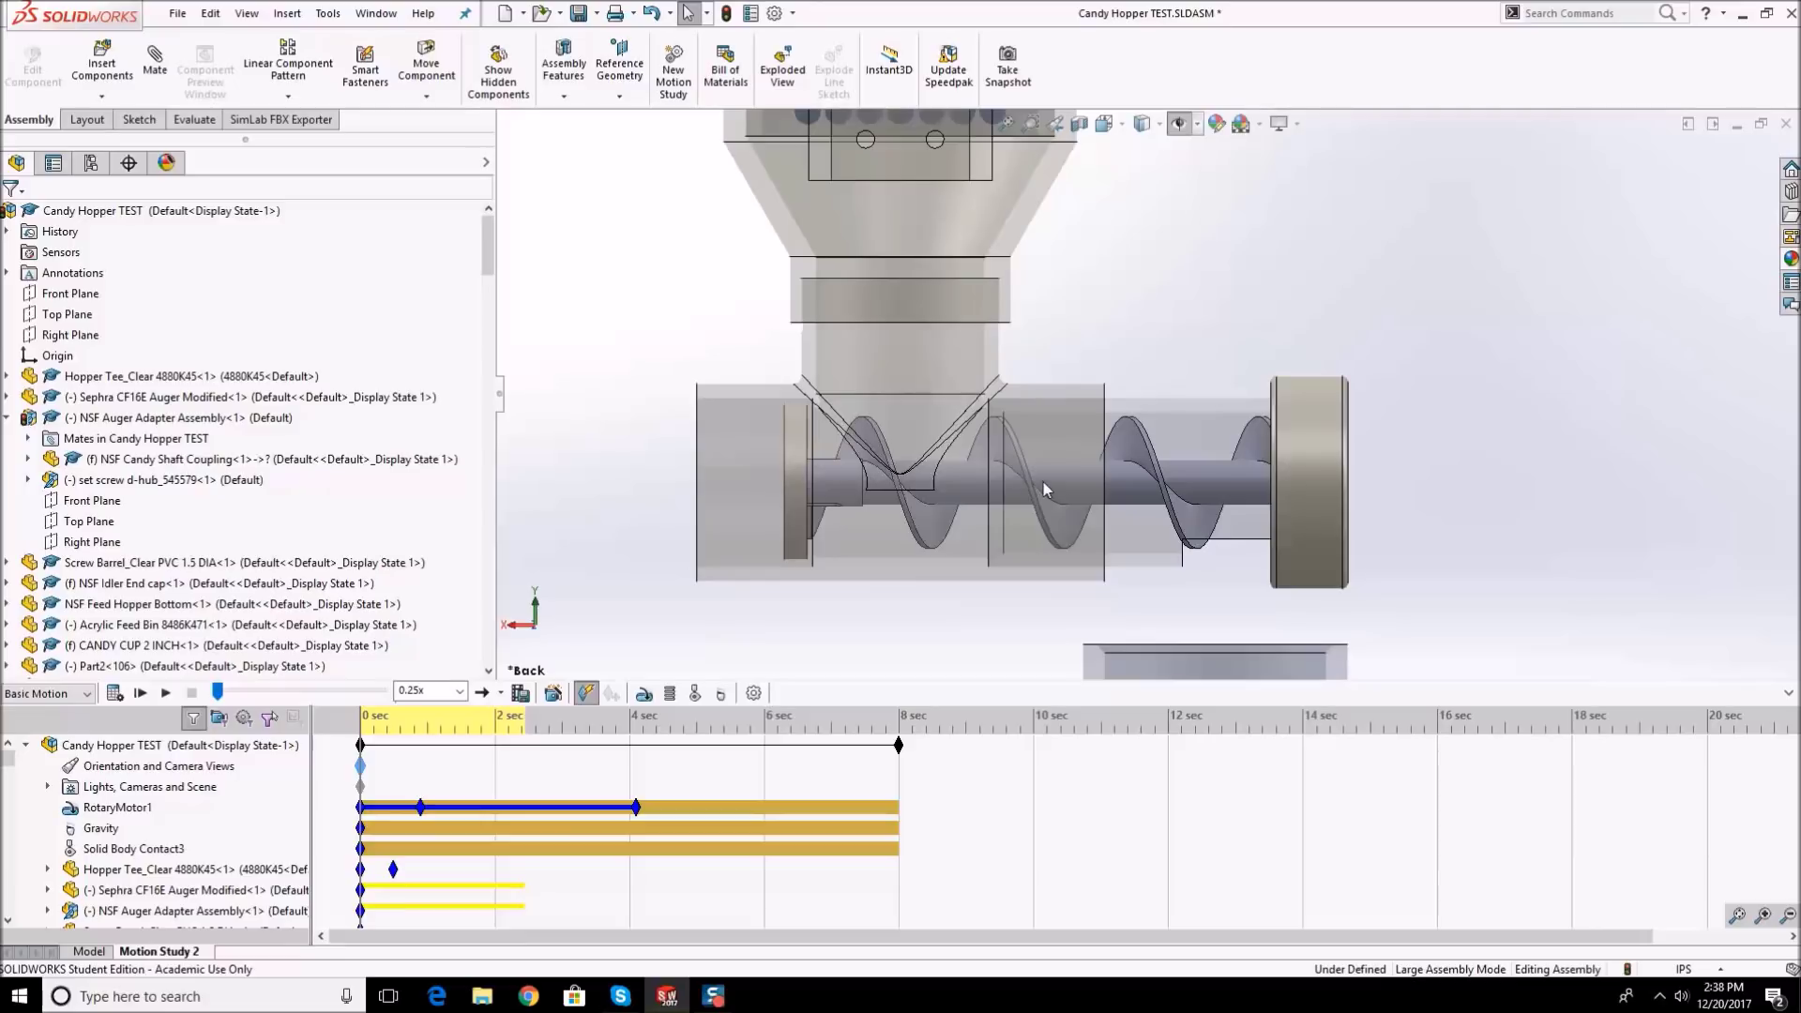
scroll(1174, 480, "up", 1)
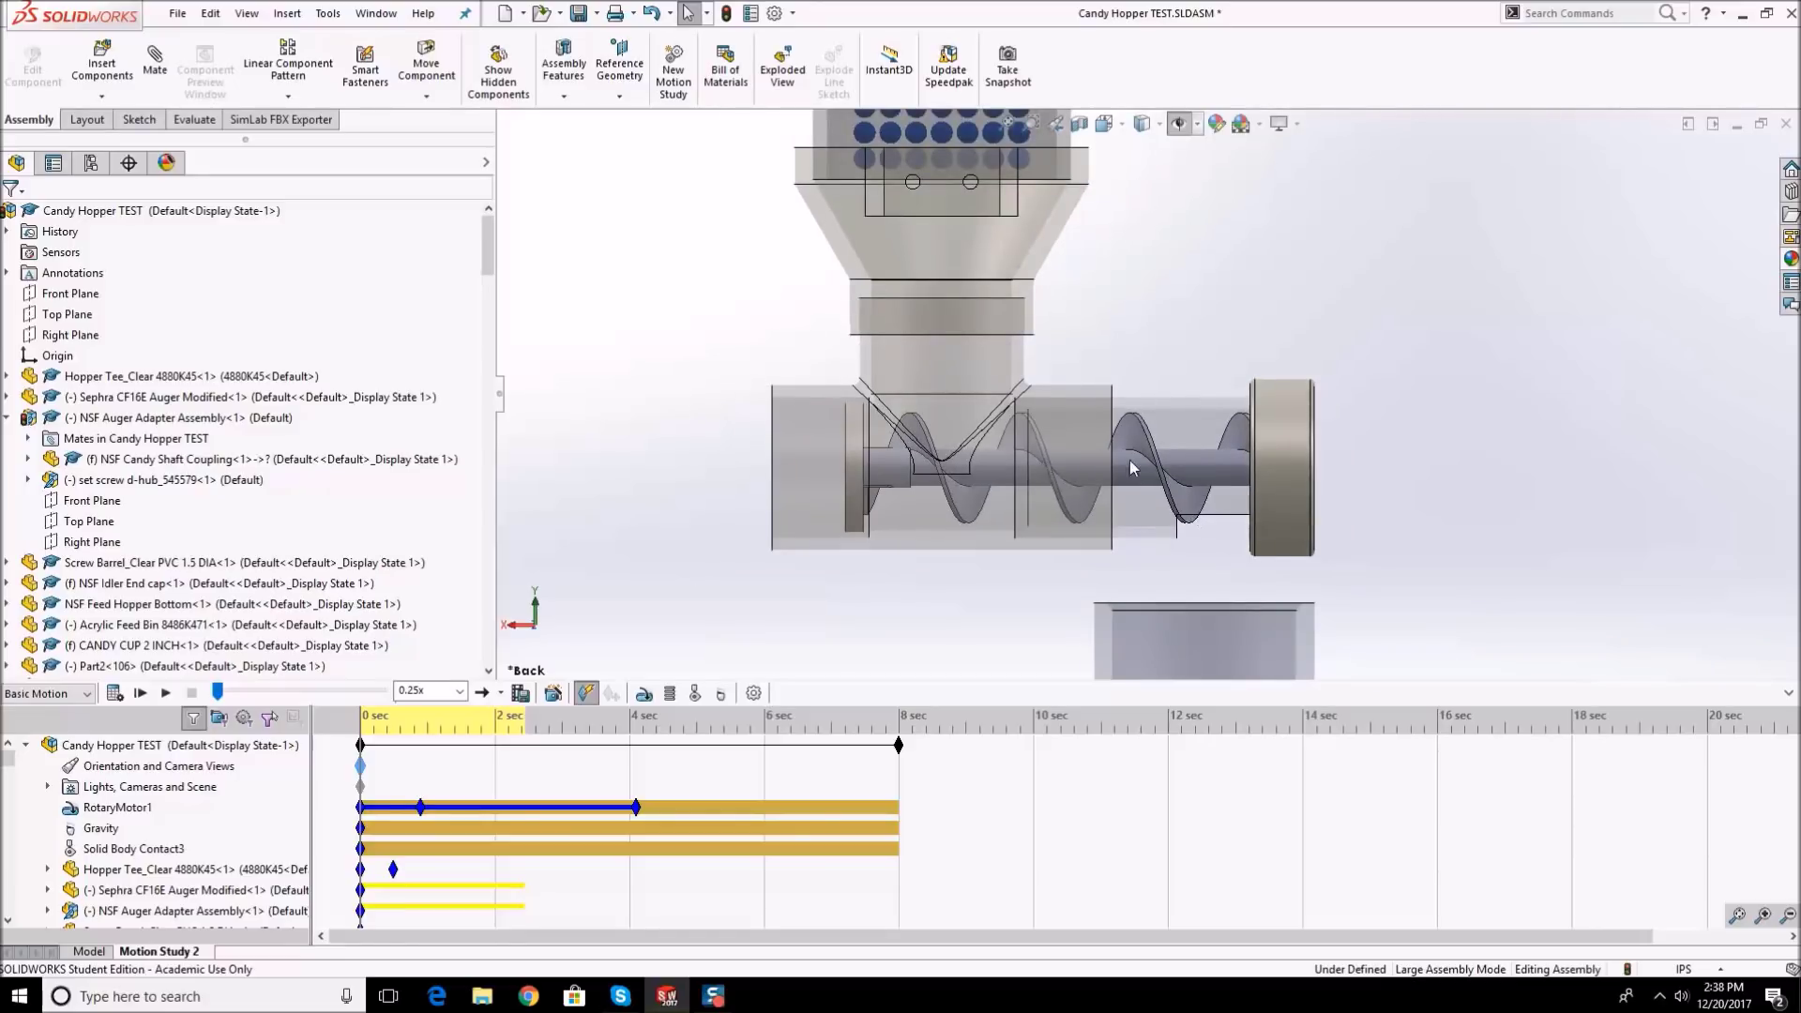
scroll(1156, 464, "down", 5)
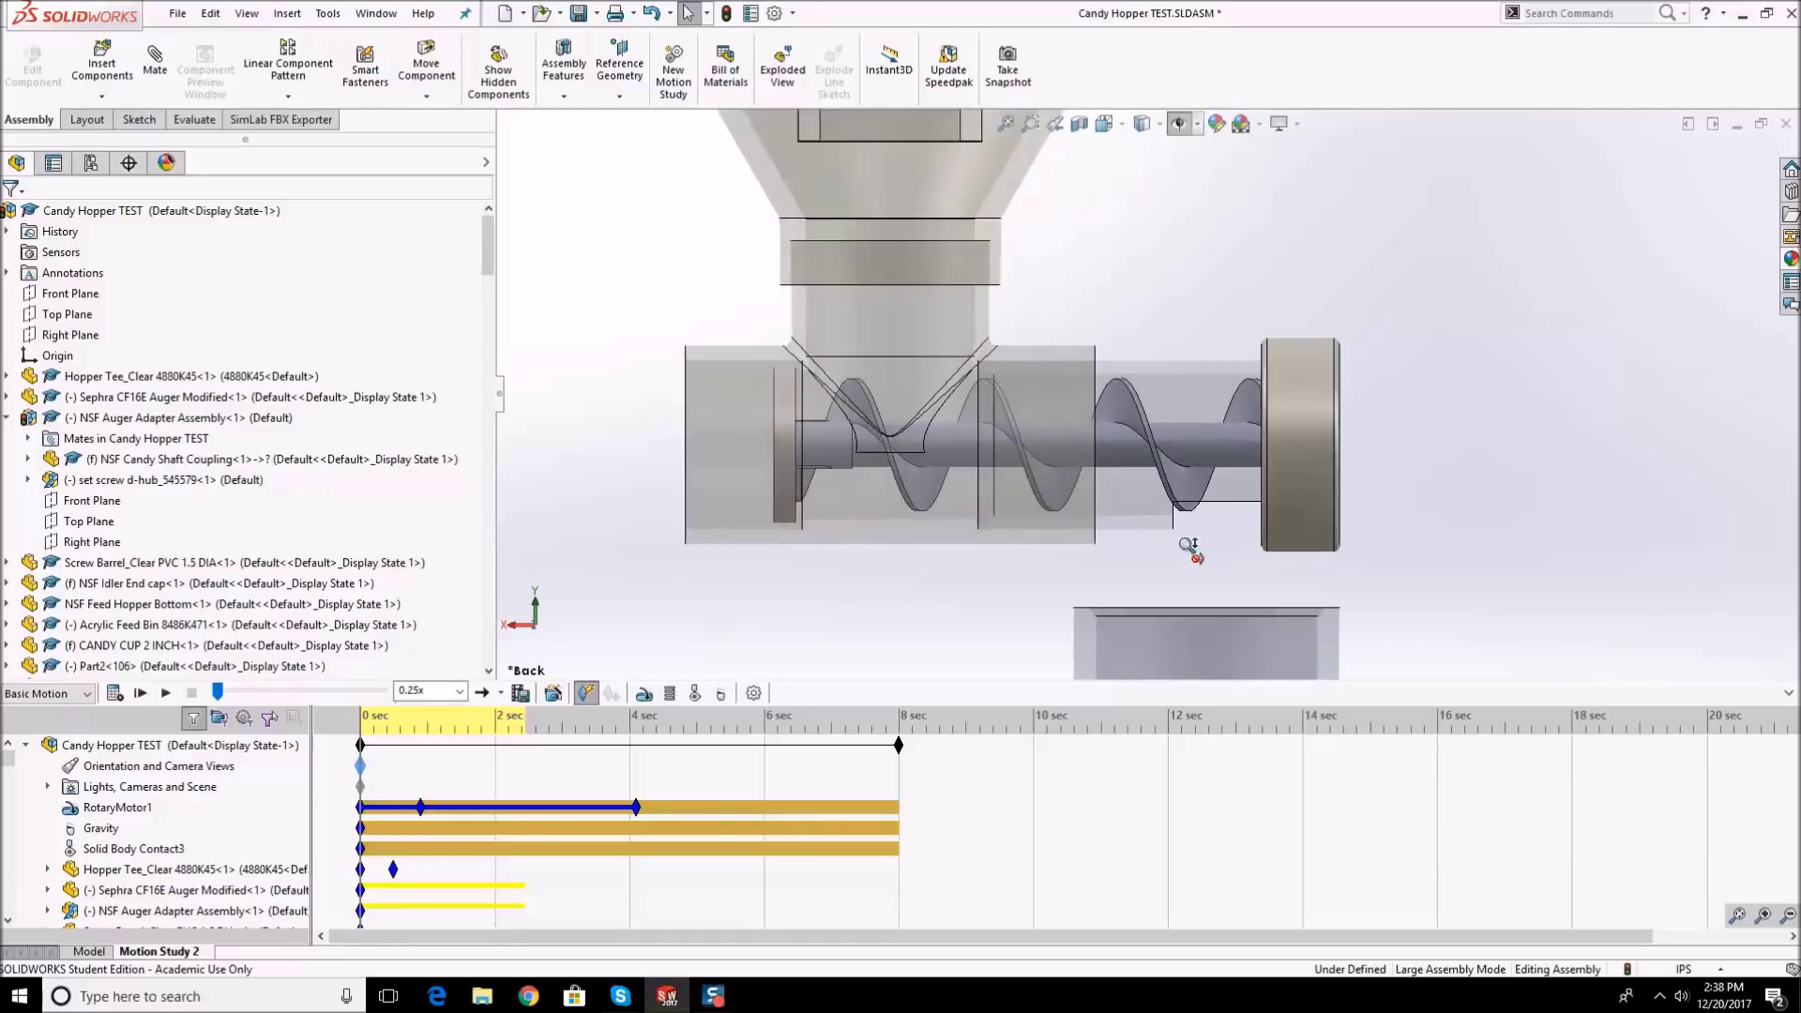
scroll(1154, 456, "up", 6)
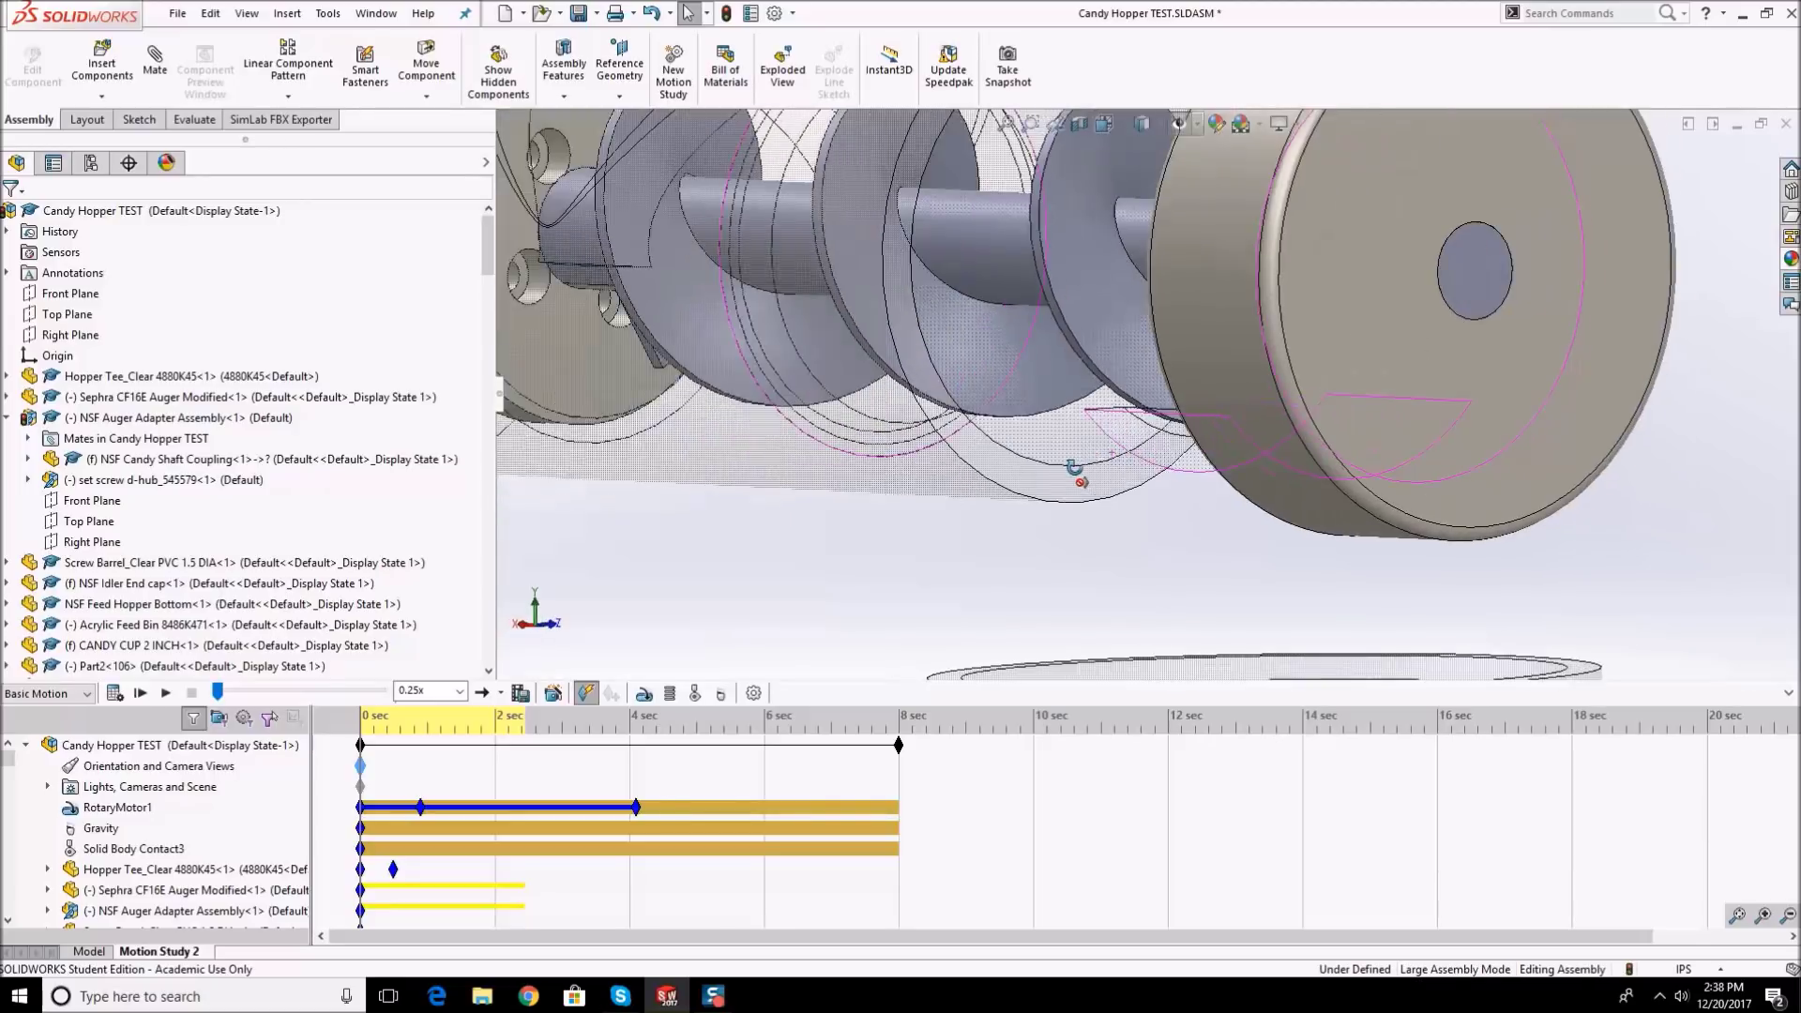
scroll(1049, 456, "up", 1)
middle_click_drag(1049, 456, 1121, 446)
scroll(1121, 447, "up", 2)
scroll(1095, 248, "down", 2)
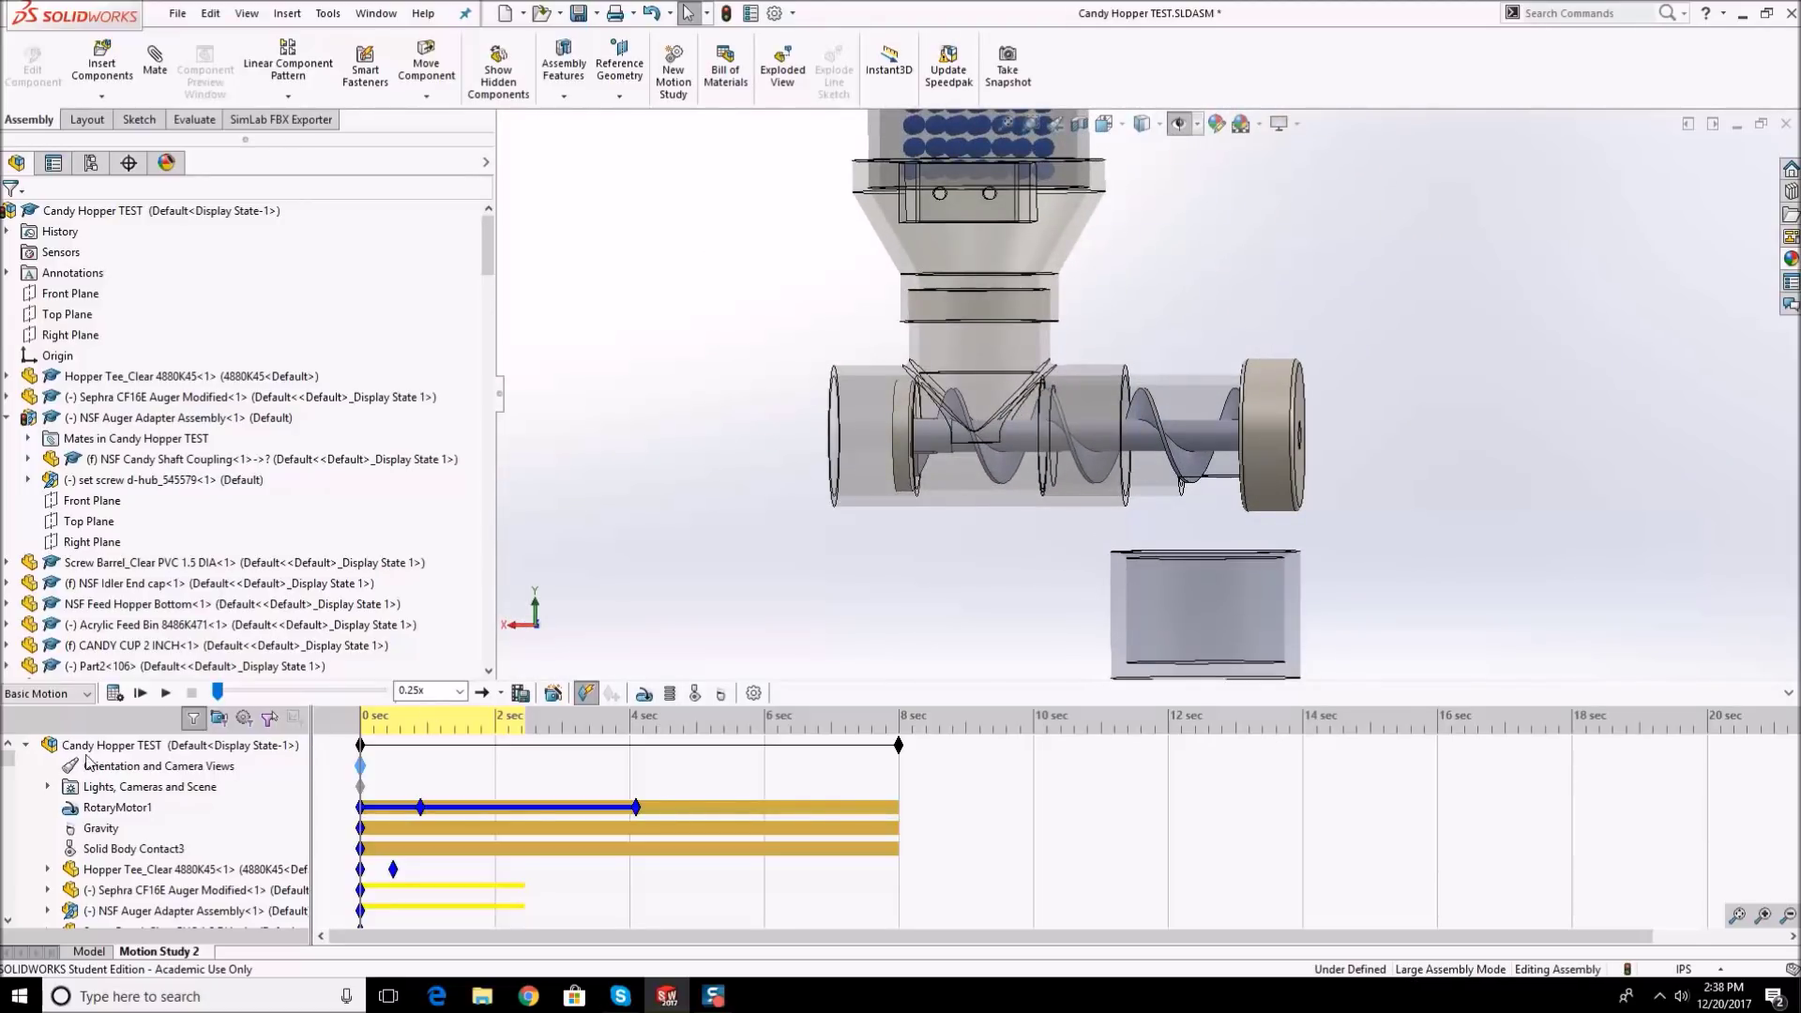
- Change the strength of the Gravity feature in the motion study
right_click(103, 835)
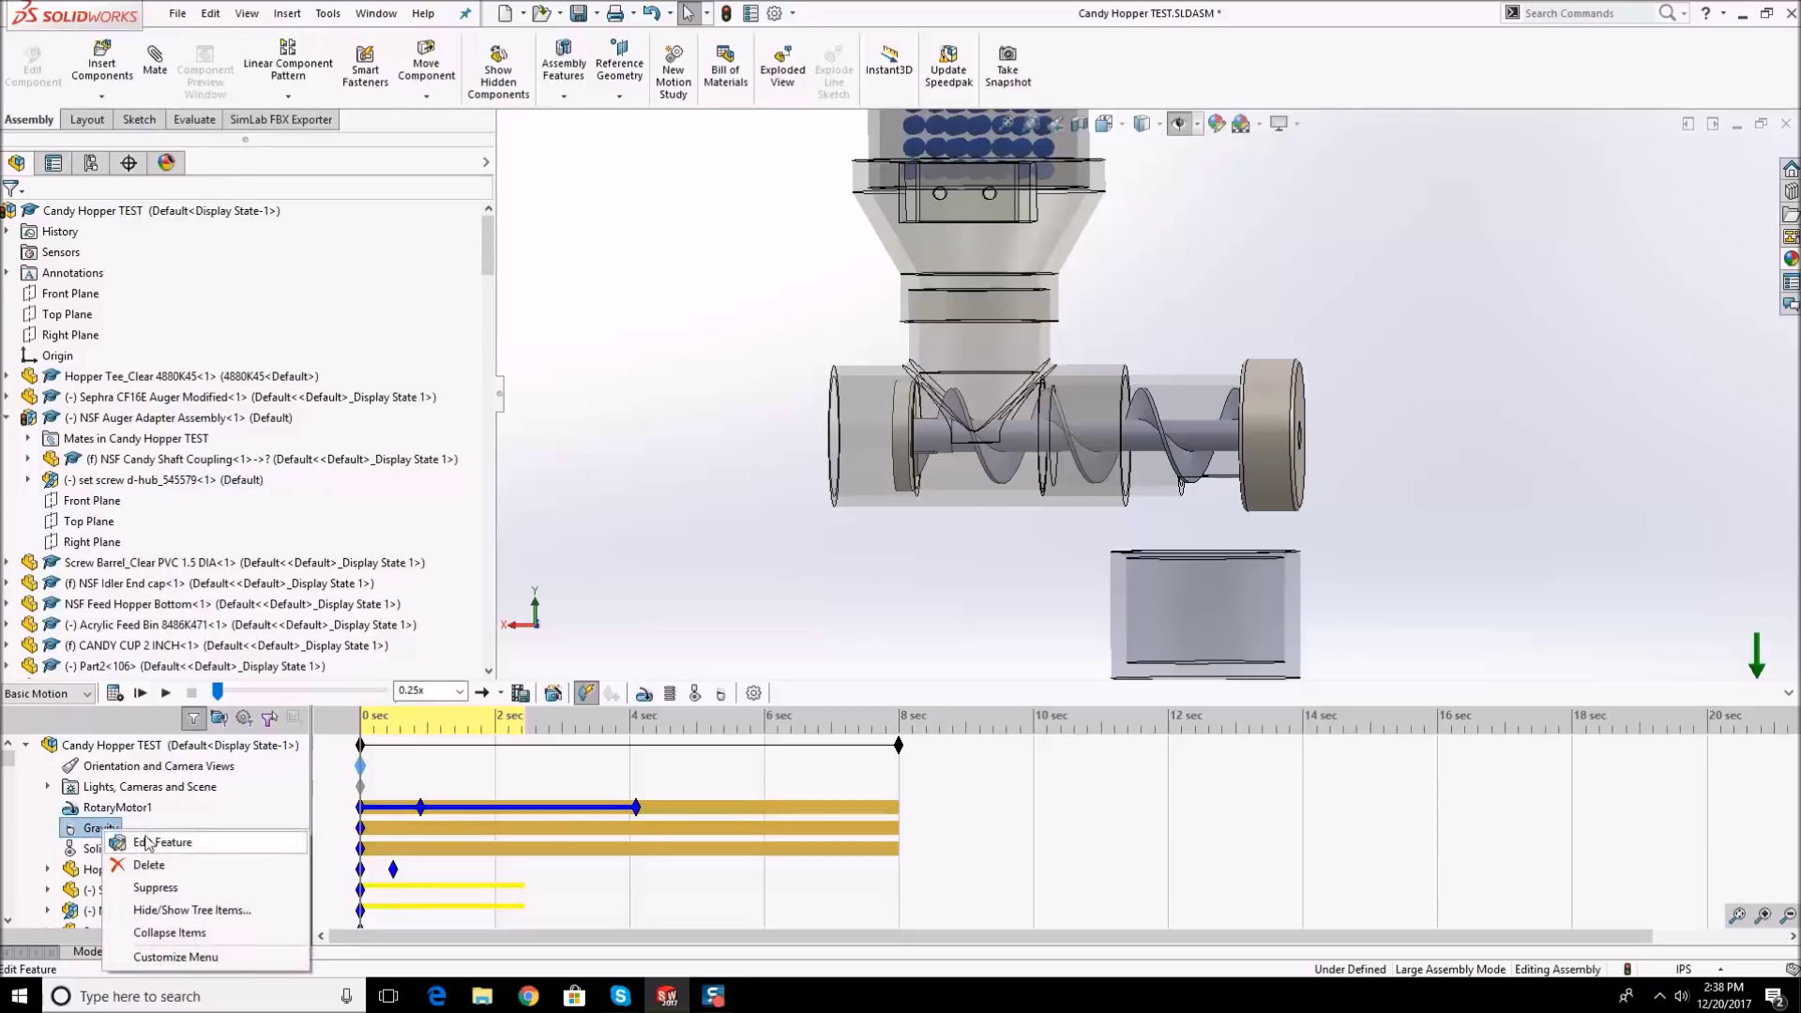
left_click(145, 843)
left_click_drag(44, 323, 19, 324)
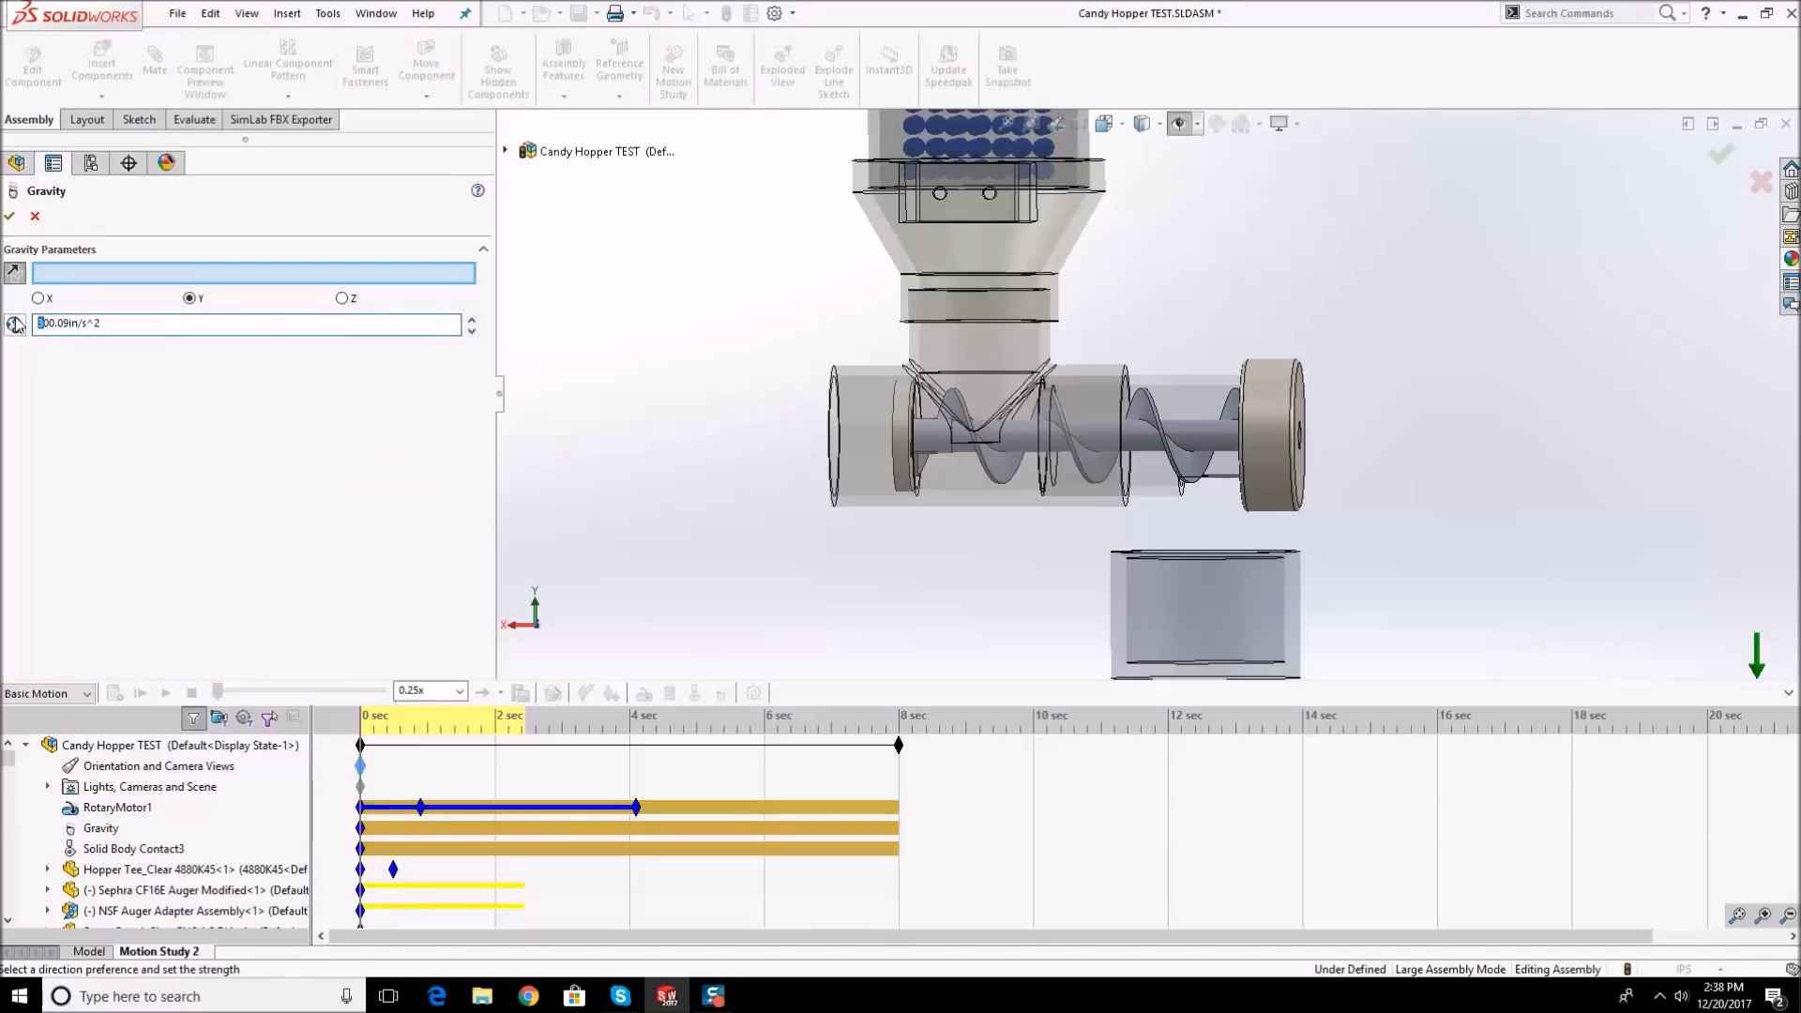
left_click(9, 216)
- Adjust the constant speed of RotaryMotor1 and recalculate the motion study with the new motor and gravity settings
right_click(68, 811)
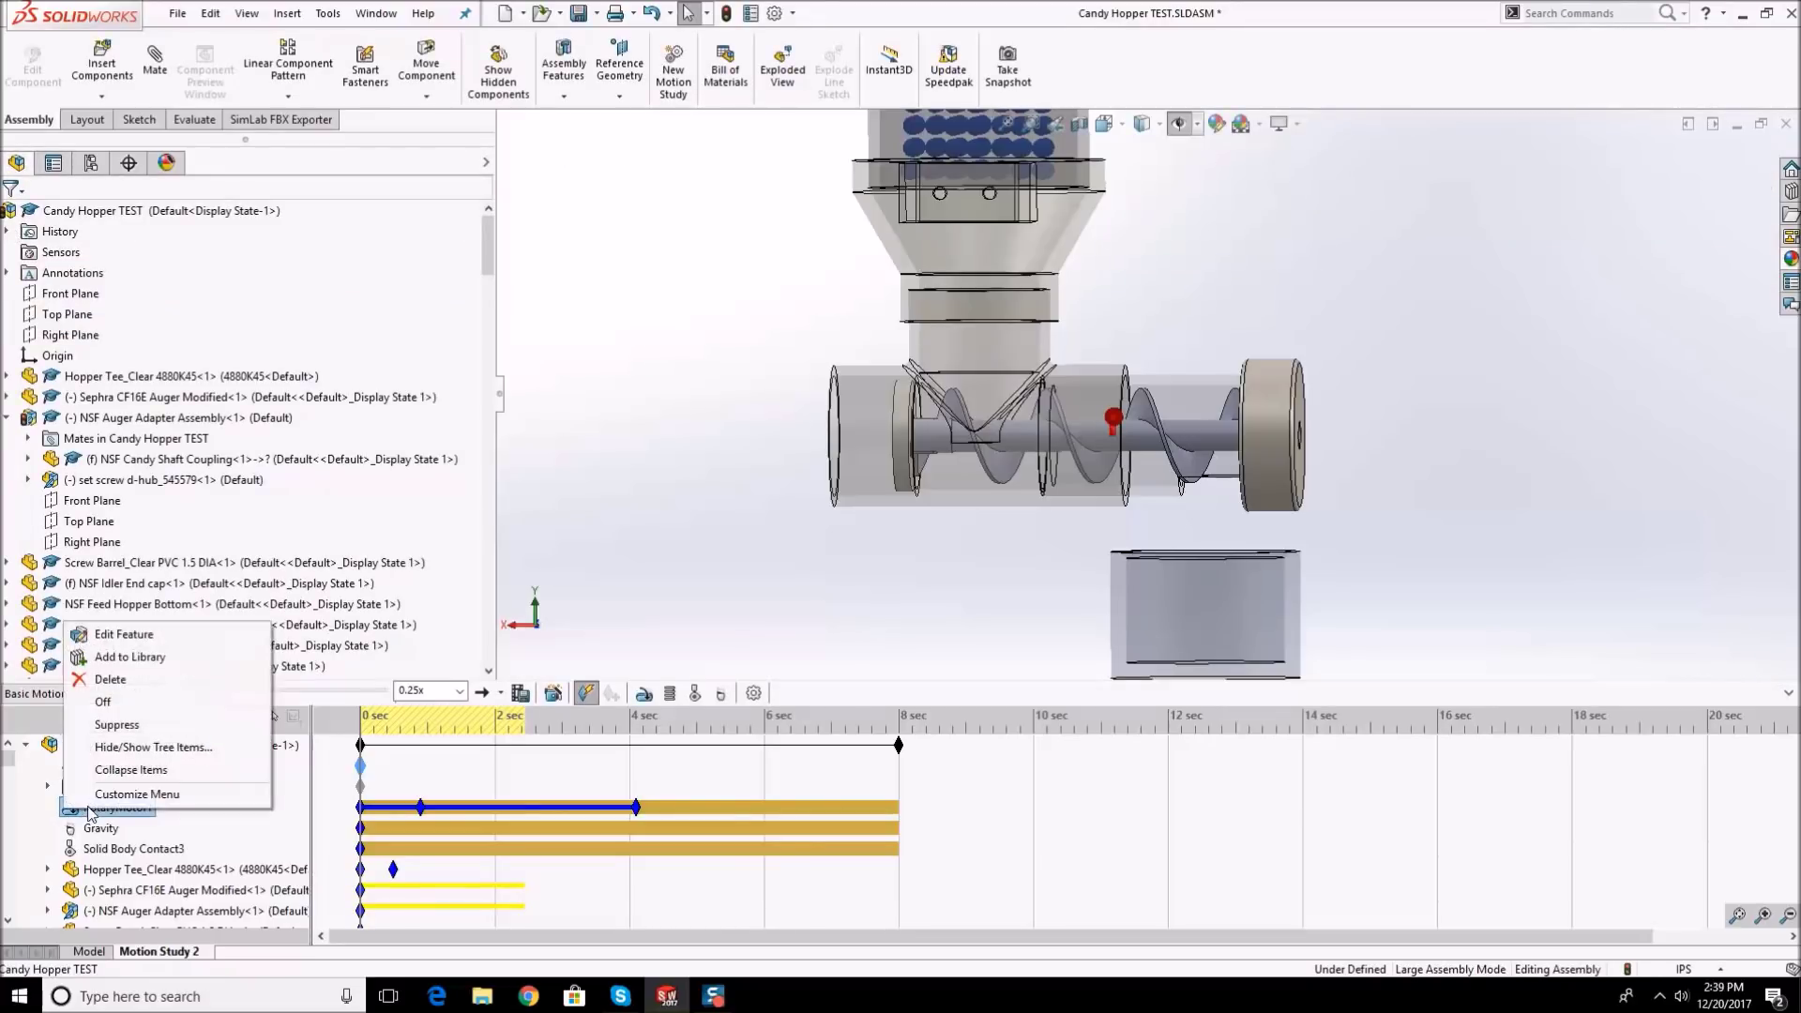
left_click(126, 634)
left_click_drag(51, 418, 12, 418)
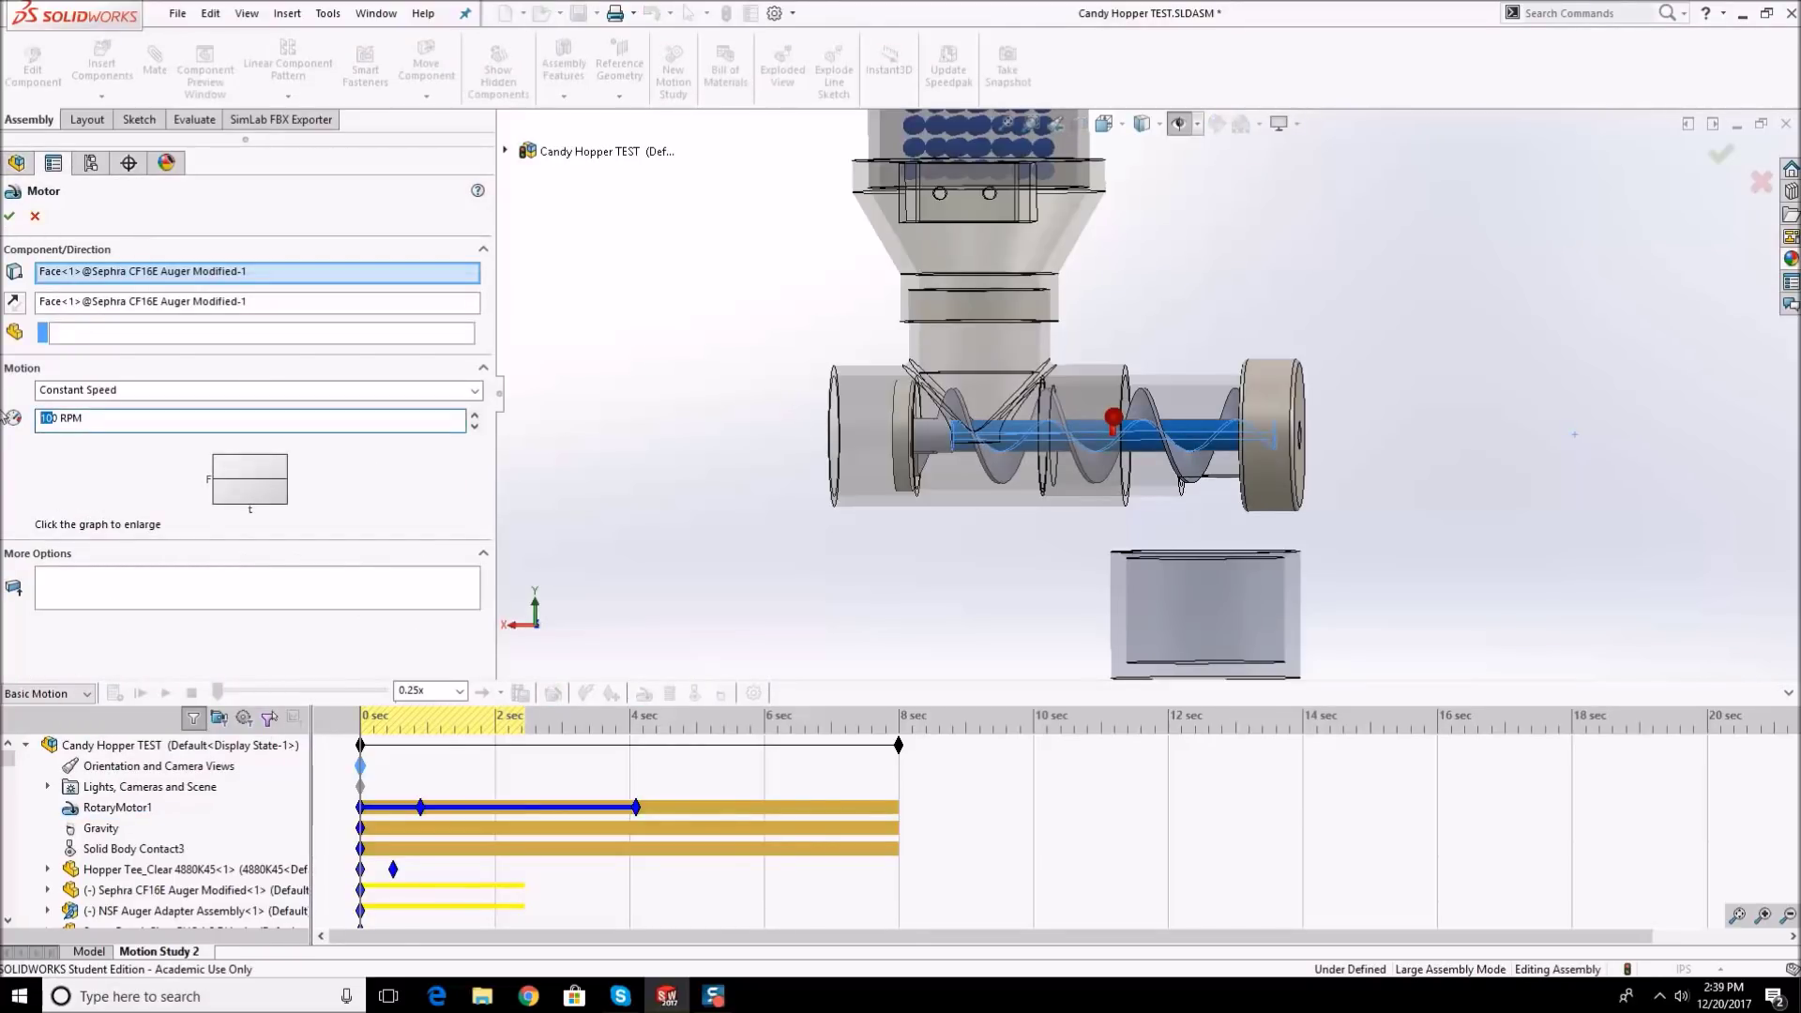
left_click(10, 216)
left_click(114, 692)
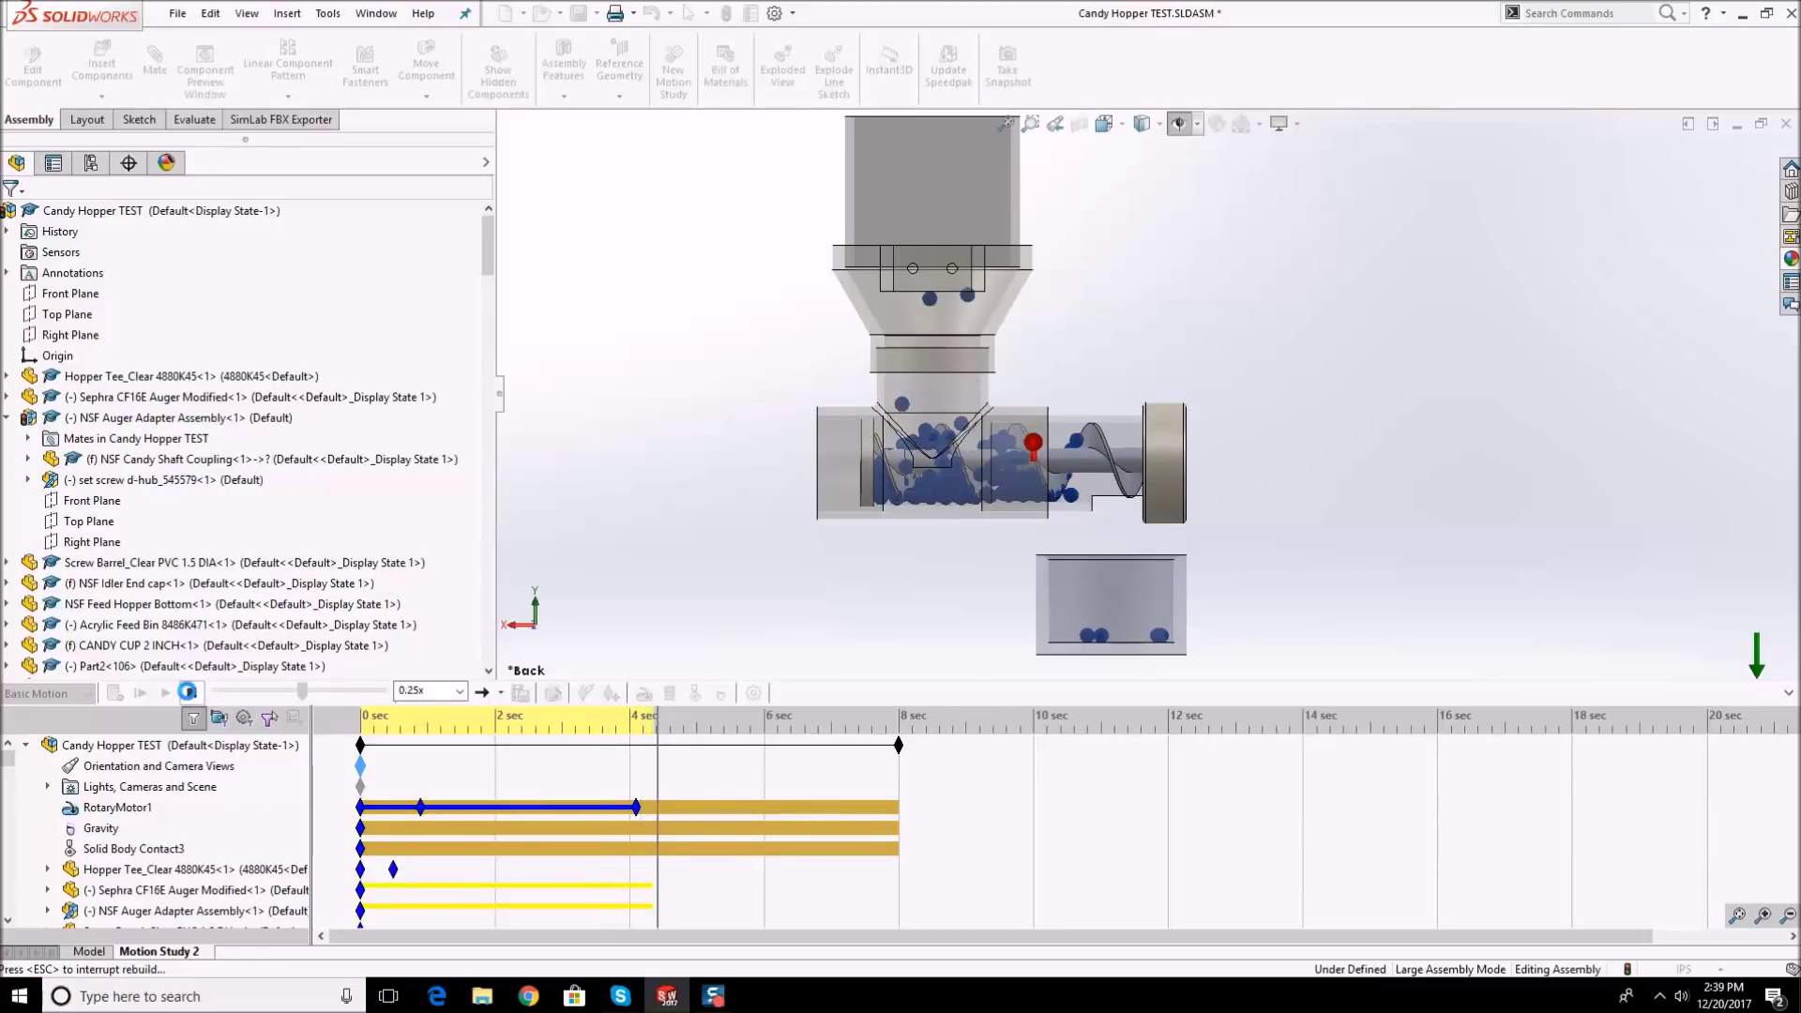
- Stop the running motion study calculation and look over the candy in the auger barrel
left_click(188, 691)
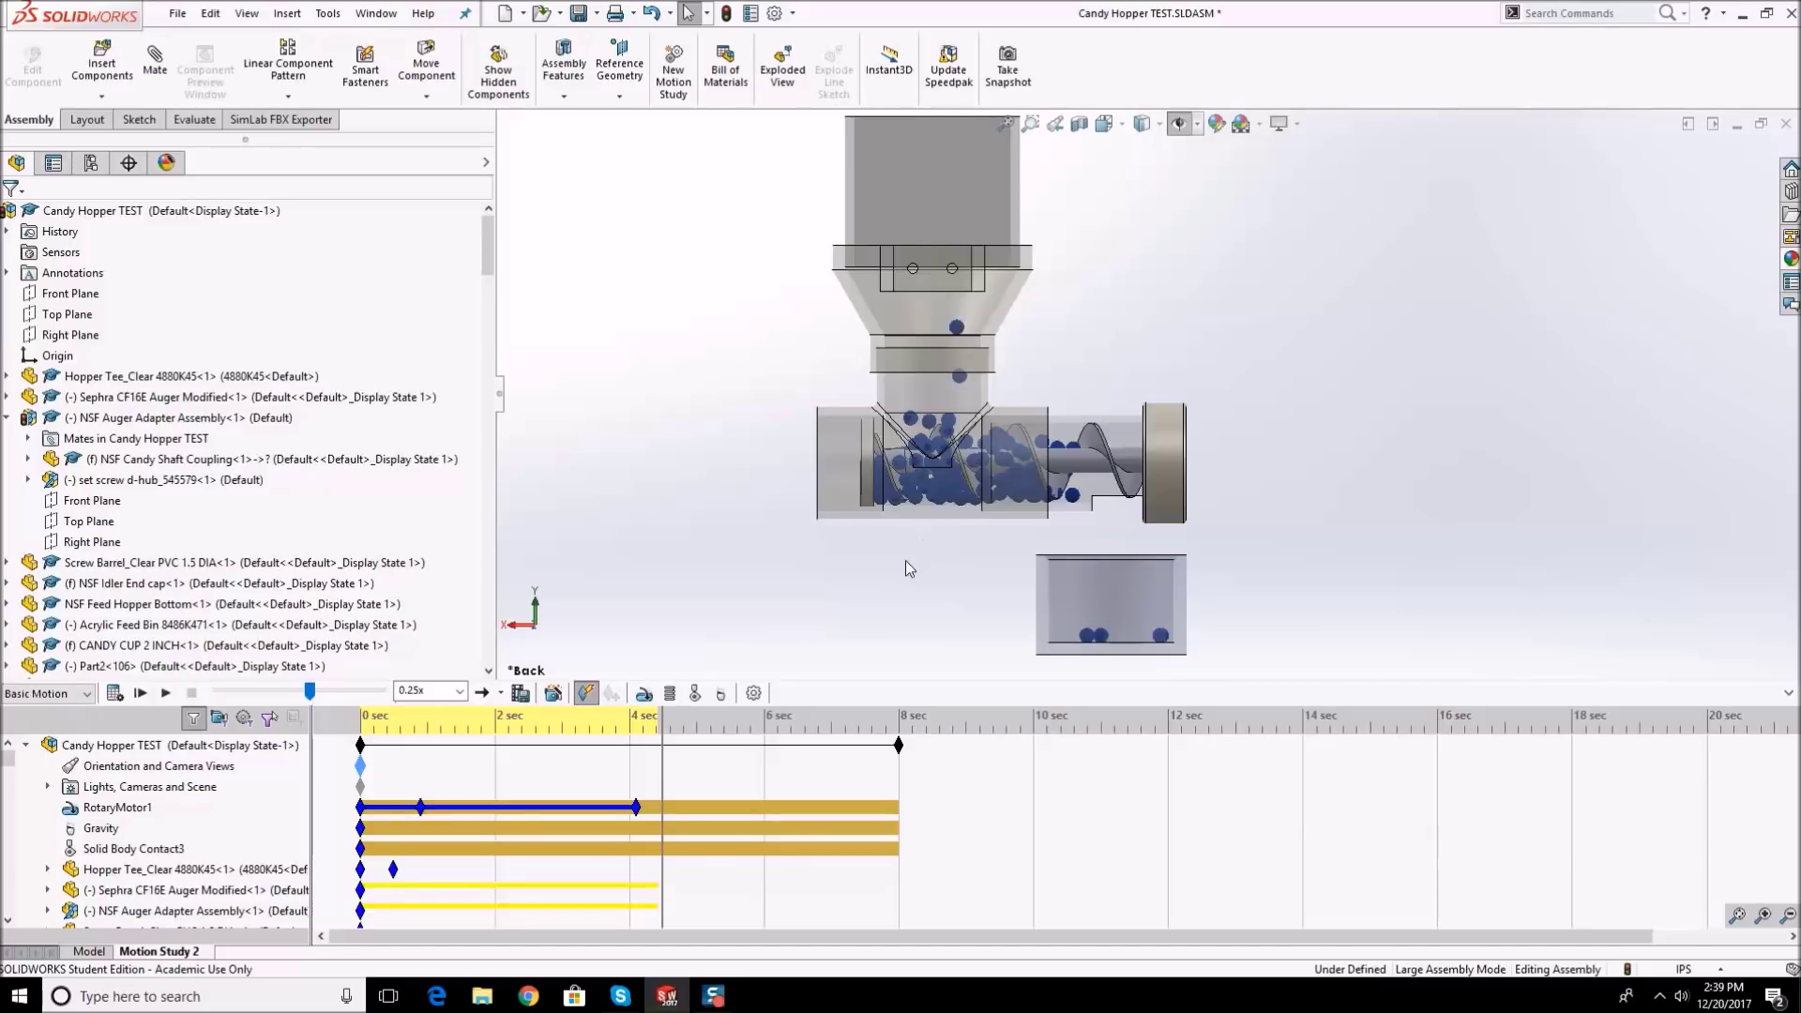
scroll(1131, 459, "down", 1)
scroll(1132, 460, "up", 1)
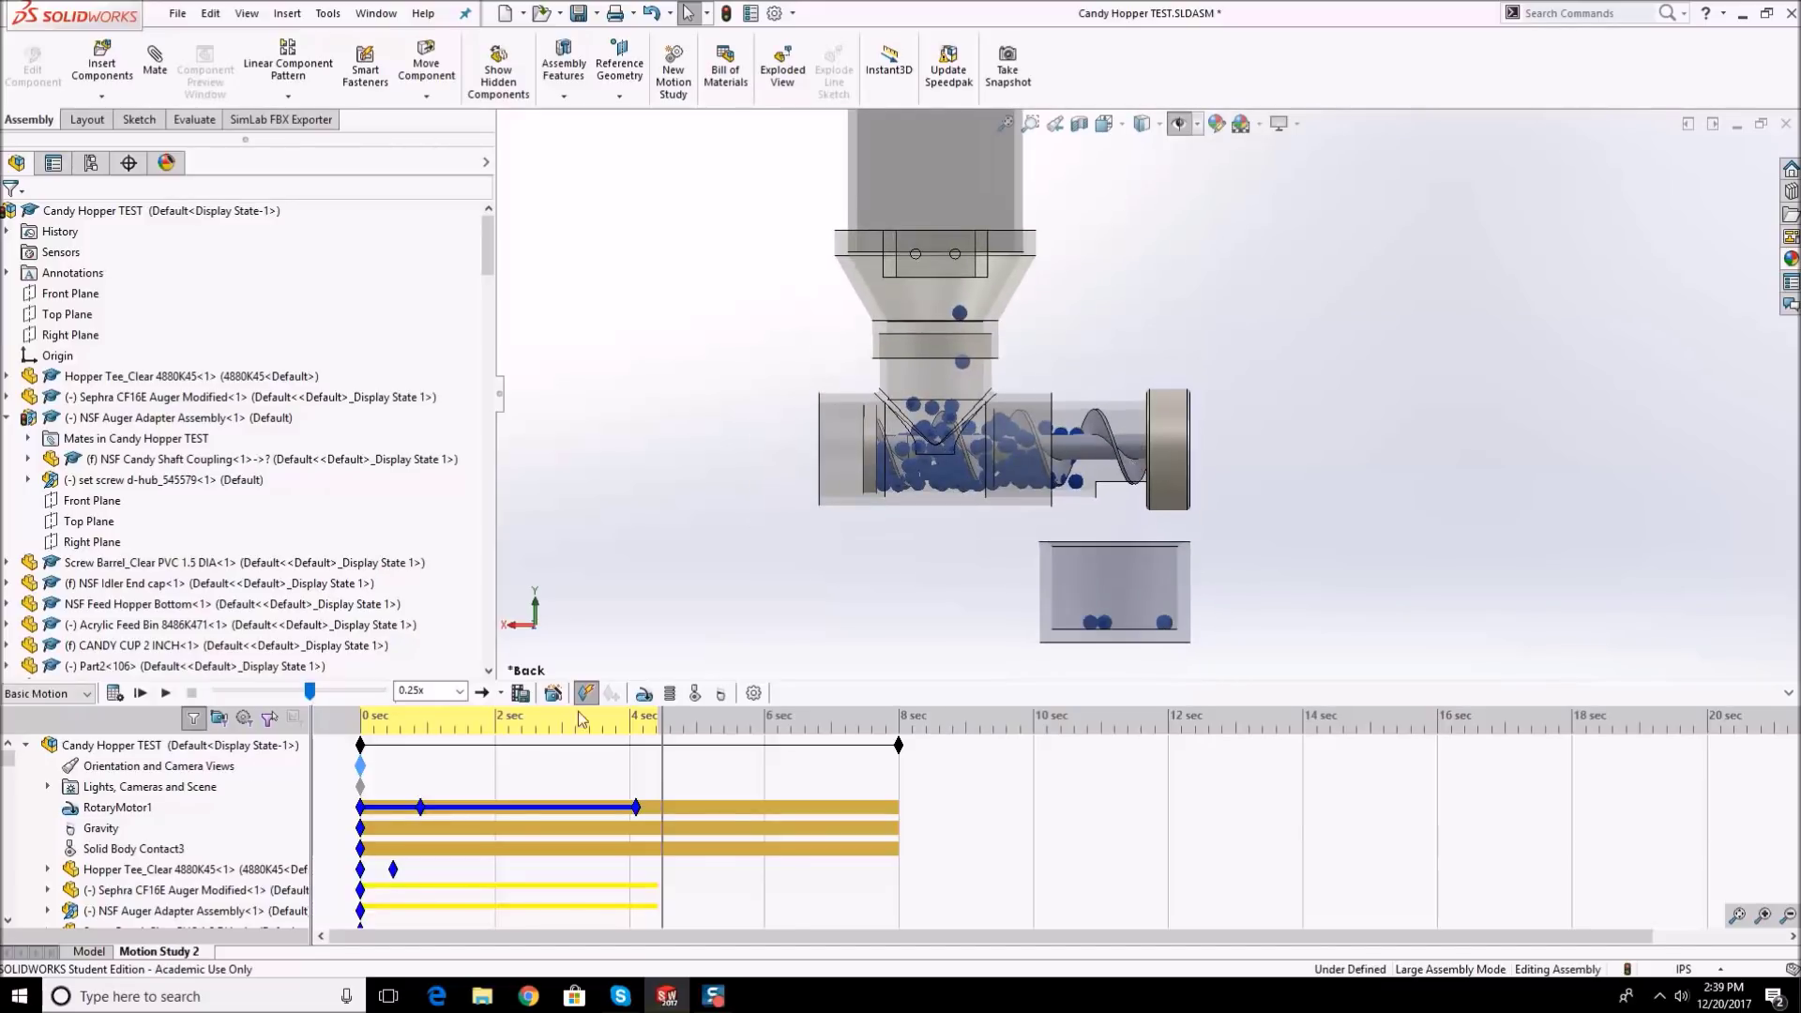
- Set the strength of the Gravity feature to 20.09 in/s^2 and recalculate the motion study, stopping the run partway
right_click(98, 827)
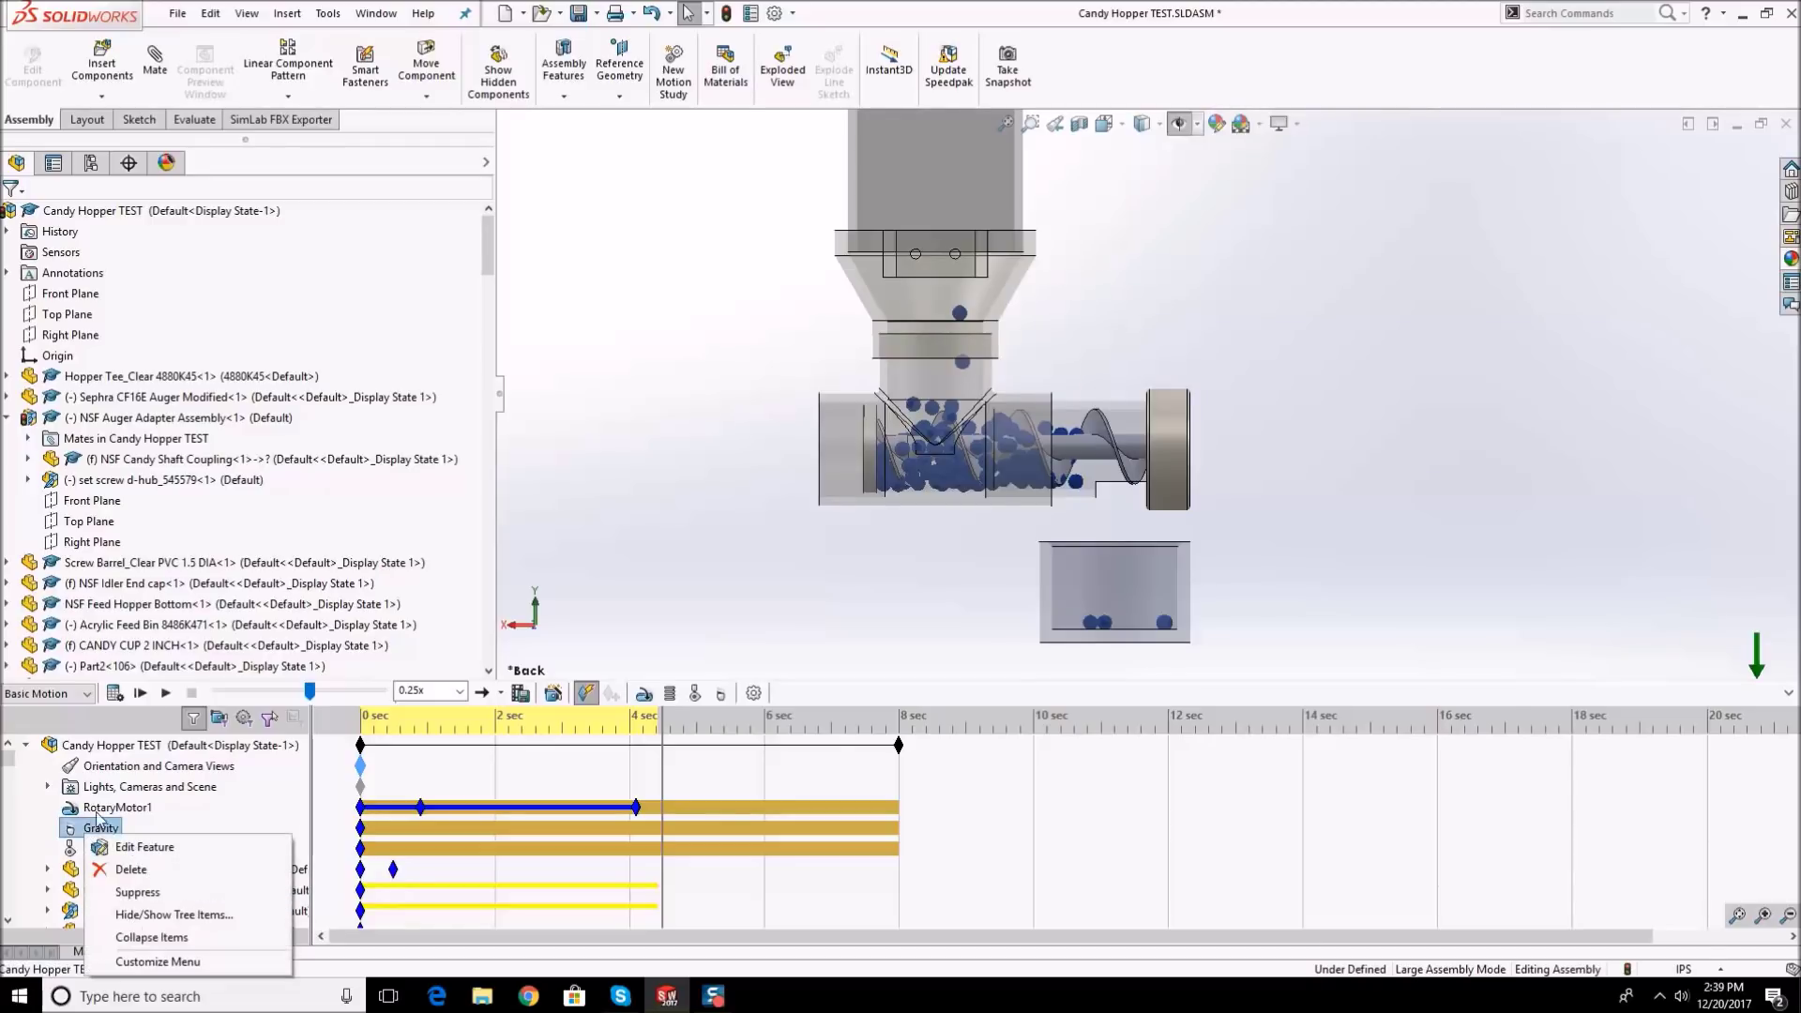
left_click(141, 849)
left_click_drag(57, 324, 20, 329)
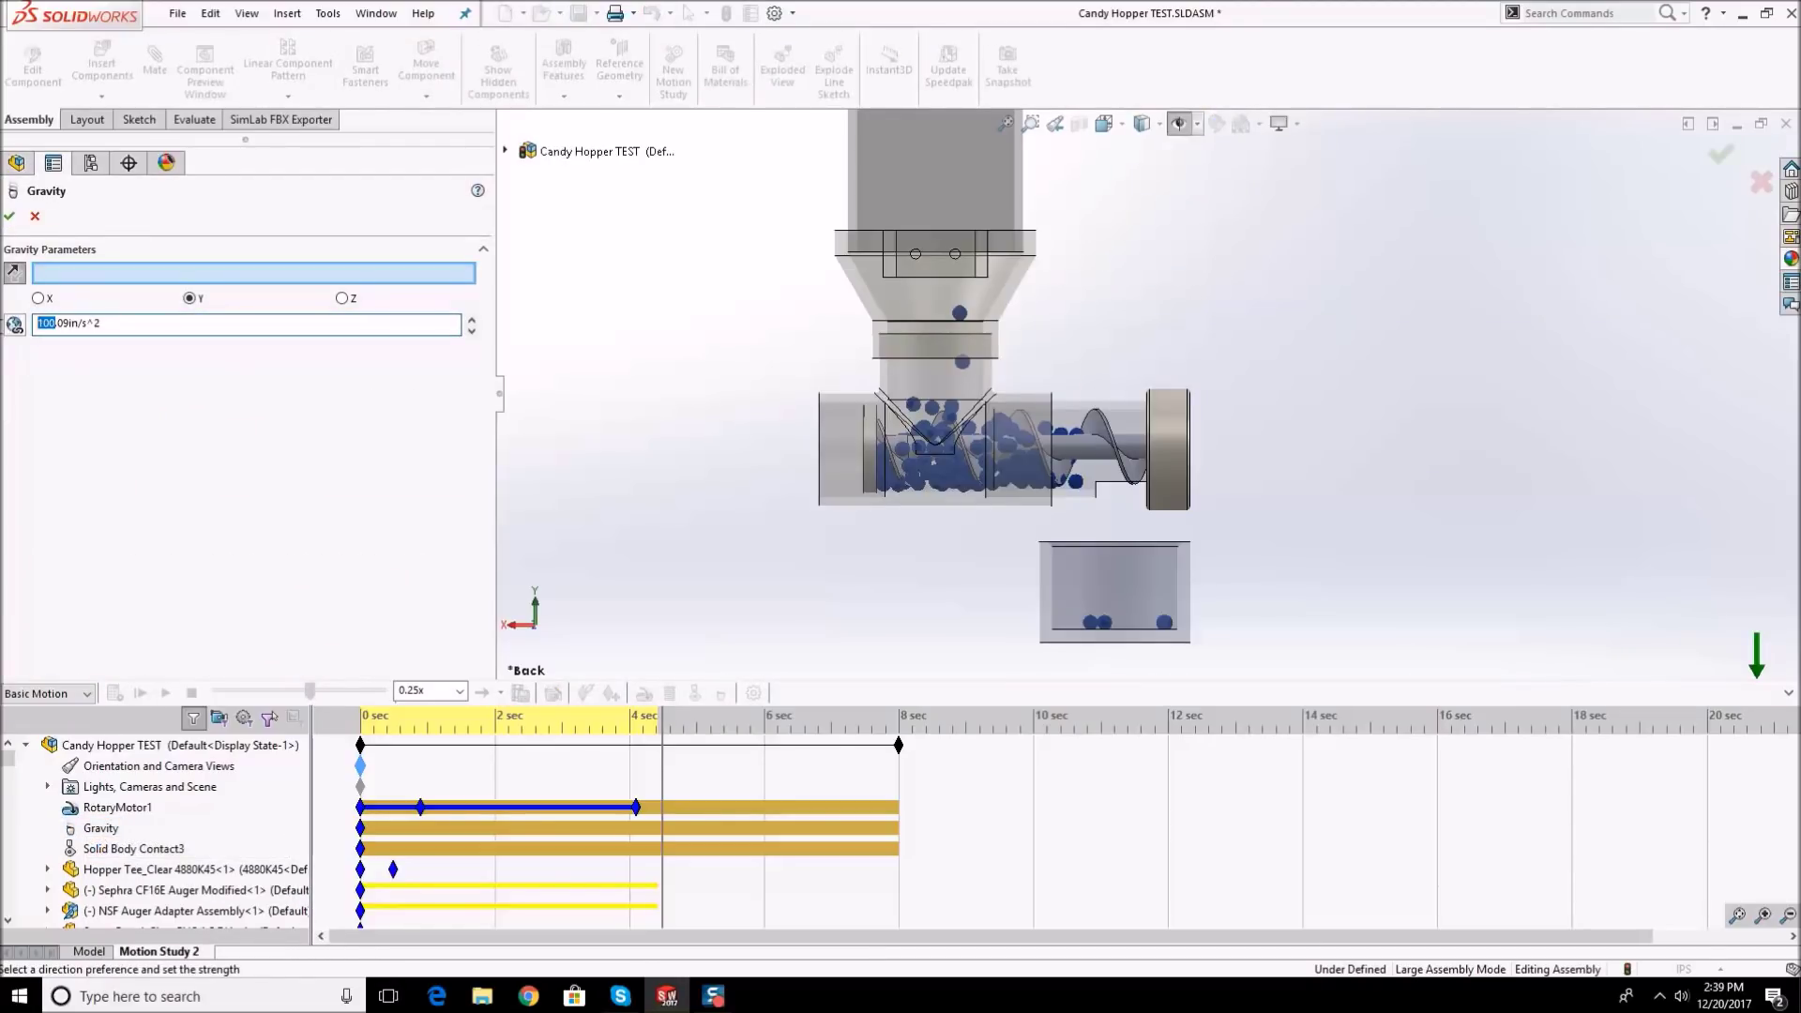
type("2")
left_click(9, 216)
left_click(112, 695)
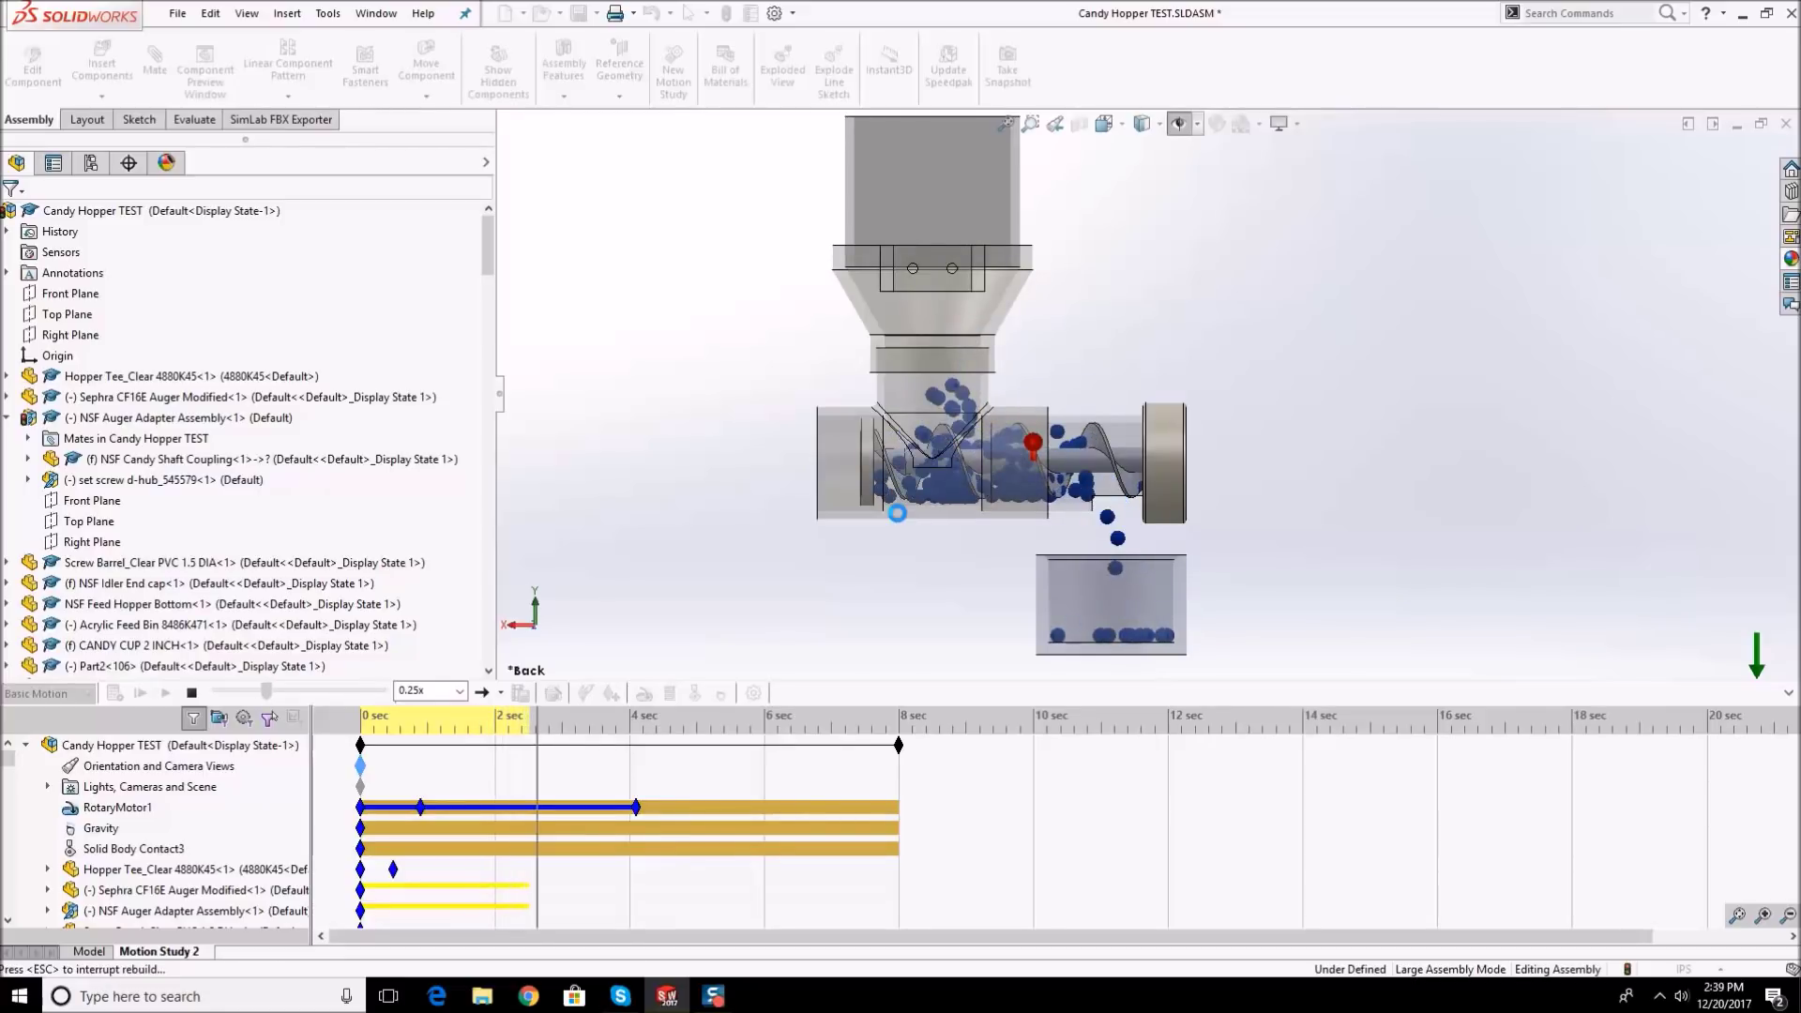
scroll(1068, 494, "up", 2)
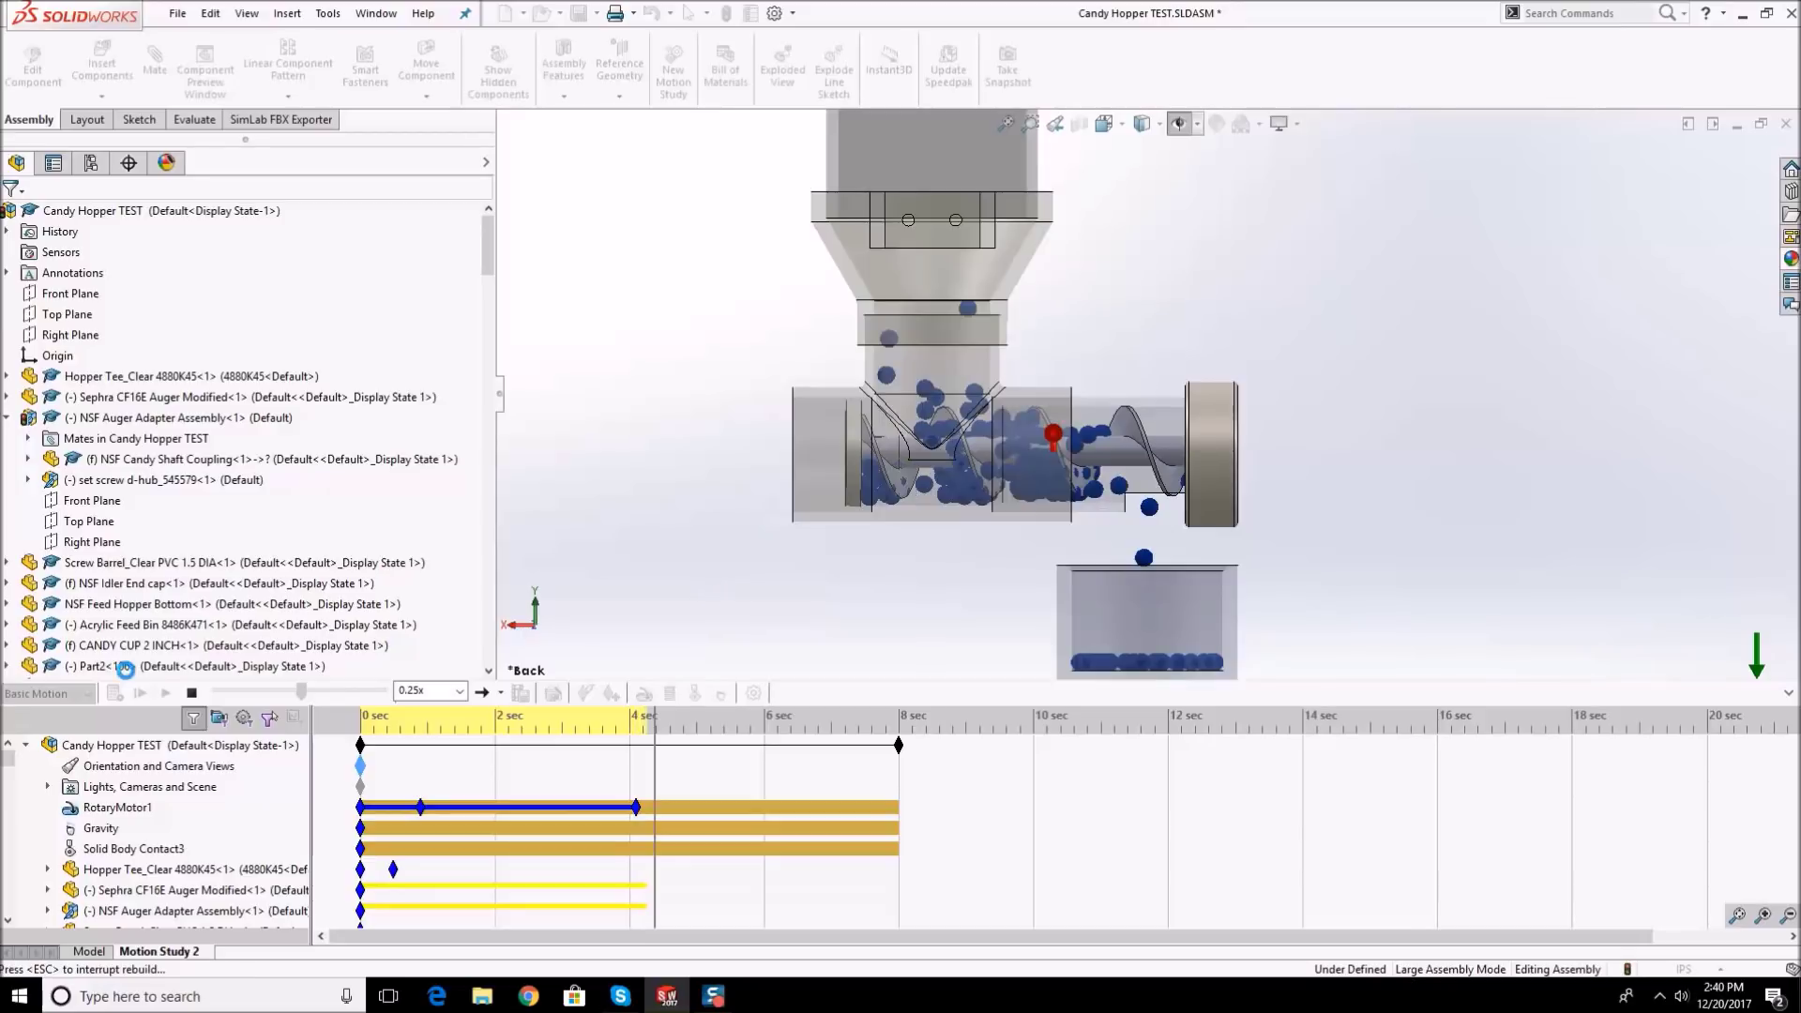
left_click(190, 693)
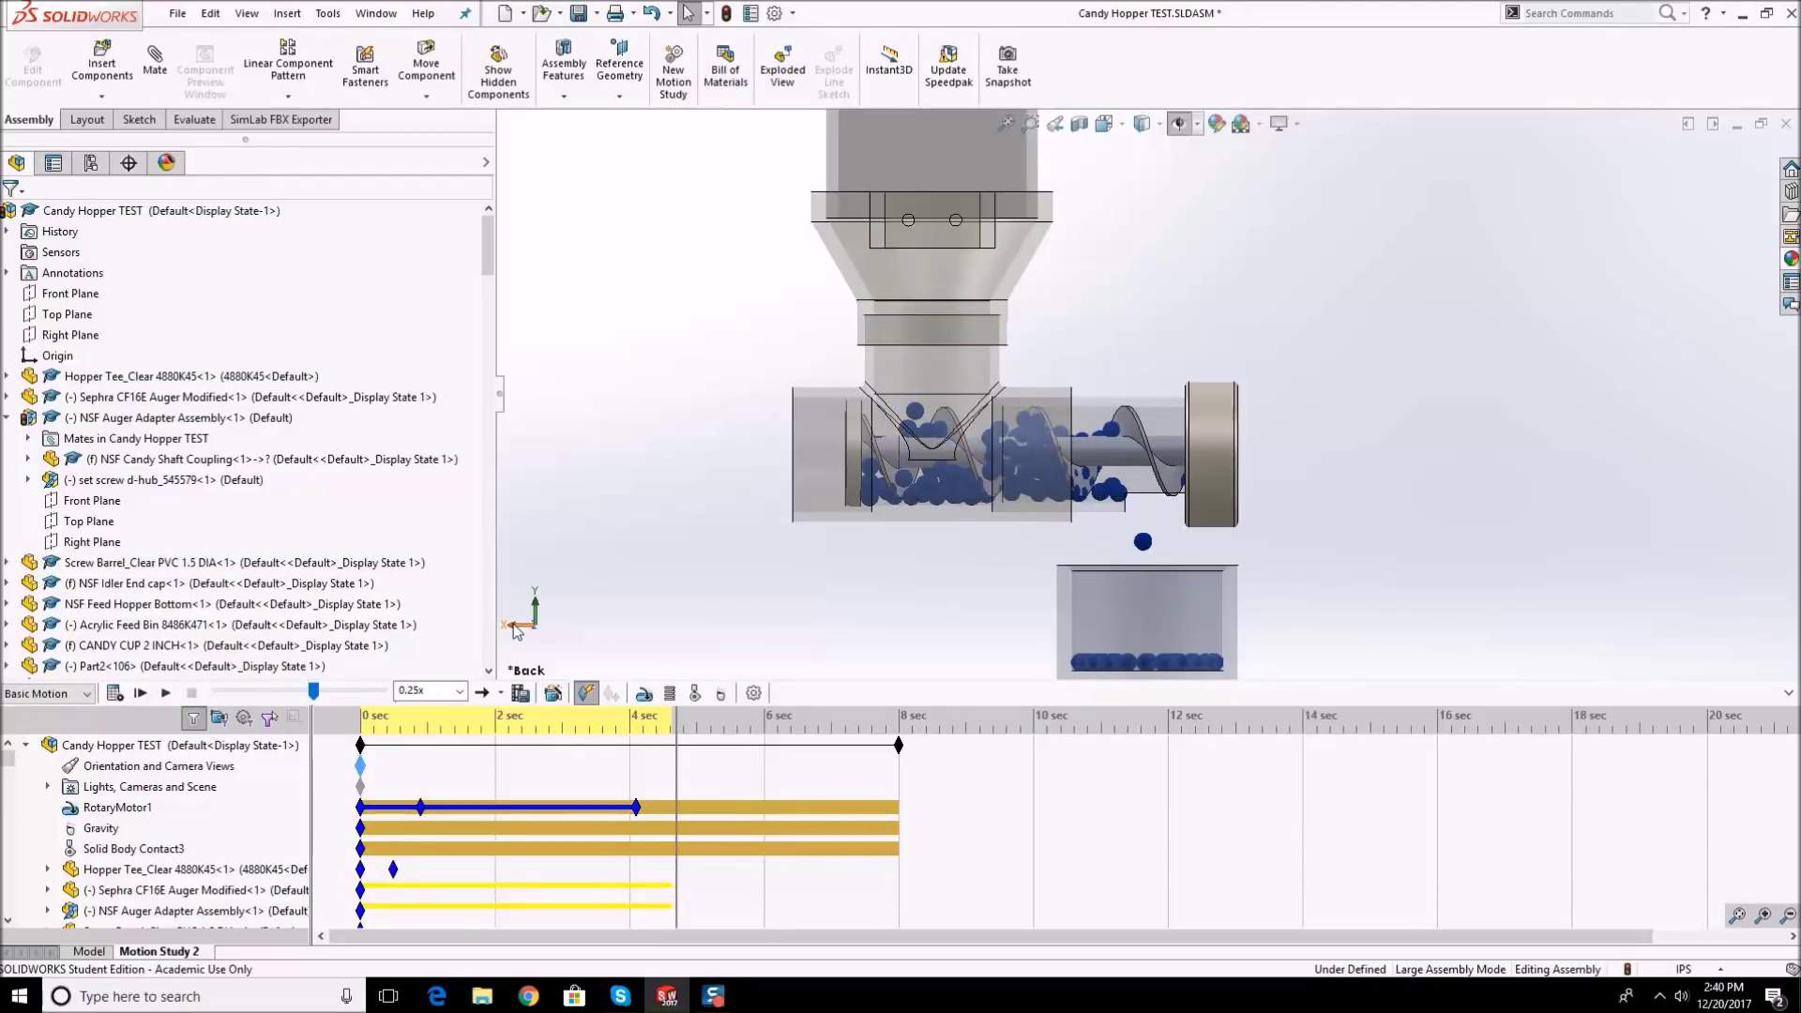
- Raise Geometry Accuracy and 3D Contact Resolution to about two-thirds of their range in the Basic Motion study properties
left_click(753, 692)
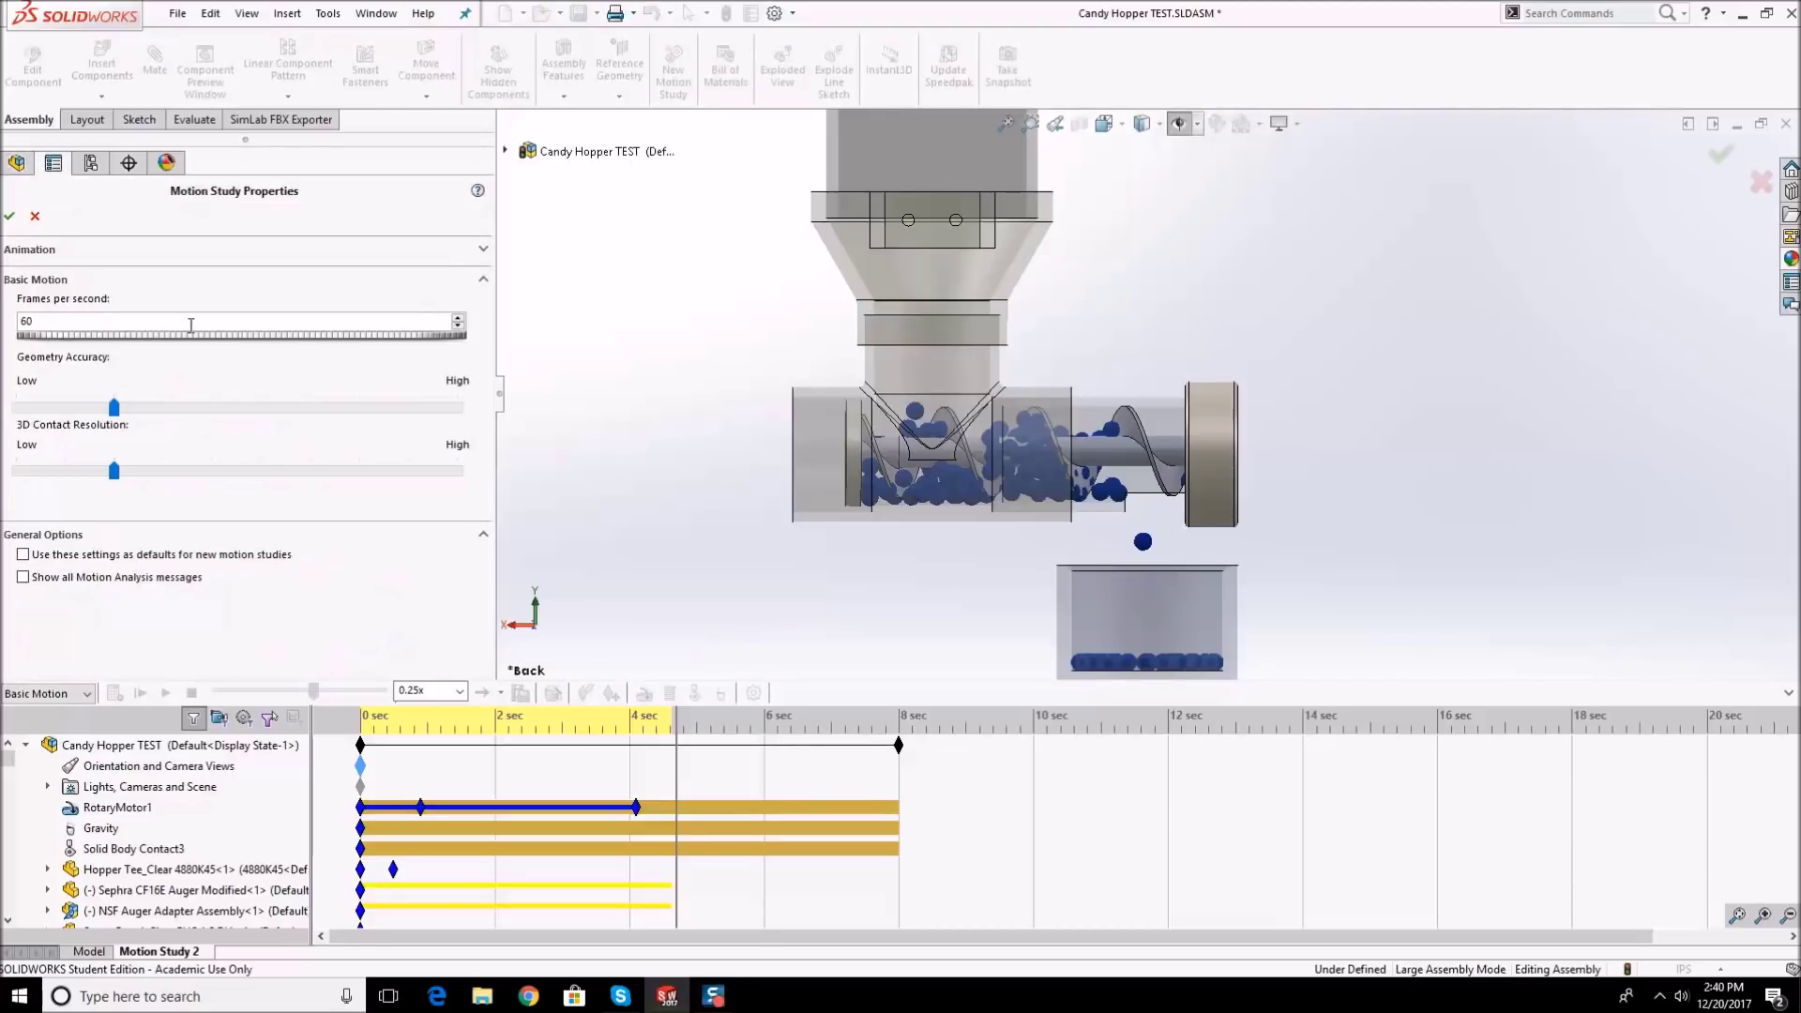
left_click_drag(114, 407, 309, 407)
left_click_drag(114, 470, 289, 483)
left_click(9, 217)
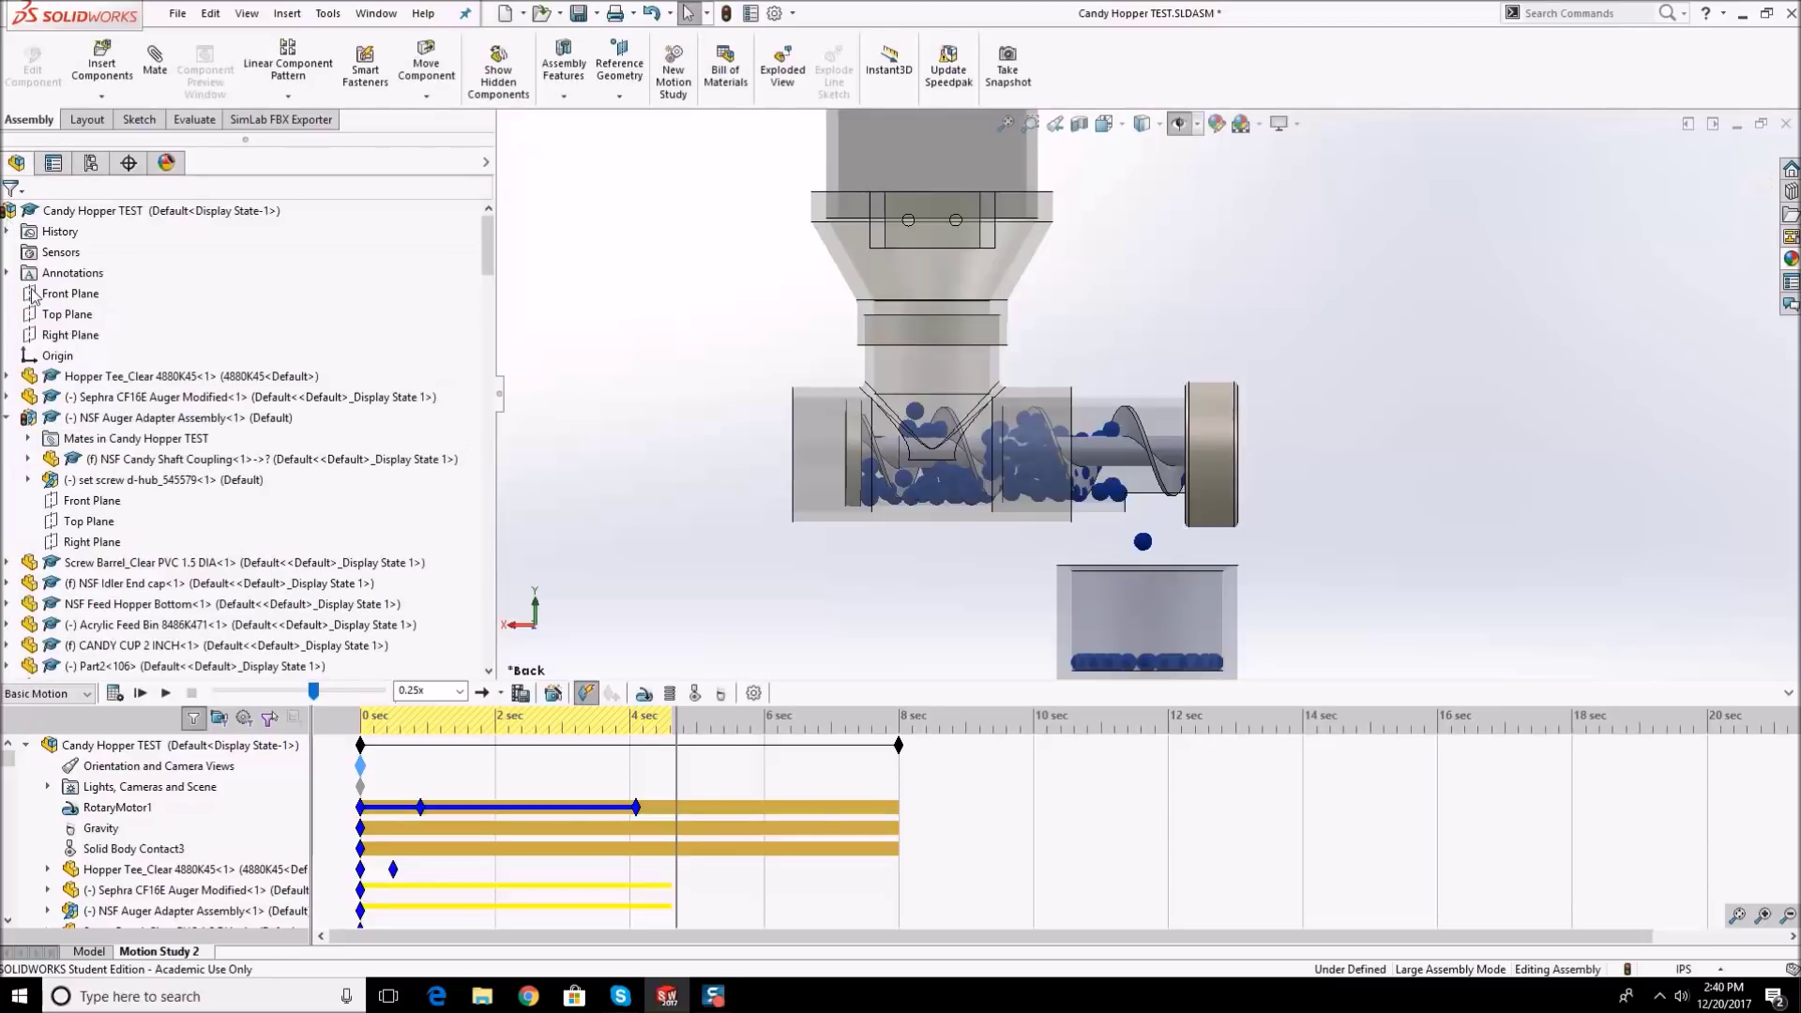
- Set the strength of the Gravity feature to 60.09 in/s^2
right_click(101, 838)
left_click(136, 796)
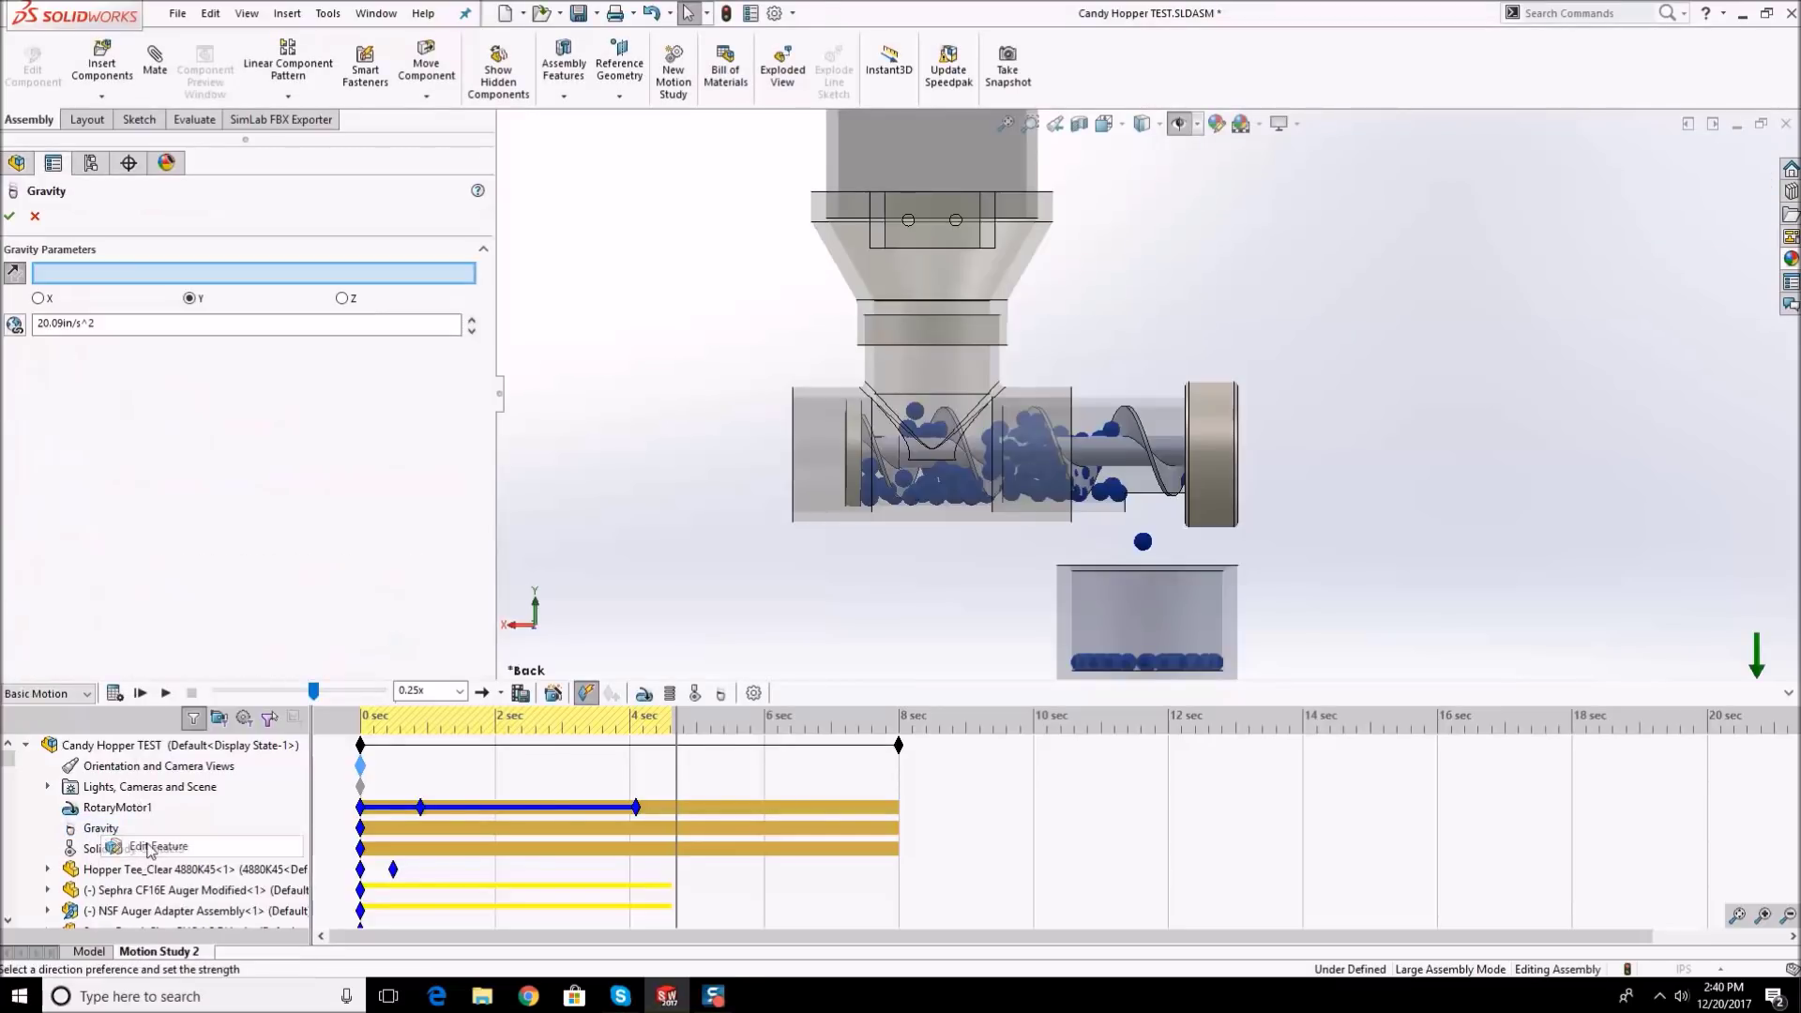
left_click(45, 322)
left_click_drag(45, 323, 38, 322)
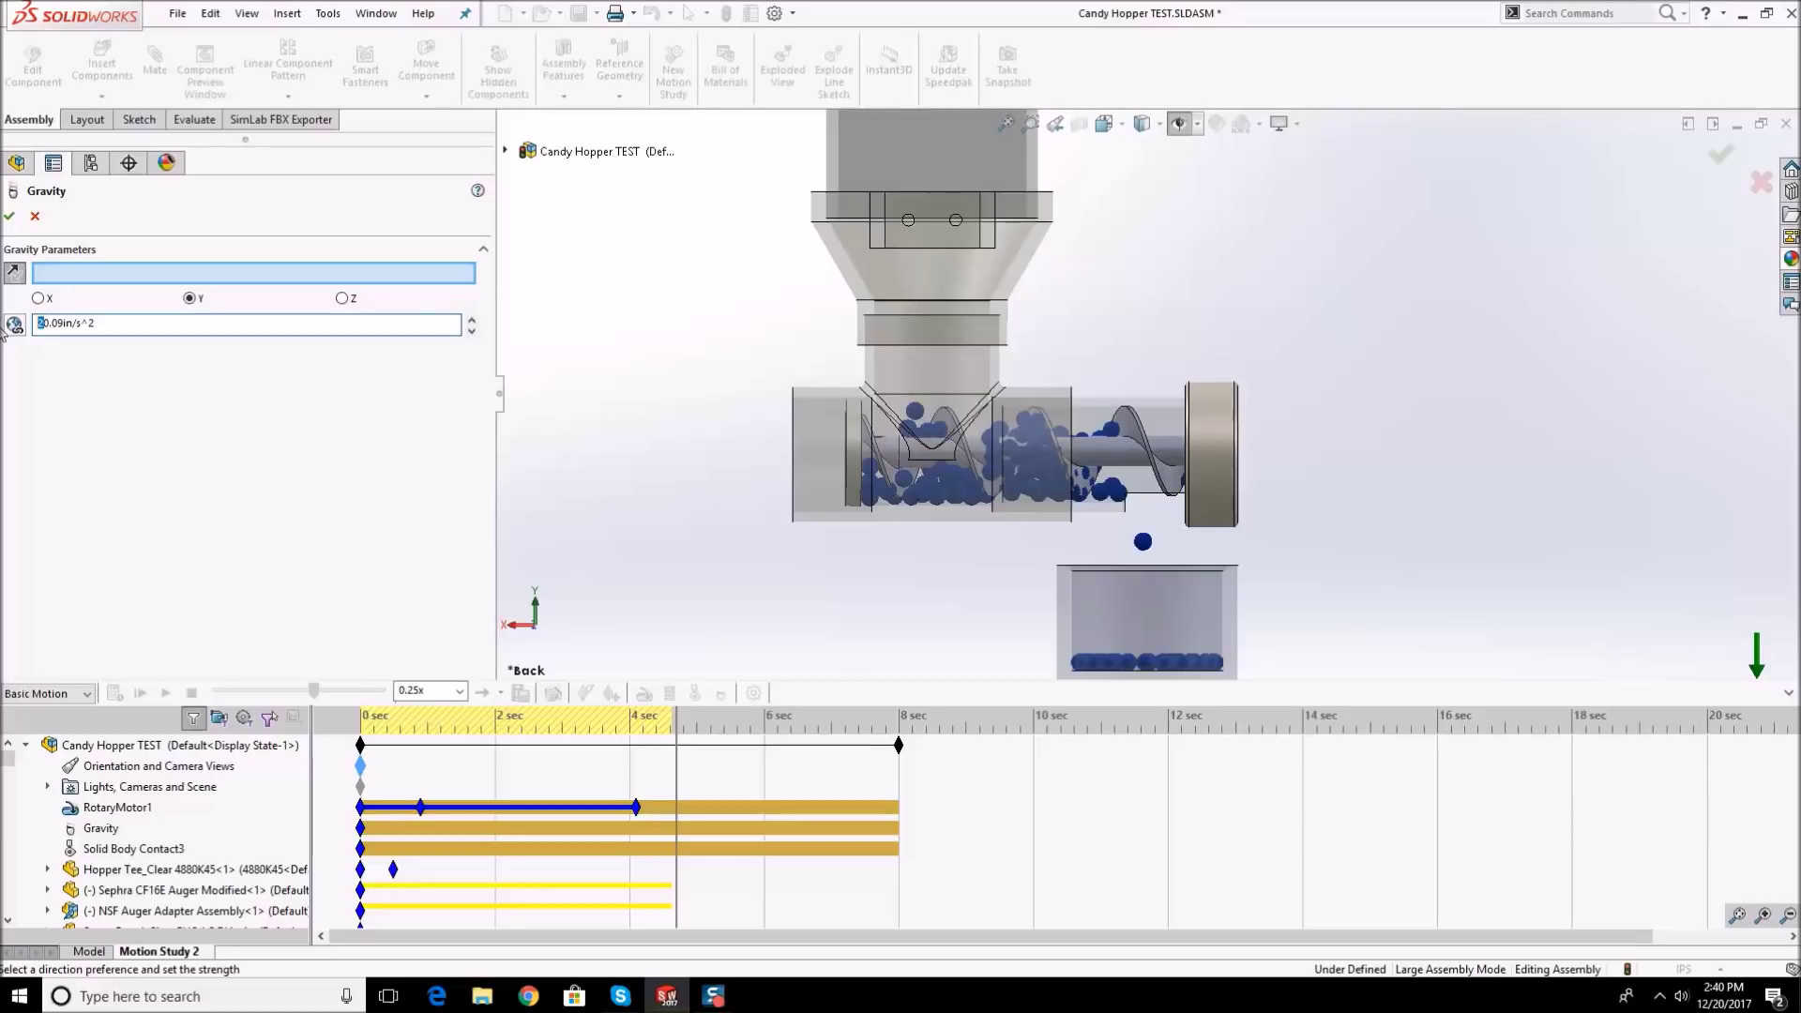
type("65")
key("BackSpace")
left_click(9, 216)
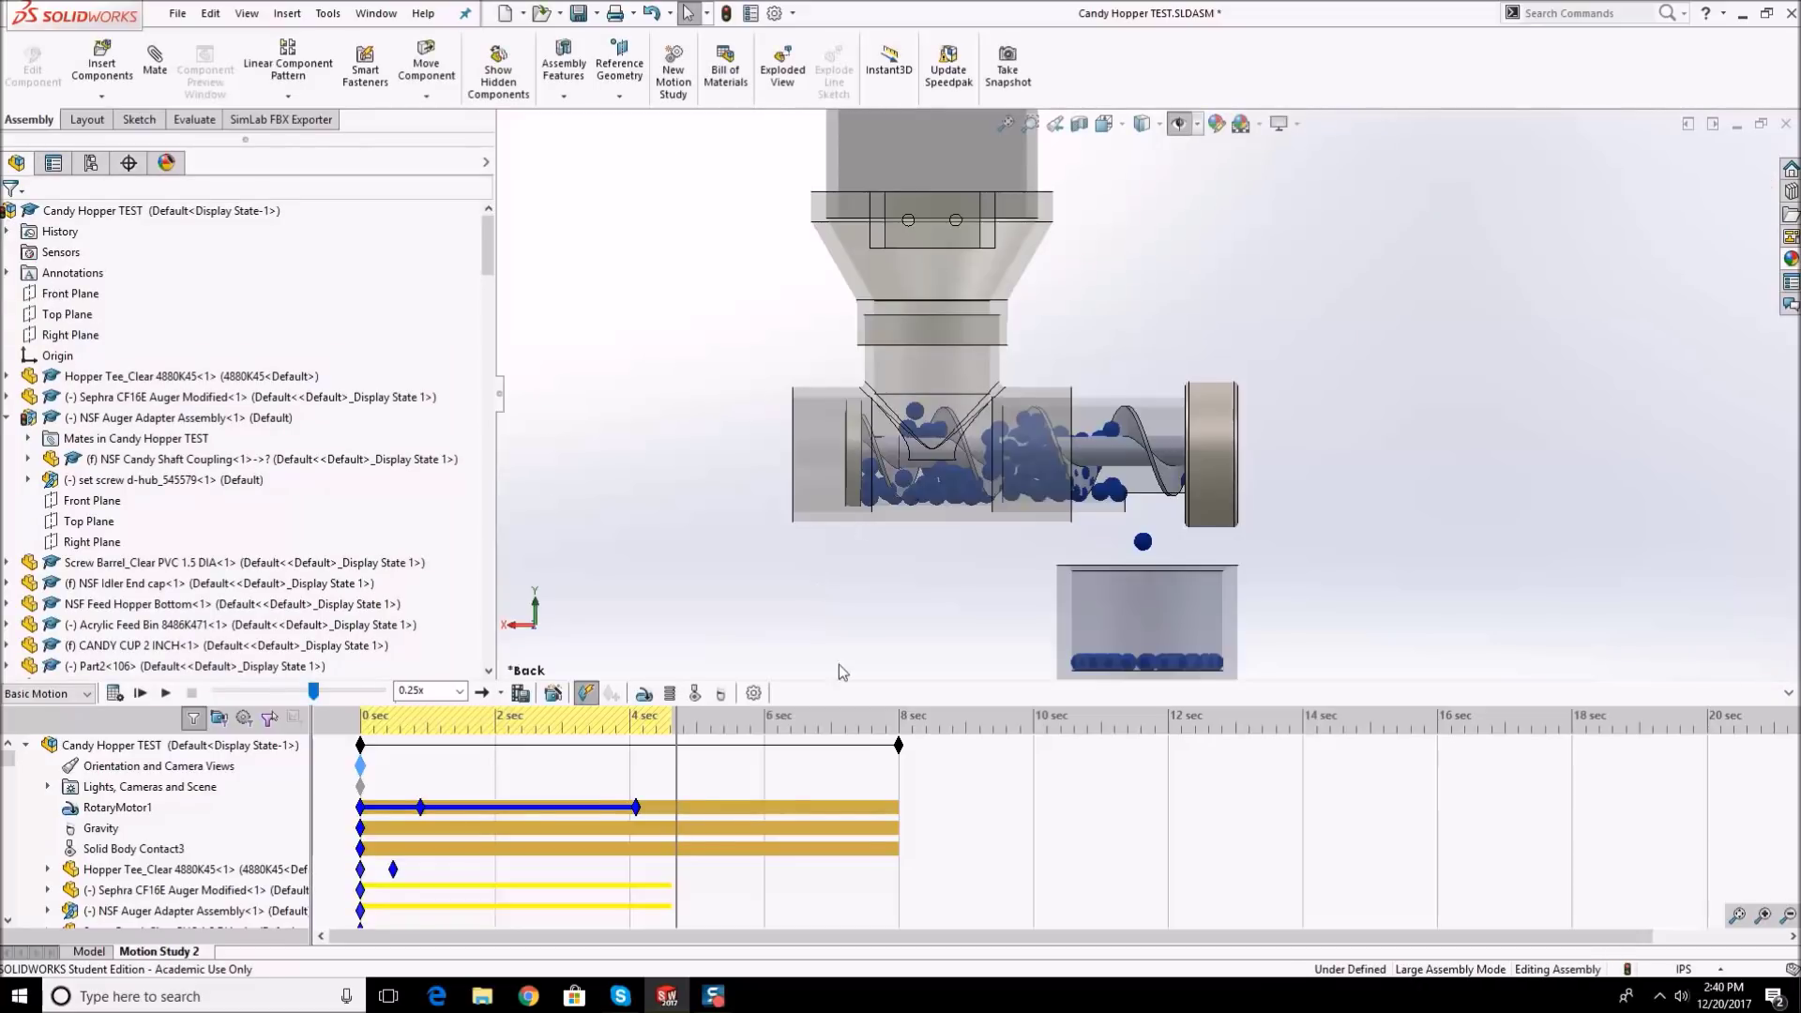
- Recalculate the motion study with the new settings, stop the run partway and inspect the auger, barrel and cup
right_click(106, 809)
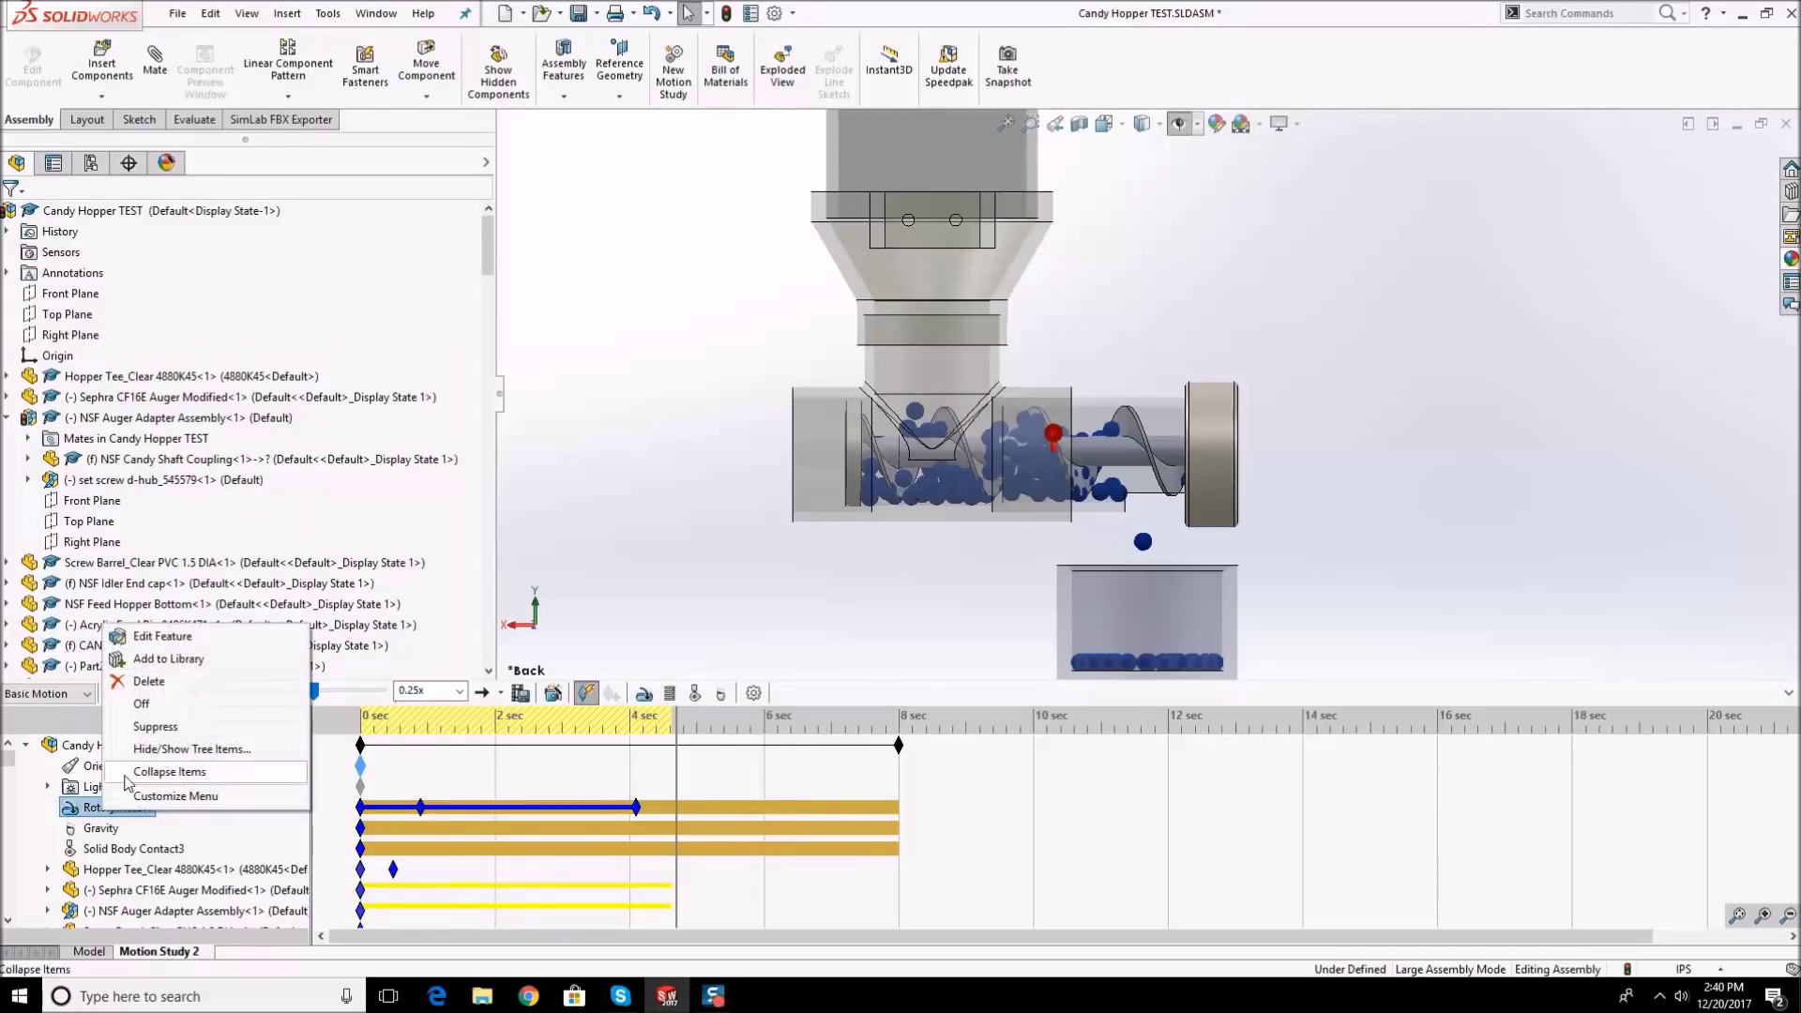
left_click(310, 408)
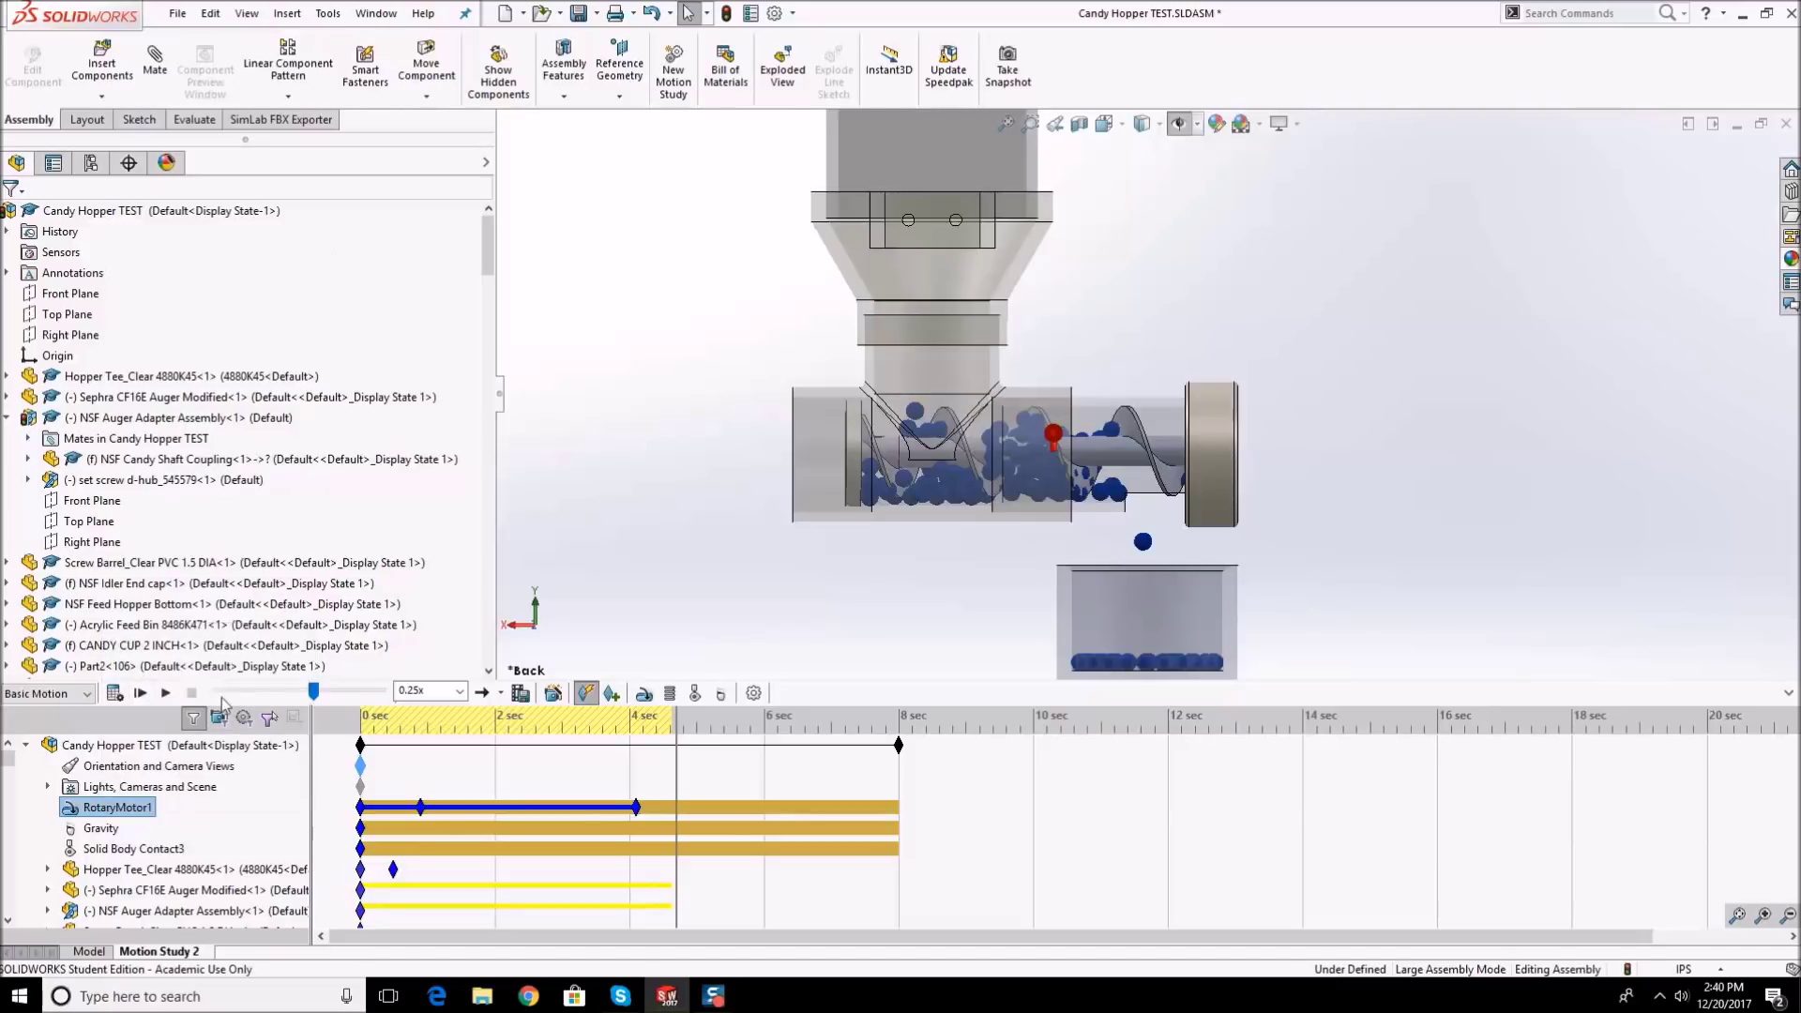
left_click(141, 693)
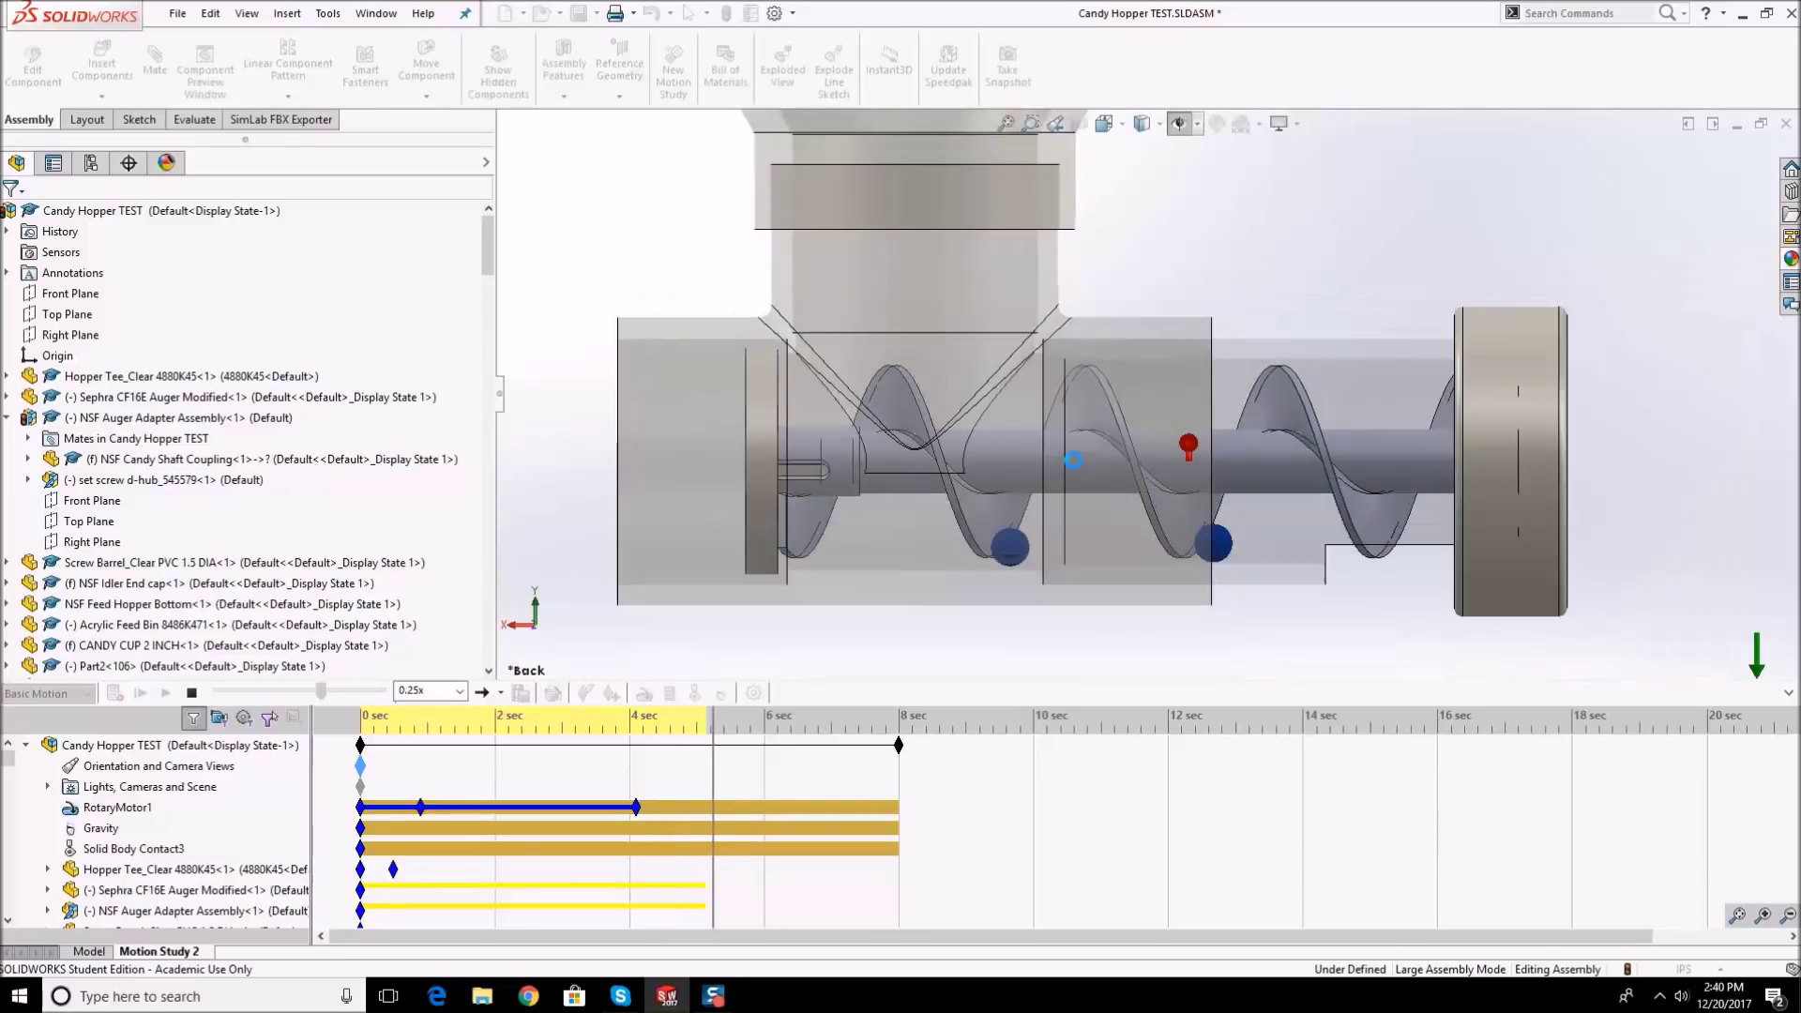
left_click(191, 693)
scroll(1032, 412, "up", 6)
scroll(1348, 276, "down", 2)
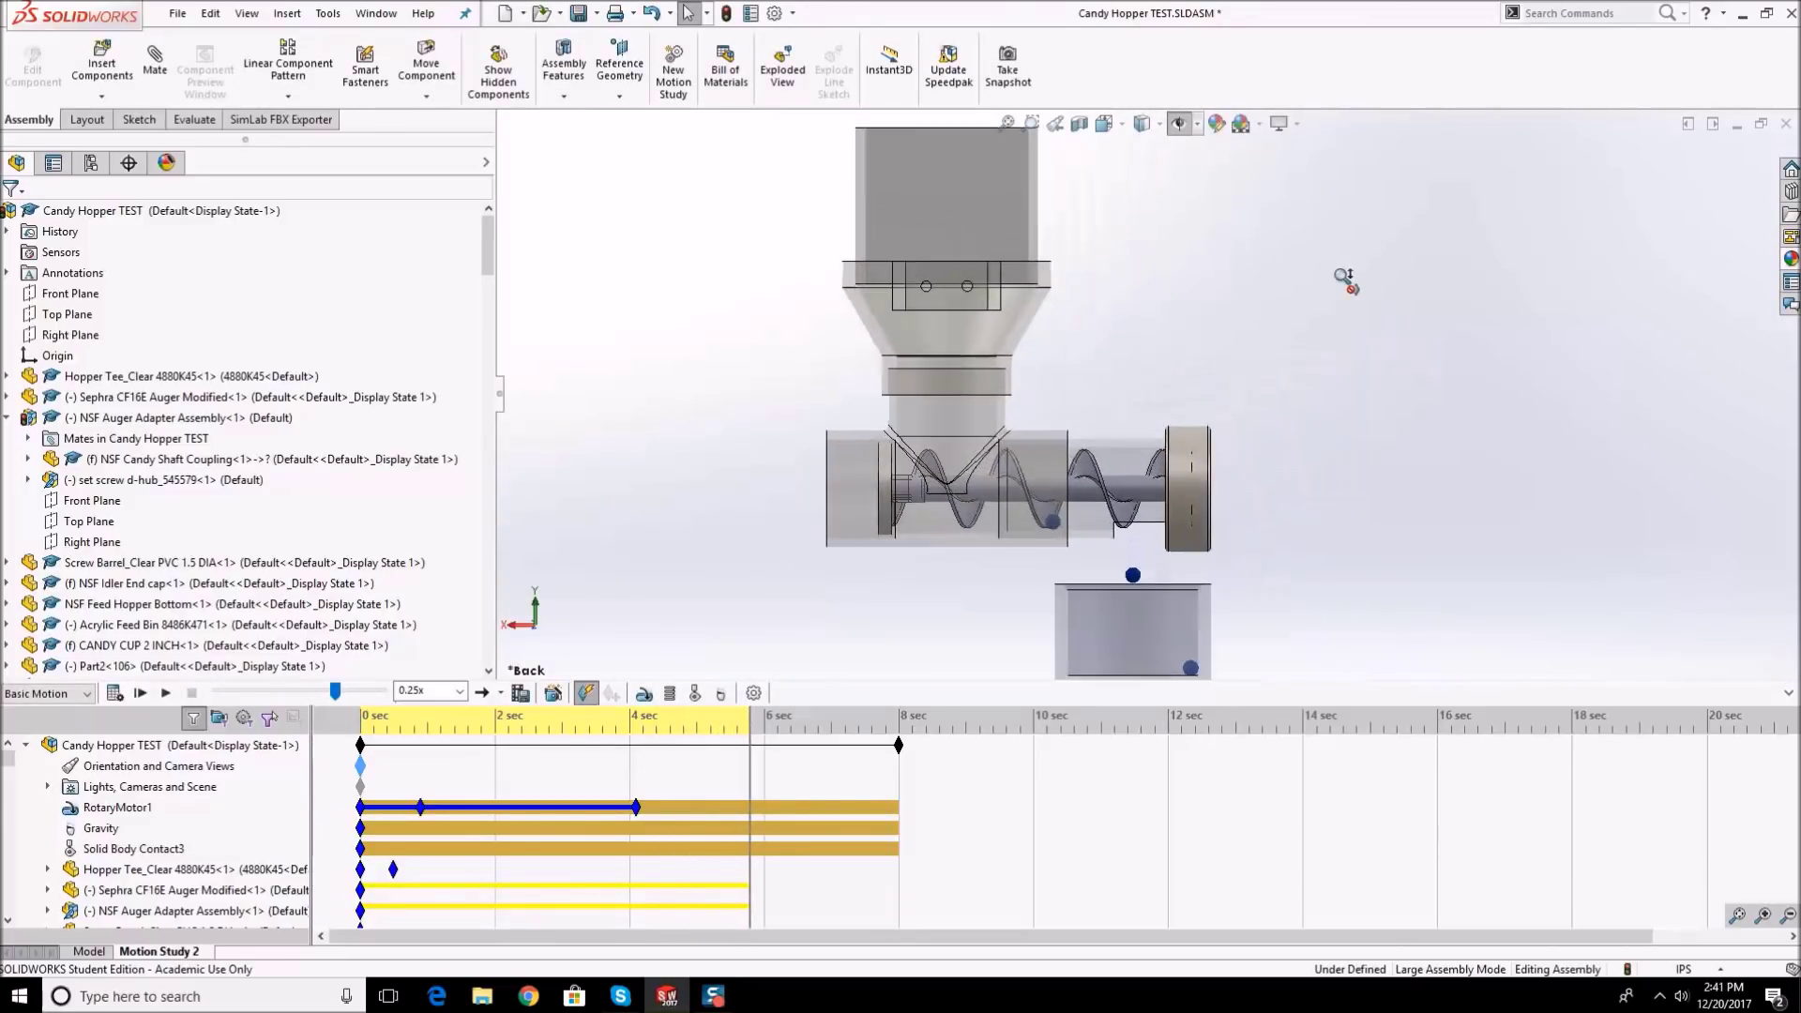
scroll(1334, 296, "up", 2)
scroll(1232, 515, "down", 3)
scroll(1008, 282, "down", 2)
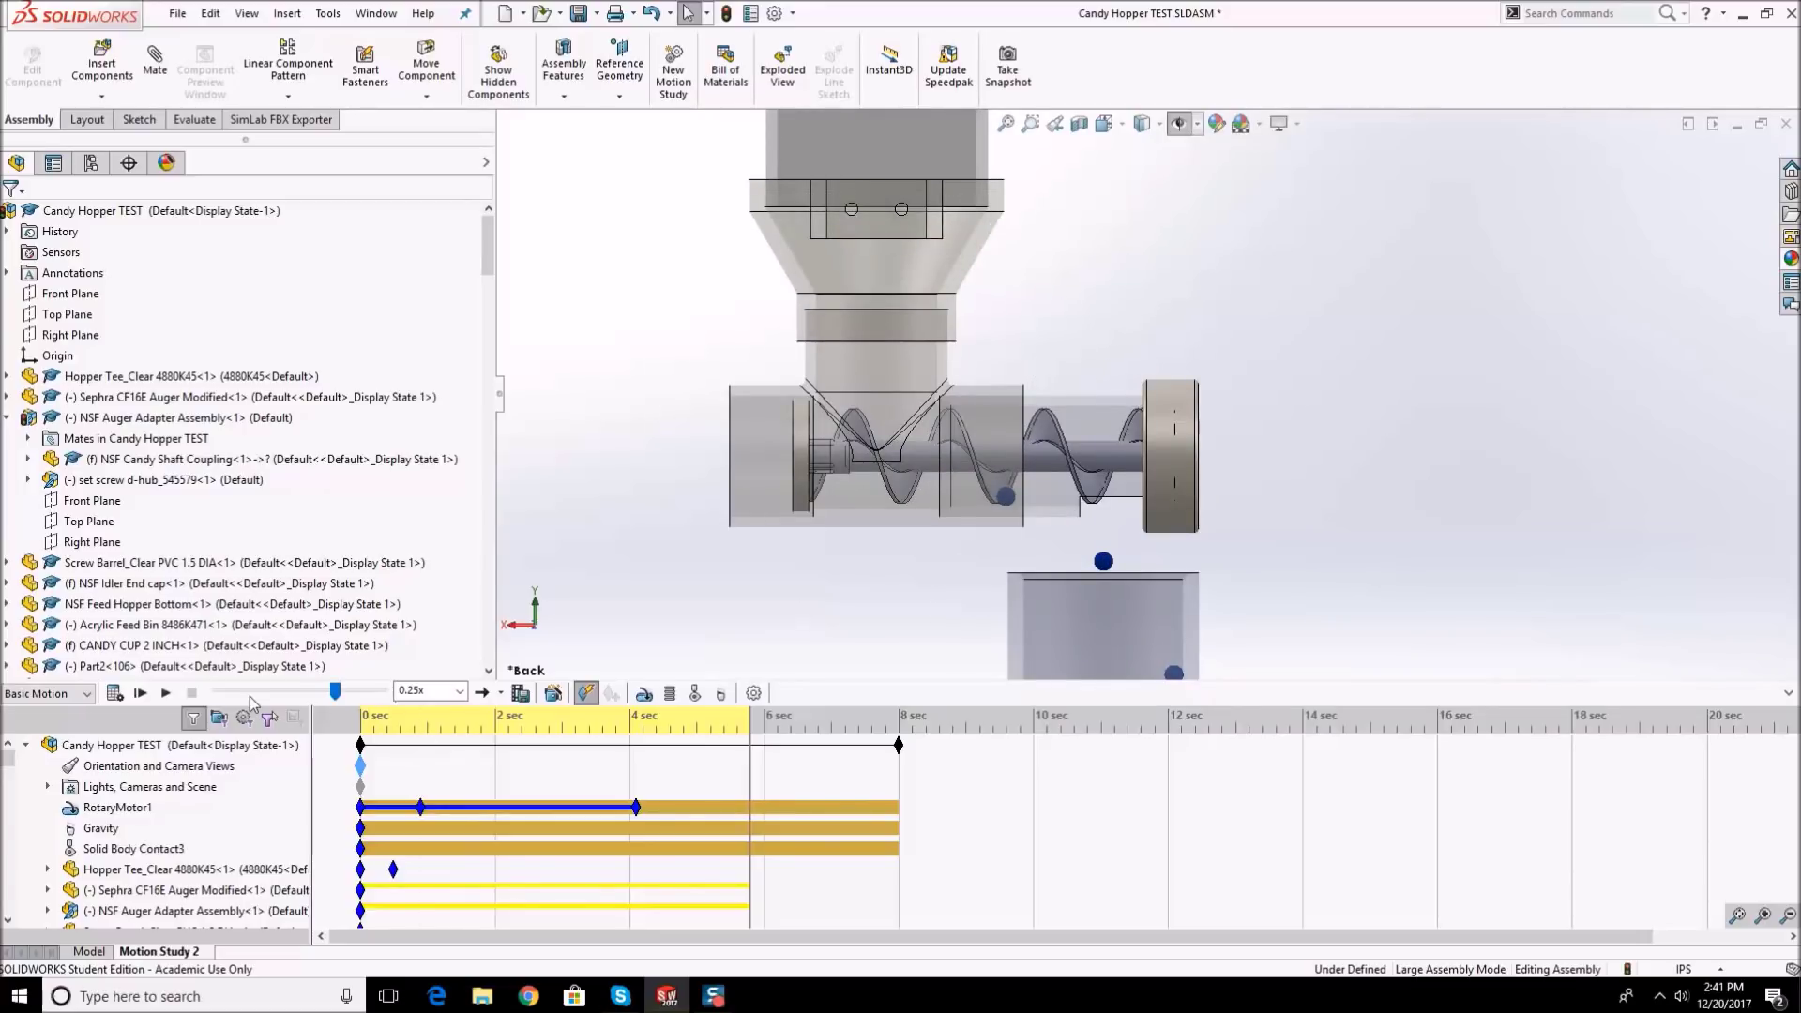
scroll(1182, 426, "up", 1)
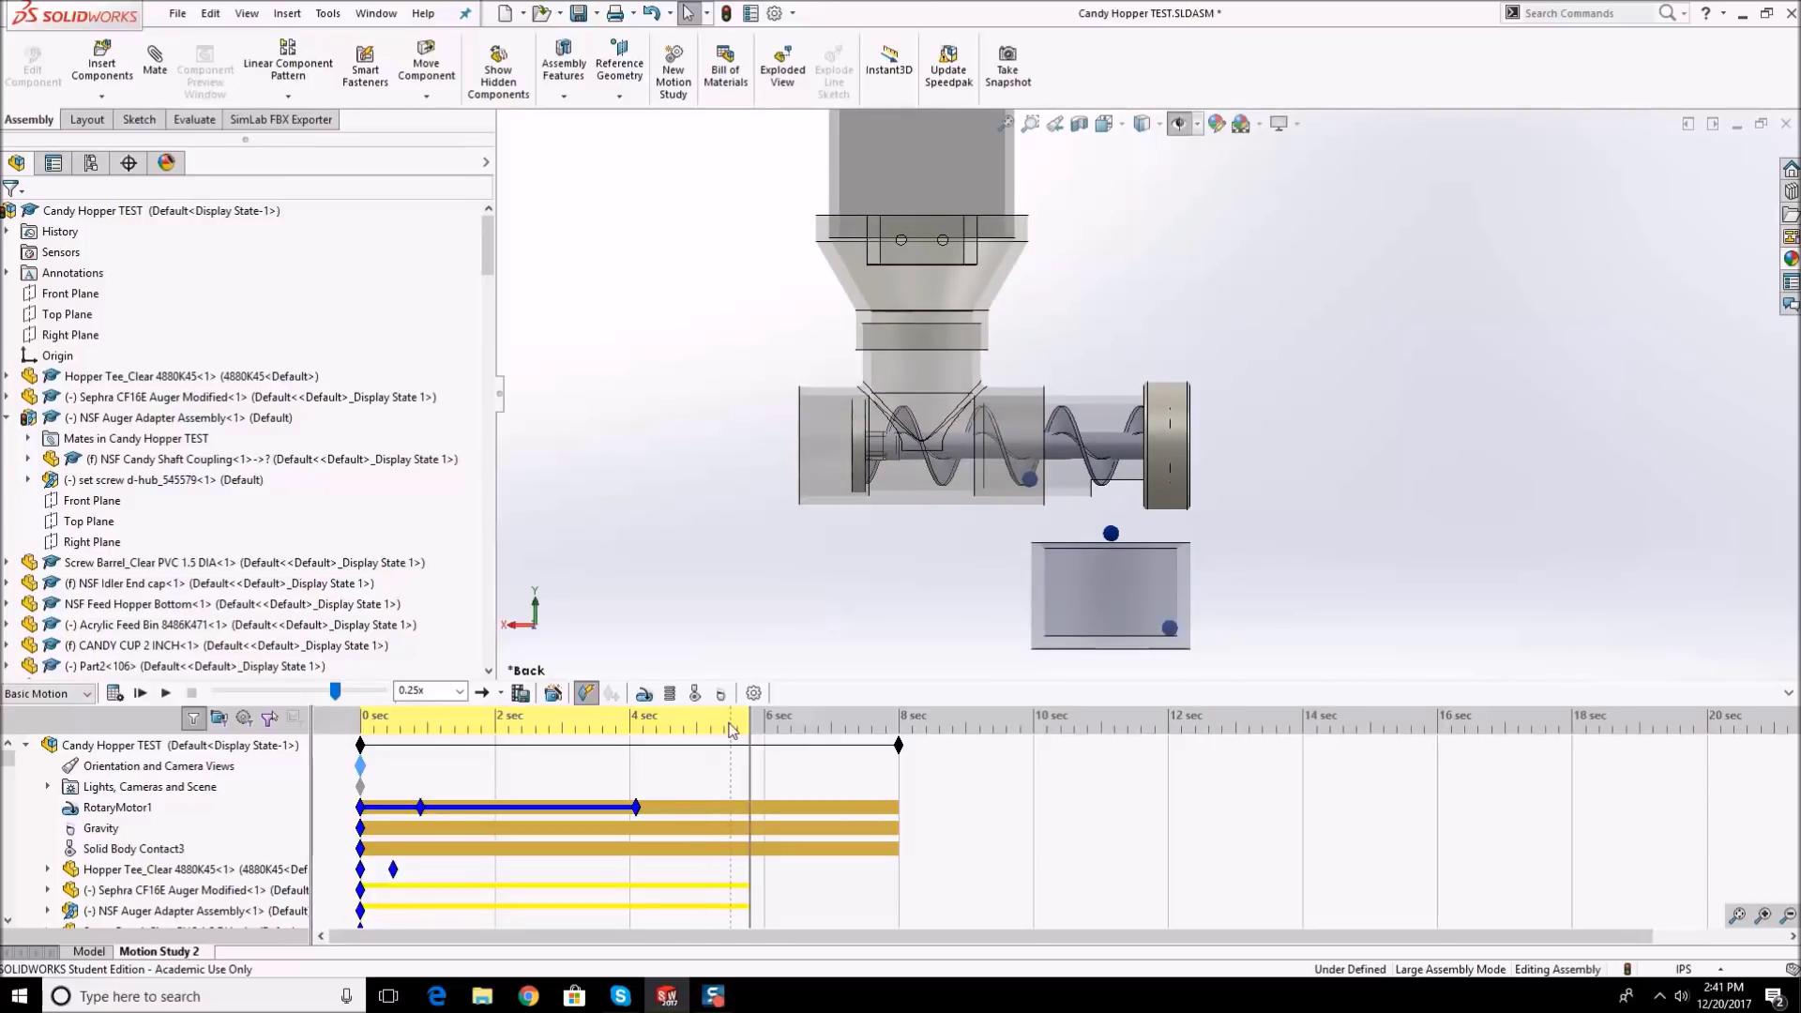
- Raise Geometry Accuracy to its highest setting in the Basic Motion study properties
left_click(753, 693)
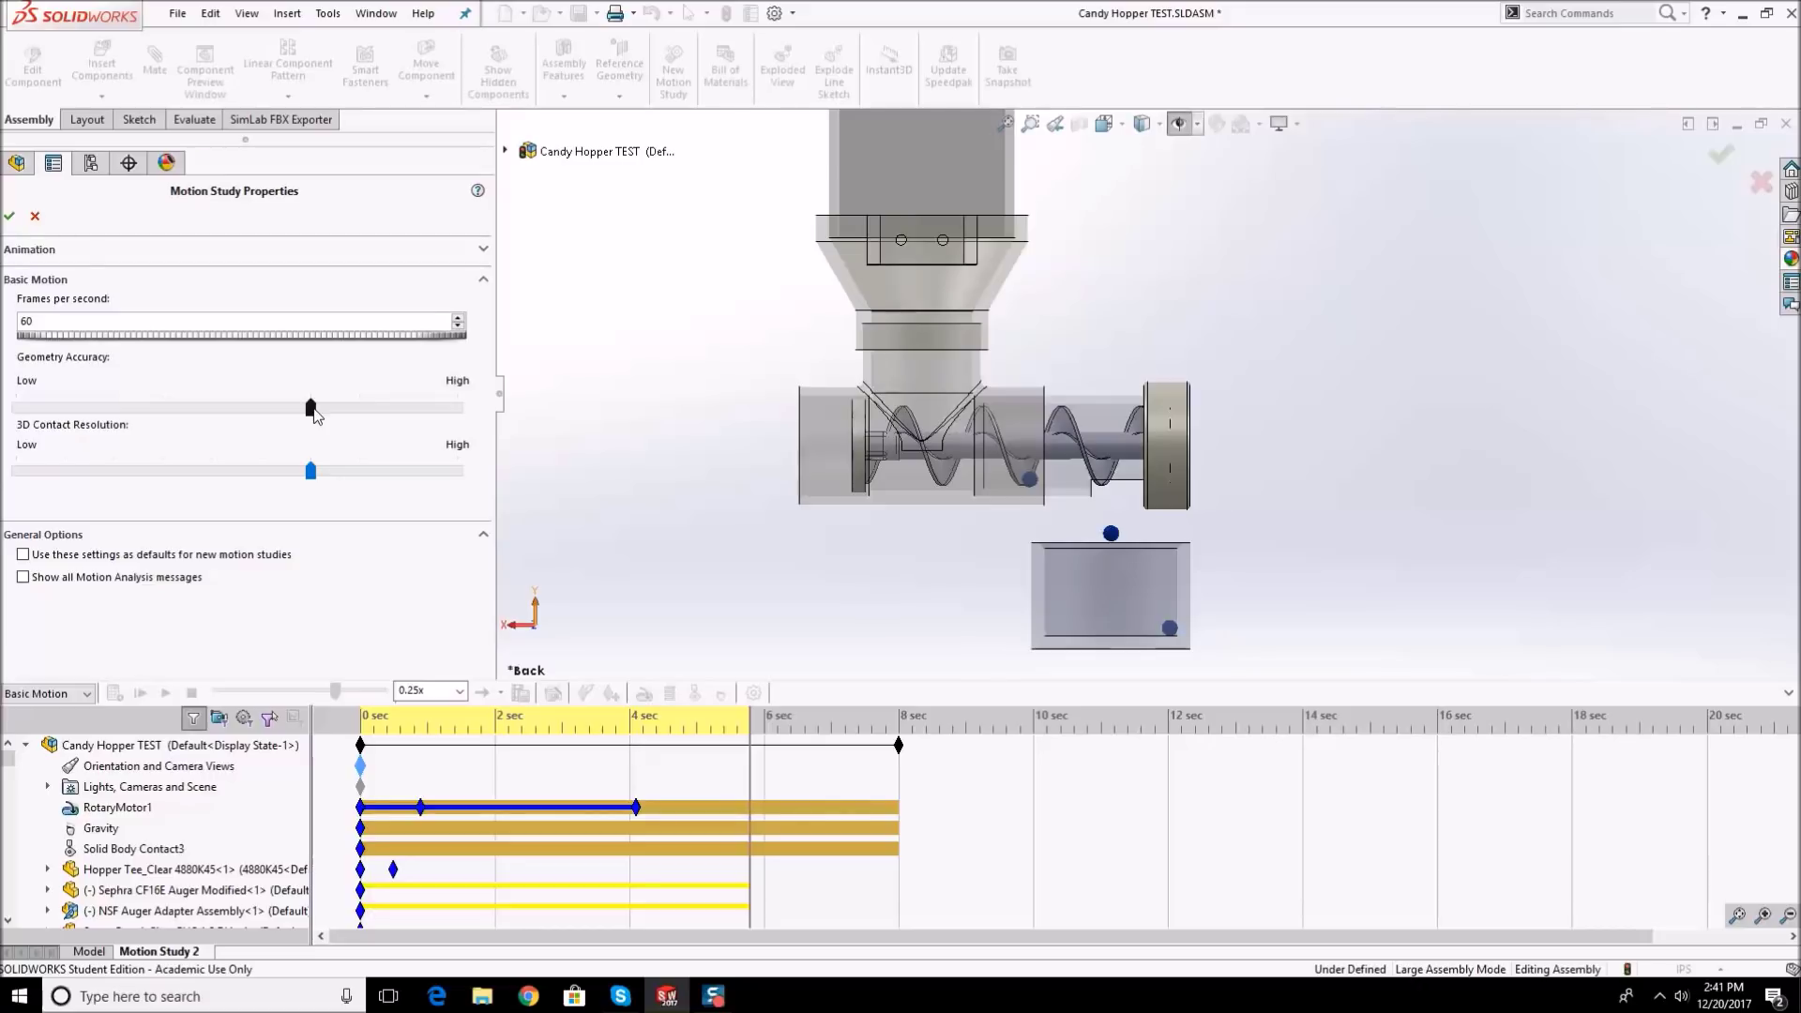
left_click_drag(328, 409, 463, 410)
left_click(8, 217)
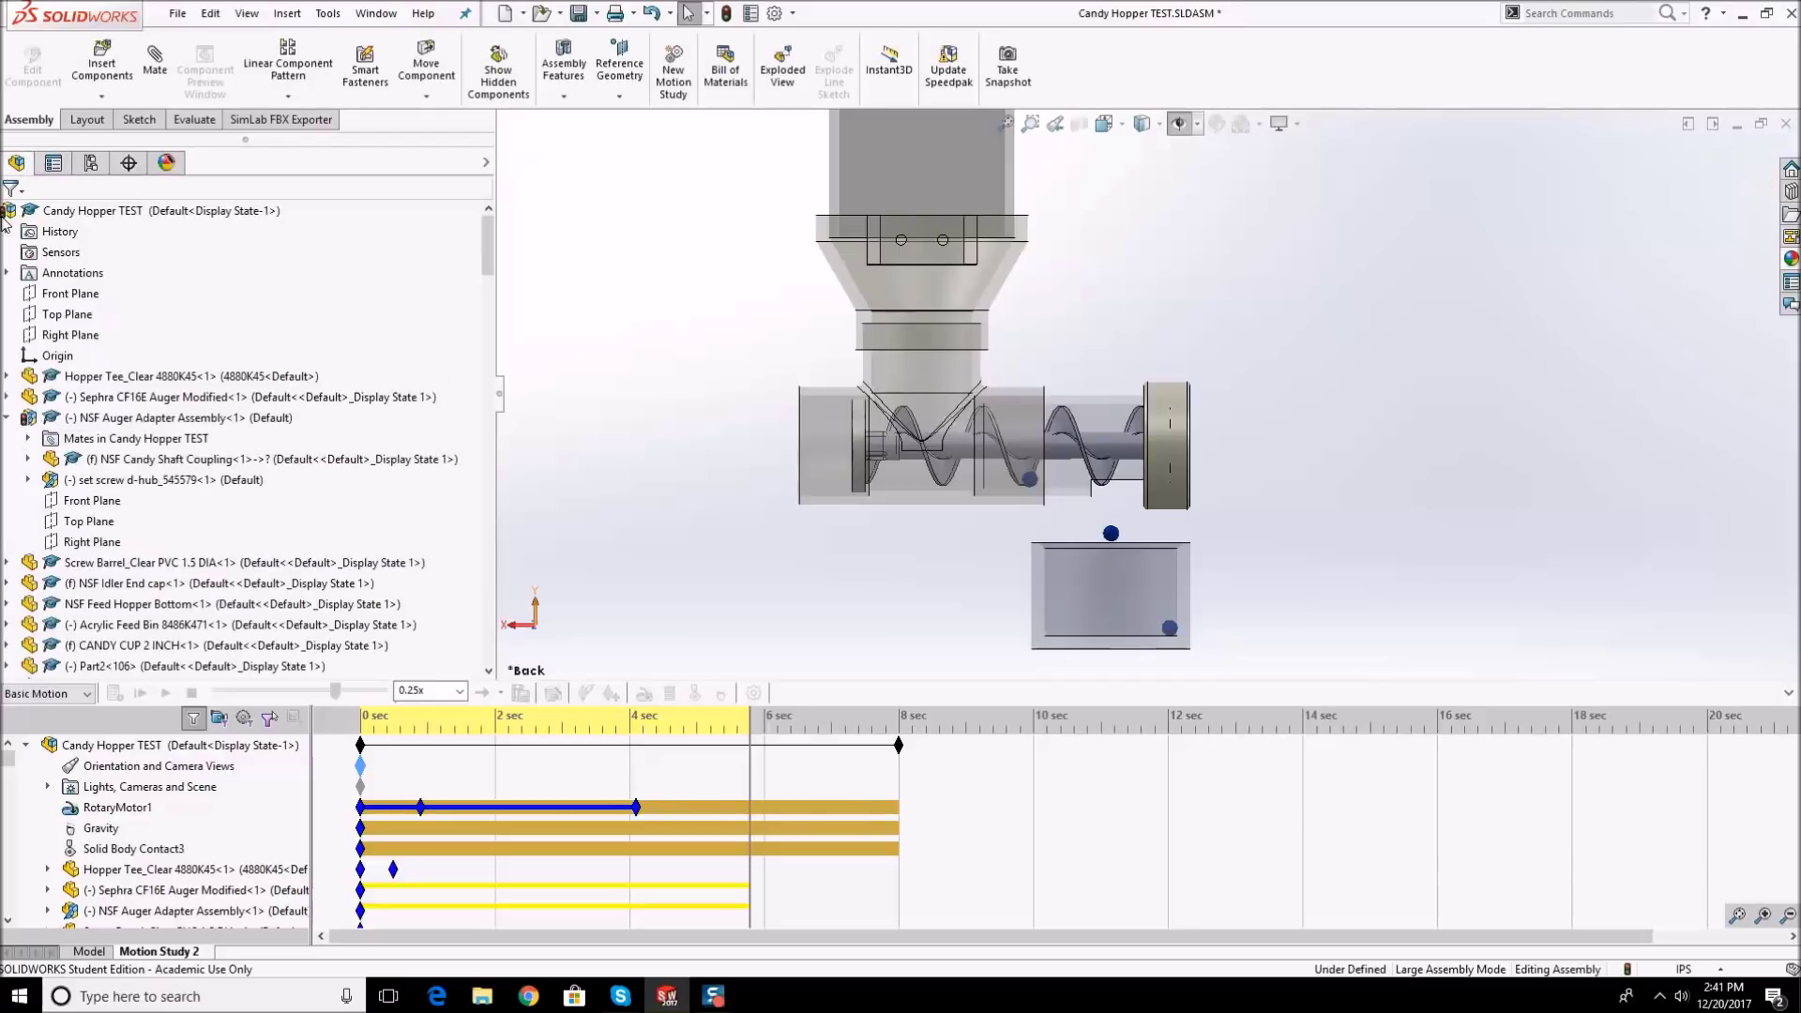
- Start editing the Screw Barrel_Clear PVC 1.5 DIA part within the assembly and expand its Outlet Hole feature
scroll(1133, 425, "down", 2)
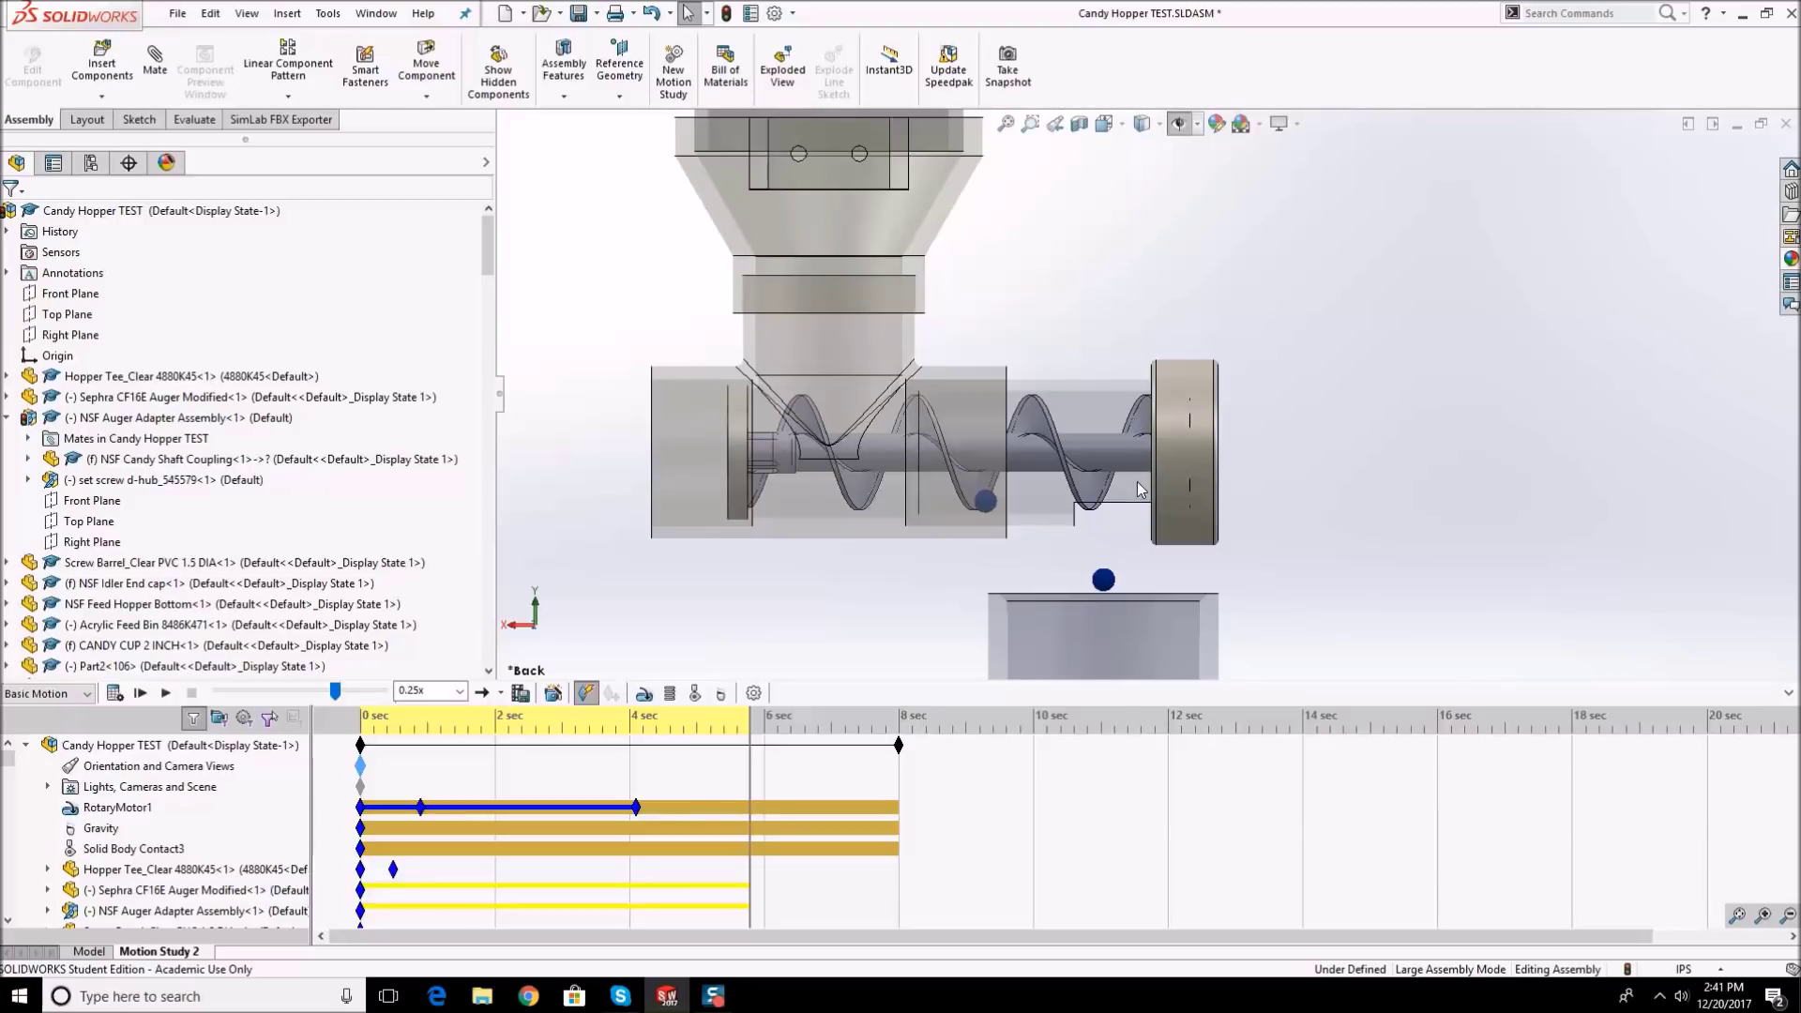
middle_click_drag(1118, 488, 1100, 415)
scroll(1088, 464, "down", 3)
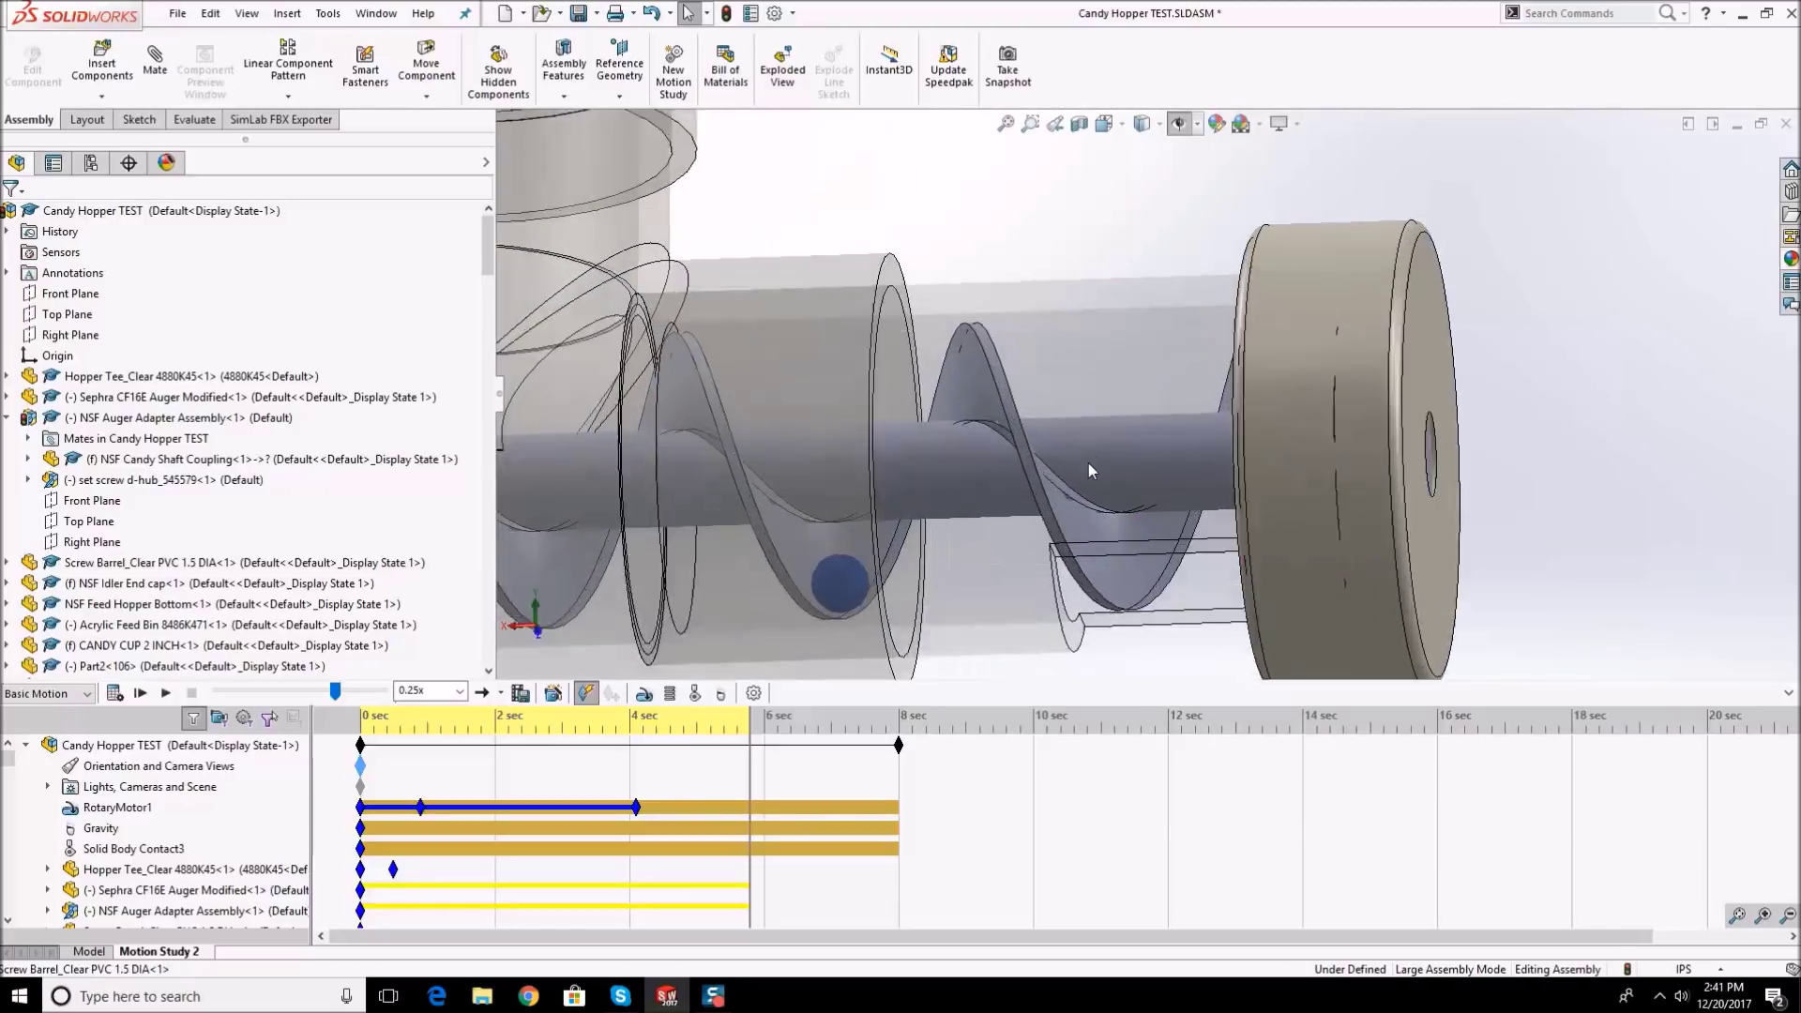
scroll(1089, 464, "down", 2)
right_click(1089, 246)
left_click(1185, 166)
scroll(1115, 371, "up", 3)
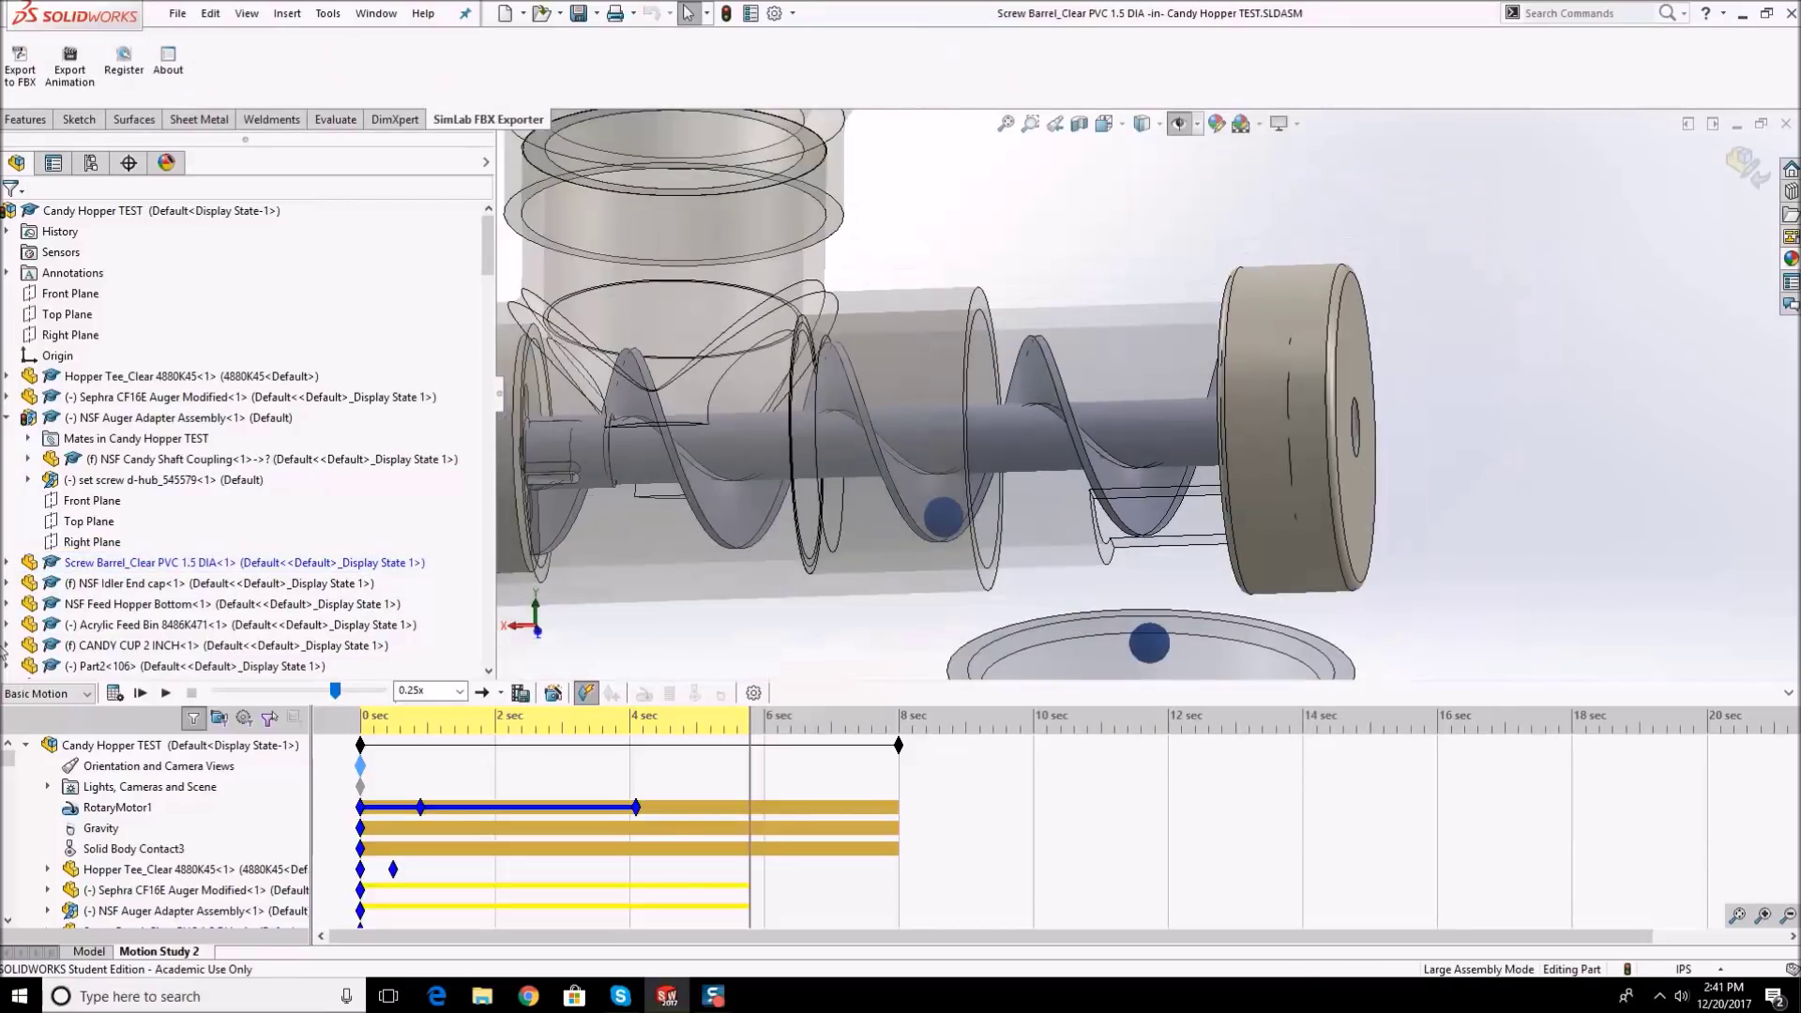
left_click(7, 563)
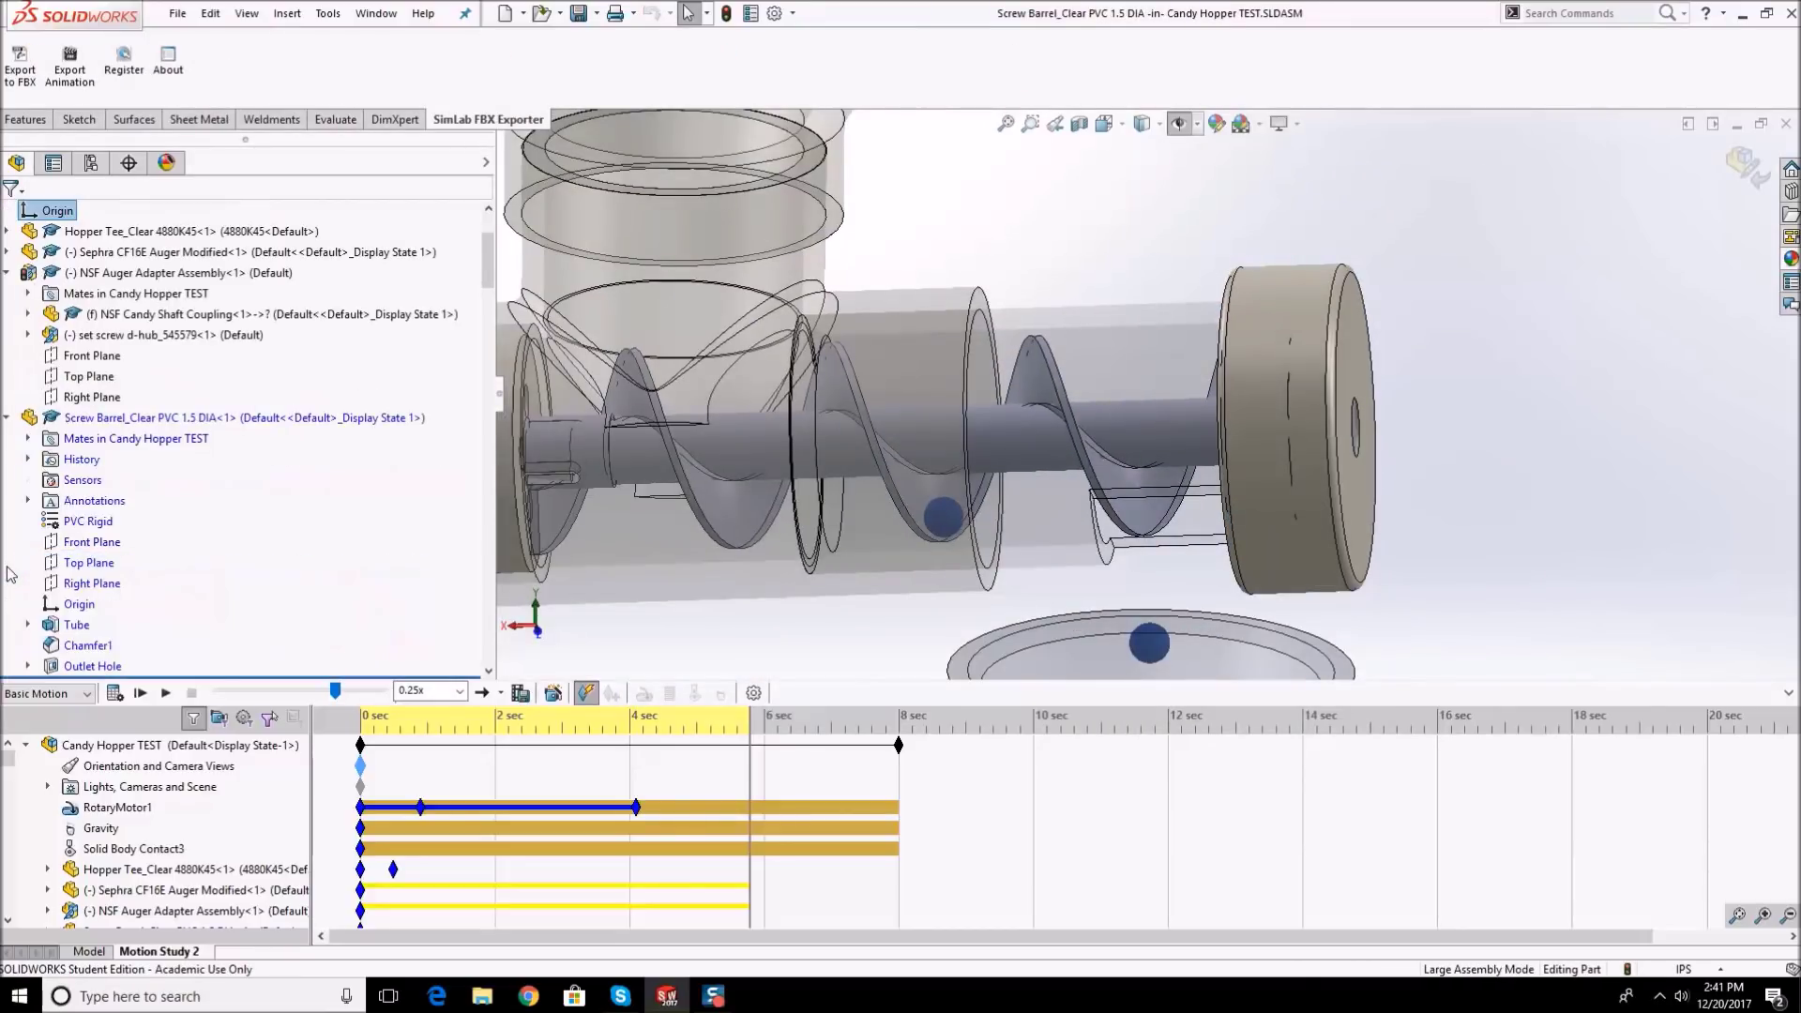
left_click(80, 668)
left_click(28, 667)
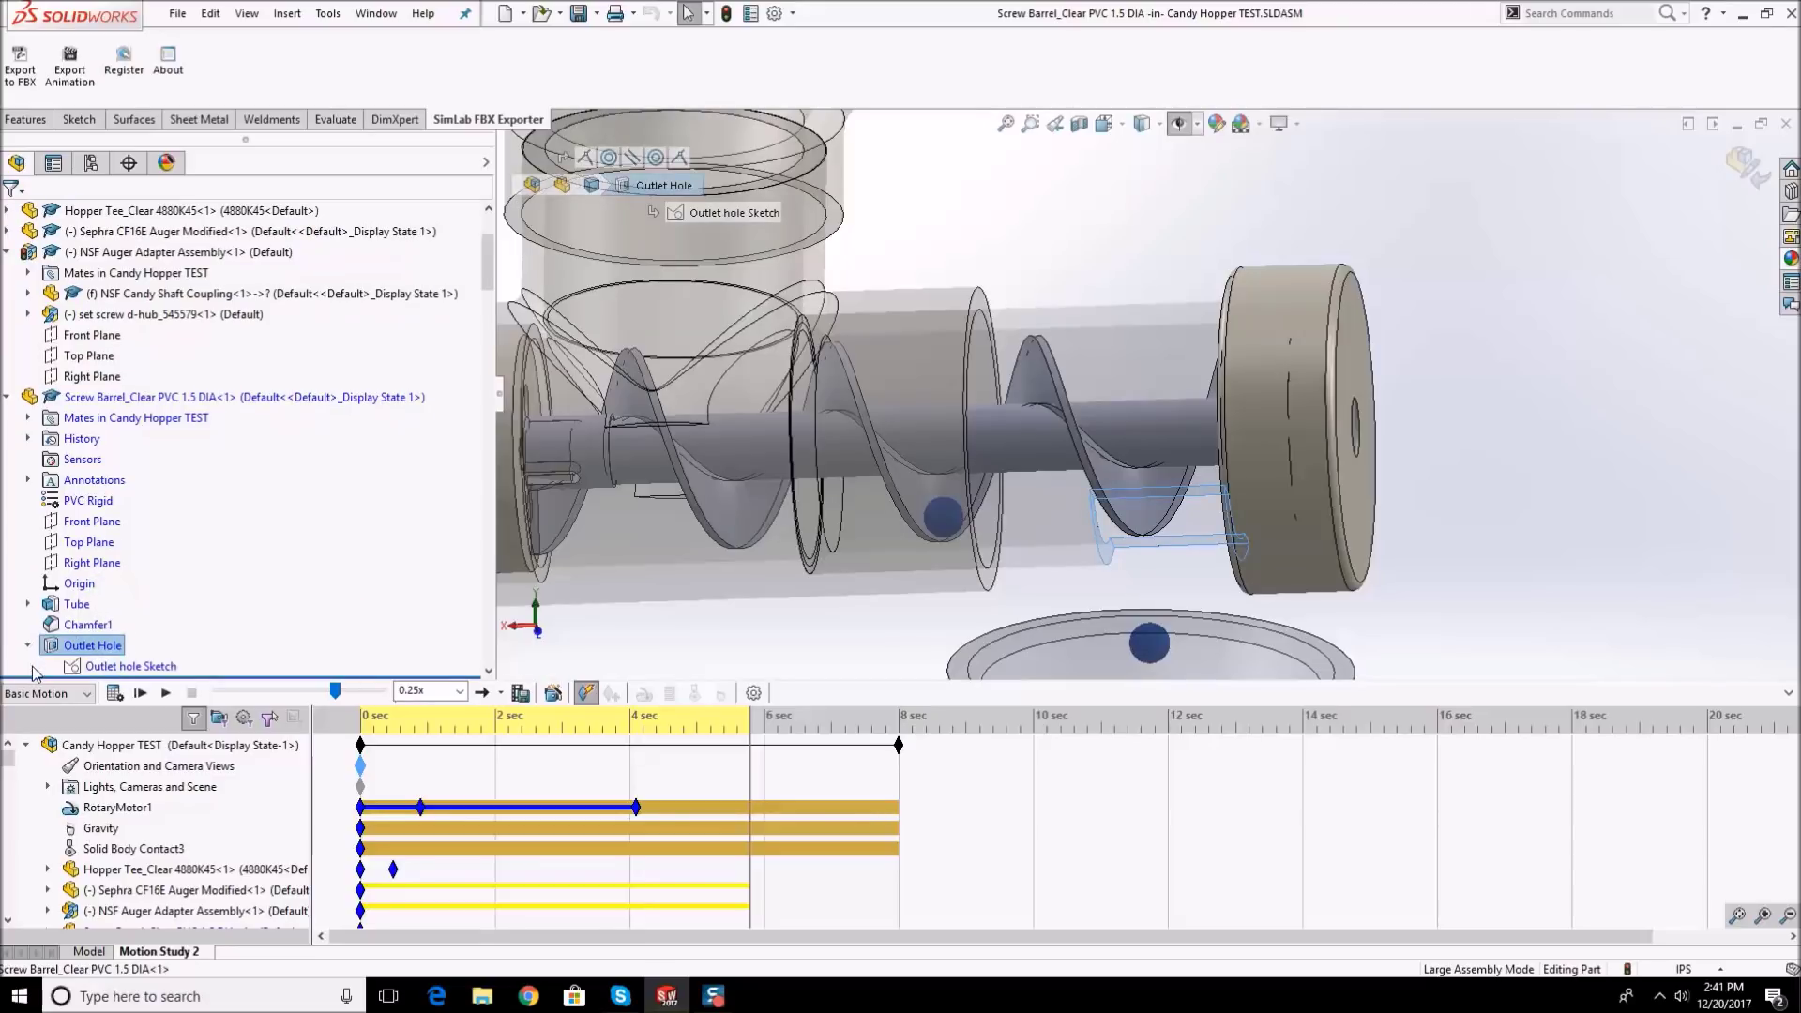
- Open the Outlet Hole cut's definition, examine its profile dimensions beneath the auger and close it without changes
right_click(103, 651)
left_click(117, 596)
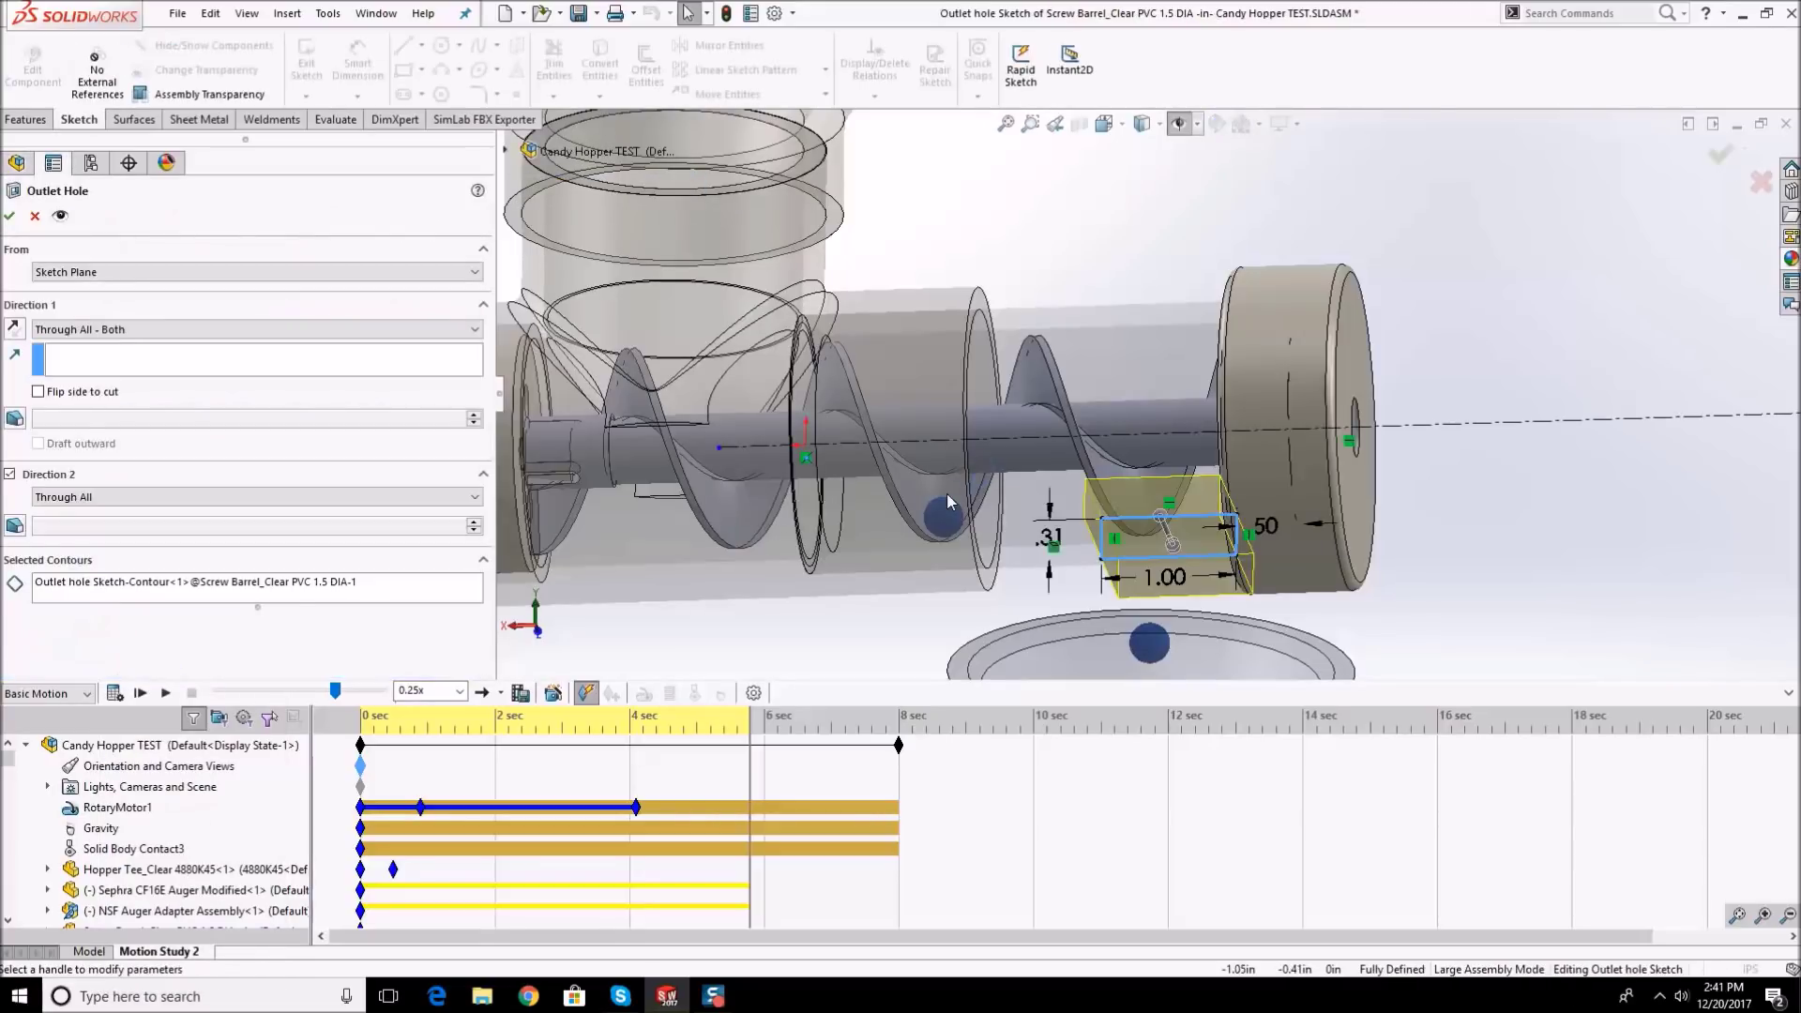
scroll(1054, 454, "up", 3)
middle_click_drag(1111, 514, 1166, 484)
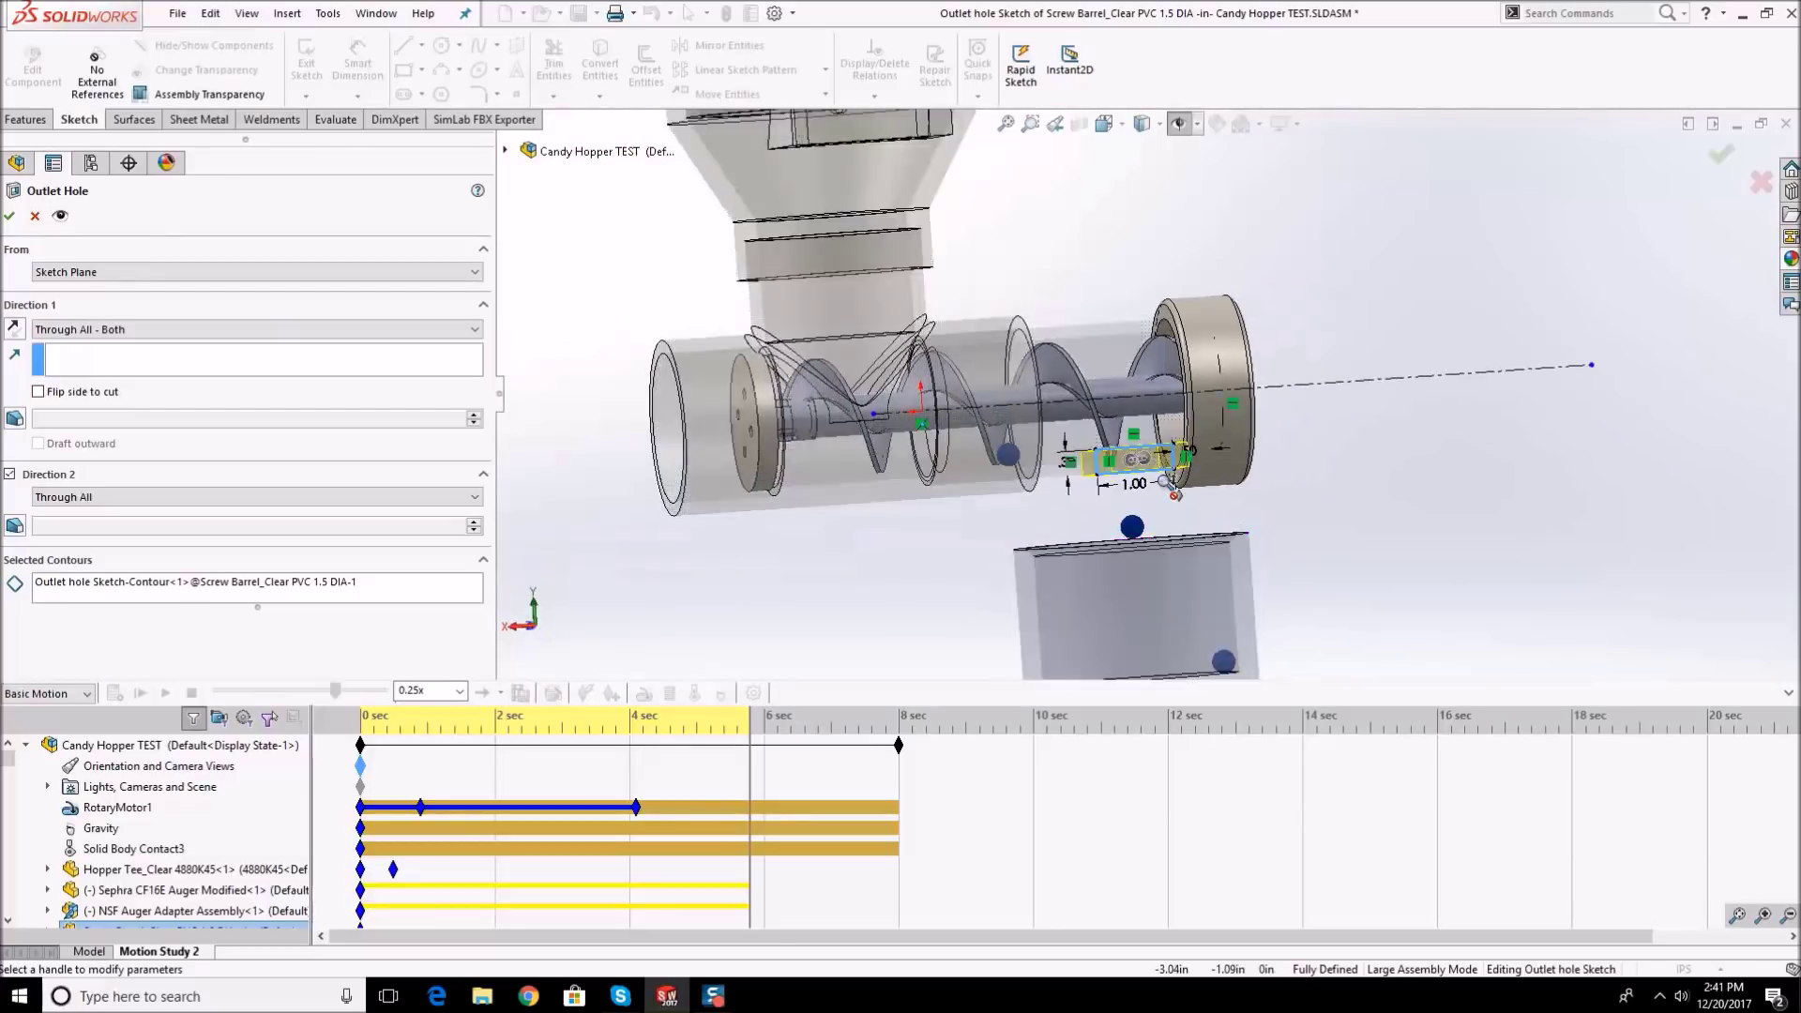
scroll(1166, 482, "down", 4)
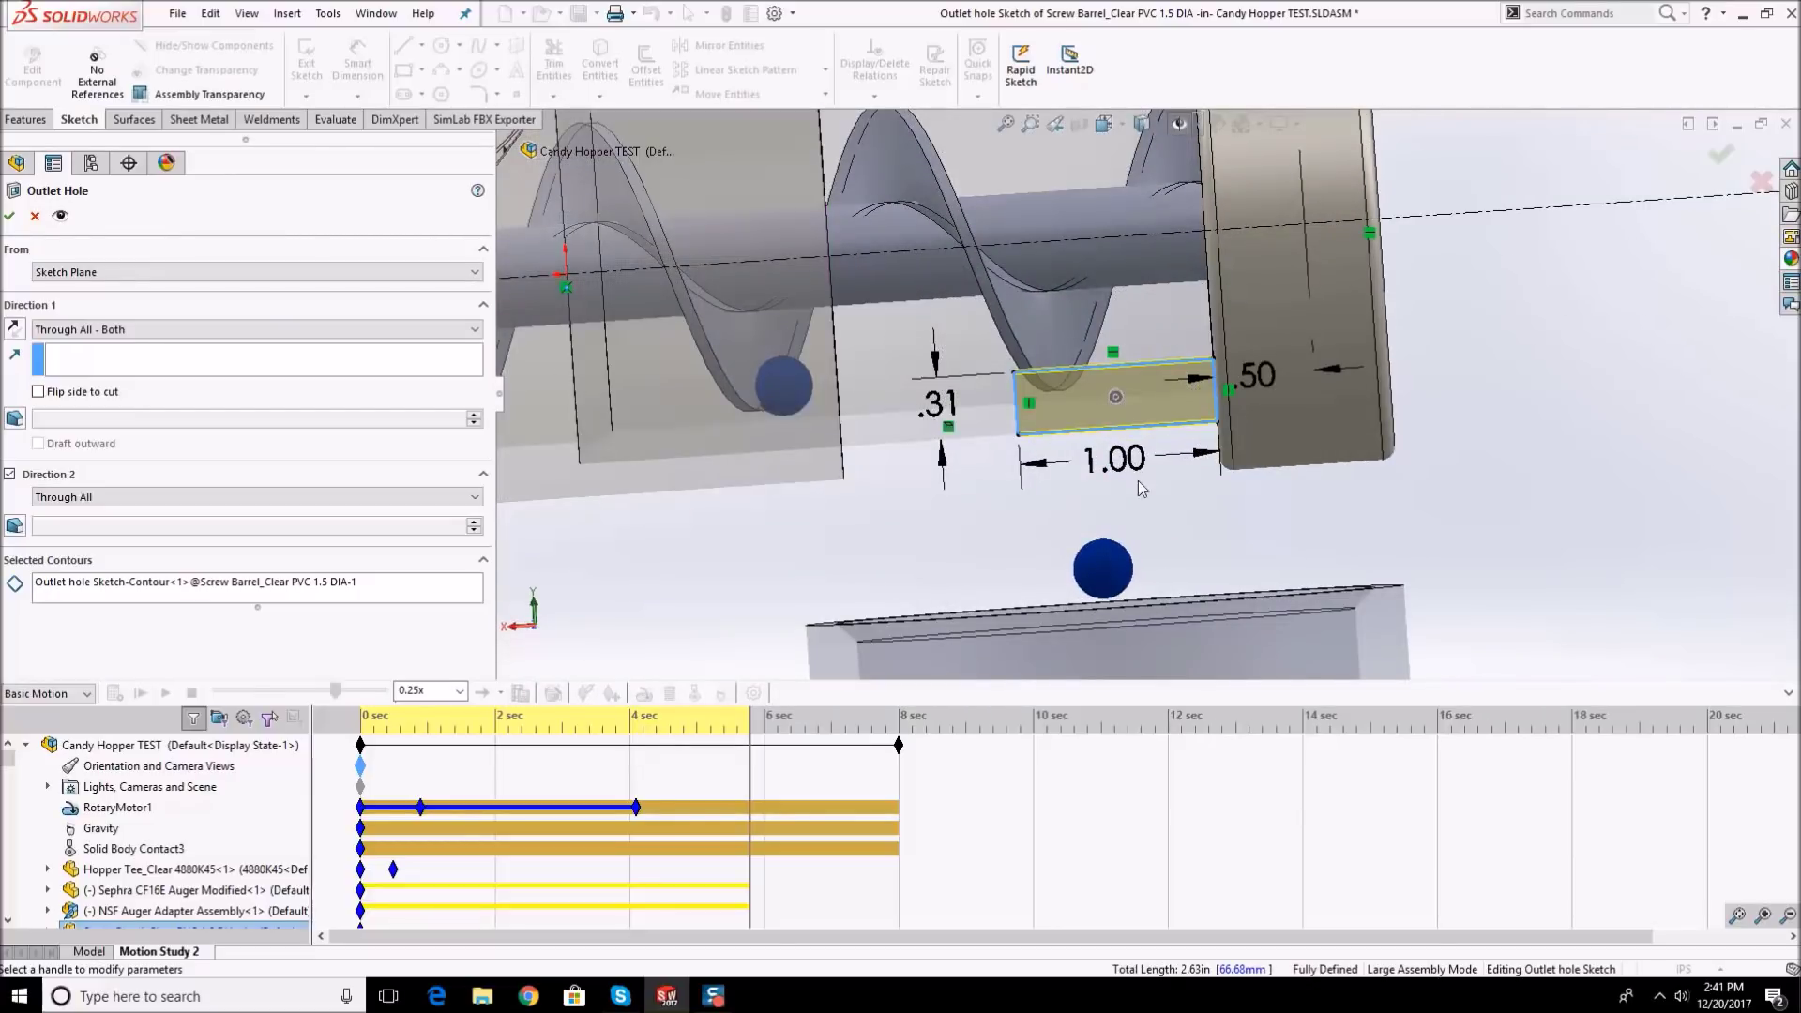
left_click(10, 215)
- Open the Outlet hole Sketch for editing and set the opening's length along the barrel to 1.25 in
right_click(90, 664)
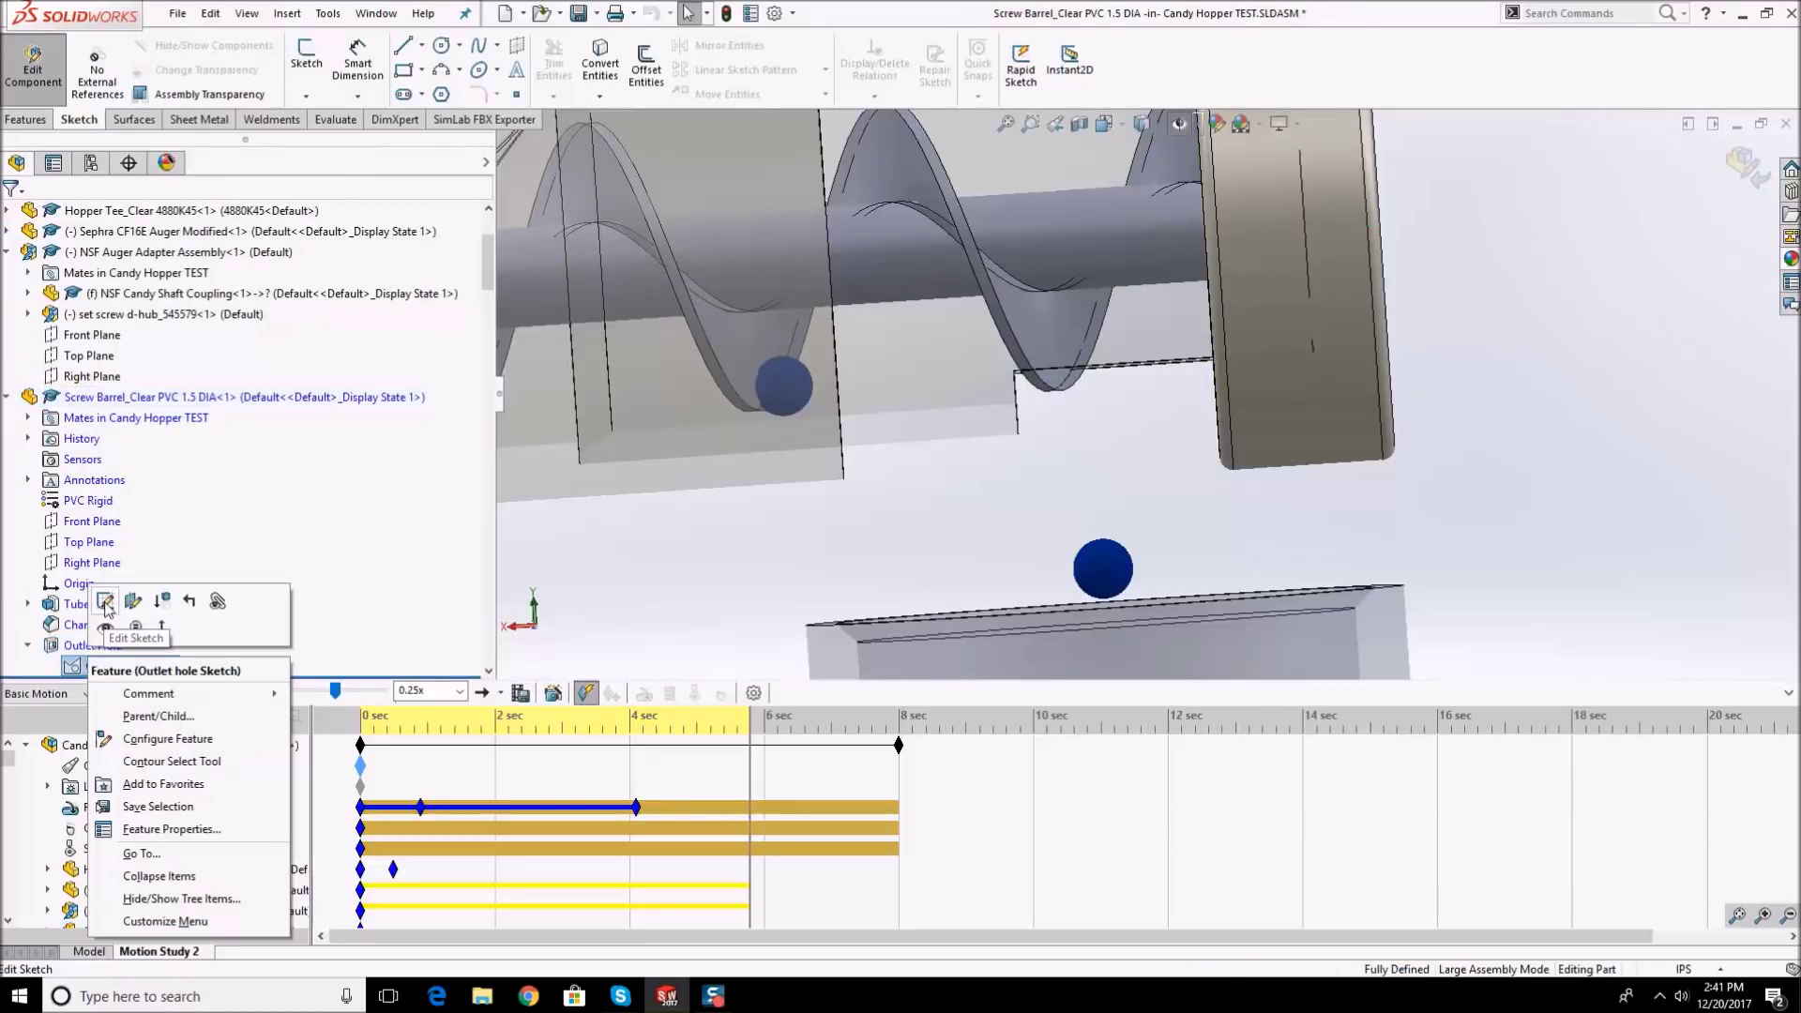
left_click(104, 595)
double_click(1115, 459)
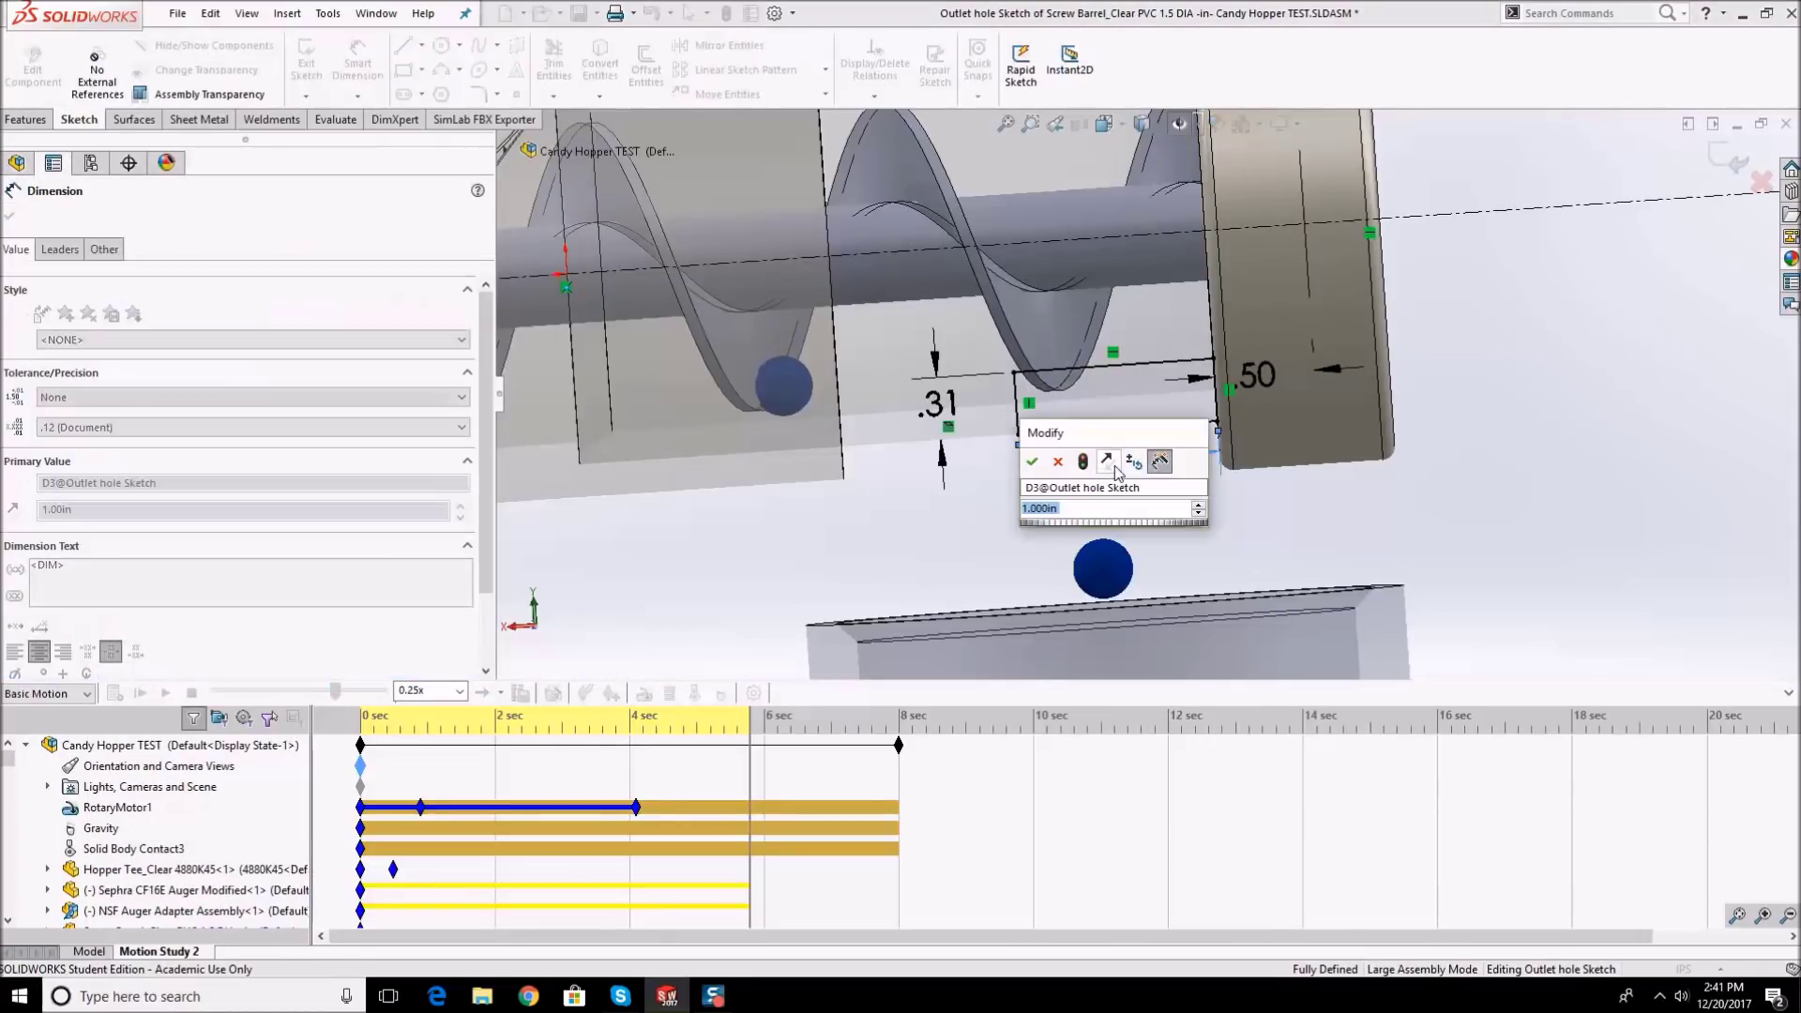
type("1.25")
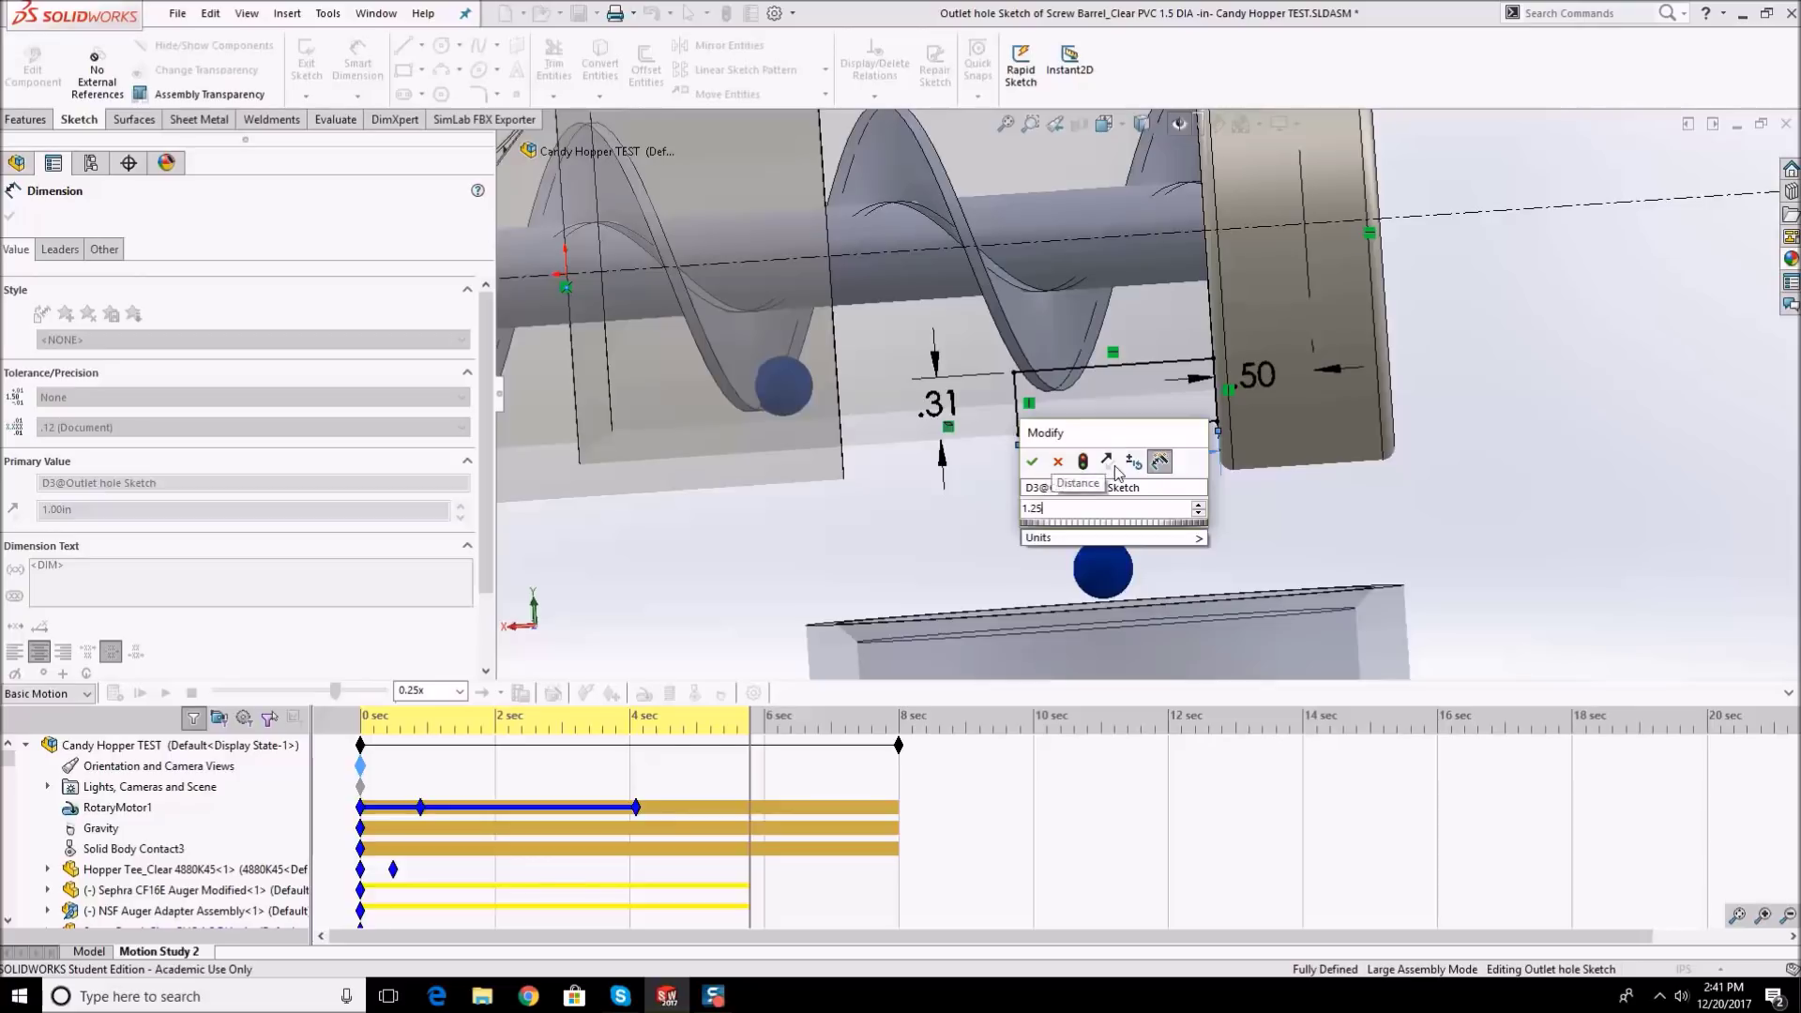
key("Return")
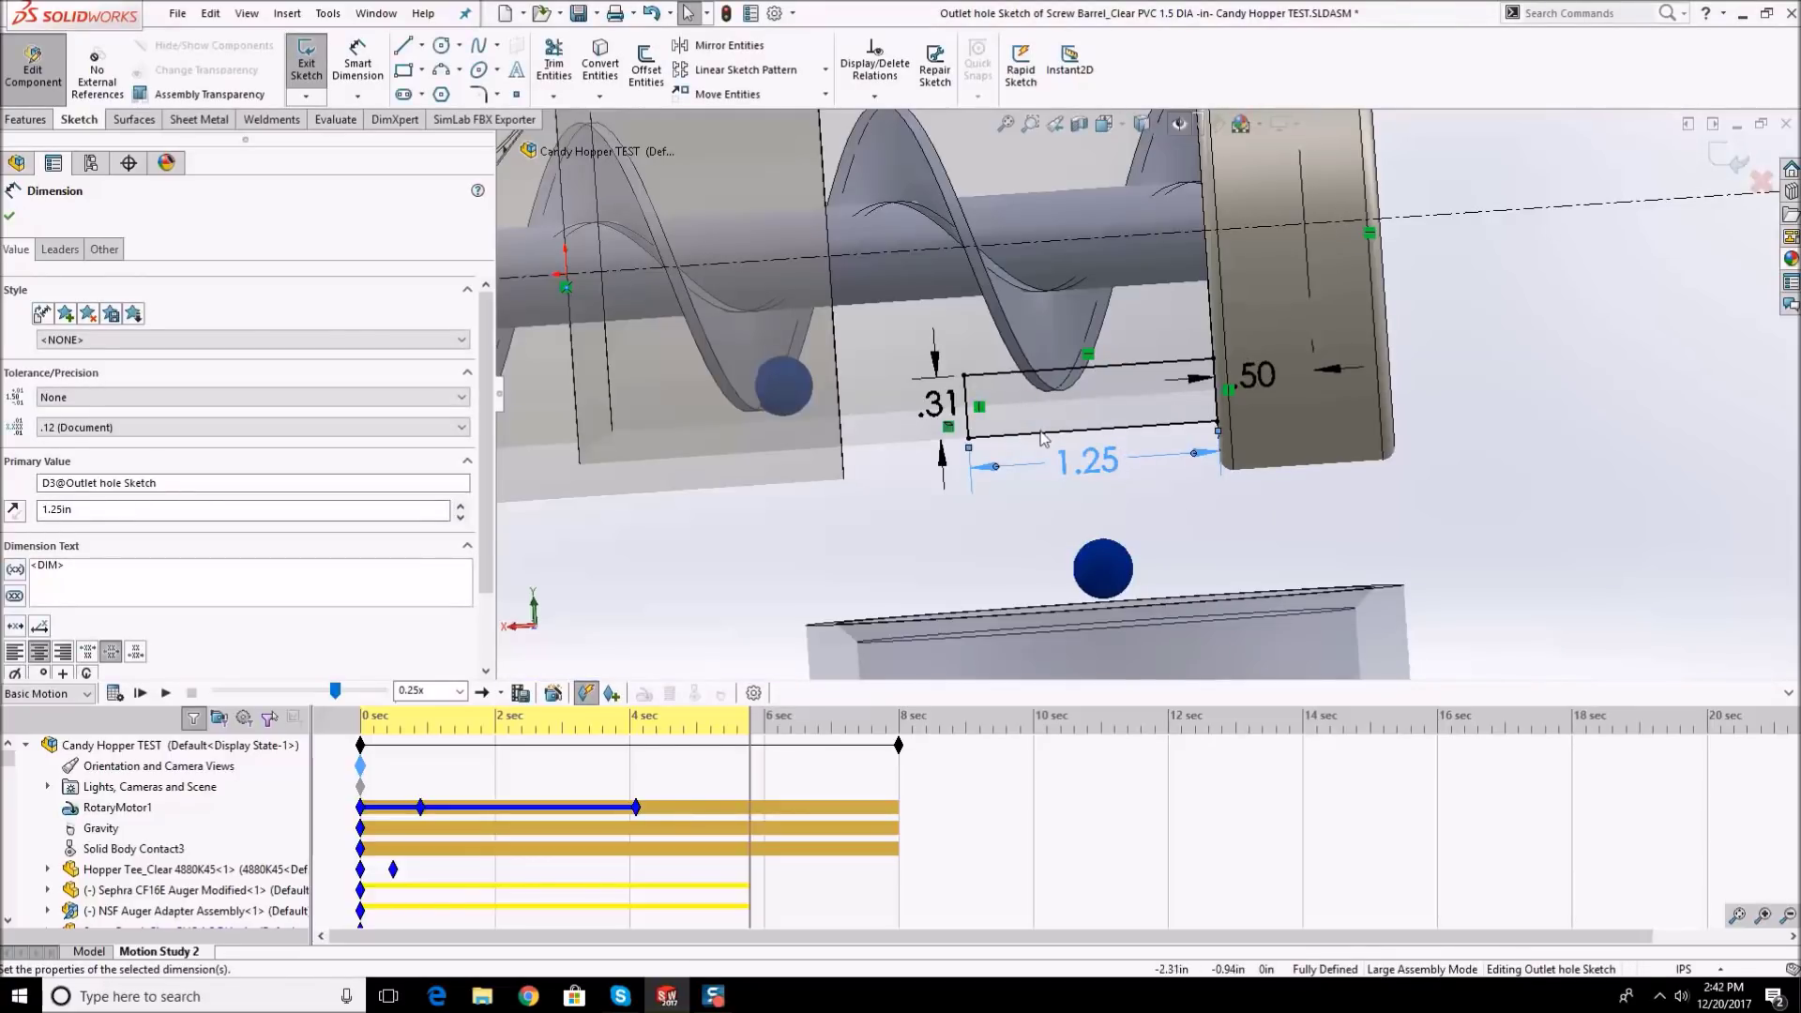
- Set the outlet opening's length to 1.375 in, exit the sketch and return to editing the assembly
double_click(1088, 460)
type("1.375")
key("Return")
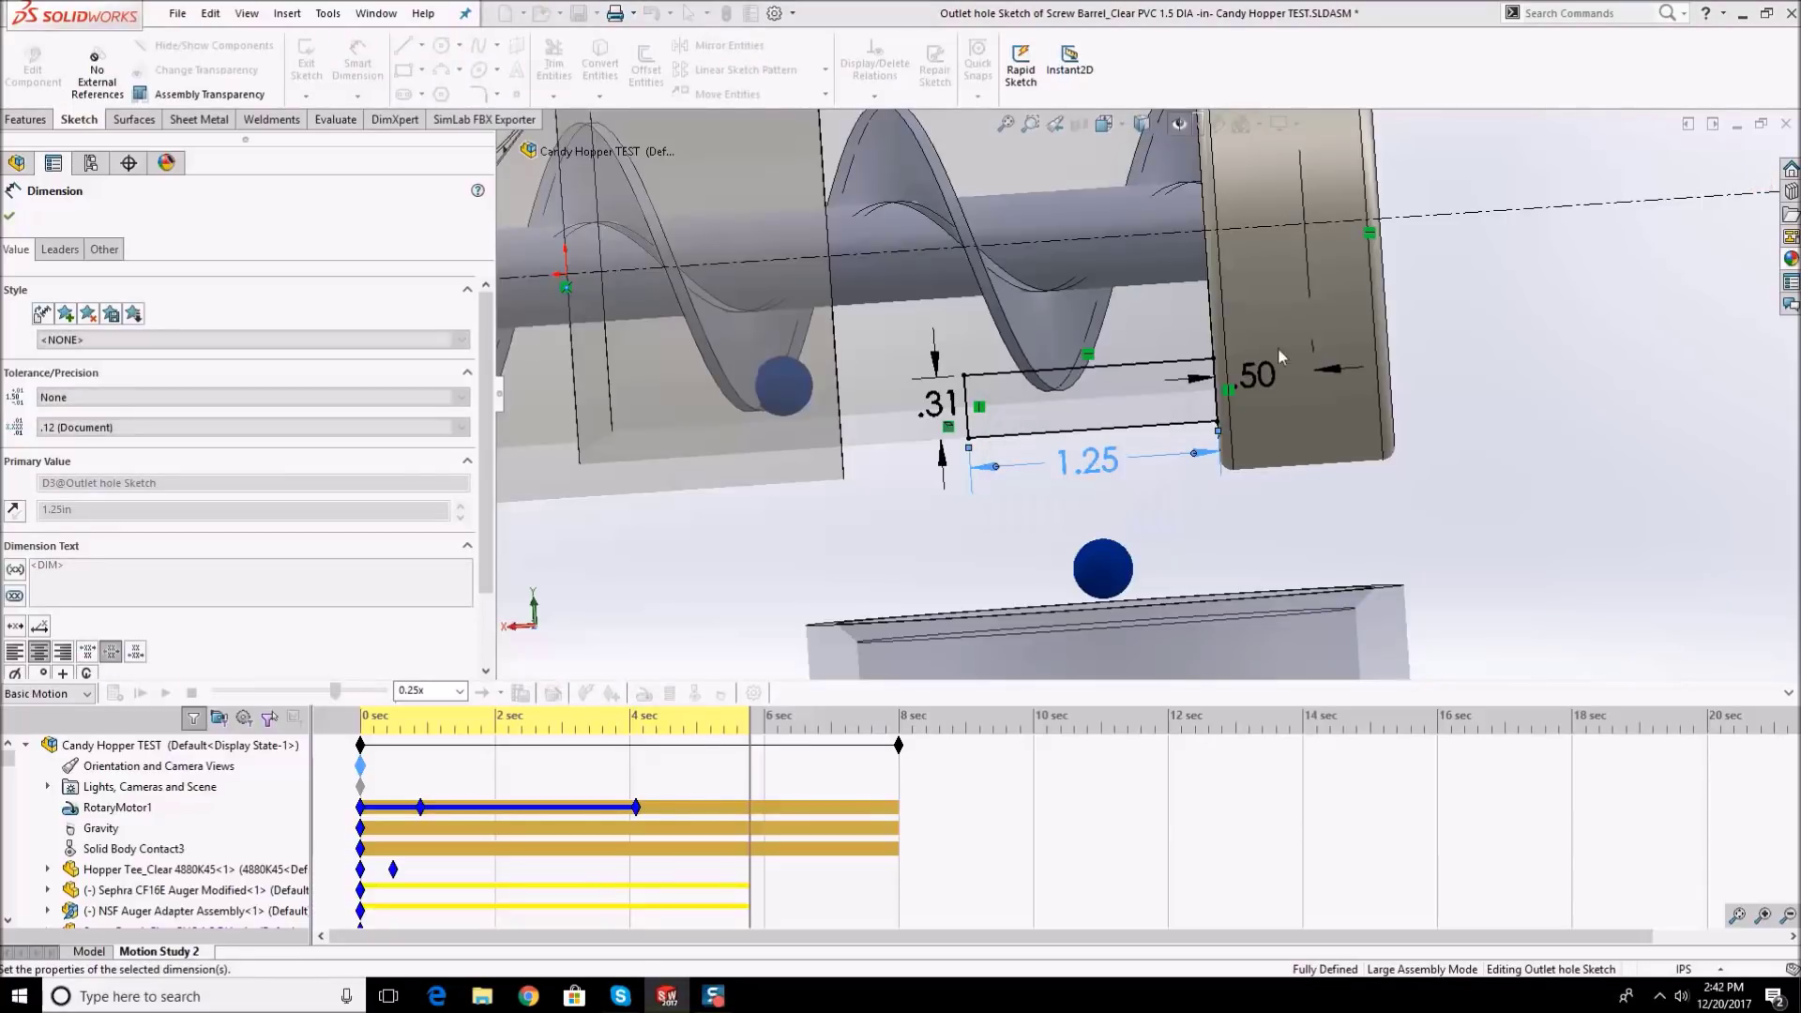
left_click(1736, 146)
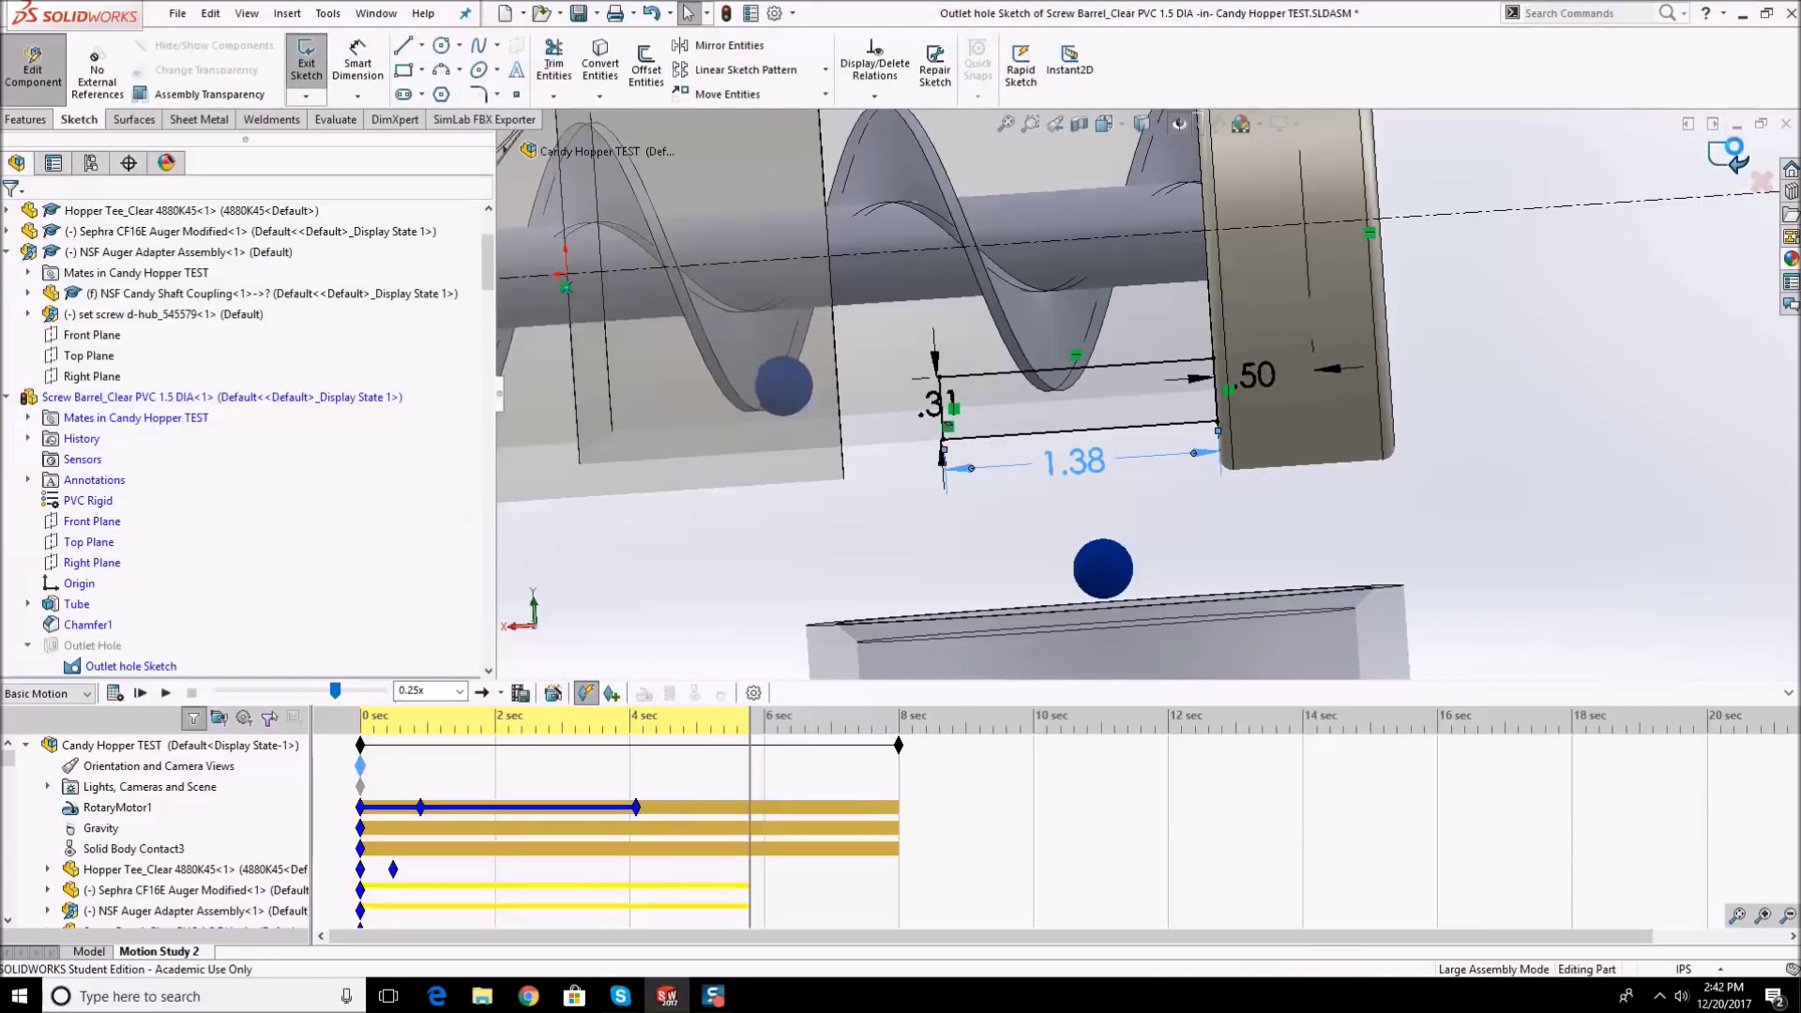
left_click(1736, 150)
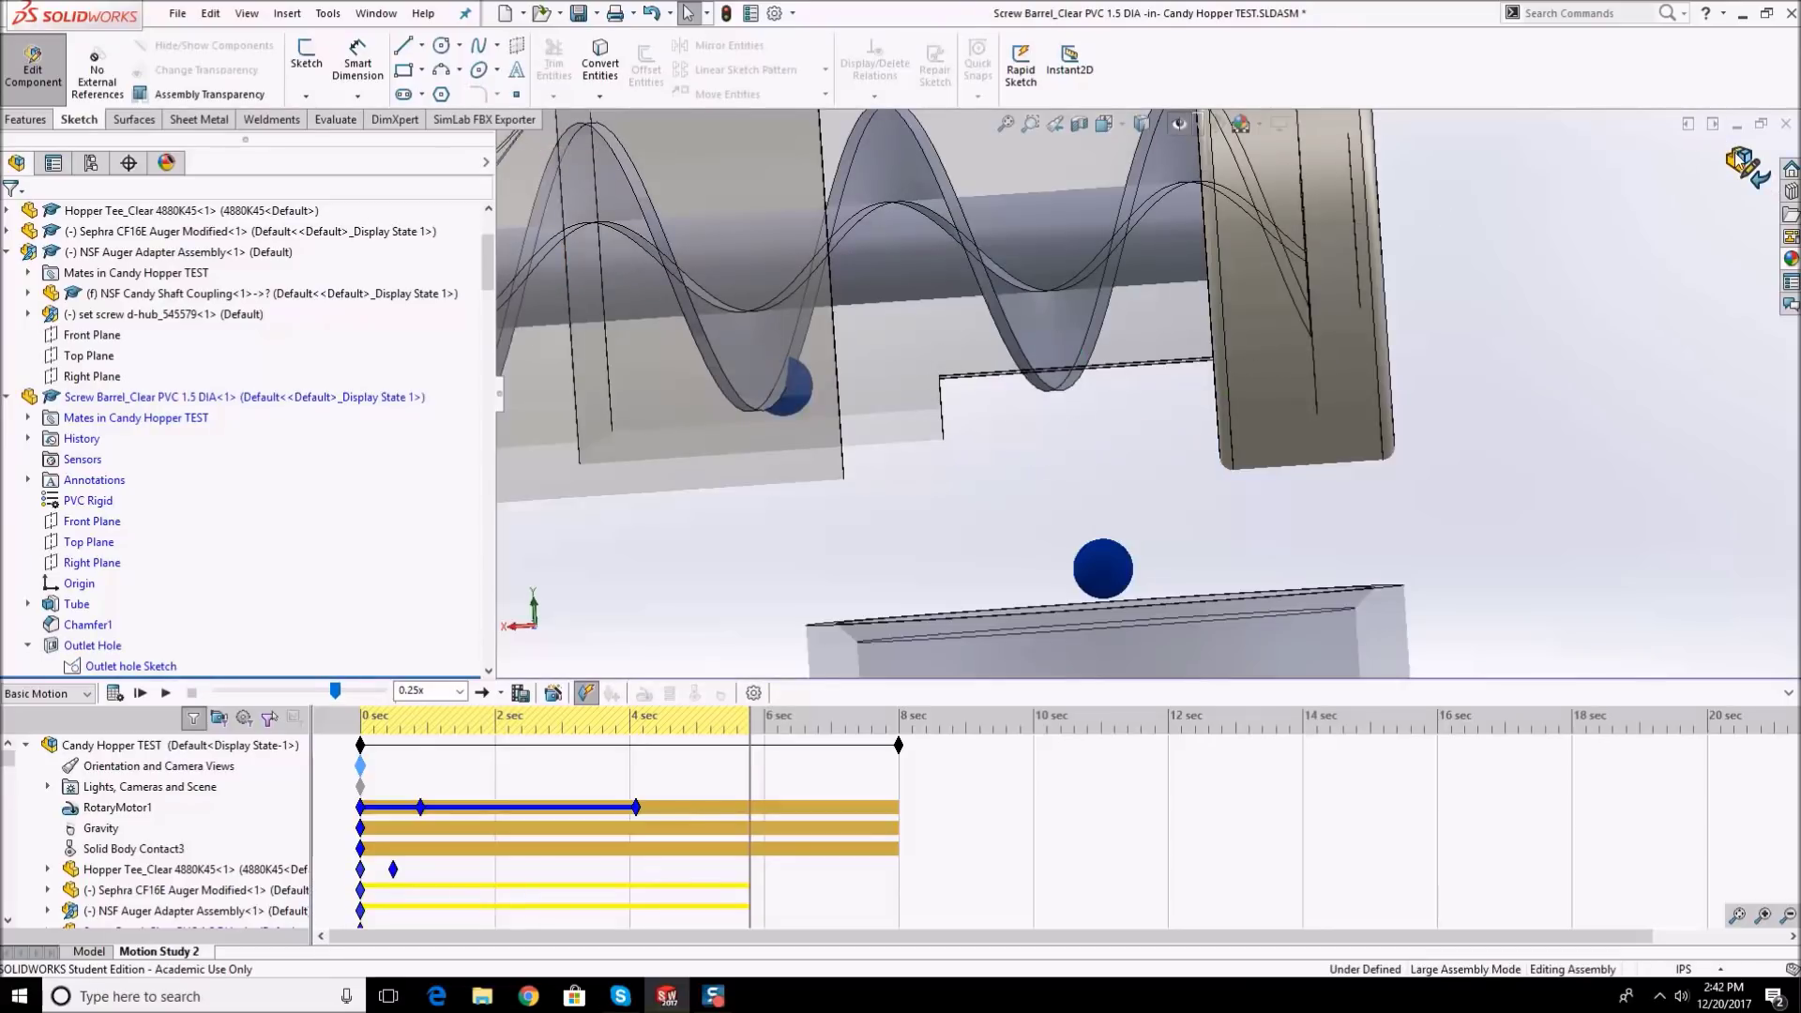
- Collapse the NSF Auger Adapter Assembly and Screw Barrel_Clear PVC 1.5 DIA entries in the assembly's feature tree
scroll(1035, 297, "up", 5)
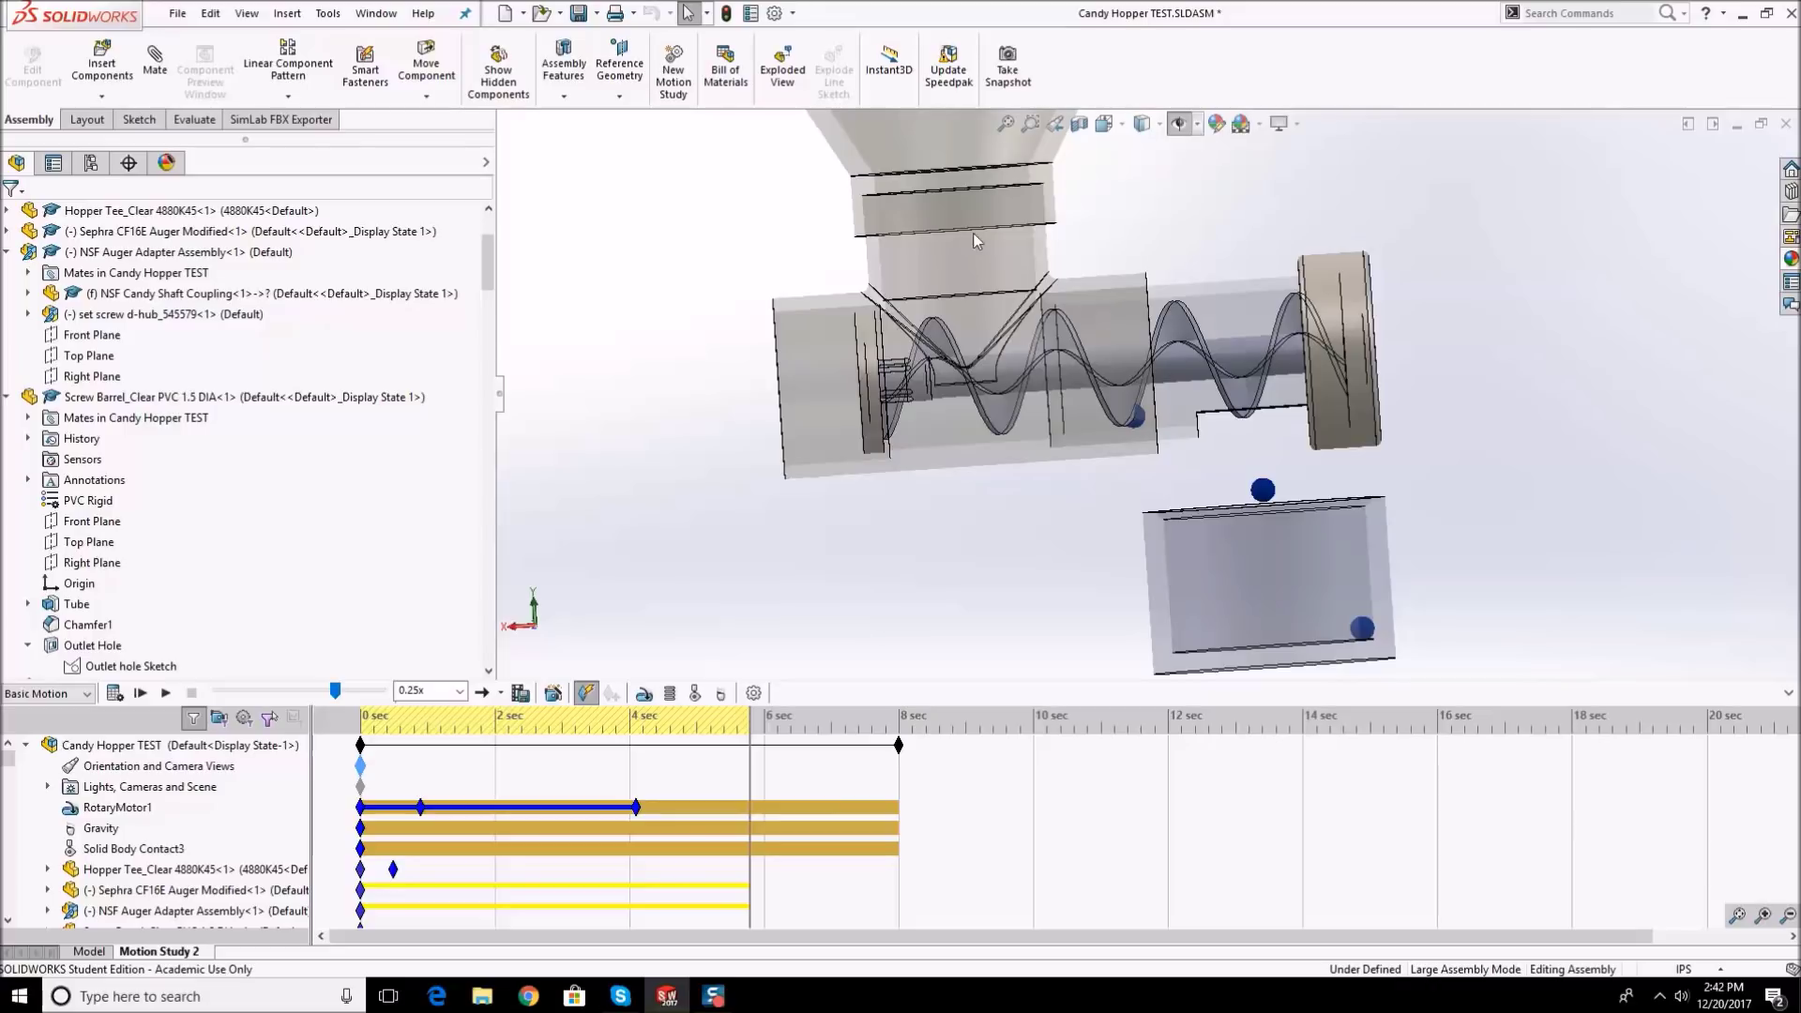
middle_click_drag(1191, 390, 1199, 410)
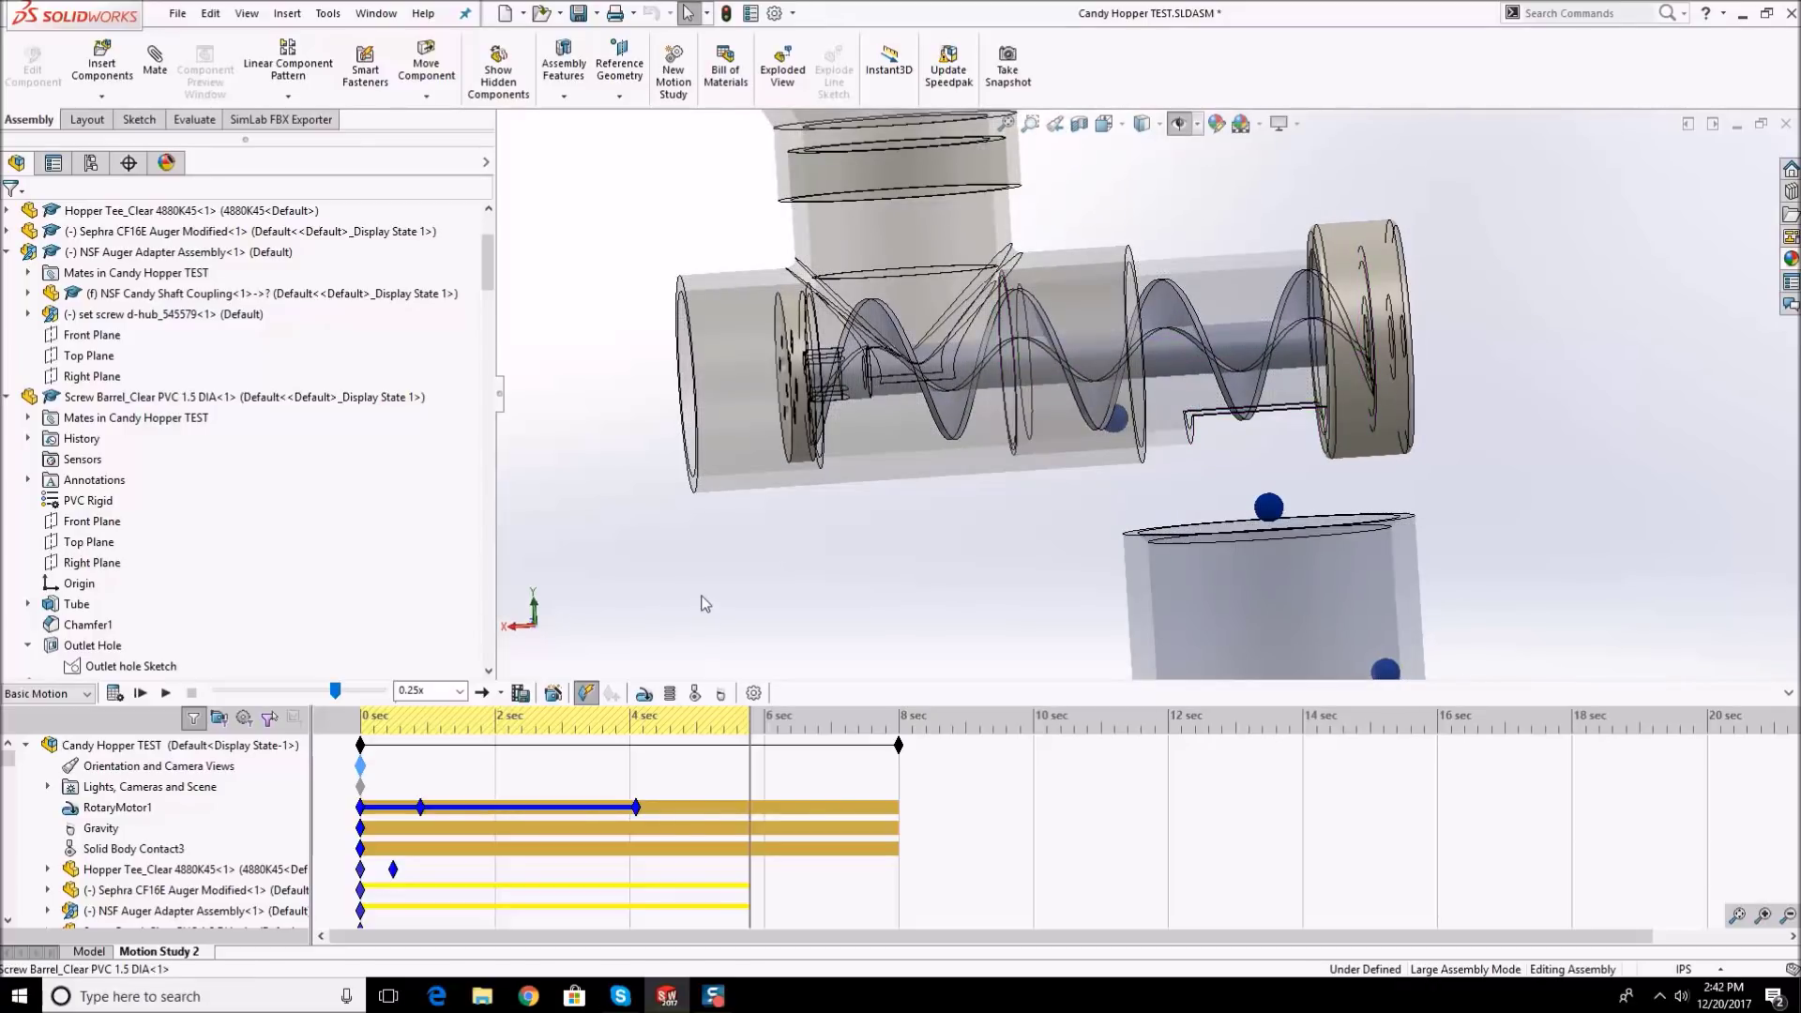
scroll(122, 483, "up", 3)
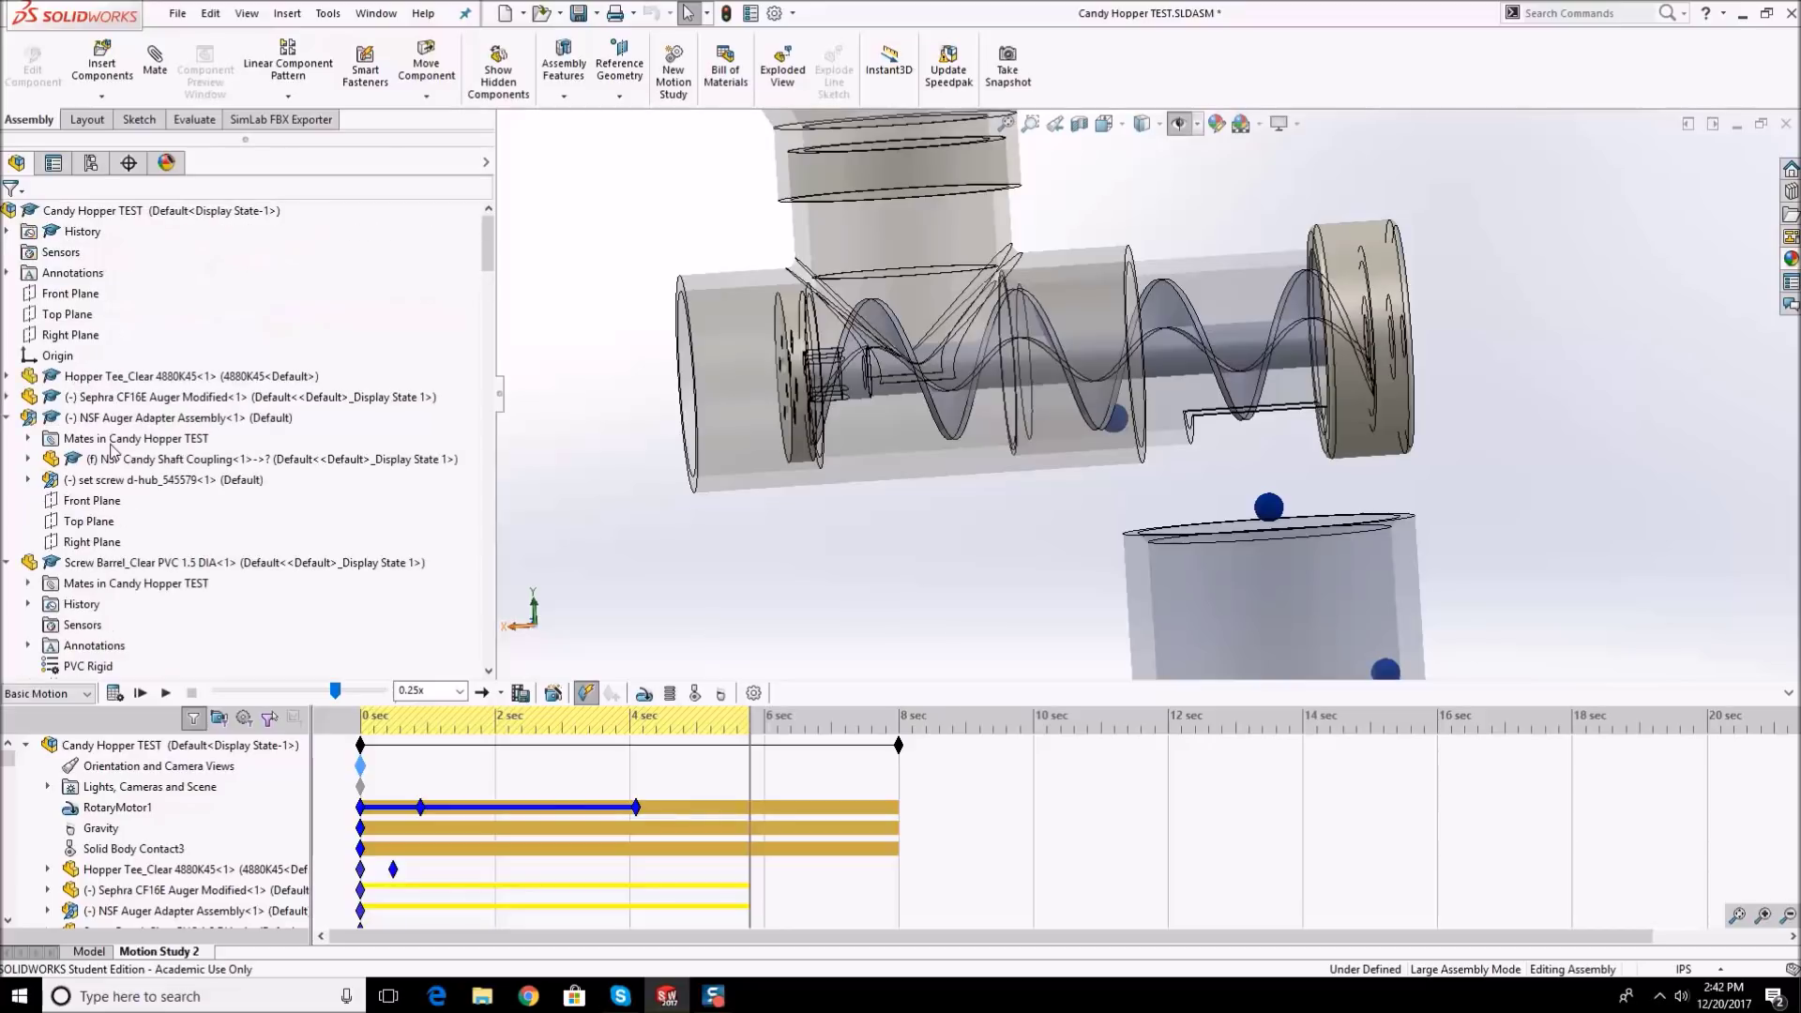
left_click(8, 419)
left_click(8, 439)
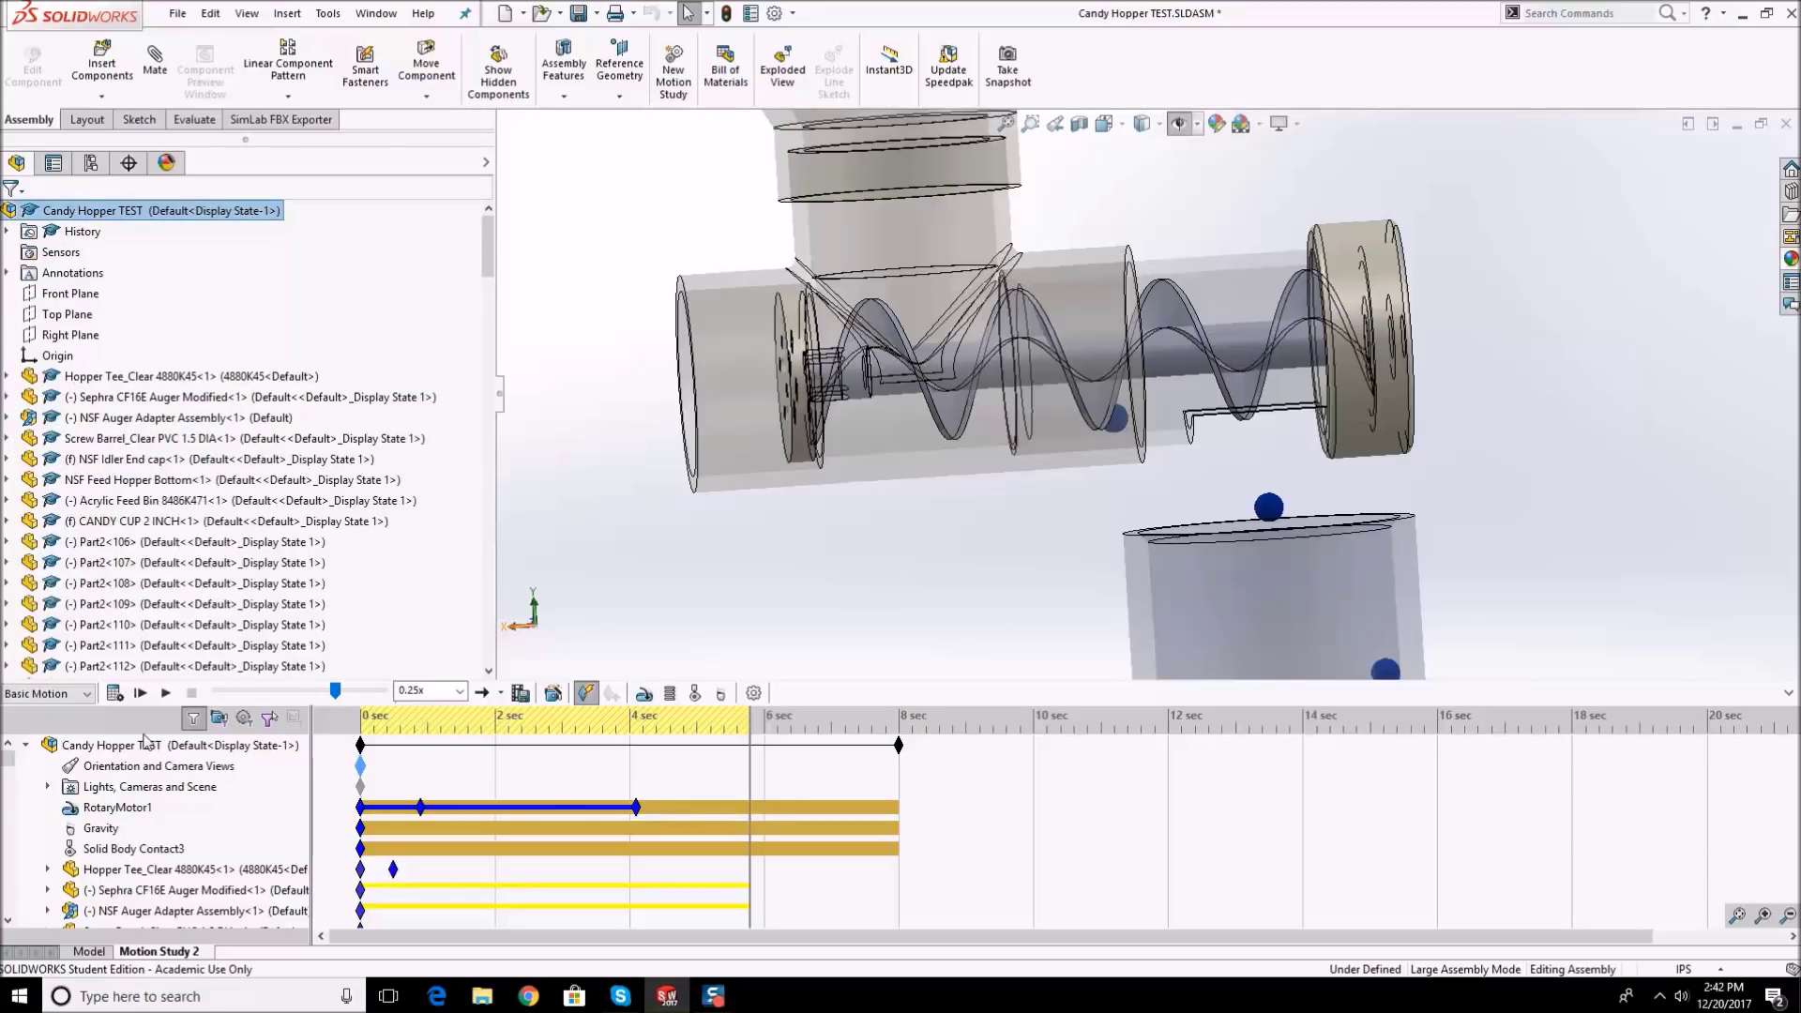
- Set the motion study's gravity along Y to 200.09 in/s^2
right_click(110, 838)
left_click(154, 848)
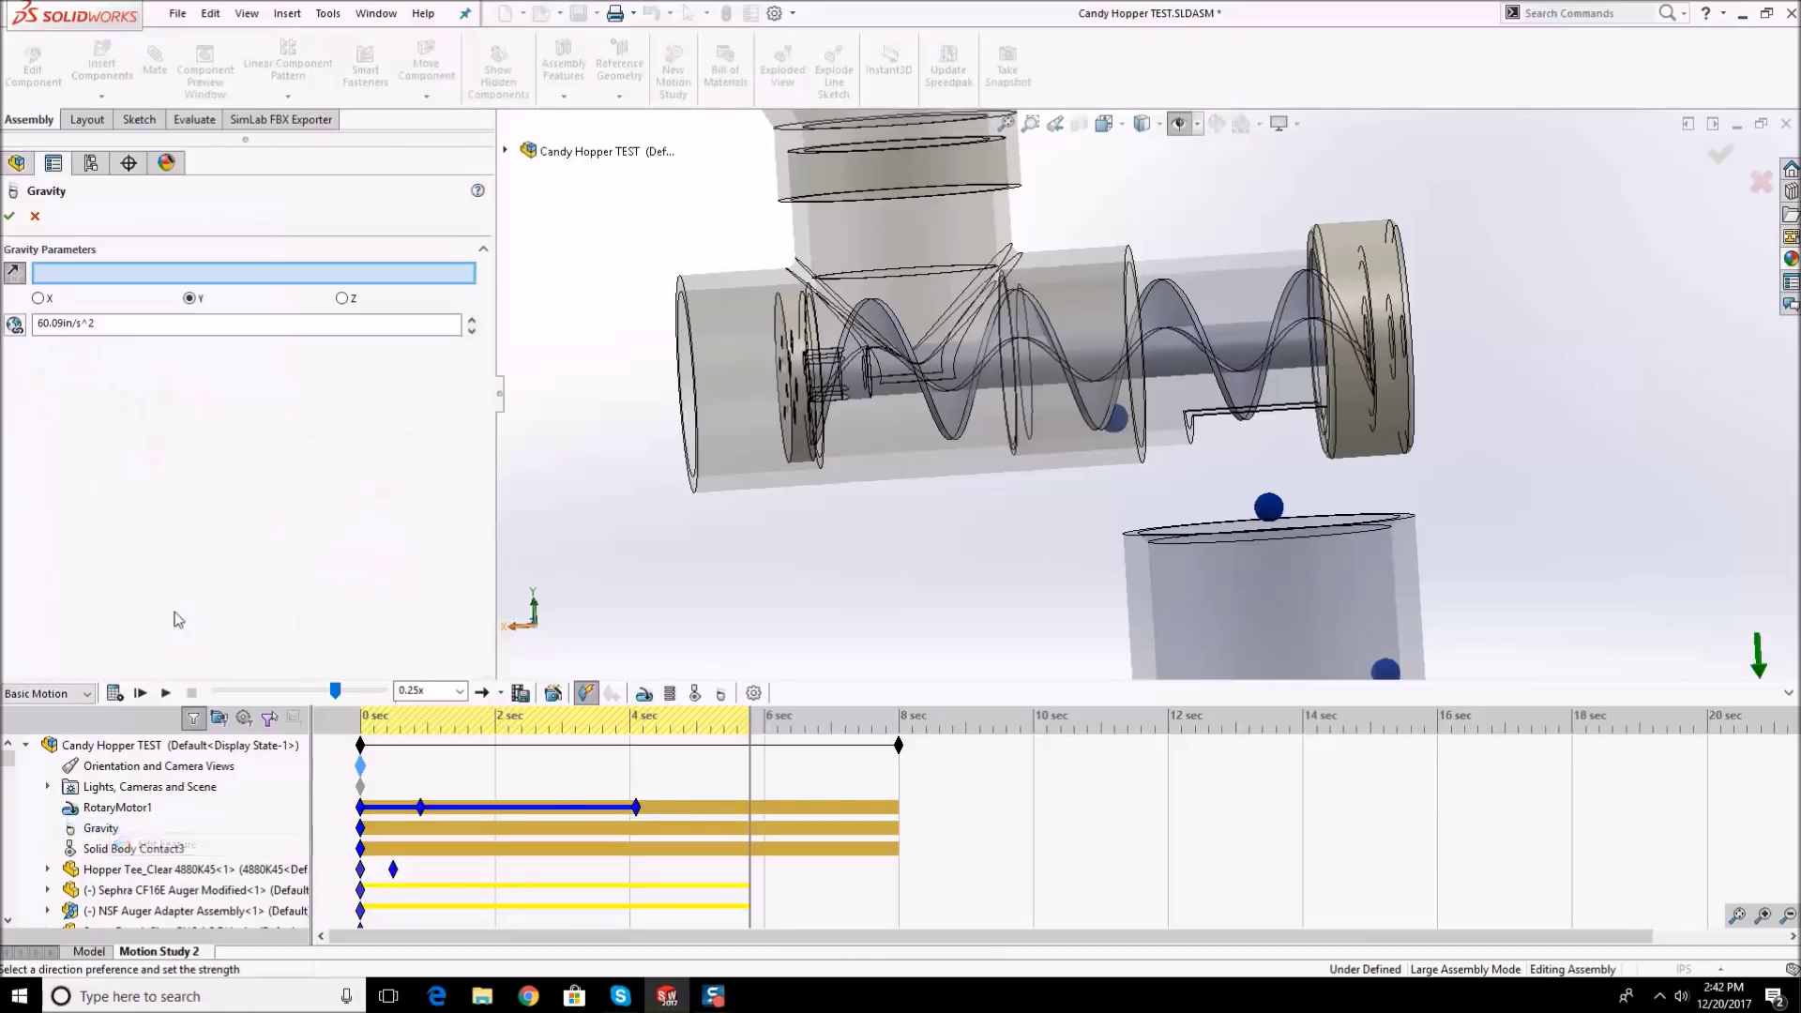
left_click_drag(44, 323, 12, 324)
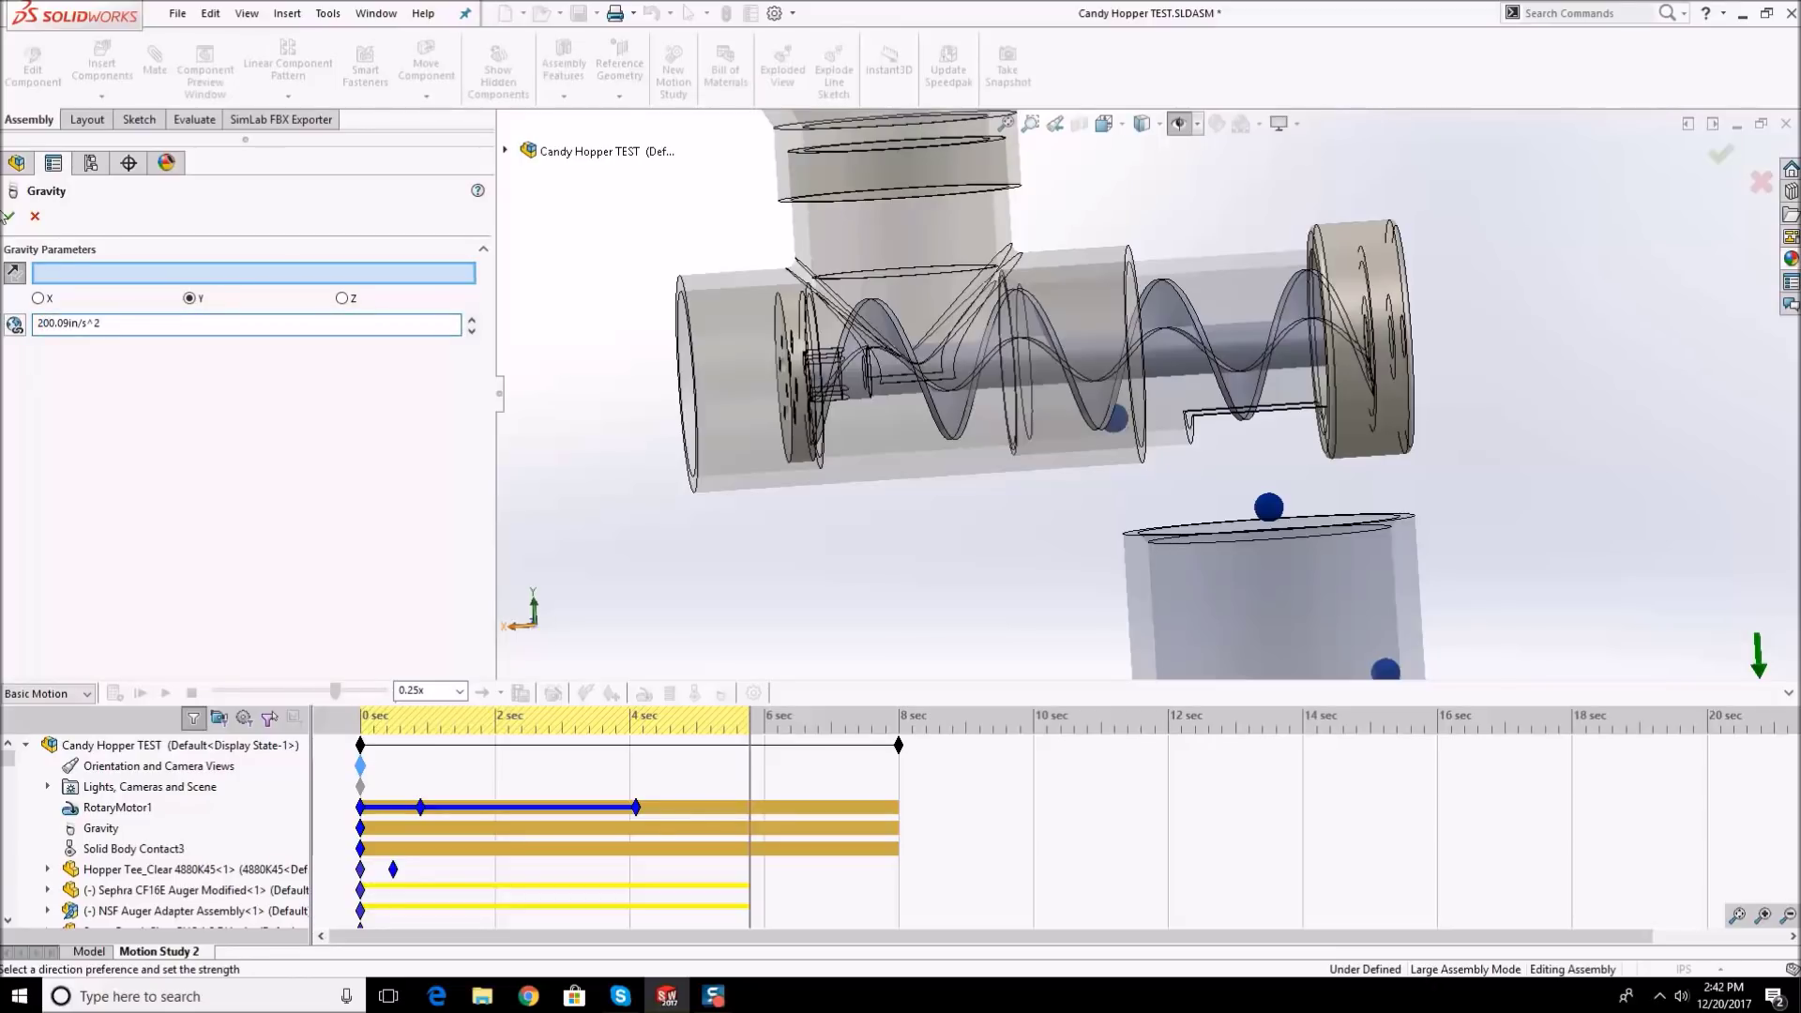
key("Return")
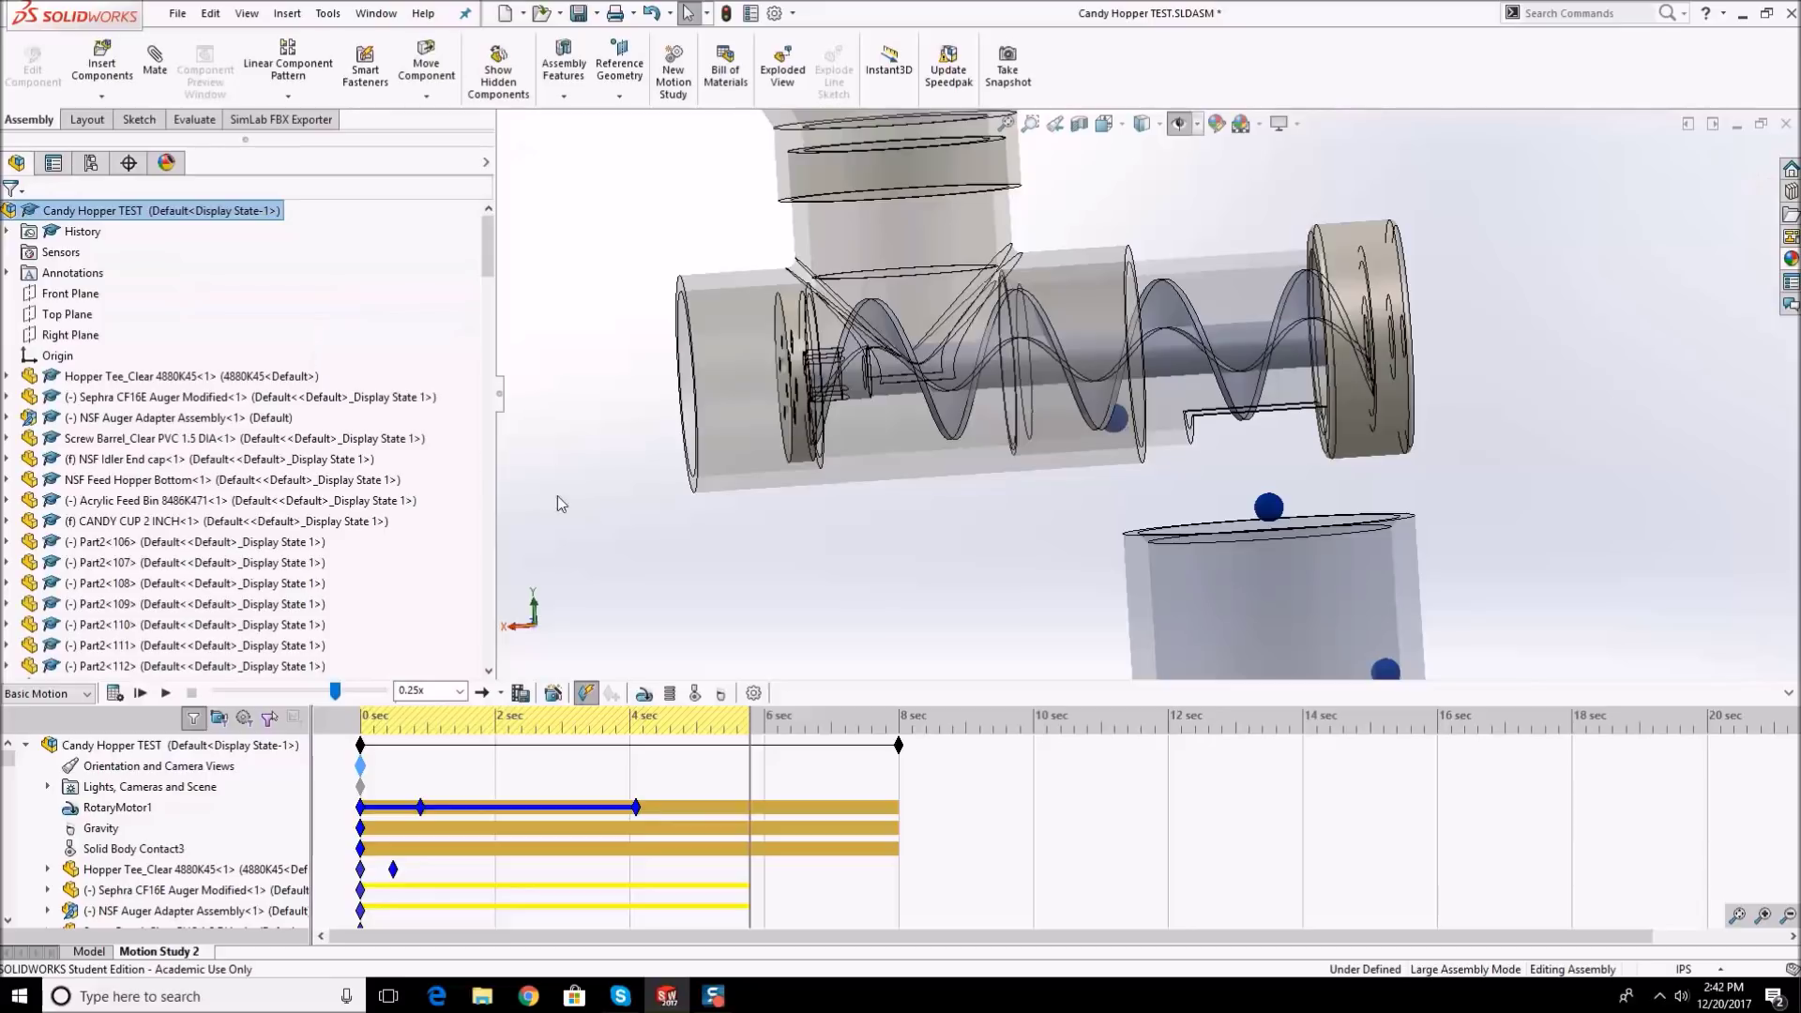
- Set RotaryMotor1's constant speed to 200 RPM and recalculate the motion study
scroll(1132, 321, "up", 2)
scroll(1131, 320, "down", 1)
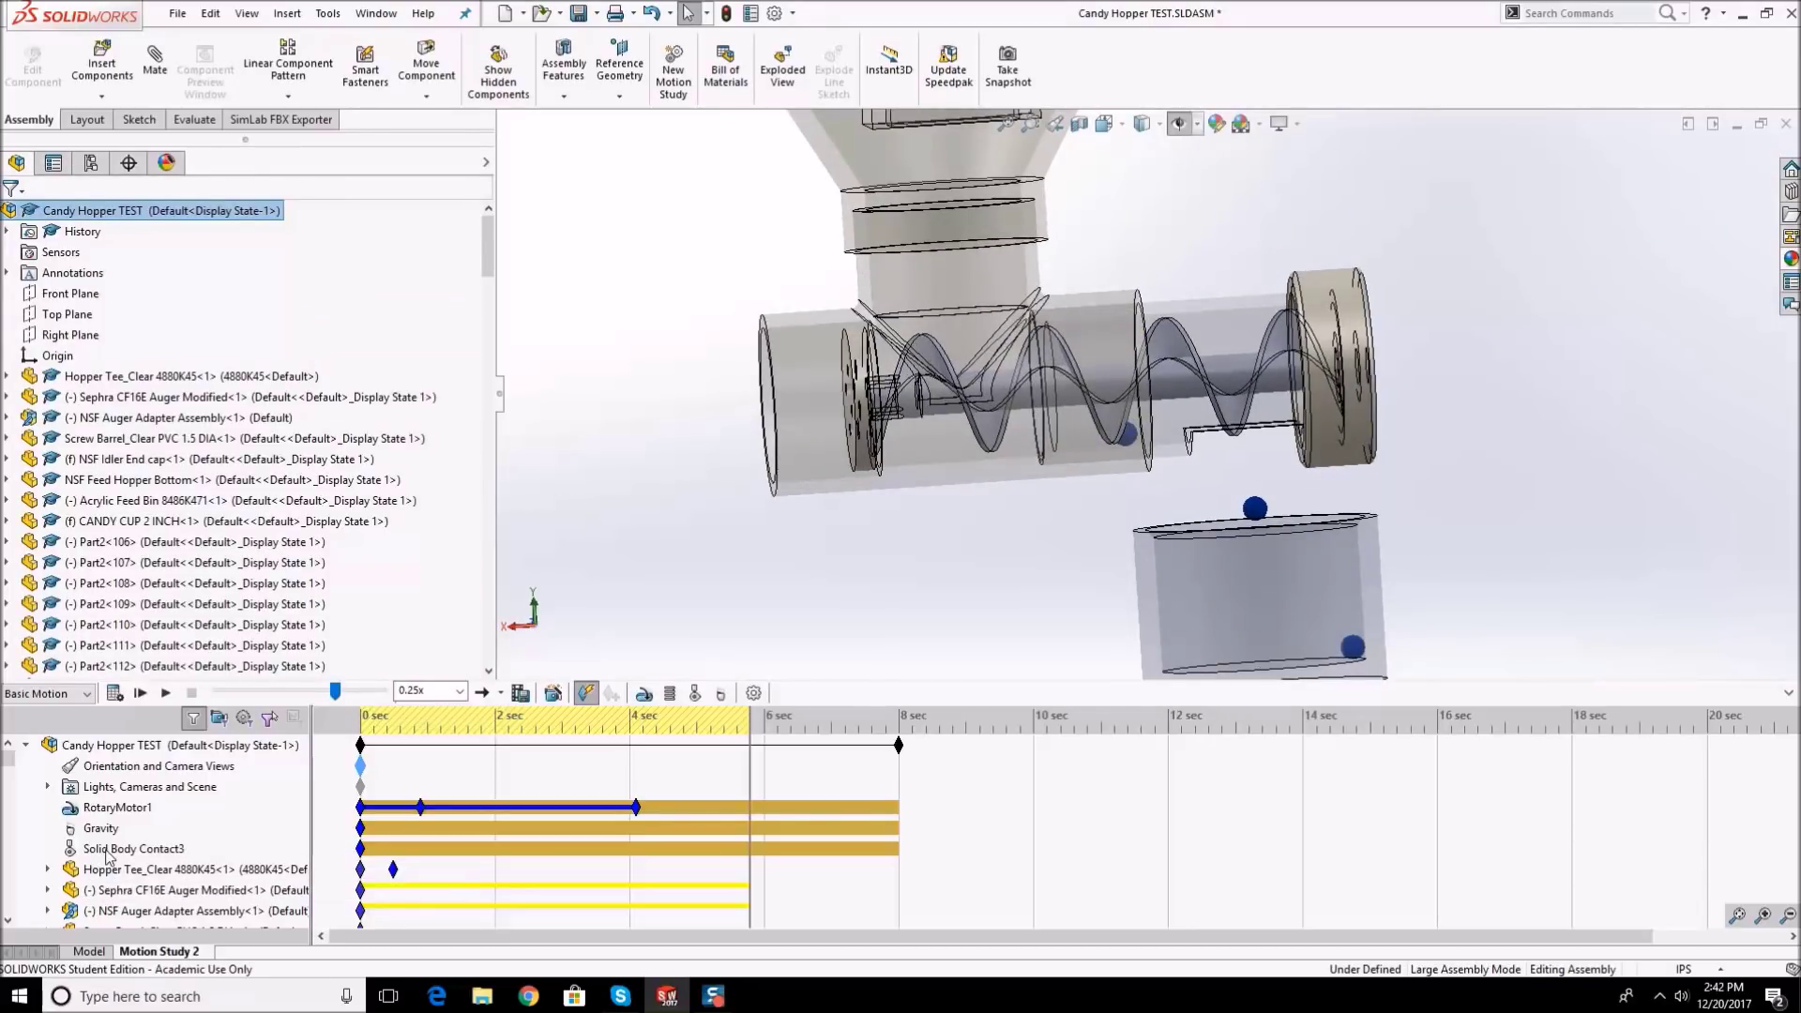
right_click(92, 808)
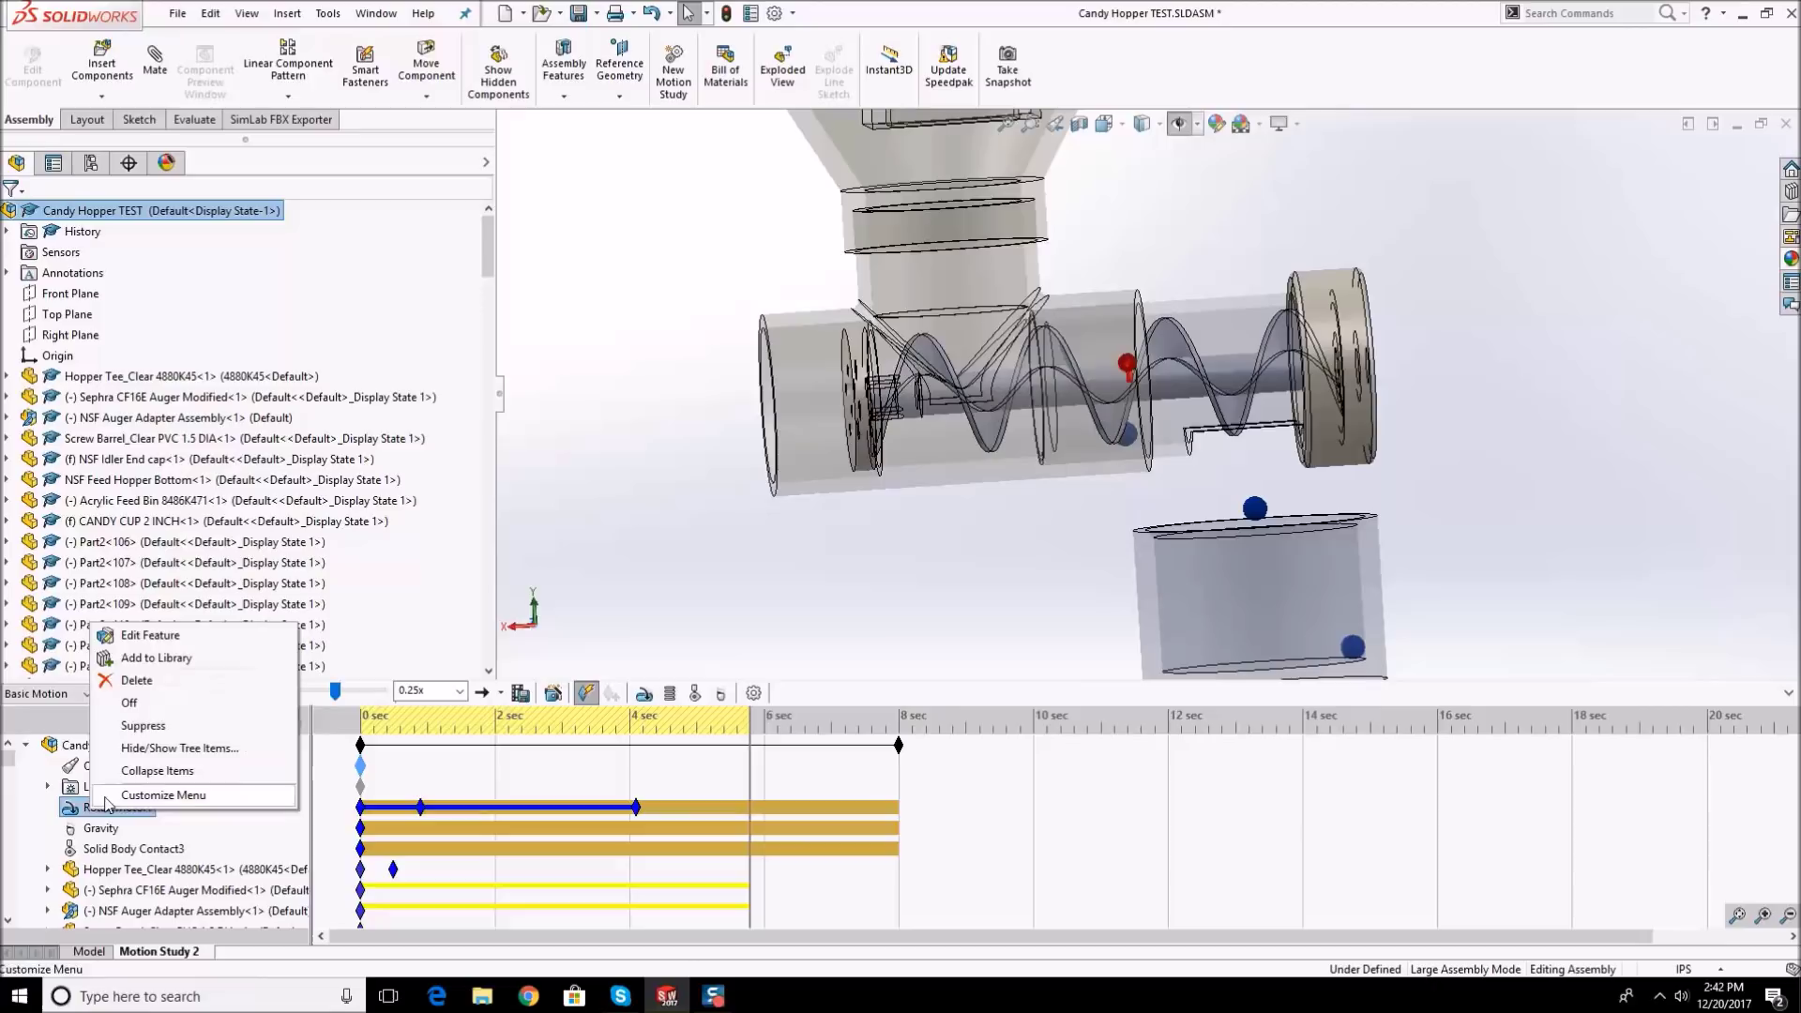
left_click(137, 637)
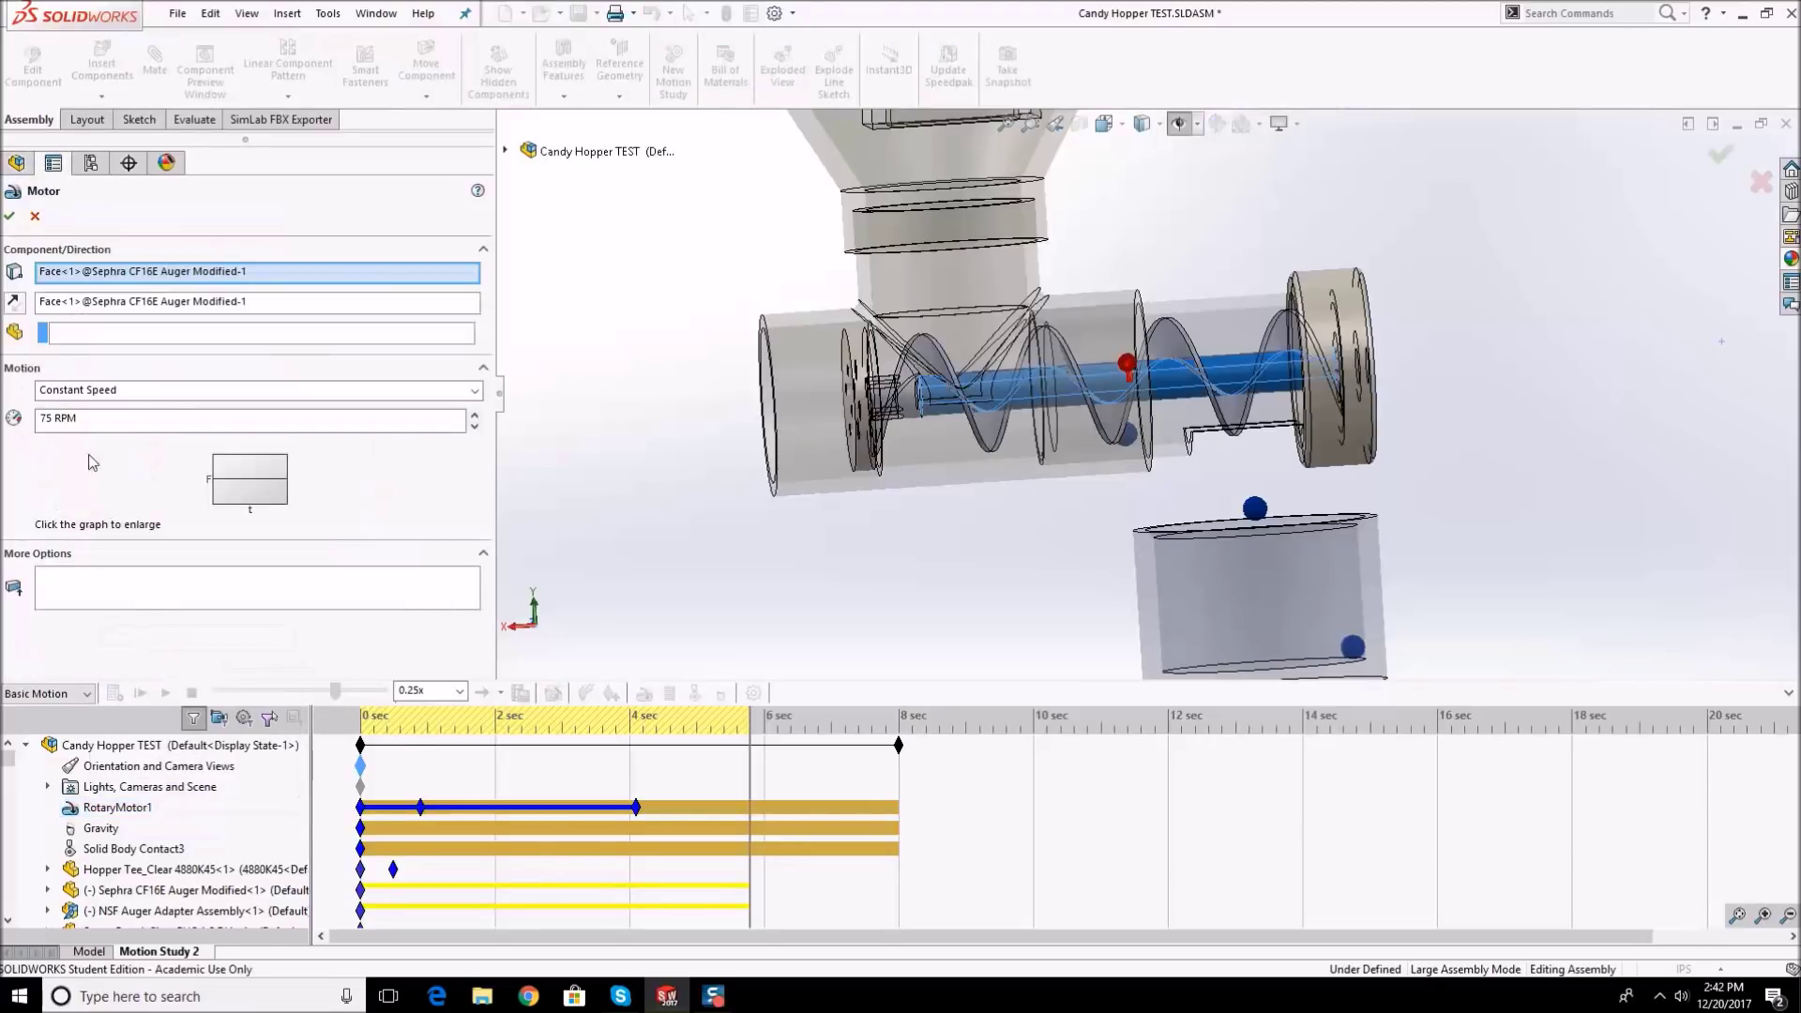
double_click(47, 417)
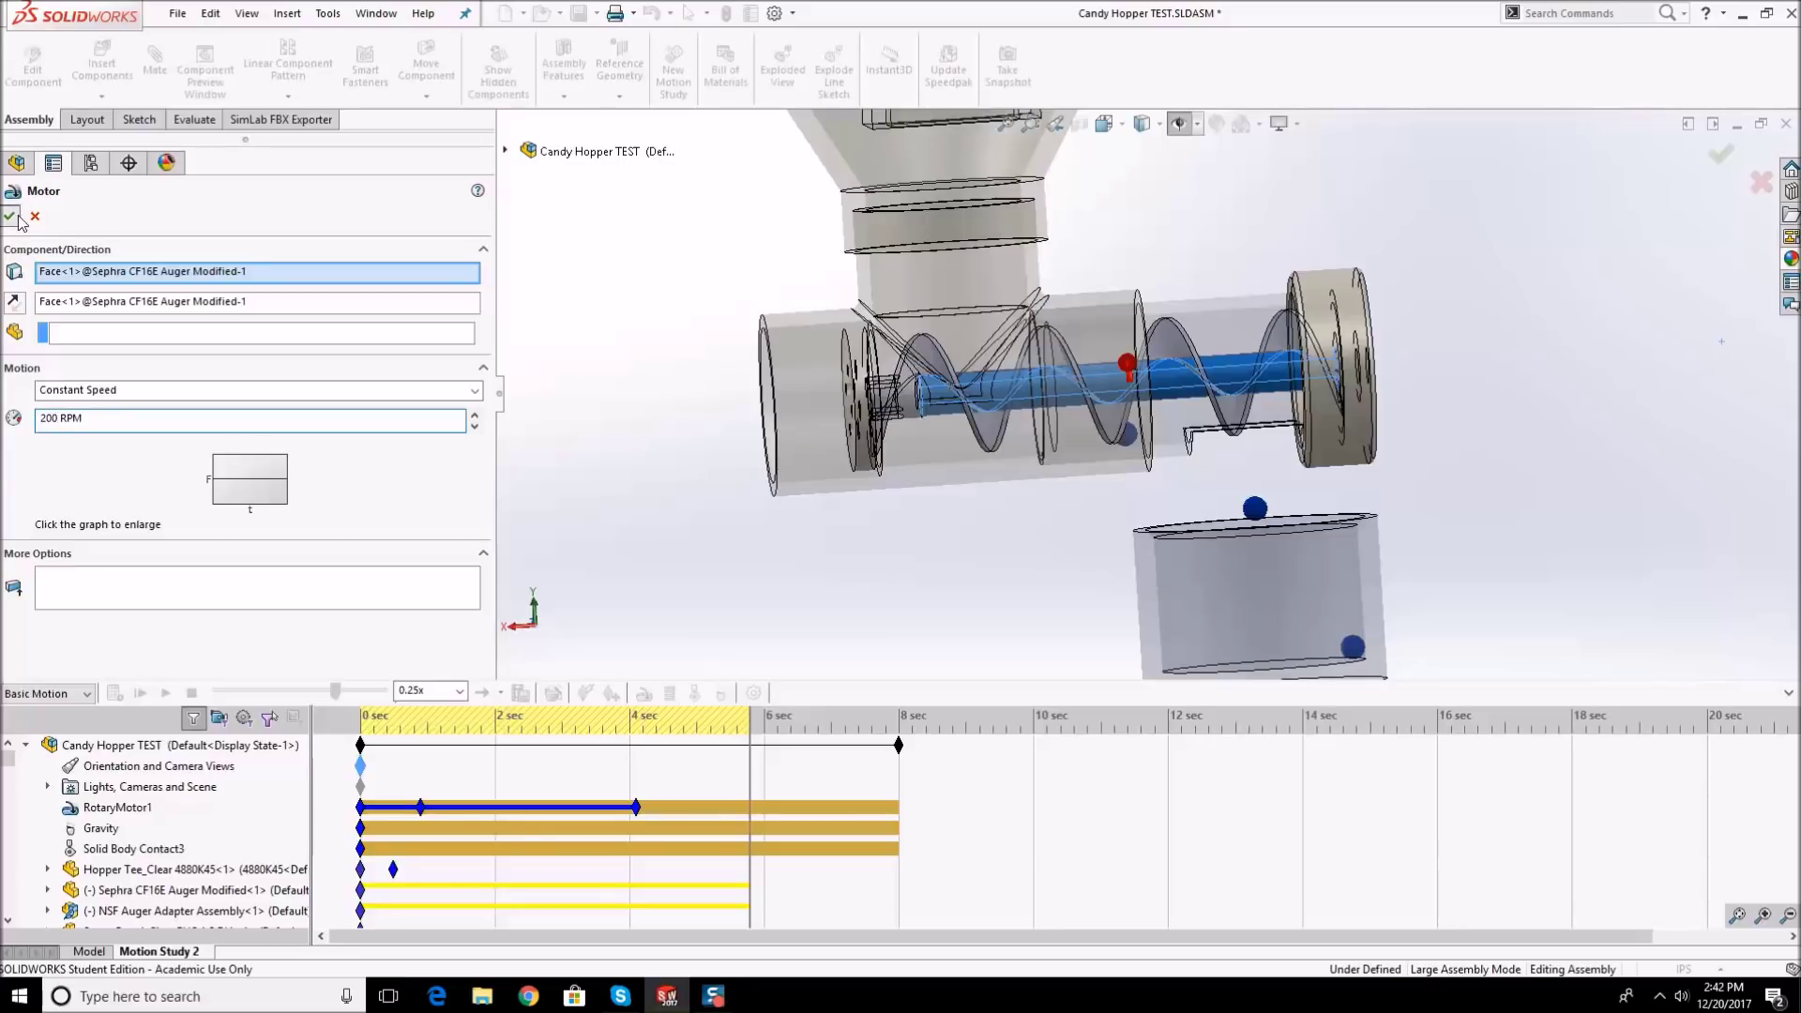
key("Return")
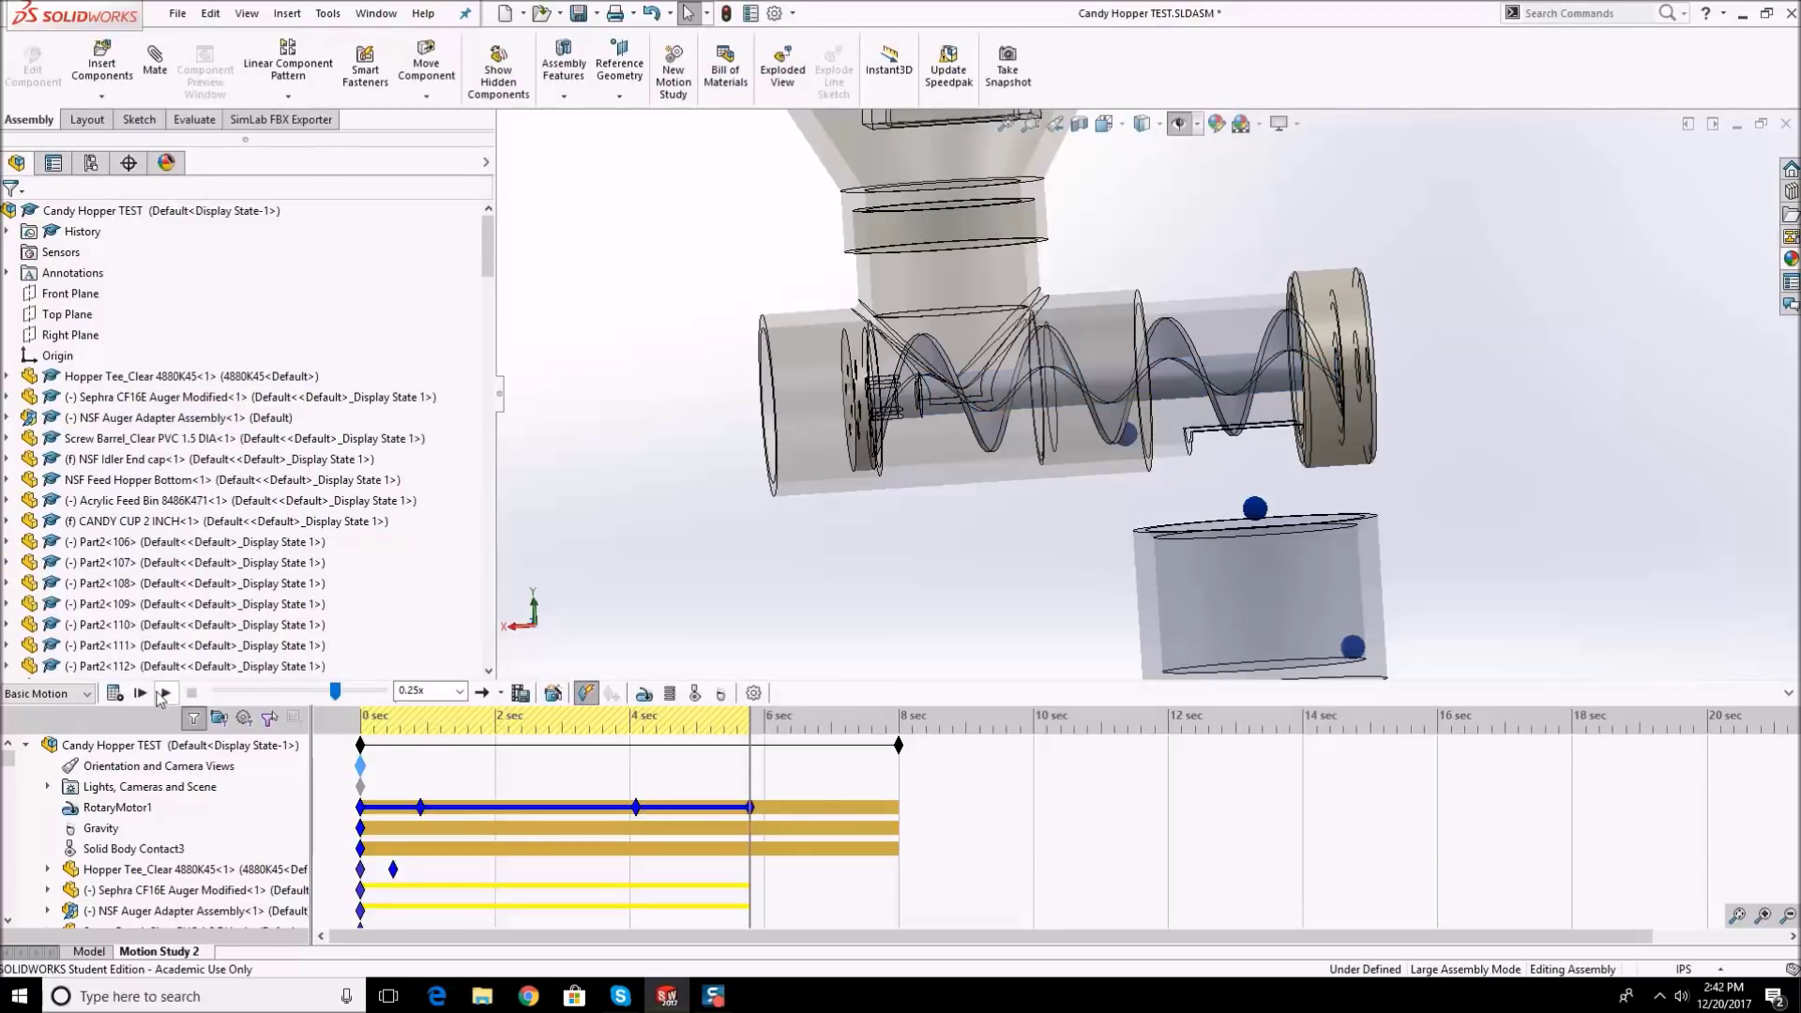
left_click(114, 692)
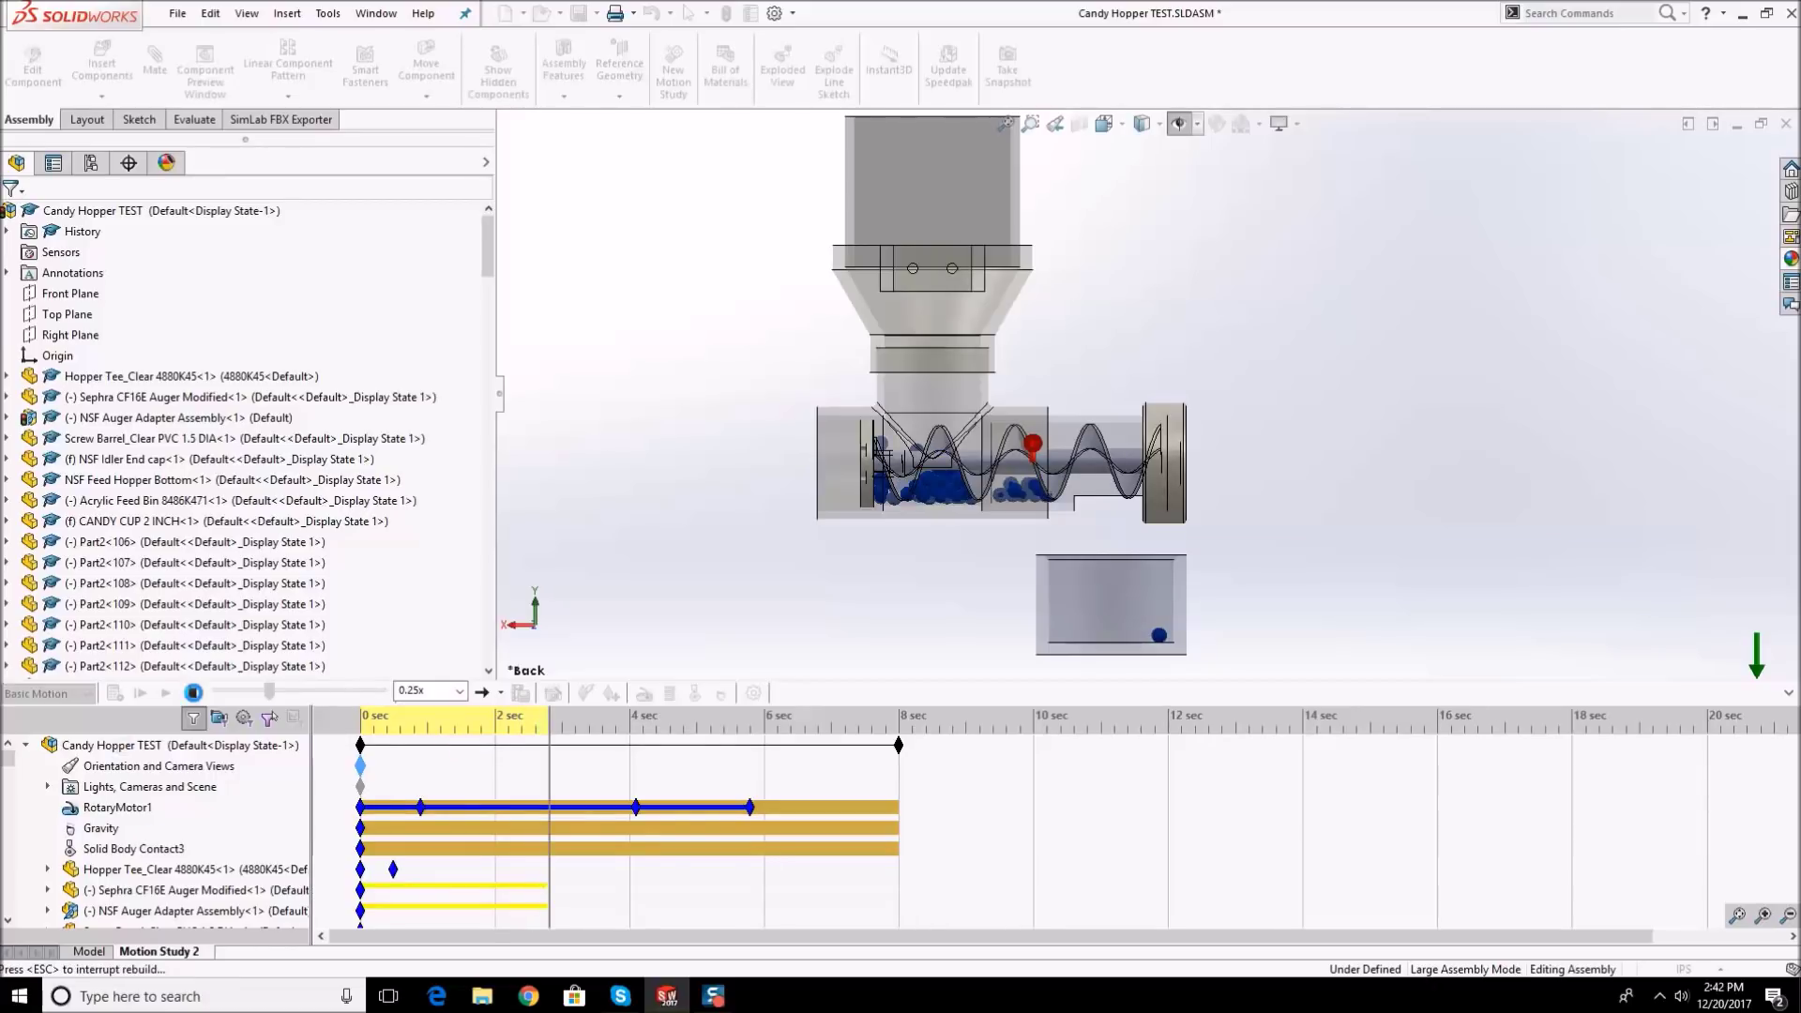
- Reverse RotaryMotor1's rotation direction on the auger and recalculate the motion study, stopping it partway
right_click(103, 808)
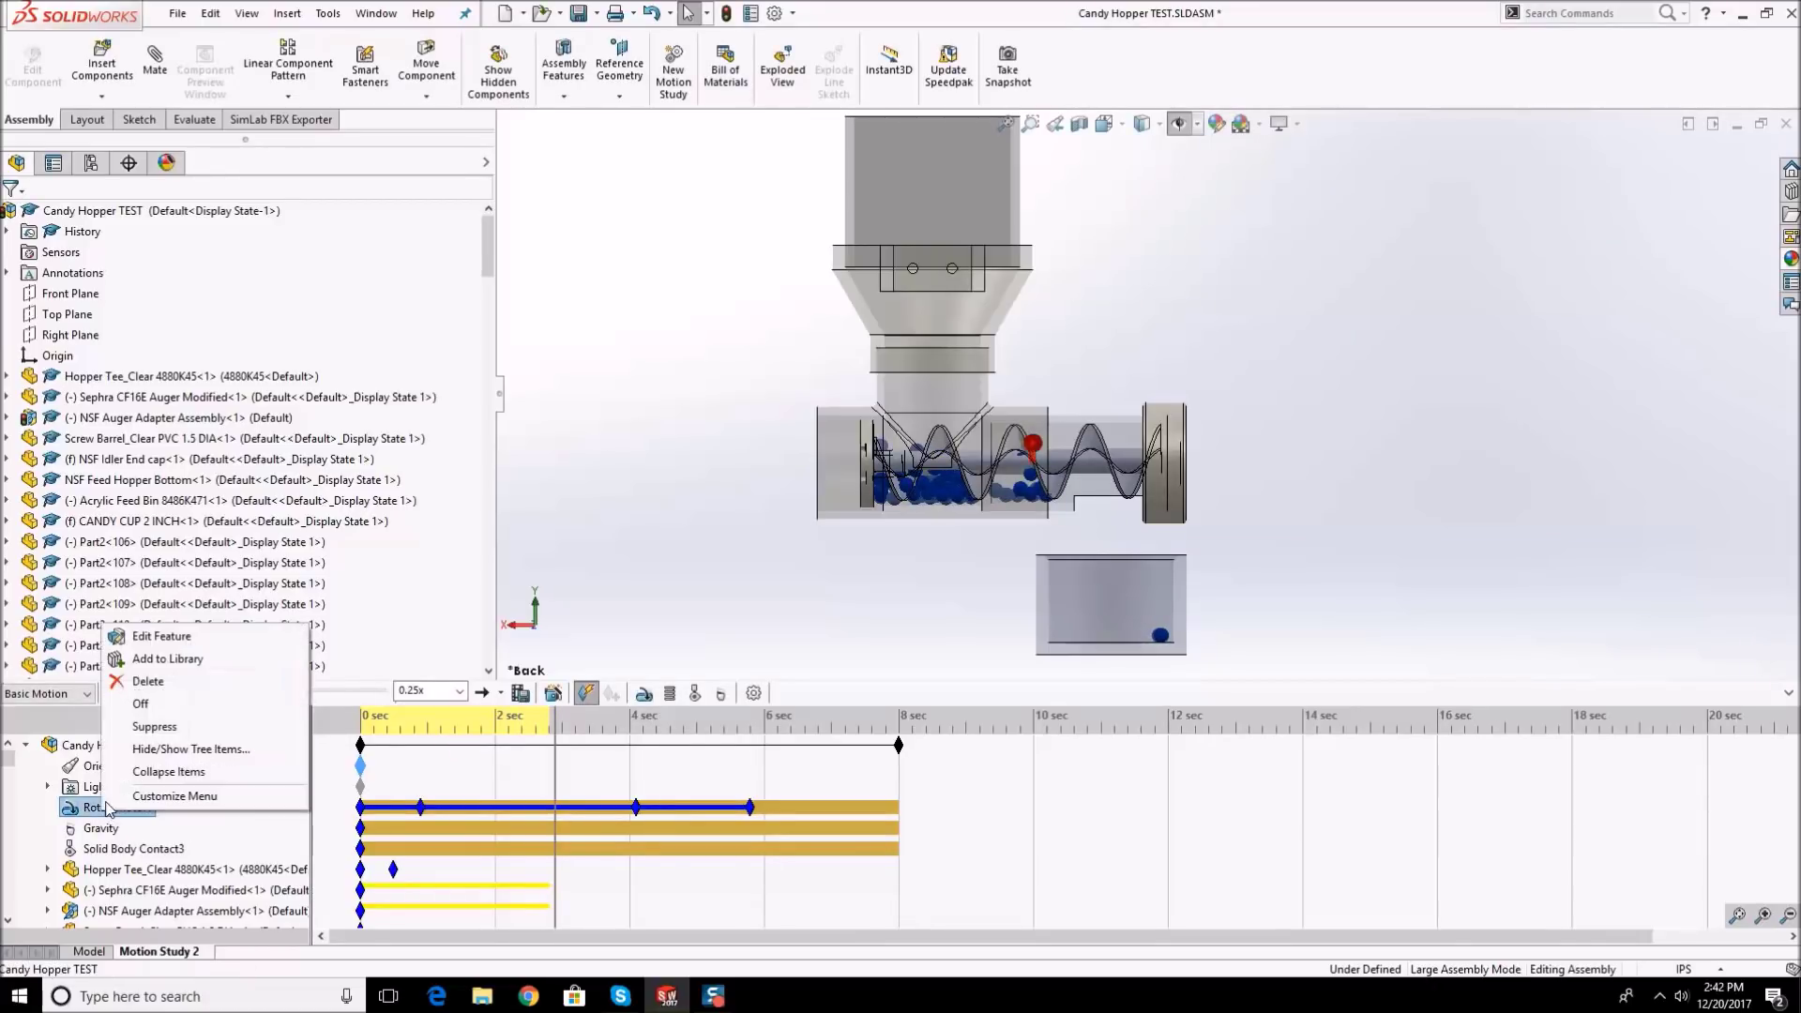
left_click(127, 633)
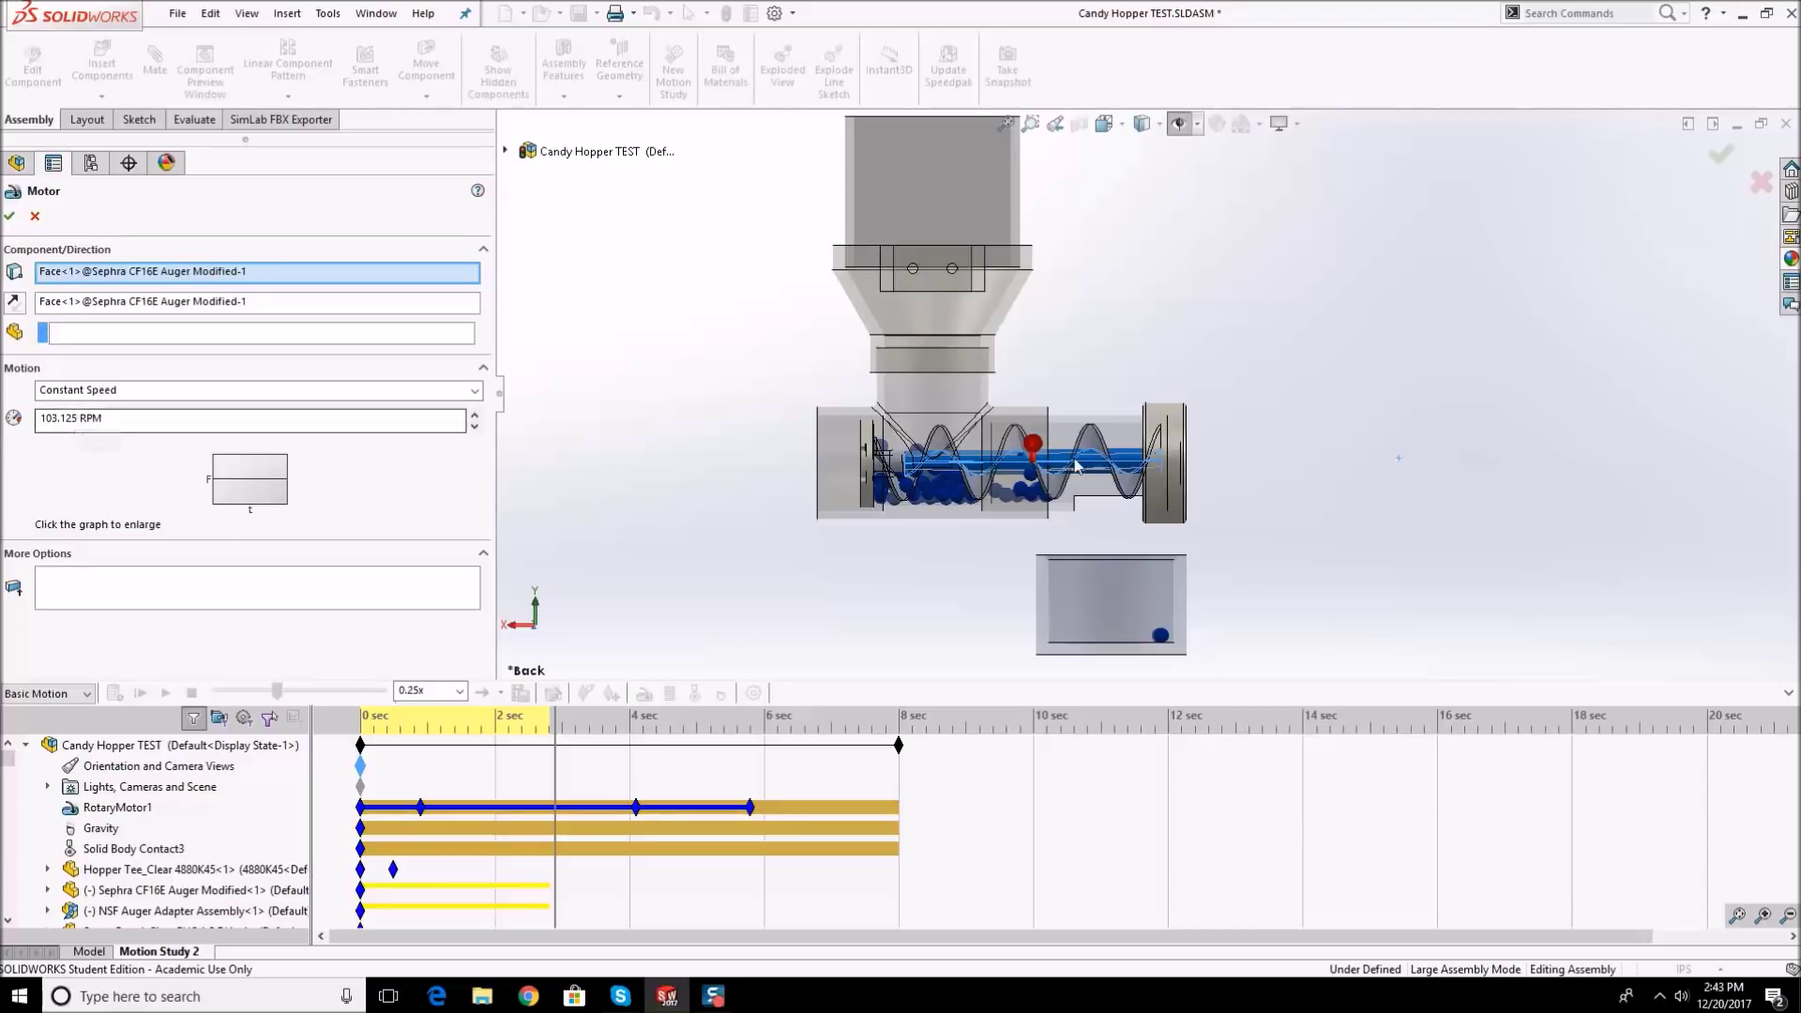
scroll(1079, 461, "down", 1)
mouse_move(1131, 448)
middle_mouse_down()
mouse_move(1064, 469)
mouse_move(1109, 429)
middle_mouse_up()
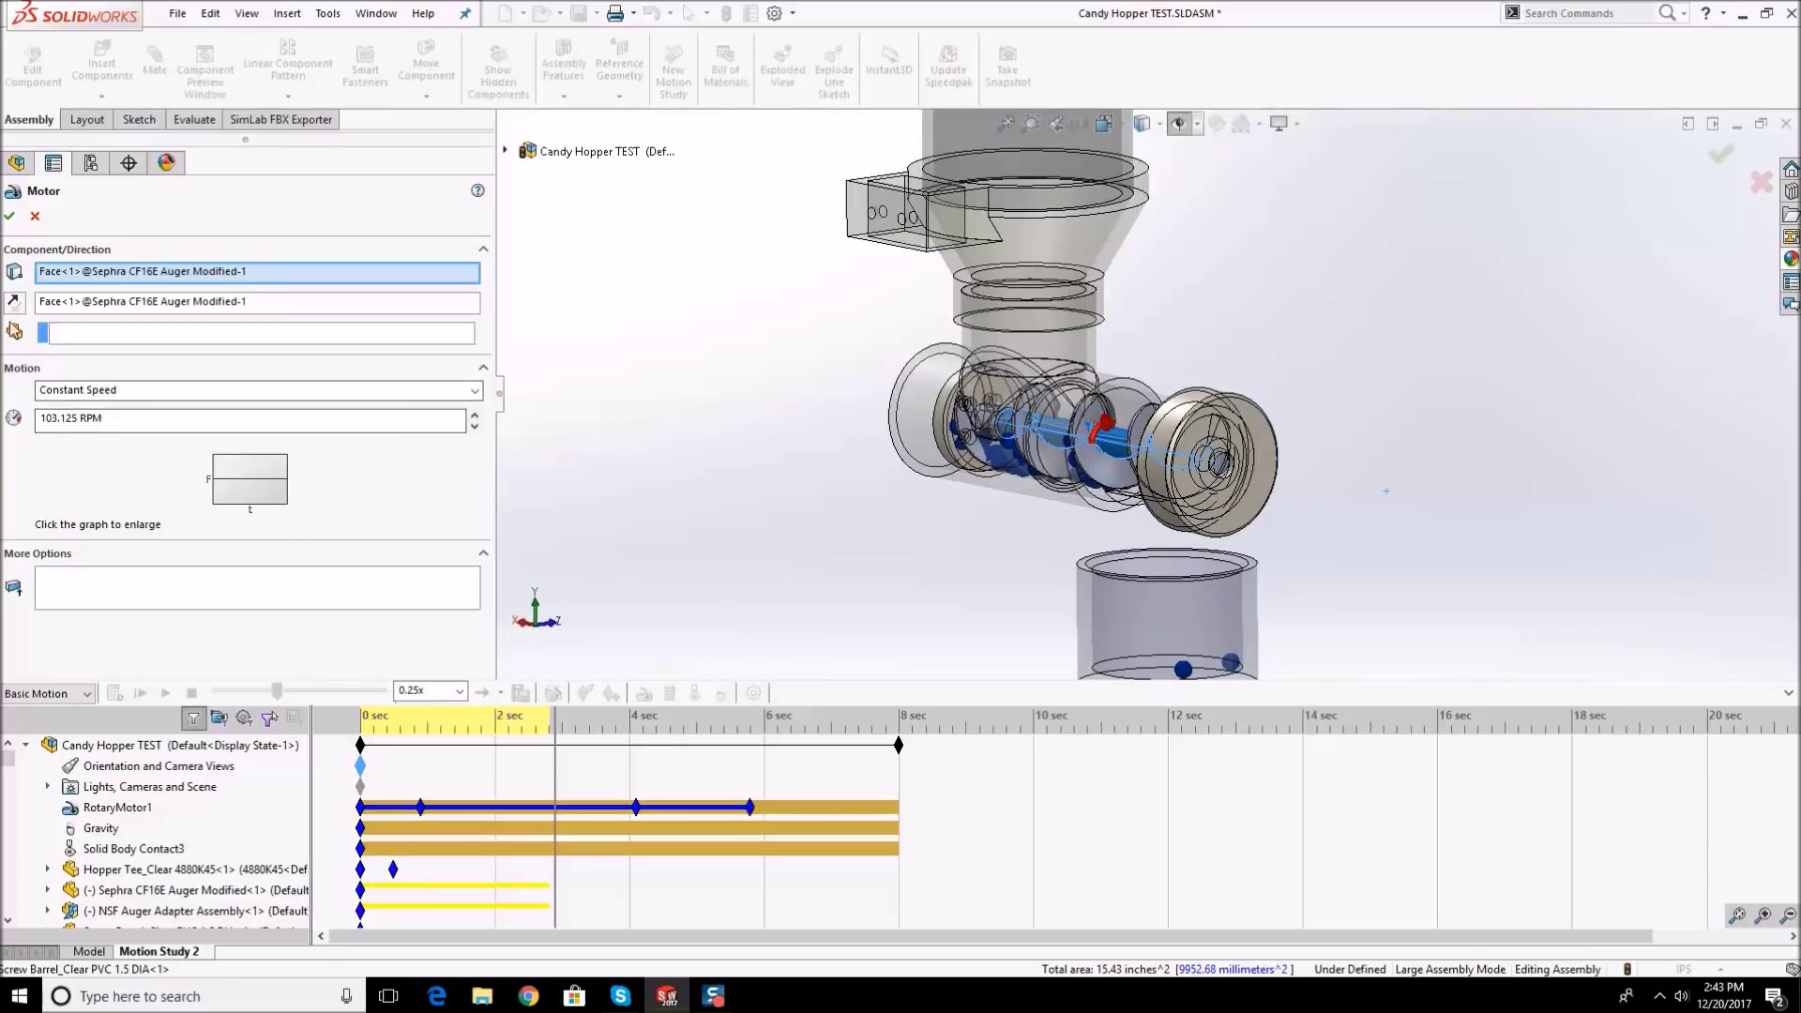
left_click(12, 304)
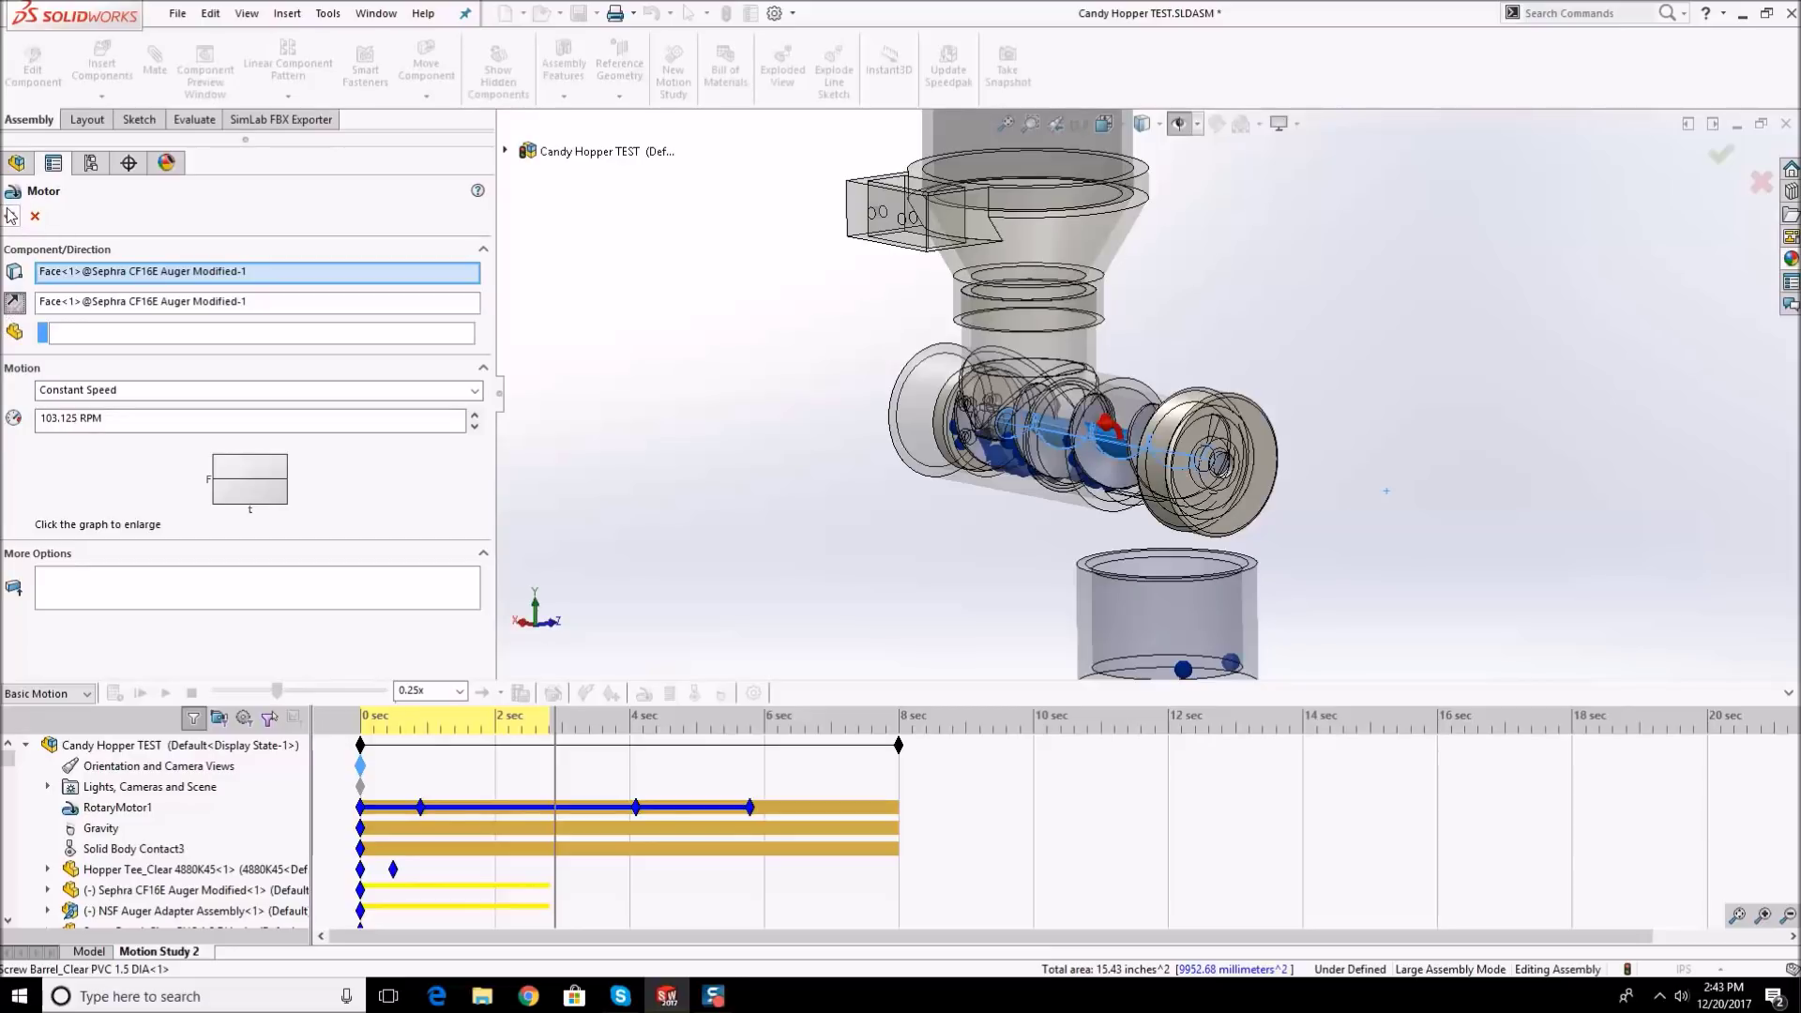
left_click(11, 216)
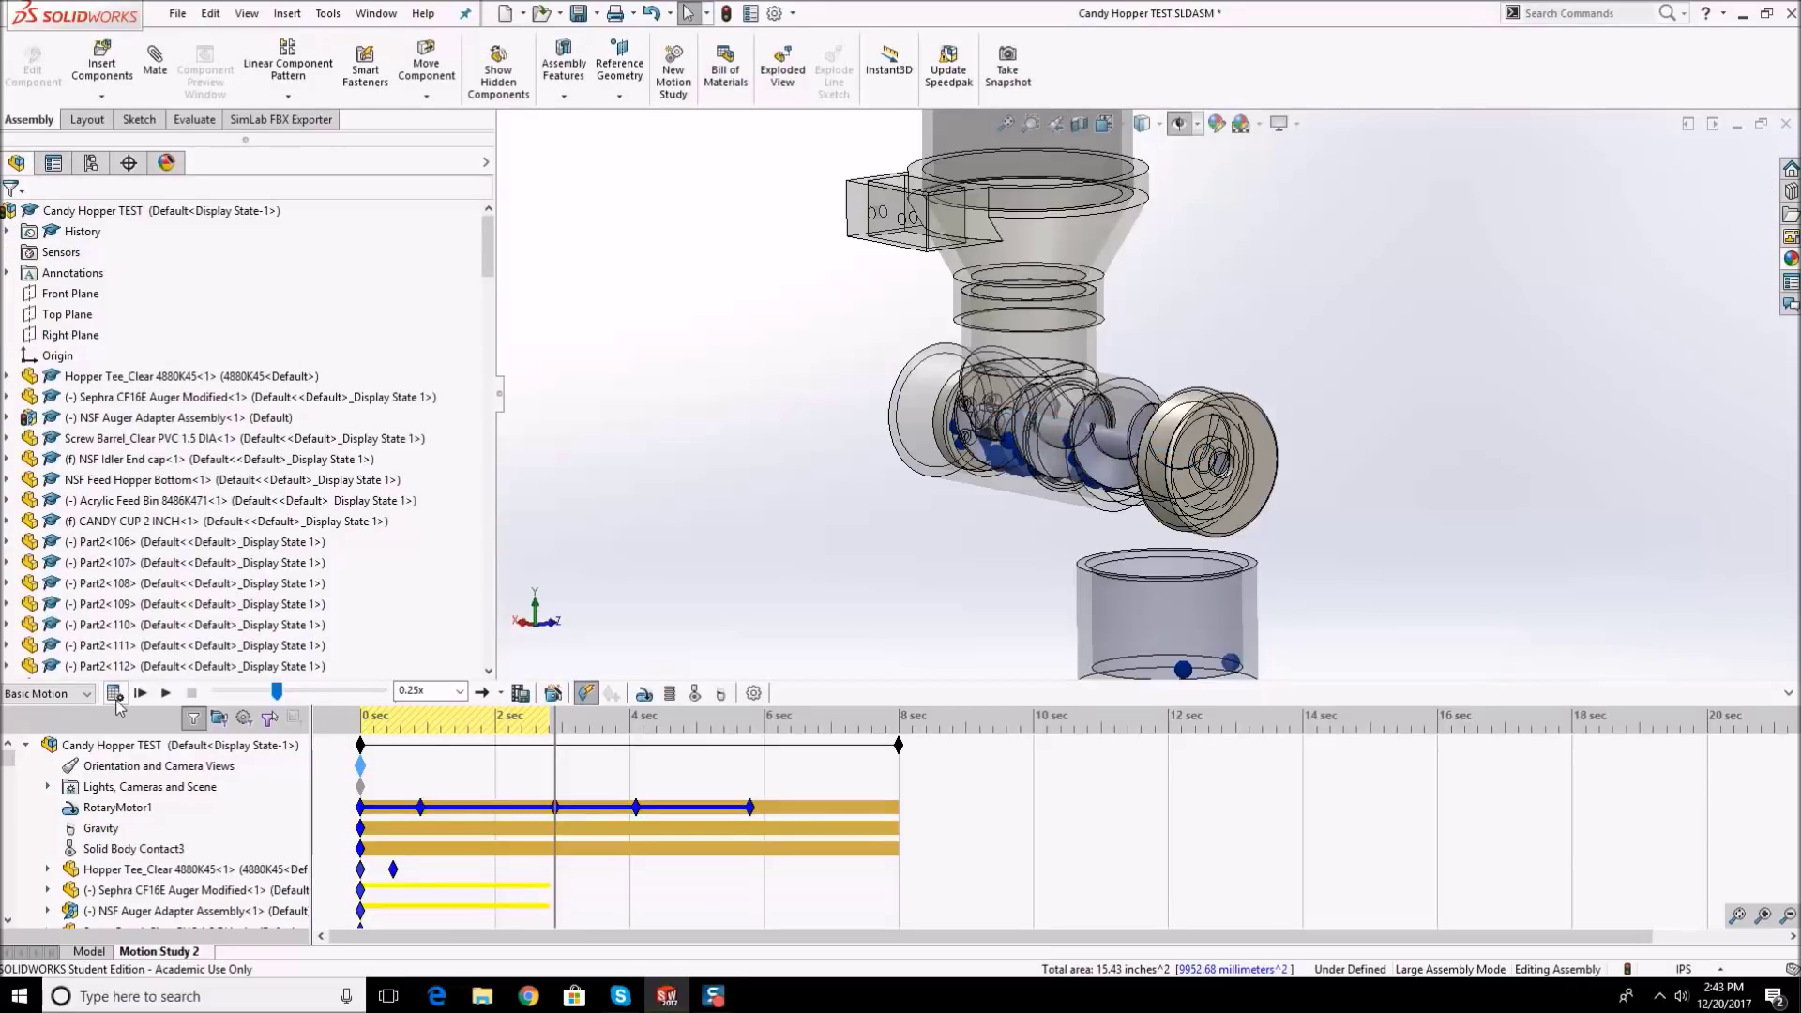
left_click(116, 701)
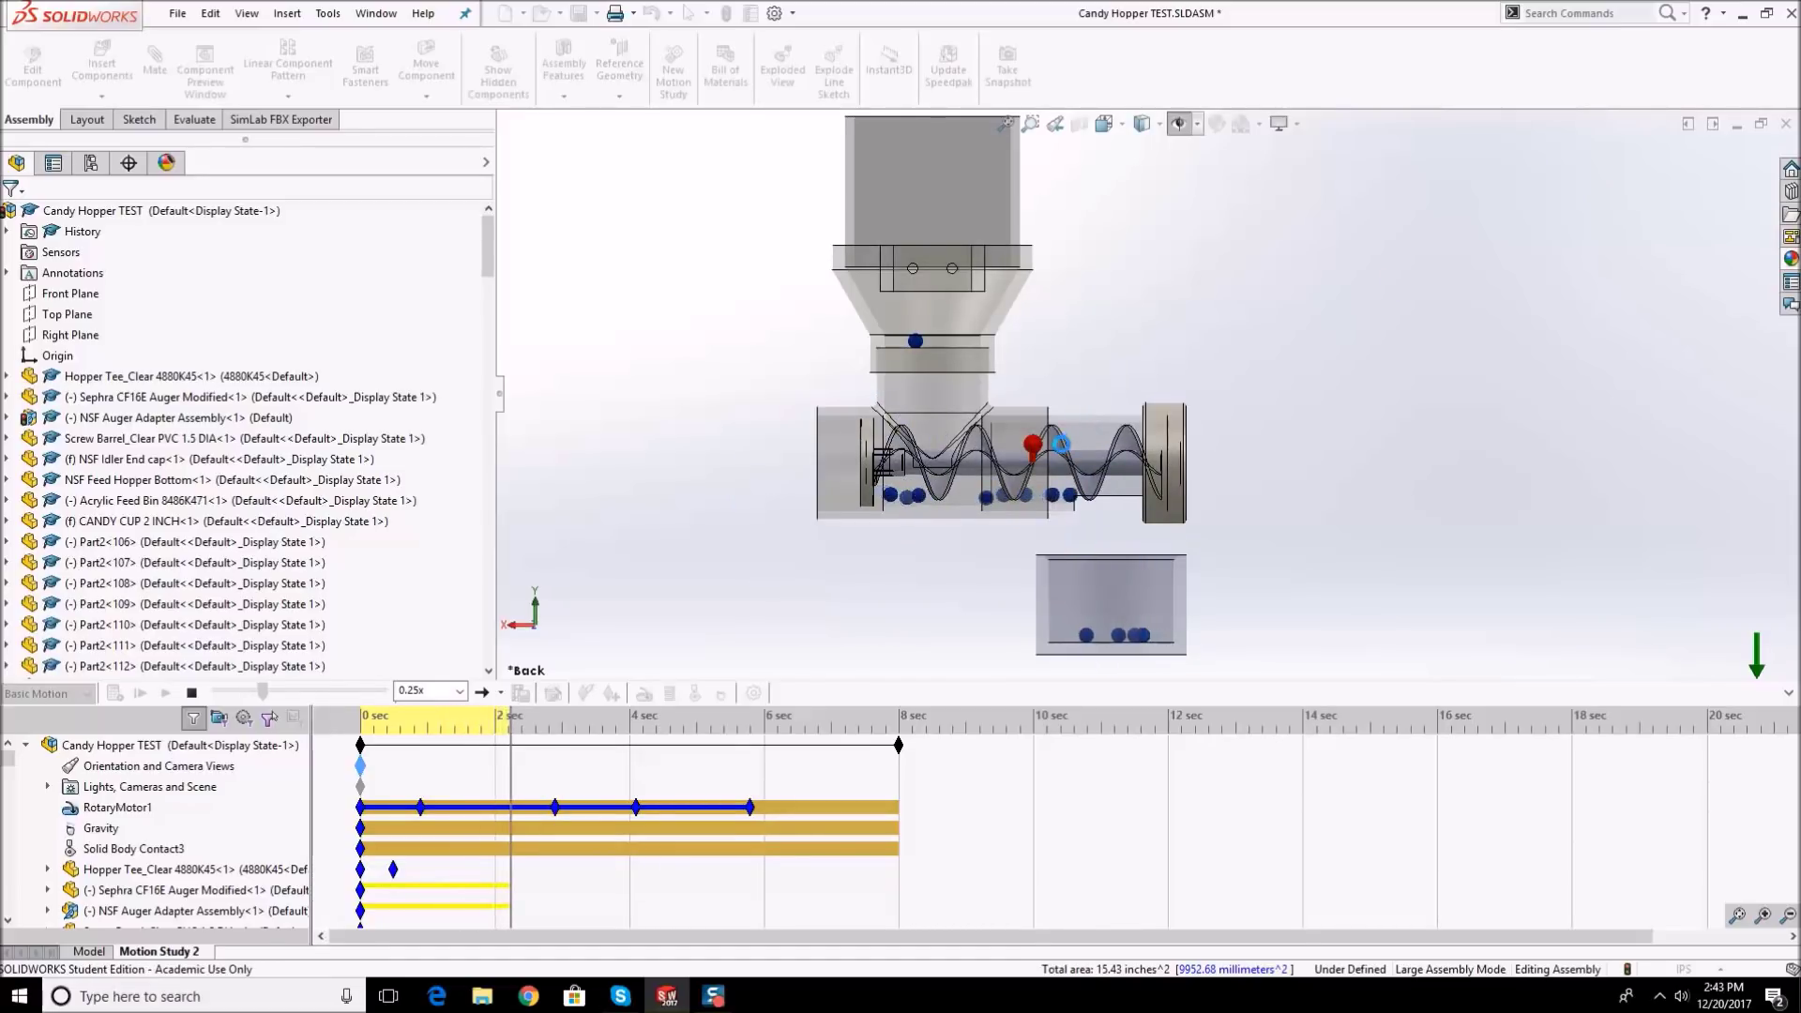
left_click(192, 692)
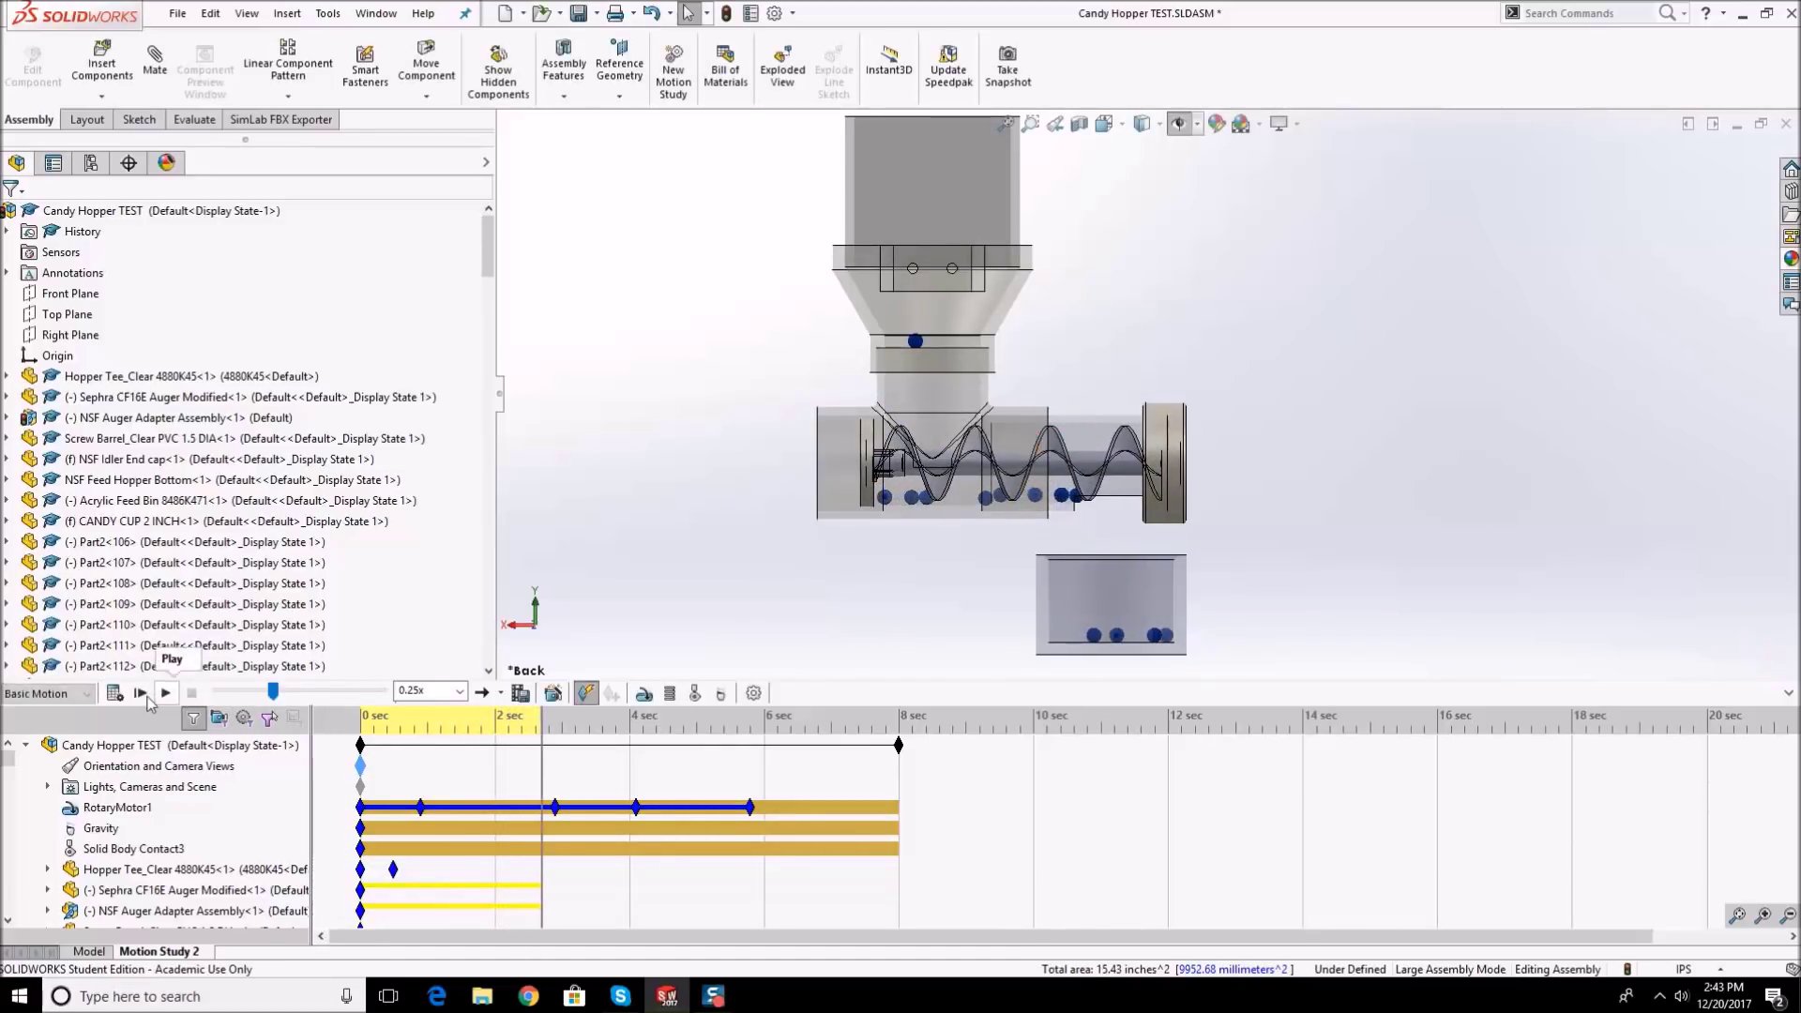
- Play back the calculated motion, replay it from the start and stop it to examine how the candy falls
left_click(165, 692)
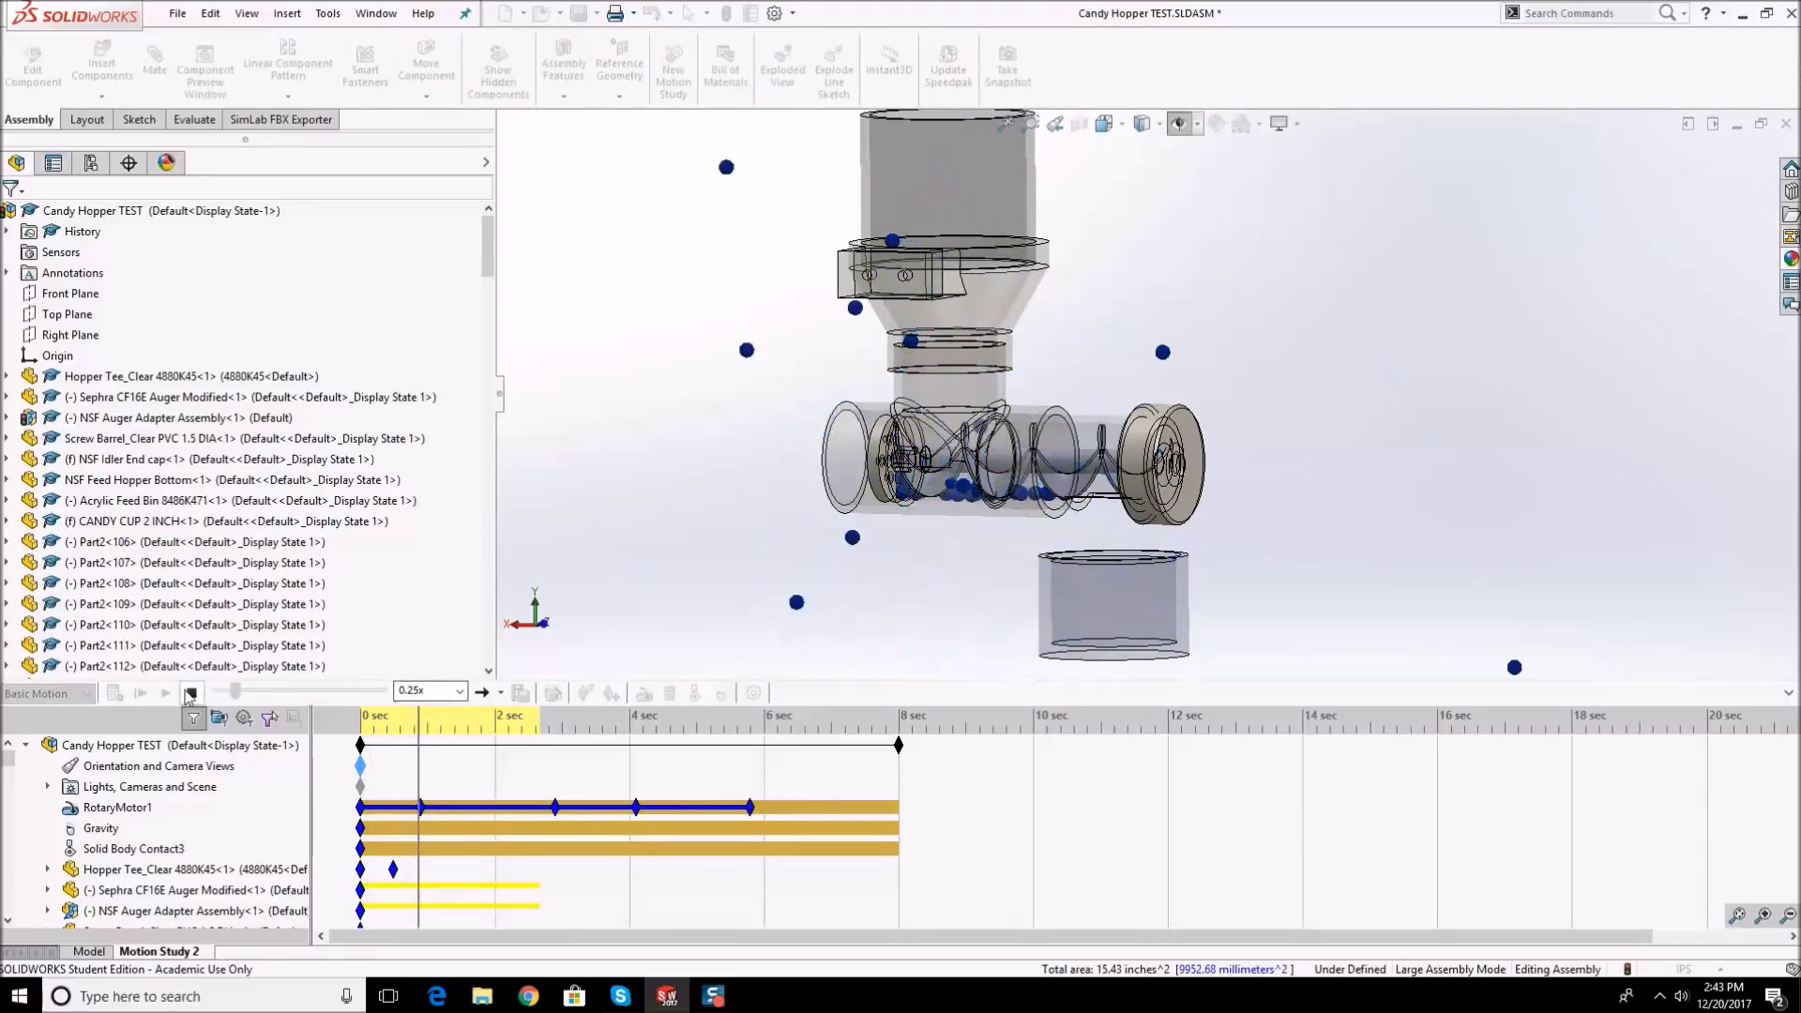
left_click(190, 694)
left_click(141, 693)
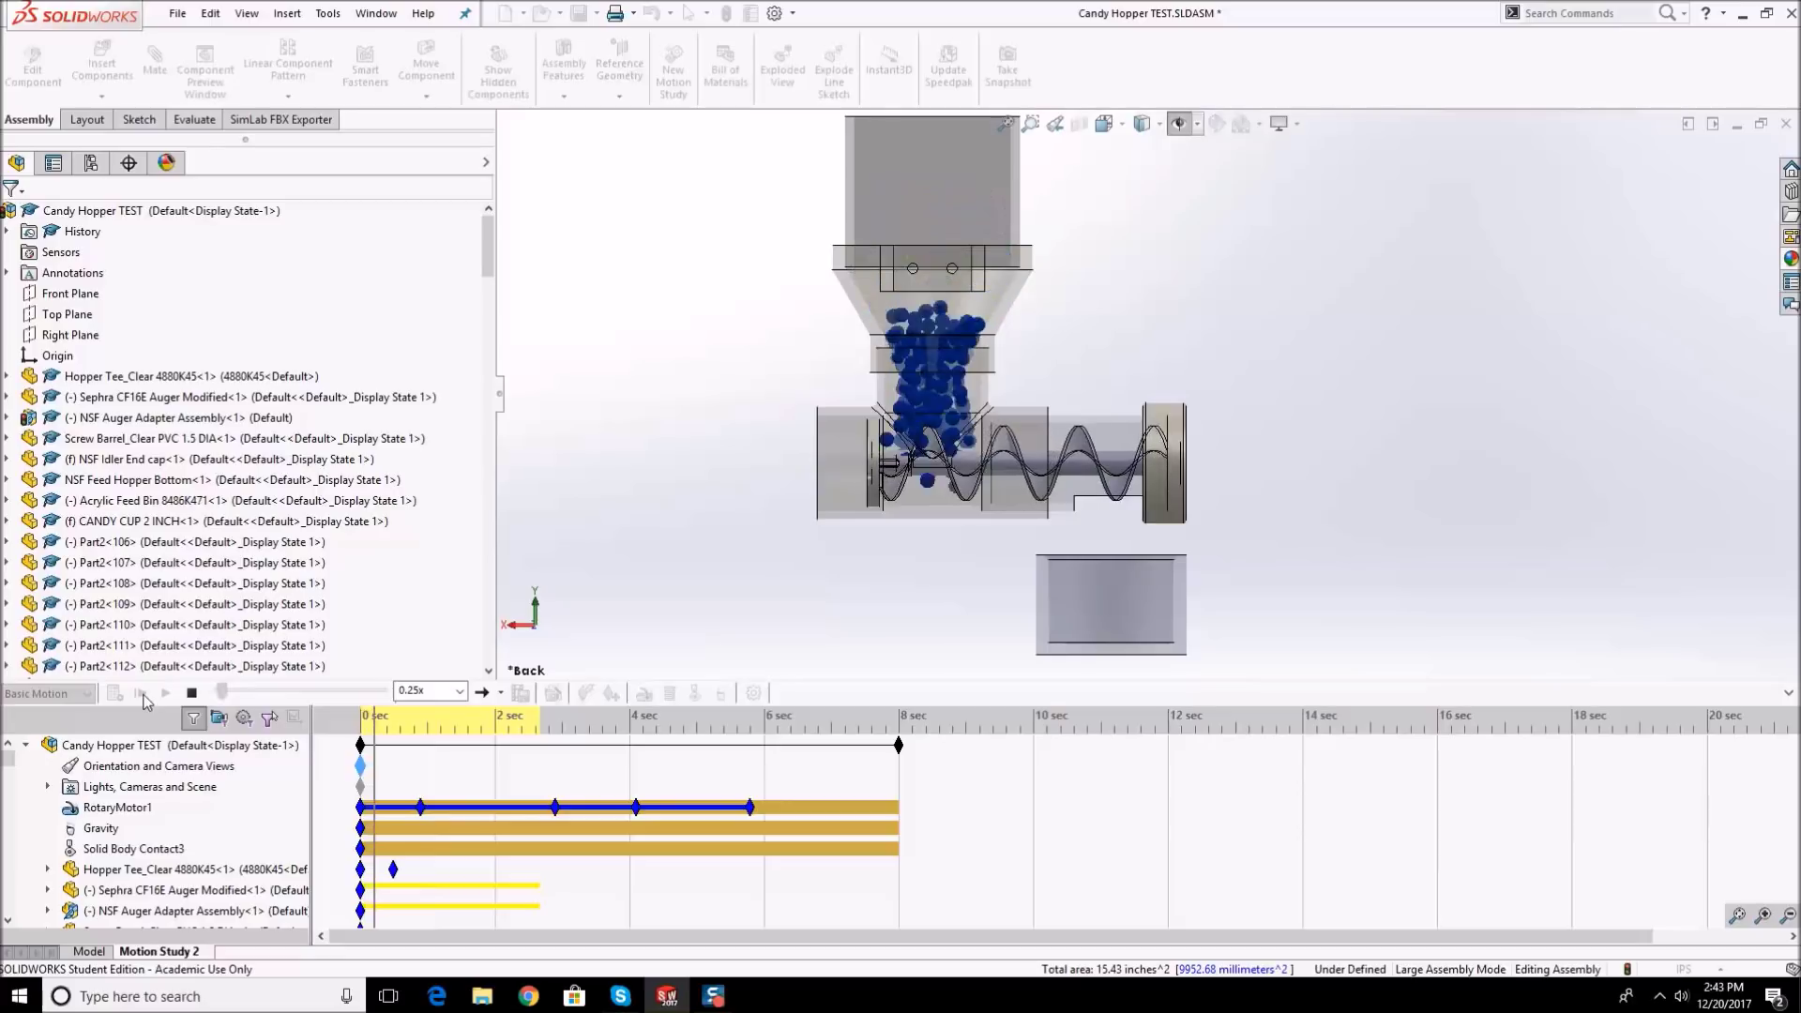
left_click(191, 694)
- Set the Y-direction gravity to 50.09 in/s^2 and recalculate the motion study
right_click(118, 830)
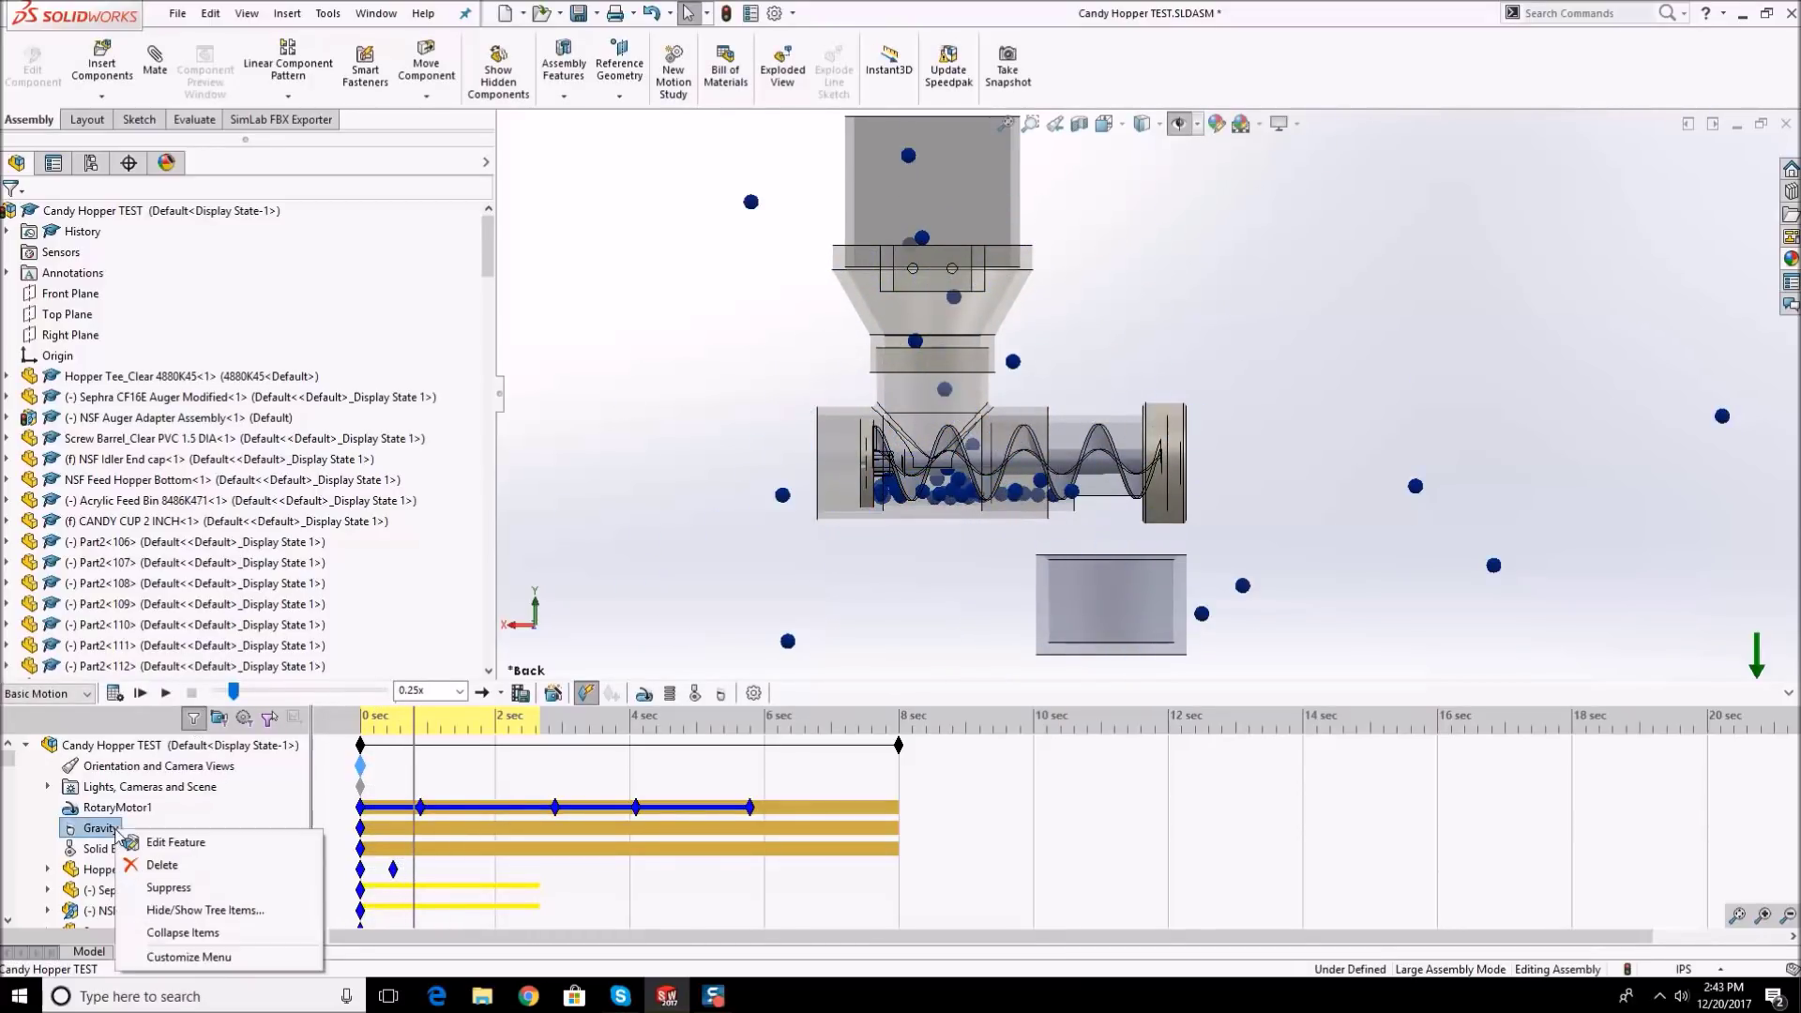
left_click(141, 840)
left_click(82, 320)
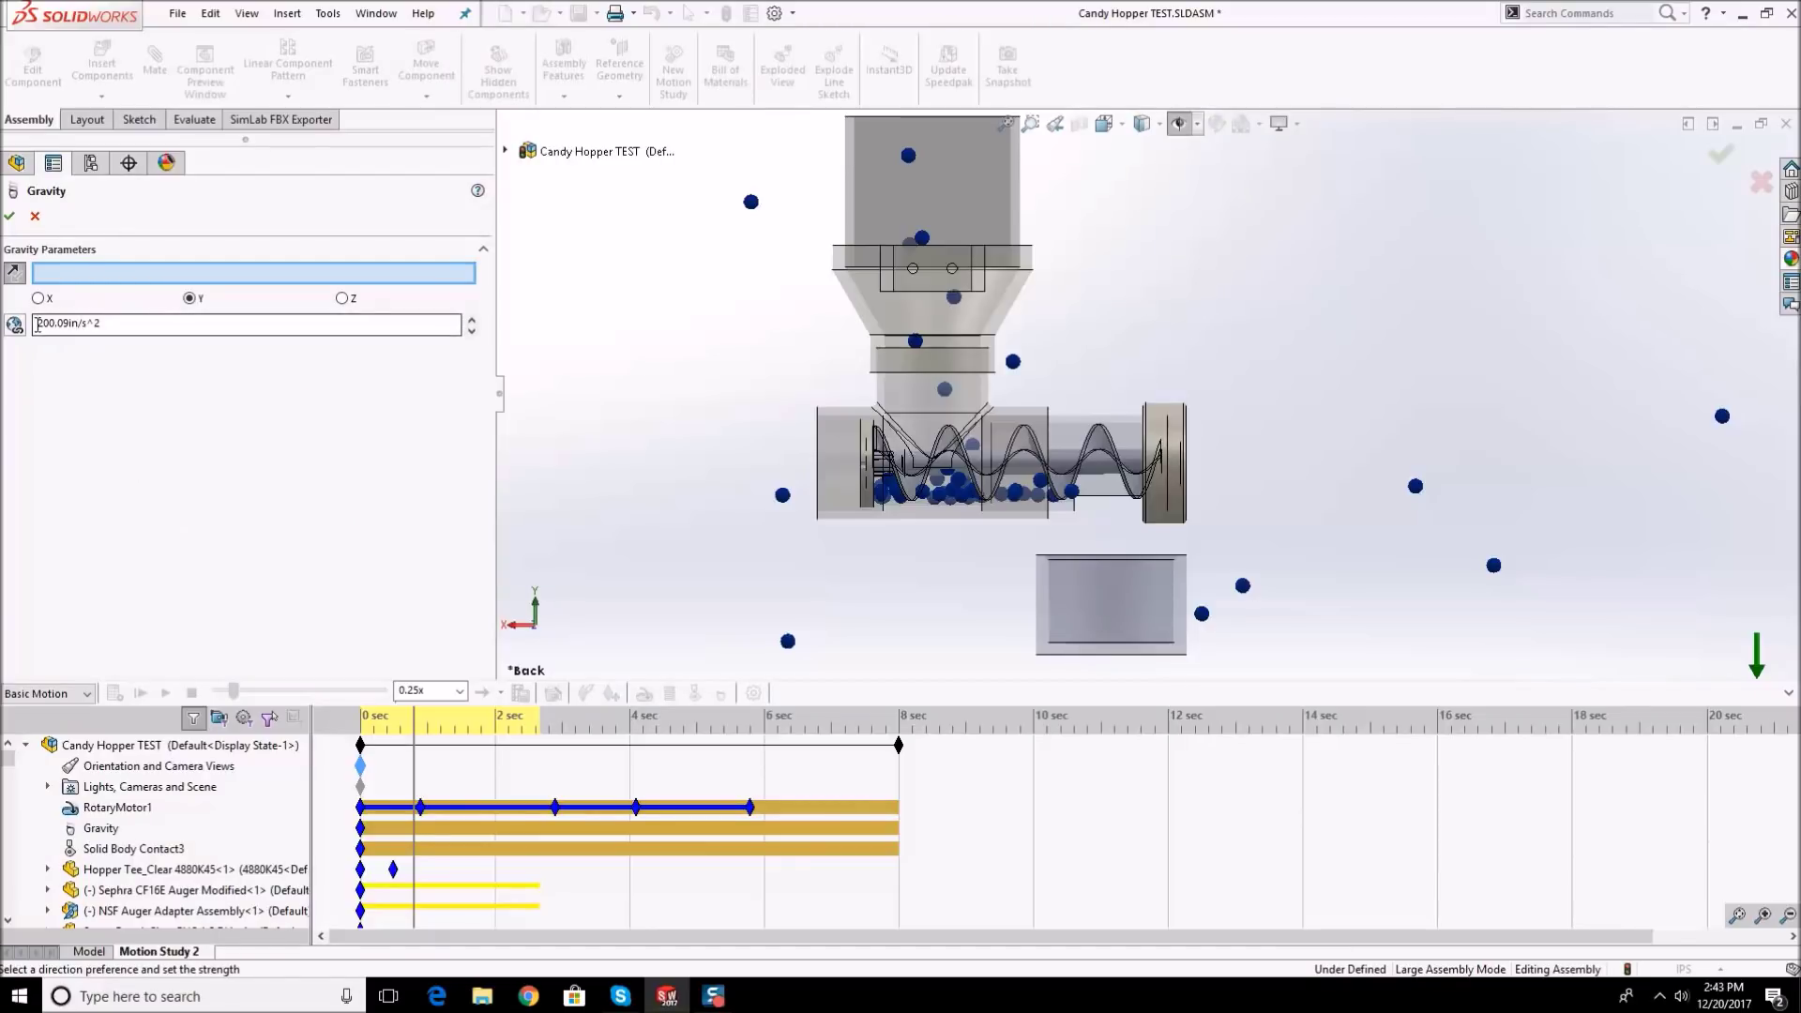
left_click_drag(39, 323, 4, 338)
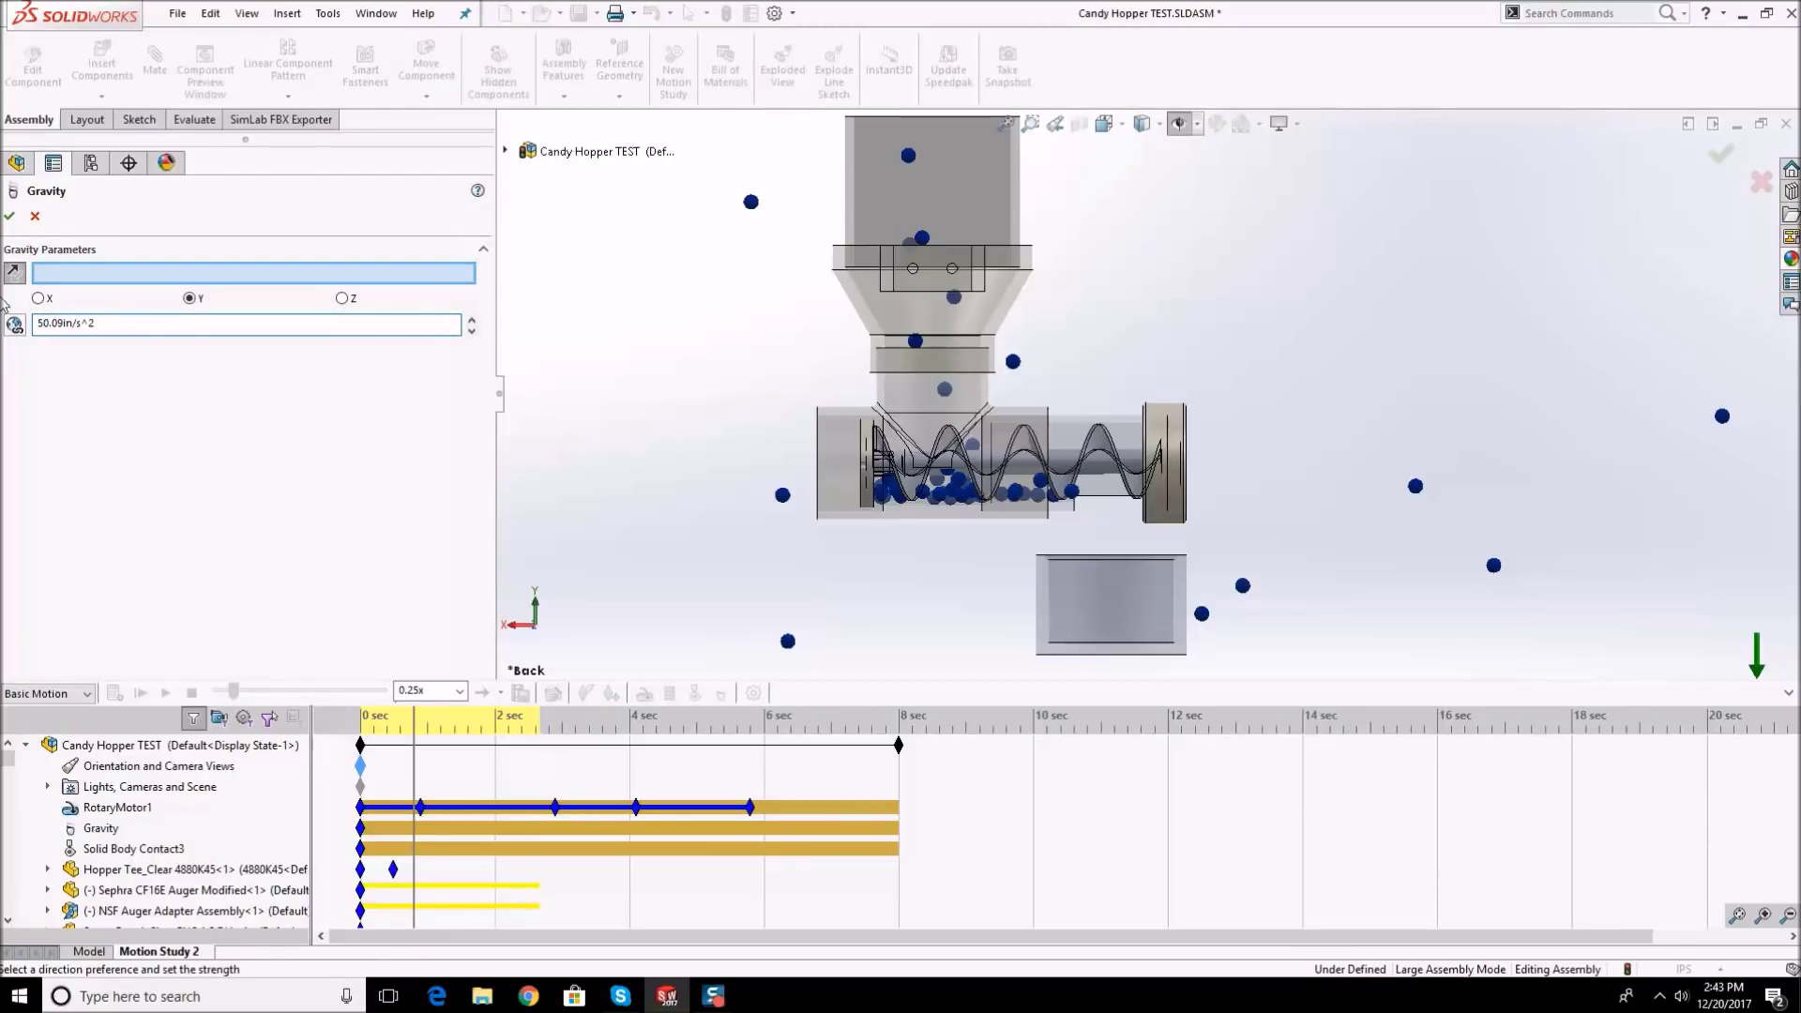
left_click(9, 215)
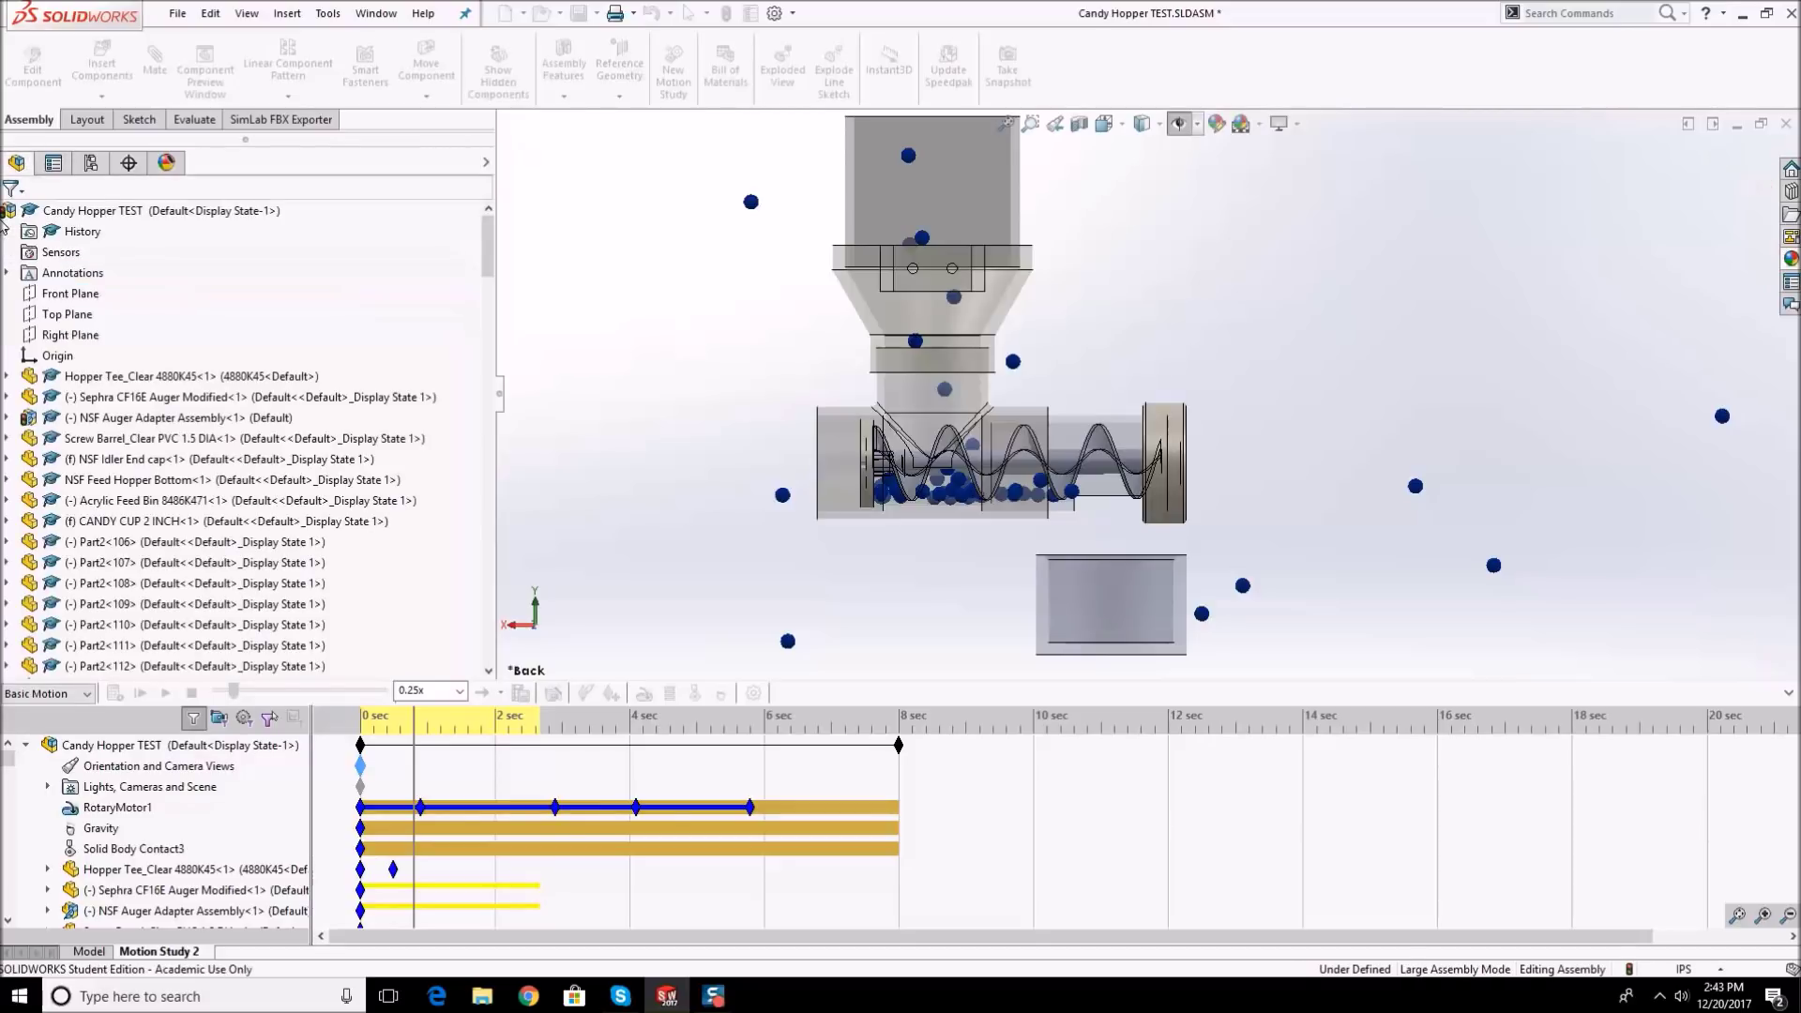
left_click(114, 693)
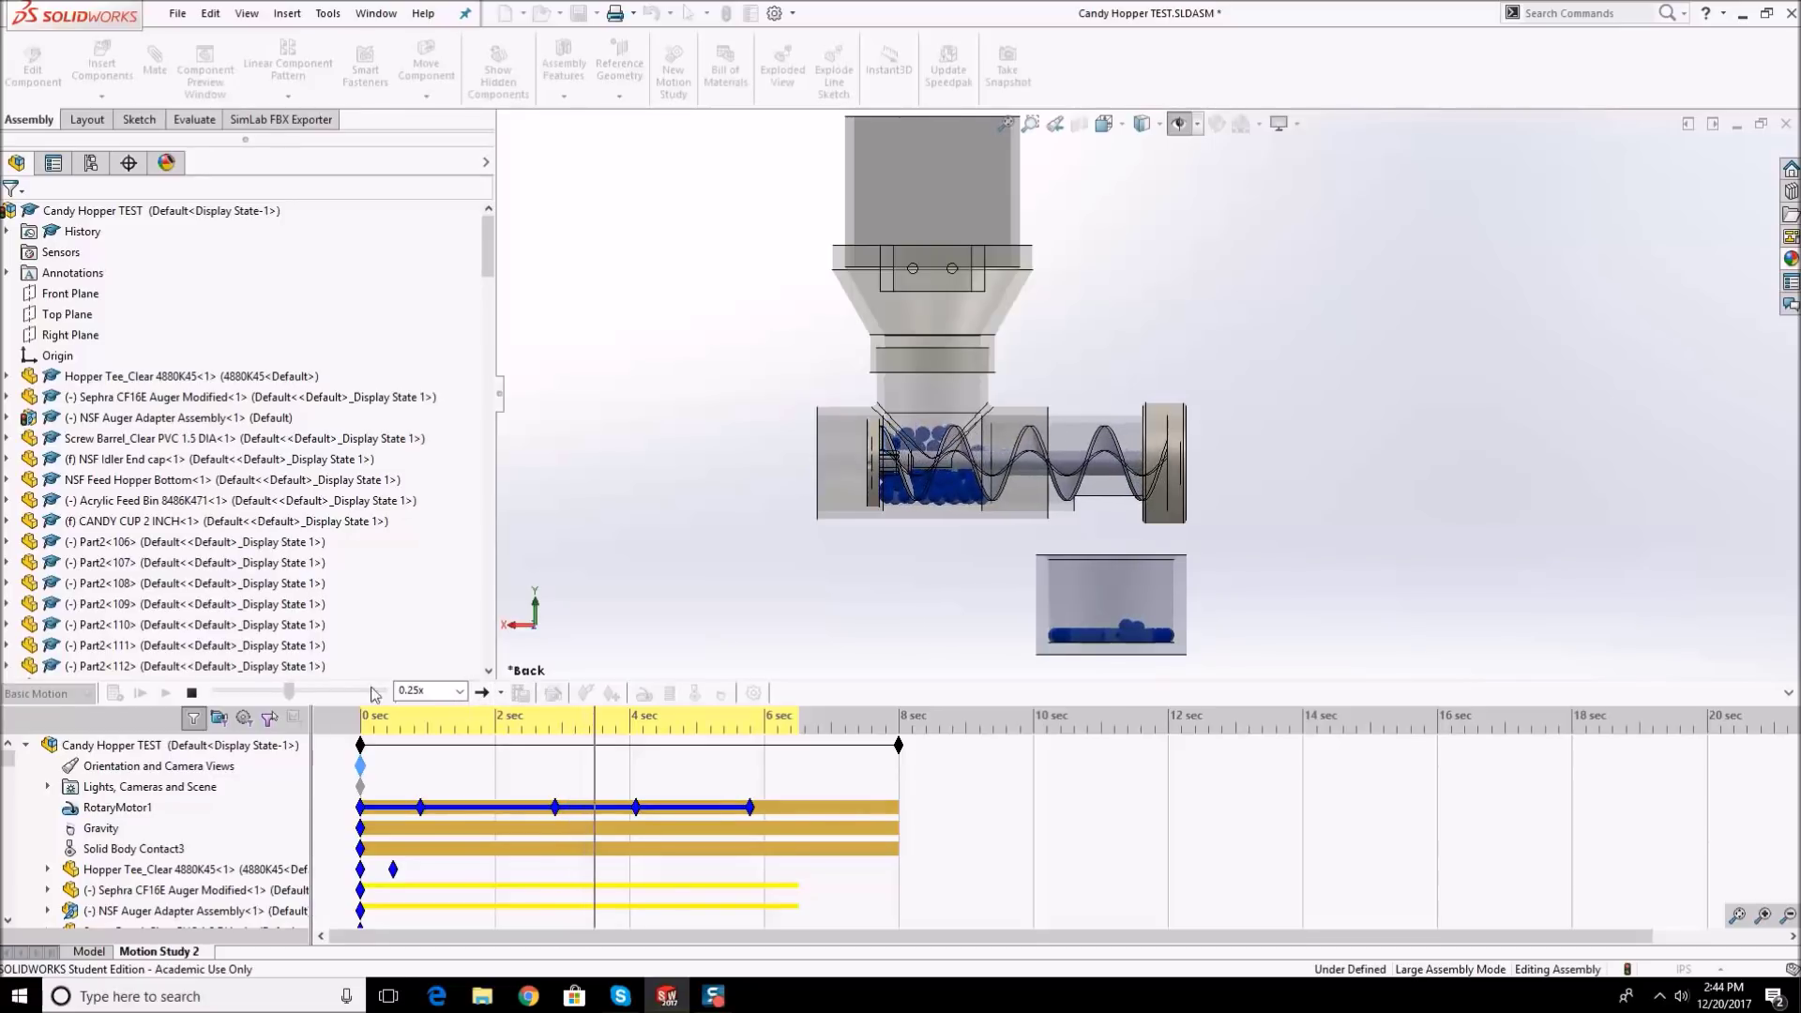
- At the start of the timeline, set RotaryMotor1's constant speed to 120 RPM and recalculate the motion study
left_click(194, 694)
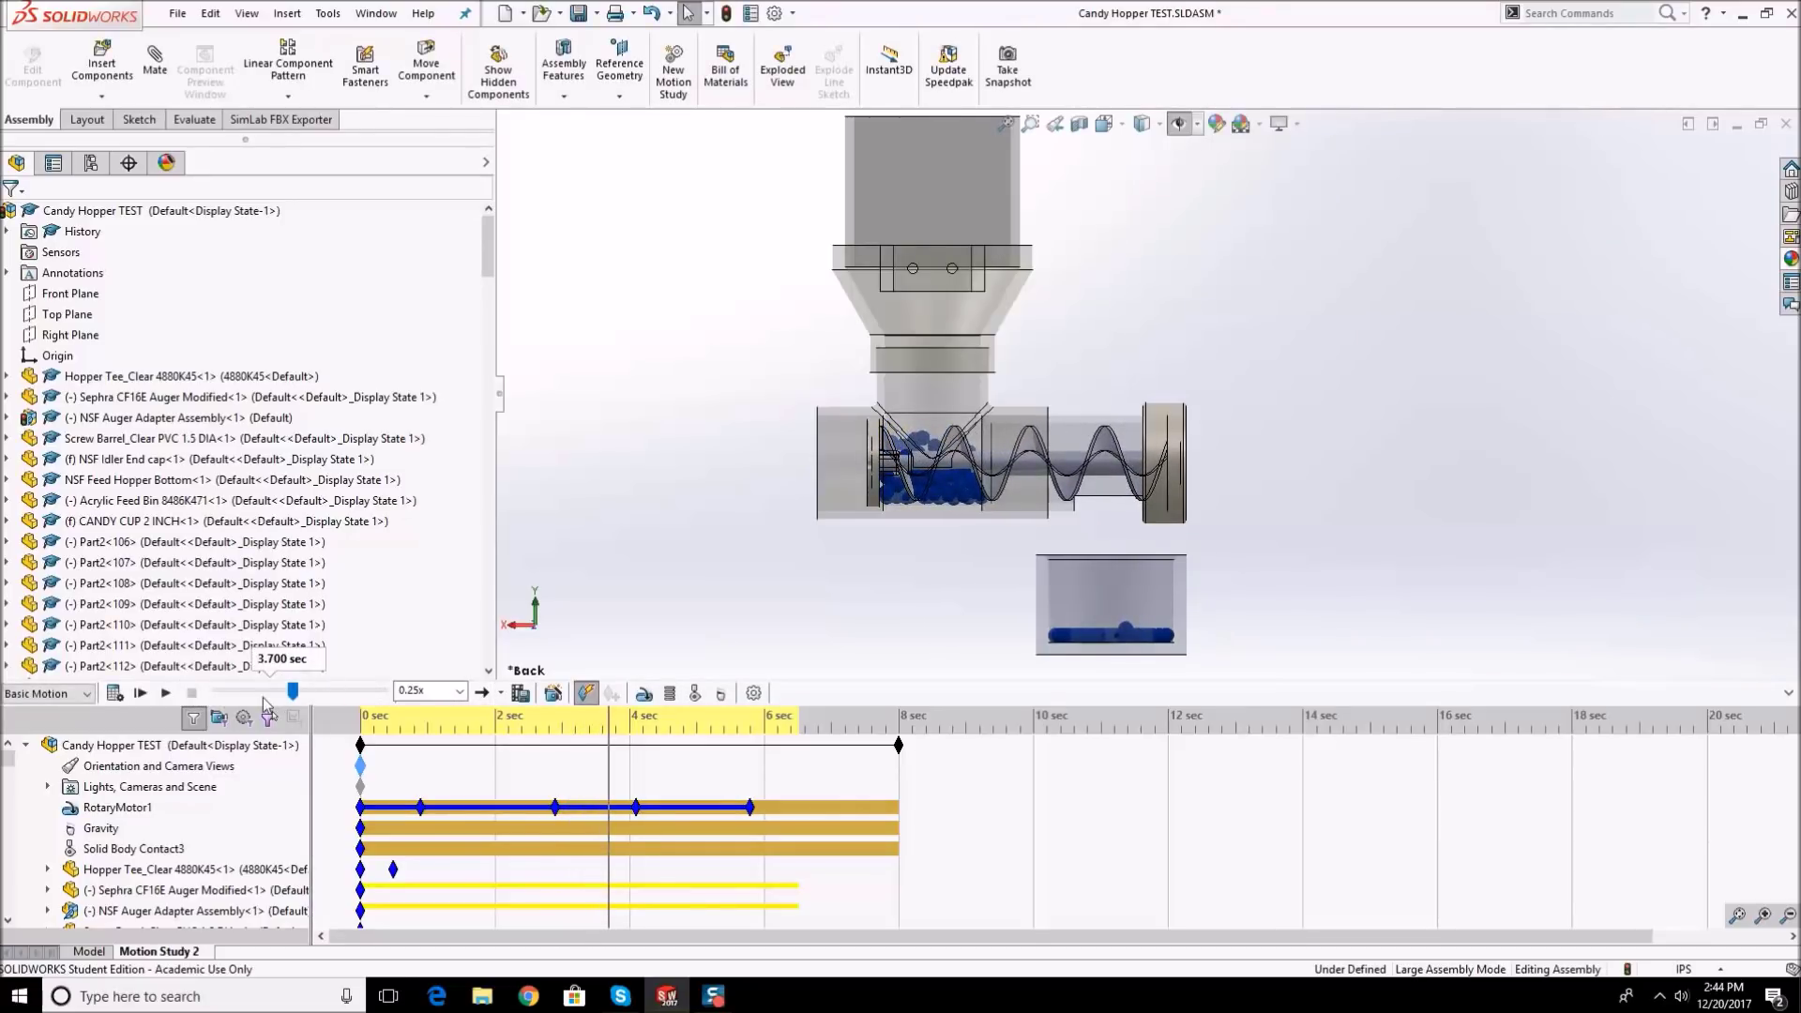
left_click_drag(291, 695, 217, 694)
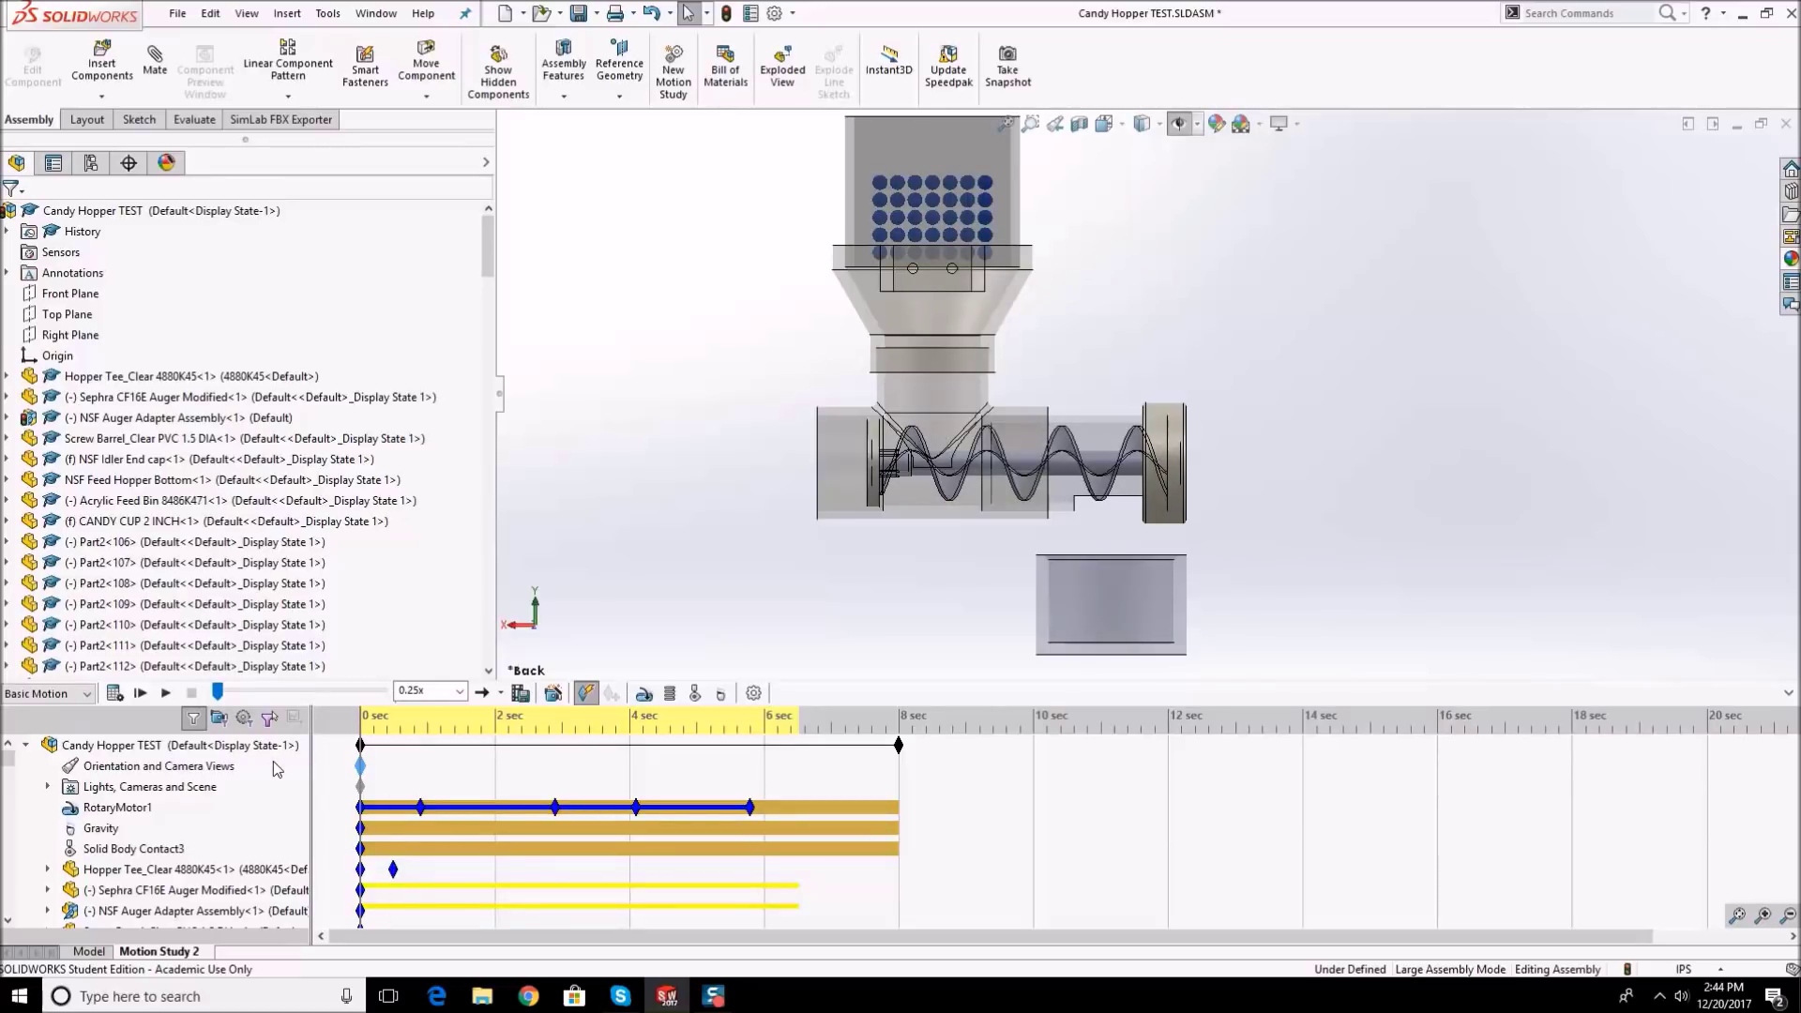
right_click(105, 808)
left_click(155, 634)
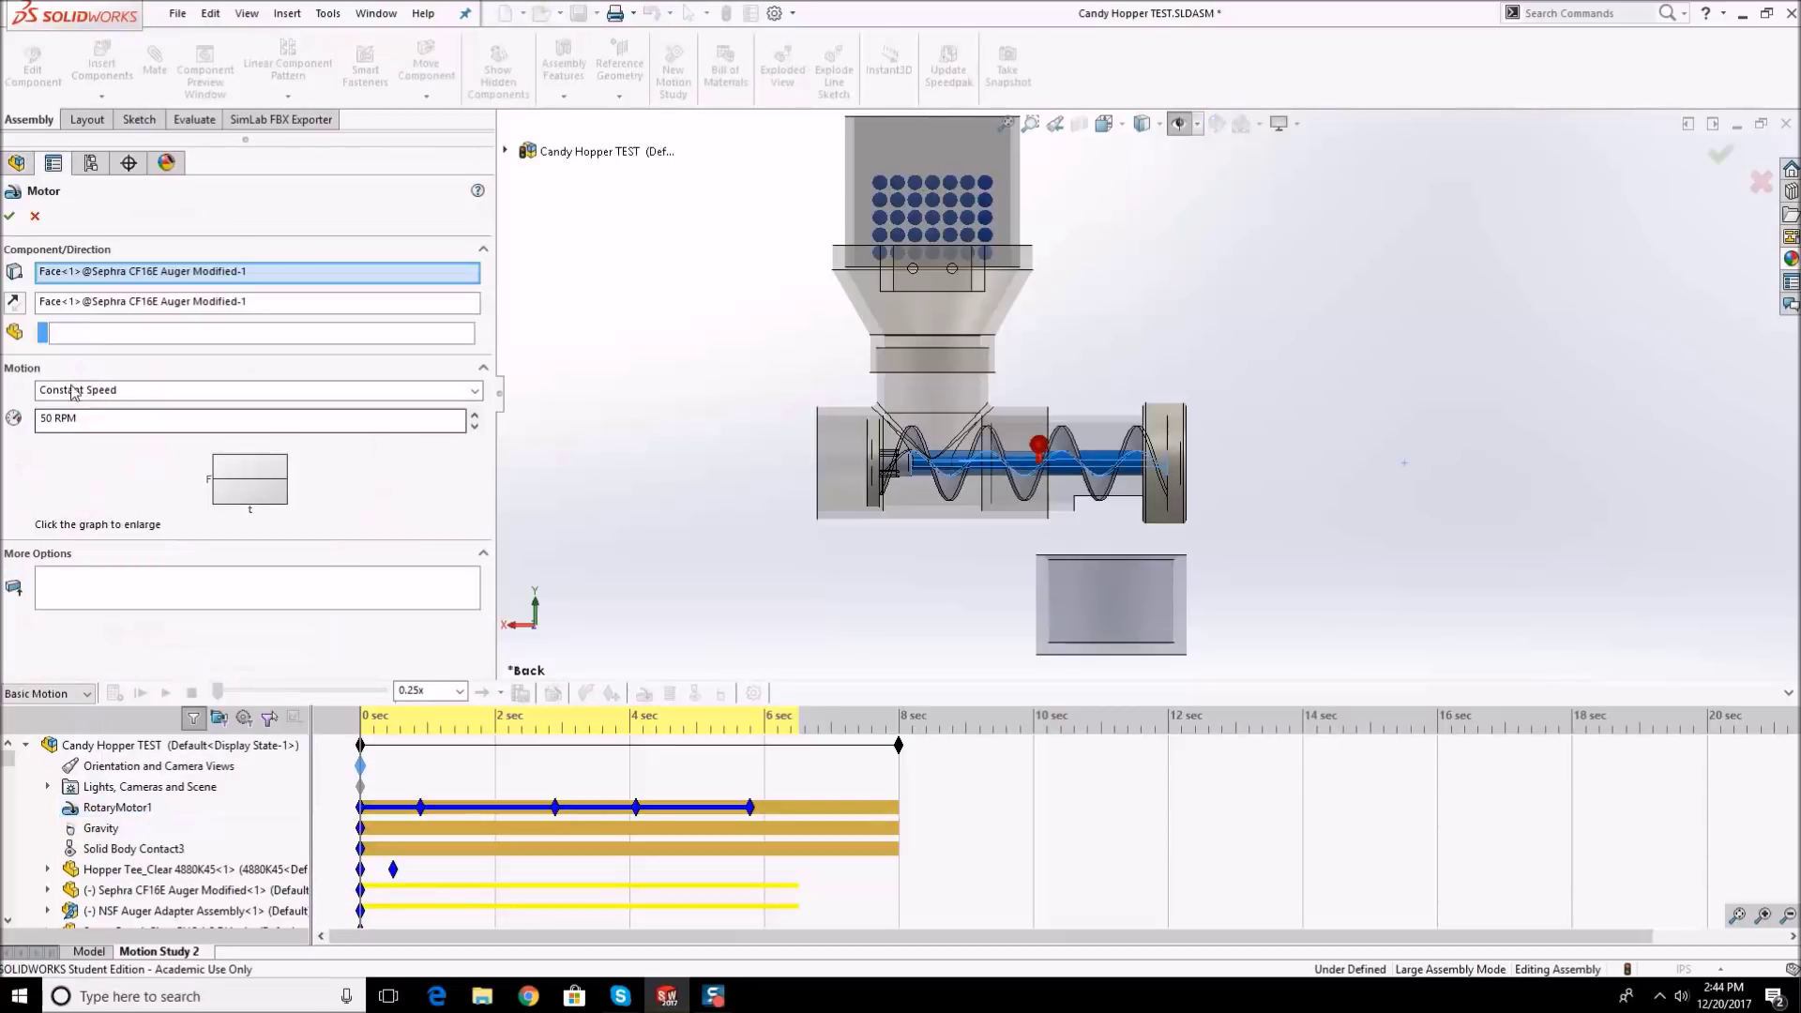
double_click(53, 420)
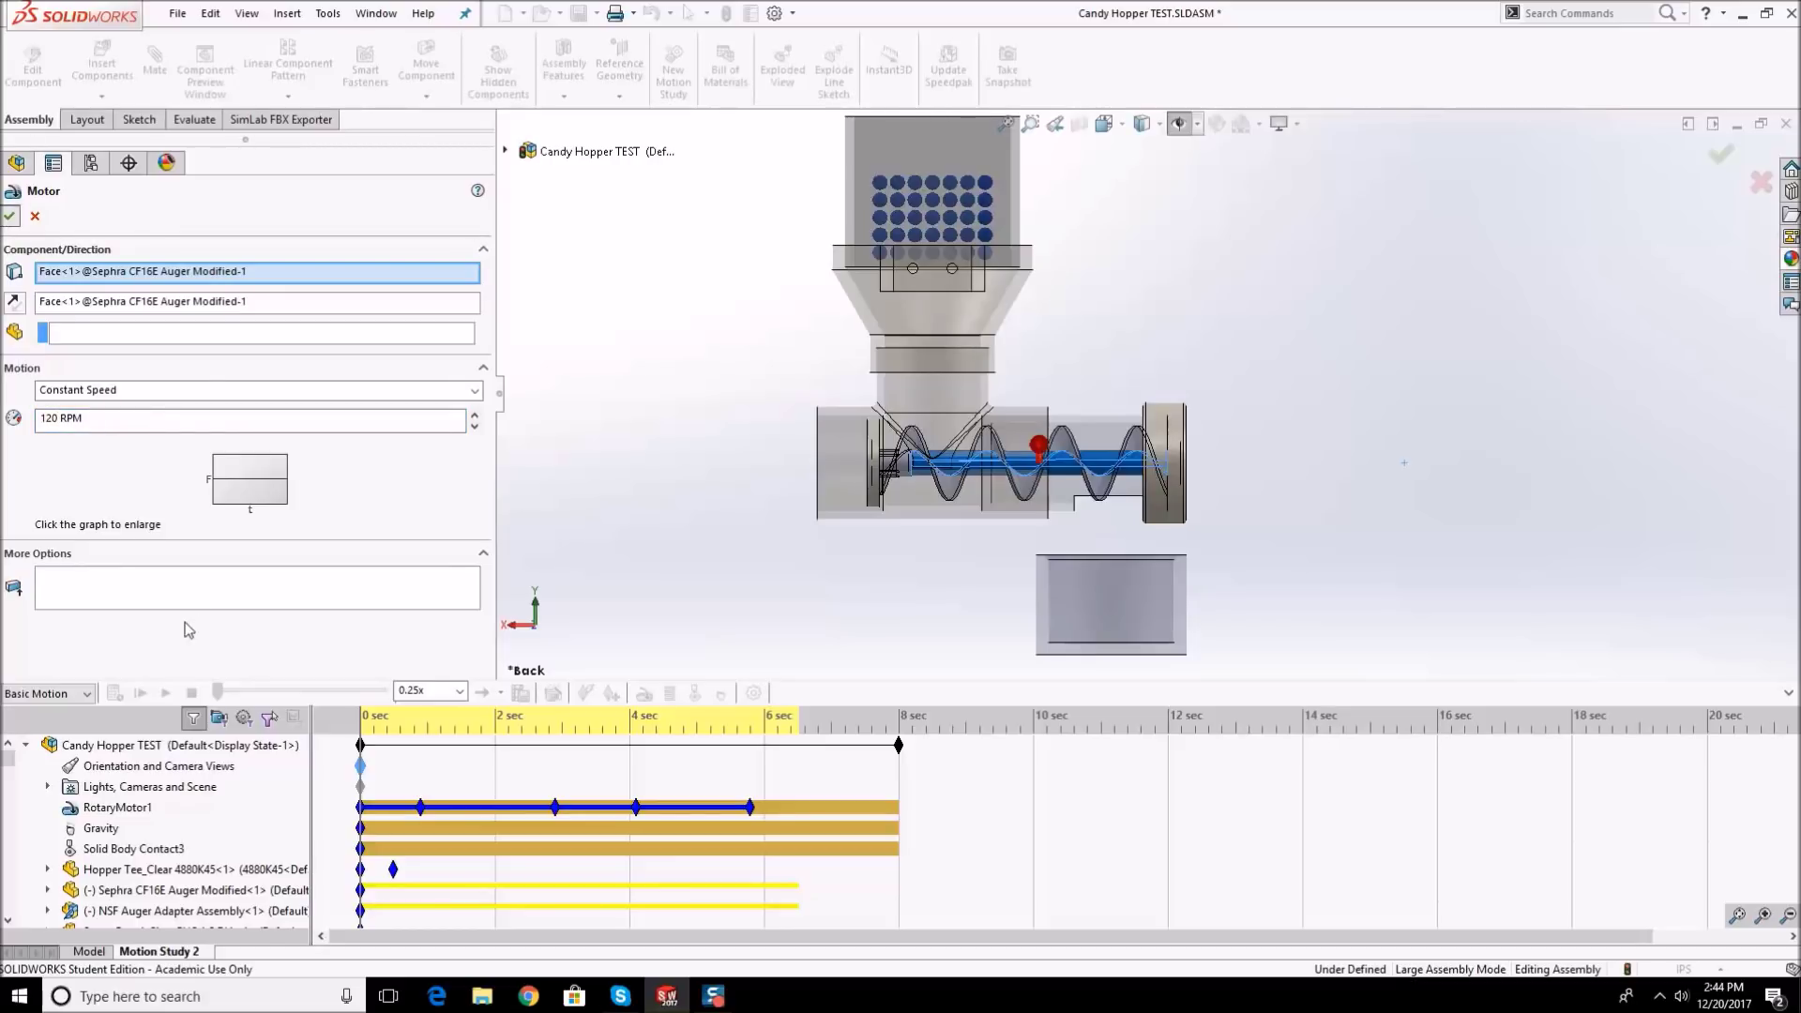
key("Return")
left_click(114, 693)
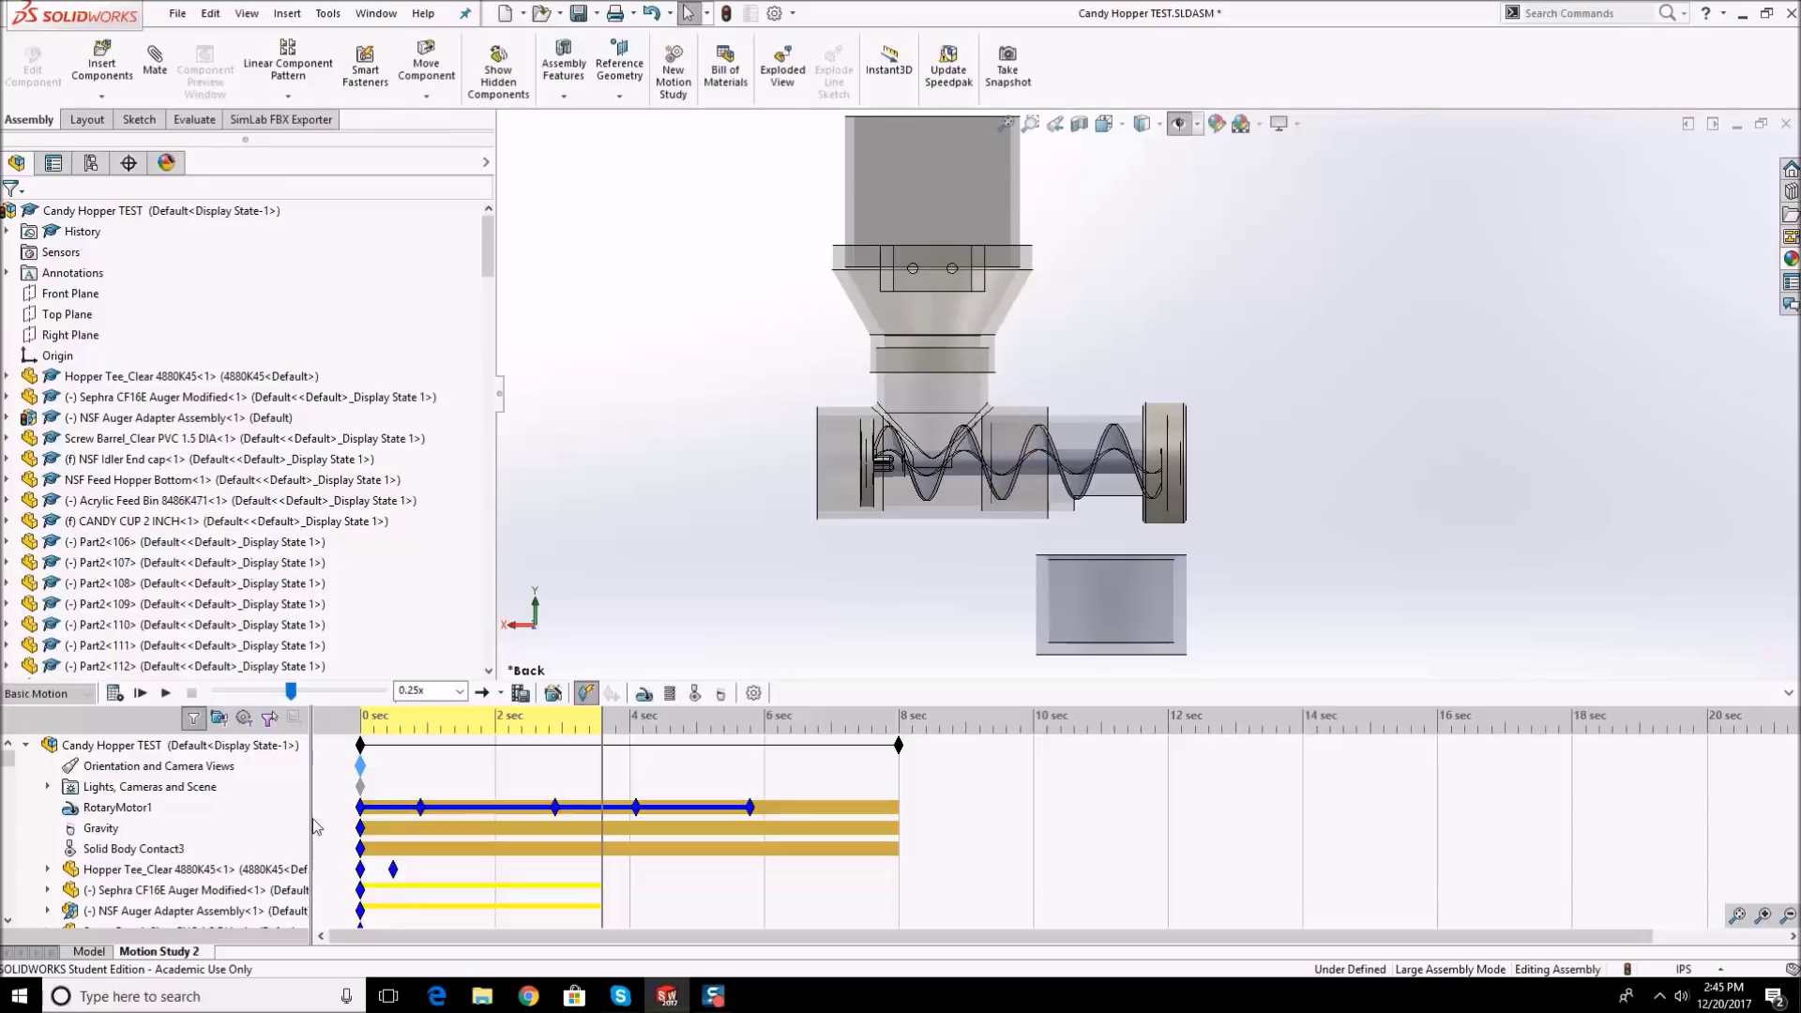
- Delete RotaryMotor1's four key points past 0 sec and the Hopper Tee's key point at 0.5 sec from the timeline
mouse_move(420, 809)
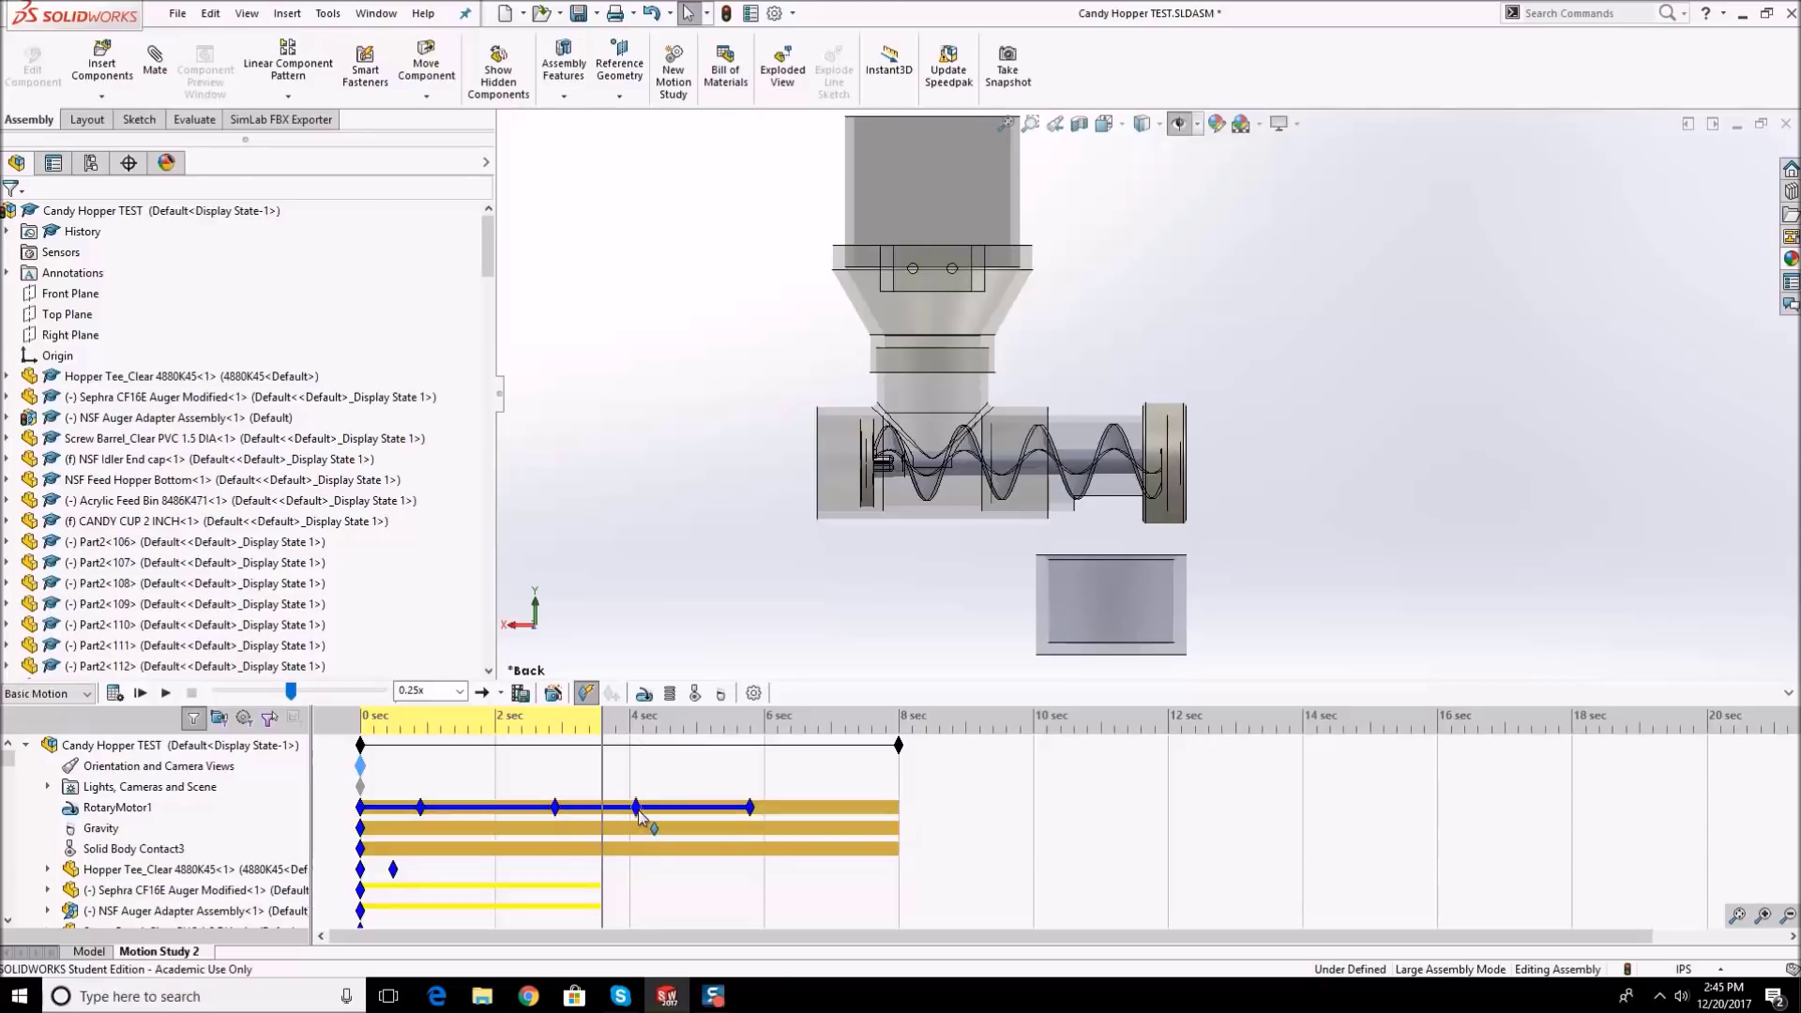
mouse_move(638, 809)
right_click(419, 808)
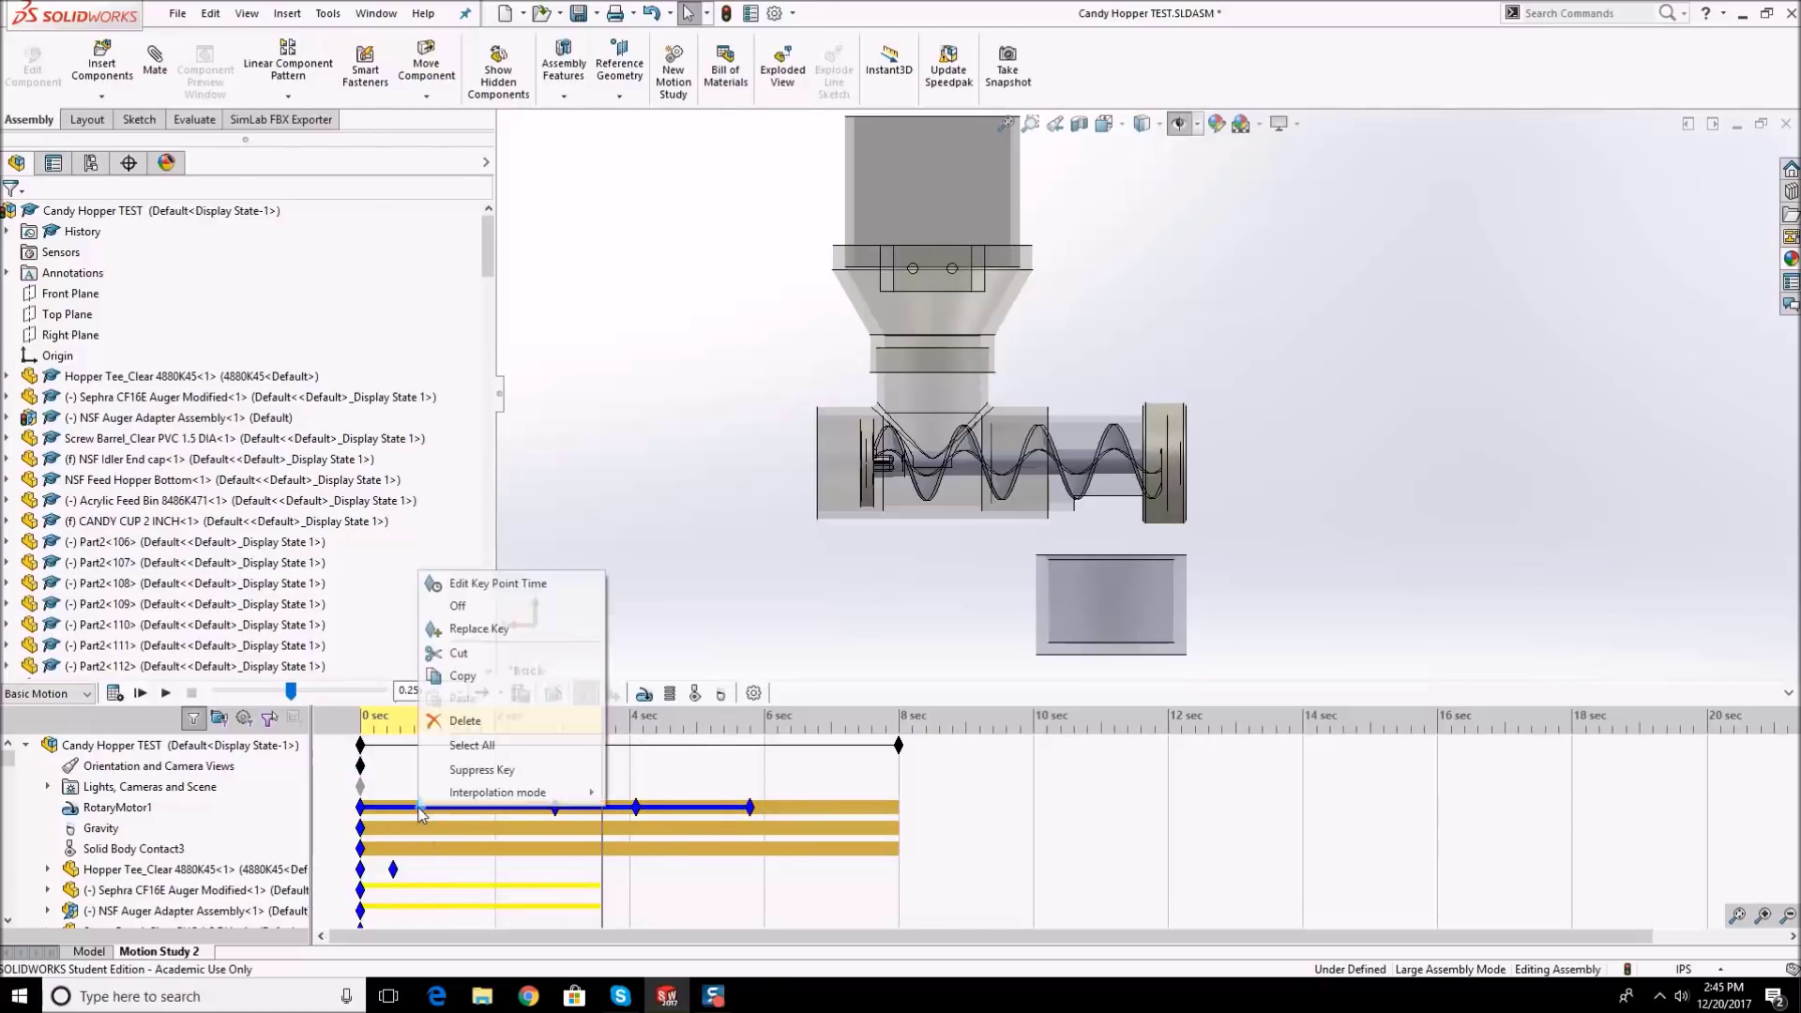
left_click(481, 725)
right_click(553, 812)
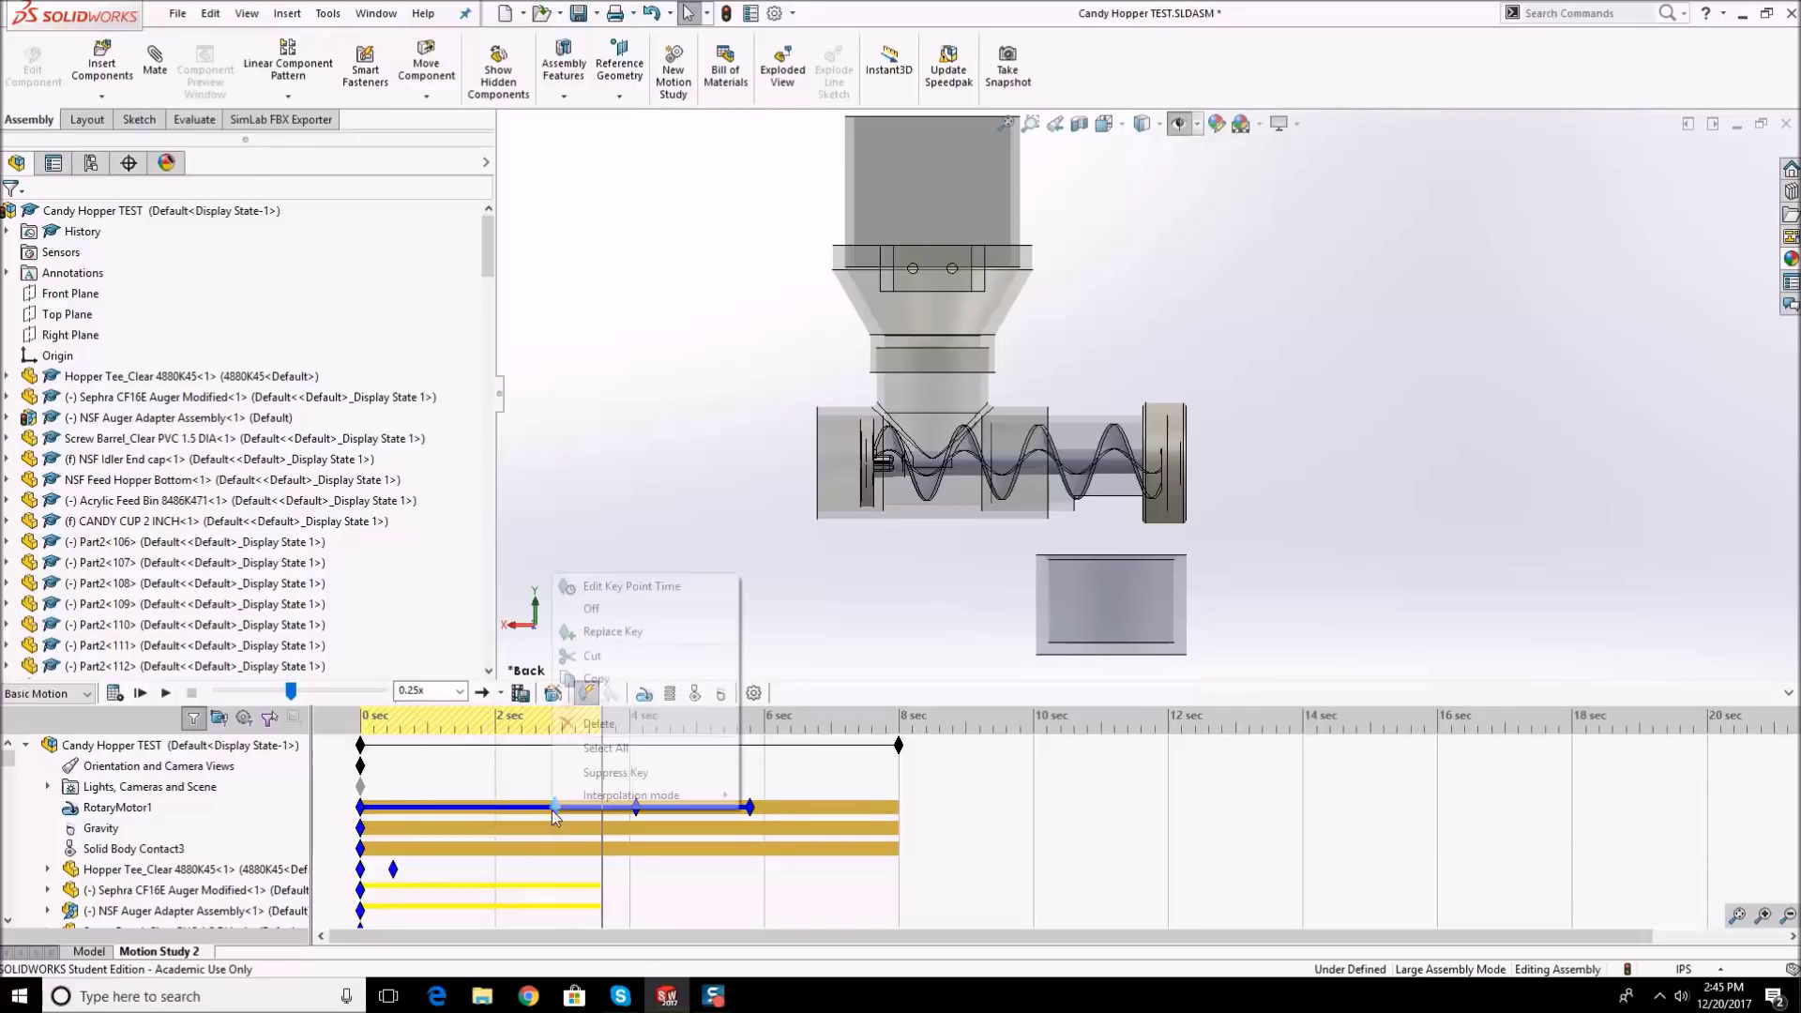
left_click(605, 724)
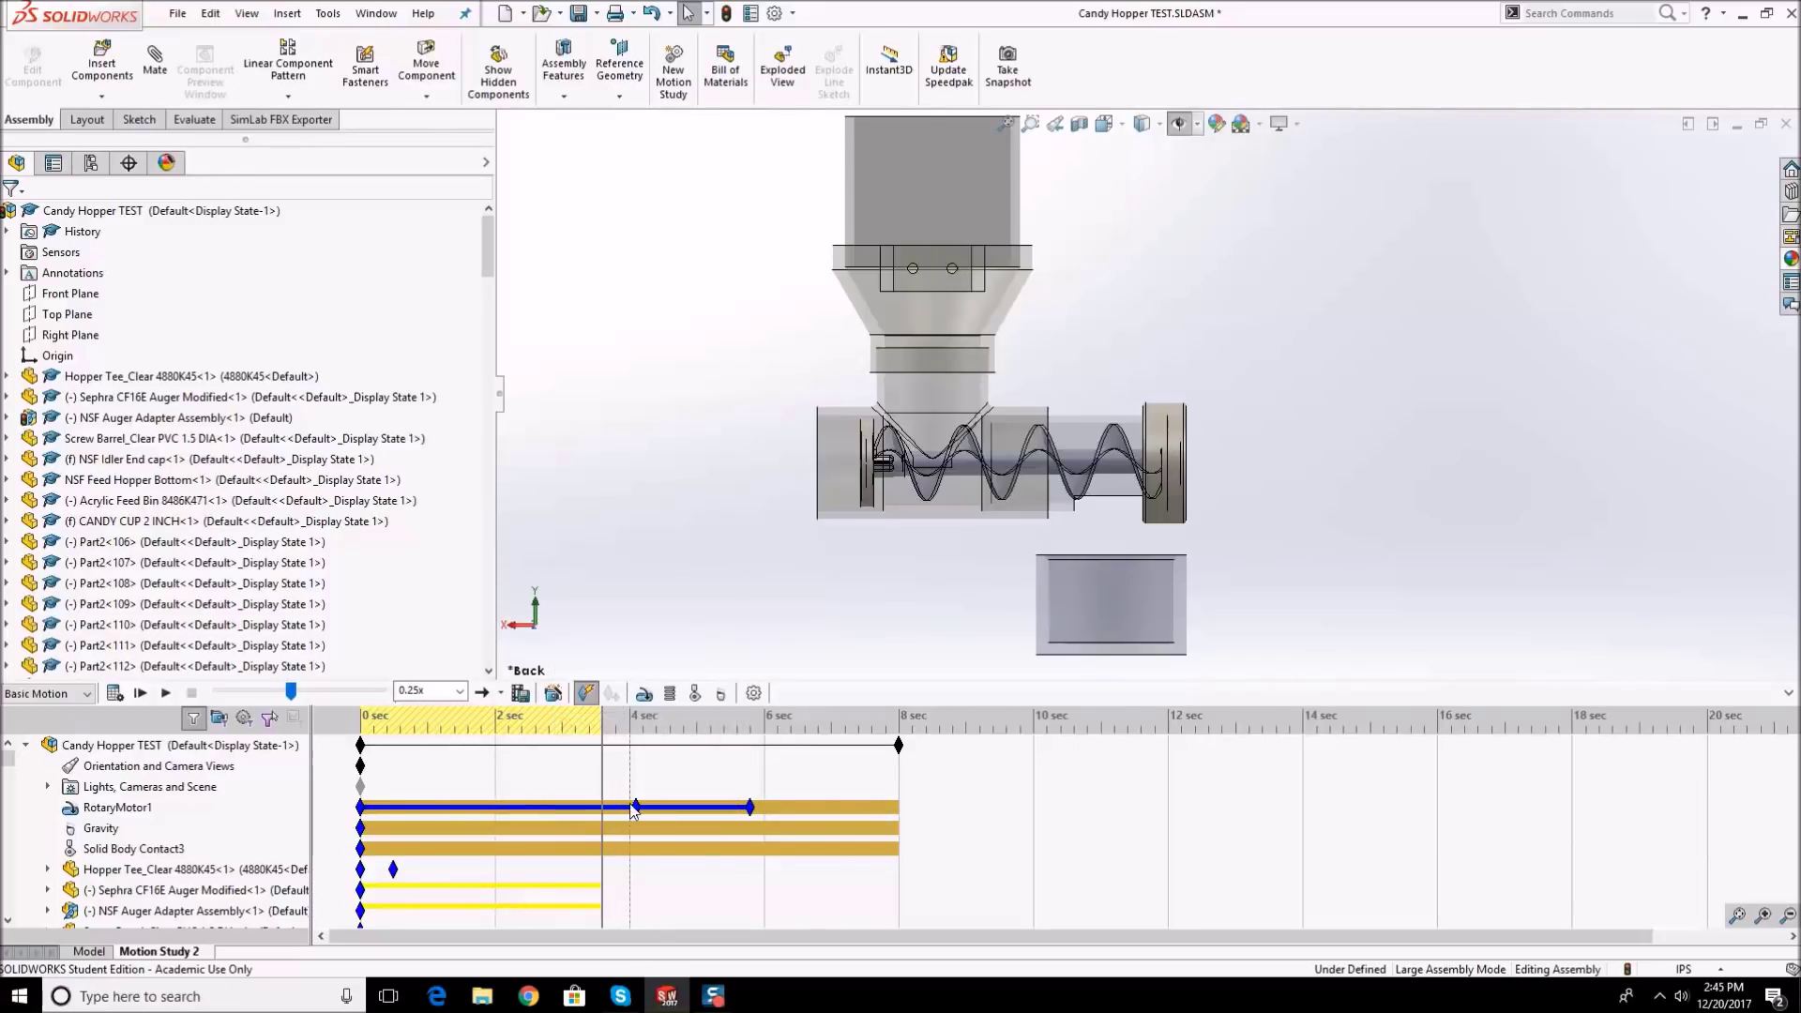
right_click(634, 807)
left_click(666, 814)
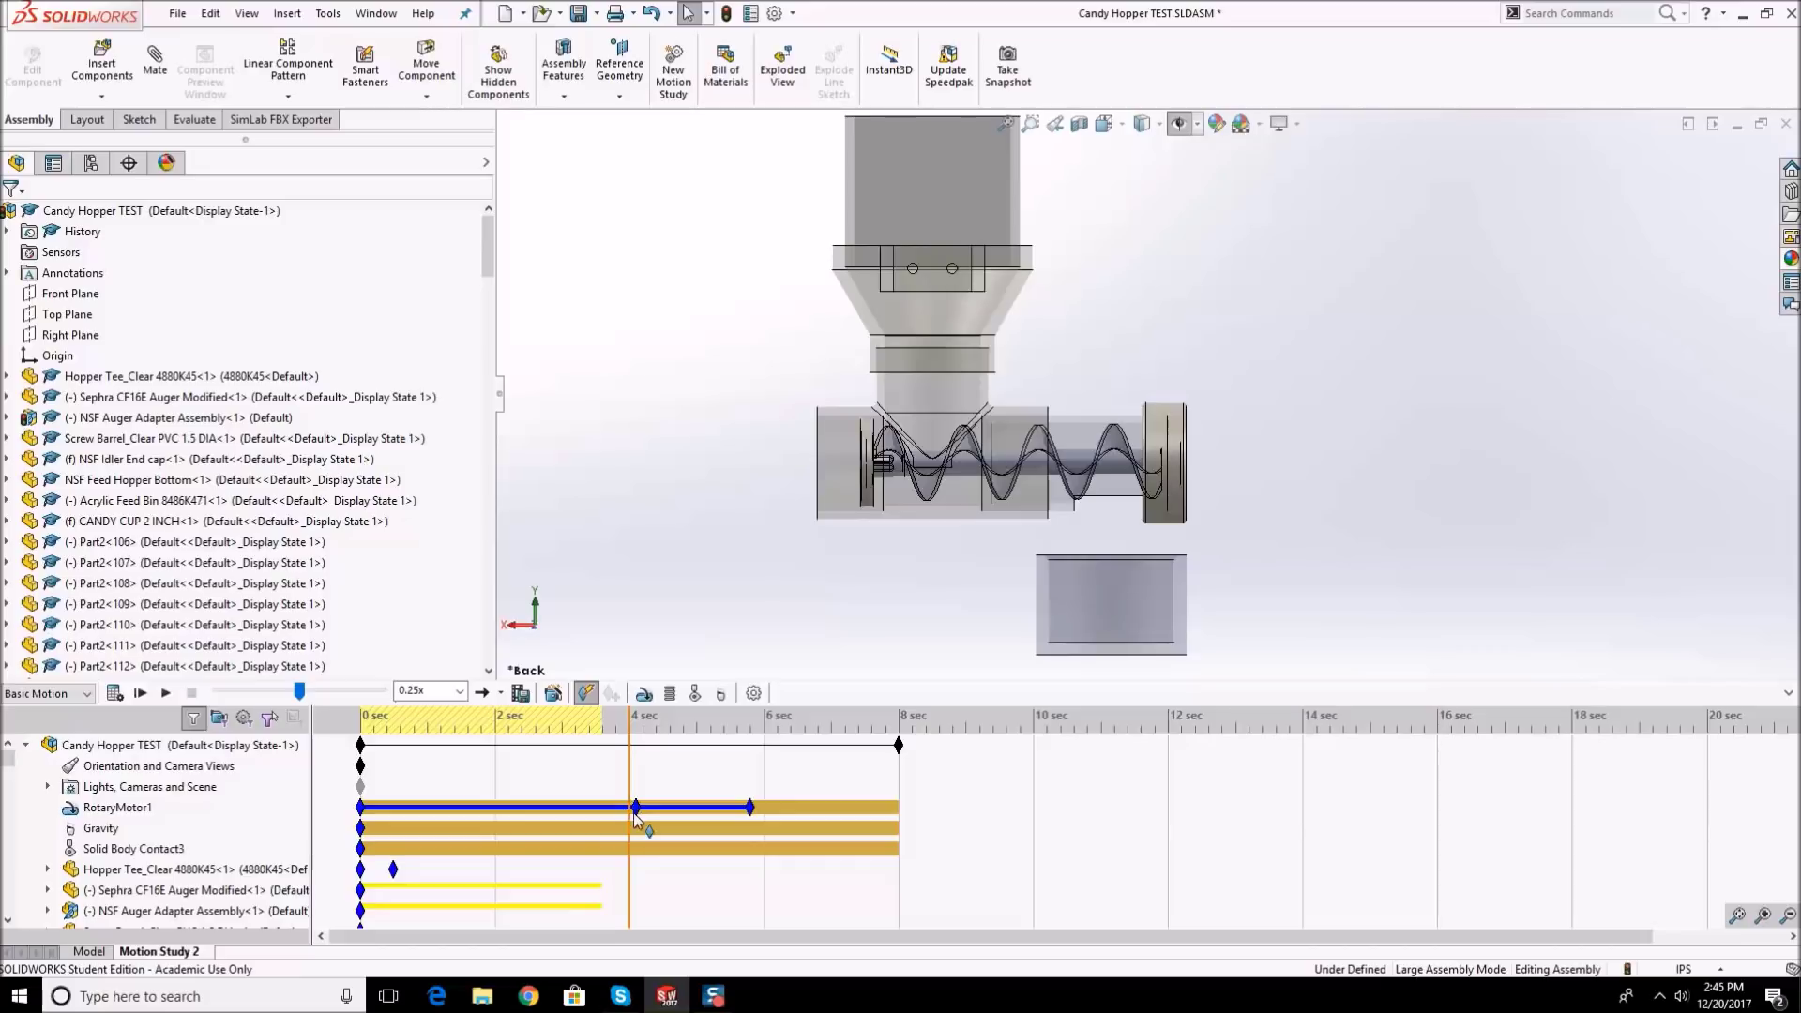
right_click(638, 809)
left_click(673, 723)
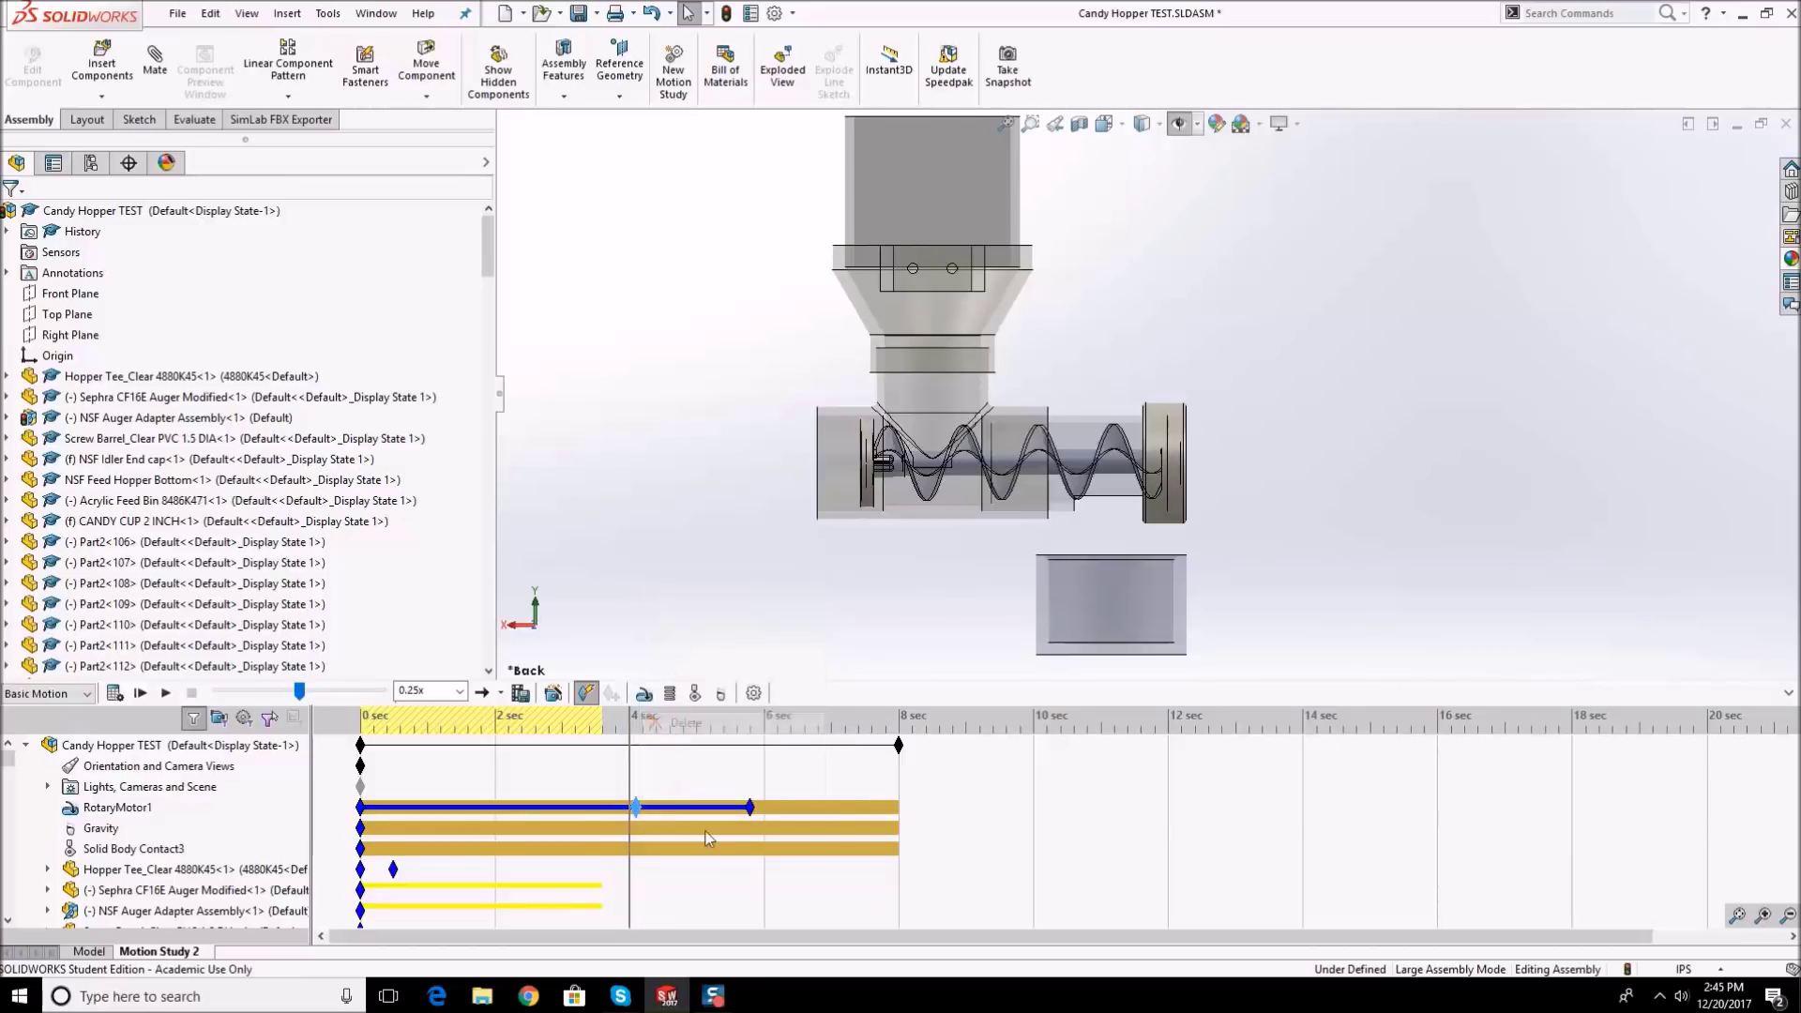
right_click(751, 807)
left_click(779, 721)
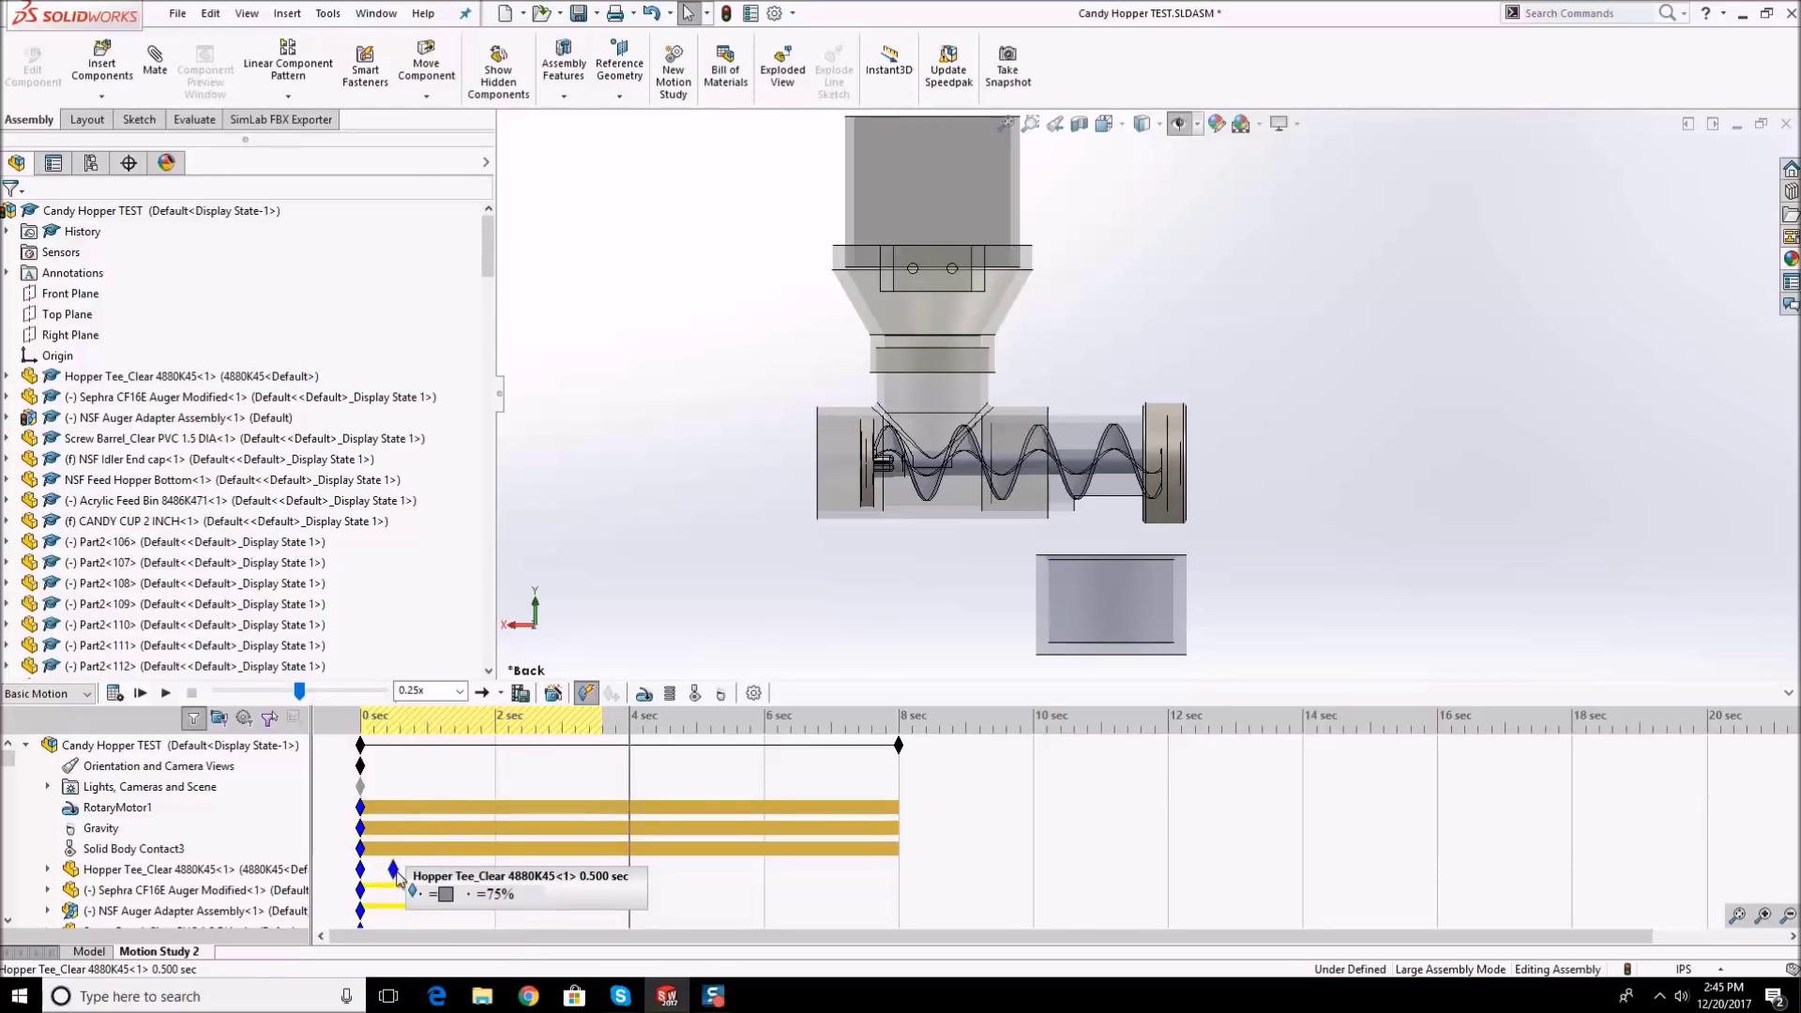
right_click(395, 872)
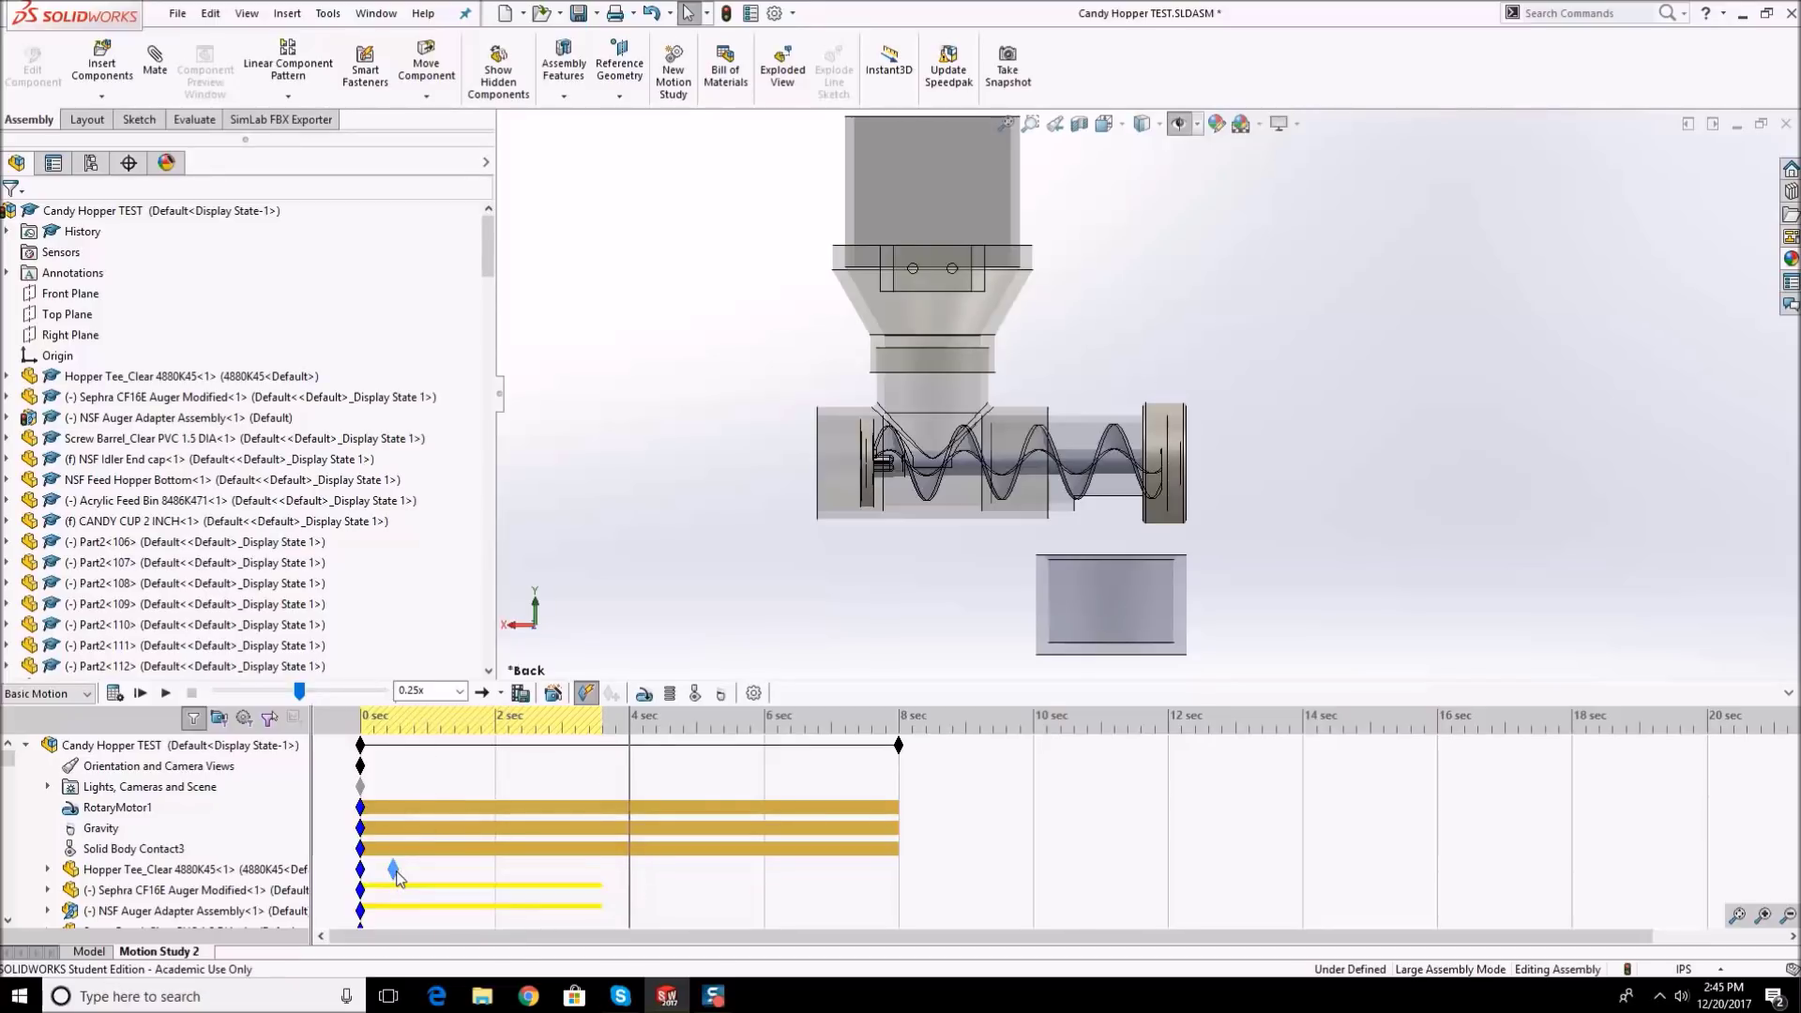
left_click(485, 808)
right_click(362, 807)
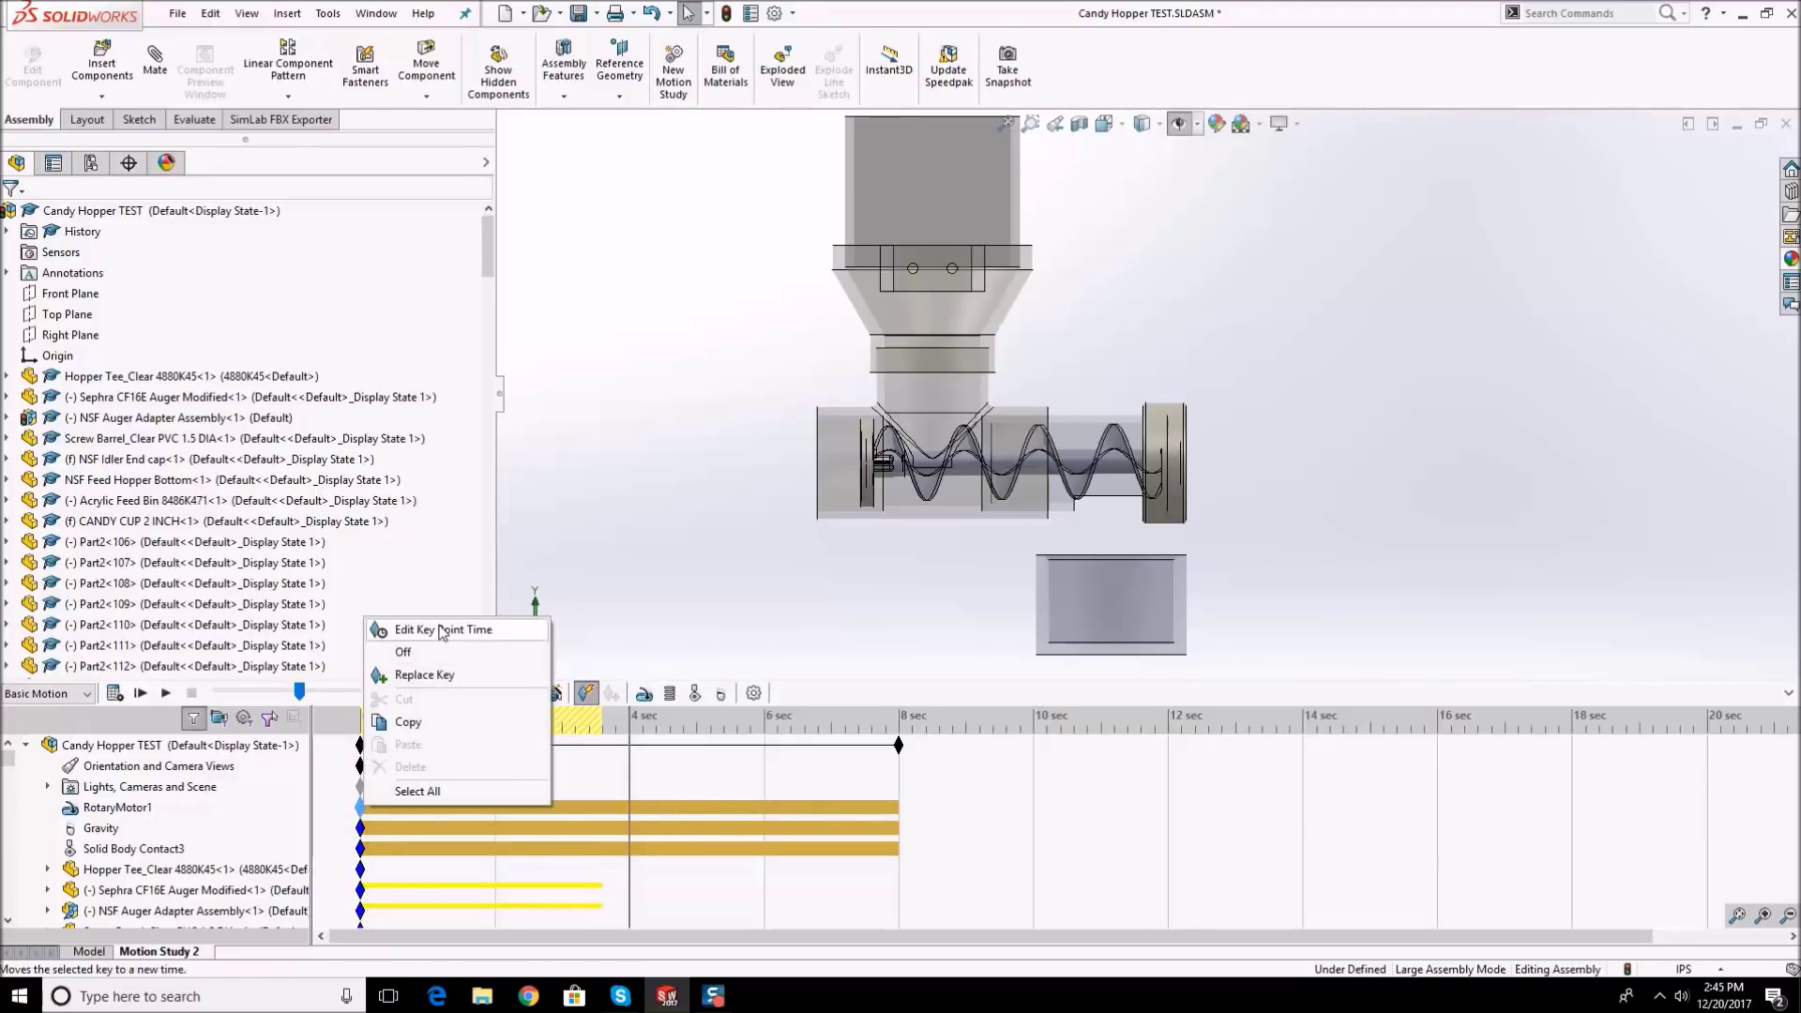
double_click(101, 829)
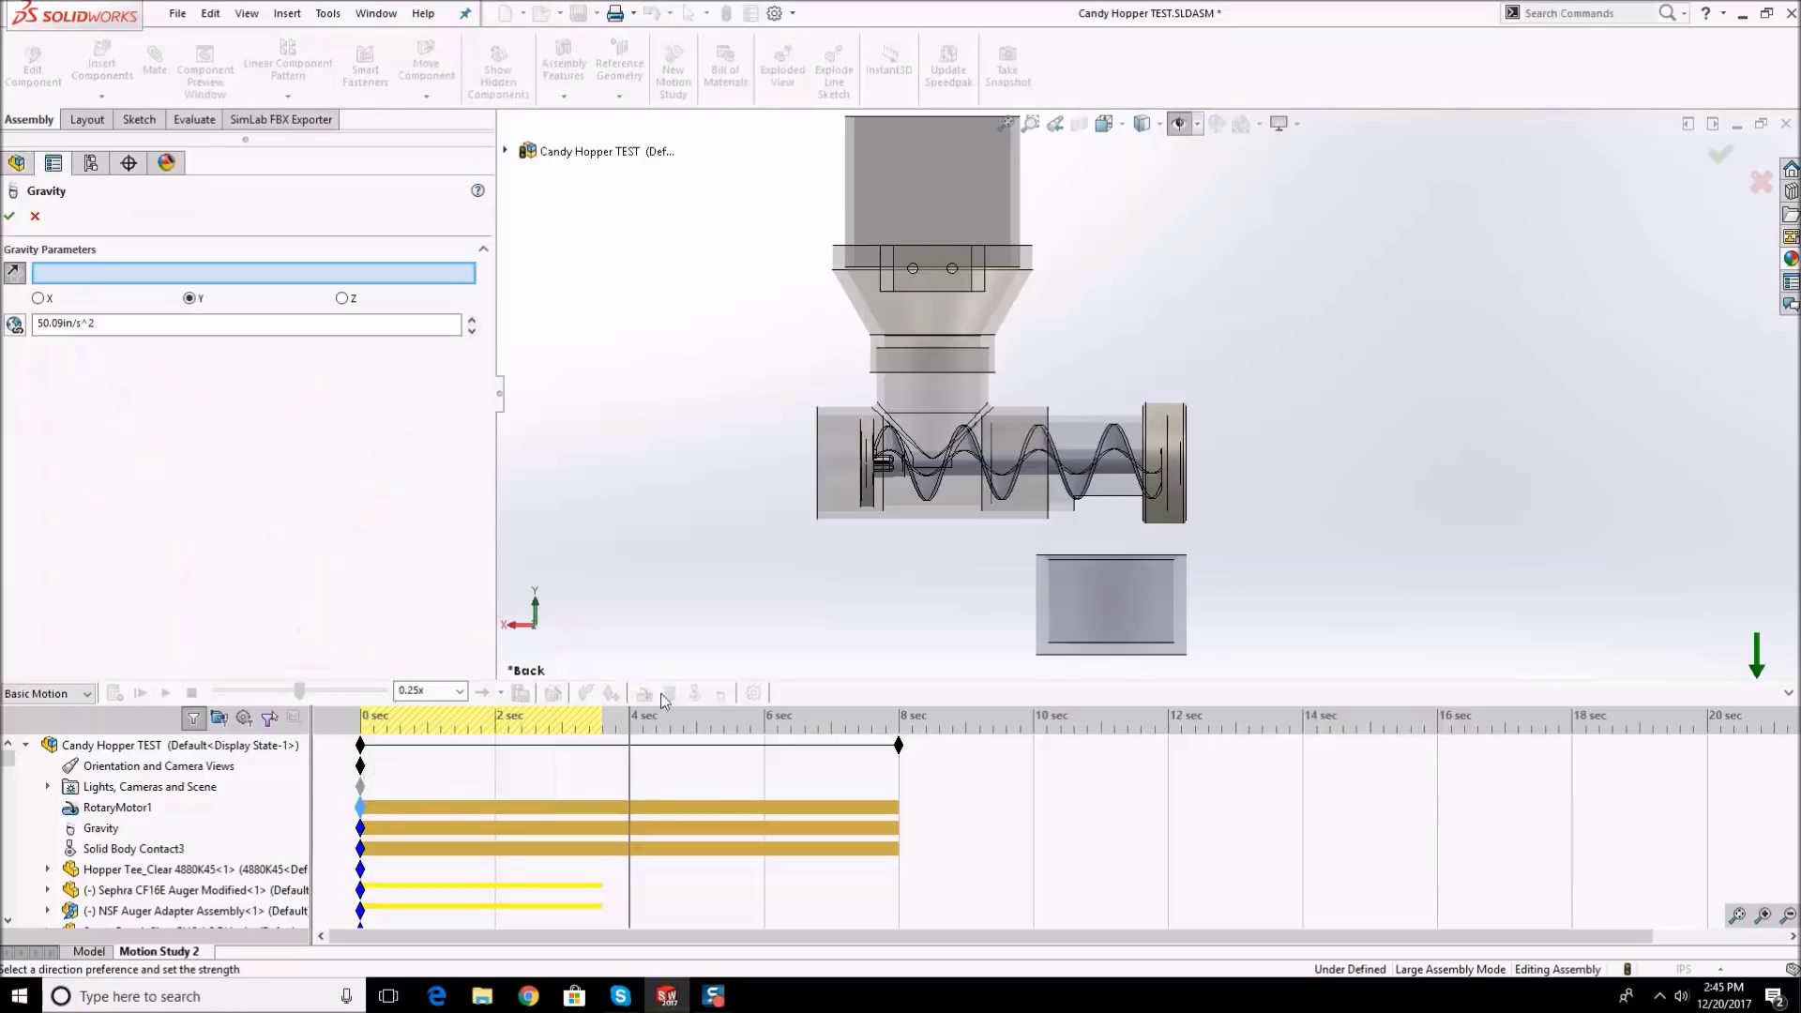
left_click(35, 218)
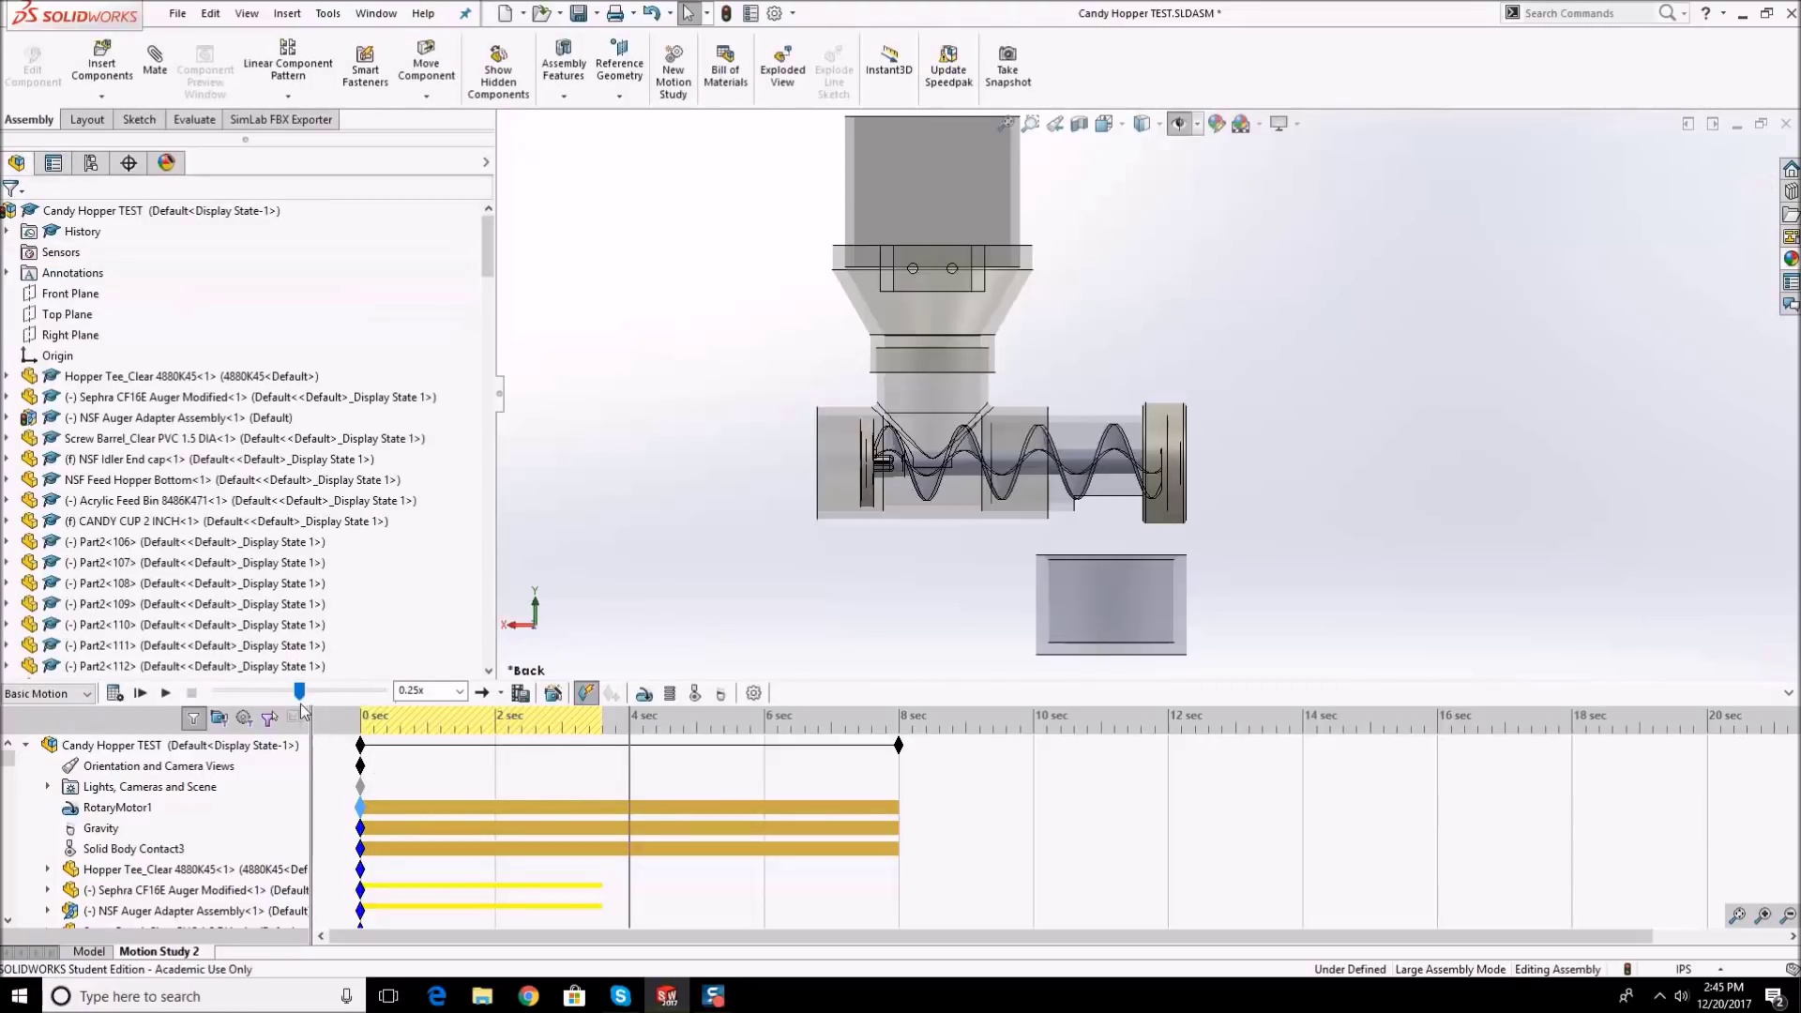
- From the start of the timeline, reverse RotaryMotor1's rotation direction on the auger and recalculate the motion study, stopping it partway
left_click(165, 694)
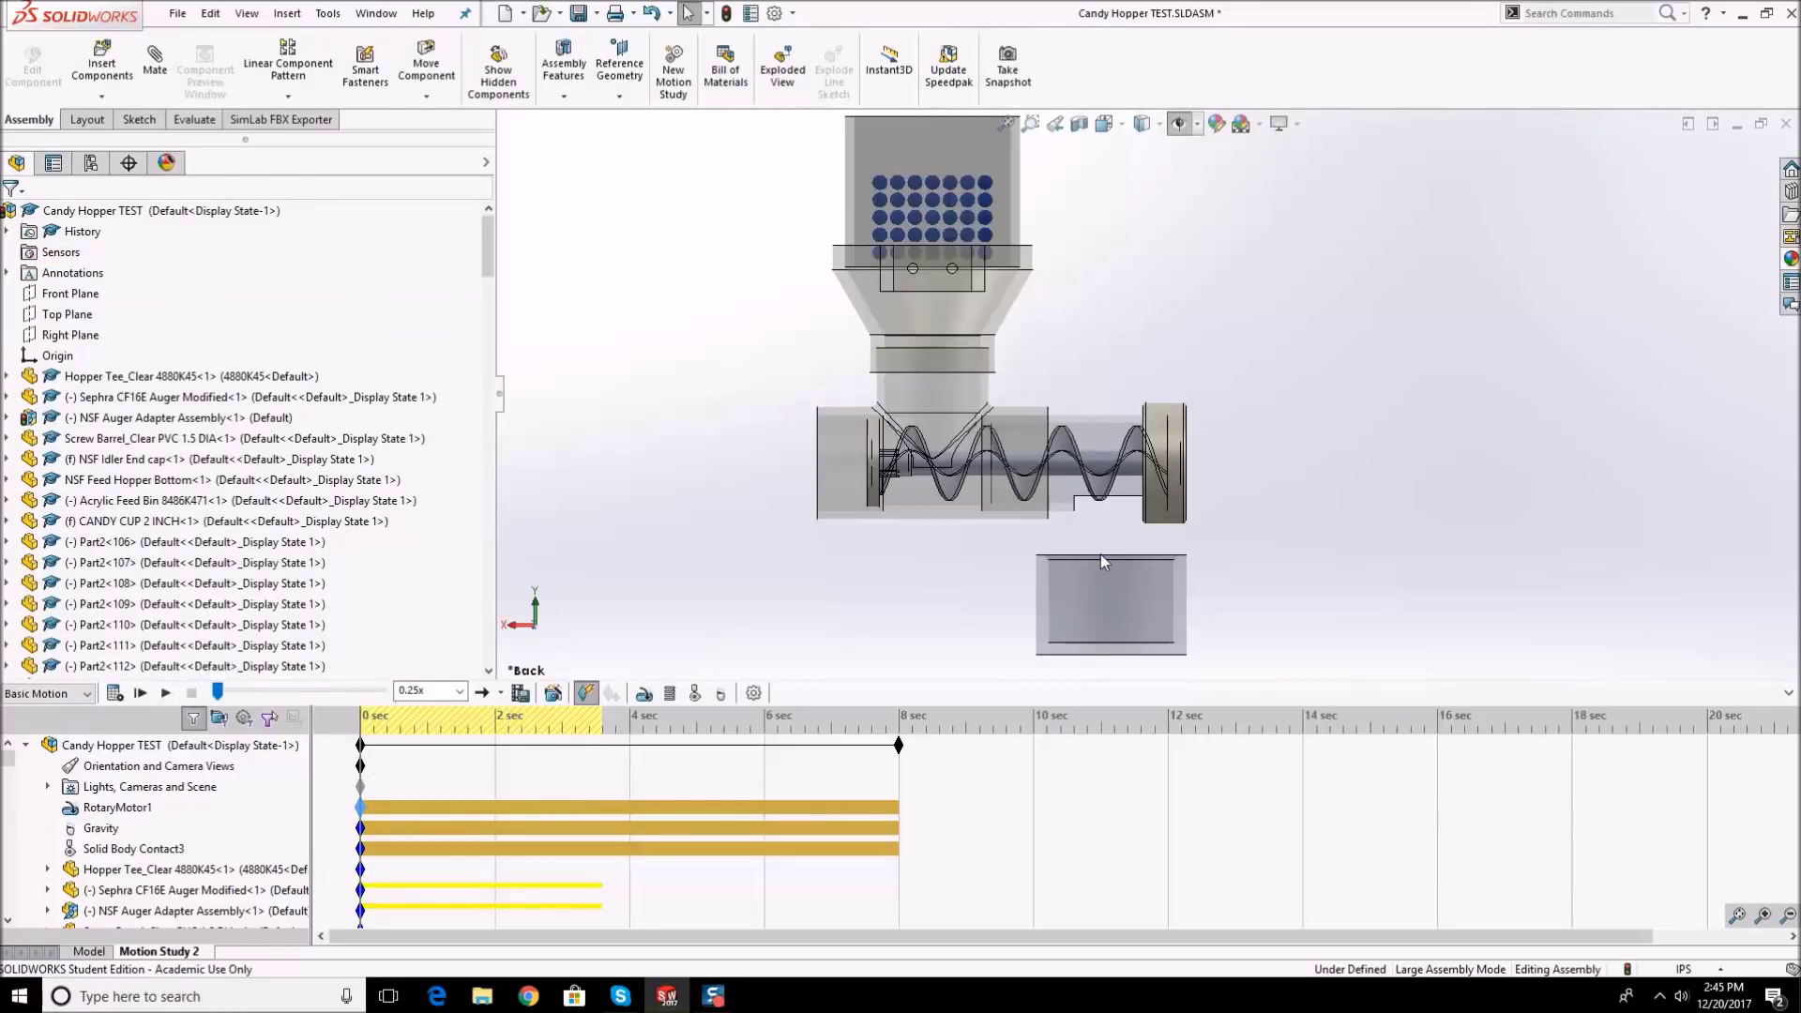
left_click(117, 809)
middle_click_drag(931, 576, 987, 552)
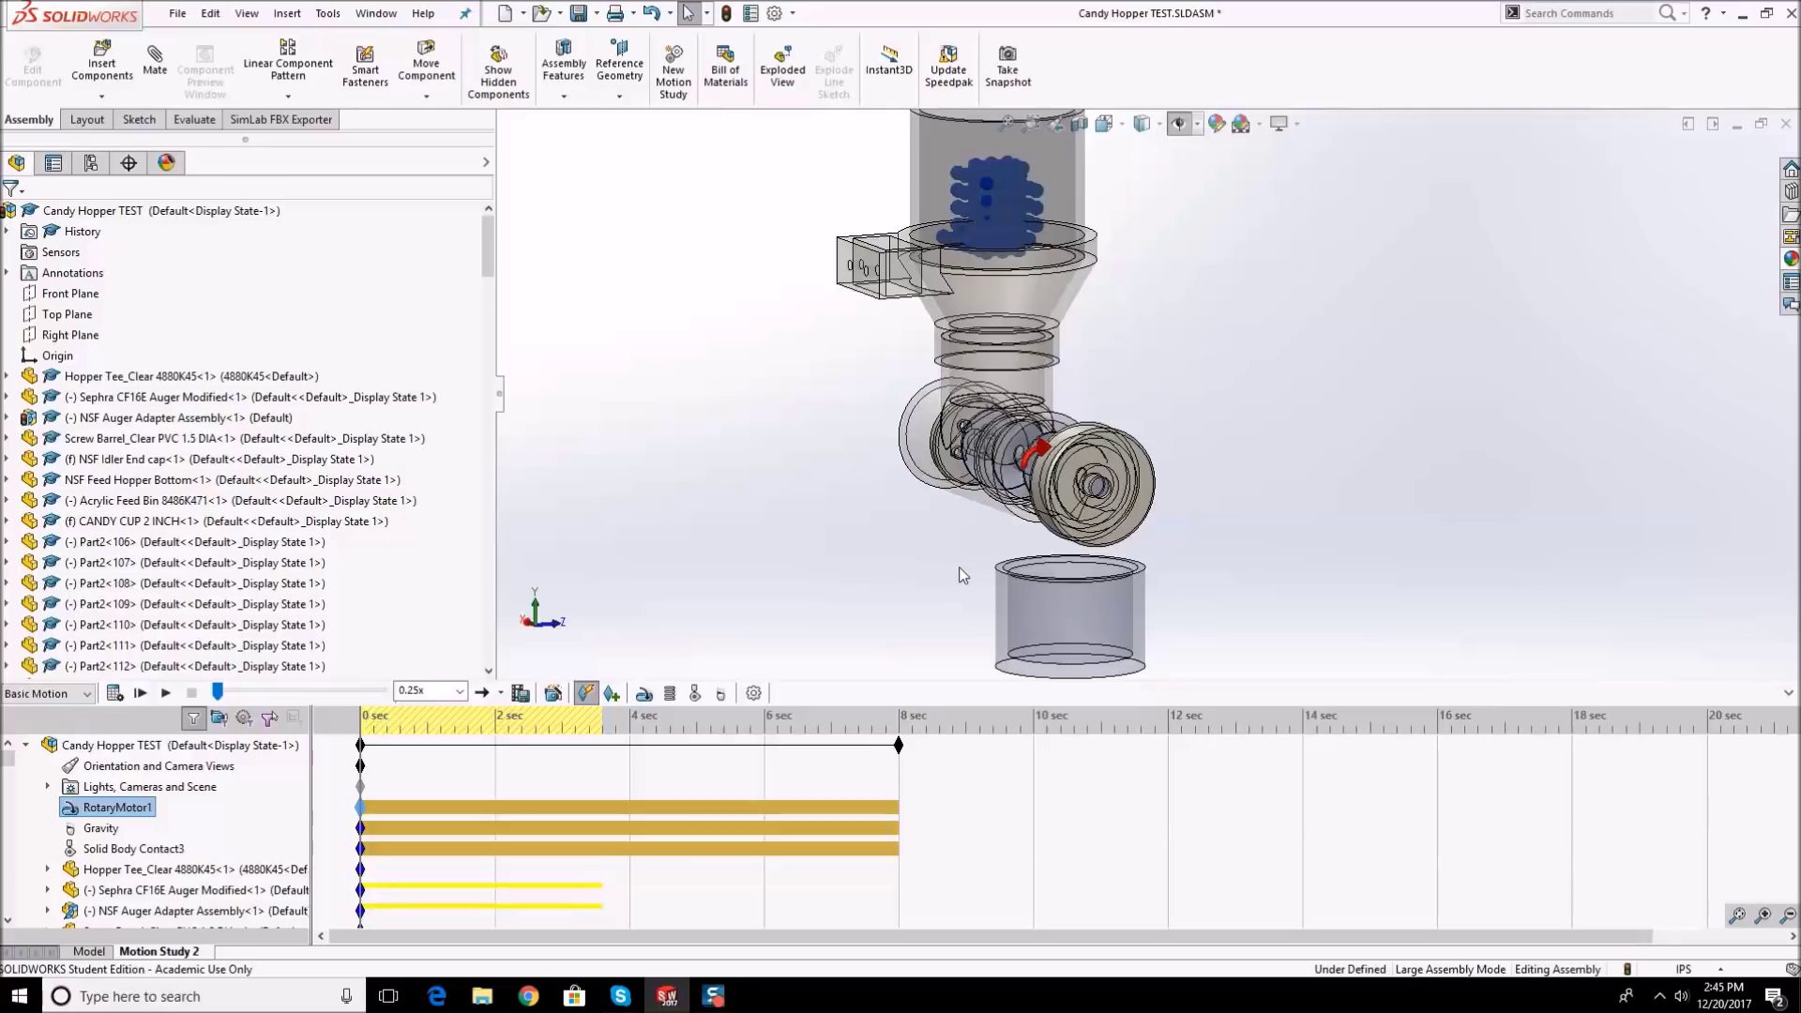
middle_click_drag(1000, 473, 1014, 483)
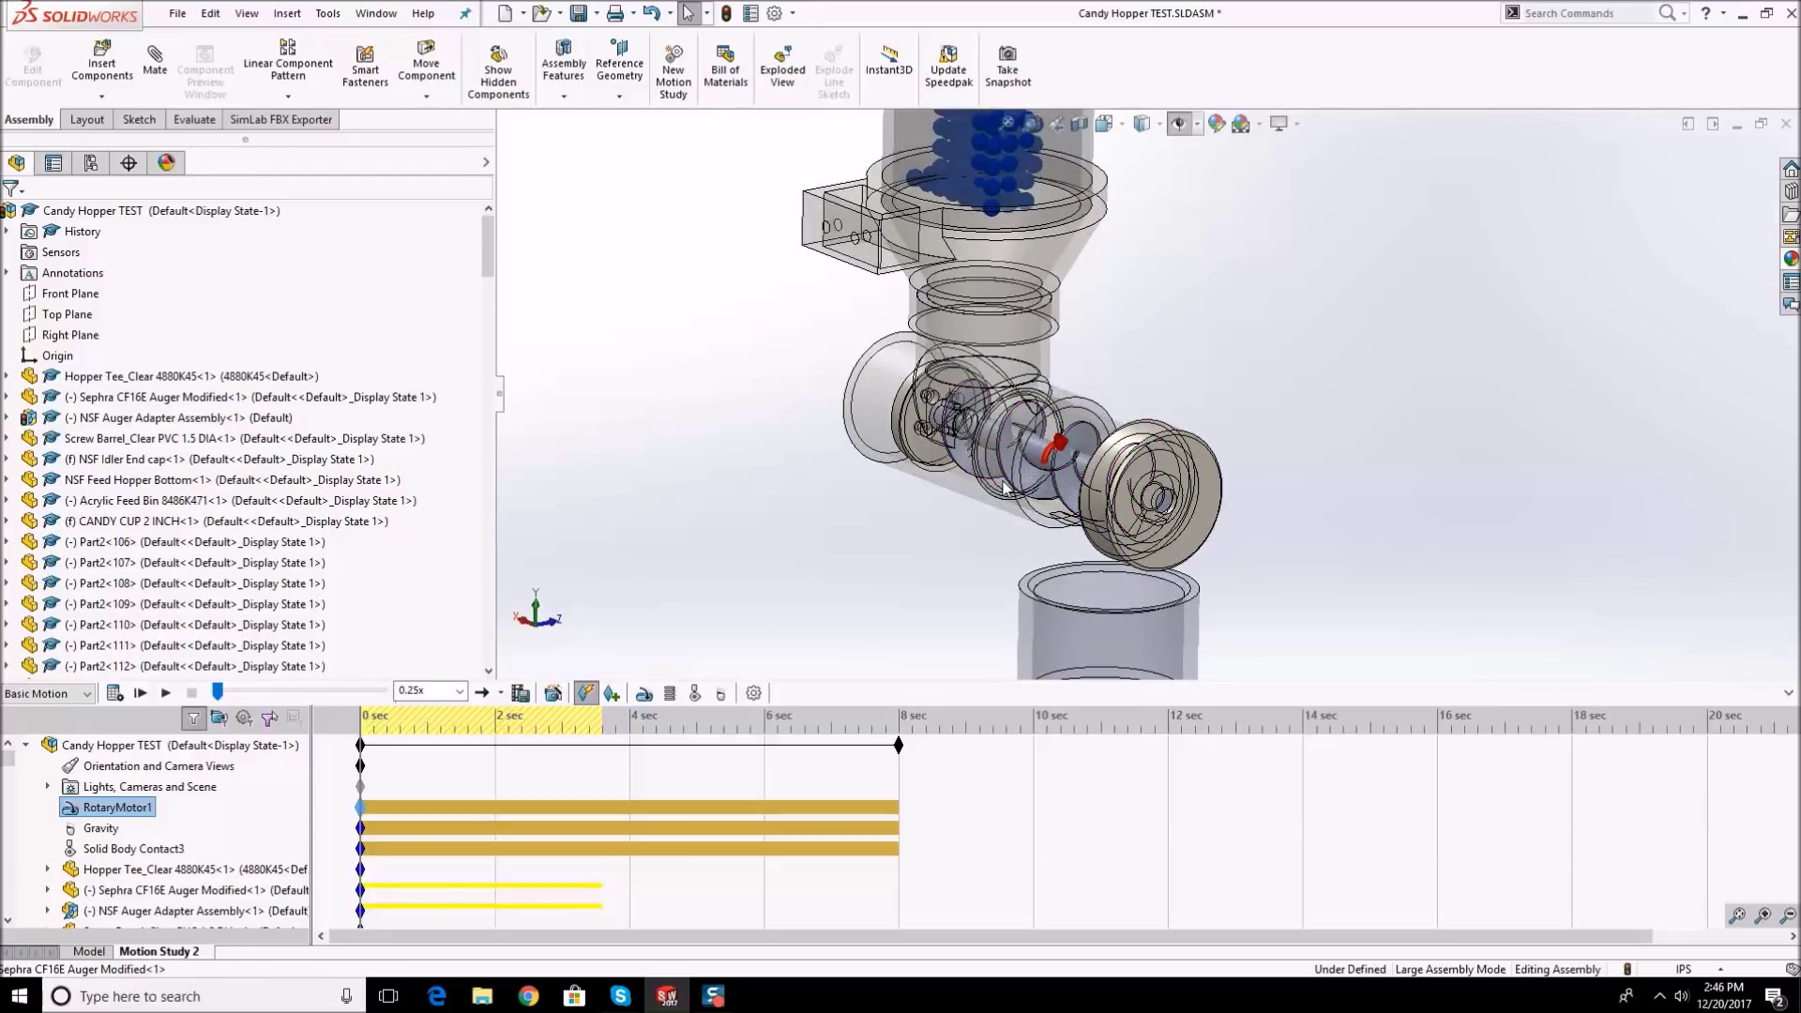
right_click(101, 809)
left_click(159, 626)
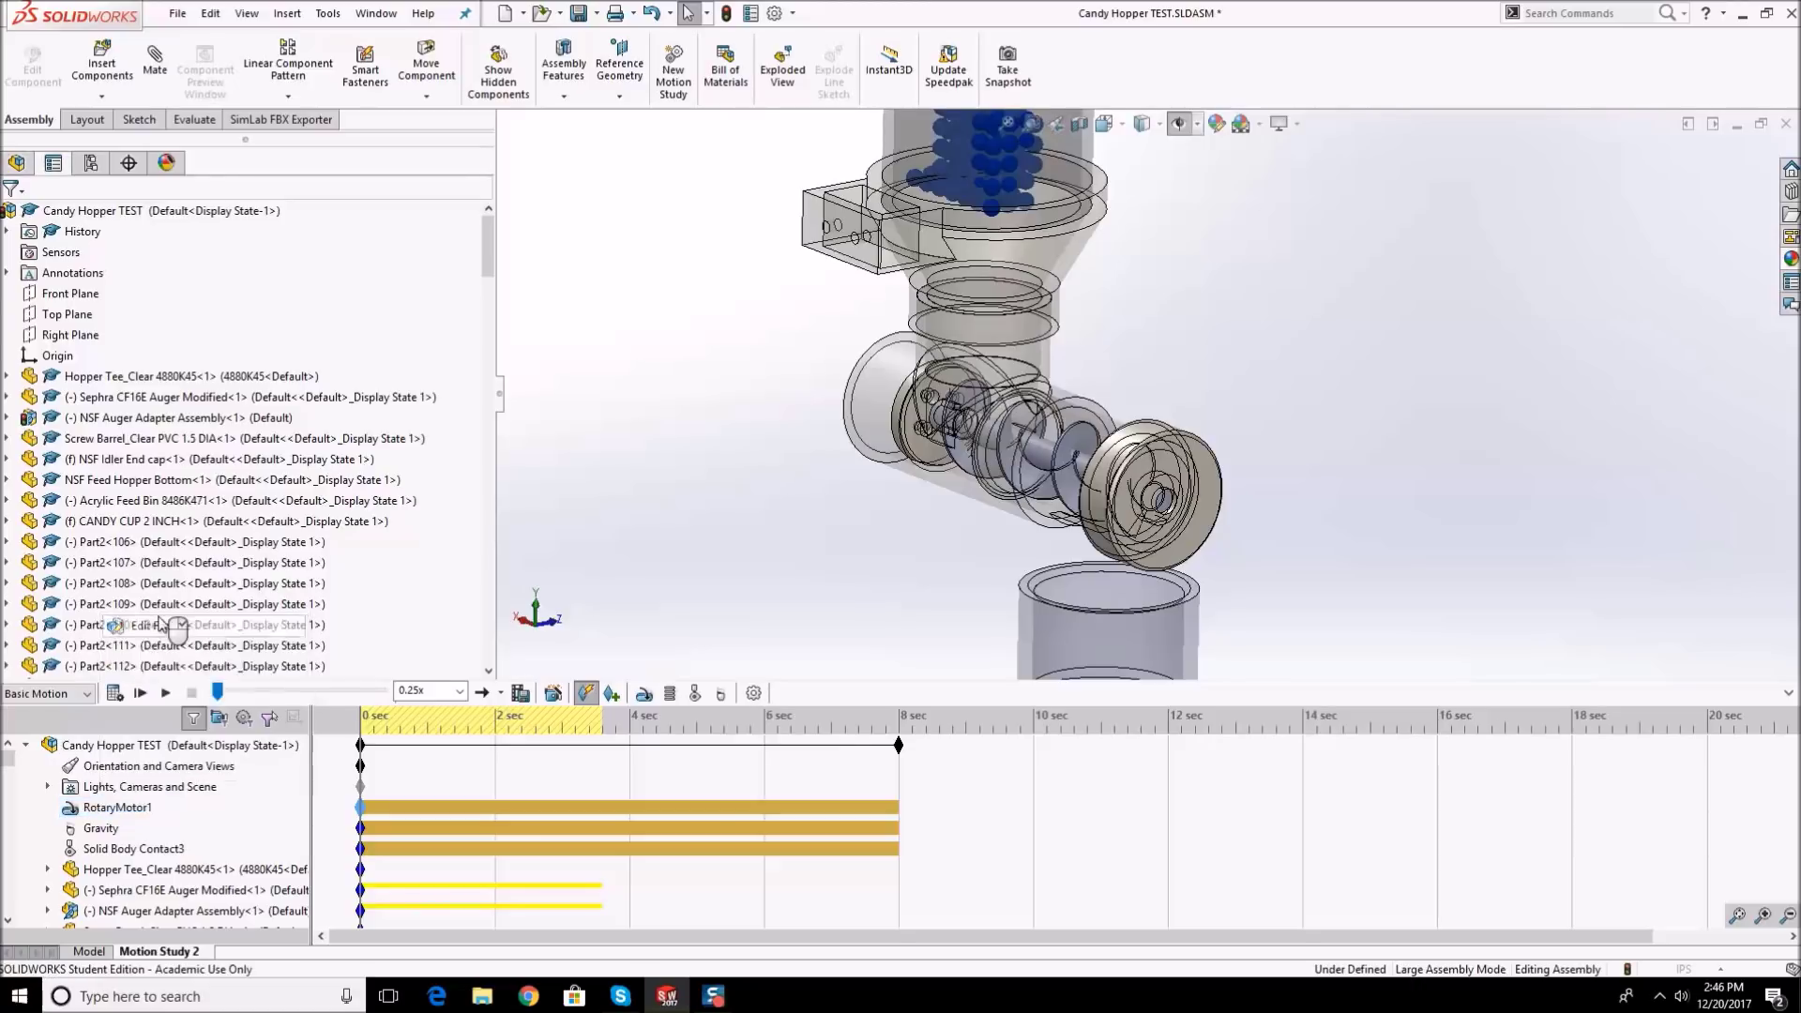
left_click(15, 304)
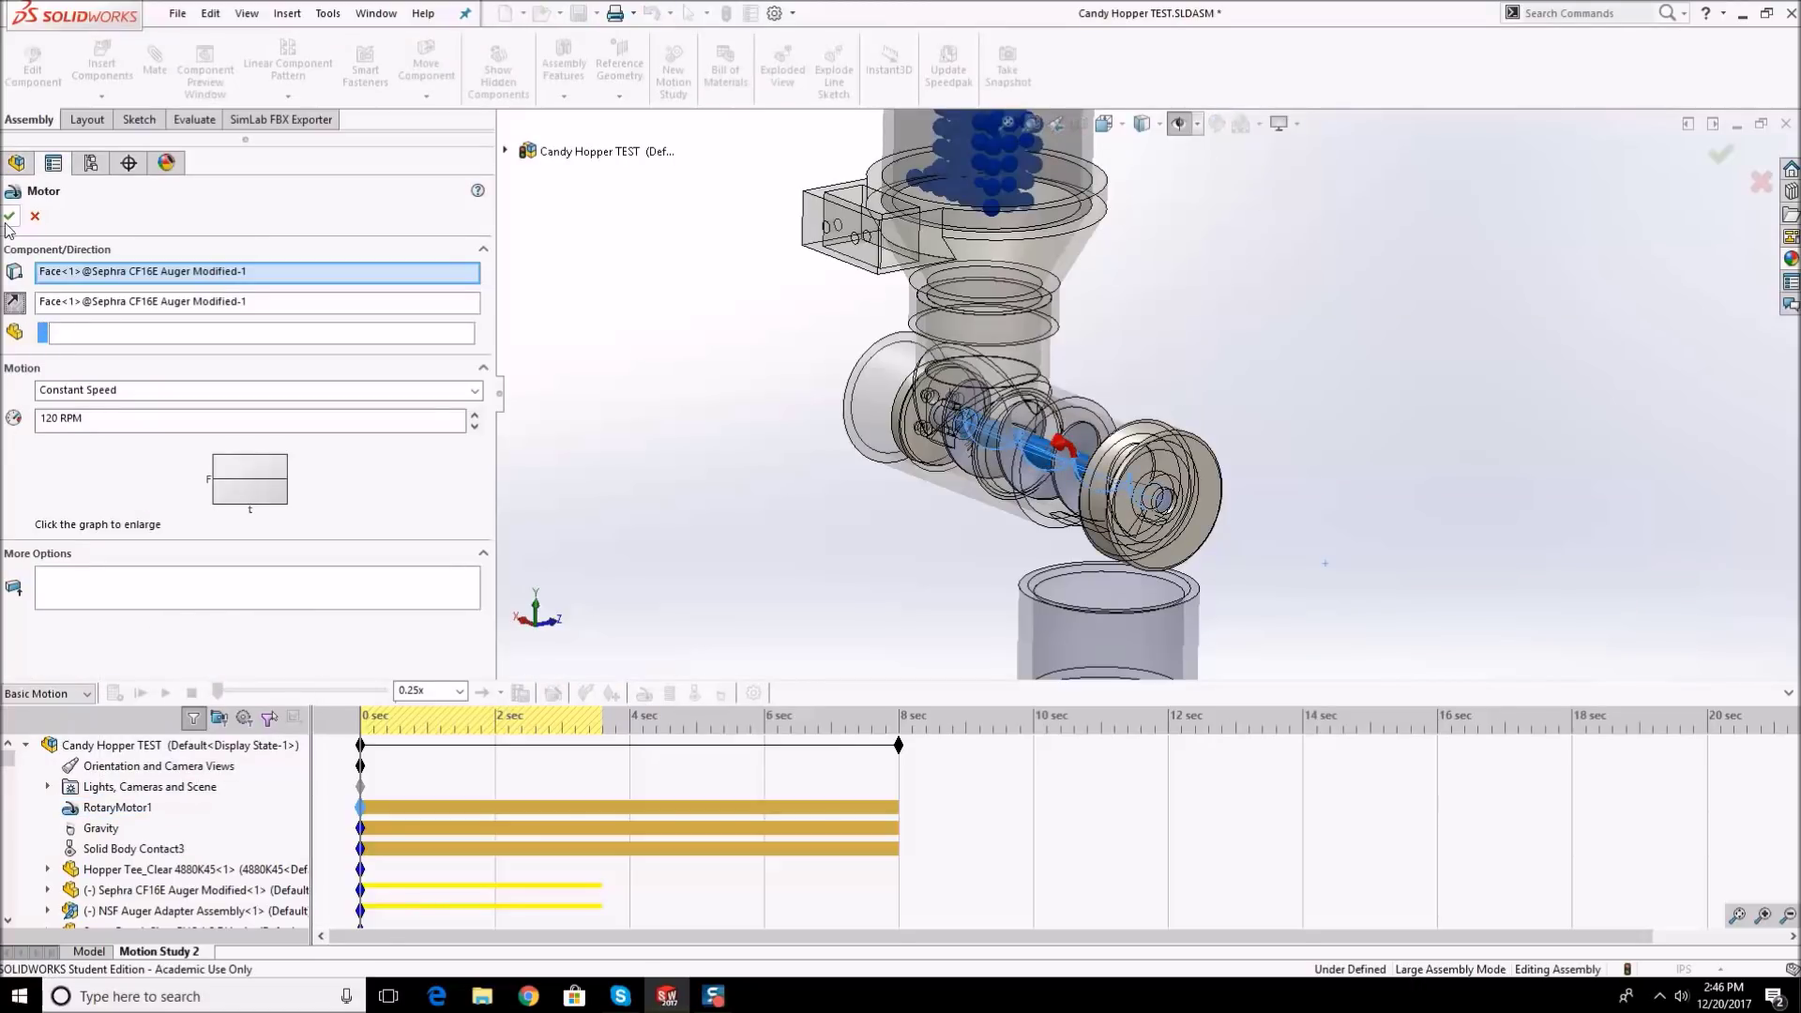
key("Return")
middle_click_drag(738, 498, 813, 469)
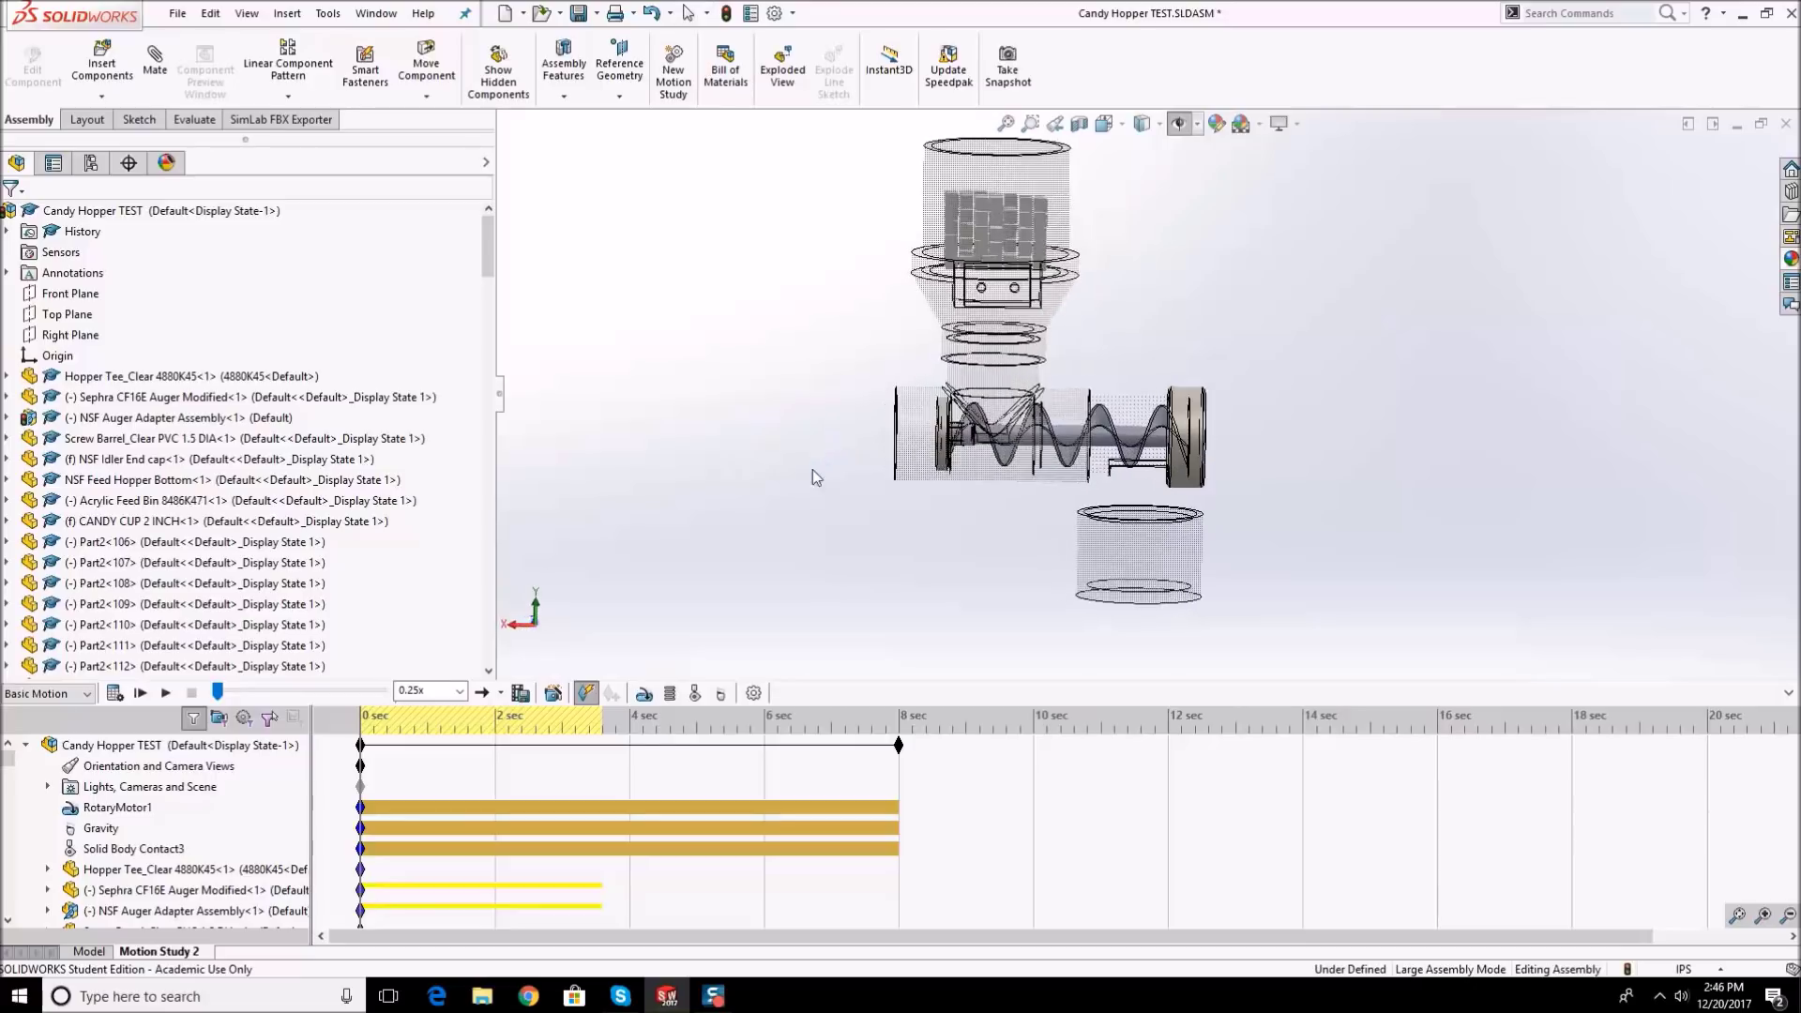
left_click(113, 693)
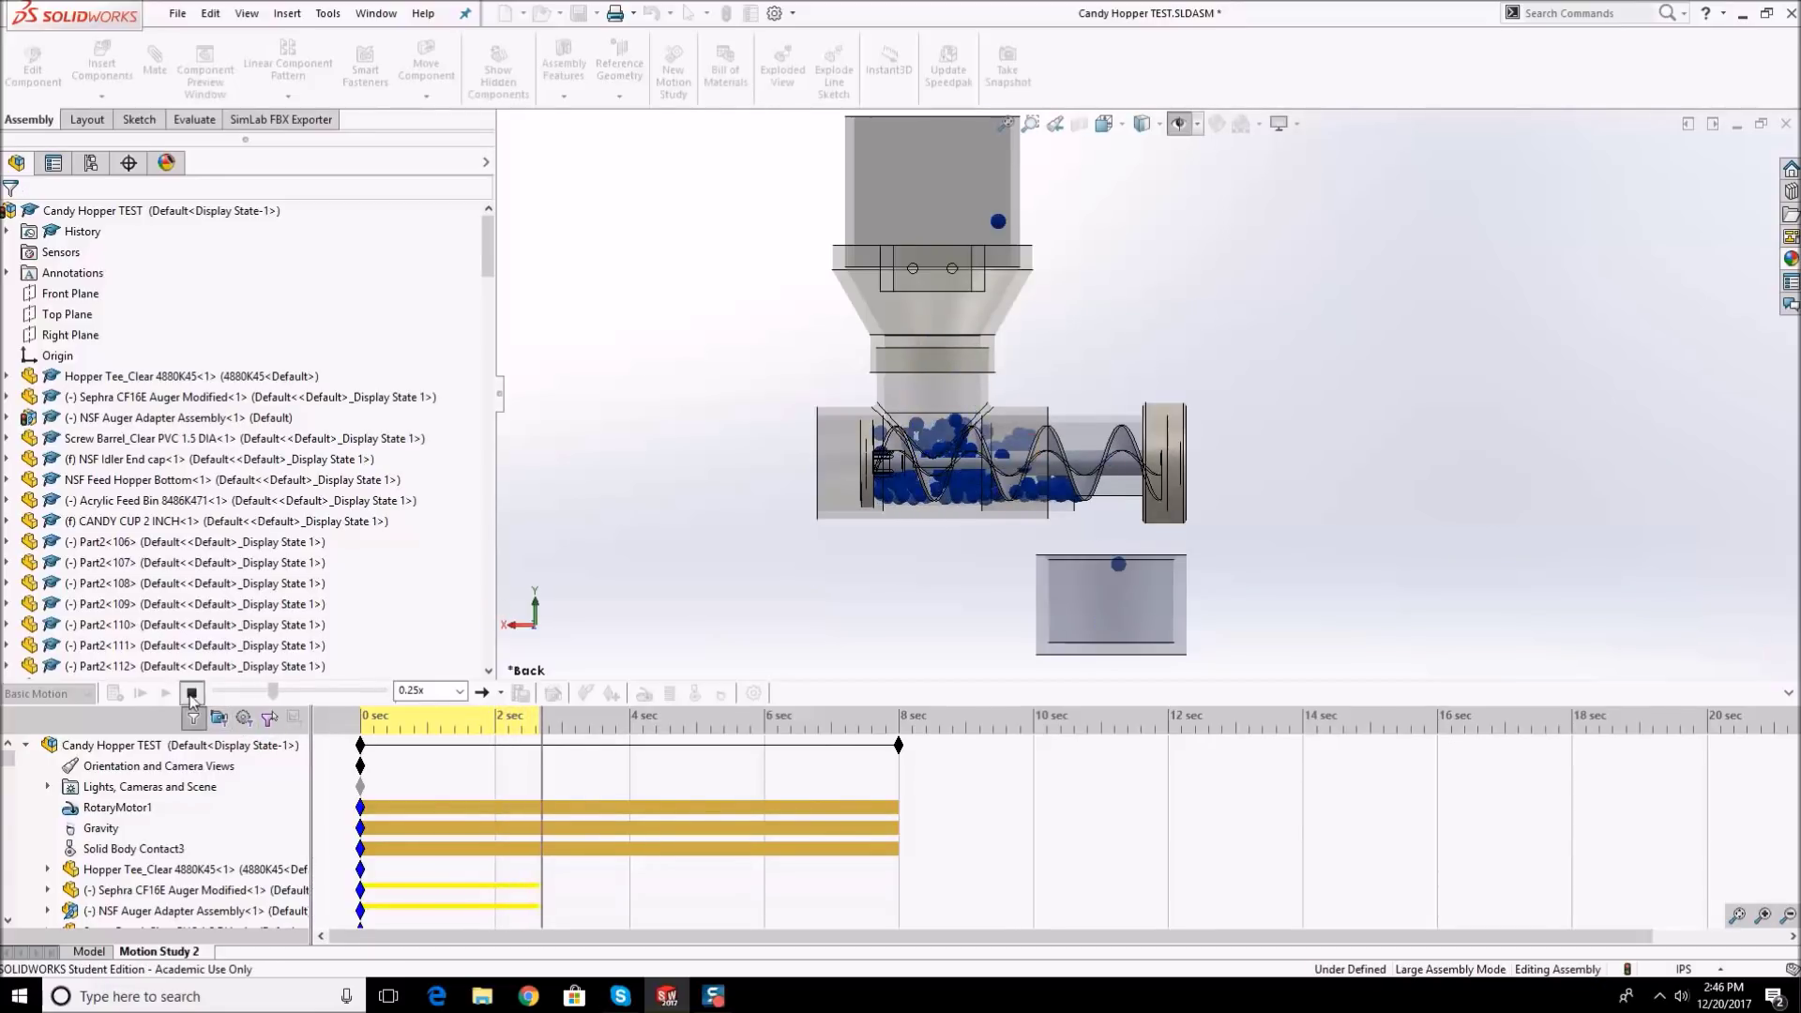
left_click(191, 694)
- Return to 0 sec, flip RotaryMotor1's direction back, and recalculate the motion study until candy drops into the cup, stopping it partway
left_click_drag(272, 693, 204, 706)
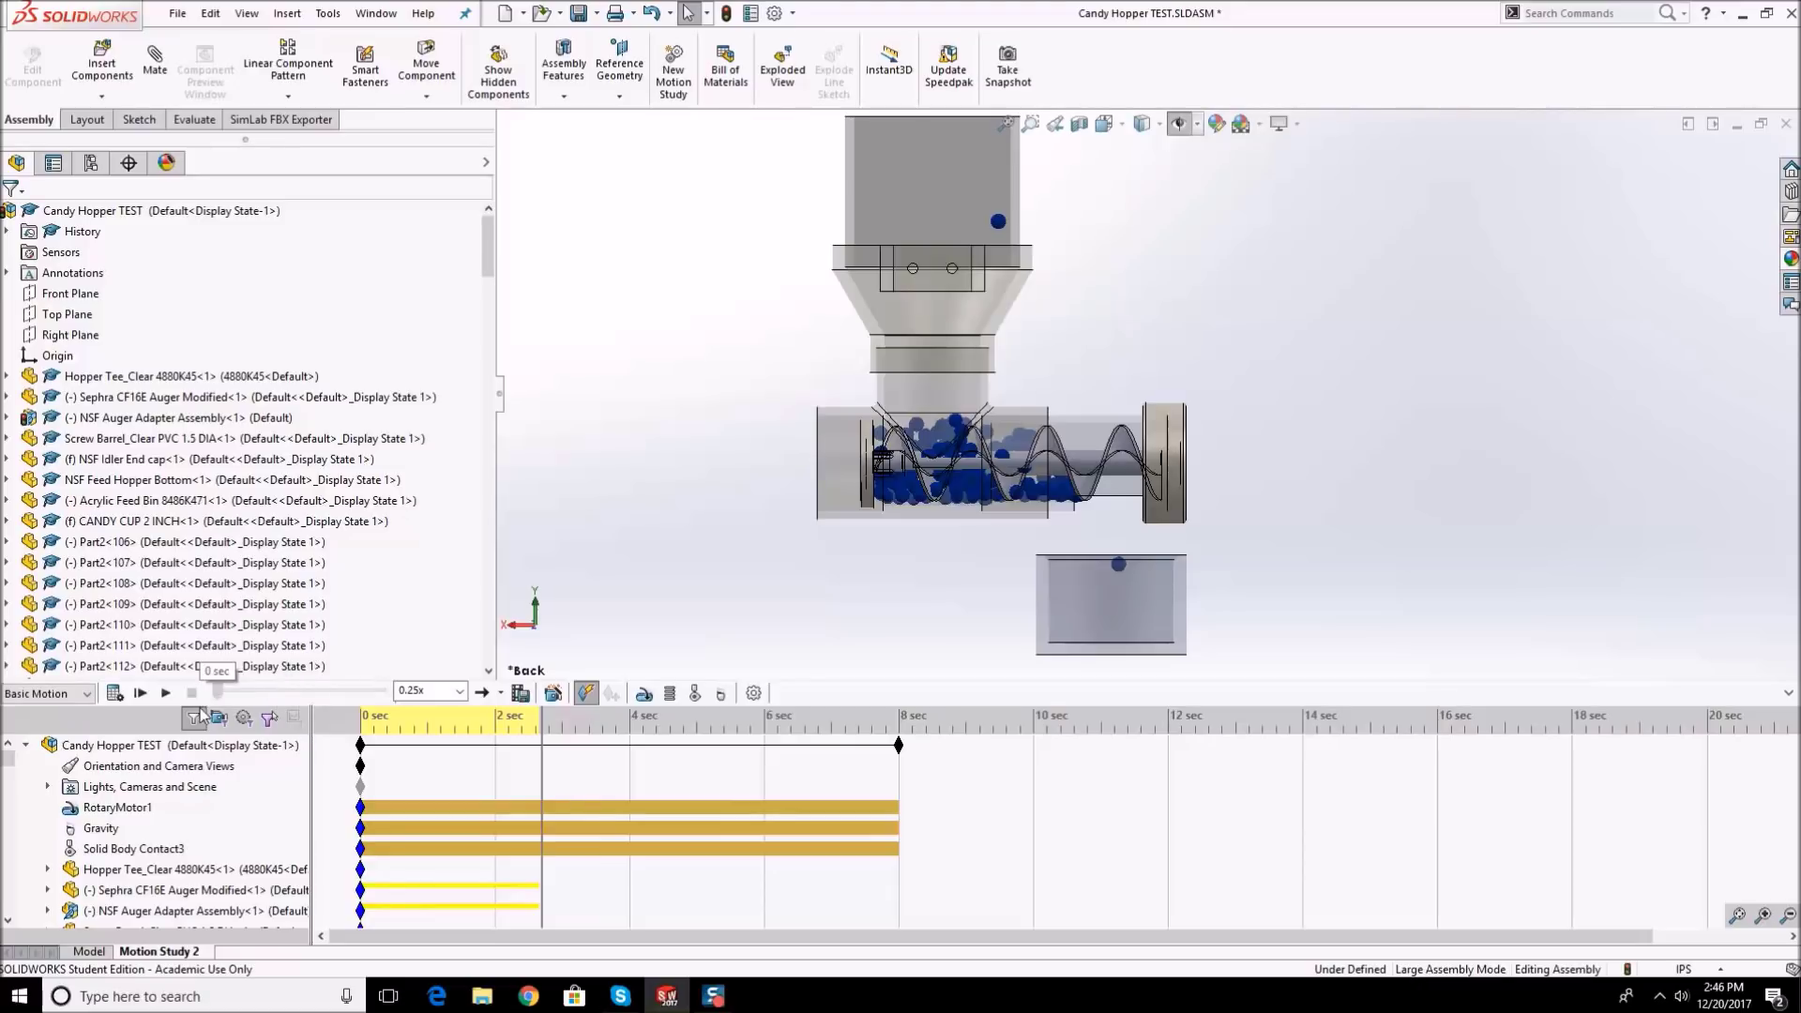
right_click(130, 803)
left_click(180, 627)
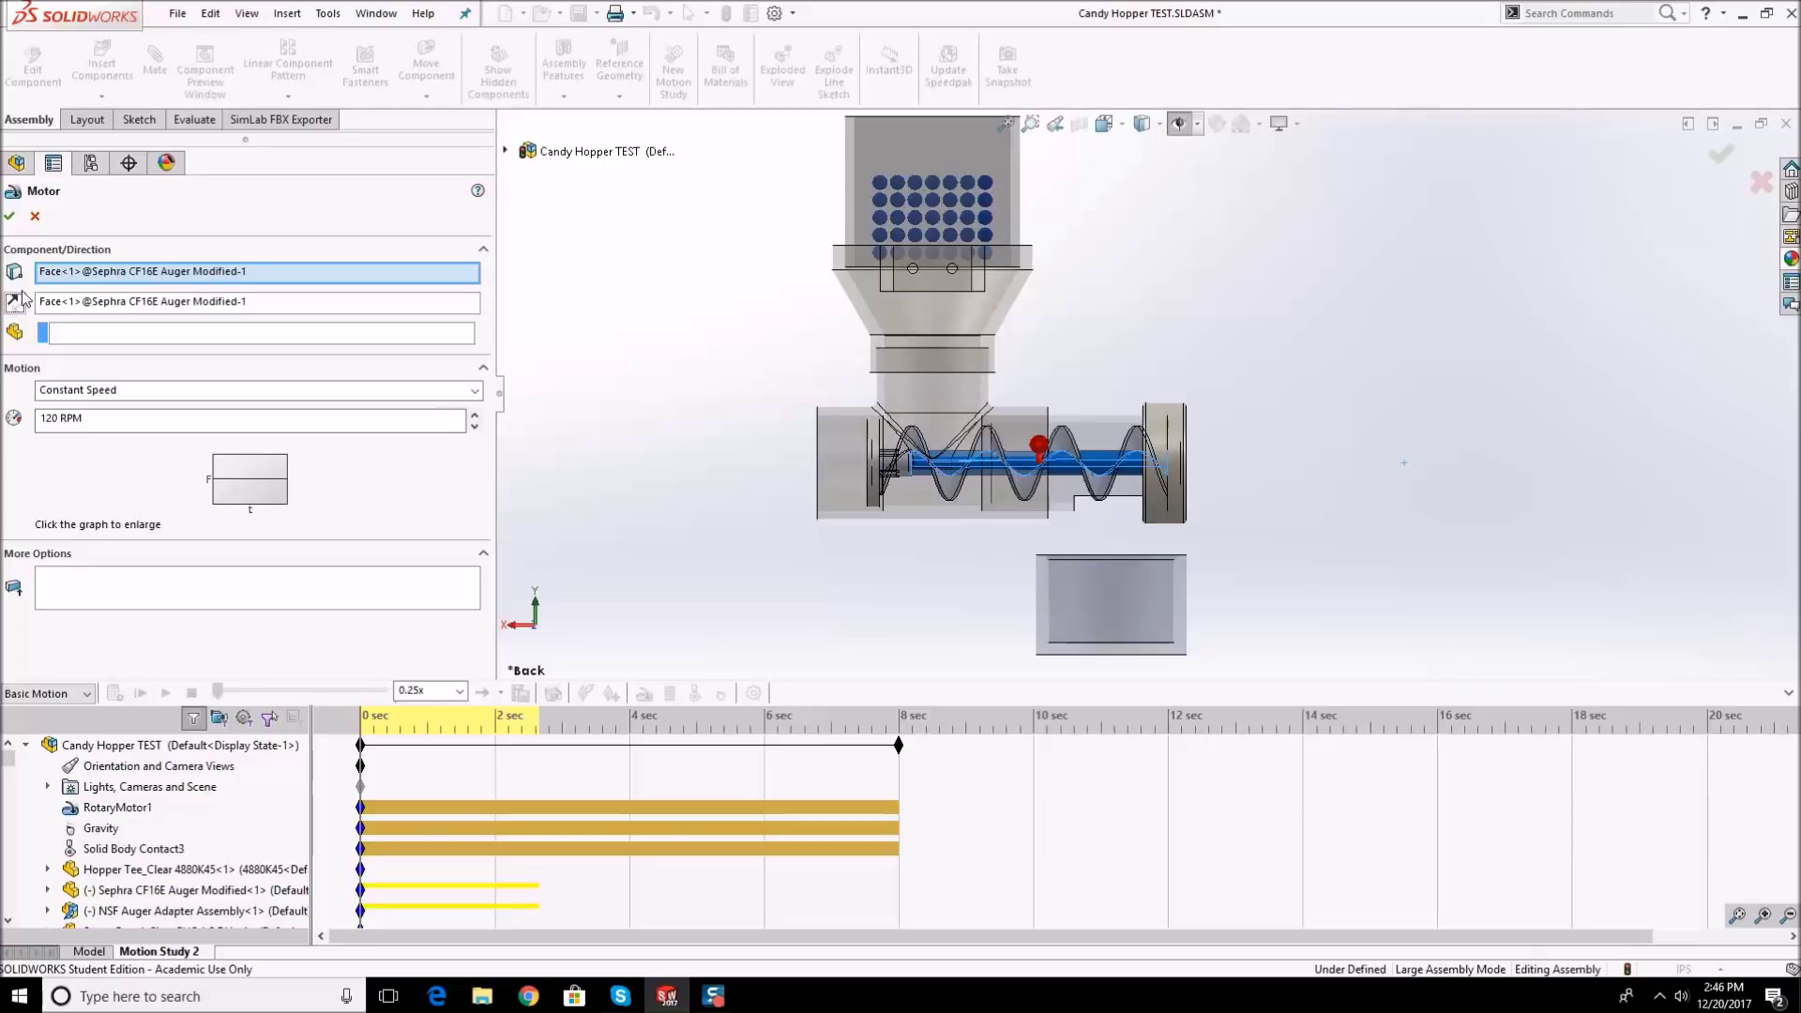
left_click(11, 218)
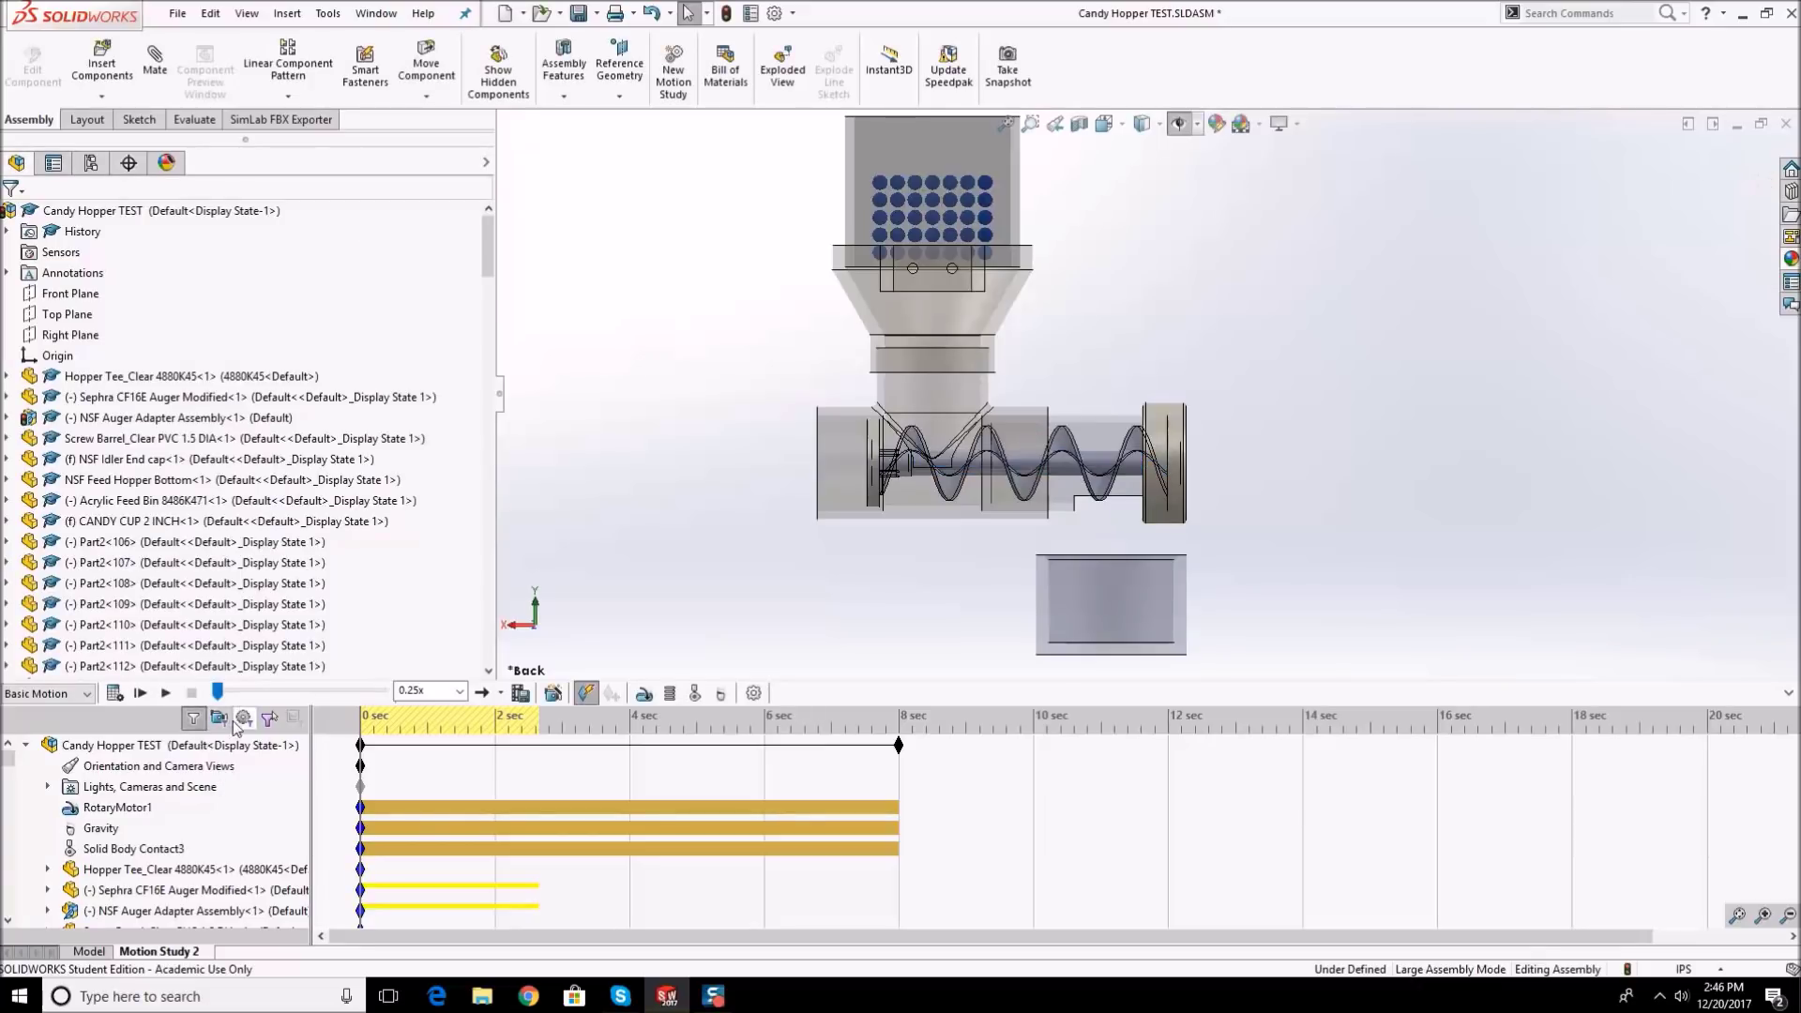
left_click(115, 694)
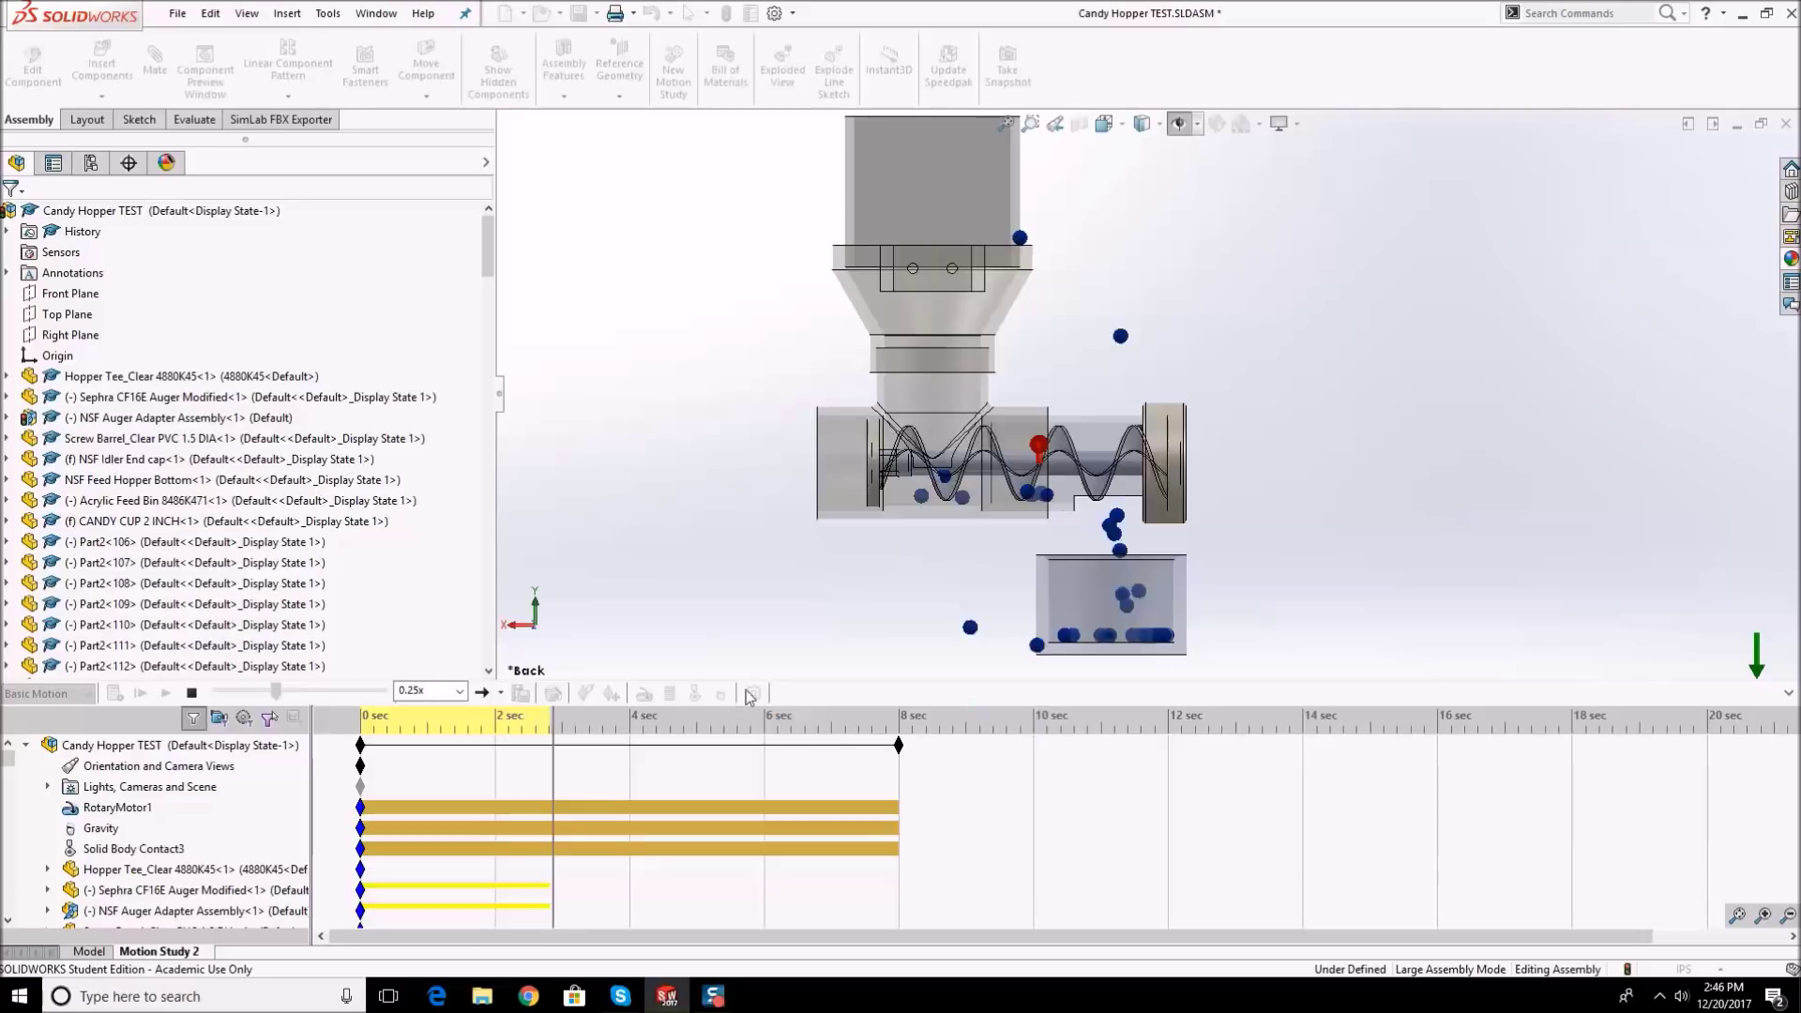
key("Escape")
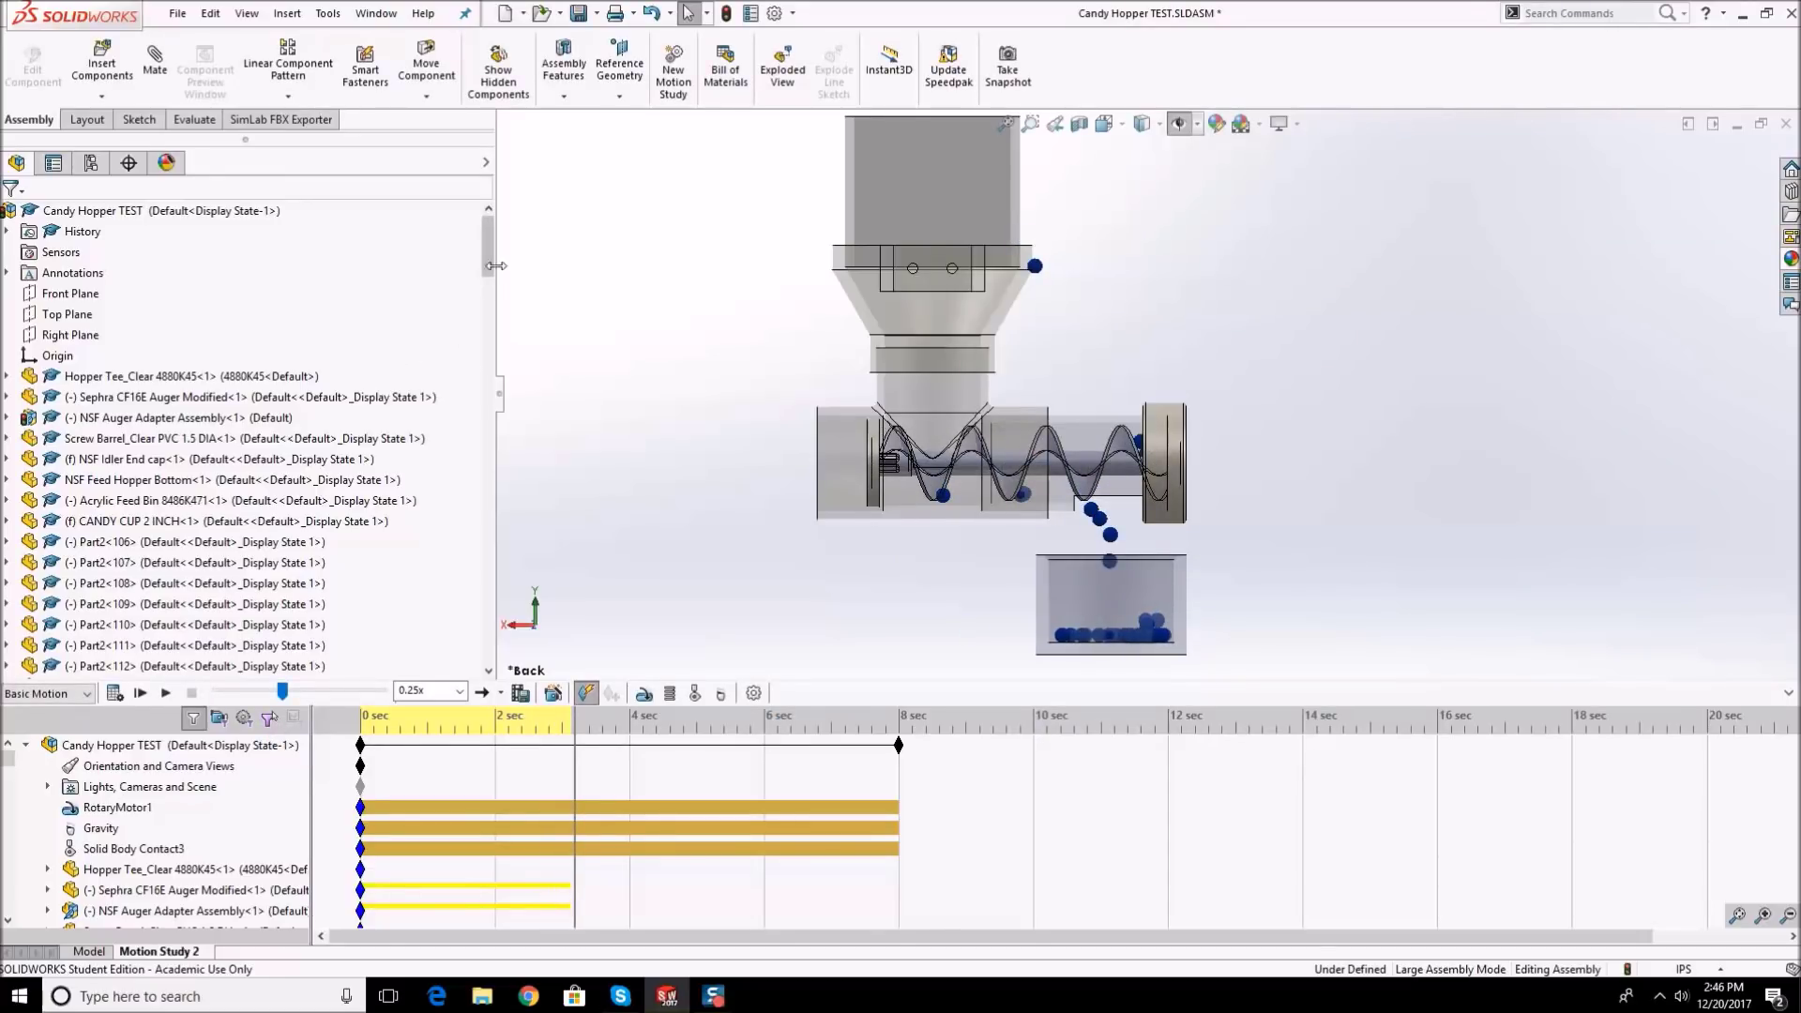
- Try to delete the candy copies from Part2<221> through Part2<356> from the assembly
left_click_drag(487, 262, 488, 648)
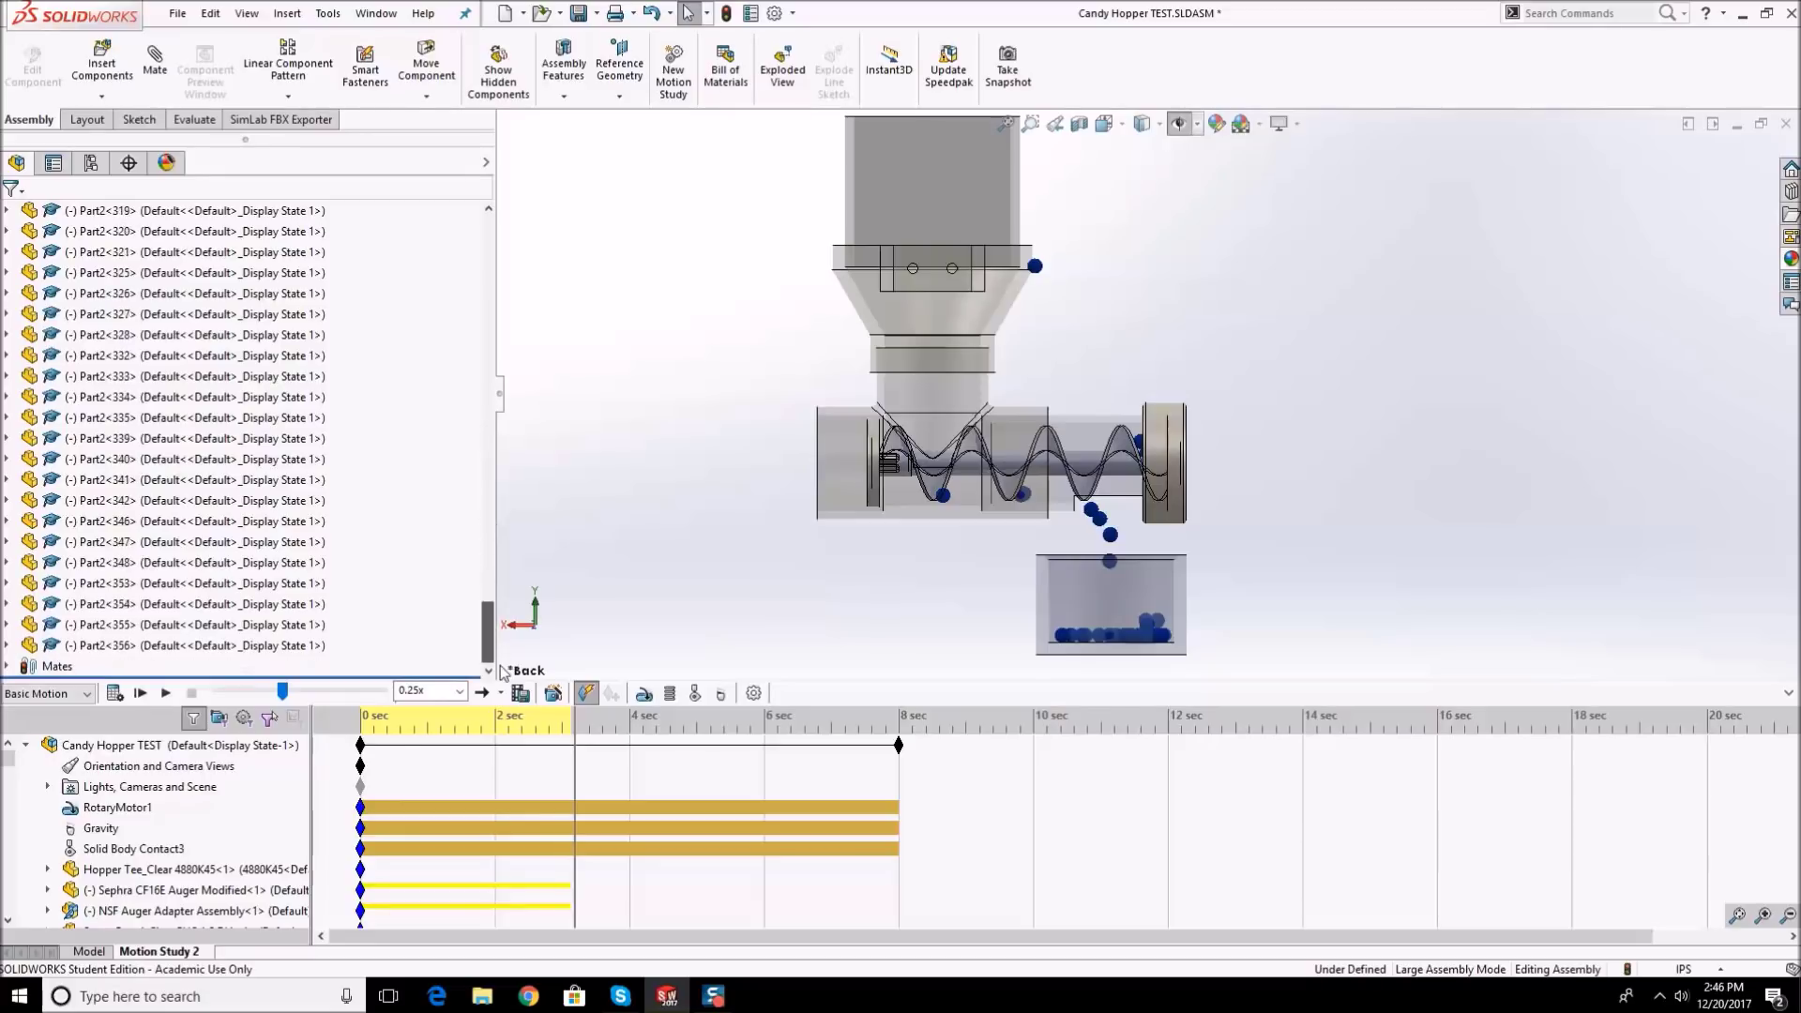
left_click(150, 645)
scroll(150, 638, "up", 4)
scroll(150, 352, "up", 15)
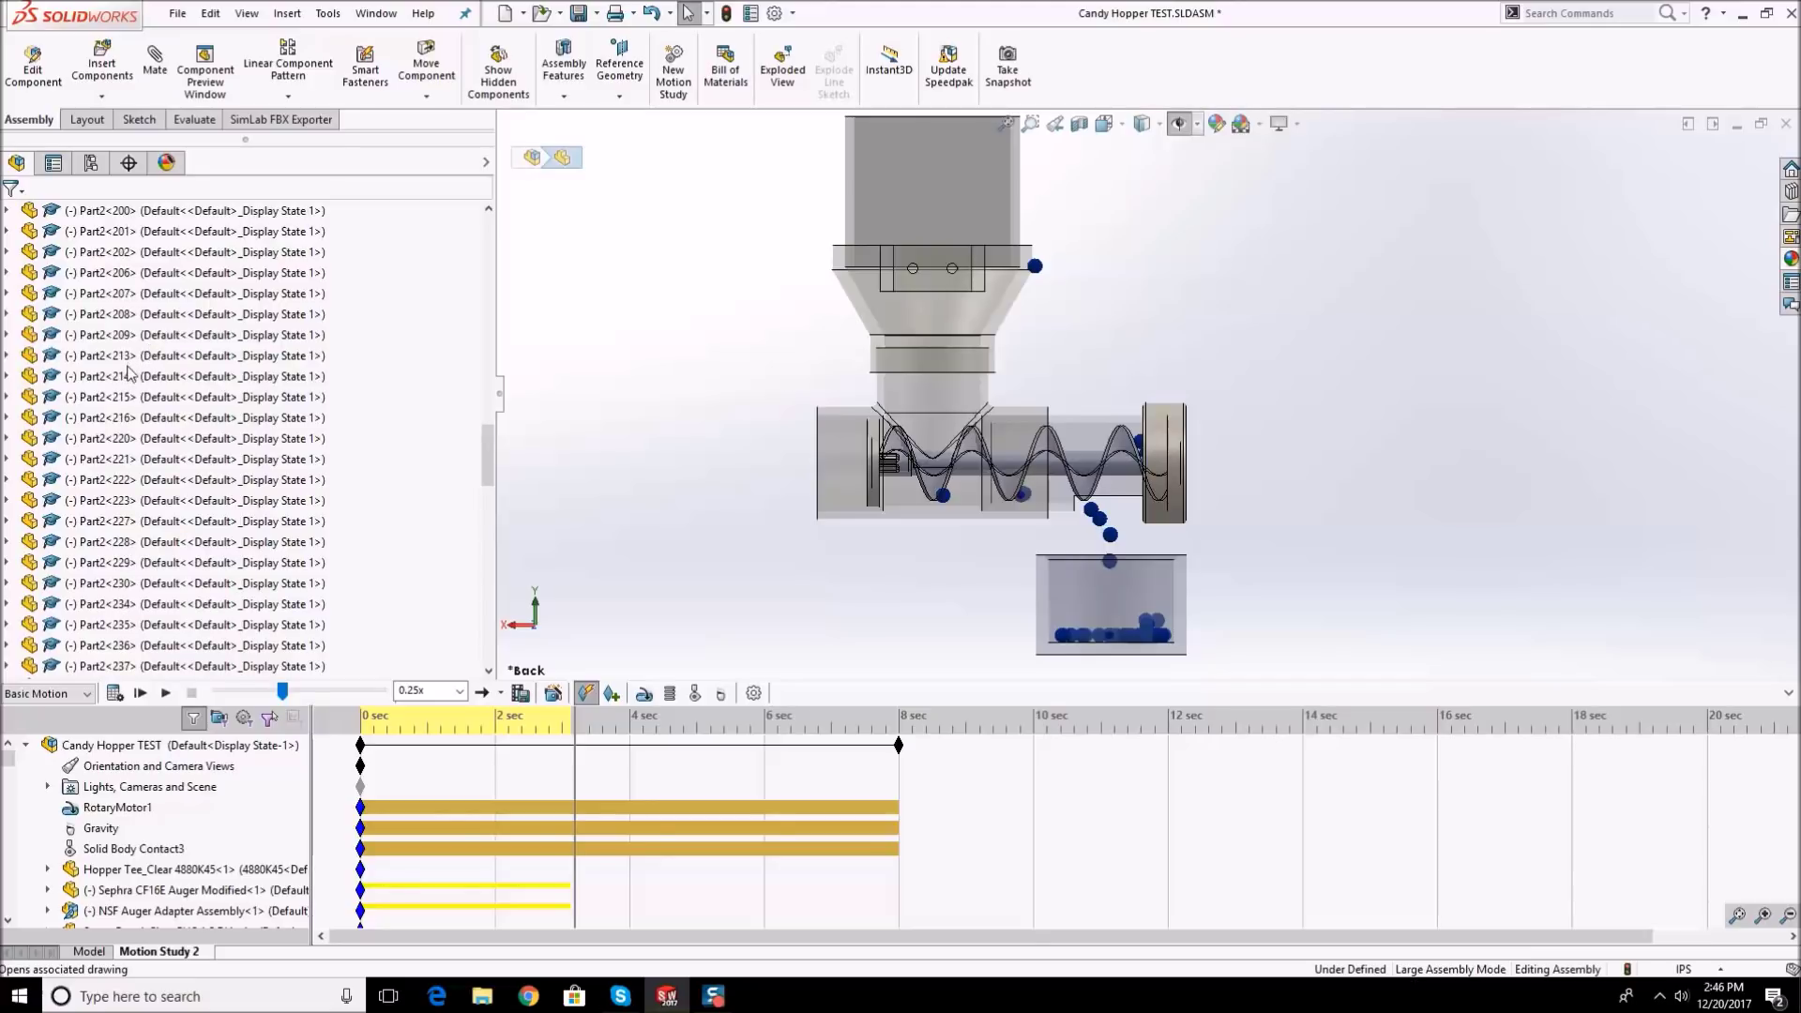
left_click(122, 415, "shift")
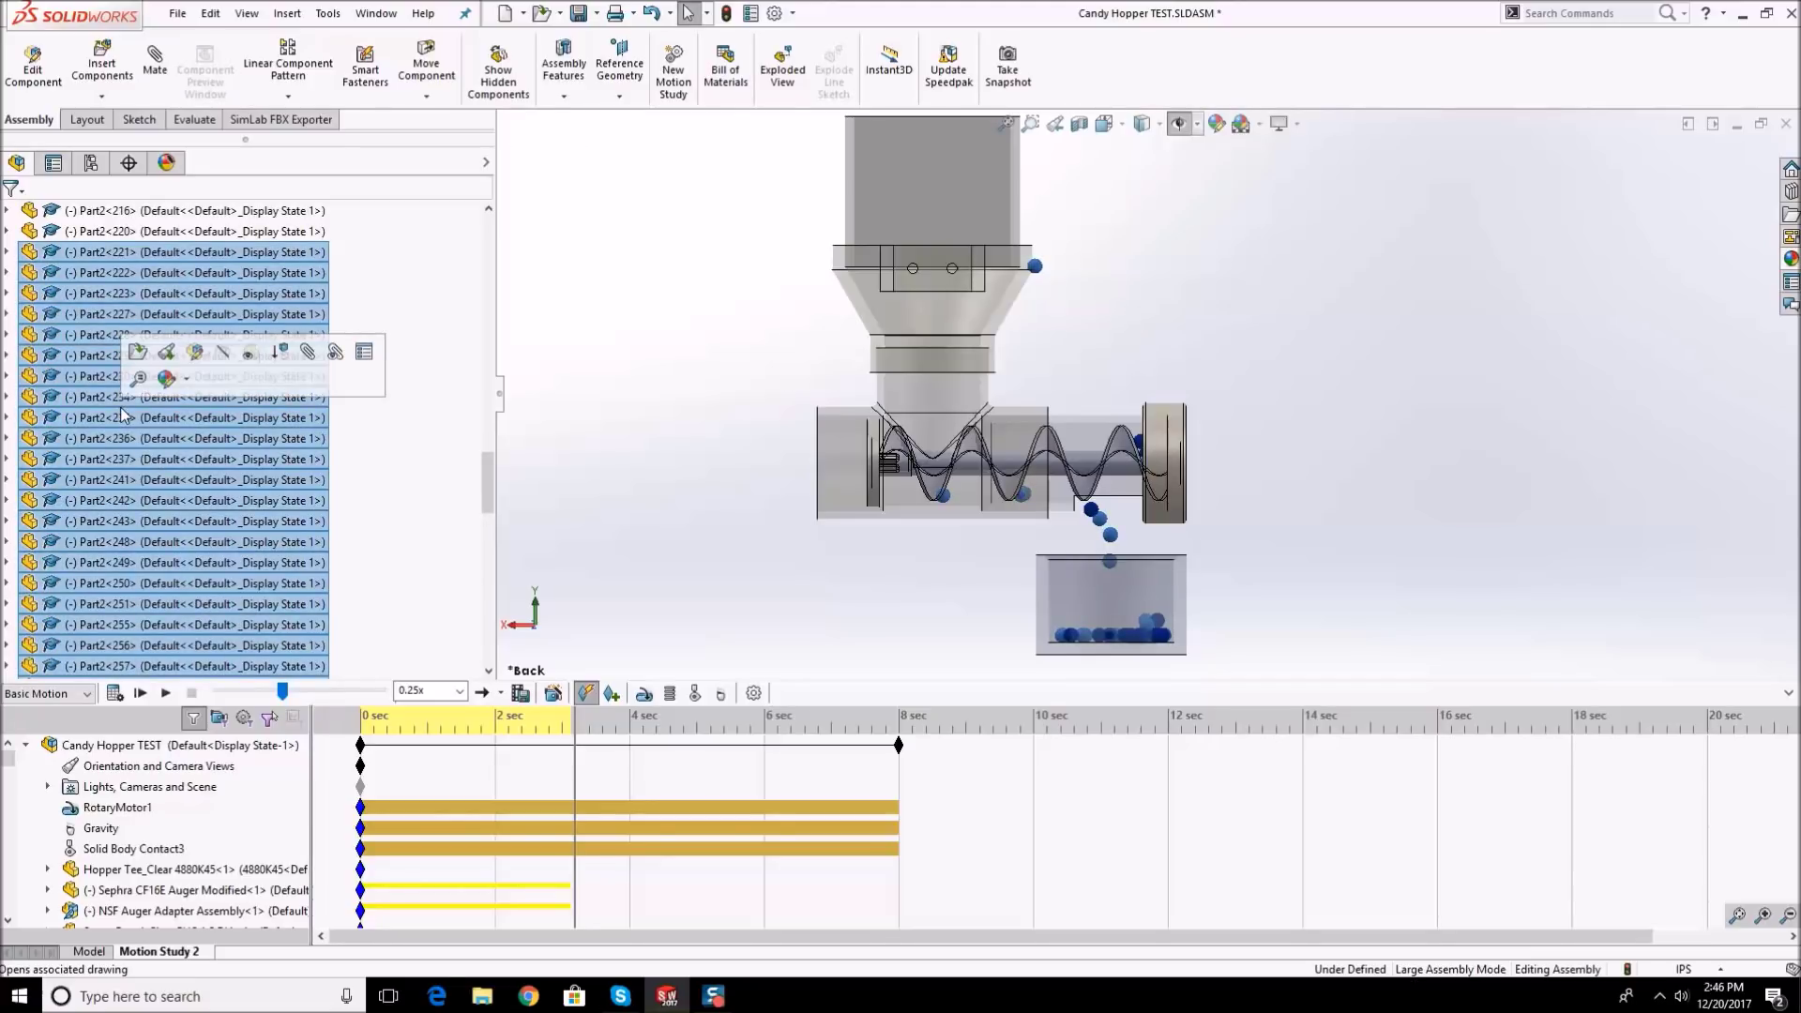
key("Delete")
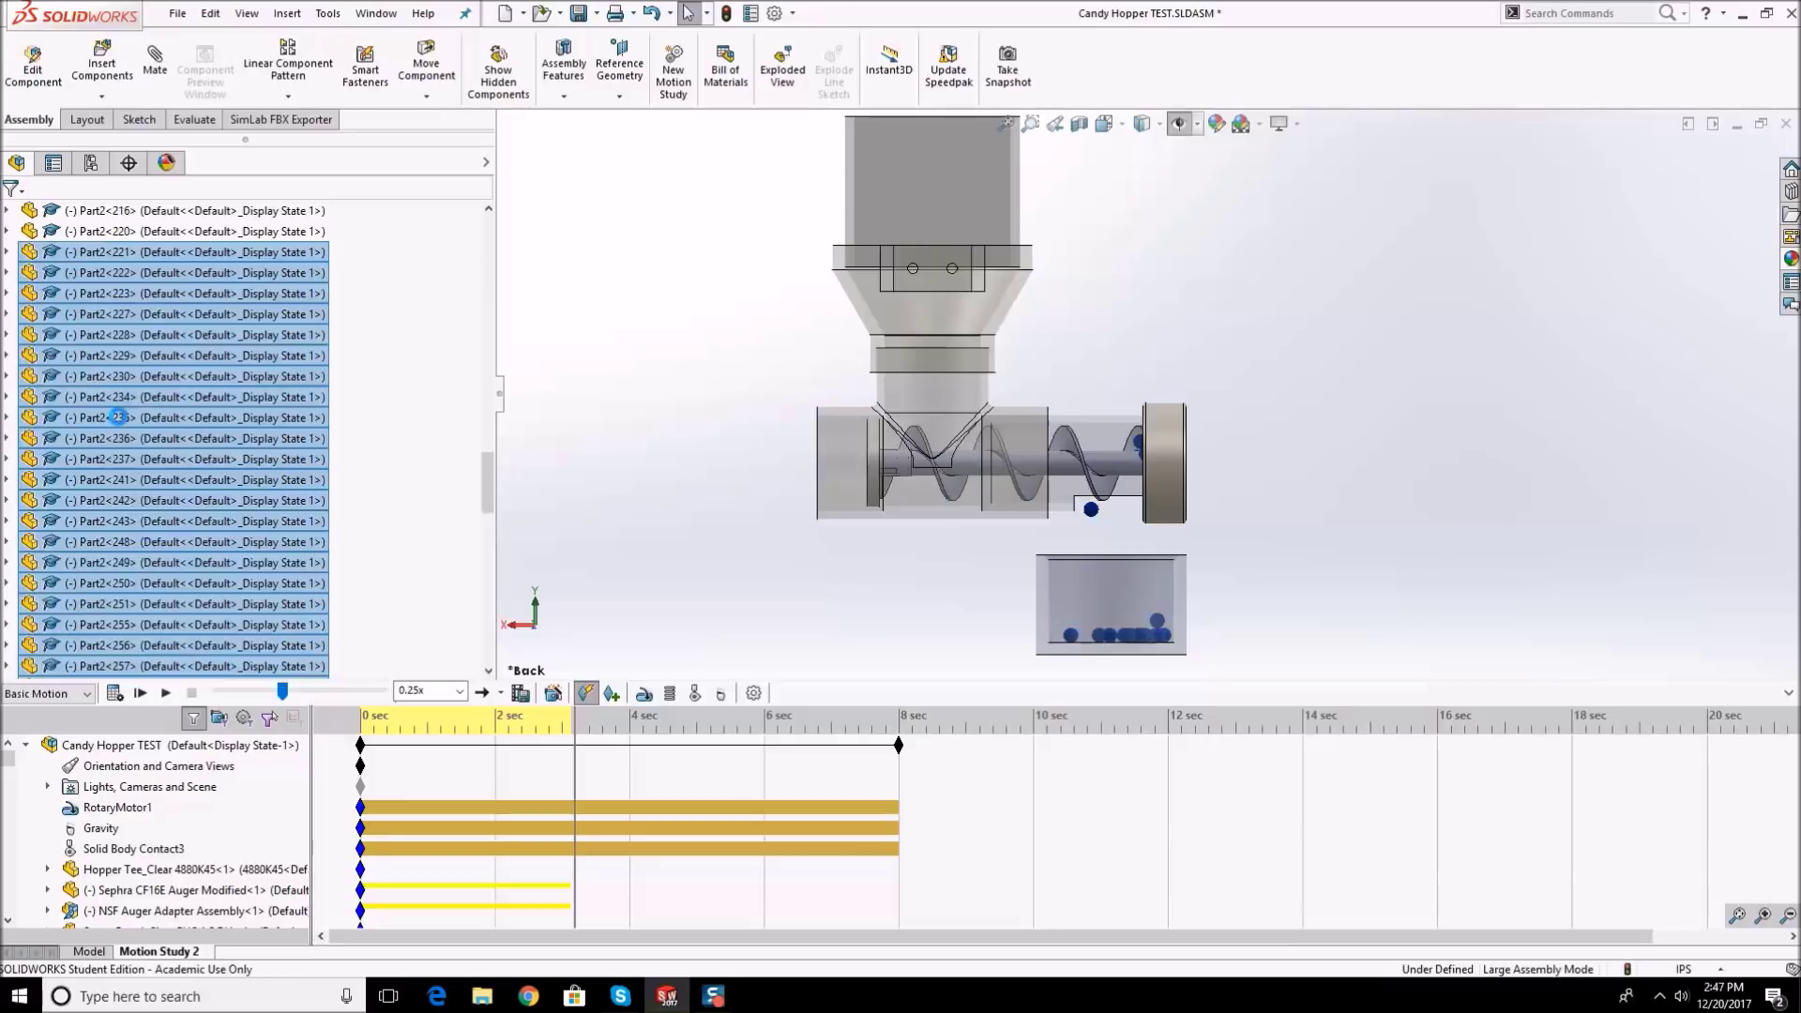
- Recalculate the motion study, shorten its end time to 4 sec, and calculate it again
left_click(117, 693)
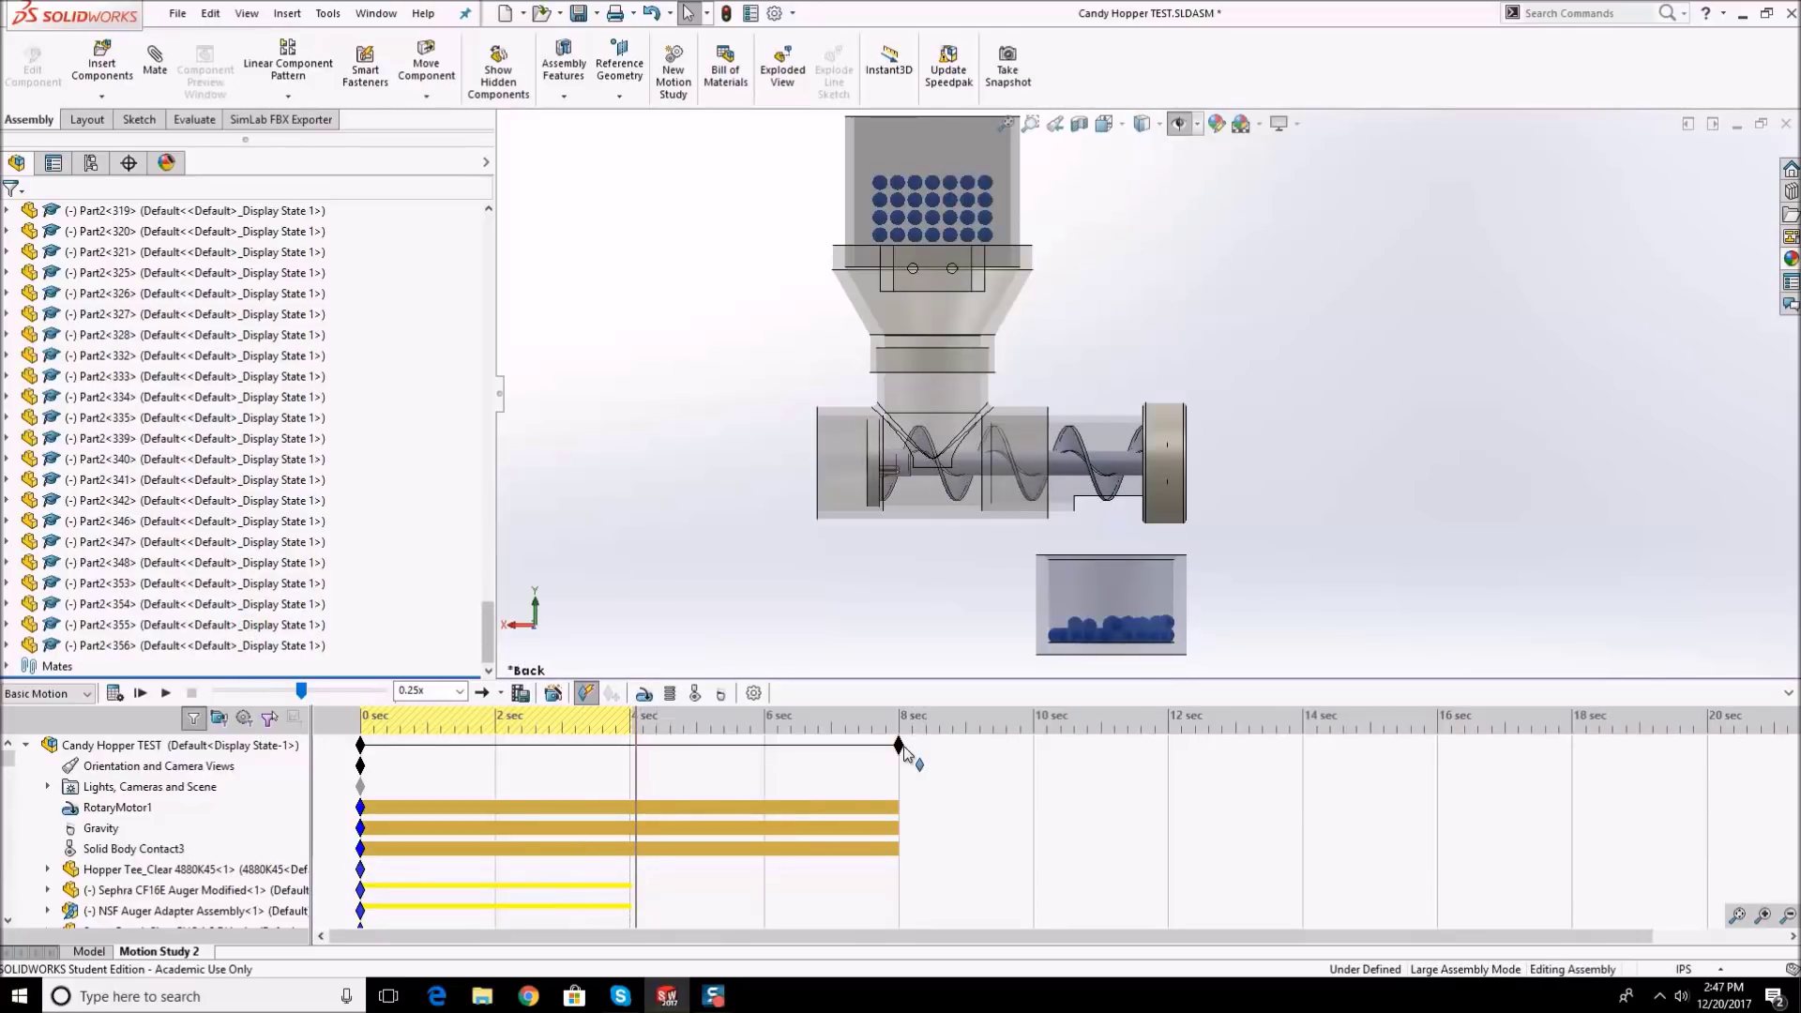
left_click_drag(633, 741, 627, 741)
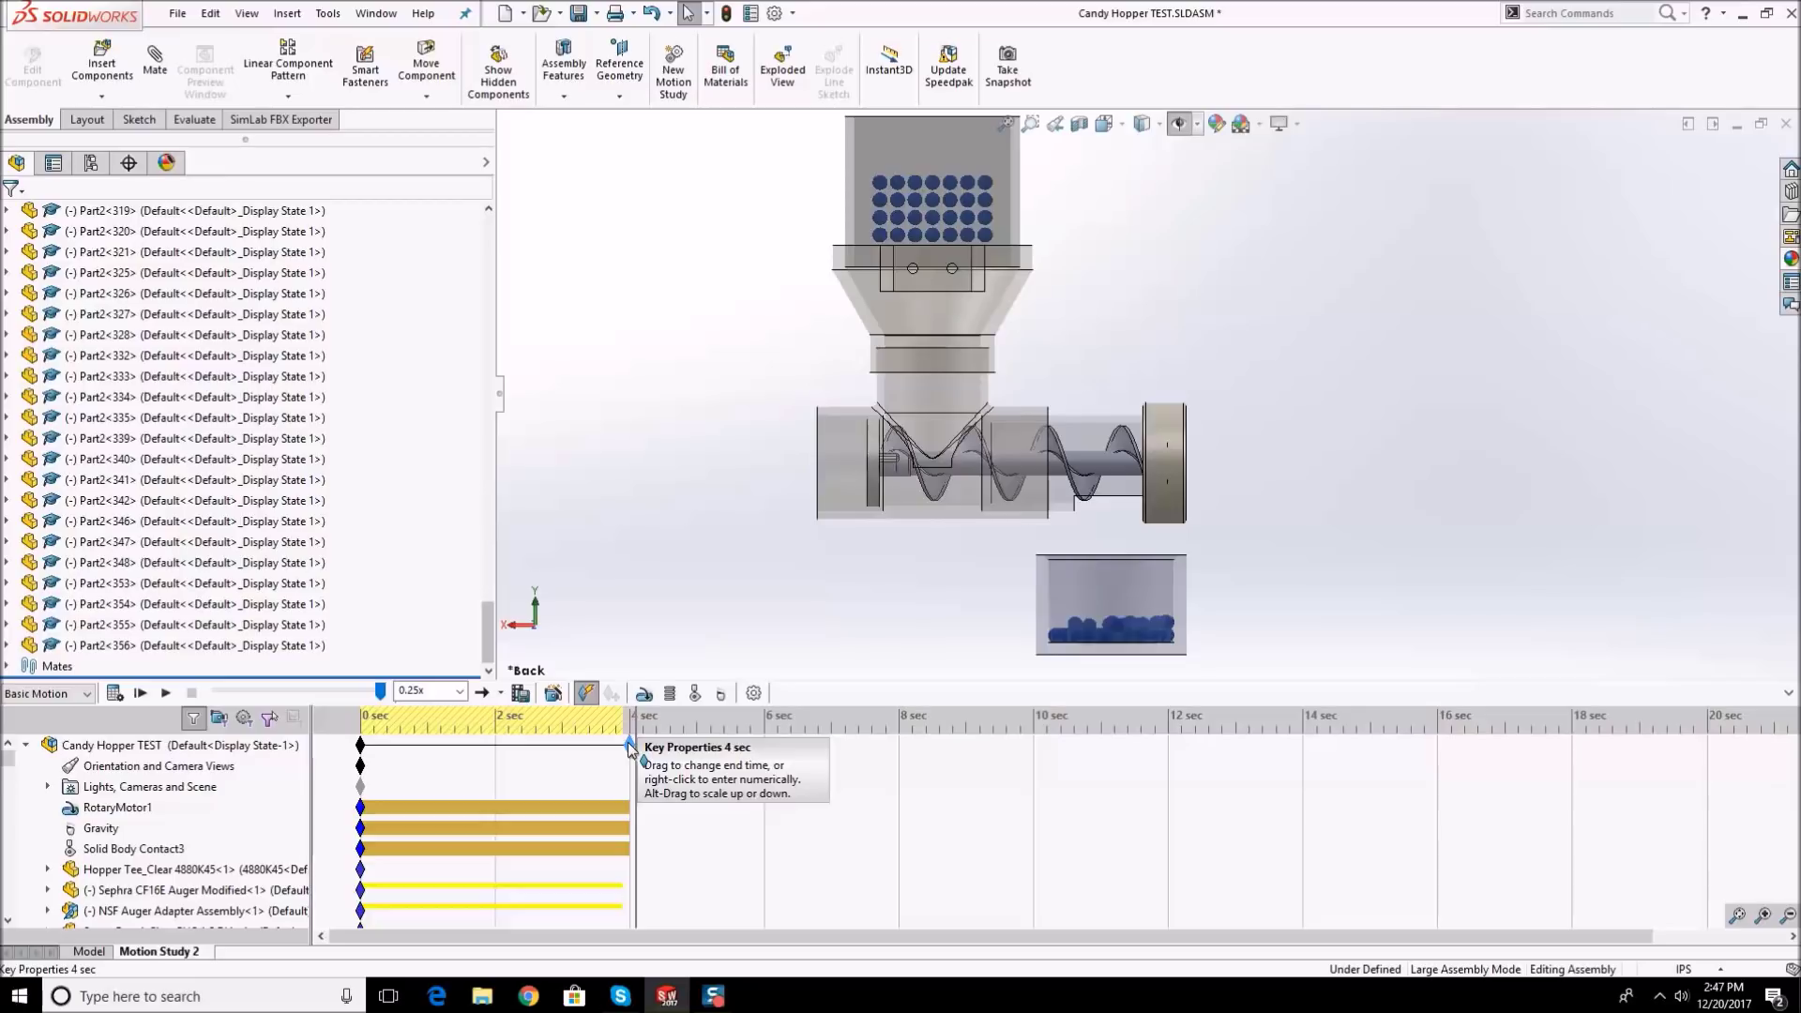
left_click(120, 696)
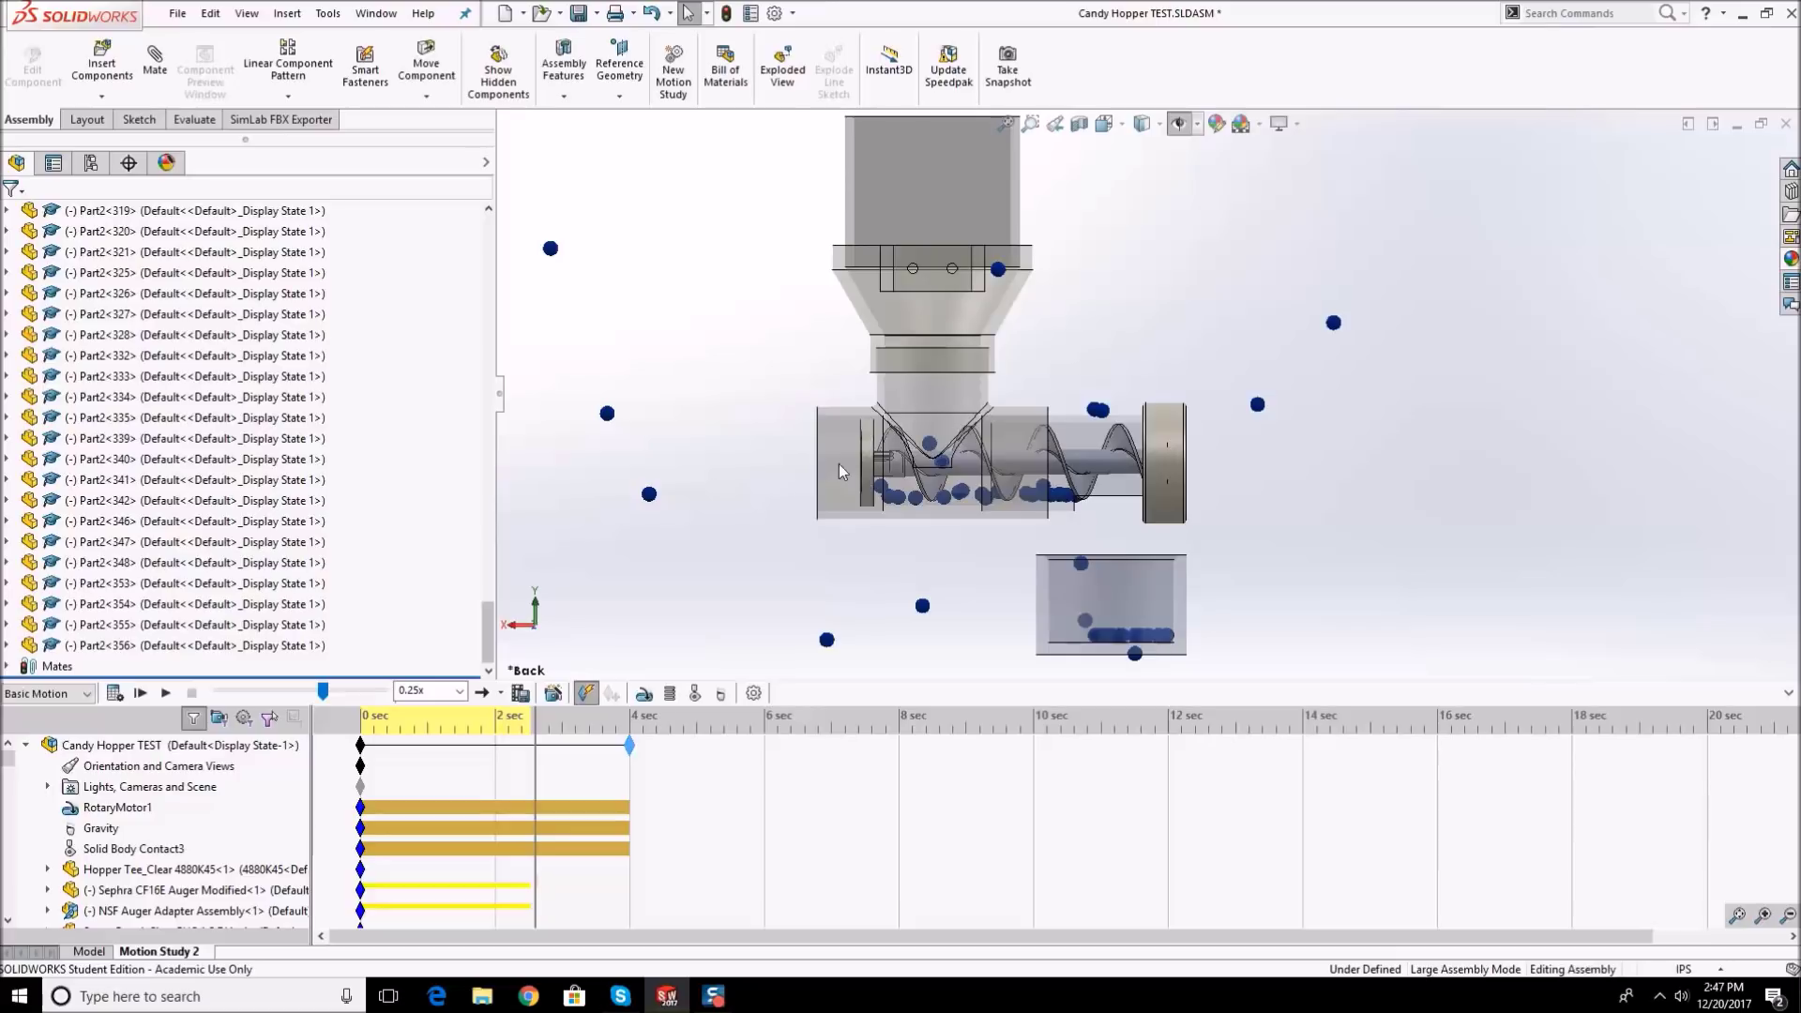
- Examine up close how the candies sit around the auger flights and below the hopper outlet in the barrel
scroll(1023, 417, "down", 4)
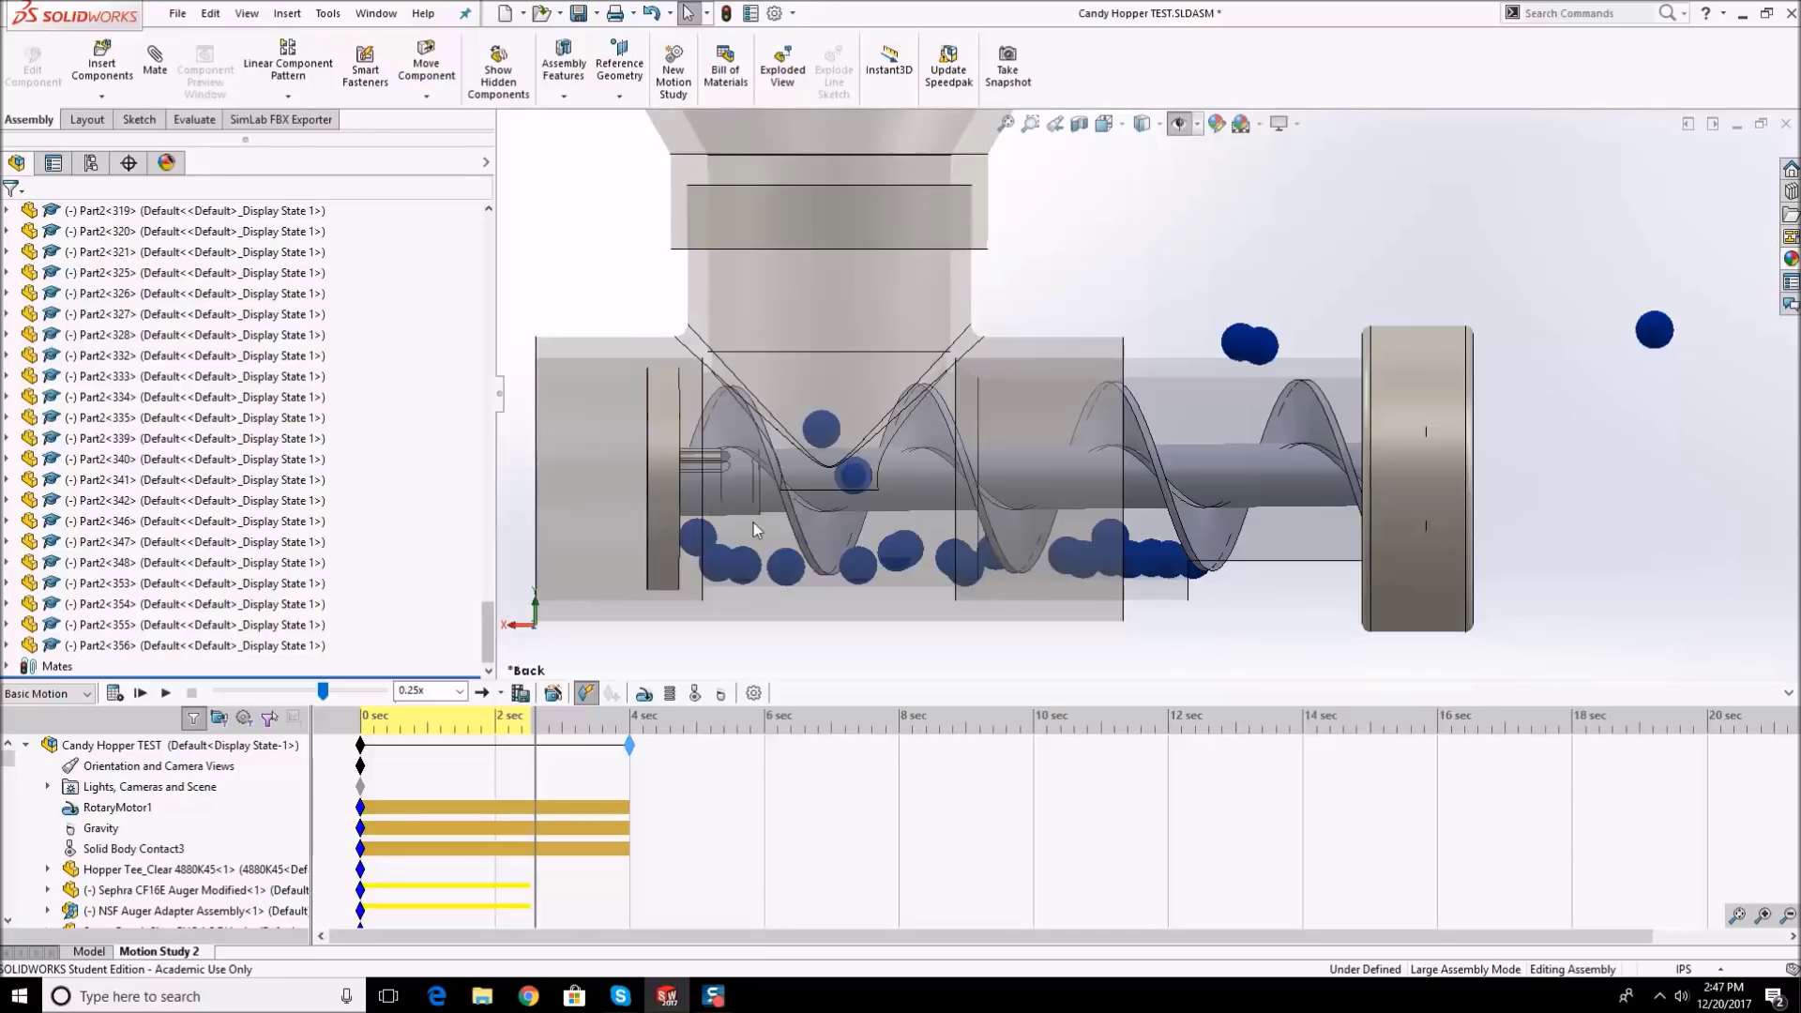
scroll(751, 521, "down", 5)
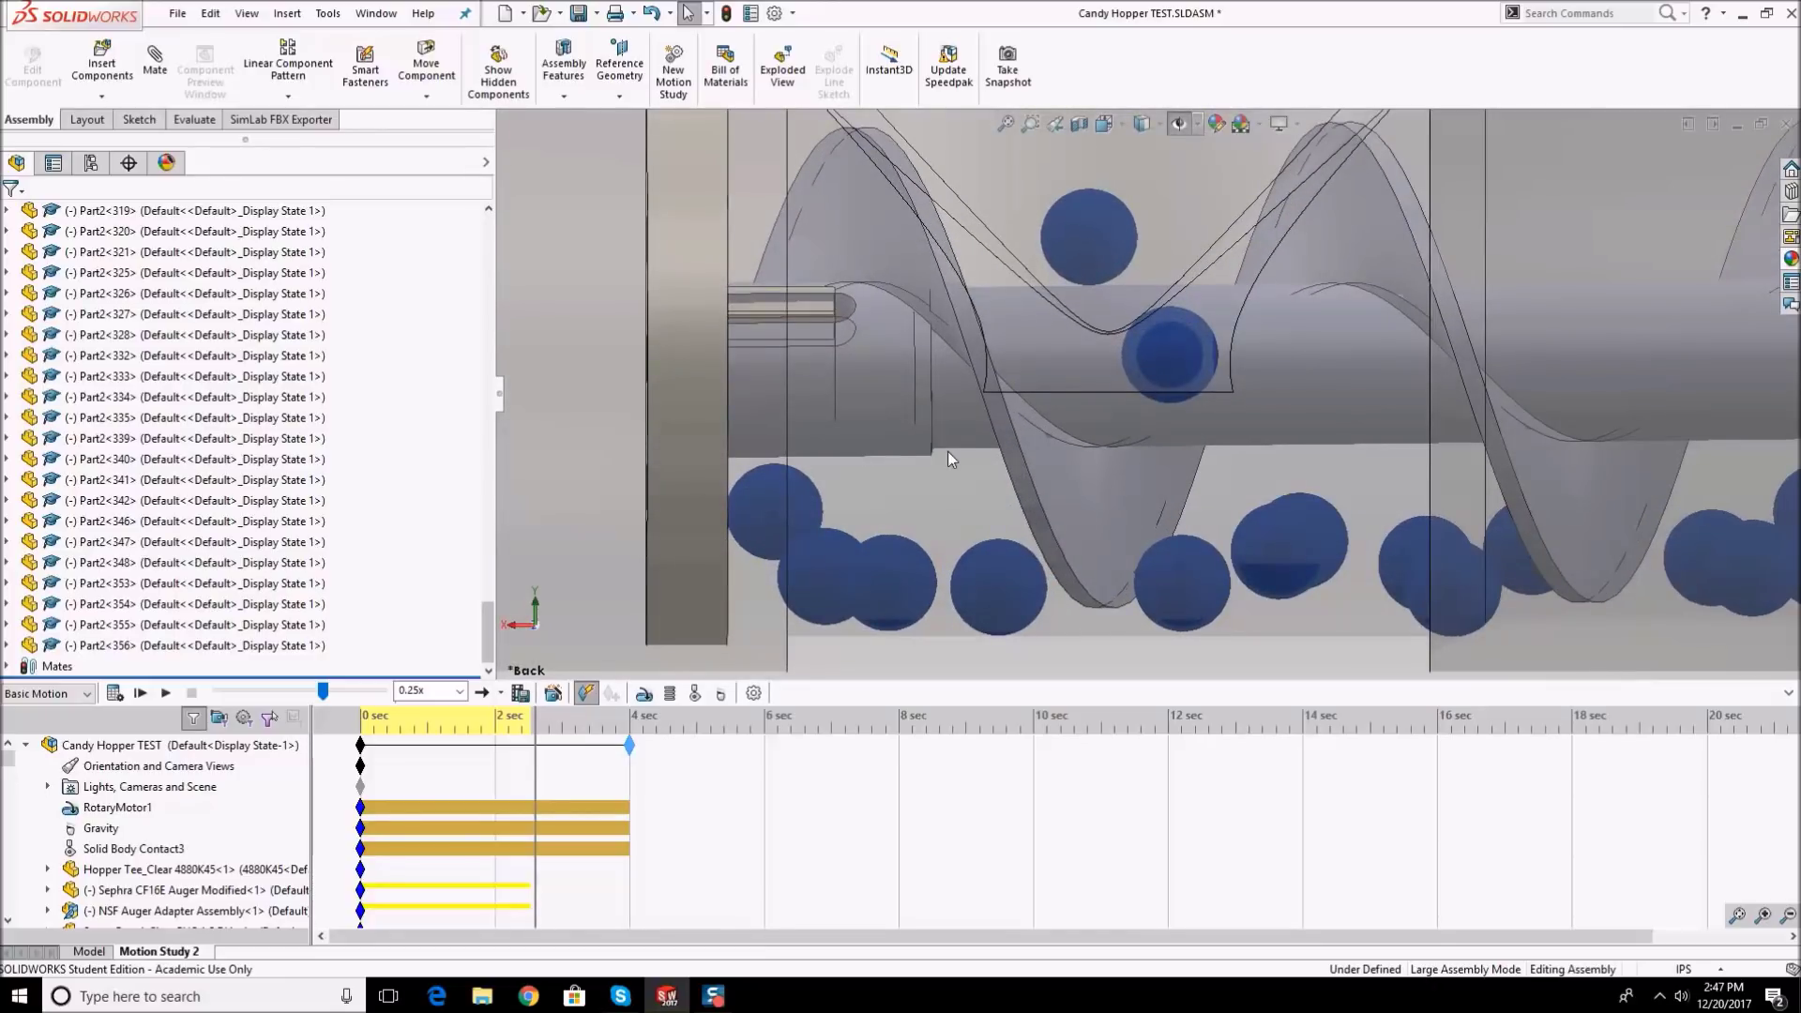
scroll(948, 452, "up", 5)
scroll(1213, 369, "down", 3)
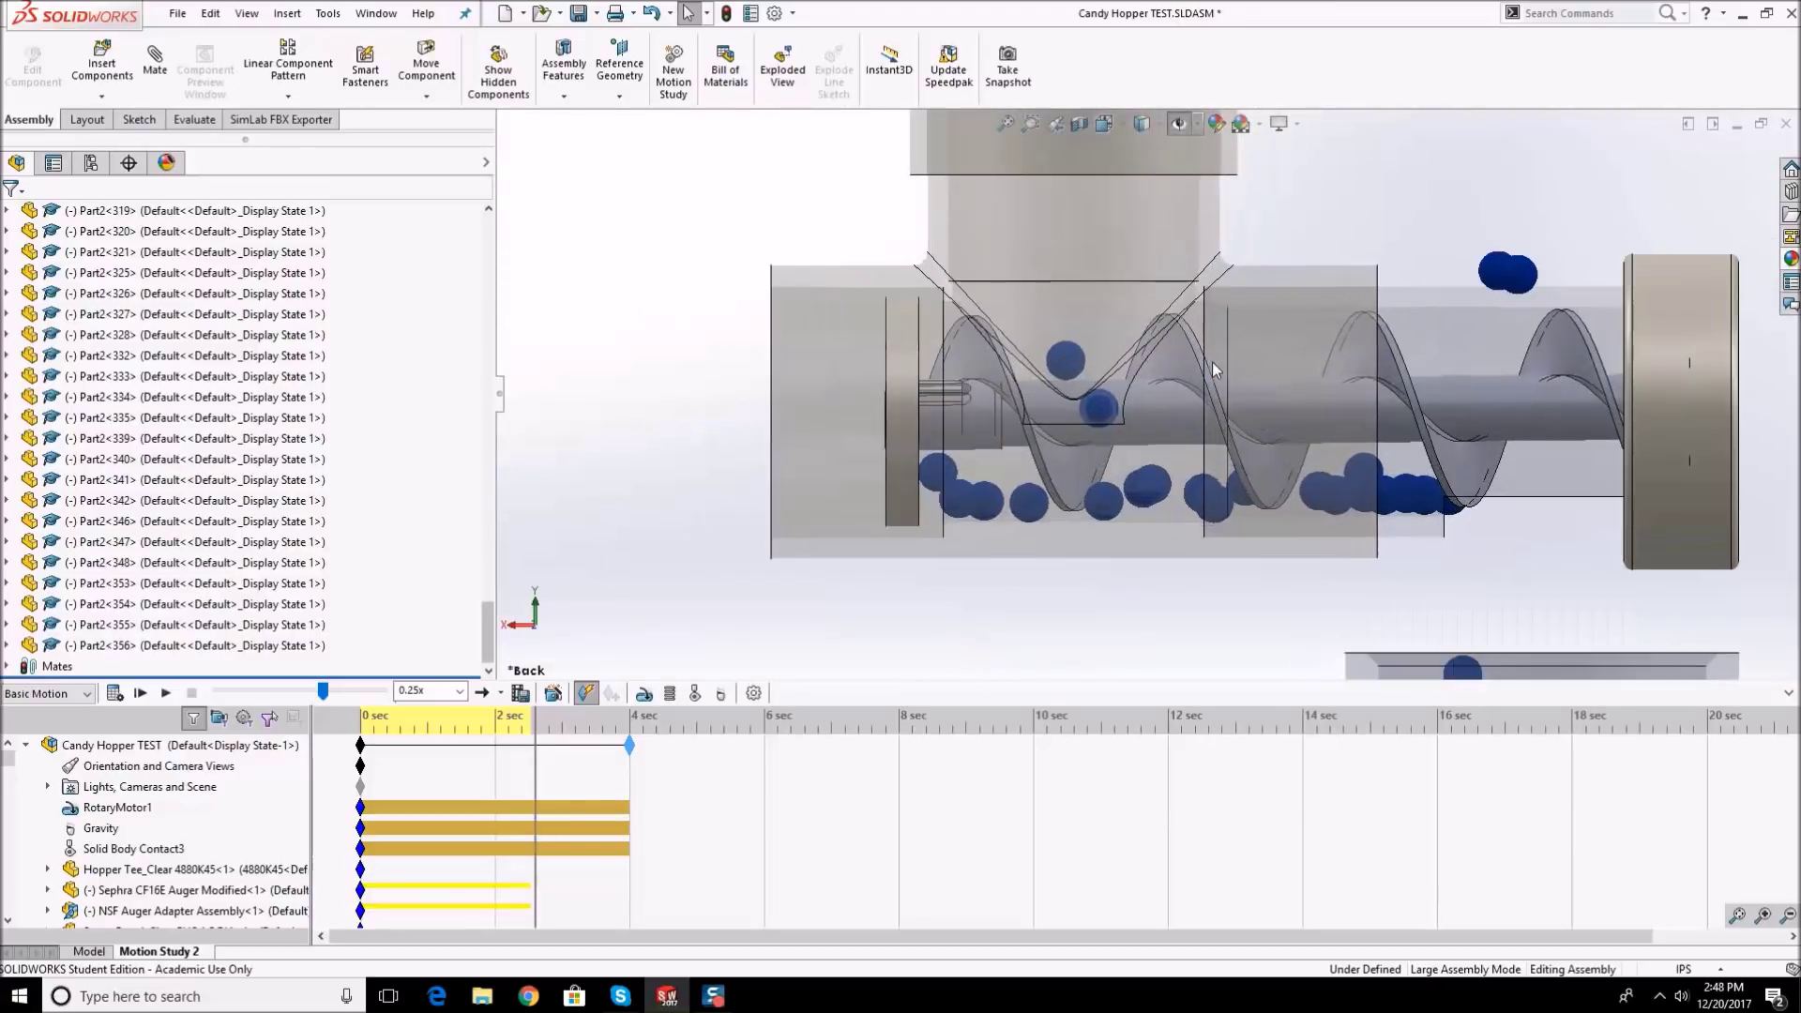
scroll(1319, 464, "up", 4)
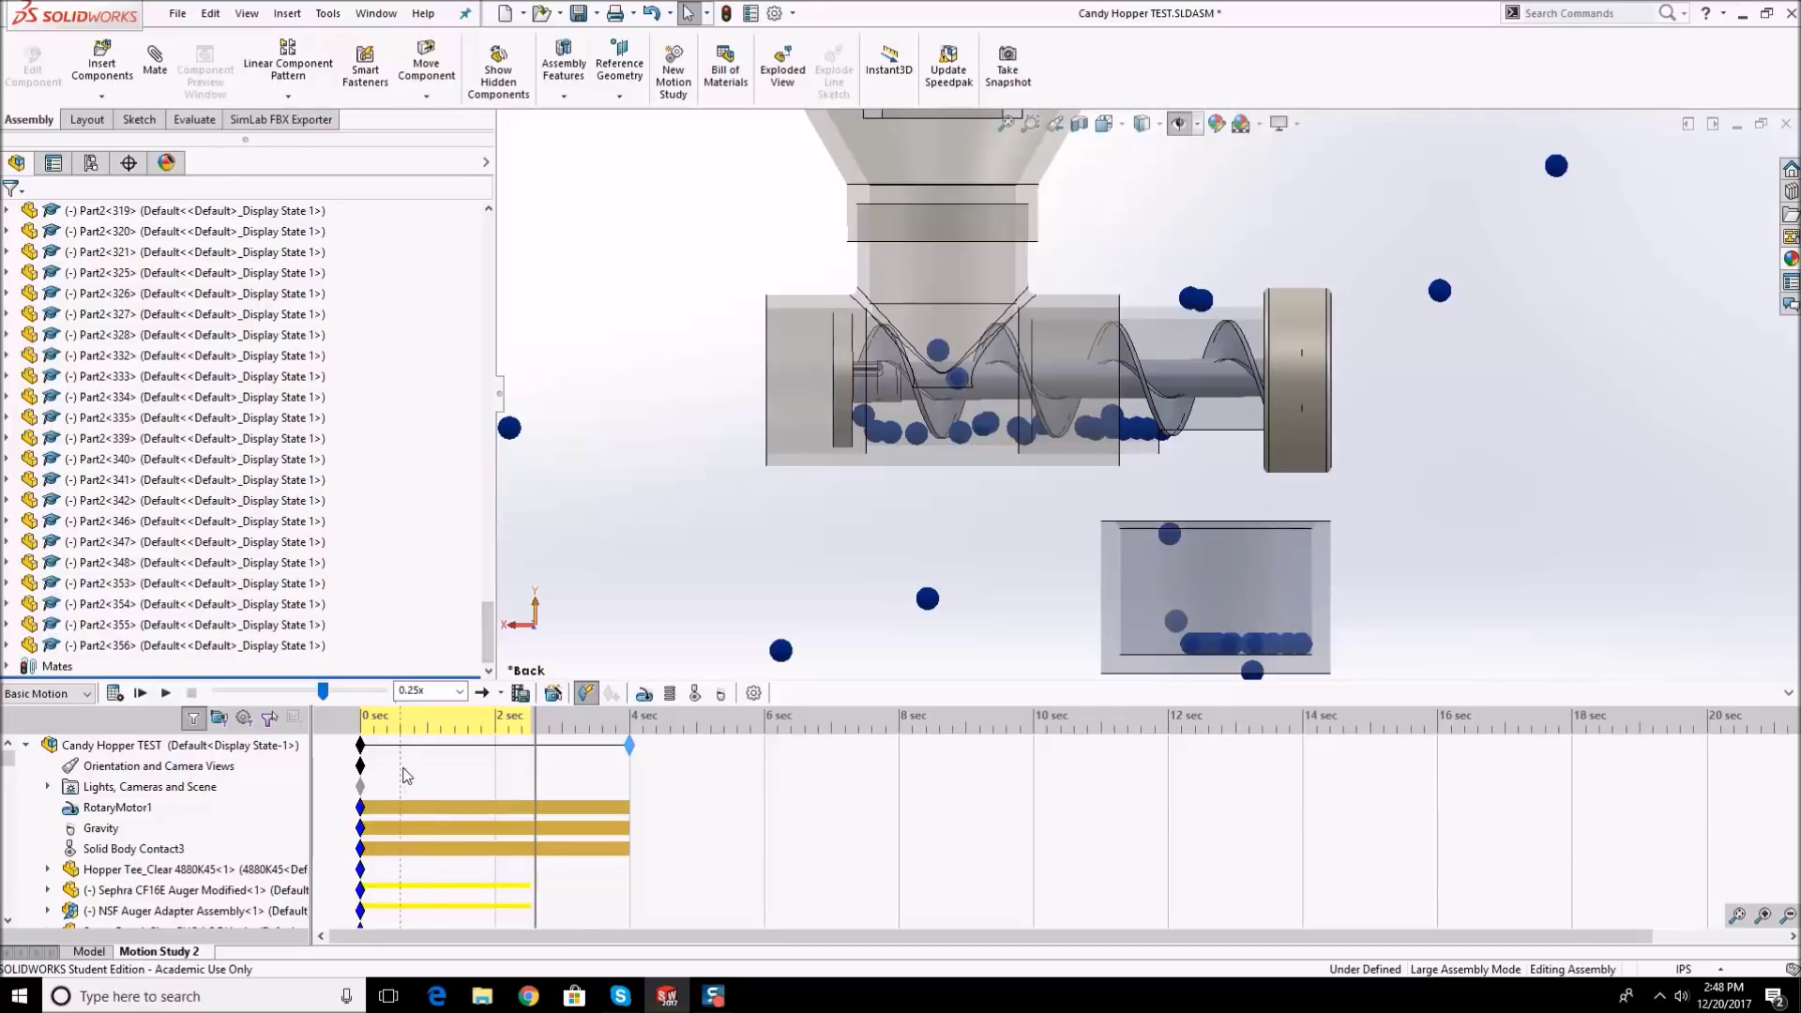
scroll(957, 376, "down", 2)
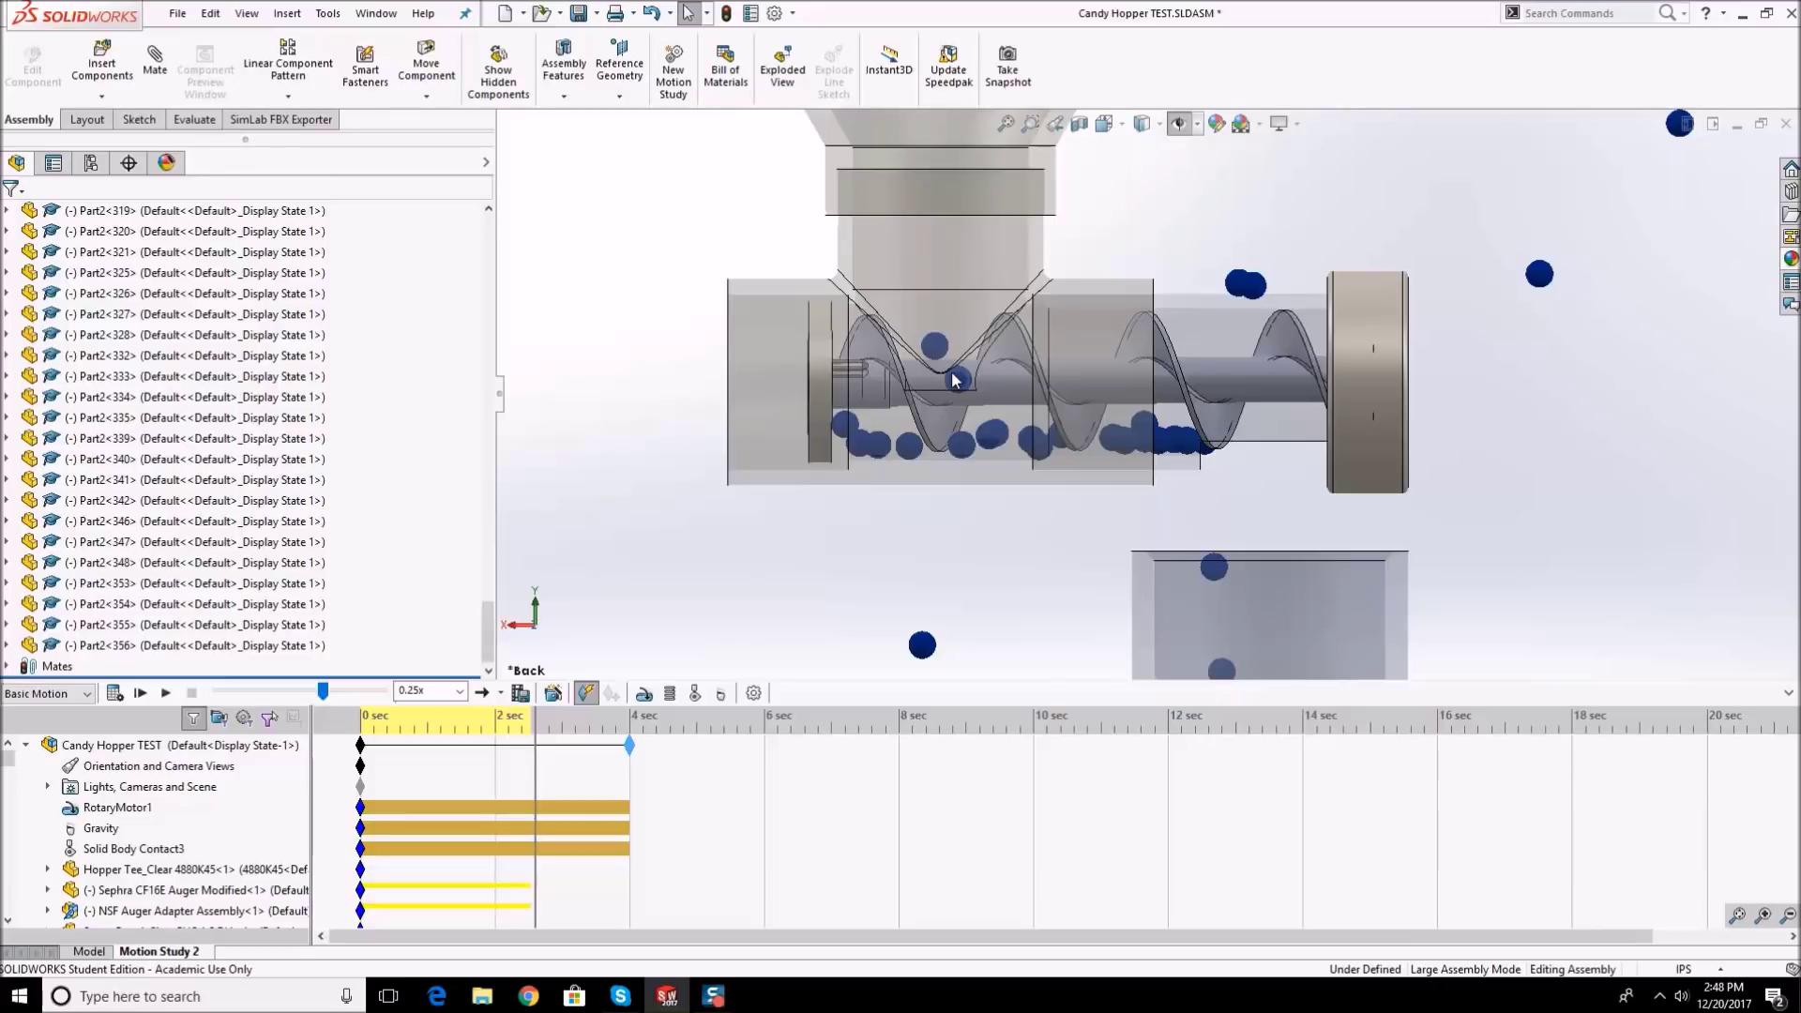
- Set the Gravity strength to 5.09 in/s^2 and recalculate the 4-second motion study
scroll(953, 379, "up", 3)
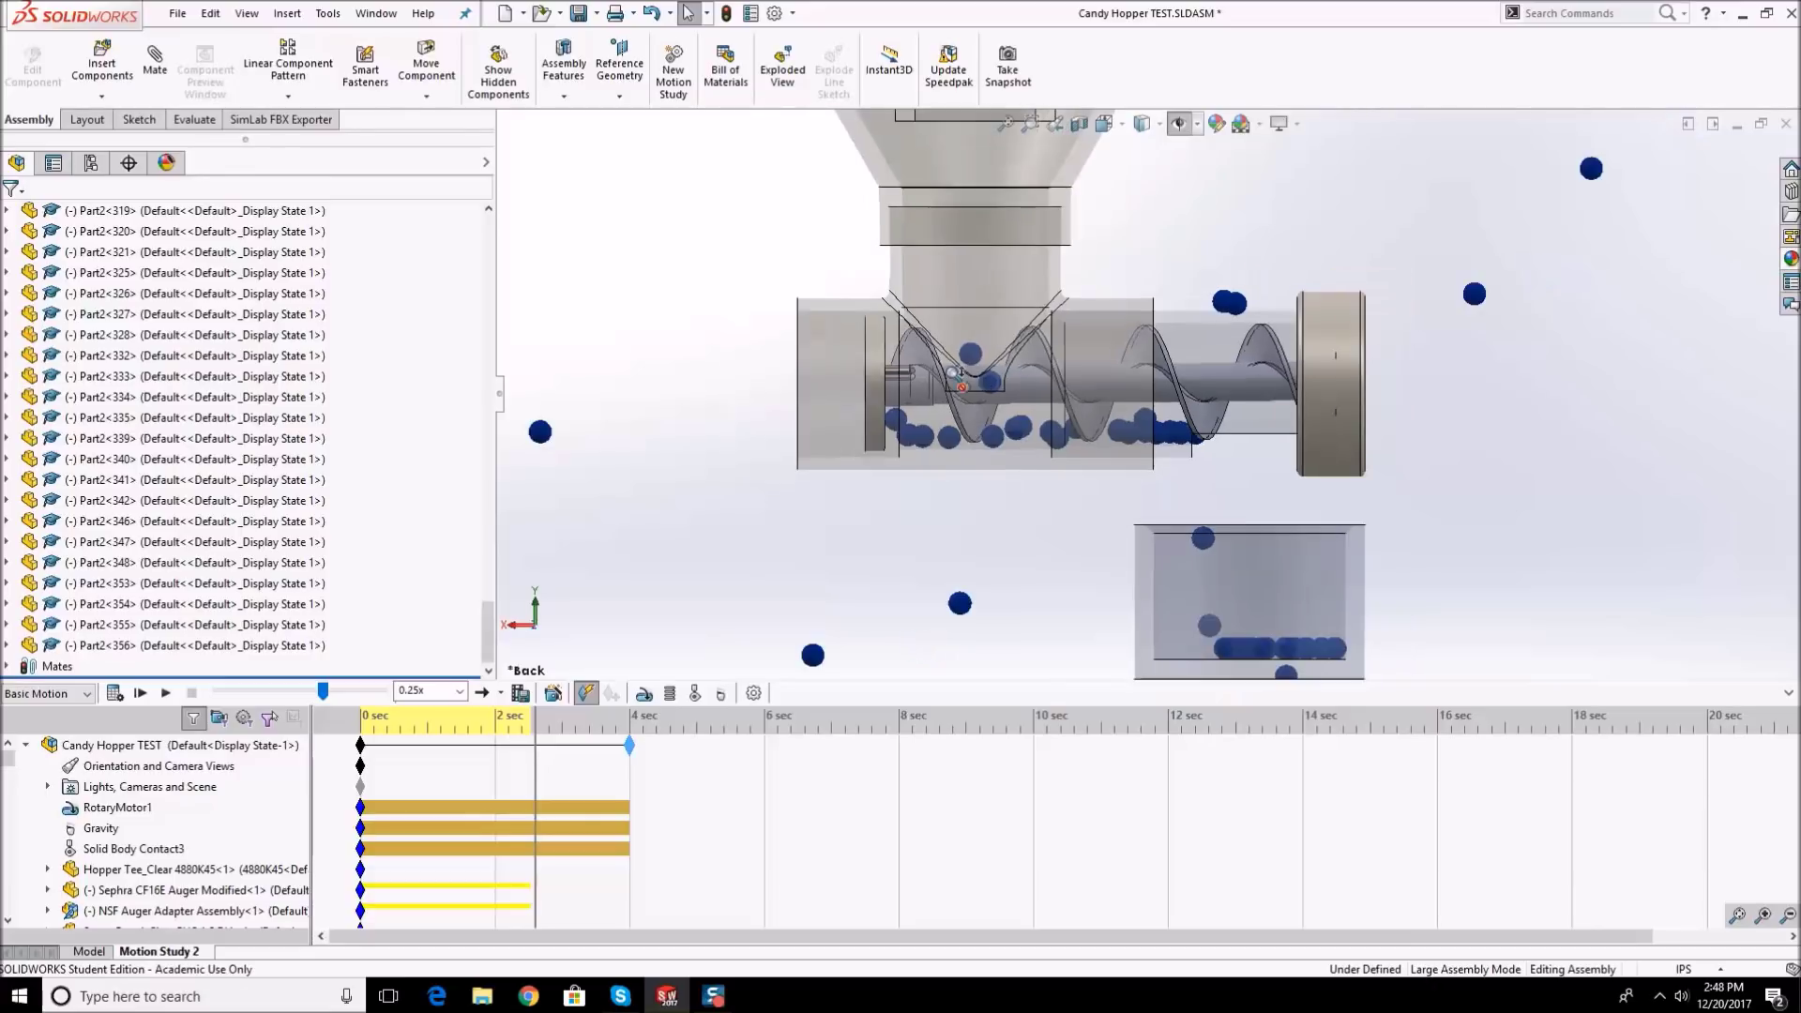
scroll(1049, 387, "down", 4)
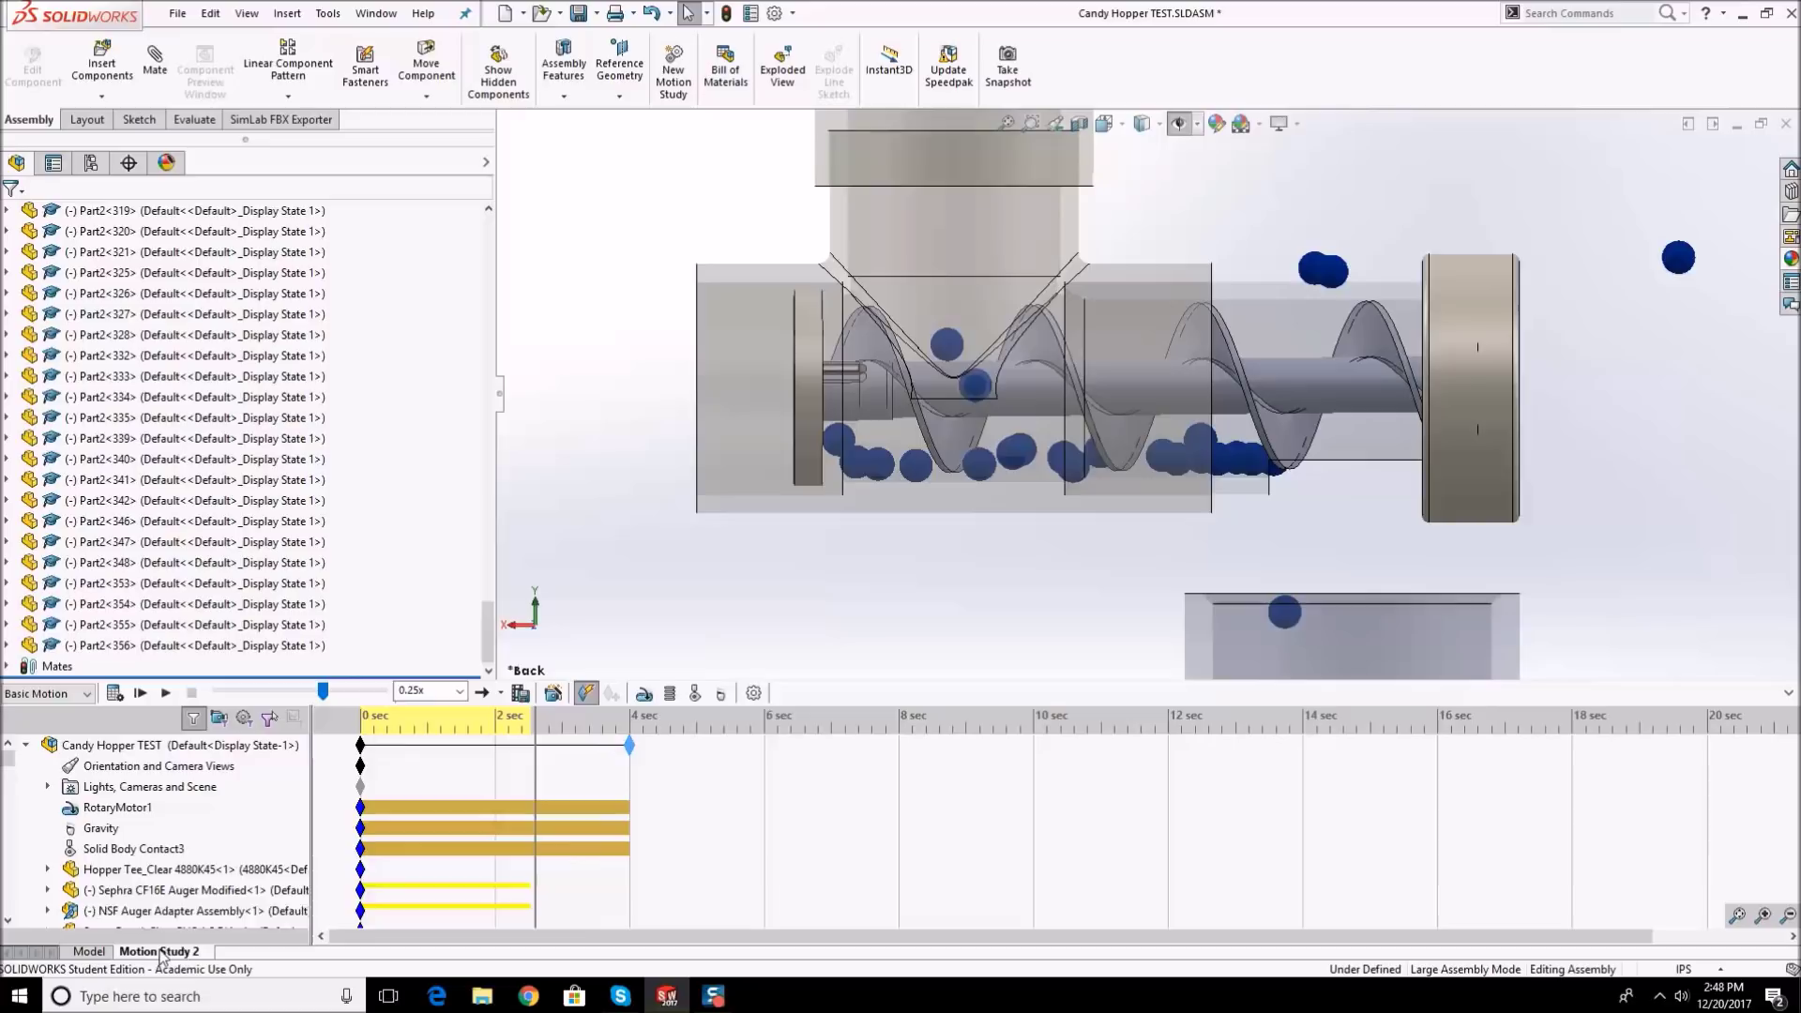
right_click(94, 829)
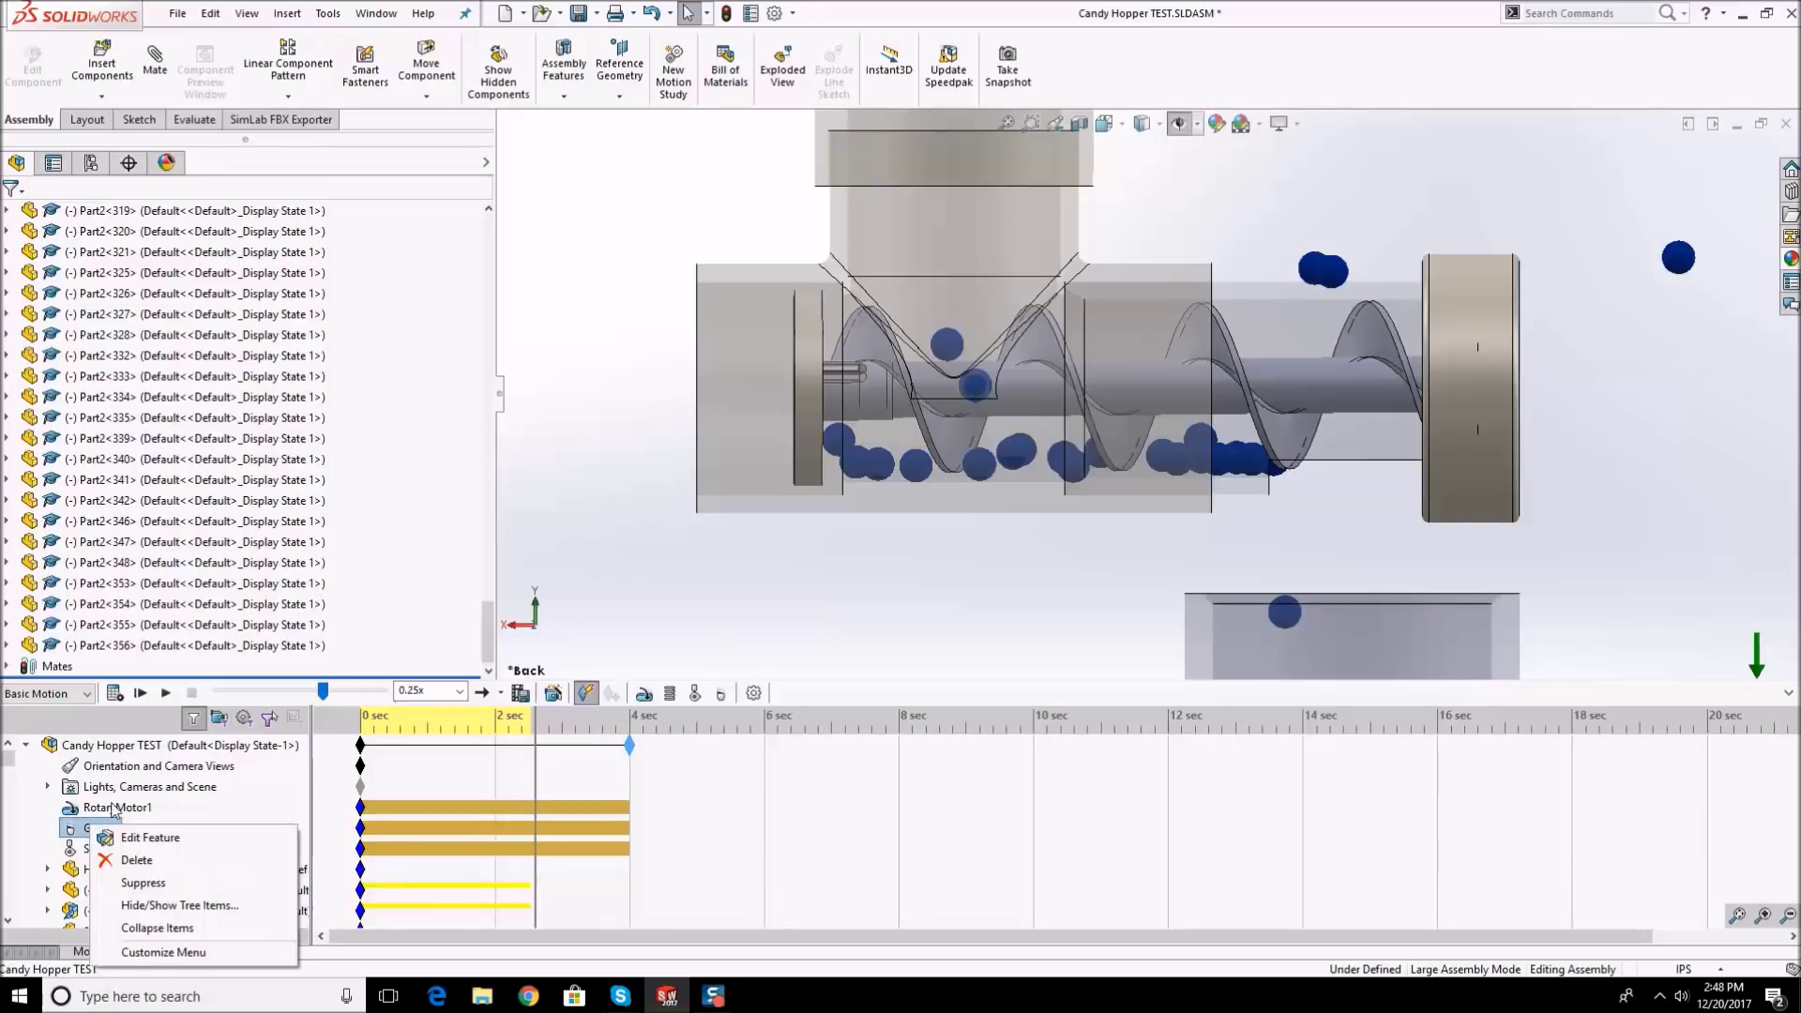
left_click(148, 838)
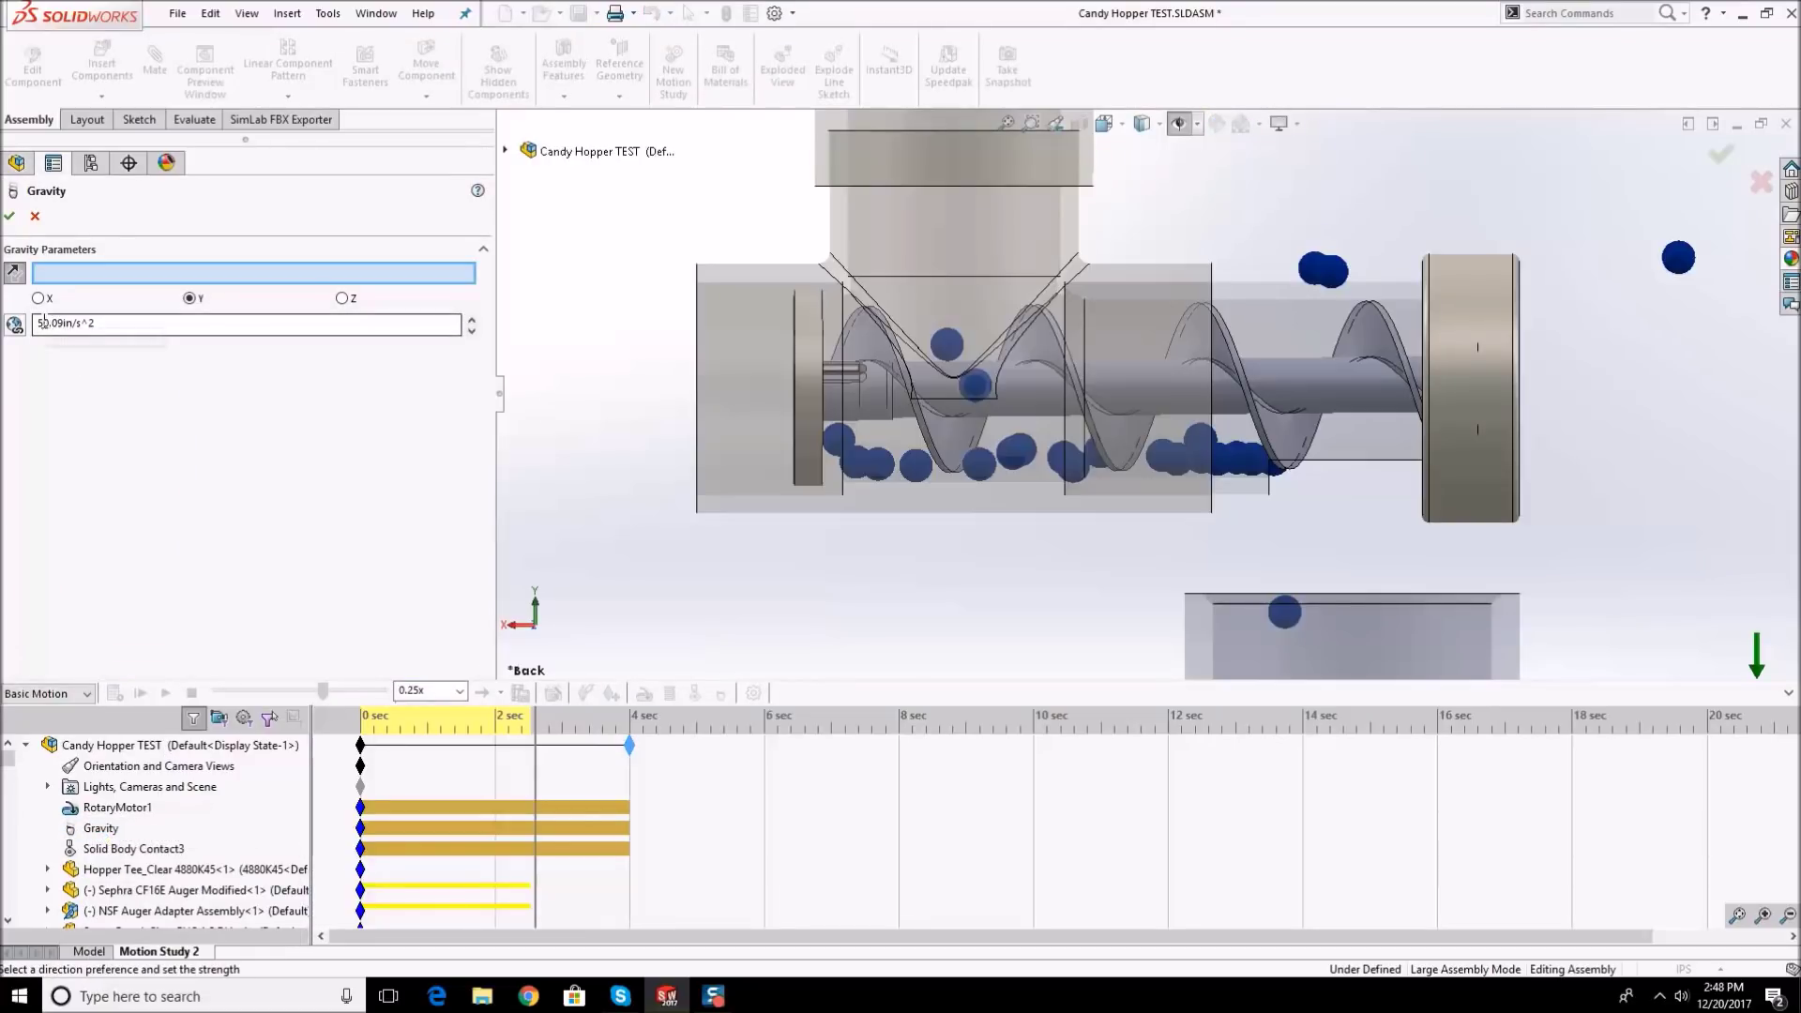
left_click_drag(44, 323, 4, 327)
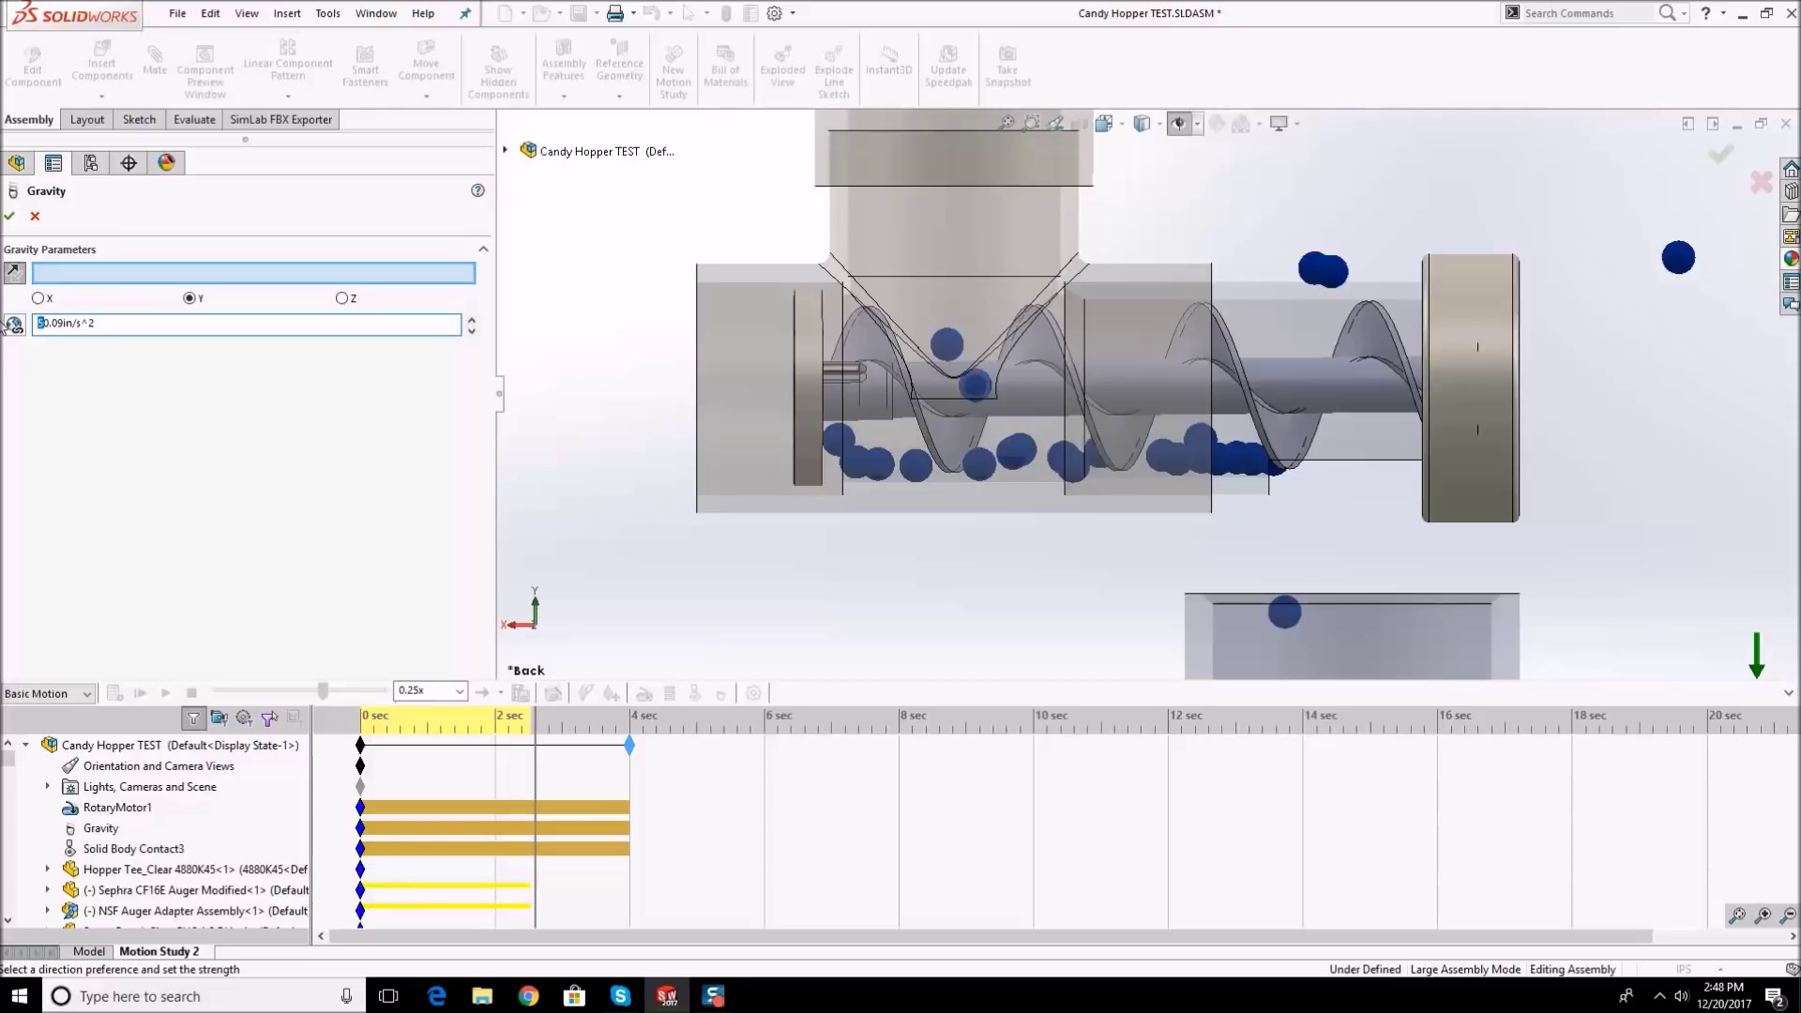
key("BackSpace")
key("Delete")
type("5")
left_click(9, 215)
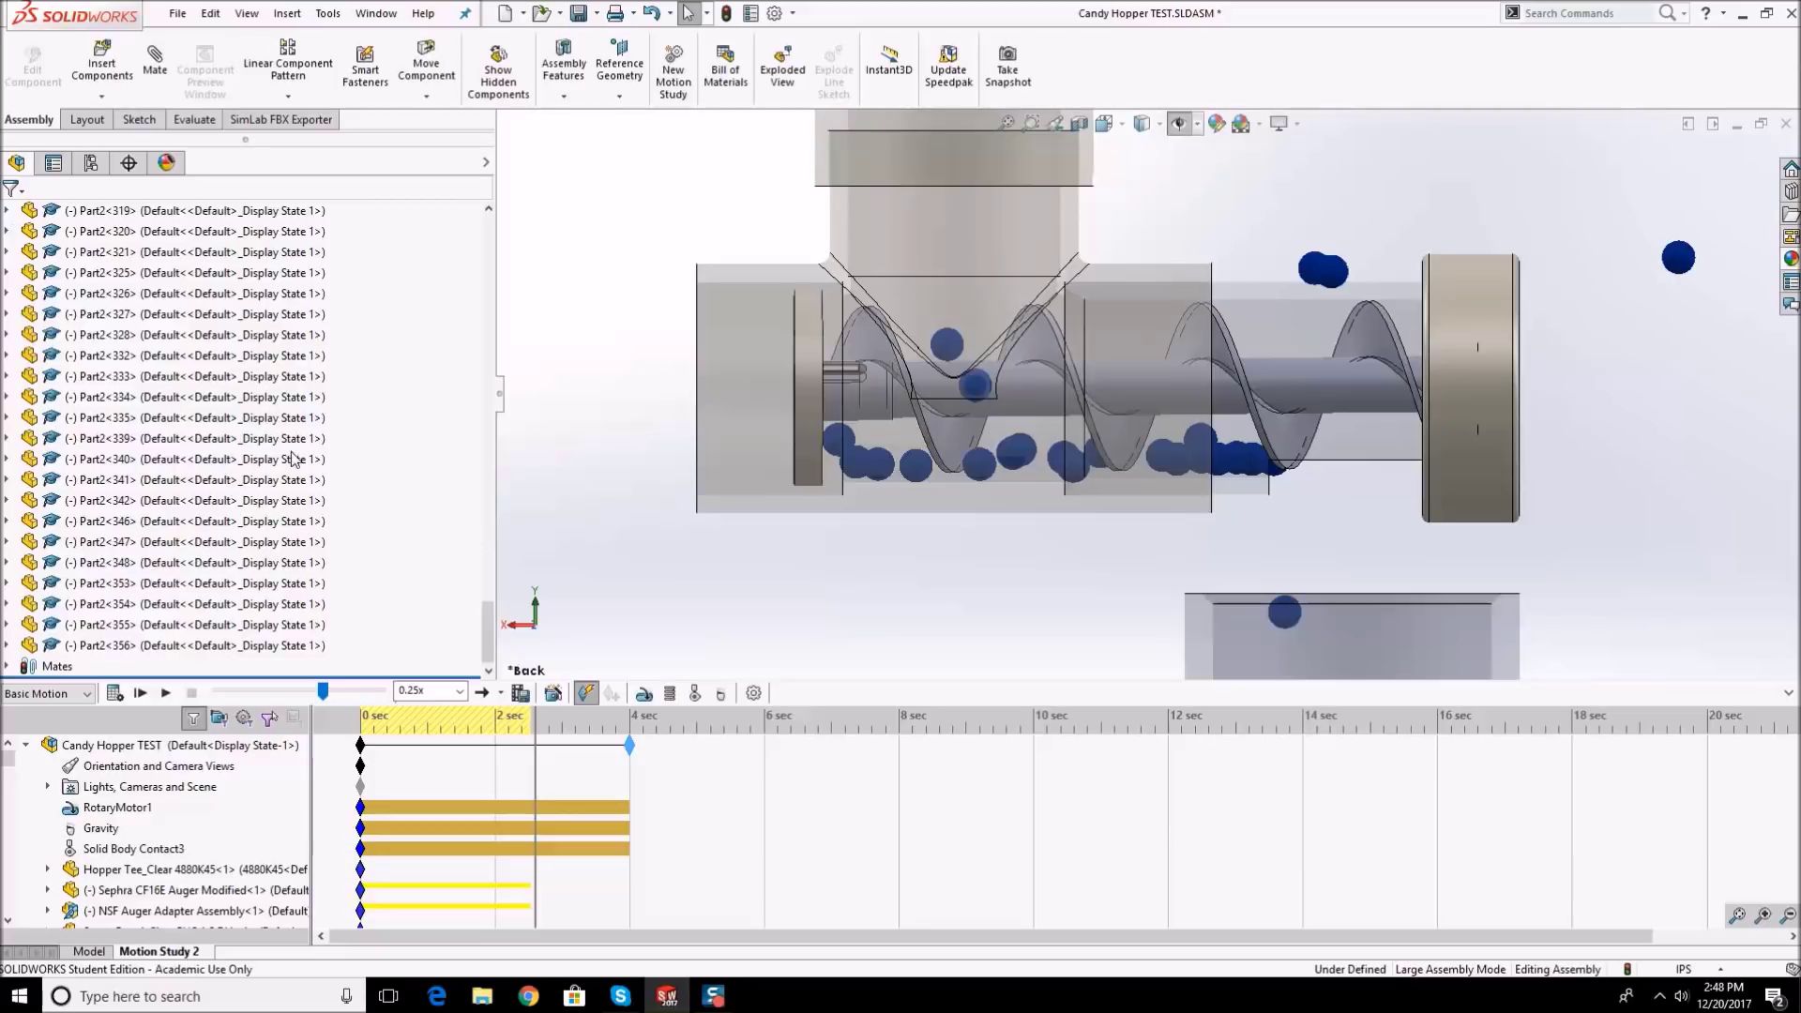
left_click(114, 692)
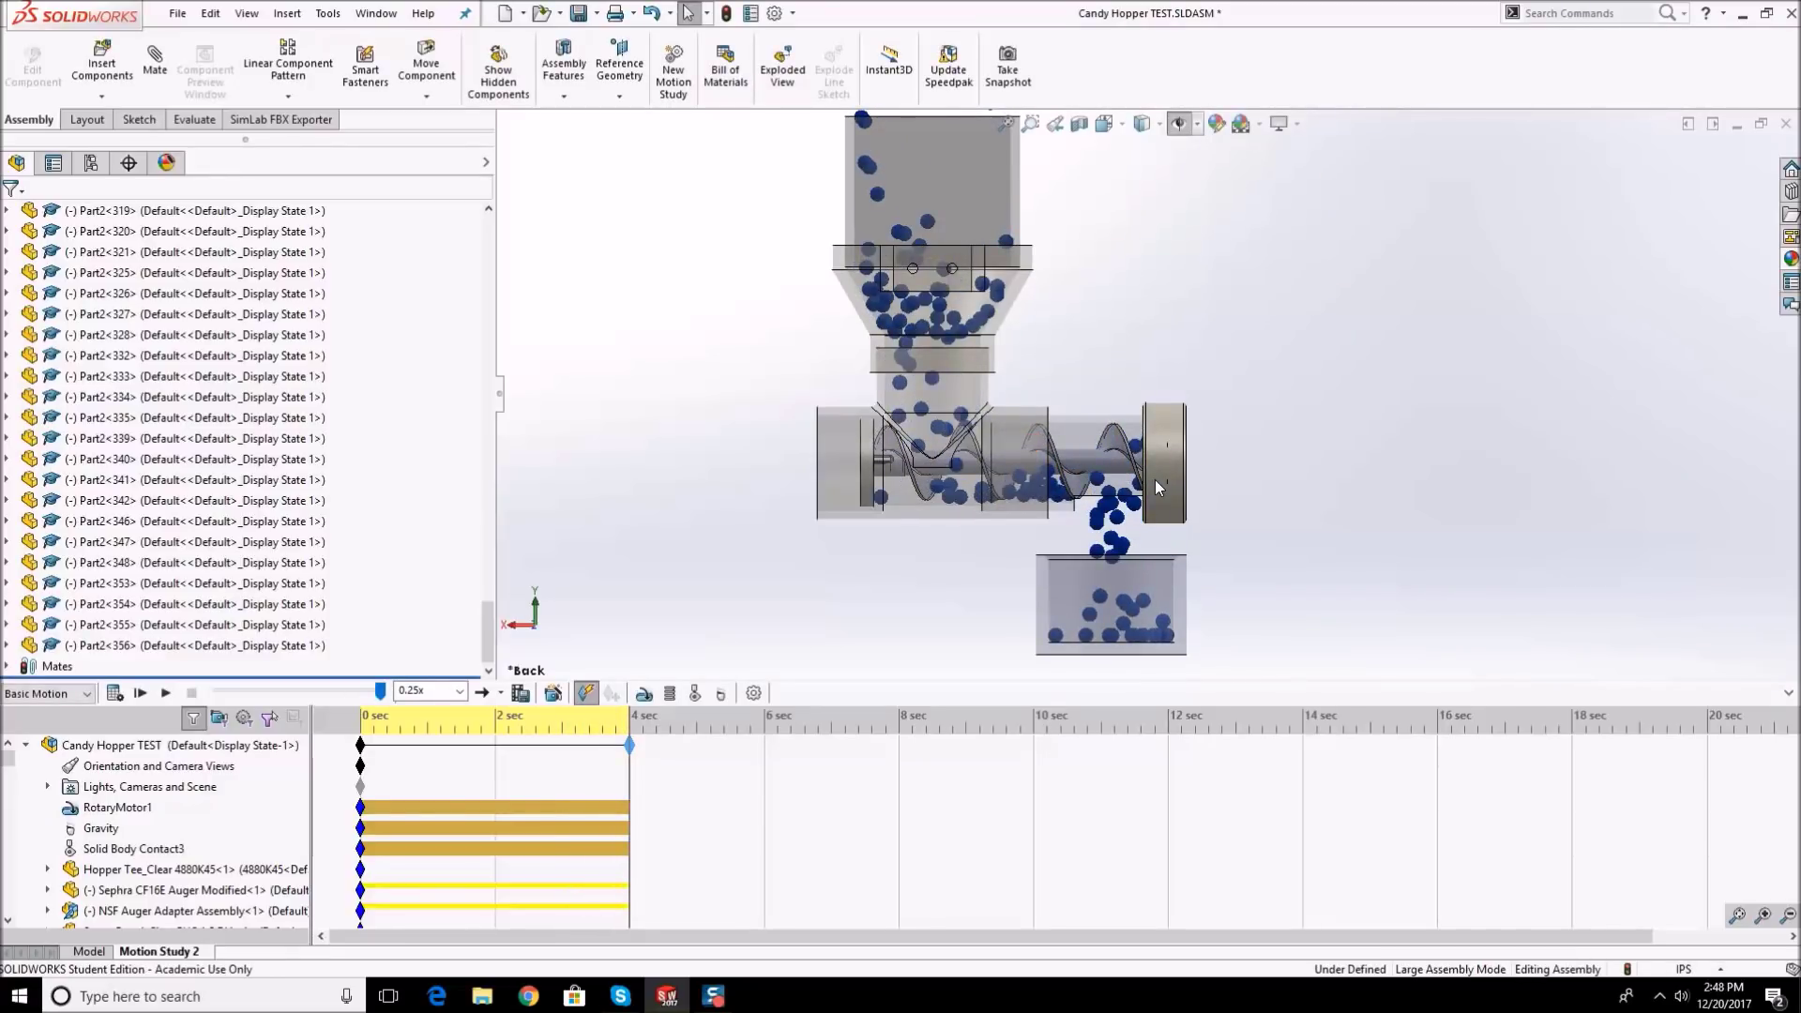
scroll(1156, 480, "up", 2)
scroll(1130, 406, "down", 1)
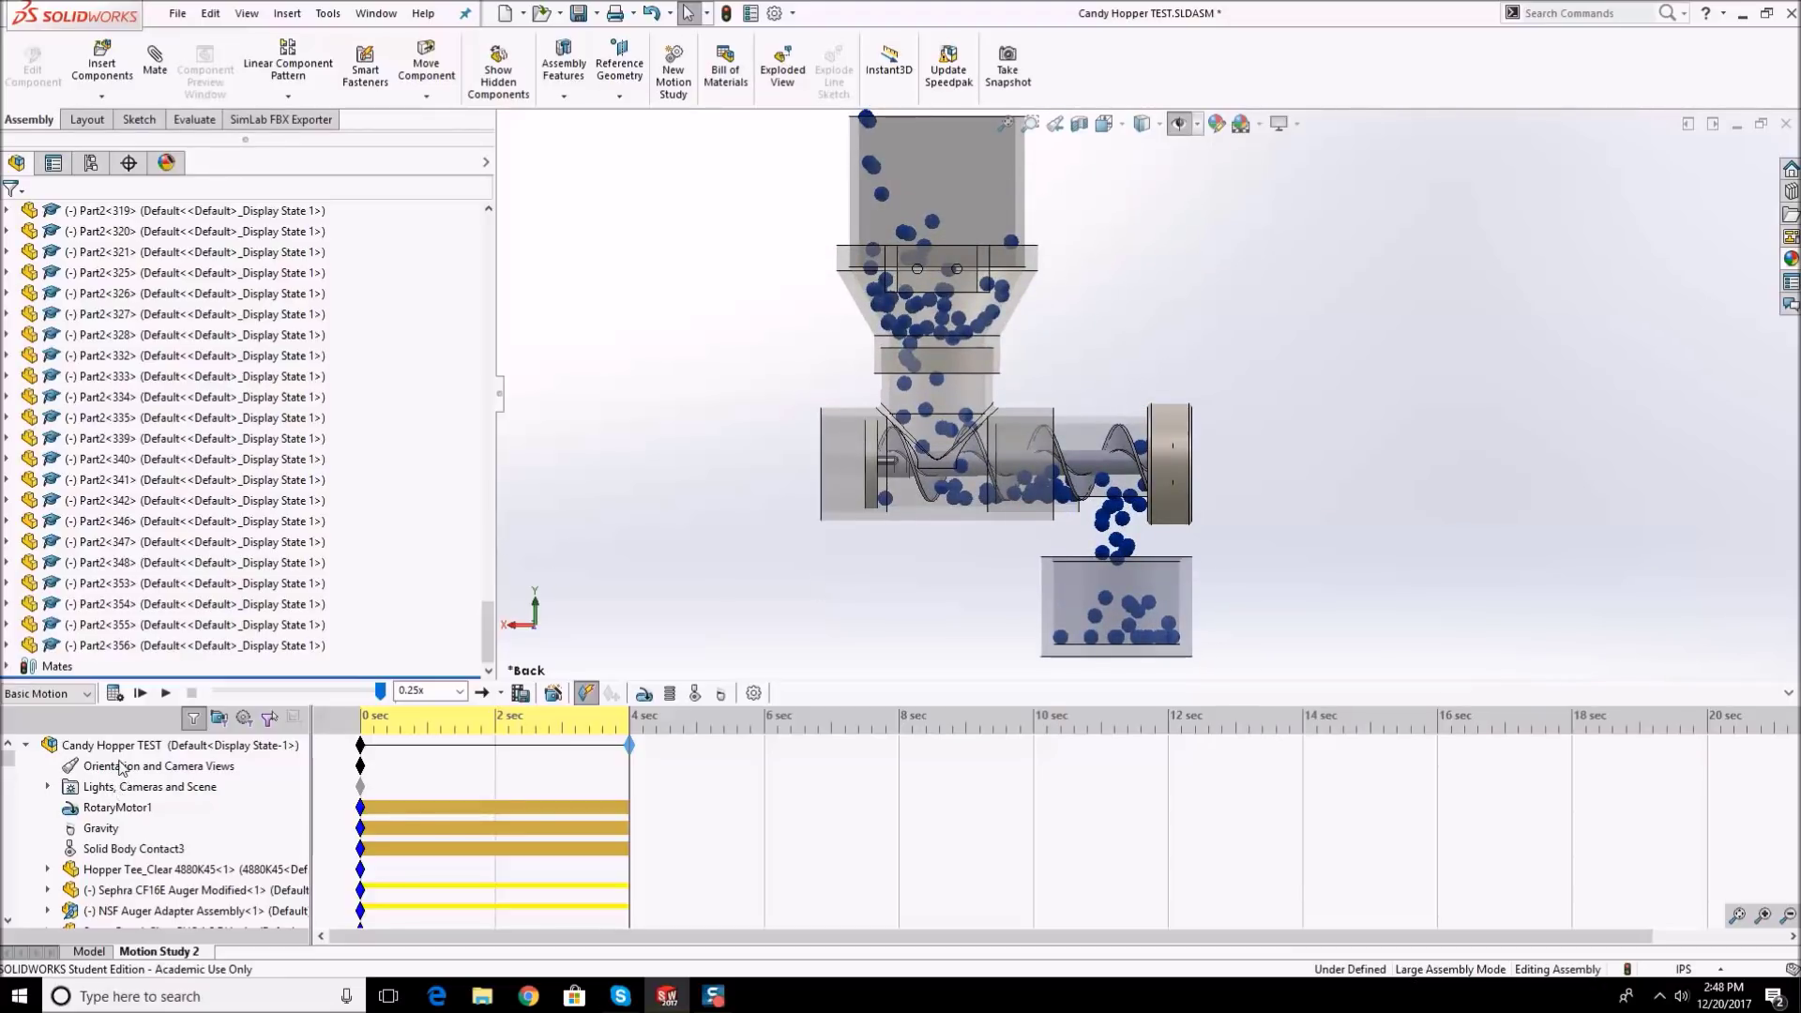
- Edit the Gravity feature again and set its strength to 50.09 in/s^2
right_click(102, 830)
left_click(150, 838)
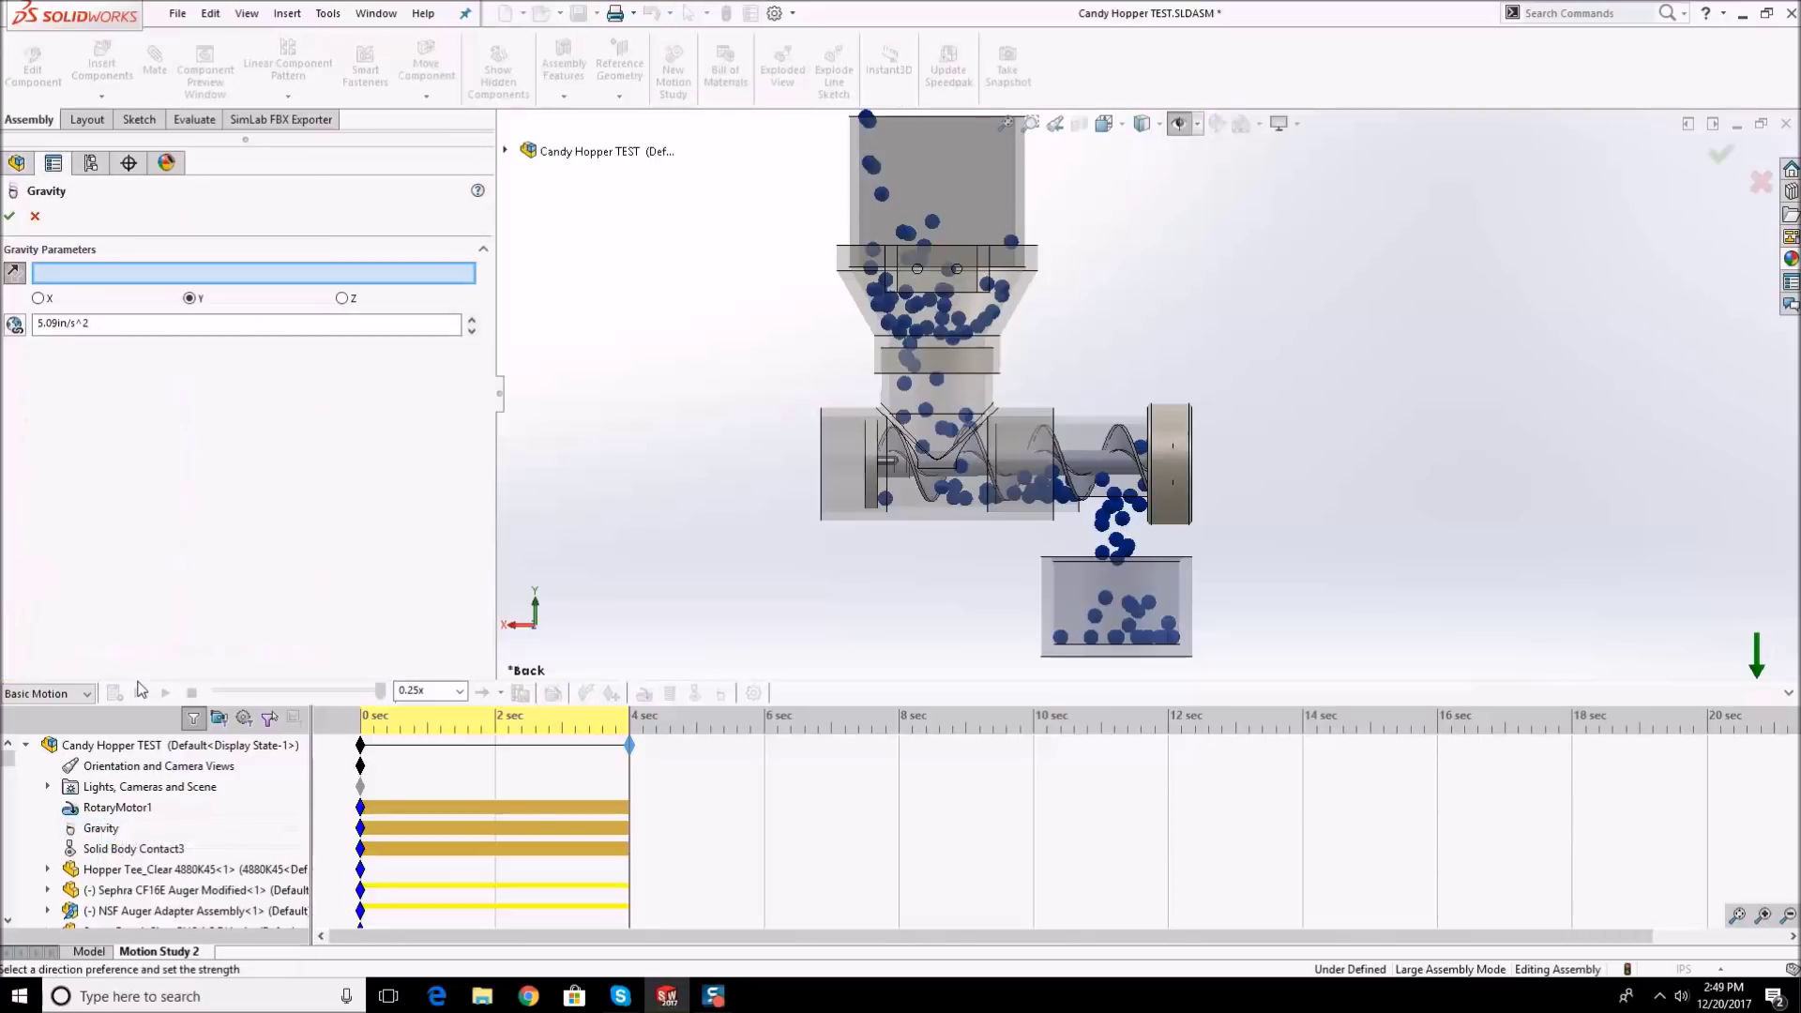
left_click(43, 324)
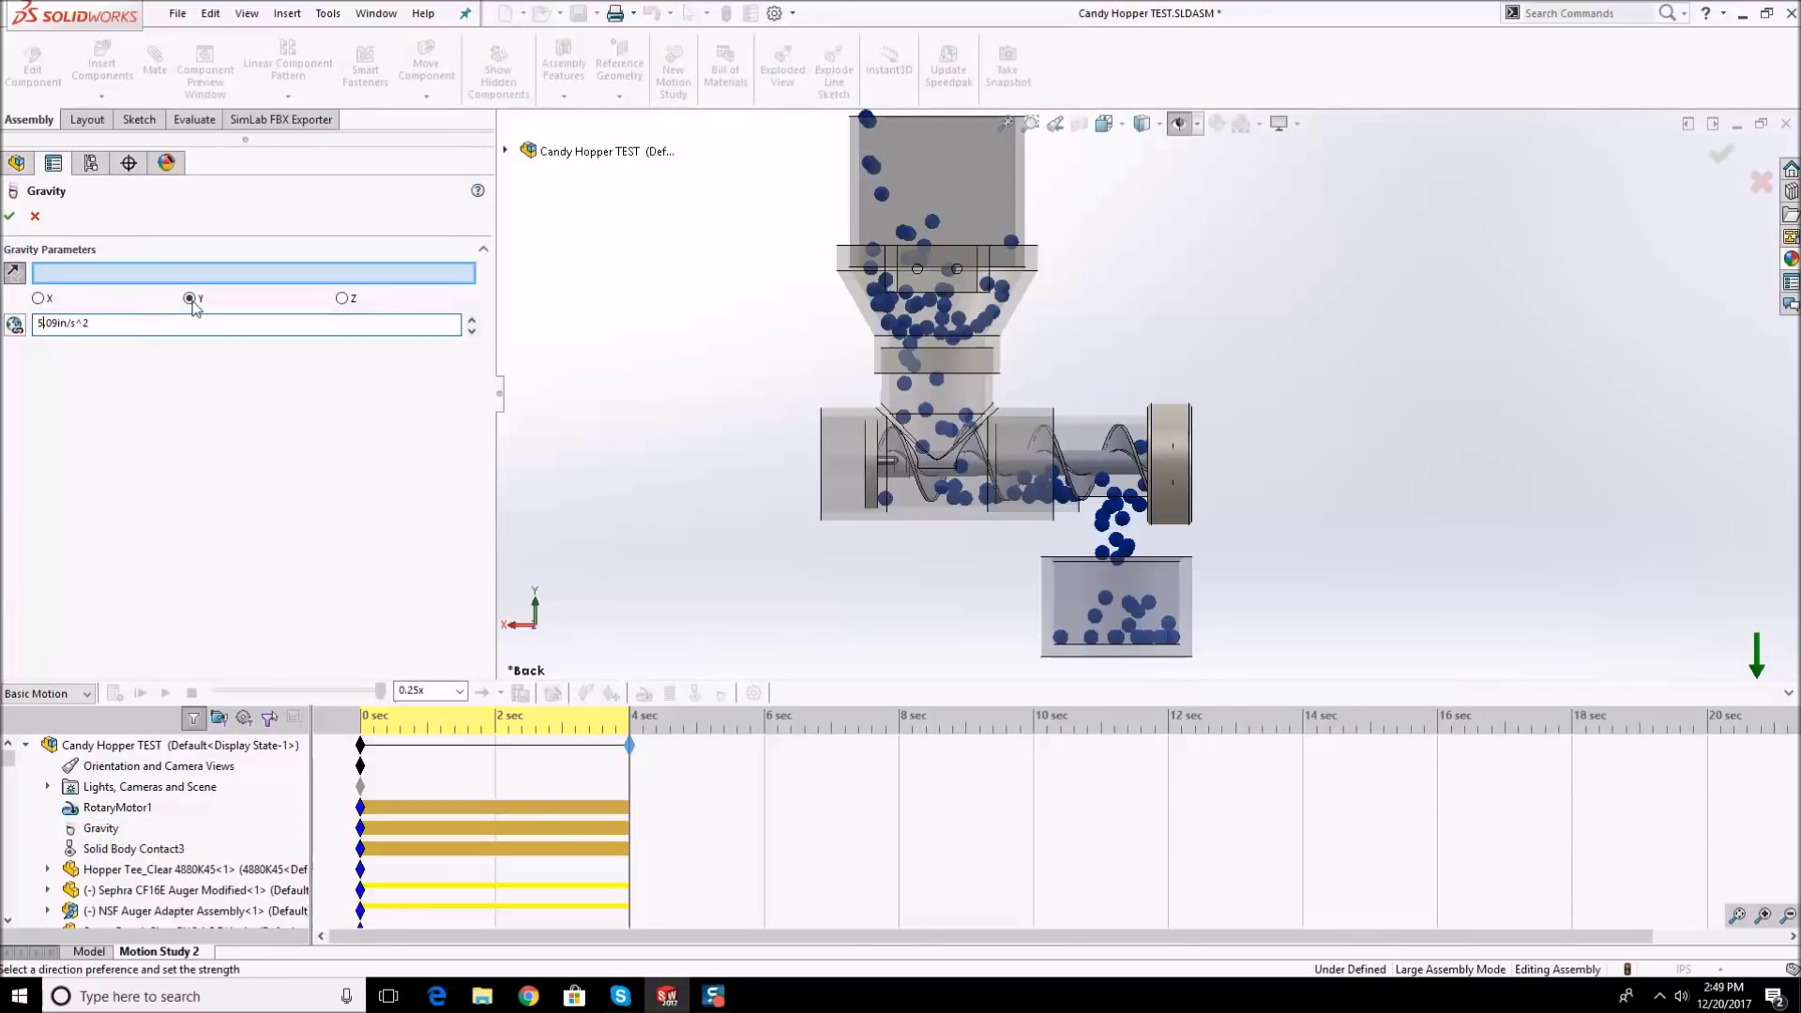
type("0")
left_click(10, 215)
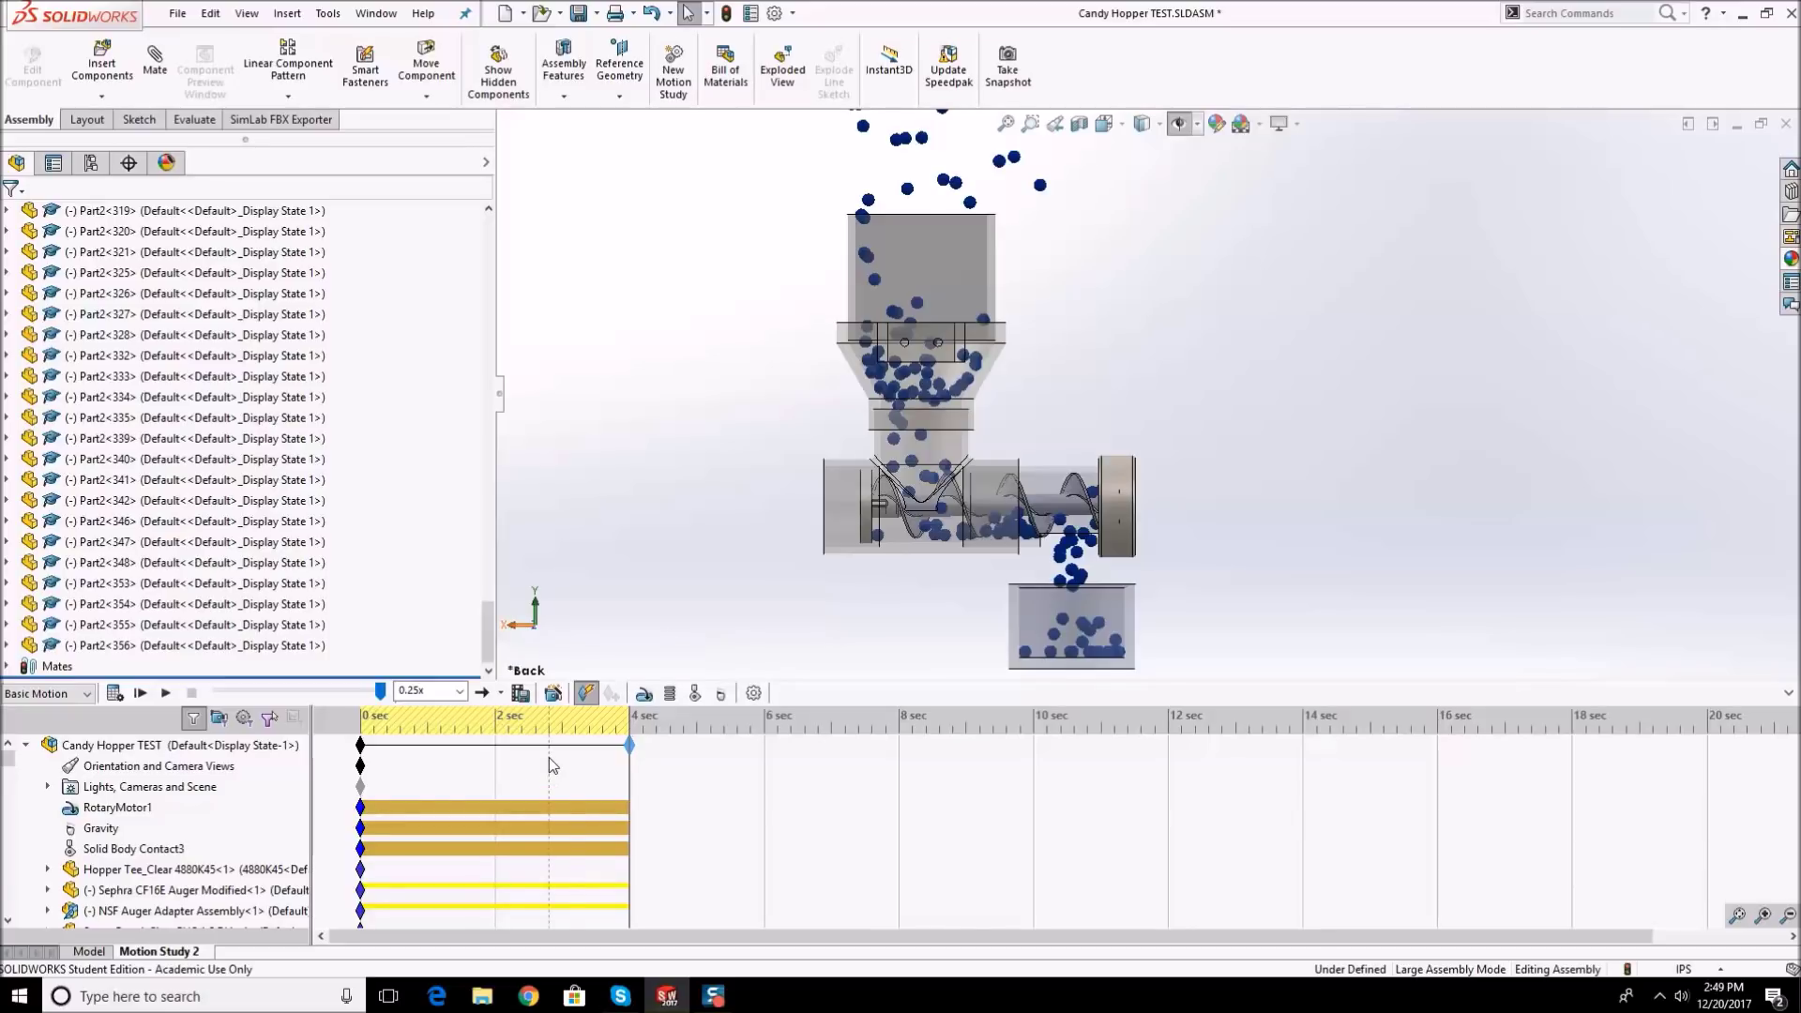
- Raise the Basic Motion geometry accuracy and 3D contact resolution to High, then recalculate the study and stop it partway
left_click(753, 693)
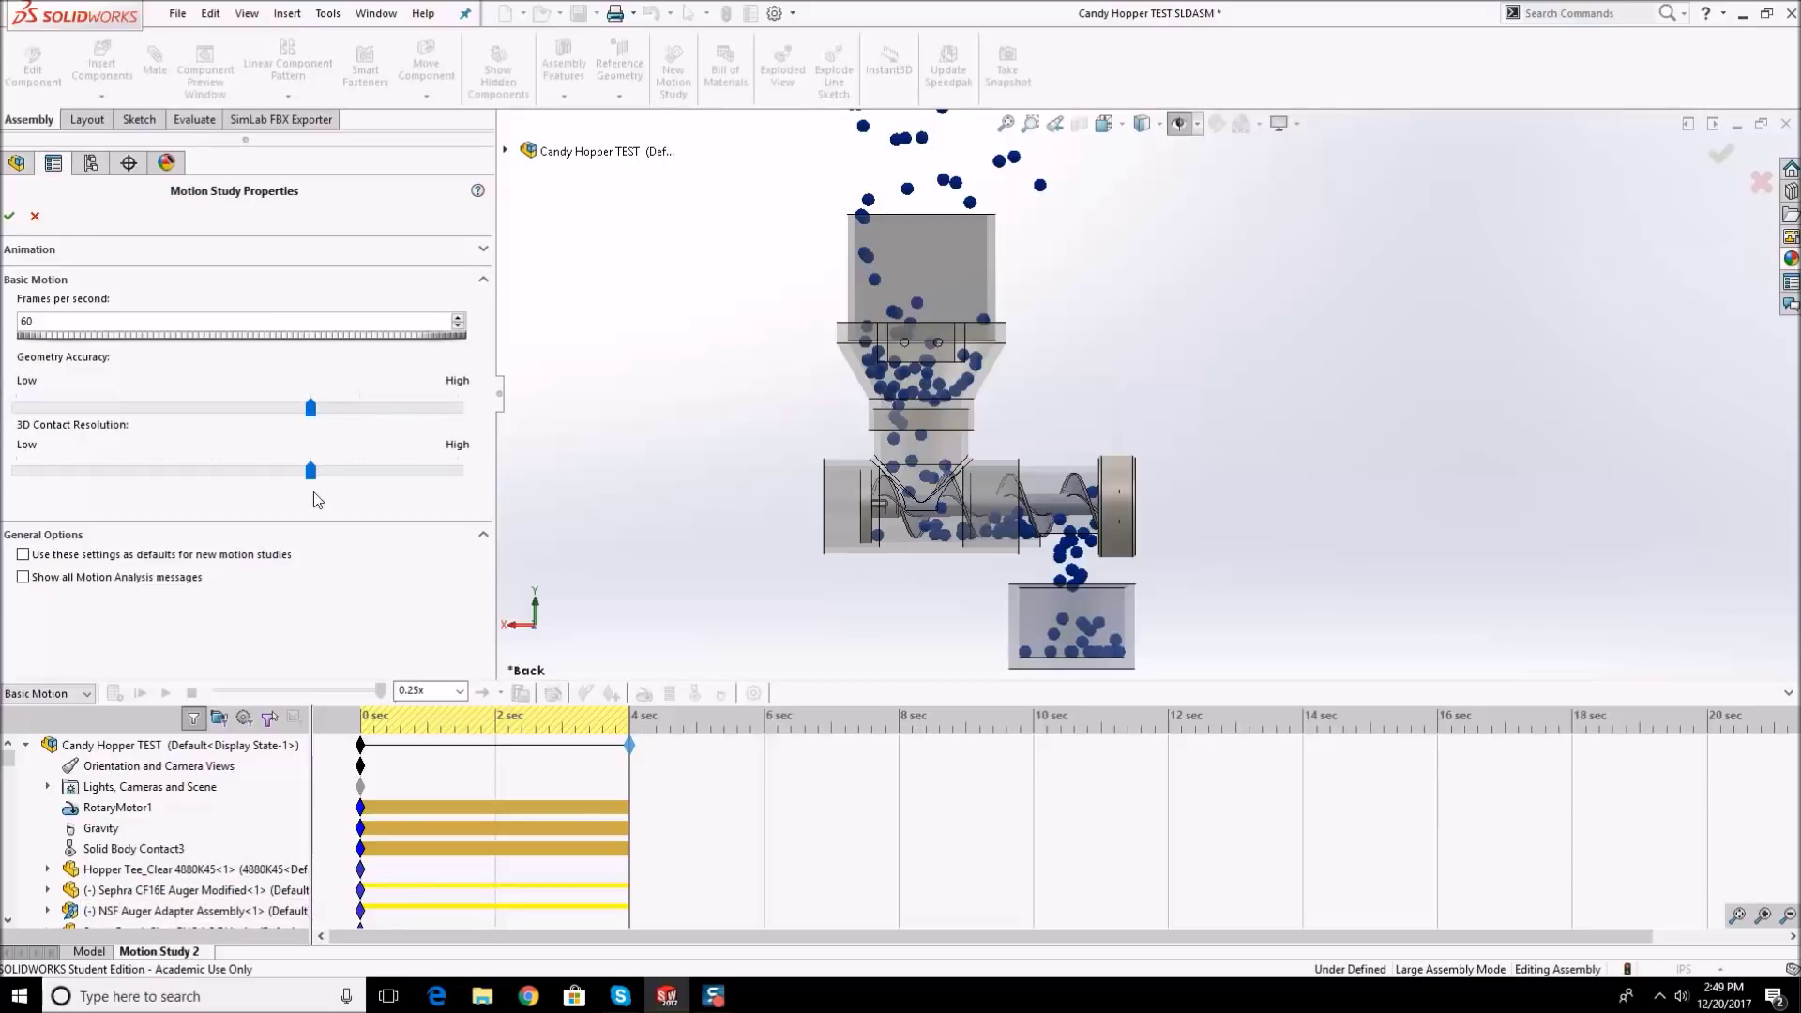
left_click_drag(311, 410, 457, 407)
left_click_drag(311, 471, 457, 473)
left_click(9, 216)
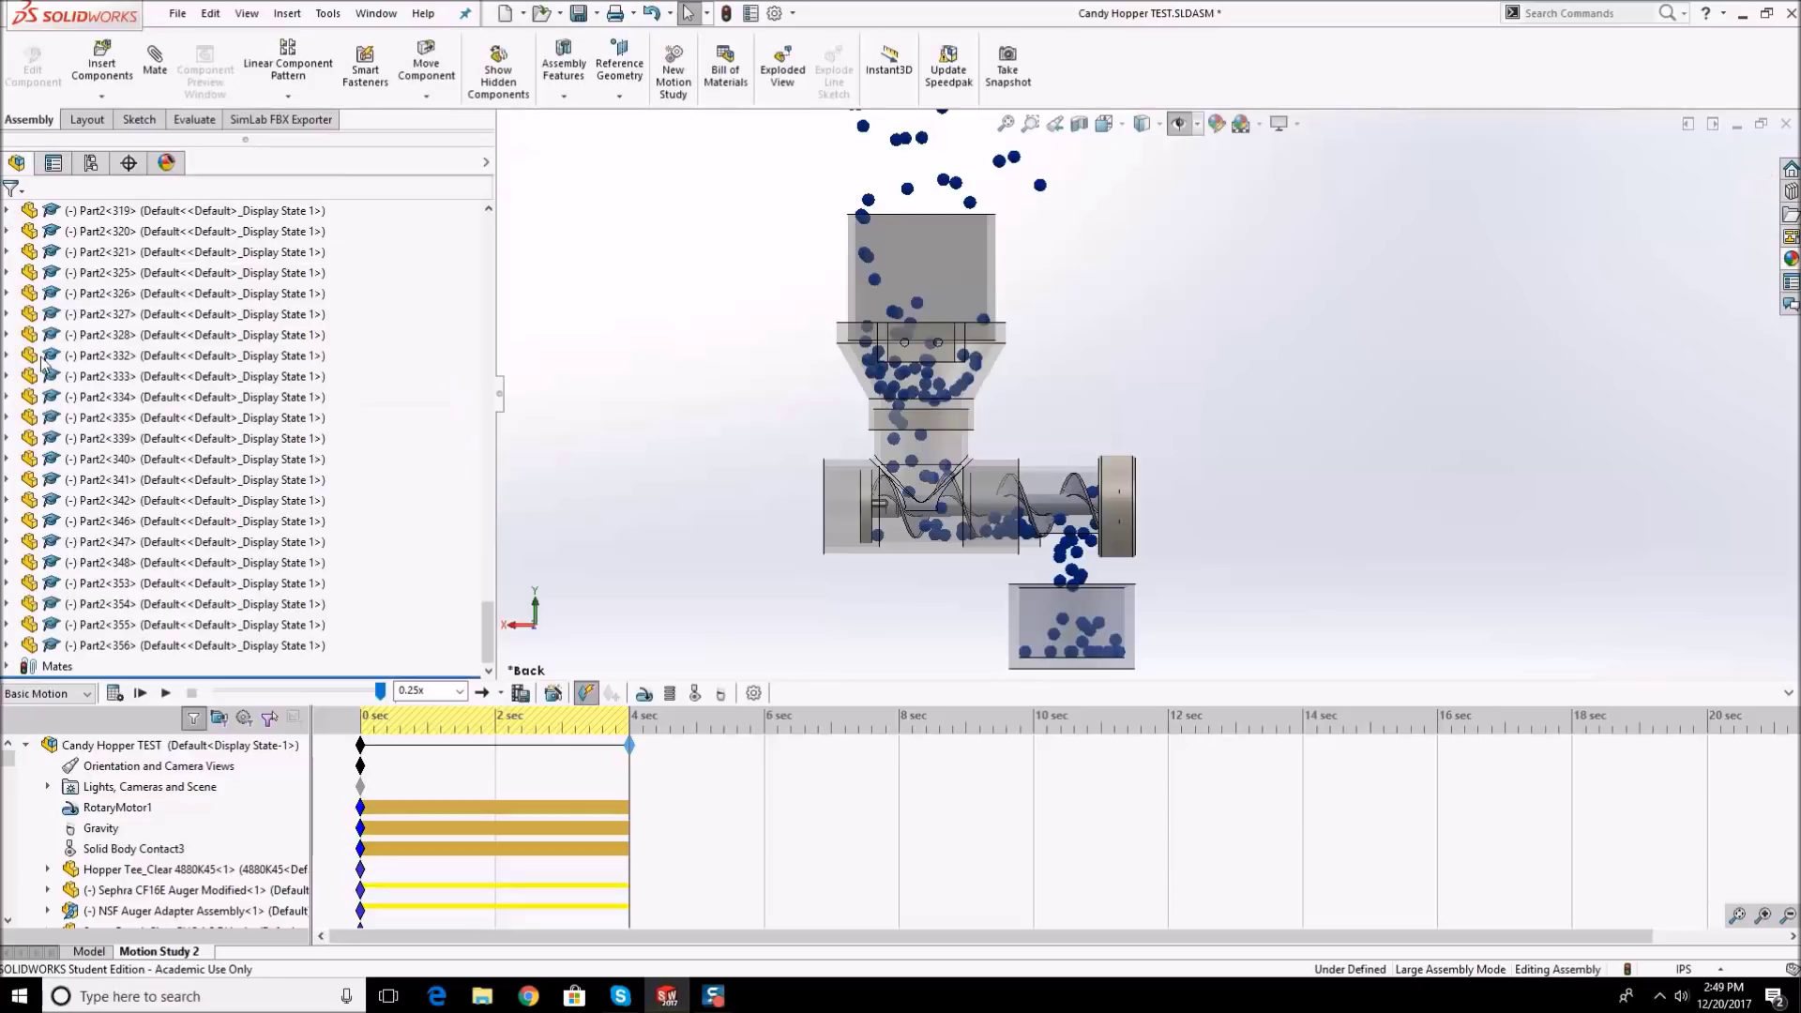
left_click(115, 694)
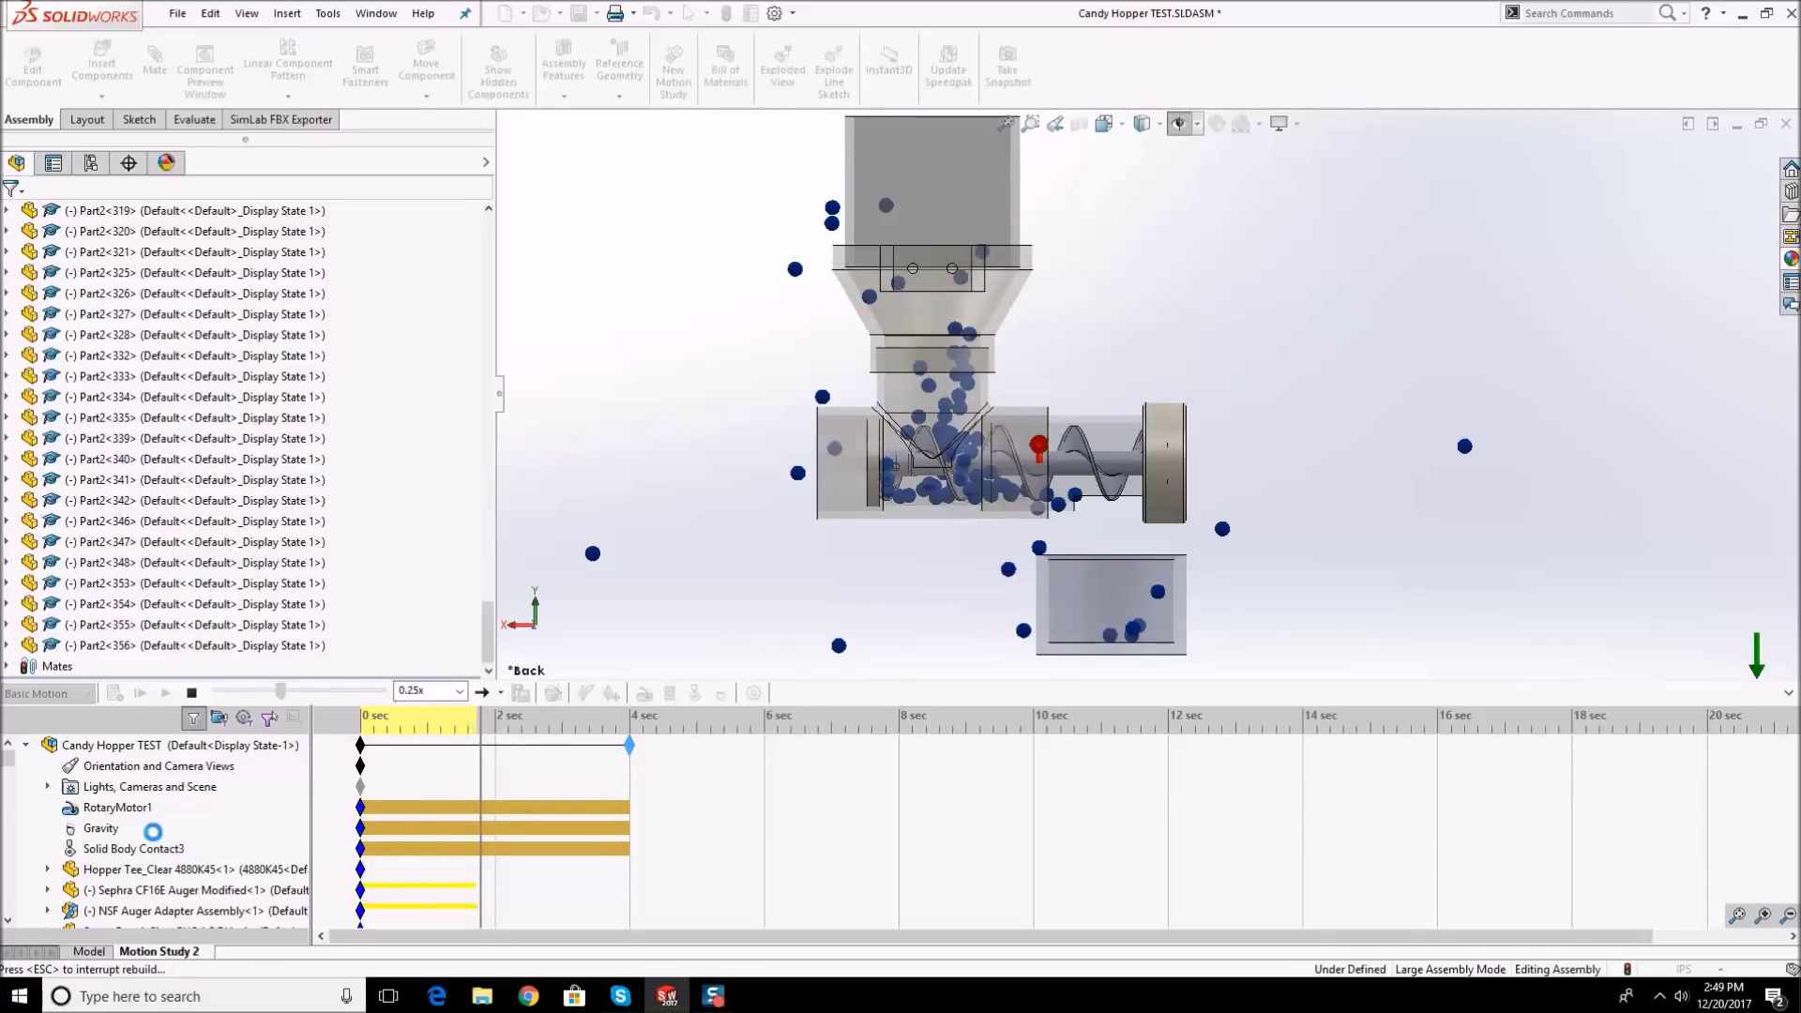
left_click(192, 691)
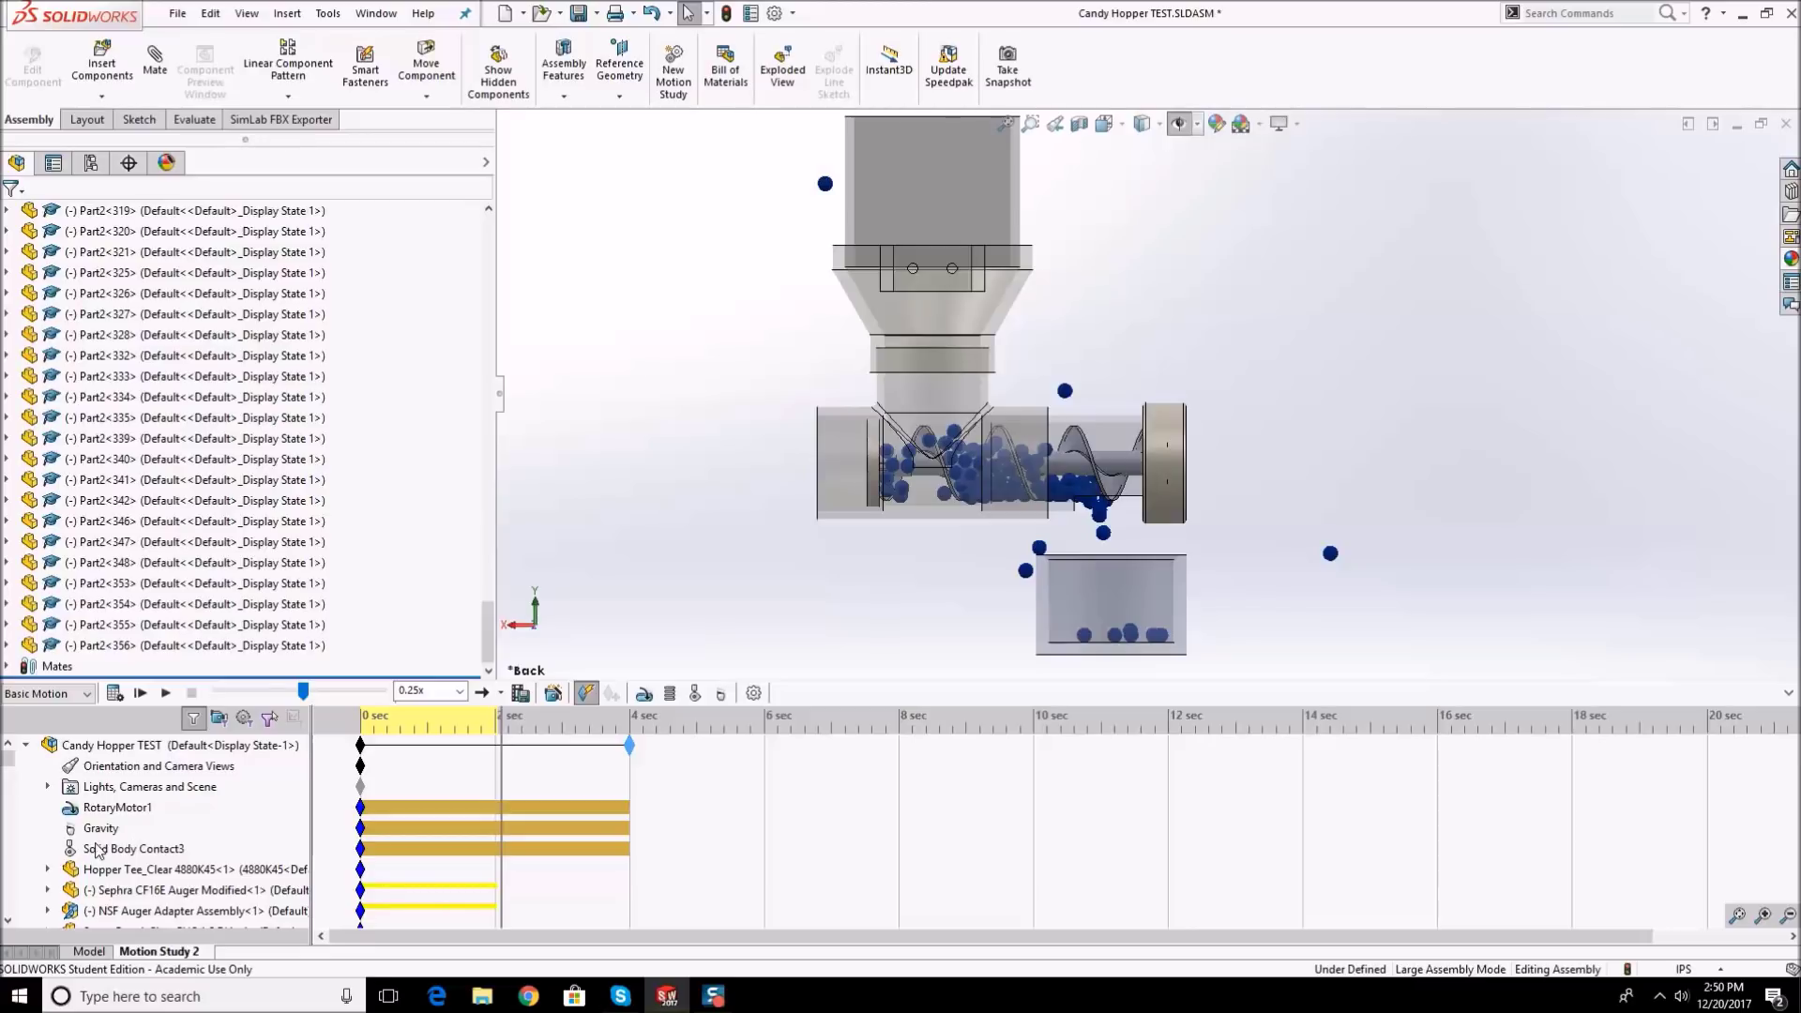
- Set the strength of the motion study's Gravity to 300.09 in/s^2
right_click(110, 809)
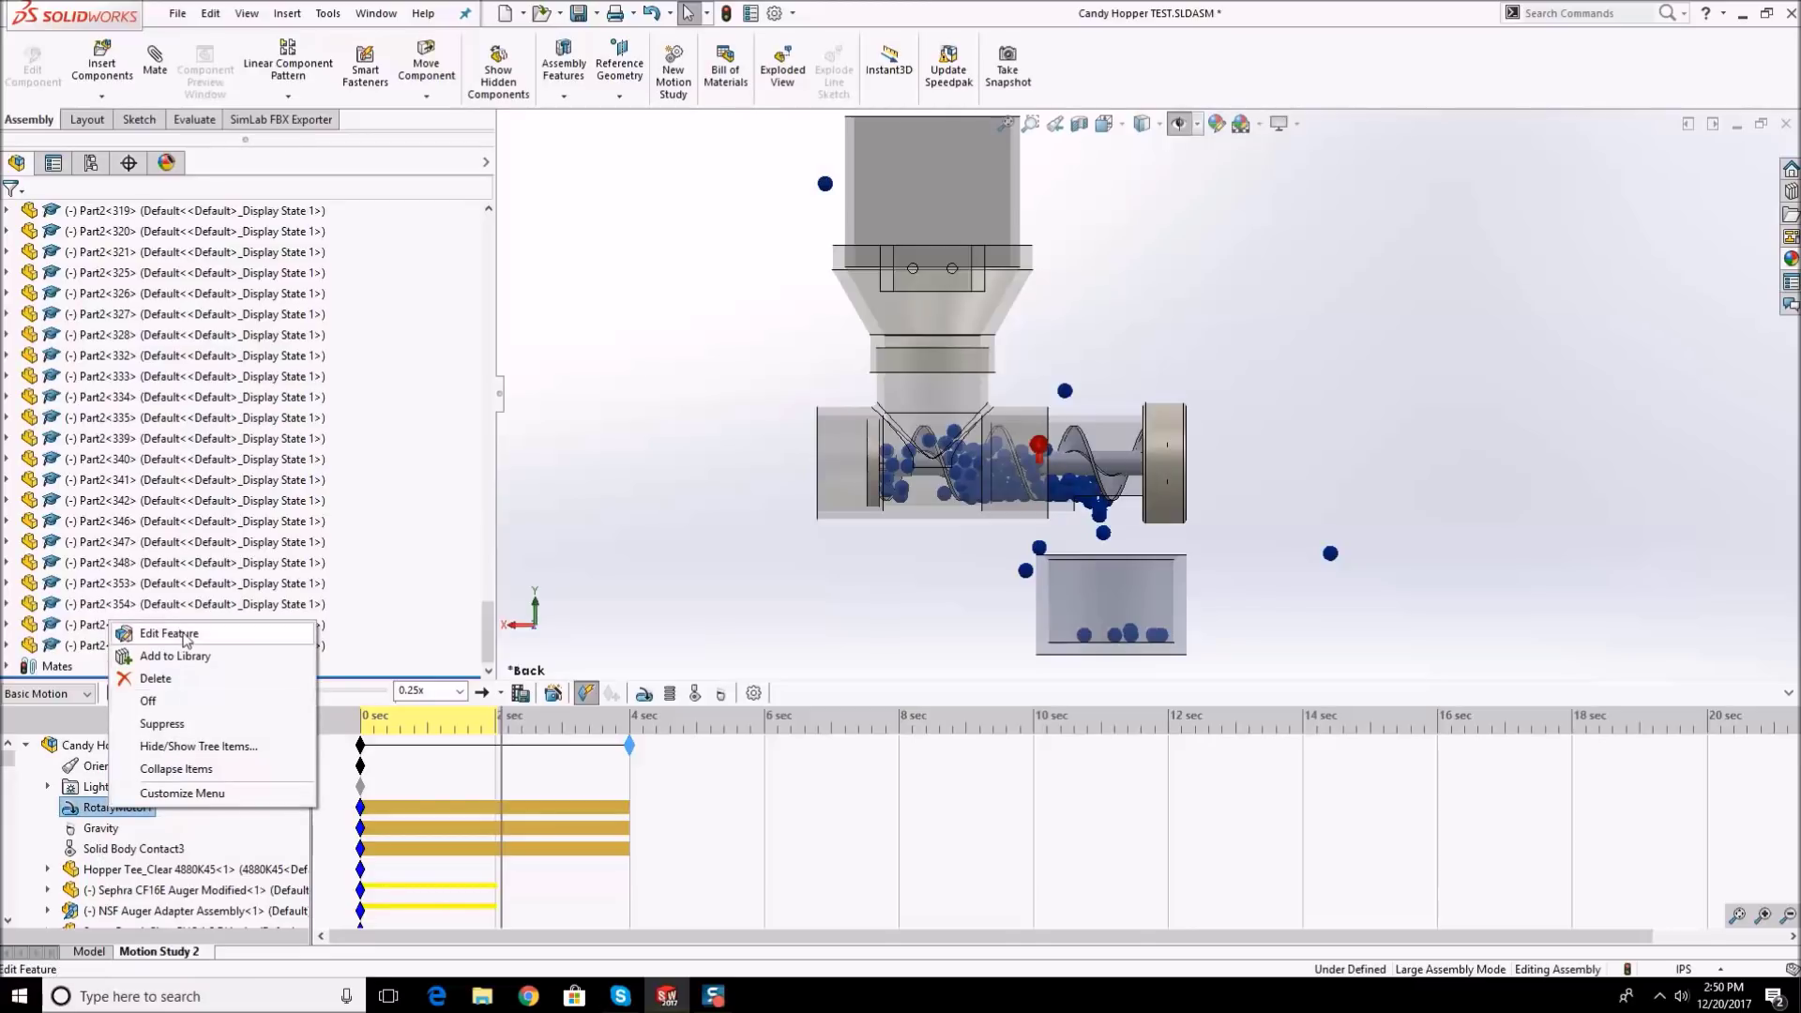
left_click(93, 831)
right_click(102, 830)
left_click(131, 840)
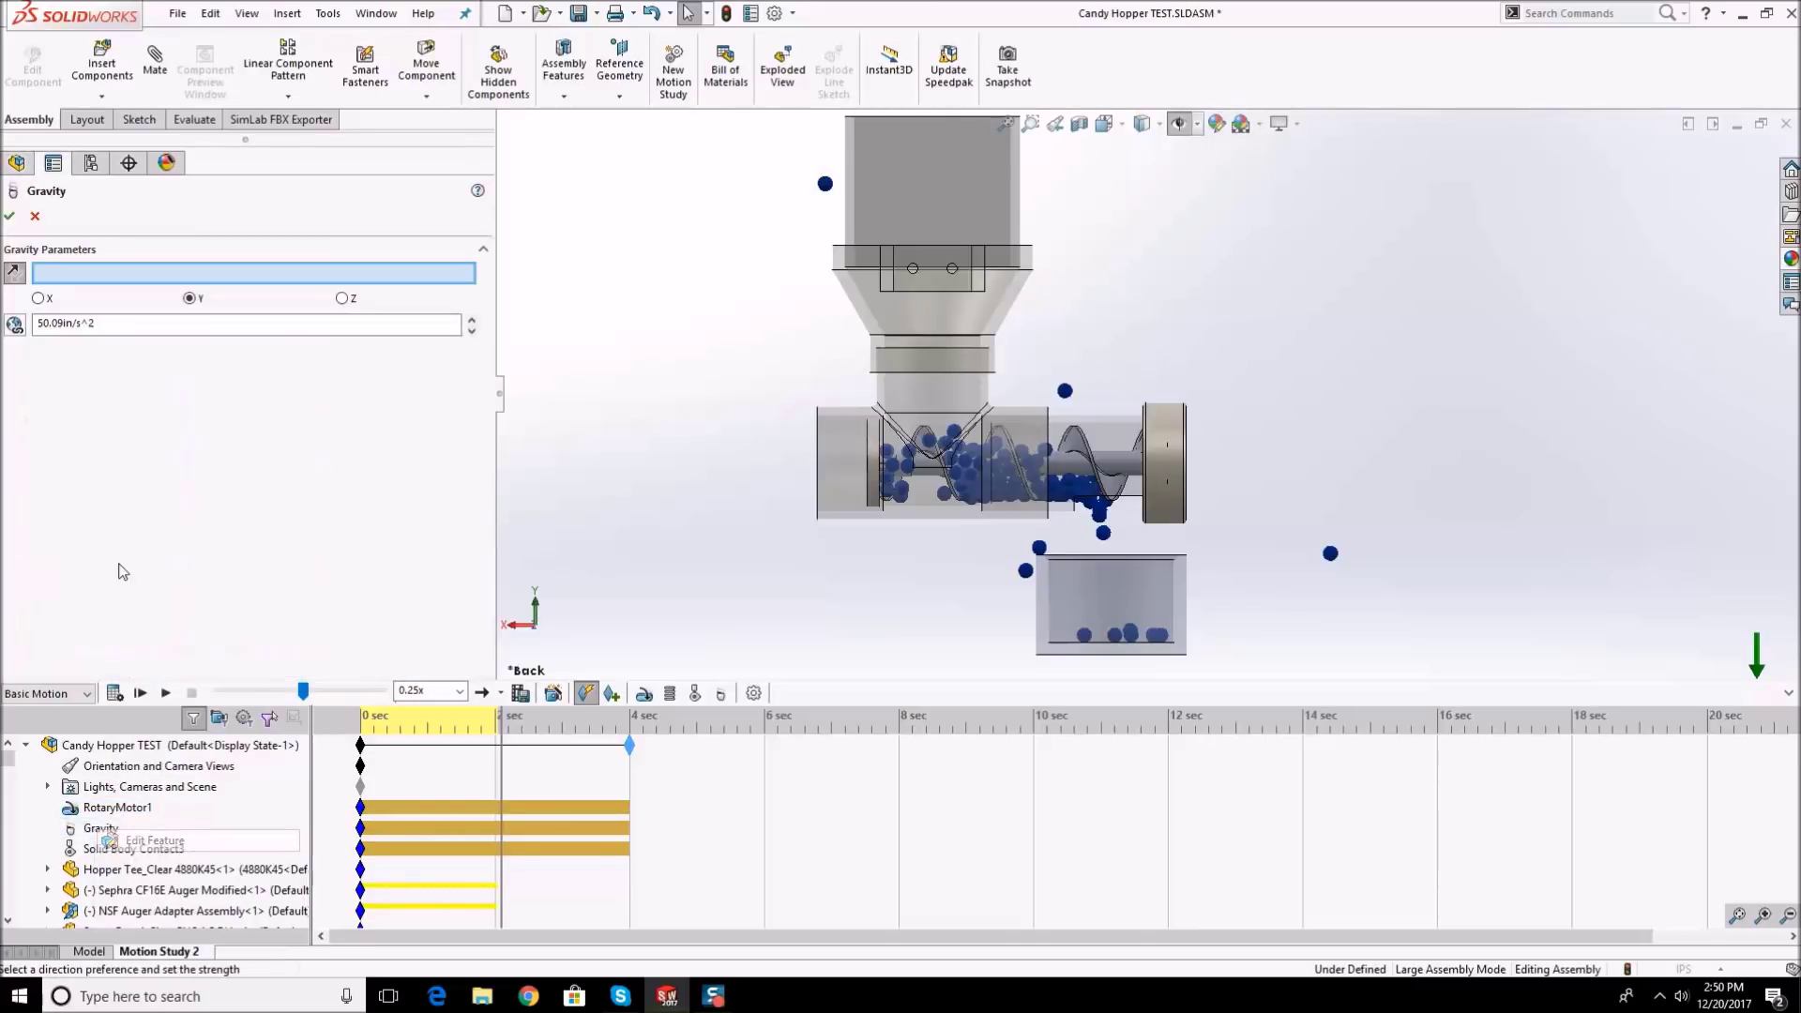
left_click(43, 326)
key("BackSpace")
type("30")
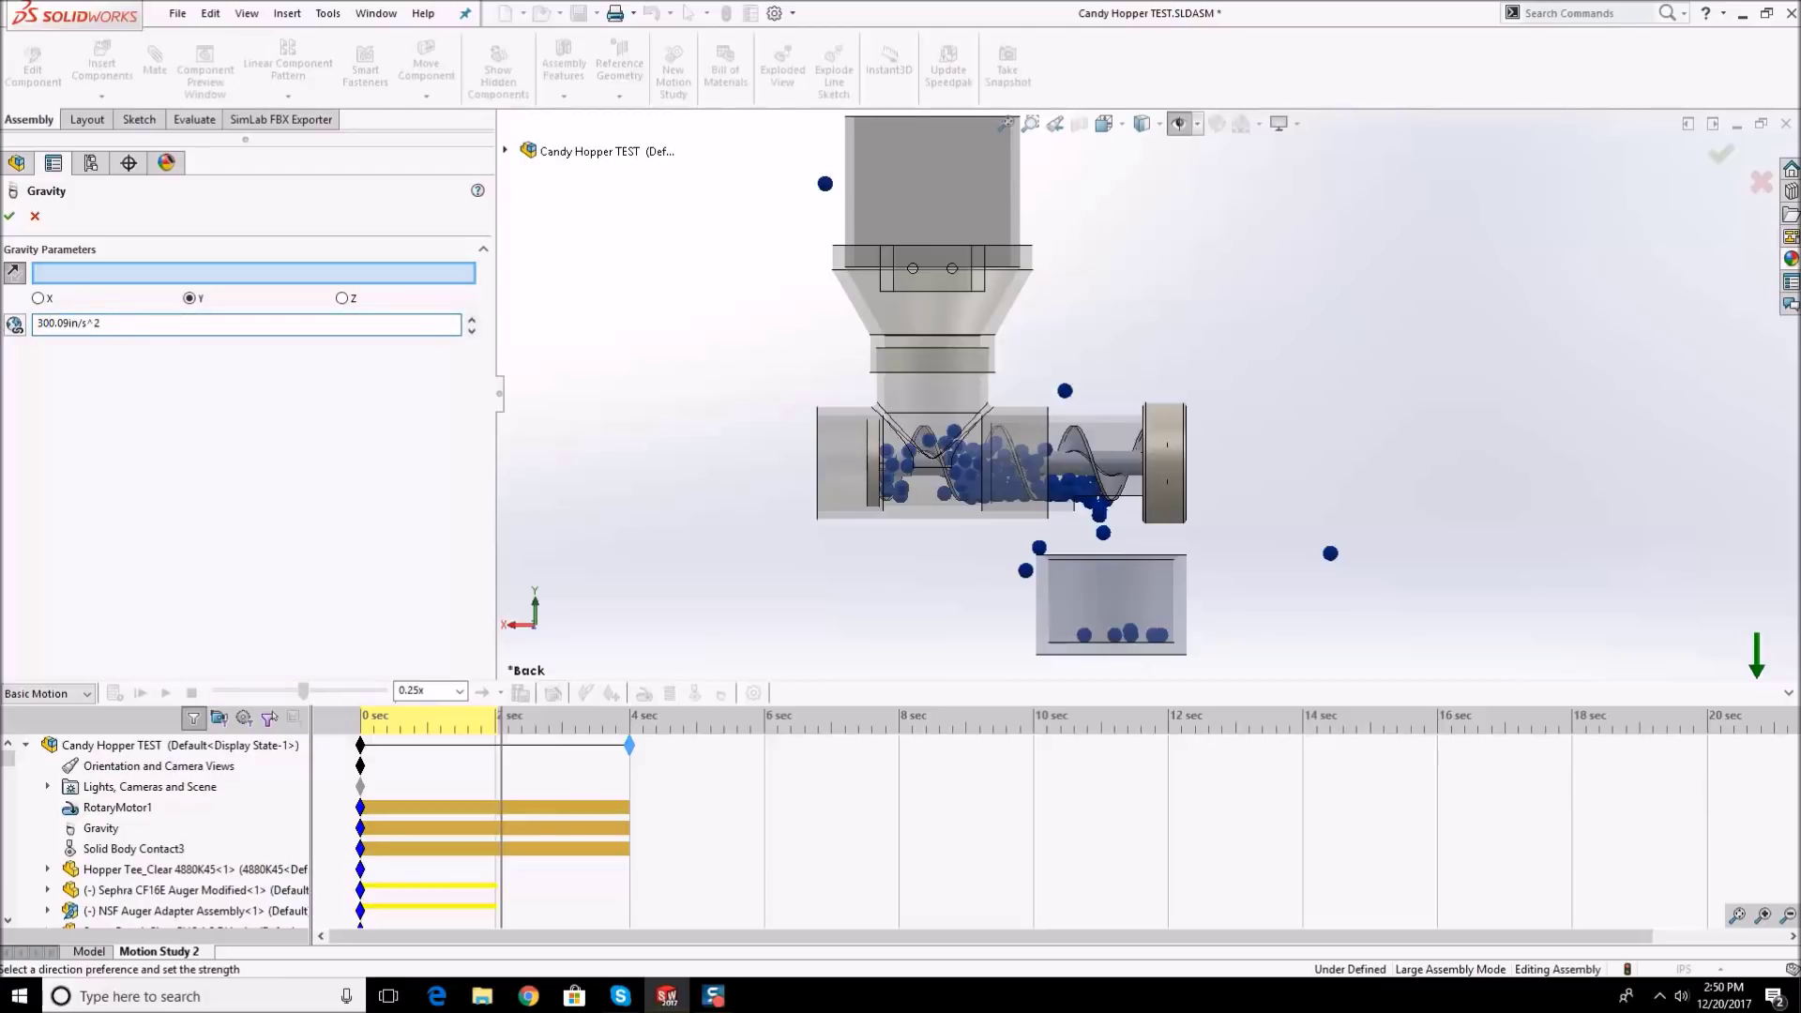
left_click(10, 216)
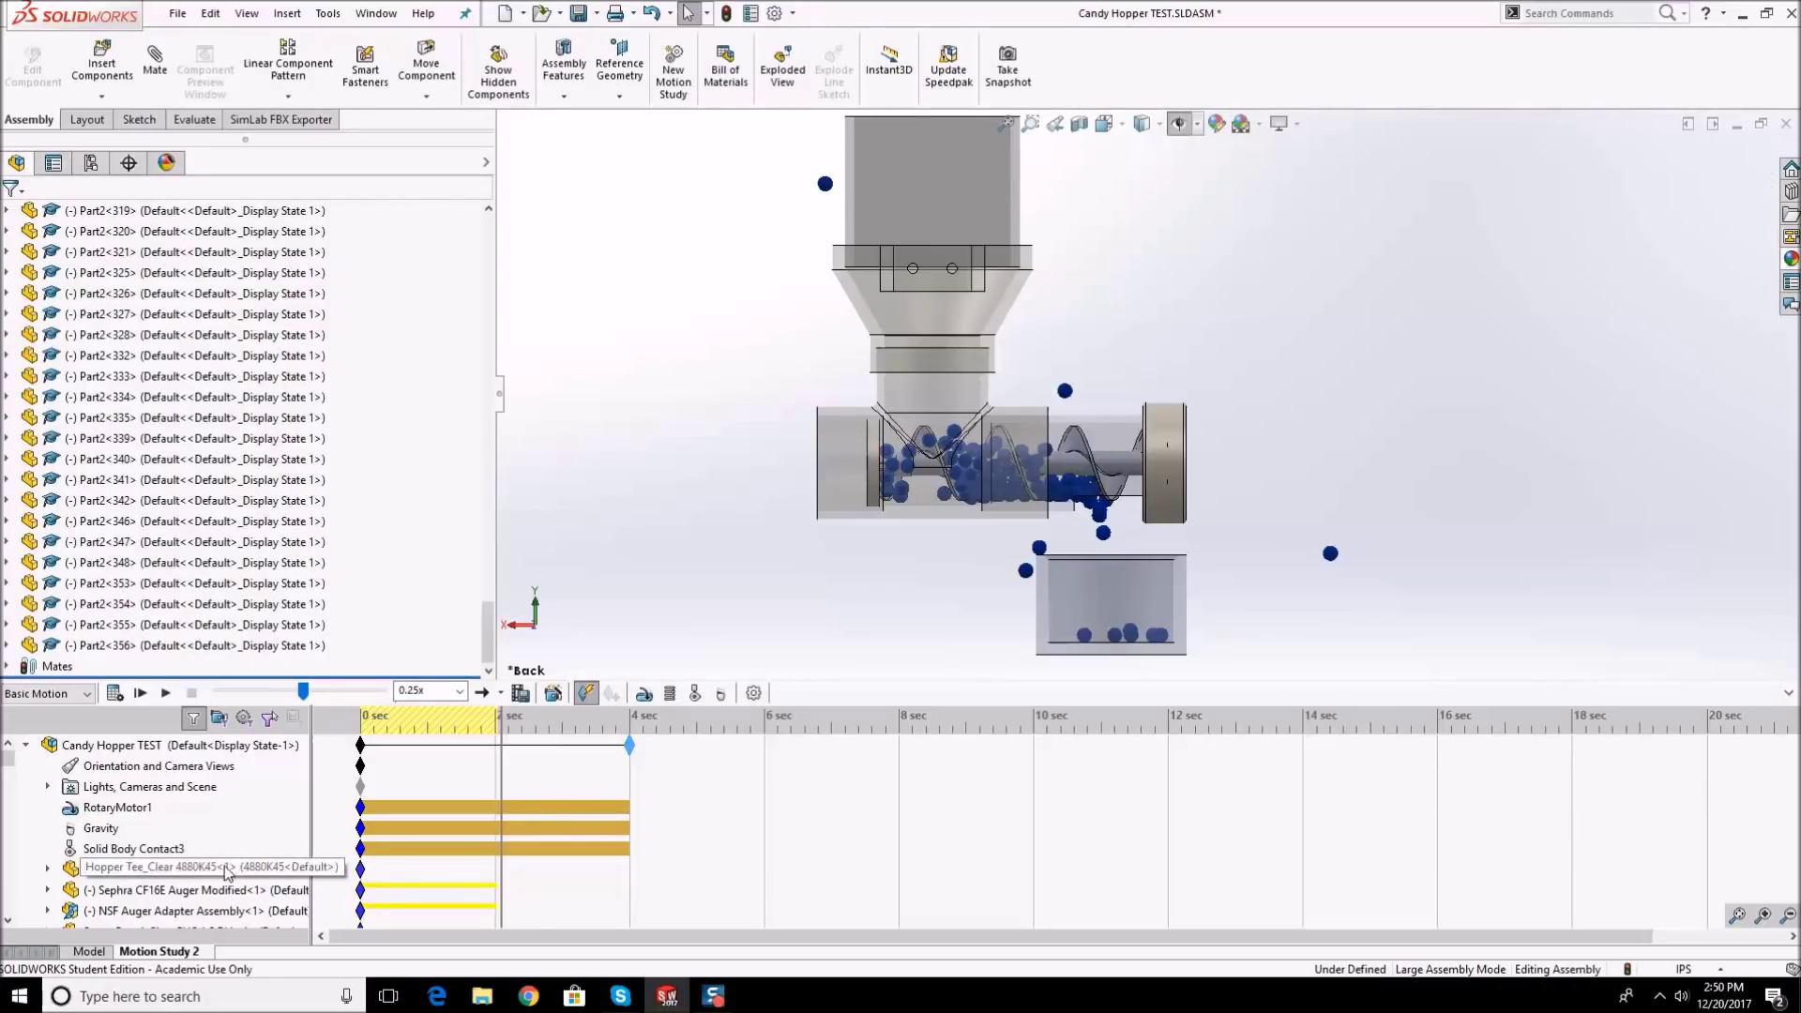
right_click(108, 809)
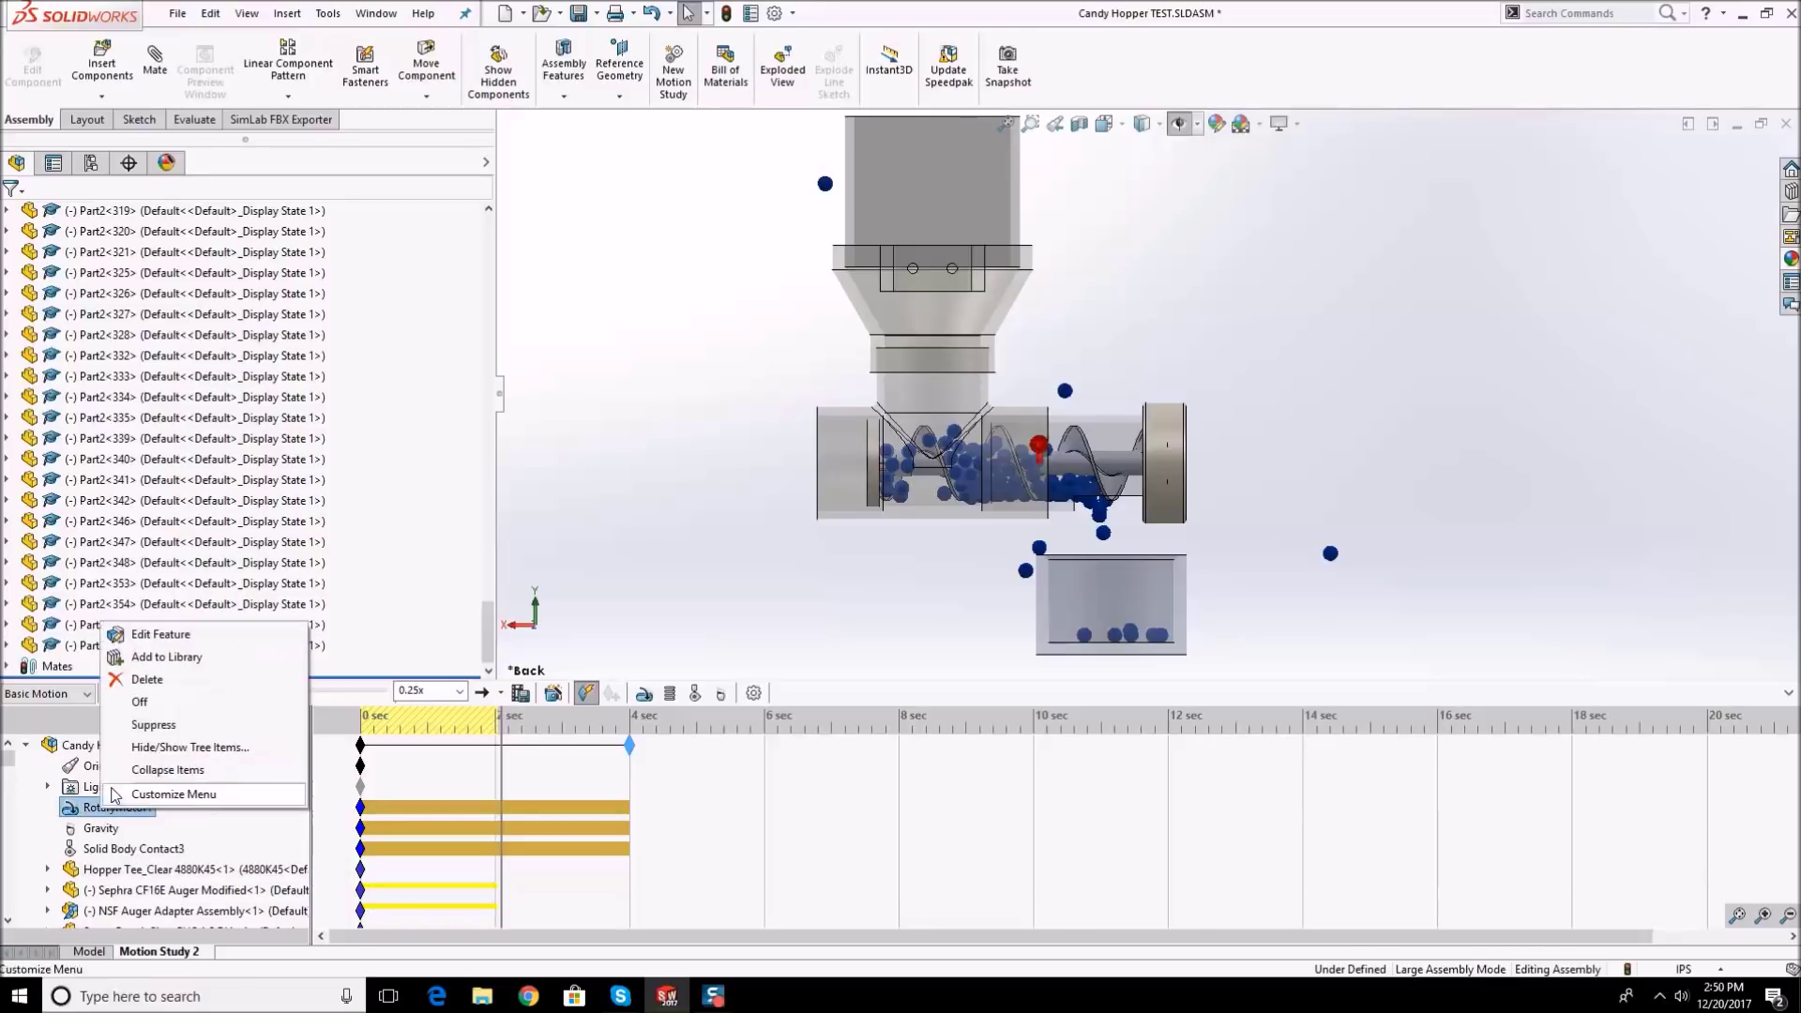
left_click(155, 636)
left_click(34, 215)
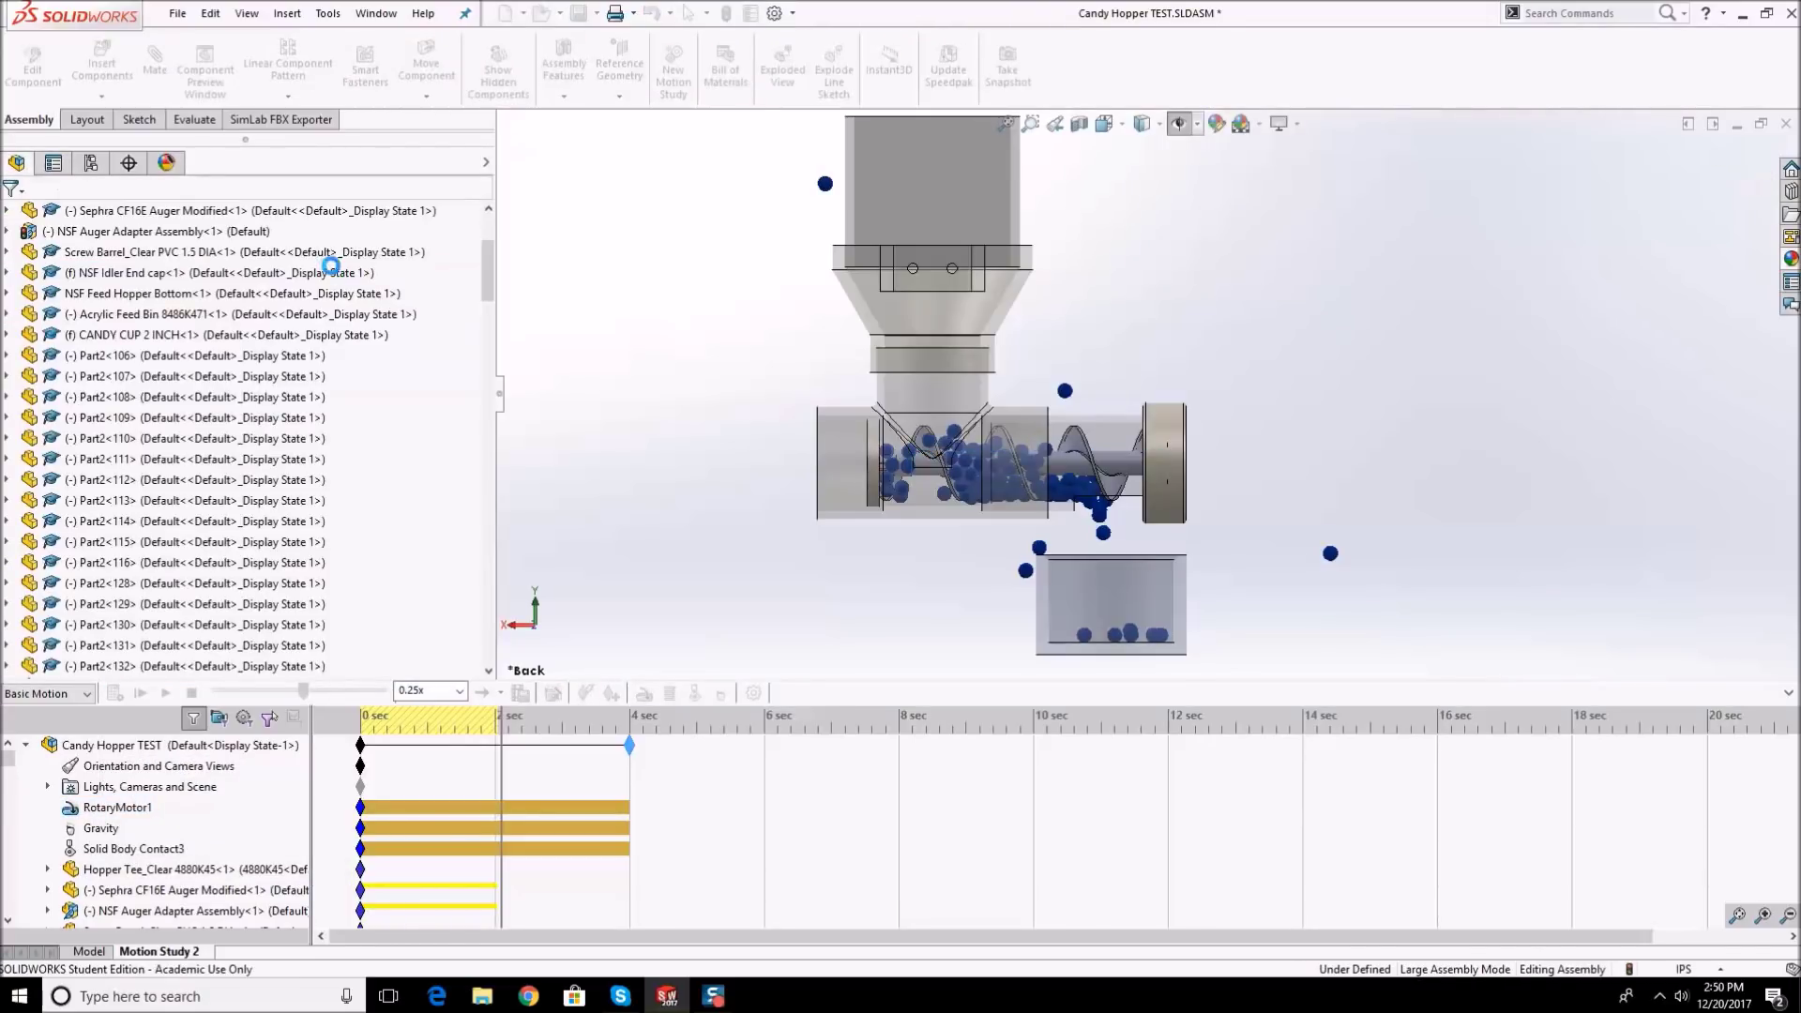
- Try to delete the candy copies from Part2<250> through Part2<356>, then undo the deletion
scroll(372, 336, "down", 5)
scroll(372, 336, "down", 15)
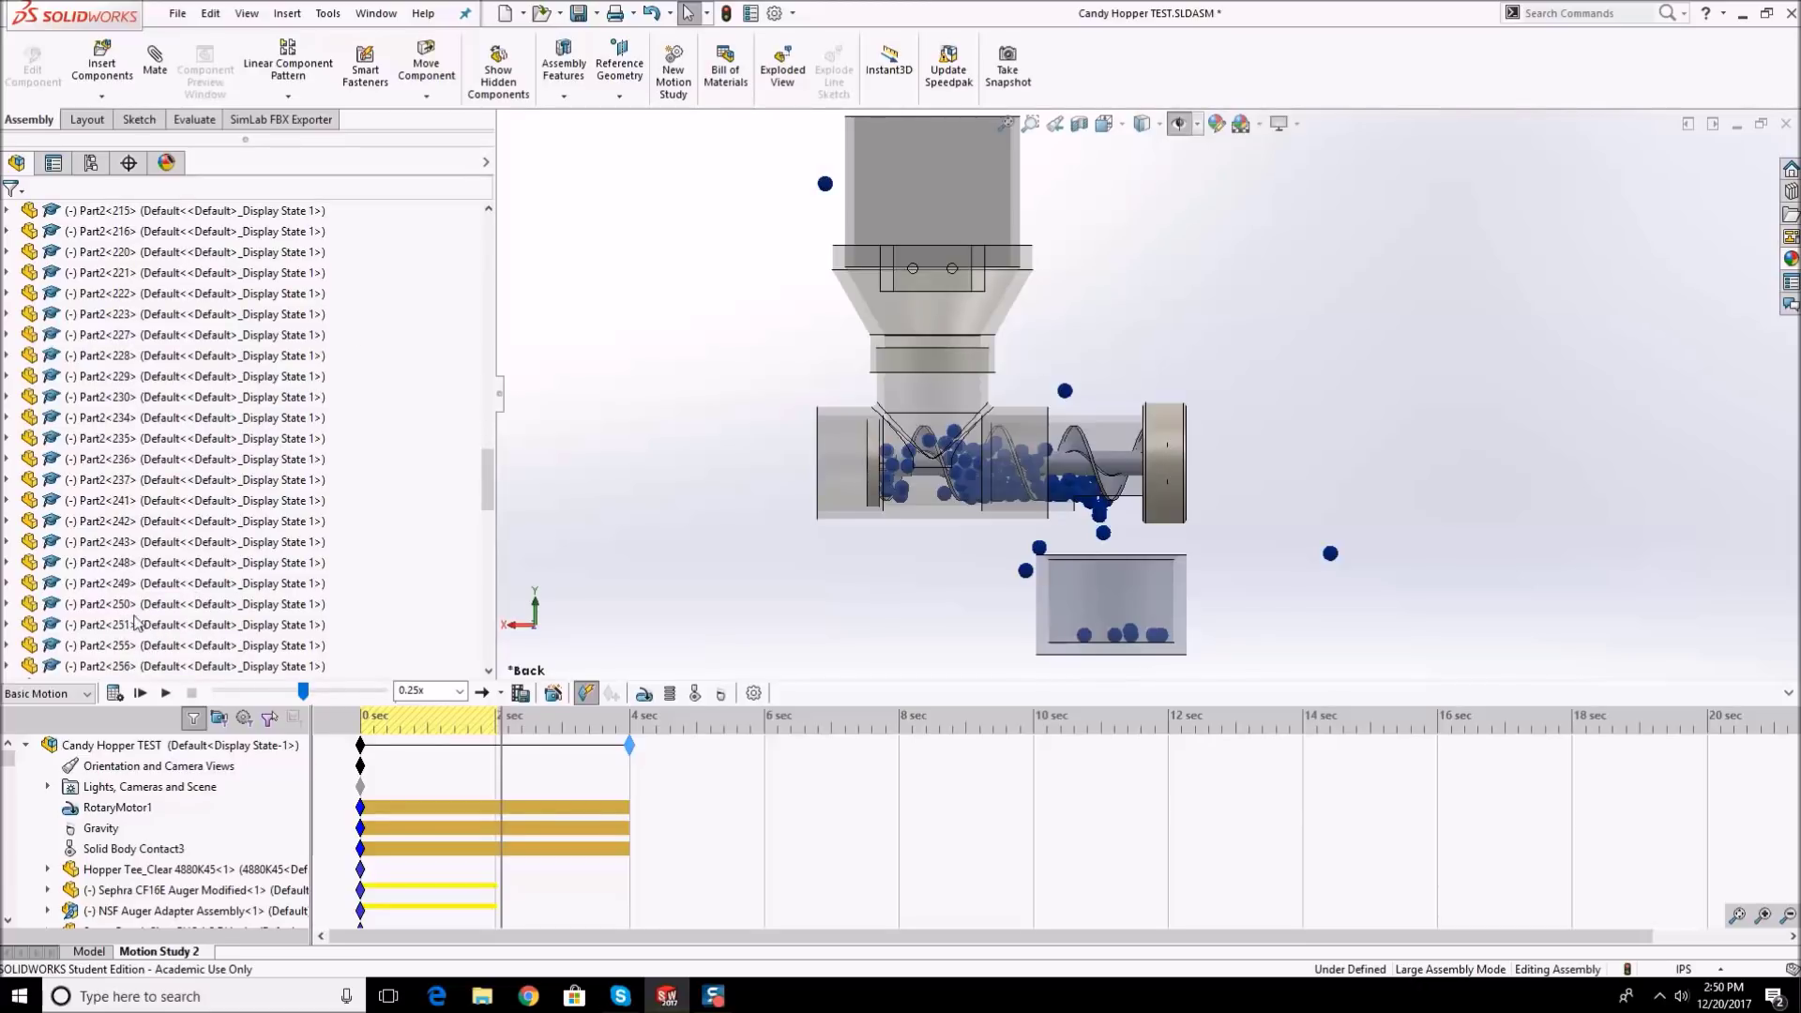
left_click(139, 605)
scroll(126, 433, "down", 4)
scroll(127, 434, "down", 15)
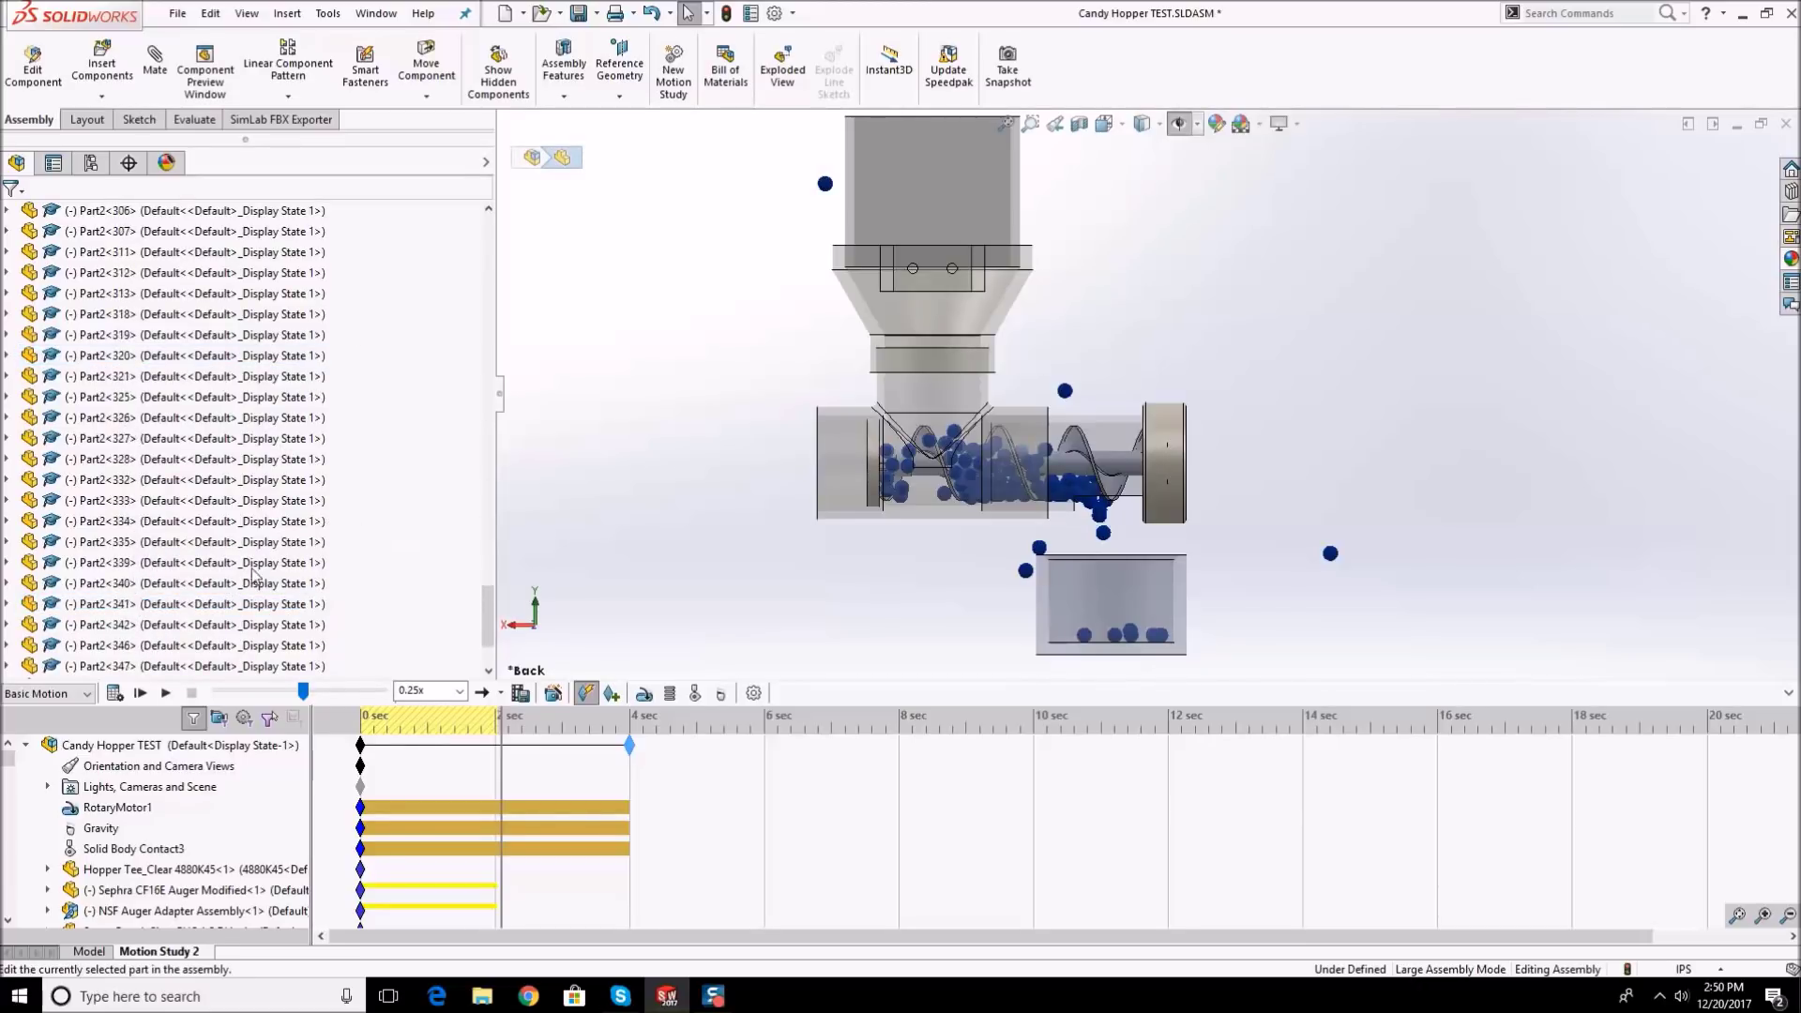
left_click(173, 647, "shift")
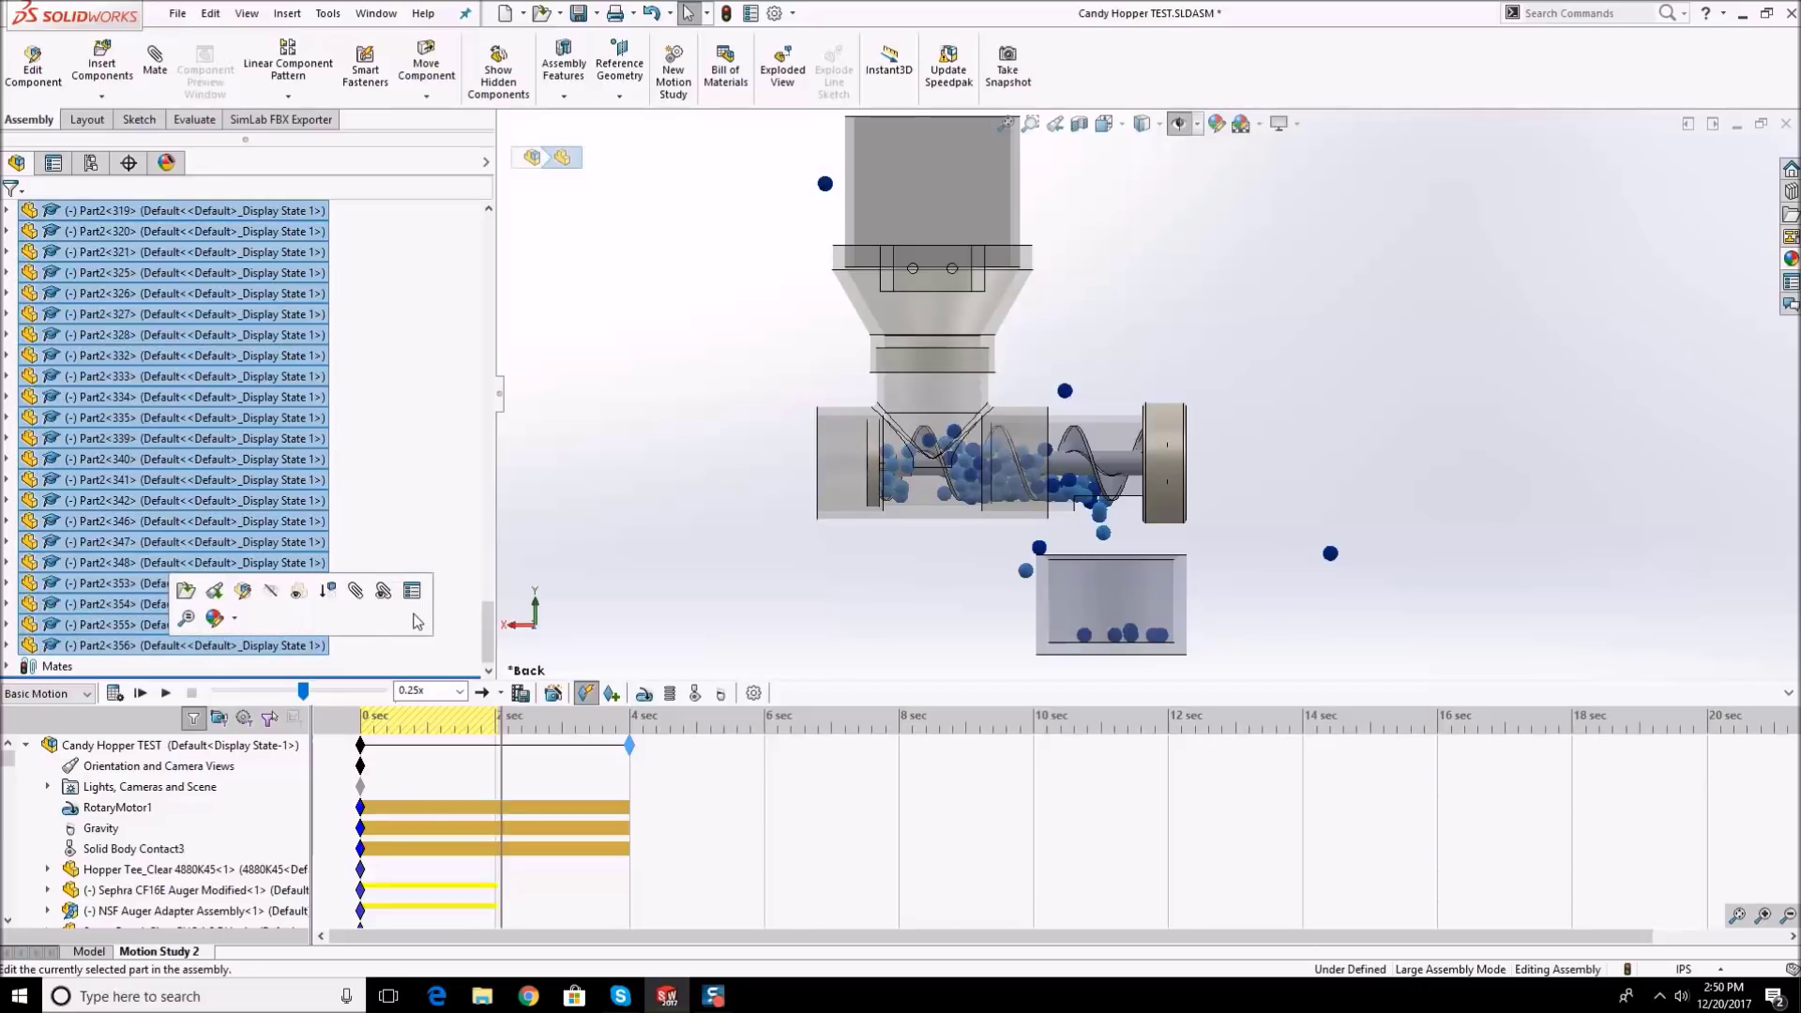
key("Delete")
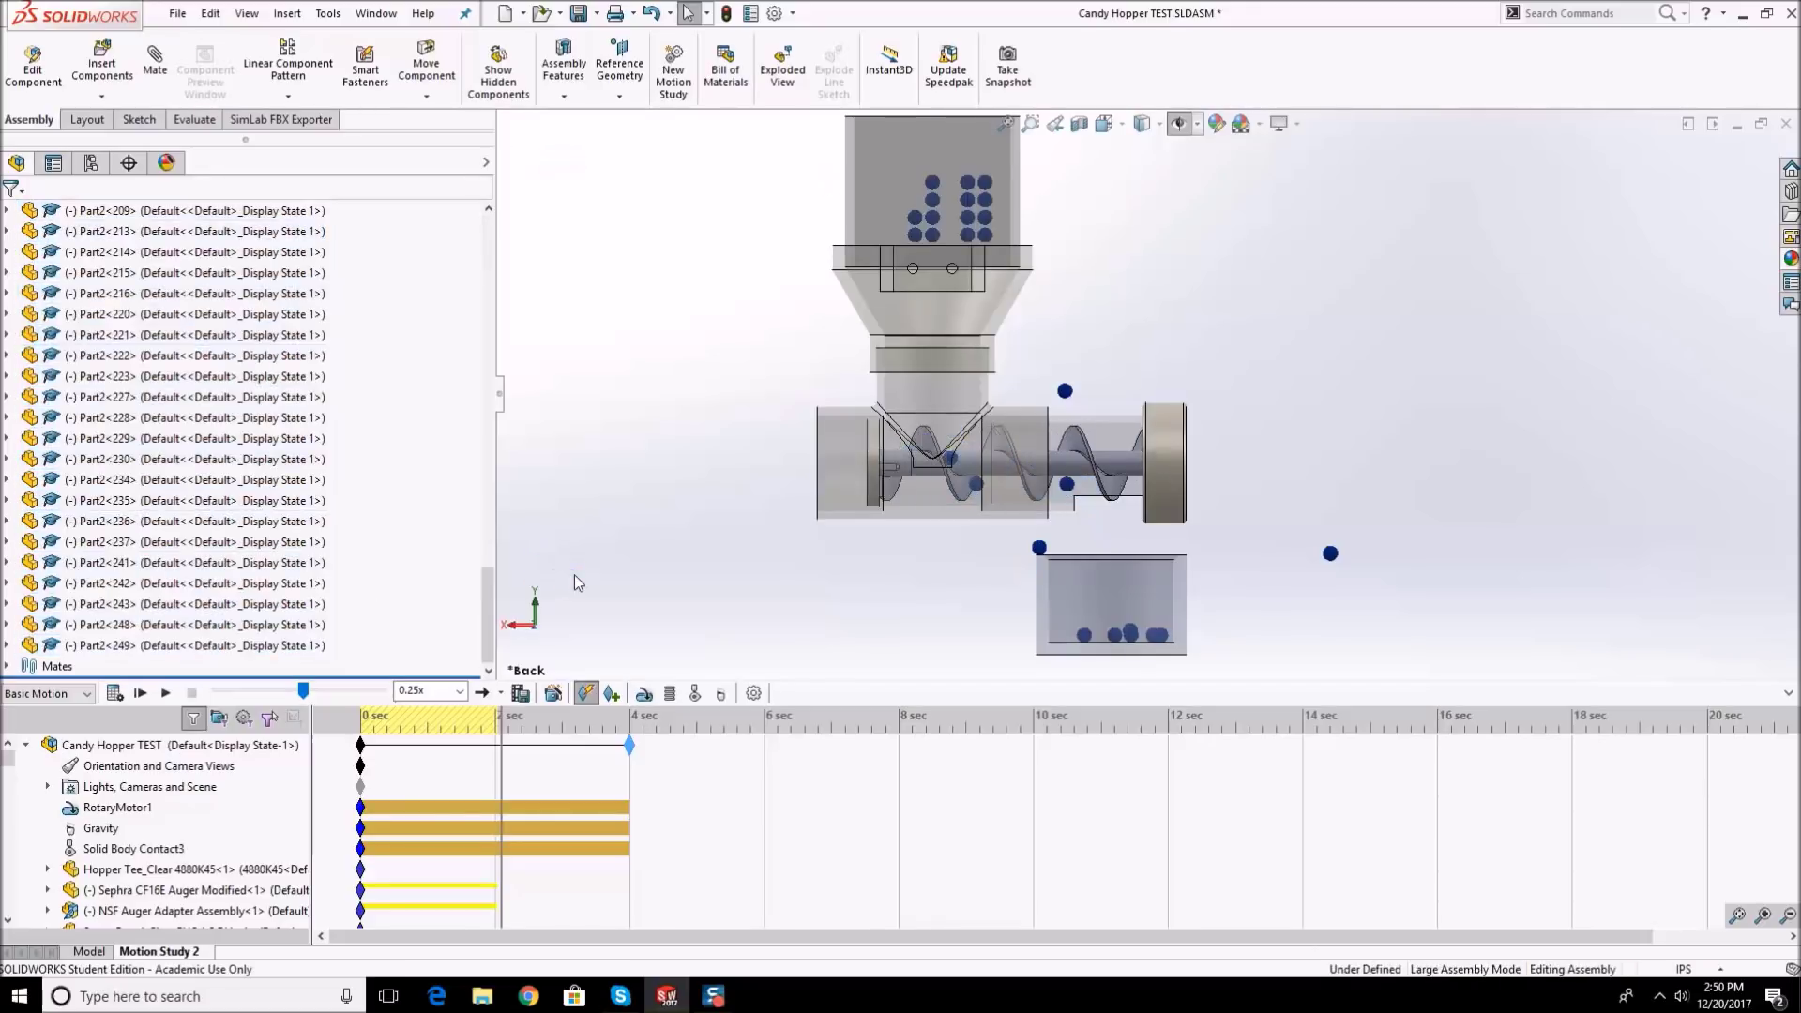
key("ctrl+z")
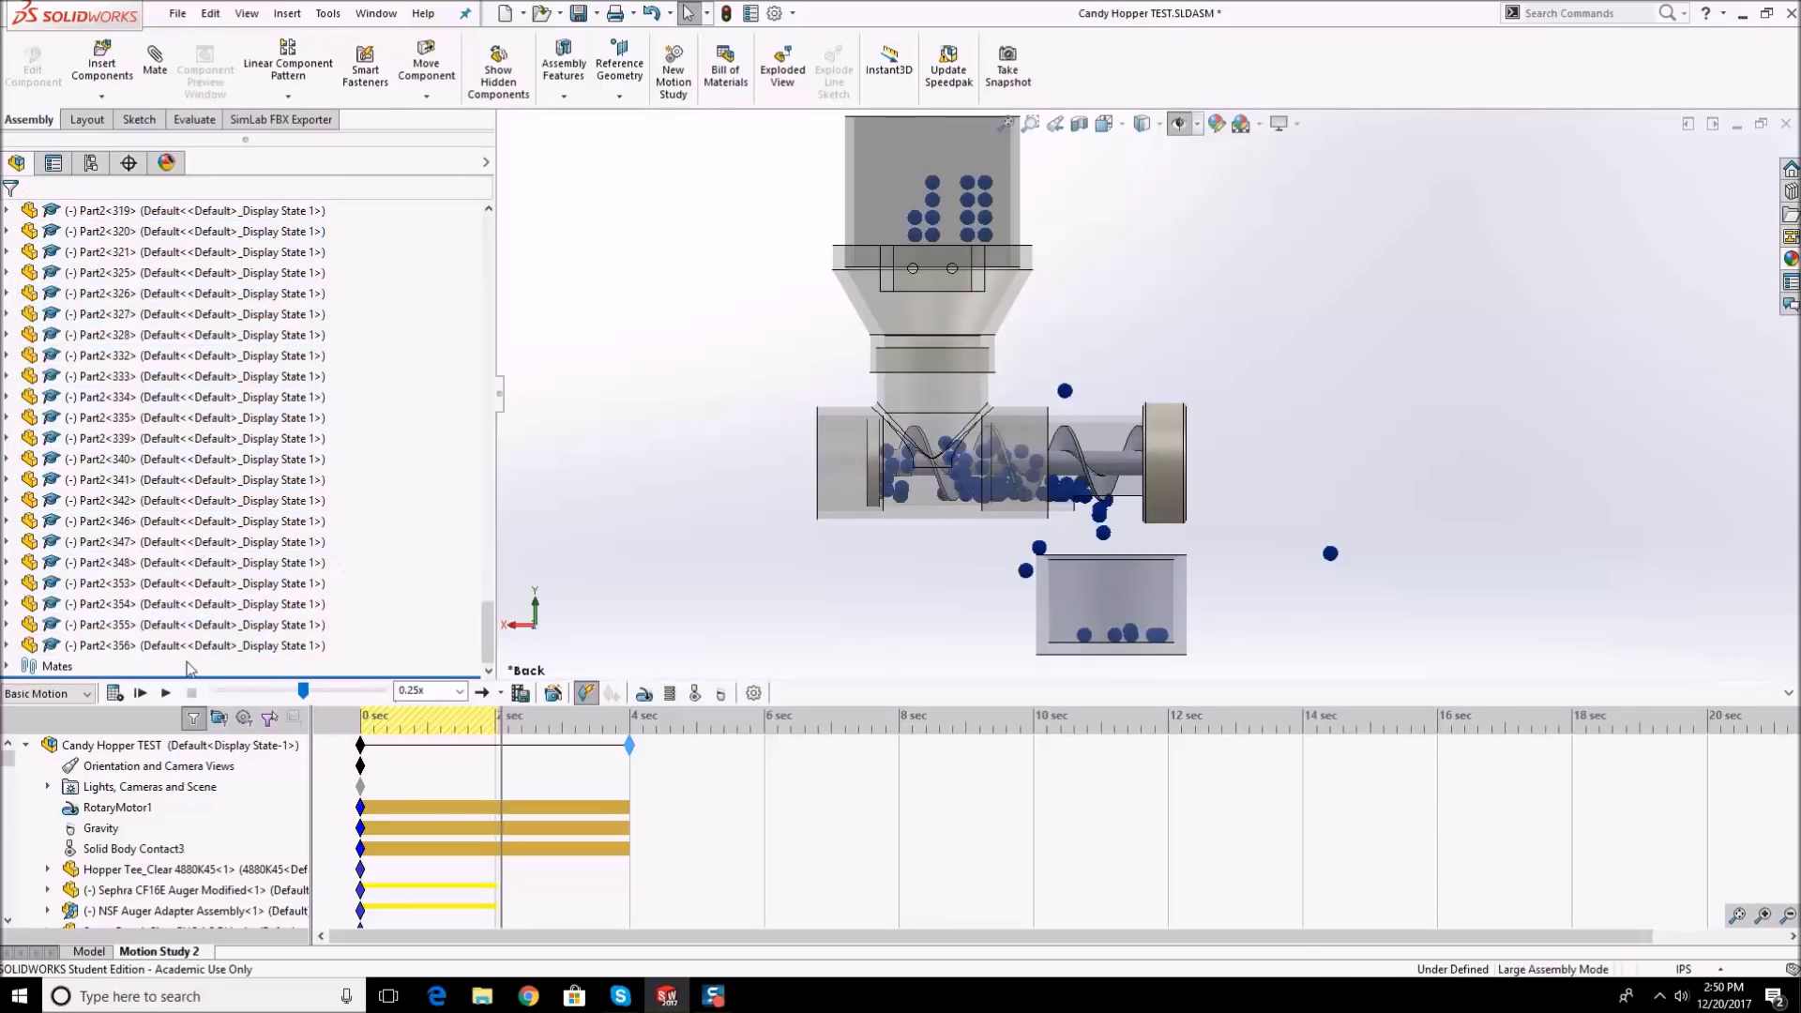
- Delete the candy copies from Part2<306> through Part2<356> from the assembly
left_click(188, 647)
scroll(156, 428, "up", 6)
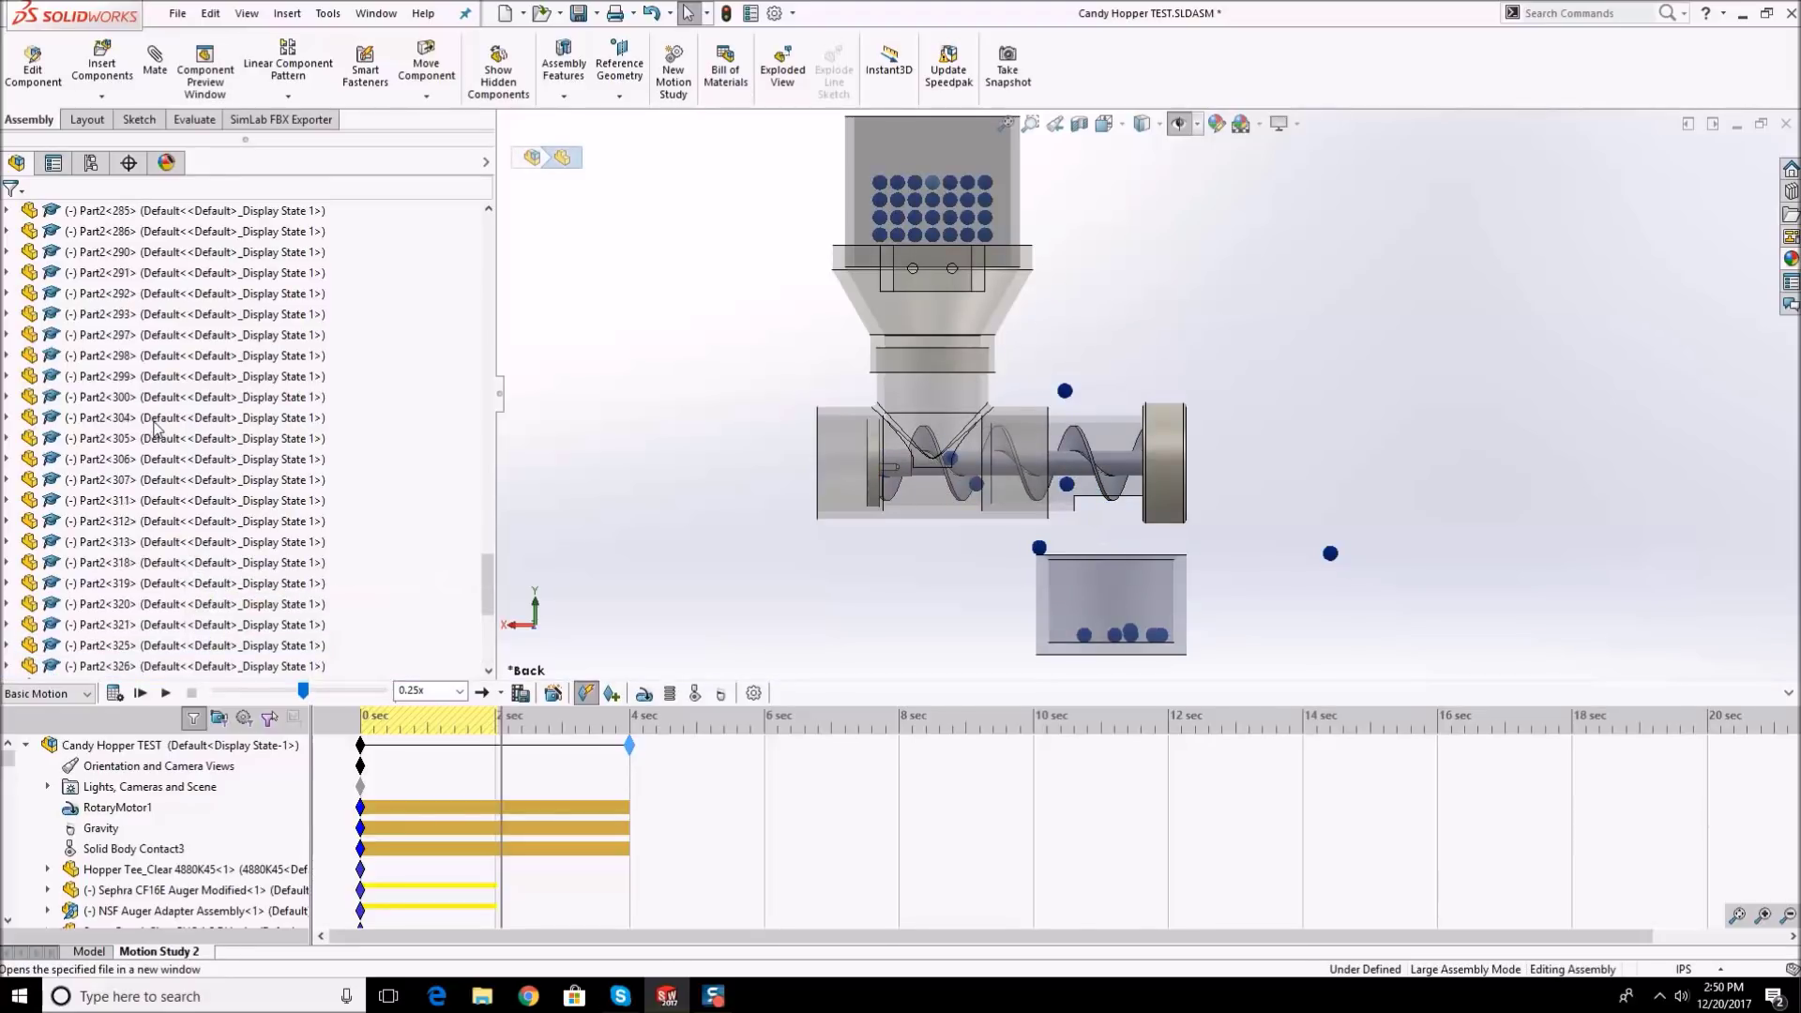
left_click(192, 500, "shift")
scroll(225, 469, "down", 4)
key("Delete")
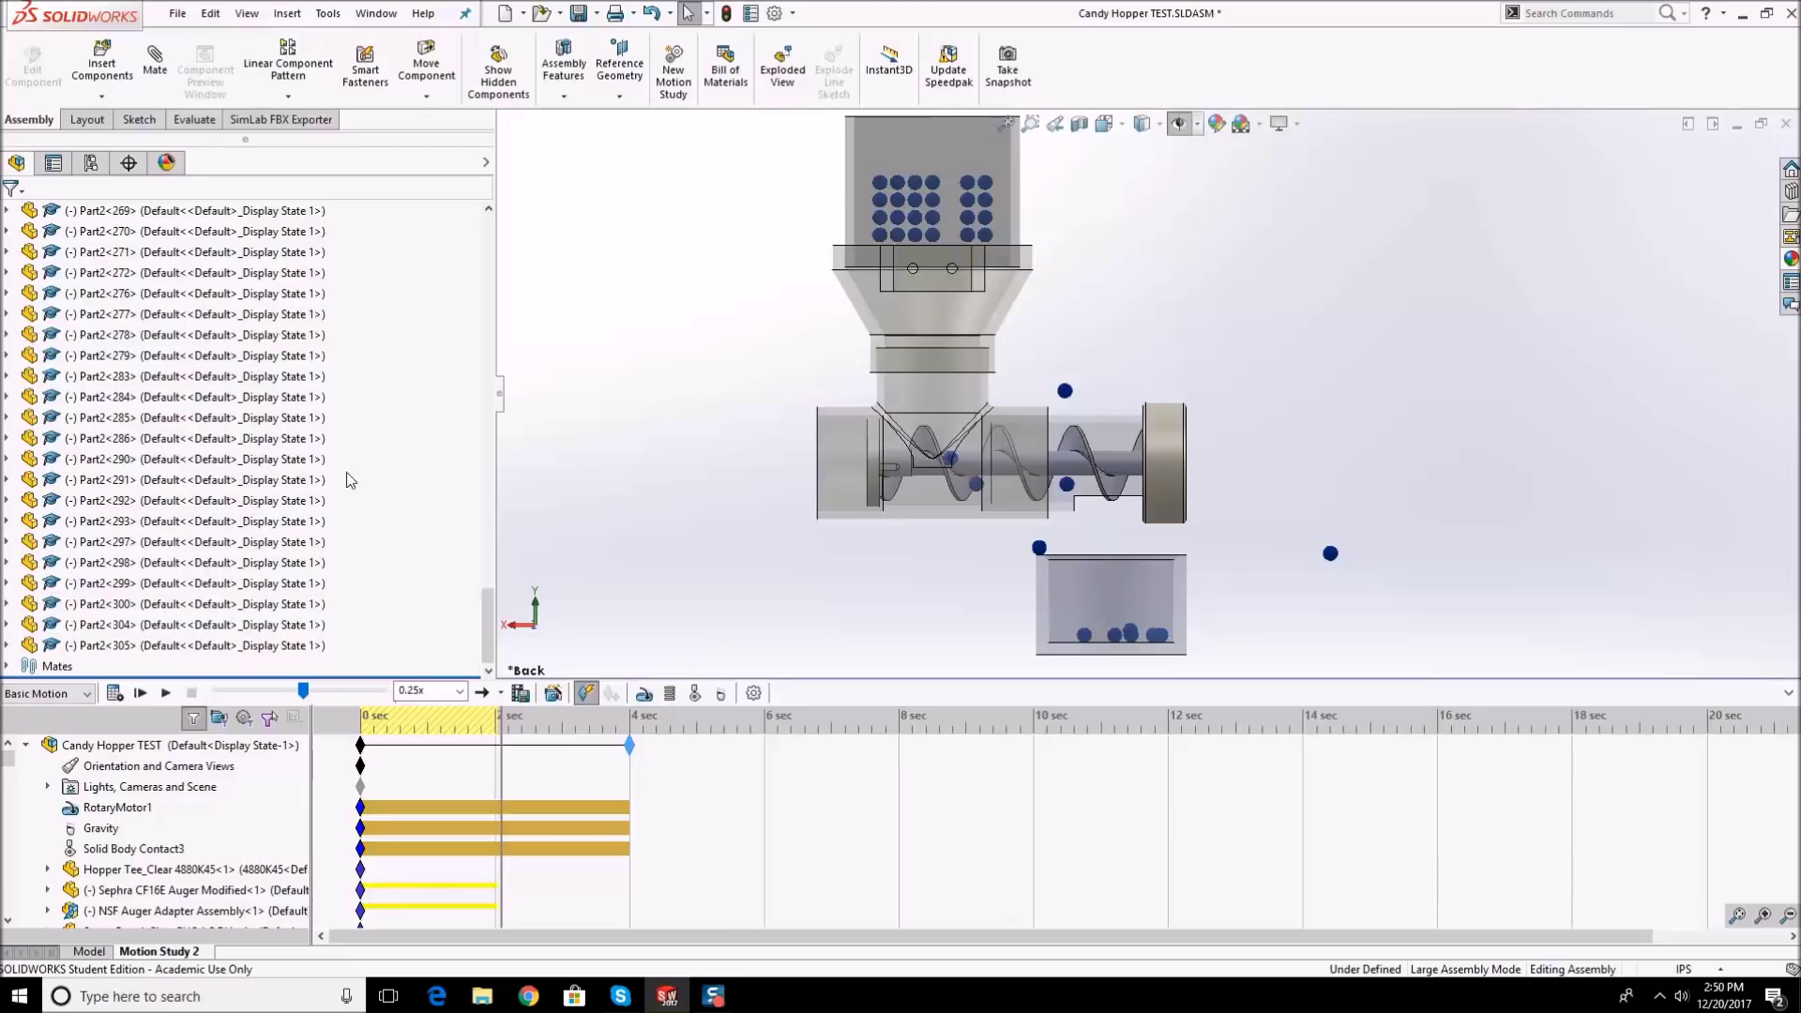
- Recalculate the motion study from 0 sec, stop it early and return the timeline to 0 sec
left_click_drag(303, 693, 217, 693)
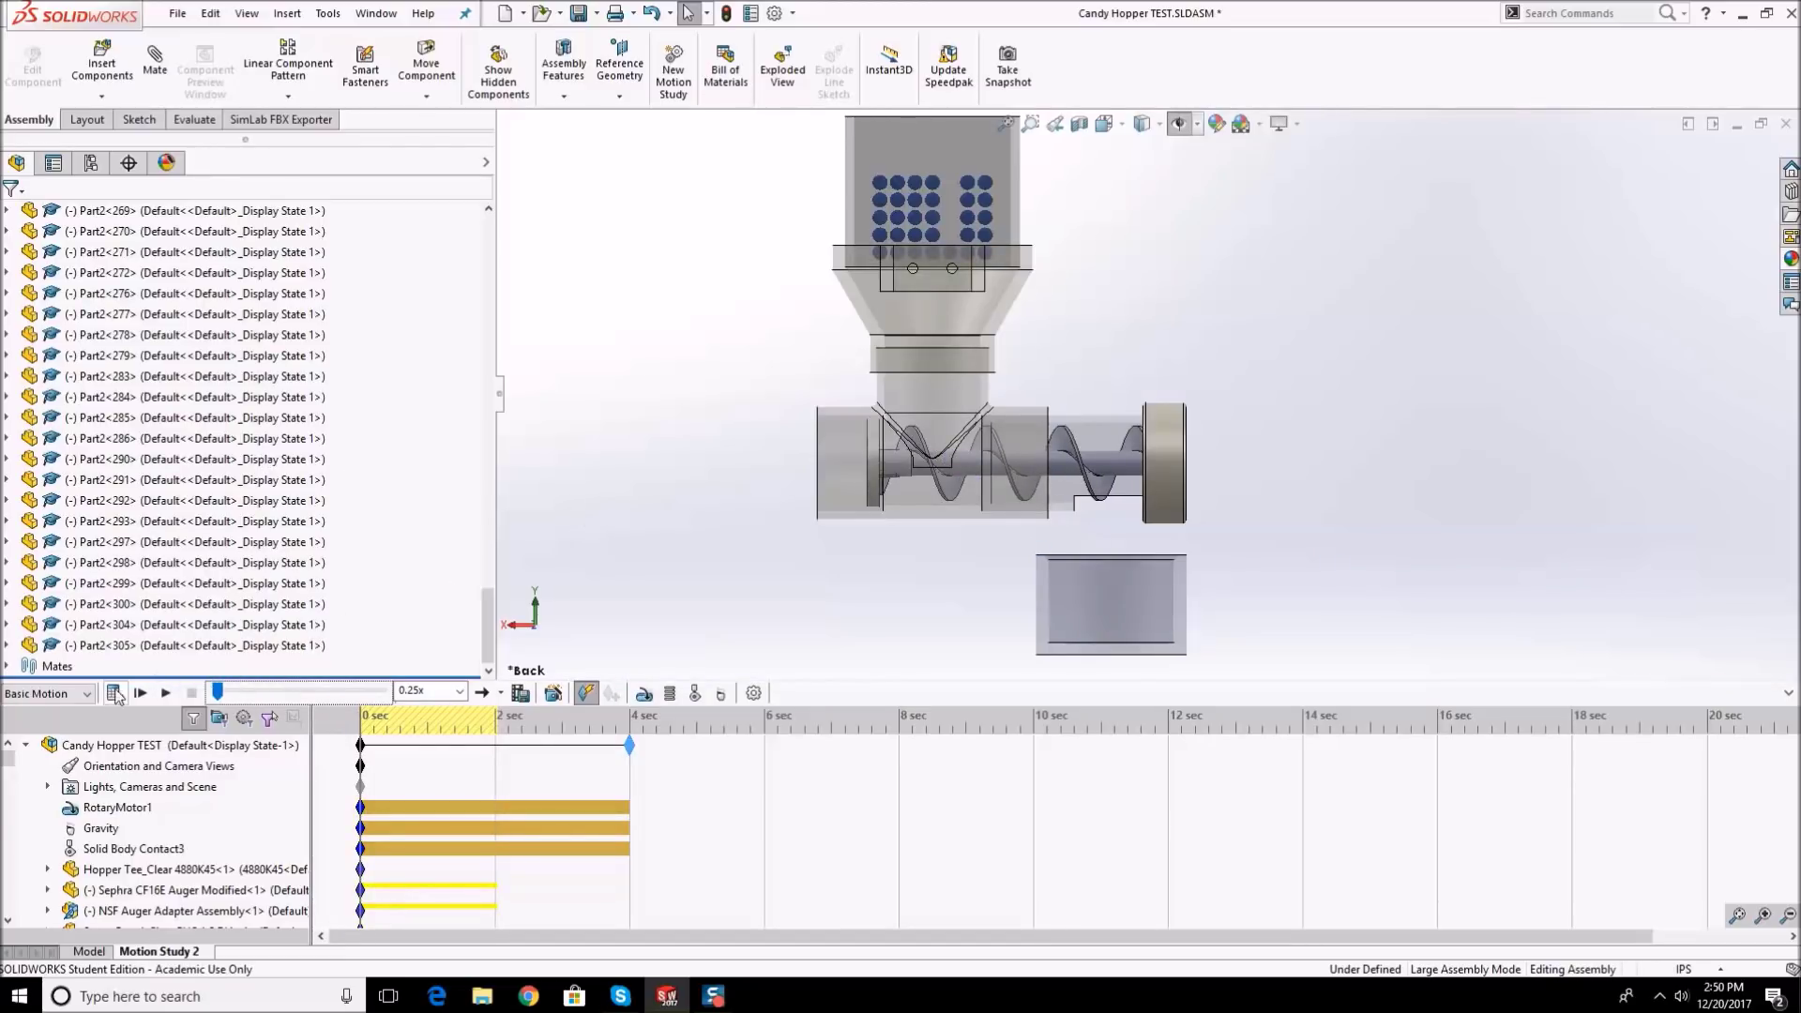
left_click(115, 692)
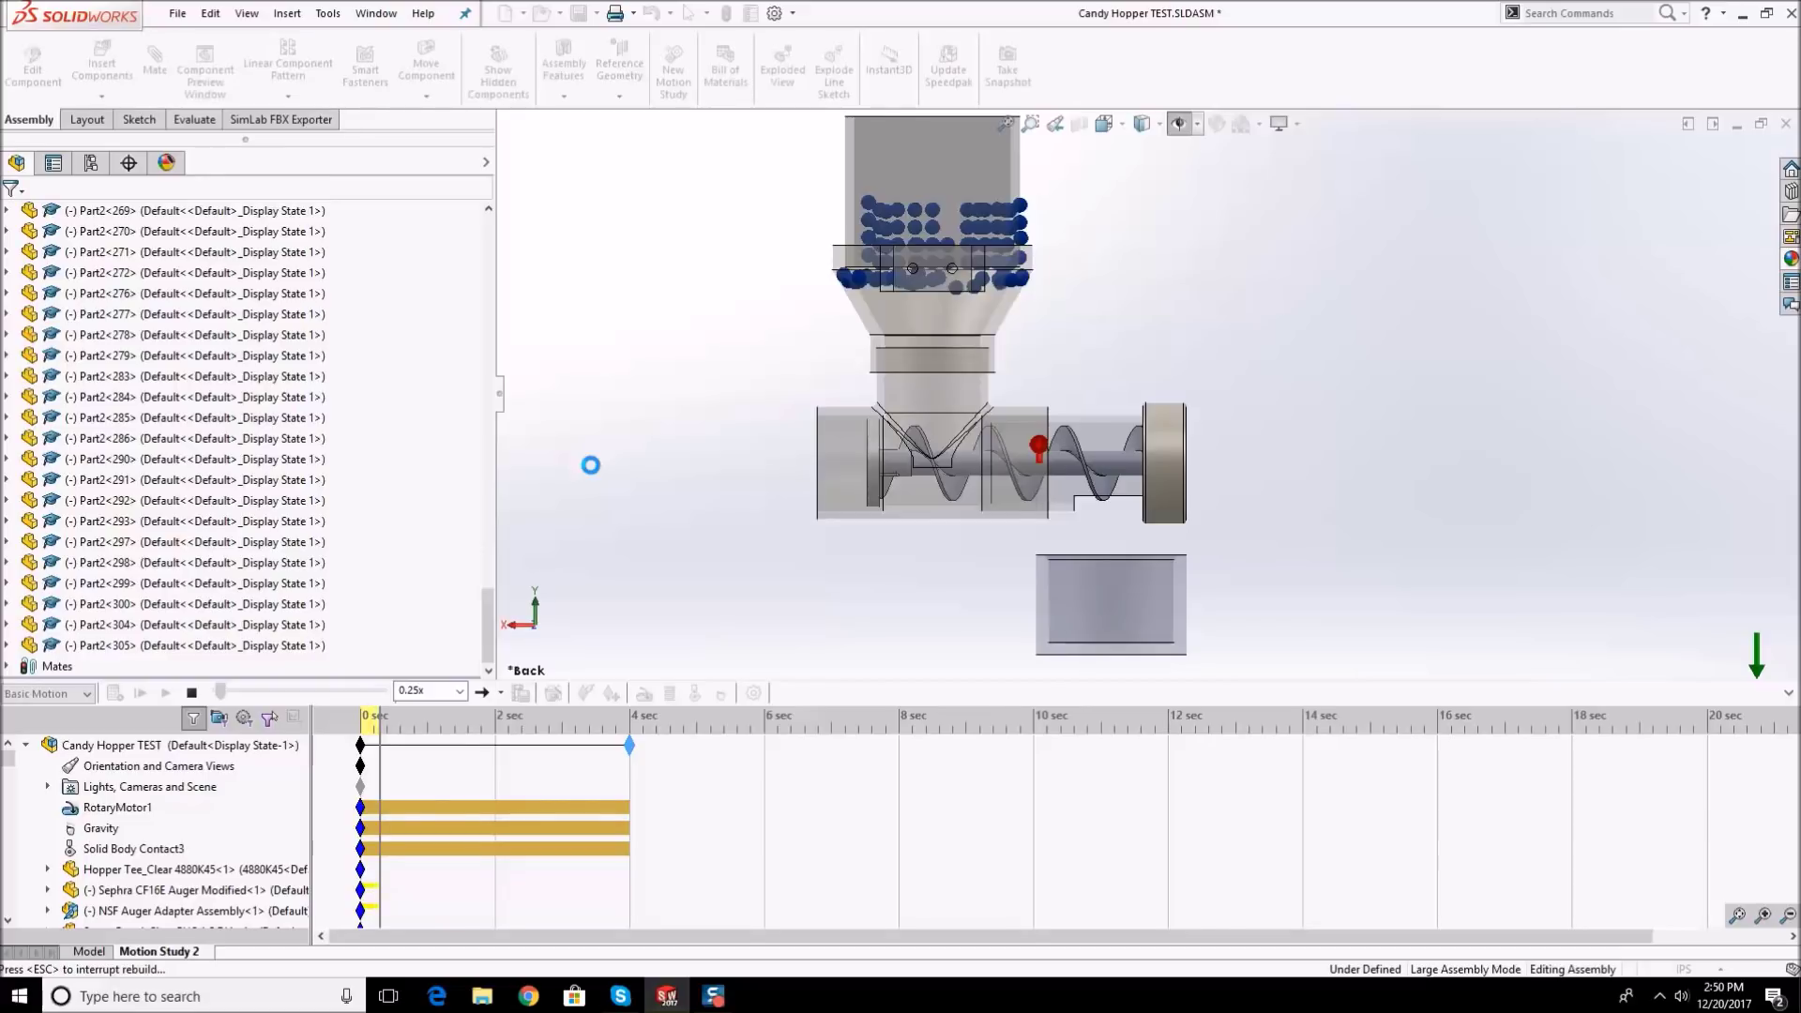
left_click(192, 693)
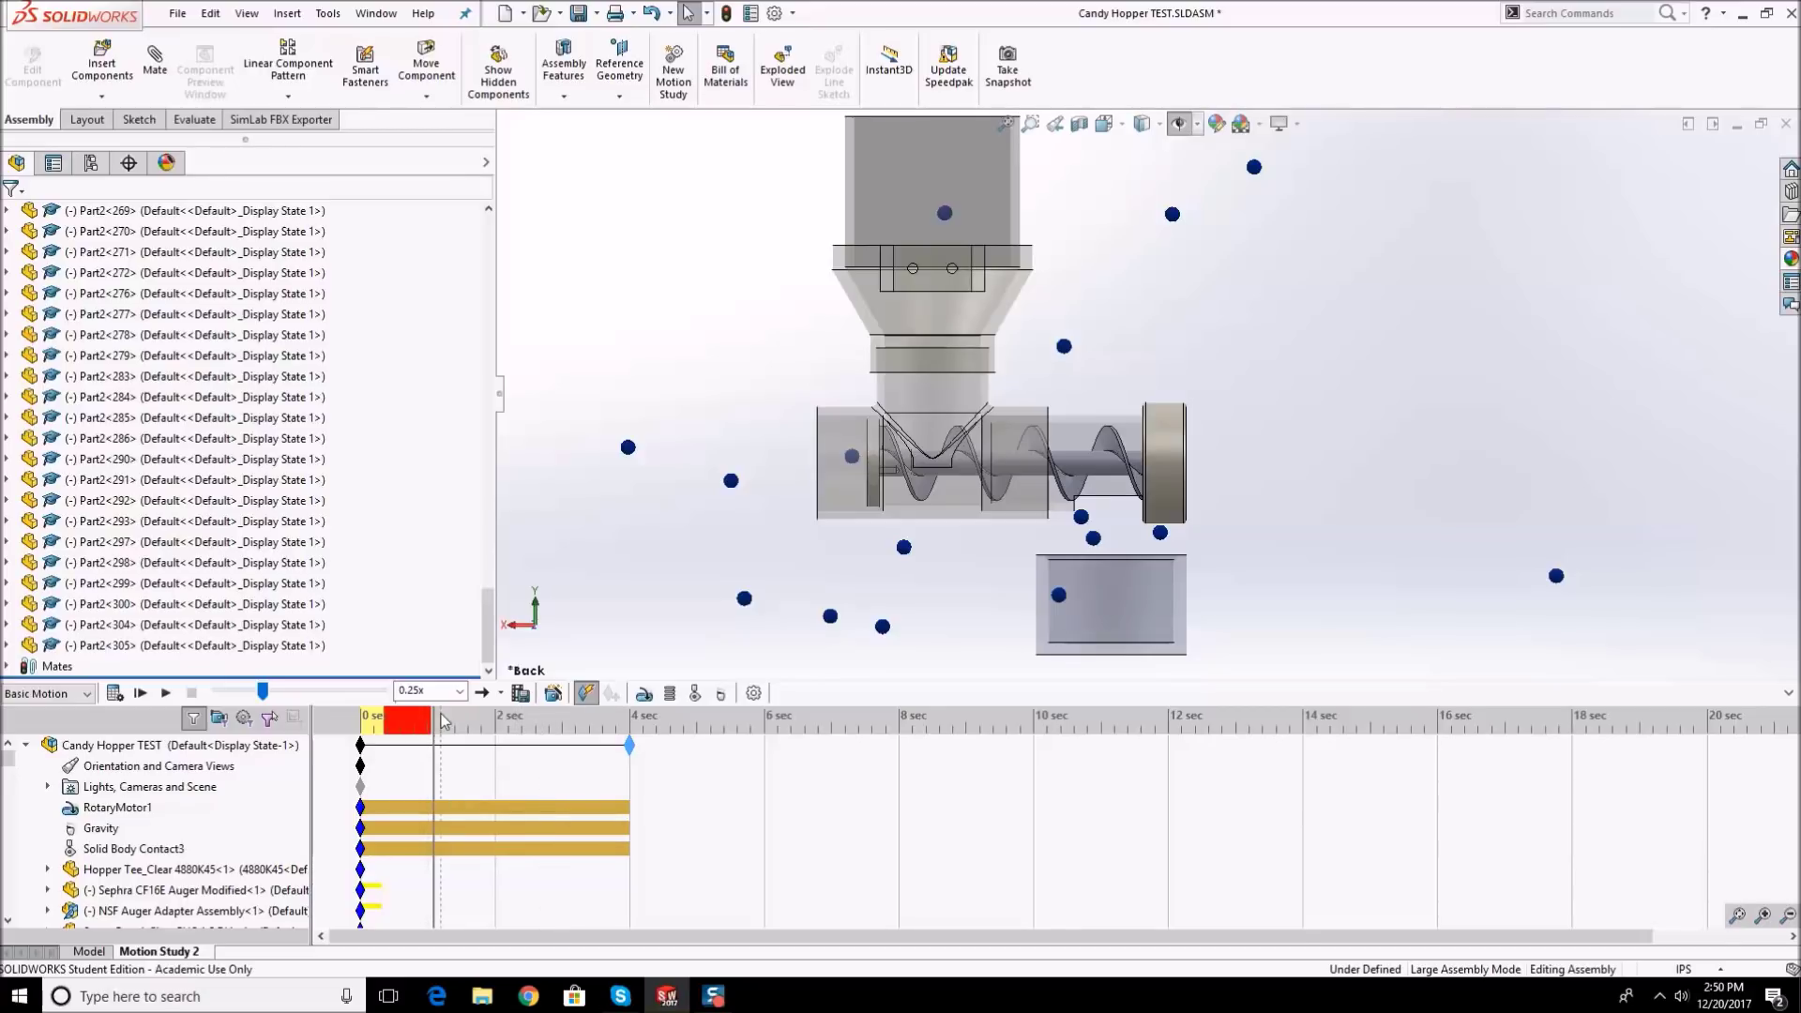
left_click_drag(434, 724, 225, 769)
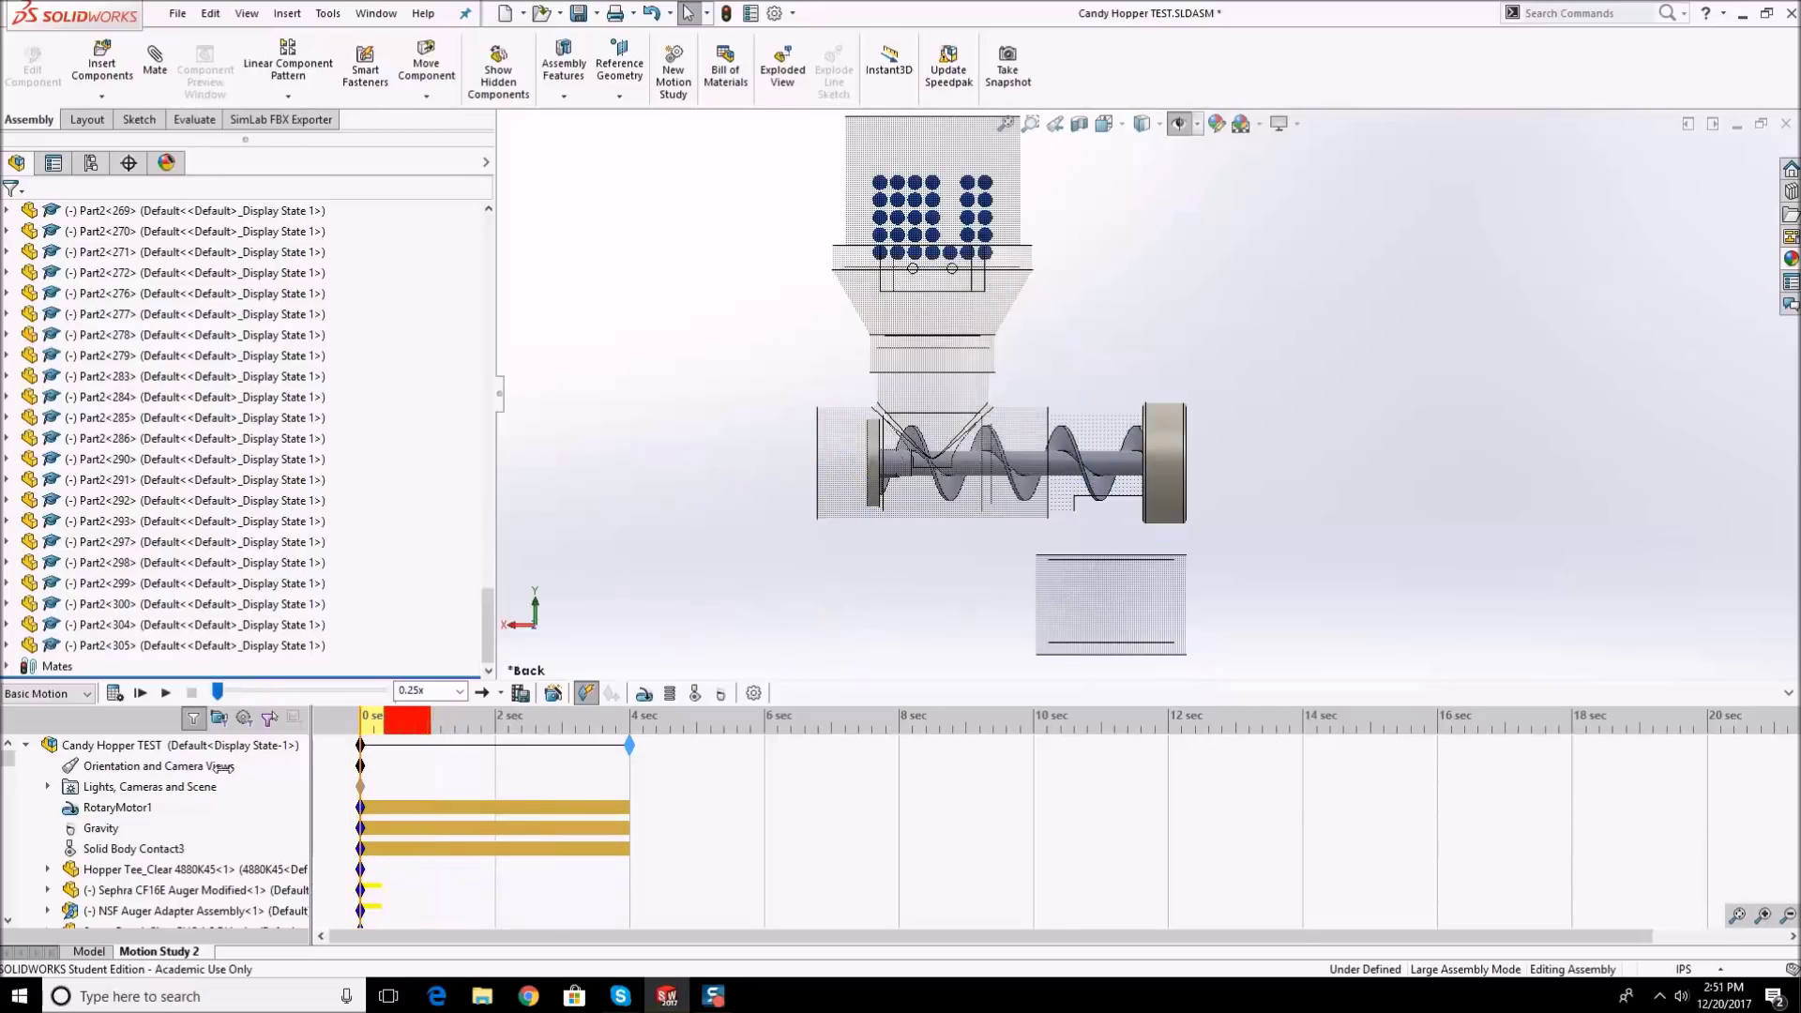
- Delete the candy copies from Part2<284> through Part2<305> from the assembly
middle_click_drag(807, 356, 1034, 280)
scroll(1035, 279, "down", 4)
middle_click_drag(1160, 226, 1053, 434)
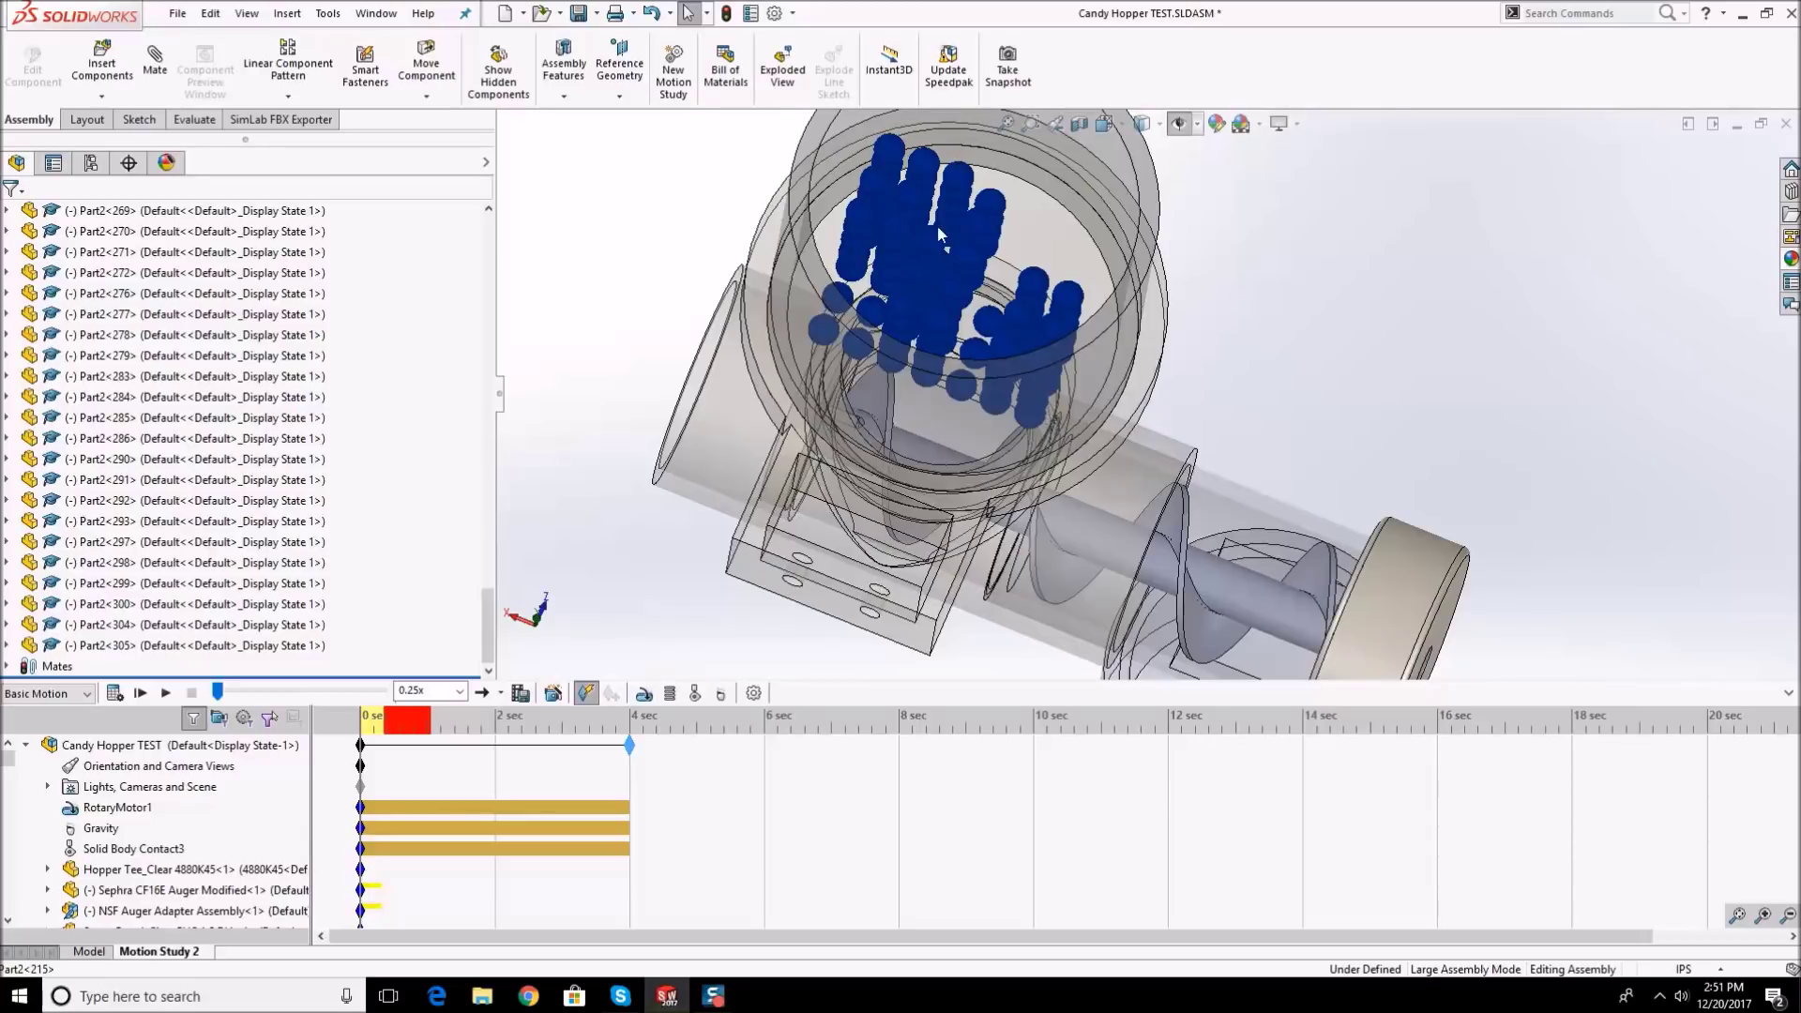
left_click(204, 647)
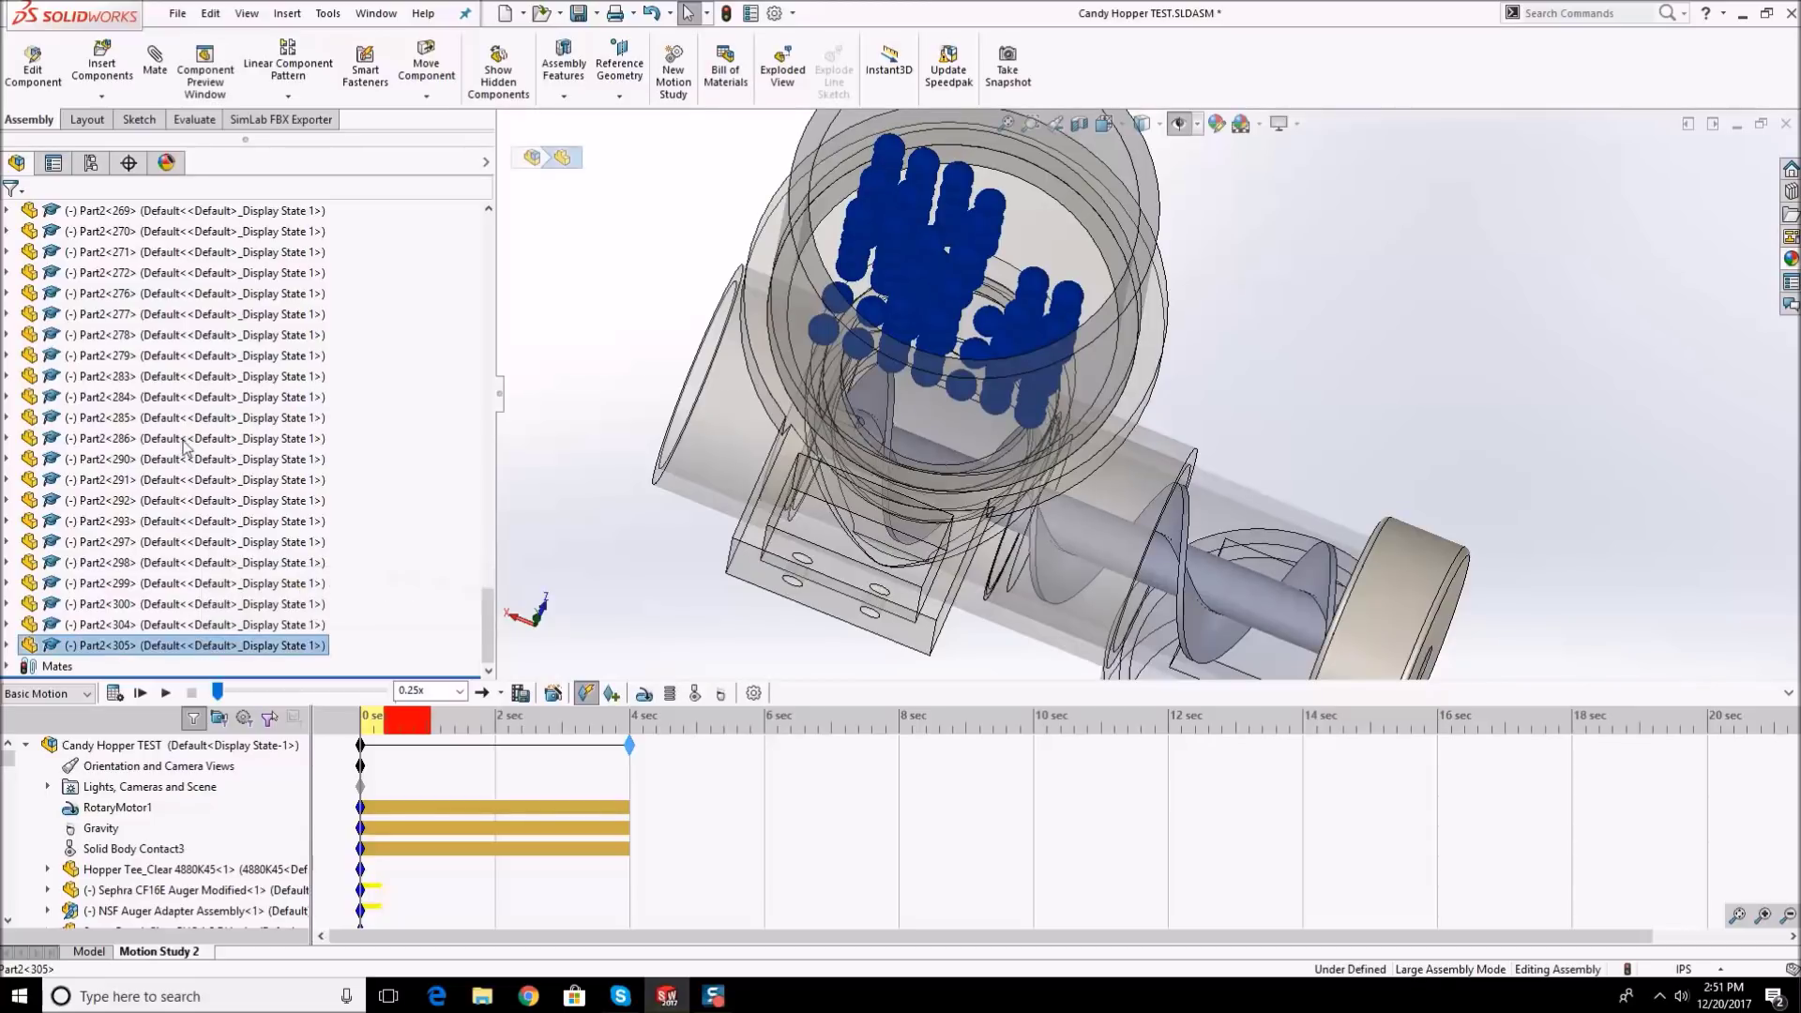
left_click(133, 398, "shift")
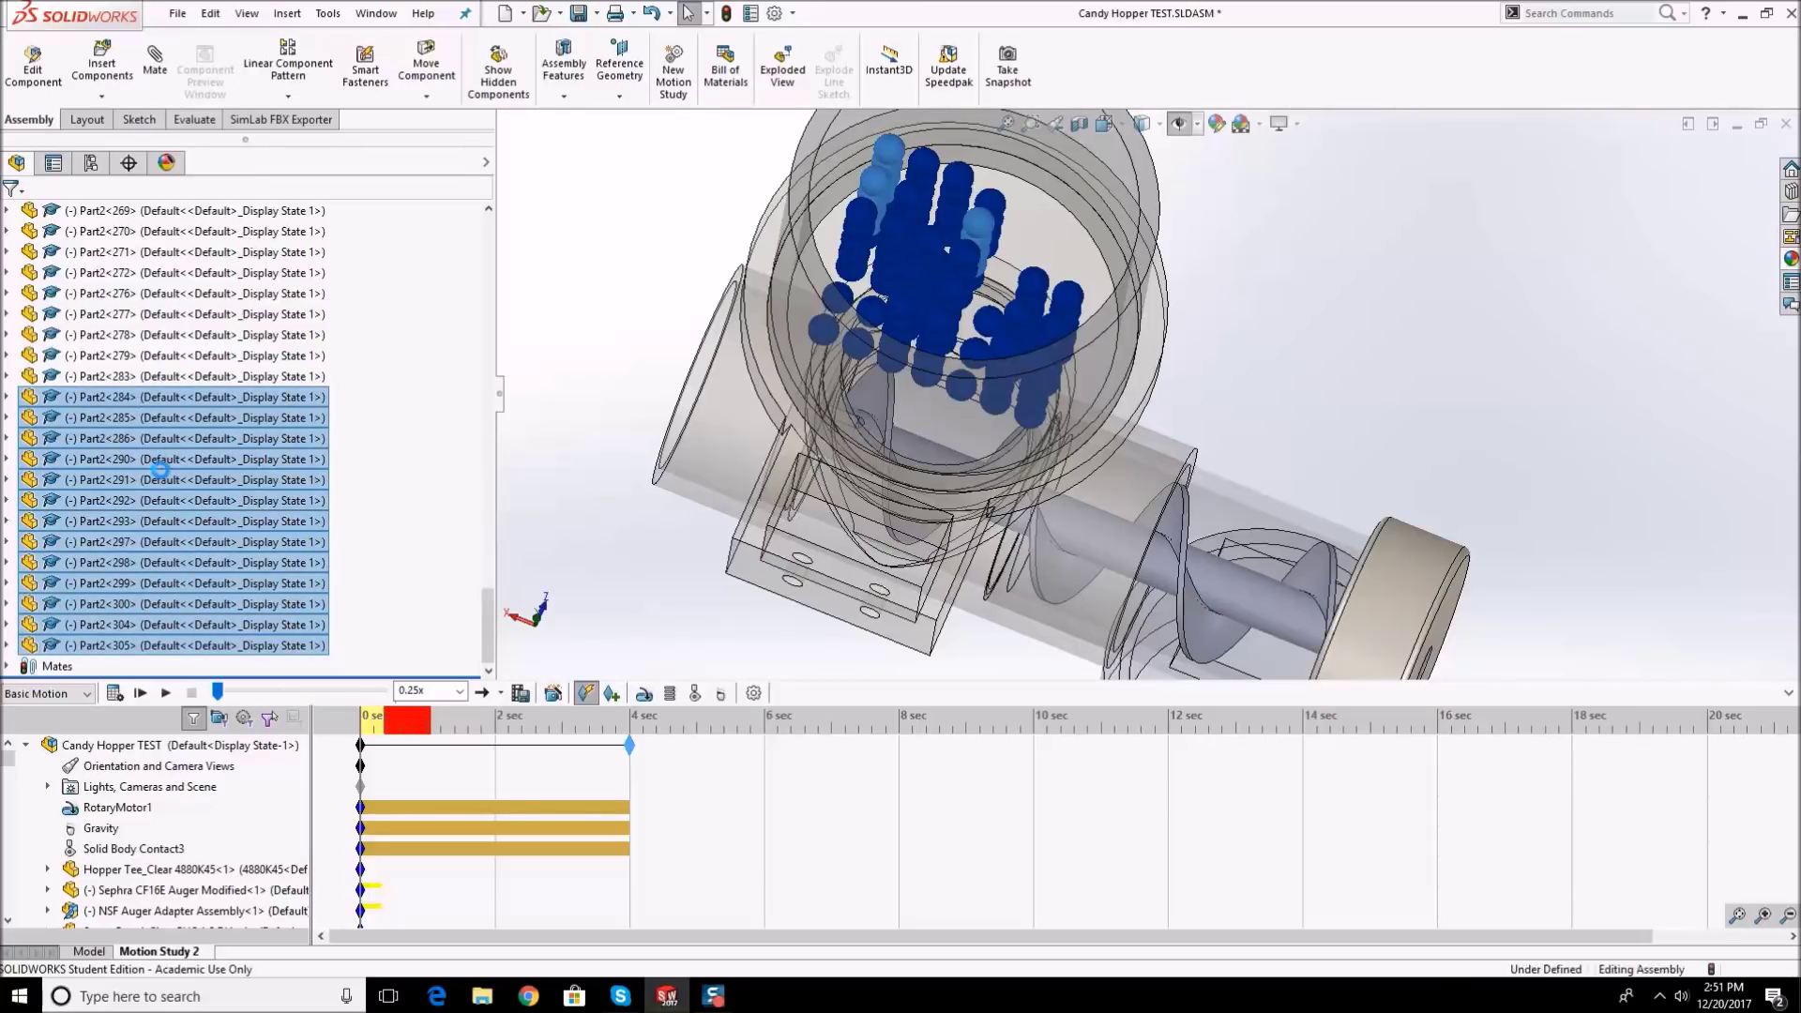
key("Delete")
middle_click_drag(1090, 301, 965, 269)
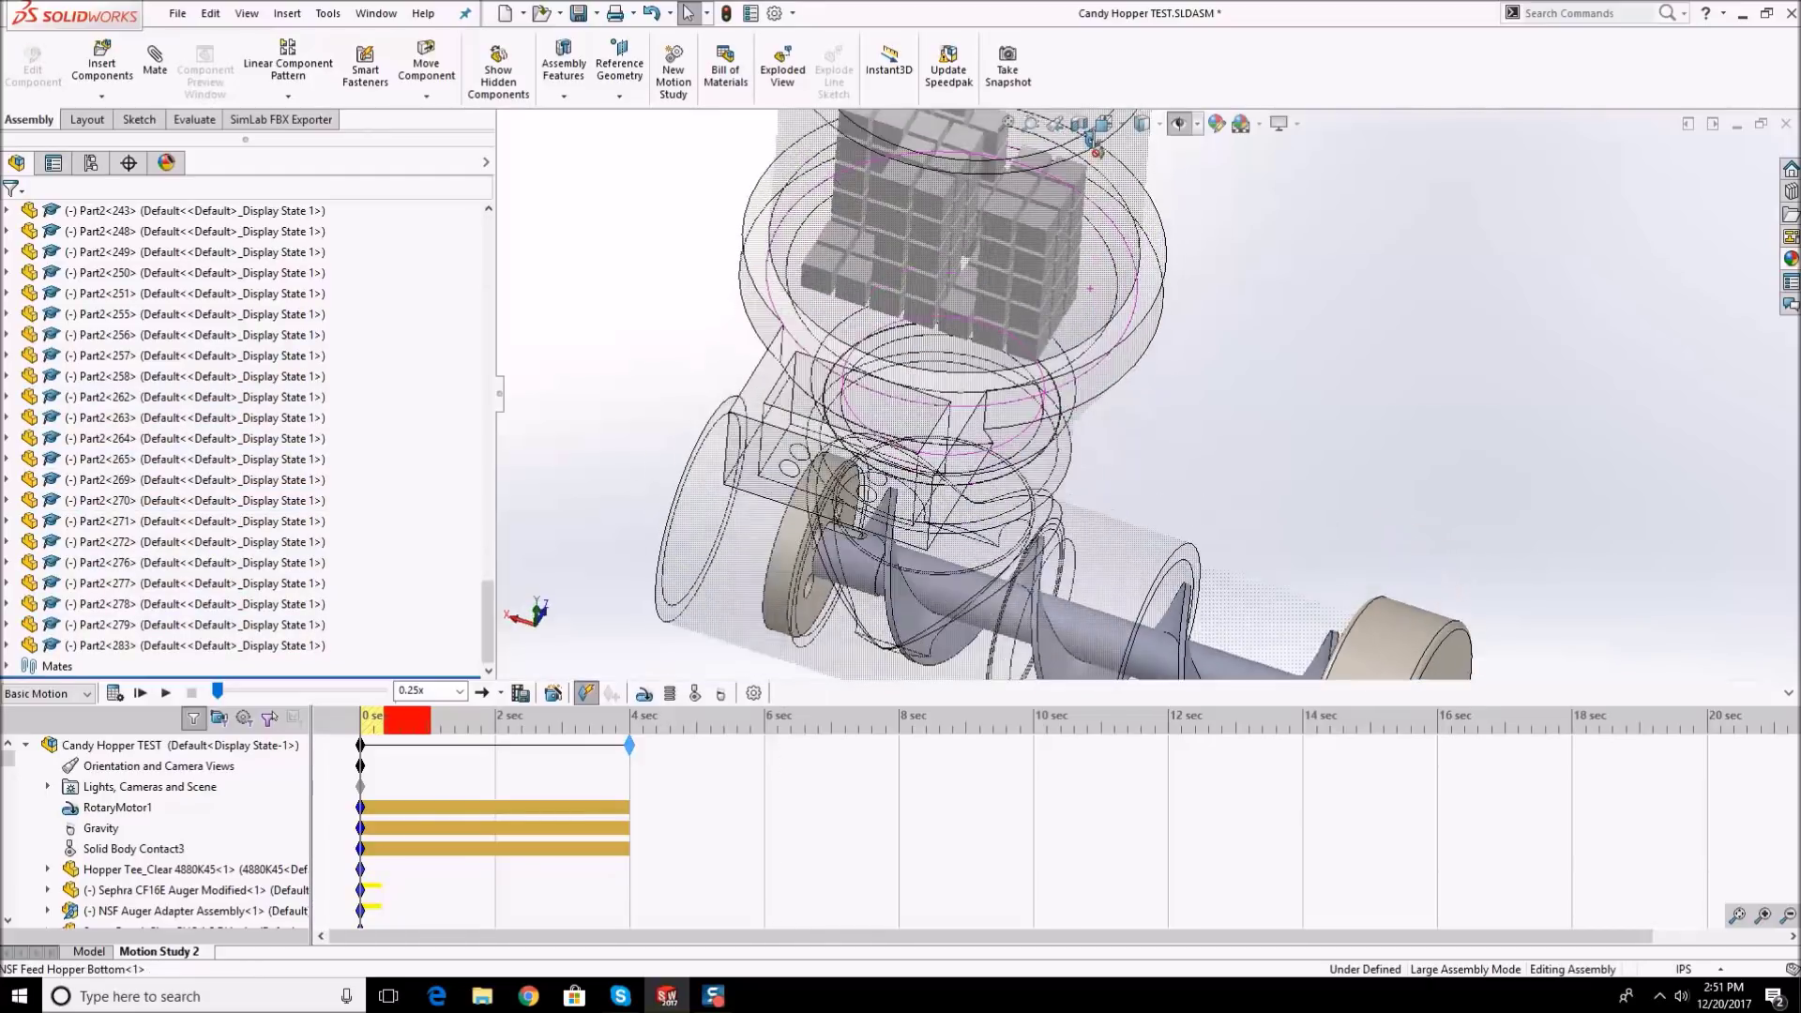
- Set the strength of Gravity to 150.09 in/s^2, then run the motion study from the start and stop it early
scroll(1042, 319, "up", 3)
mouse_move(1061, 412)
middle_mouse_down()
mouse_move(1063, 364)
mouse_move(1072, 443)
middle_mouse_up()
scroll(1114, 610, "down", 2)
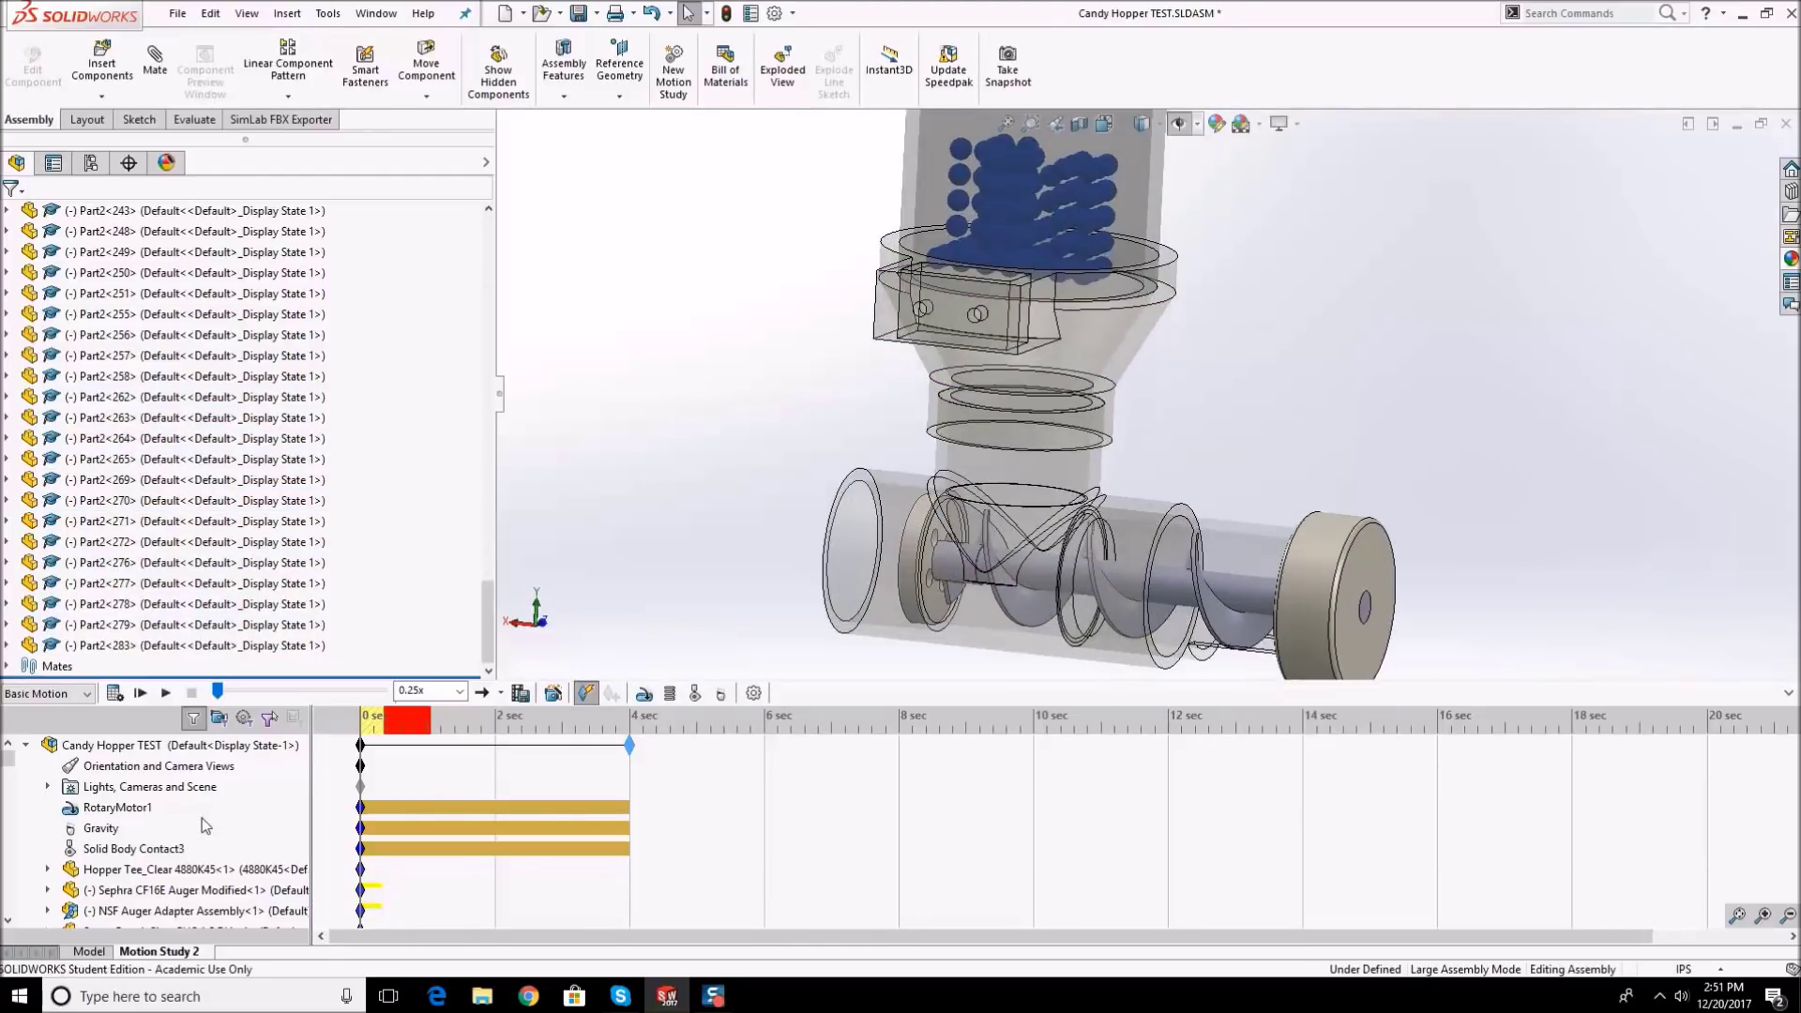
right_click(105, 826)
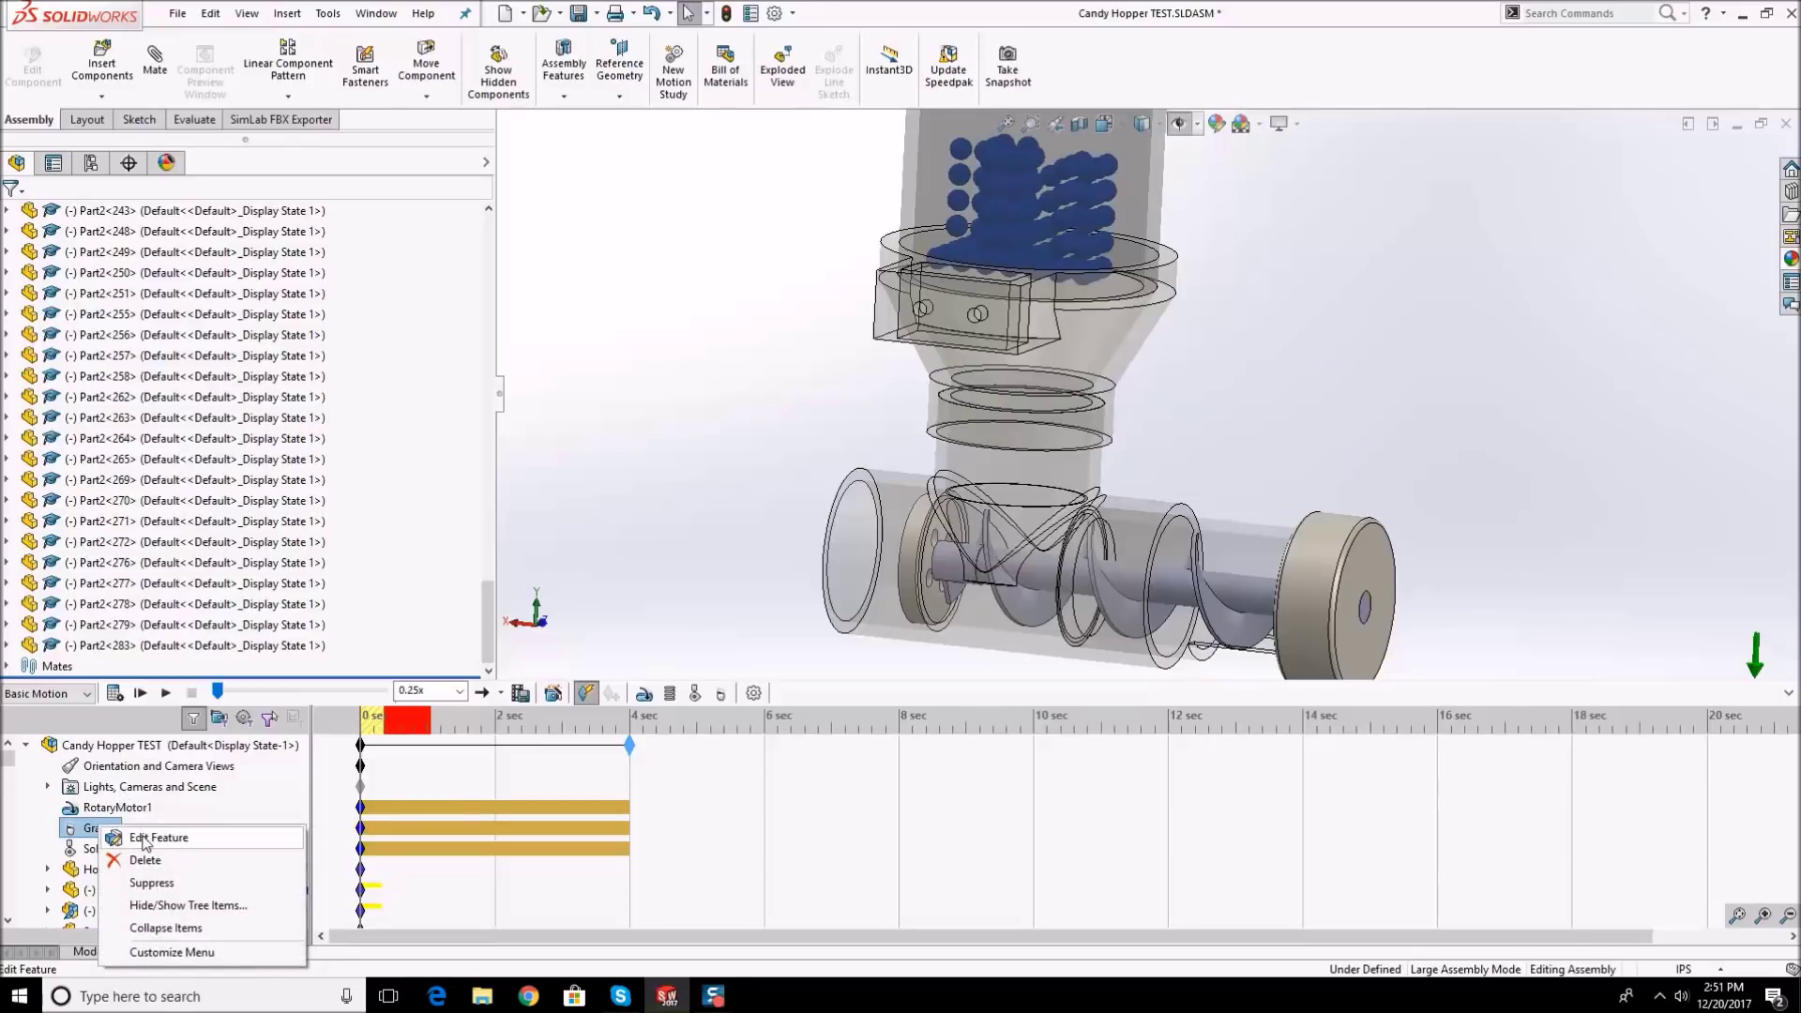
left_click(142, 832)
left_click_drag(45, 324, 5, 315)
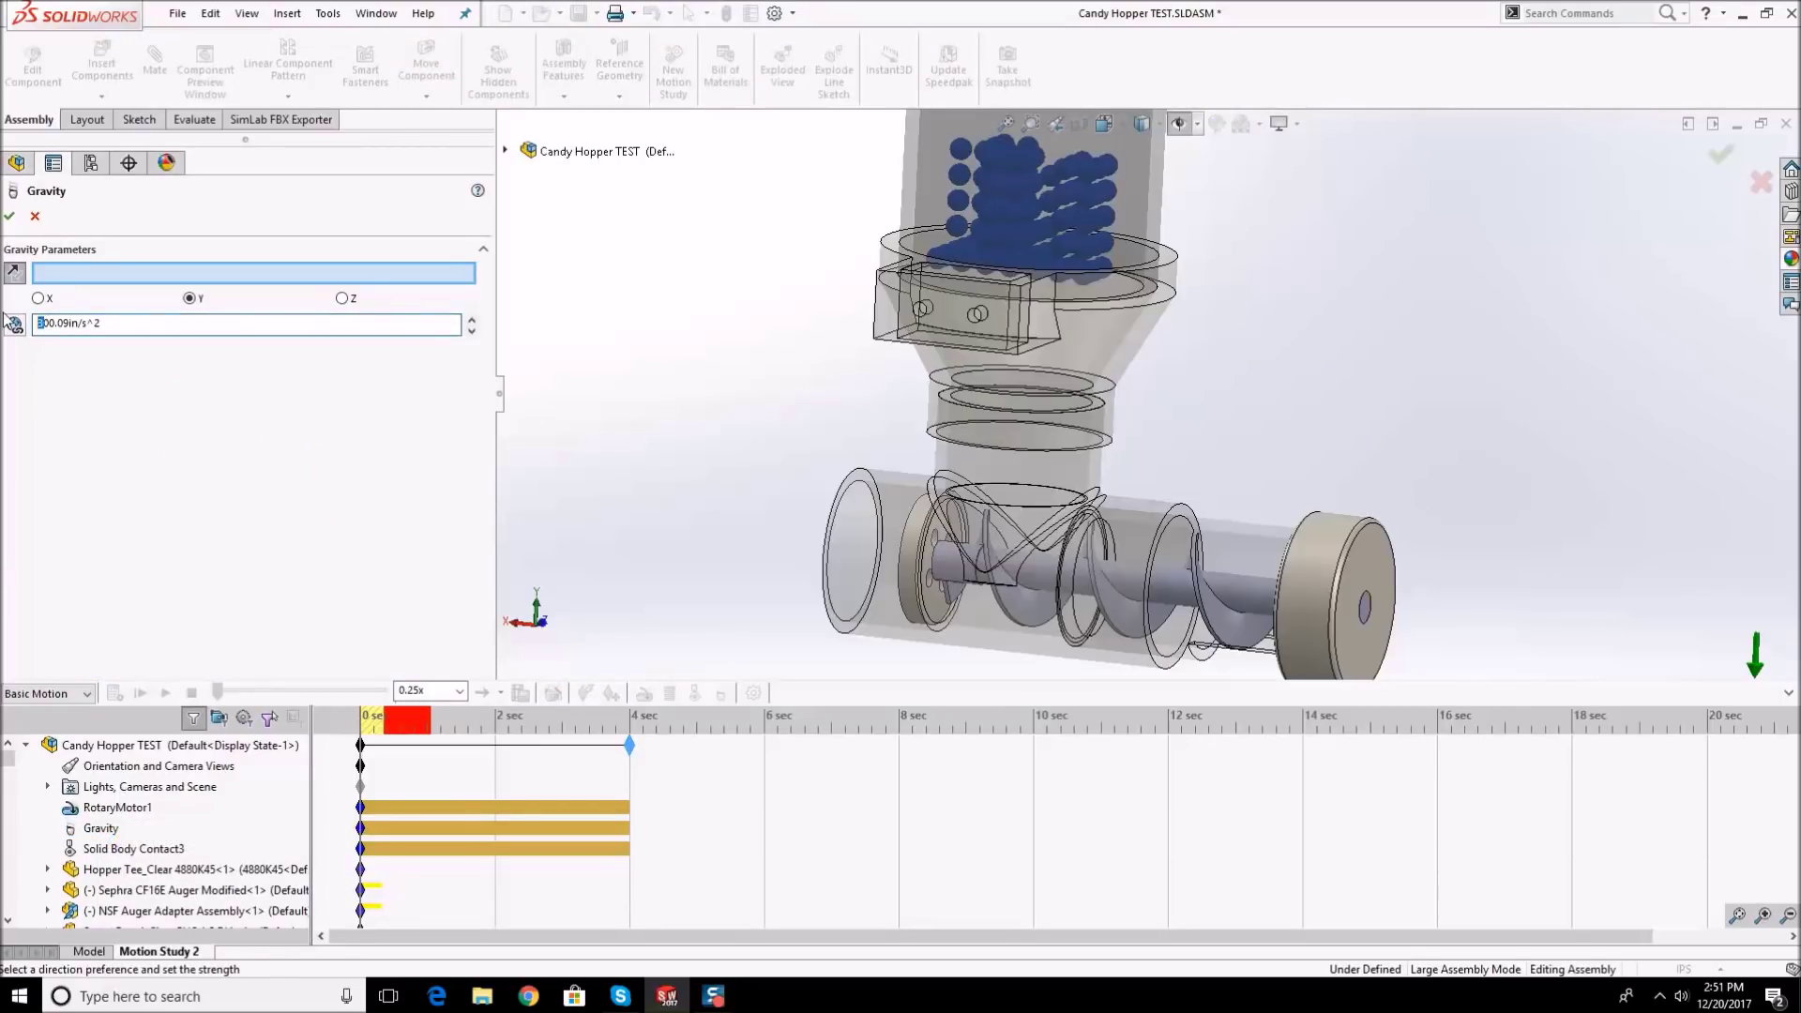
type("15")
left_click(9, 216)
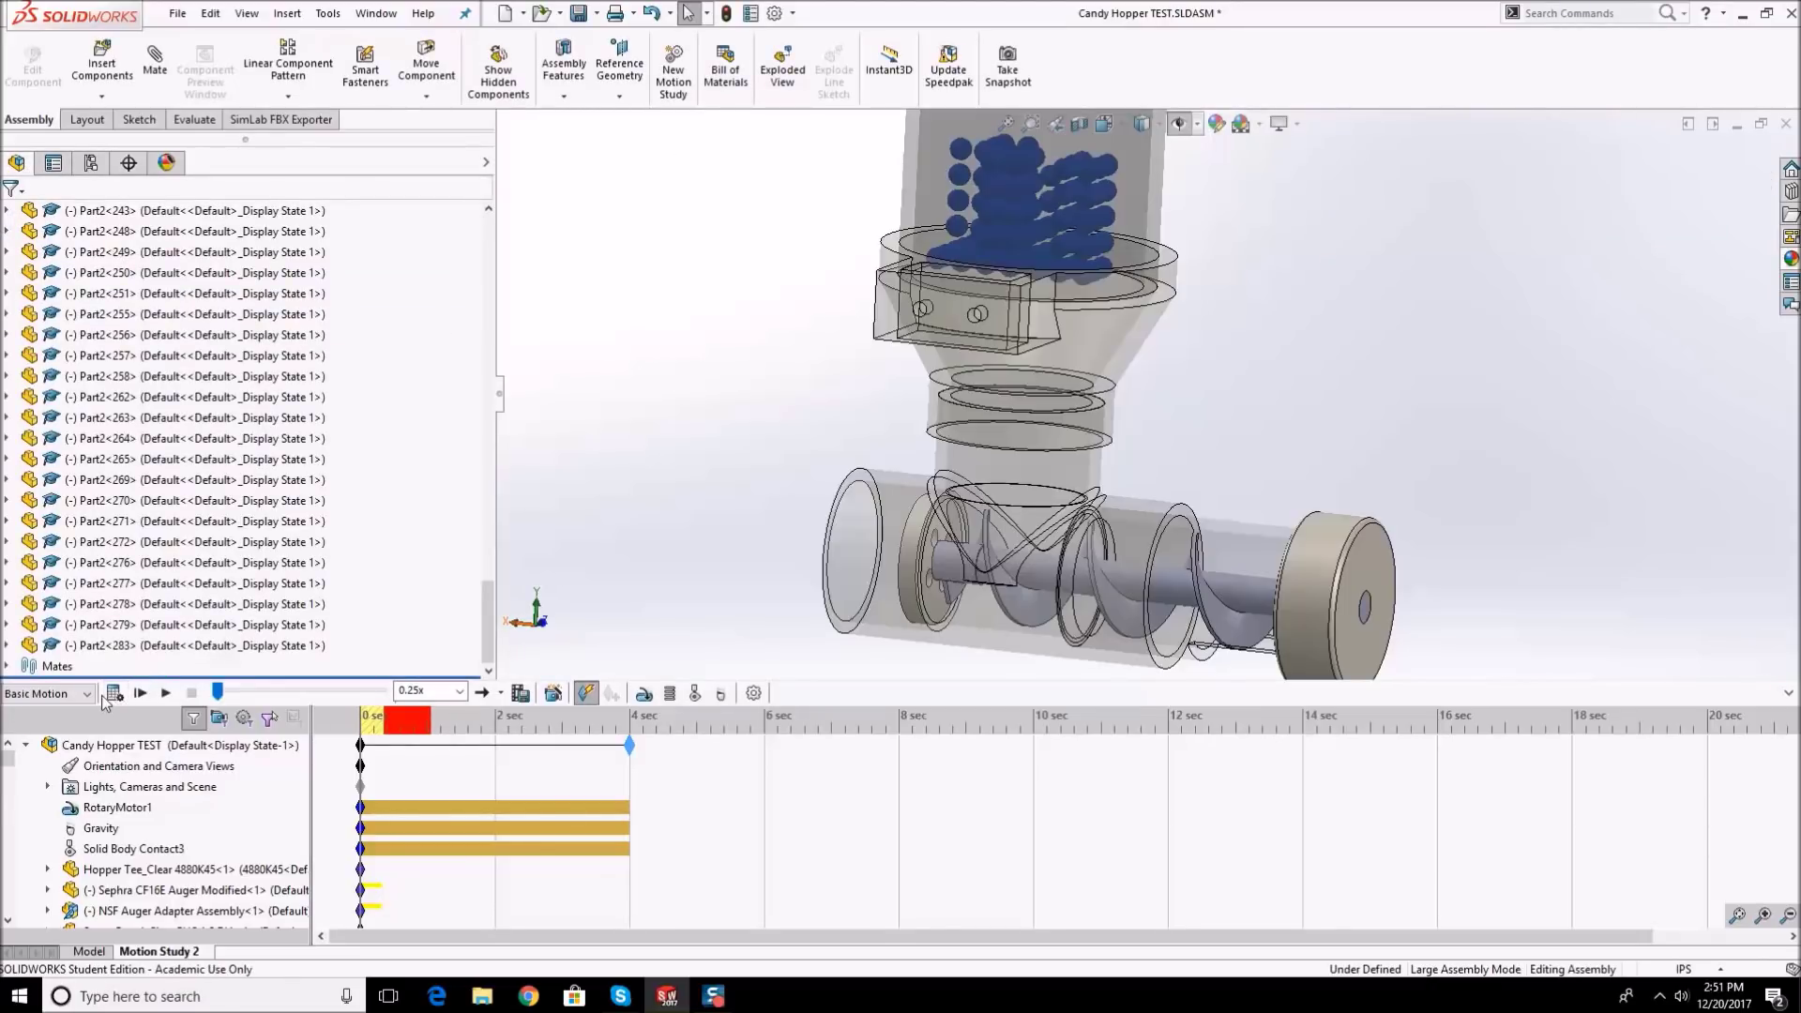
left_click(141, 692)
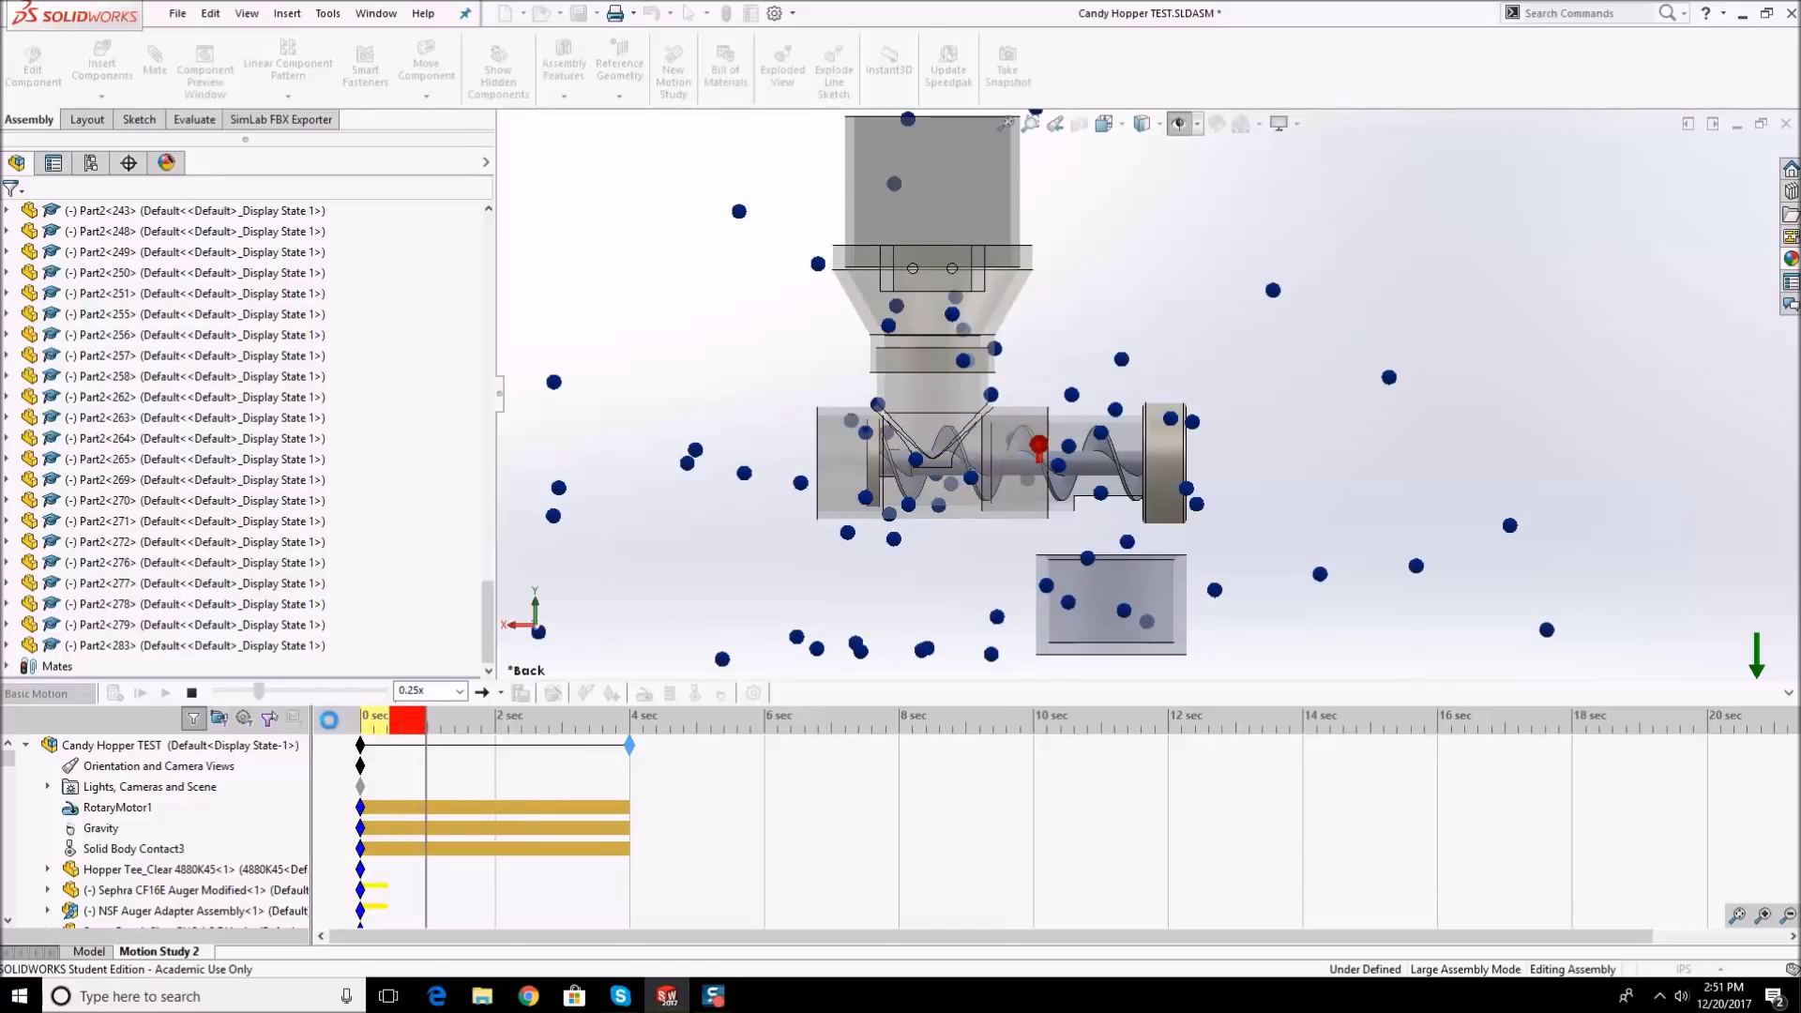
left_click(191, 693)
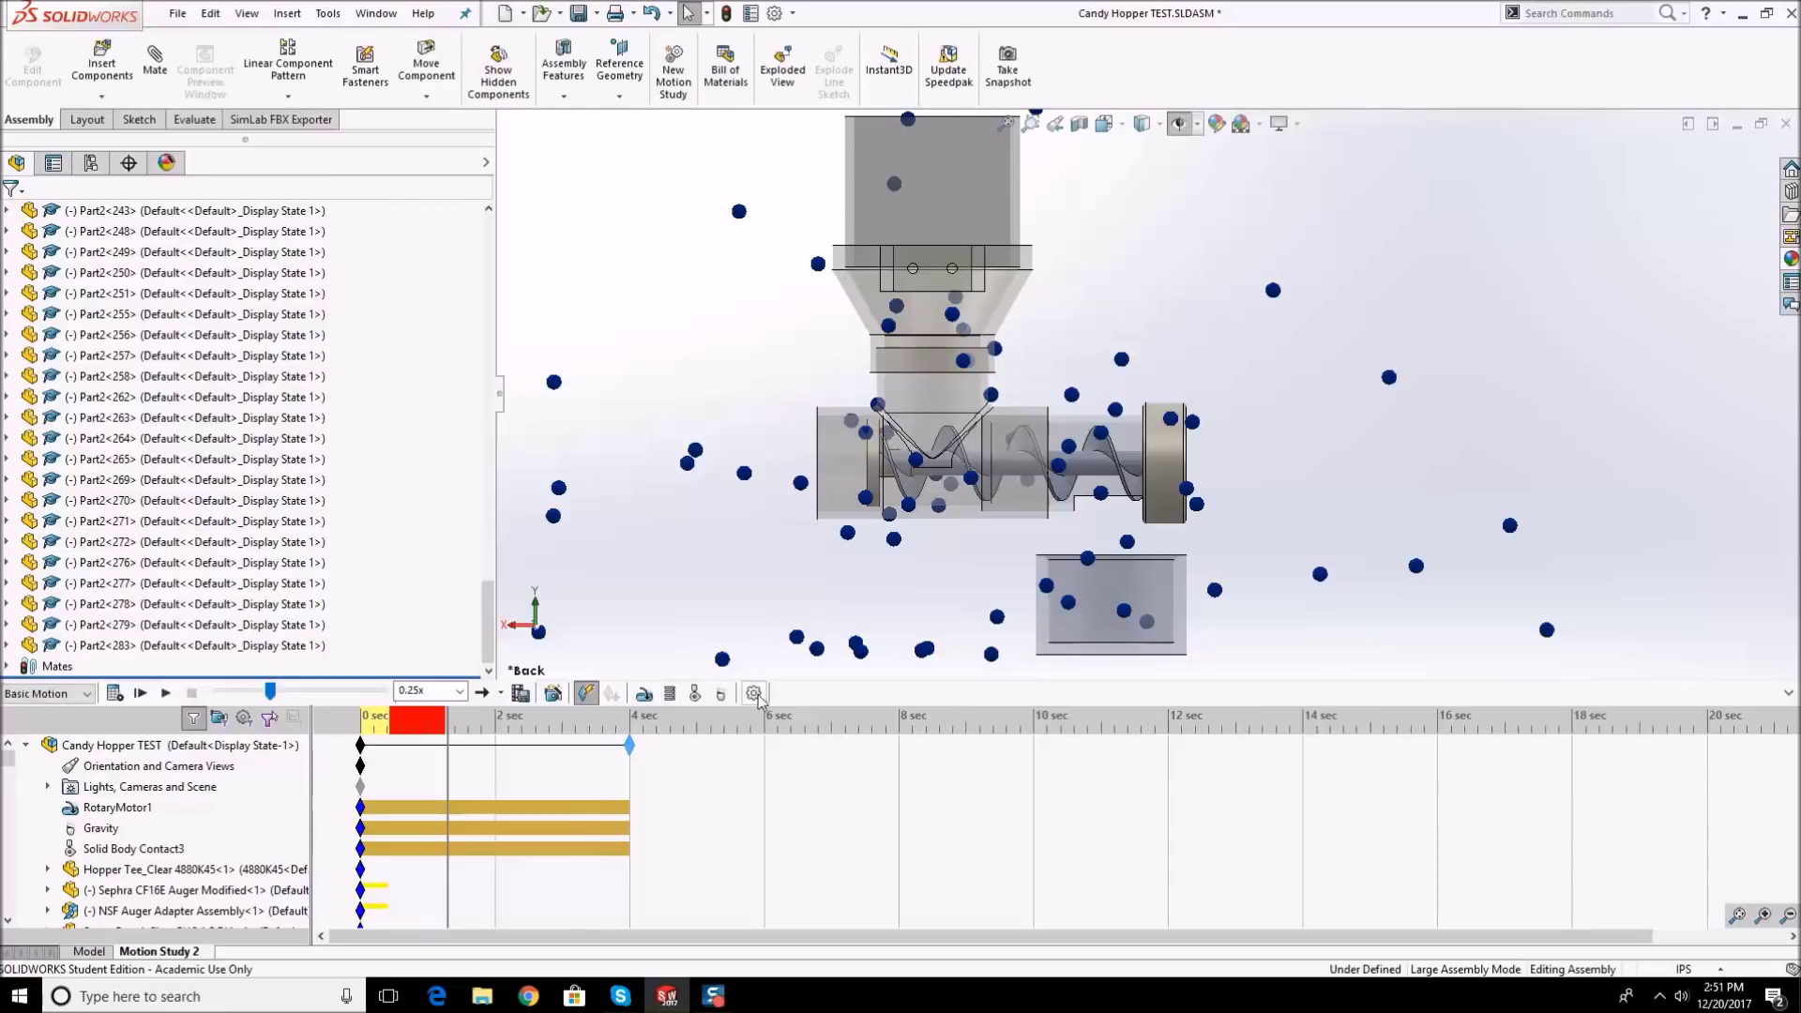
- Set the study's Geometry Accuracy to 6, lower its 3D Contact Resolution to the same level, and recalculate part of the motion
left_click(754, 694)
left_click_drag(458, 409, 241, 425)
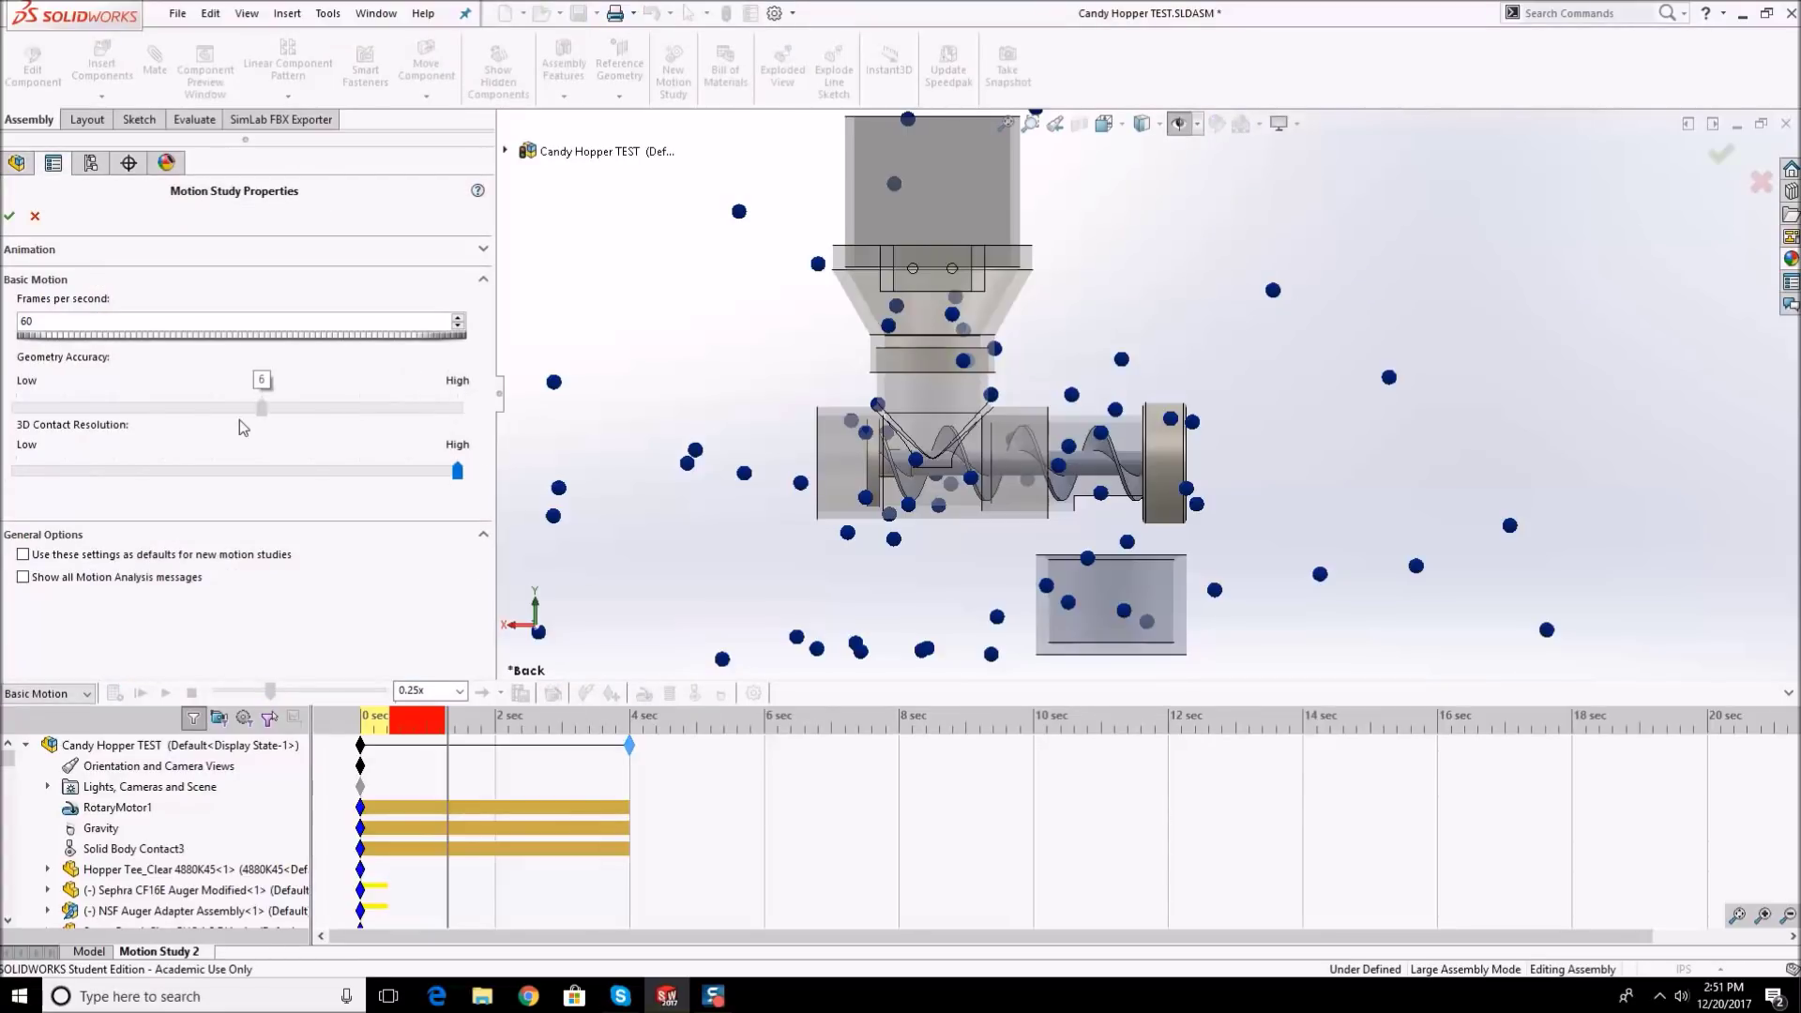
left_click_drag(457, 471, 245, 468)
left_click(9, 216)
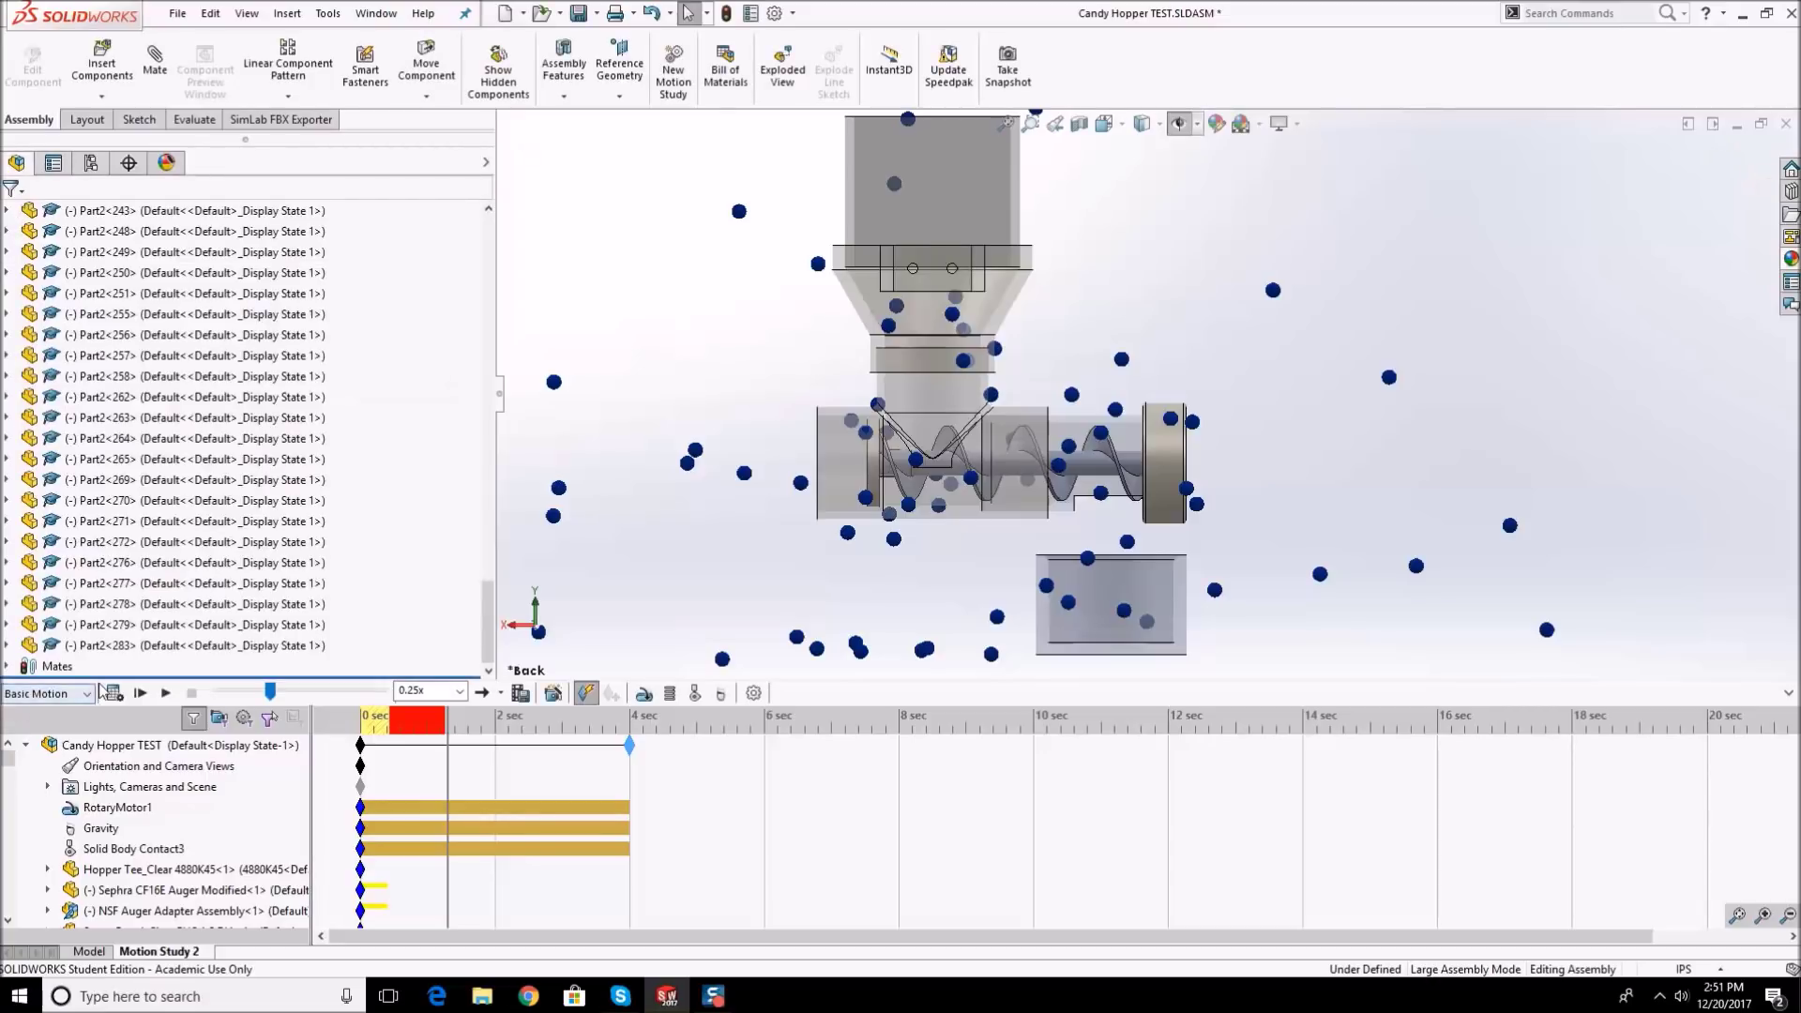
left_click(114, 693)
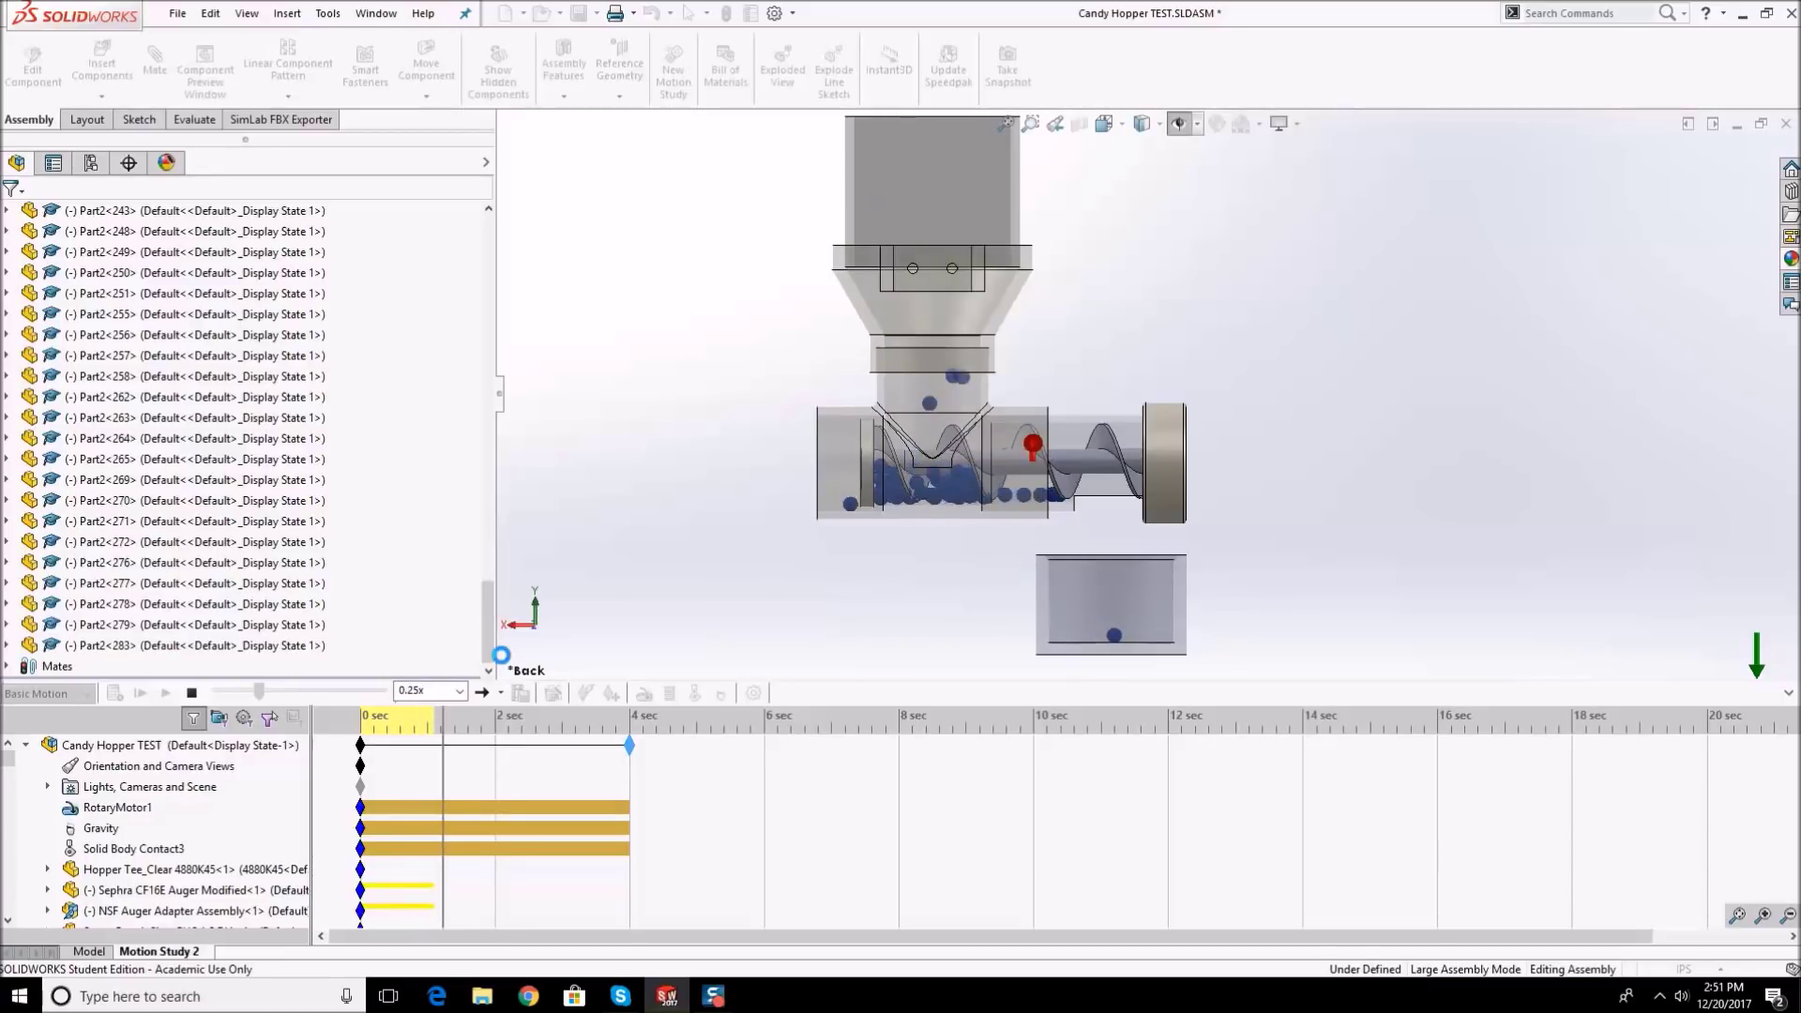
left_click(193, 694)
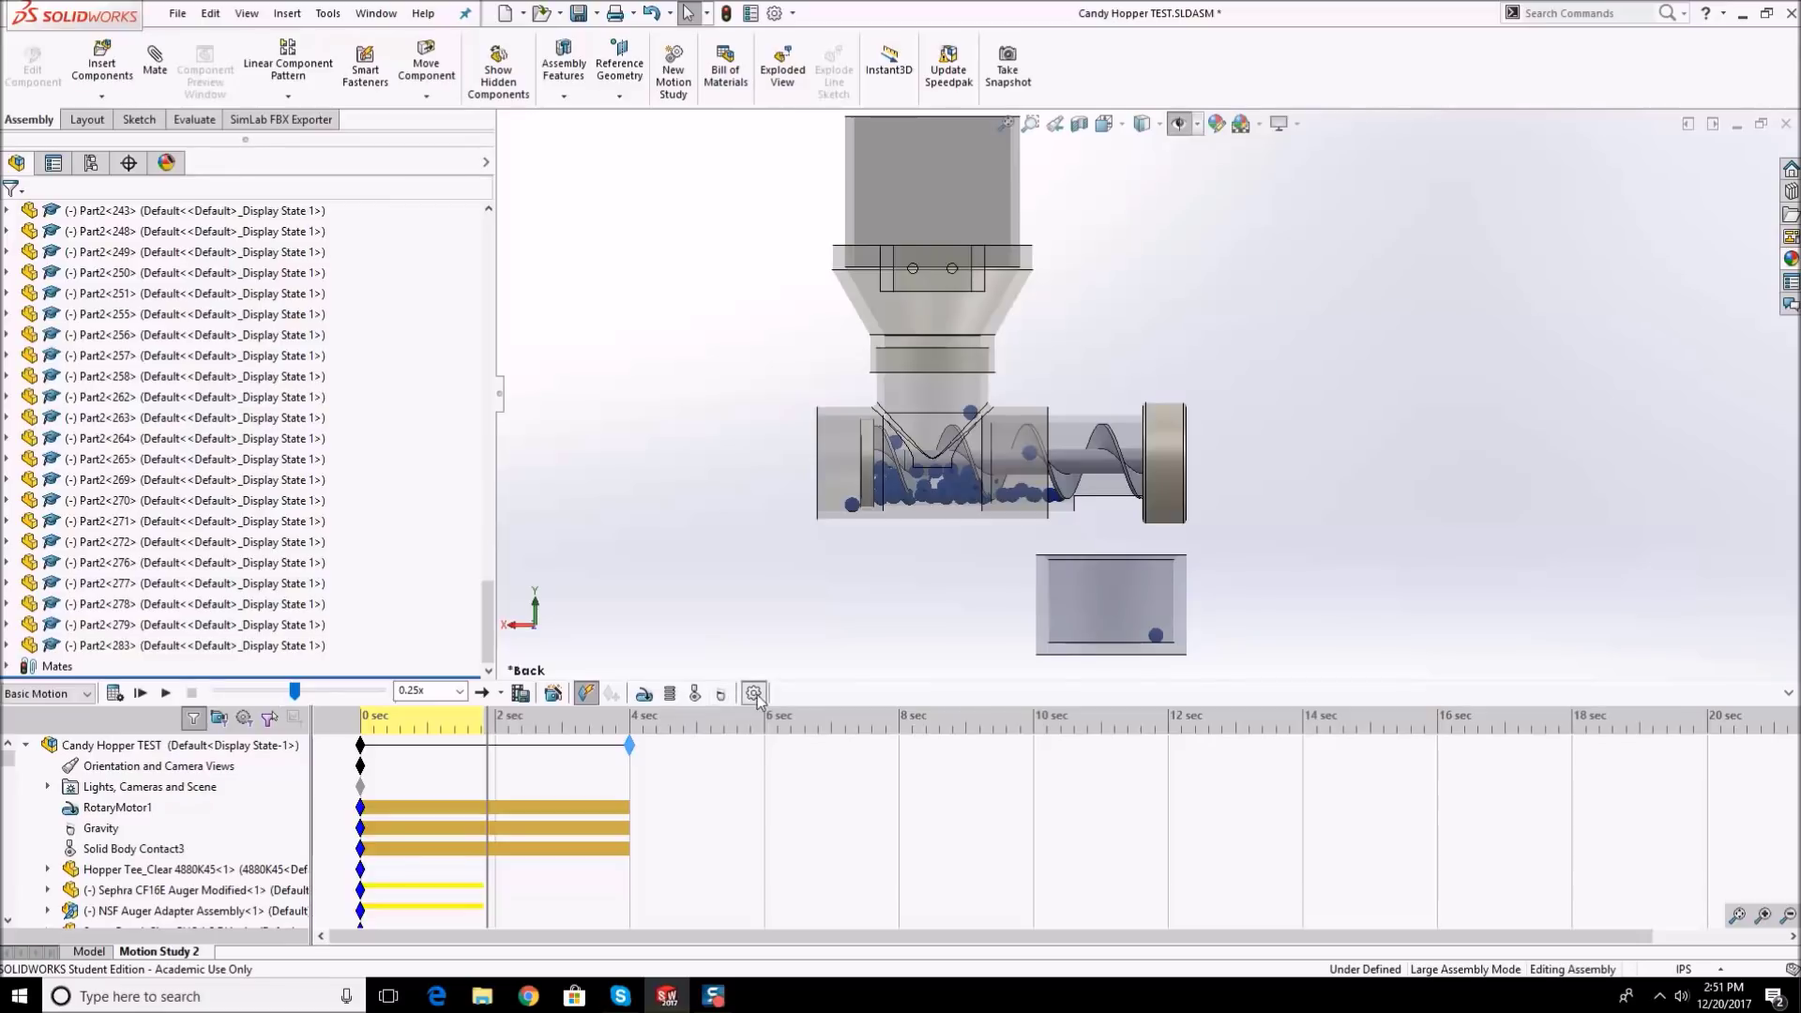
- Set the study's Geometry Accuracy to 4, lower its 3D Contact Resolution to match, and run part of the motion from the start
left_click(753, 693)
mouse_move(261, 421)
left_click_drag(256, 413, 162, 412)
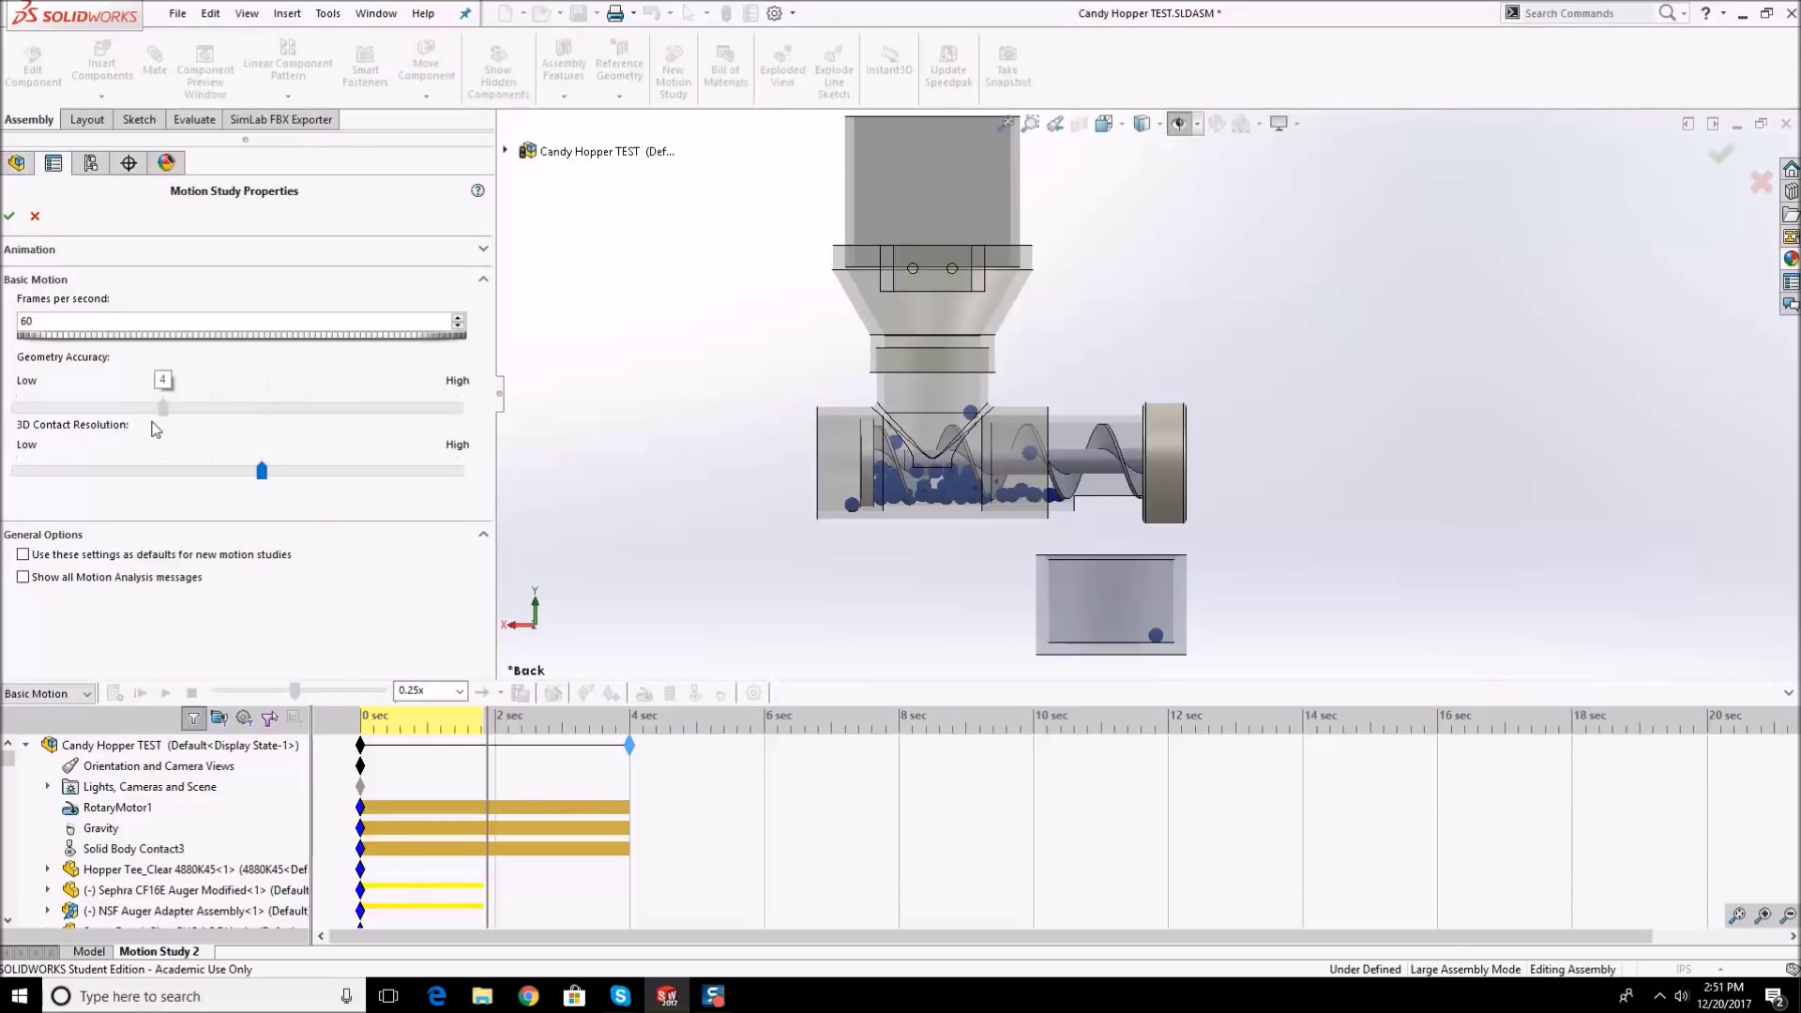
left_click_drag(263, 480, 164, 443)
left_click(9, 216)
left_click(141, 692)
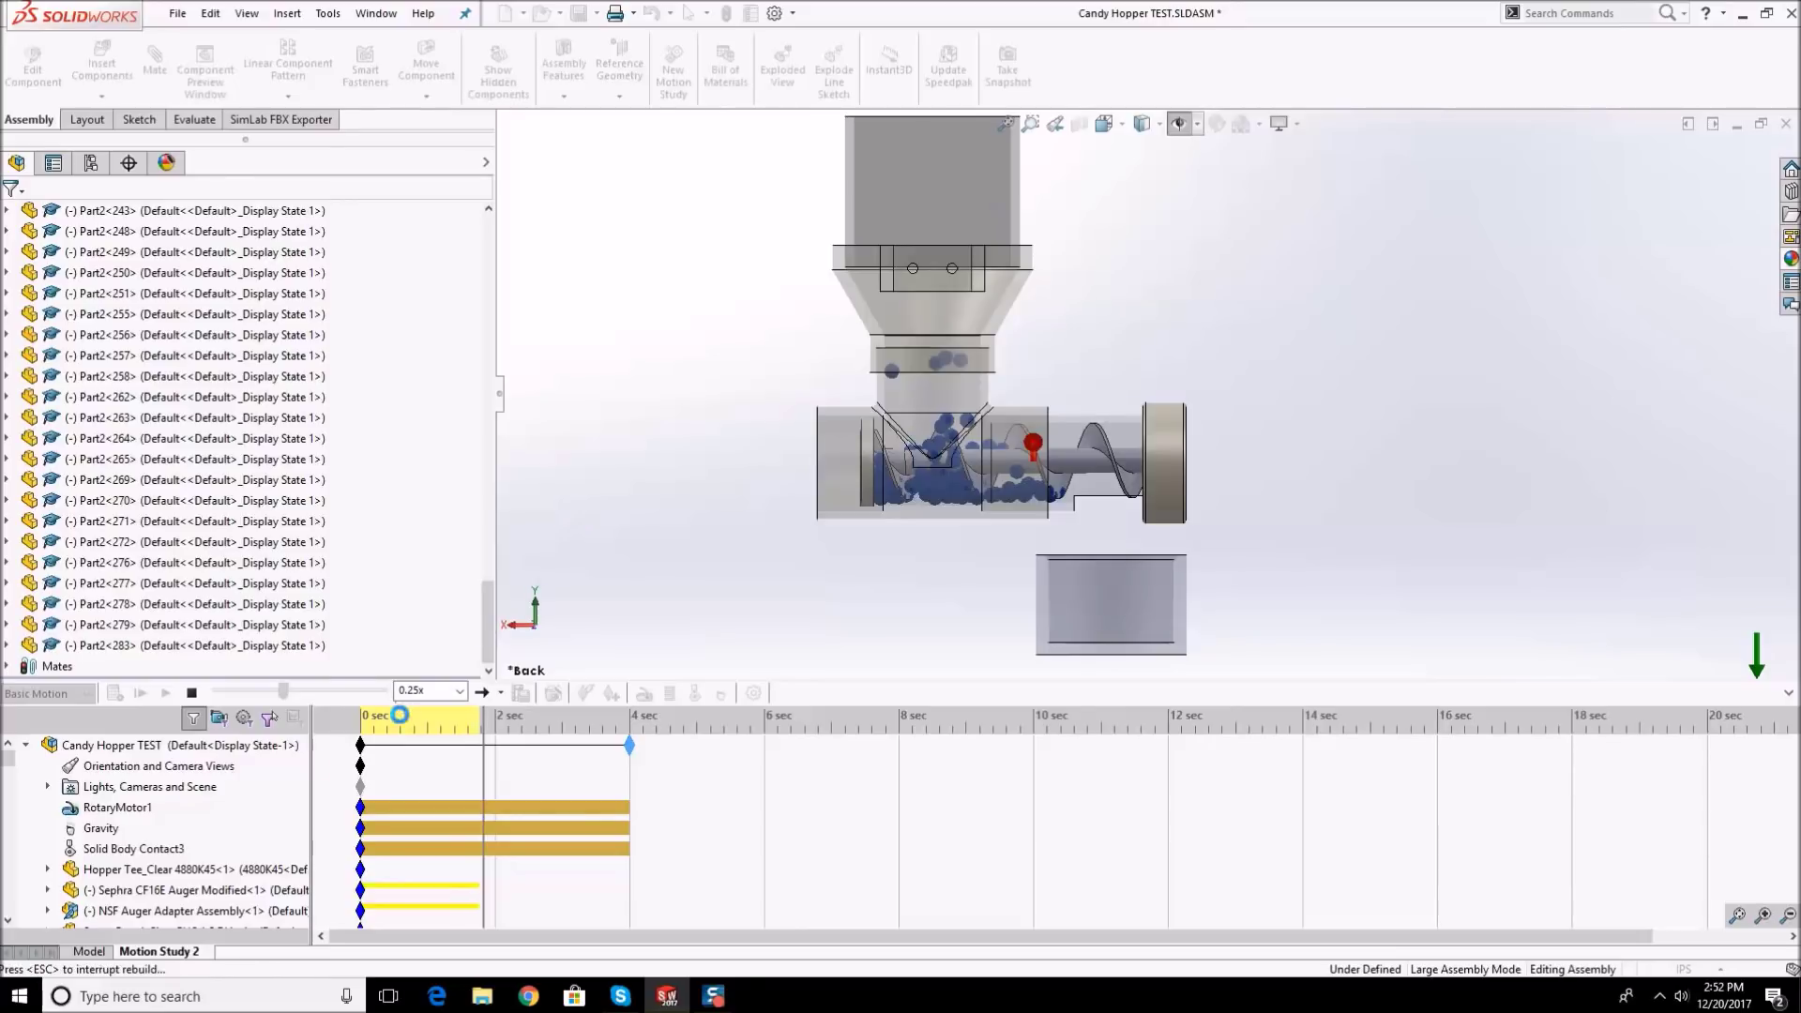
left_click(188, 691)
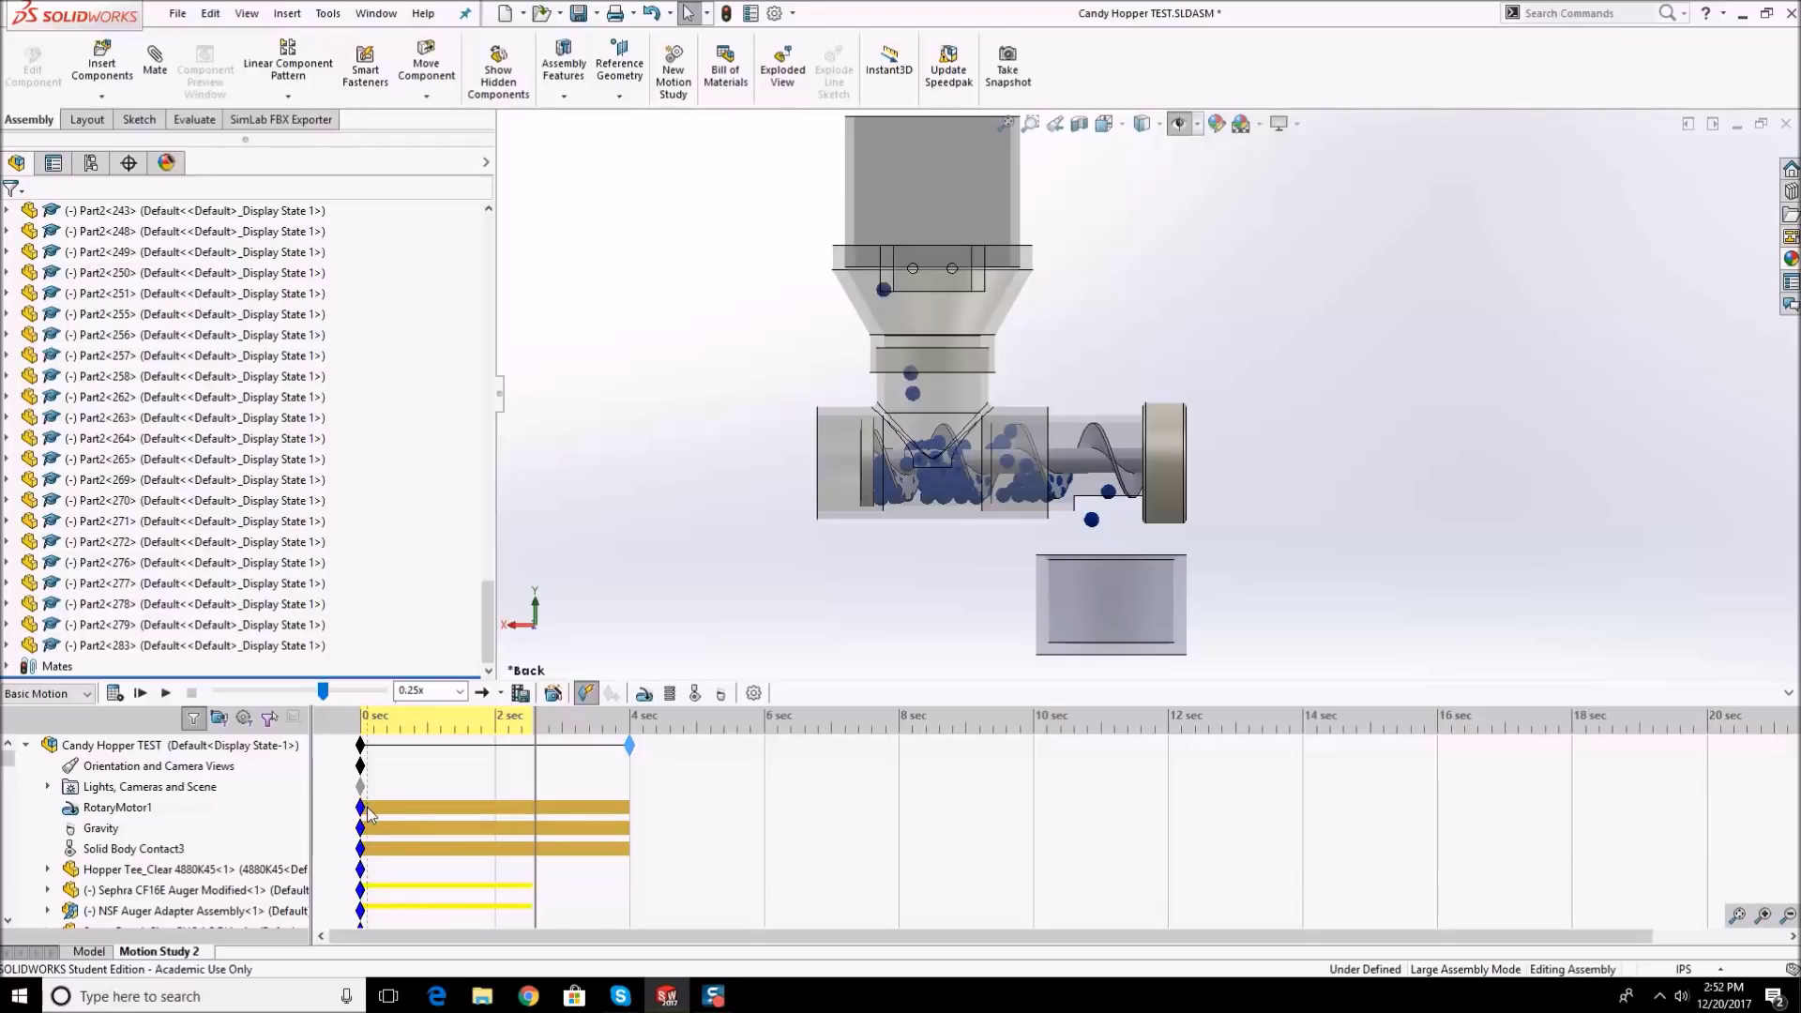
- Change the constant speed of RotaryMotor1 at the current timeline position, then recalculate the study and stop it early
mouse_move(365, 813)
scroll(346, 777, "down", 1)
scroll(321, 776, "up", 1)
right_click(131, 813)
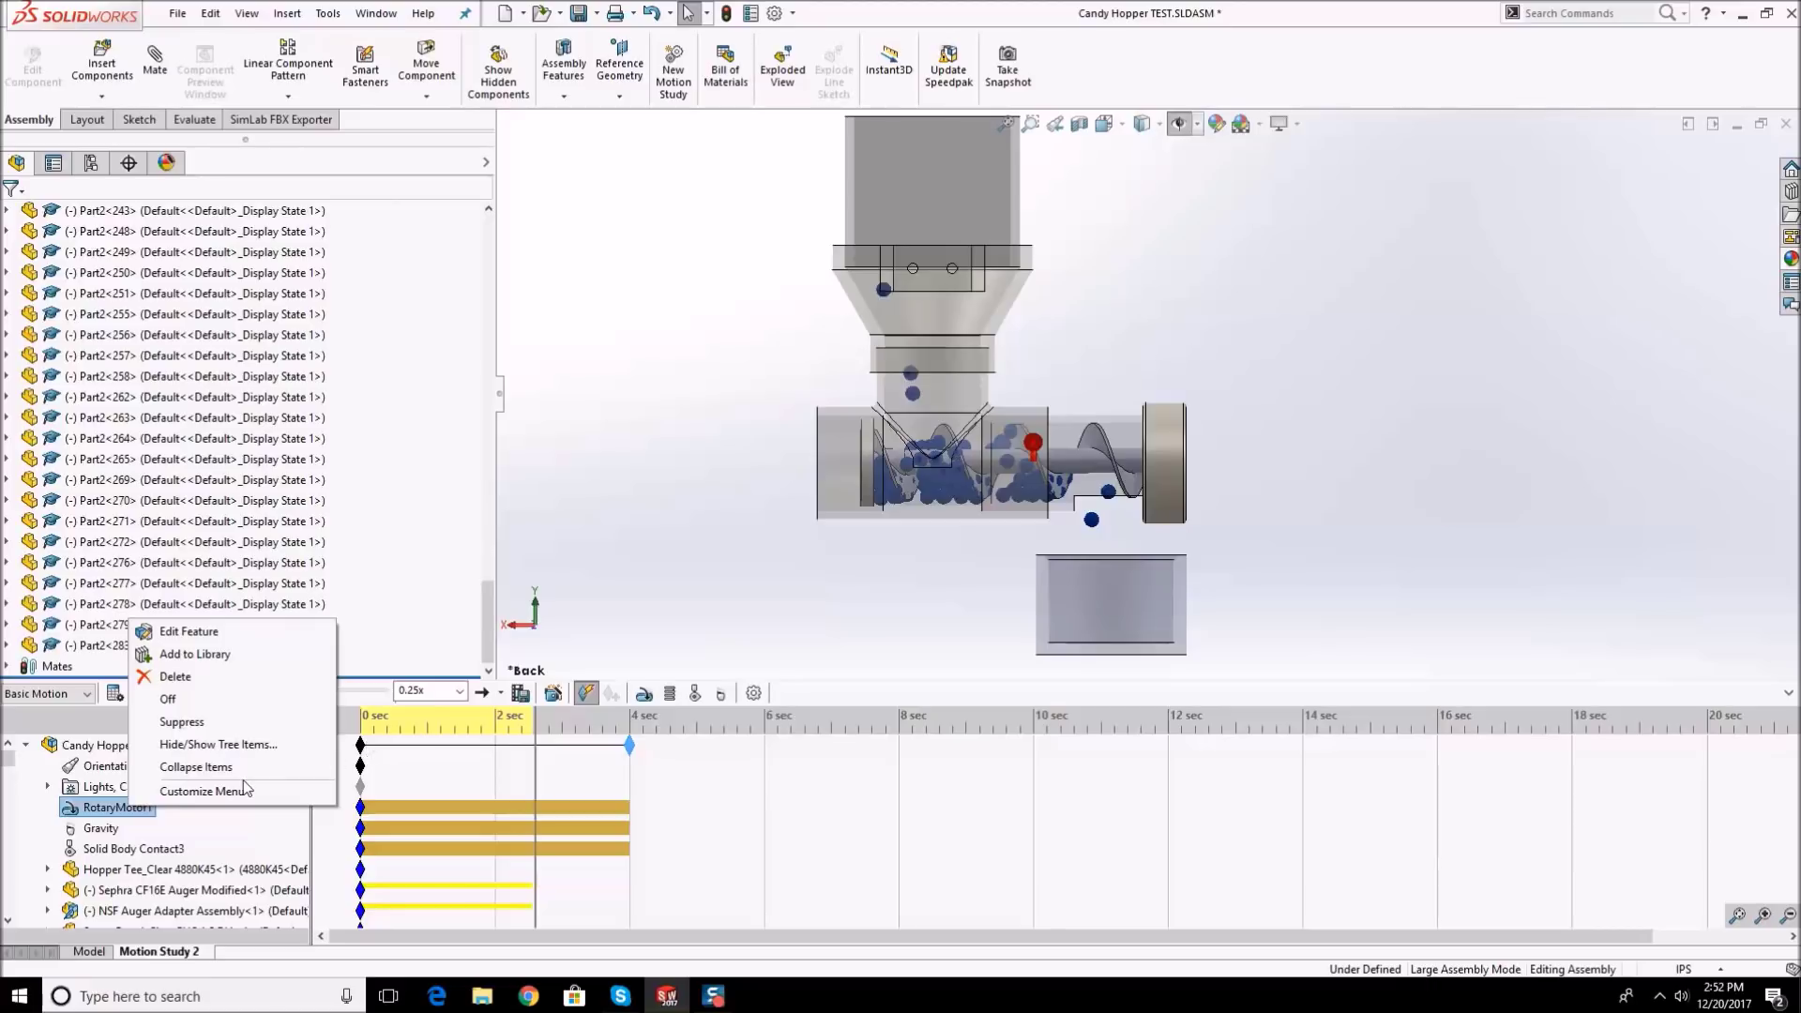
left_click(188, 632)
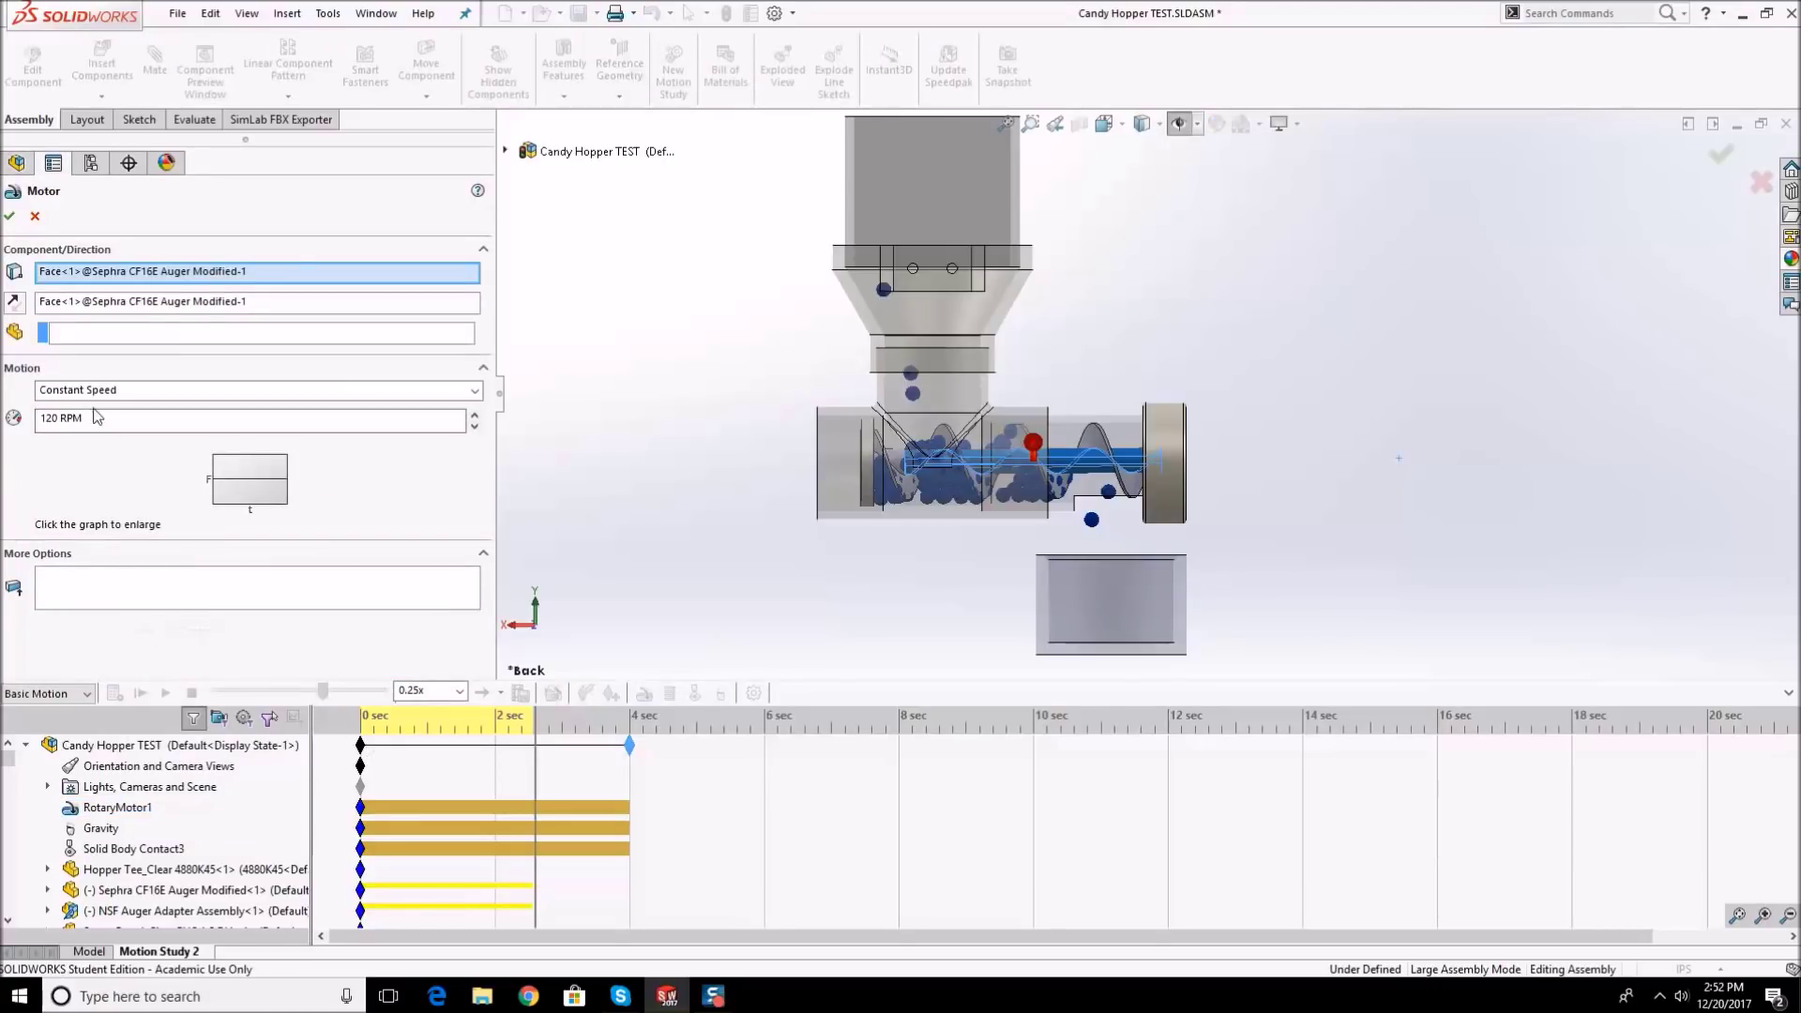
left_click_drag(51, 419, 5, 321)
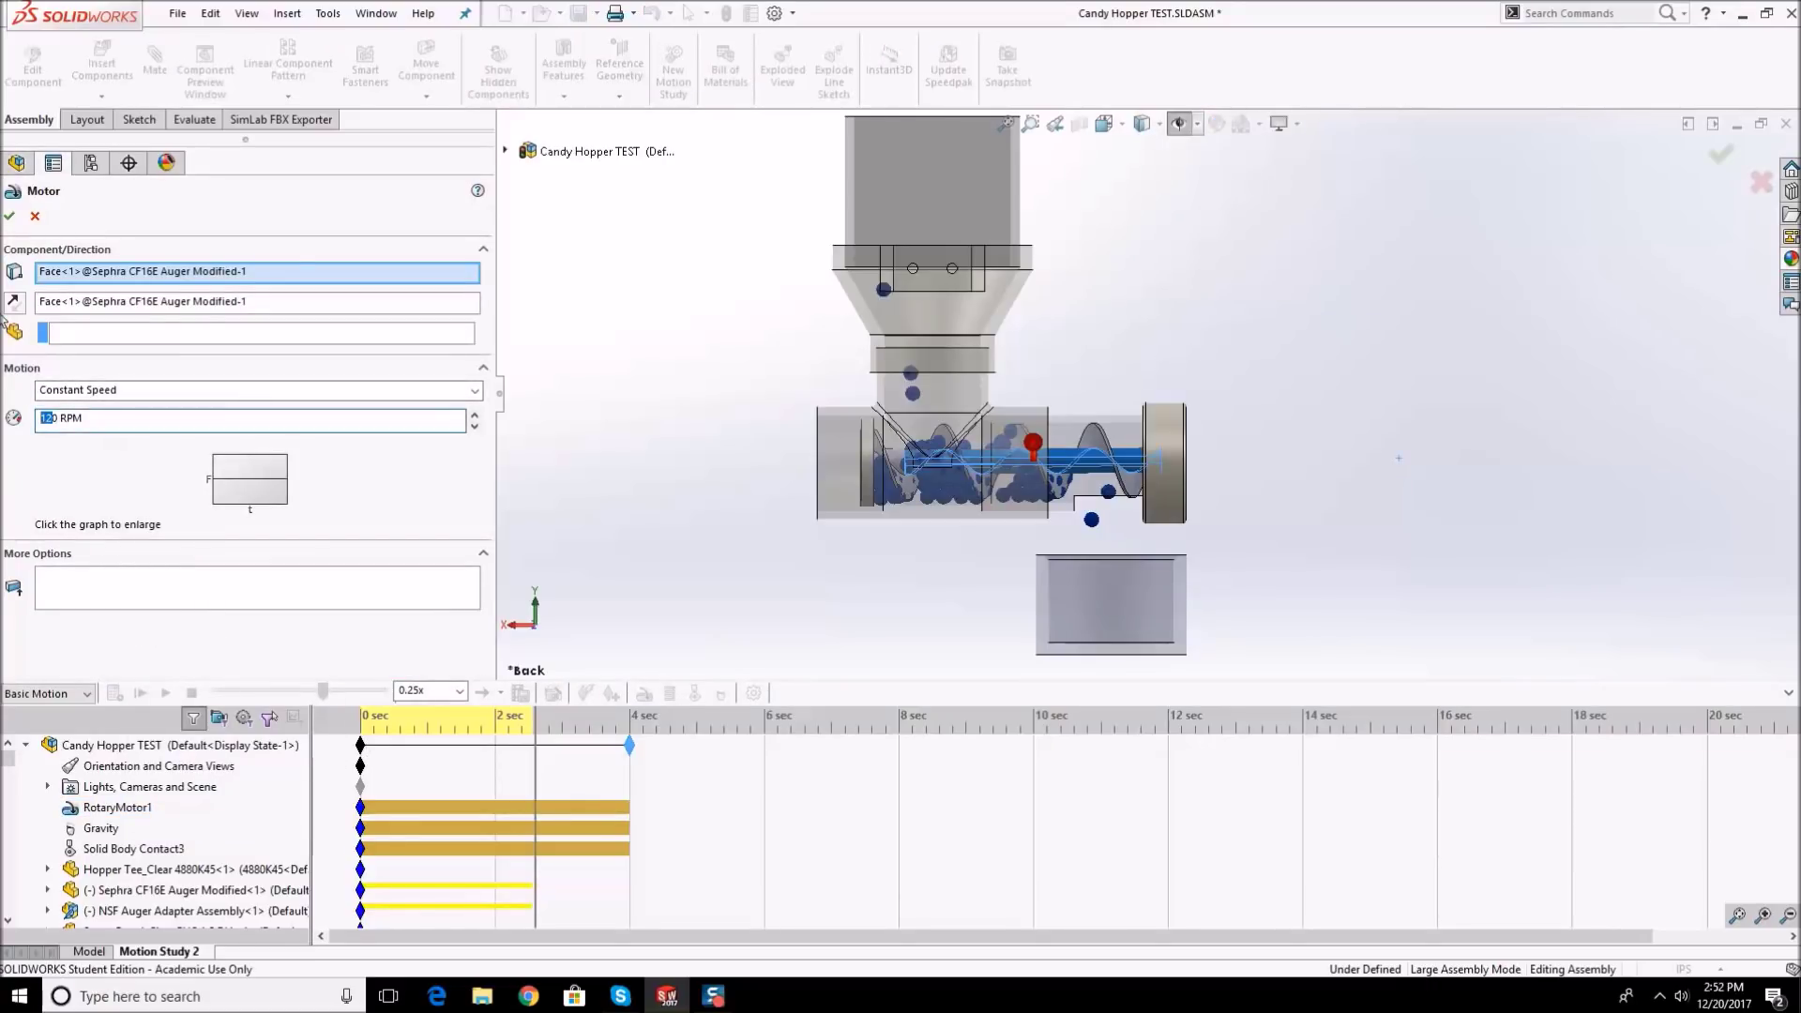
left_click(7, 217)
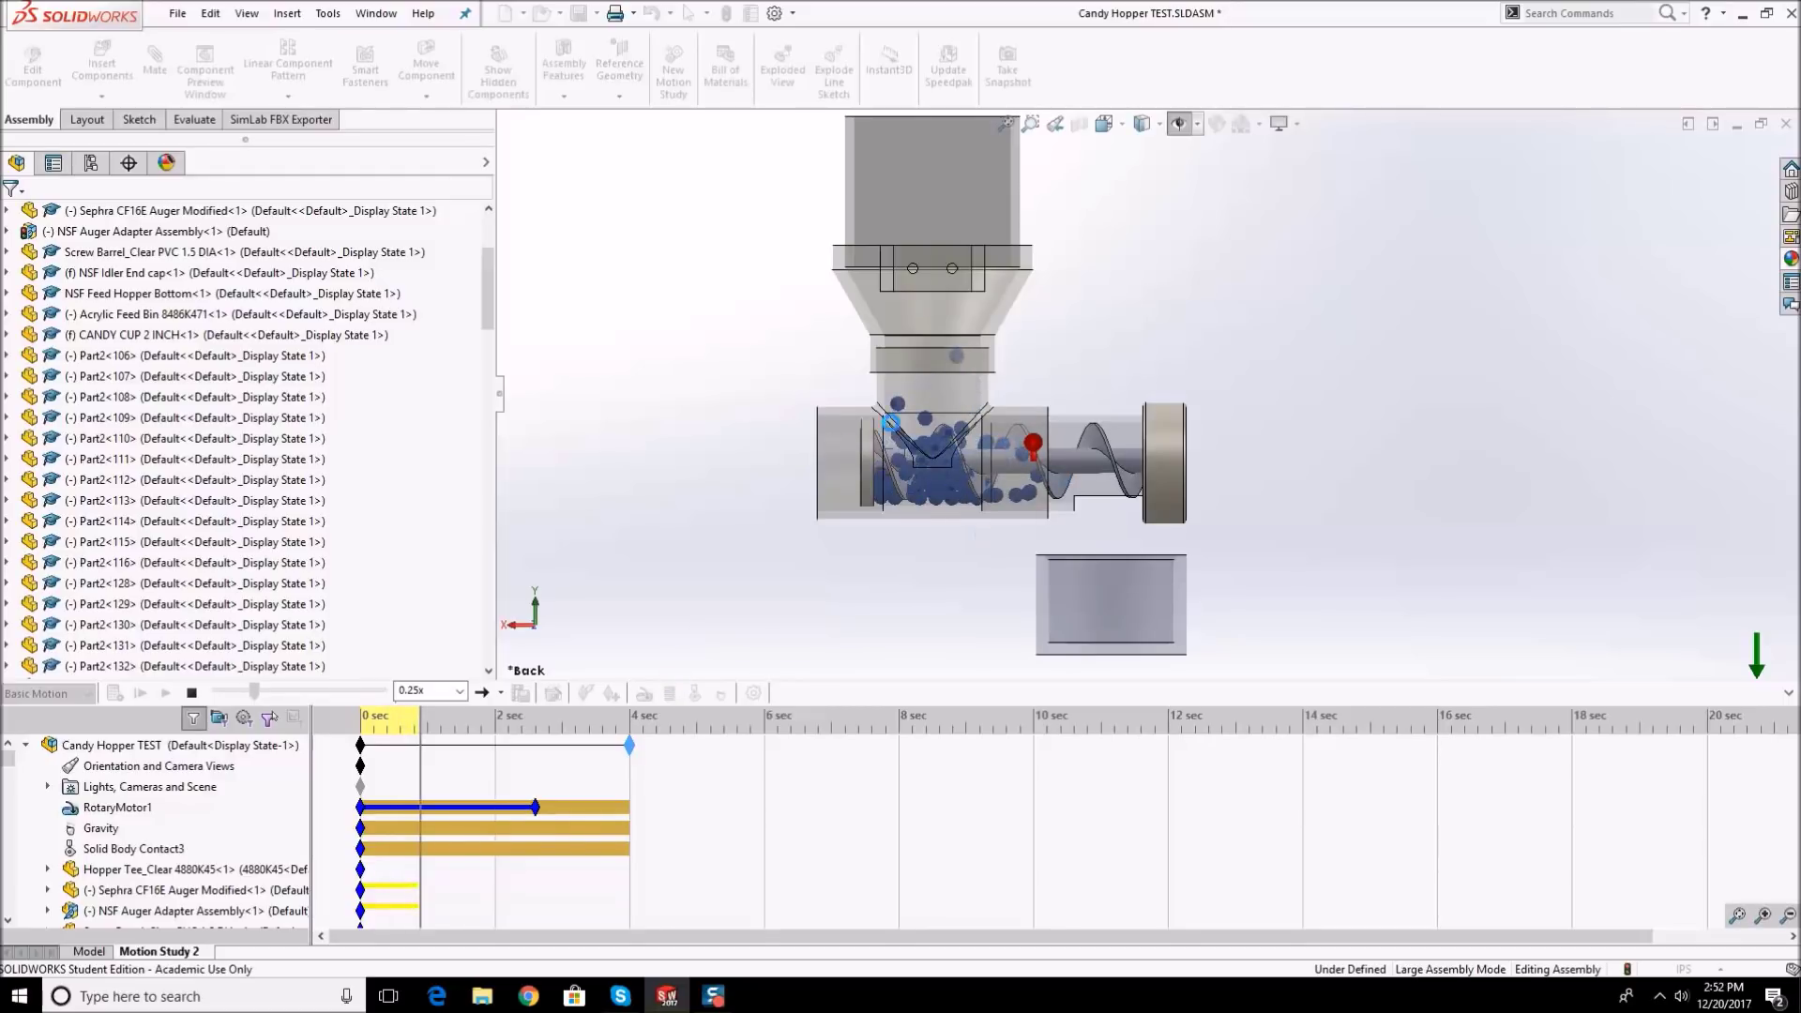
left_click(191, 694)
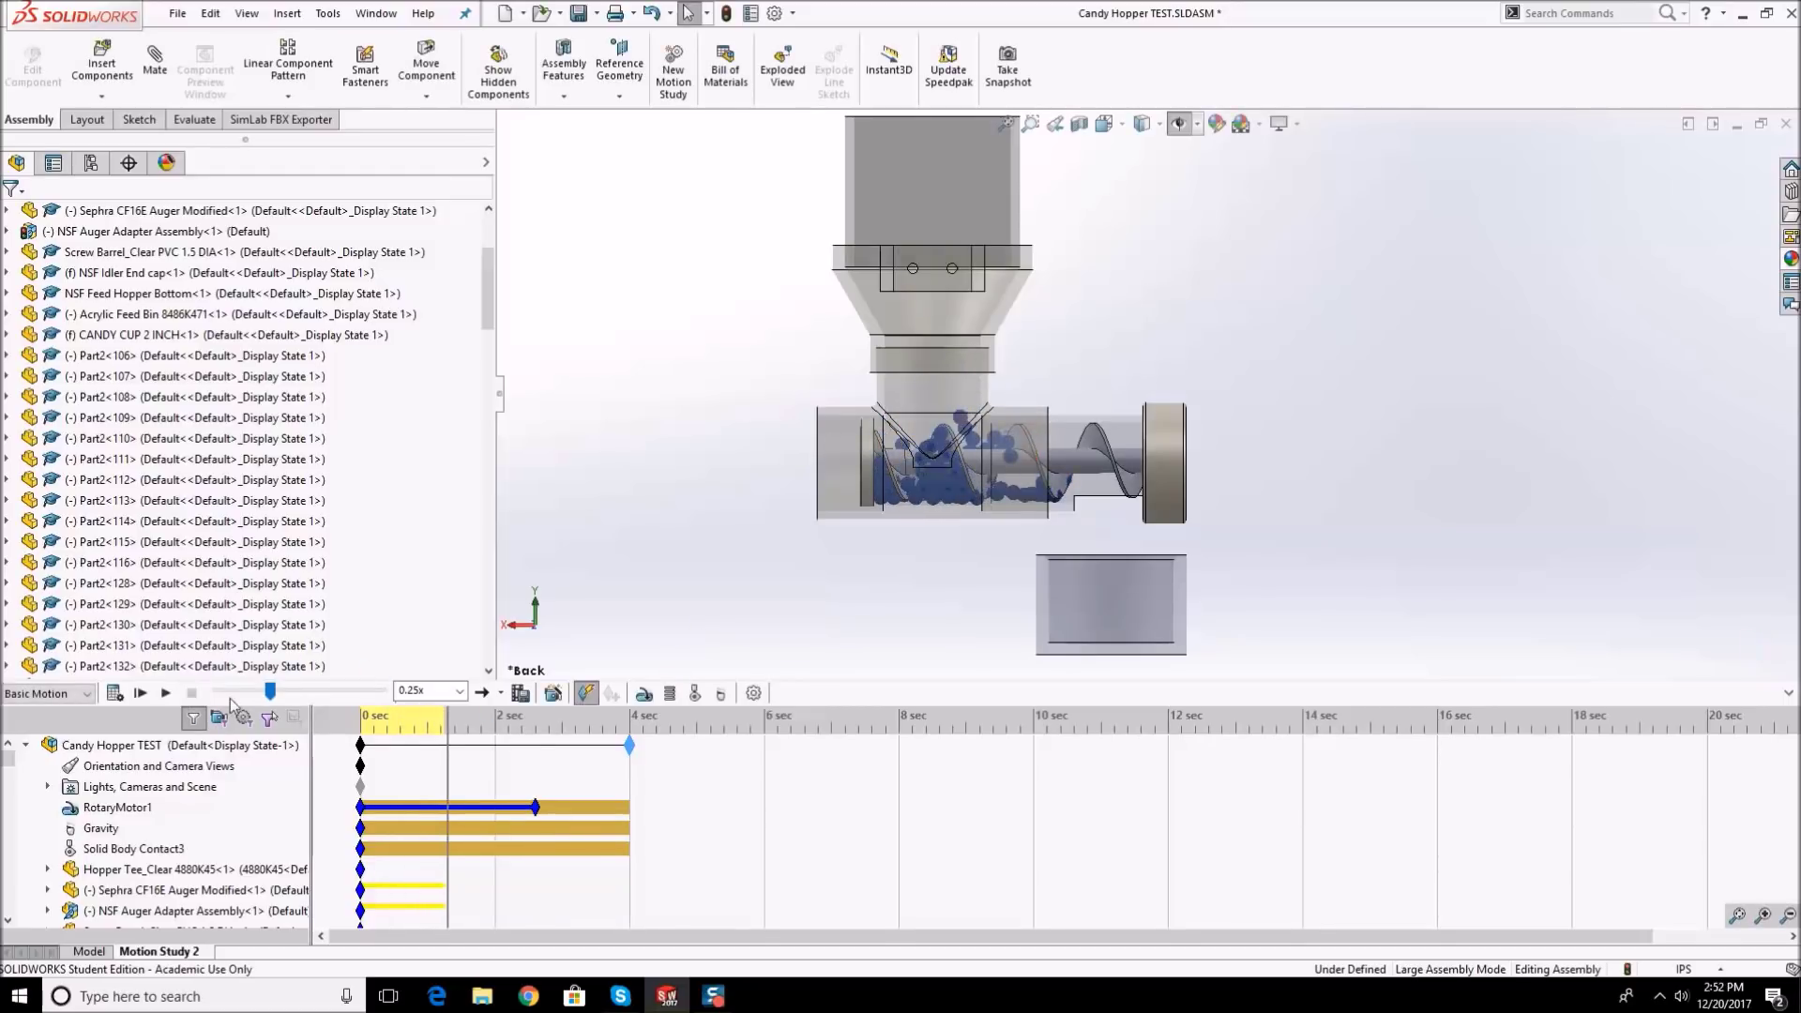
- Set the strength of Gravity to 50.09 in/s^2 and recalculate the motion study
right_click(99, 829)
left_click(145, 845)
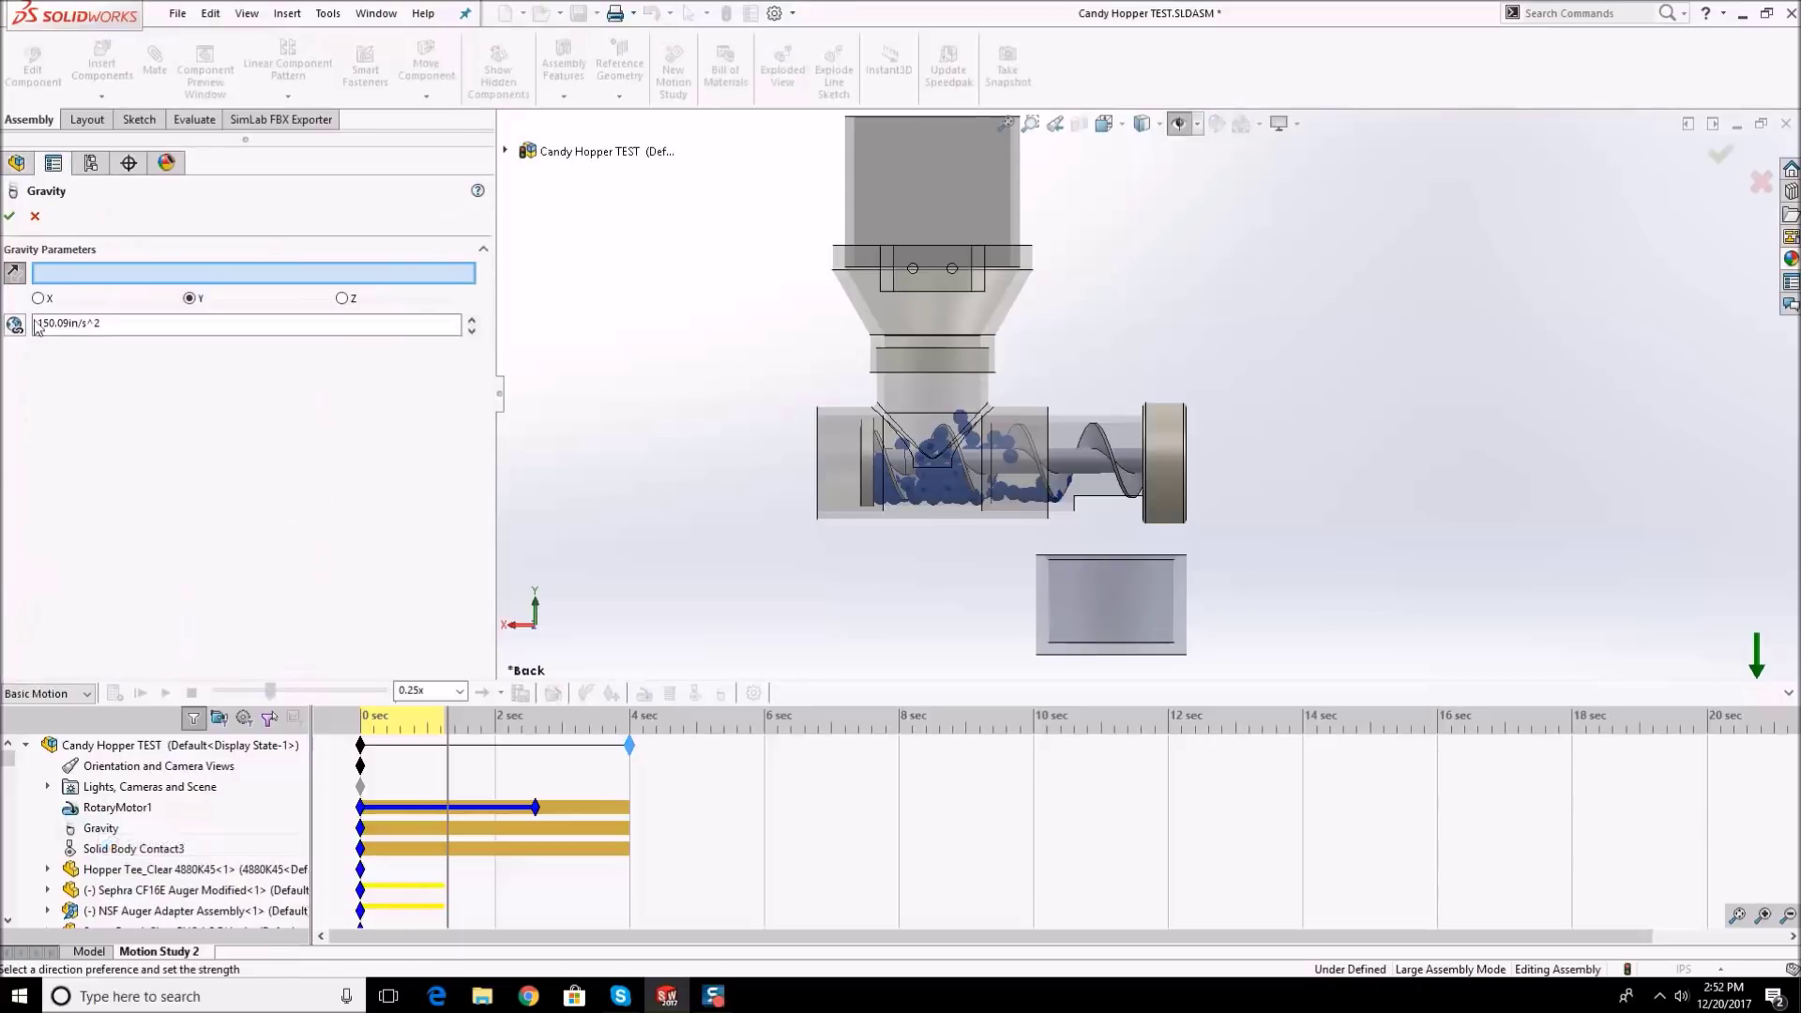
left_click_drag(51, 324, 5, 326)
type("5")
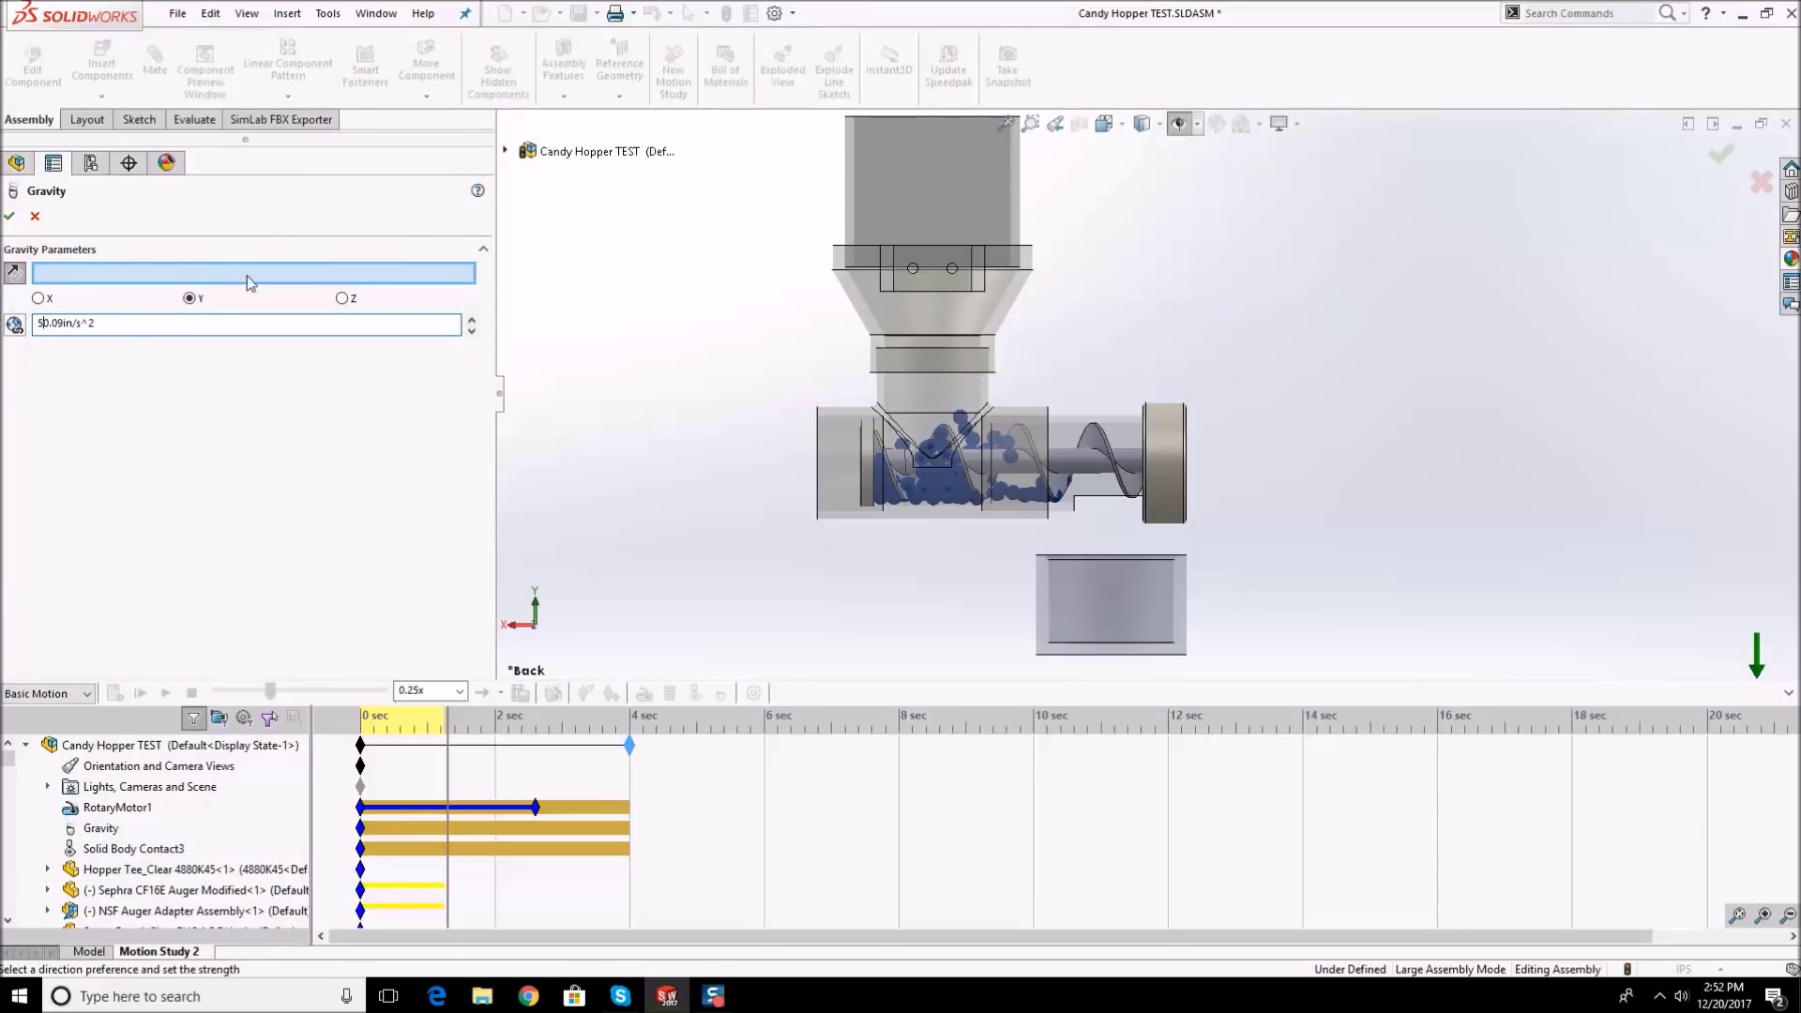
left_click(9, 219)
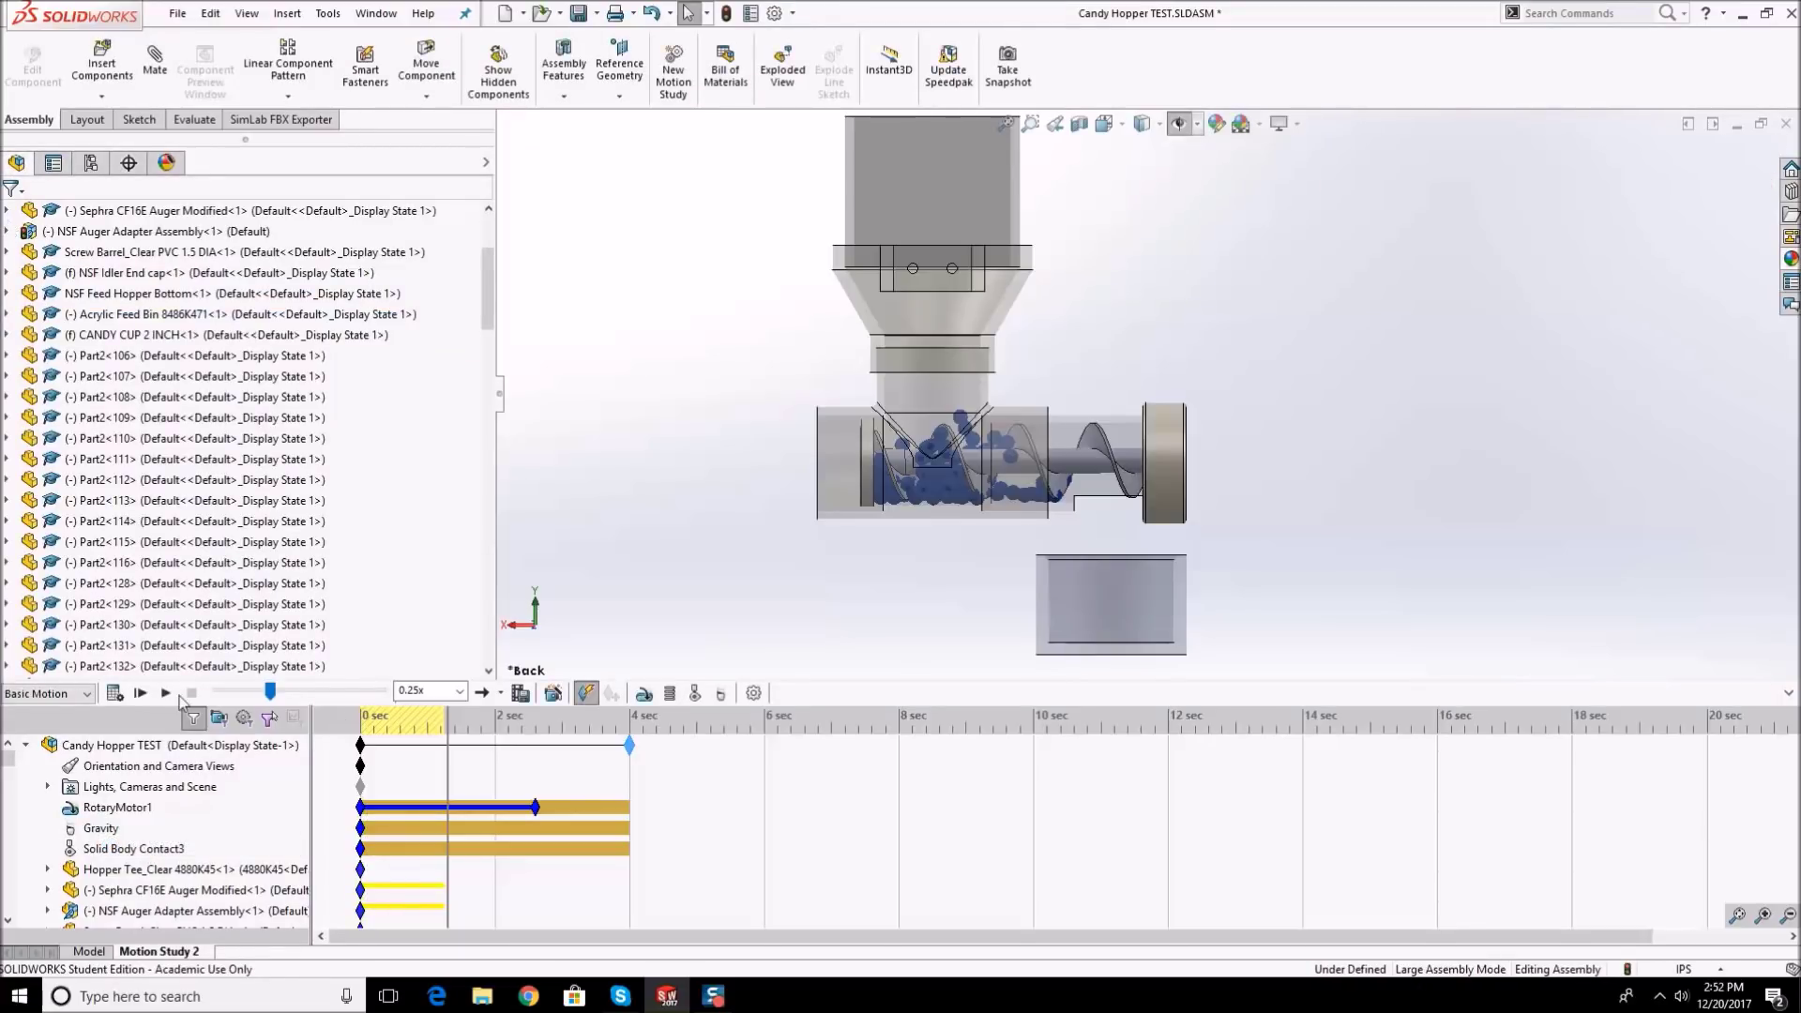
left_click(114, 692)
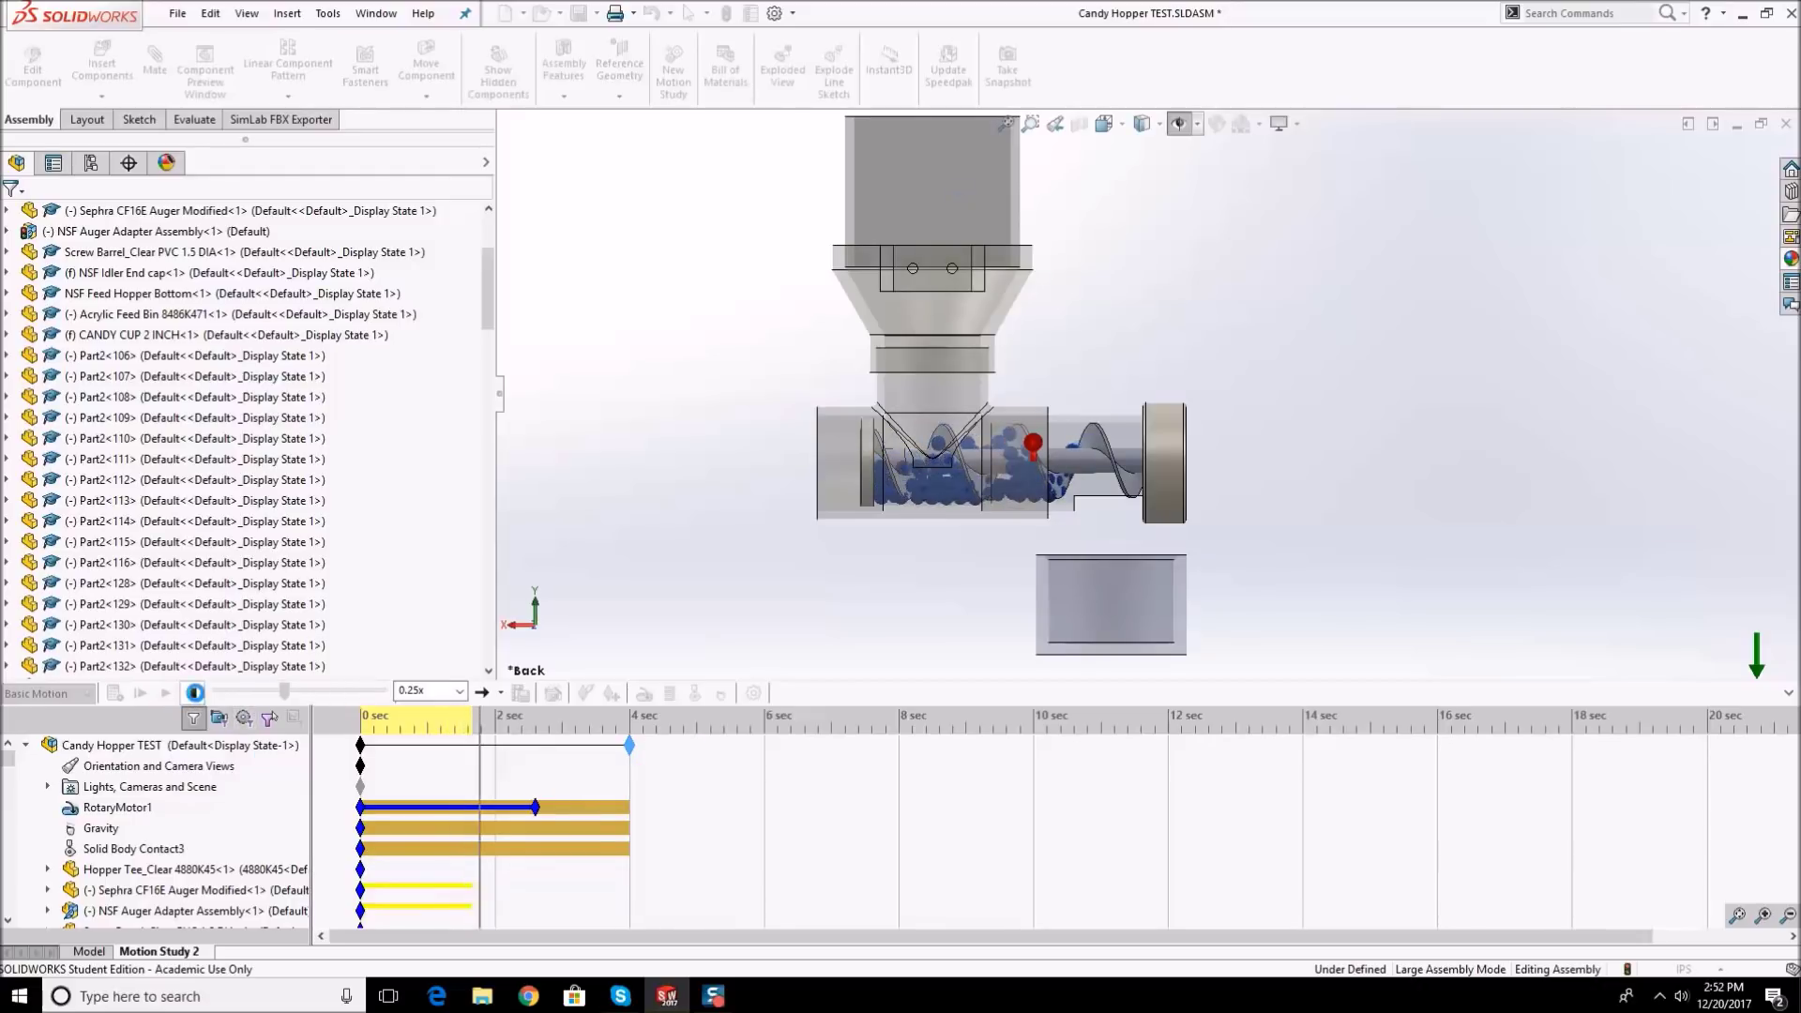
- Set the strength of Gravity to 40.09 in/s^2 and recalculate the full 4-second motion study
right_click(111, 828)
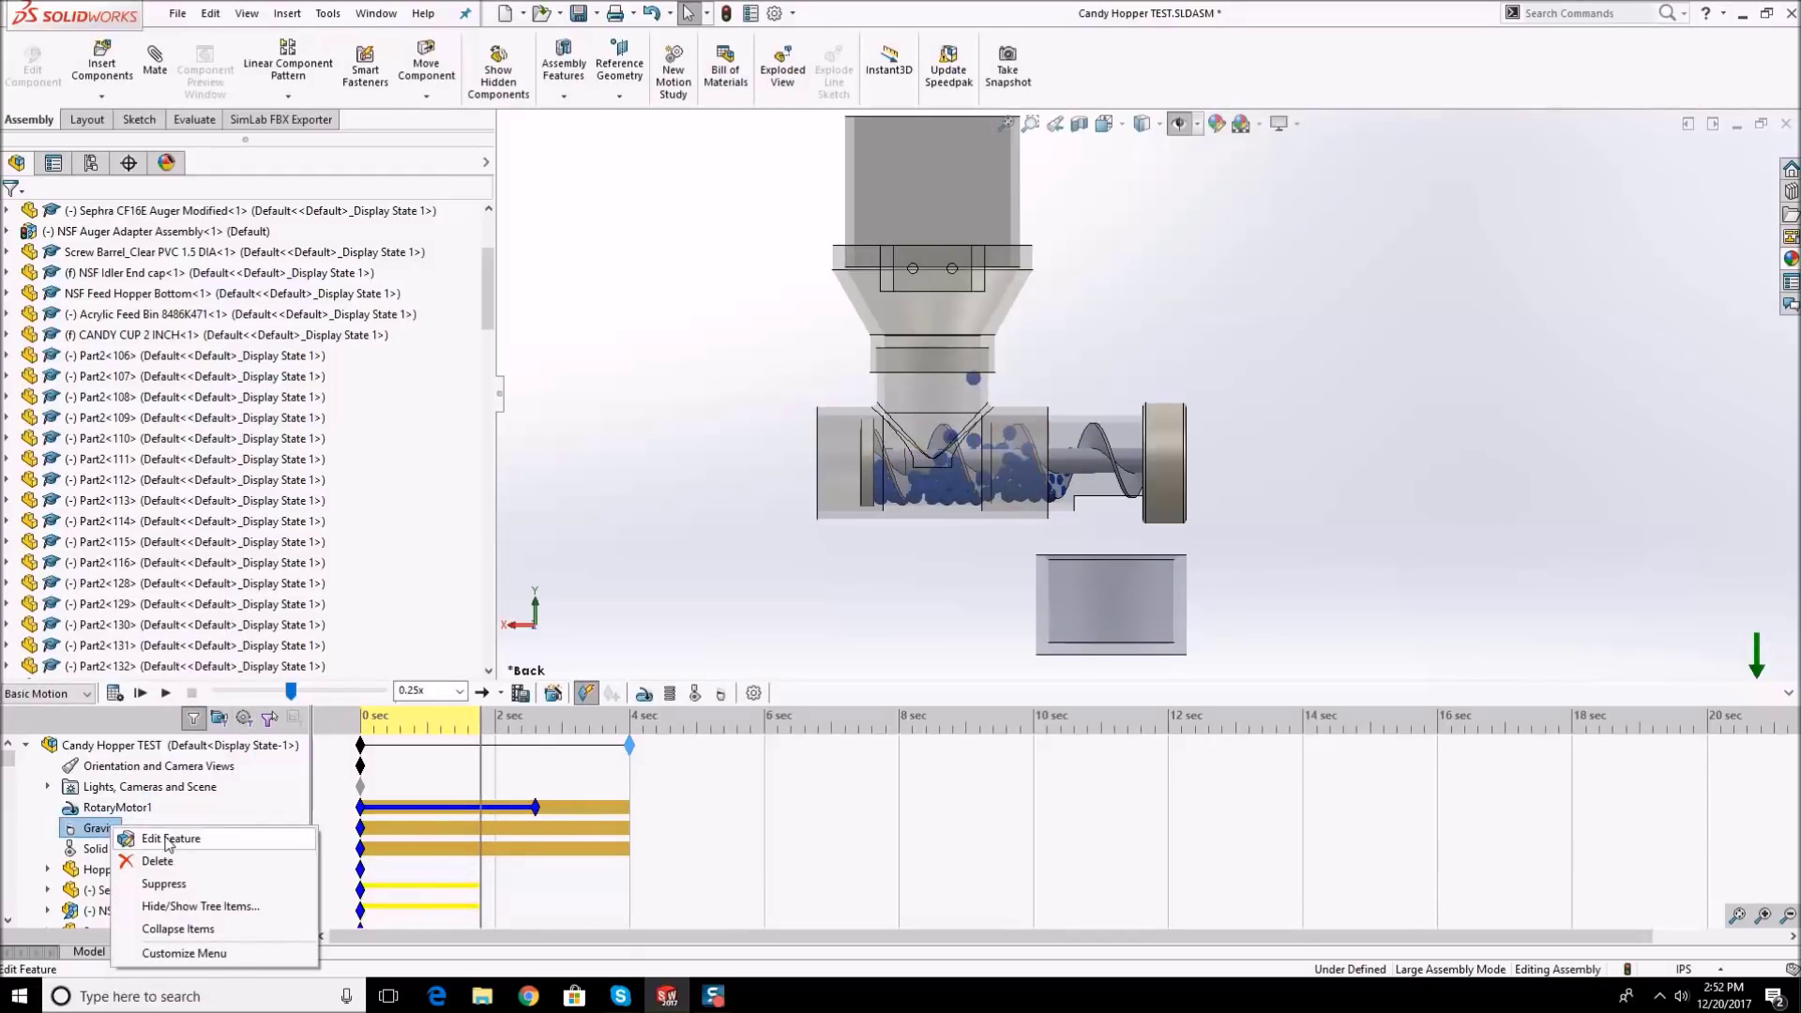
left_click(167, 841)
left_click_drag(44, 324, 1, 300)
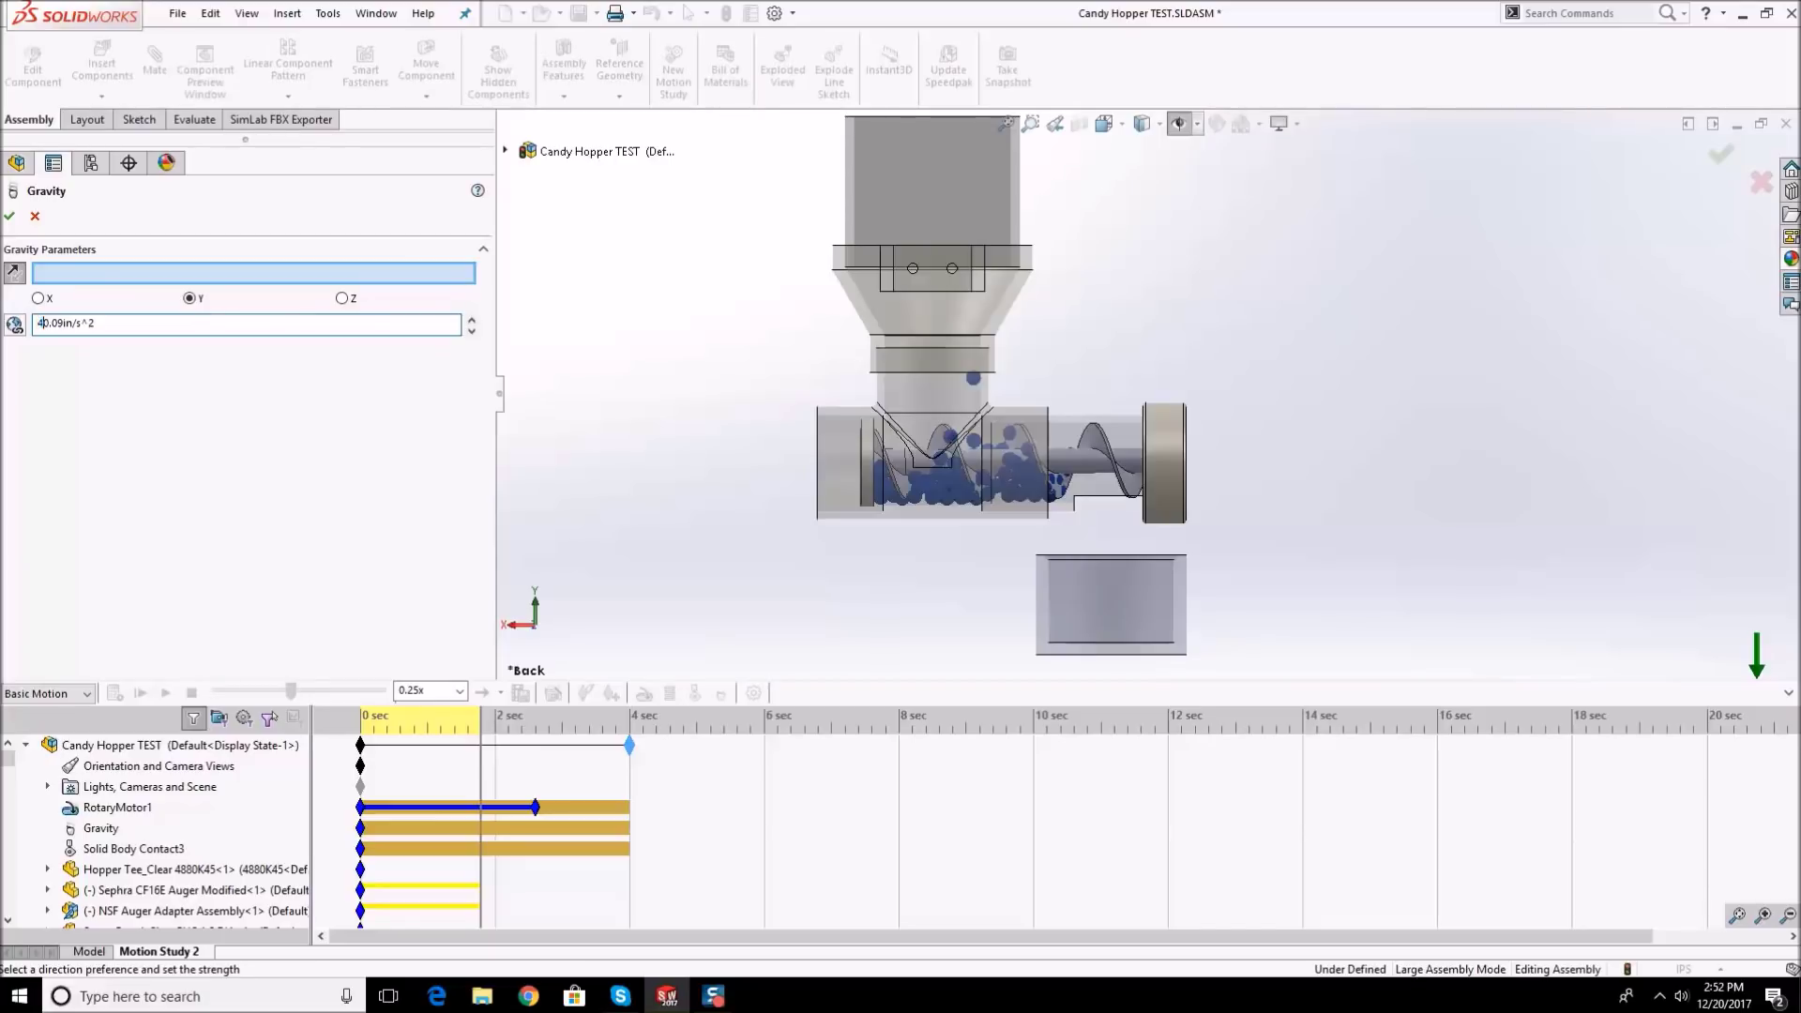
left_click(10, 217)
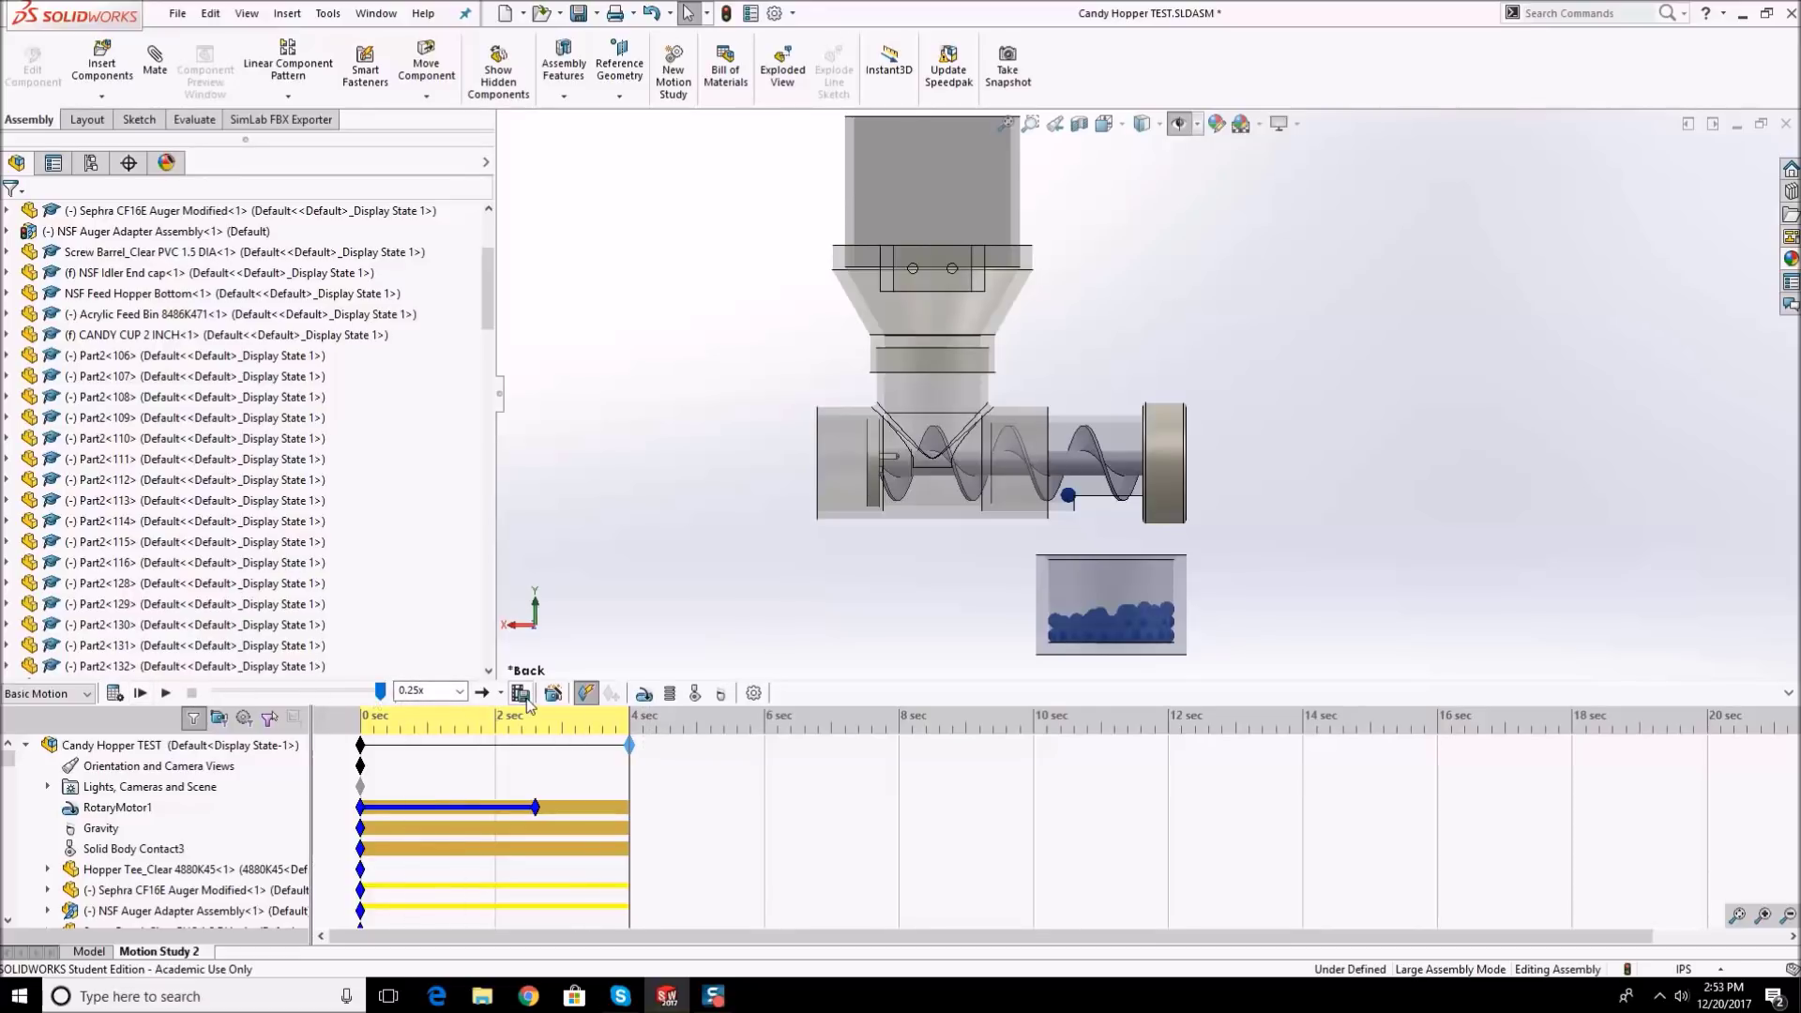
- Open the Save Animation to File settings for the motion study and move the dialog clear of the model
scroll(1200, 472, "down", 2)
scroll(1079, 479, "up", 1)
scroll(891, 484, "down", 3)
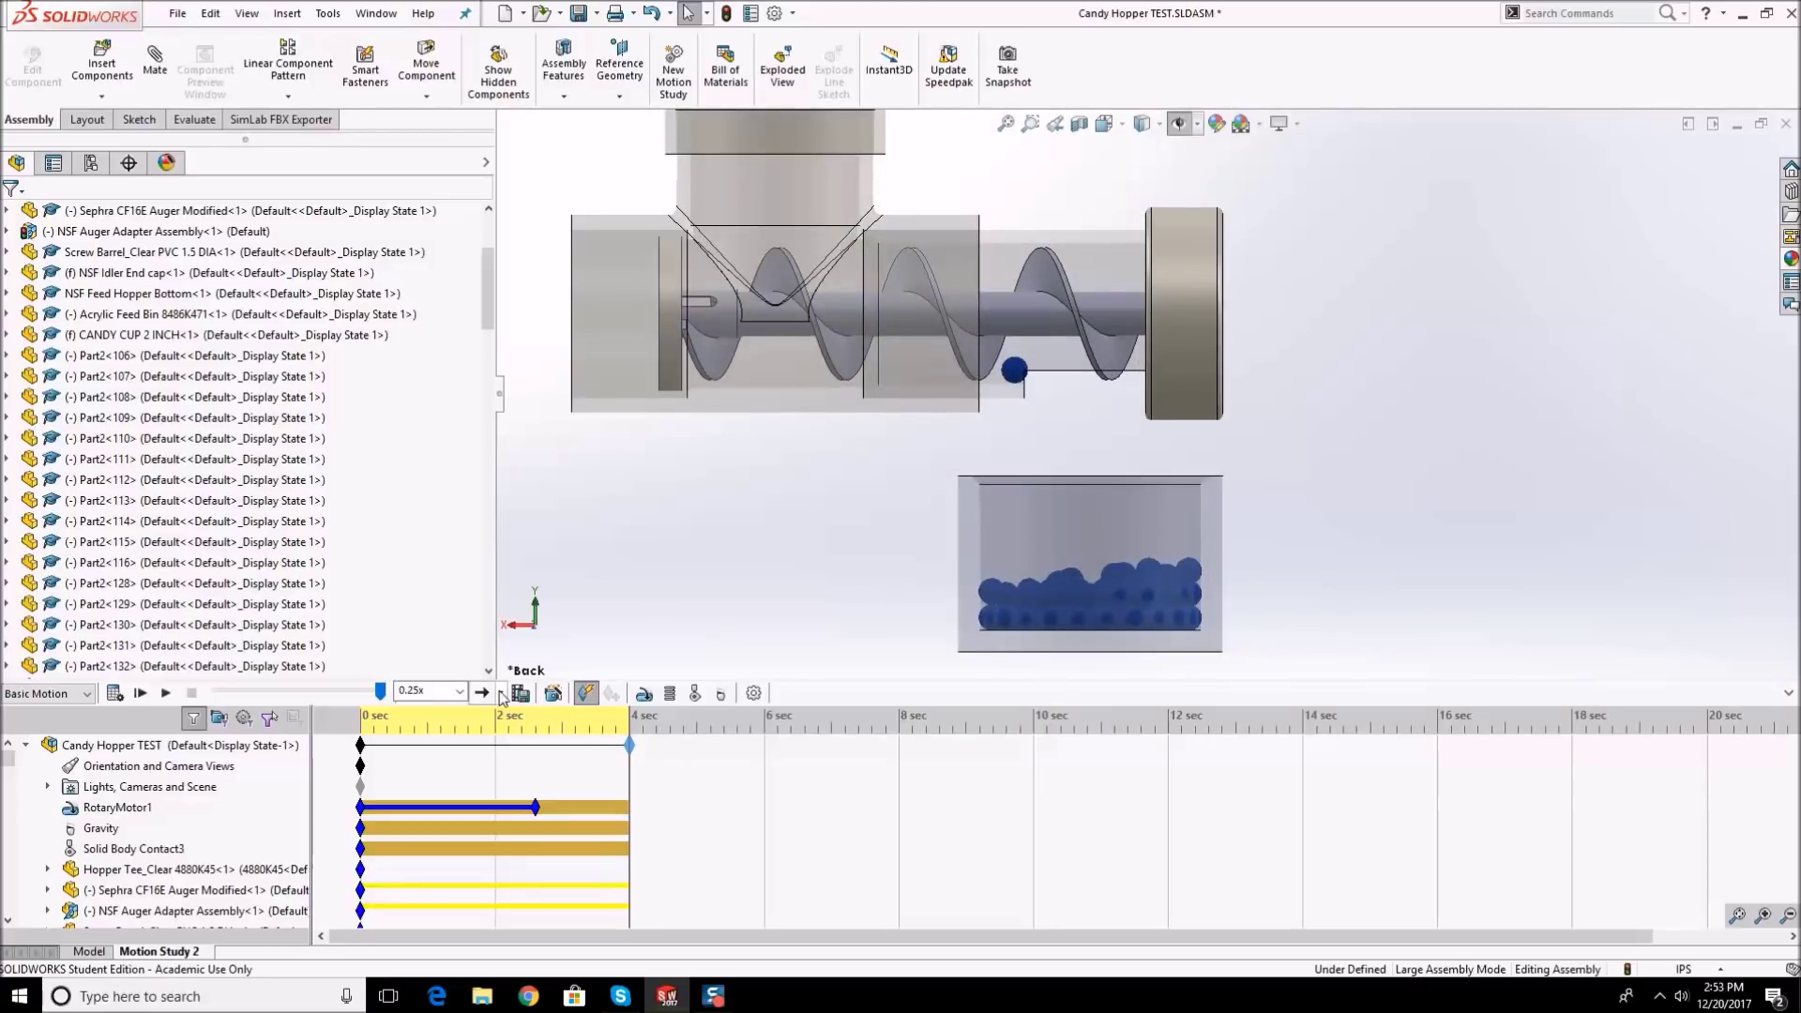
left_click(521, 694)
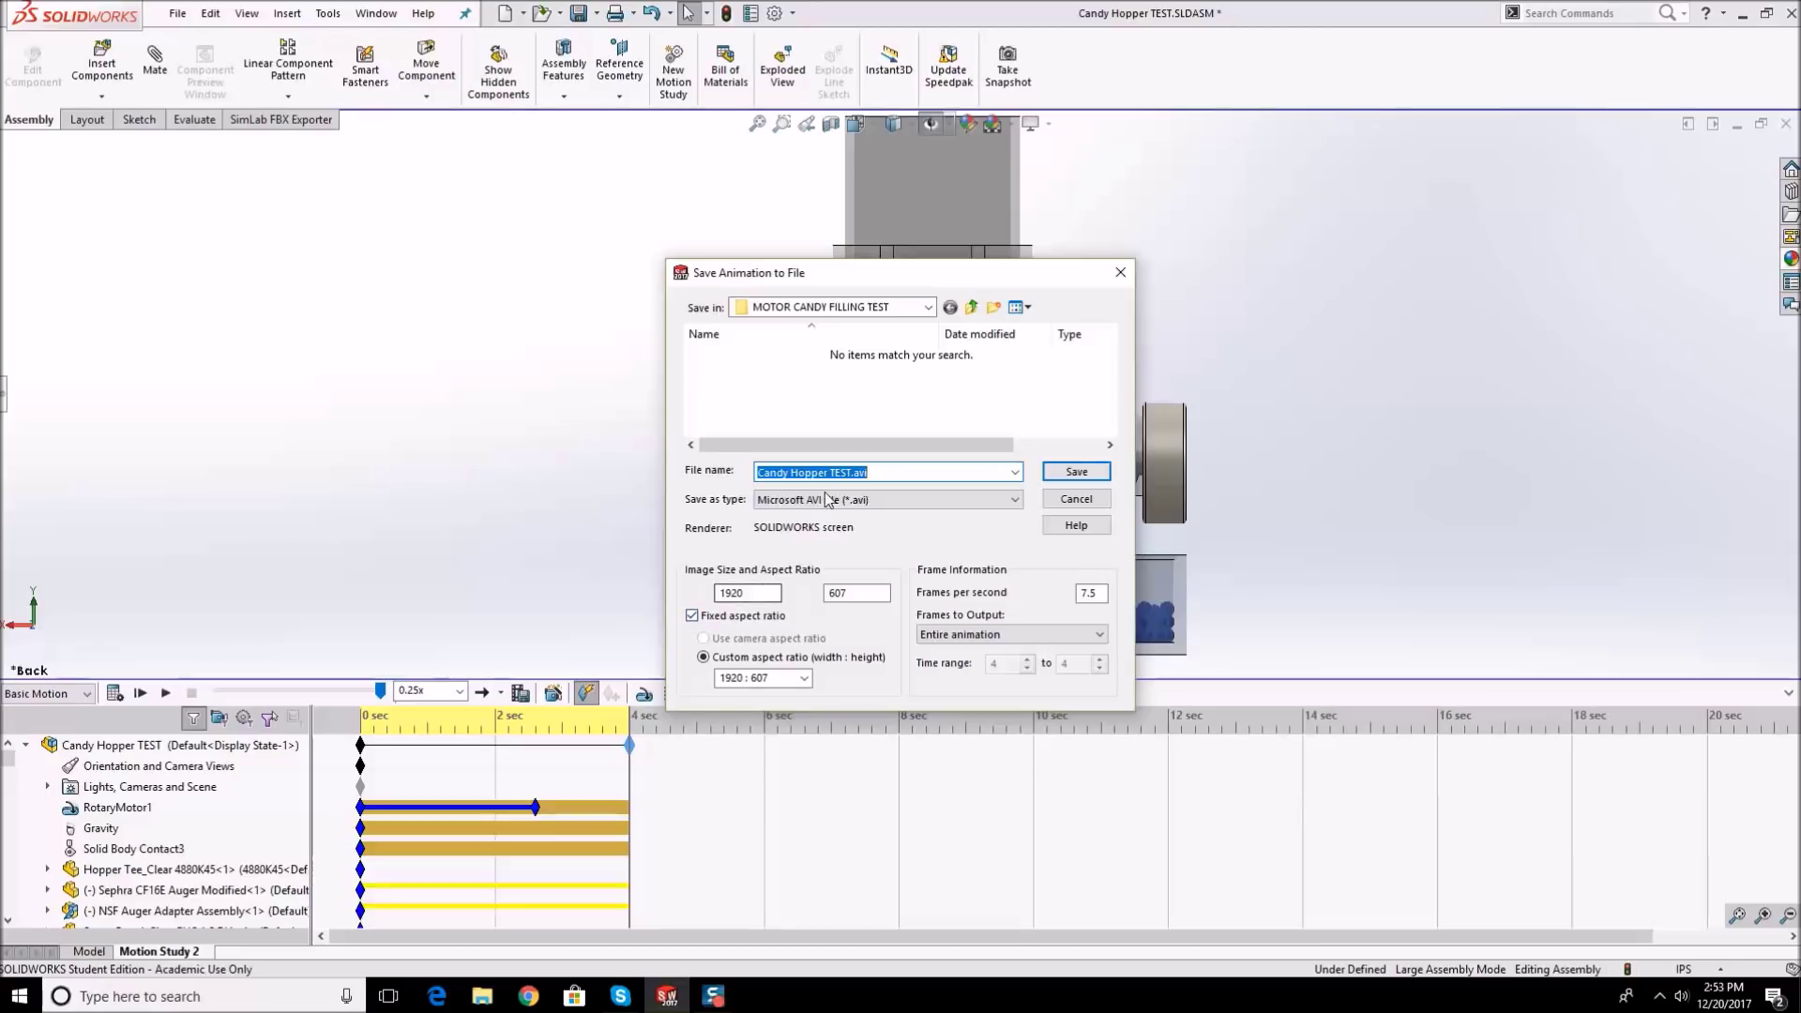
left_click_drag(815, 279, 1407, 222)
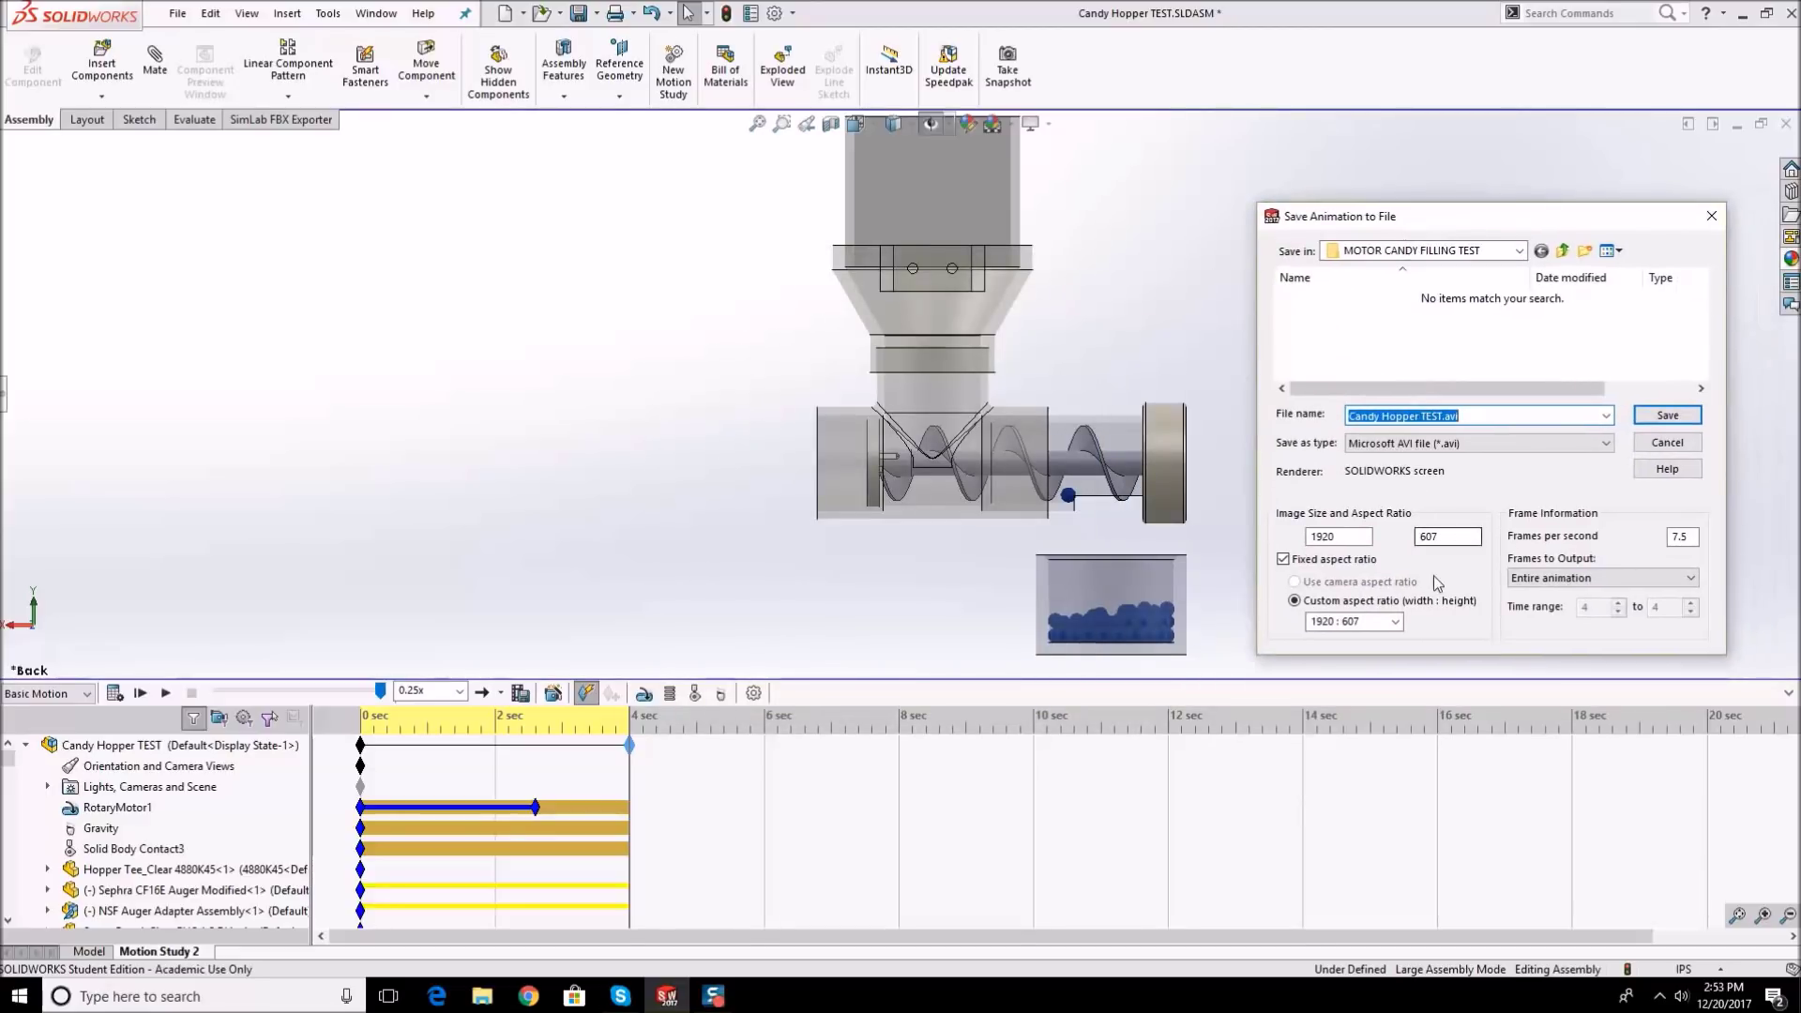
- Turn off the fixed aspect ratio and set the animation's image size to 1000 by 1000
left_click(1282, 560)
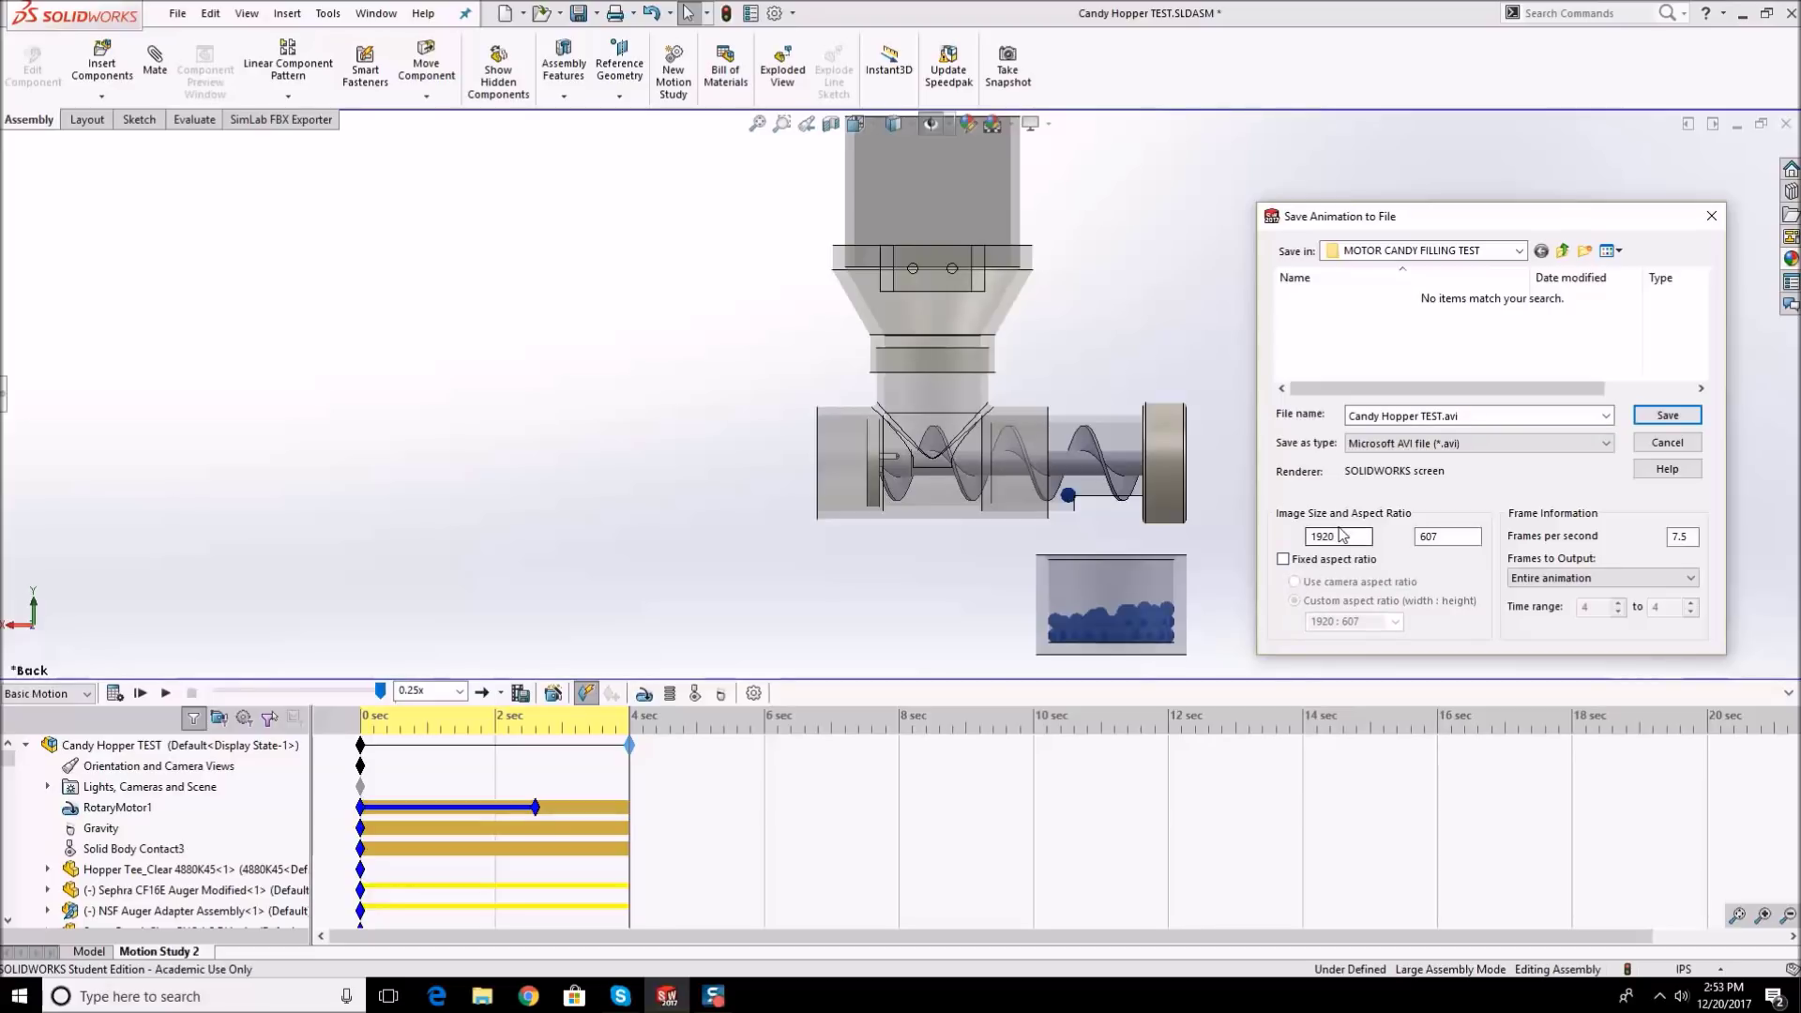
double_click(1461, 536)
type("1000")
left_click(1352, 535)
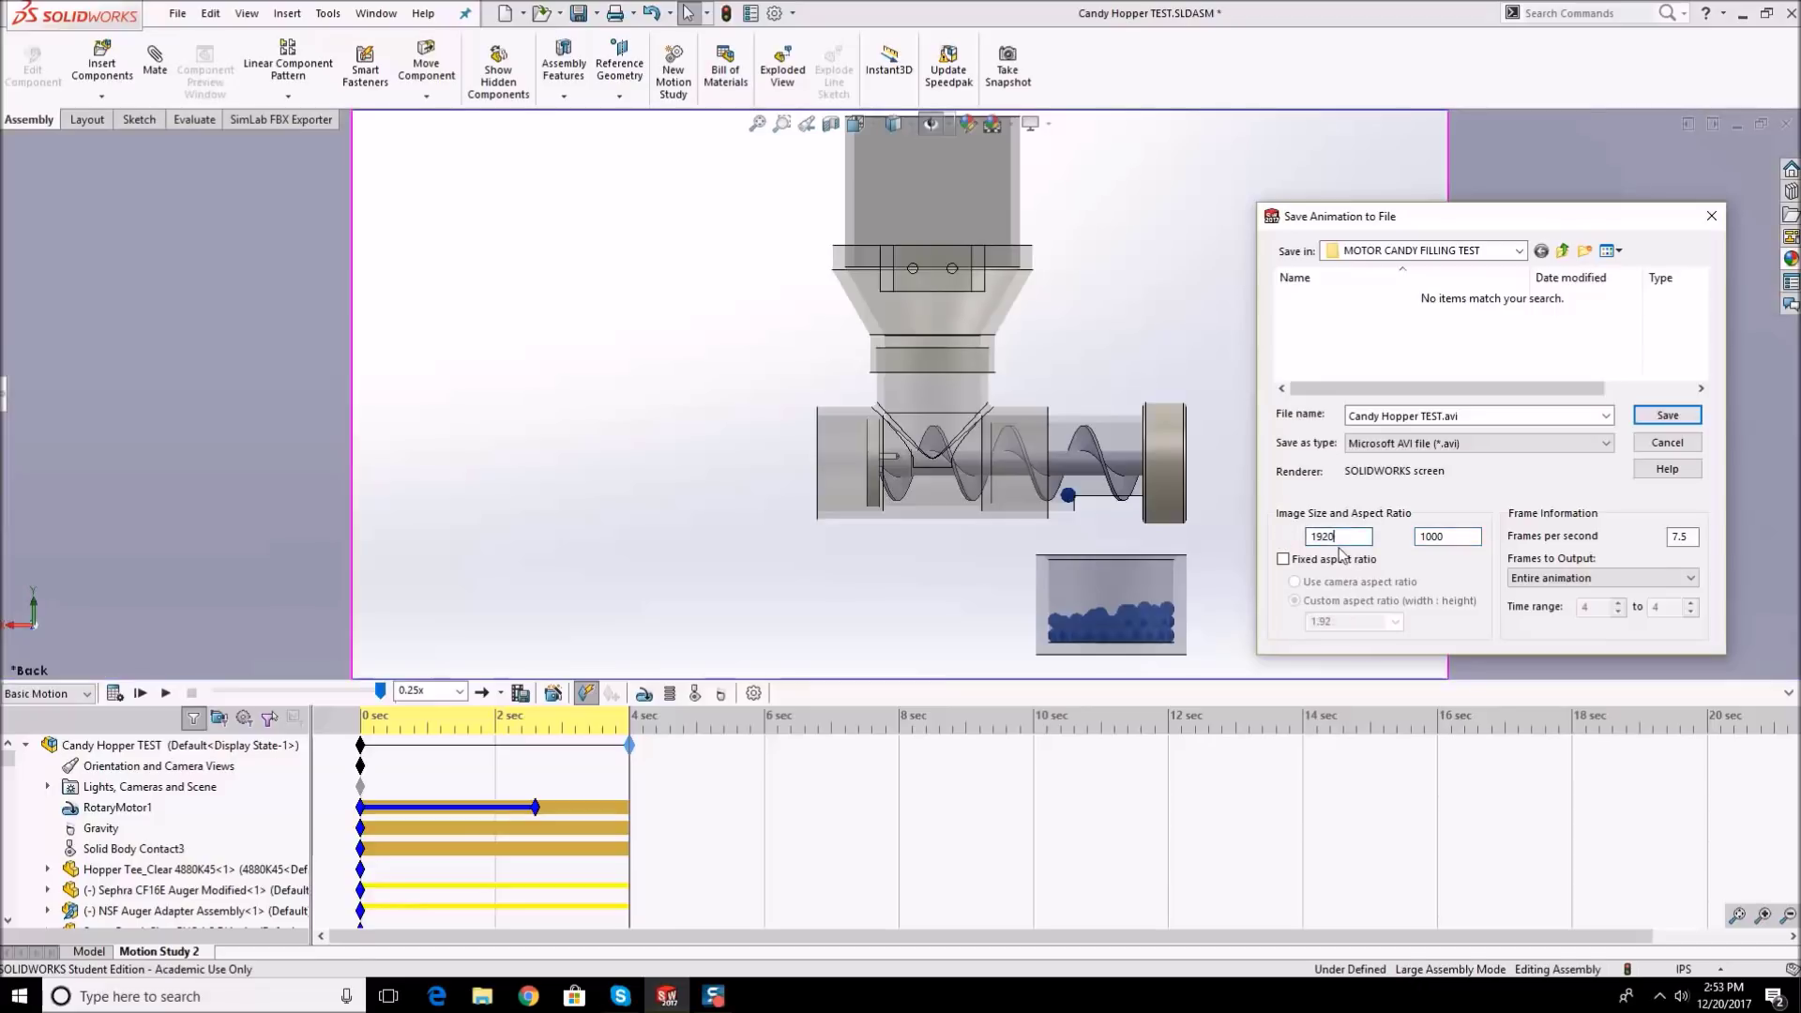
double_click(1325, 537)
left_click(1456, 539)
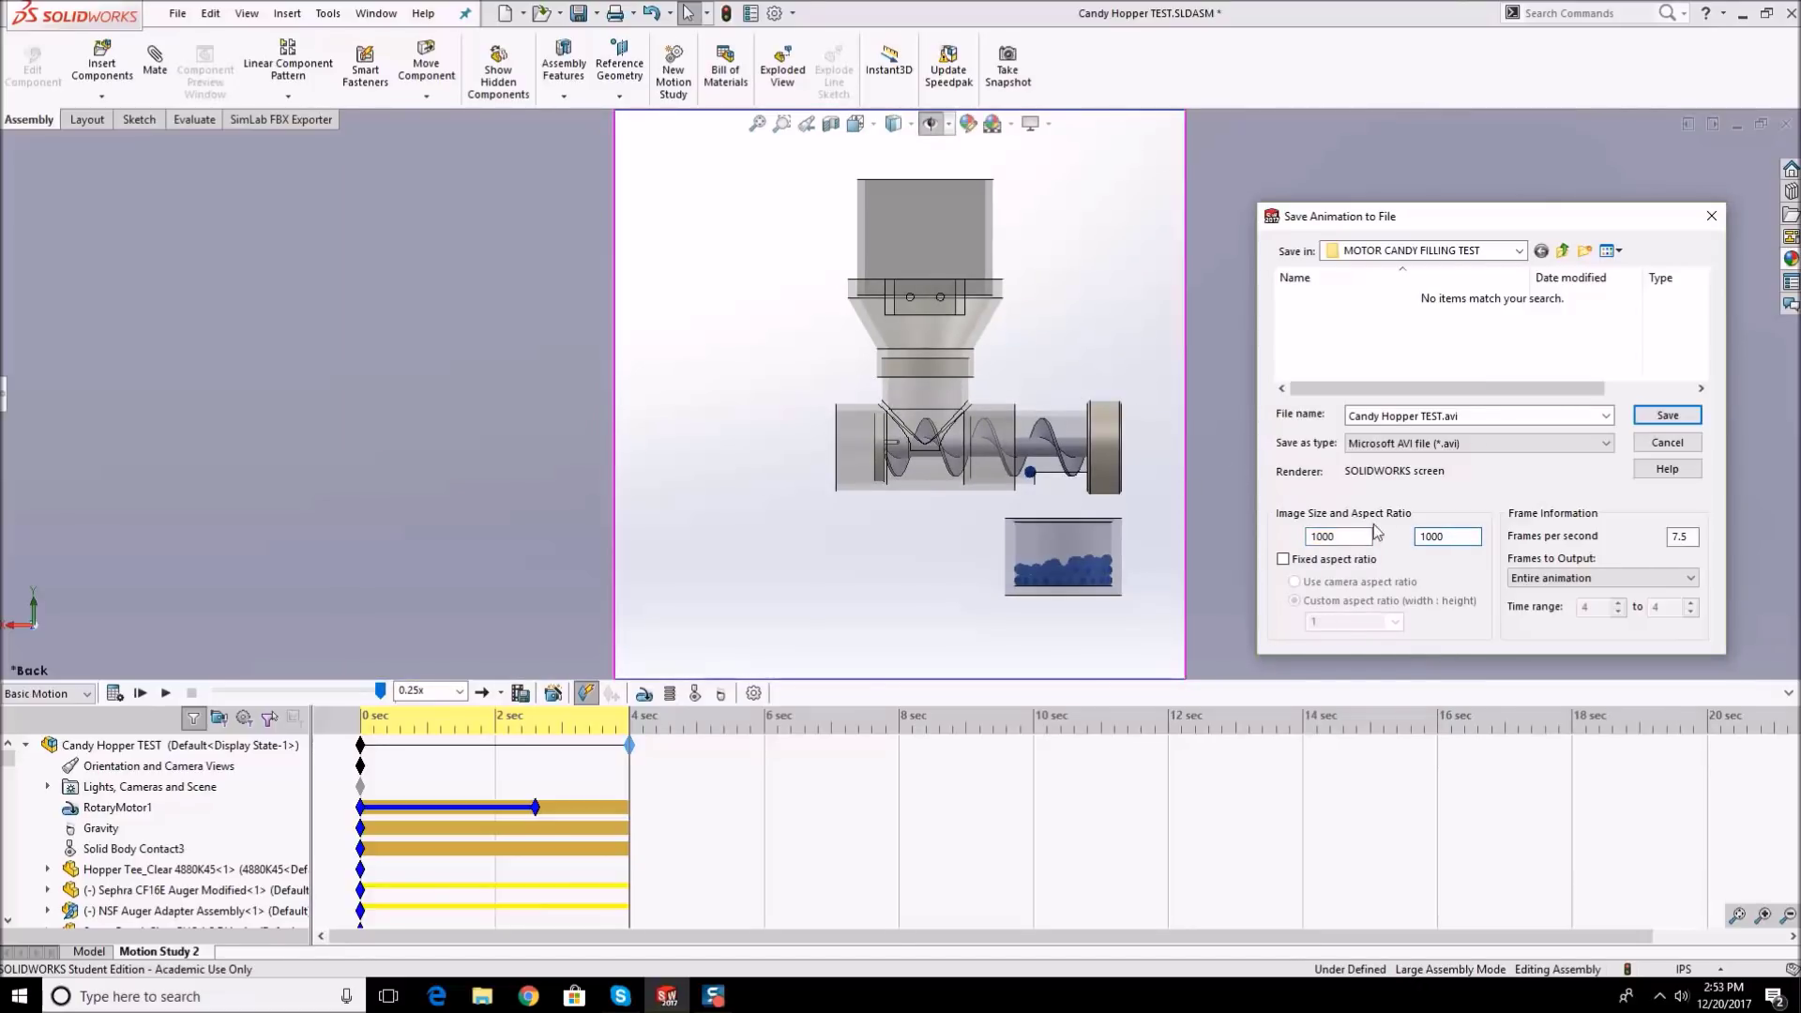
double_click(1434, 536)
key("Return")
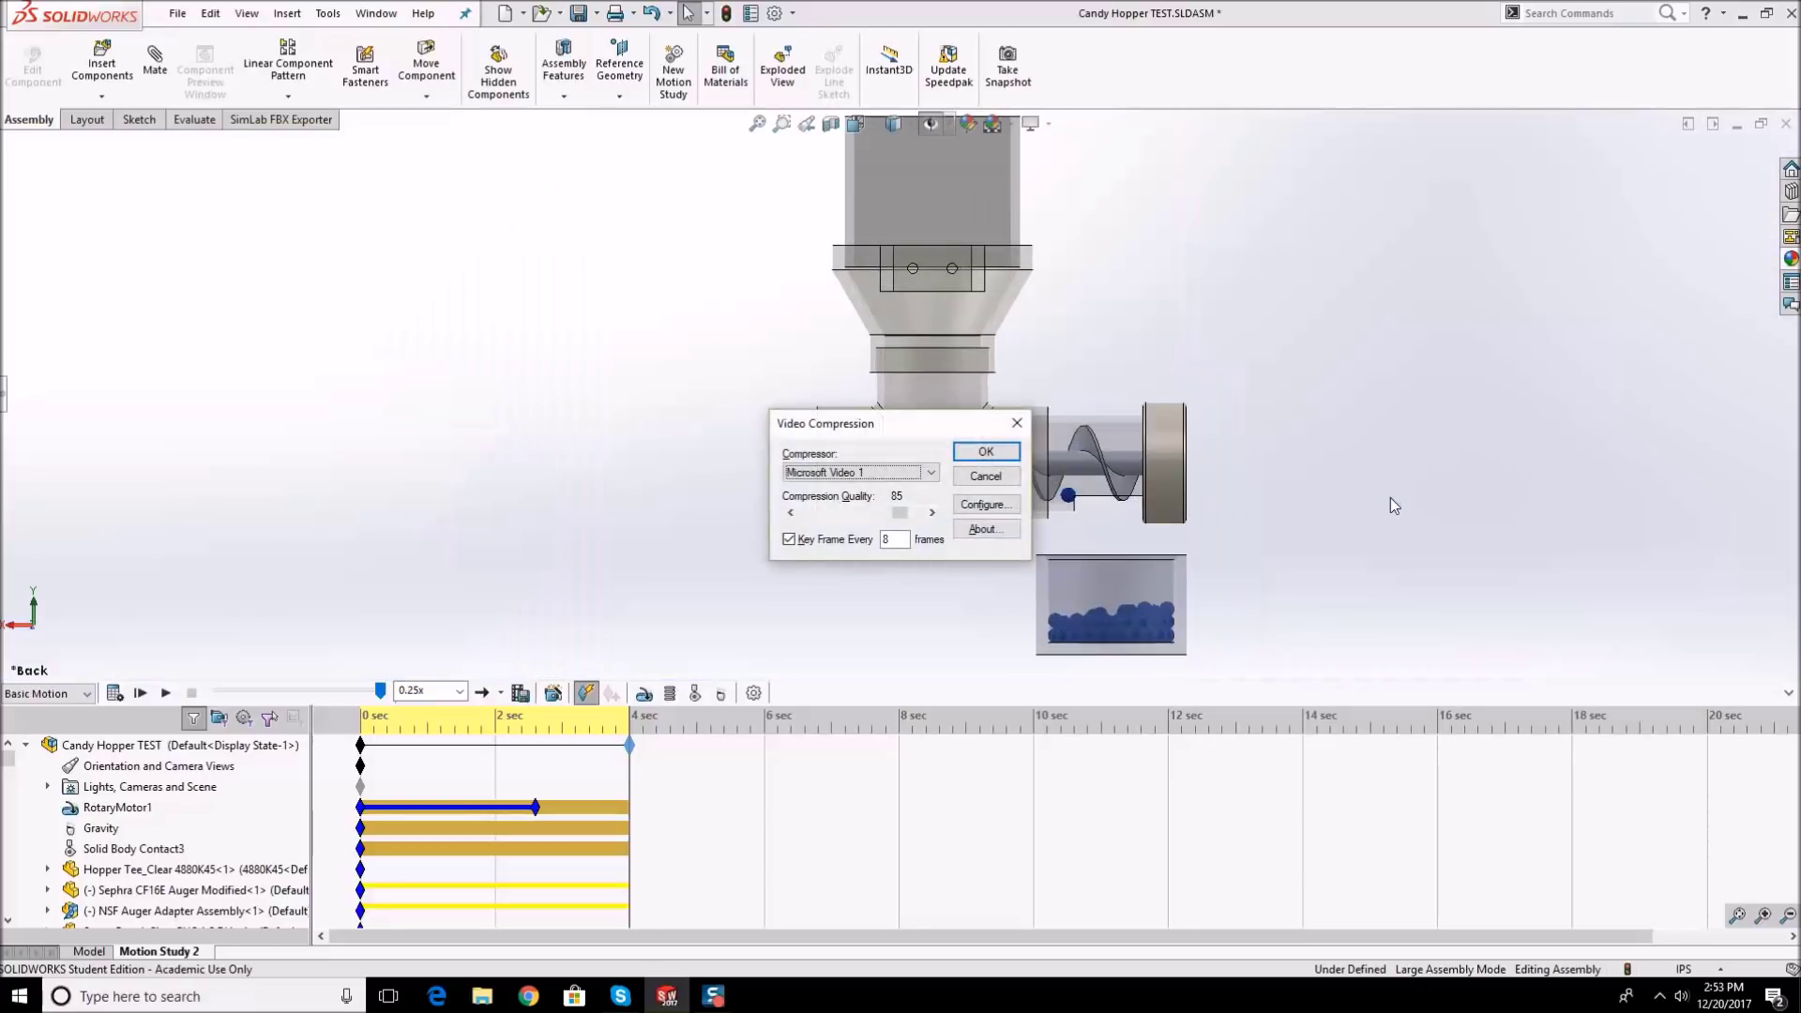
left_click(987, 479)
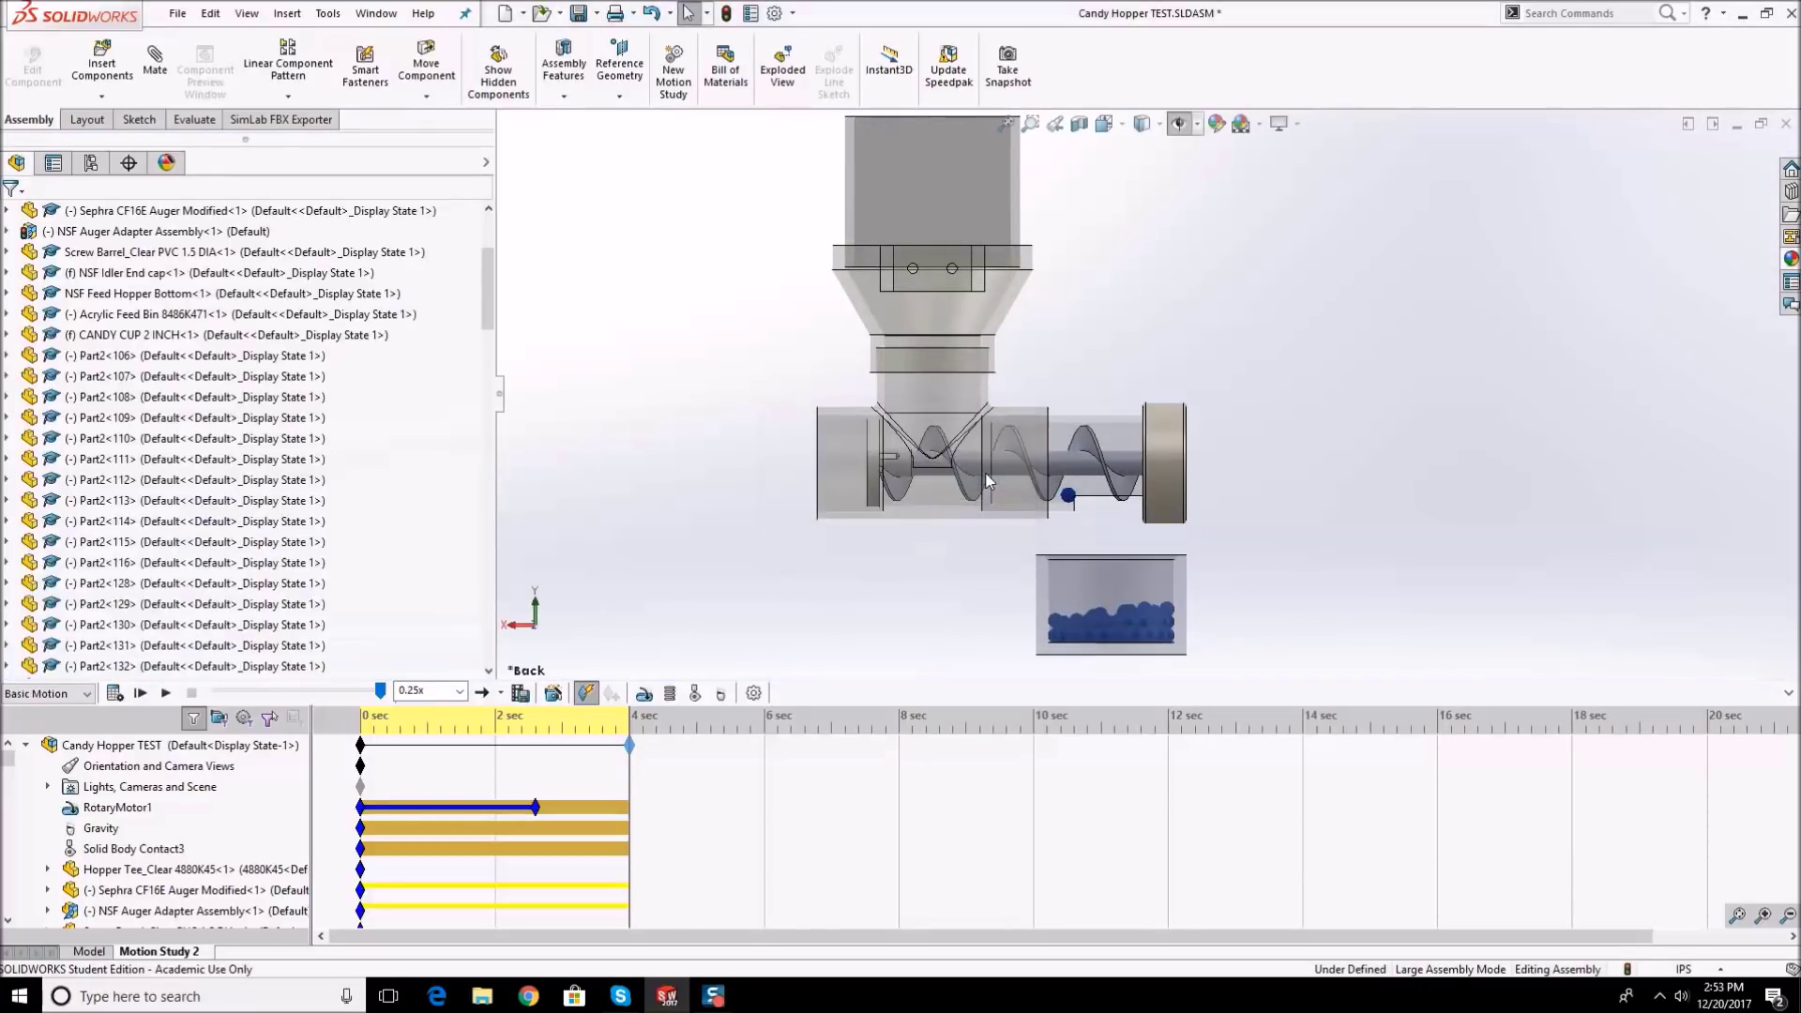
- Reopen the motion study's Save Animation settings, turn off the fixed aspect ratio, and set the image size to 1000 by 750, keeping the model uncovered
left_click(520, 692)
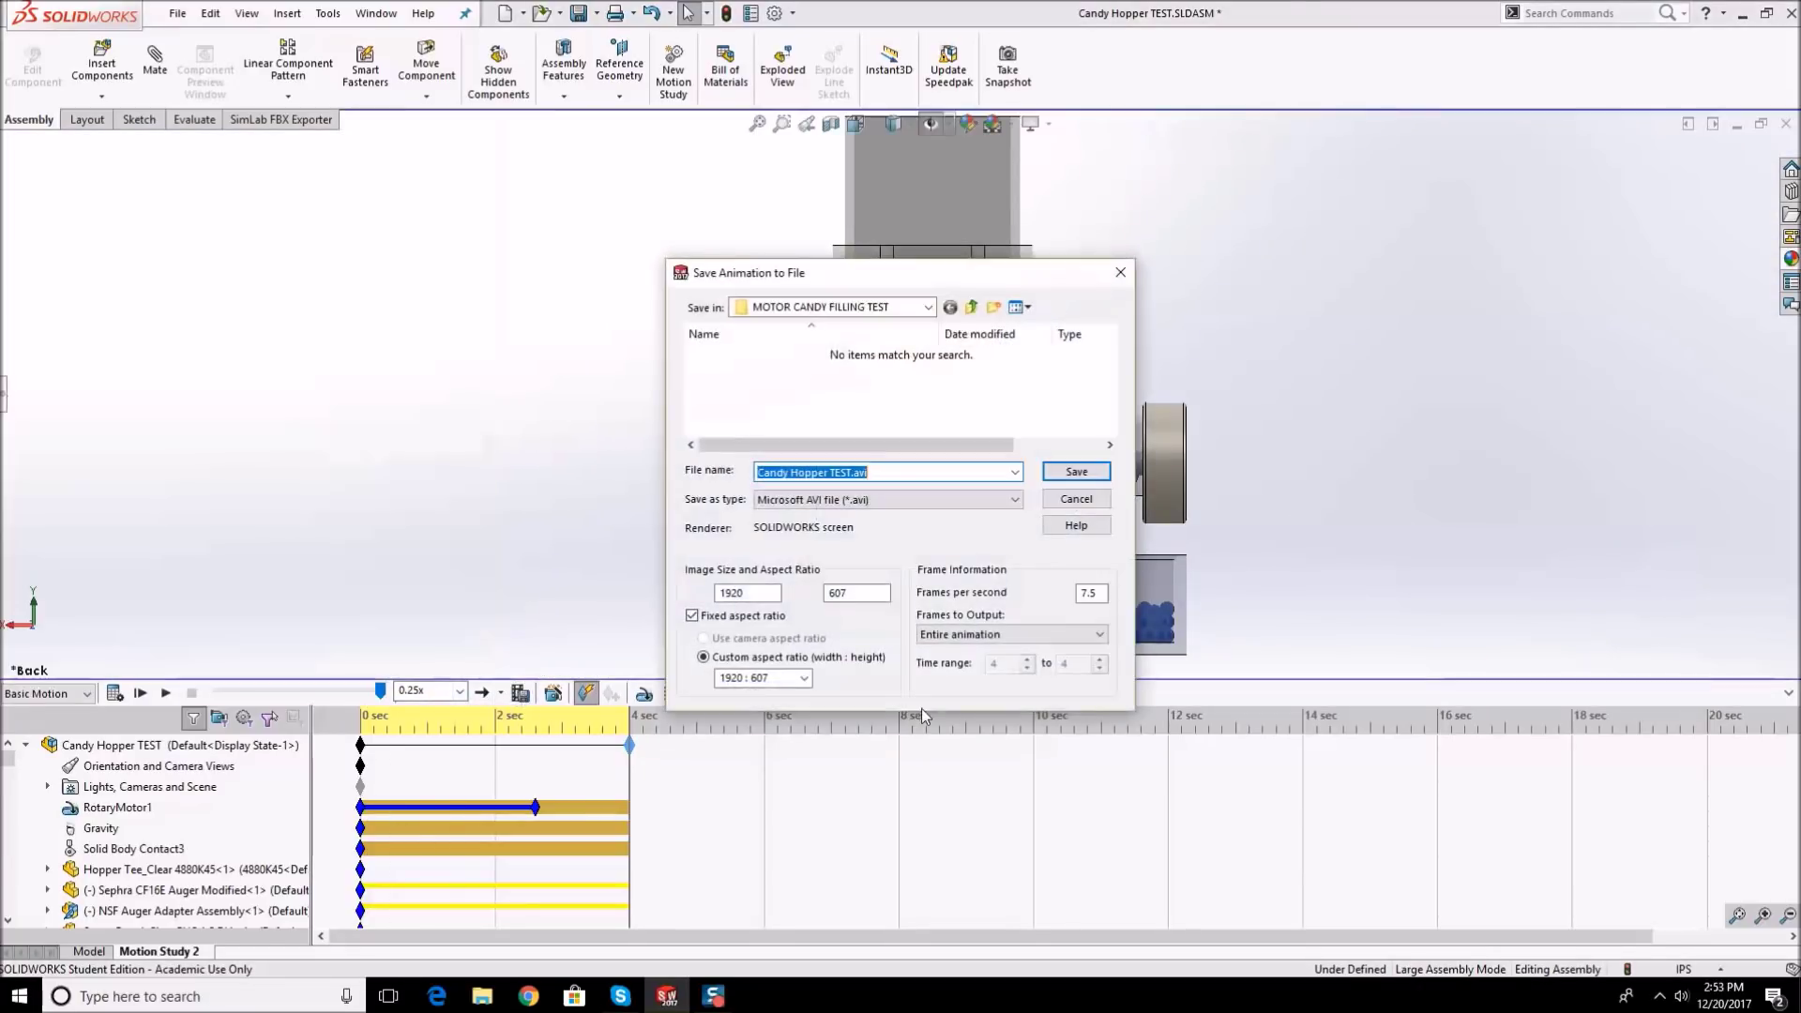
left_click(749, 616)
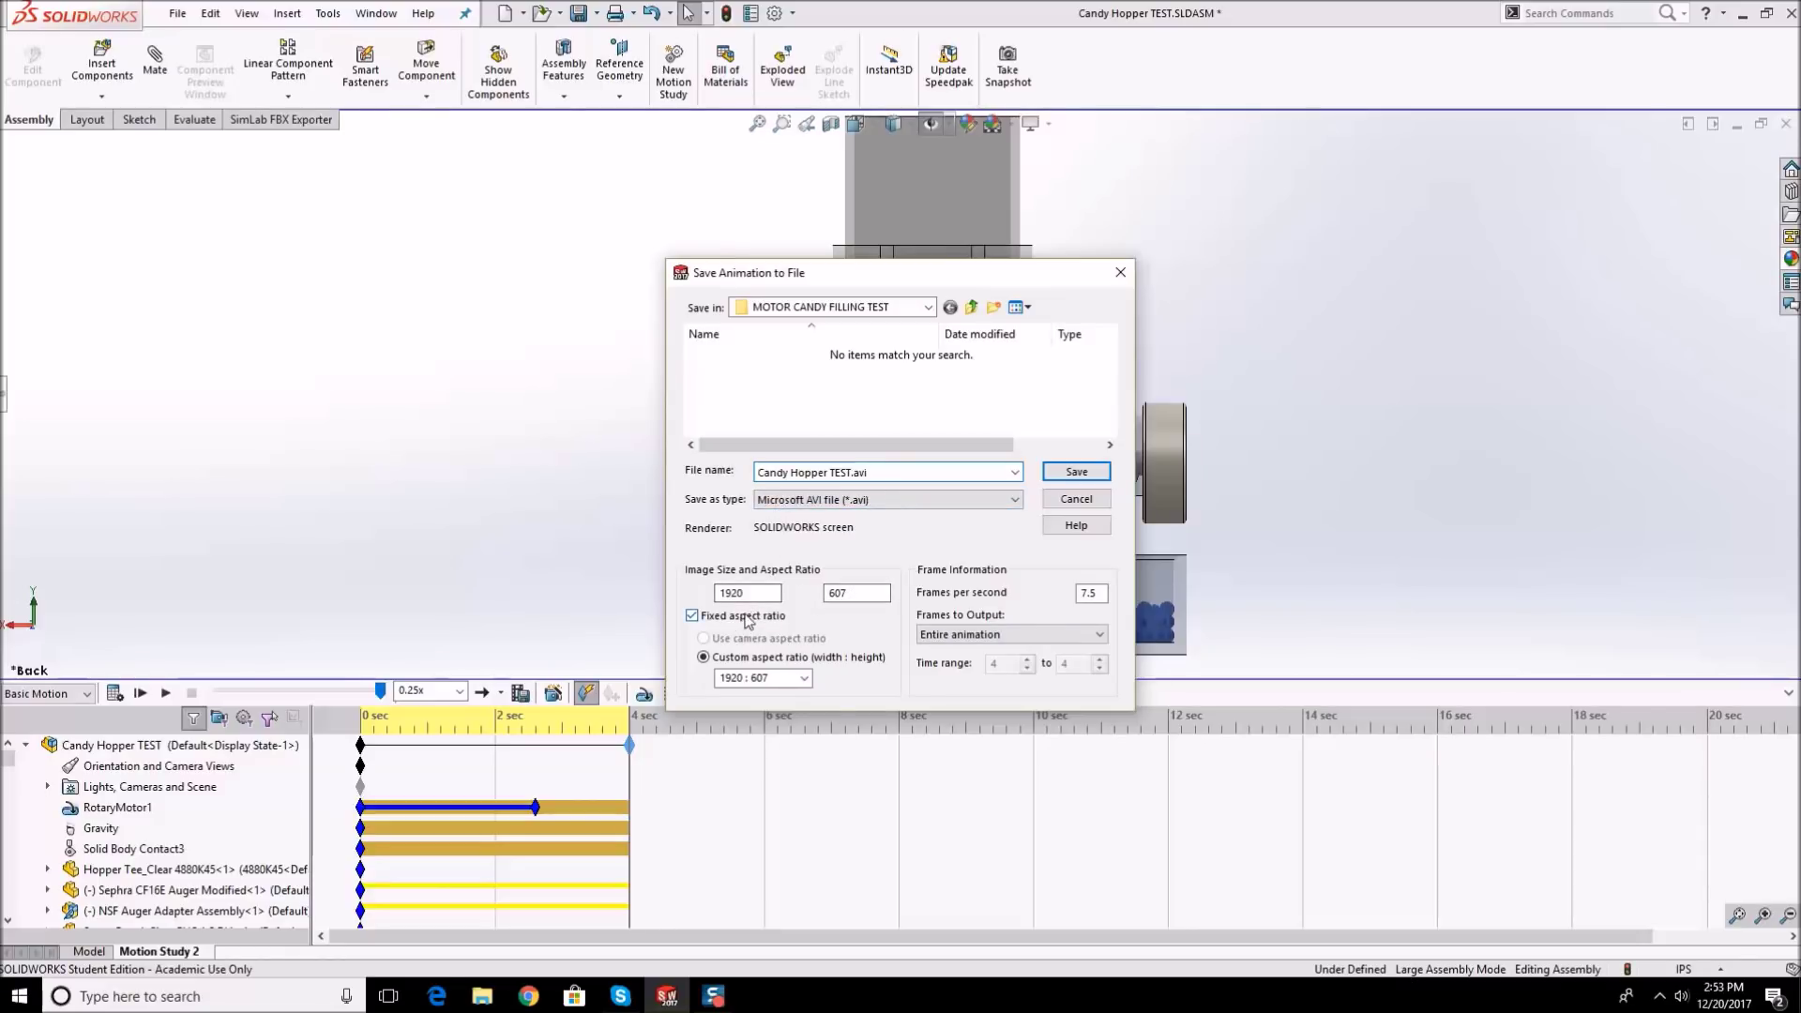
double_click(872, 597)
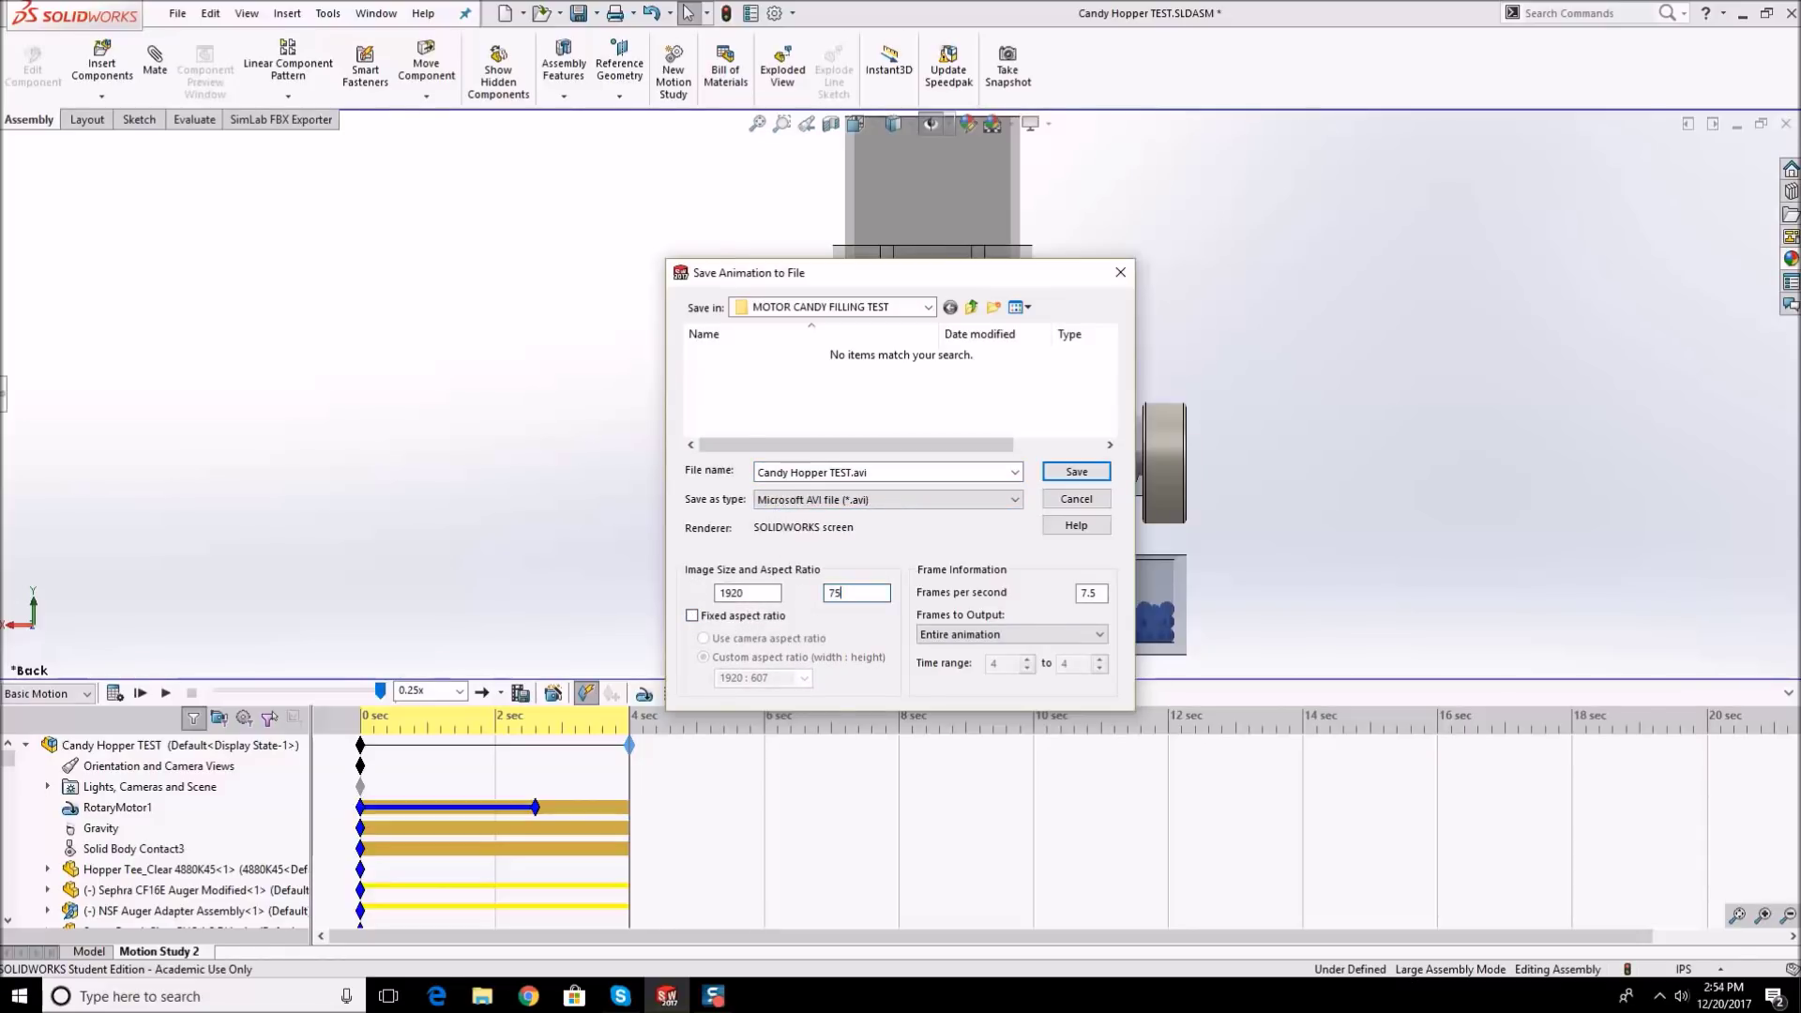
left_click(754, 592)
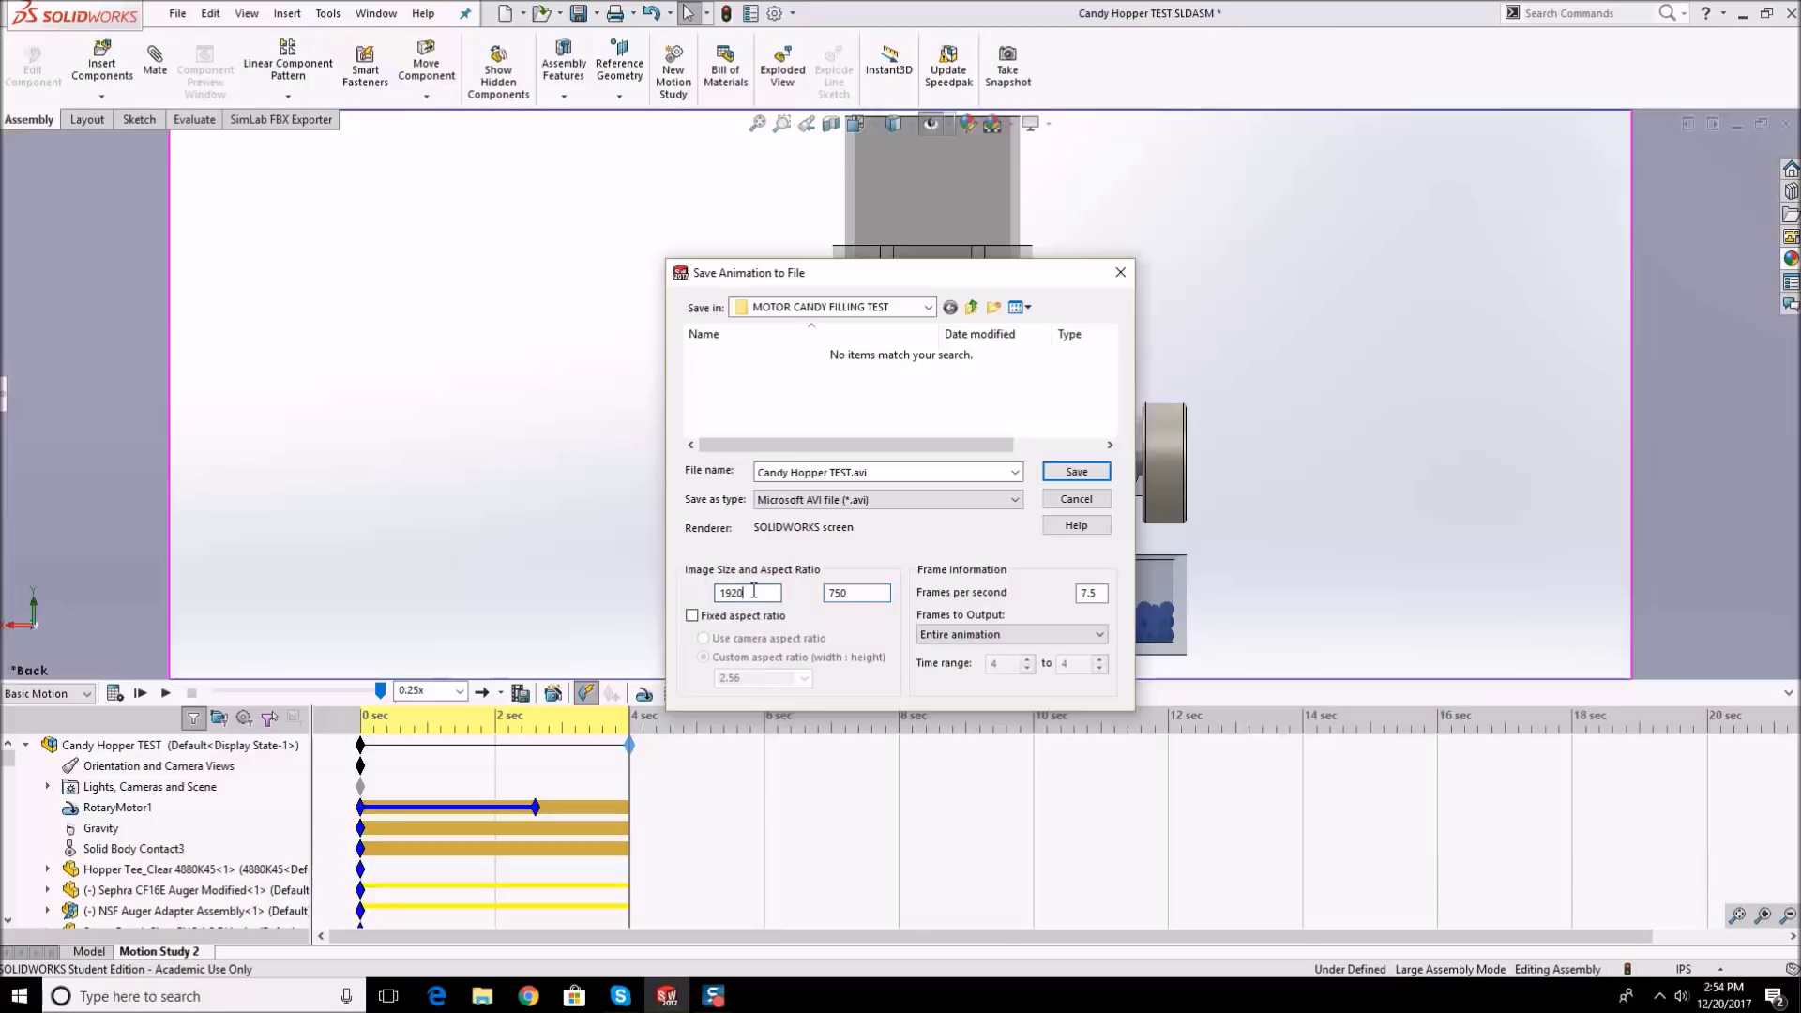
type("1000")
left_click(864, 594)
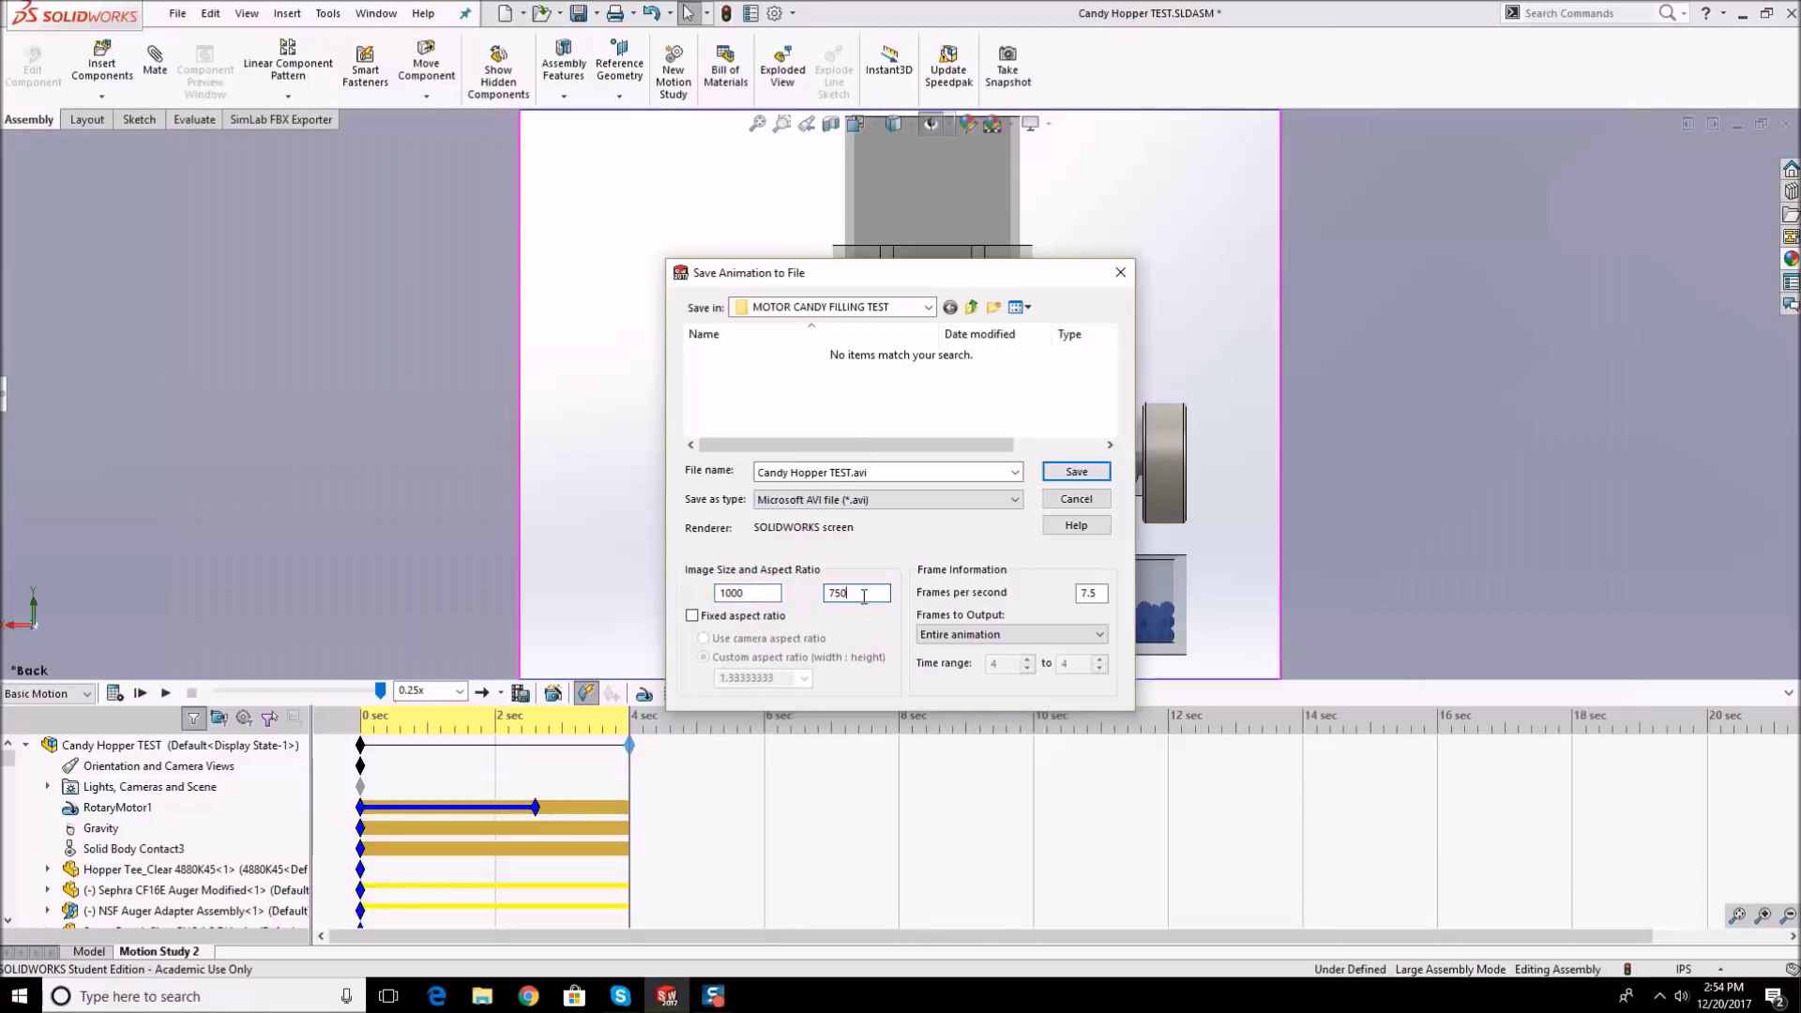
left_click_drag(847, 284, 1550, 174)
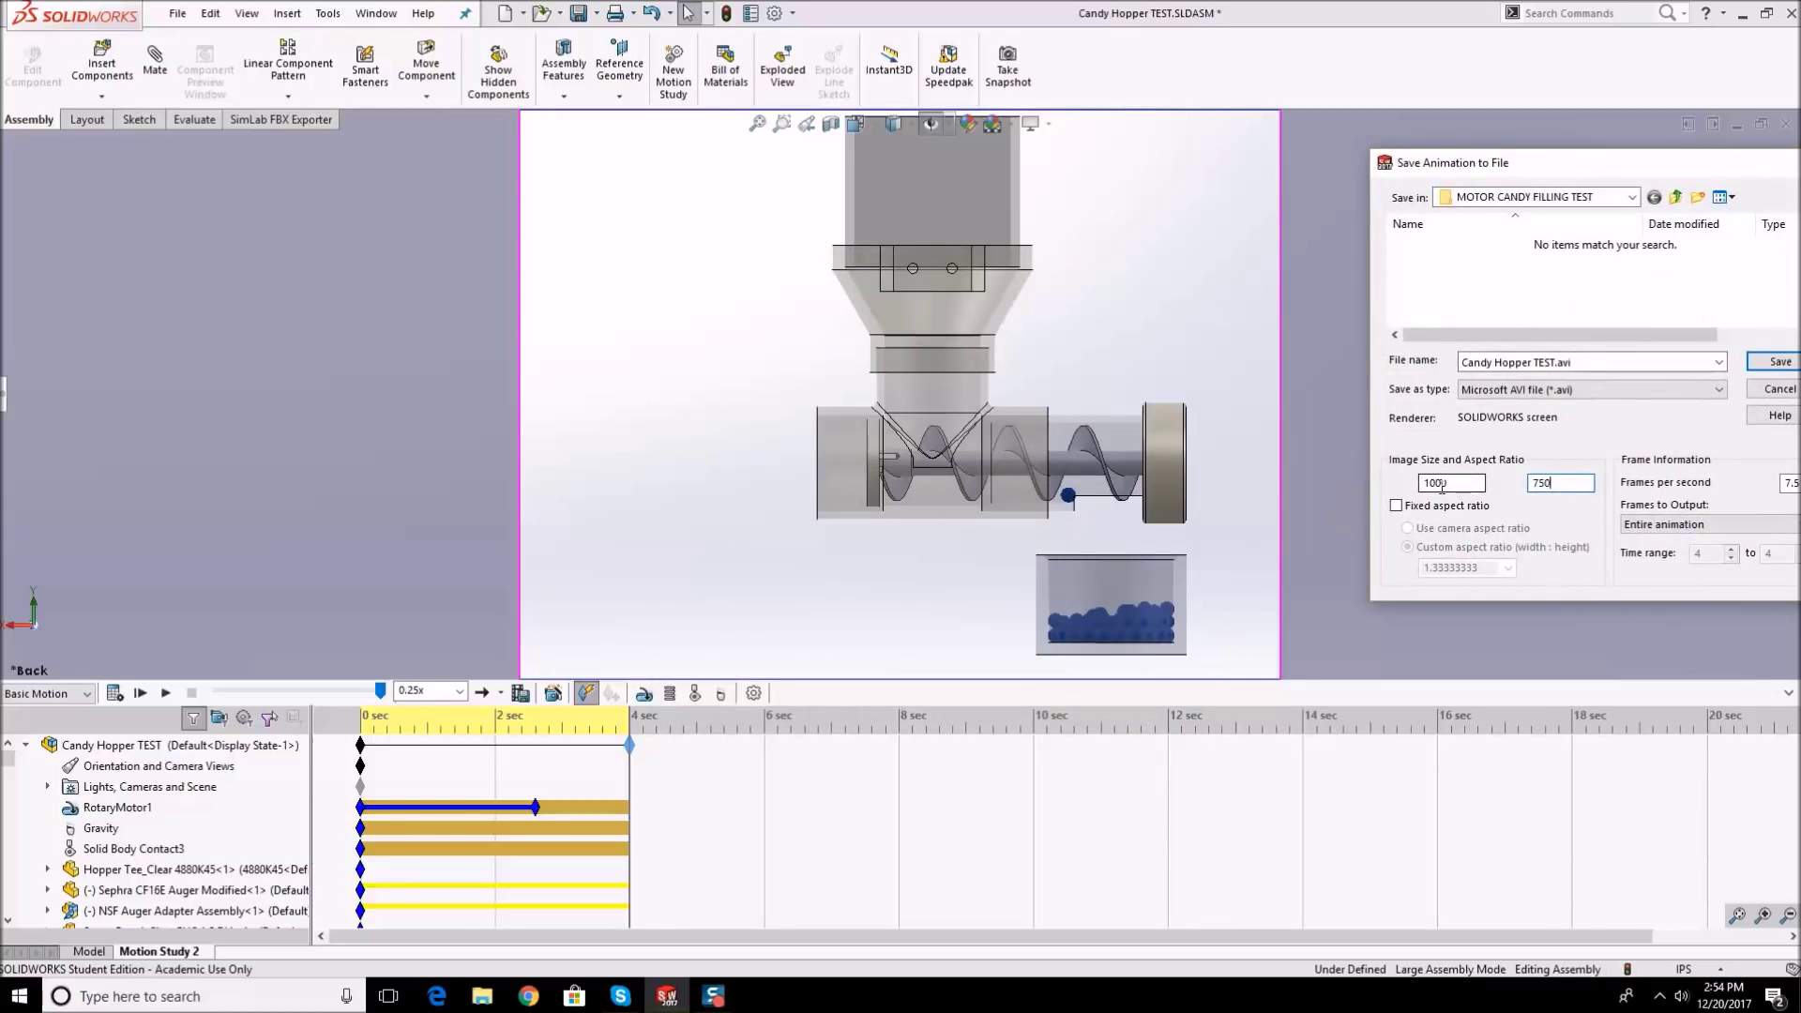
- Try animation image sizes of 750 by 750 and 1000 by 1000 to compare the captured area around the hopper
double_click(1451, 484)
left_click(1559, 483)
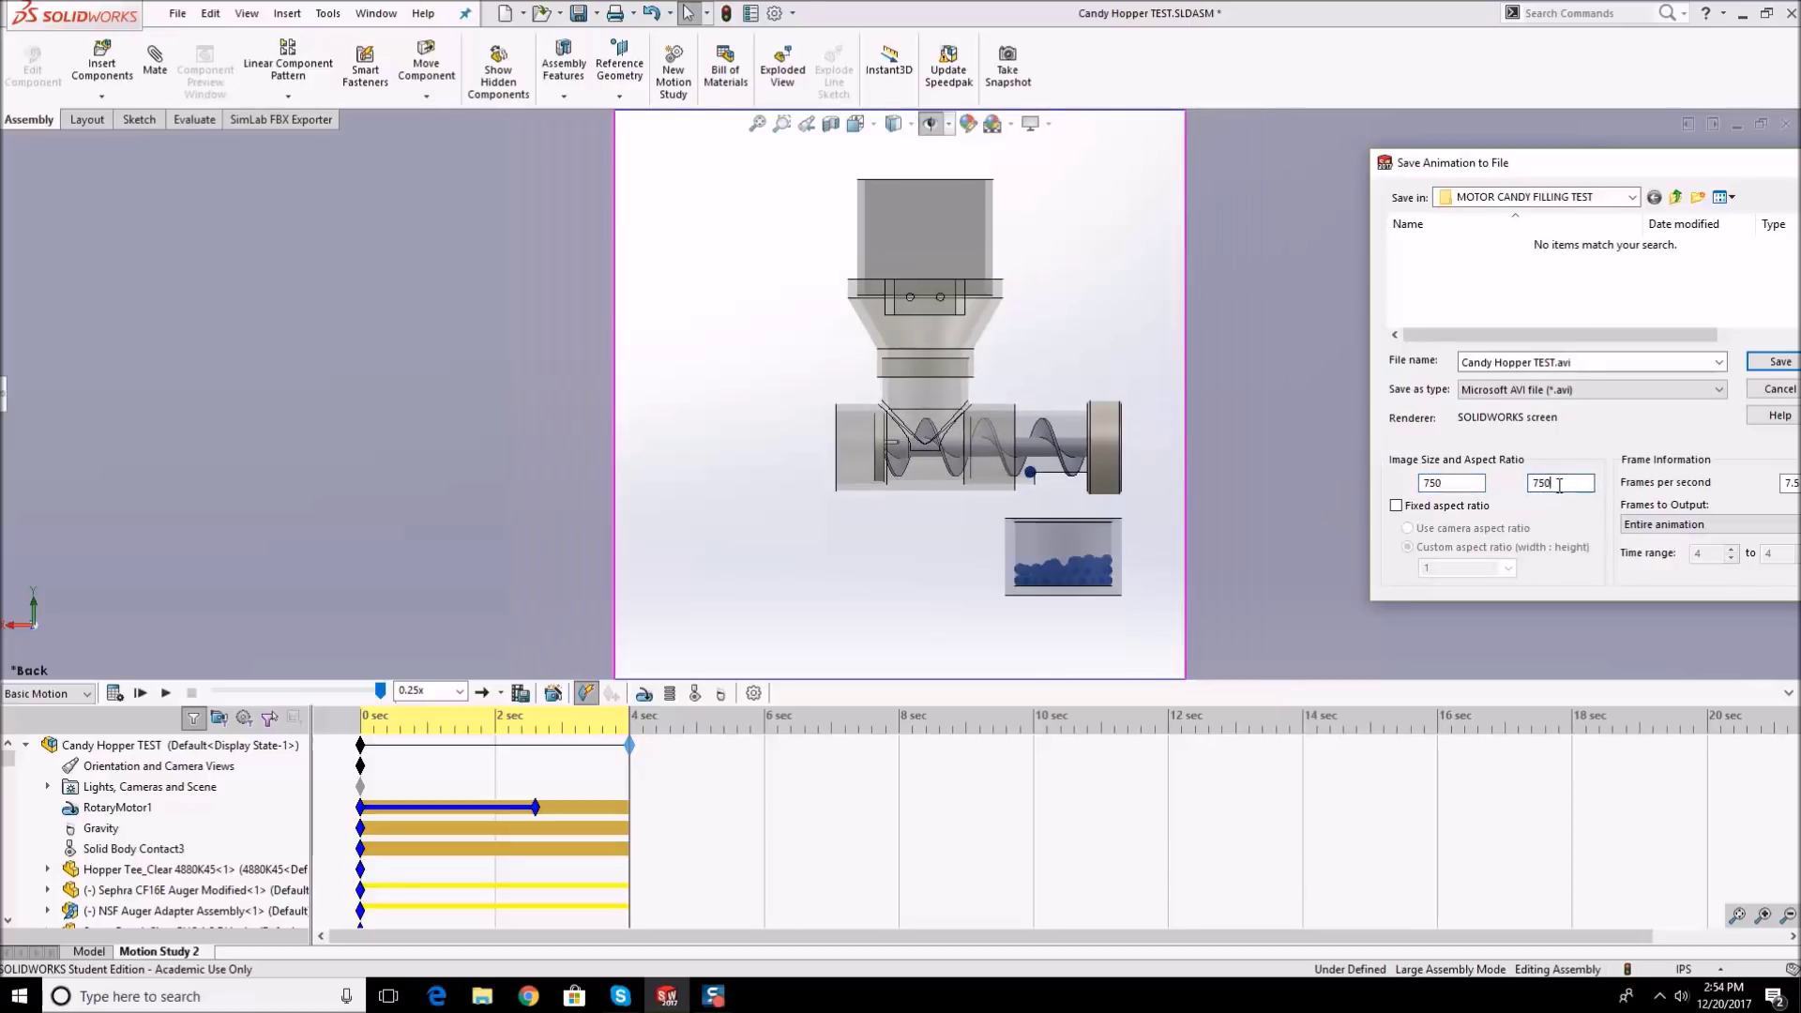
double_click(1452, 483)
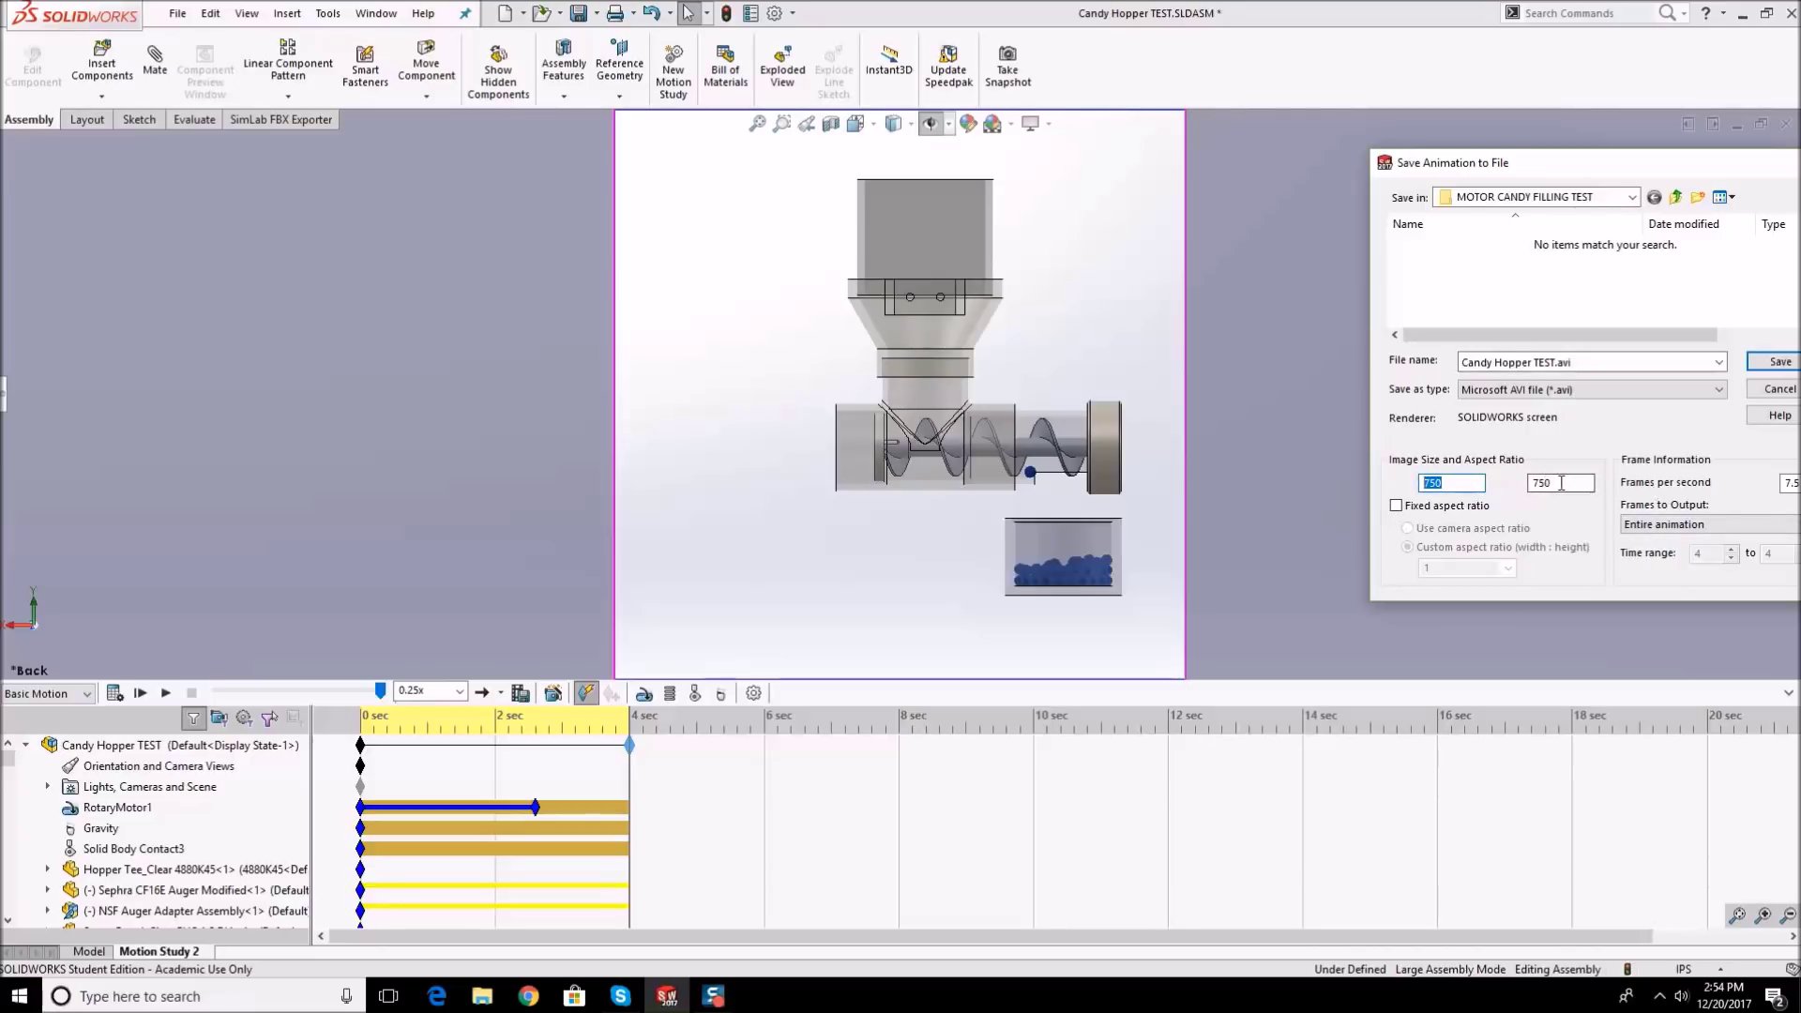
left_click(1105, 382)
double_click(1465, 482)
type("1000")
left_click(1574, 482)
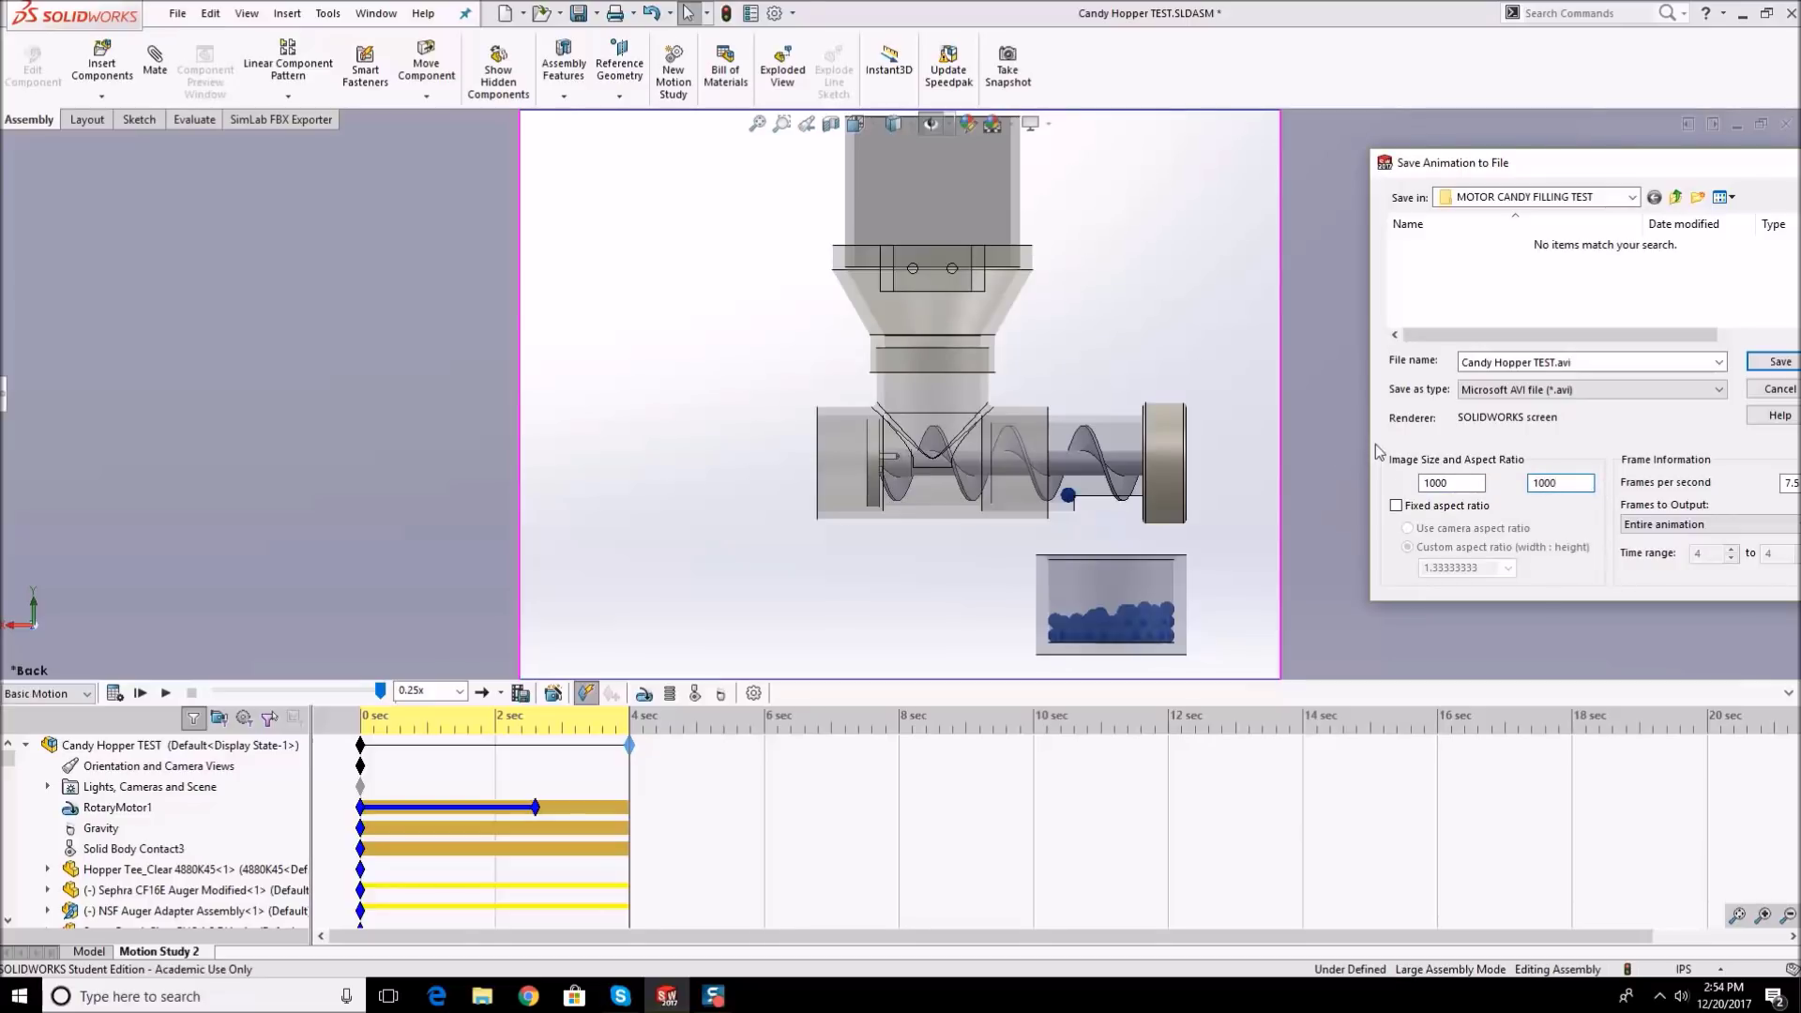
- Set the animation's image size to 1000 by 600 and move the save dialog clear of the model
left_click(1445, 484)
double_click(1582, 482)
type("7")
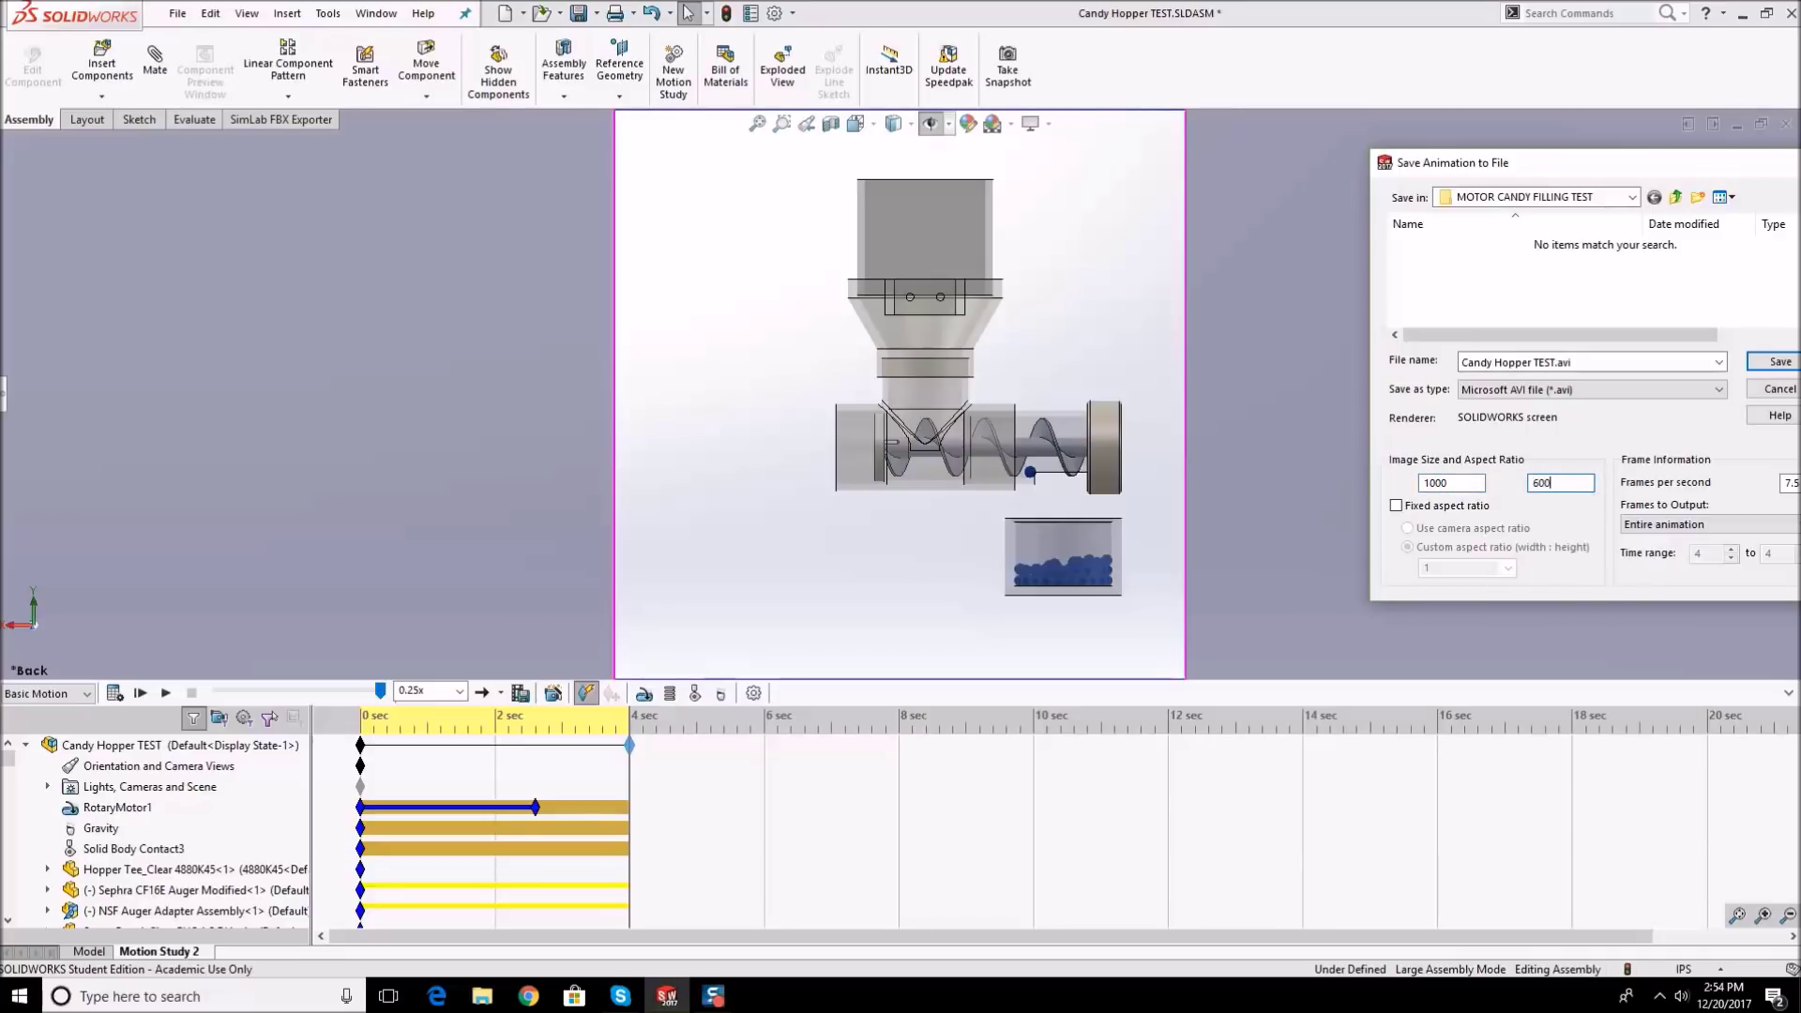
left_click(1460, 484)
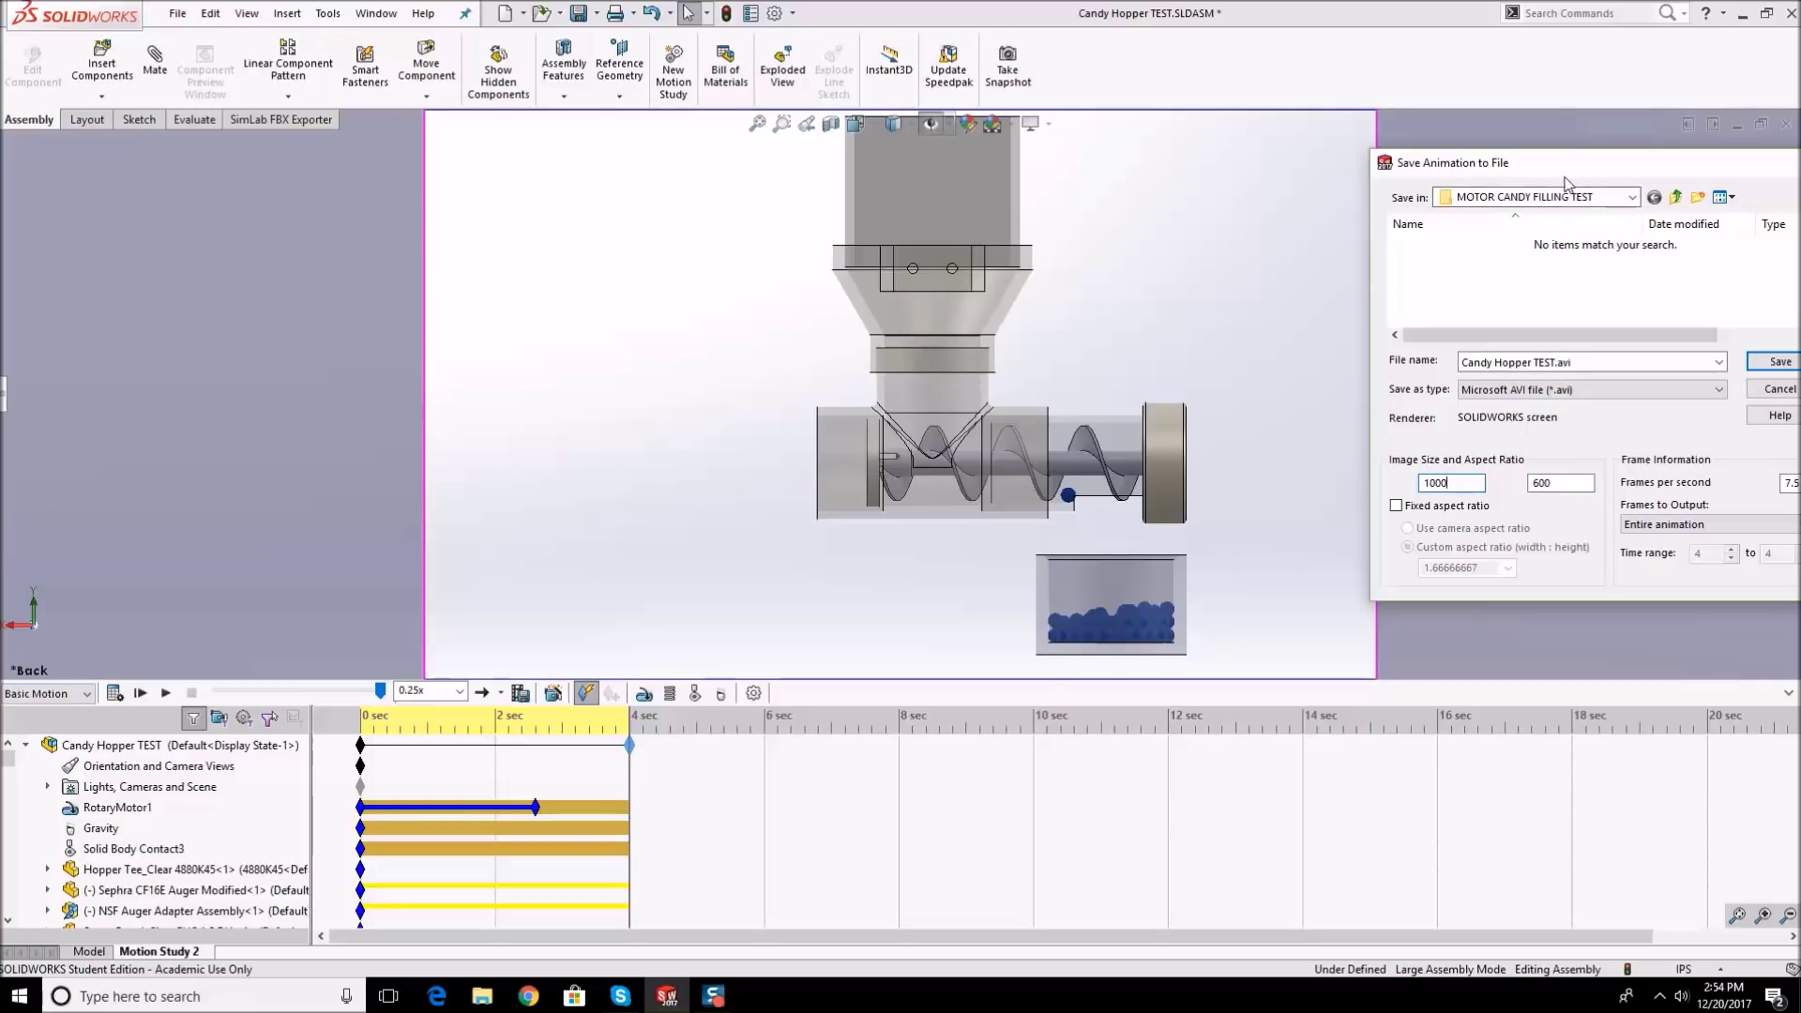
left_click_drag(1564, 167, 229, 126)
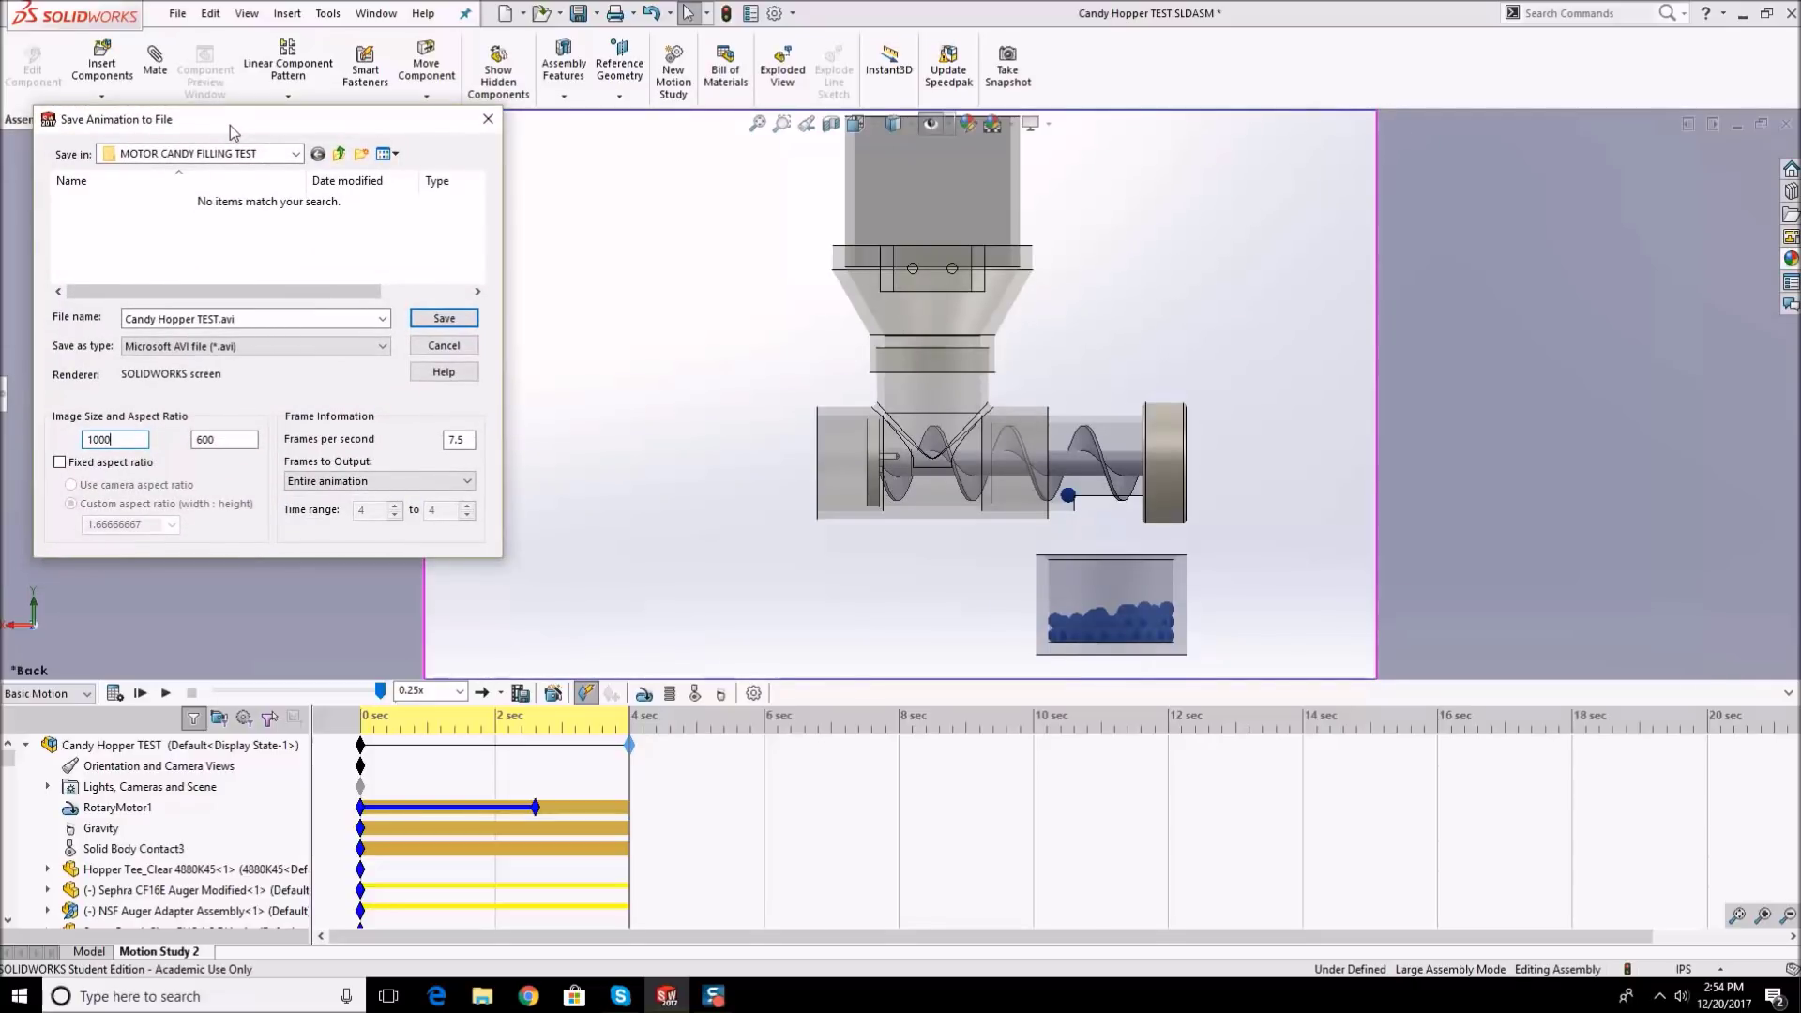
- Save the entire animation at 30 frames per second as Candy Hopper TEST.avi, using the Microsoft Video 1 compressor at quality 85
left_click(385, 480)
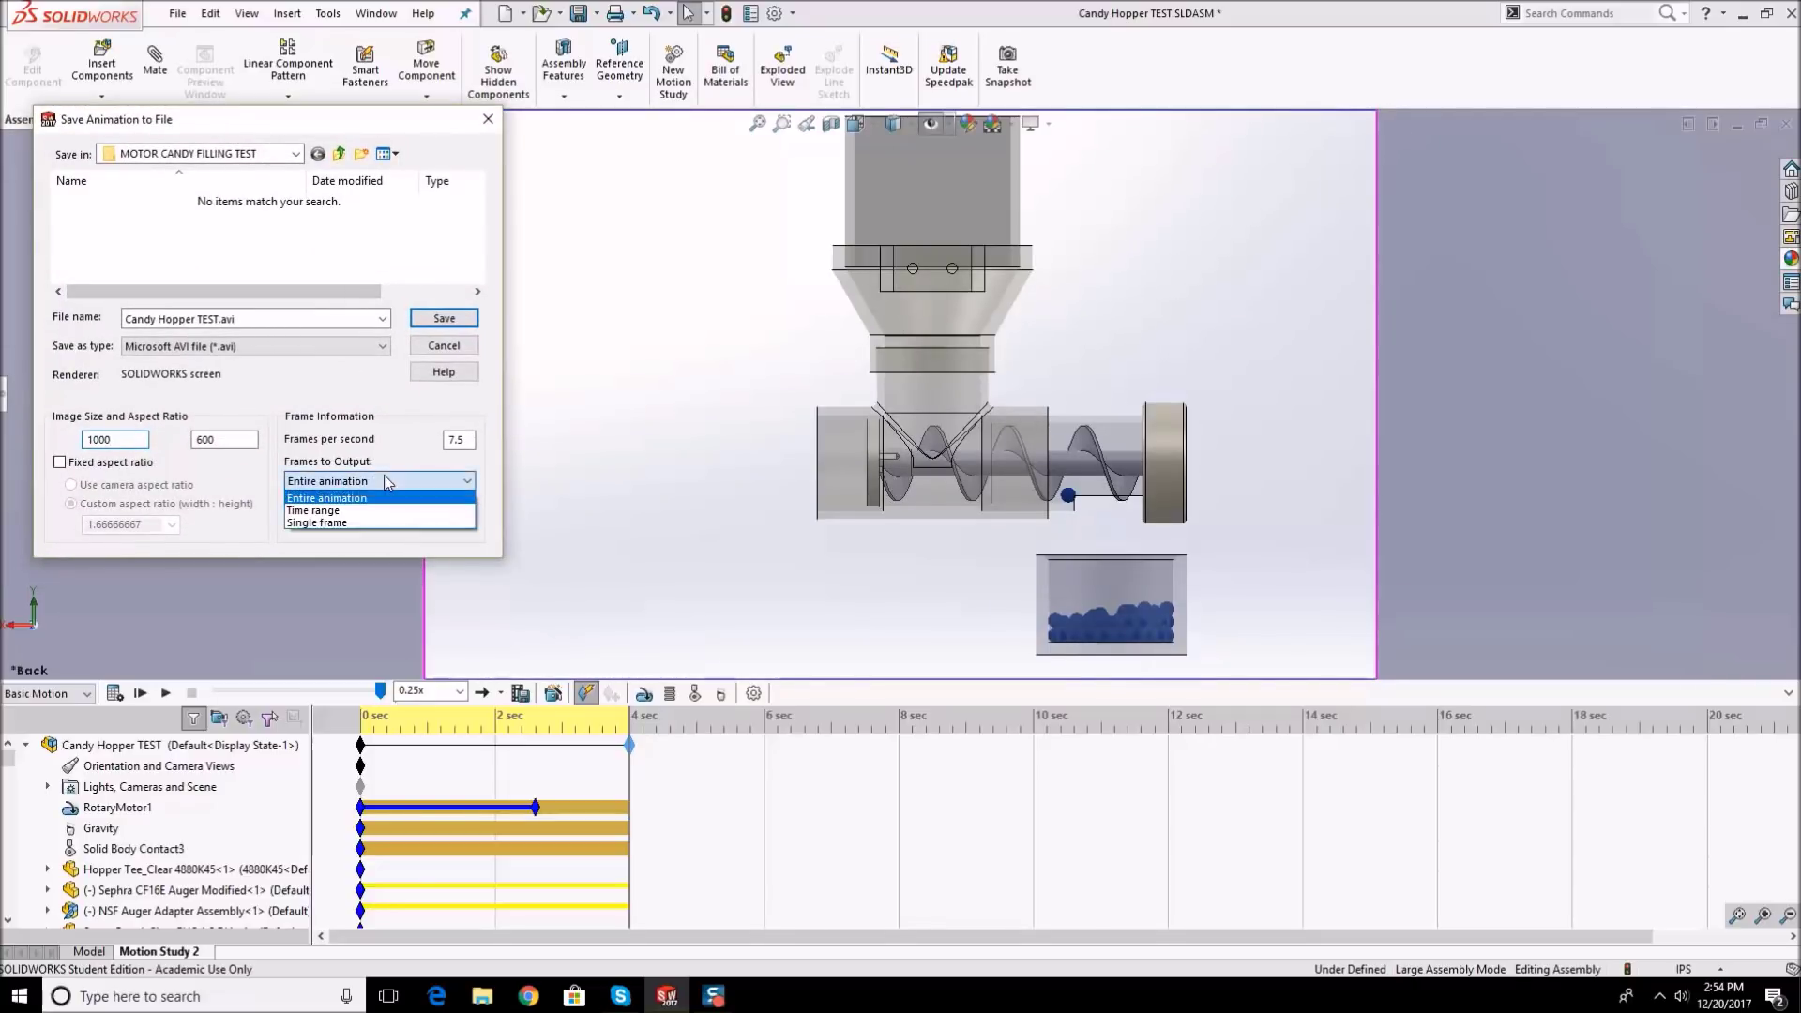
left_click(363, 510)
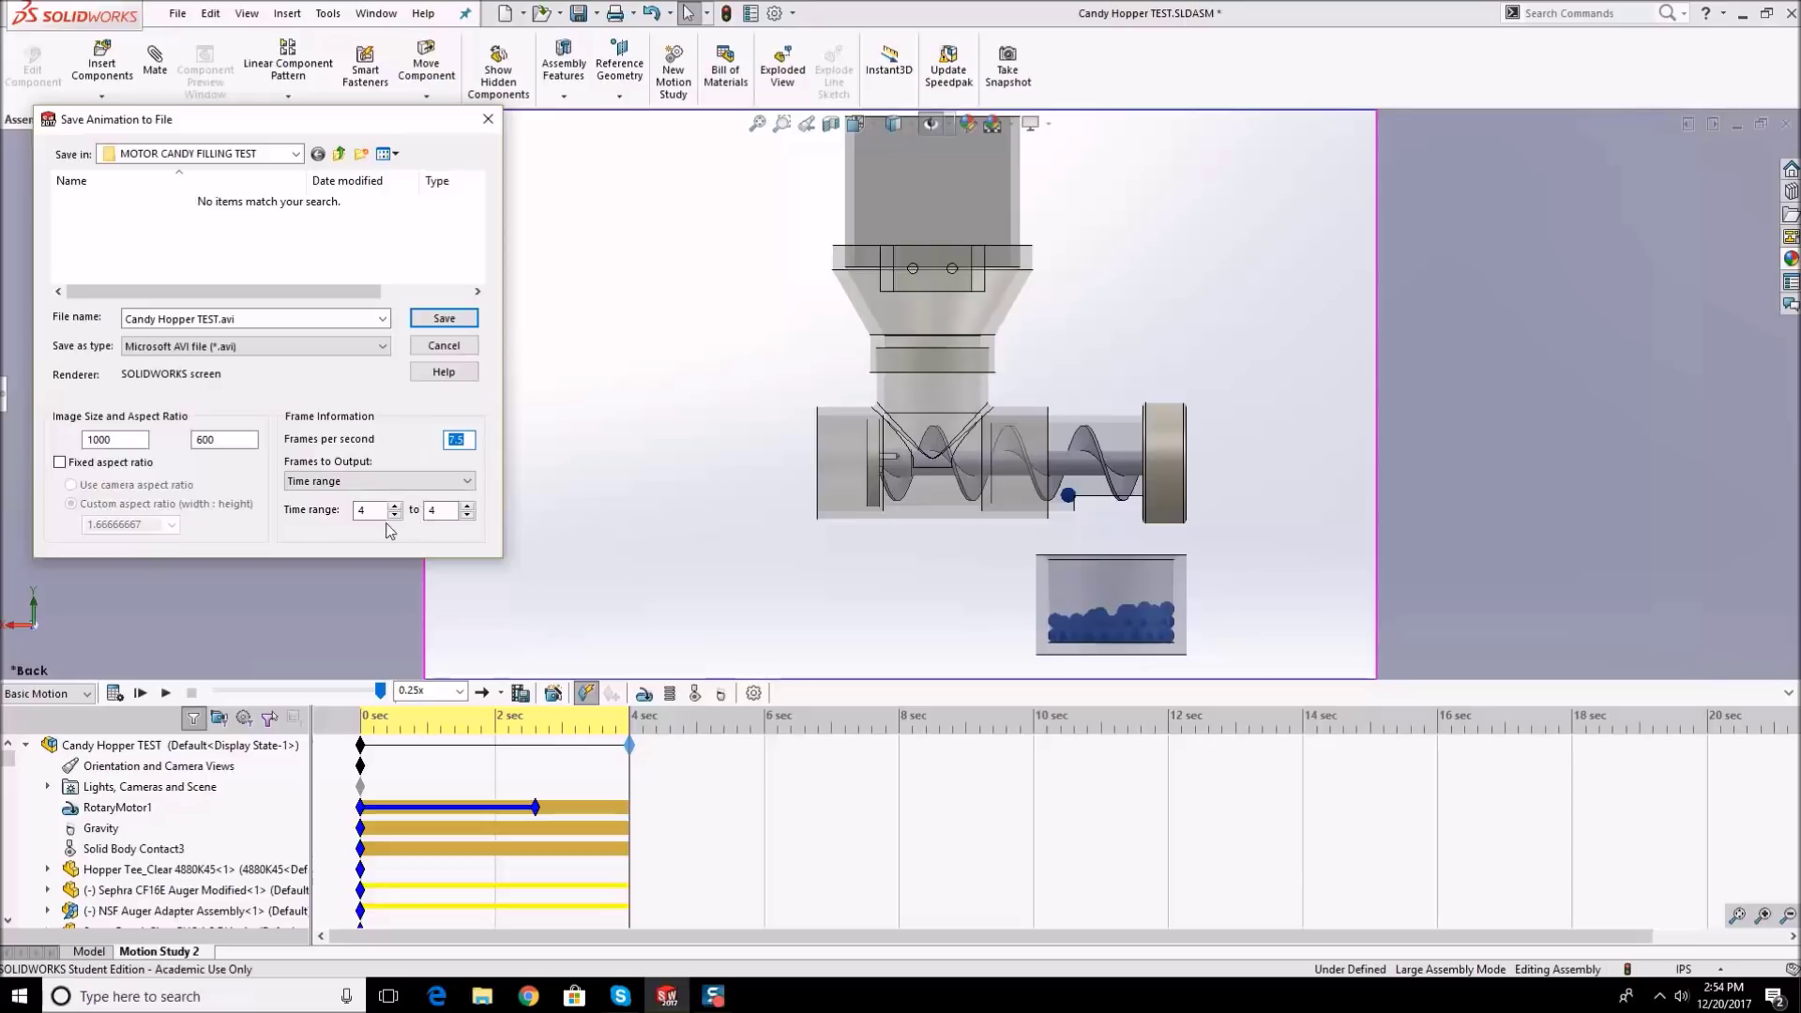
left_click(405, 481)
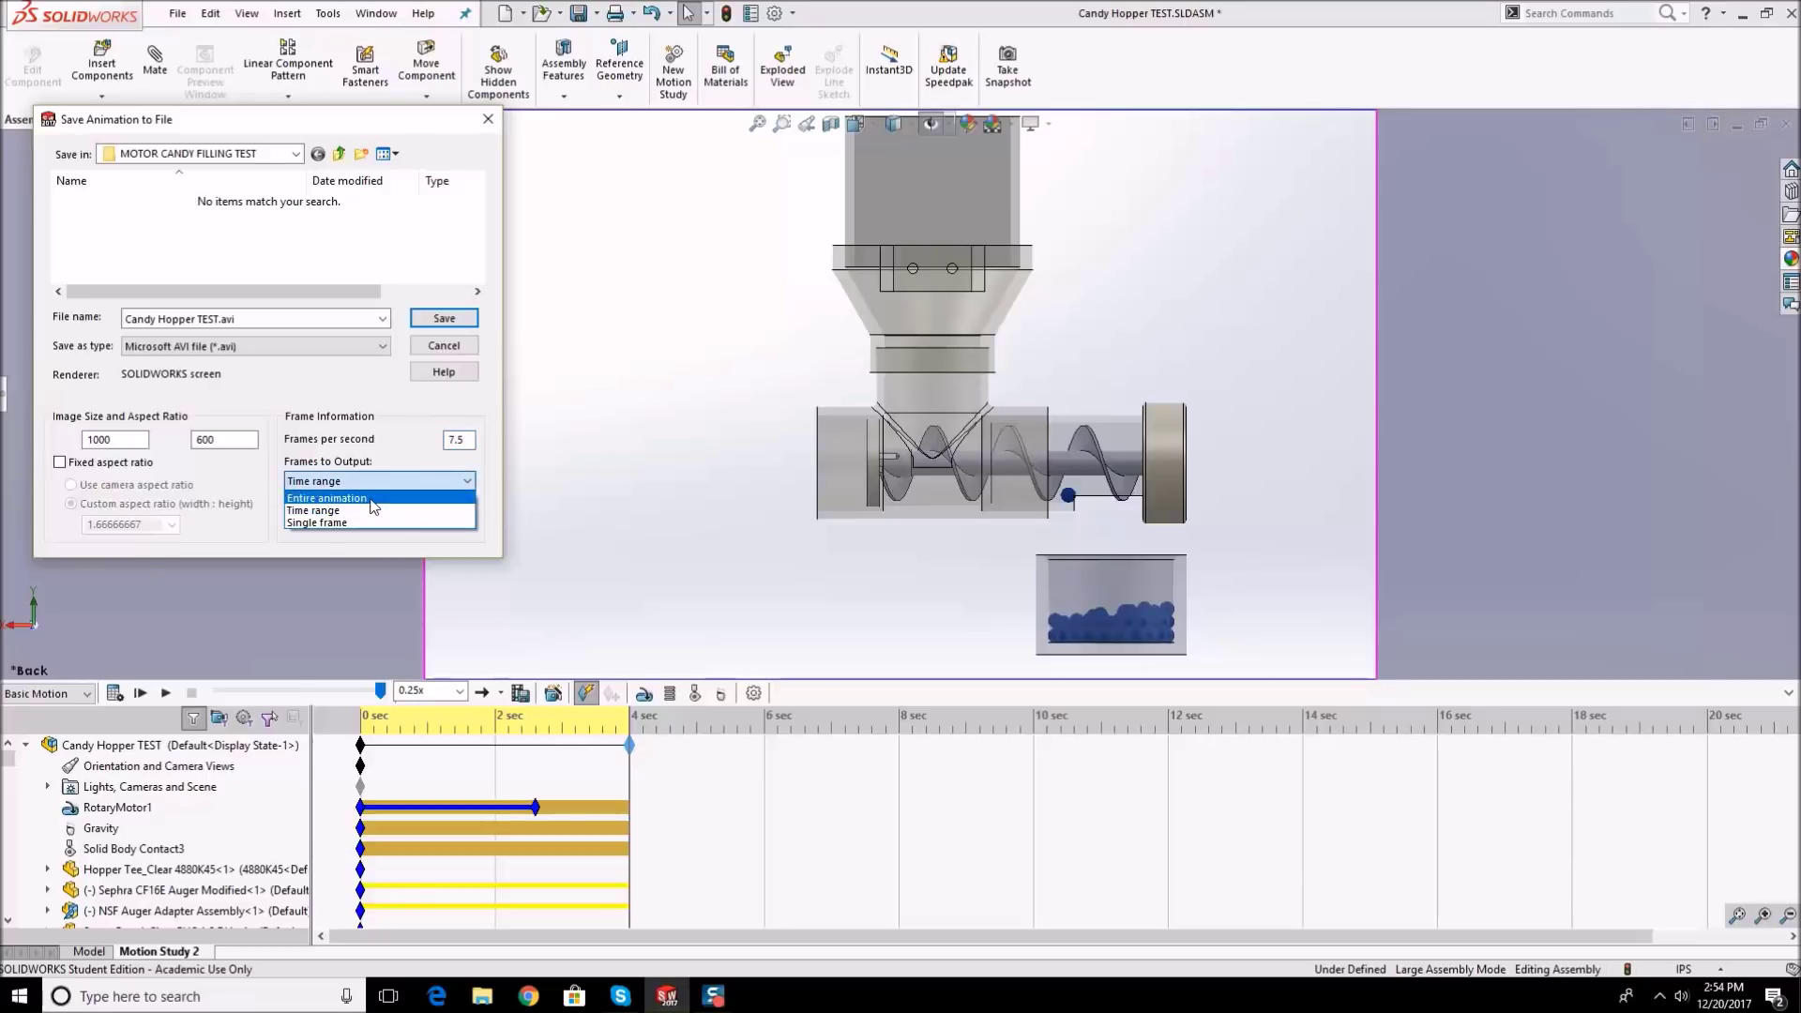
left_click(338, 499)
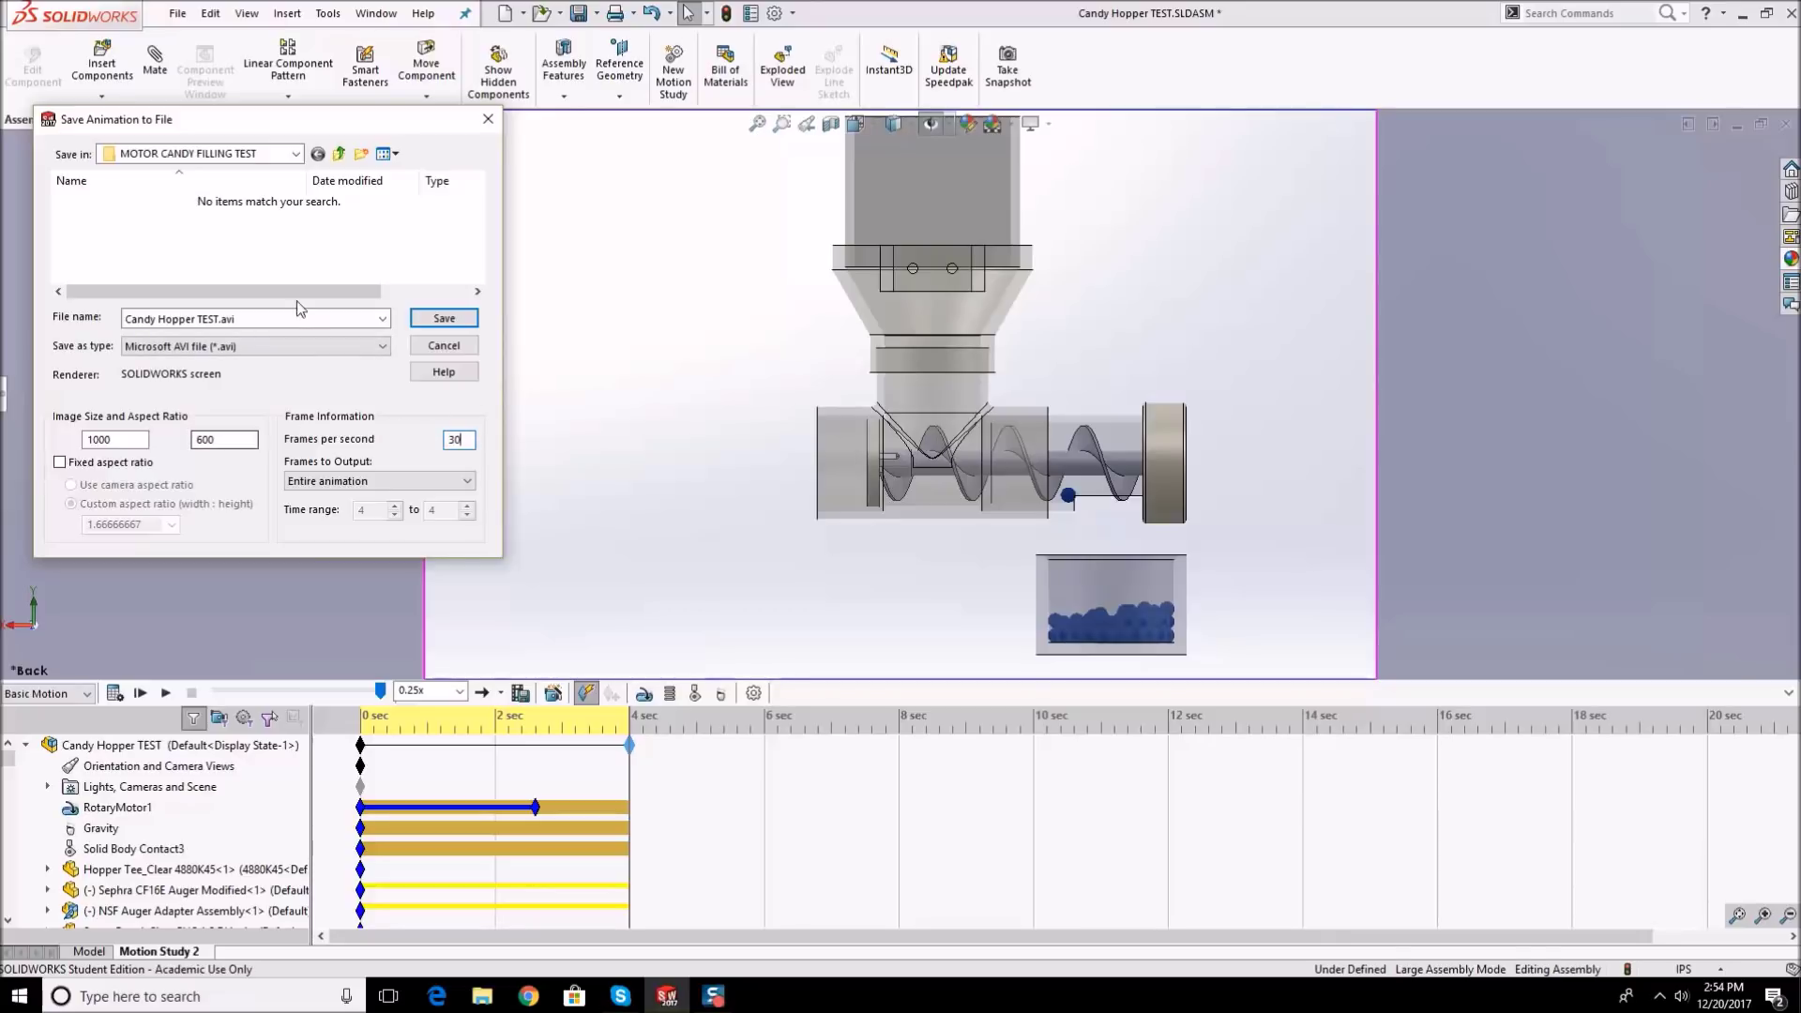
left_click(442, 319)
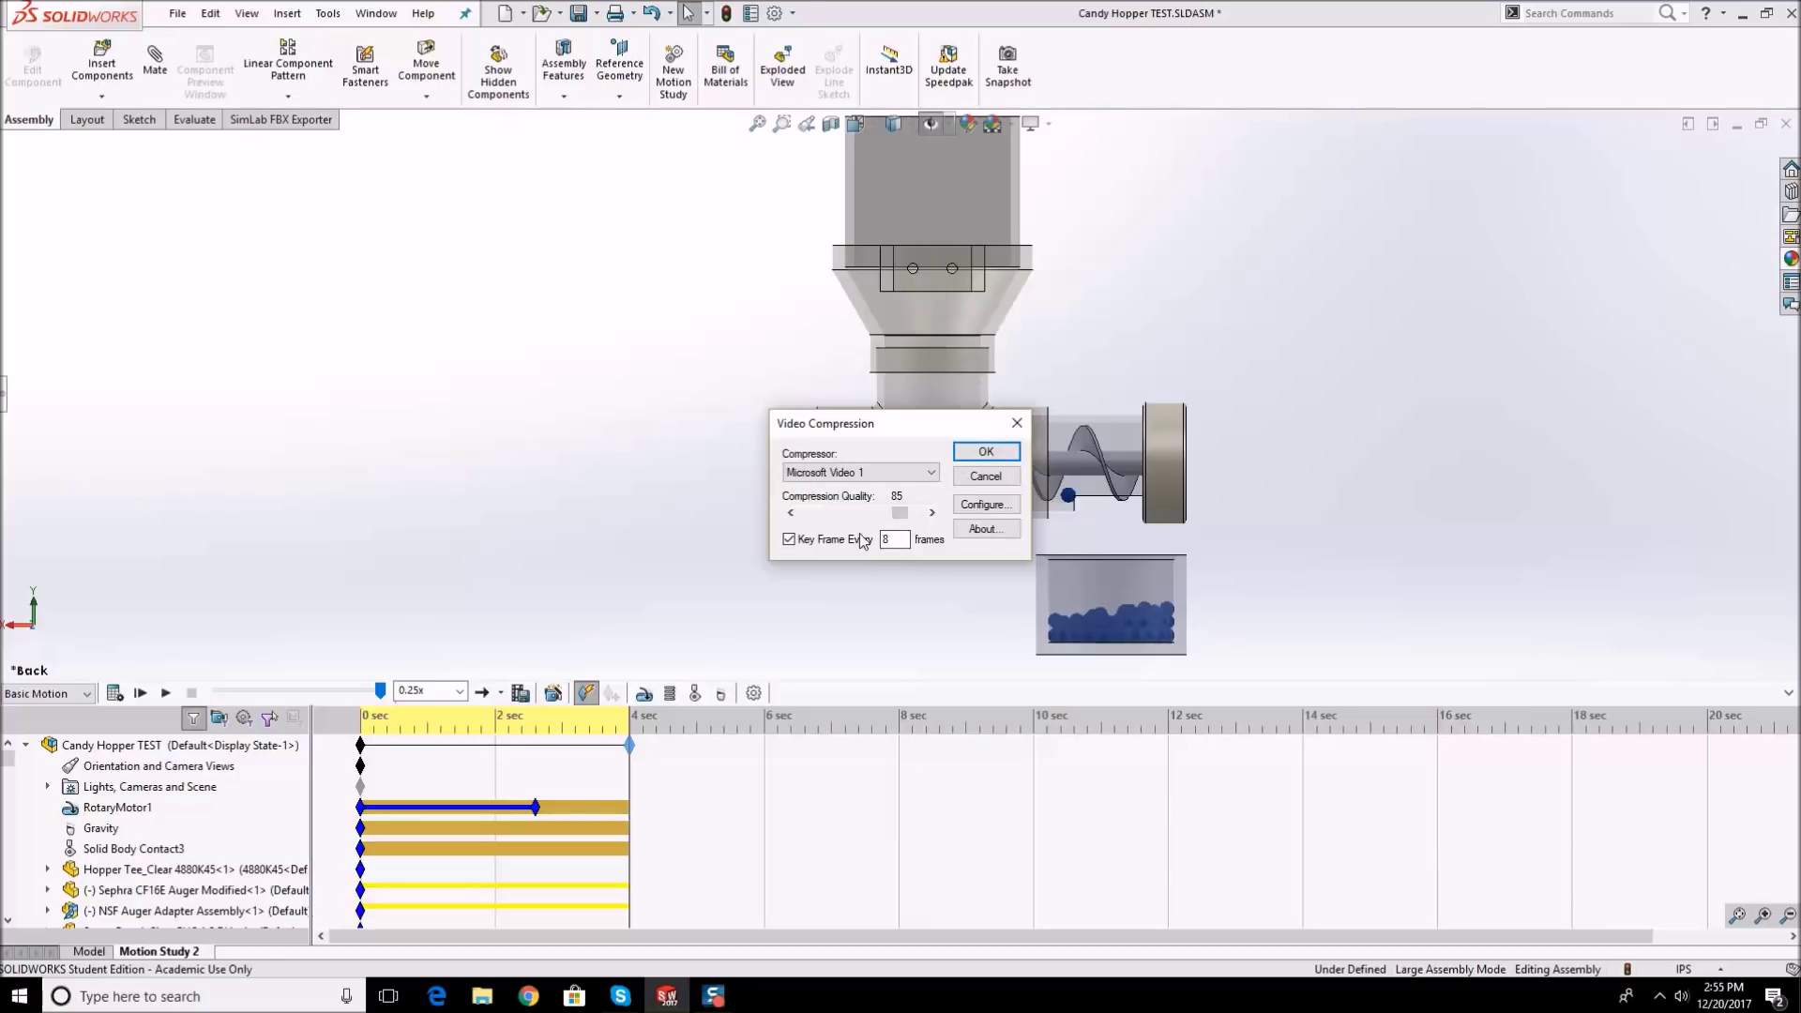
left_click(985, 455)
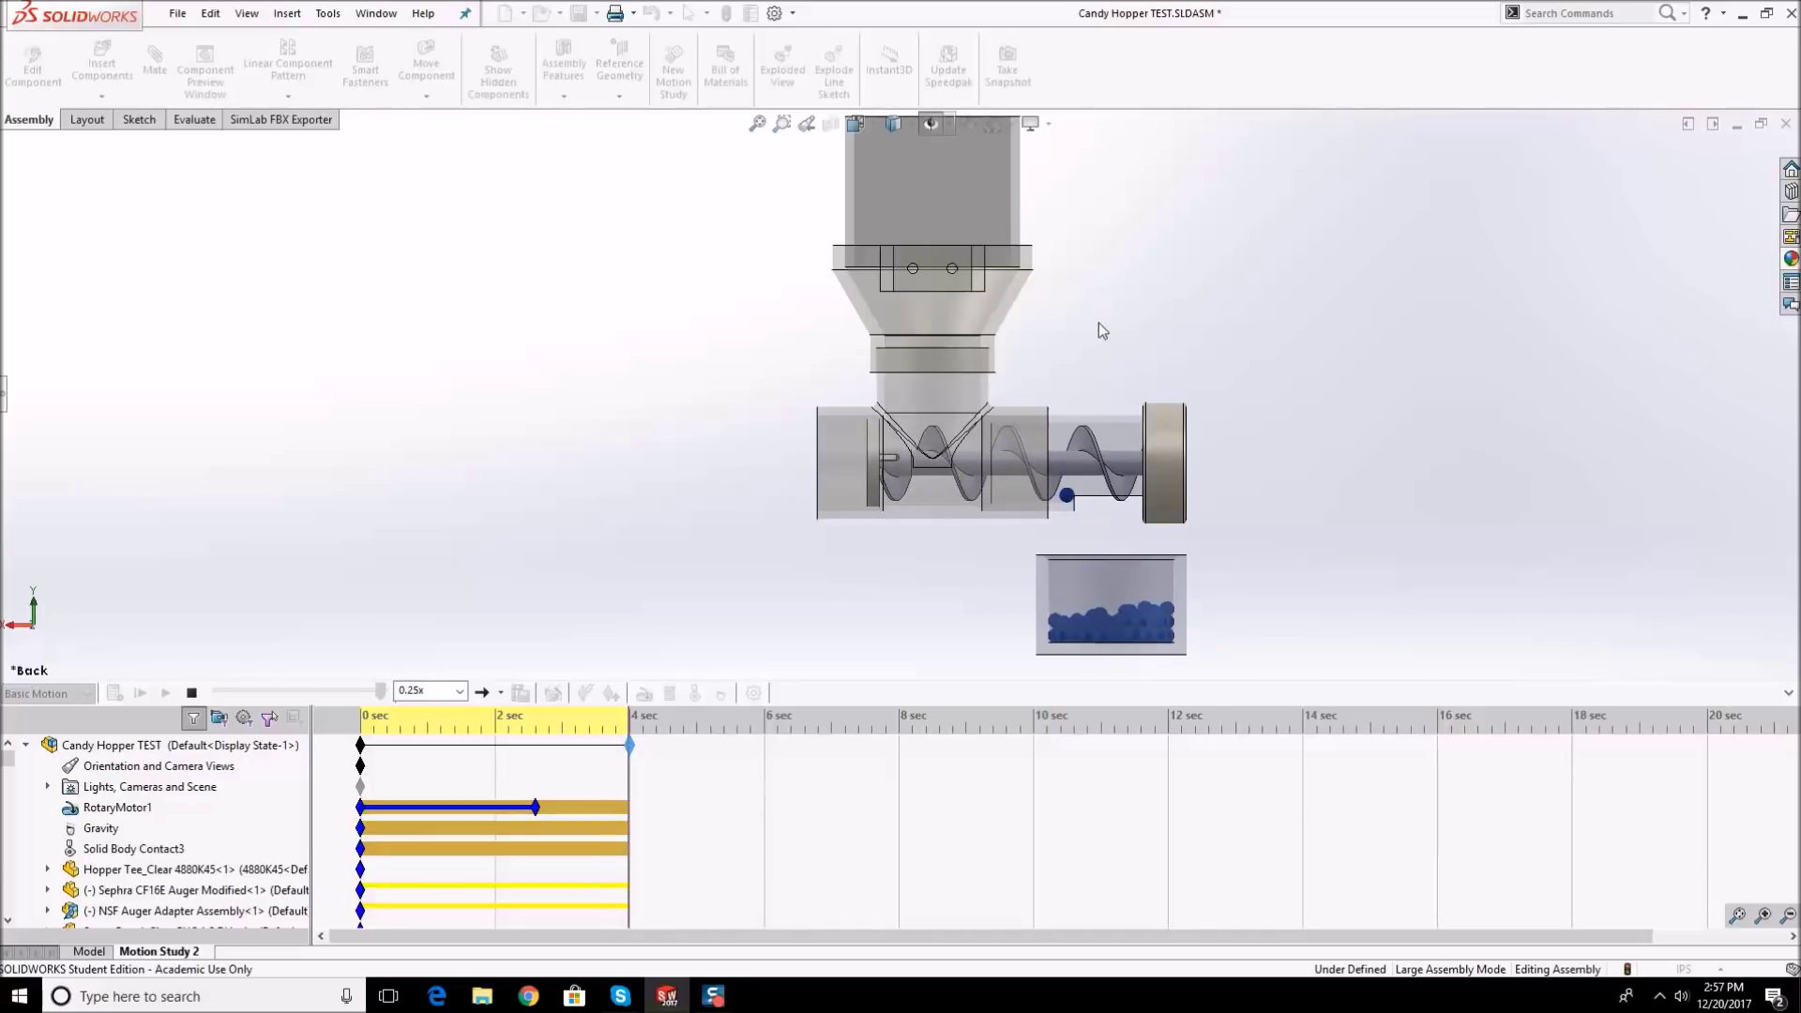
- Switch to the desktop and open the MOTOR CANDY FILLING TEST folder inside Solidworks Animations
left_click(1741, 13)
double_click(599, 876)
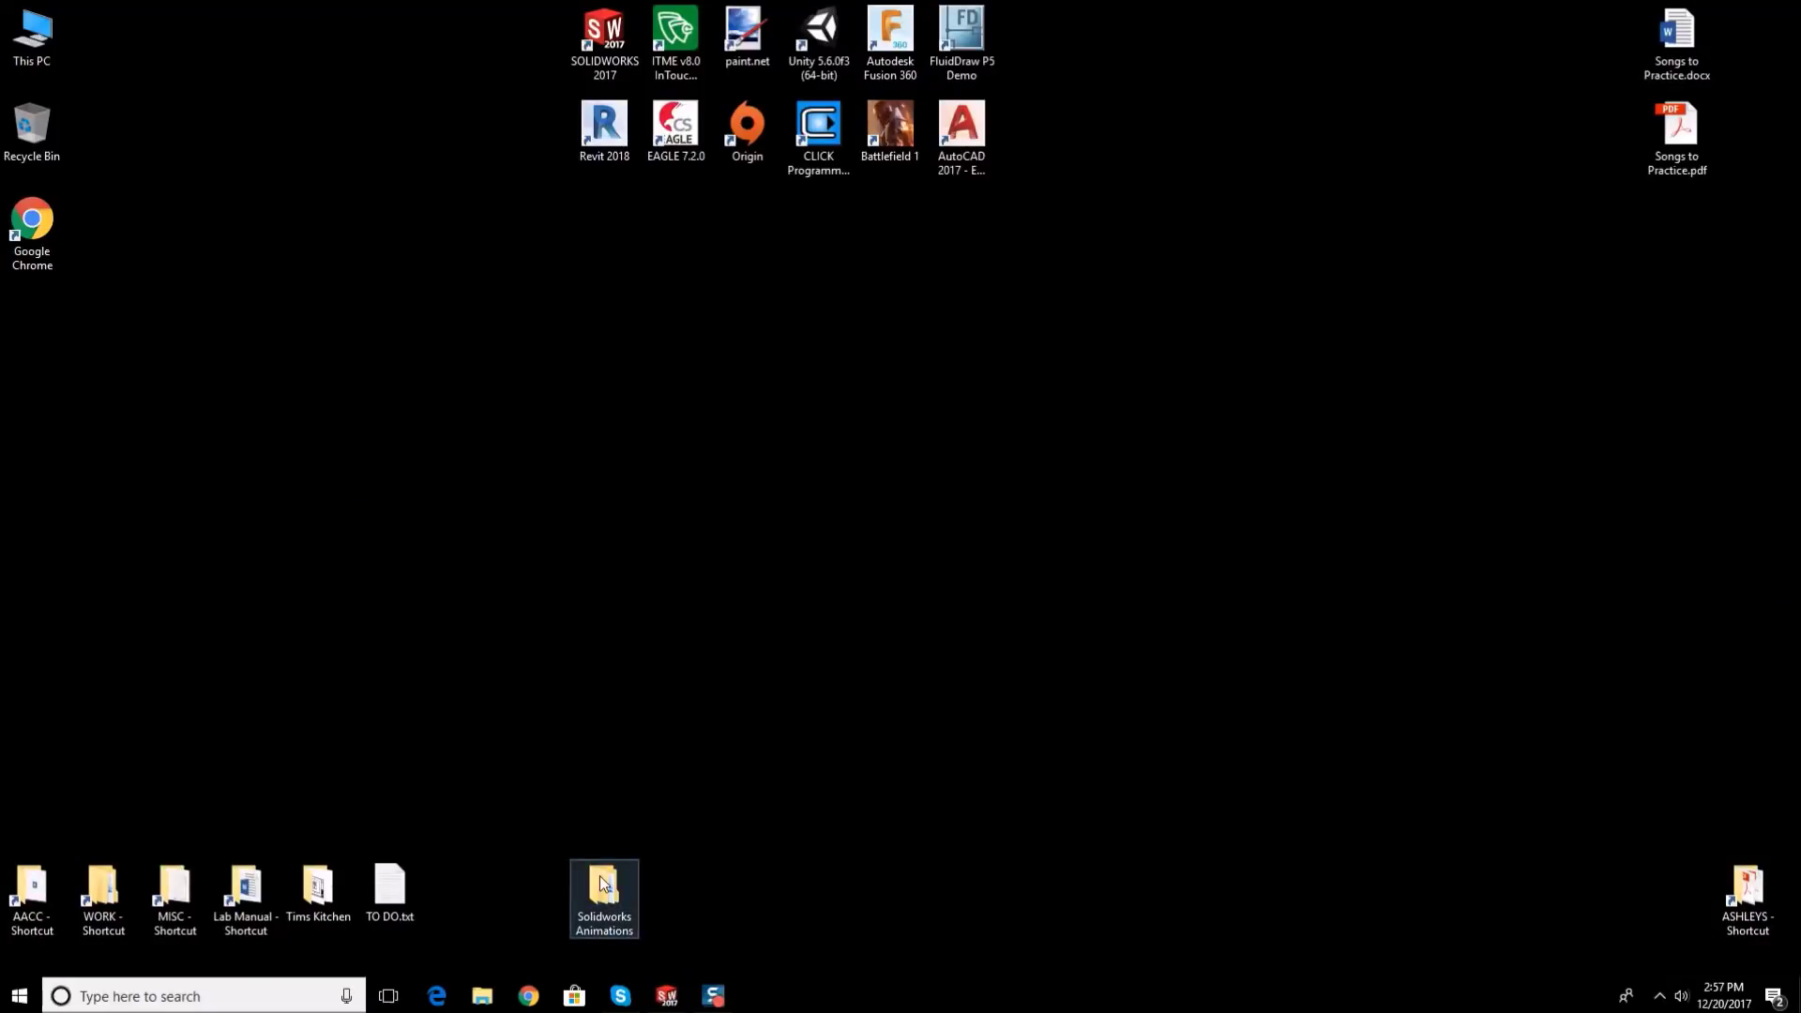
double_click(864, 207)
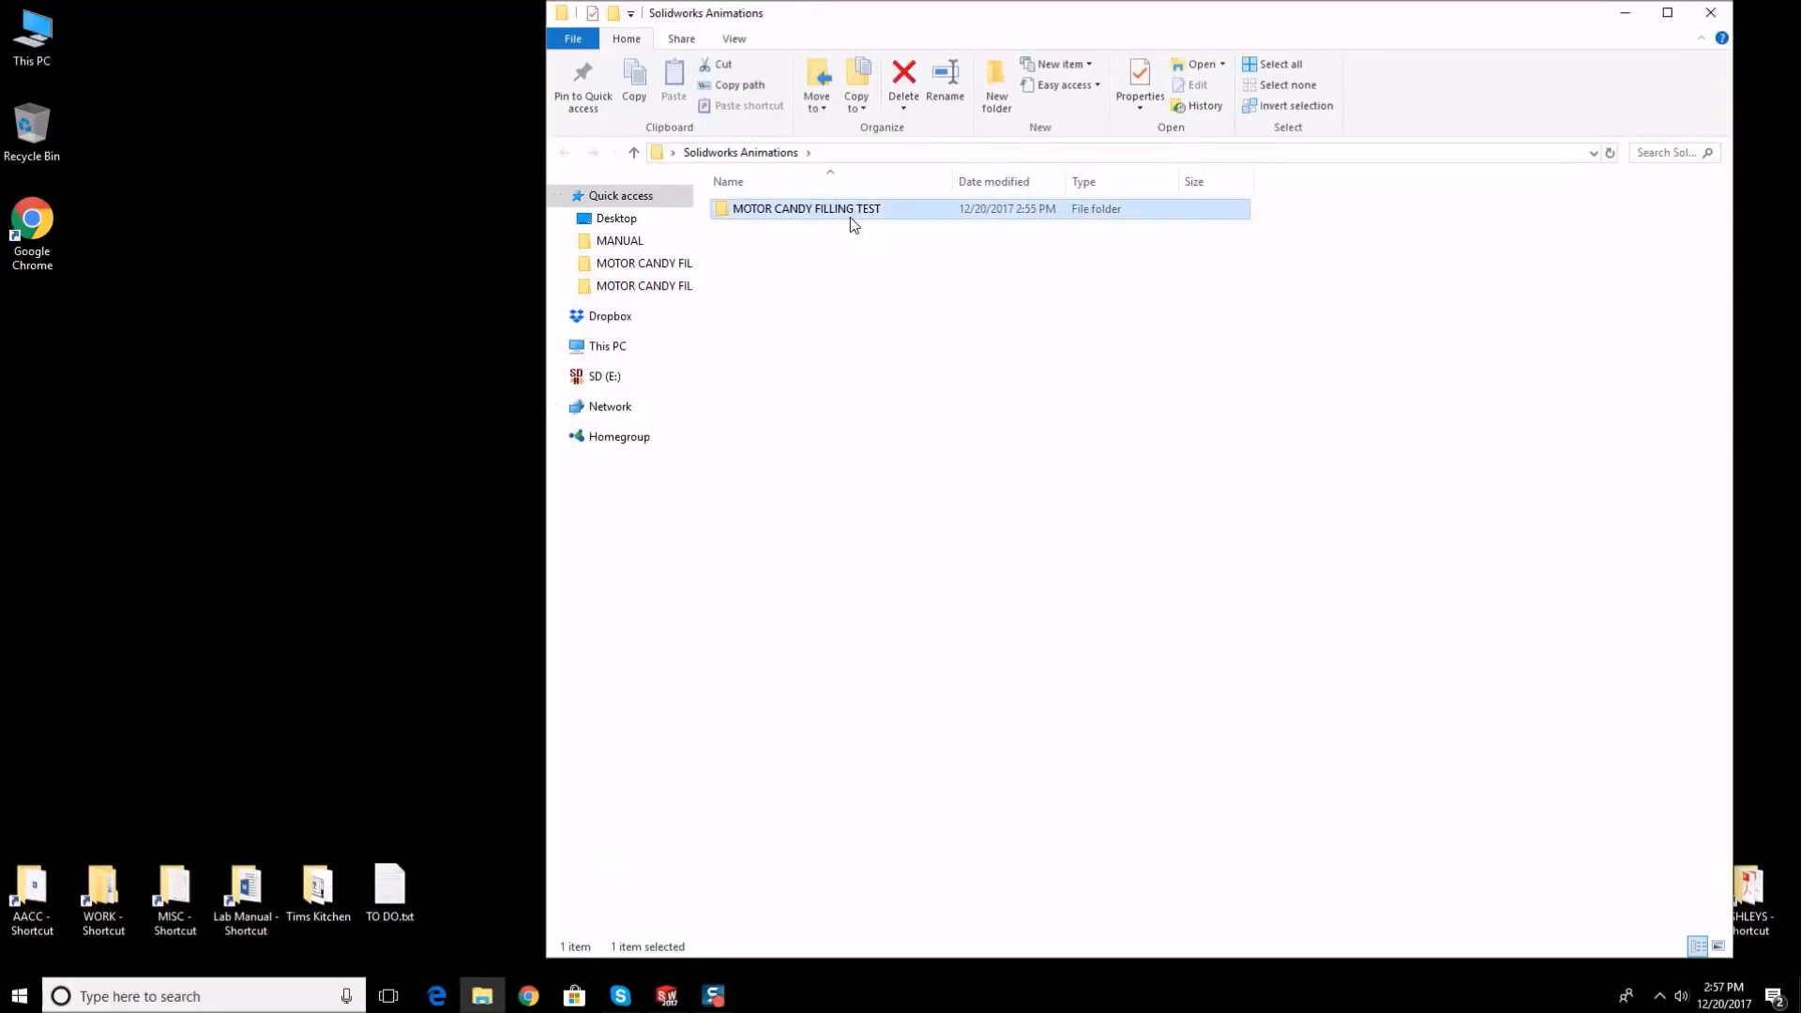
- Try twice to play Candy Hopper TEST.avi in Movies & TV, closing the player after each attempt
left_click(833, 249)
double_click(831, 250)
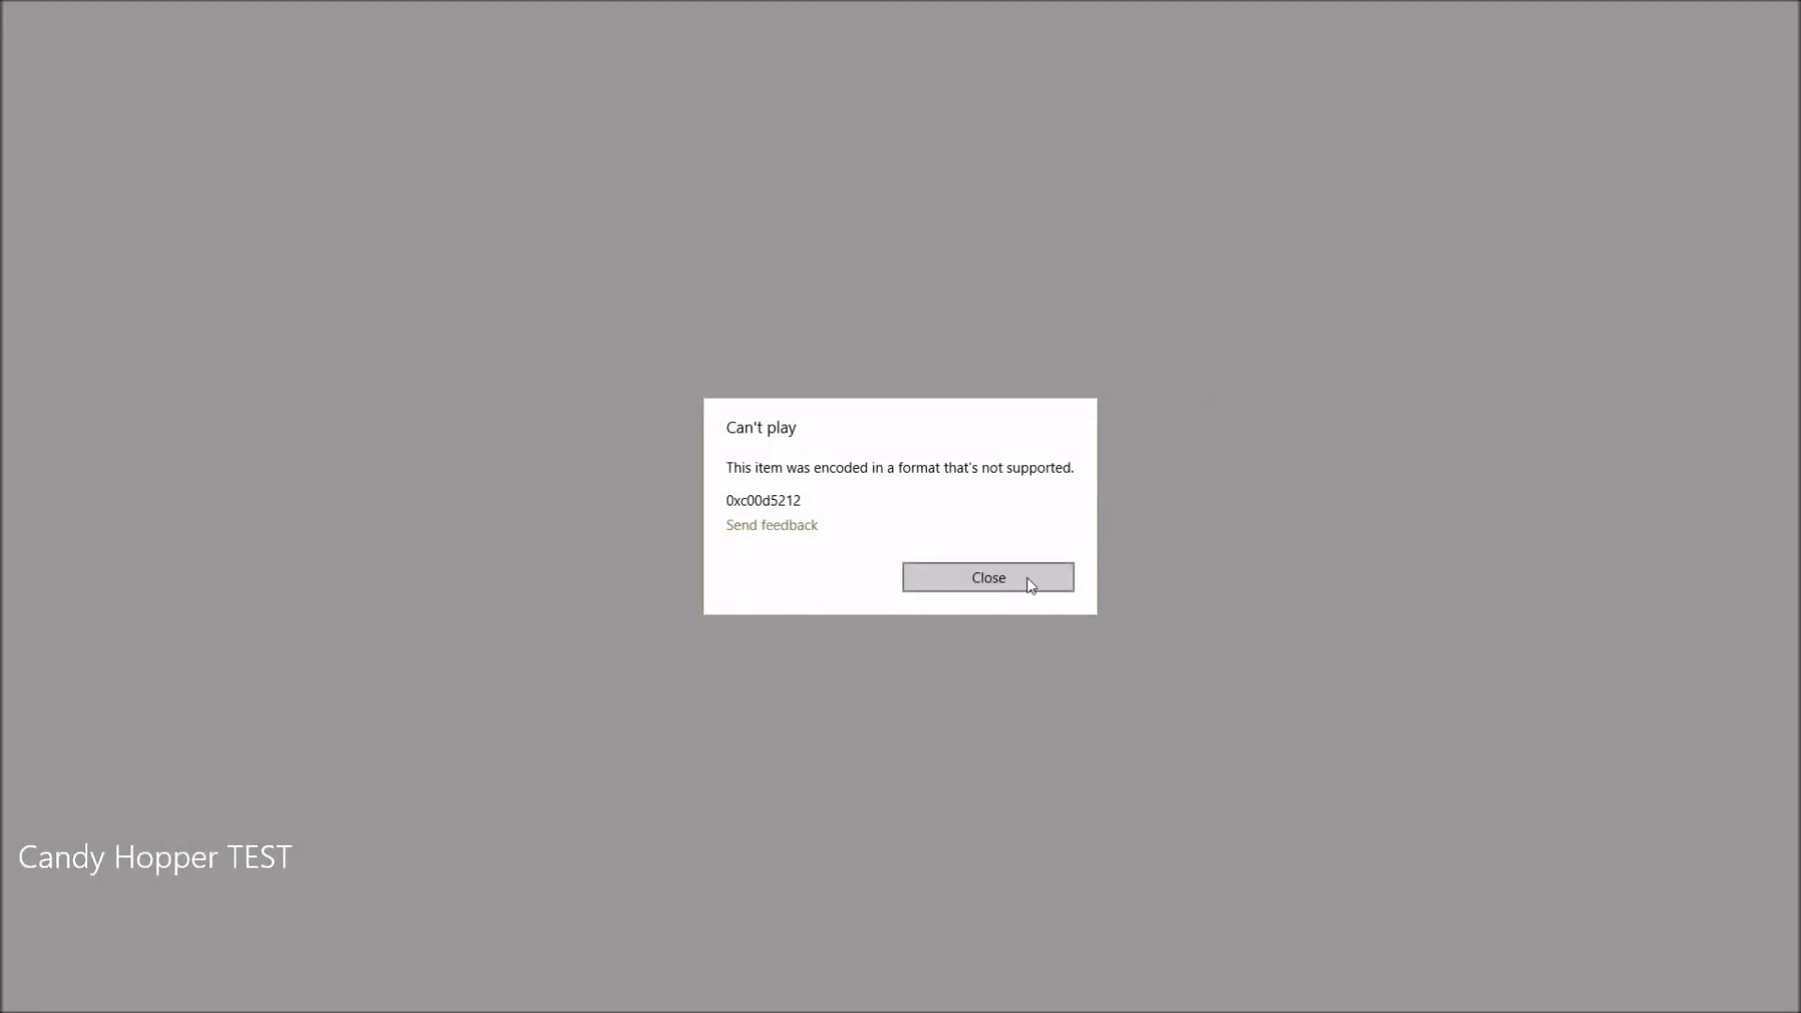
left_click(989, 577)
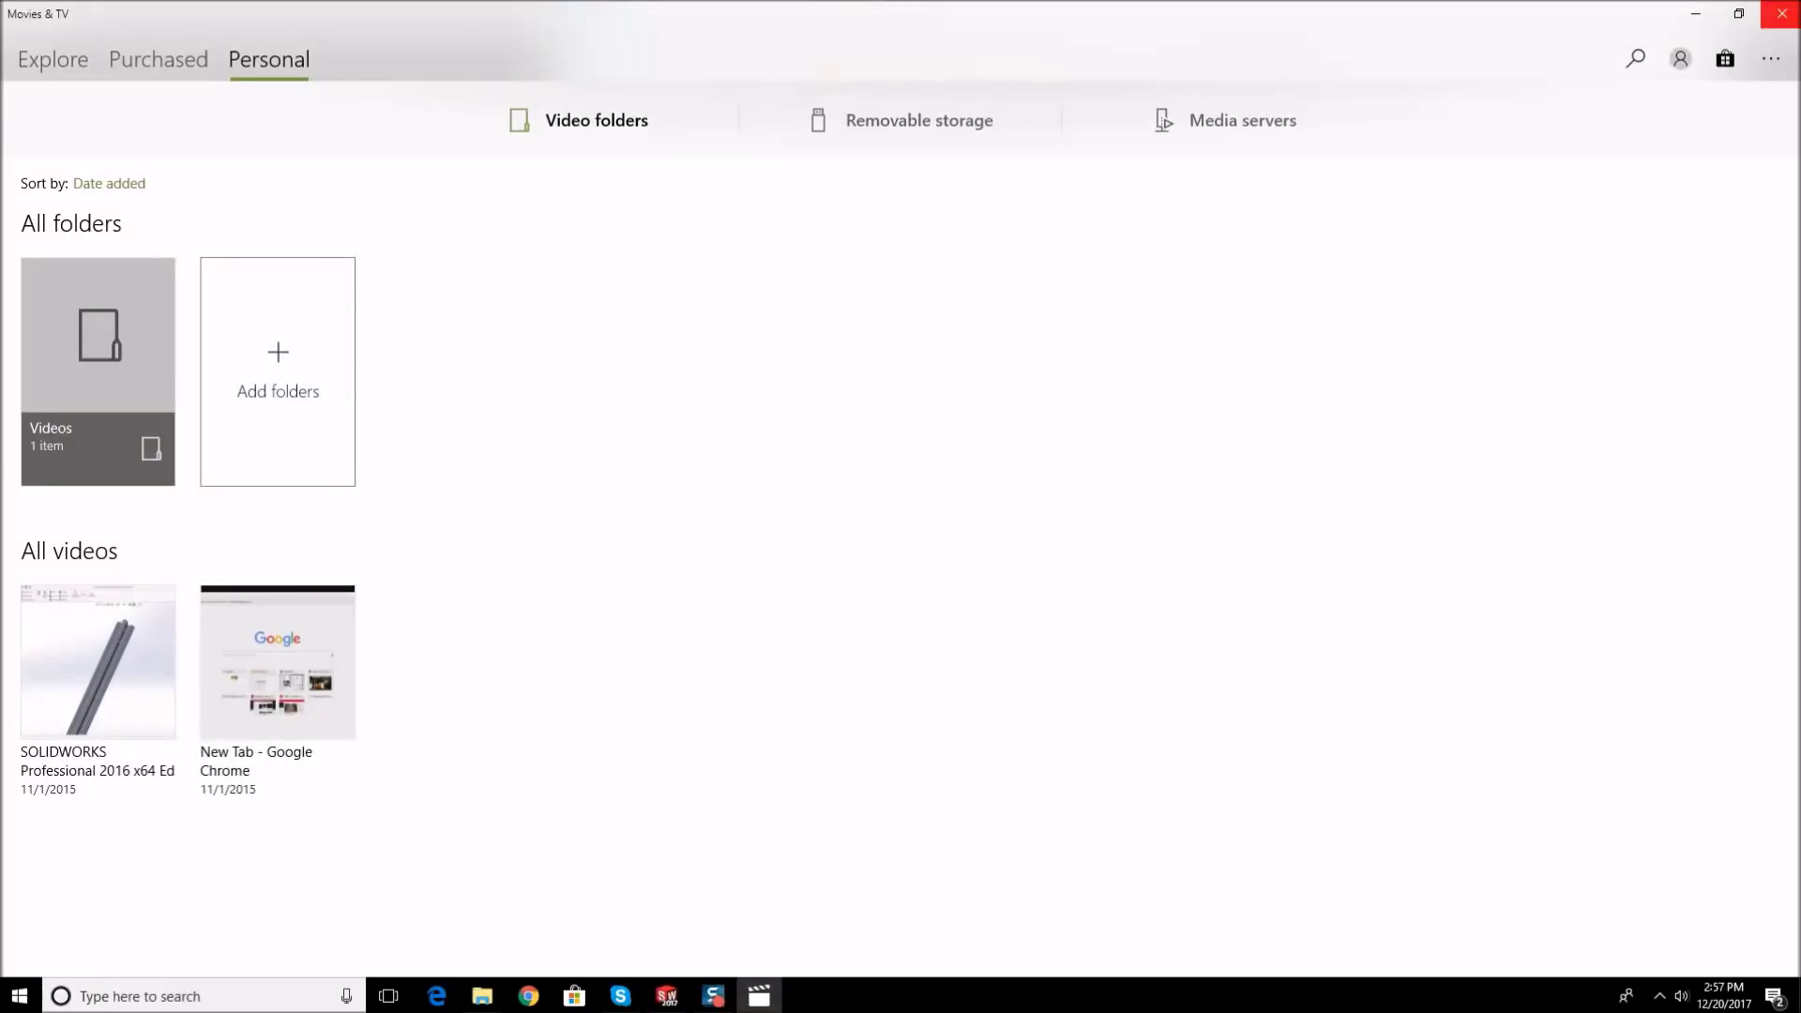
left_click(1794, 8)
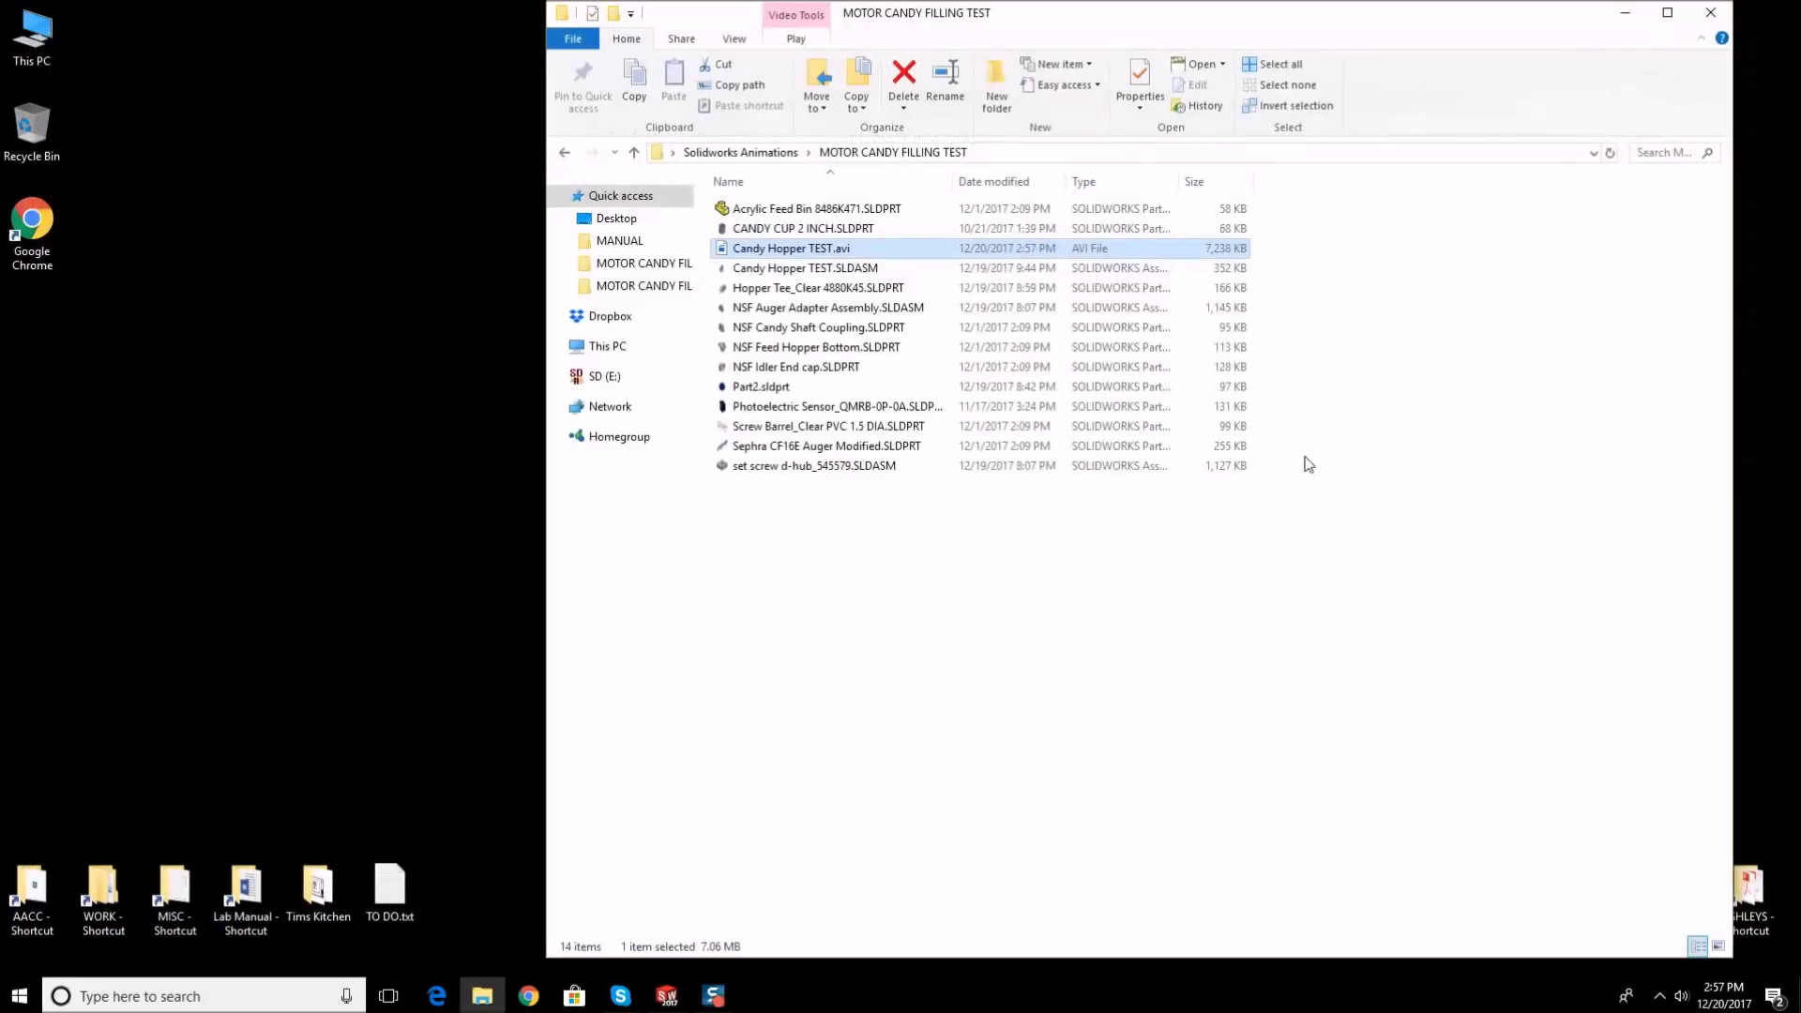
double_click(798, 248)
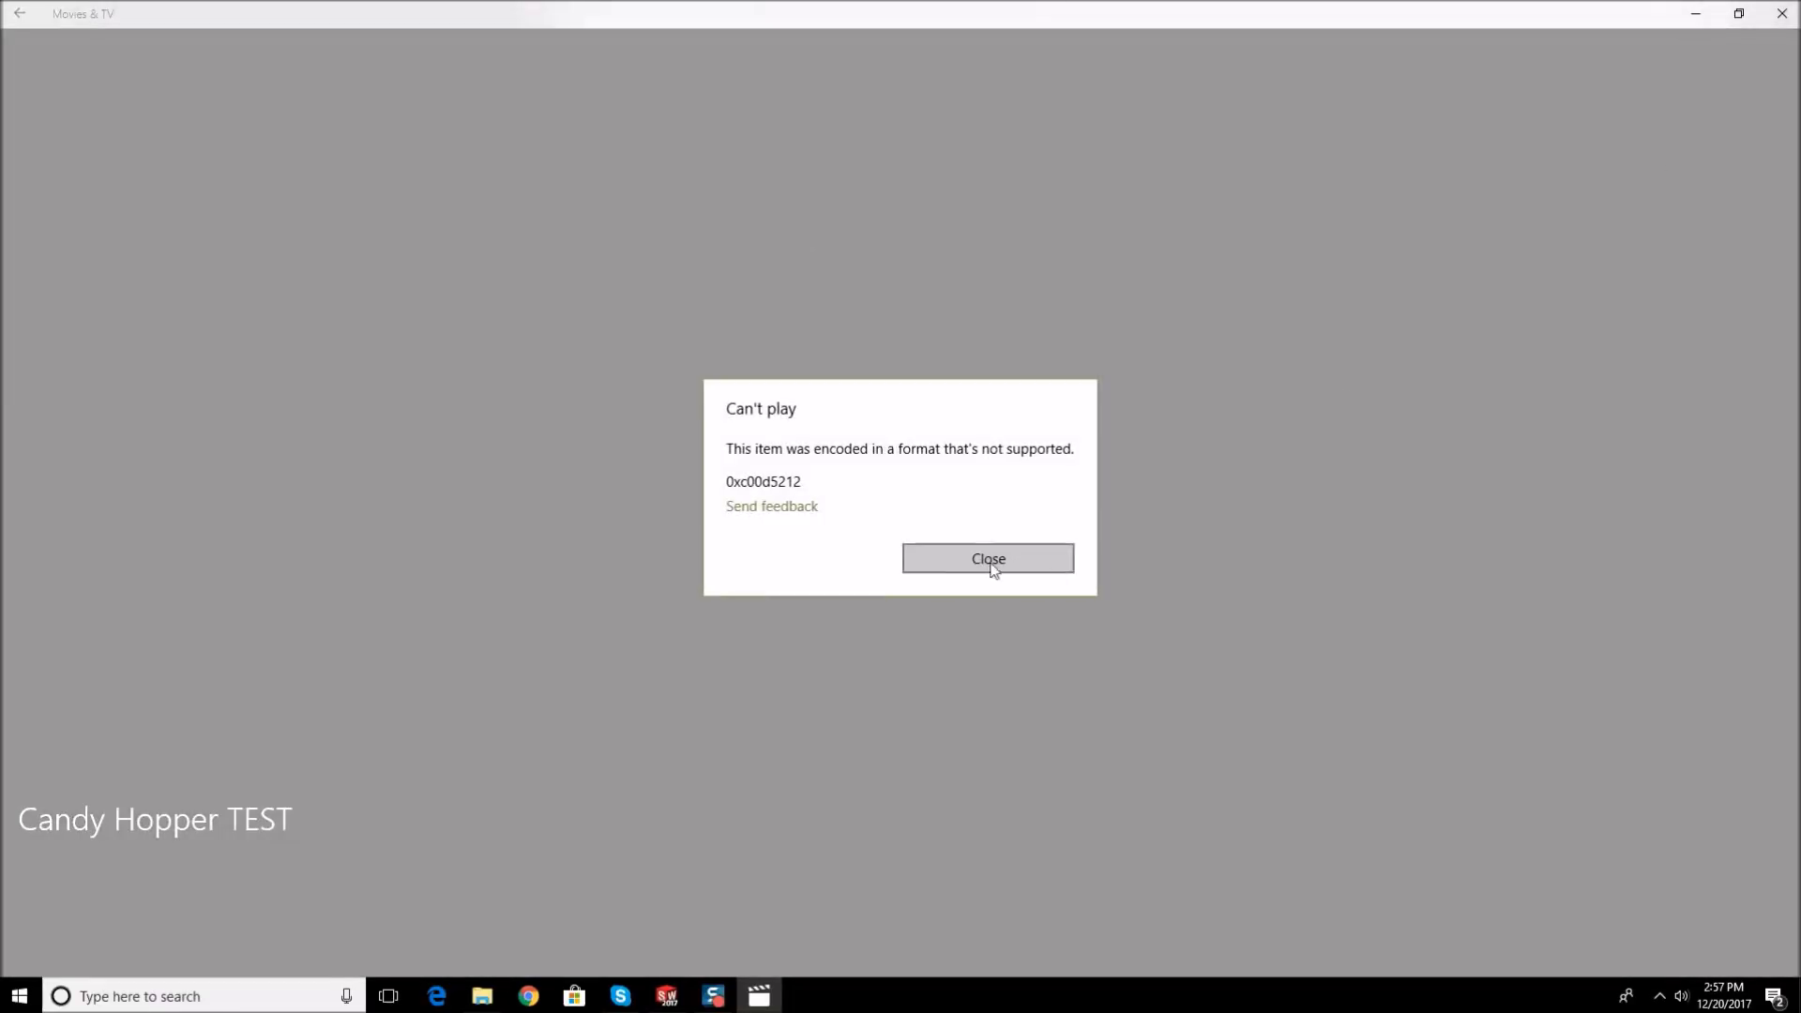
left_click(991, 561)
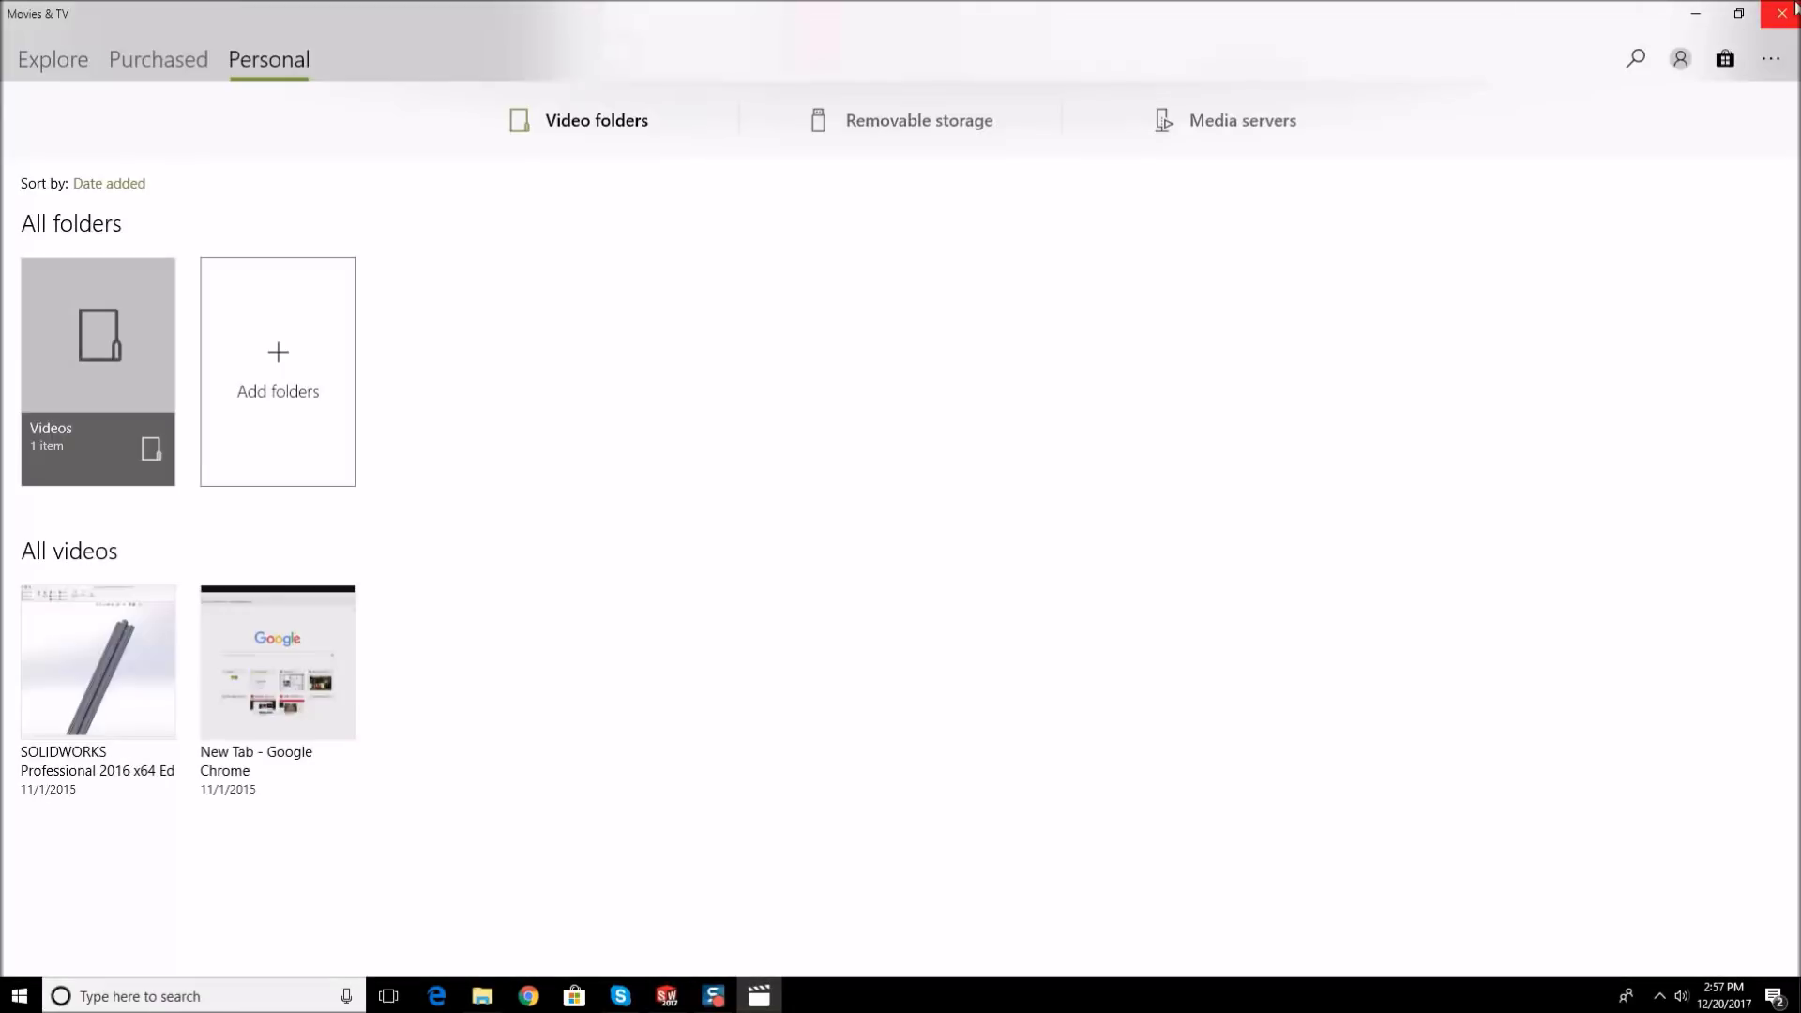
left_click(1783, 13)
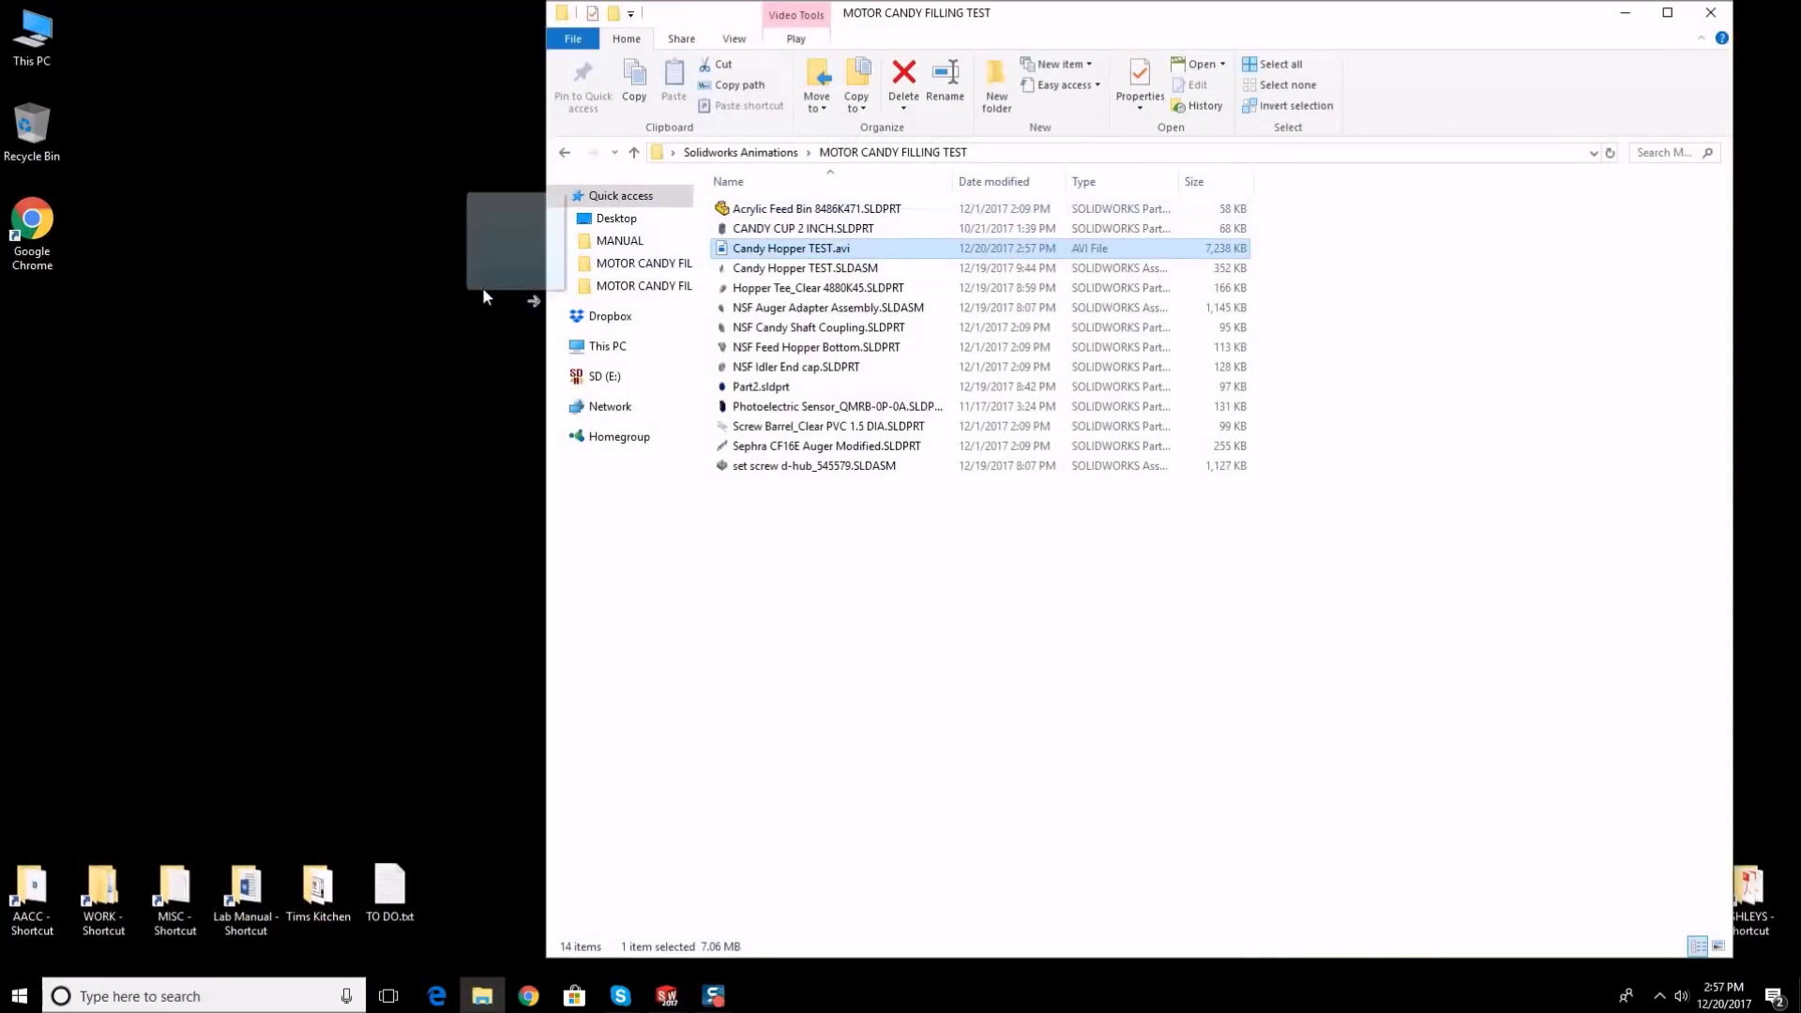